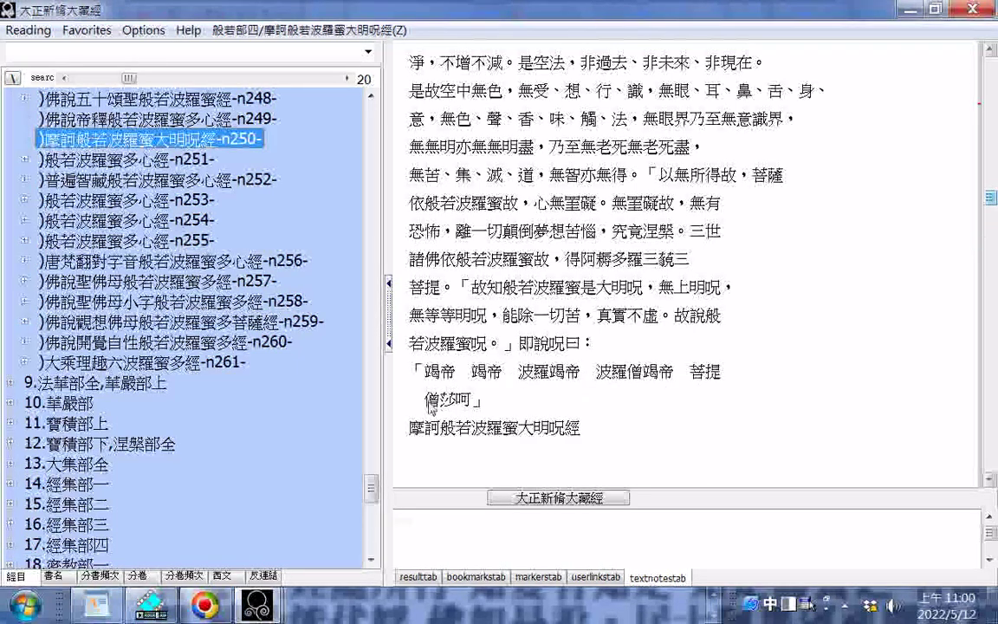
- Return to the start of the sutra, paste the copied text into a Notepad window, and move that window clear of the sutra text
scroll(430, 407, "up", 2)
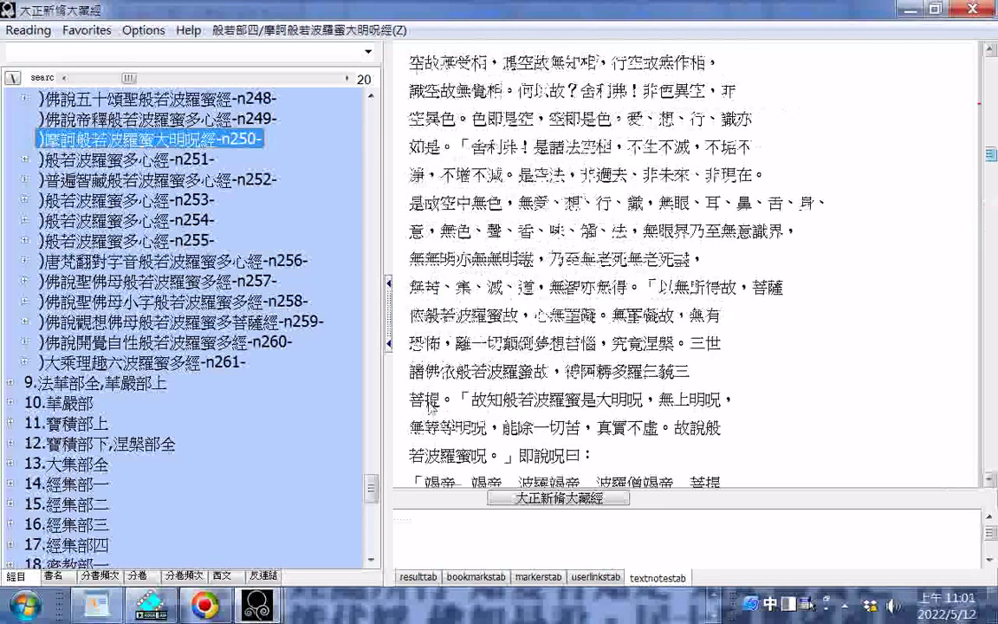
scroll(431, 406, "up", 3)
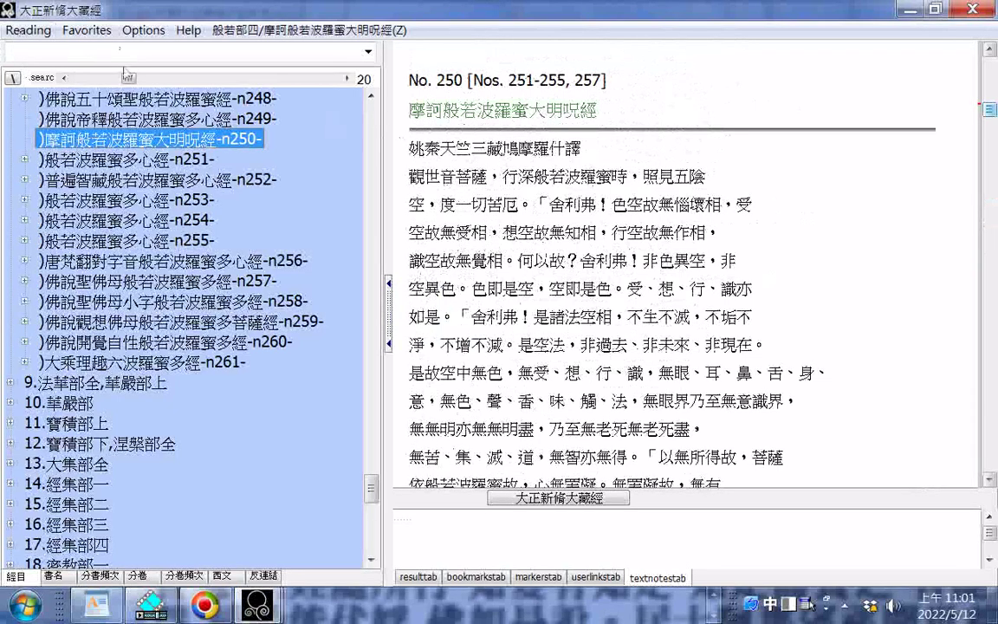
key("super")
left_click(78, 122)
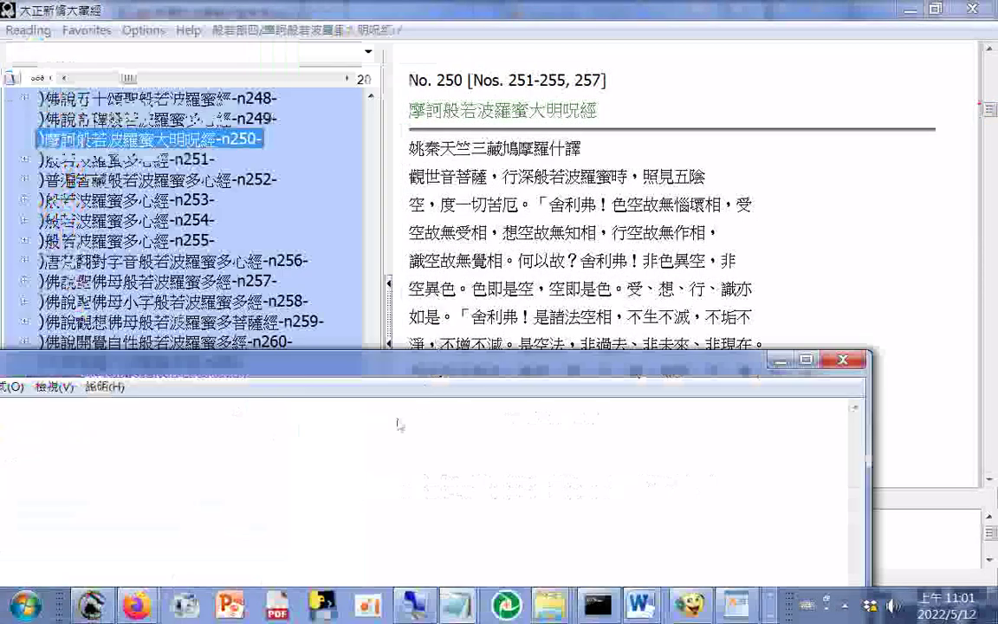
right_click(287, 257)
left_click(337, 327)
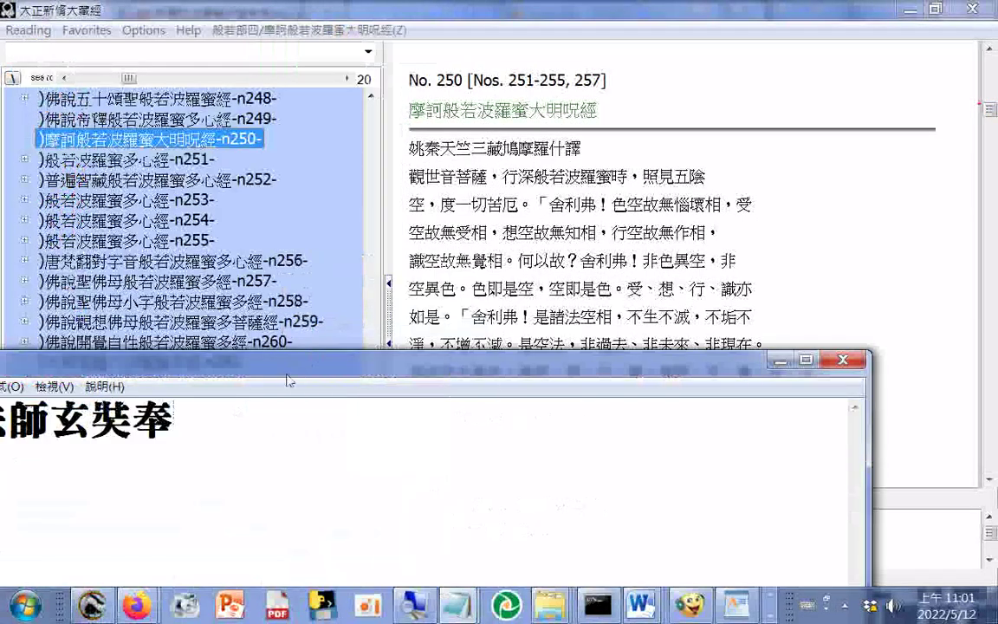
left_click_drag(386, 392, 504, 566)
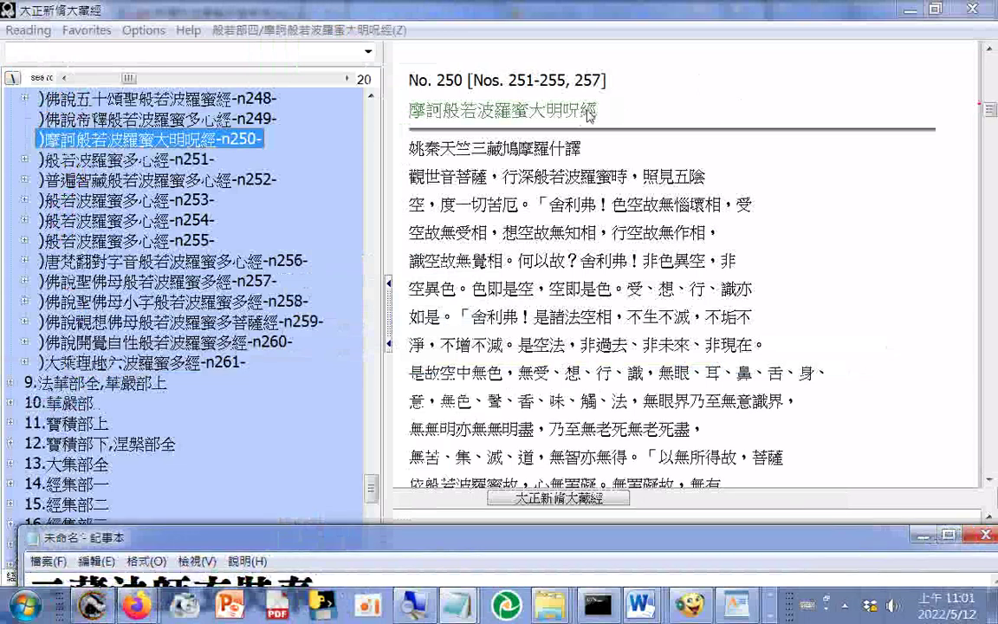
- Copy the sutra title, start exporting the text as HTML, and replace the suggested file name with 摩訶般若波羅蜜大明呪經
left_click_drag(611, 116, 429, 107)
right_click(429, 106)
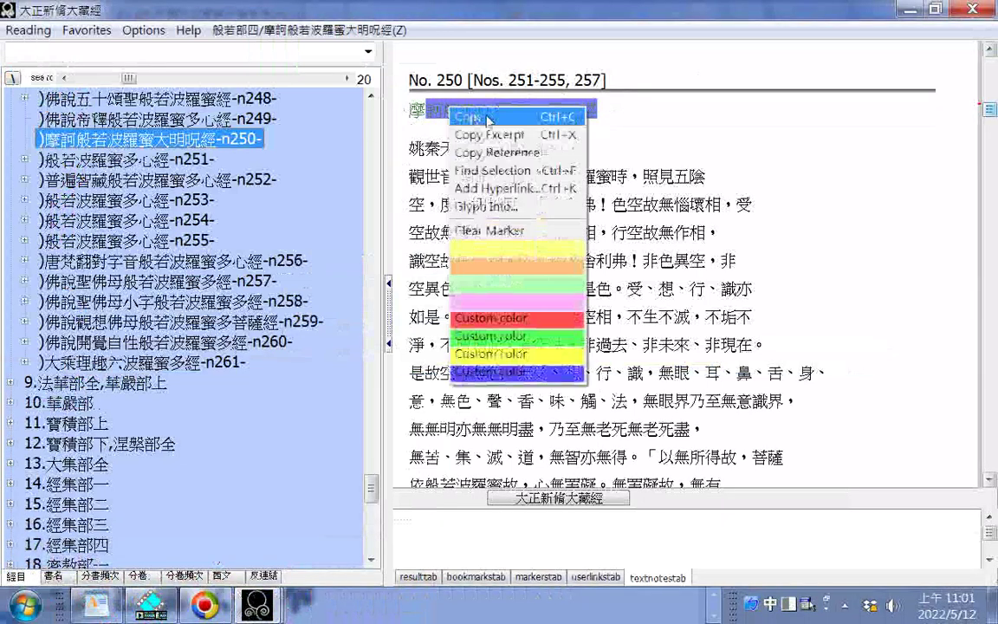
left_click(488, 118)
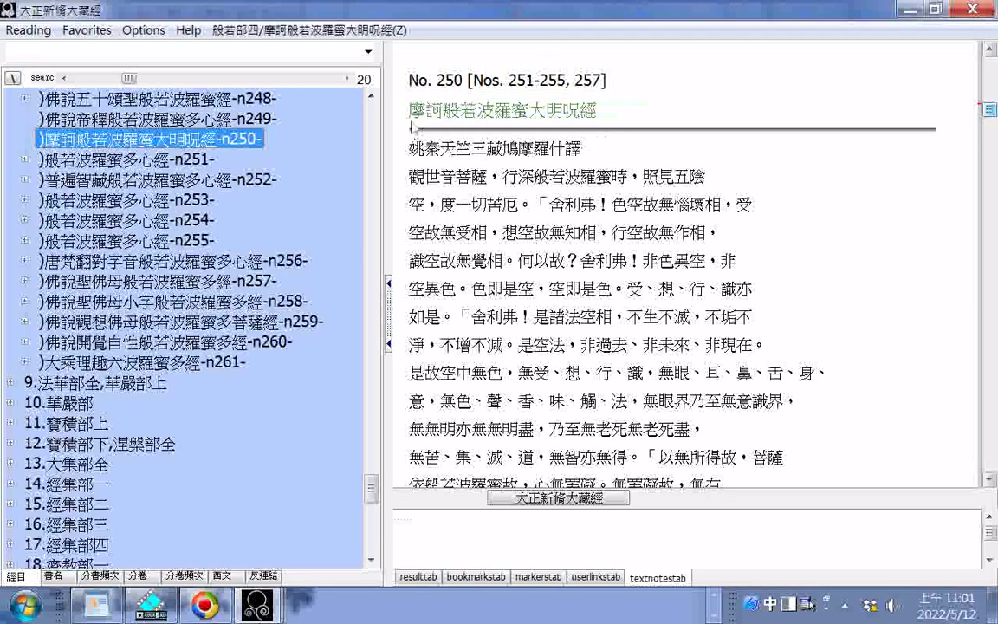
left_click(22, 33)
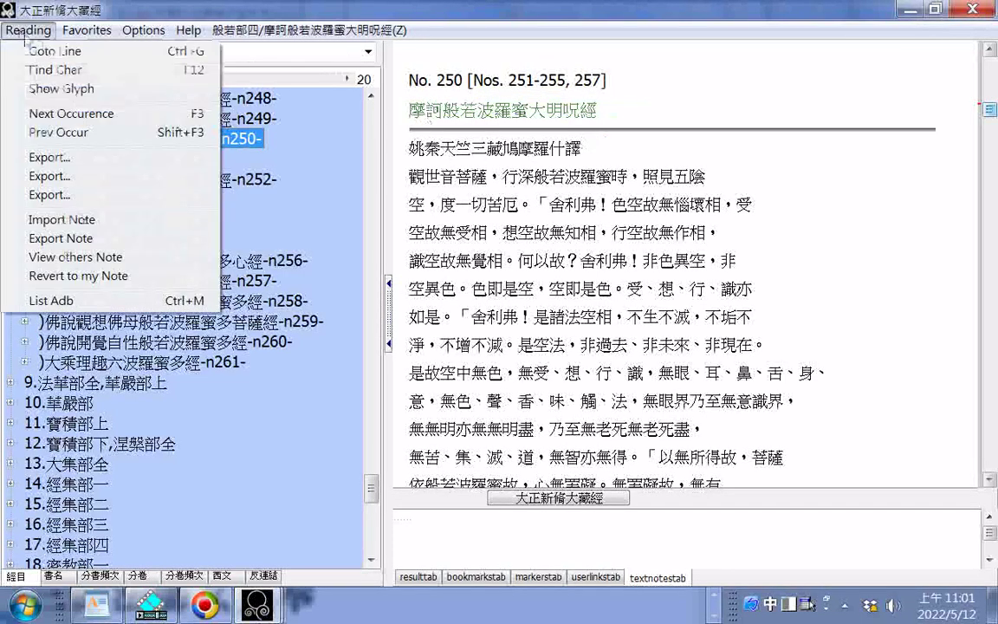
left_click(68, 163)
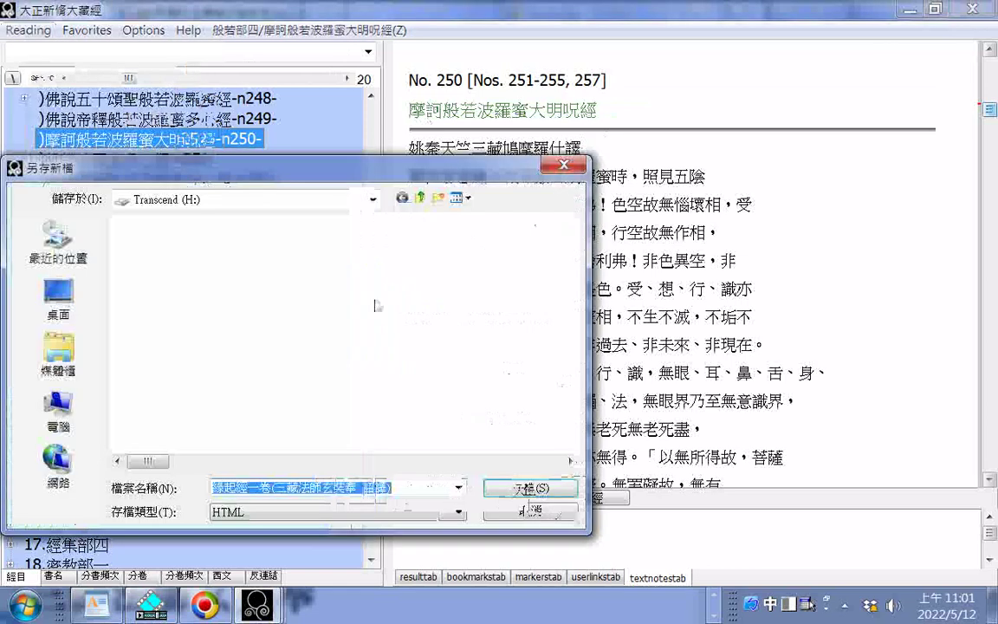
right_click(261, 493)
left_click(291, 299)
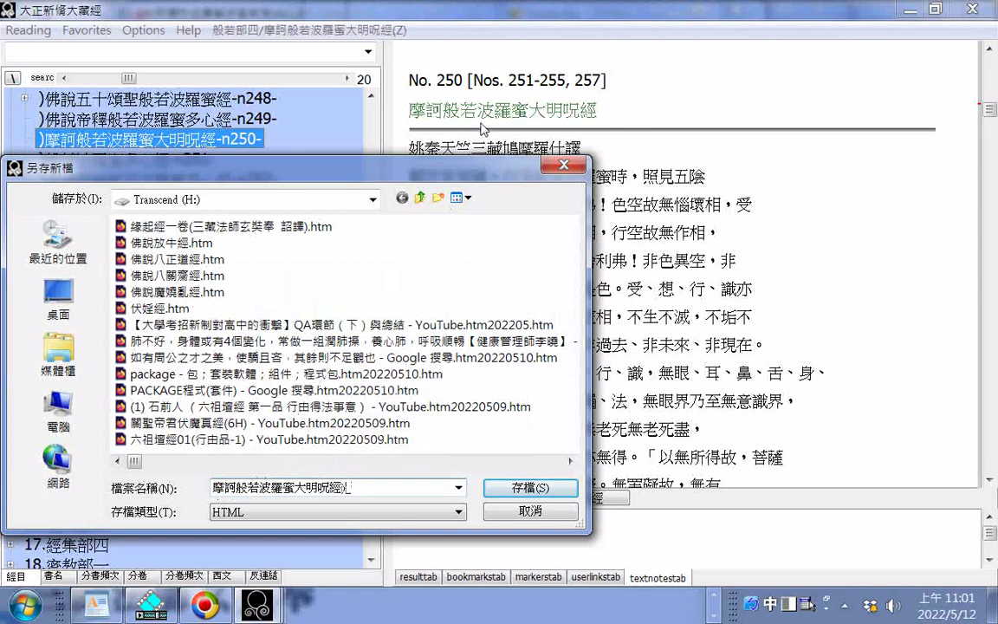
- Append the translator note "(鳩摩羅什譯" to the export file name, choosing the correct characters 什 and 譯
type(")")
type("心")
type("鳩摩")
type("羅十")
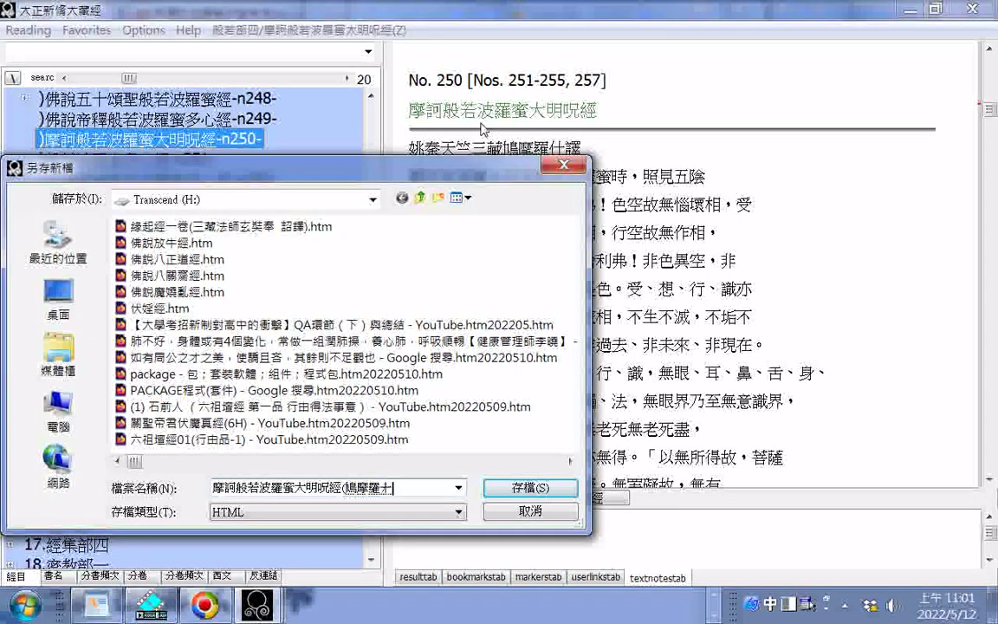
type("二")
key("Down")
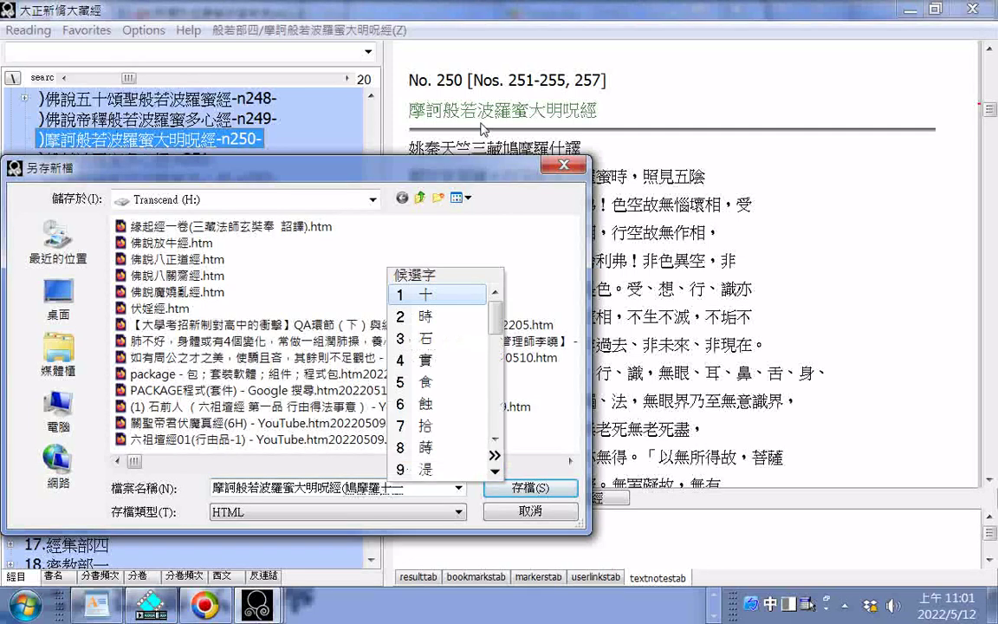
key("Tab")
key("Right")
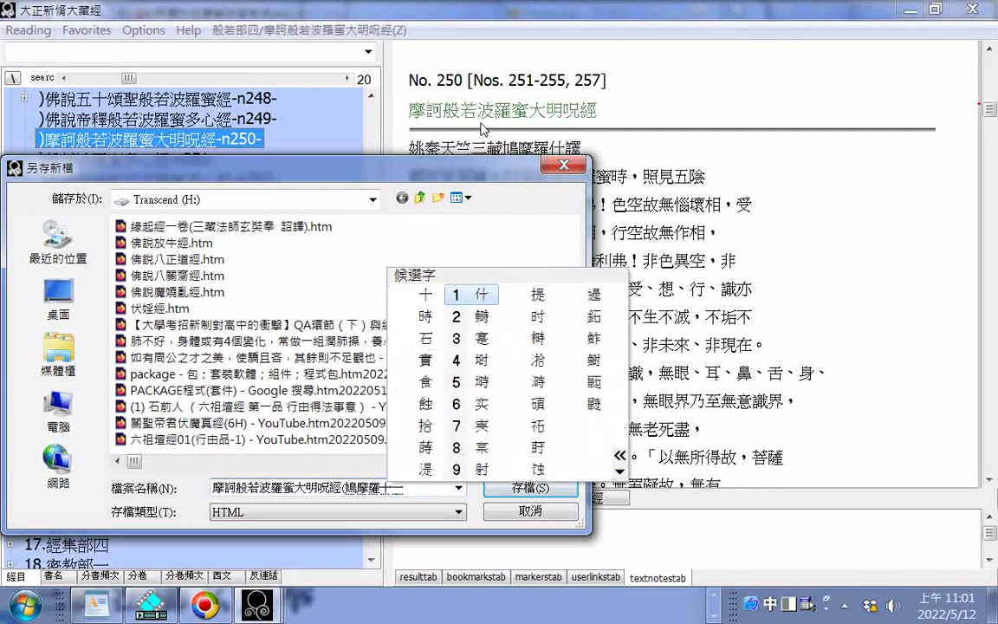
key("Return")
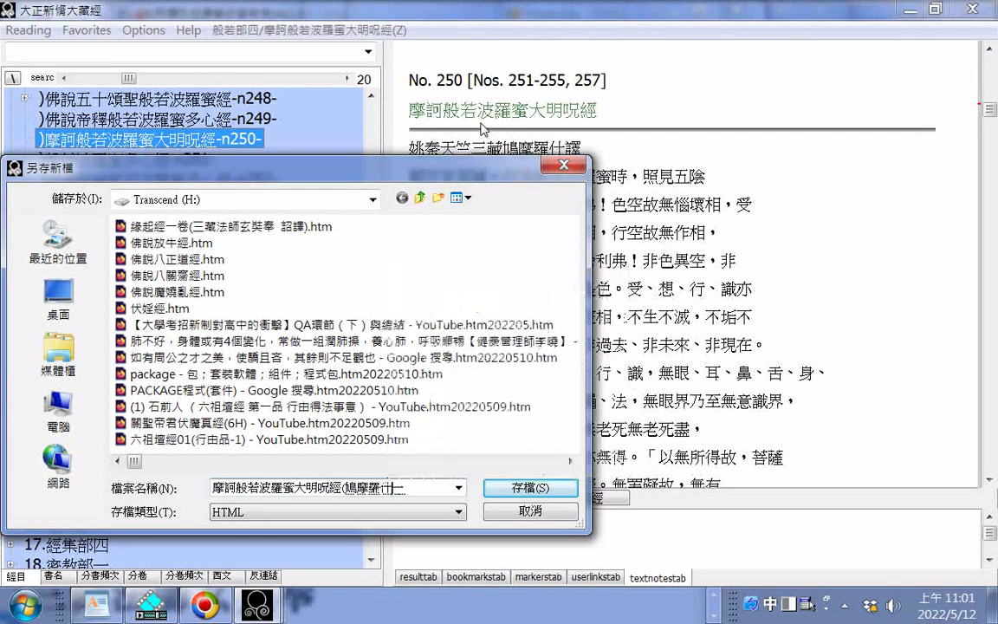
key("Down")
key("Return")
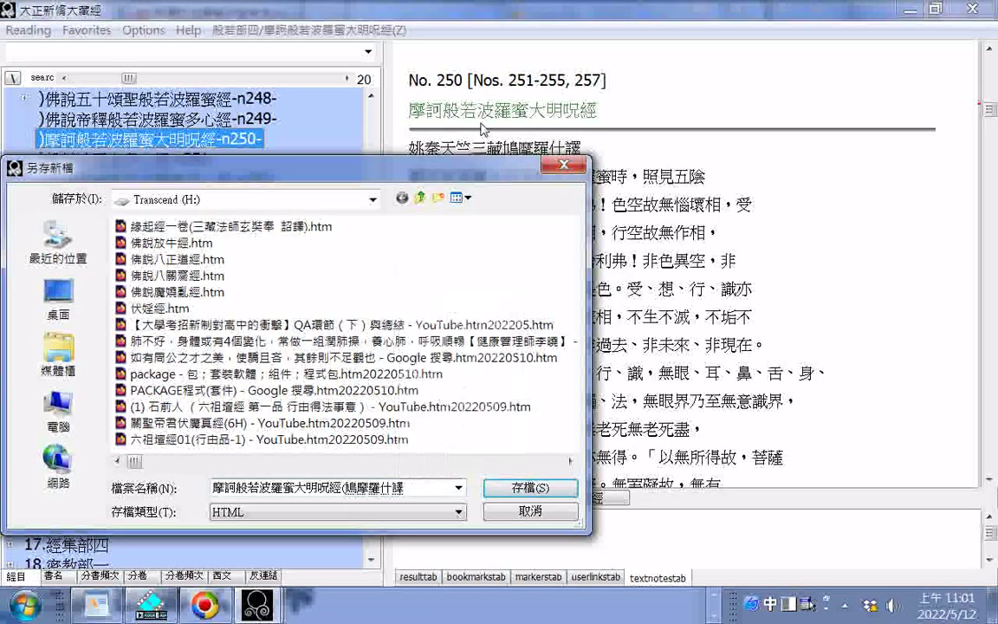
- Continue the note in the file name with "大都同唐三藏" after 譯, inside the closing parenthesis
type(")")
key("BackSpace")
type("太ㄉㄨ")
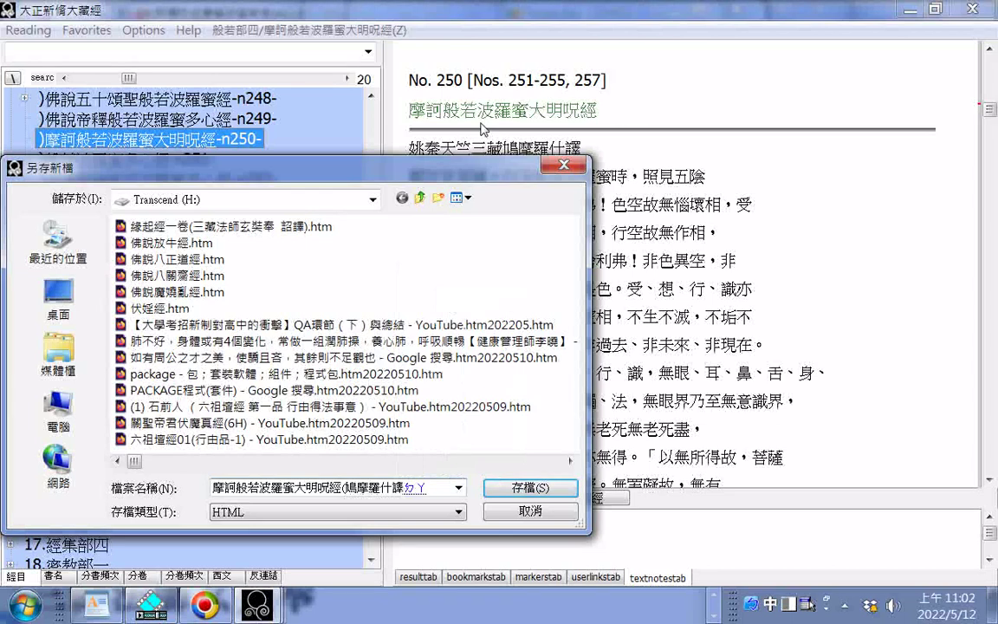
key("space")
type(")")
type("圓")
type(")")
type("案ㄙㄢ")
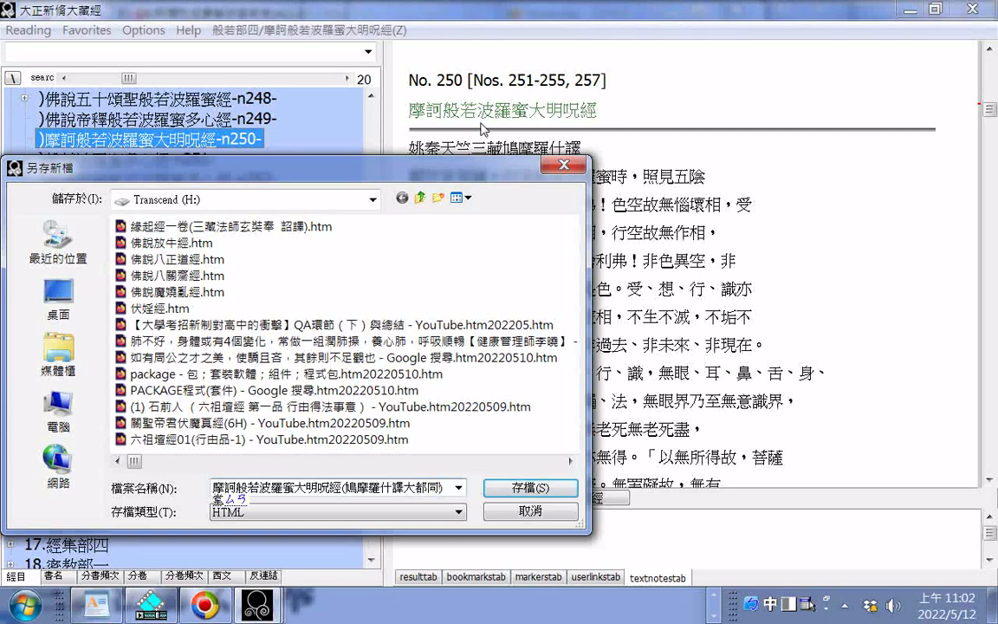
type("ㄗㄤˋ")
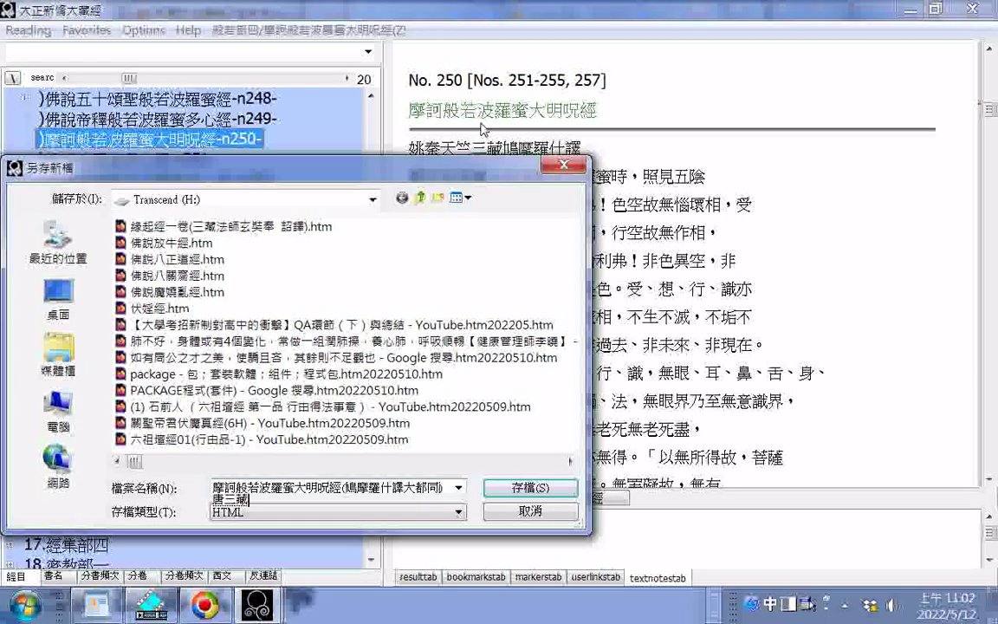
key("Return")
- Extend the note in the file name with "所譯的心經" after 唐三藏
type("所譯")
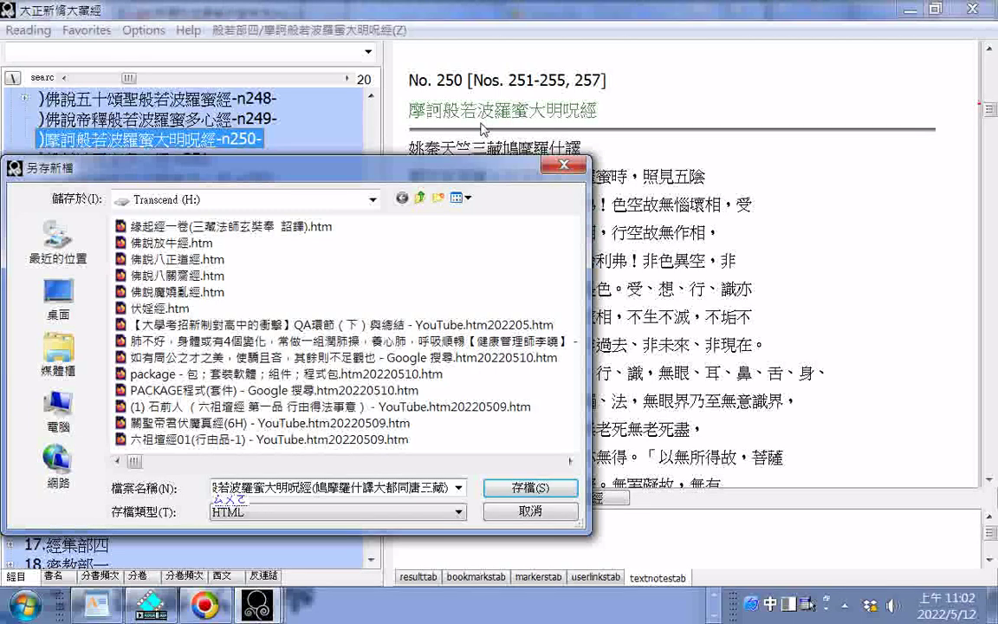
type("ˇ呢")
key("BackSpace")
key("BackSpace")
type("ㄉㄜ")
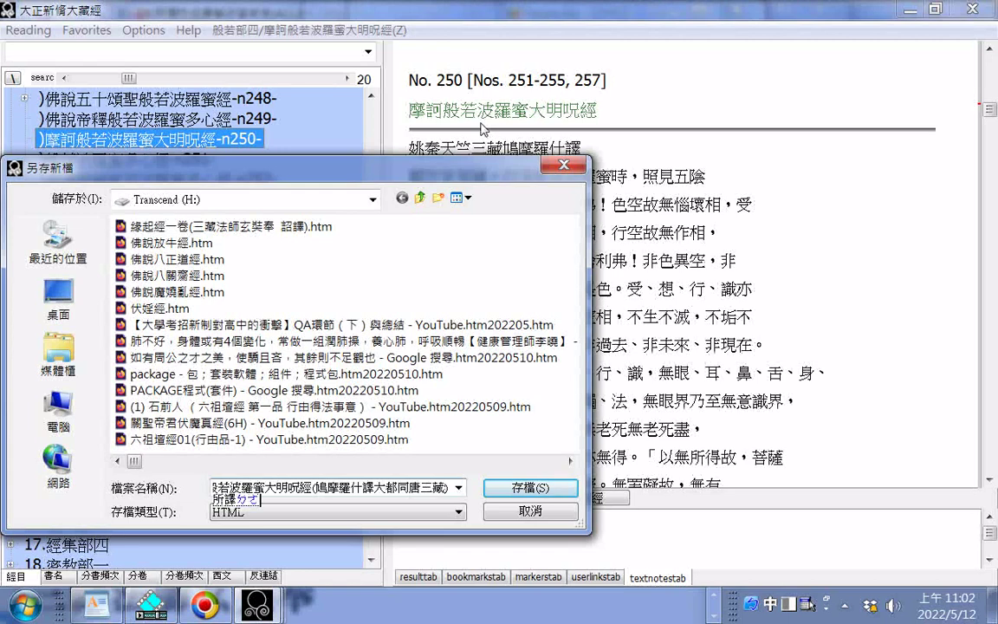
type("˙ㄒㄧㄣ ")
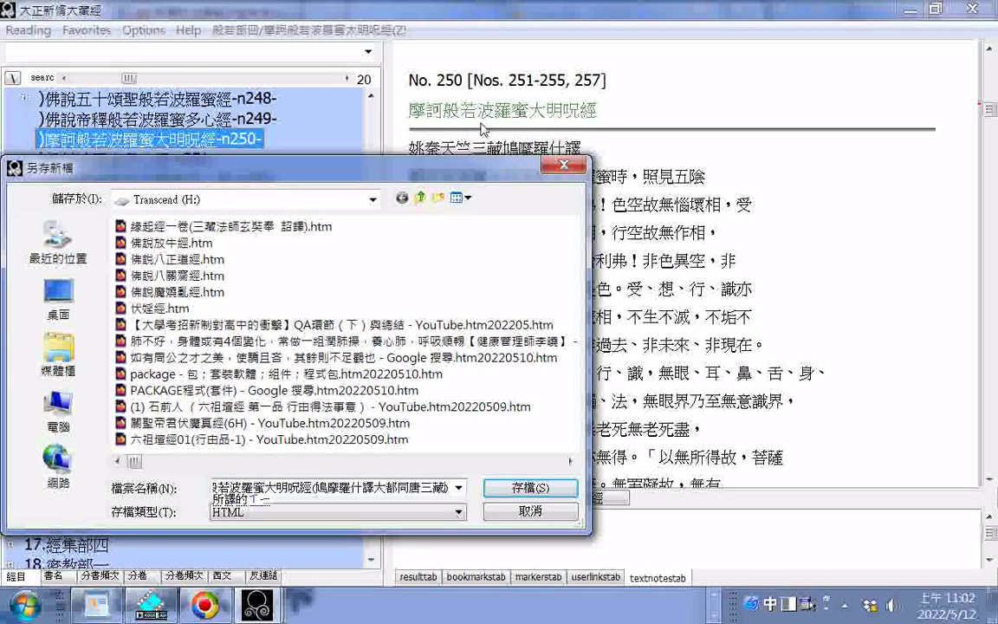
type("ㄐㄧㄥ")
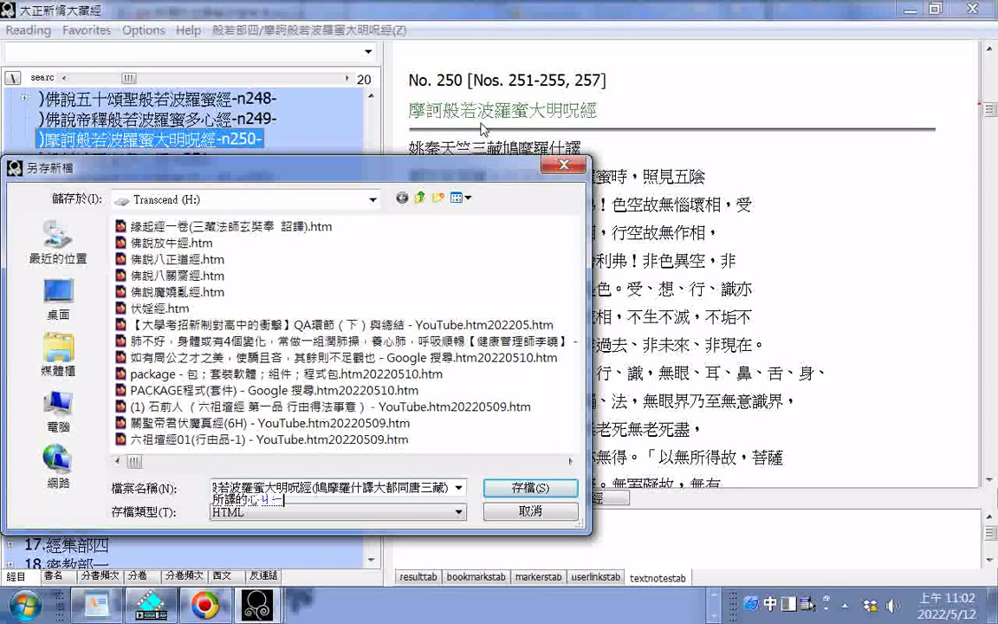
key("Return")
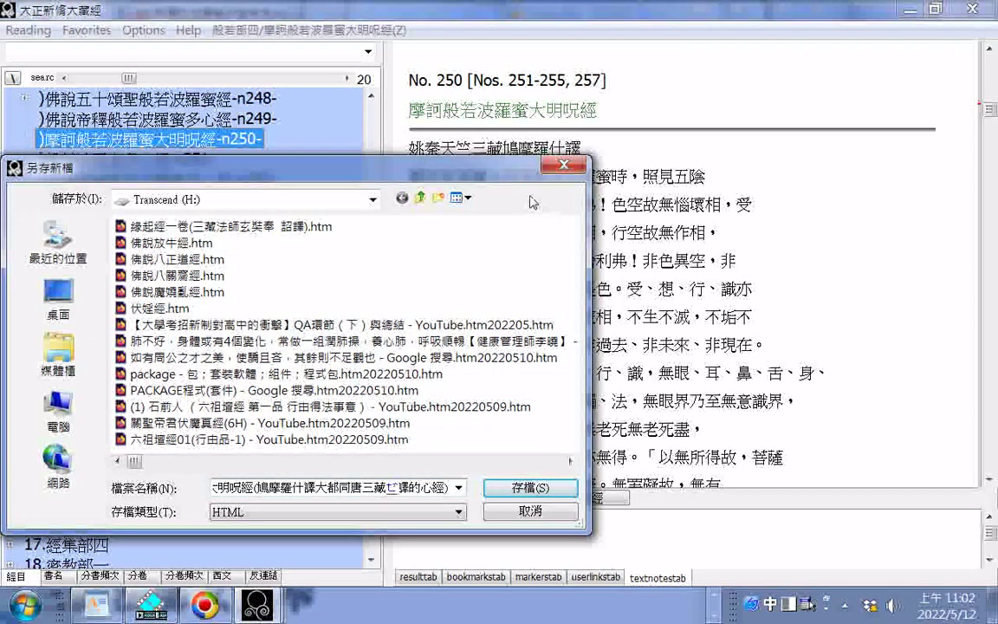
- Insert 法師 after 唐三藏 and 於 after 同, so the note reads "大都同於唐三藏法師所譯的心經"
type("法師所譯")
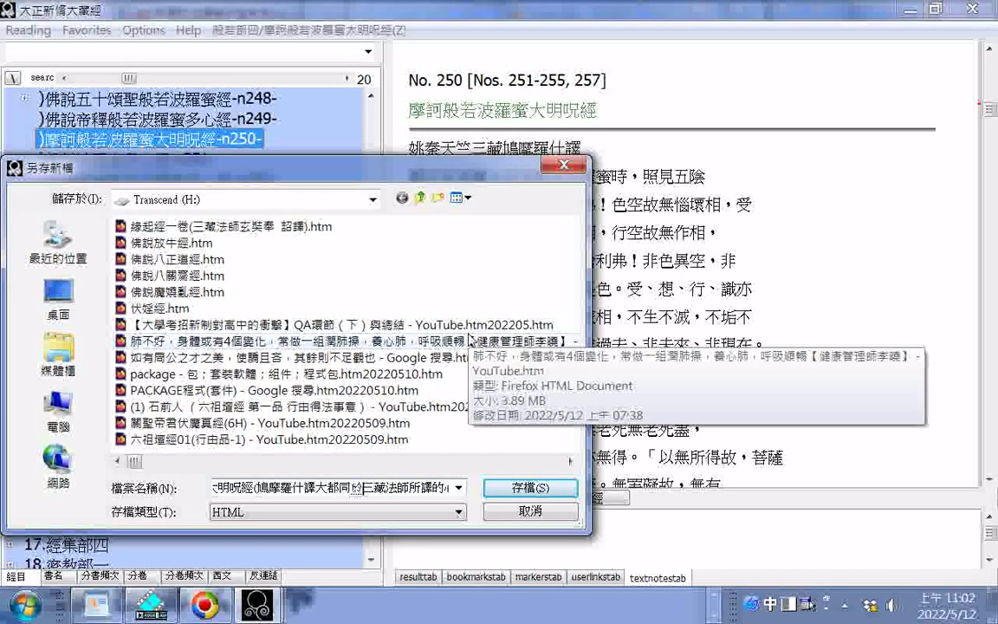
type("於")
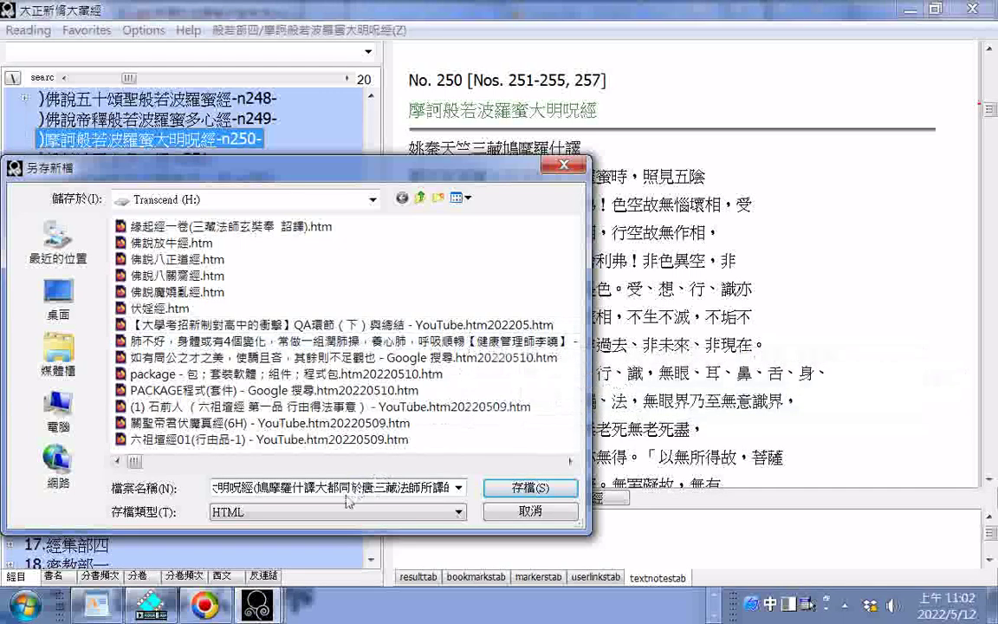
left_click_drag(360, 490, 445, 491)
left_click(446, 491)
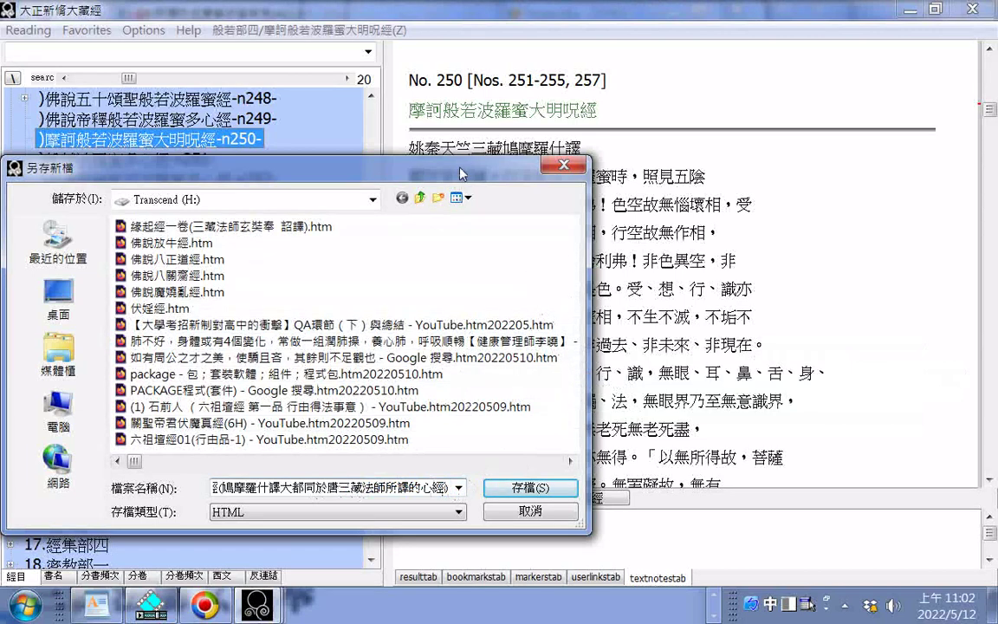
- Add "，首句不同" to the note in the file name after 心經
type("，p")
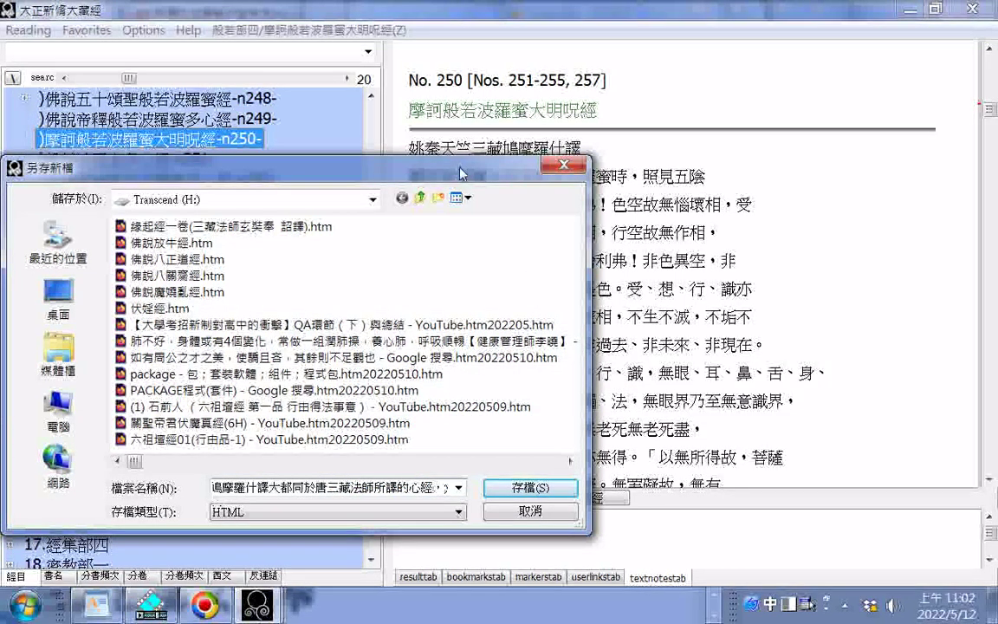
type("uju")
key("Down")
key("4")
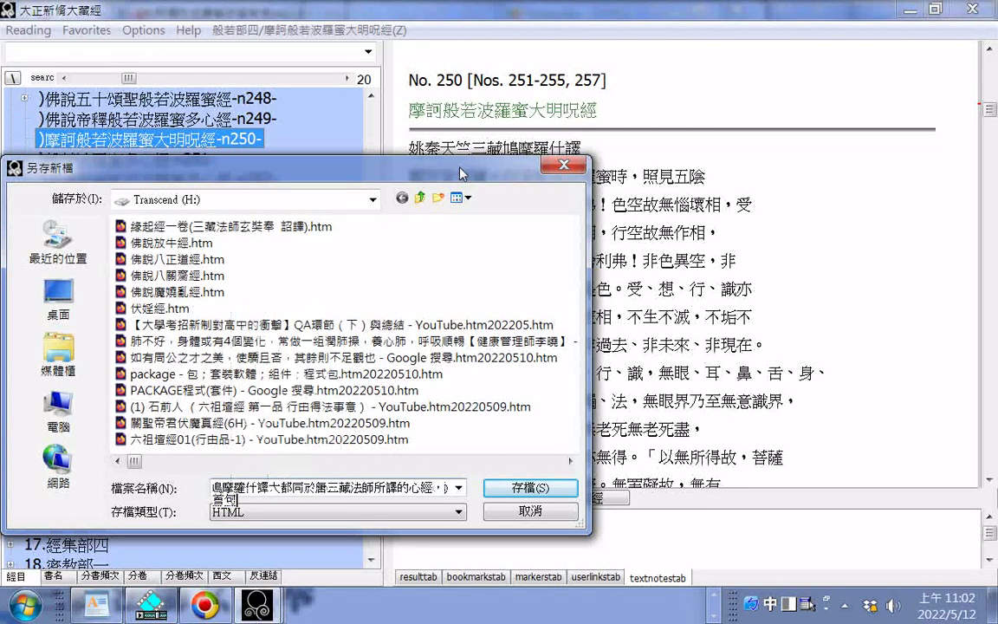
type("butong")
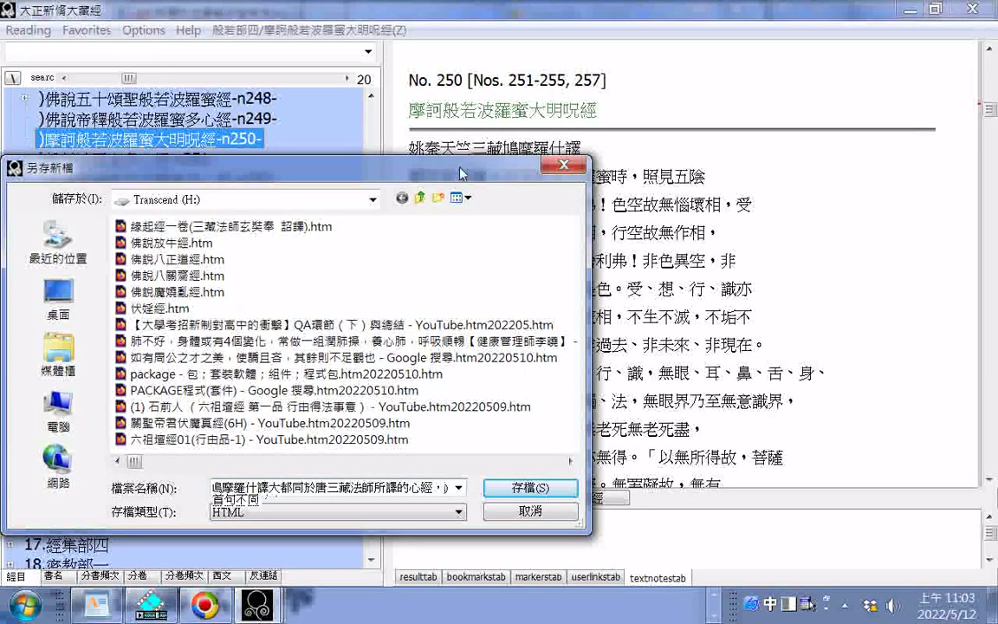
key("Return")
- Add 各是 after 首句不同 in the file name's note, choosing 各 for the first character
type("pianshi")
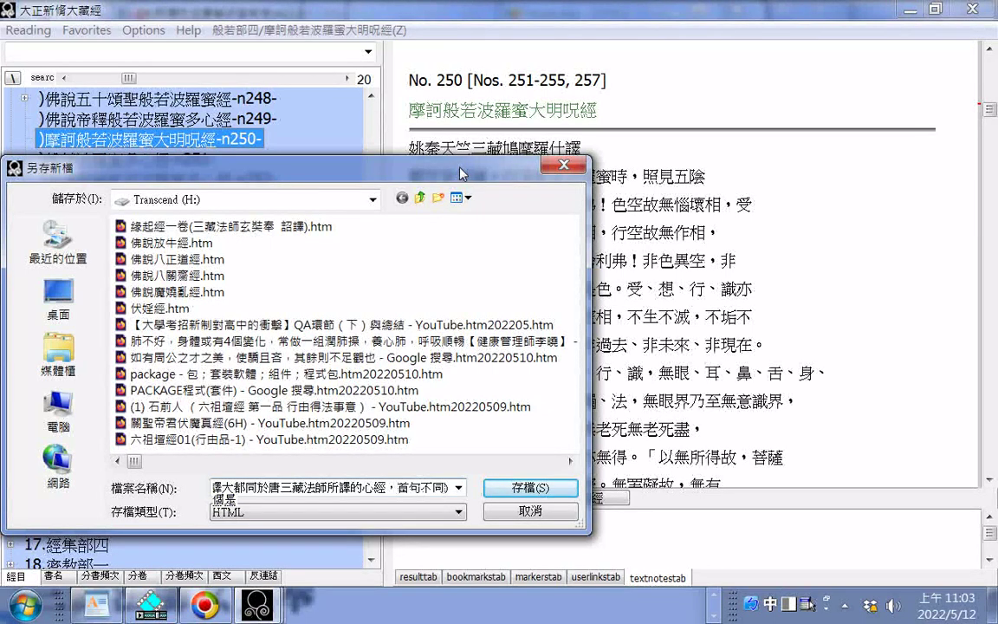
key("Down")
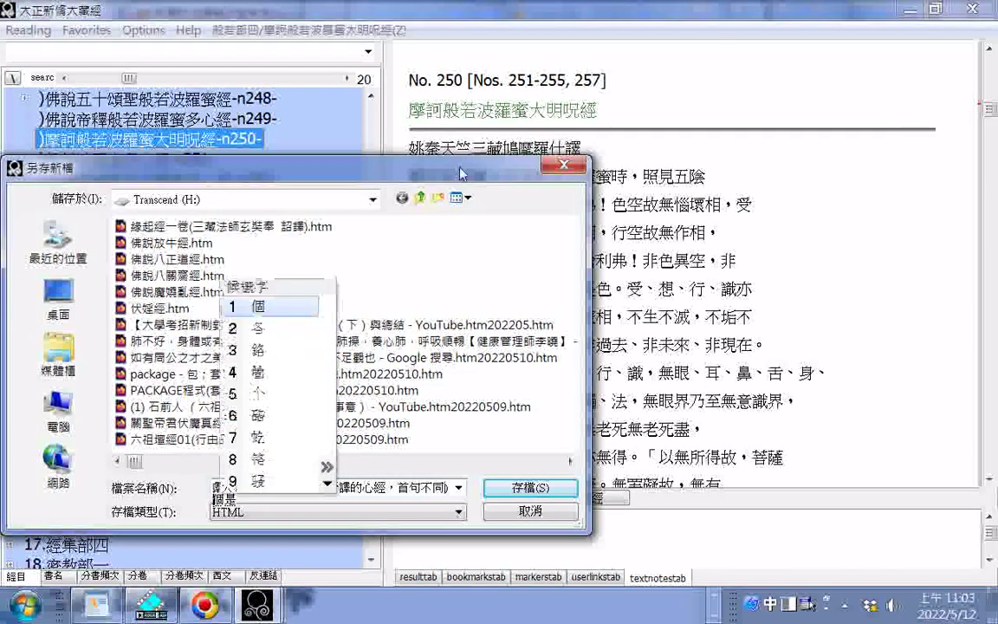
key("2")
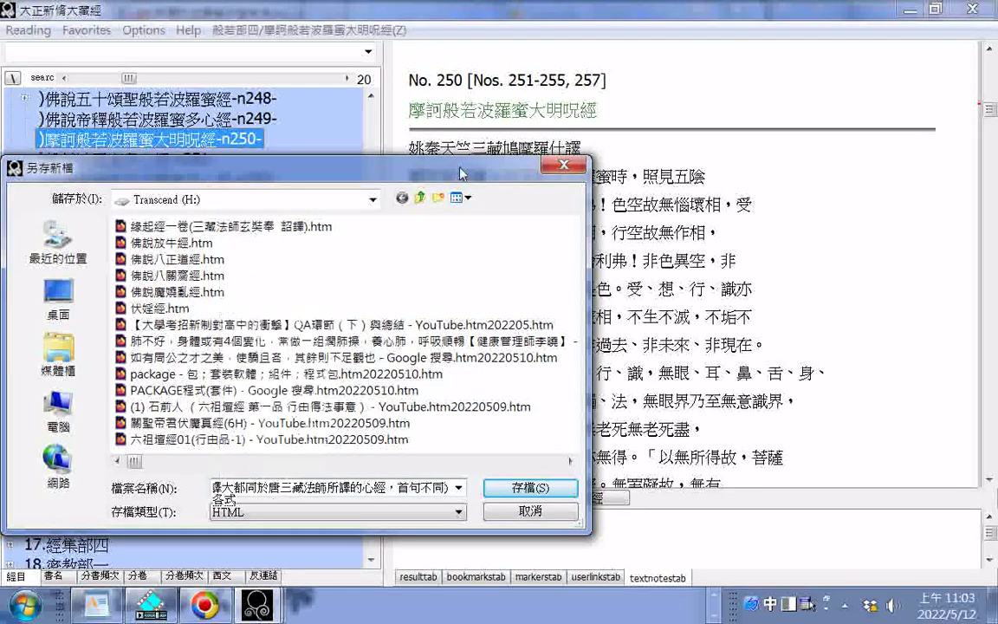
key("Down")
key("Escape")
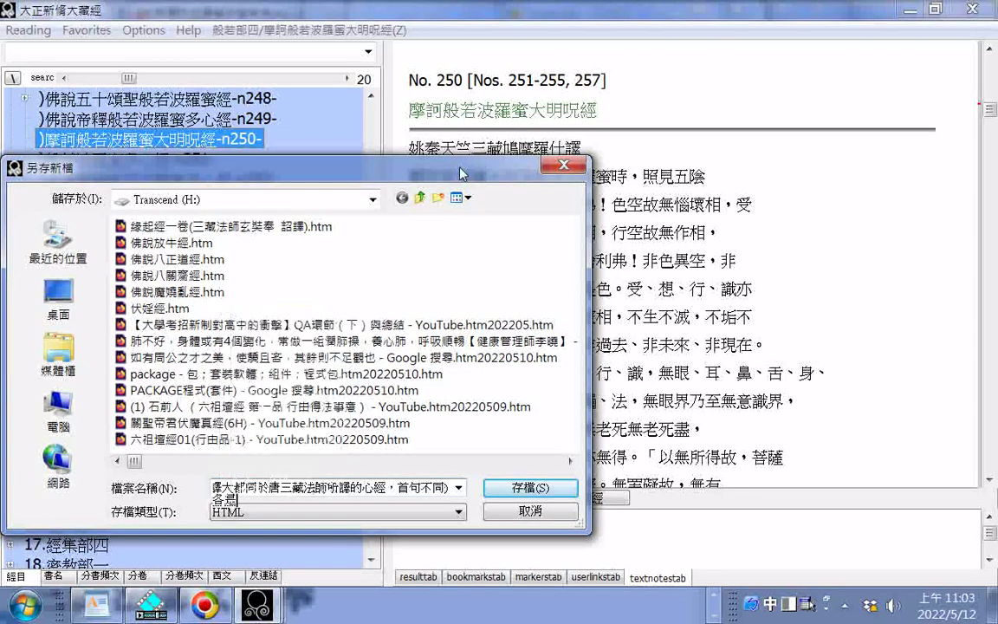
key("Return")
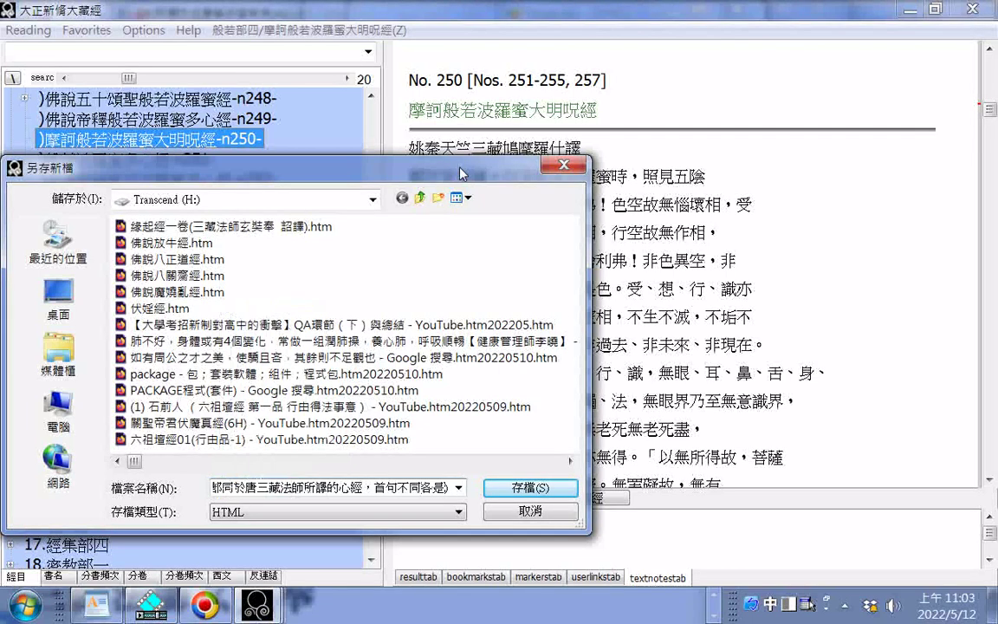
- Continue the note in the file name with 觀世音菩薩 after 各是, moving the save dialog clear of the sutra's opening line
type("《頁")
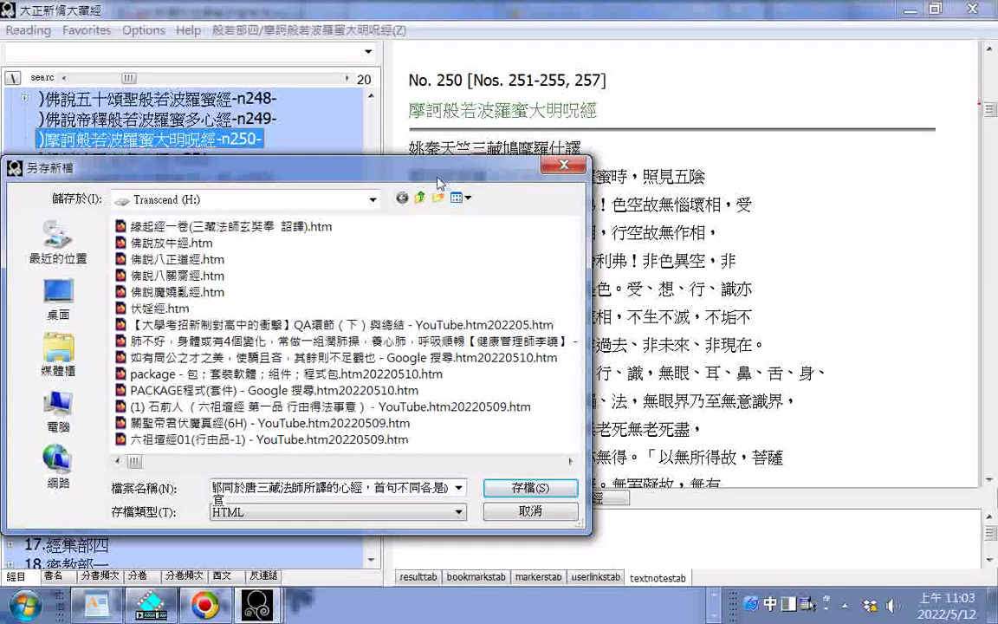
left_click_drag(439, 184, 530, 236)
type("式")
key("BackSpace")
key("BackSpace")
type("觀世音")
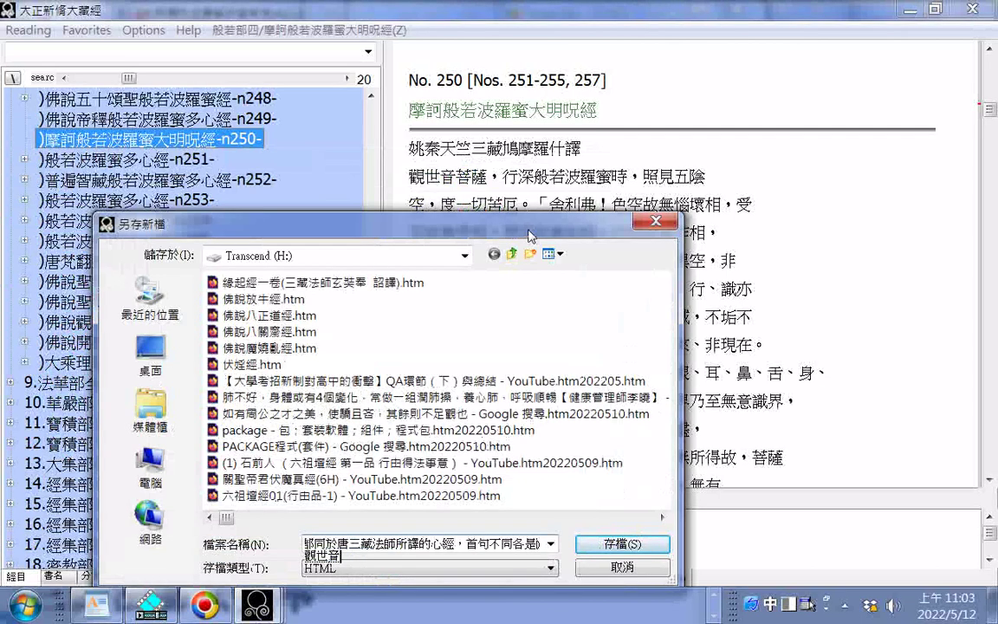
key("Return")
type("對")
key("BackSpace")
type("菩薩")
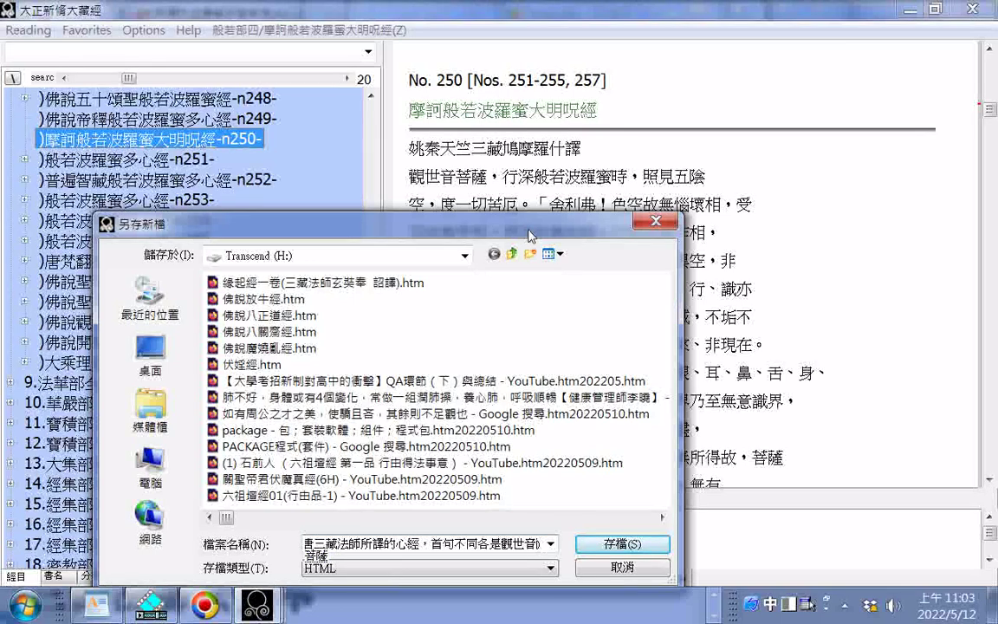
key("Return")
- Add 觀自在菩薩 after 觀世音菩薩 in the file name and separate the two names with "、"
type("關")
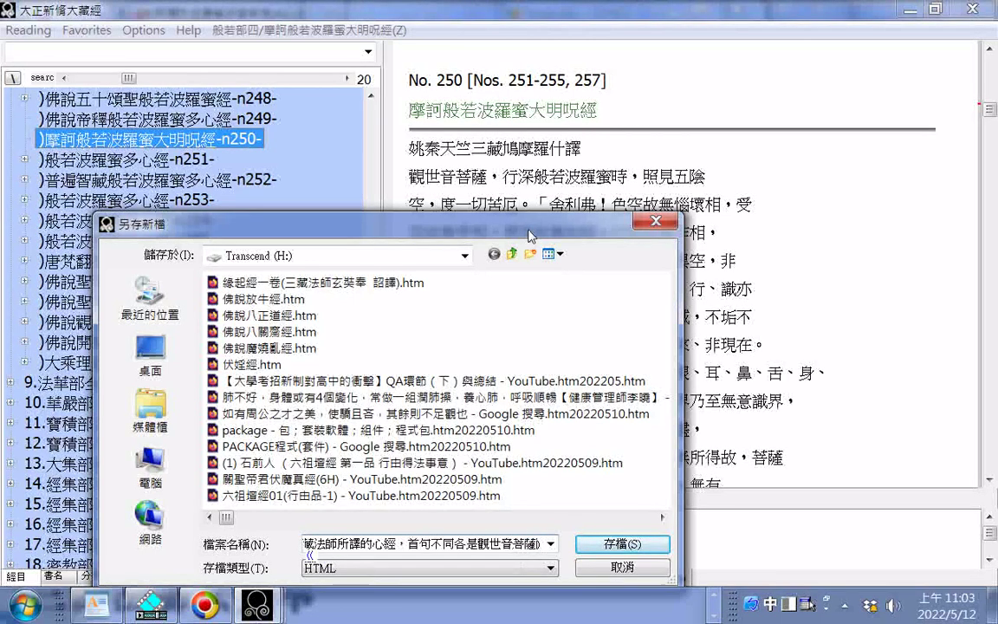
type("官自")
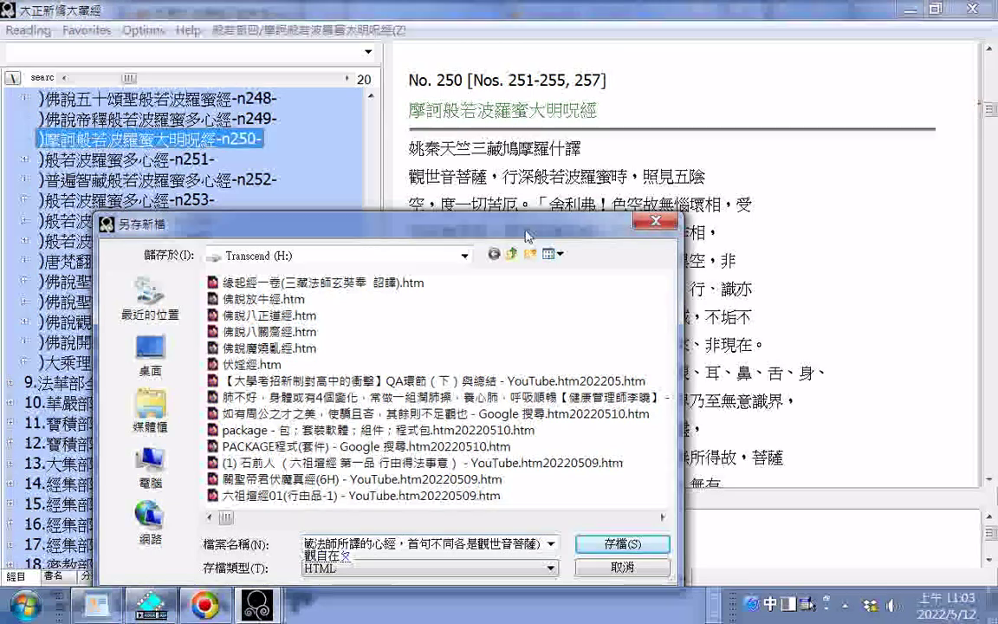
type("在滿ㄙ")
type("薩")
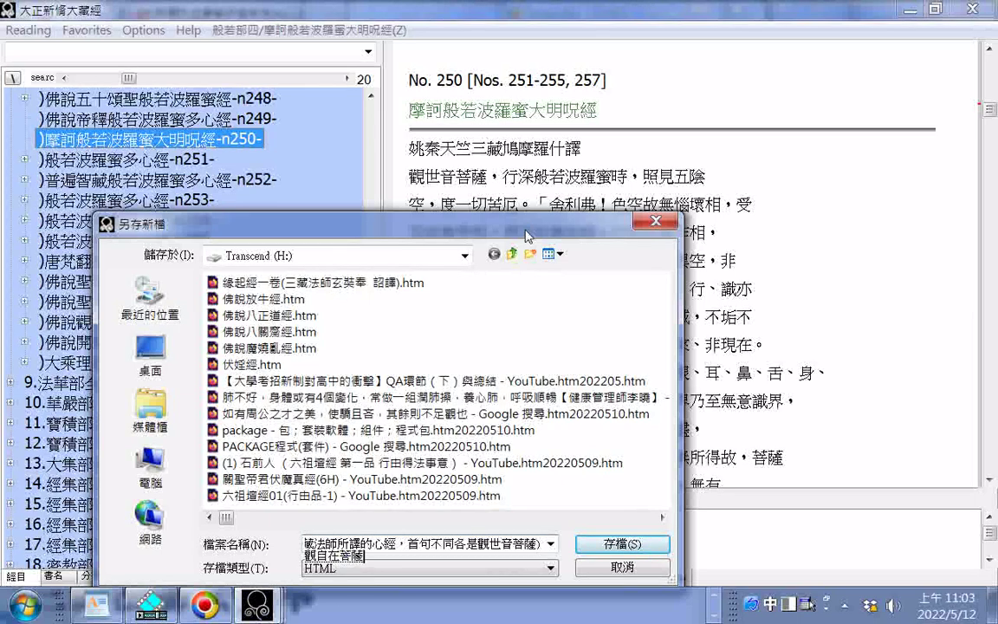
key("Return")
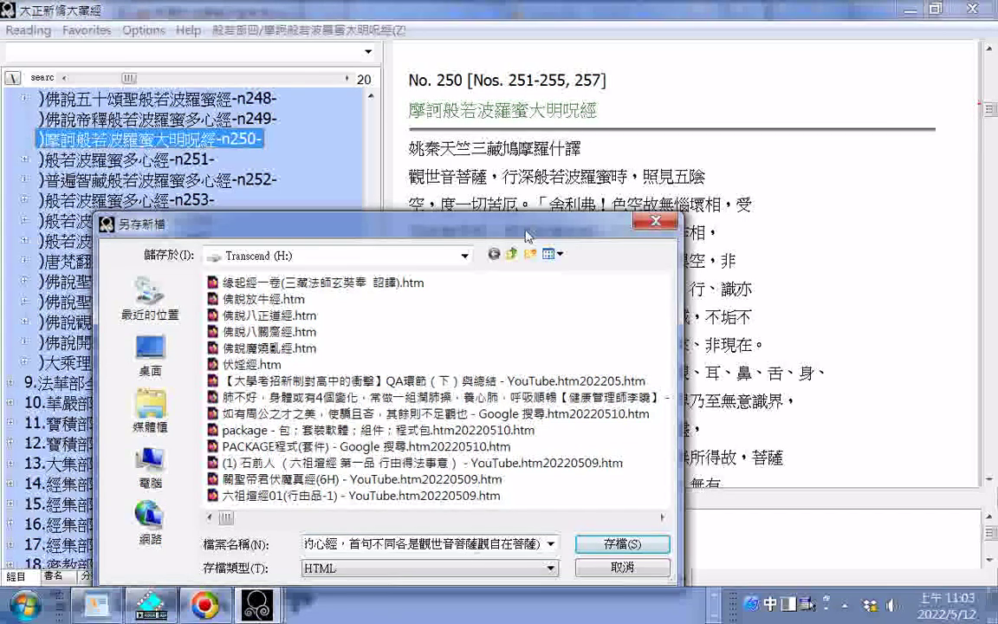
type("、")
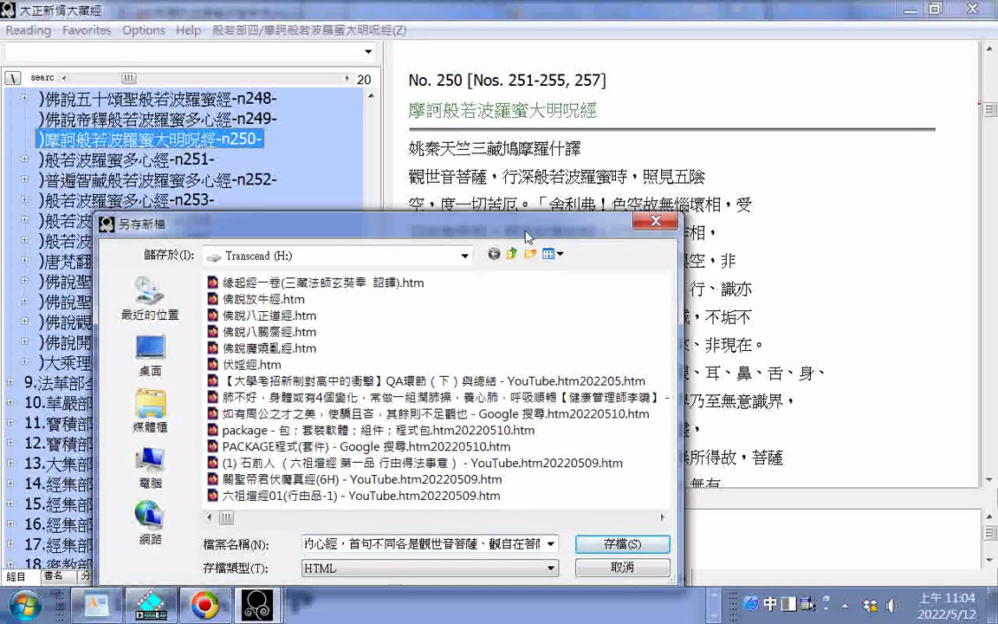
- Insert "--" after 觀自在菩薩 in the file name, before the closing parenthesis
key("Right")
key("Right")
key("Right")
key("Right")
key("Right")
key("Right")
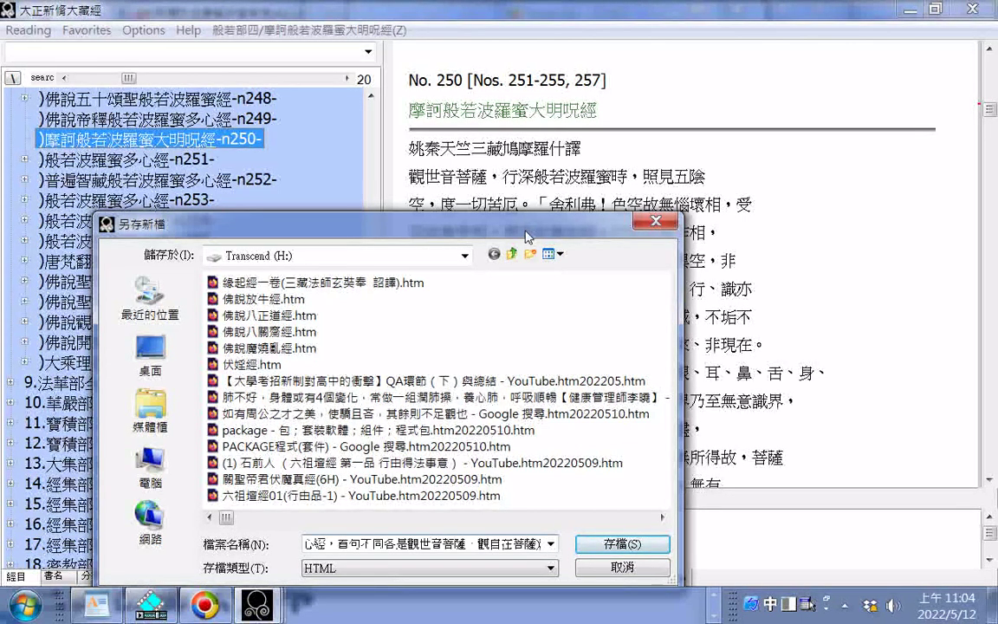
key("shift")
type("--)")
key("shift")
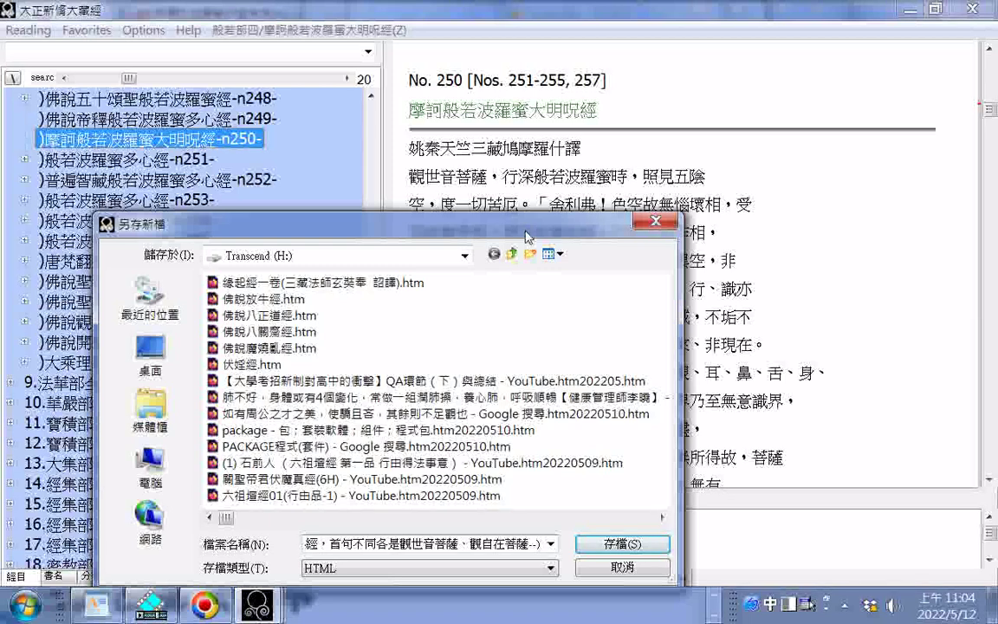
- Add 原因一說 after the "--" in the file name's note
type("緣起")
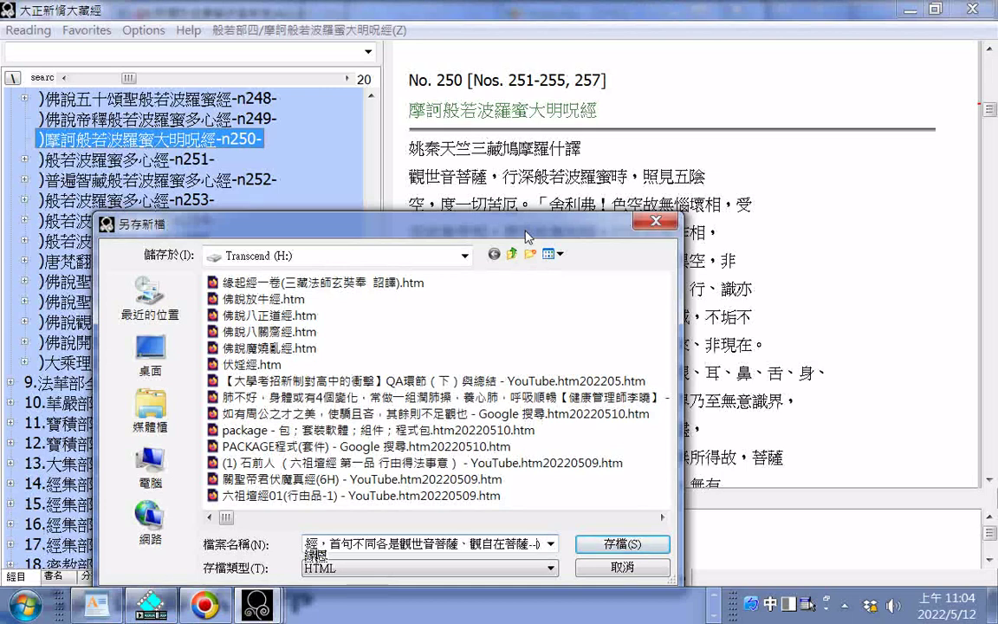
key("BackSpace")
type("ㄑㄧㄧㄣ ")
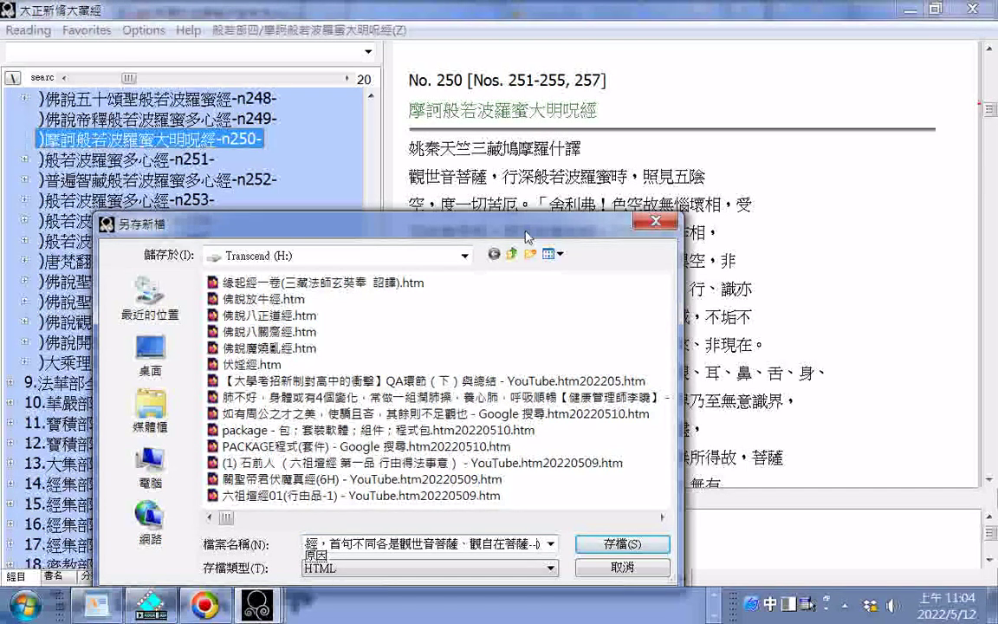
type("ㄧㄕㄨㄛ")
key("Return")
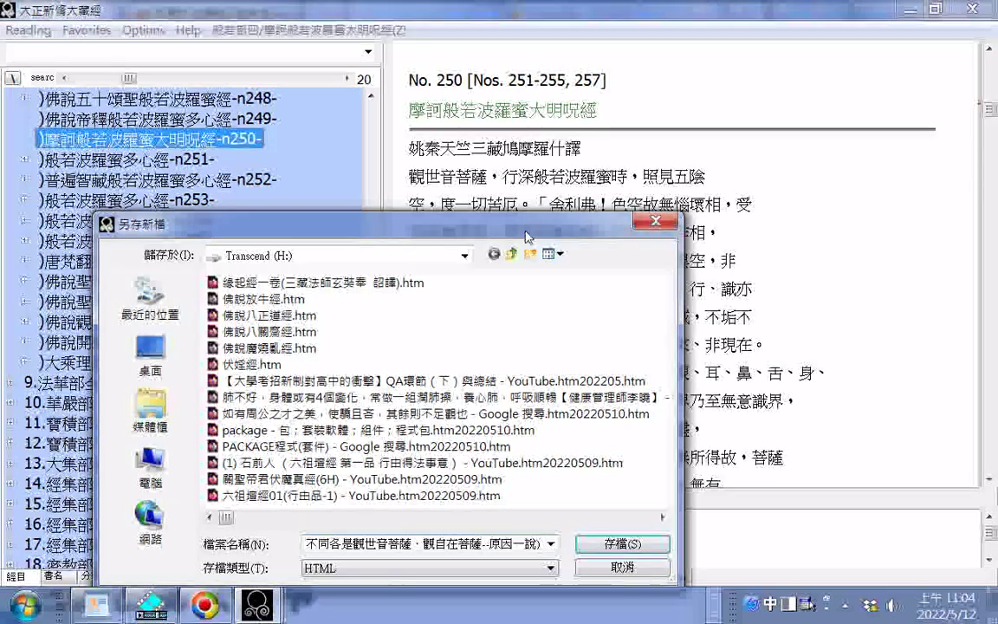
- Extend the note in the file name with 後者認為 after 原因一說
type("ㄏㄡˋㄓㄜˇ")
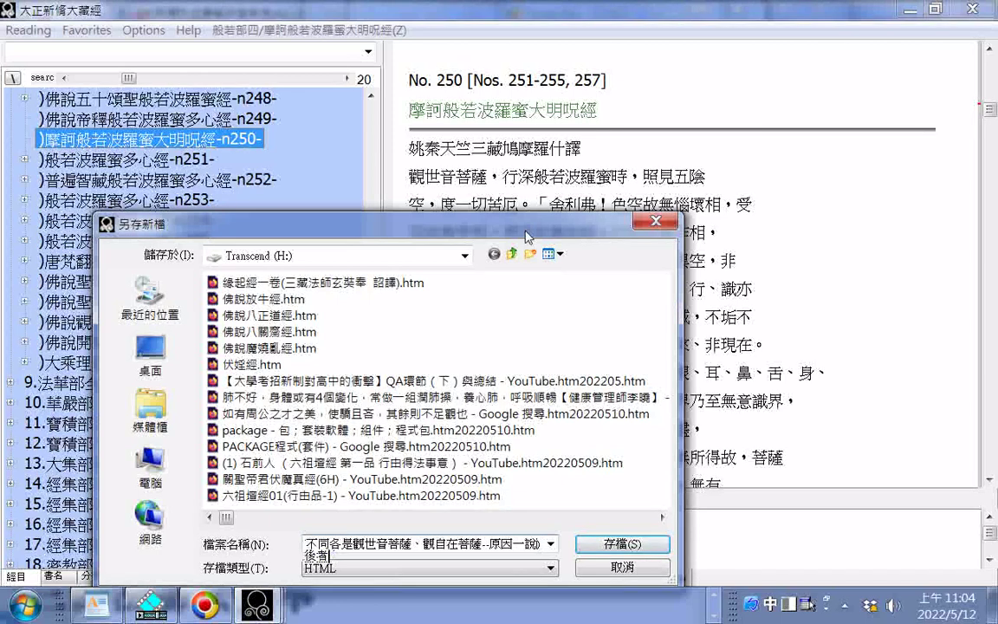
key("Return")
type("ㄖㄣˋㄨㄟ")
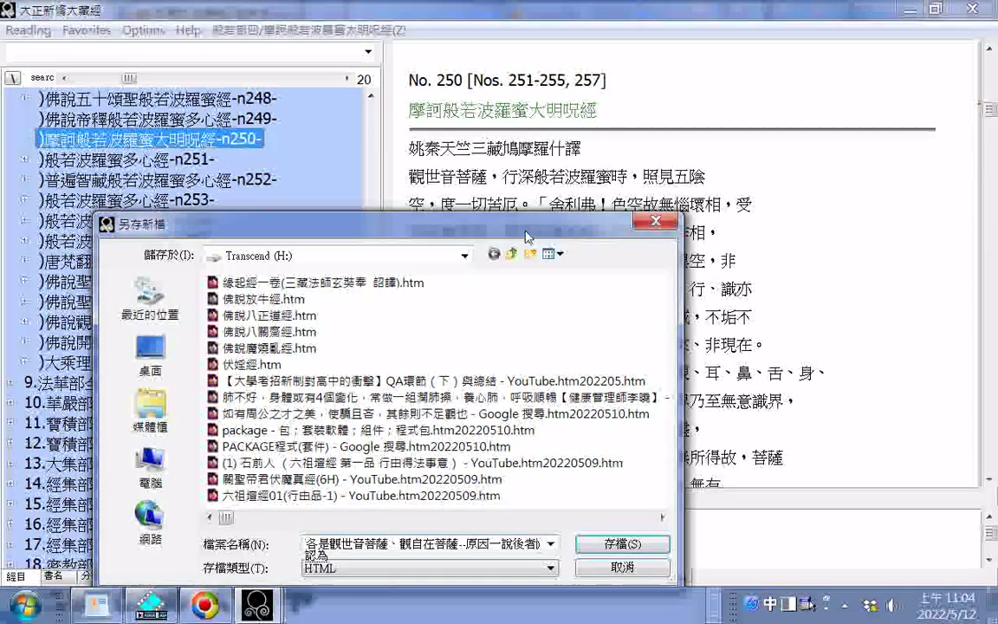
type("ˊ")
key("Return")
- Continue the note in the file name with 觀自在菩薩的 after 後者認為
type("ㄍㄨㄢ ㄇㄨˋ")
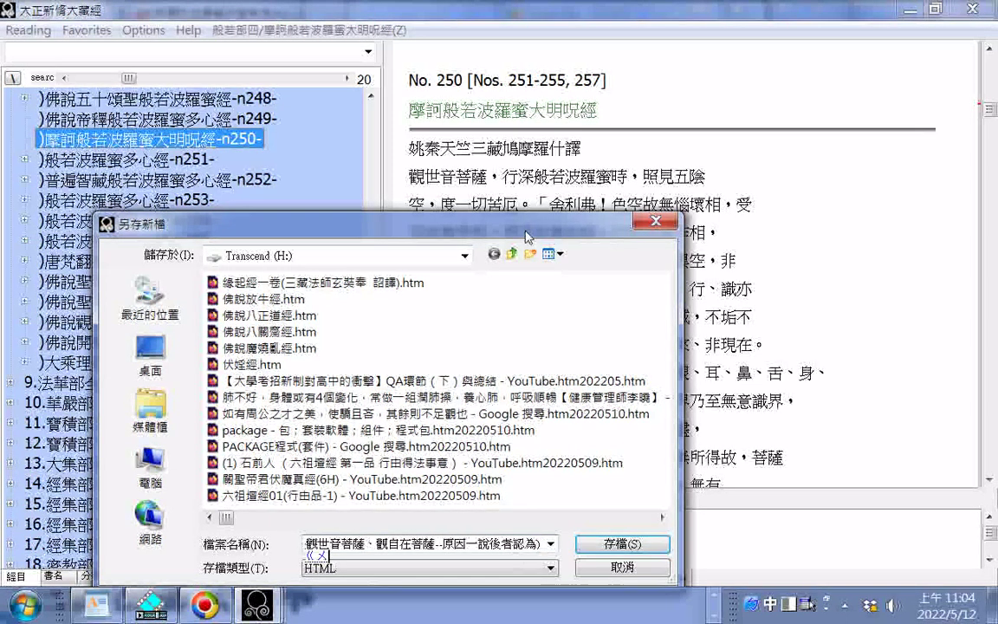
type("ㄗㄞˋ")
key("Return")
type("ㄆㄨˊㄙㄚ")
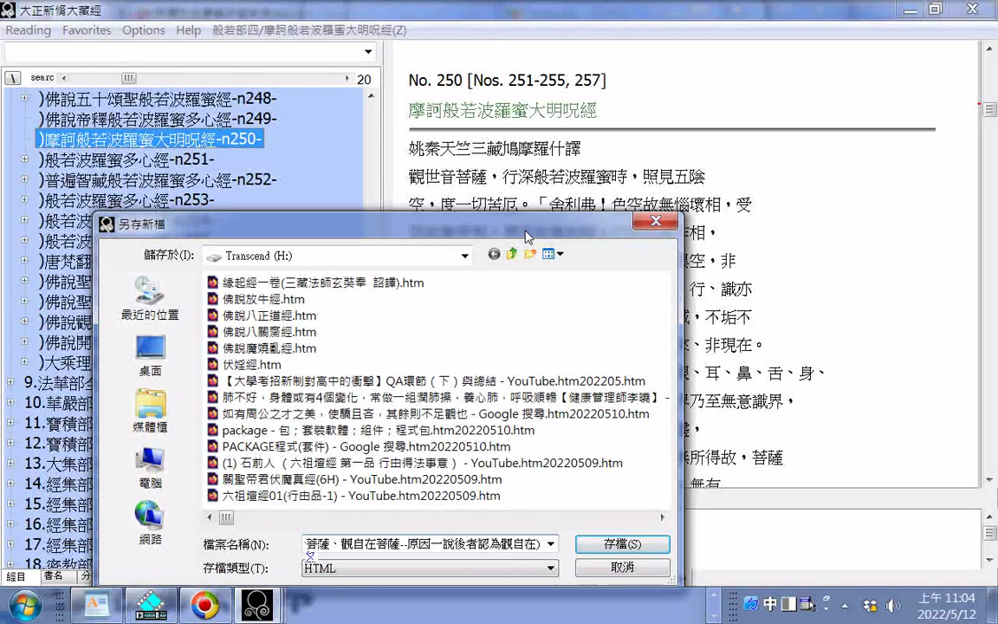
type("ˋ")
key("Return")
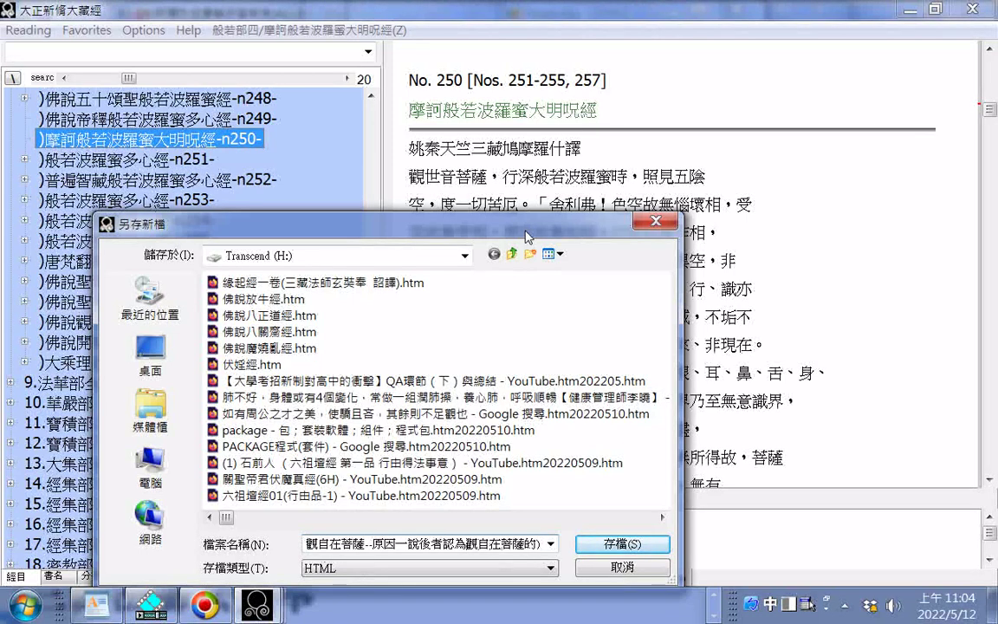
- Rework the note's ending to read 後者認為翻譯為觀自在菩薩, removing the trailing 的
key("BackSpace")
key("BackSpace")
key("BackSpace")
type("翻譯為觀自在")
key("End")
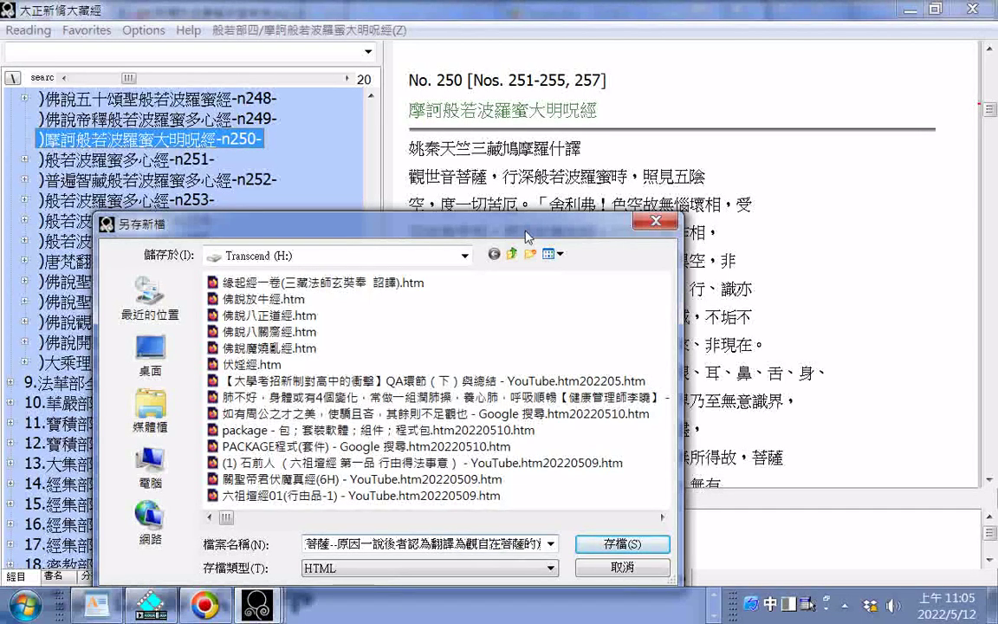
key("Left")
key("BackSpace")
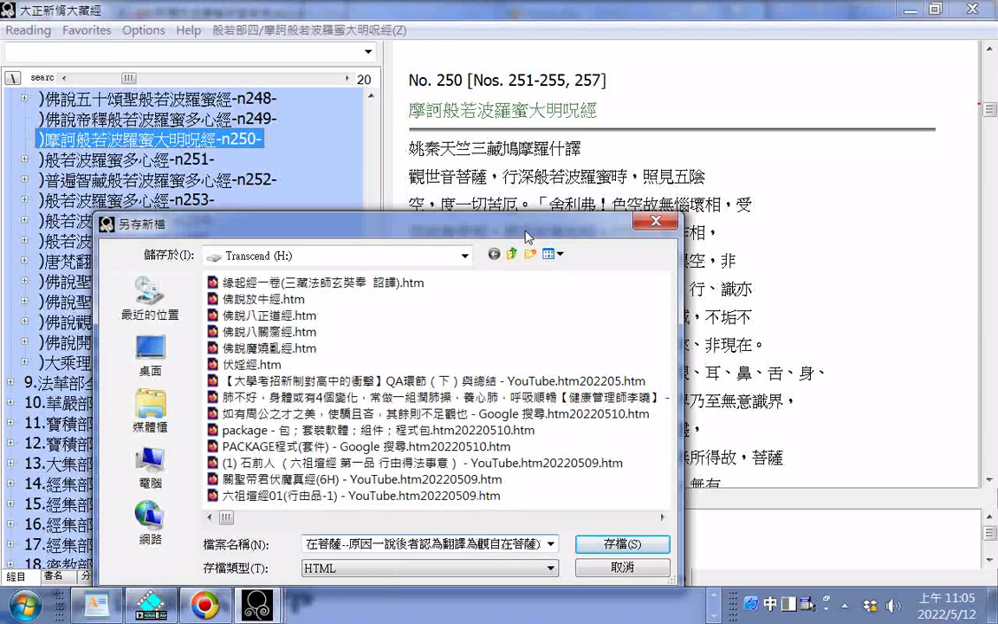
- Add 才是正確的 after the last 觀自在菩薩 in the file name
type("子是正確ㄉ")
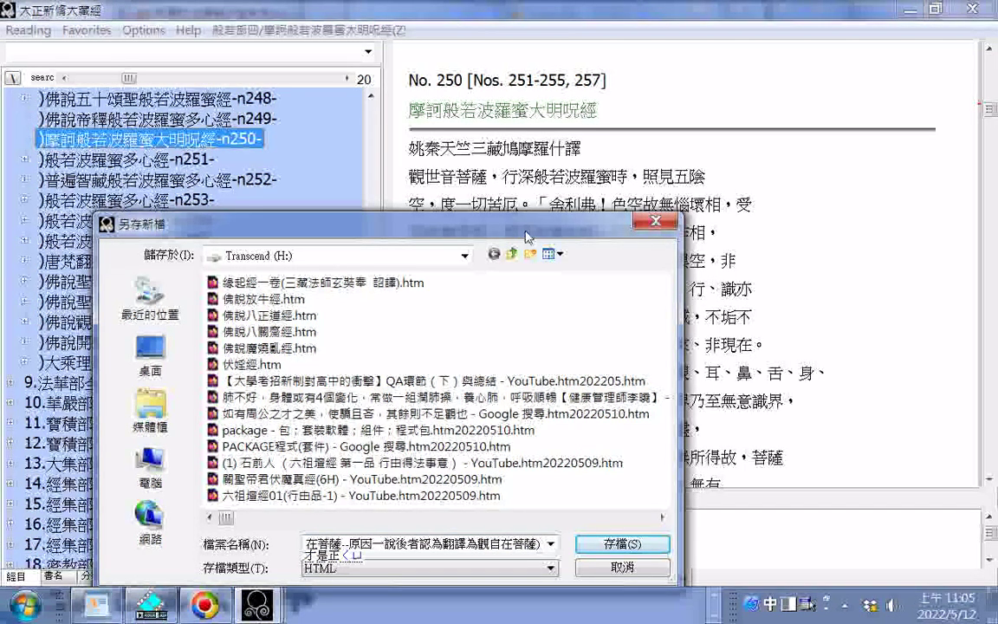
type("的")
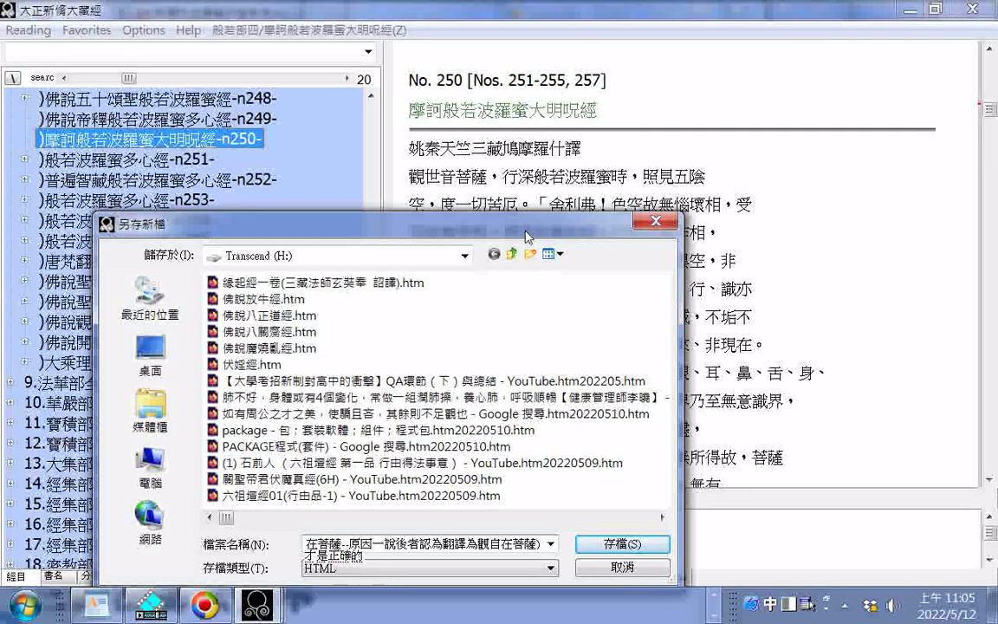
key("Return")
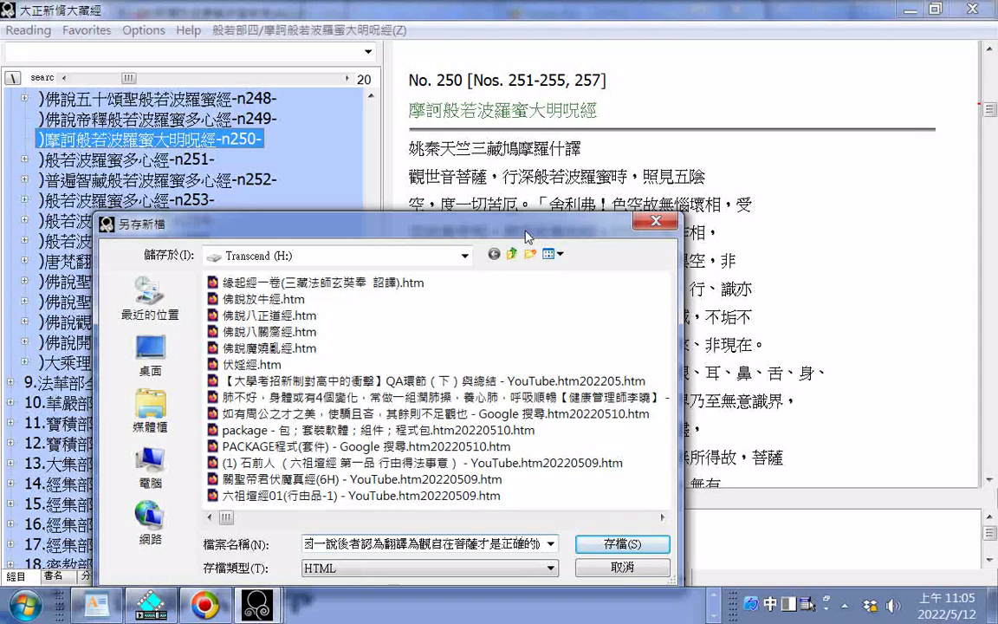
- Add the source reference "(參考維基百科全書)" after 才是正確的, inside the note's closing parenthesis
type("餐參考)為ㄐ一")
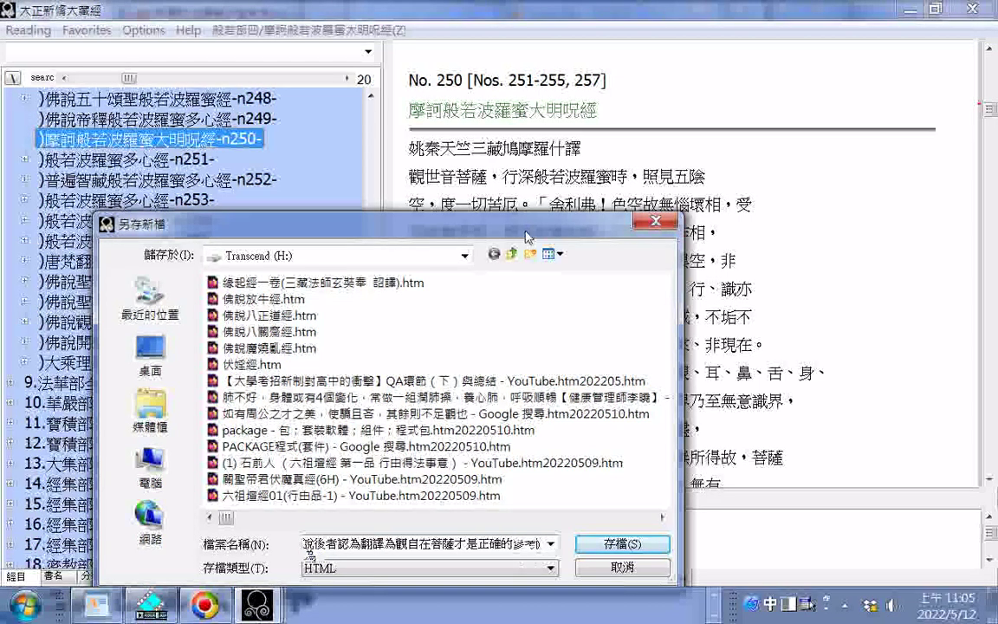
key("space")
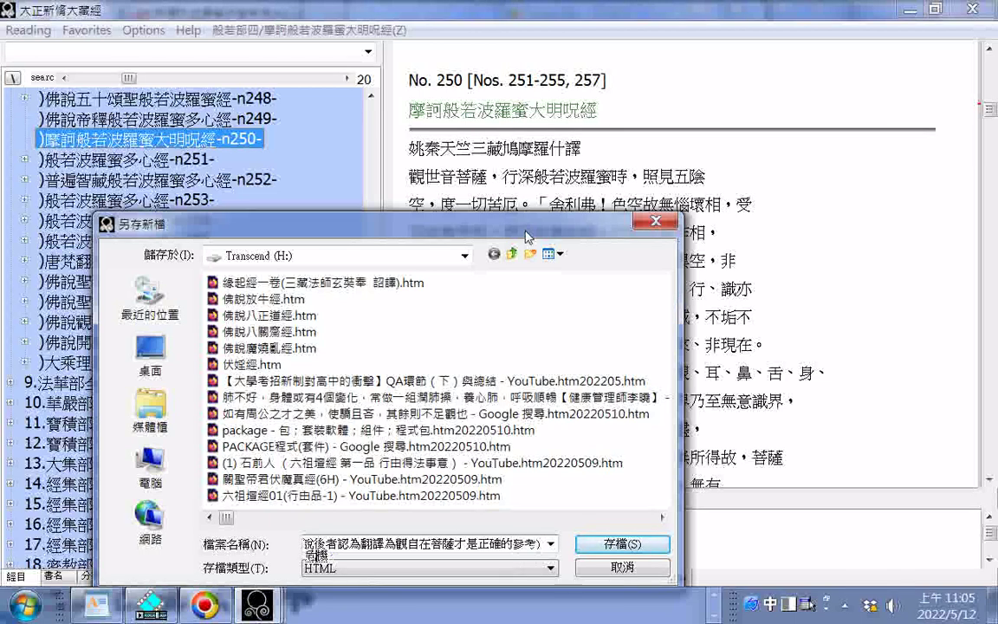
key("Down")
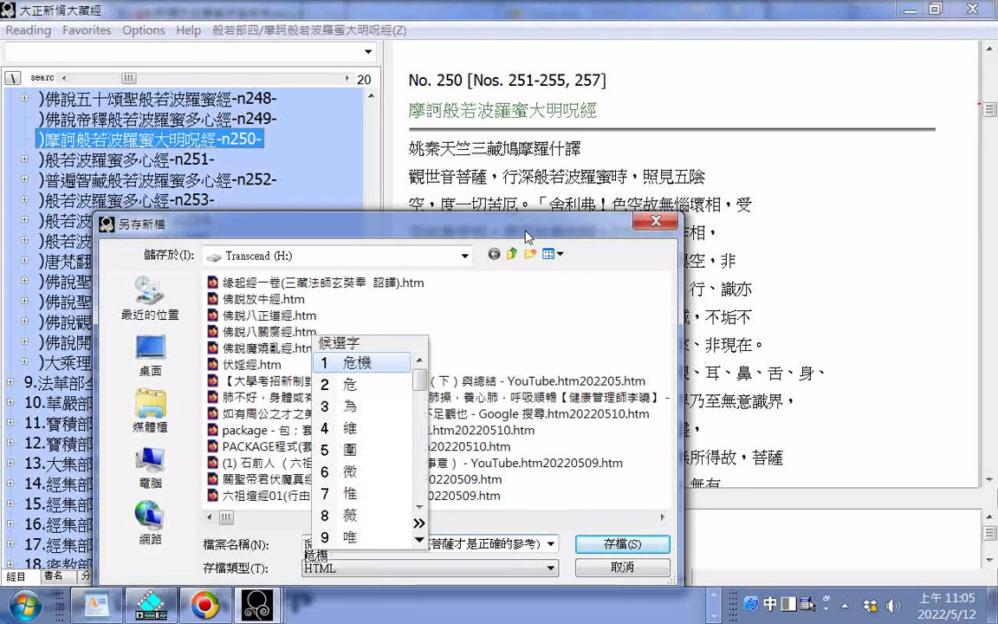
key("Escape")
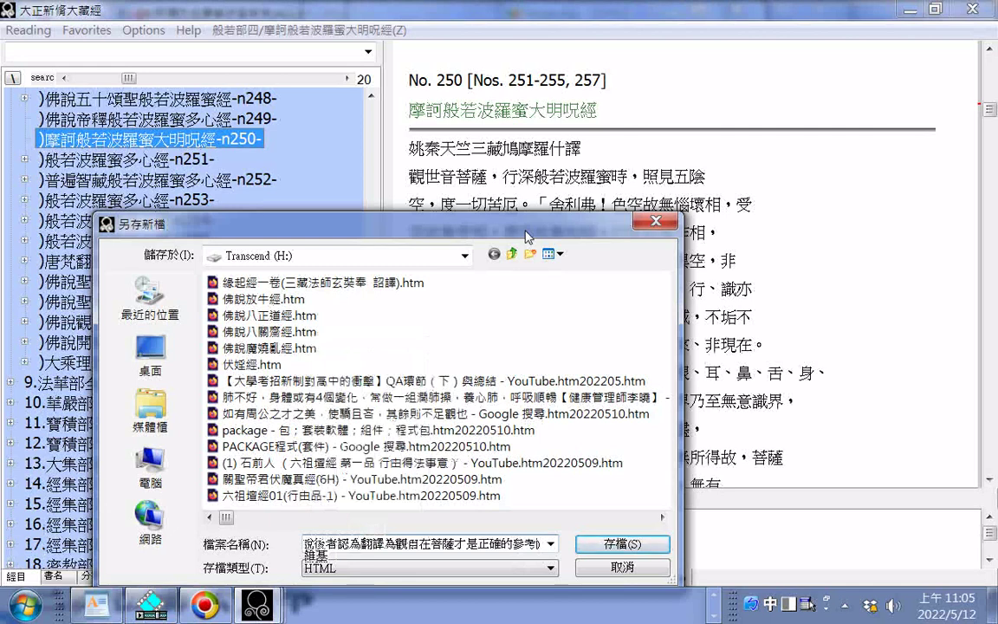
key("Return")
type("日科ㄑㄩ")
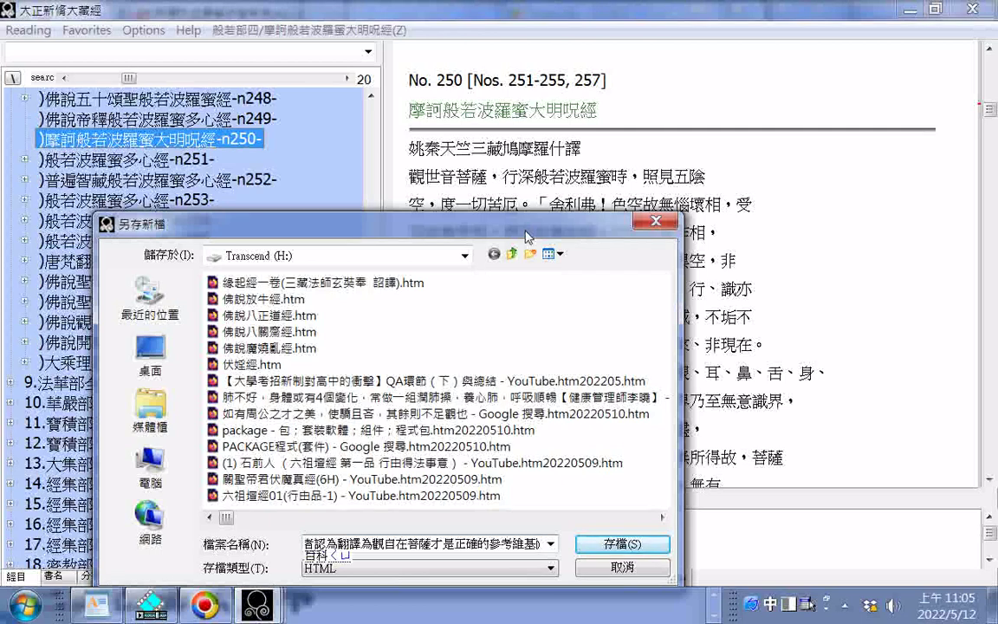
type("ㄢˊㄕㄨ")
key("Return")
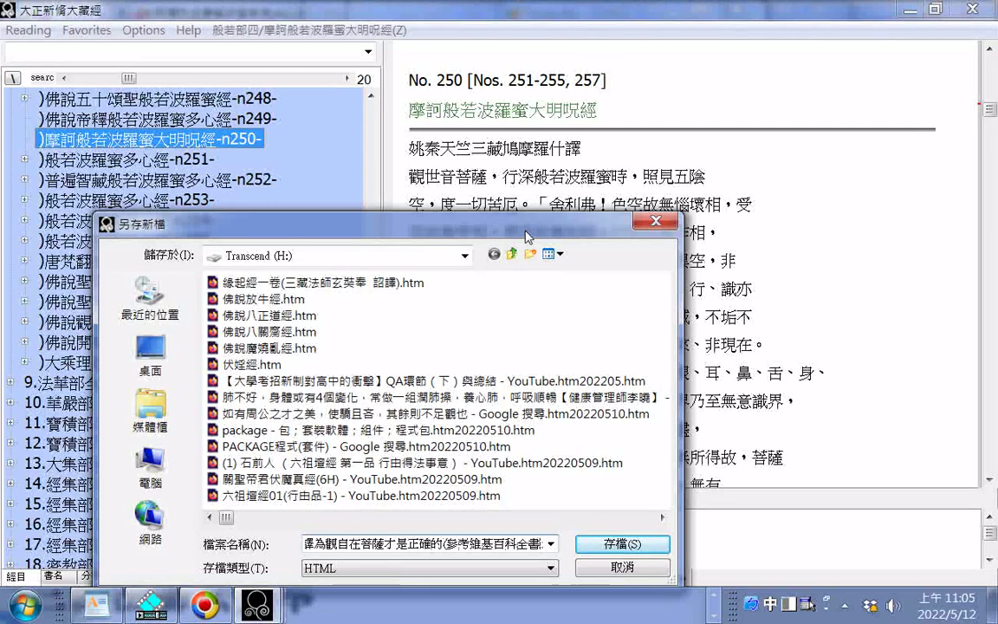
key("End")
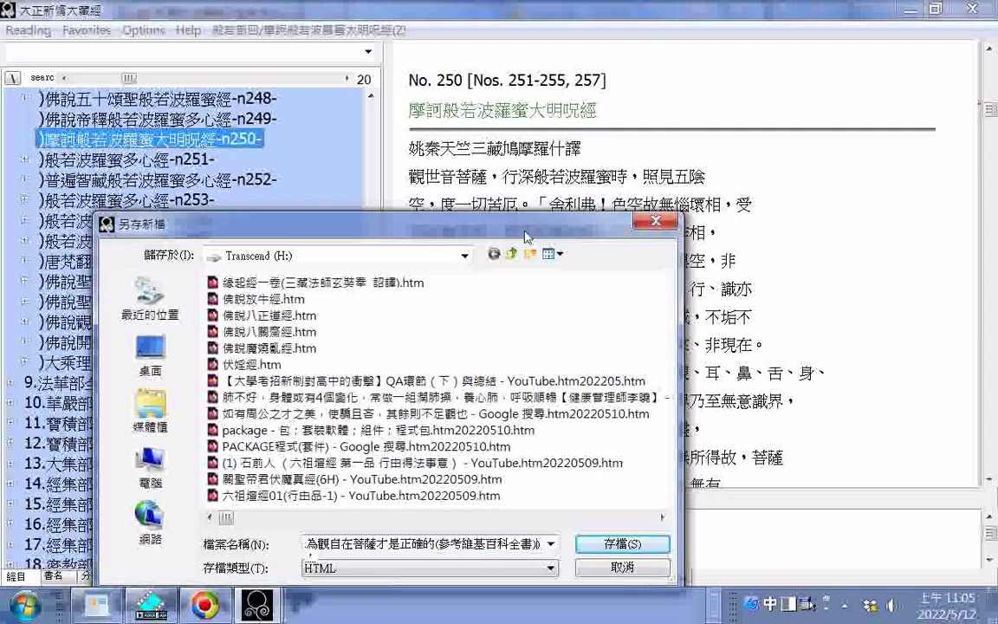
- Continue the file name's note with "，一說是" after the Wikipedia reference, inside the outer closing parenthesis
type(",")
key("BackSpace")
key("Return")
type("一說")
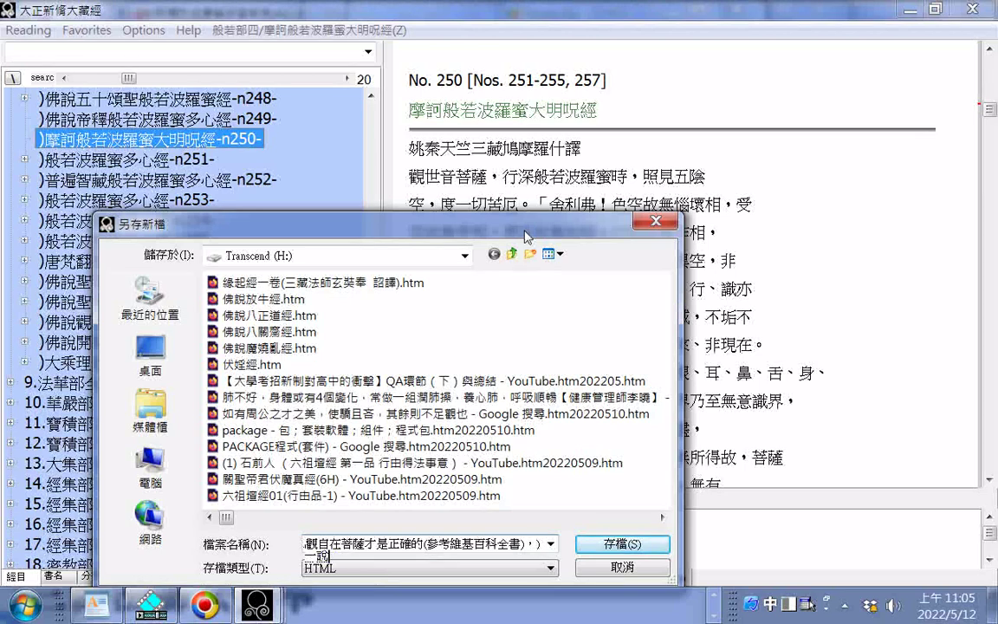
type("是")
key("Return")
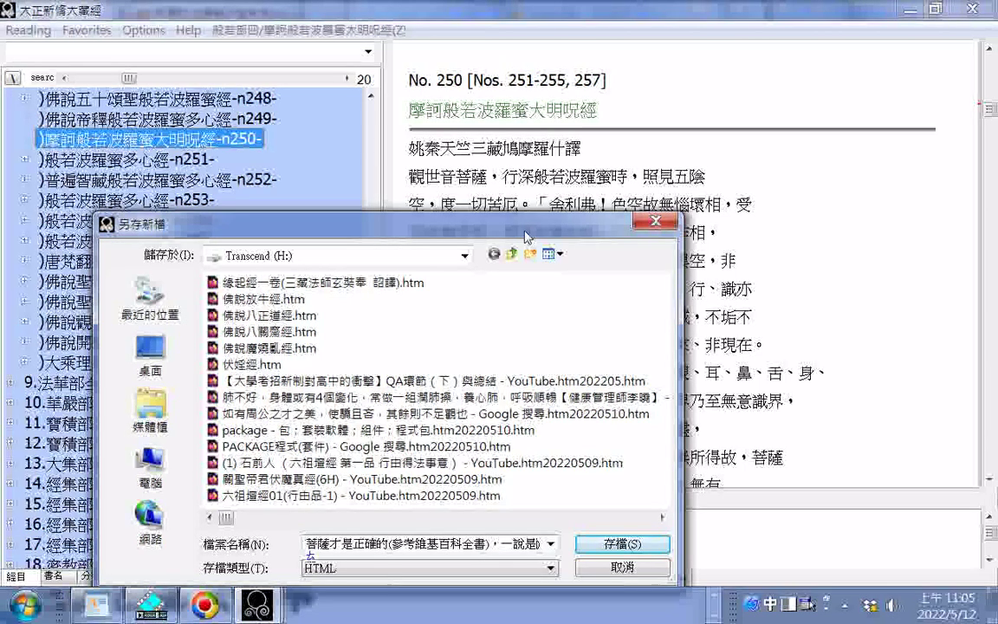
- Add 避諱唐朝 after 一說是 in the file name's note
type("農韻")
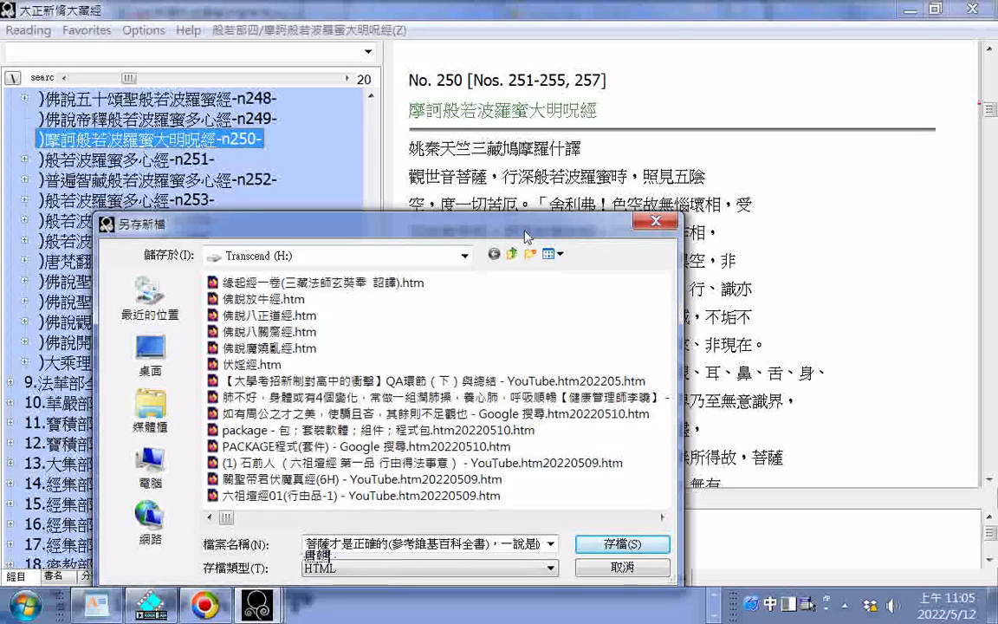
key("Return")
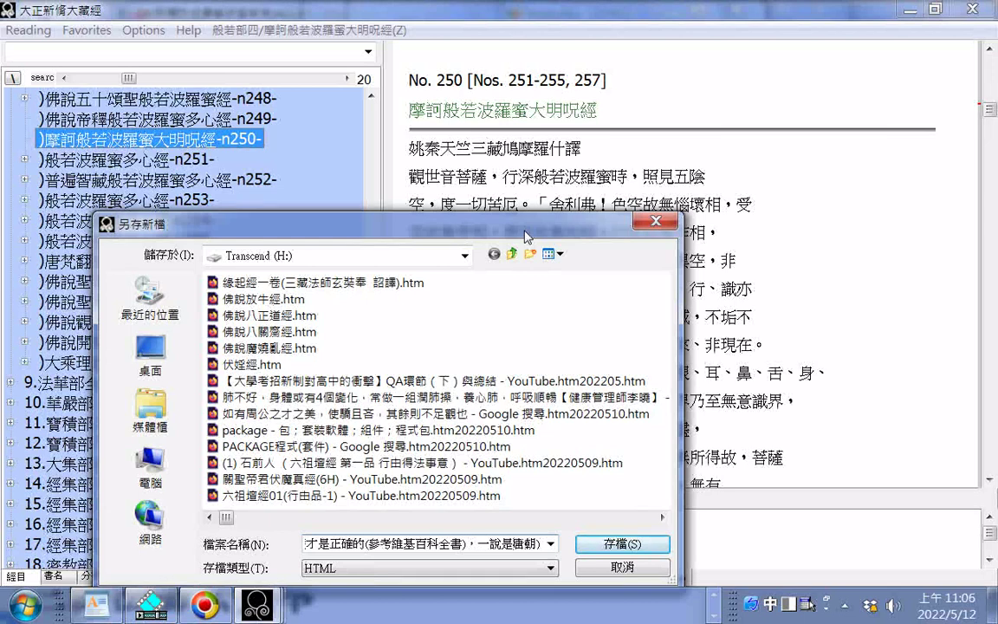
key("BackSpace")
key("BackSpace")
type("ㄍㄈ")
type("避諱唐朝")
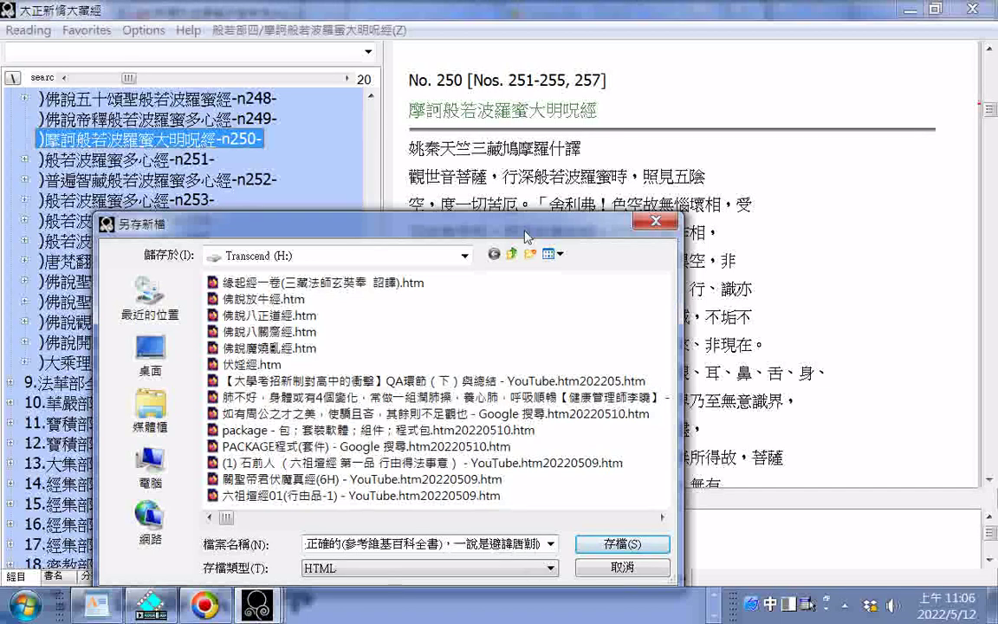
- Add the emperor's name 太宗李世民 after 唐朝 in the file name's note
type("太ㄗㄨㄥ")
key("space")
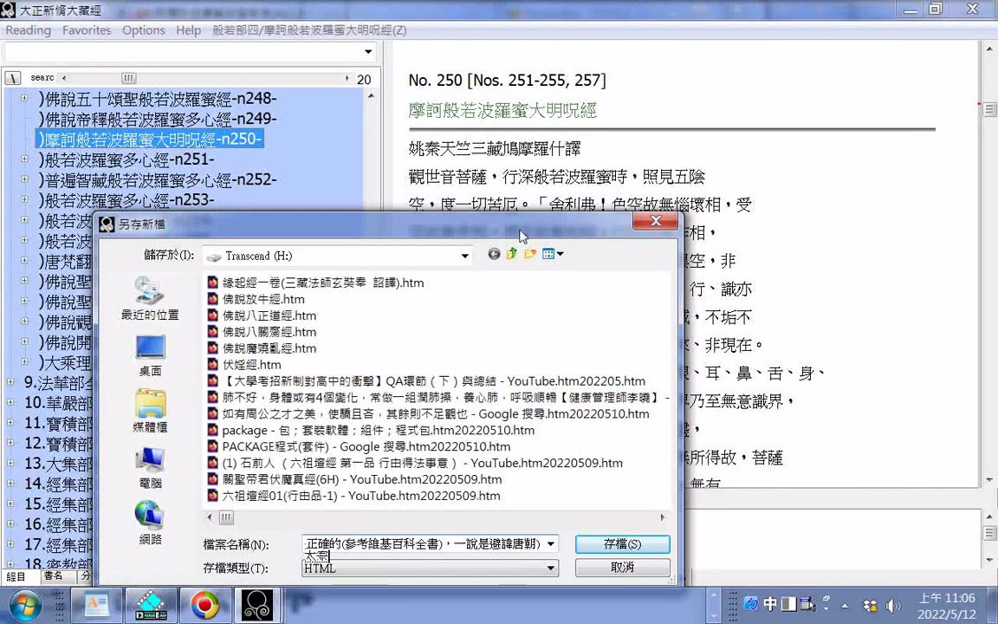
key("Return")
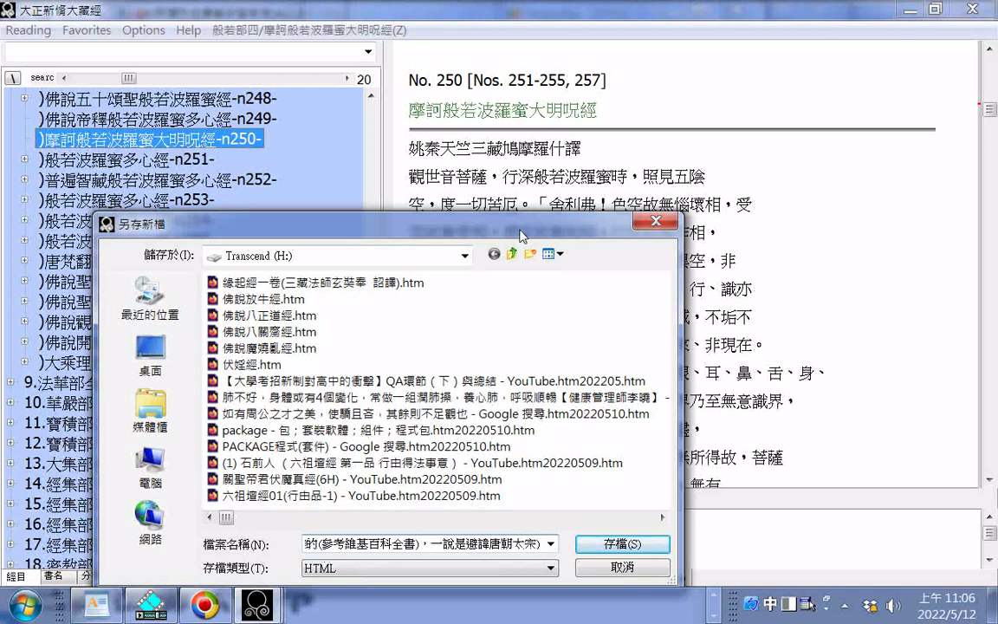
type("理事ㄇㄧㄣˊ")
key("Return")
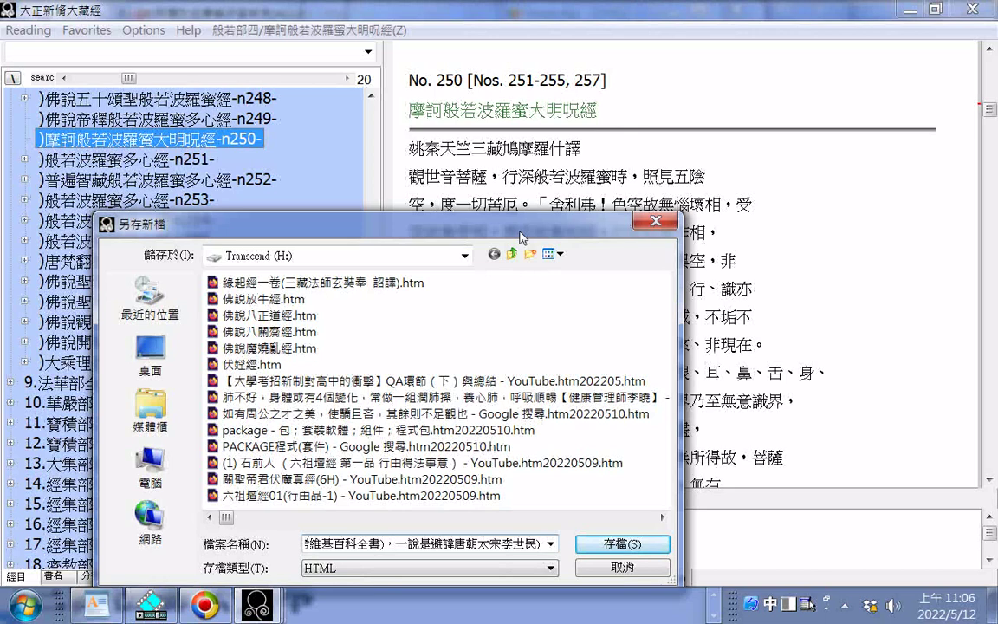
- Finish the second reason in the file name with 的世字而改 after 李世民
type("的")
type("是")
type("目")
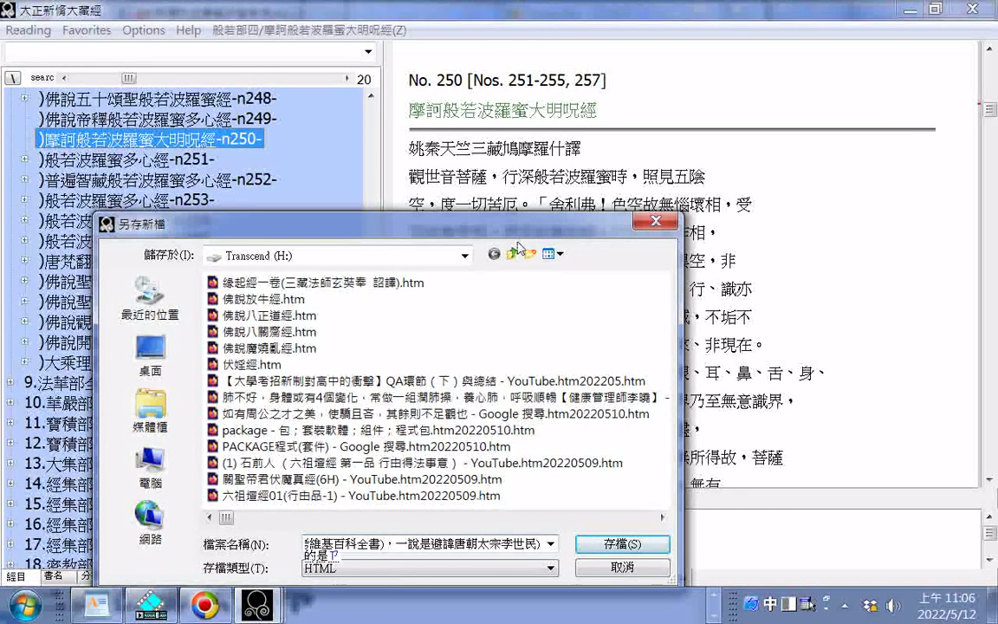
key("Down")
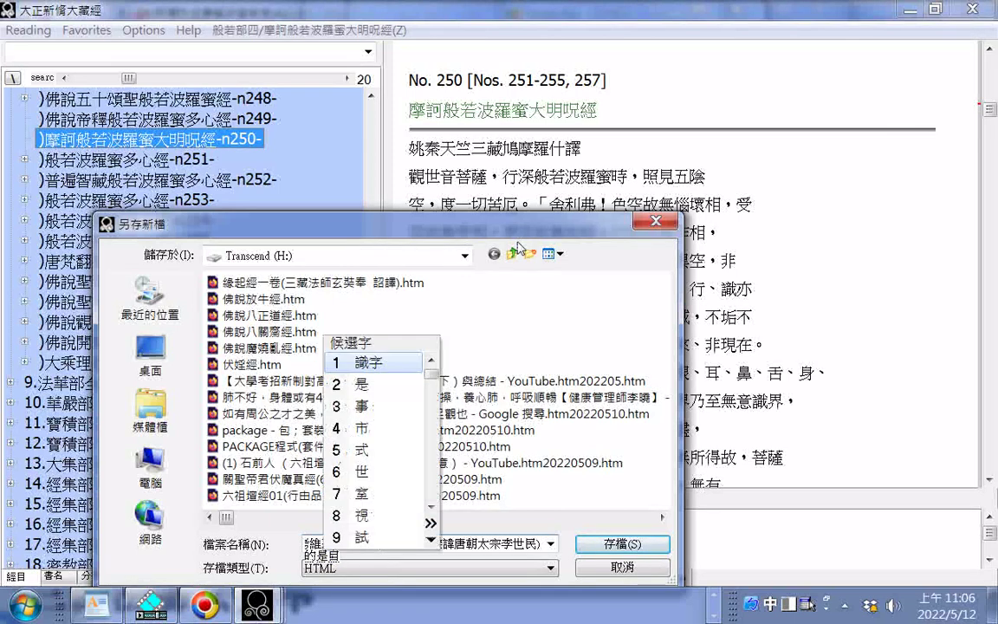
key("6")
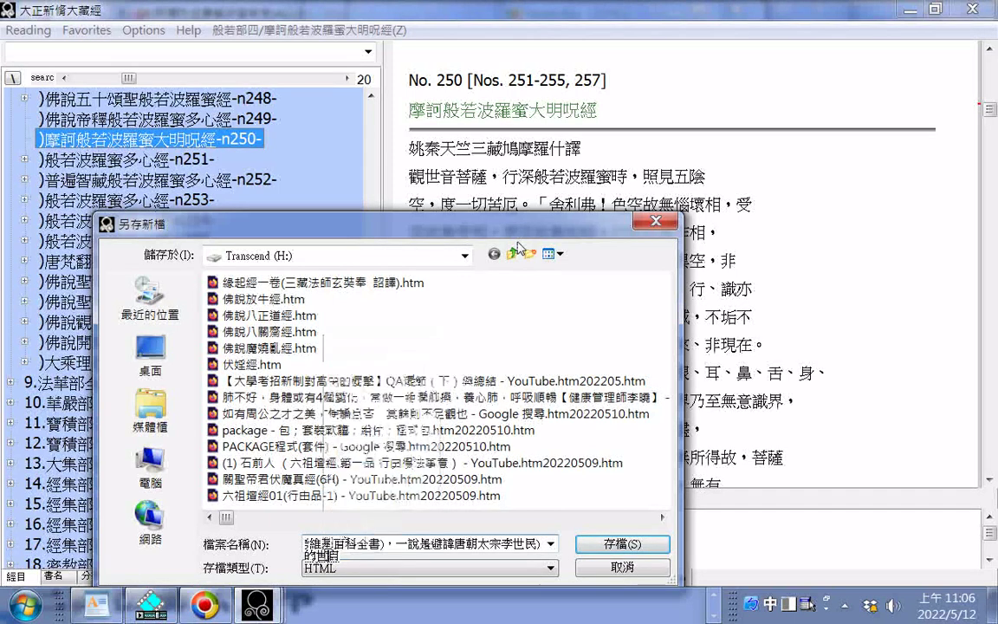
key("Down")
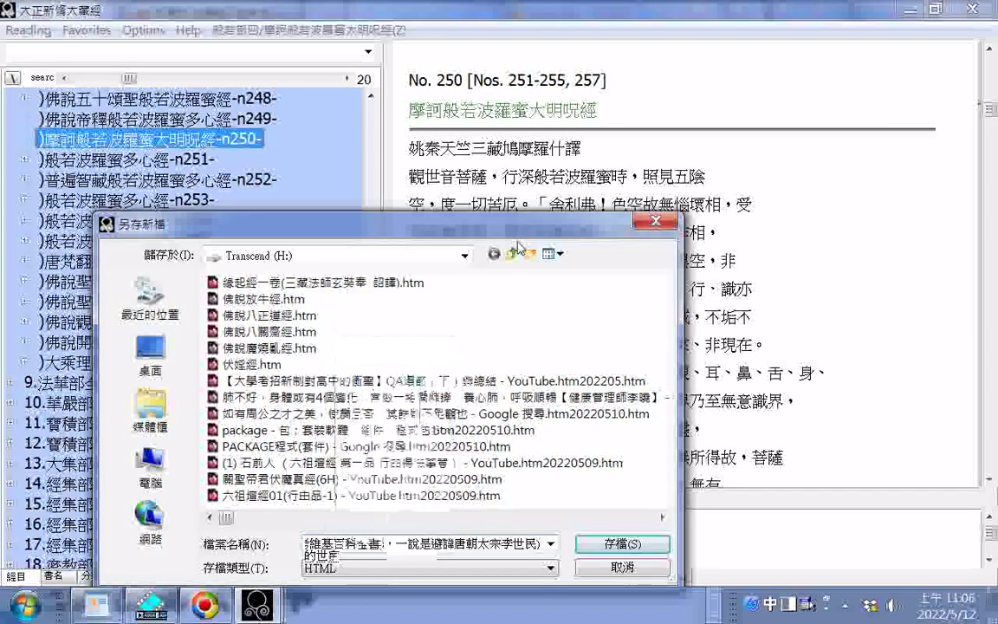
key("Return")
type("而《夯")
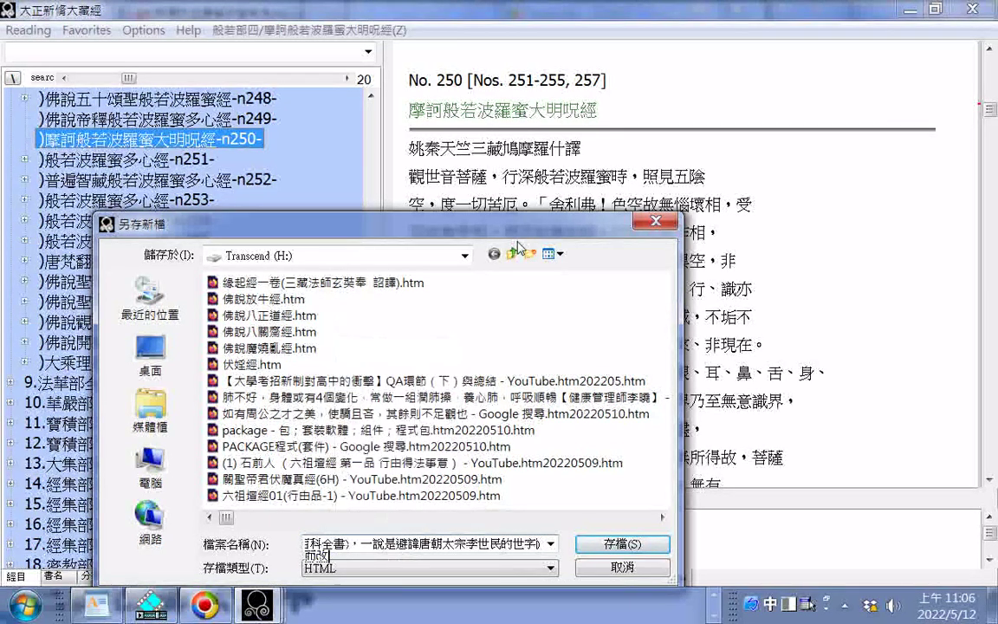
key("Return")
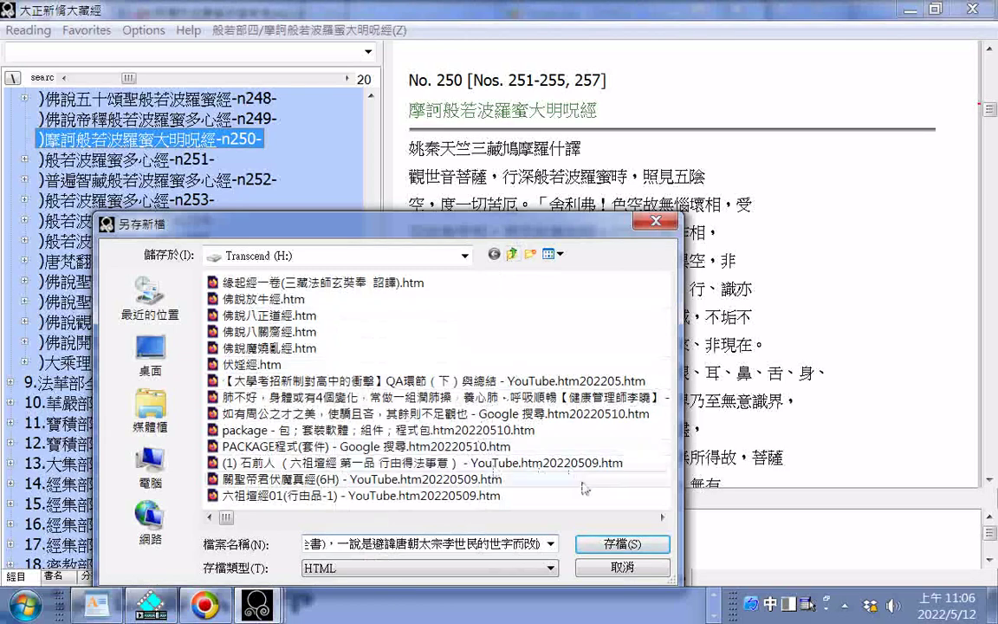
- Try to save the sutra under the composed file name and reopen the HTML export
left_click(622, 544)
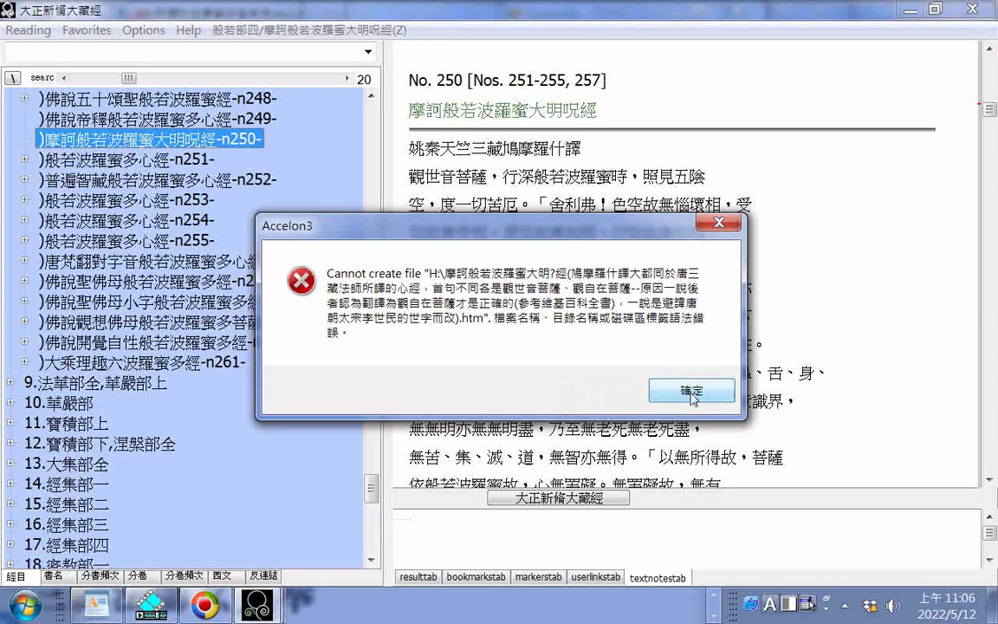
left_click(691, 392)
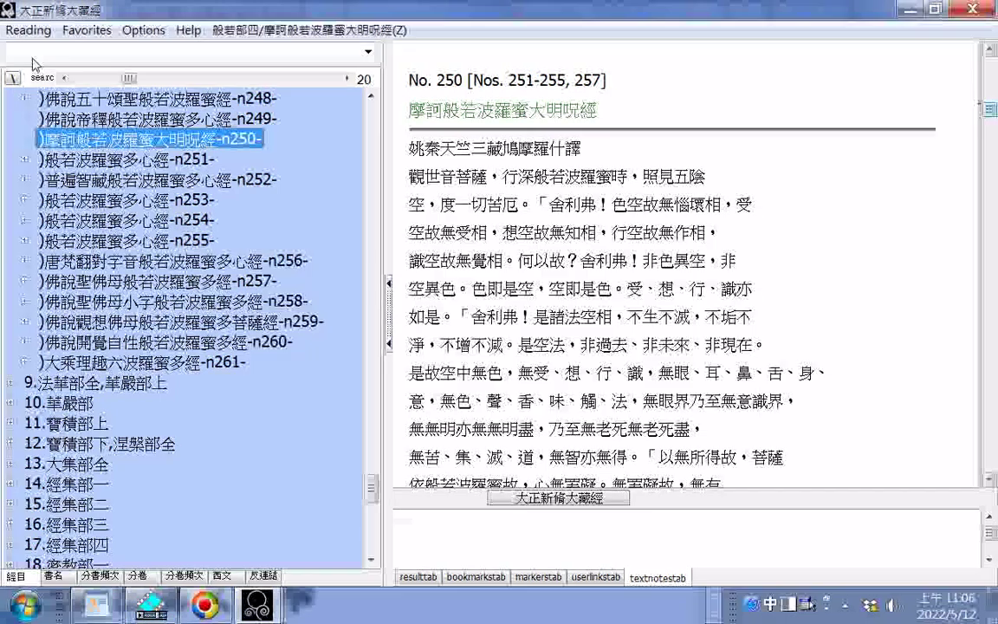
left_click(28, 31)
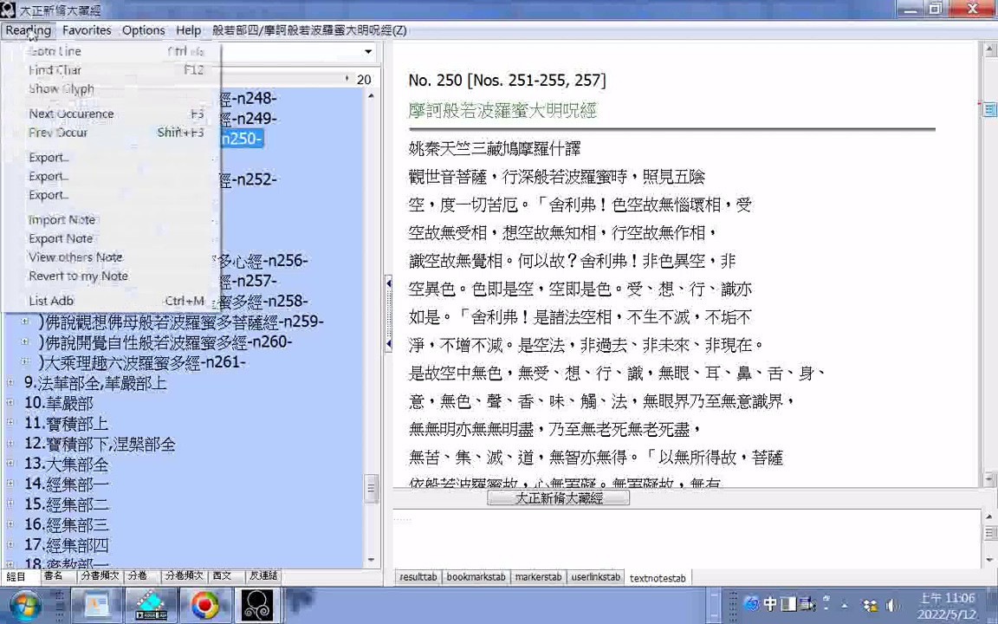
left_click(69, 162)
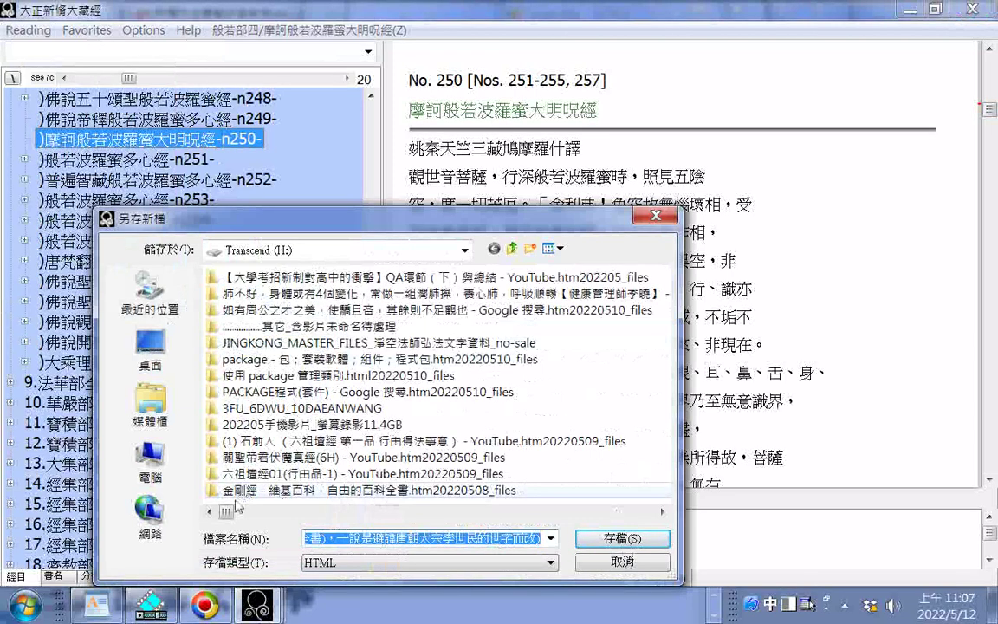
- Sort the contents of the Transcend (H:) save folder by modification date
scroll(236, 505, "down", 5)
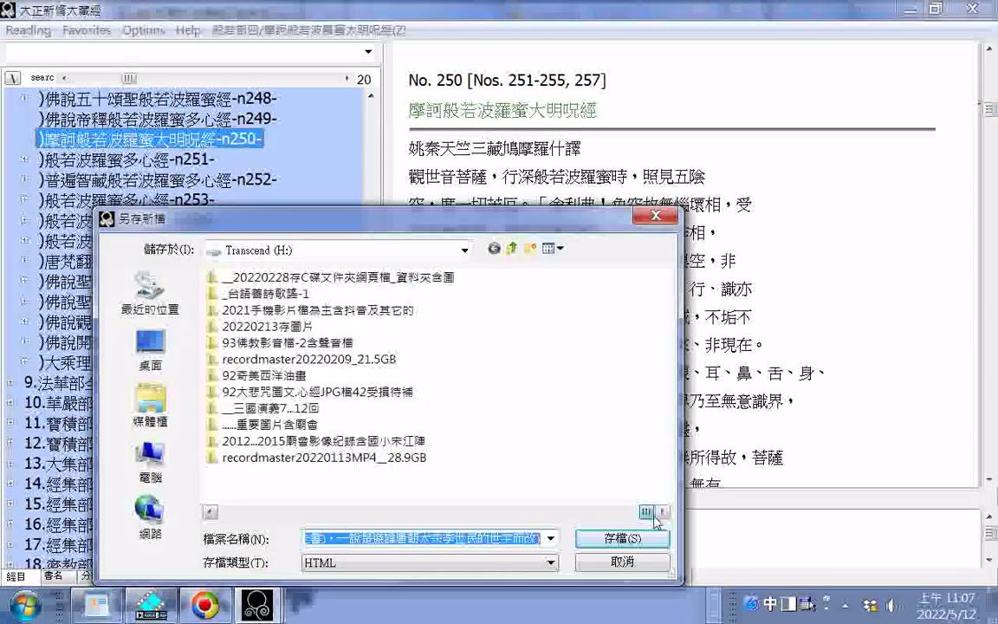
right_click(535, 390)
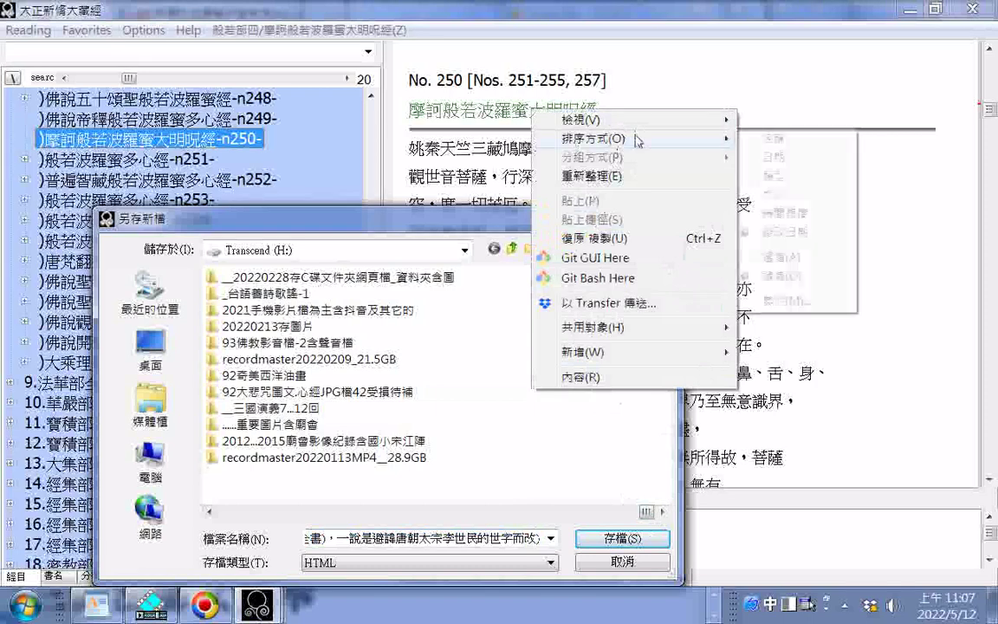
mouse_move(637, 139)
left_click(797, 234)
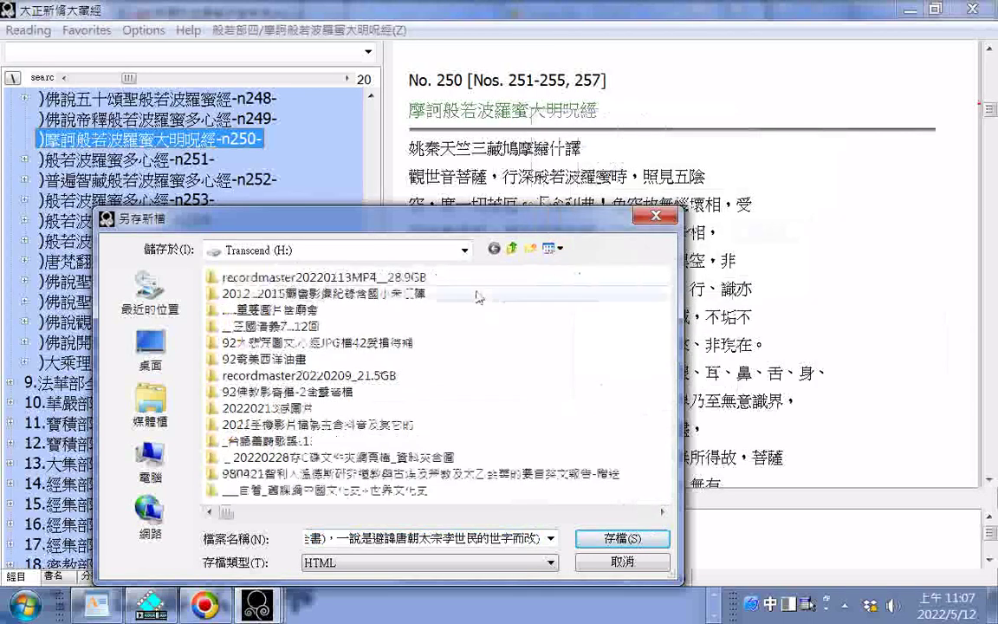
mouse_move(228, 513)
left_mouse_down()
mouse_move(644, 512)
mouse_move(234, 511)
mouse_move(227, 500)
left_mouse_up()
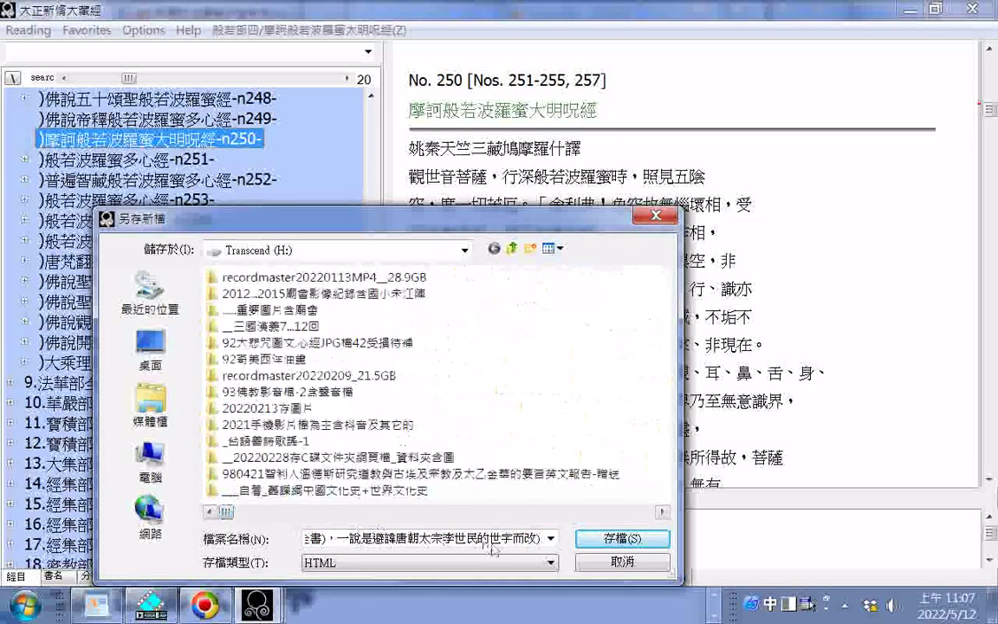
- Copy the whole proposed file name and paste it into a new Notepad document
right_click(494, 539)
left_click(490, 340)
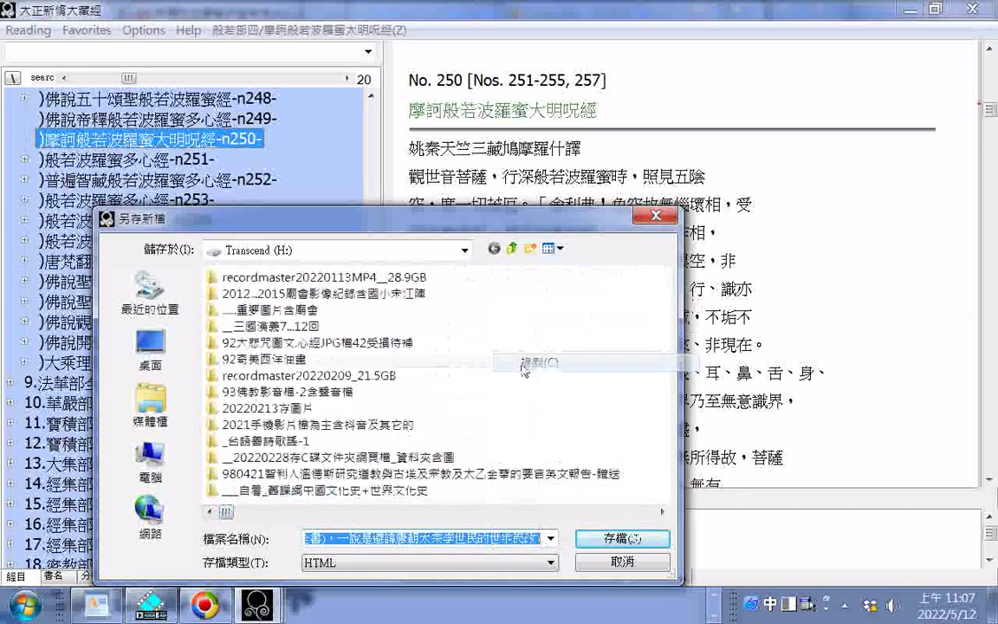
left_click(23, 605)
left_click(86, 130)
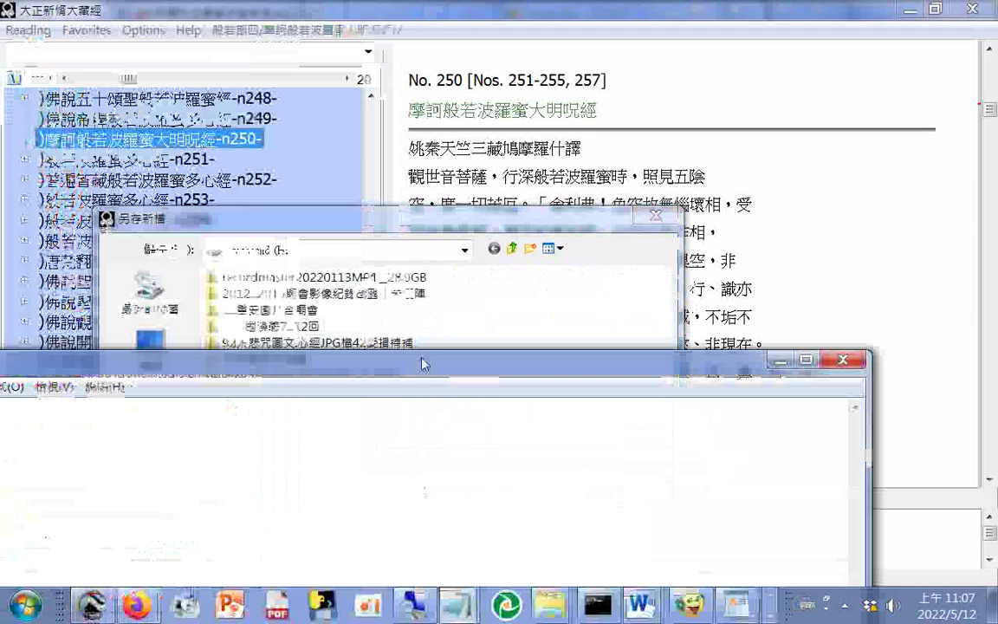
key("ctrl+v")
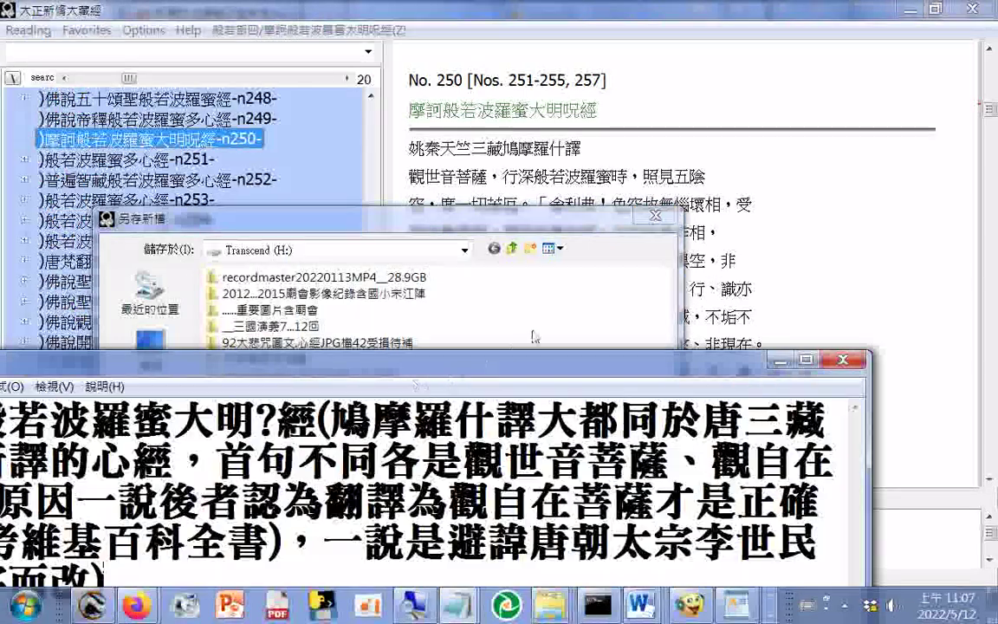
- Replace the question mark in the pasted sutra title with 咒 so it reads 摩訶般若波羅蜜大明咒經
double_click(261, 423)
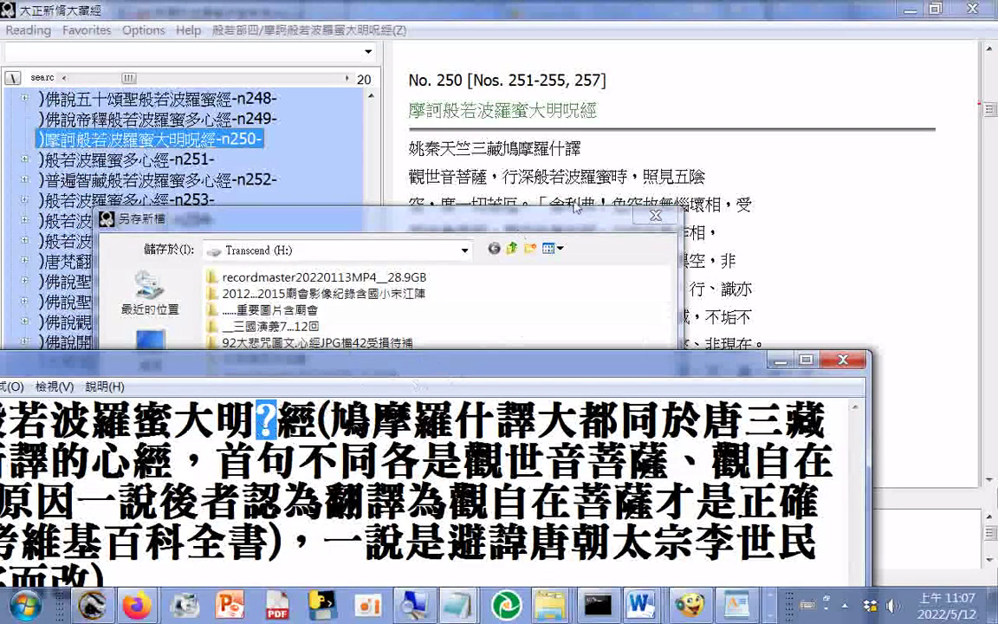
type("5")
key("BackSpace")
type("6.4")
key("BackSpace")
key("BackSpace")
key("BackSpace")
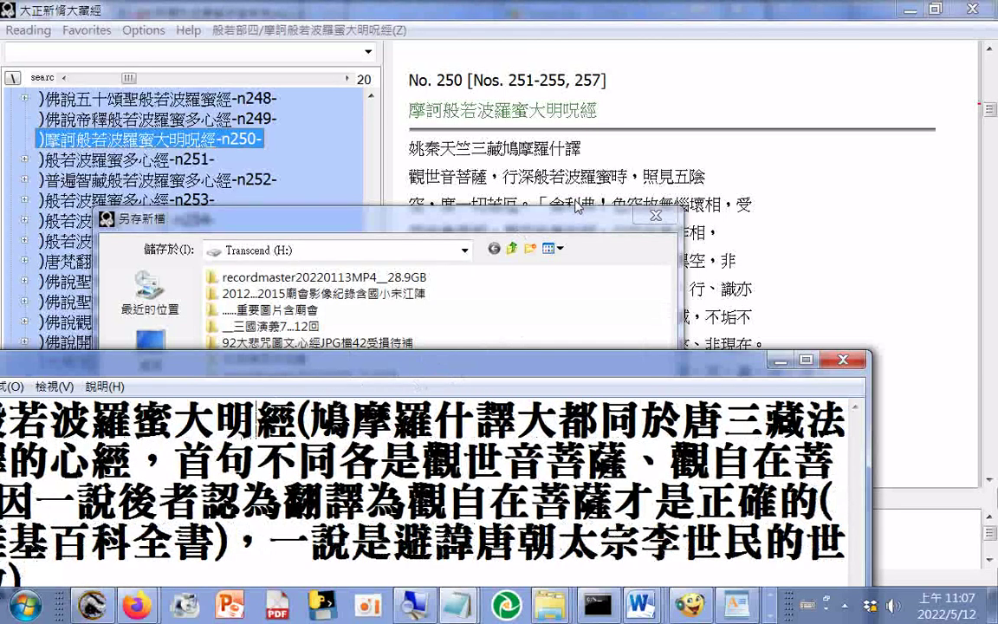
key("Delete")
key("ctrl+space")
type("5.4")
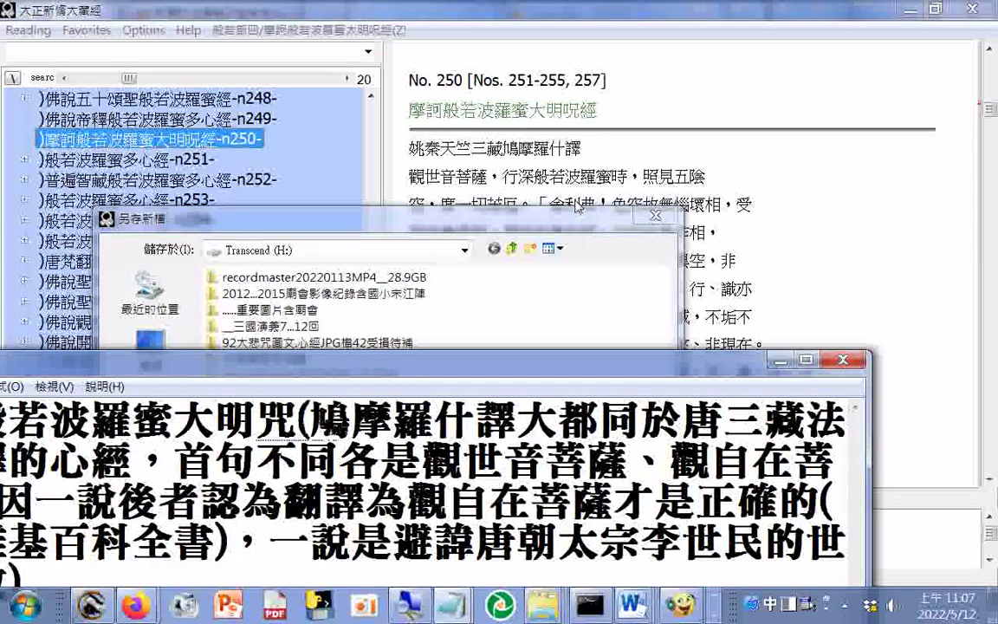
type("經")
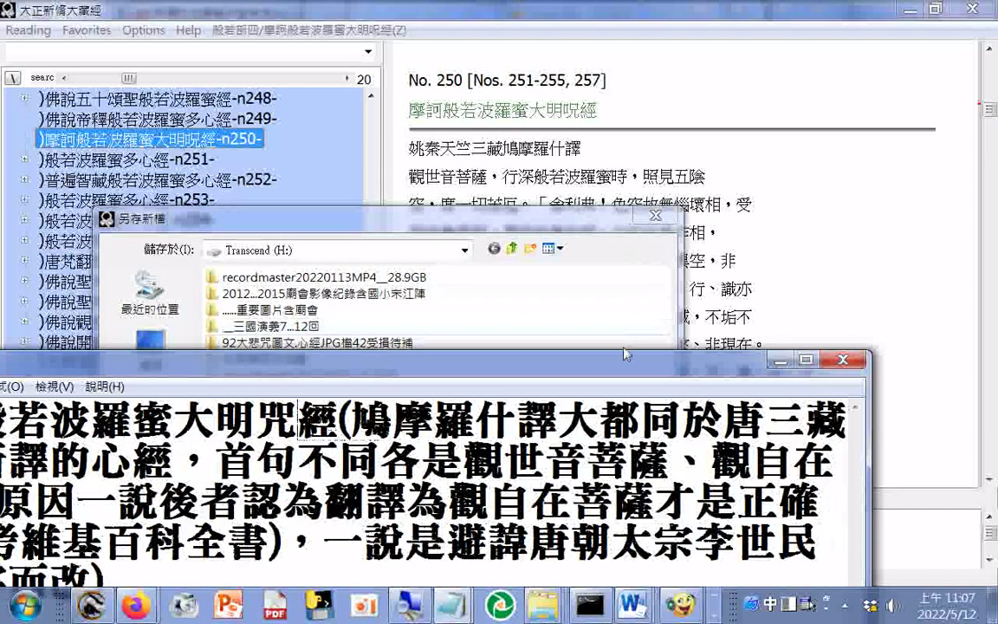
- Bring the whole Notepad text into view and insert the comma "，" after 鳩摩羅什譯
left_click_drag(627, 366, 775, 227)
left_click(694, 286)
type("，")
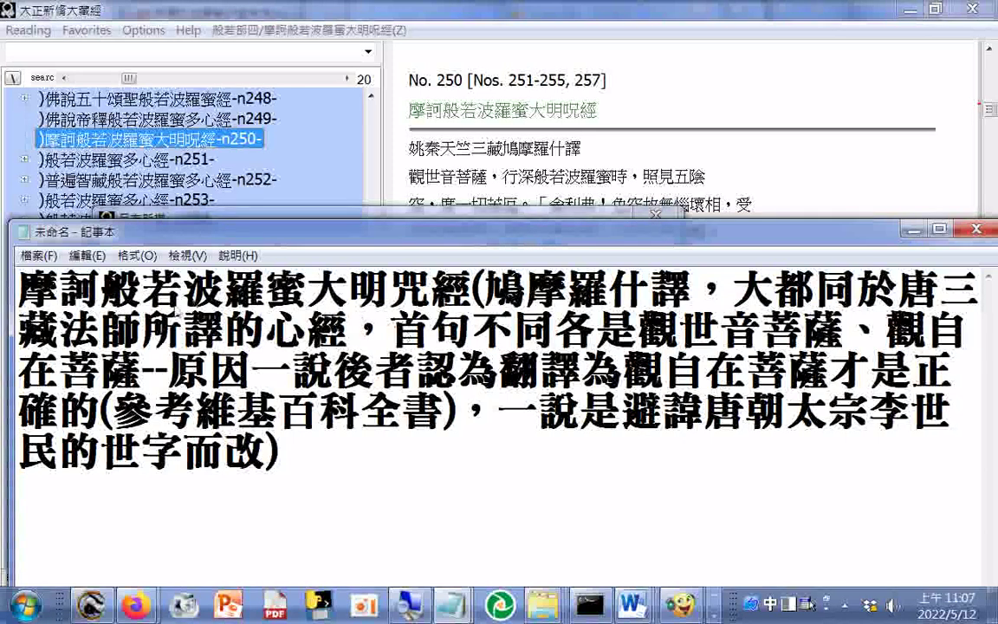
- Copy 般若波羅蜜 from the title to before 心經 and add 多, giving 般若波羅蜜多心經
left_click_drag(101, 288, 293, 295)
right_click(290, 286)
left_click(313, 333)
left_click(260, 340)
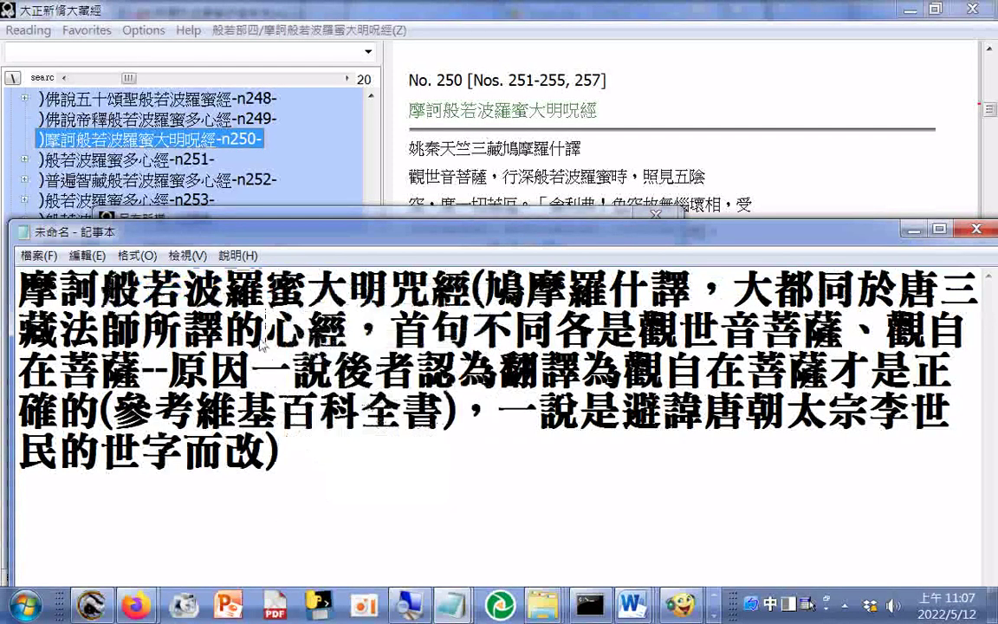
right_click(260, 338)
left_click(320, 416)
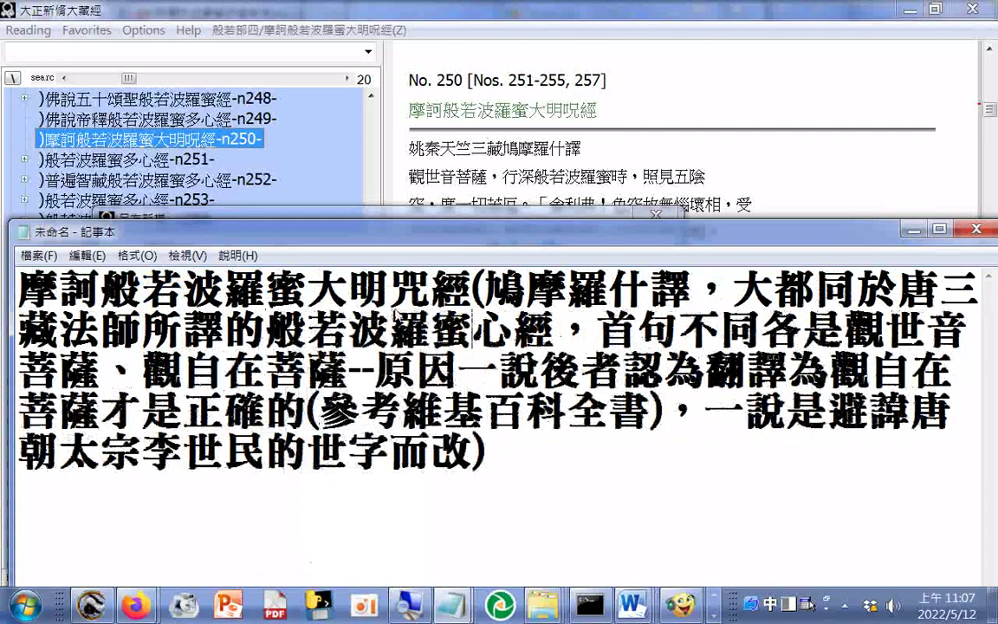
type("多")
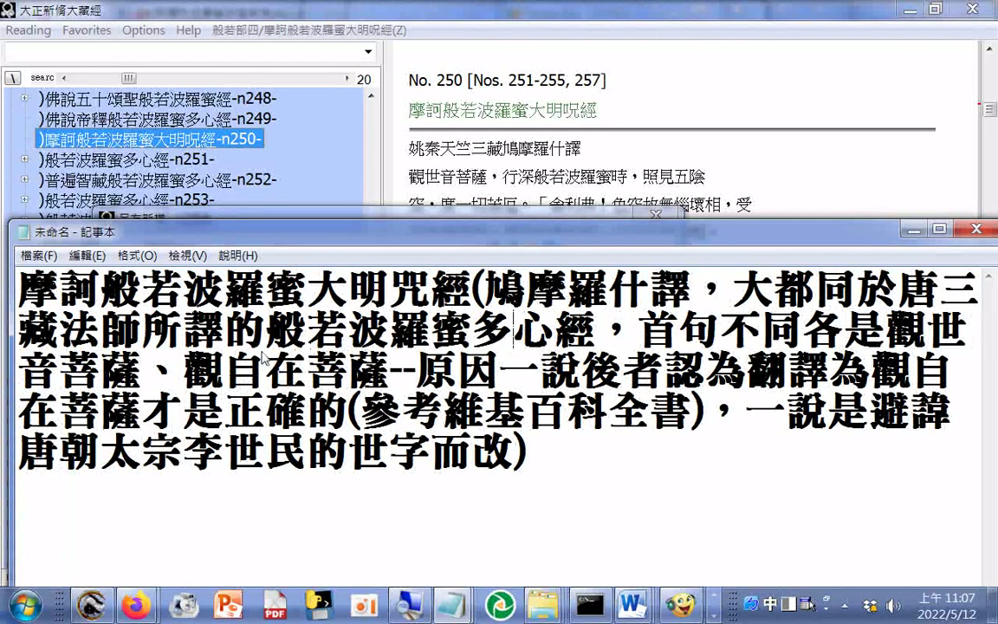
- Copy 摩訶 from the title to before 般若波羅蜜多心經 and enclose it in parentheses, giving (摩訶)般若波羅蜜多心經
key("ctrl+Home")
key("shift+Right")
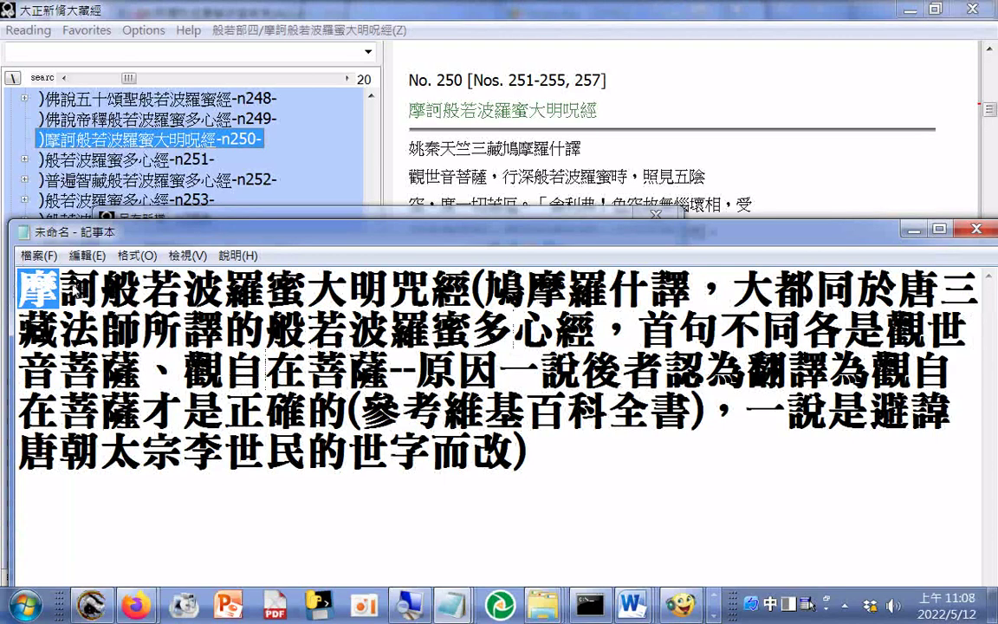
key("Menu")
key("Escape")
key("shift+Right")
left_click(266, 330)
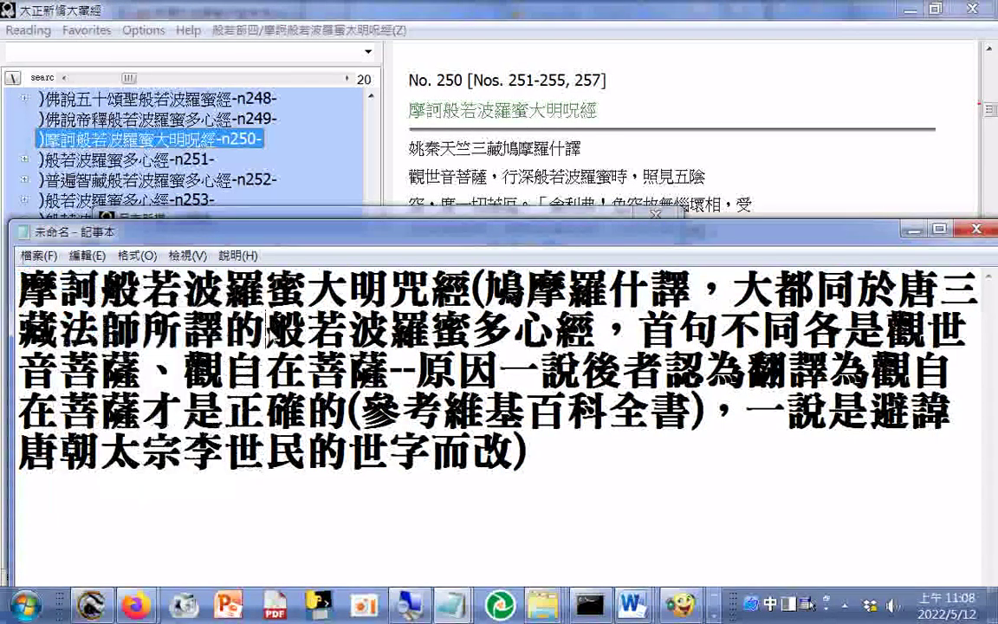
key("Menu")
key("Down")
key("Down")
key("Return")
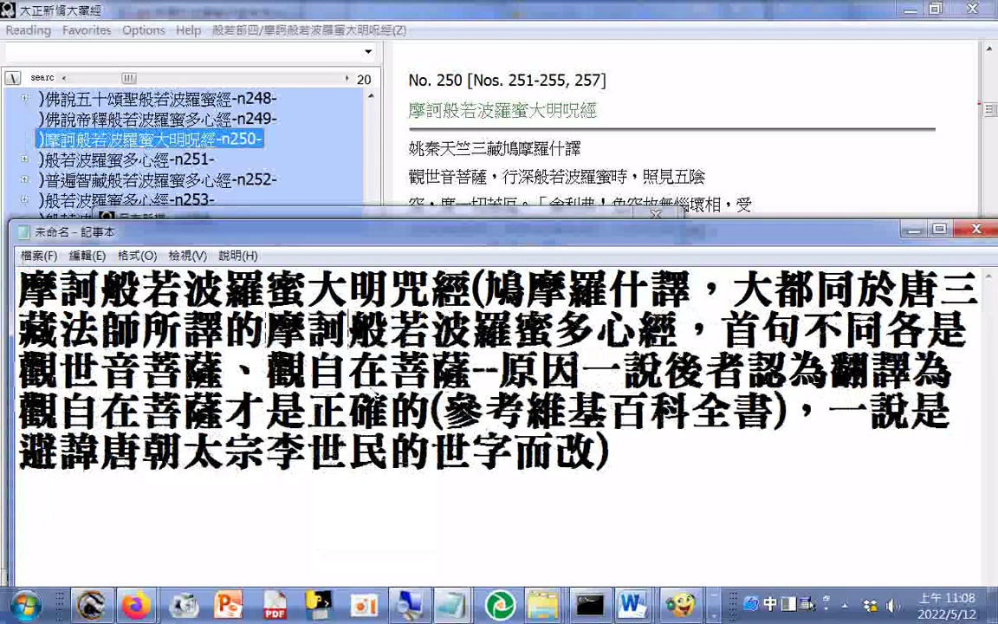
type("(摩訶")
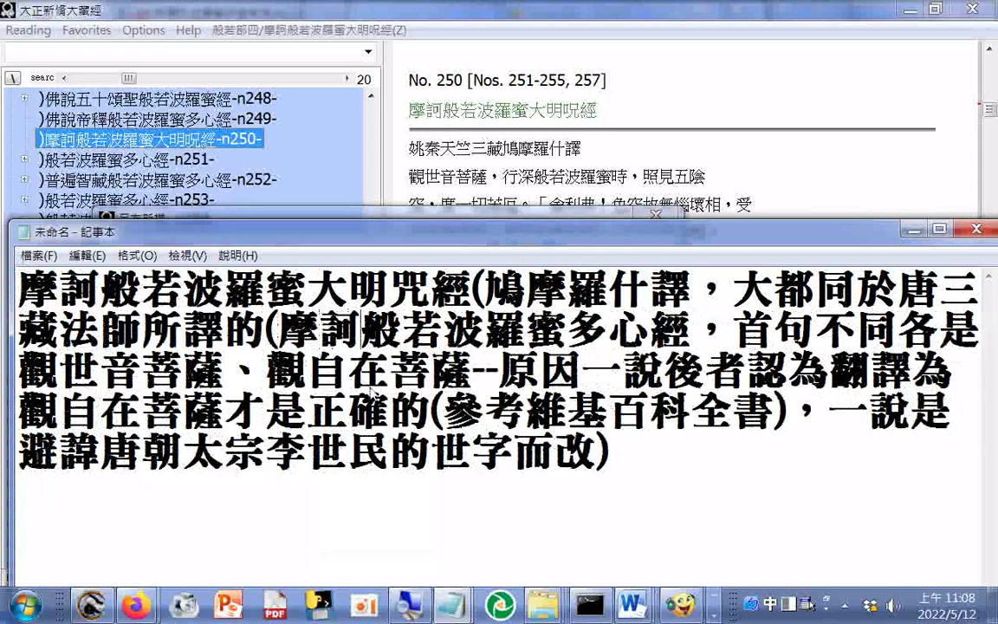
type(")")
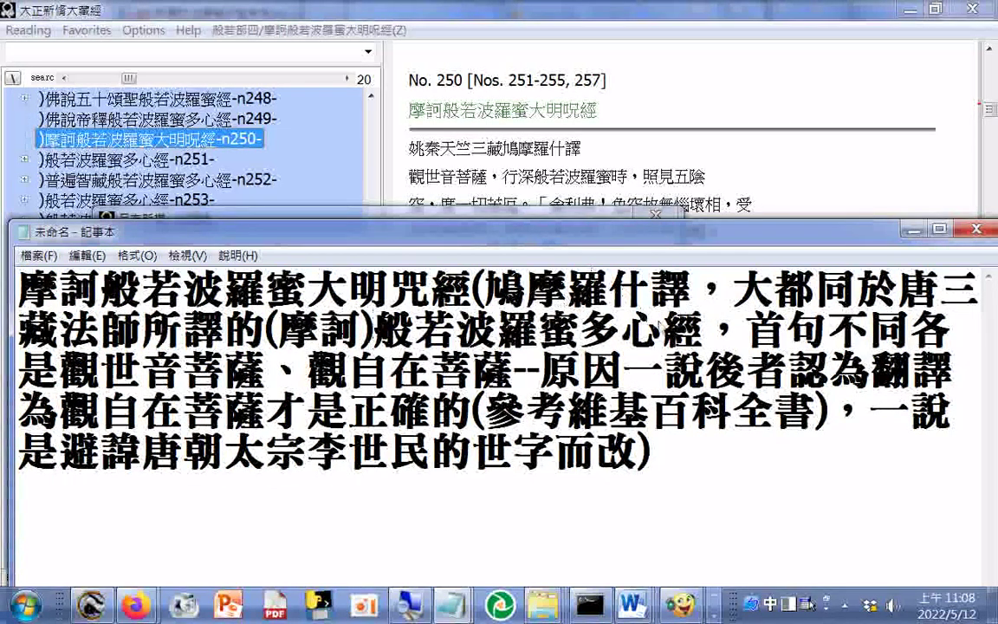
- Insert (簡稱心經) after 般若波羅蜜多心經, copying 心經 from the existing text
left_click(703, 329)
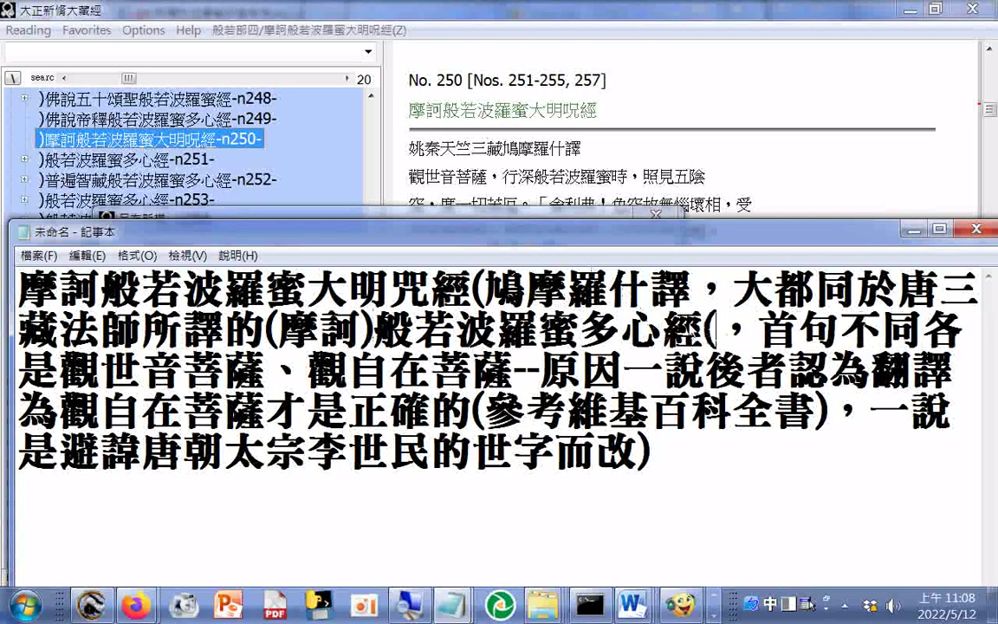
type("()檢ㄔ")
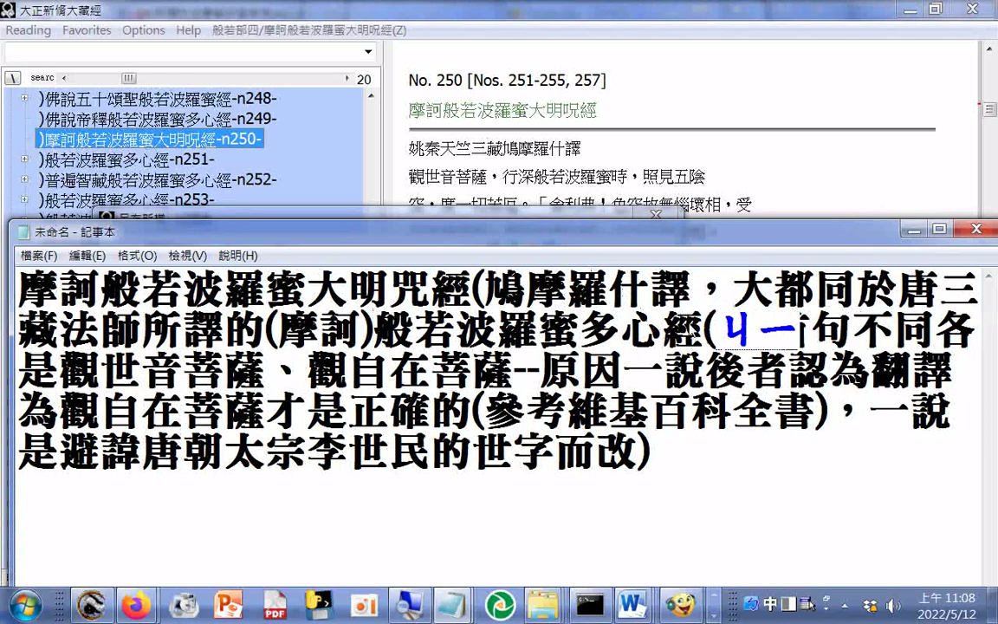
type("ㄥ")
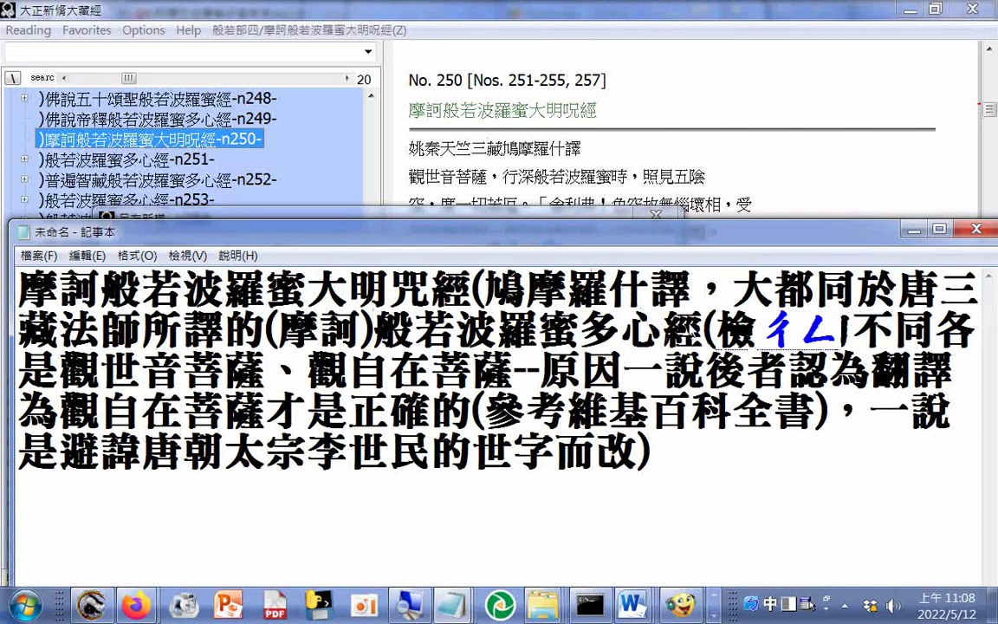
key("space")
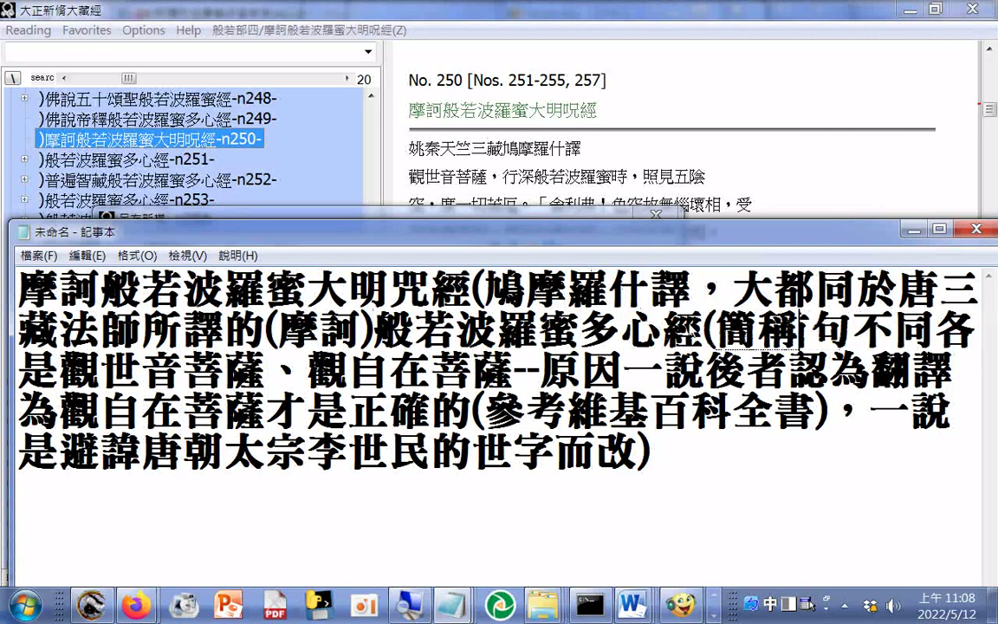
left_click_drag(621, 327, 698, 330)
right_click(687, 334)
left_click(730, 386)
left_click(714, 305)
right_click(791, 340)
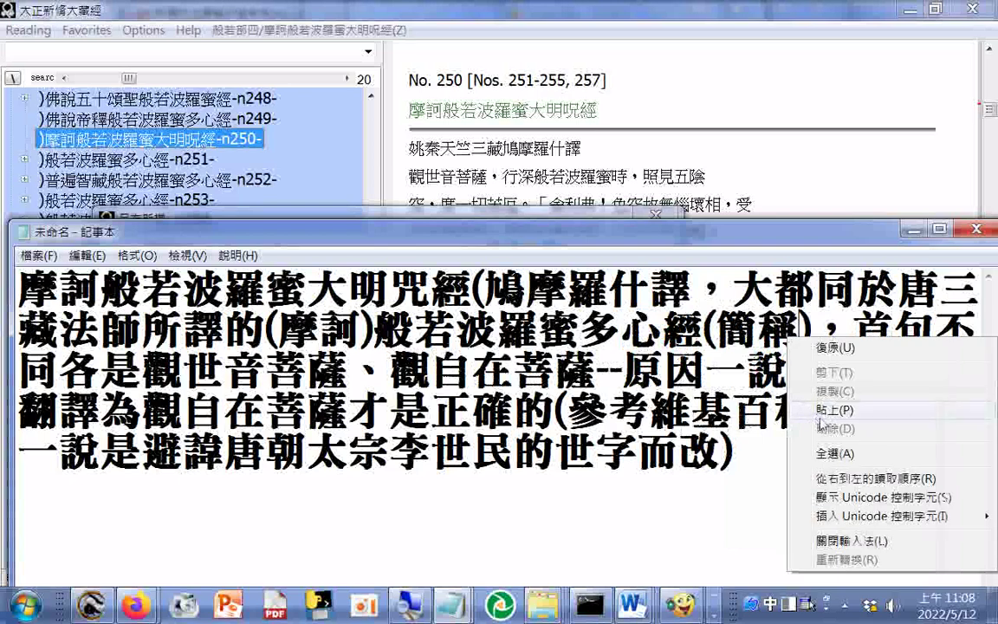
left_click(820, 414)
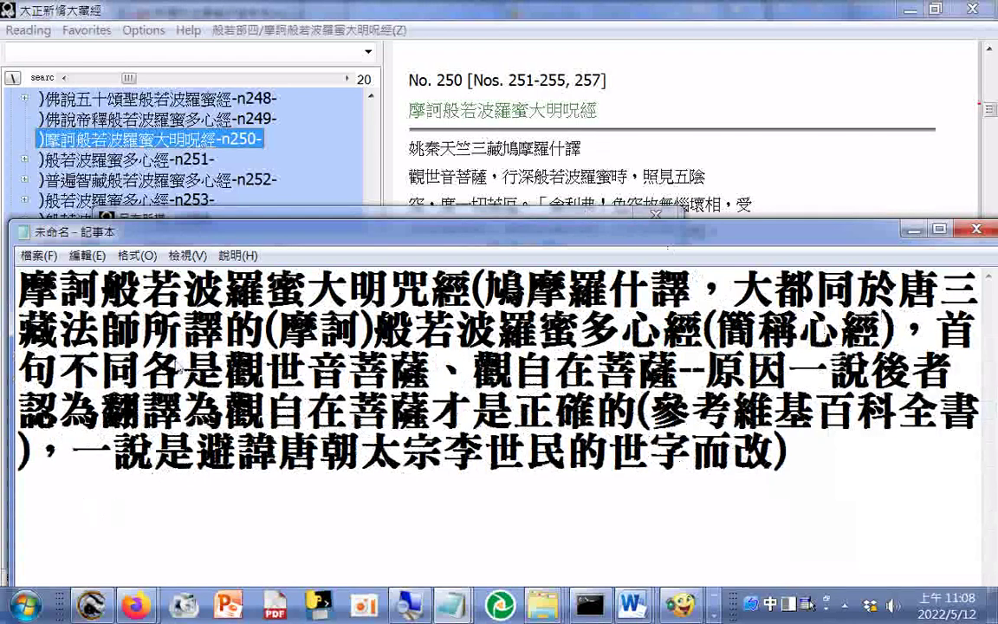
- Insert the comma "，" between 首句不同 and 各是觀世音菩薩
left_click(150, 374)
key("Delete")
type("，")
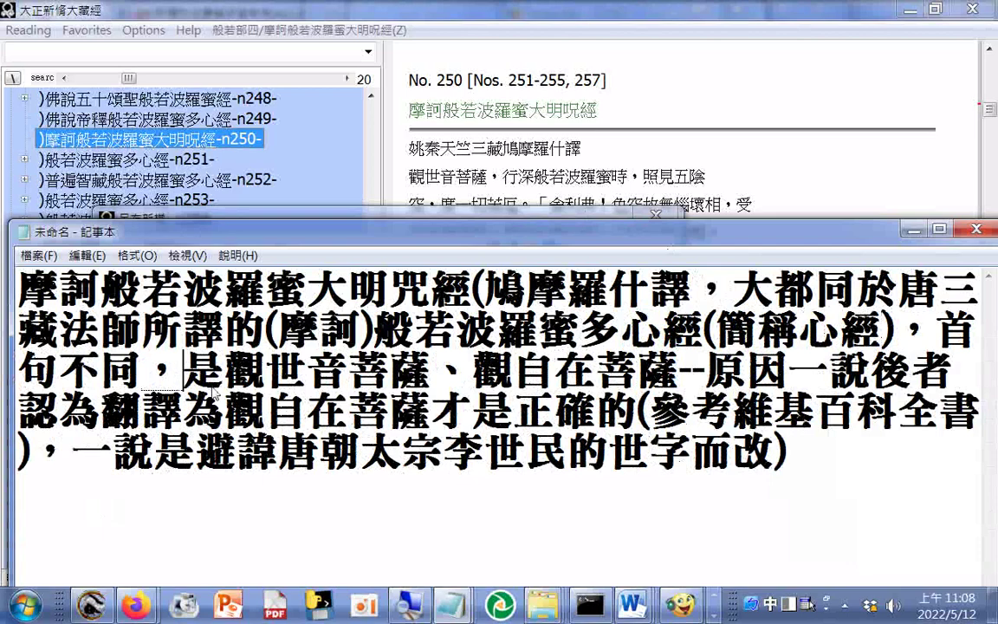
type("各")
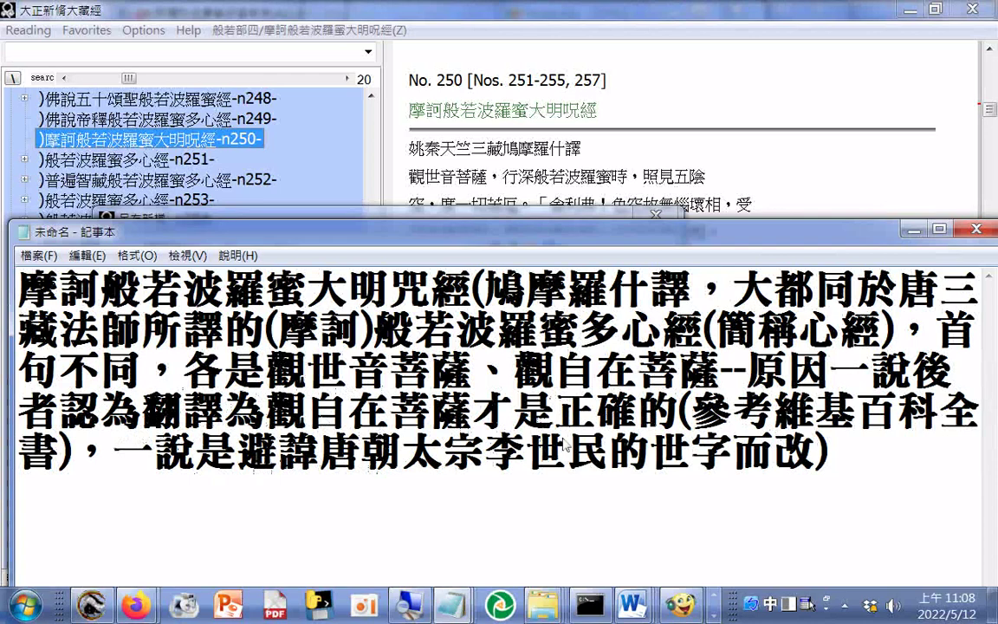
- Copy the whole corrected text and save the document on Transcend (H:) with that text as its file name, using Unicode encoding
left_click_drag(830, 452, 26, 281)
right_click(130, 363)
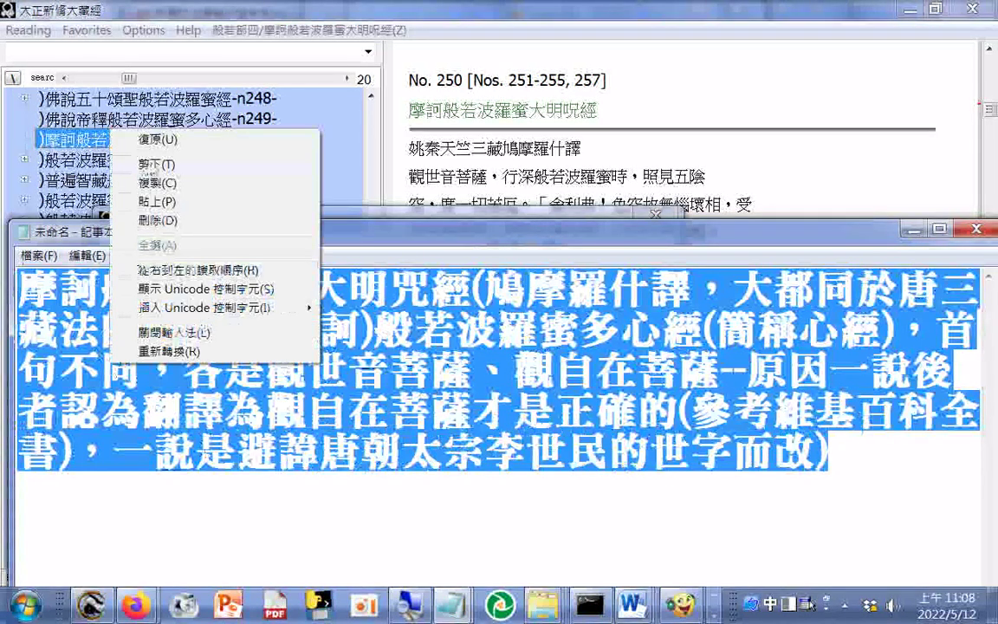
left_click(159, 184)
left_click(38, 256)
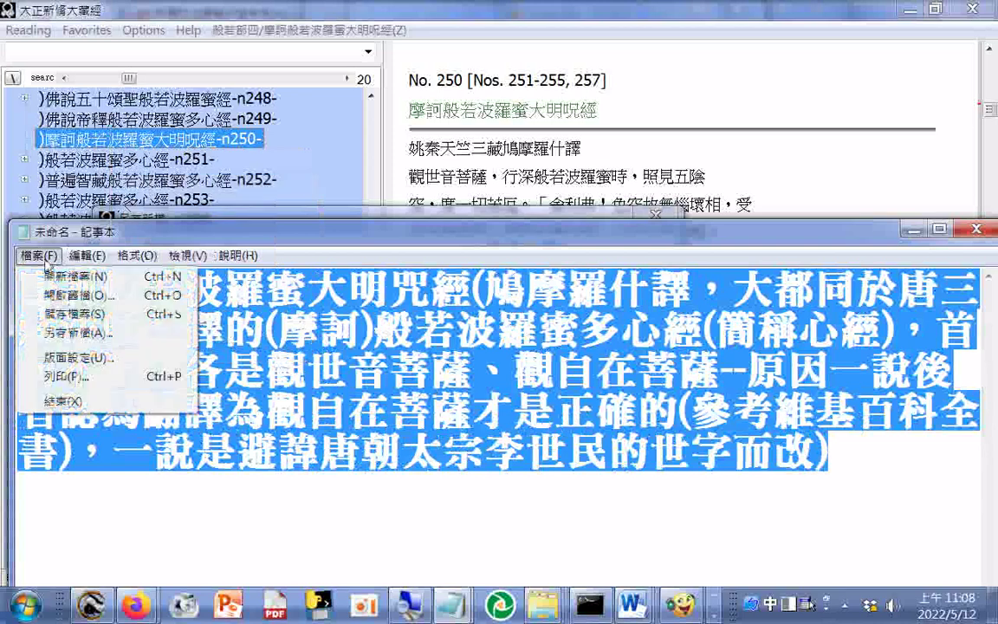
left_click(63, 336)
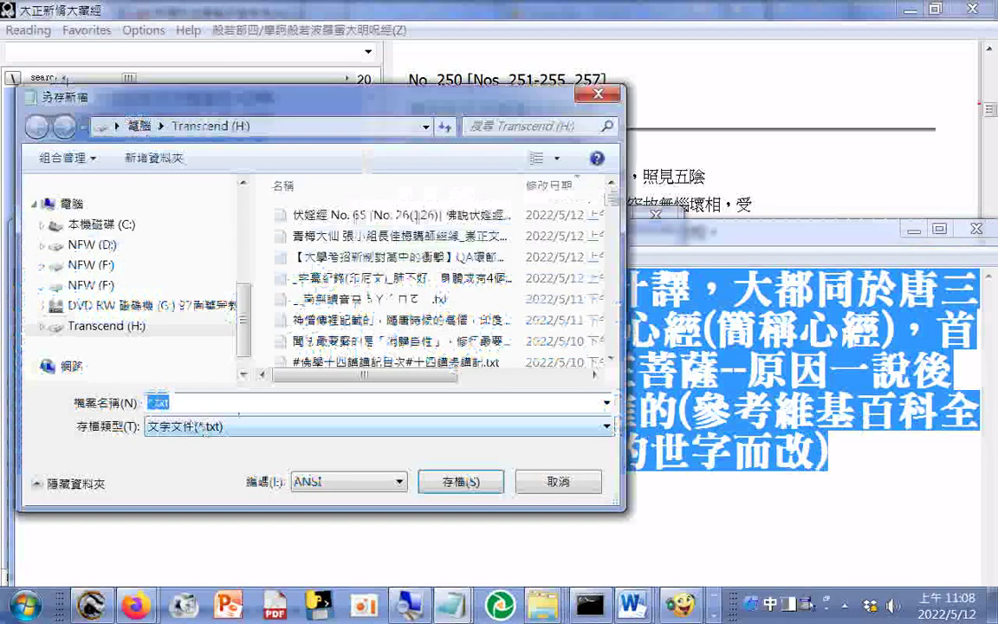
right_click(171, 405)
left_click(195, 178)
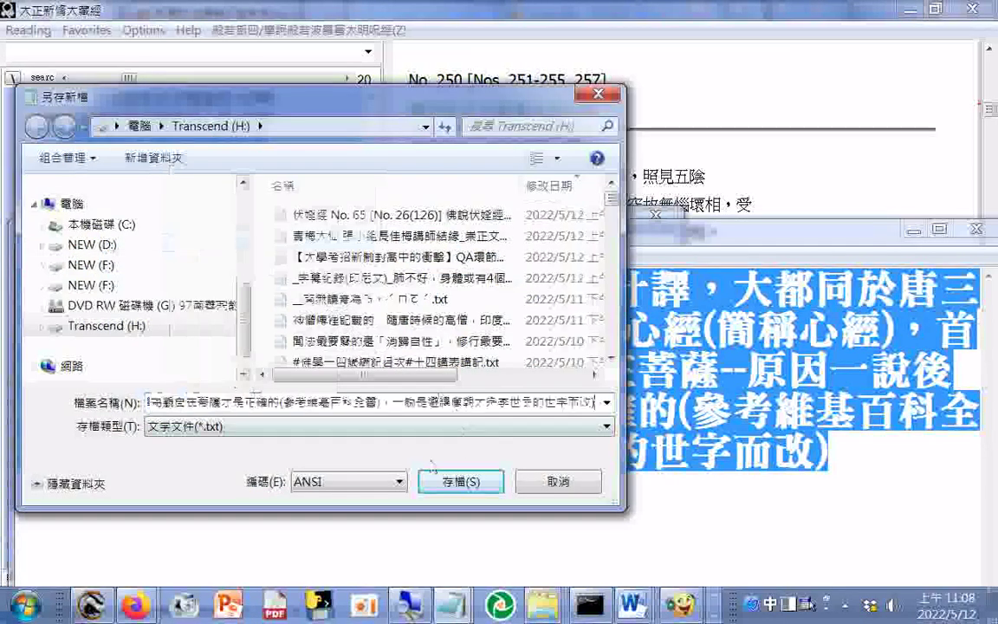
left_click(347, 482)
left_click(341, 515)
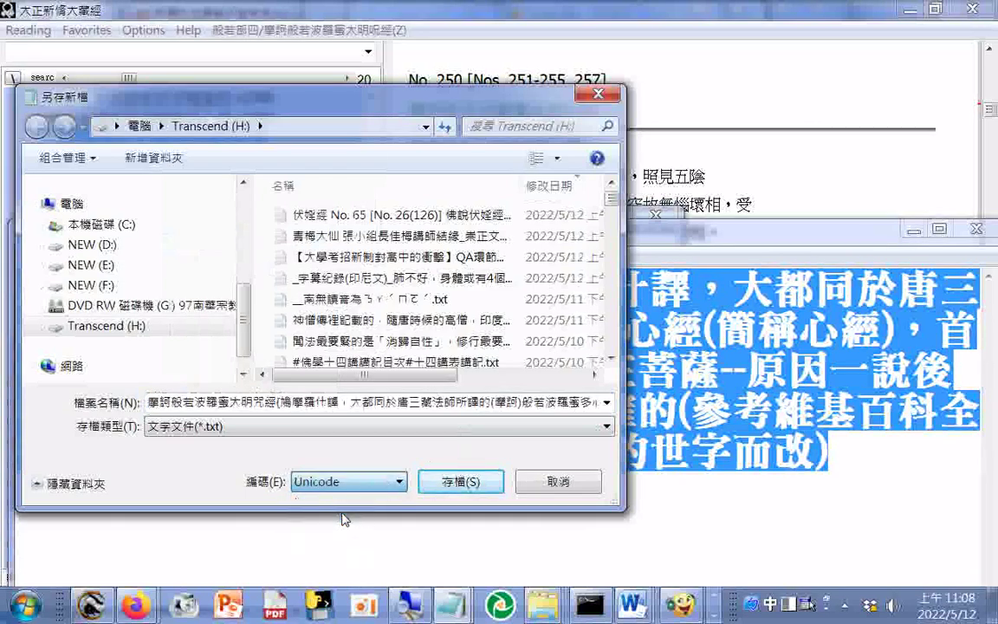
left_click(459, 483)
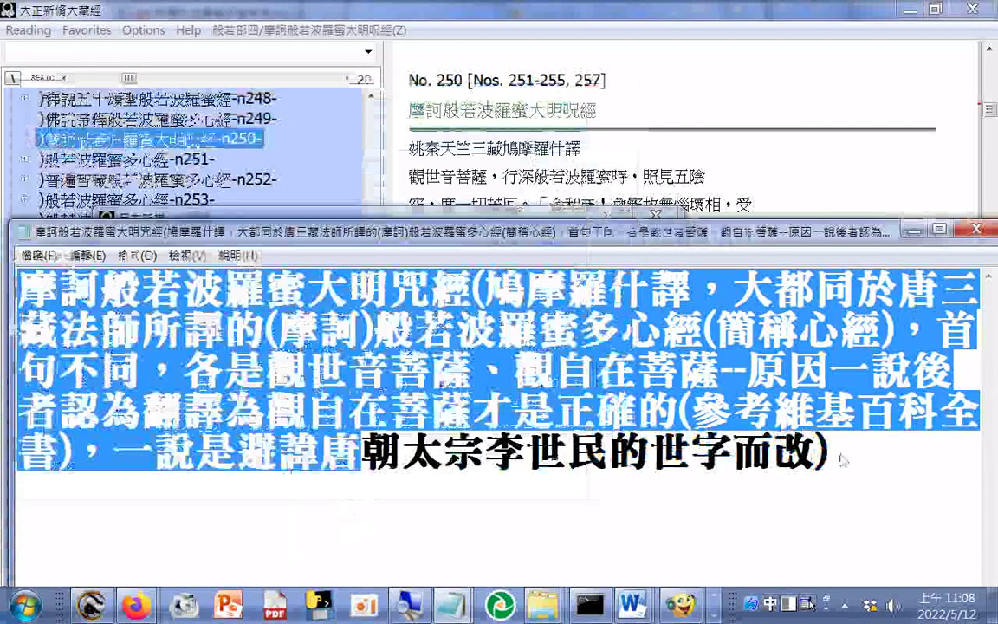
- Add a separator line of dots below the text, followed by an empty line
left_click(843, 460)
key("Return")
type("...............")
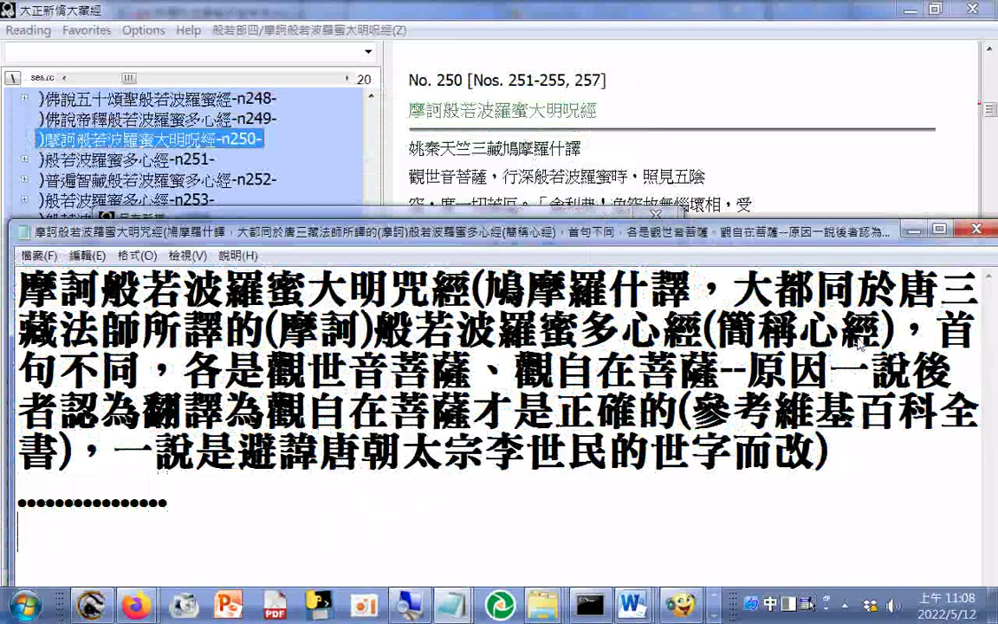
- Return to the 大正新脩大藏經 export dialog, shorten the file name to 摩訶般若波羅蜜大明咒經(鳩摩羅什譯), and save as HTML
key("alt+Tab")
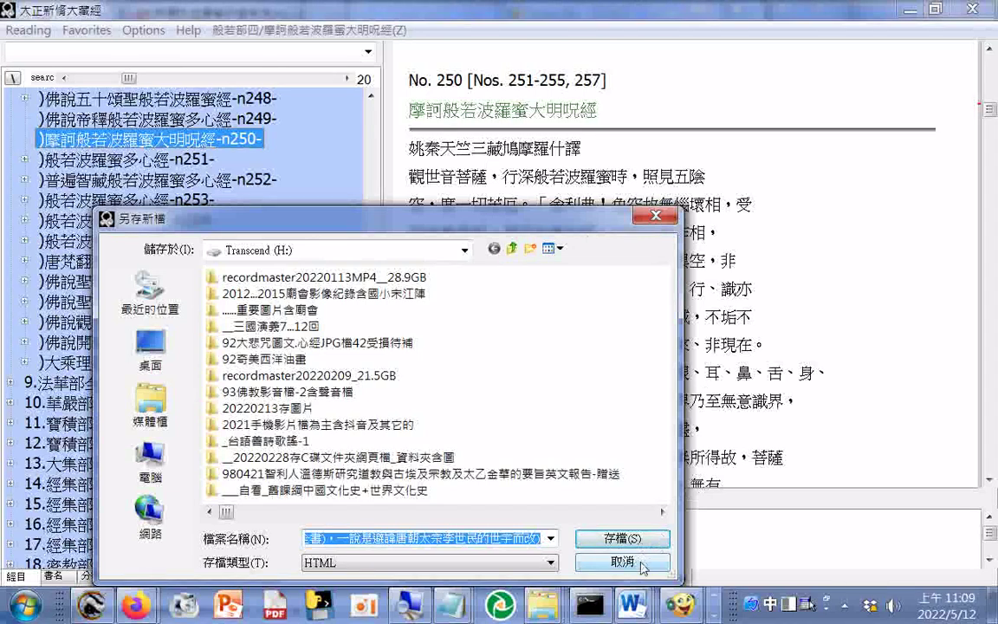
left_click_drag(543, 544, 483, 545)
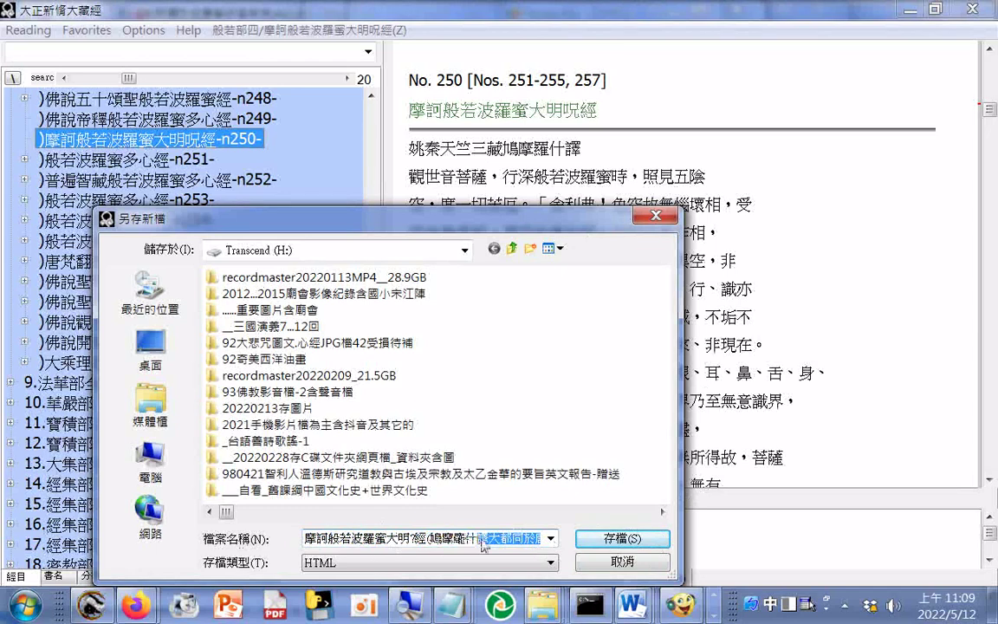
key("Delete")
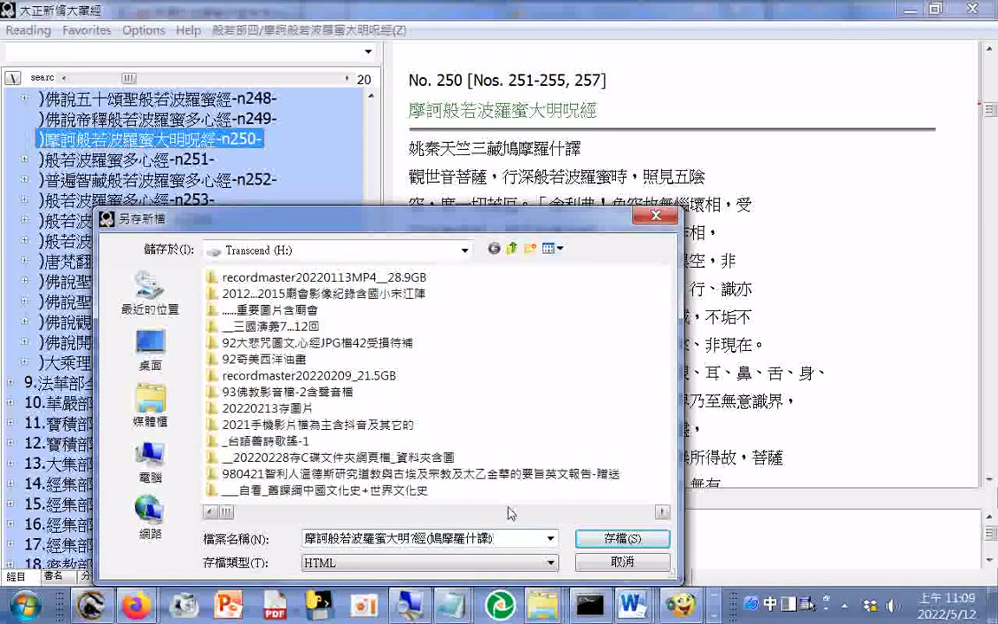
key("BackSpace")
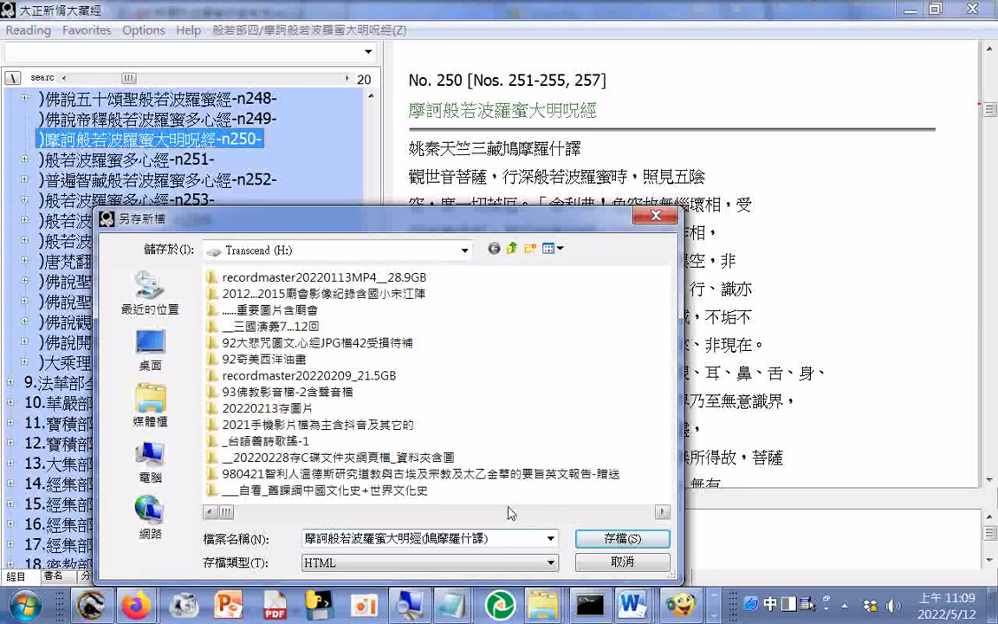
key("Return")
key("ctrl+a")
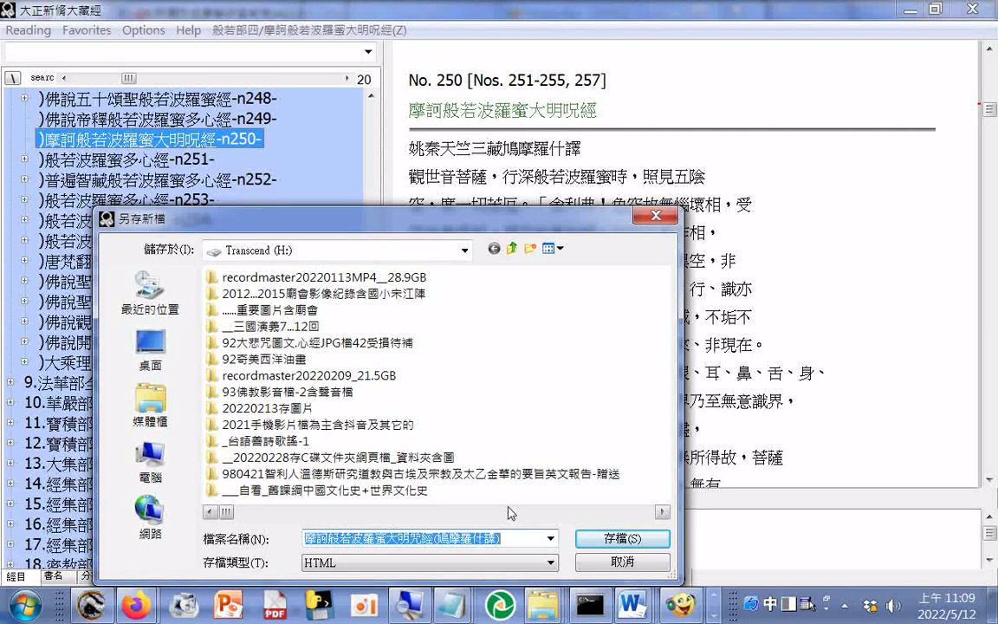
key("Return")
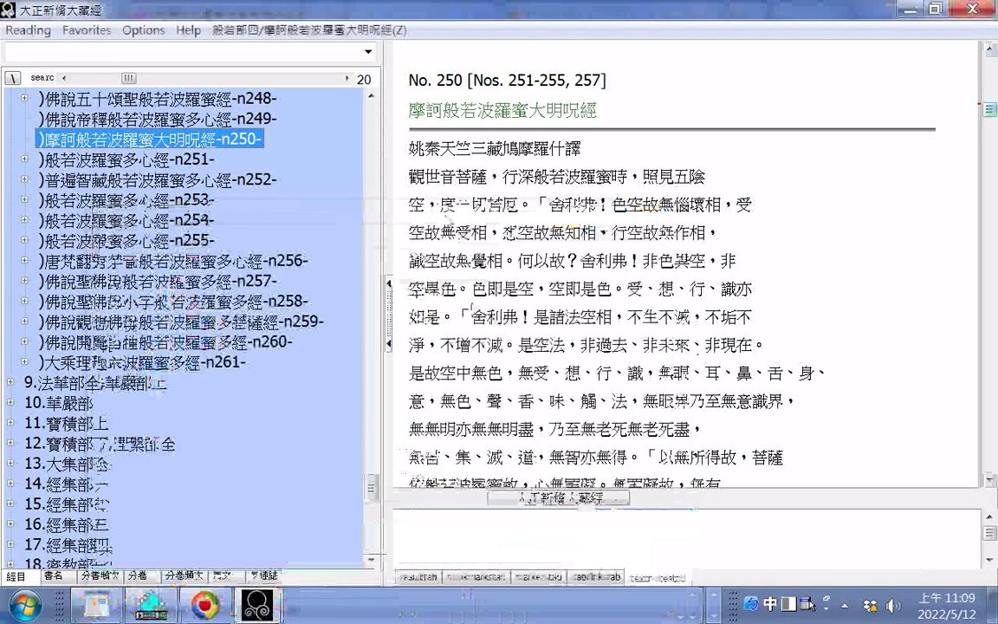
- Copy the whole sutra No. 250 from its heading to the closing title and paste it below the dotted line in the saved Notepad document
left_click_drag(409, 76, 604, 465)
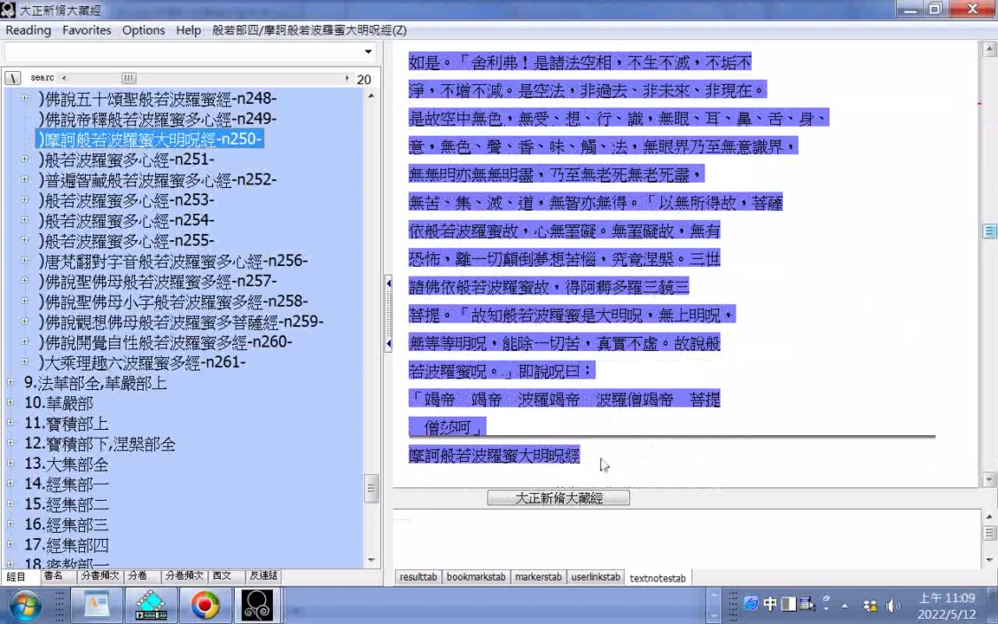
right_click(534, 83)
left_click(551, 92)
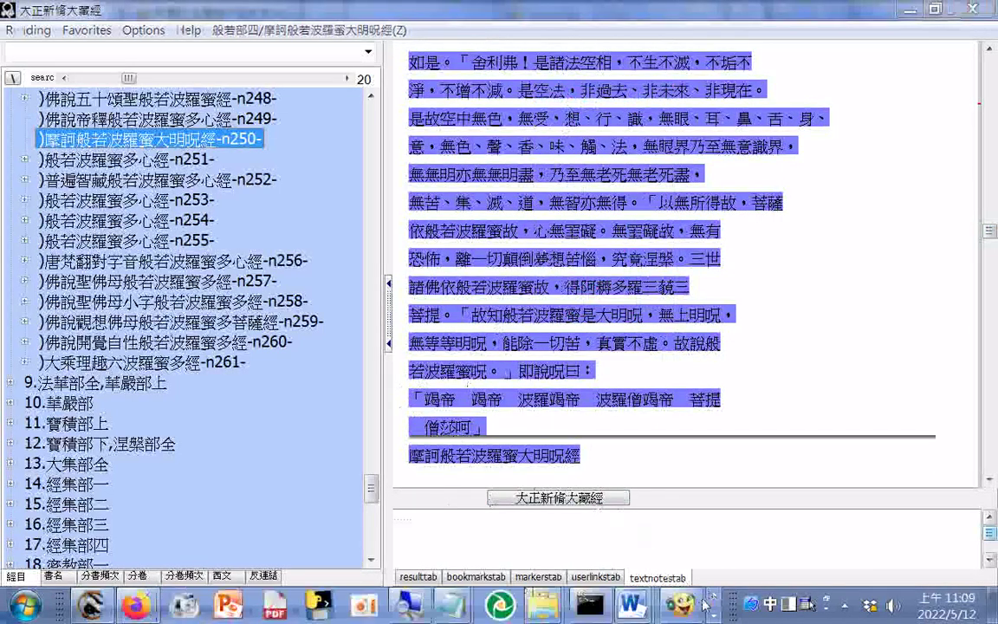
mouse_move(465, 601)
mouse_move(426, 556)
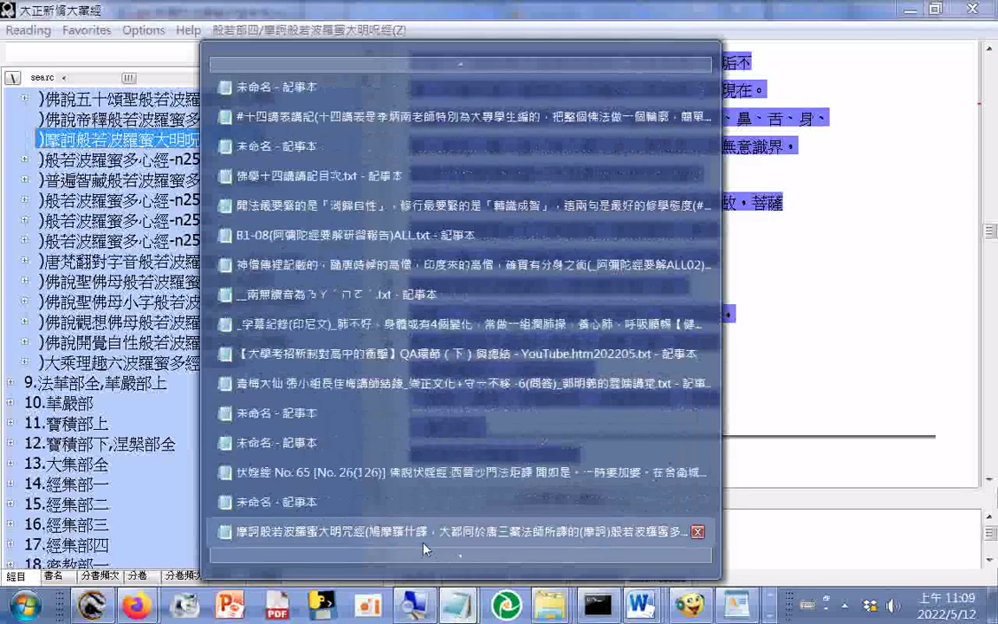
left_click(423, 543)
right_click(397, 546)
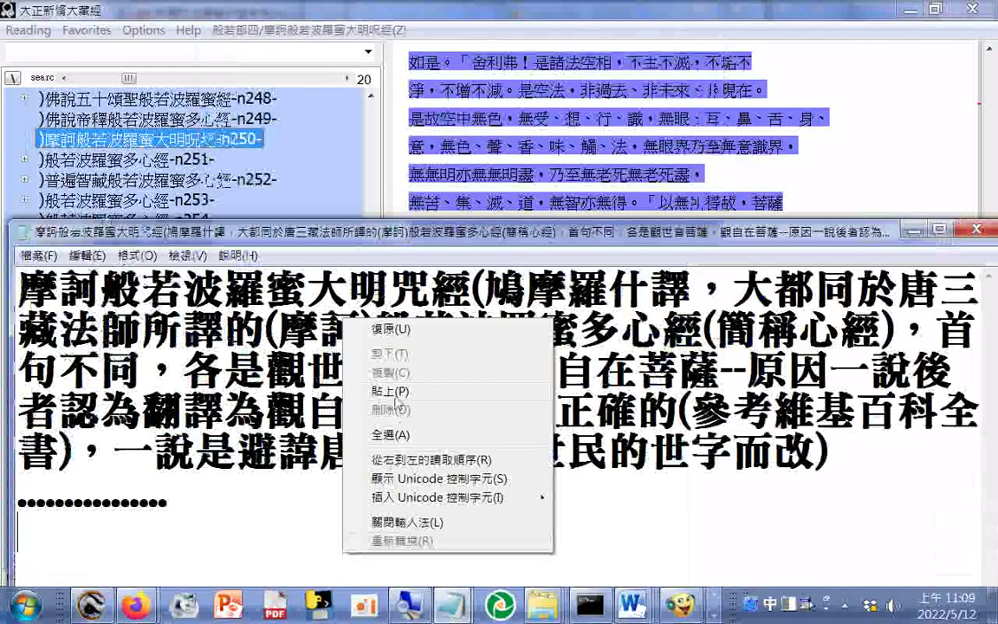
left_click(390, 391)
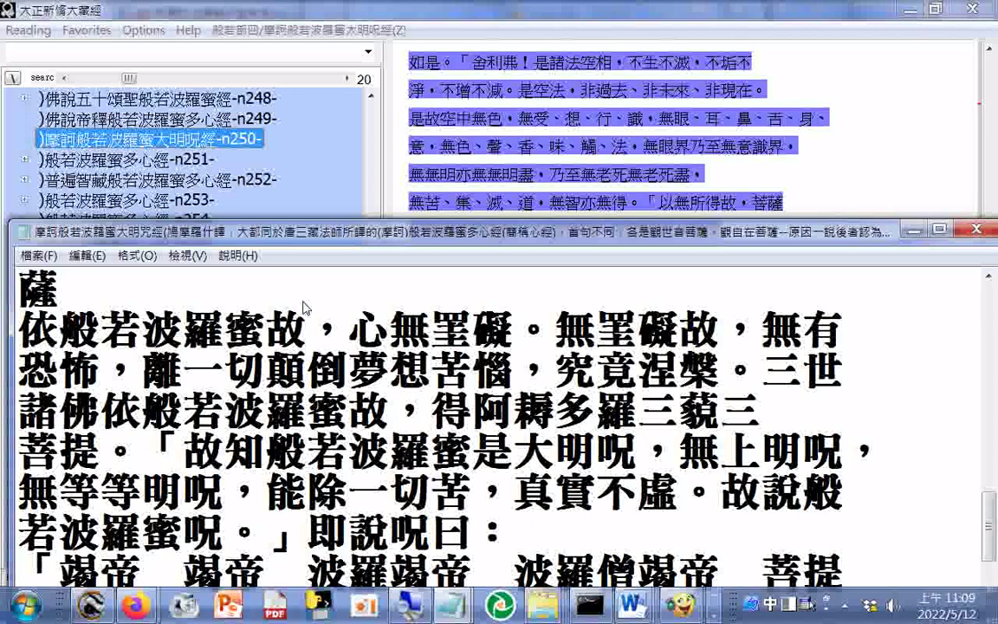
- Turn off word wrap for the Notepad document containing the pasted sutra
scroll(304, 308, "up", 1)
scroll(303, 305, "up", 2)
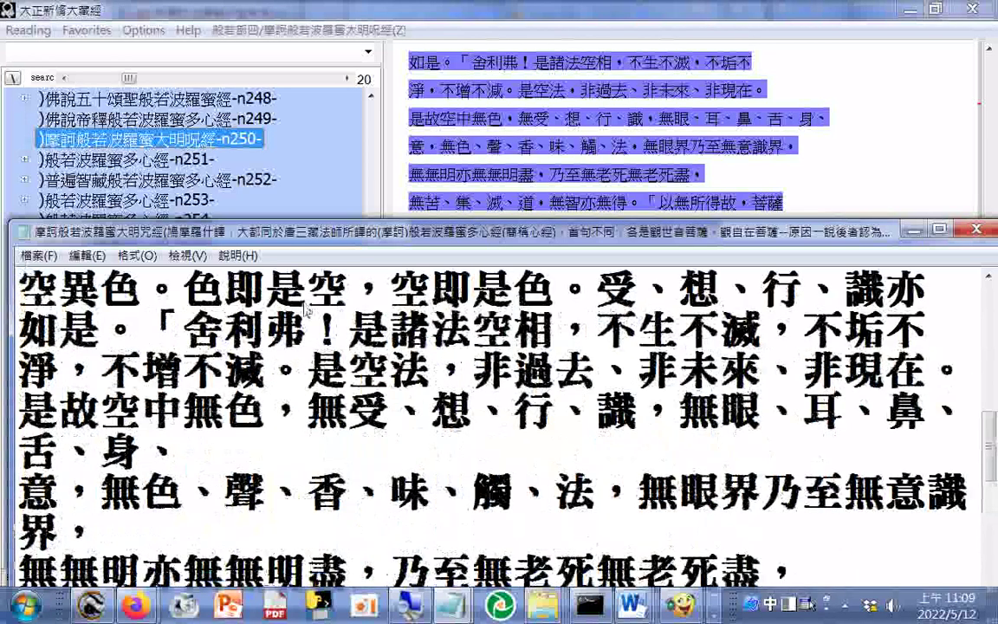
scroll(305, 308, "up", 2)
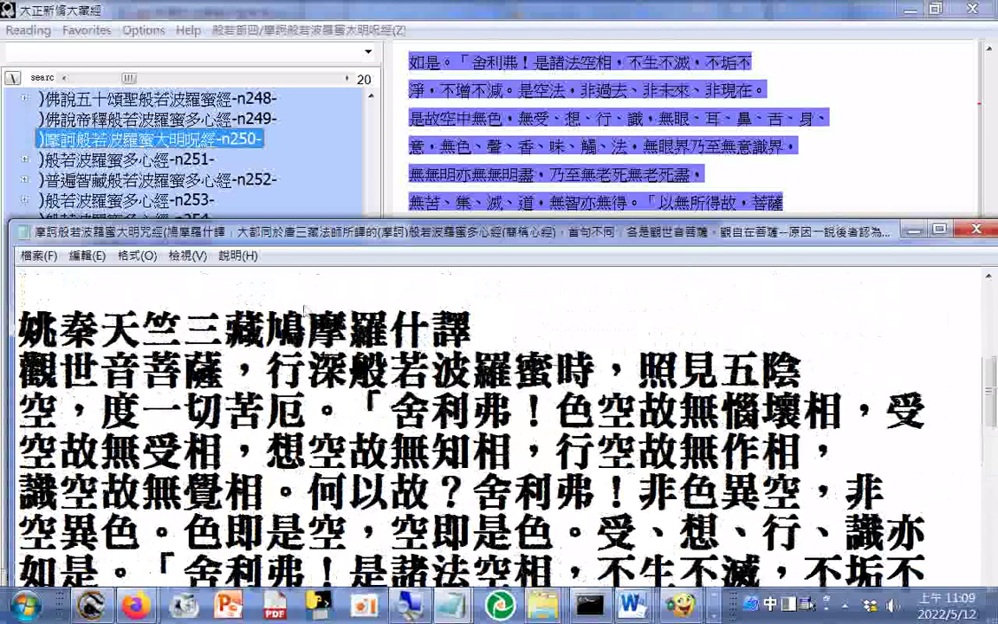
scroll(305, 307, "up", 2)
left_click(137, 256)
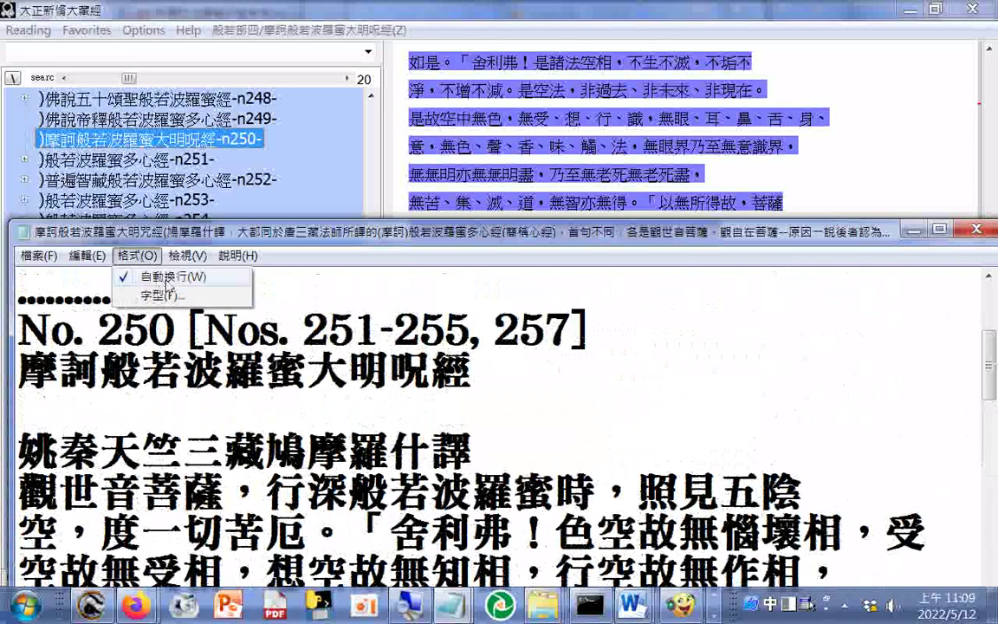
left_click(167, 278)
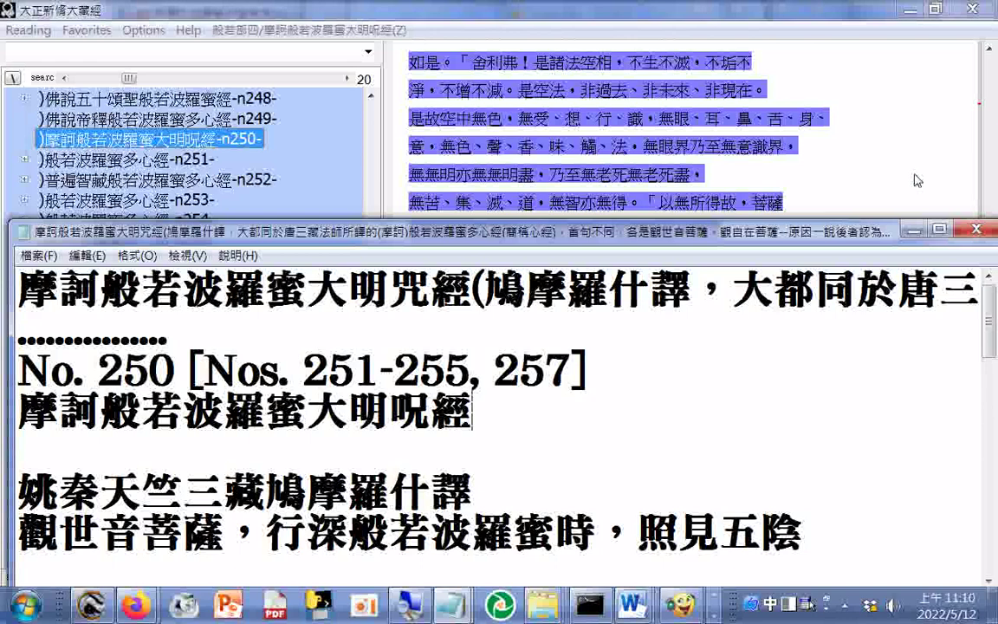
- Read through the pasted sutra in the Notepad document down to its closing title
key("Page_Down")
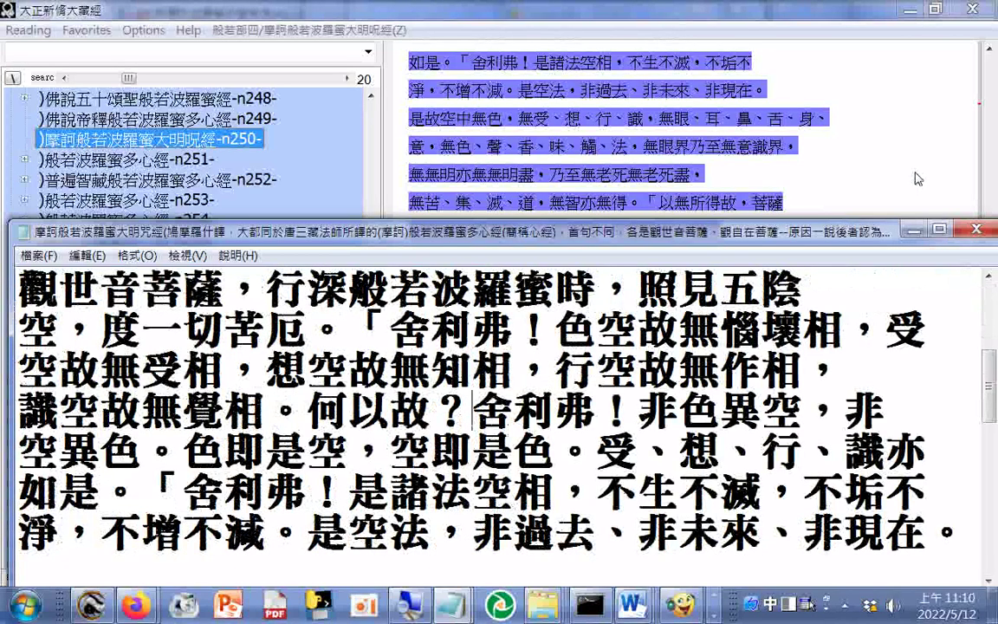
key("Page_Down")
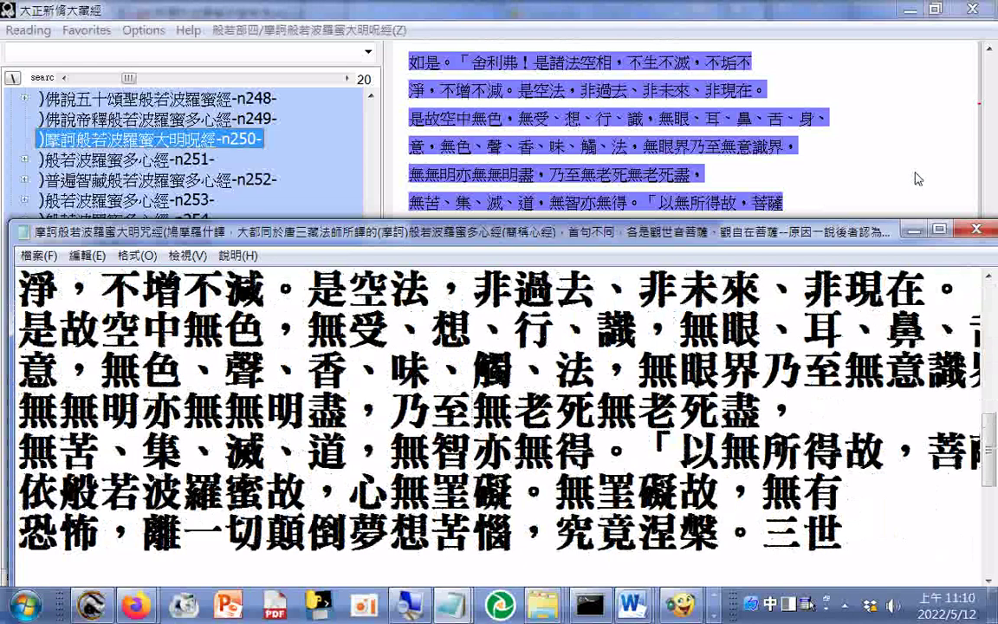
key("Page_Down")
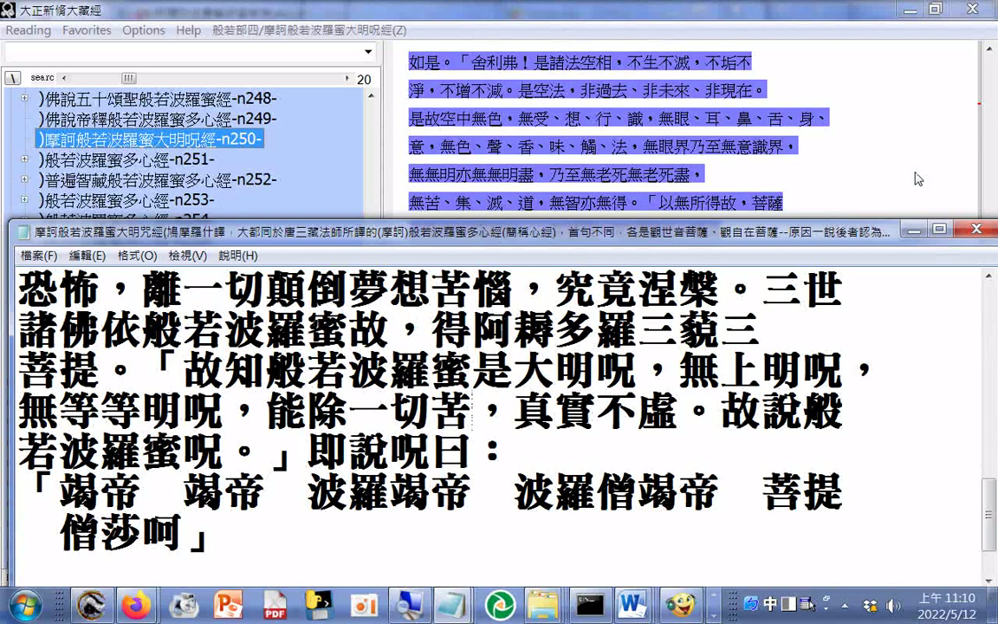
key("ctrl+End")
key("ctrl+v")
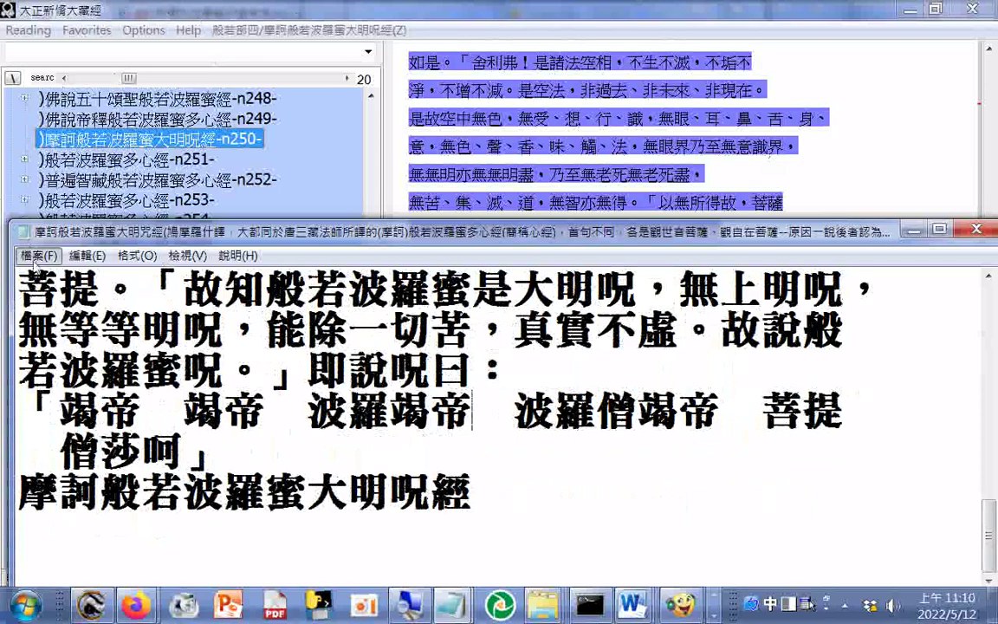
left_click(37, 256)
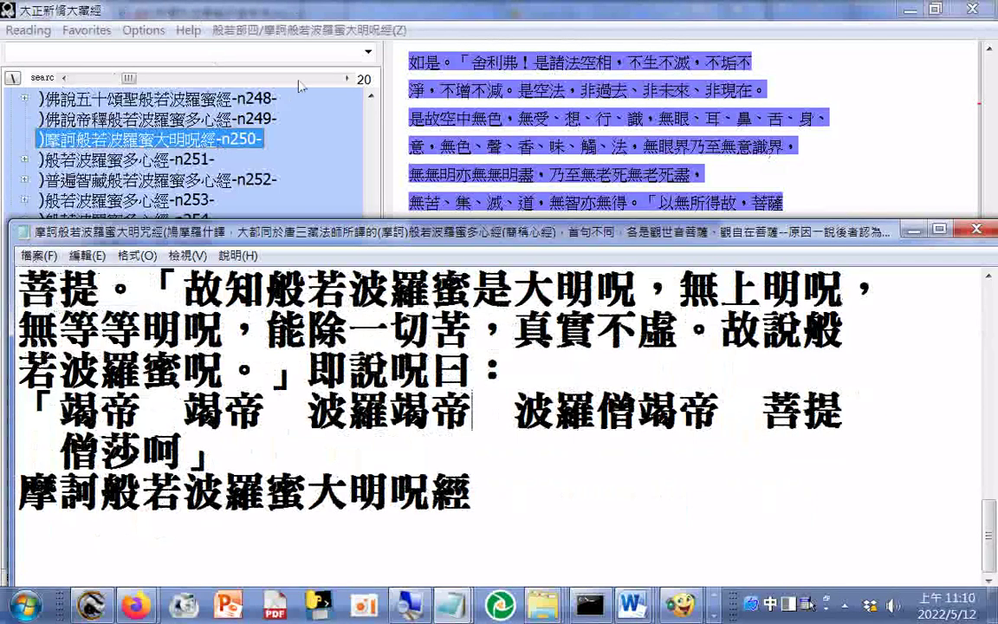
- Switch to 大正新脩大藏經, open the sutra 普遍智藏般若波羅蜜多心經 (n252), and copy the two-line mantra near its end, from 揭諦 to 莎婆訶
left_click(401, 7)
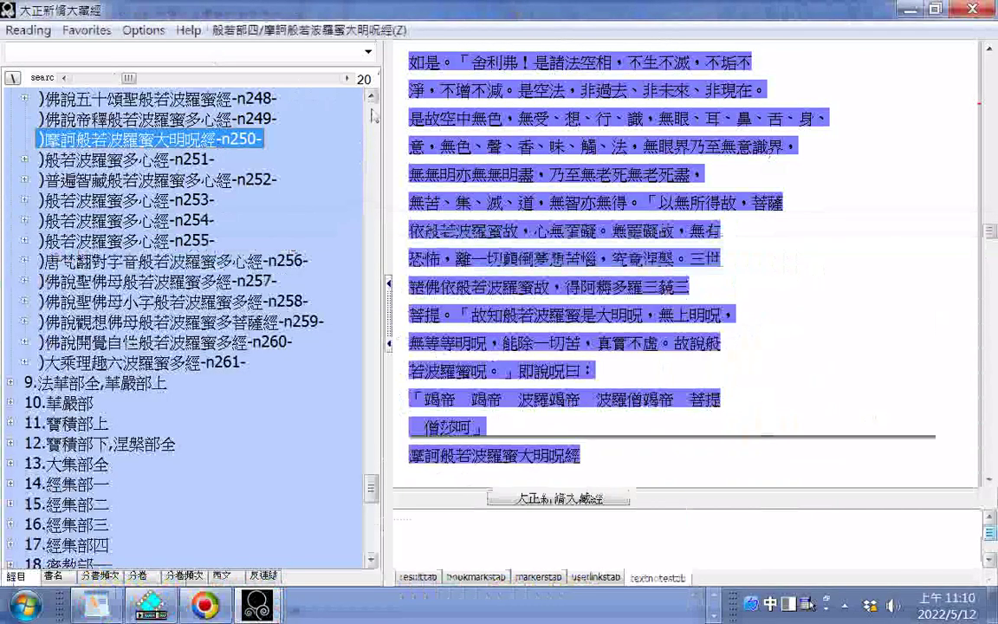
left_click(140, 161)
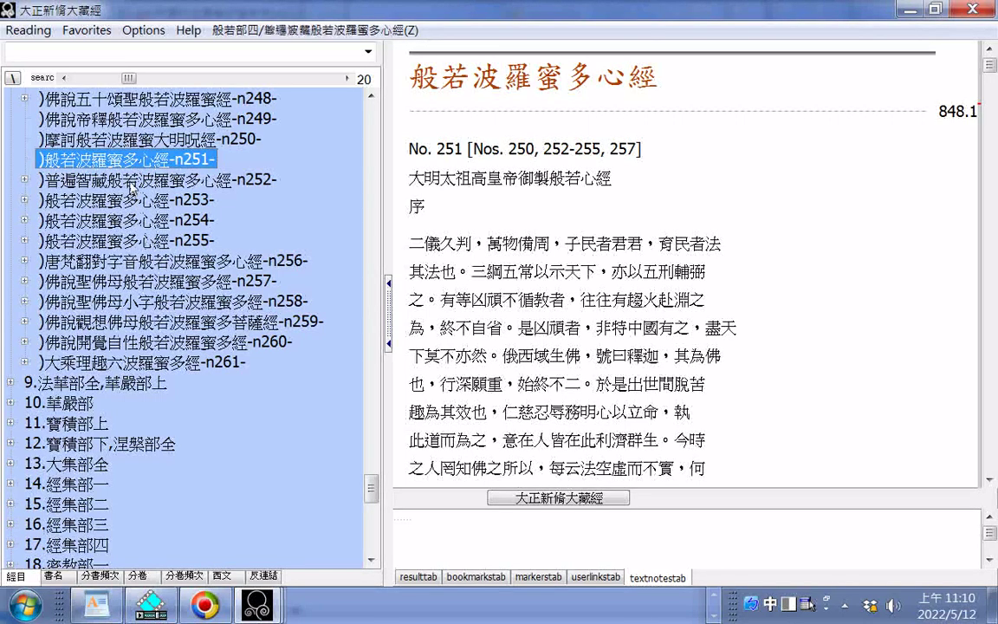
left_click(130, 182)
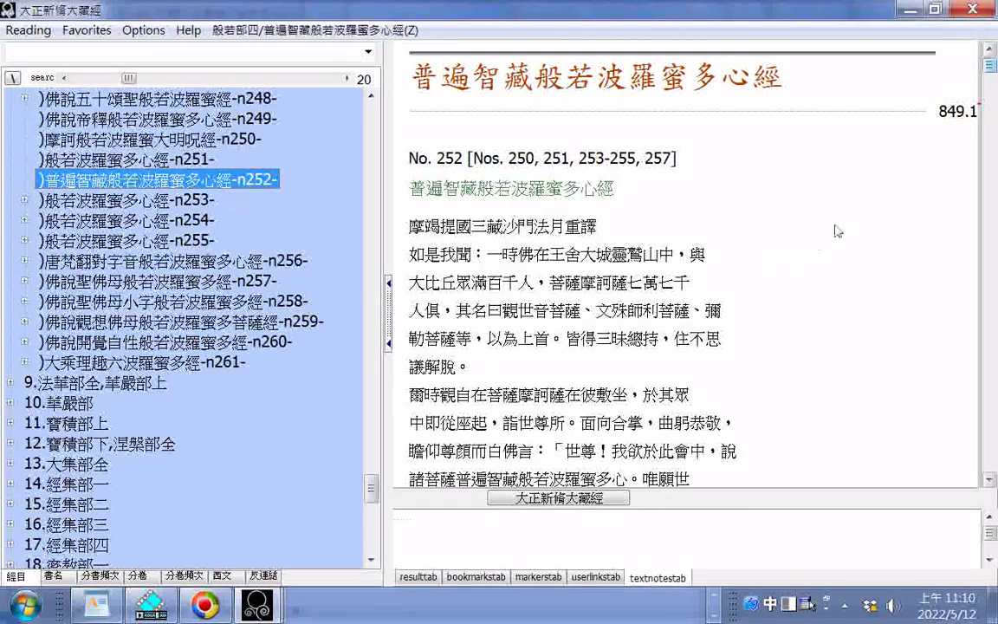
left_click_drag(992, 72, 995, 373)
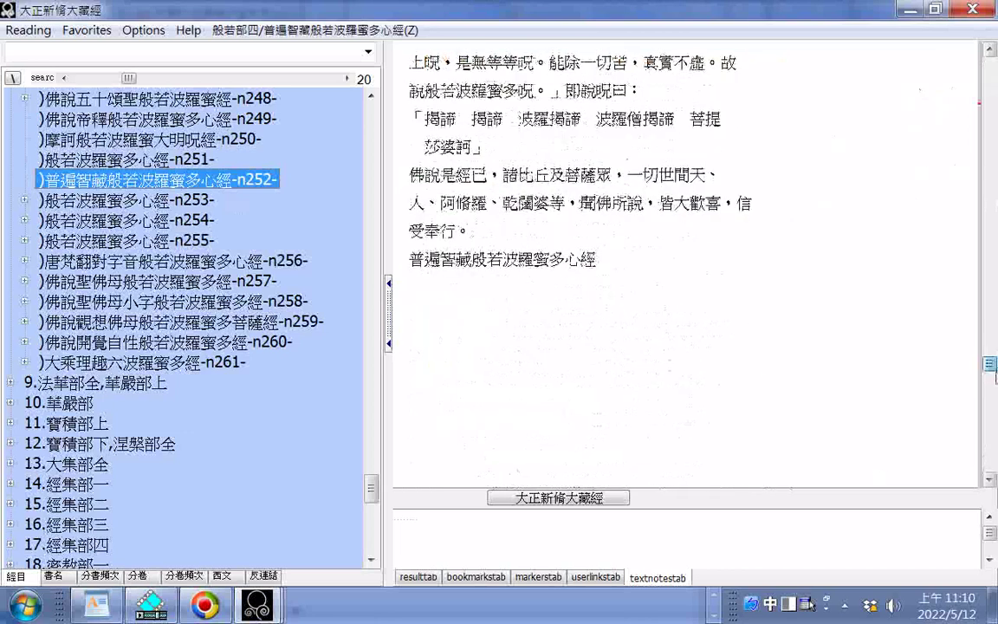
scroll(995, 373, "up", 1)
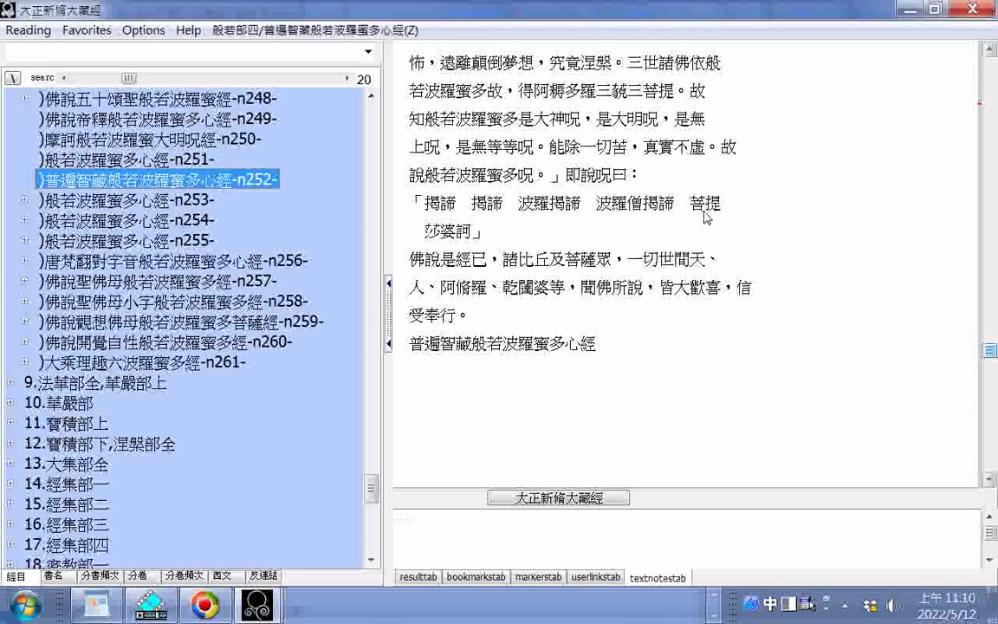
left_click_drag(409, 204, 481, 232)
right_click(468, 223)
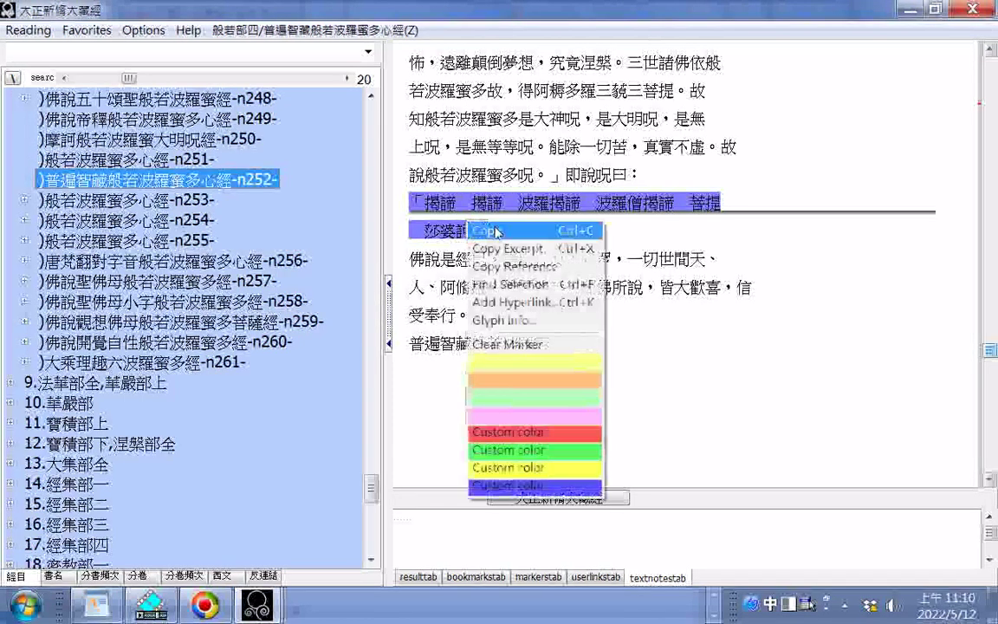
left_click(499, 233)
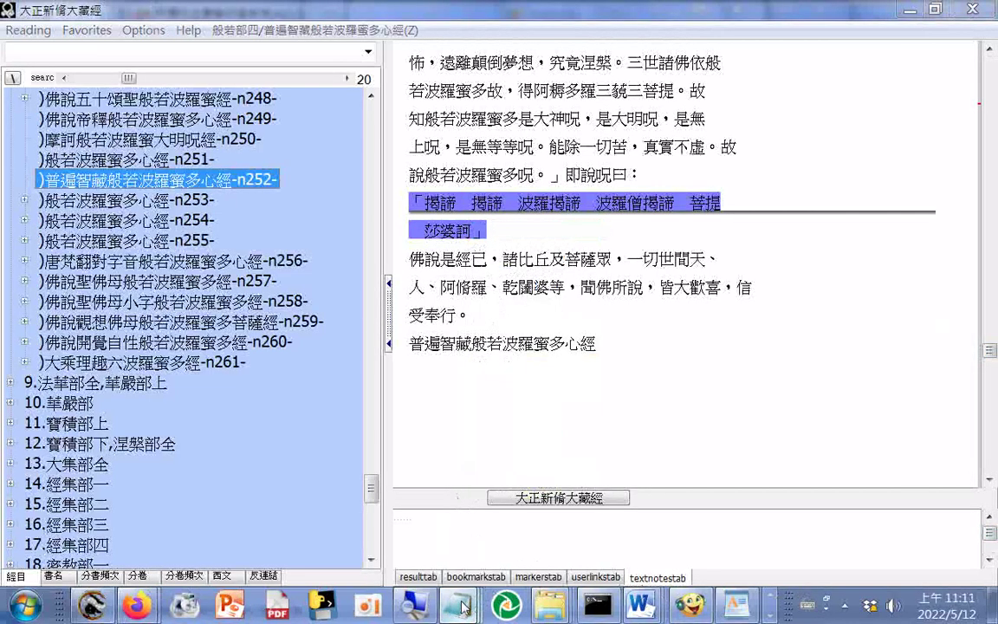
- Return to the sutra's Notepad document and add a separator line of dots below the closing title
right_click(481, 599)
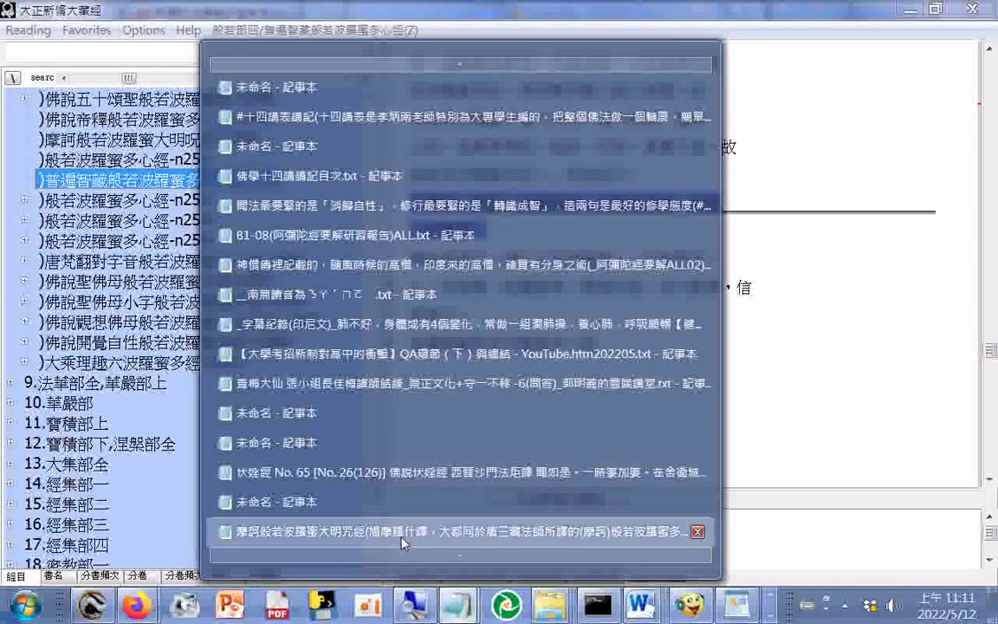
left_click(401, 537)
type("................")
key("Return")
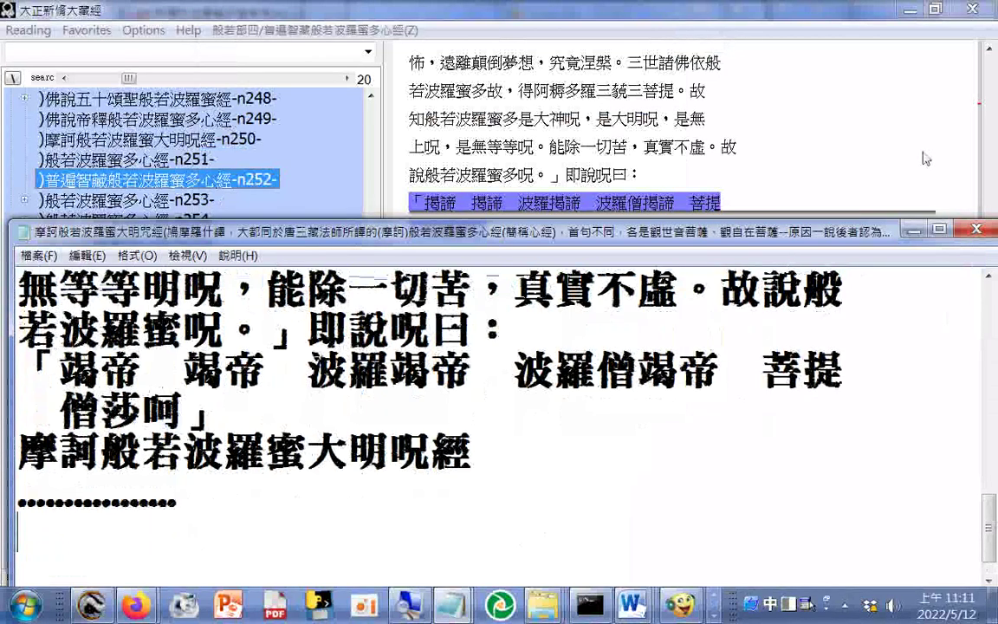
- Add the heading 比較咒語用字 below the dots and paste the copied mantra under it, leaving an empty line between them
type("ㄅㄧ")
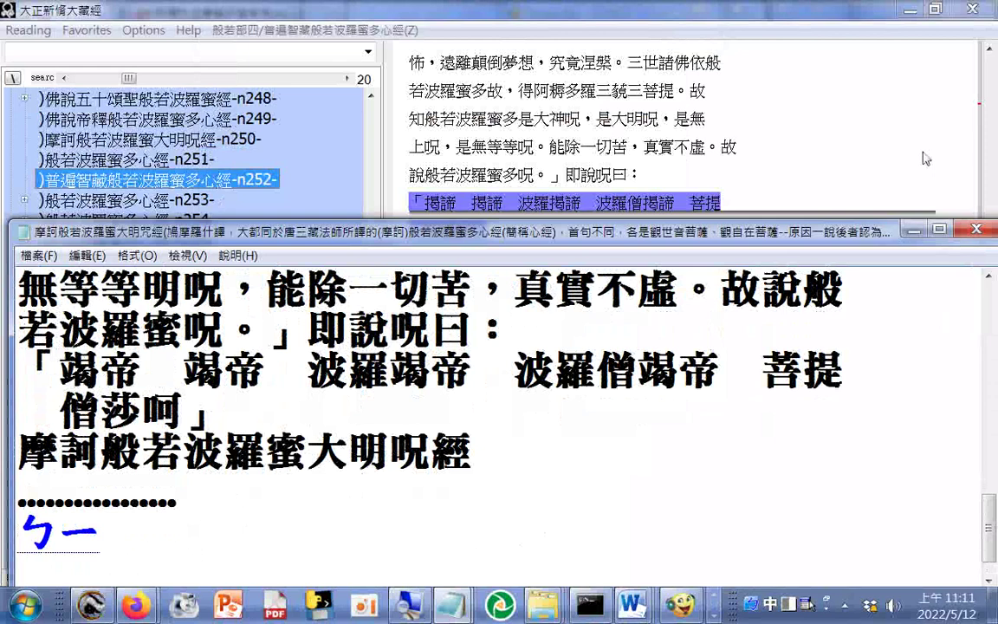
type("ˇㄐㄧㄠˋㄓㄡˋ")
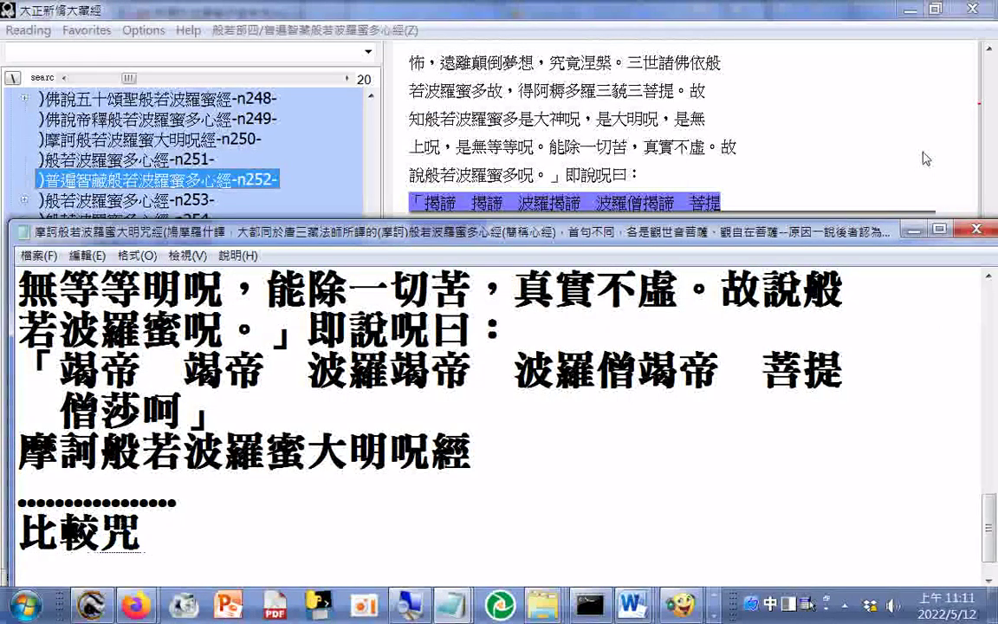
type("ㄩˇ")
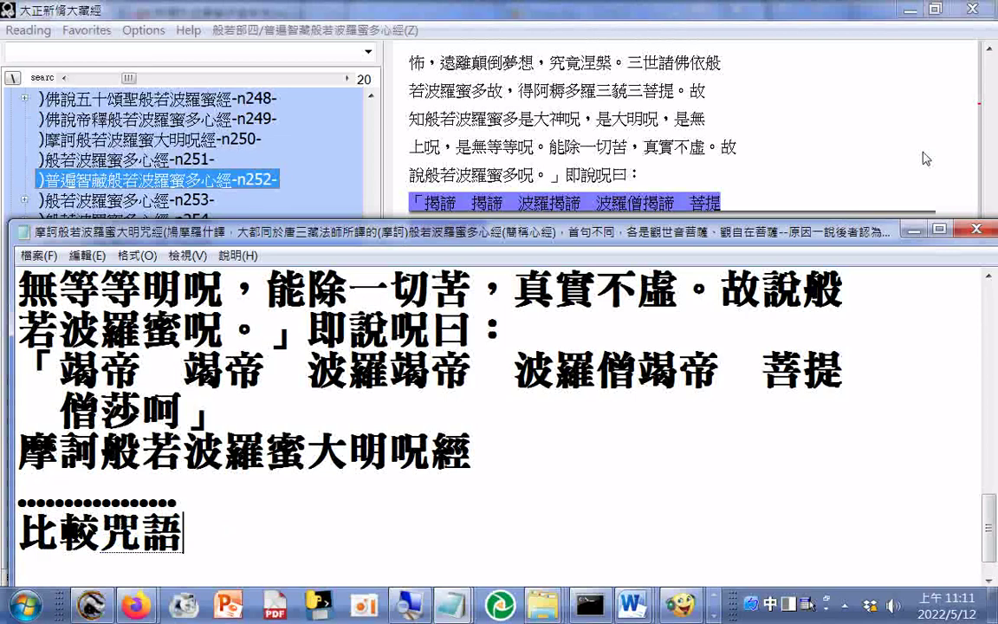
type("ㄩㄥˋㄗˋ")
key("Return")
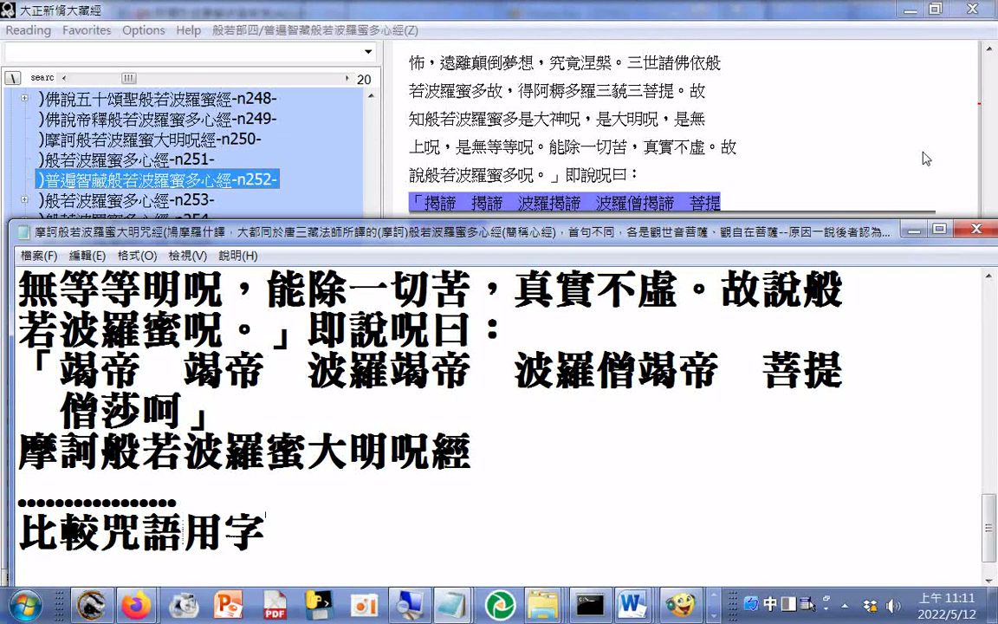
key("Return")
key("ctrl+v")
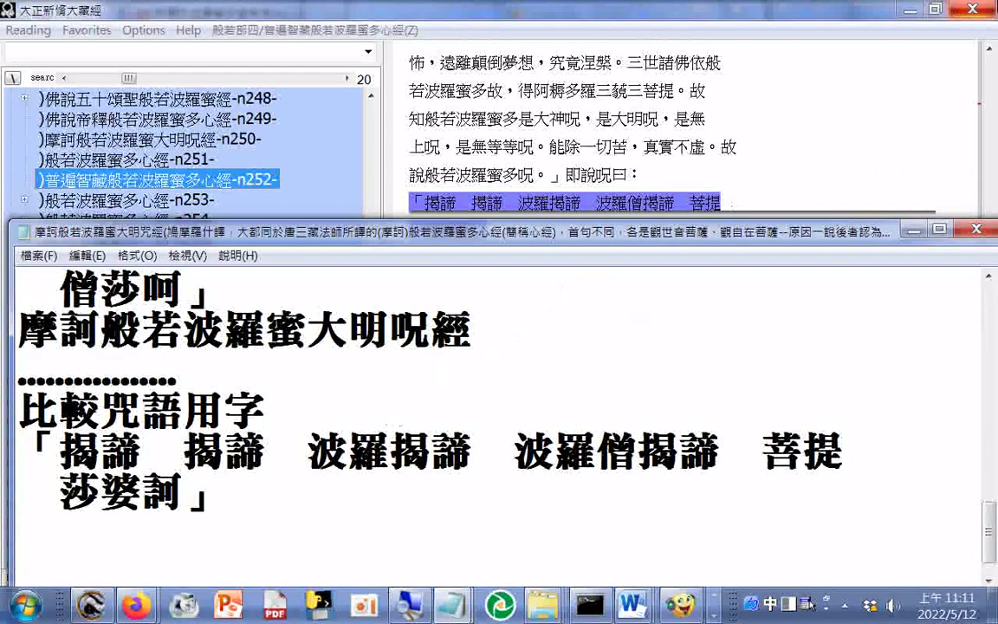
key("Return")
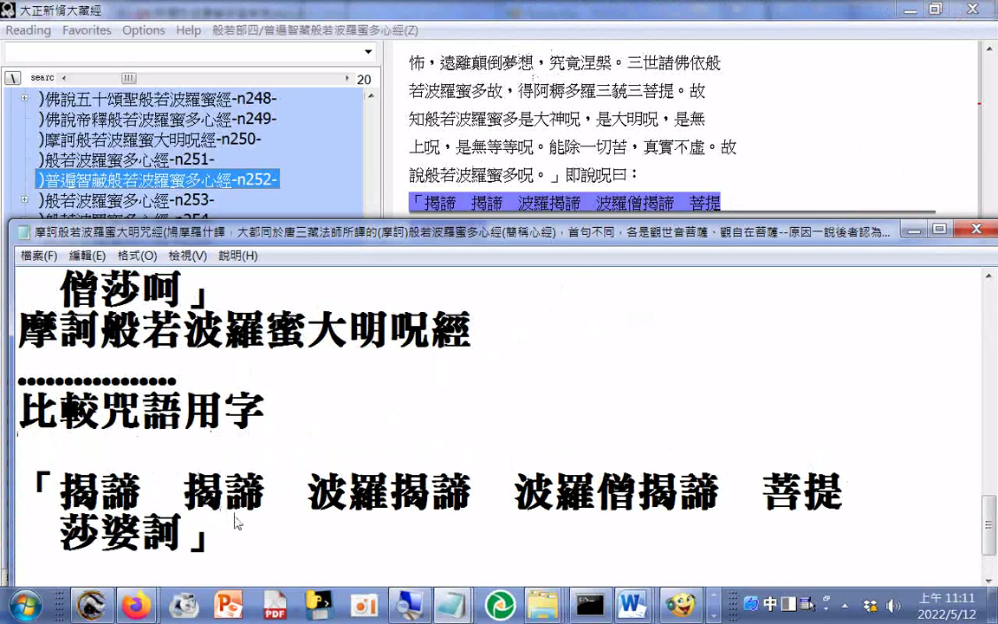
- Paste a second copy of the mantra below the first one, separated by an empty line
left_click(297, 570)
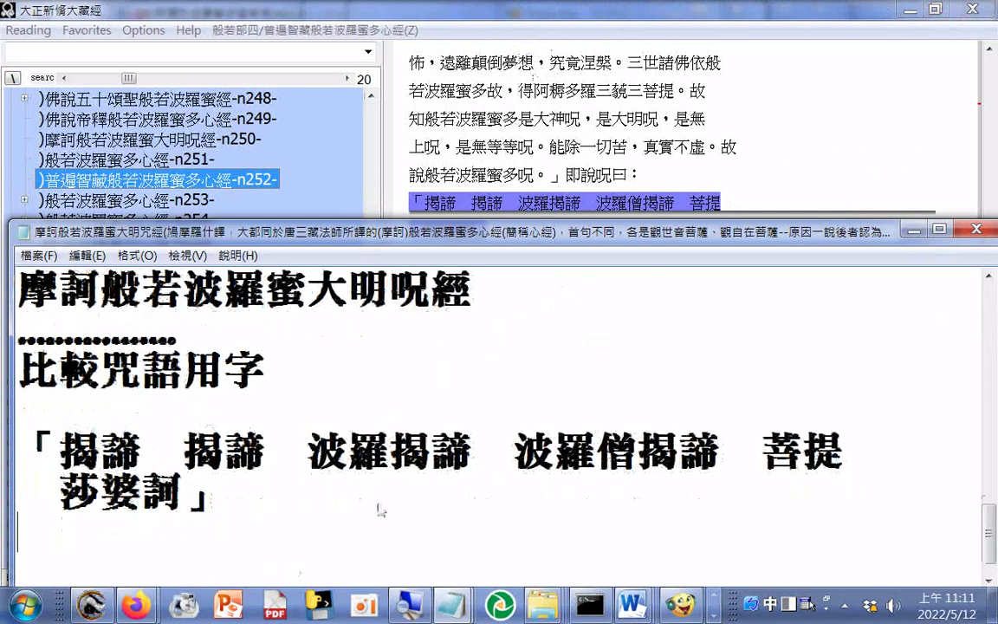
key("Return")
key("ctrl+v")
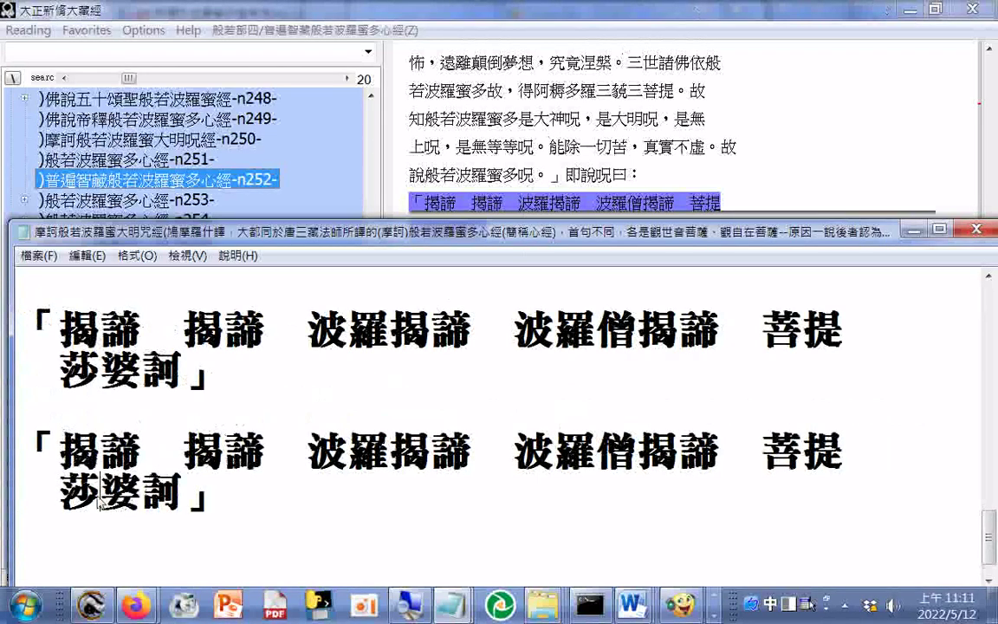
- Replace the character 莎 with 薩 in the second copy of the mantra so it reads 薩婆訶
left_click_drag(100, 490, 69, 489)
type("n94")
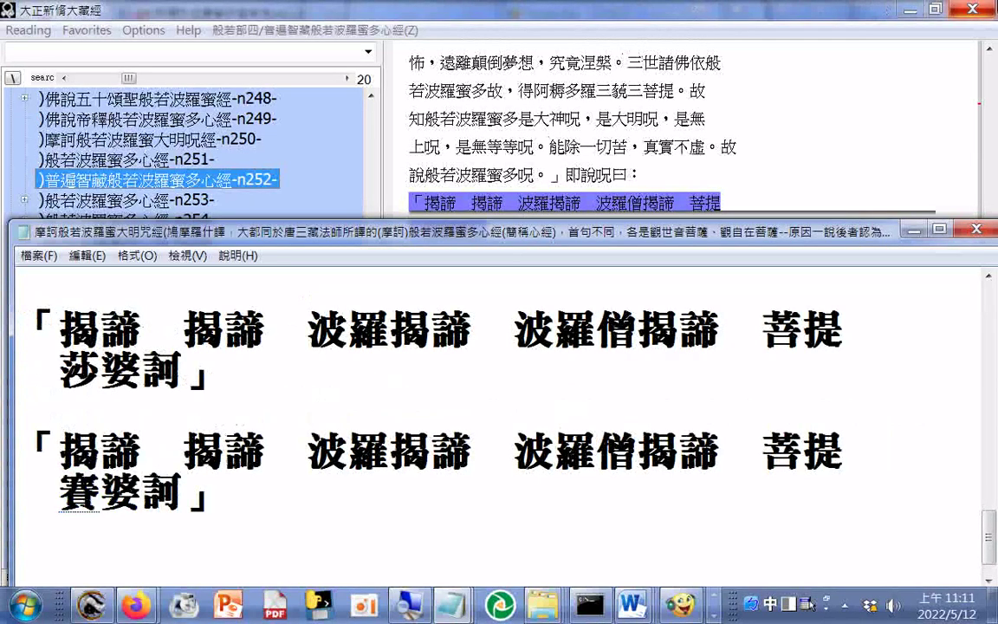
key("Escape")
type("n84")
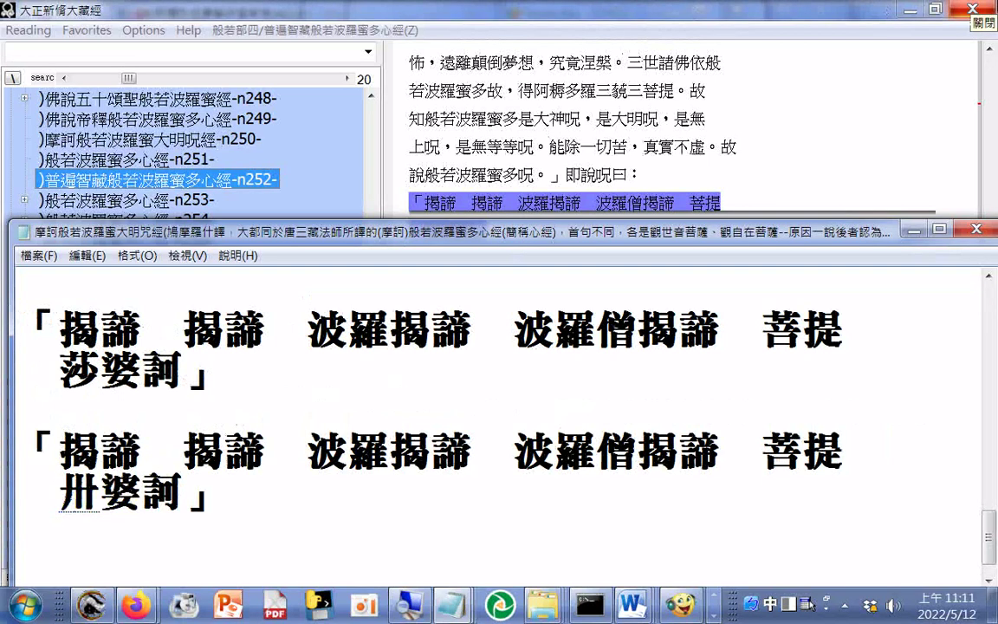
key("Down")
key("5")
key("Return")
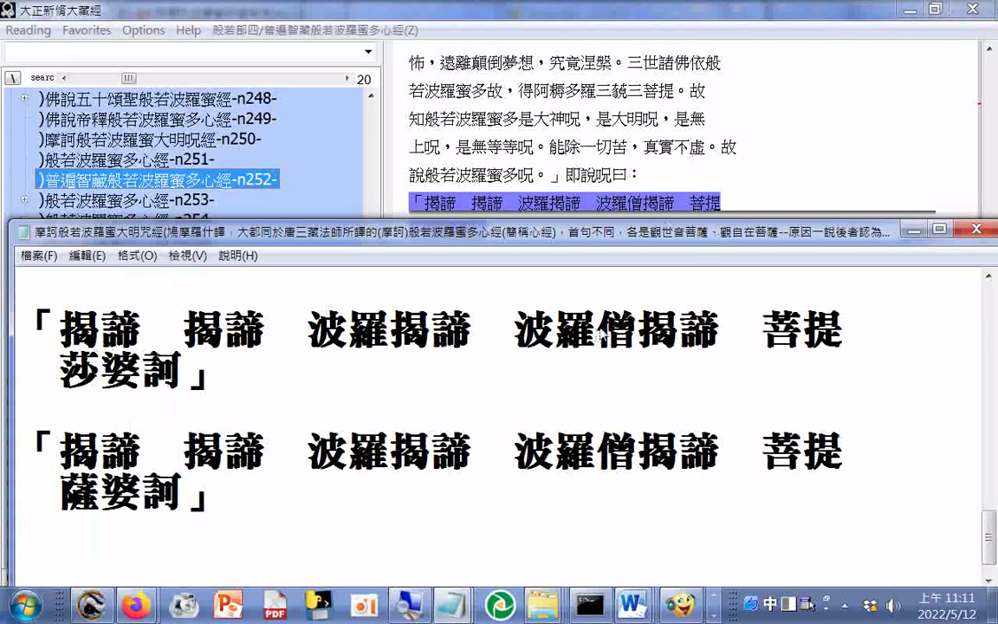
- Turn word wrap back on for the Notepad document
scroll(601, 335, "up", 10)
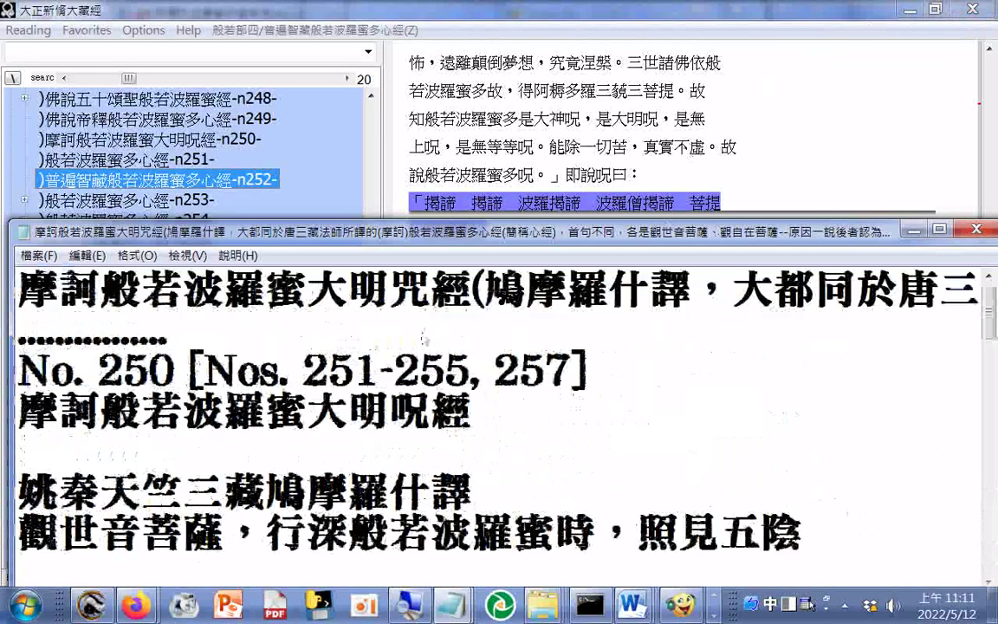
left_click(136, 256)
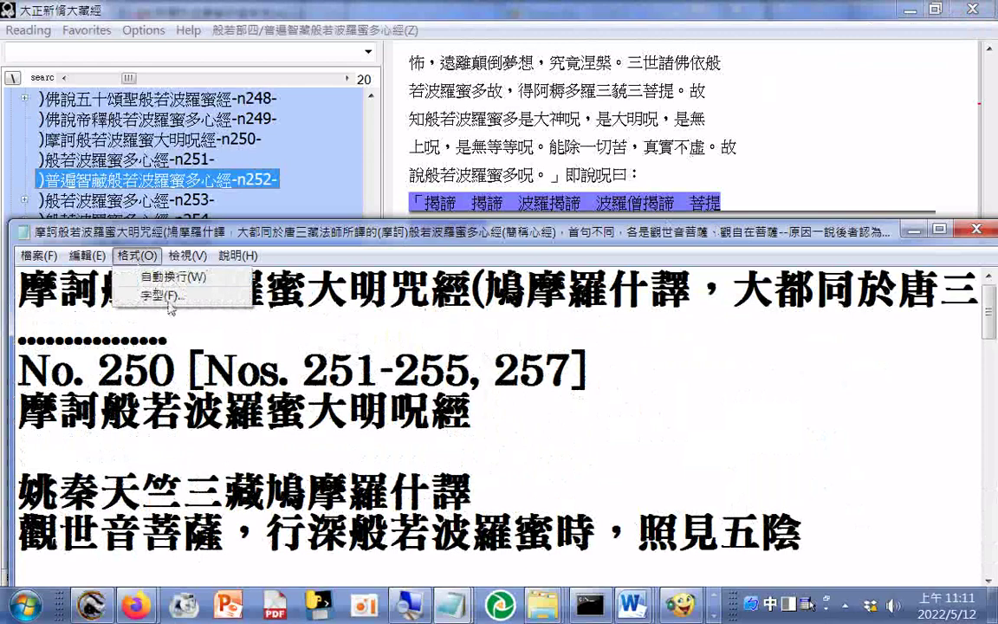
left_click(174, 277)
- Copy the title 般若波羅蜜多心經 from the document's opening paragraph and paste it on the empty line above the second mantra
left_click_drag(374, 329, 689, 342)
right_click(631, 318)
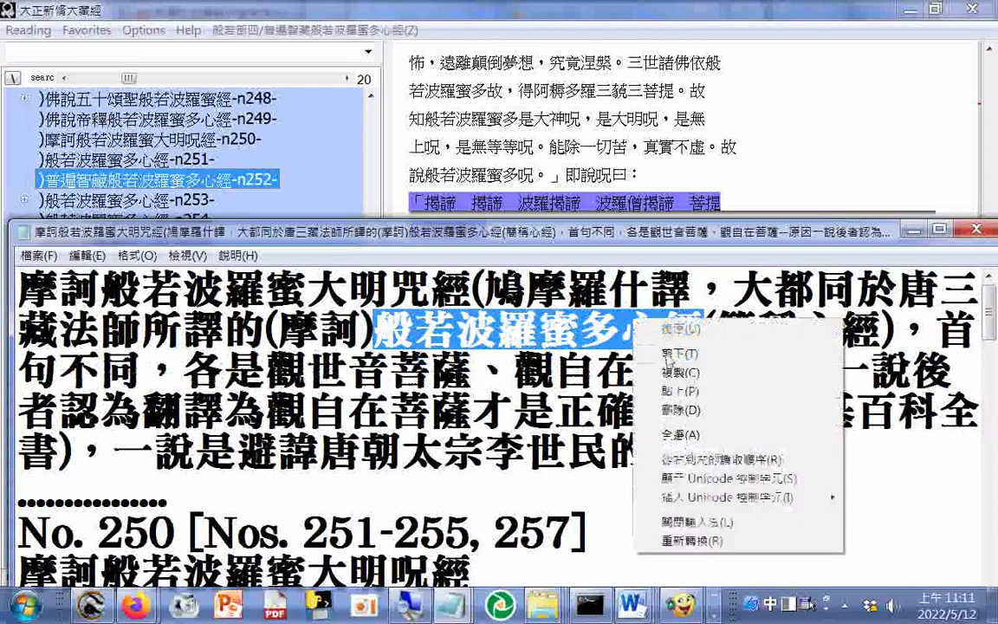
left_click(641, 372)
scroll(212, 316, "down", 10)
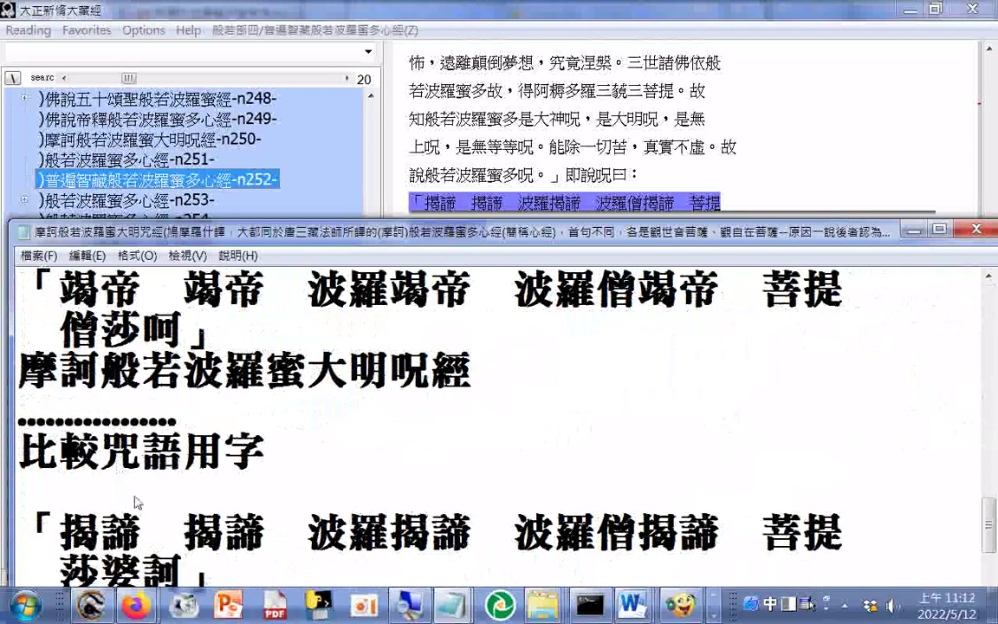
scroll(121, 468, "down", 2)
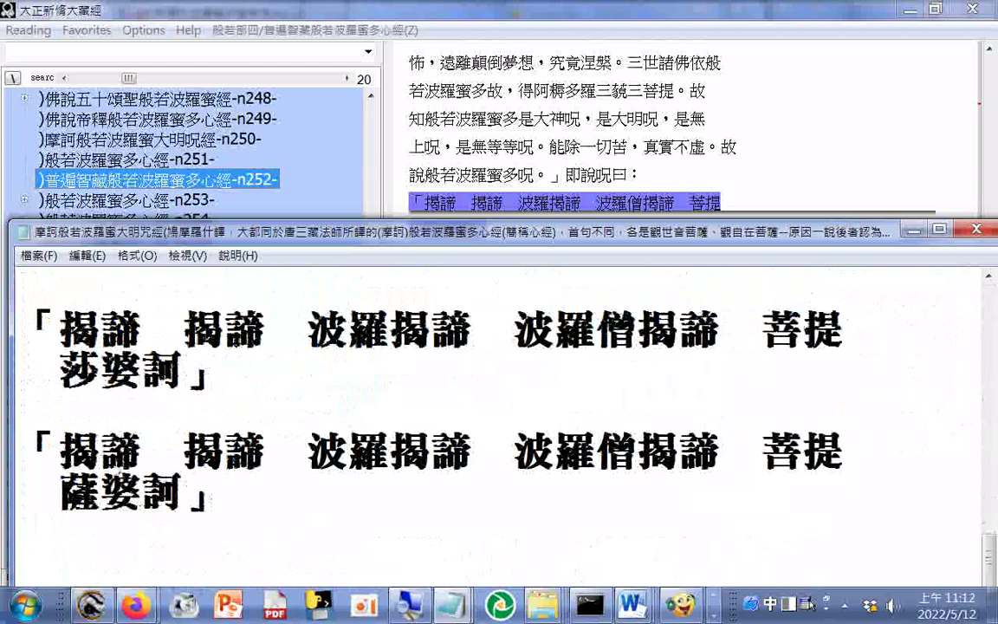
right_click(100, 415)
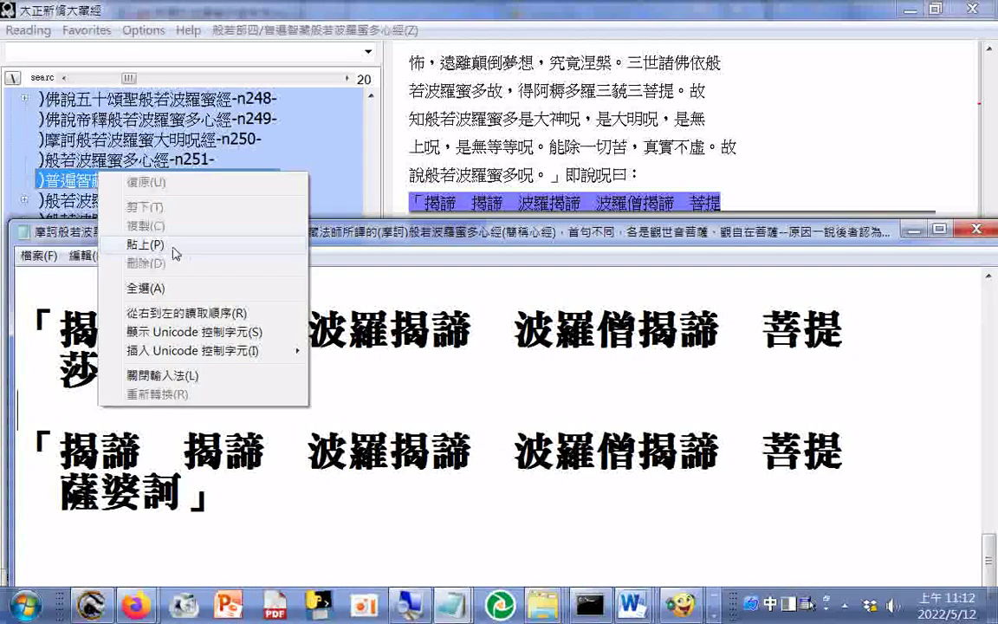
left_click(176, 253)
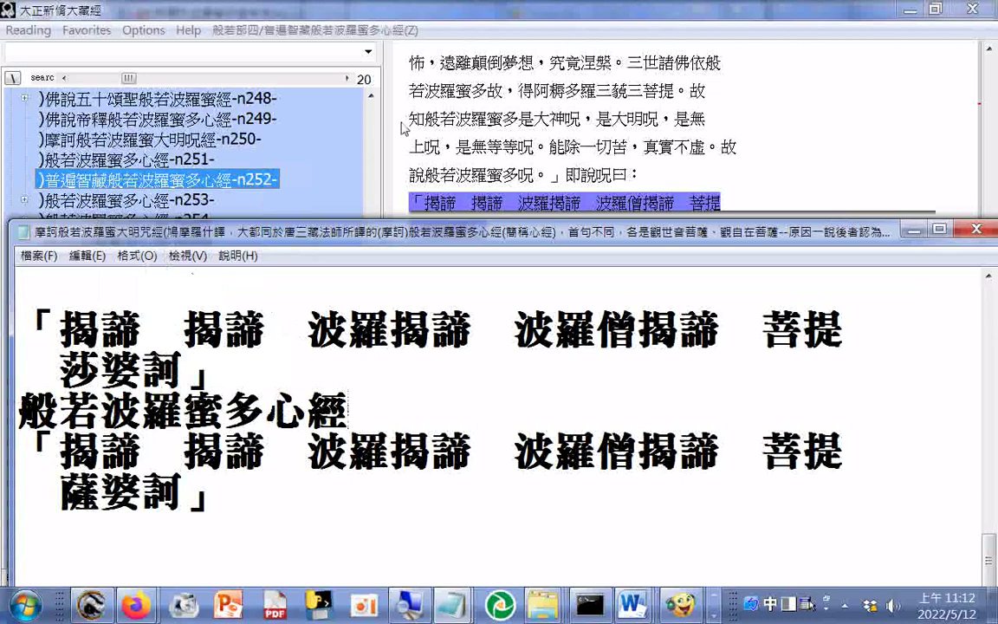
key("Return")
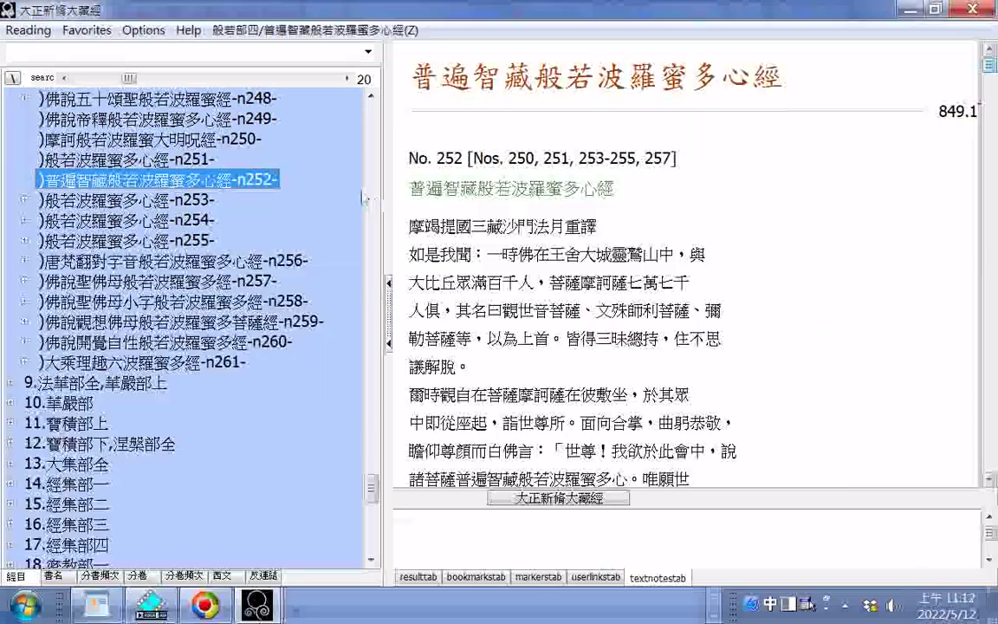
- Copy the title 普遍智藏般若波羅蜜多心經 from the sutra text and paste it above the first mantra in the Notepad document
left_click_drag(409, 187, 619, 199)
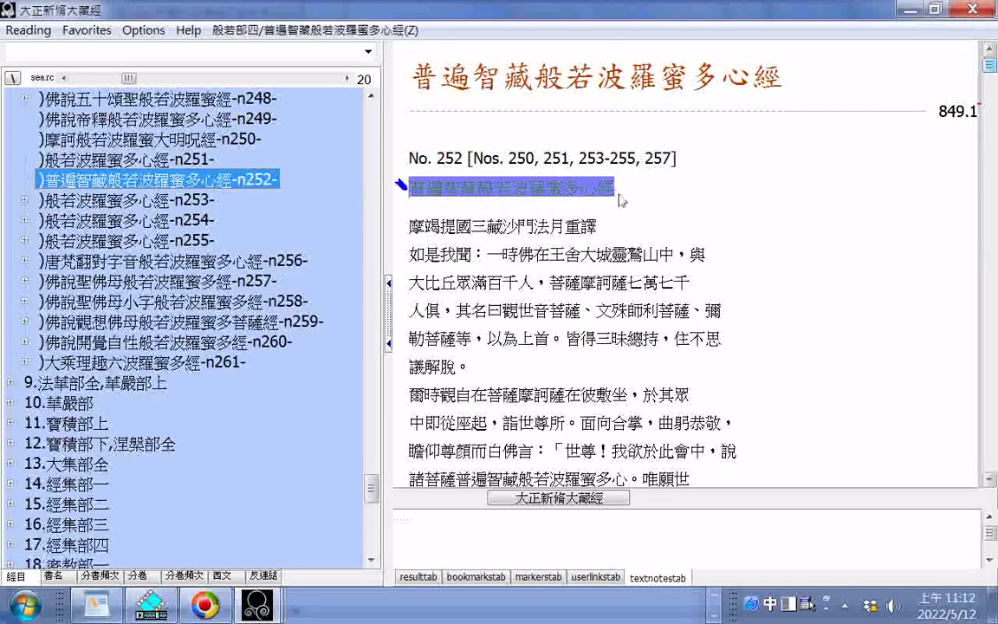
right_click(619, 199)
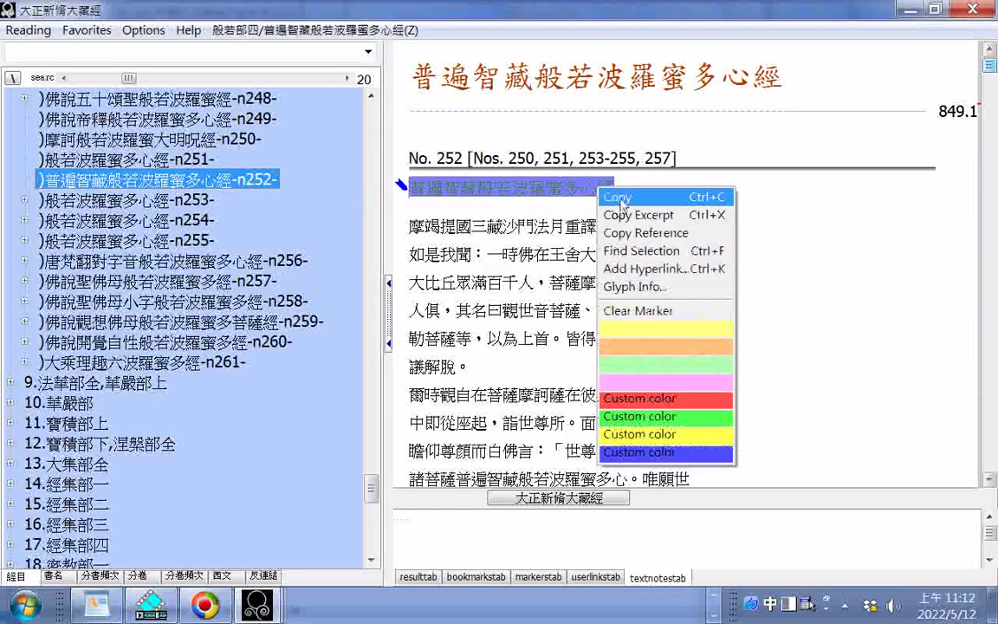
left_click(620, 199)
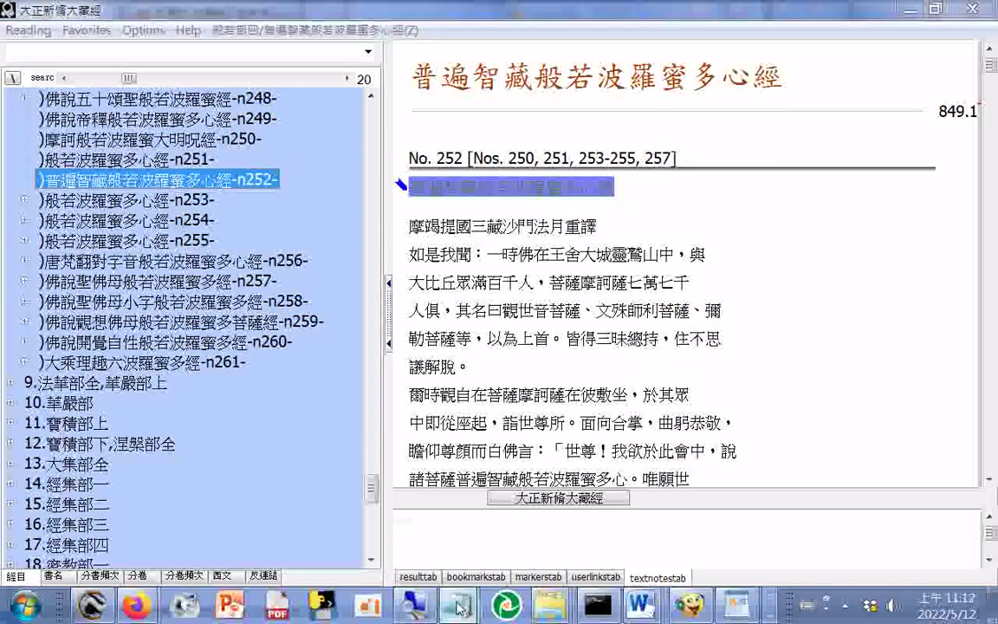
right_click(455, 604)
scroll(421, 560, "down", 5)
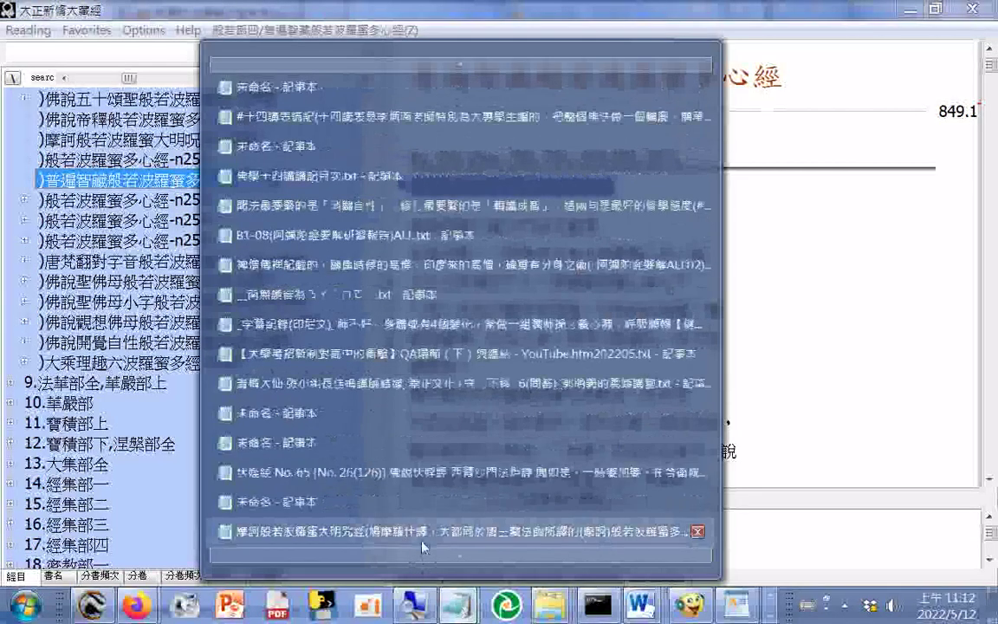
left_click(423, 540)
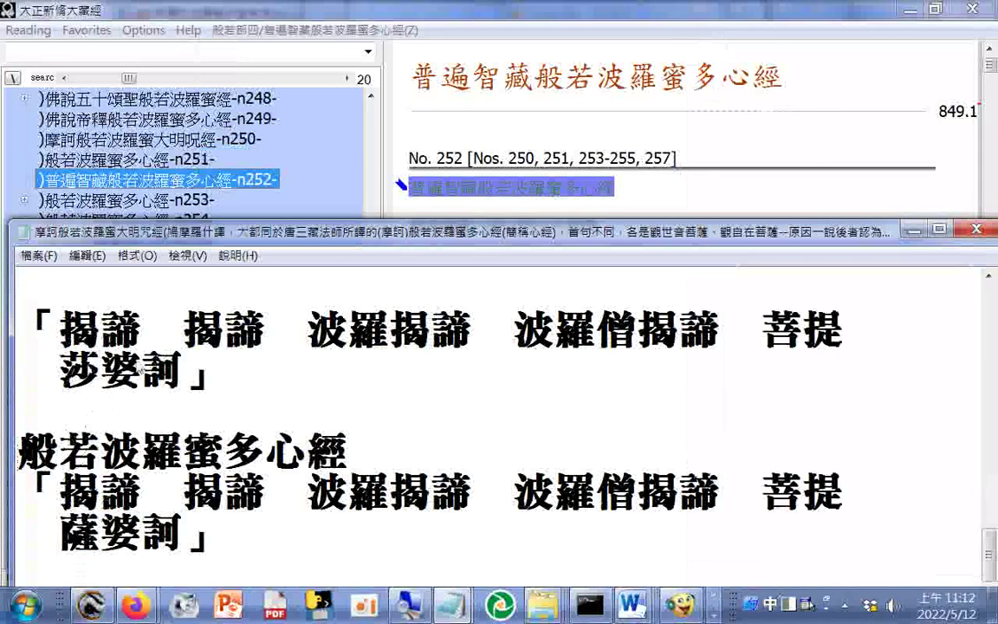
scroll(130, 485, "up", 2)
right_click(132, 532)
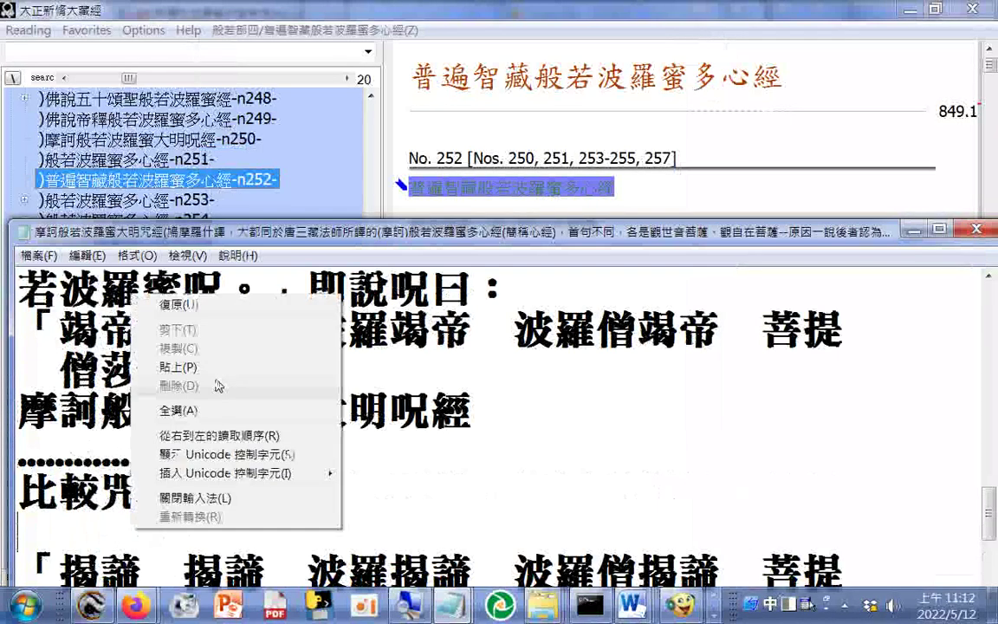
left_click(177, 367)
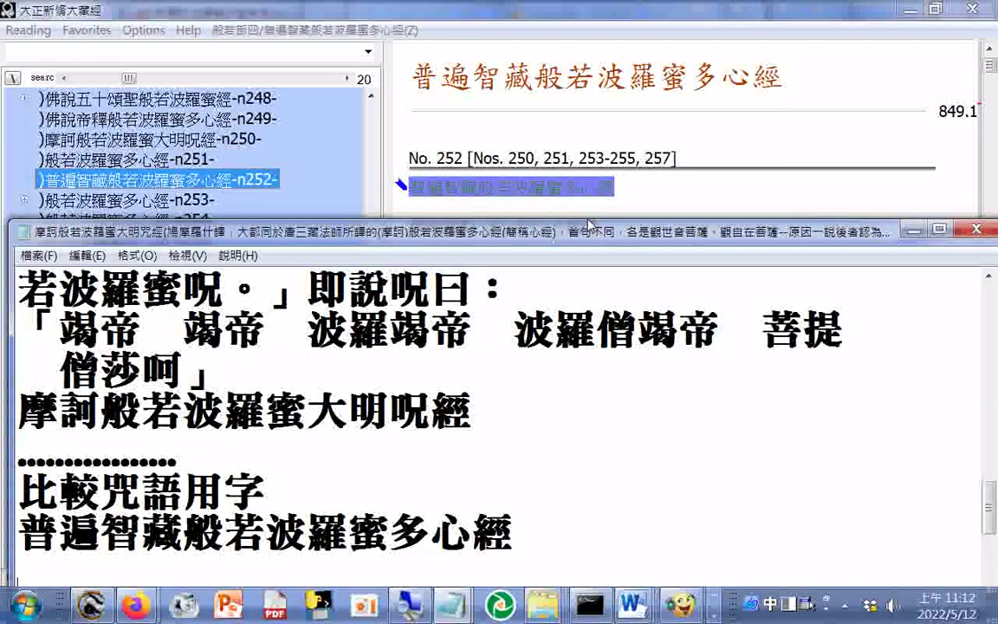
- Copy the 竭帝 mantra with its closing title 摩訶般若波羅蜜大明呪經 and paste both below the second comparison mantra
scroll(559, 296, "down", 1)
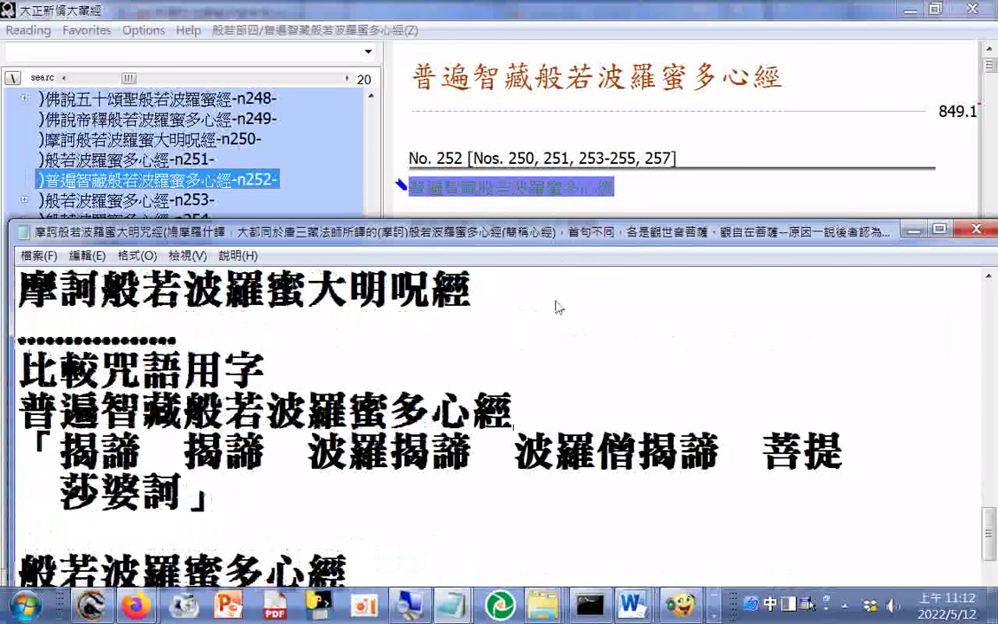
scroll(559, 305, "down", 1)
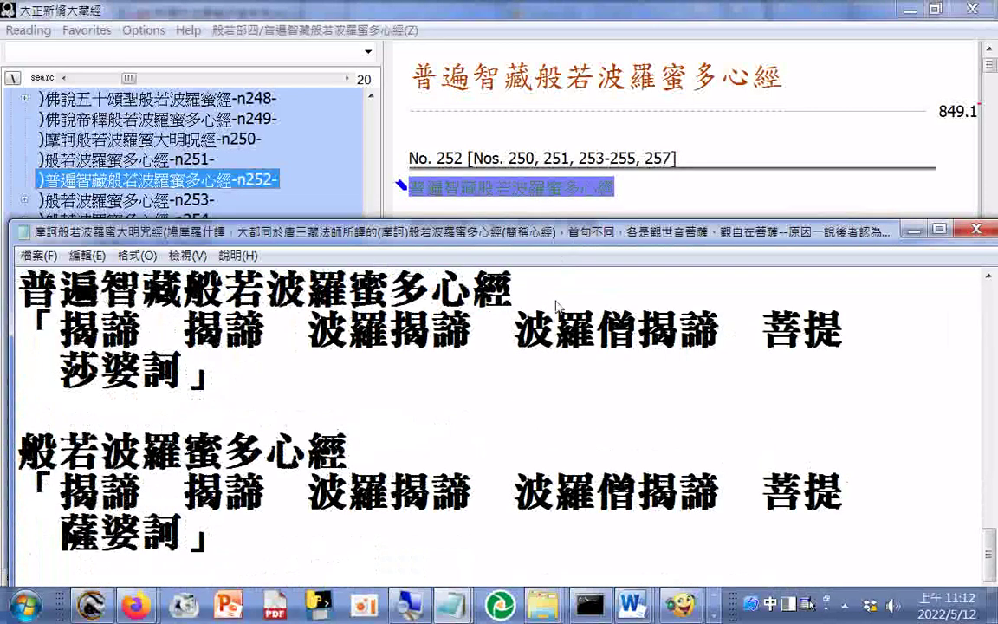
scroll(559, 307, "down", 1)
scroll(559, 307, "up", 3)
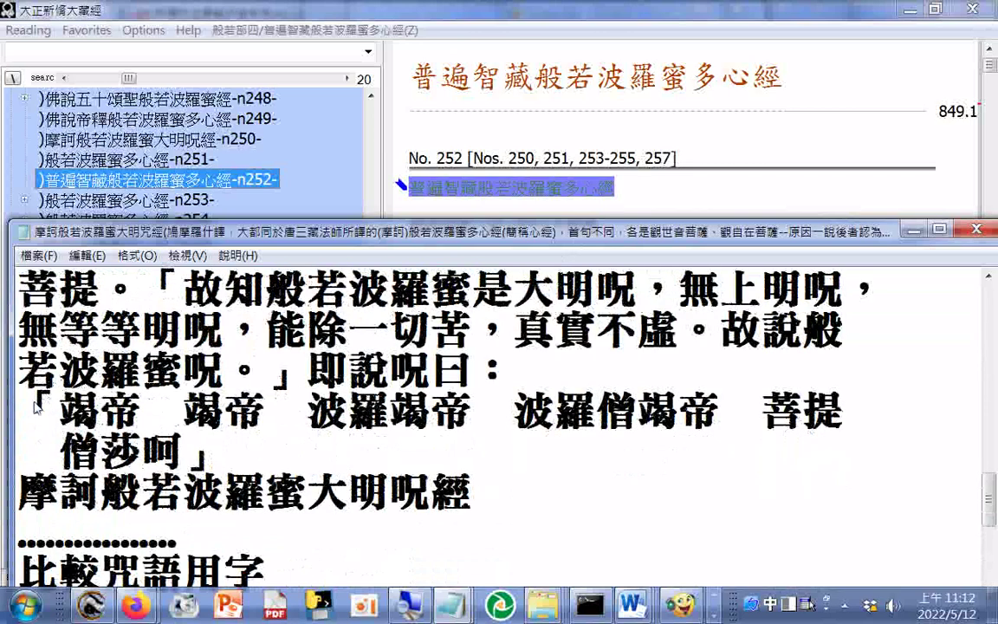
left_click_drag(37, 407, 407, 482)
right_click(406, 481)
left_click(399, 269)
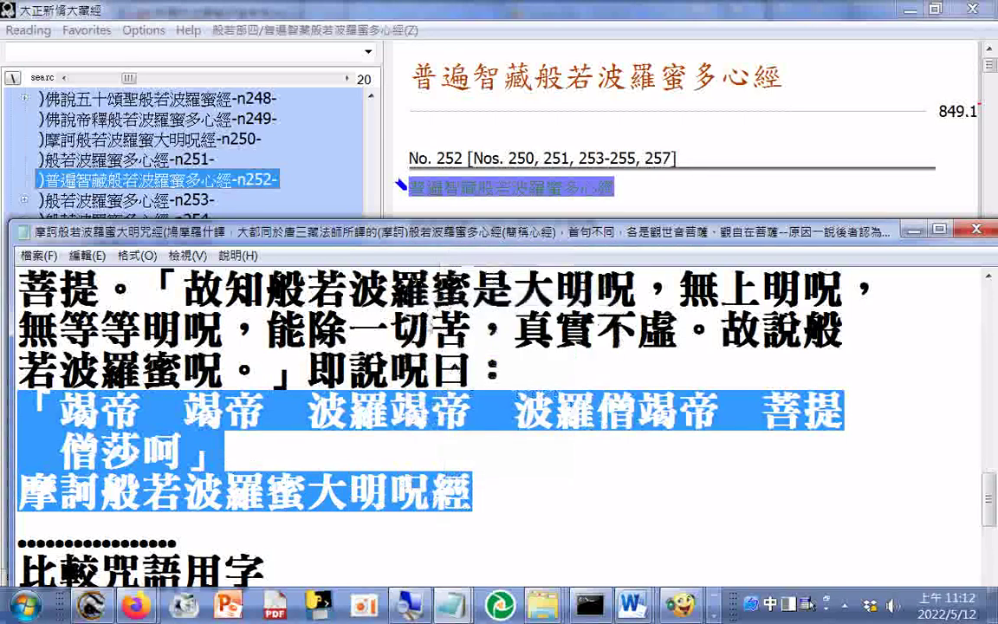
scroll(269, 480, "down", 3)
right_click(213, 512)
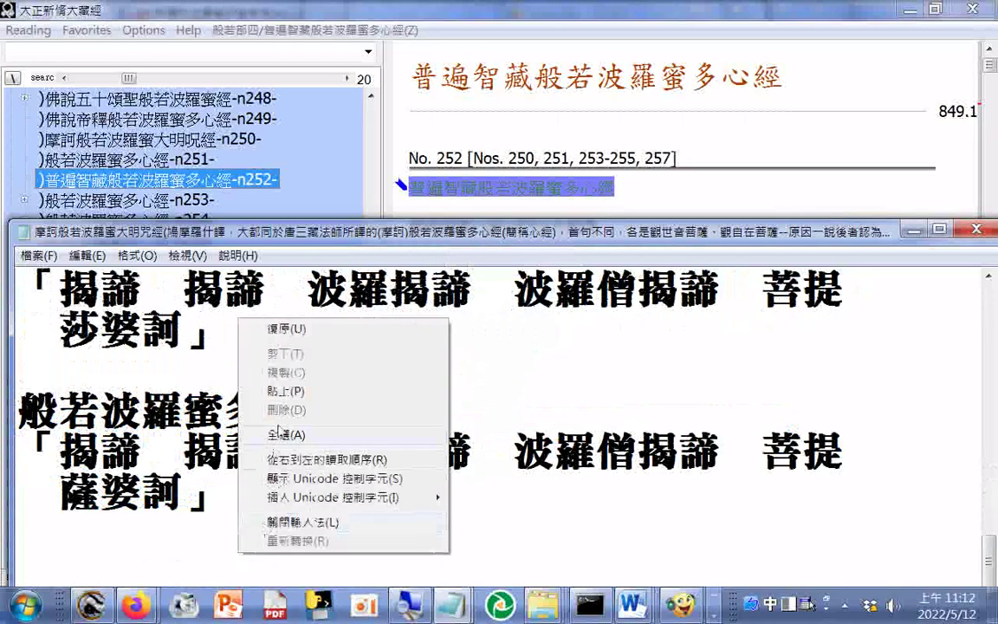
left_click(269, 358)
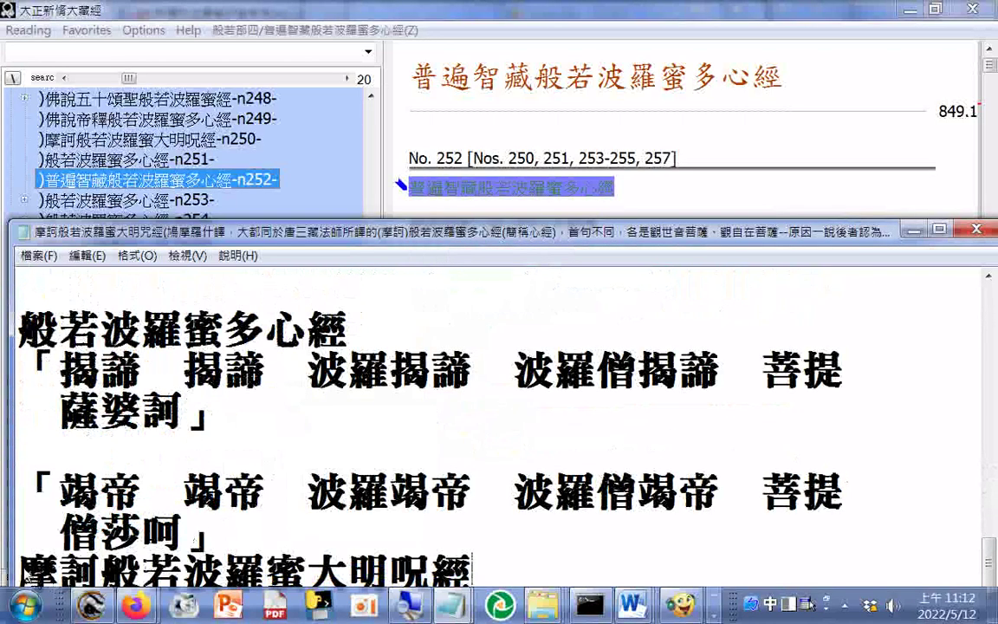
- Move the pasted title 摩訶般若波羅蜜大明呪經 from below the third comparison mantra to above it
left_click_drag(17, 572, 421, 544)
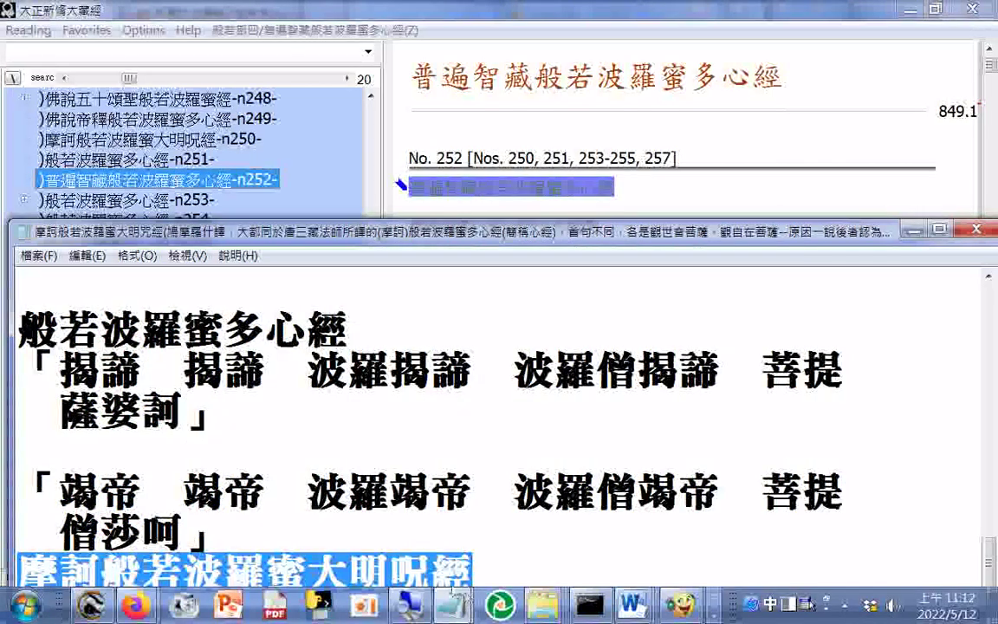
right_click(395, 535)
left_click(468, 375)
left_click(200, 397)
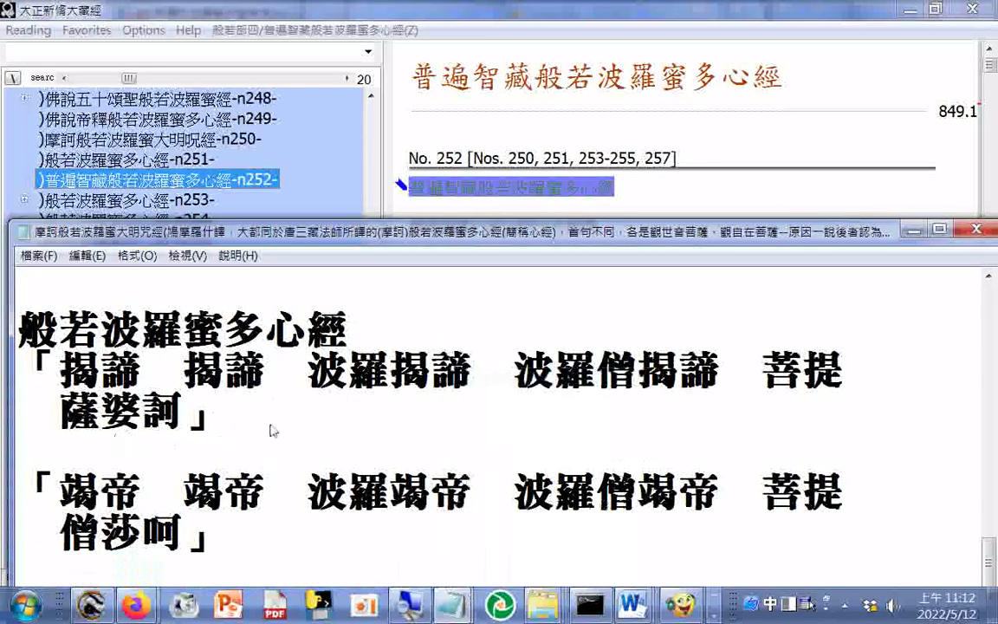
key("Return")
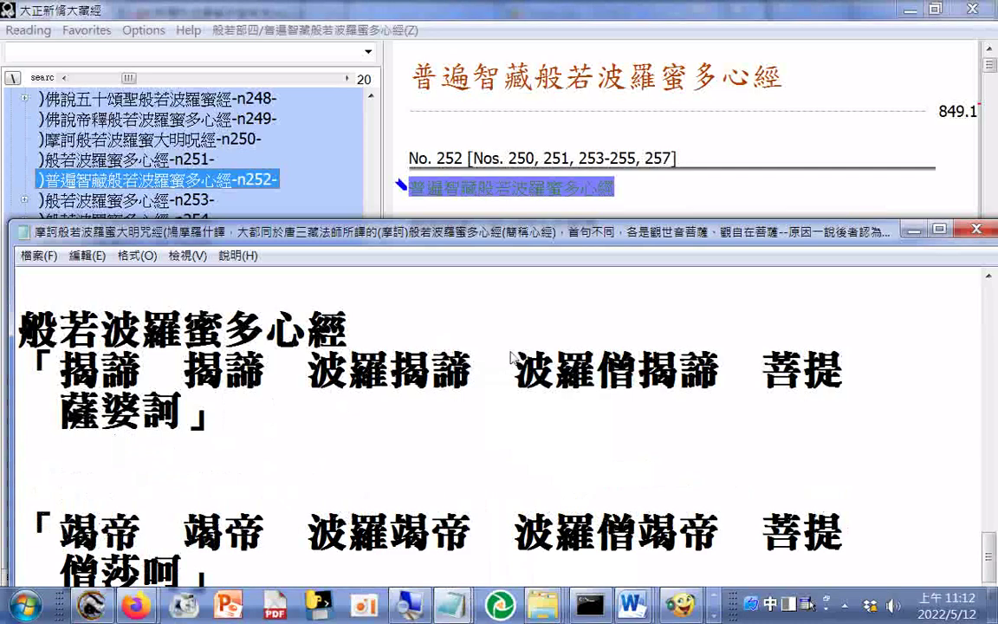
key("ctrl+v")
- Add an empty line above the title 摩訶般若波羅蜜大明呪經 and remove the one between it and its mantra
key("Home")
type("\\")
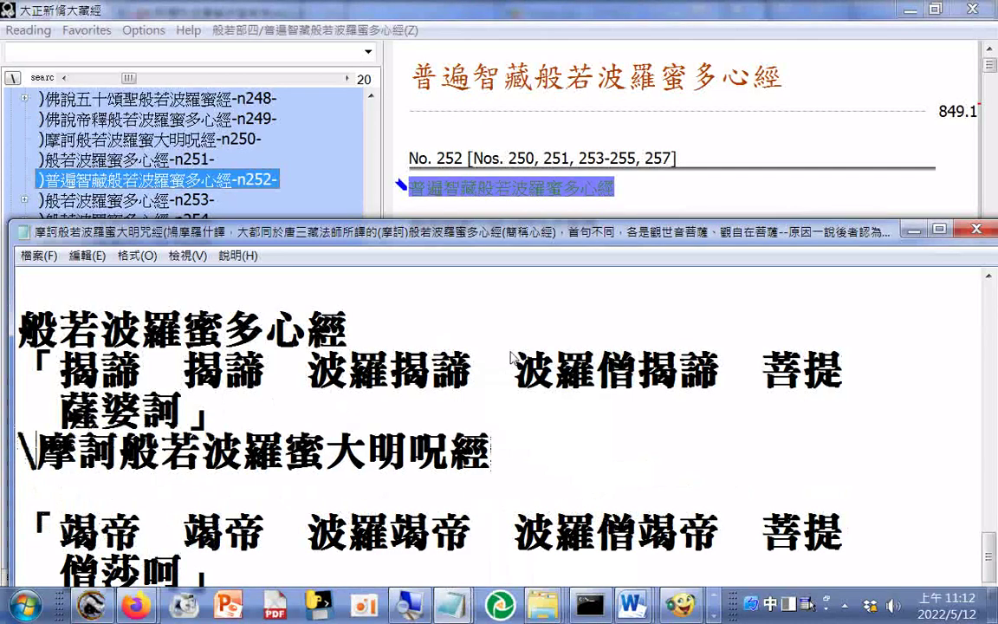
key("BackSpace")
key("Return")
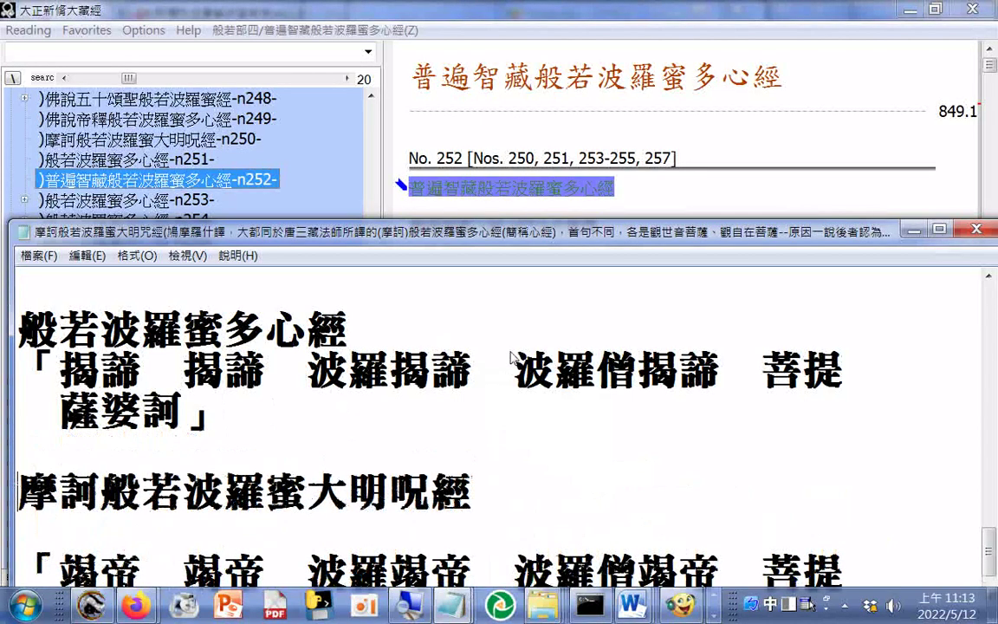
key("Down")
key("BackSpace")
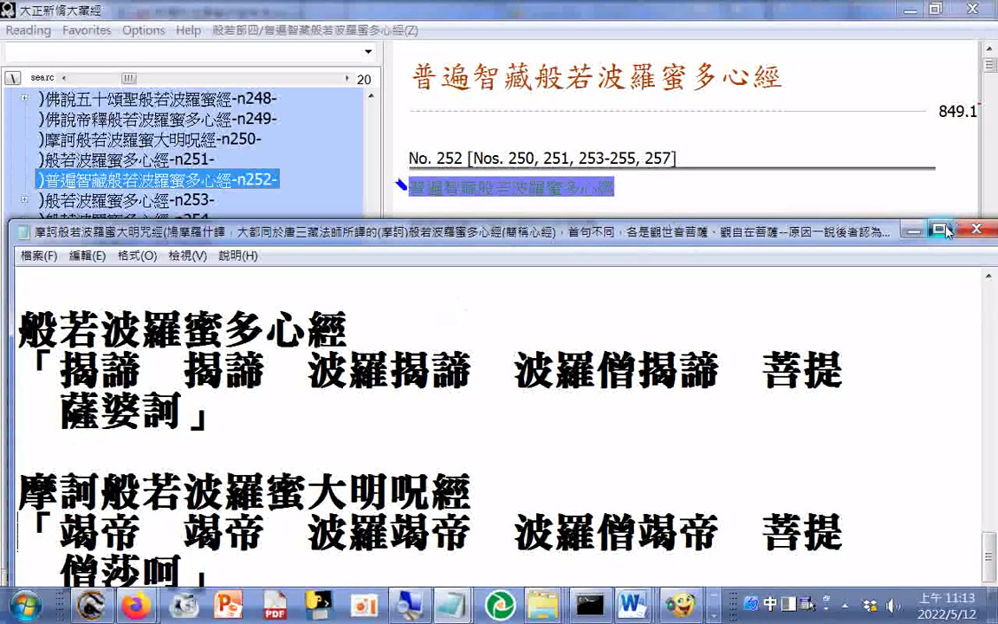
- Maximize the Notepad window and copy the comparison heading 比較咒語用字
double_click(791, 234)
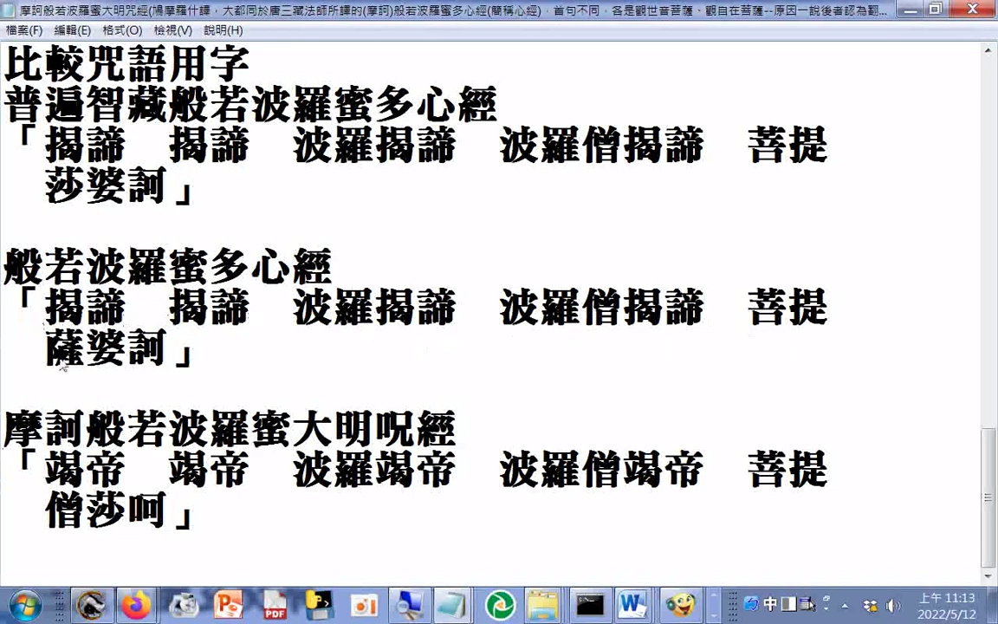
left_click_drag(45, 348, 80, 349)
left_click(279, 350)
left_click_drag(249, 63, 3, 52)
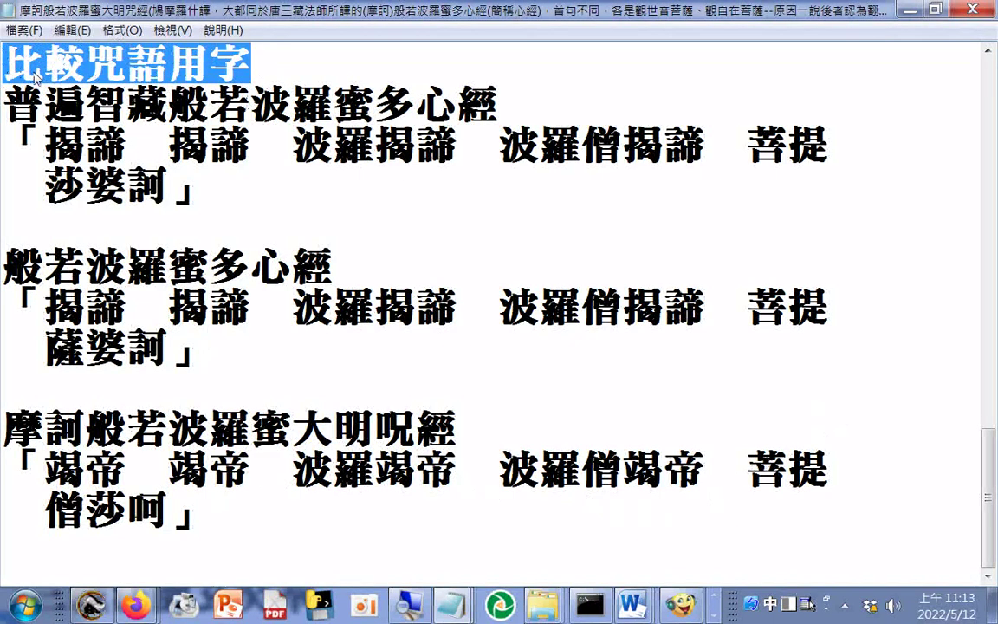
right_click(35, 76)
left_click(138, 128)
- Insert 心經 after 比較 in the comparison heading so it reads 比較心經咒語用字
left_click(84, 69)
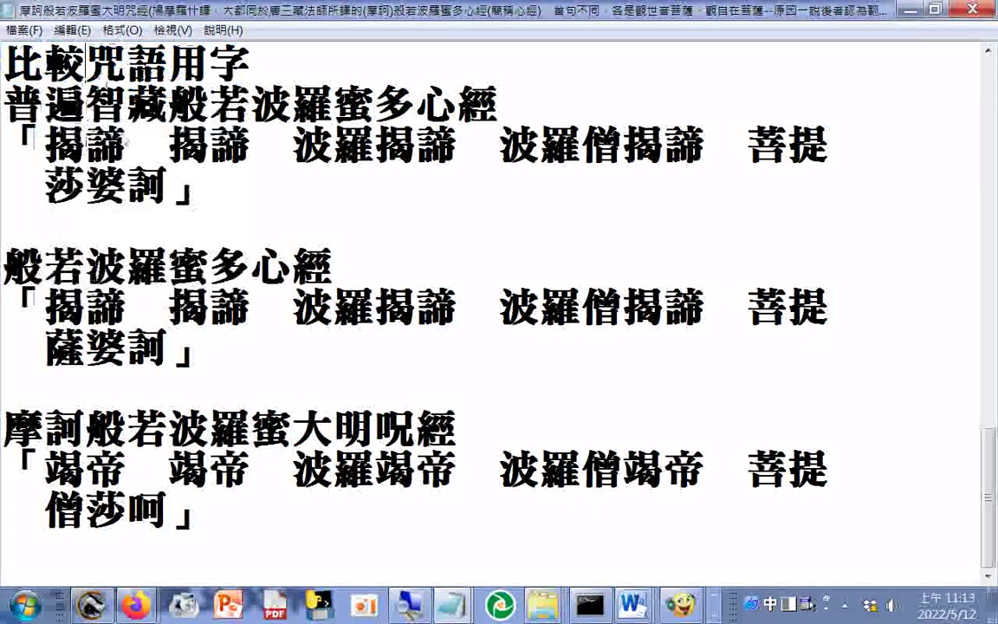
type("vu")
key("BackSpace")
key("BackSpace")
type("p r")
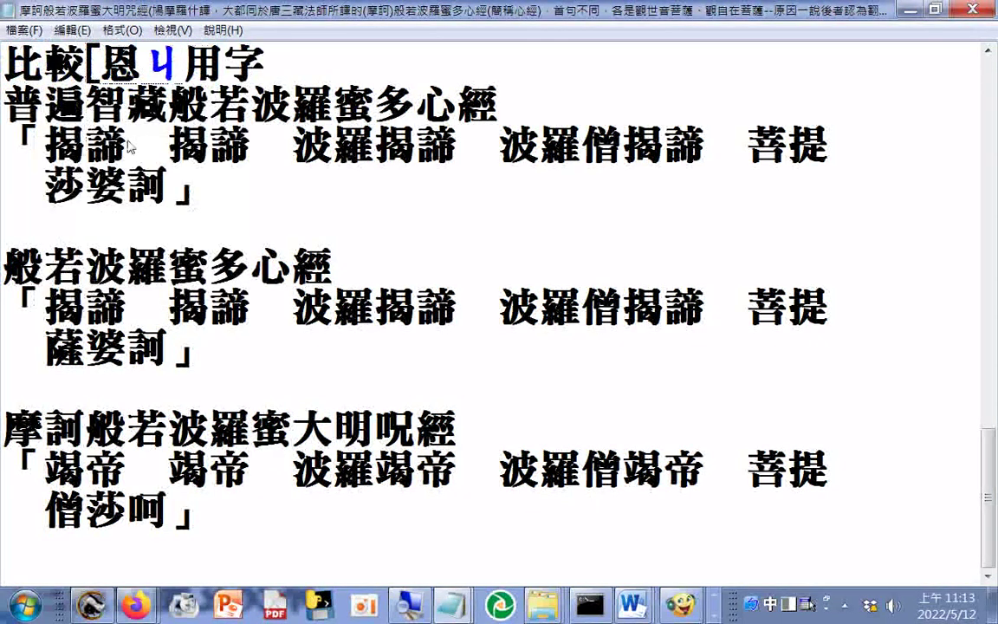
type("u")
type("咒語")
key("Return")
key("BackSpace")
key("BackSpace")
type("ㄒㄧ")
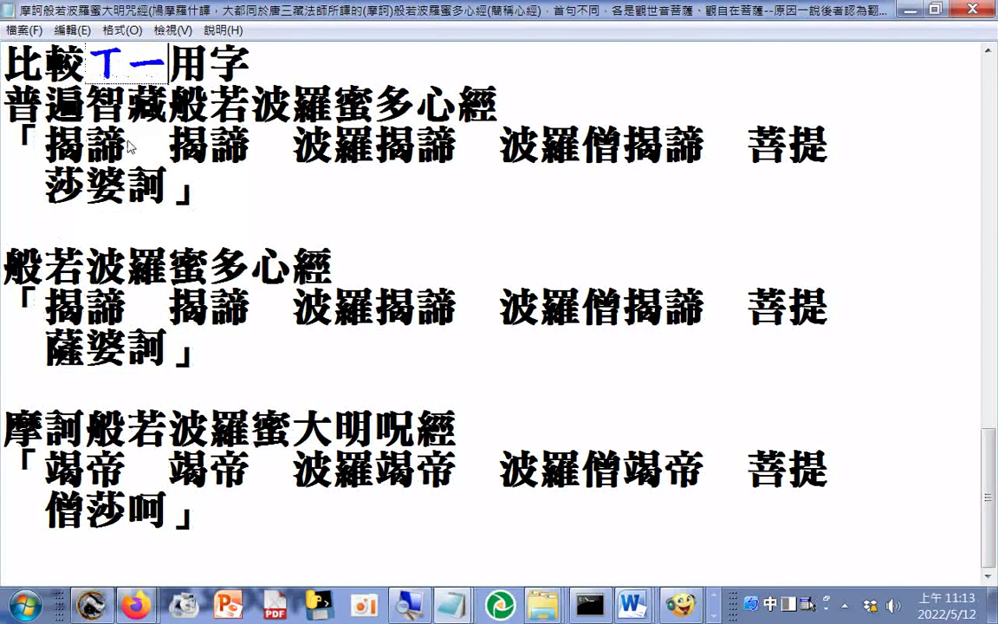
type("ㄣ ㄐㄧㄥ")
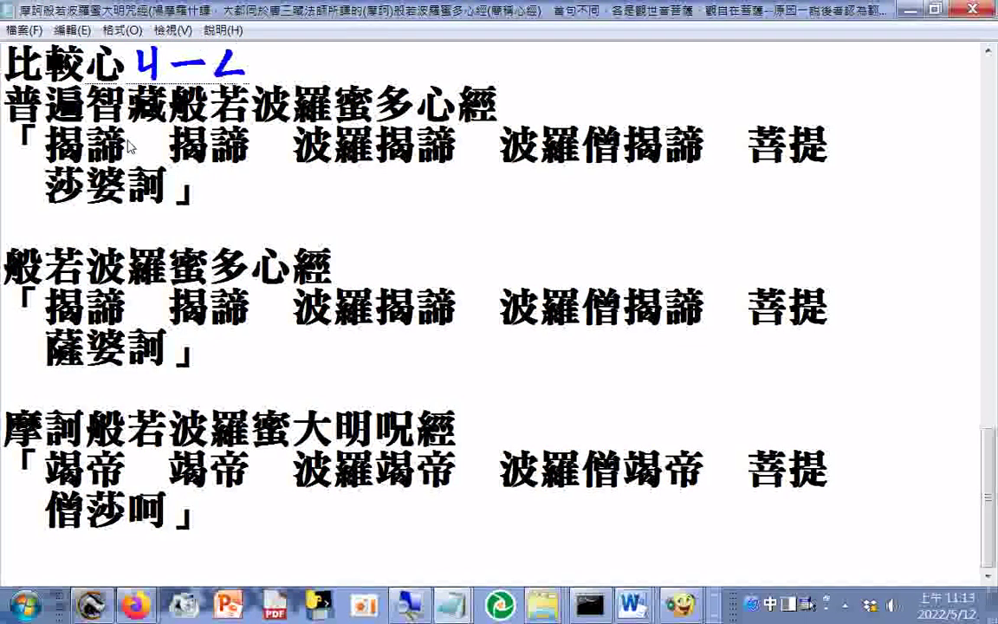
key("Down")
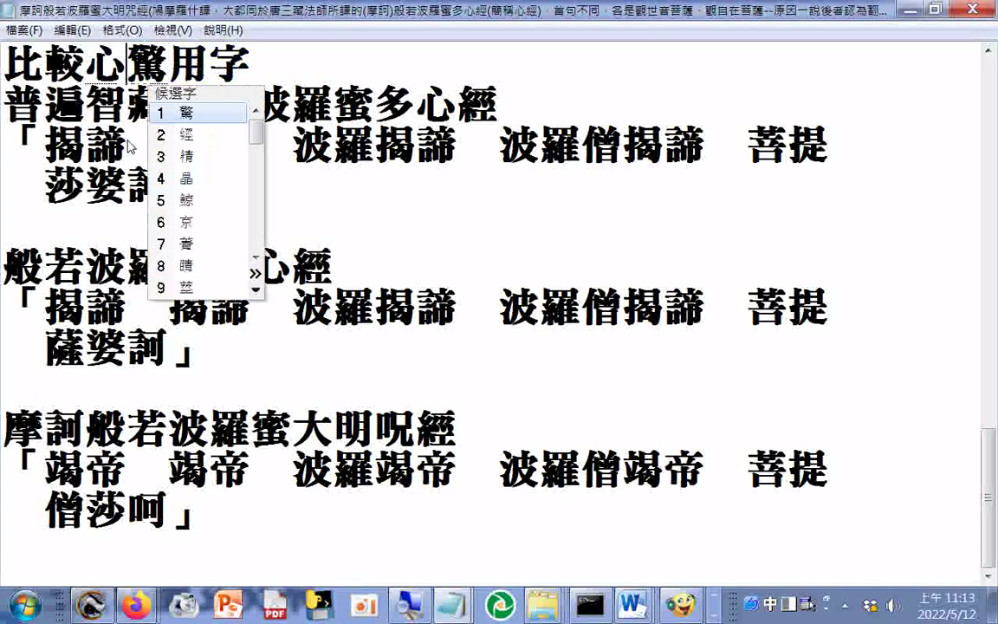
key("2")
key("Return")
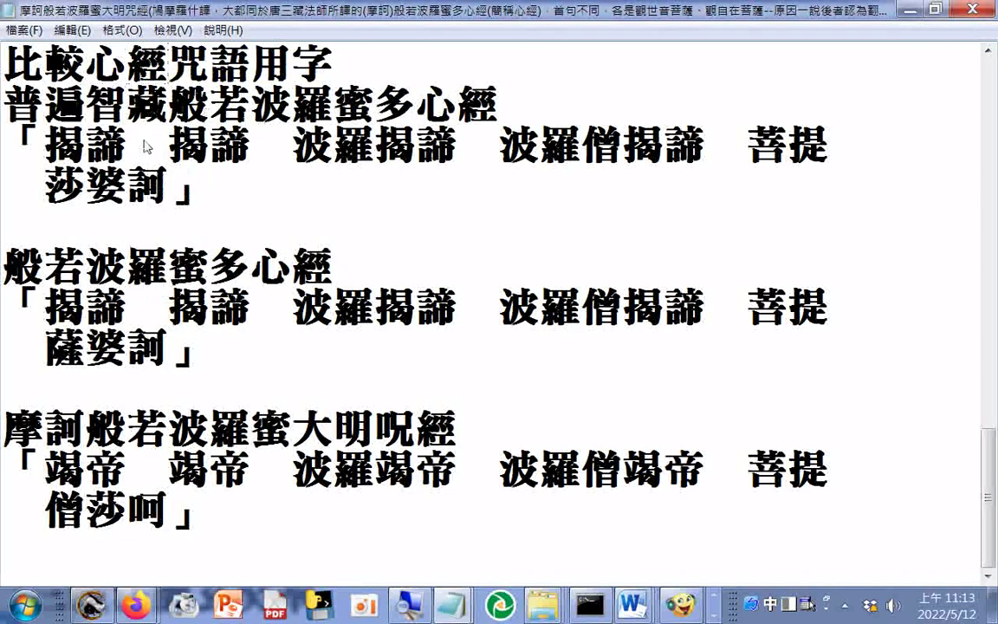
- Save the document as a new Unicode text file, prefixing the existing file name with the copied heading 比較心經咒語用字 followed by _+
left_click_drag(336, 63, 4, 54)
right_click(60, 55)
left_click(126, 116)
left_click(24, 31)
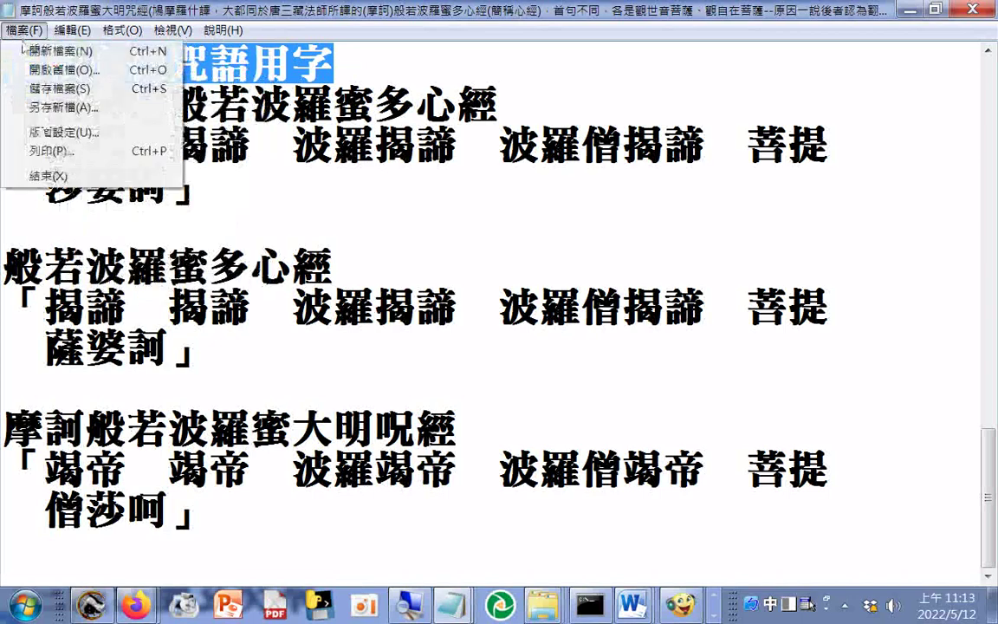
left_click(199, 53)
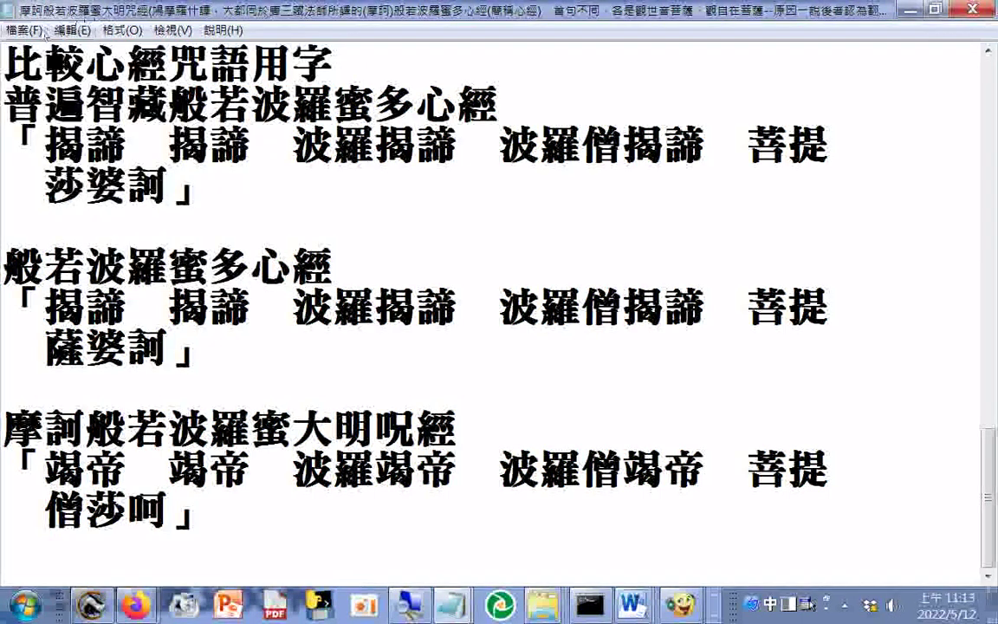
left_click(24, 30)
left_click(62, 107)
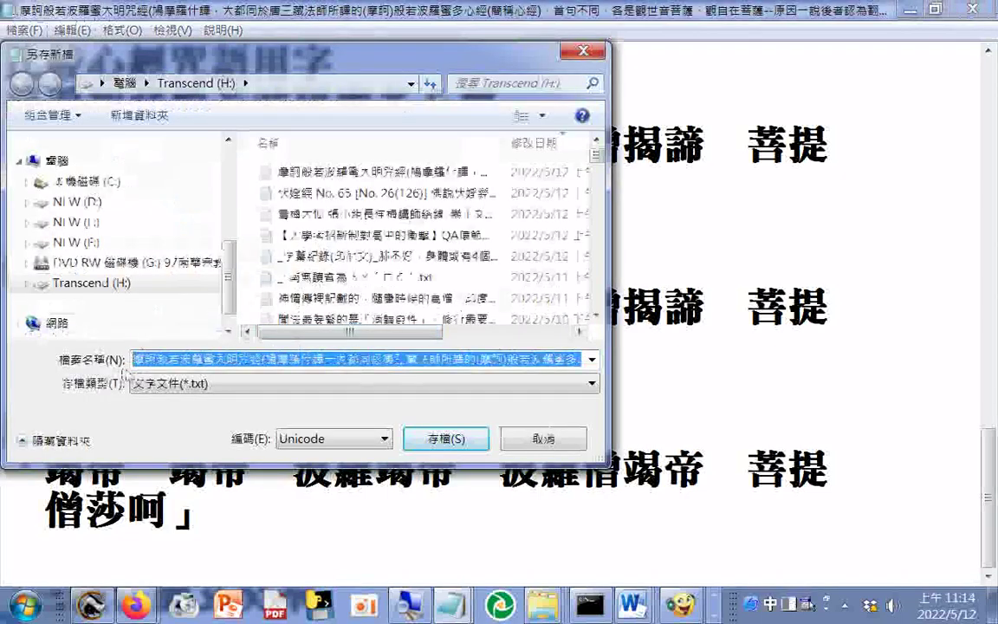
left_click(134, 368)
right_click(135, 368)
left_click(175, 200)
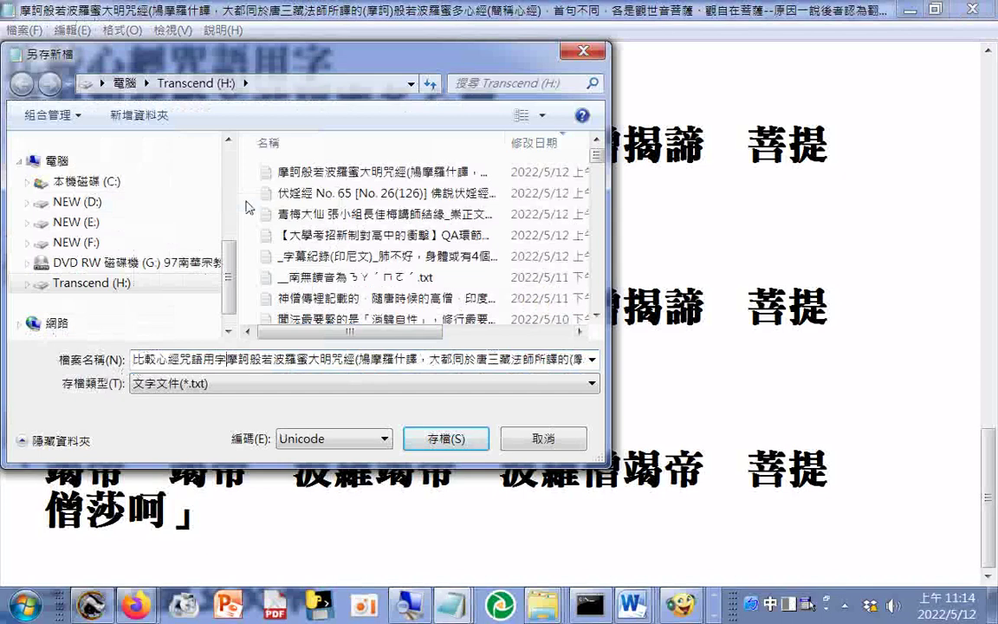
type("_+")
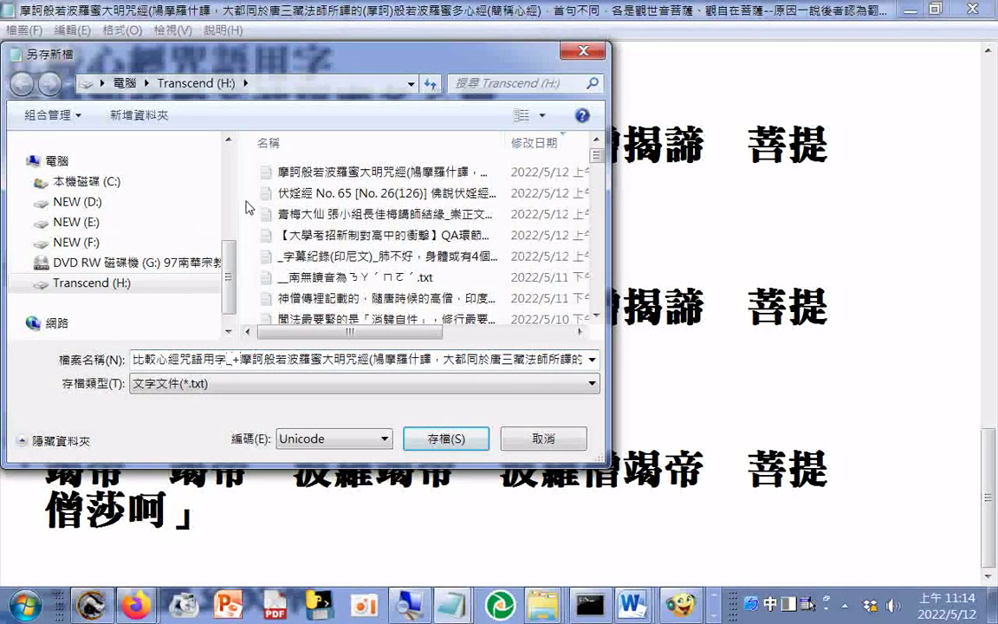
key("Return")
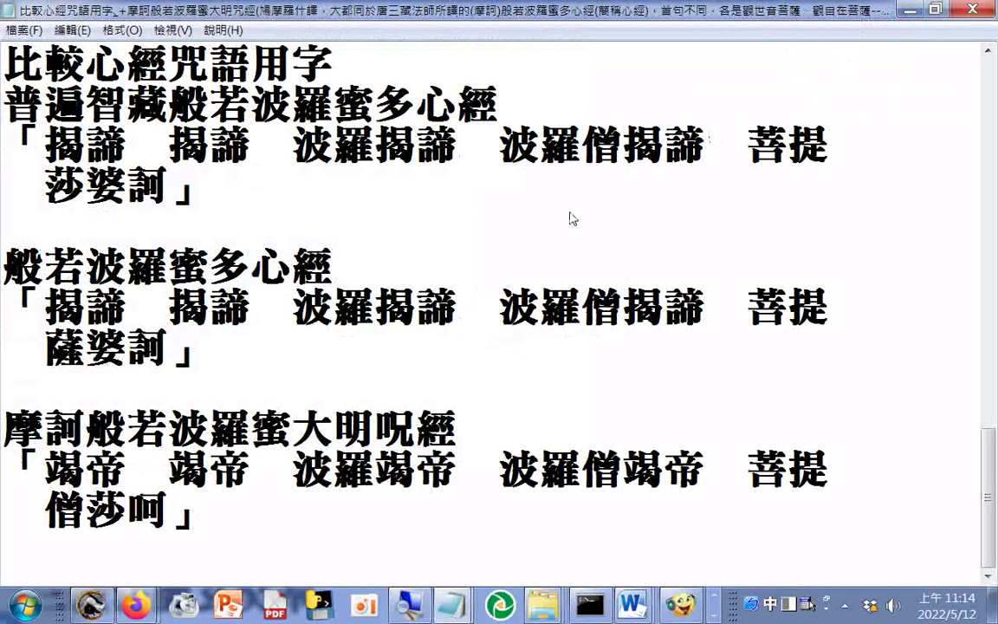
- Switch to the 大正新脩大藏經 reader and copy the translator line 摩竭提國三藏沙門法月重譯 of 普遍智藏般若波羅蜜多心經
left_click(712, 615)
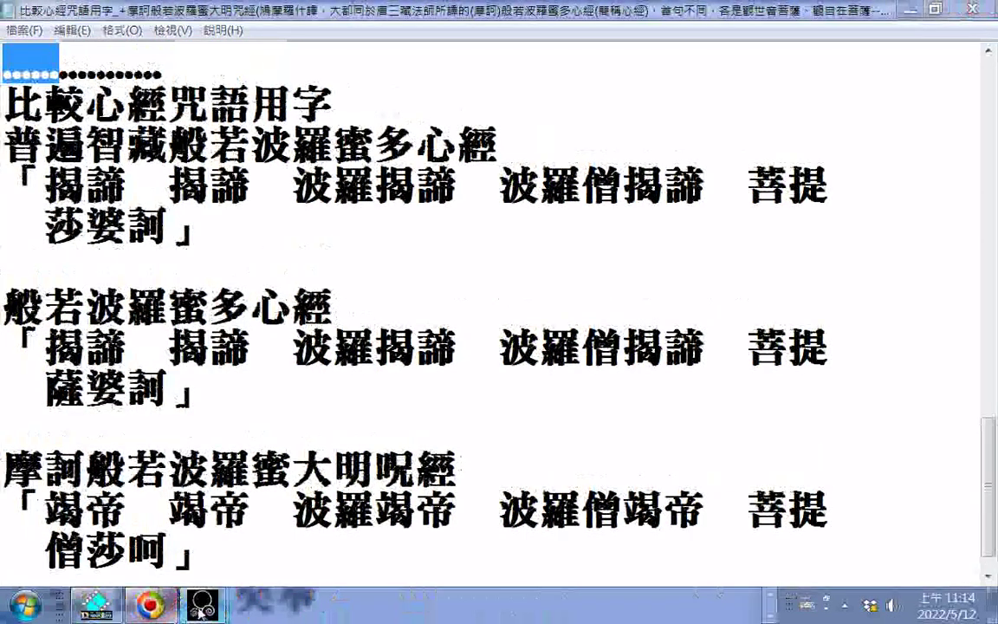
mouse_move(202, 604)
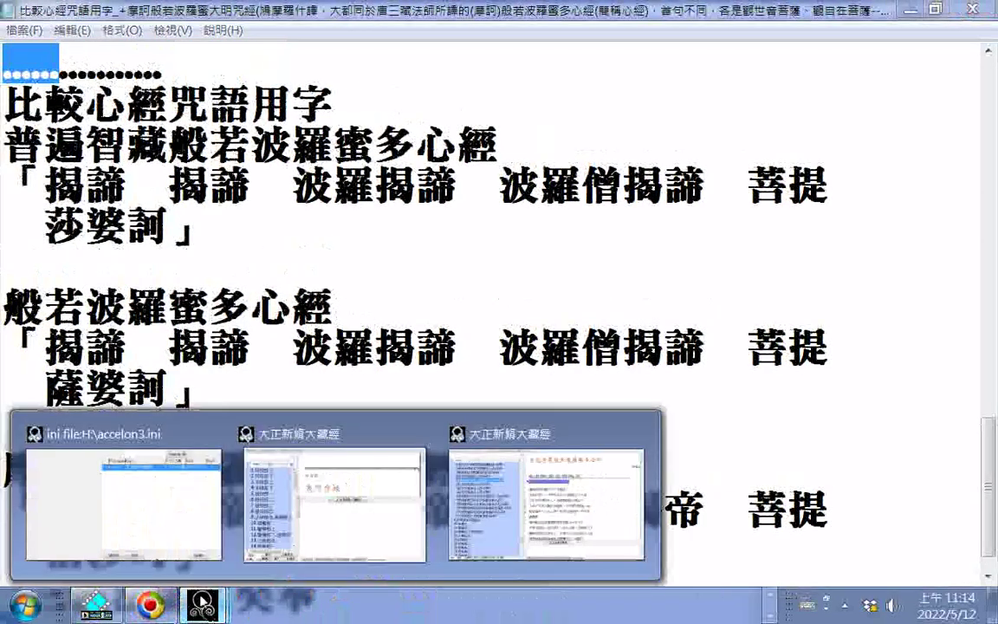
left_click(512, 433)
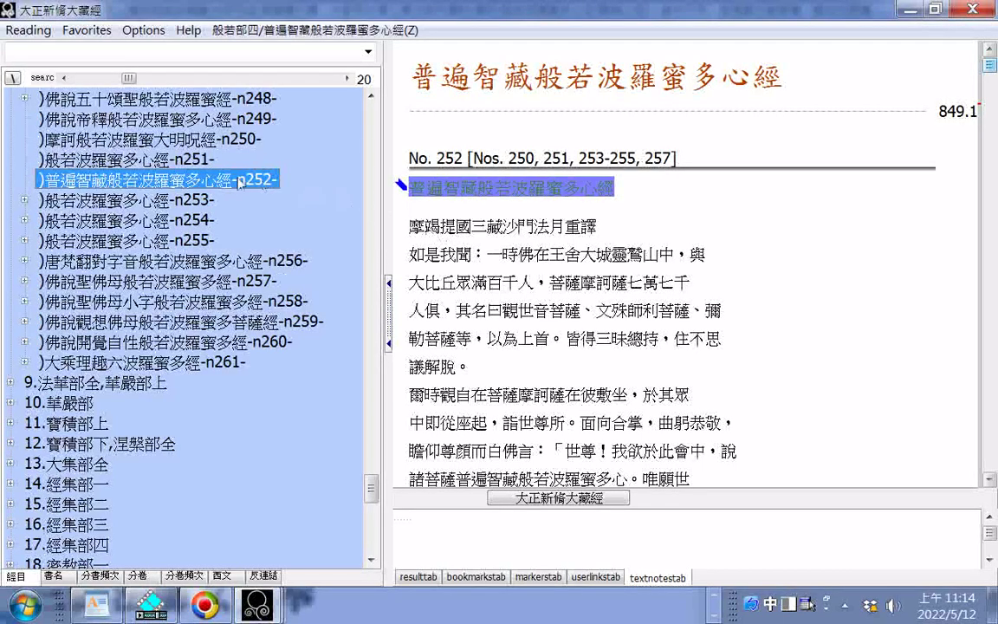
left_click_drag(413, 227, 594, 227)
right_click(592, 228)
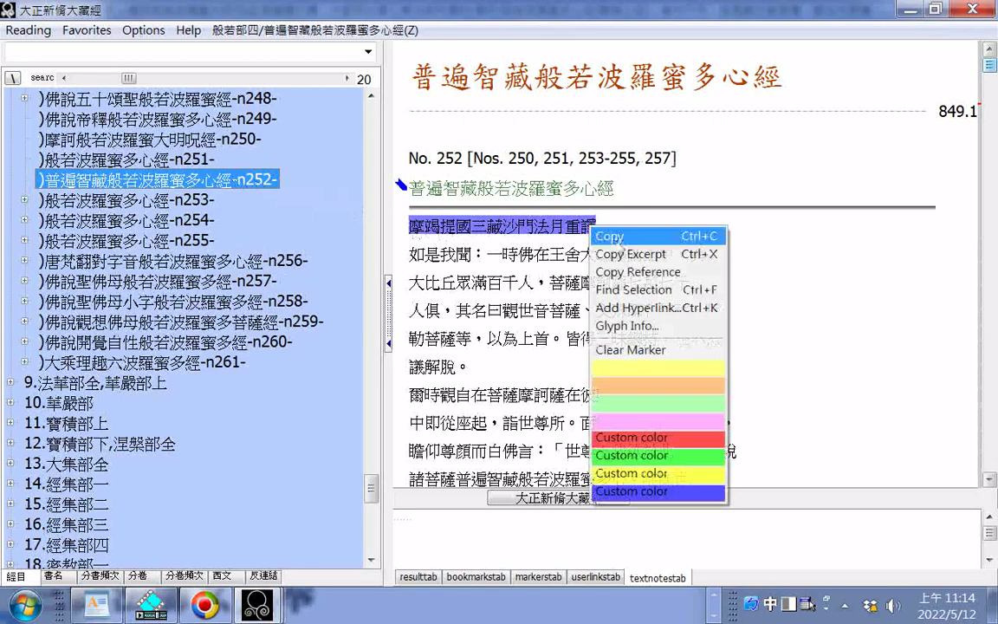
left_click(609, 236)
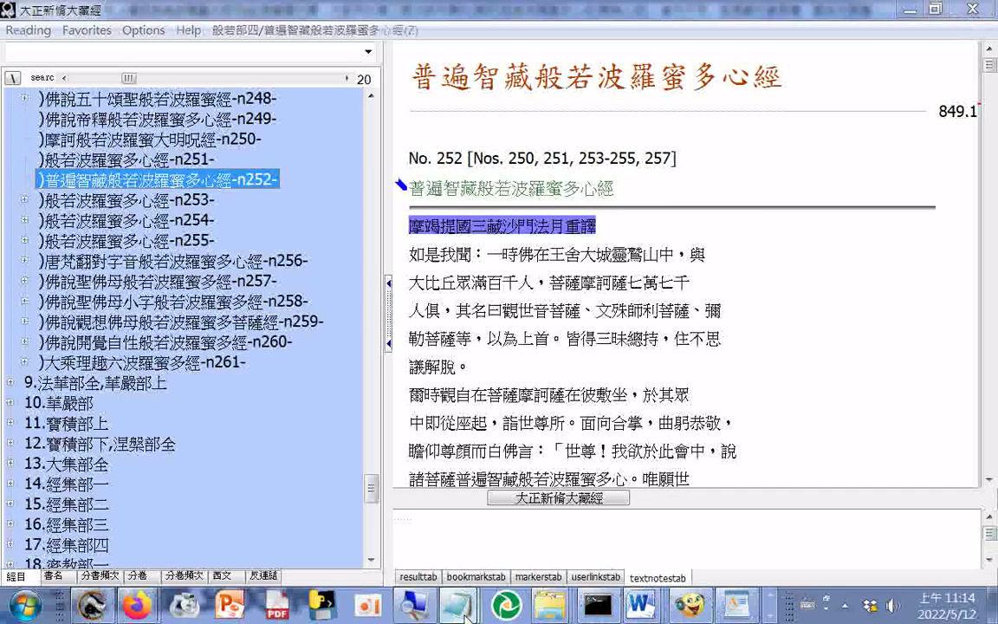
- Return to the 比較心經咒語用字 Notepad file and paste the copied translator line after the title 普遍智藏般若波羅蜜多心經
mouse_move(467, 617)
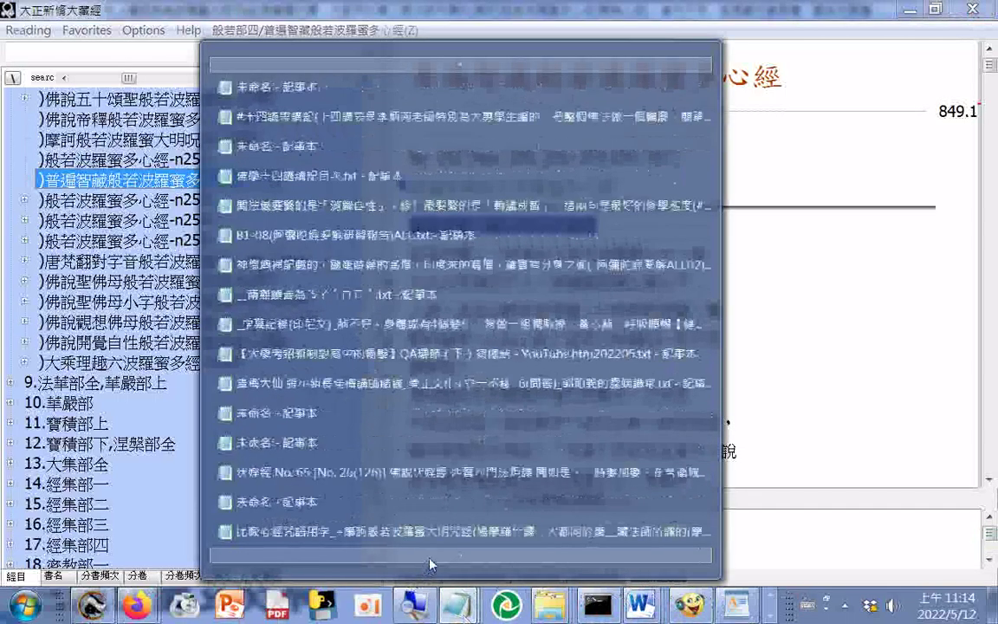
left_click(432, 543)
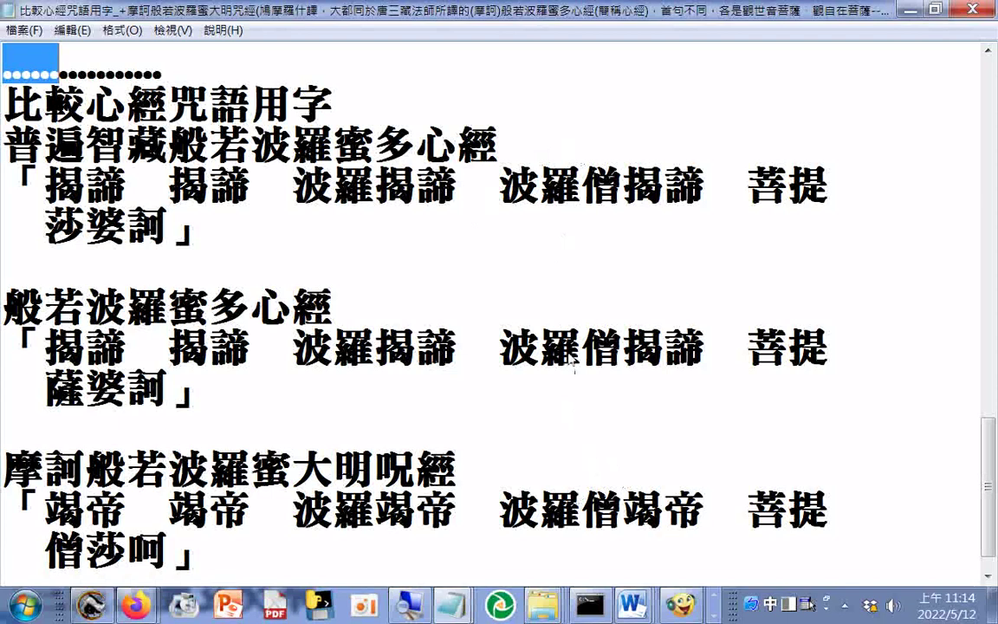
left_click(486, 141)
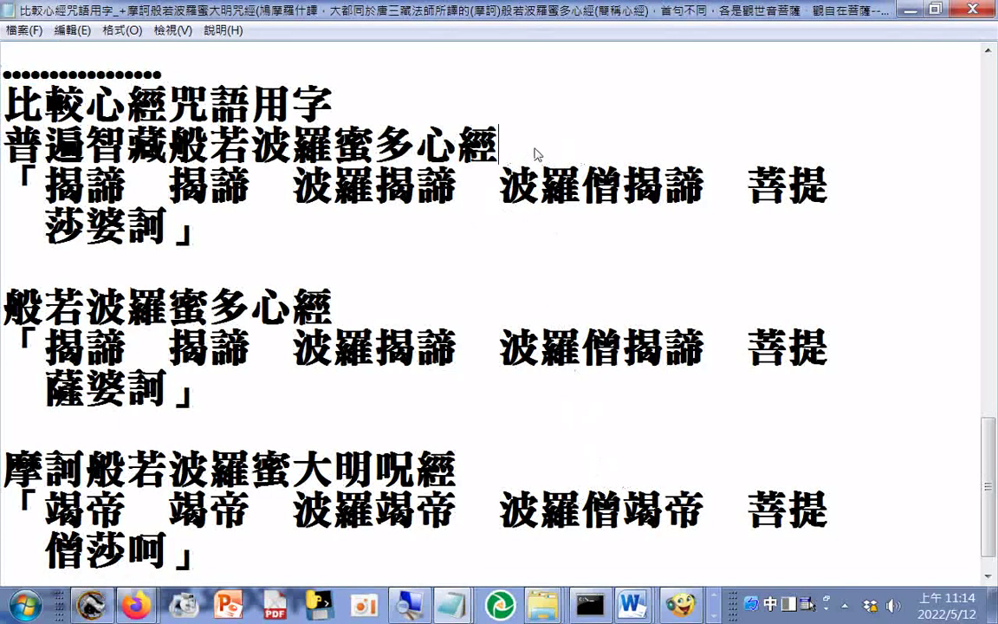
right_click(481, 132)
left_click(542, 219)
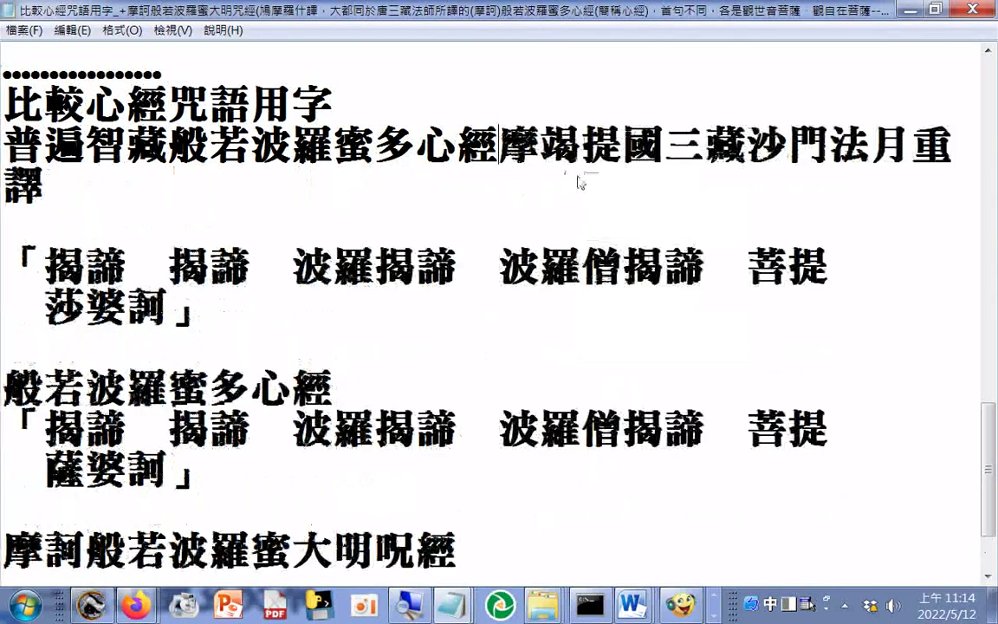
- Enclose 摩竭提國三藏沙門法月重譯 in parentheses and remove the empty line between it and the mantra
type(")(")
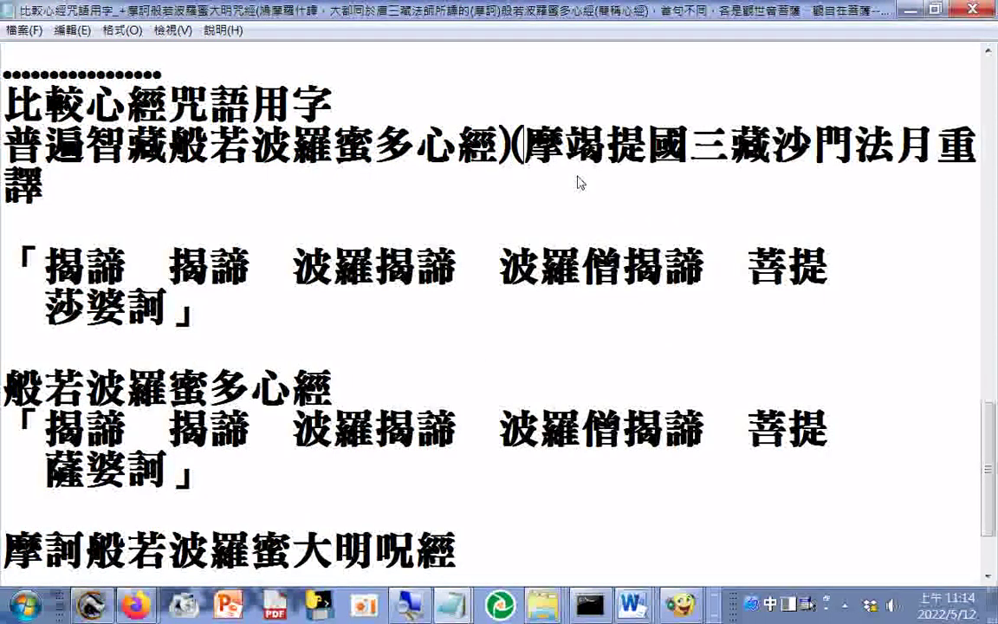
key("BackSpace")
key("Down")
key("Down")
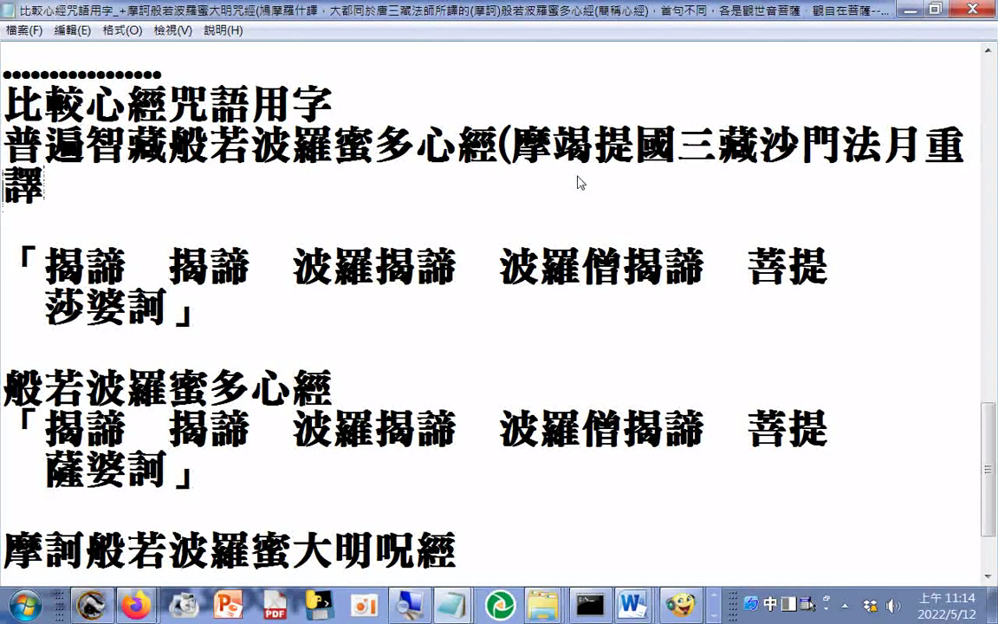
type(")")
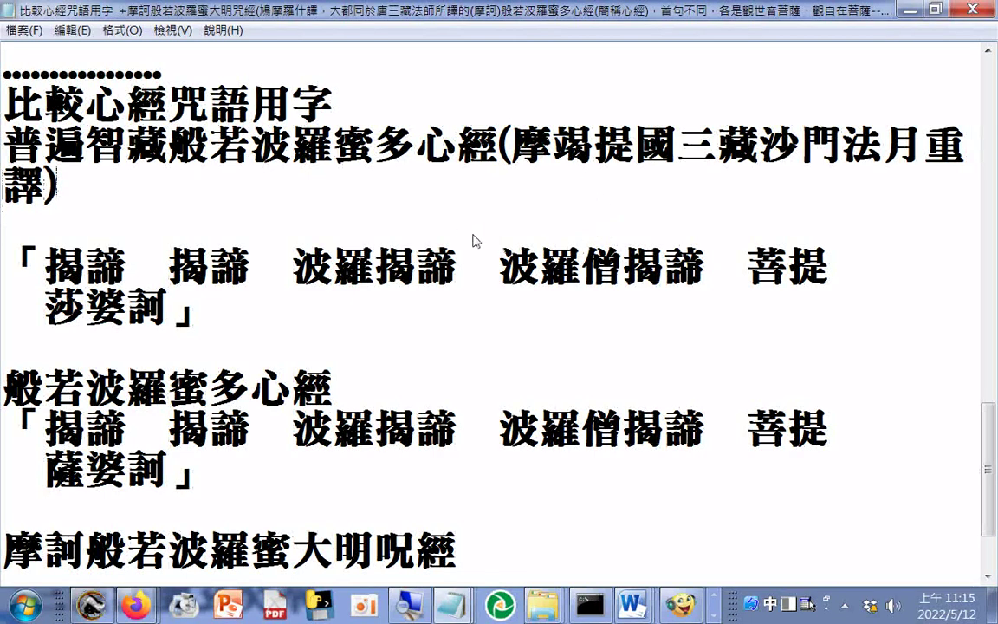
key("Delete")
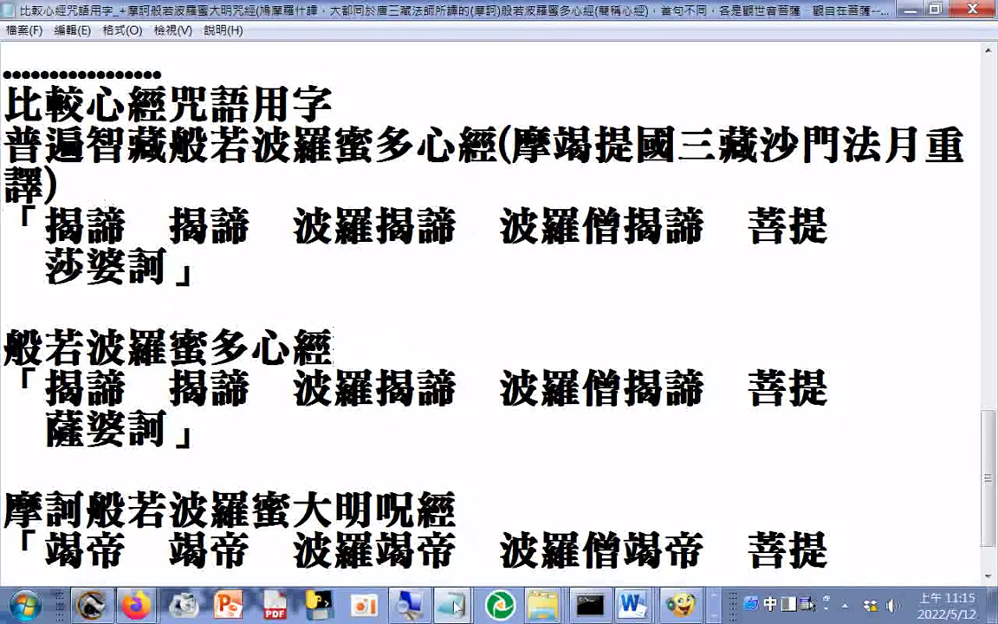
- Close the empty untitled Notepad window and discard the untitled note containing 19-14-121 without saving
left_click(735, 604)
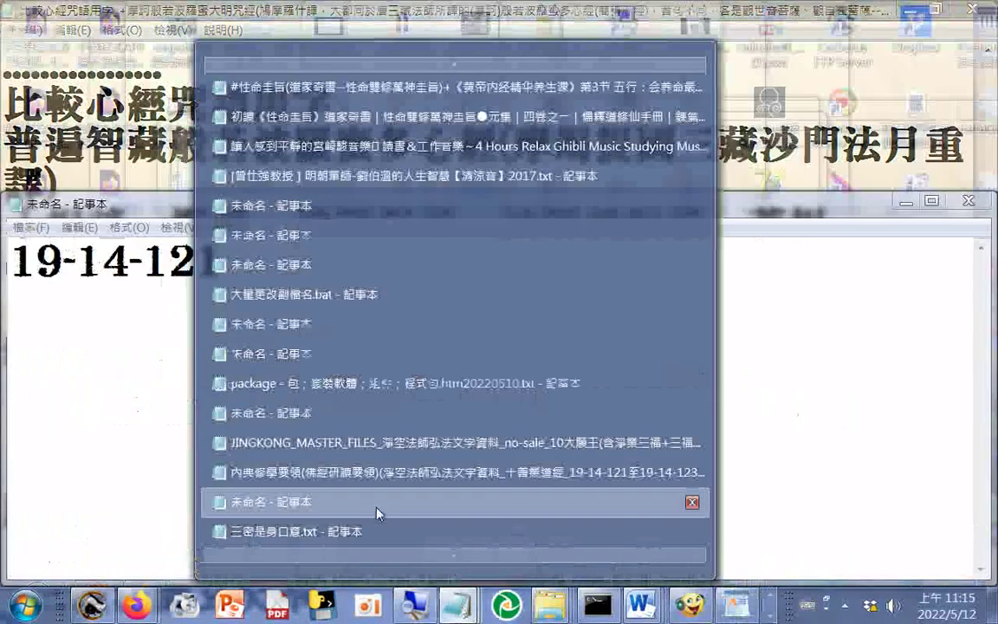
left_click(347, 501)
left_click(457, 604)
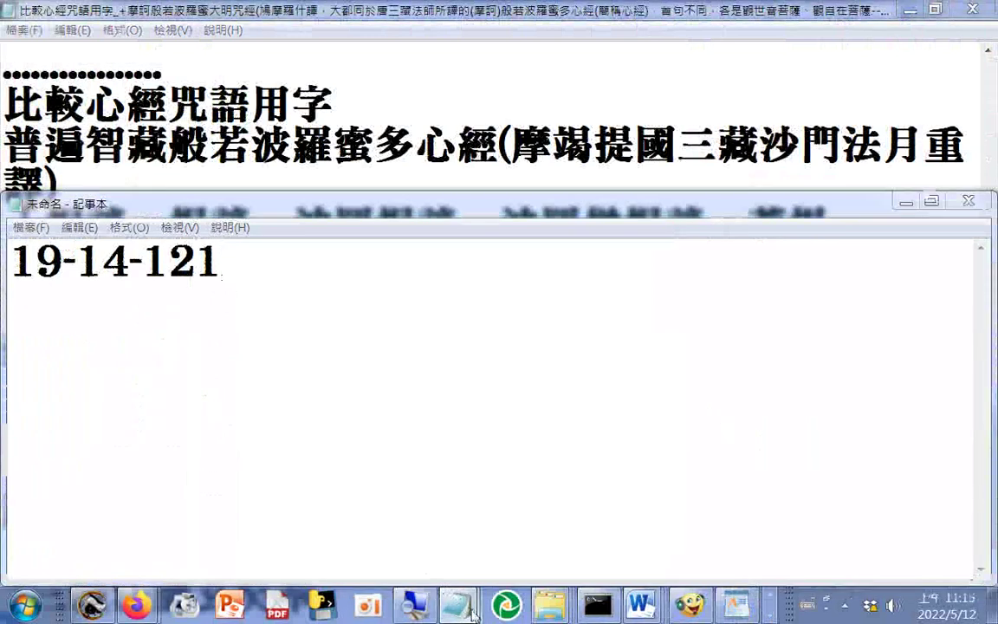
mouse_move(436, 563)
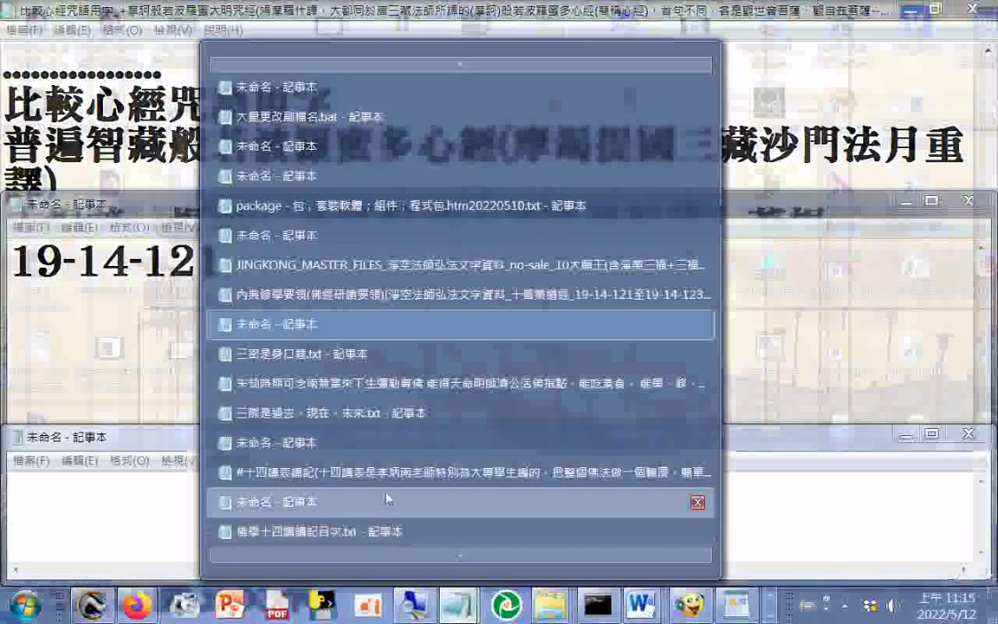
left_click(378, 565)
left_click_drag(253, 424, 254, 229)
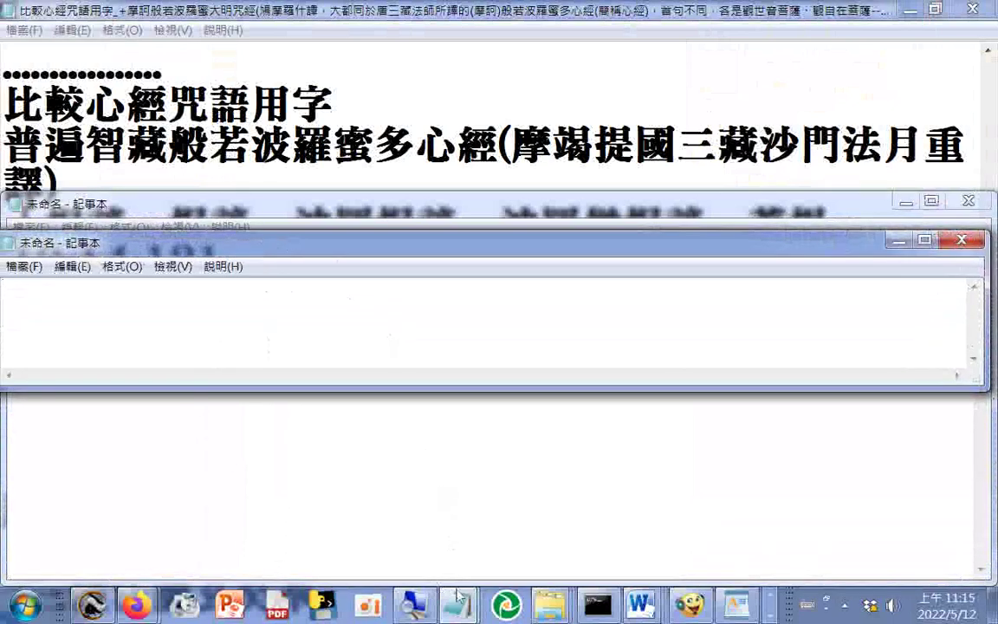
left_click(962, 242)
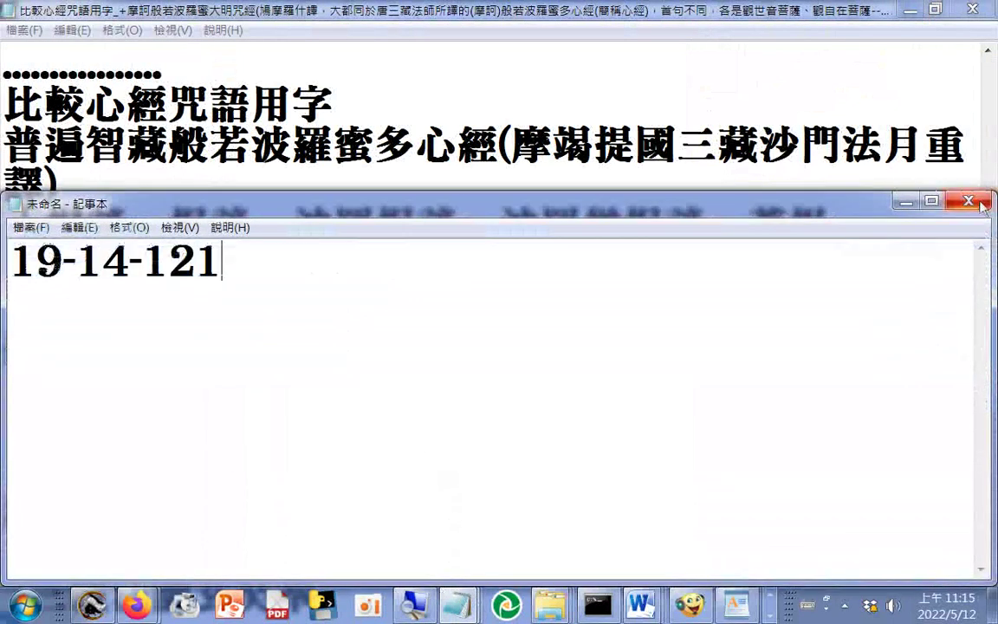
left_click(969, 201)
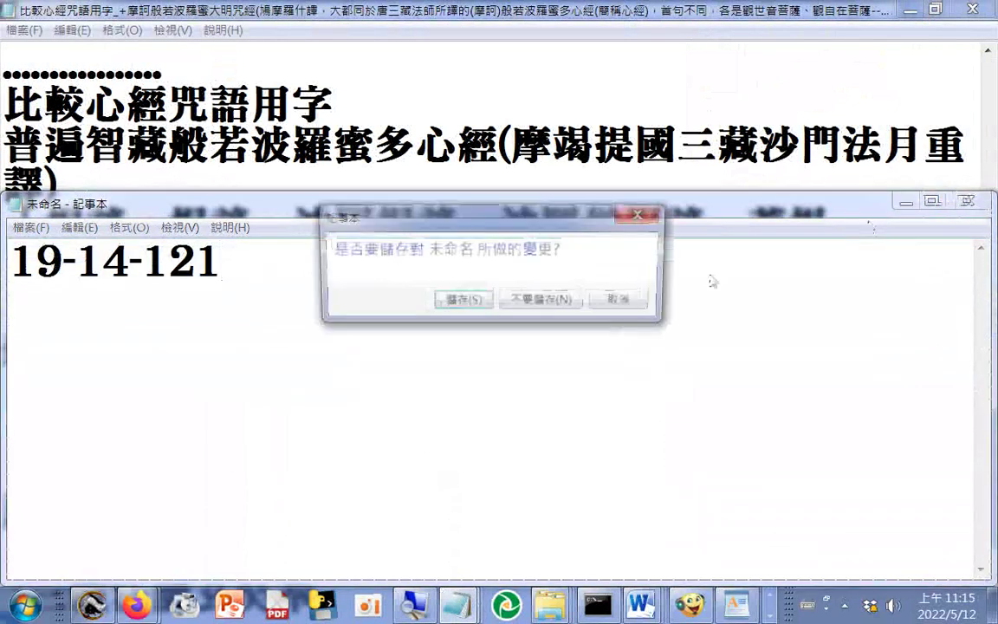
left_click(565, 304)
- Copy 三藏法師玄奘奉 from the untitled note and paste it after the title 般若波羅蜜多心經 in the comparison
left_click(737, 604)
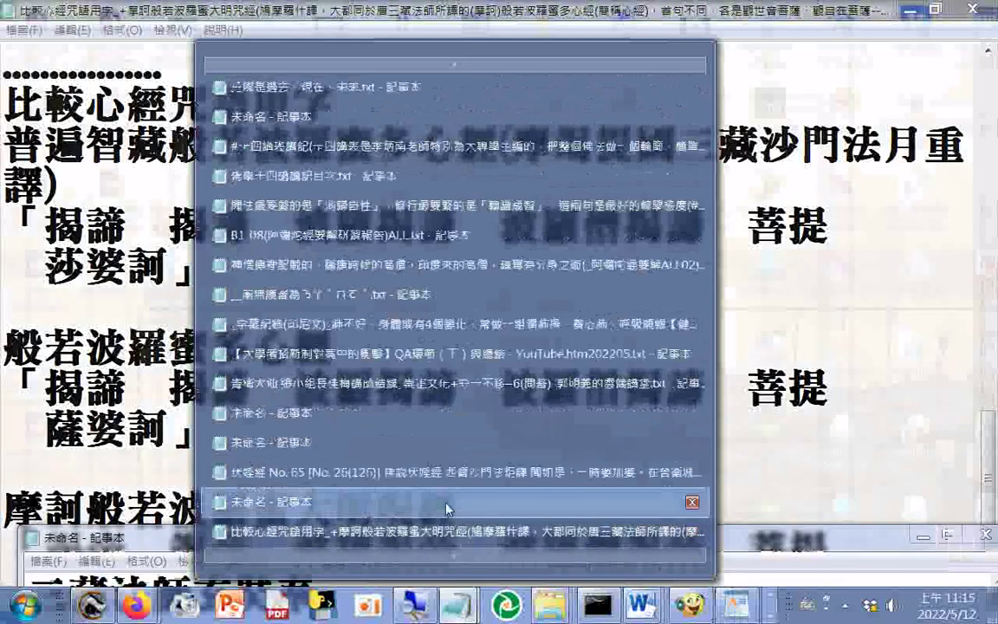
left_click(364, 501)
key("ctrl+a")
right_click(158, 524)
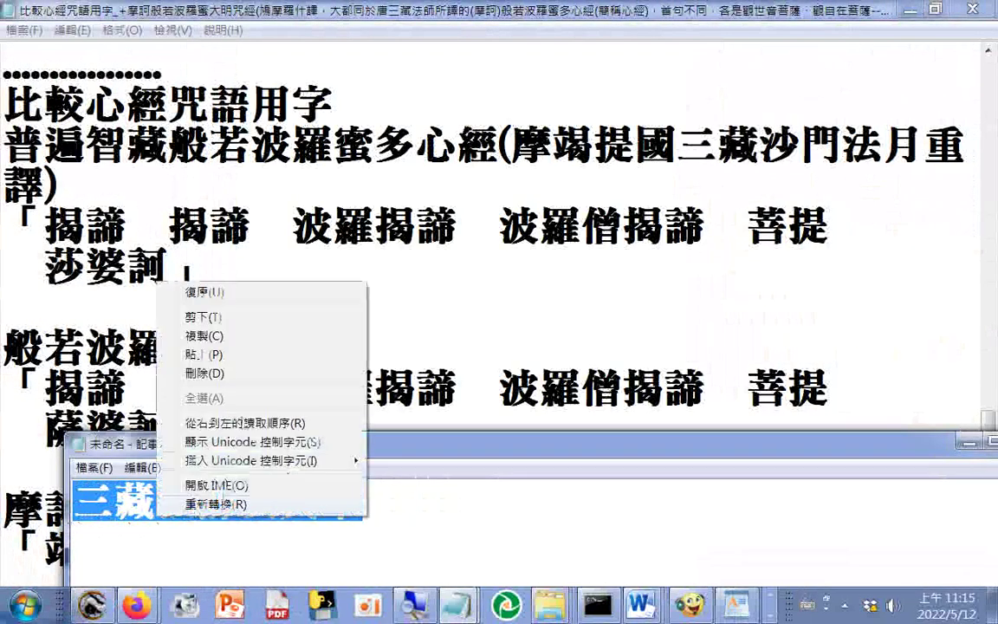
left_click(205, 336)
left_click(378, 340)
right_click(379, 338)
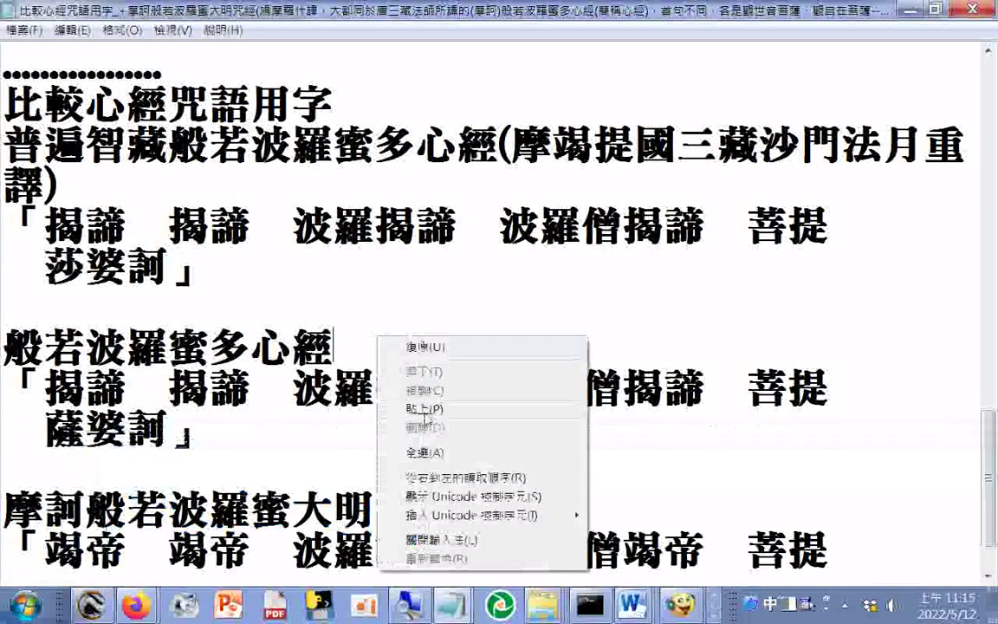
left_click(425, 407)
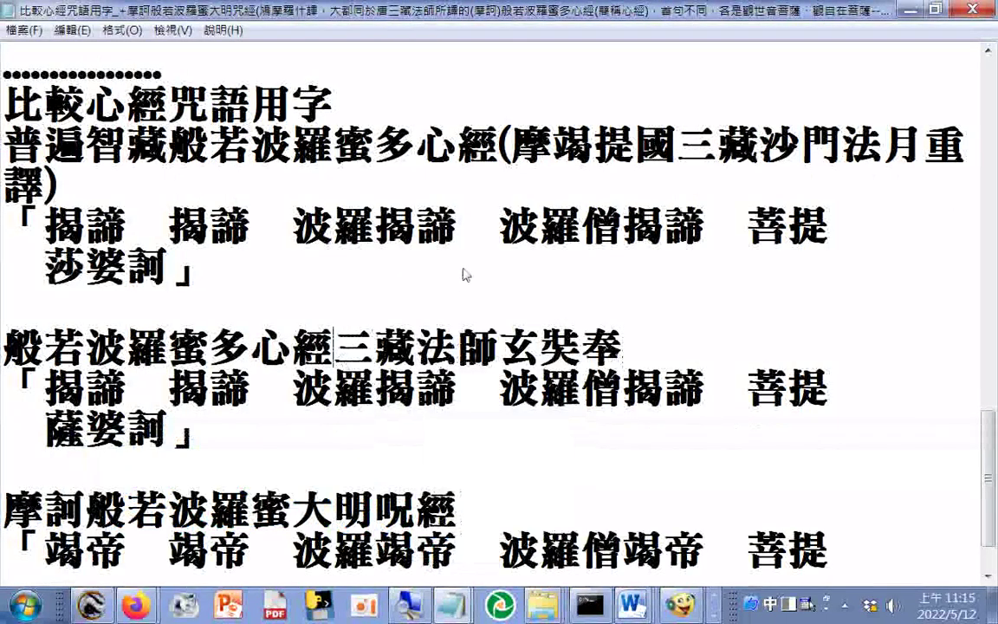
- Insert an opening parenthesis and 唐 before 三藏法師玄奘奉 so the attribution starts with (唐三藏法師
type("(")
key("Delete")
type("陶")
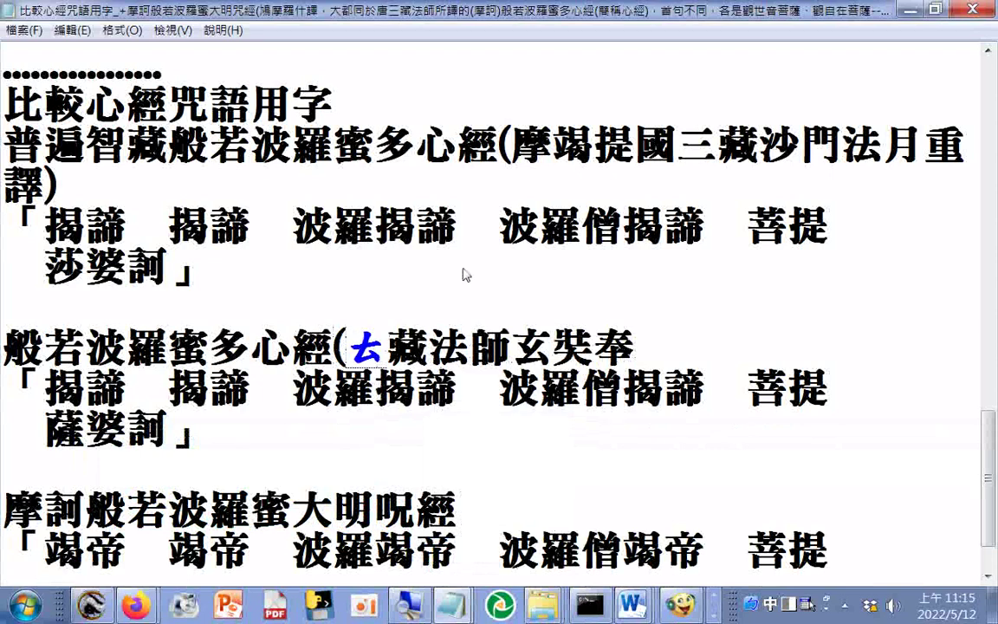
key("Escape")
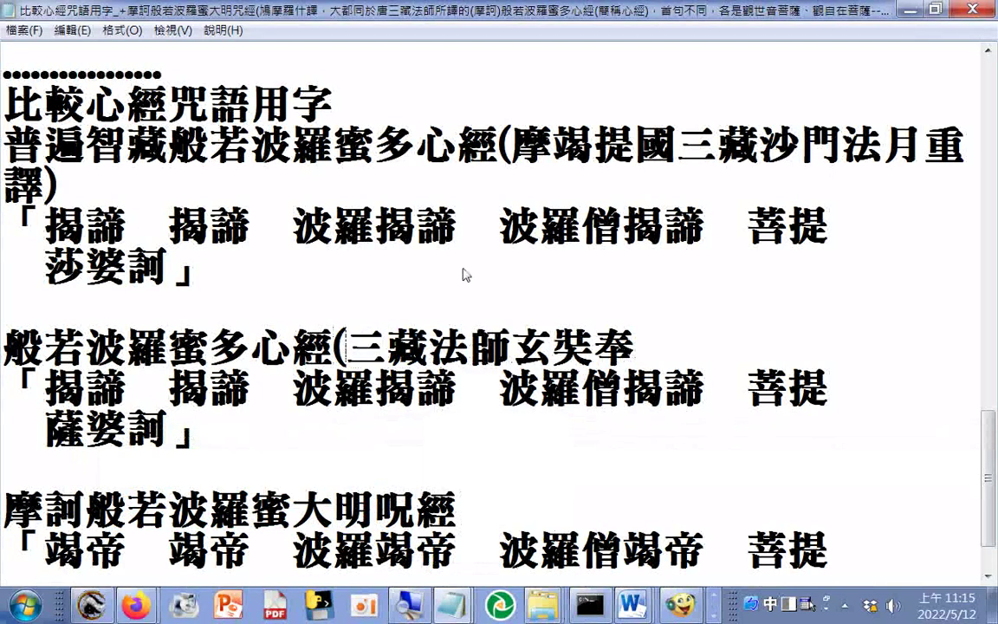
type("ㄊ")
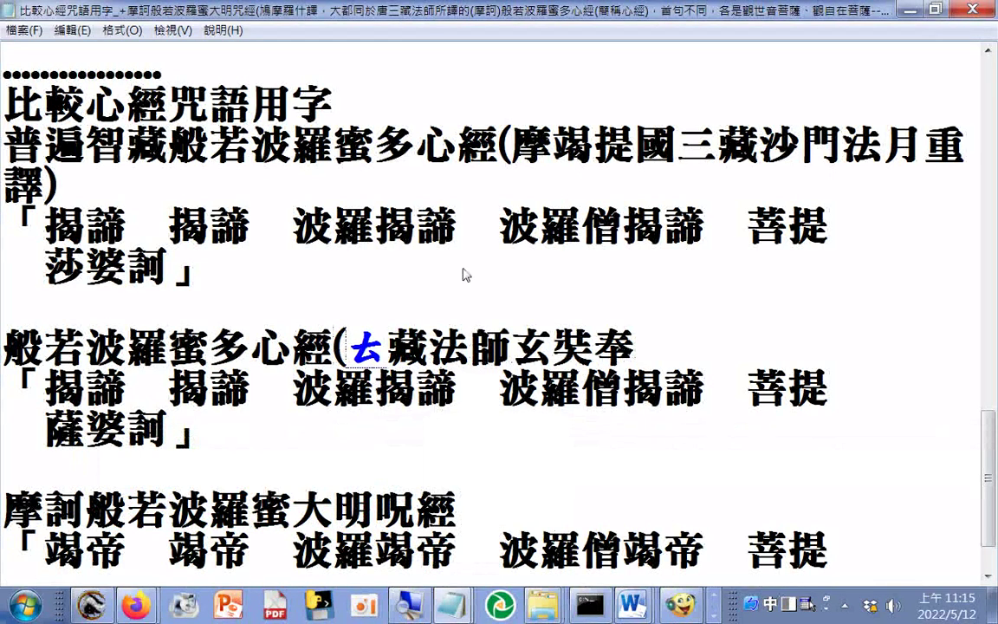
type("堂")
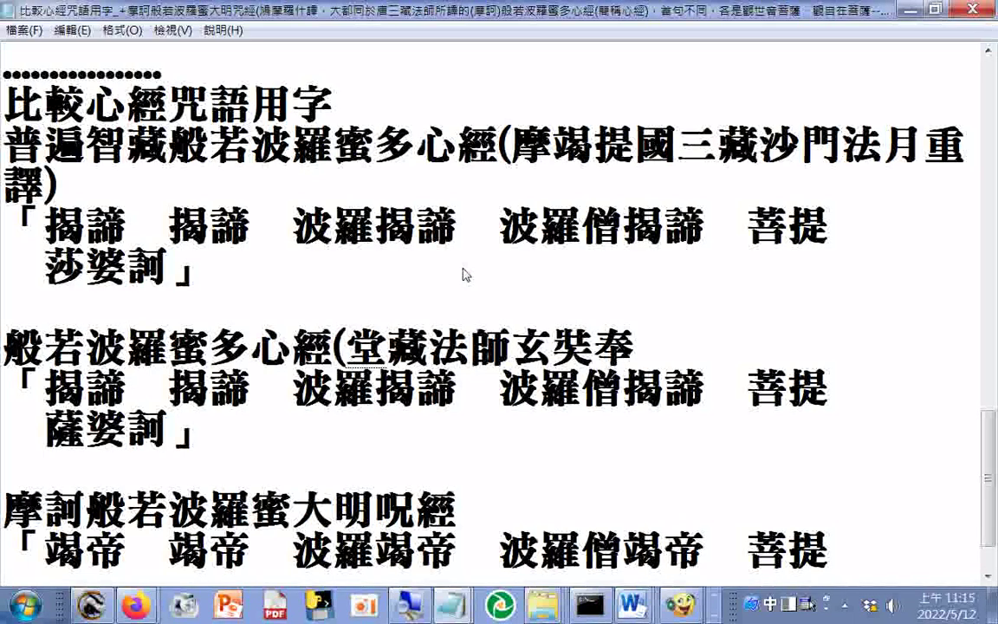
key("Down")
type("3三")
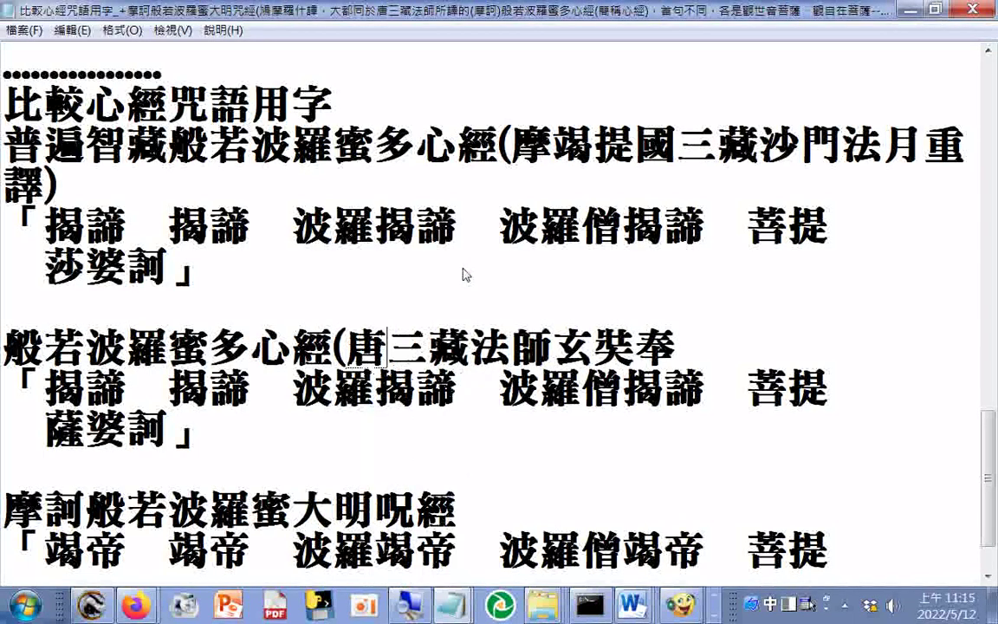
- Complete the attribution after 玄奘奉 with 詔譯 and a closing parenthesis
left_click(699, 348)
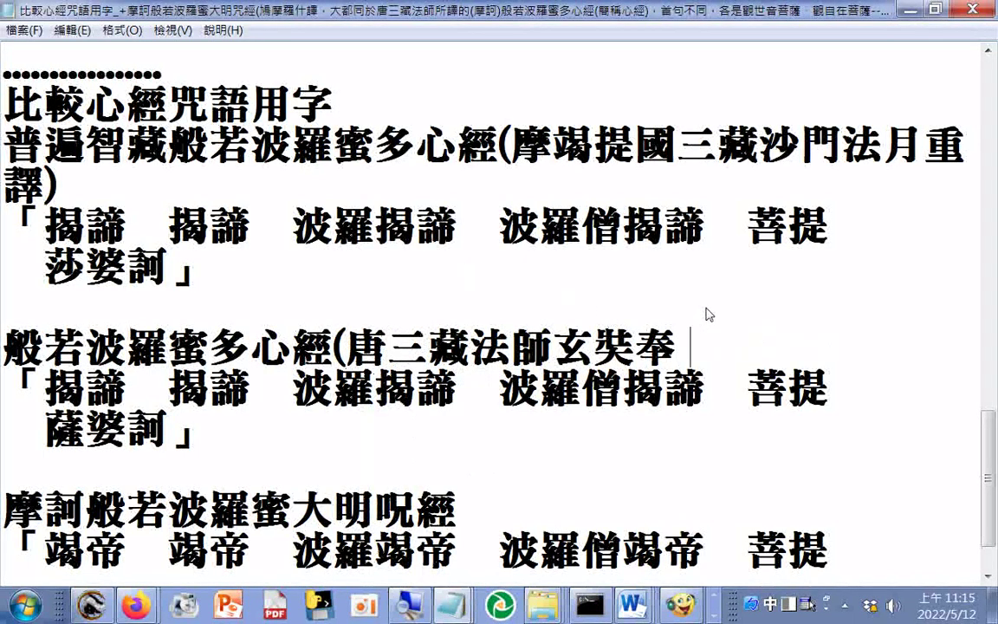
type("ㄓㄜ")
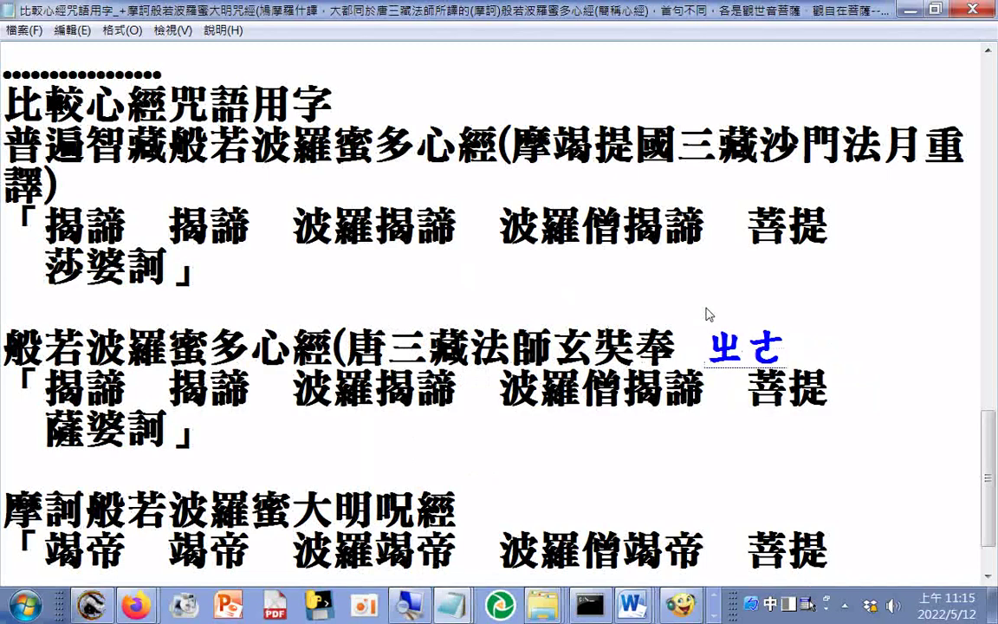
type("4")
key("BackSpace")
type("ㄓㄠ4")
type("ㄧ4")
type(")")
- Add an empty pair of parentheses after the title 摩訶般若波羅蜜大明呪經
left_click(505, 501)
type("(")
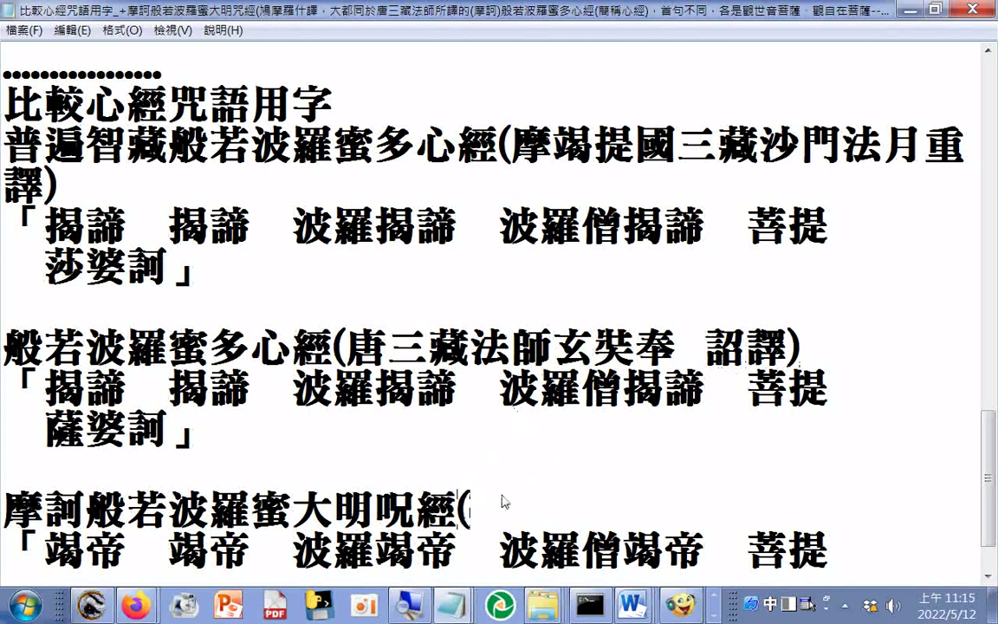
type("_)")
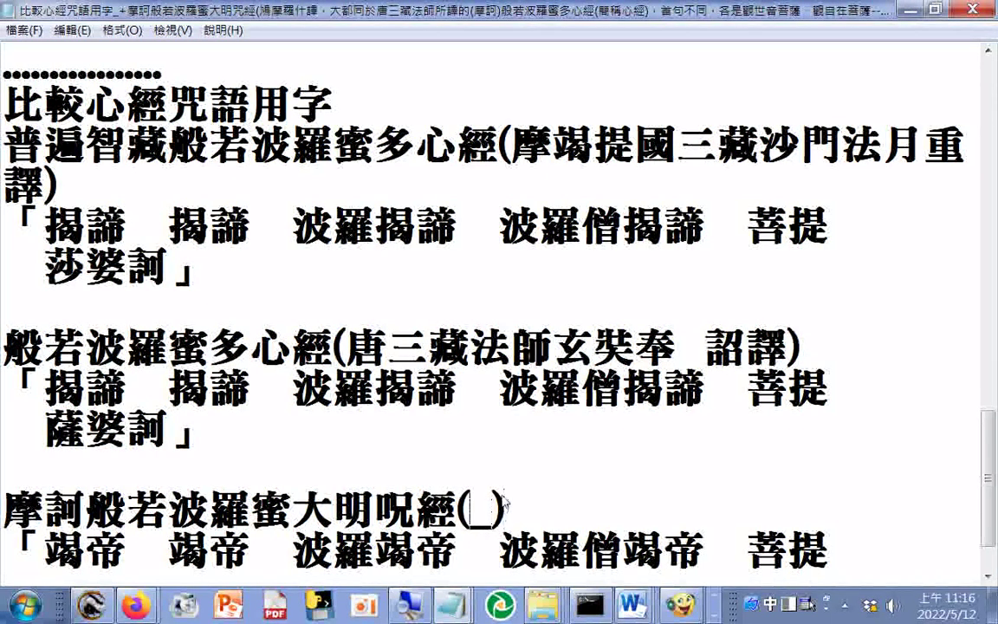
key("Left")
key("BackSpace")
- Copy 三藏法師 from the 般若波羅蜜多心經 attribution and paste it into the empty parentheses after 摩訶般若波羅蜜大明呪經
left_click(390, 351)
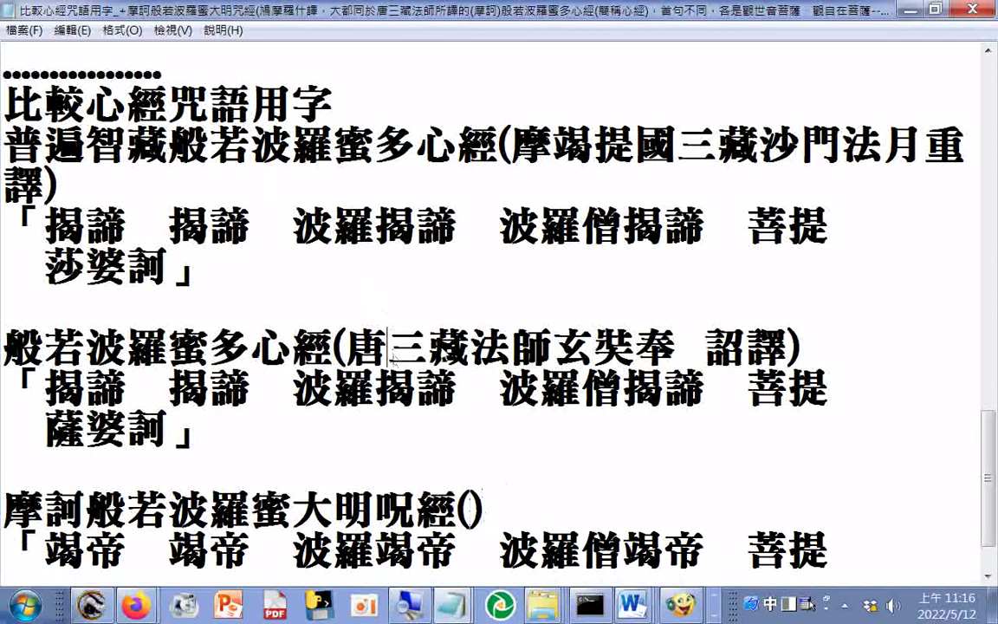
left_click_drag(390, 356, 552, 351)
right_click(469, 315)
left_click(571, 405)
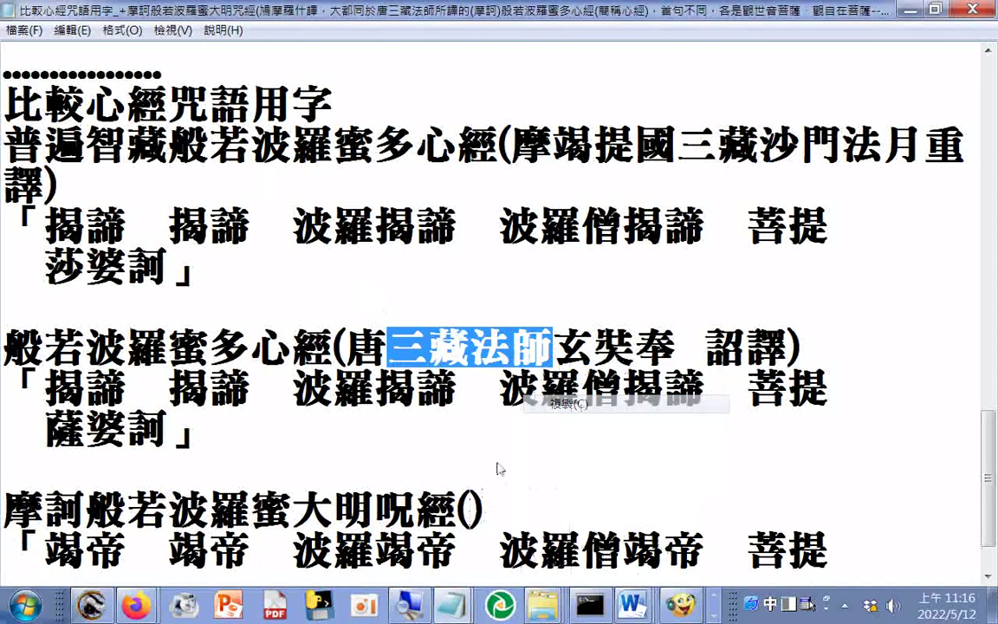
left_click(474, 512)
right_click(474, 508)
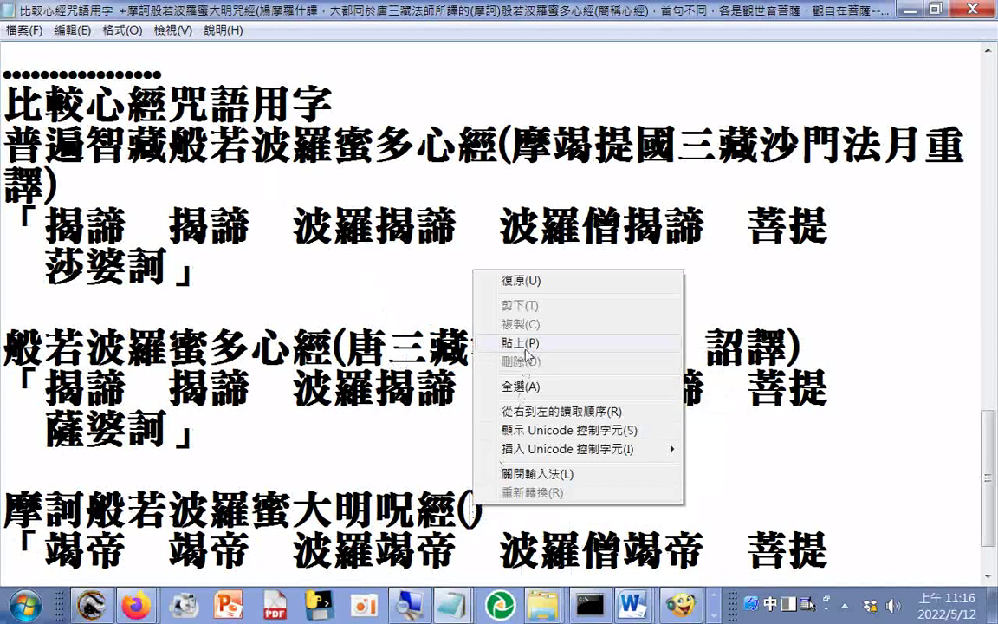
left_click(526, 355)
- Insert 姚秦 before 三藏法師 in the parentheses after 摩訶般若波羅蜜大明呪經
key("Left")
key("Left")
key("Left")
key("Left")
type("ul6fu")
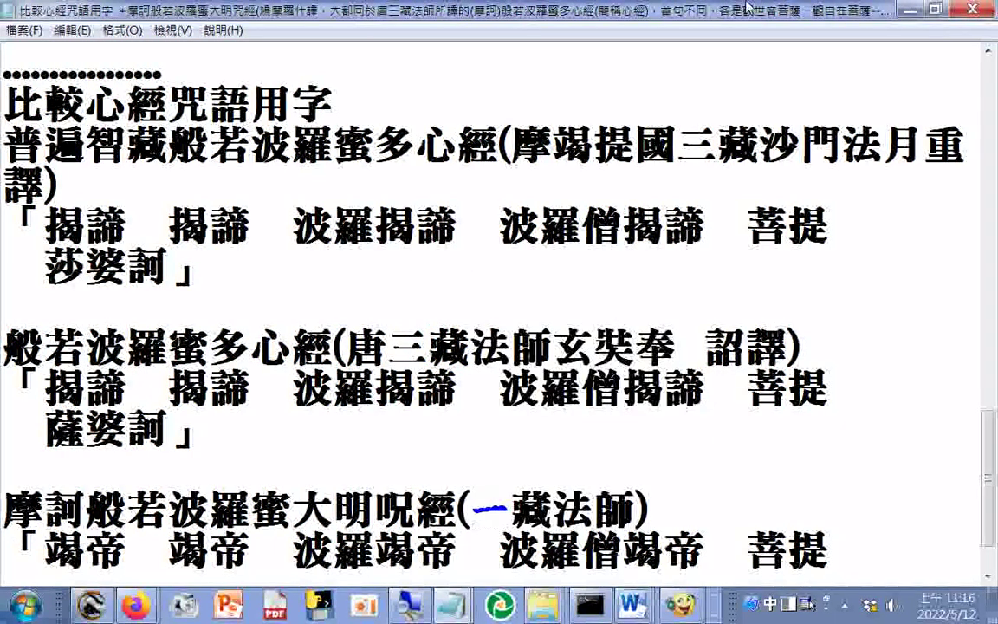
type("p6")
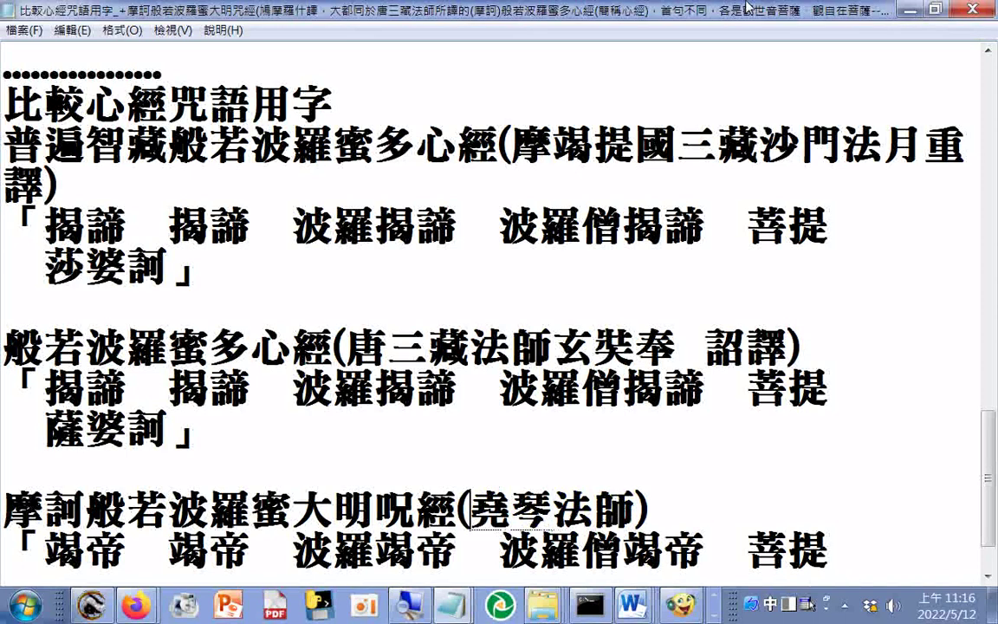
key("Down")
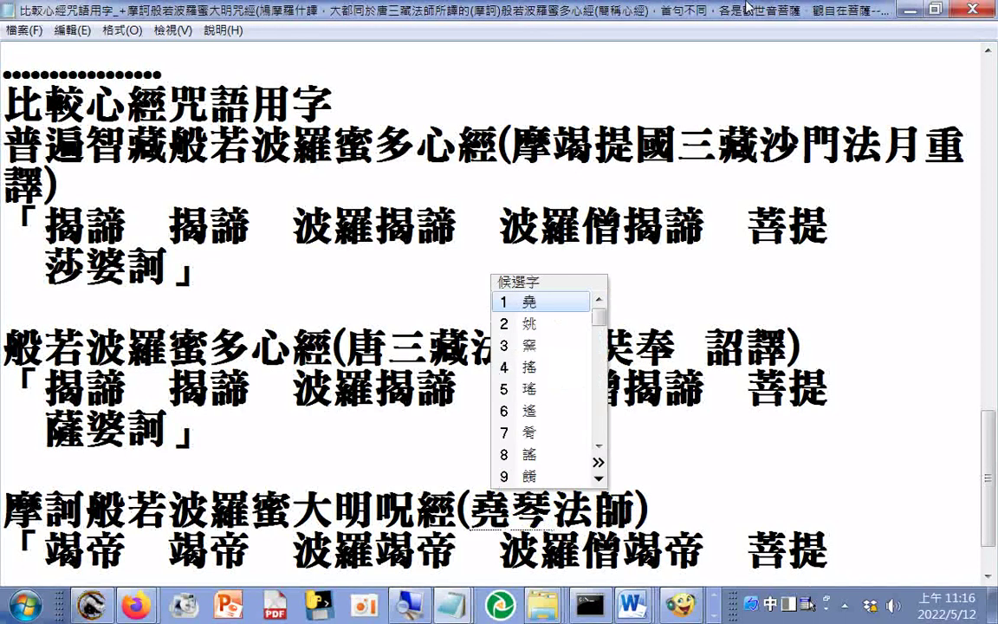
key("2")
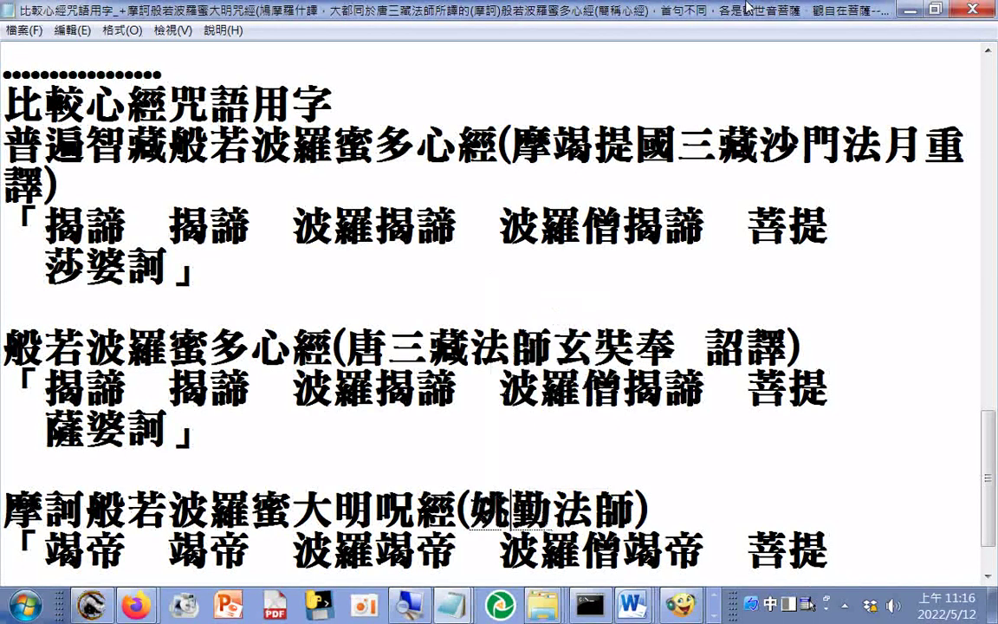
key("Down")
type("3")
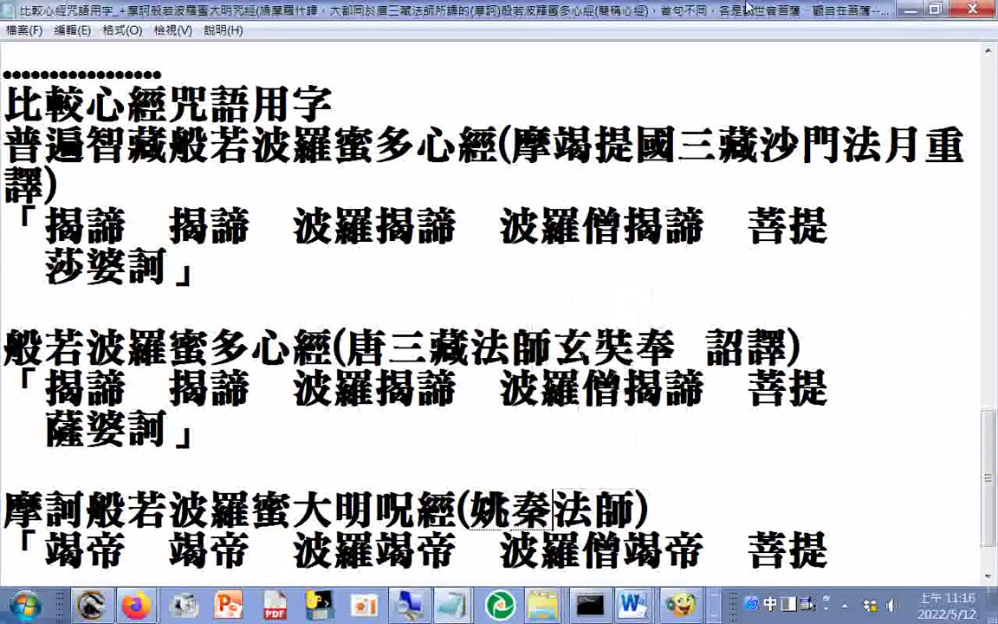
type("三藏")
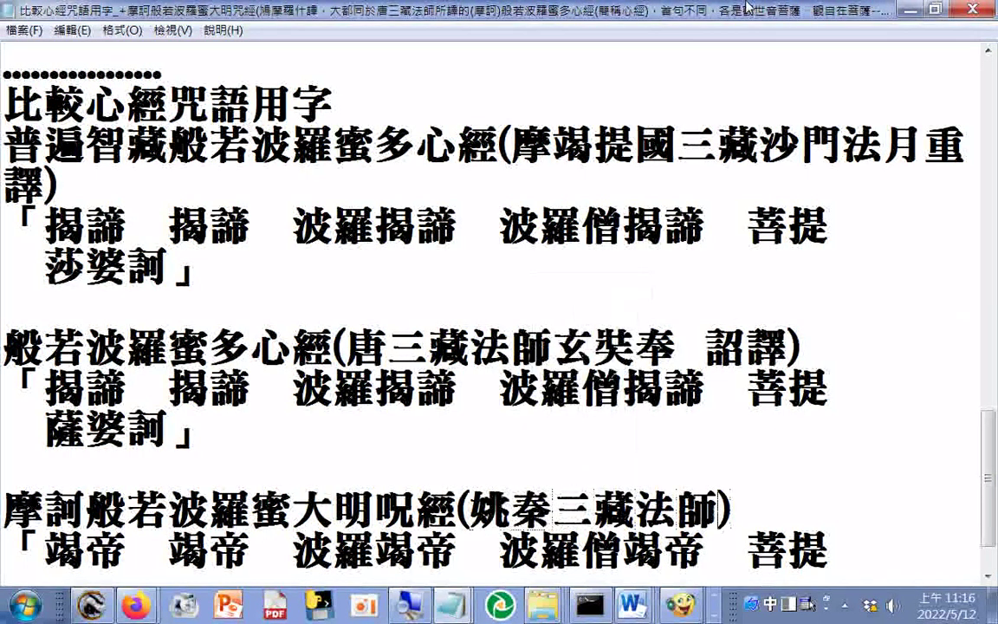
- Add the translator 鳩摩羅什 after 姚秦三藏法師 in the 摩訶般若波羅蜜大明呪經 attribution
type("ㄐㄧㄡ")
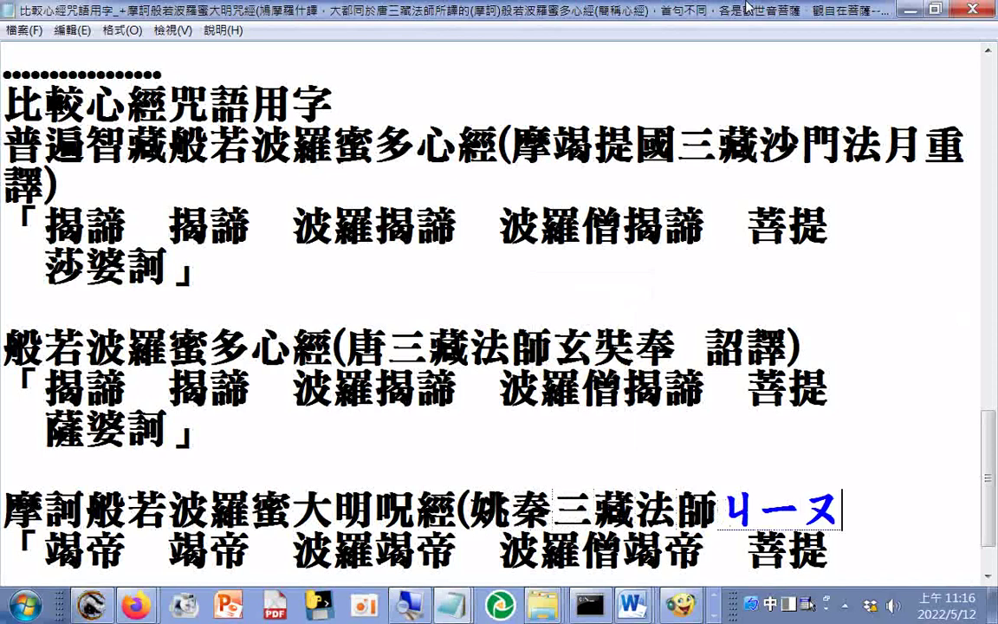
key("space")
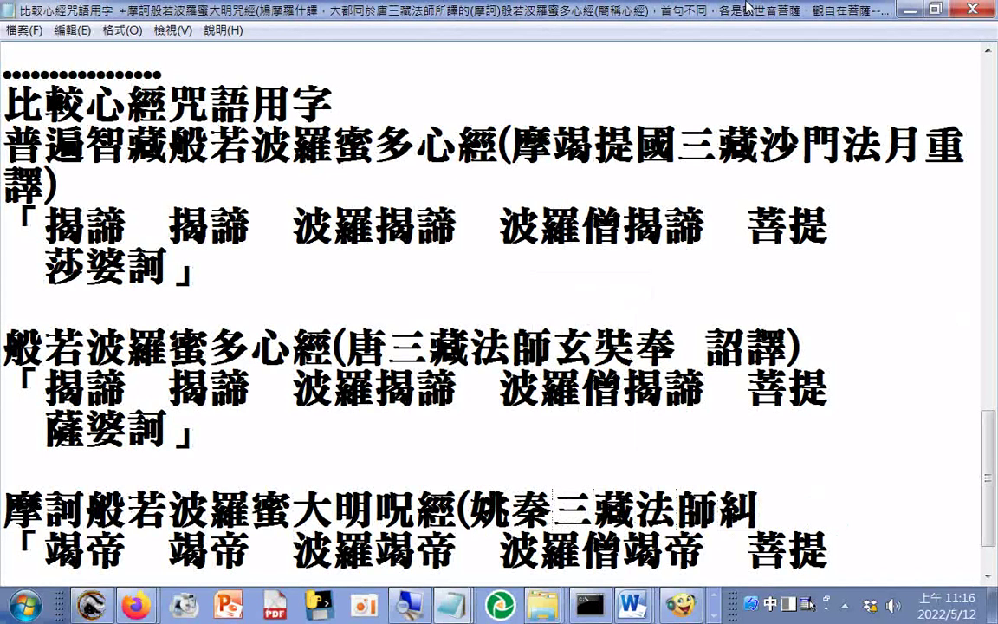
type("ㄇㄛˊ")
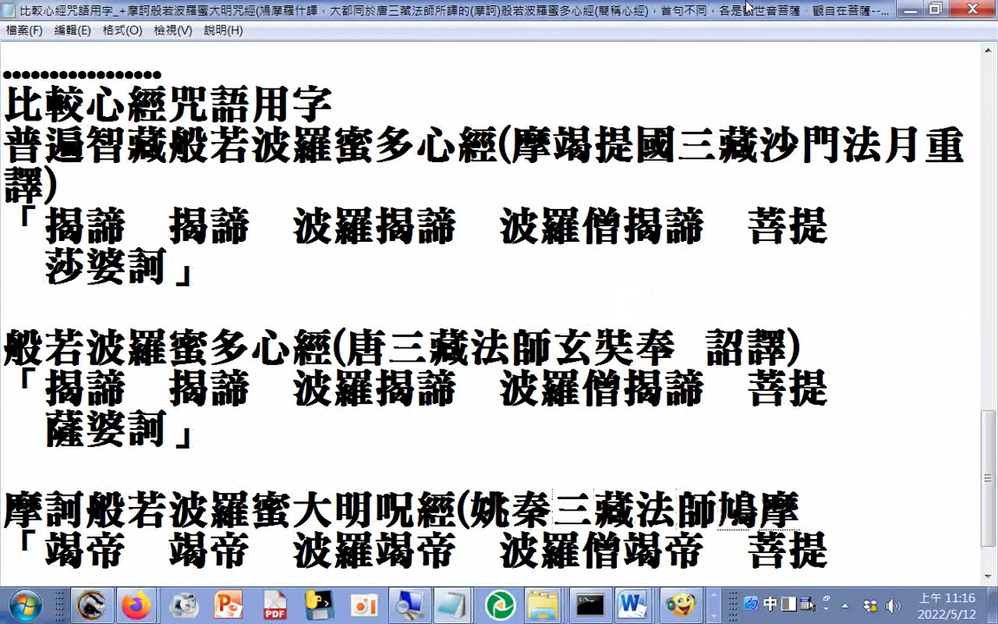
type("ㄌㄨㄛˊㄕˊ")
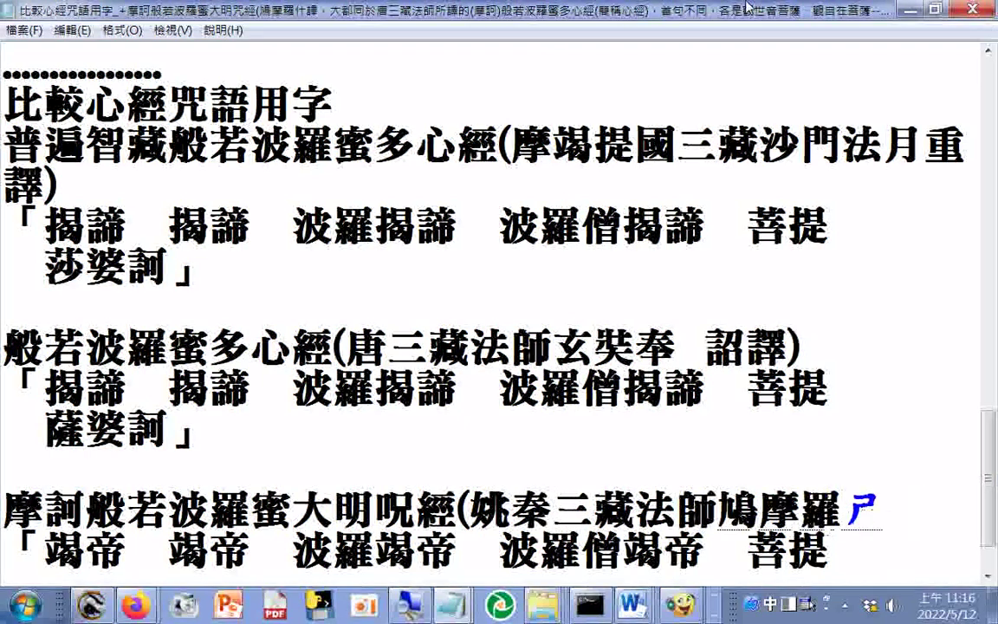
key("Left")
key("Down")
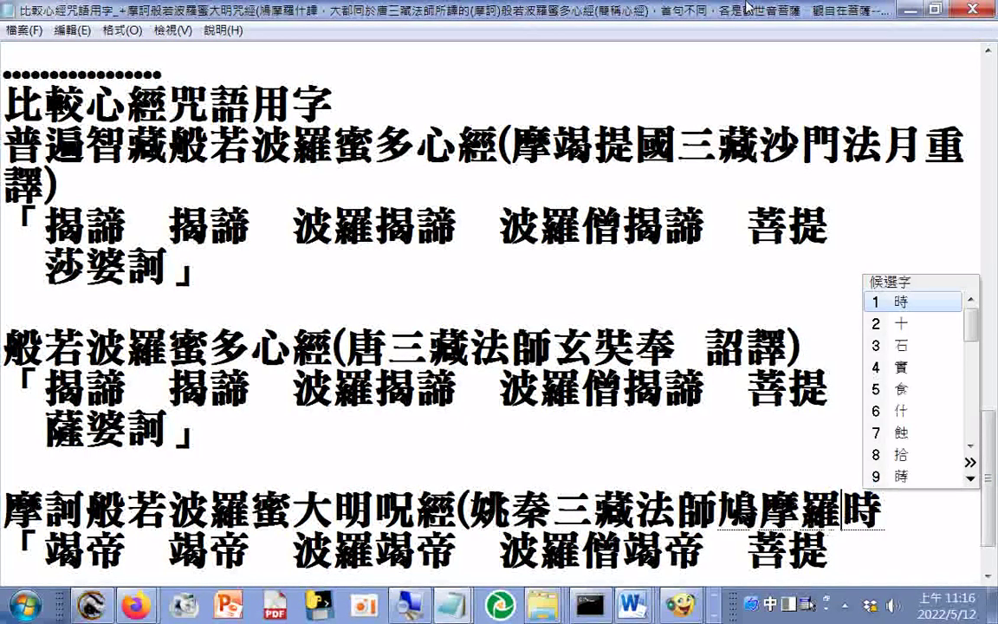
type("6)")
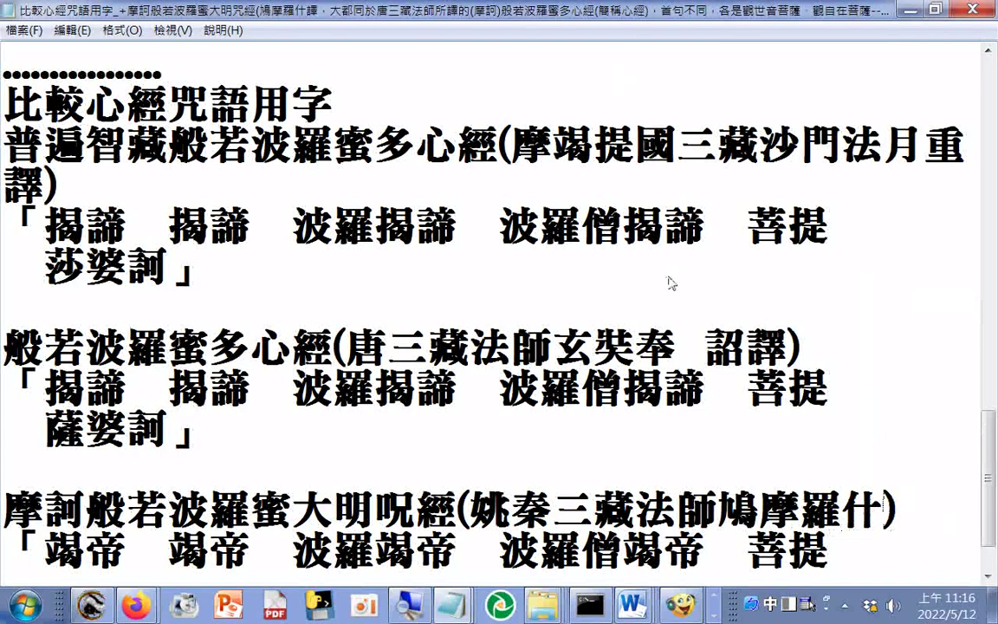
- Copy 譯) from the 般若波羅蜜多心經 title, paste it after 鳩摩羅什, and delete the surplus closing parenthesis
left_click_drag(746, 345, 834, 353)
key("super+c")
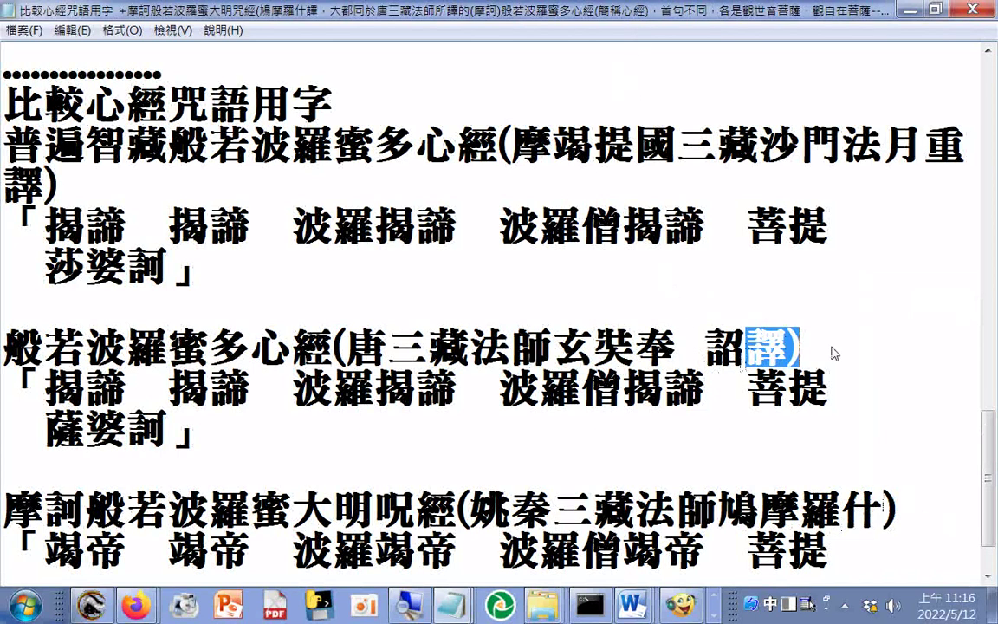
left_click(879, 518)
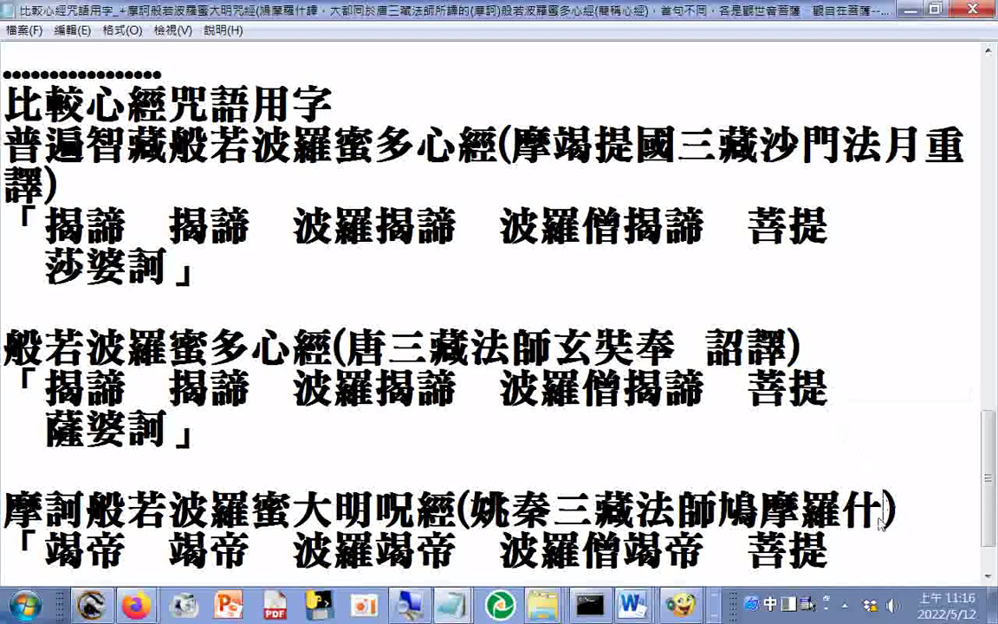
right_click(882, 520)
left_click(754, 348)
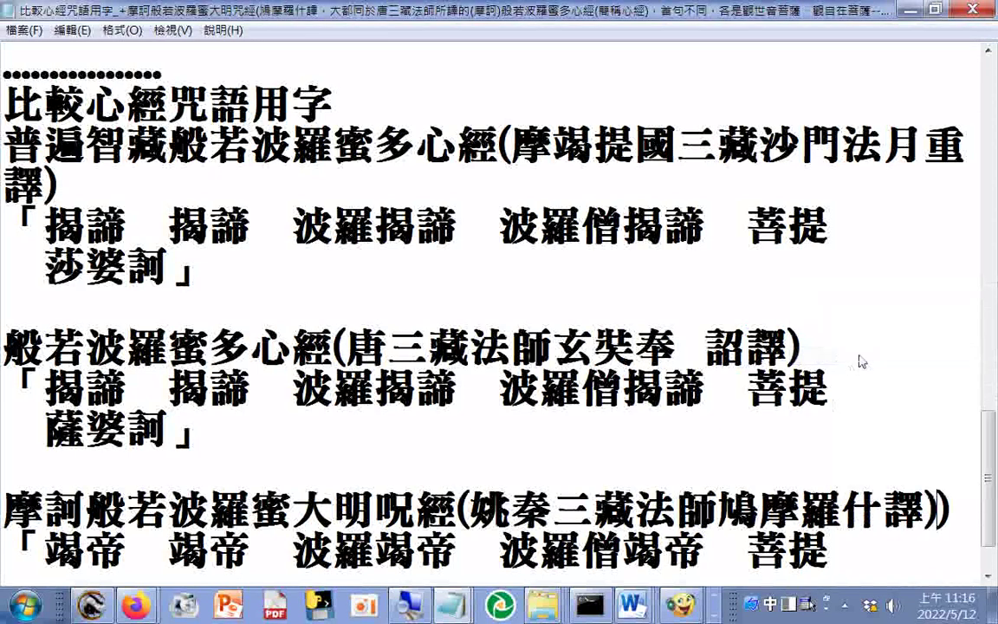
key("Delete")
- Save the comparison note
left_click(33, 31)
left_click(48, 90)
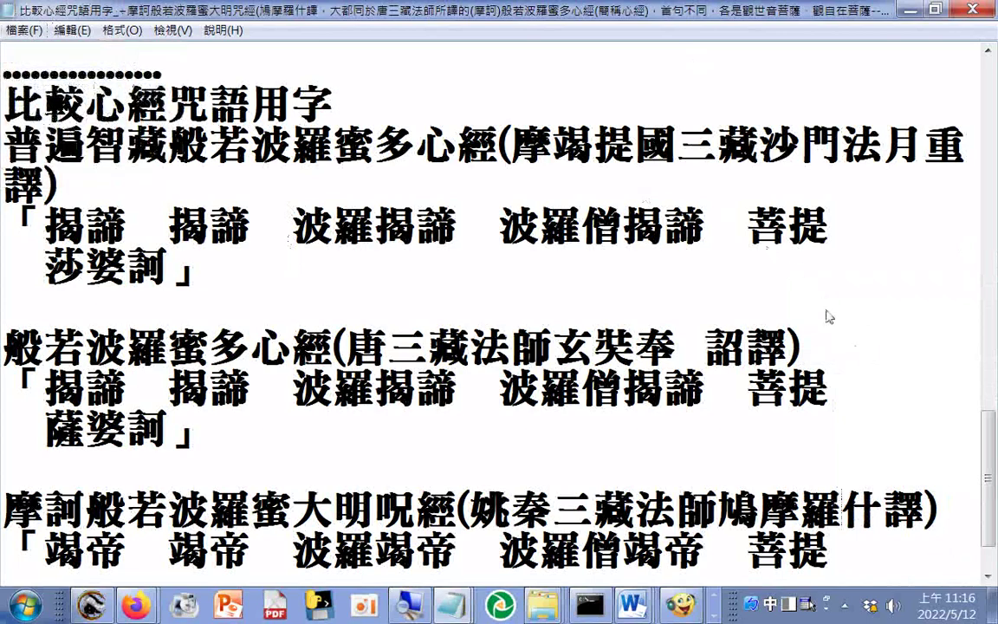
scroll(827, 317, "down", 1)
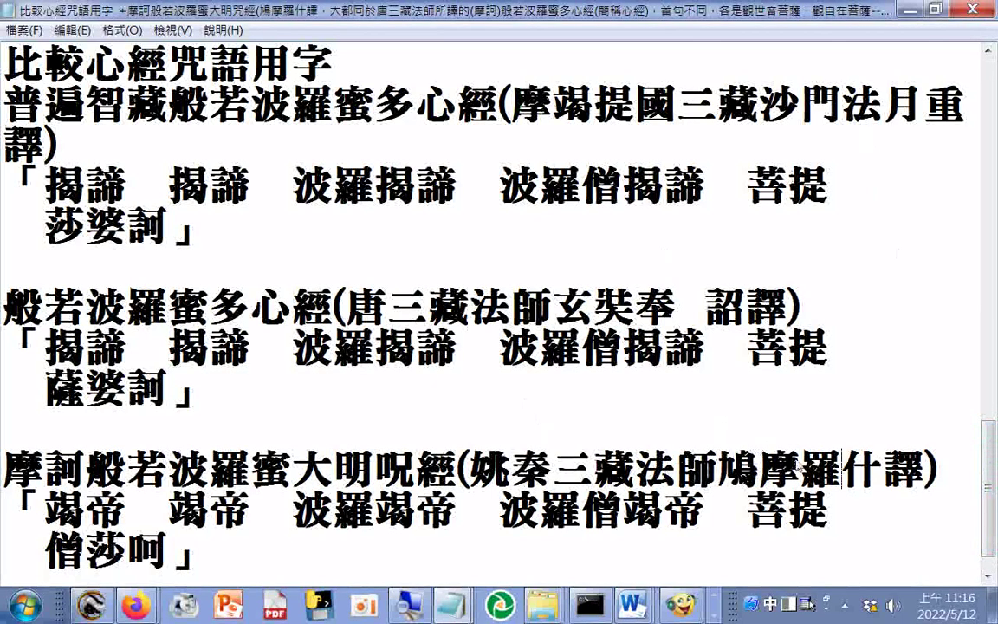
left_click_drag(43, 59, 23, 30)
left_click(23, 29)
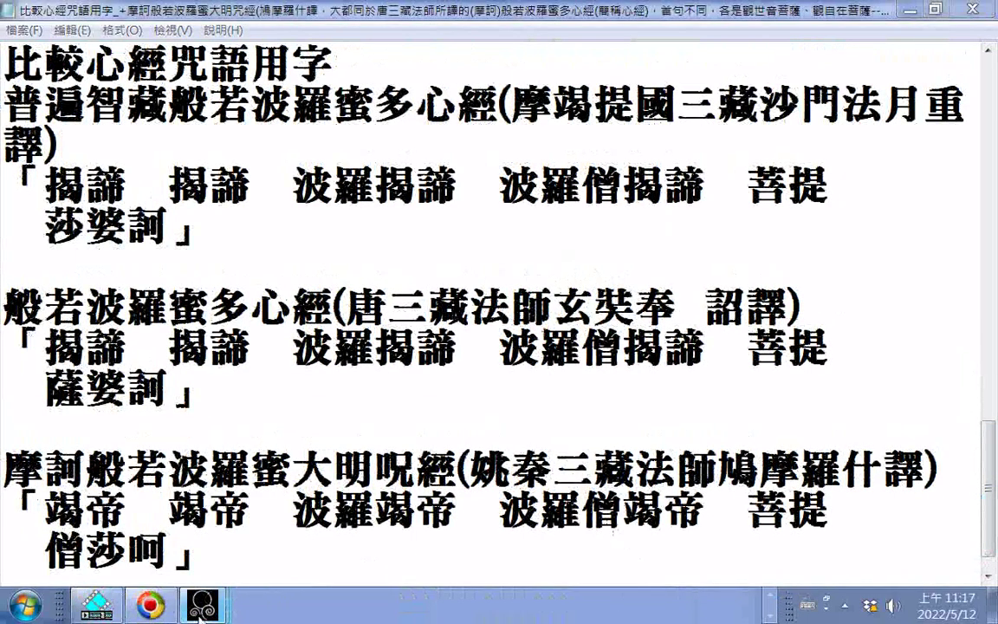
- Switch to the 大正新脩大藏經 reader, open 摩訶般若波羅蜜大明呪經-n250-, and copy its translator line 姚秦天竺三藏鳩摩羅什譯
mouse_move(202, 611)
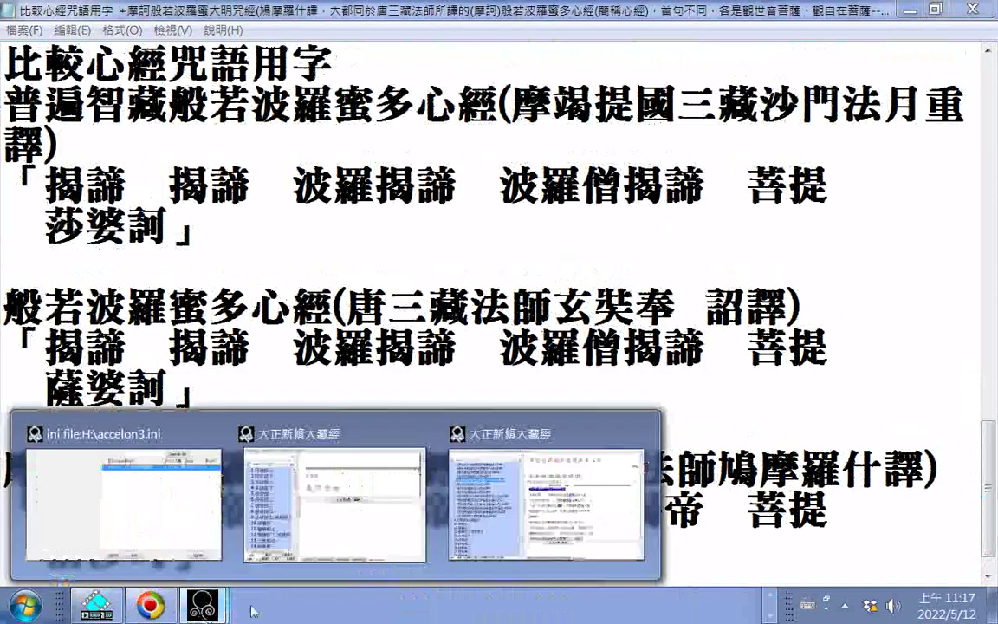
left_click(546, 503)
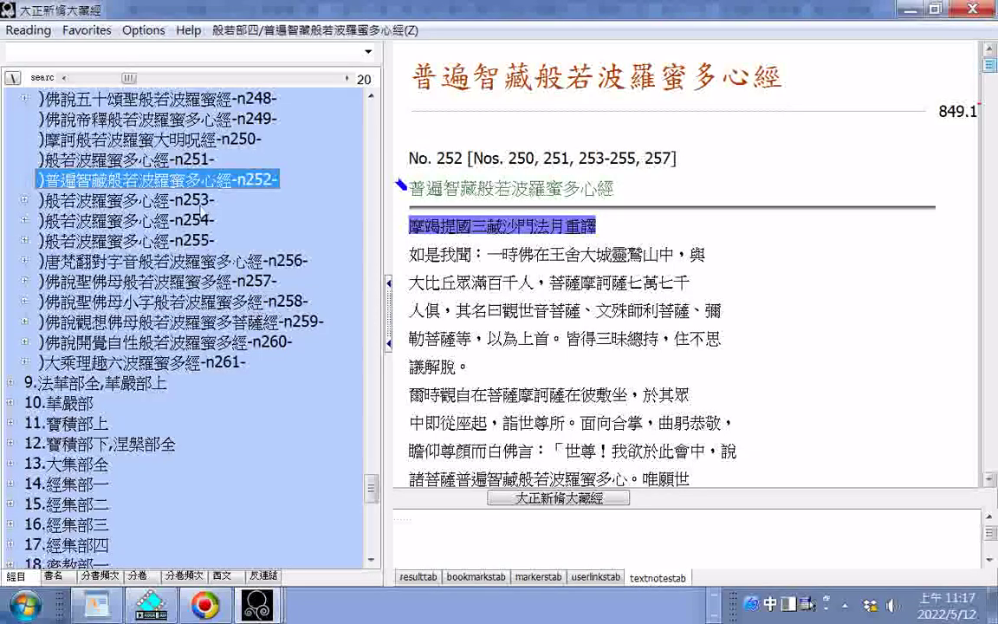
left_click(192, 136)
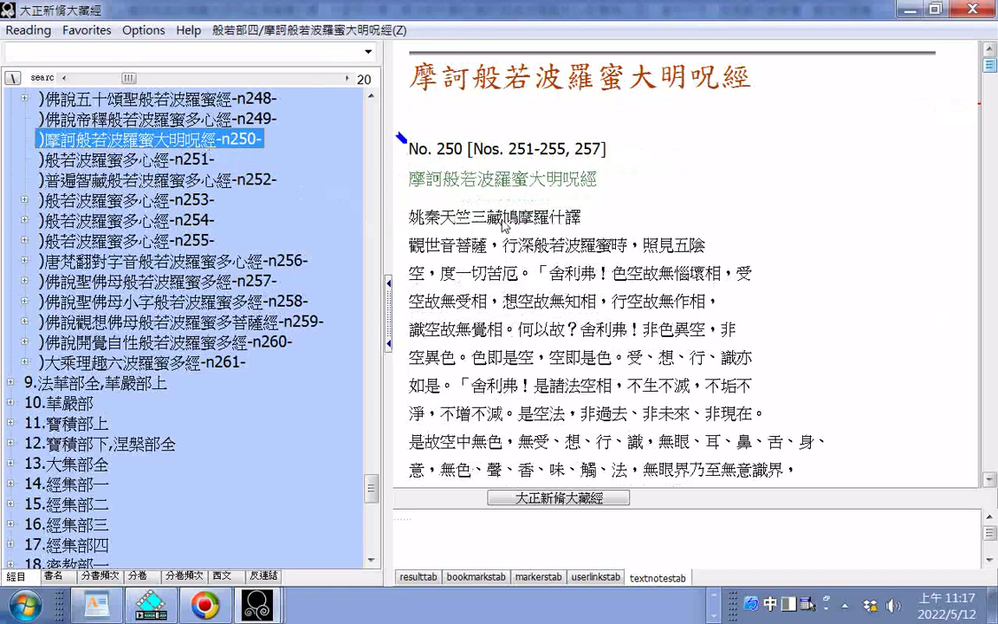
left_click_drag(409, 218, 576, 217)
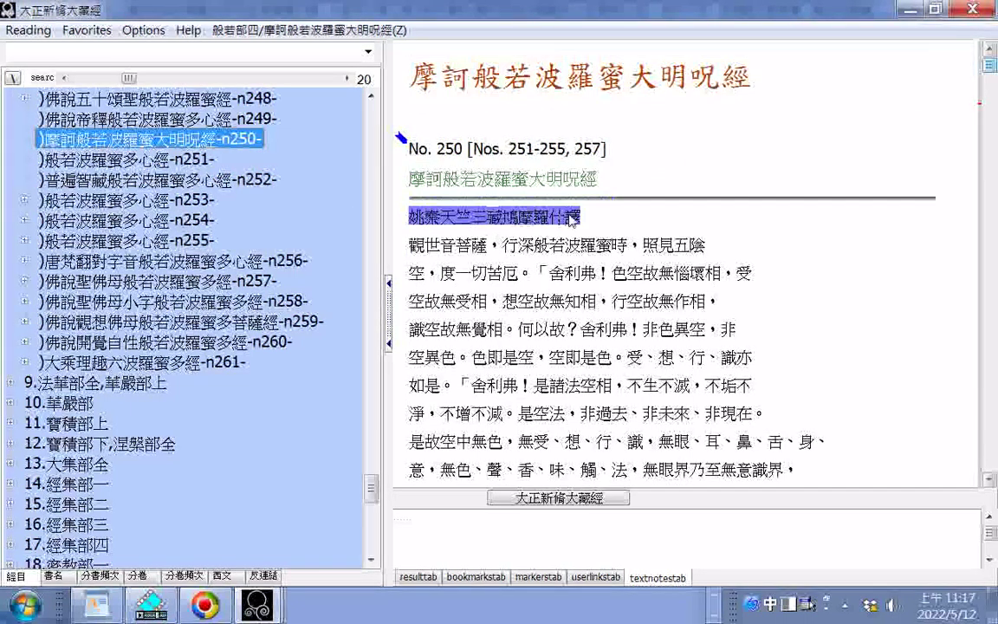
right_click(573, 217)
left_click(596, 224)
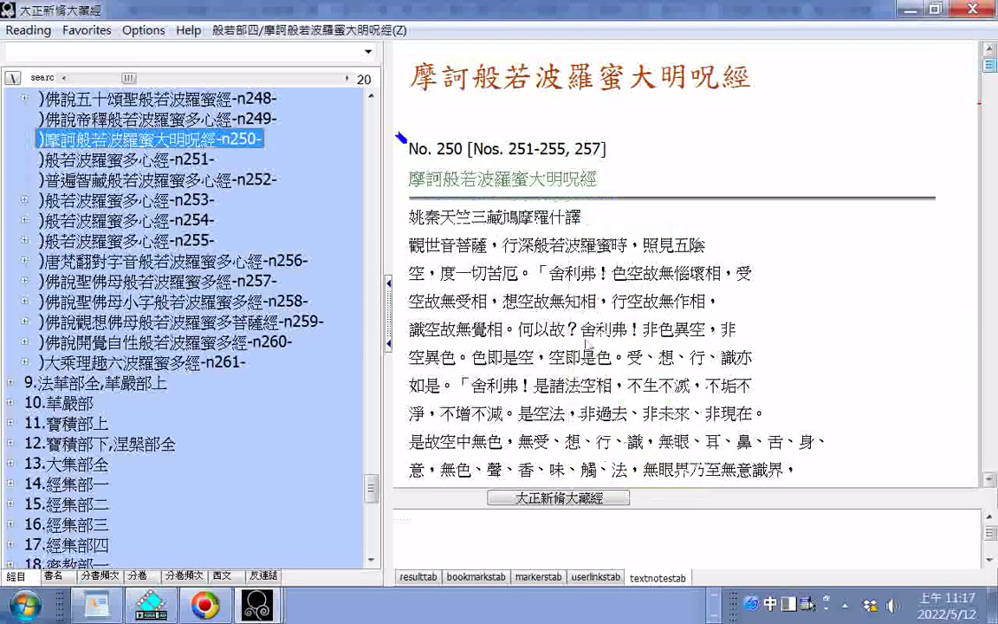
- Return to the comparison note in Notepad and replace 姚秦三藏法師鳩摩羅什 with the copied 姚秦天竺三藏鳩摩羅什譯
scroll(468, 611, "down", 1)
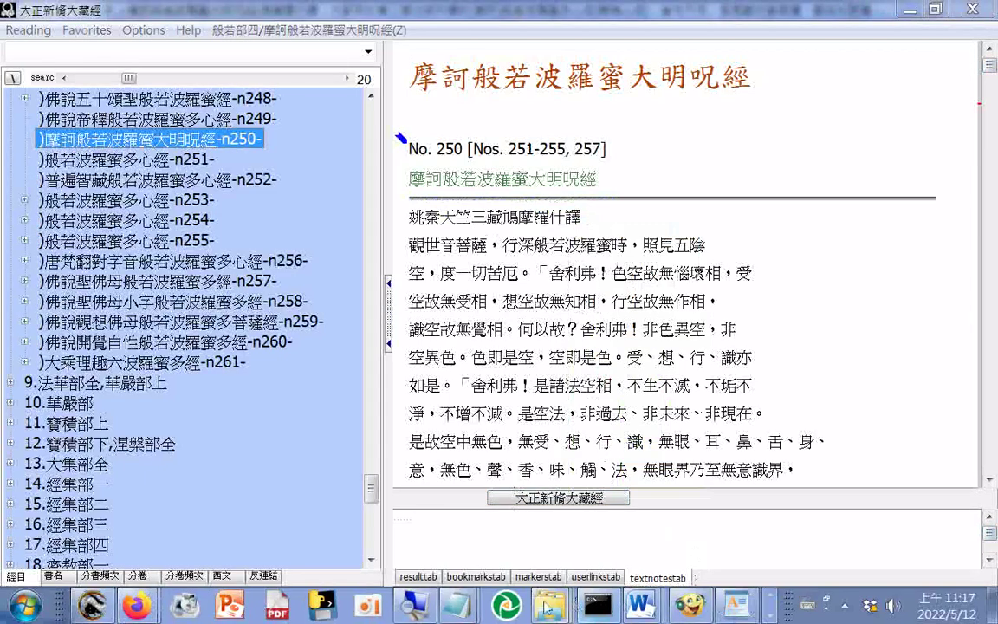
left_click(466, 611)
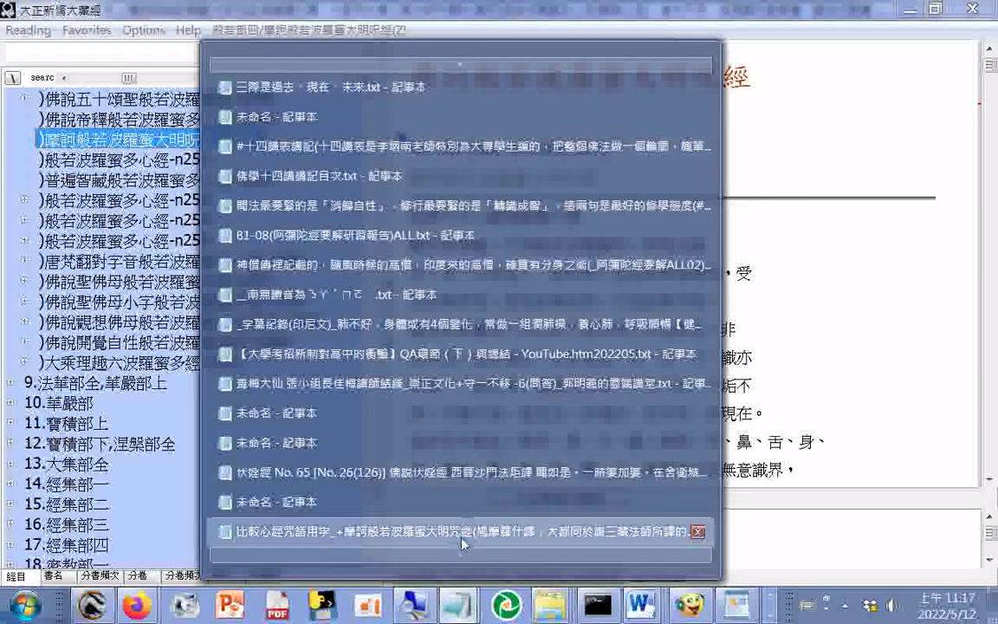
left_click(462, 537)
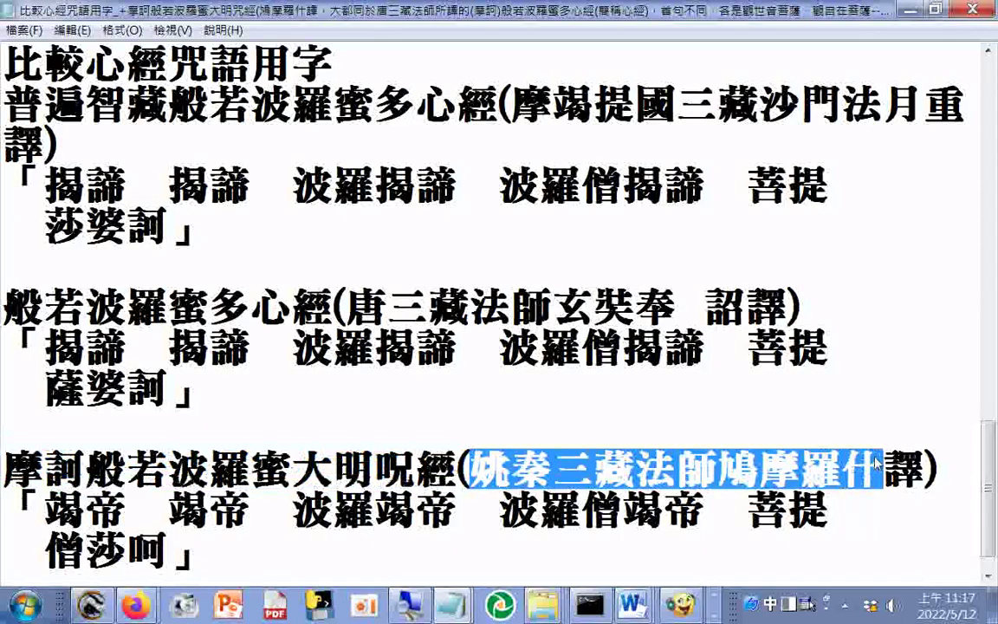
right_click(710, 403)
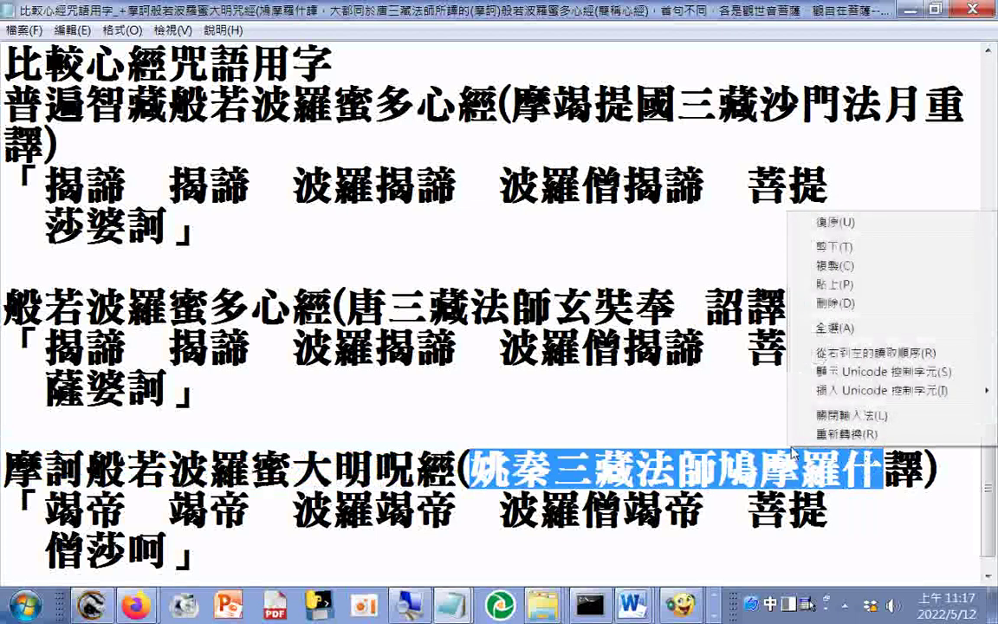
left_click(834, 264)
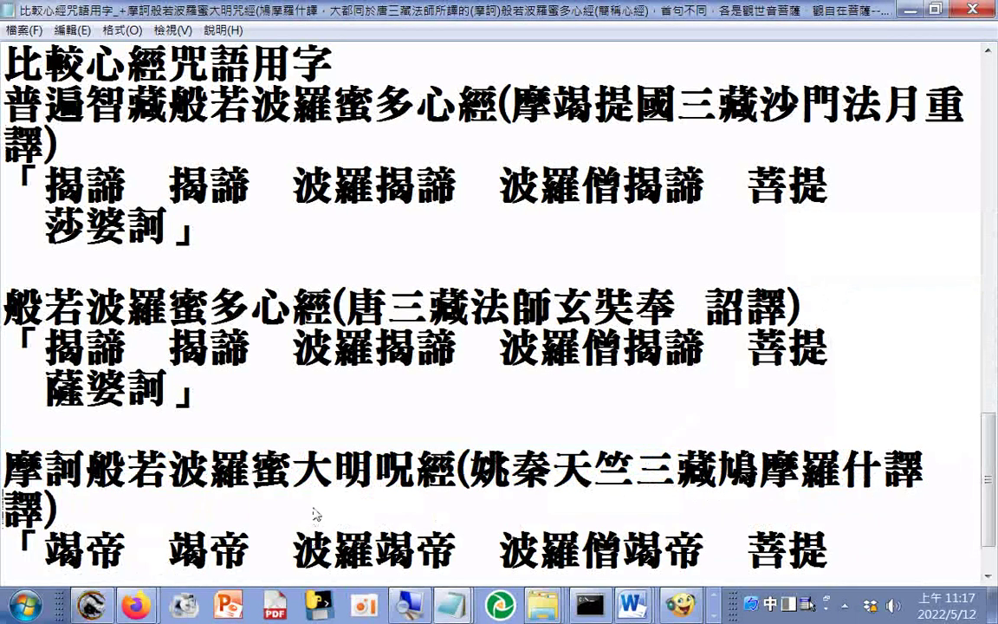
- Delete the duplicate 譯 and the line break before the closing parenthesis of the 摩訶般若波羅蜜大明呪經 attribution
key("Delete")
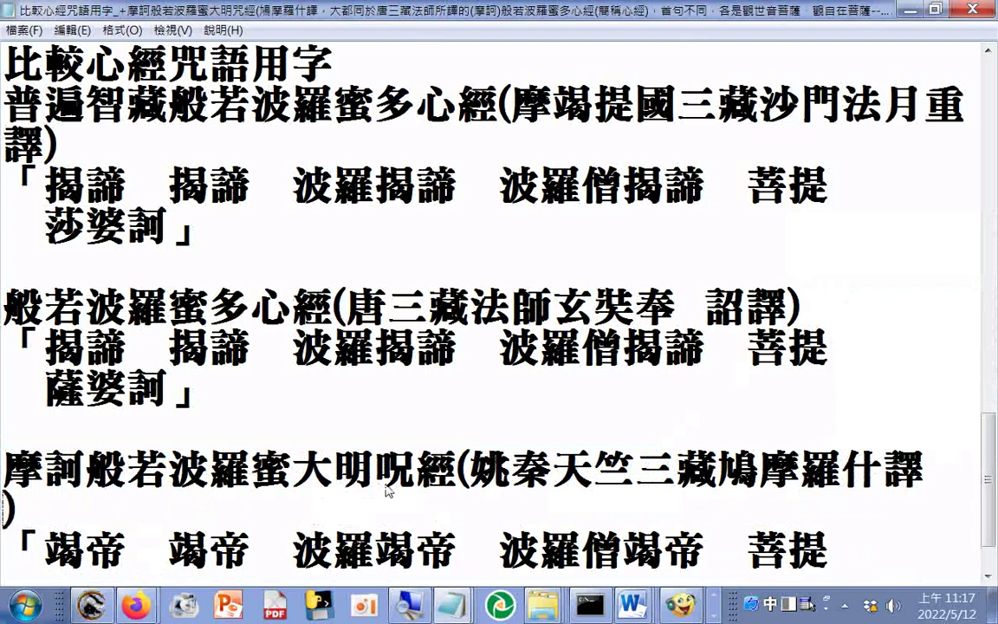
key("BackSpace")
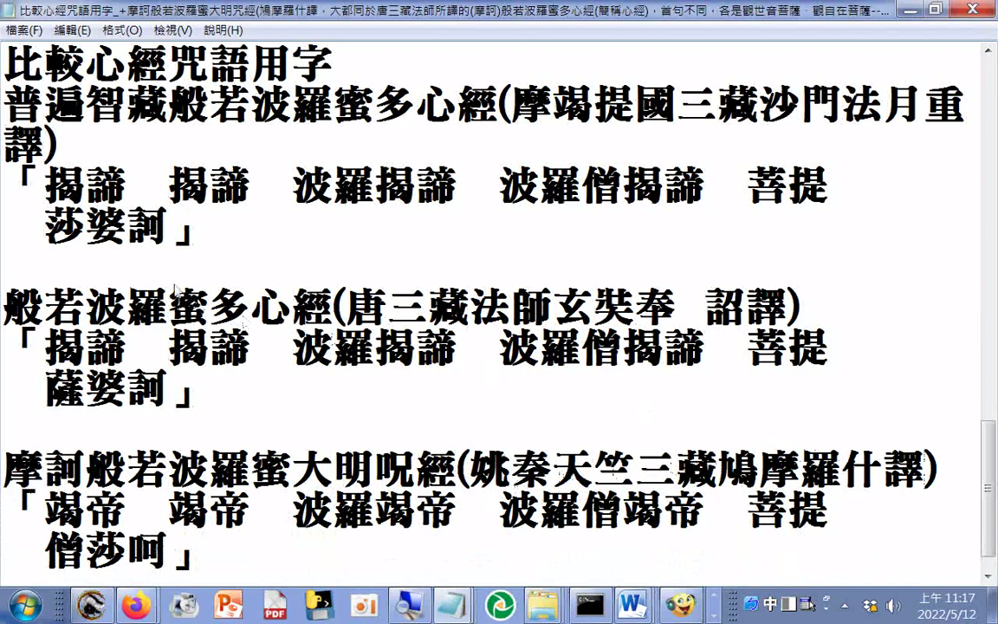
key("alt+f")
key("Escape")
- Switch to the 大正新脩大藏經 reader and review the mantra passage of 摩訶般若波羅蜜大明呪經-n250-
left_click(715, 617)
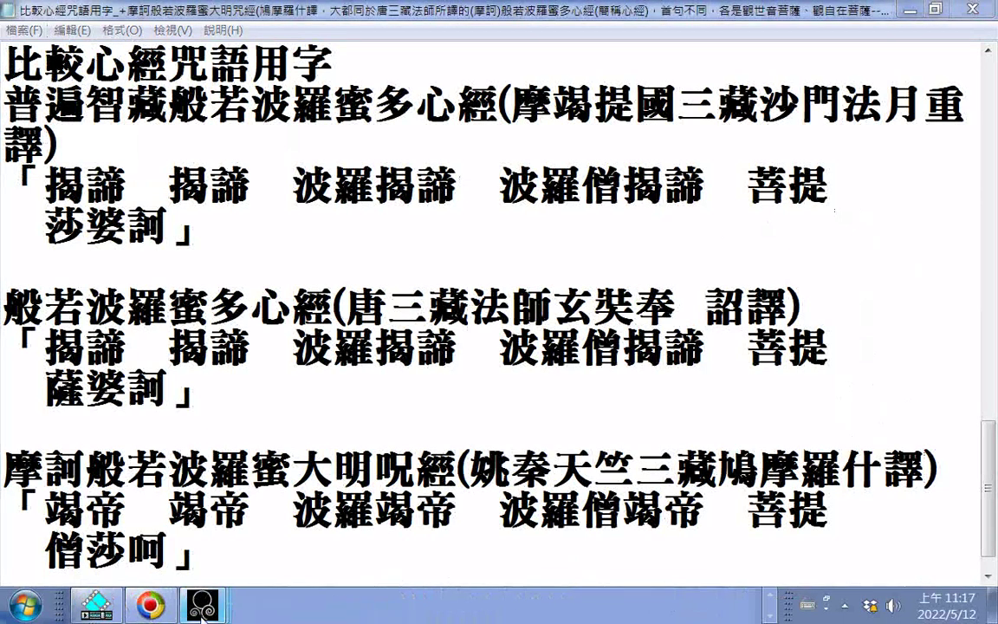
mouse_move(201, 611)
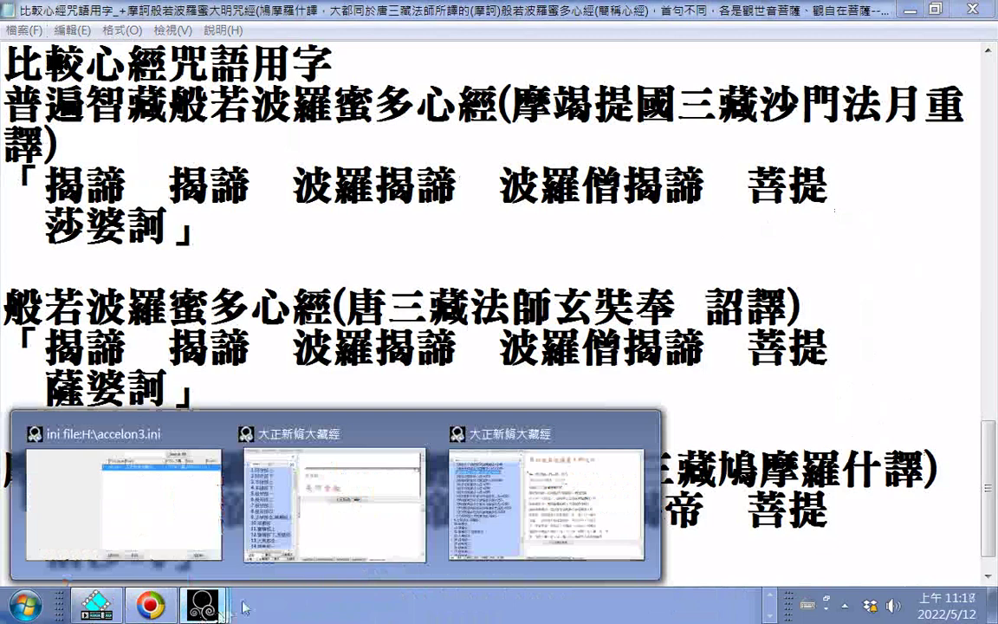
left_click(546, 503)
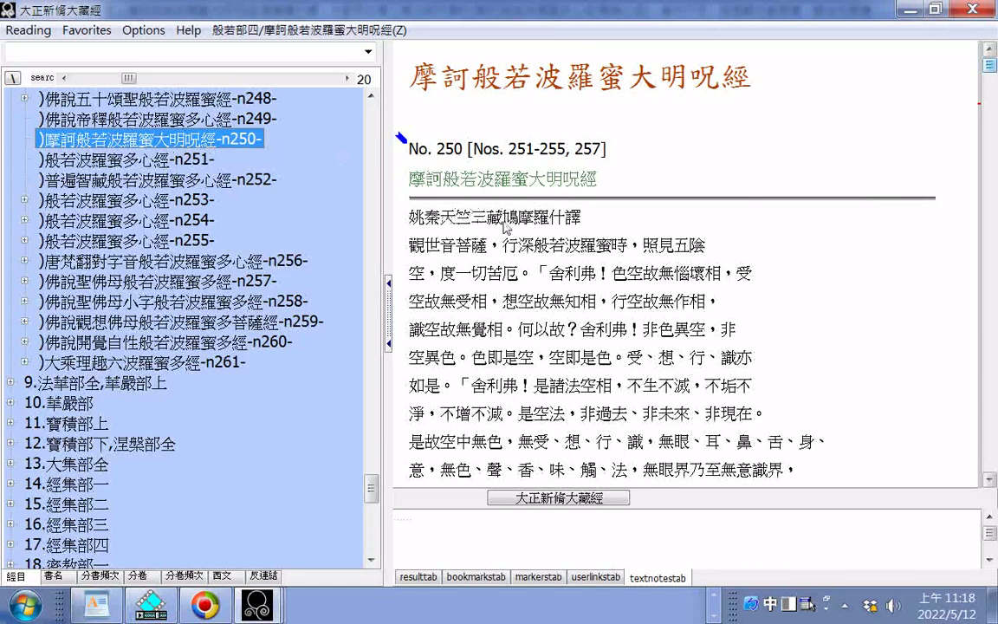
scroll(837, 290, "down", 4)
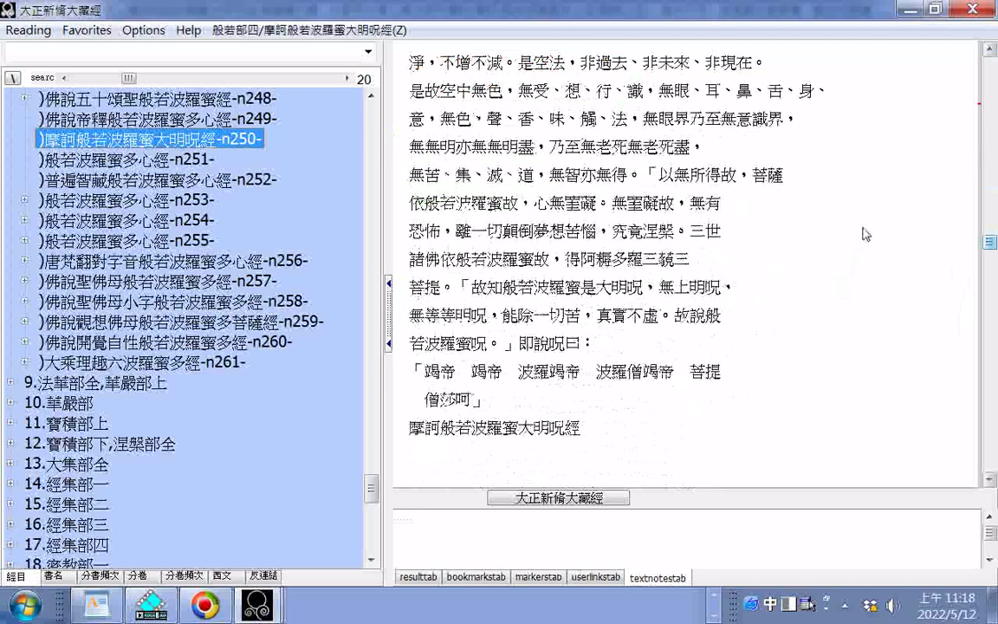
left_click(989, 52)
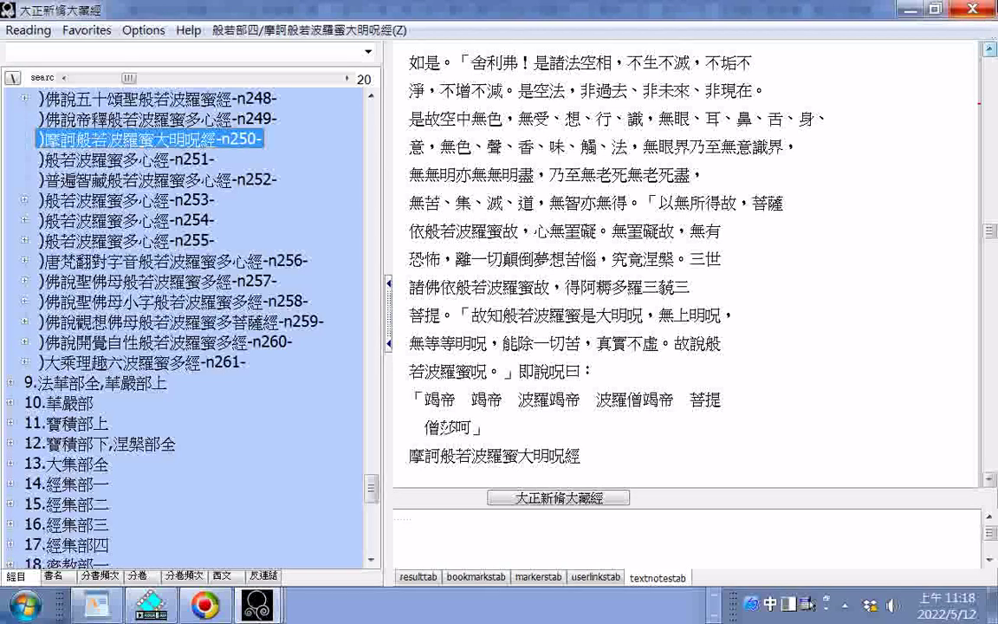
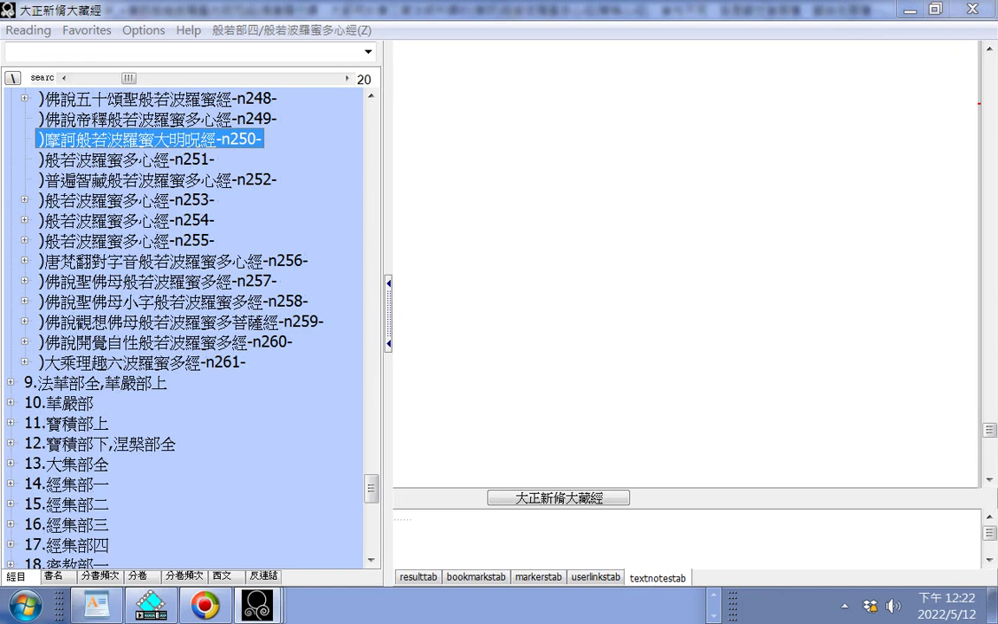
- Look through 般若波羅蜜多心經-n251- and 普遍智藏般若波羅蜜多心經-n252-, and read 般若波羅蜜多心經-n253- down to its mantra
key("ctrl+shift+Escape")
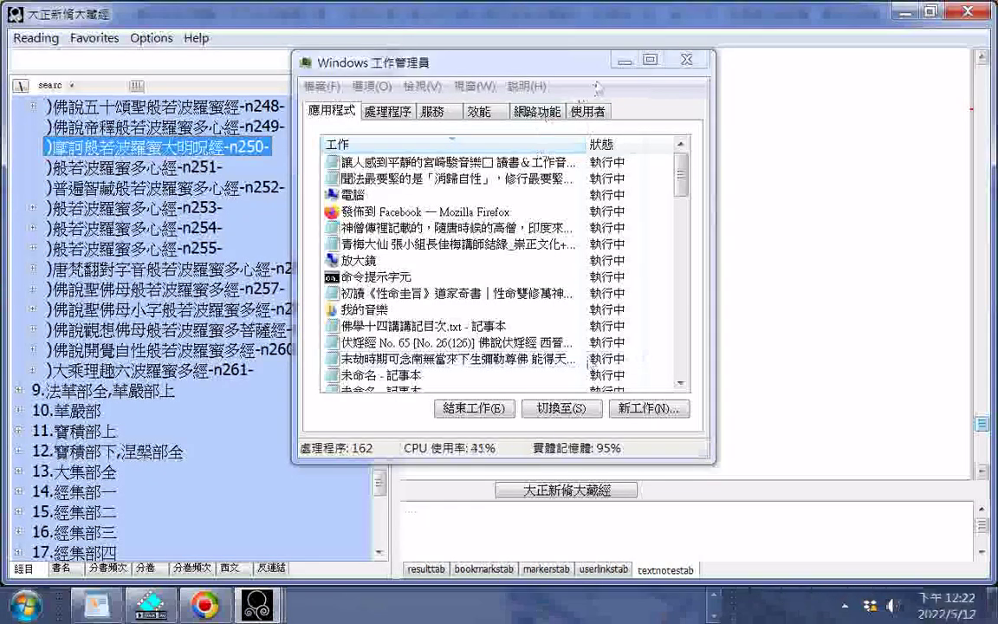
left_click(617, 40)
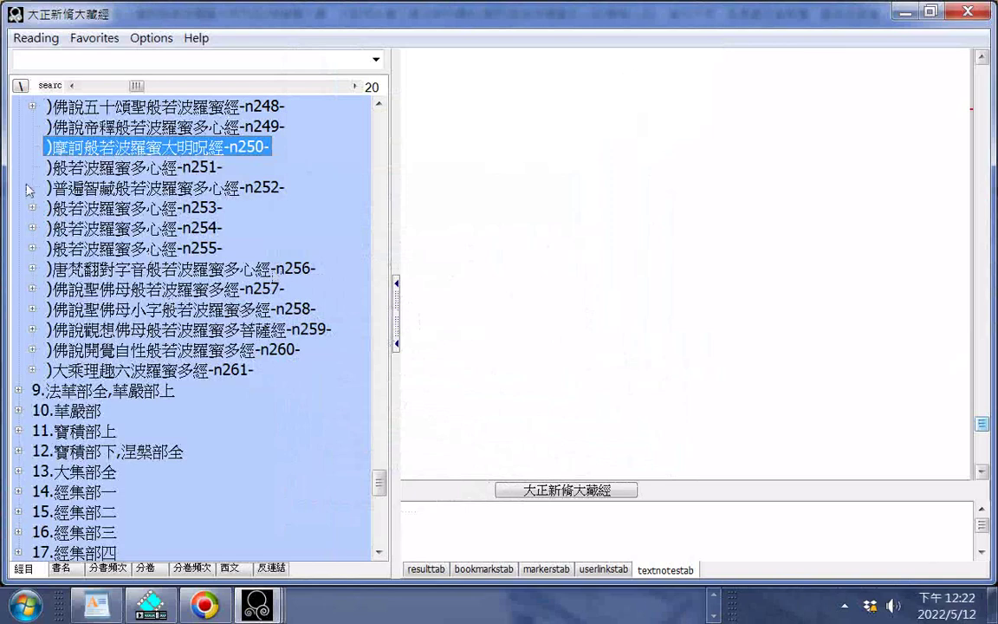
left_click(96, 166)
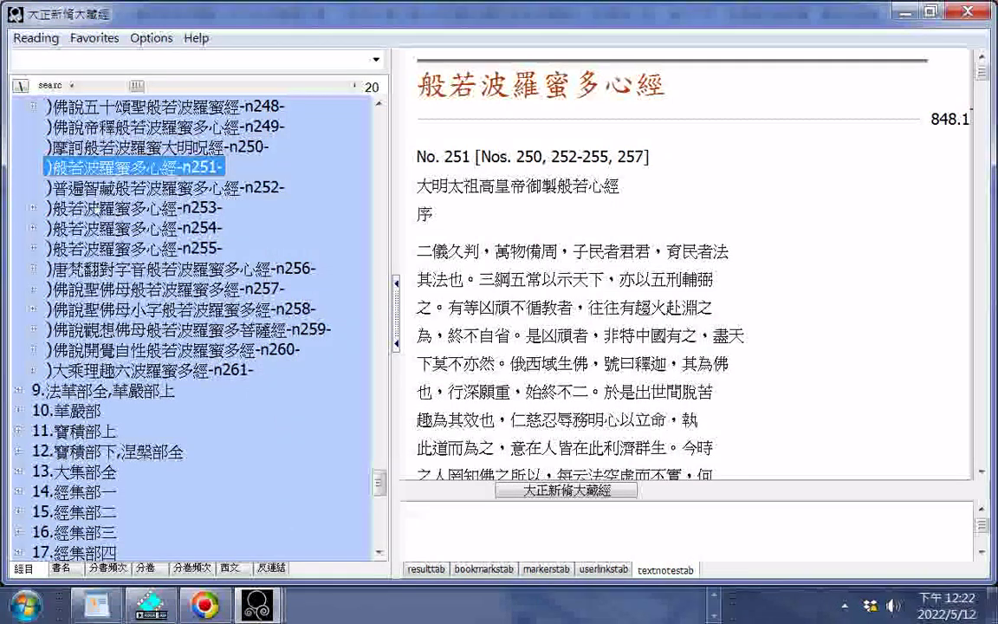
left_click(101, 188)
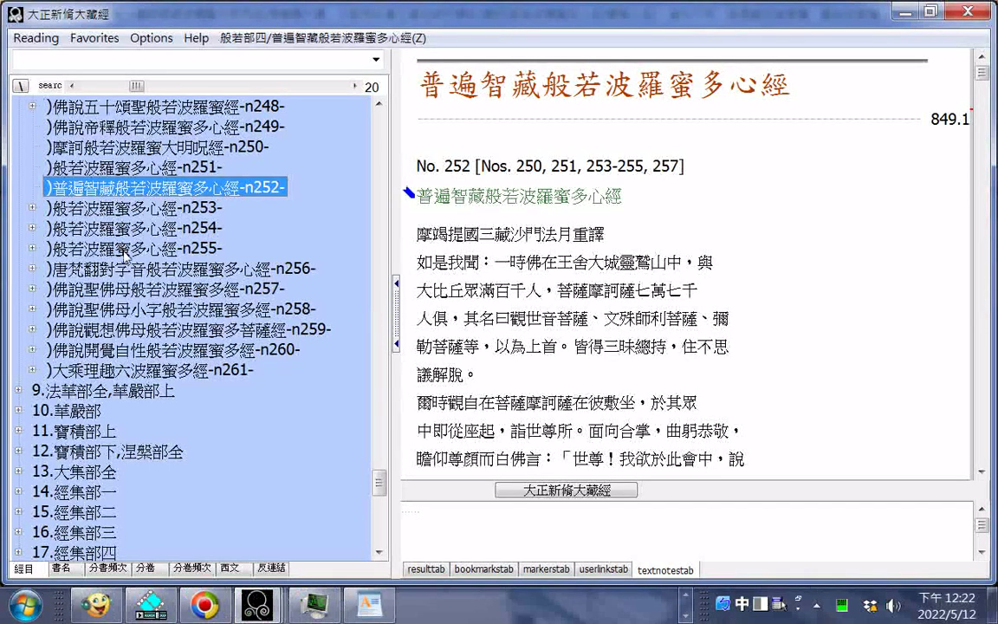
left_click(108, 209)
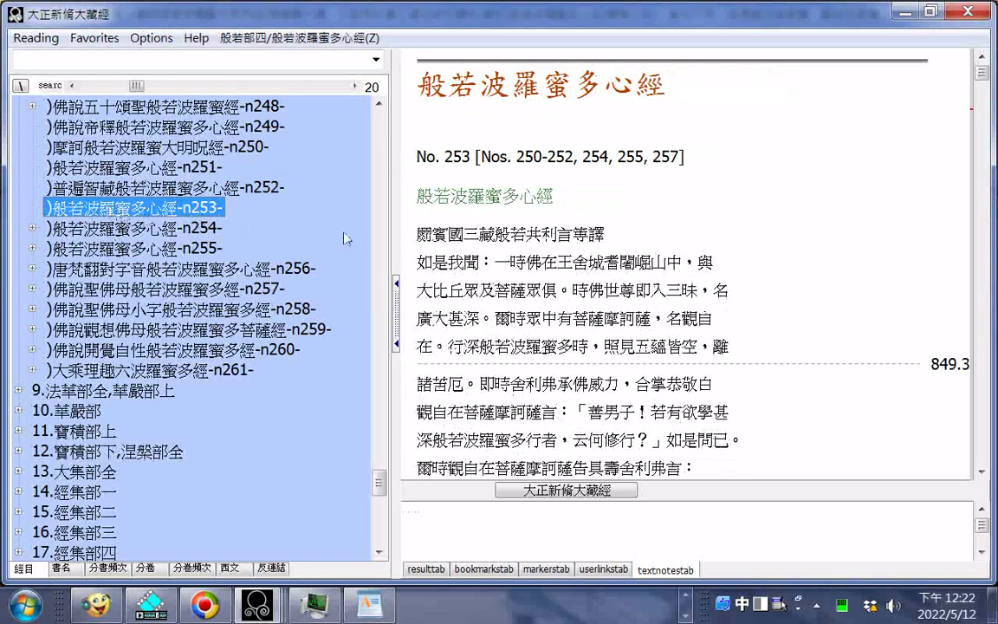
scroll(815, 233, "down", 6)
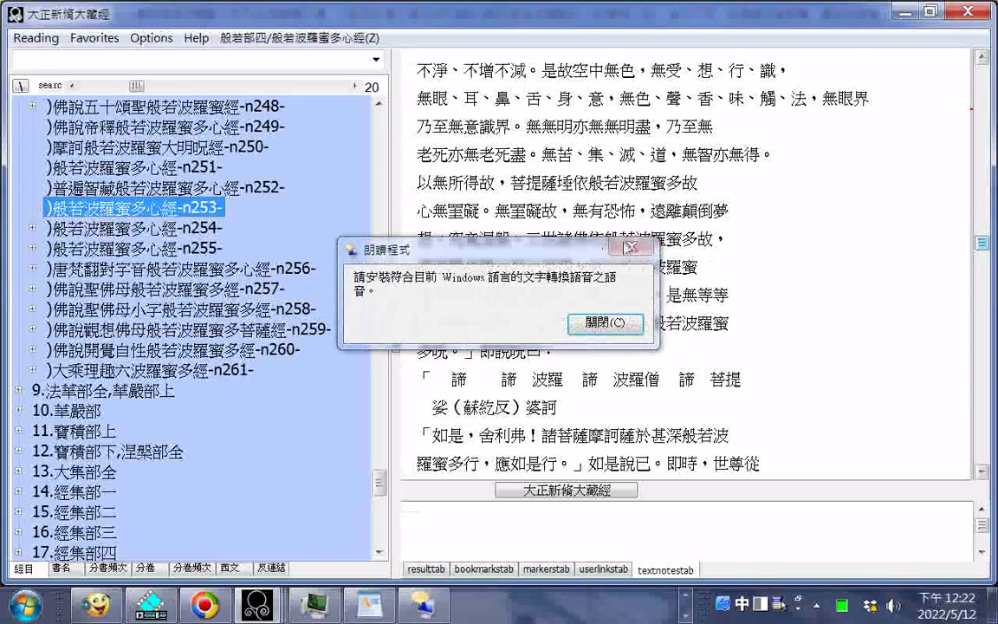
- Dismiss the 朗讀程式 voice message and exit Microsoft 朗讀程式
left_click(568, 224)
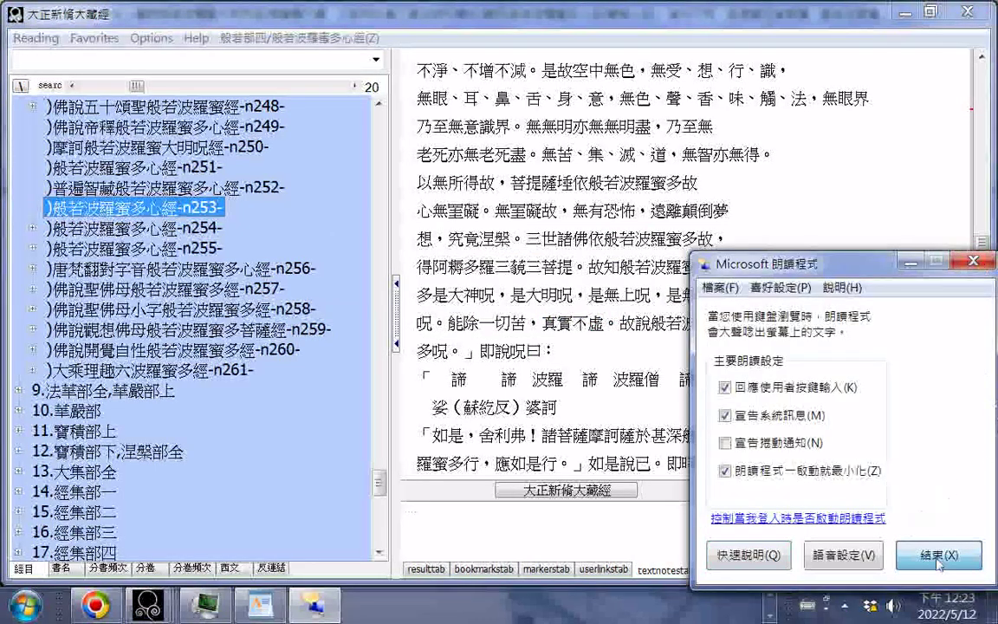
left_click(941, 561)
left_click(759, 420)
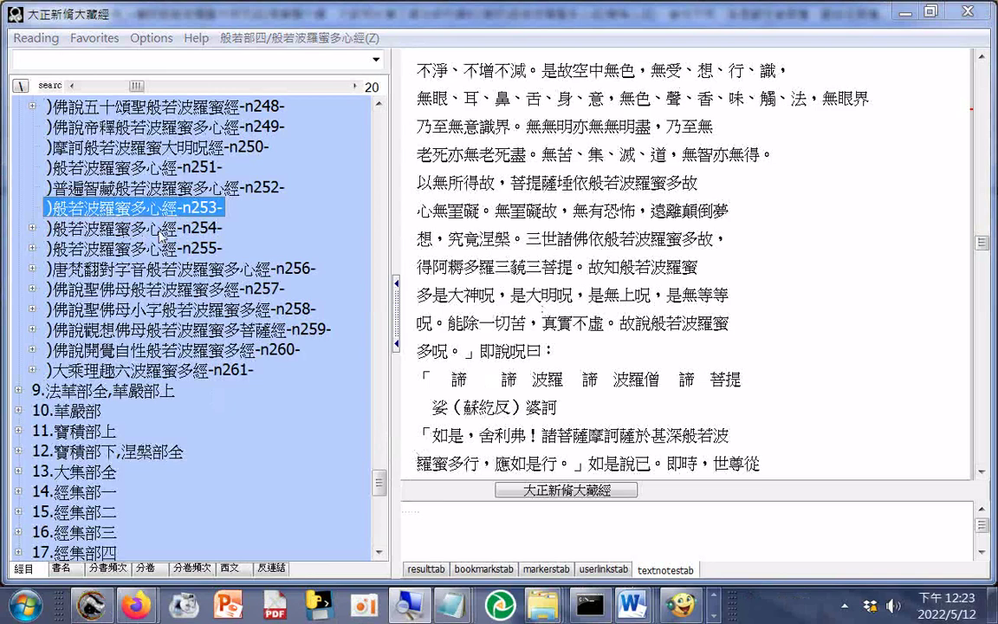
- Open 般若波羅蜜多心經-n254- and read through its translator line and mantra to the end
left_click(161, 229)
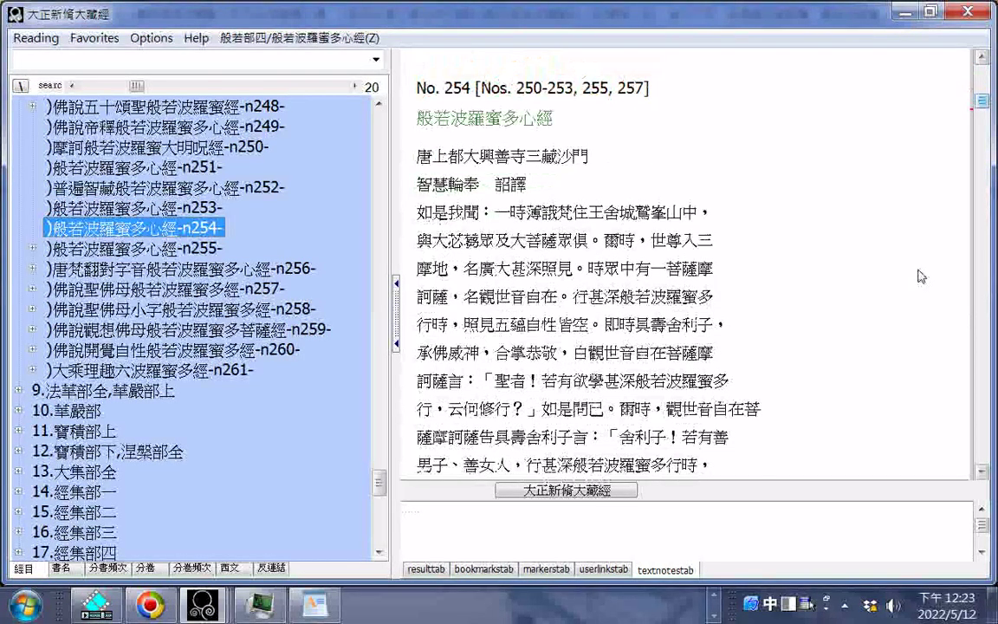
scroll(921, 276, "down", 3)
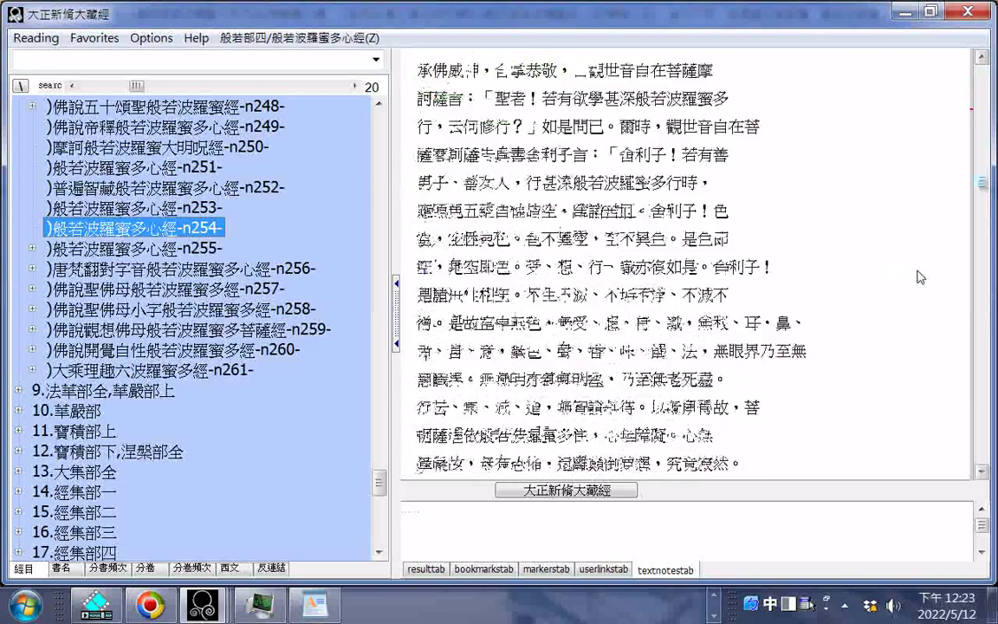
scroll(918, 275, "down", 4)
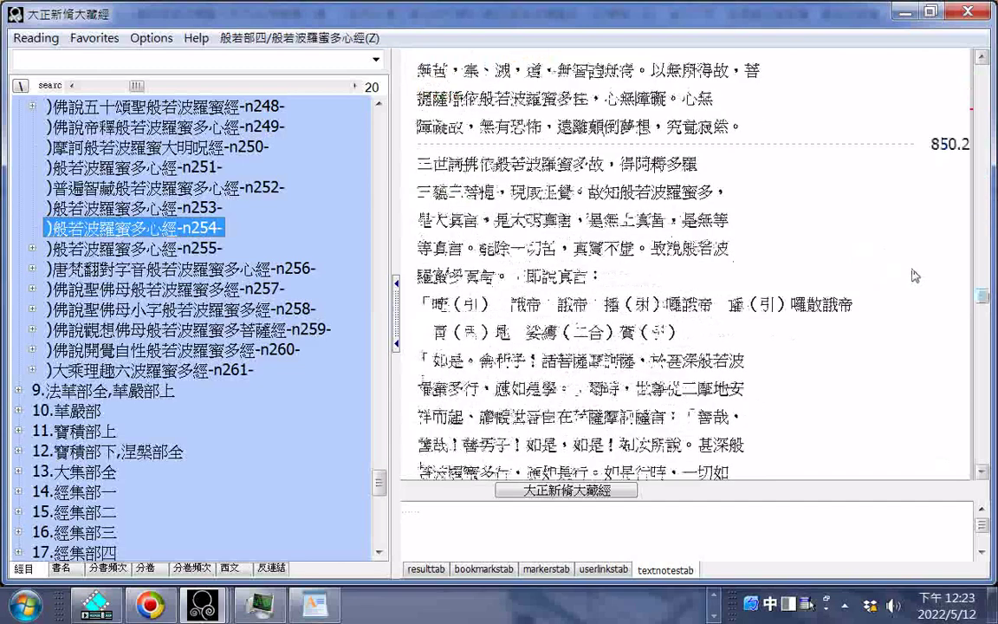
scroll(915, 276, "down", 4)
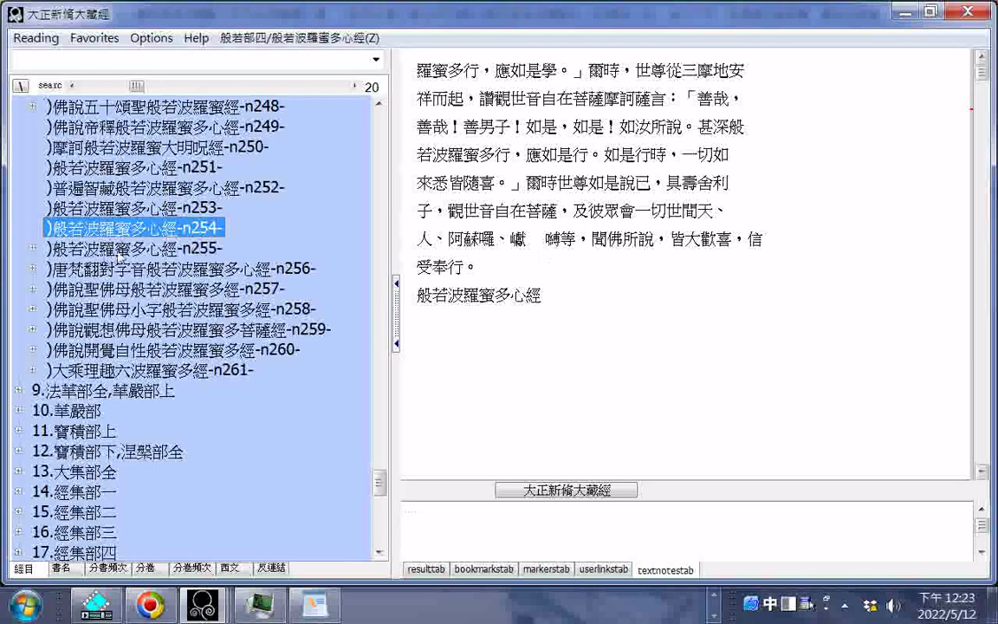
- Open 般若波羅蜜多心經-n255- and read it down to the mantra passage
left_click(118, 249)
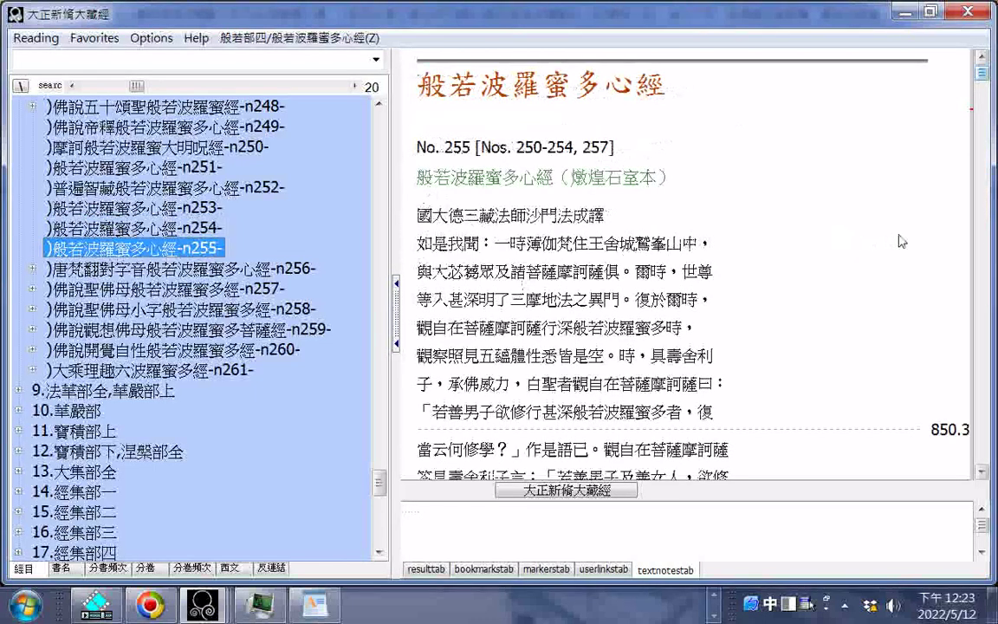
scroll(901, 243, "down", 3)
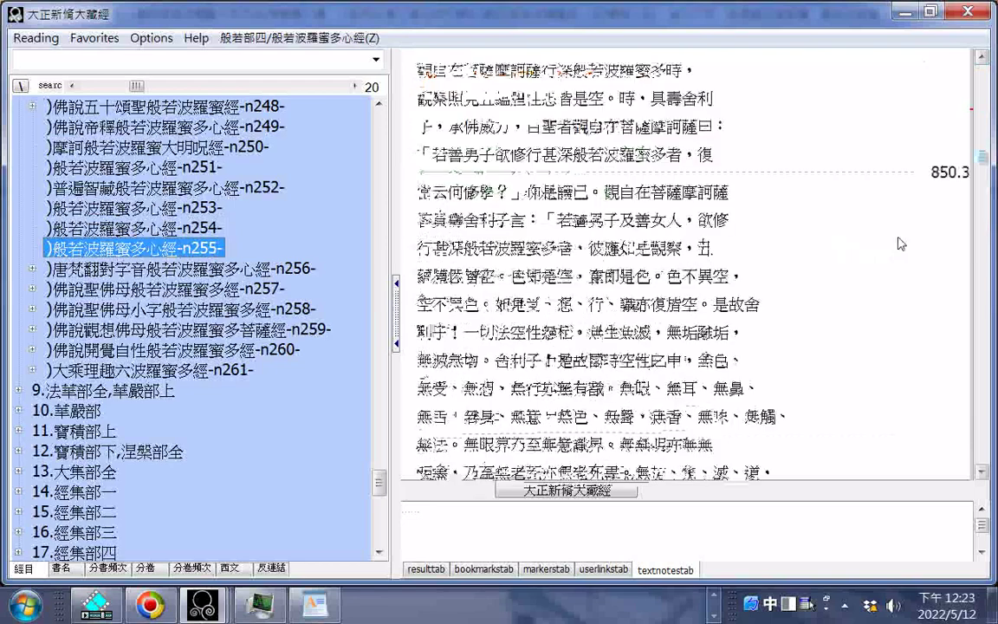
scroll(902, 244, "down", 4)
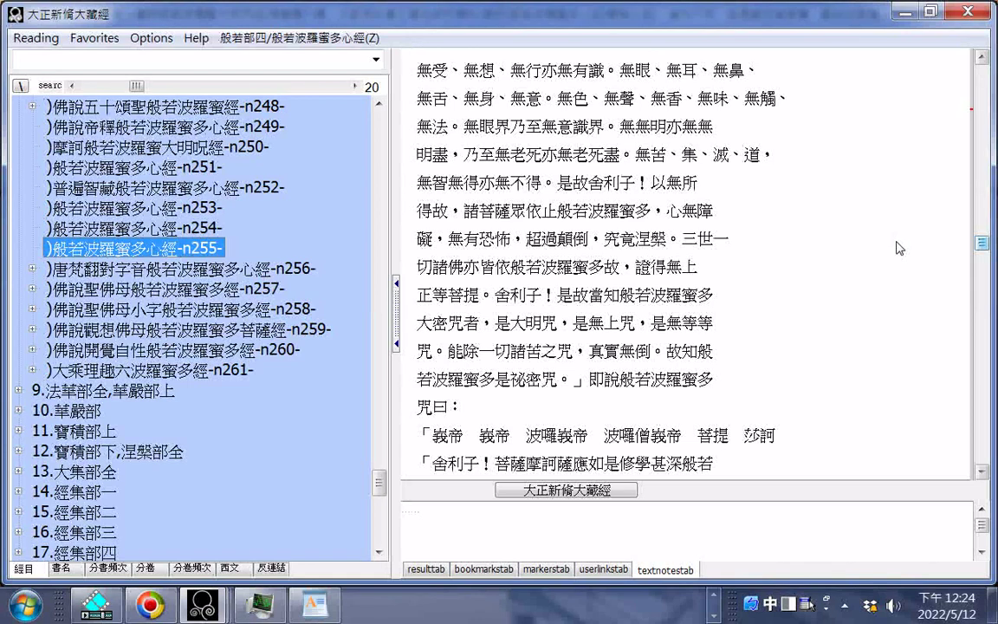
scroll(900, 249, "down", 2)
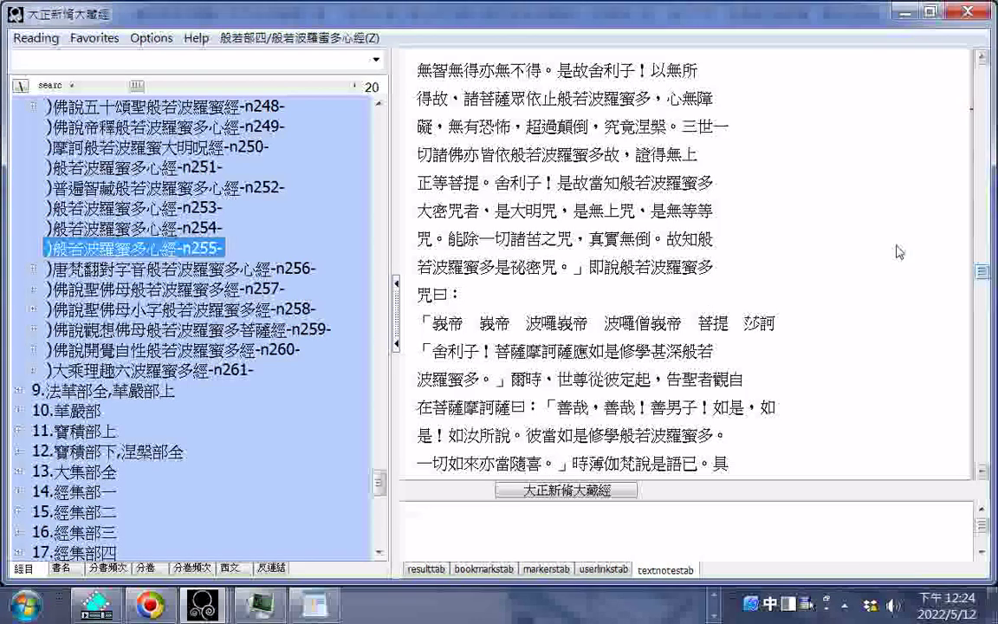
- Open 唐梵翻對字音般若波羅蜜多心經-n256- and read through its preface to the 梵本般若波羅蜜多心經 section
left_click(216, 270)
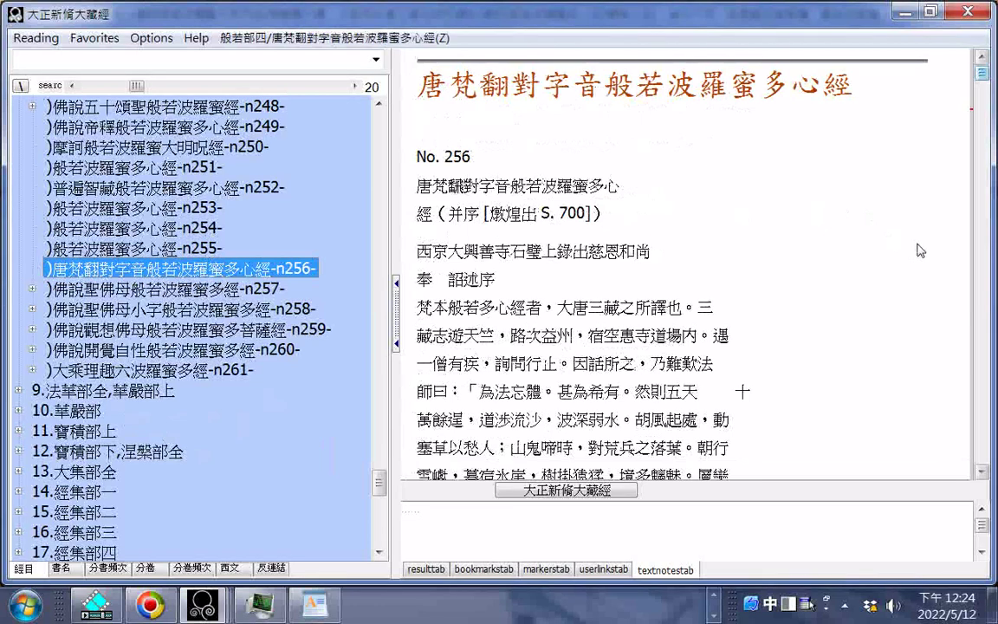
scroll(921, 250, "down", 2)
scroll(920, 253, "down", 2)
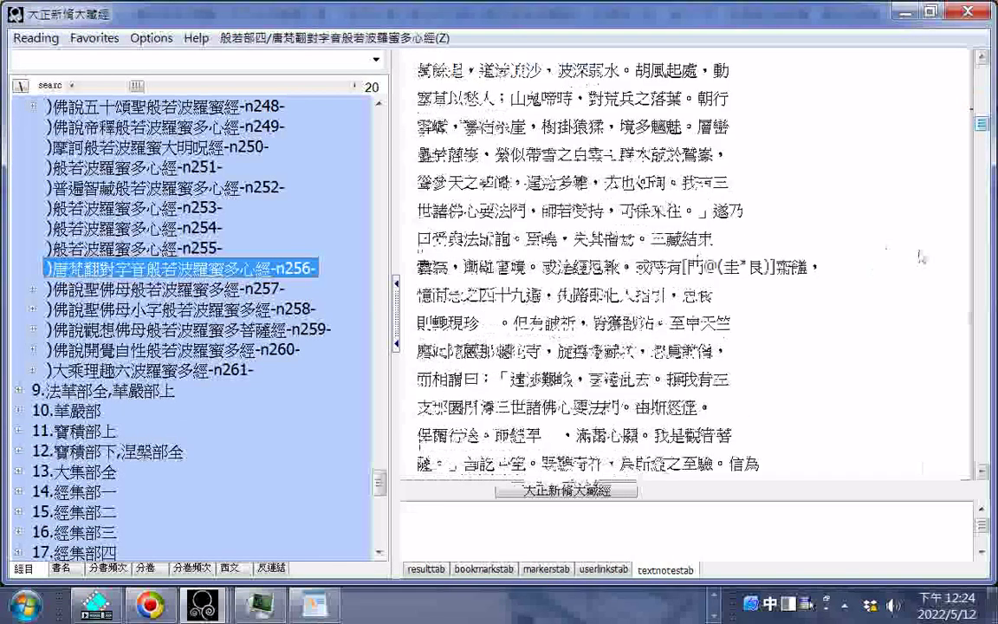
scroll(920, 256, "down", 3)
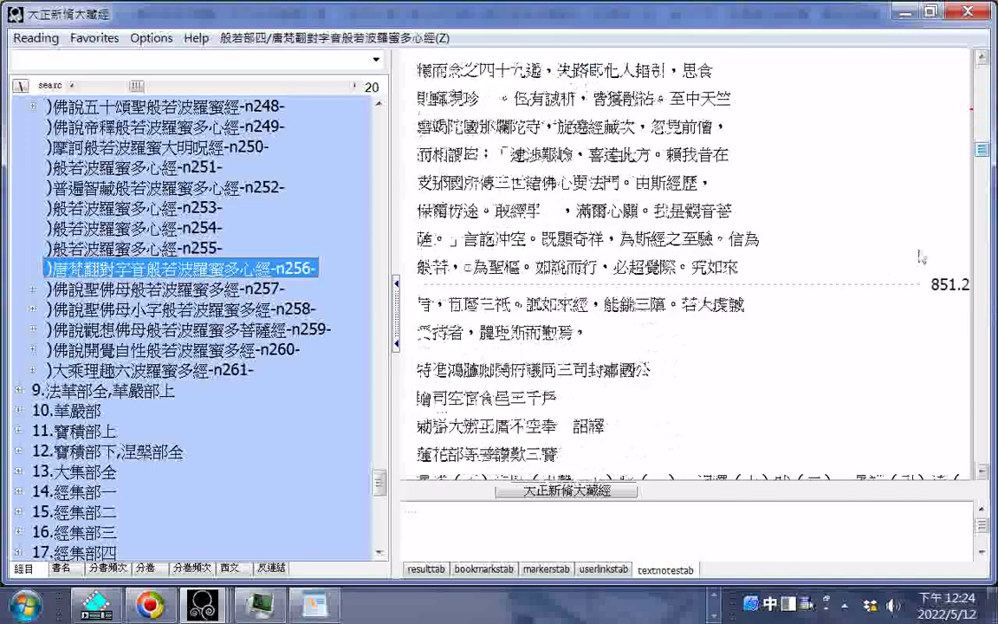
scroll(921, 256, "down", 3)
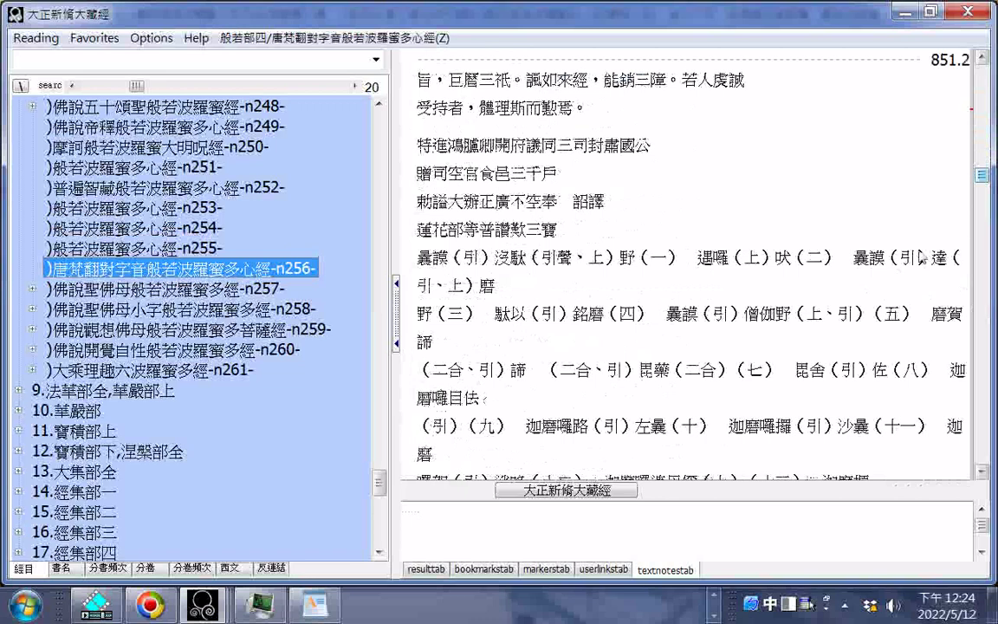
scroll(922, 257, "down", 3)
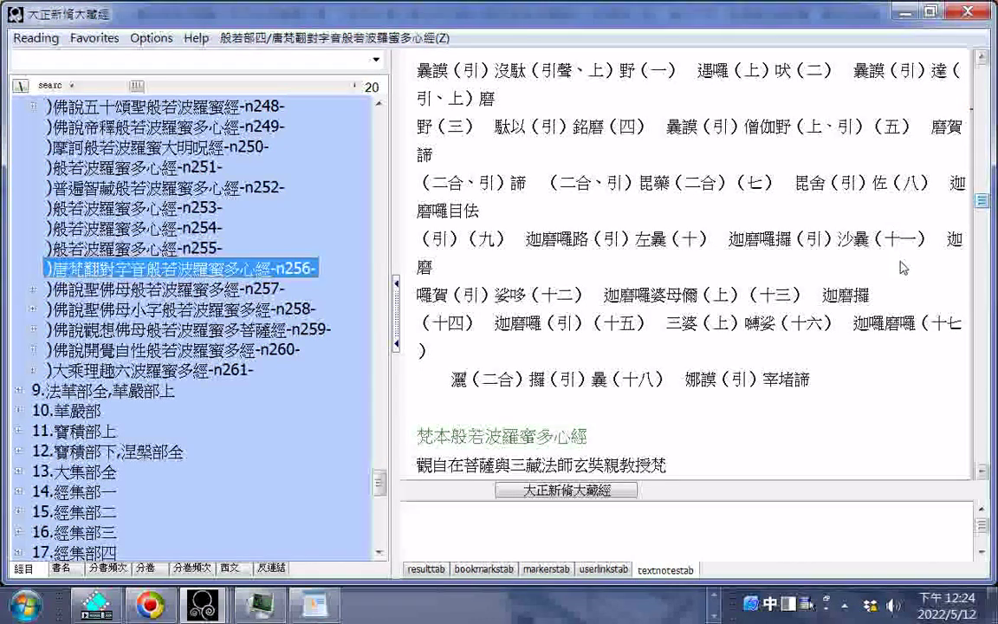
scroll(901, 260, "down", 3)
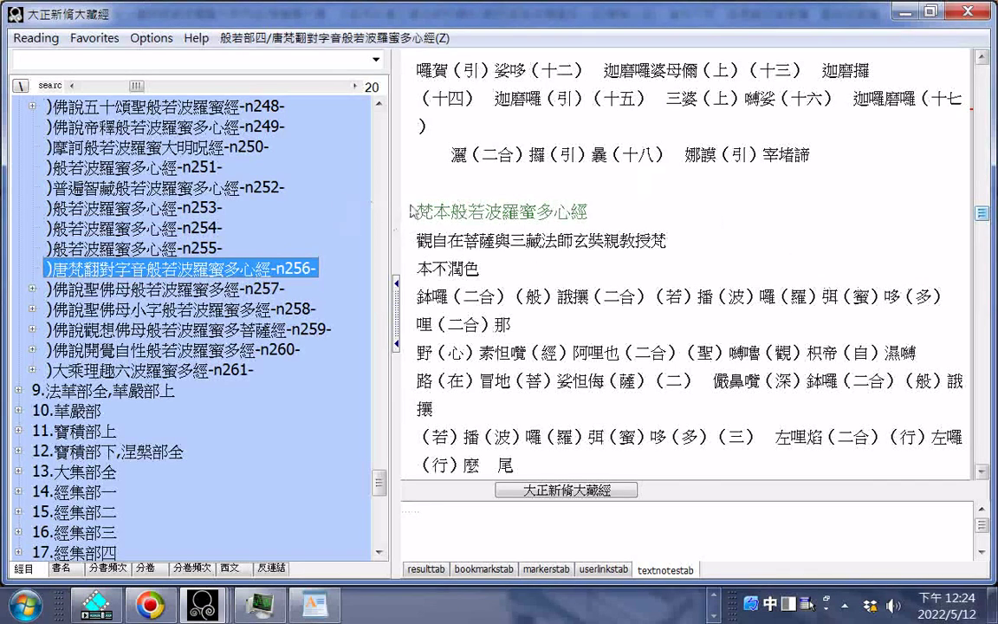
- Copy the text of n256 from the heading 梵本般若波羅蜜多心經 through the closing 羅蜜多心經一卷 line
left_click_drag(413, 211, 598, 274)
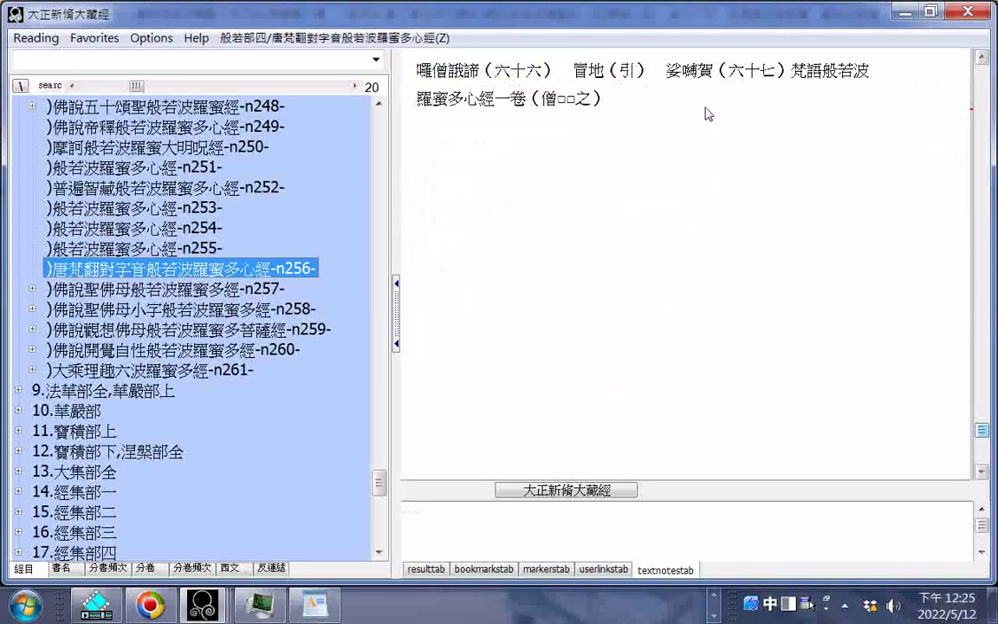
left_click(600, 101, "shift")
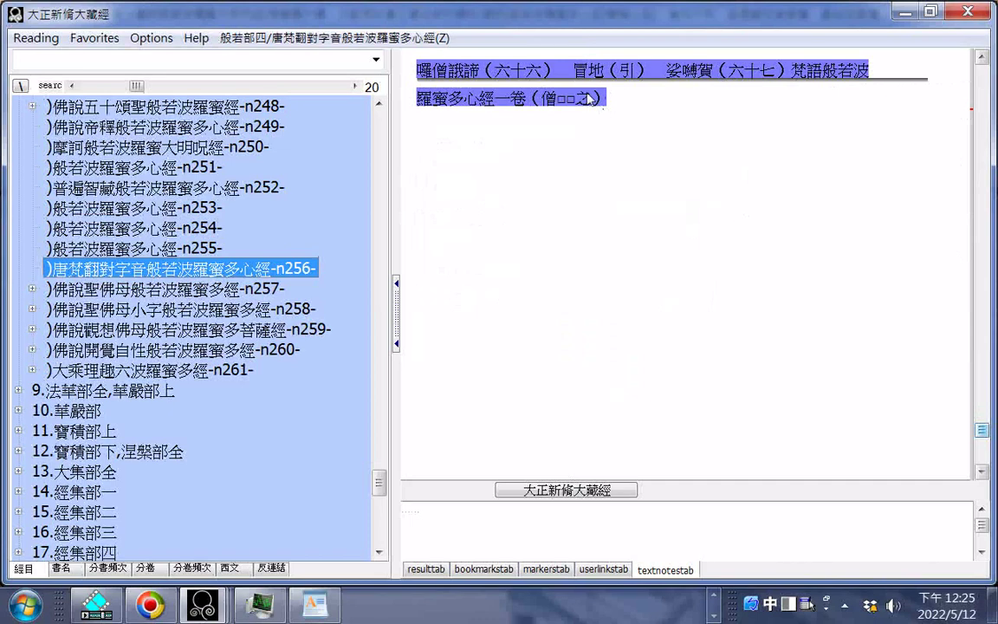
right_click(589, 97)
left_click(611, 121)
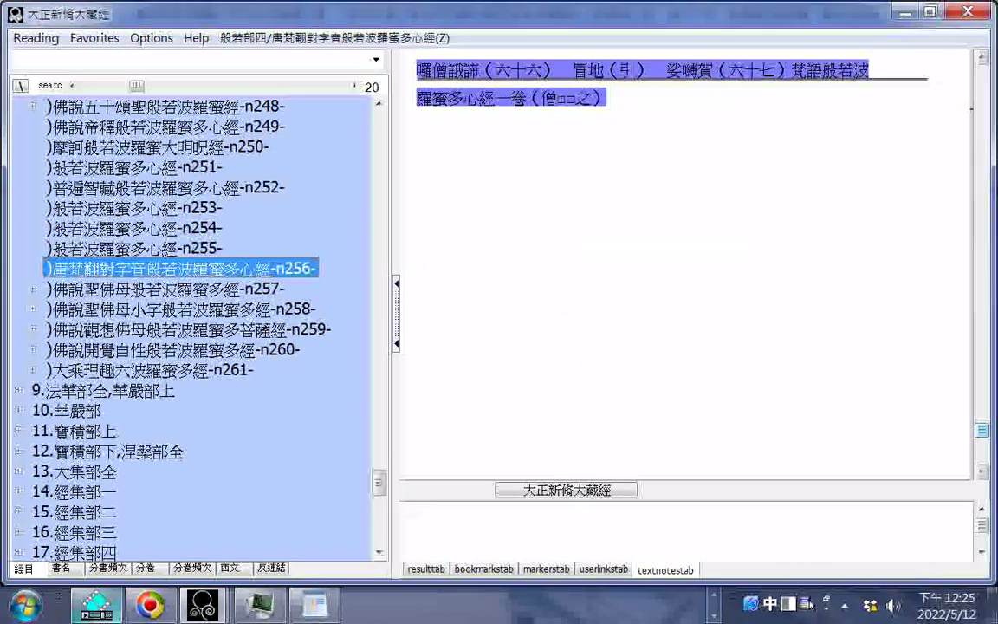
- Paste the copied 梵本般若波羅蜜多心經 text into a new Notepad document and snap its window to half the screen
left_click(26, 605)
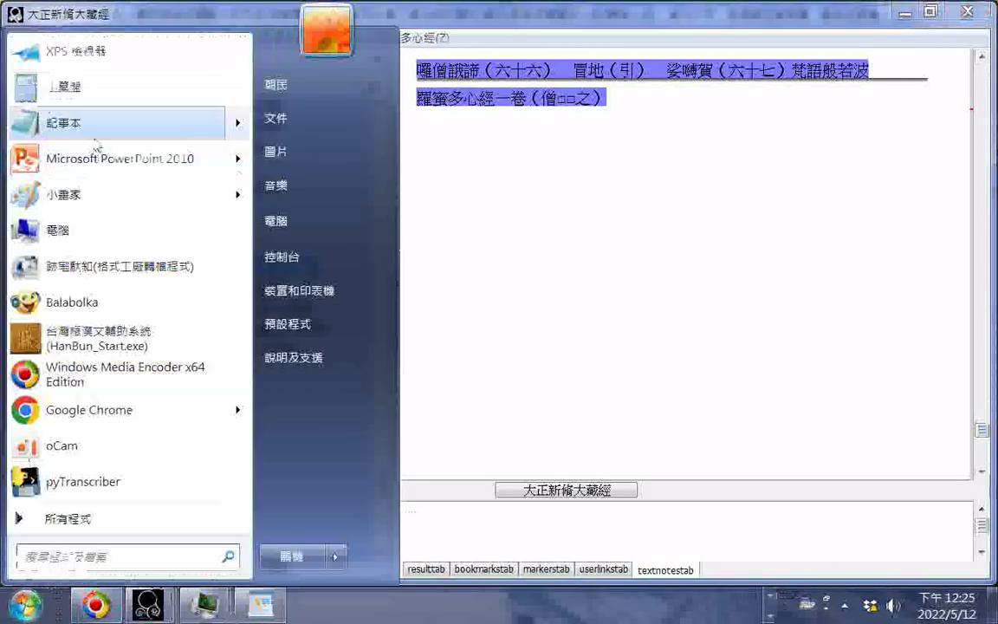
left_click(60, 128)
right_click(500, 304)
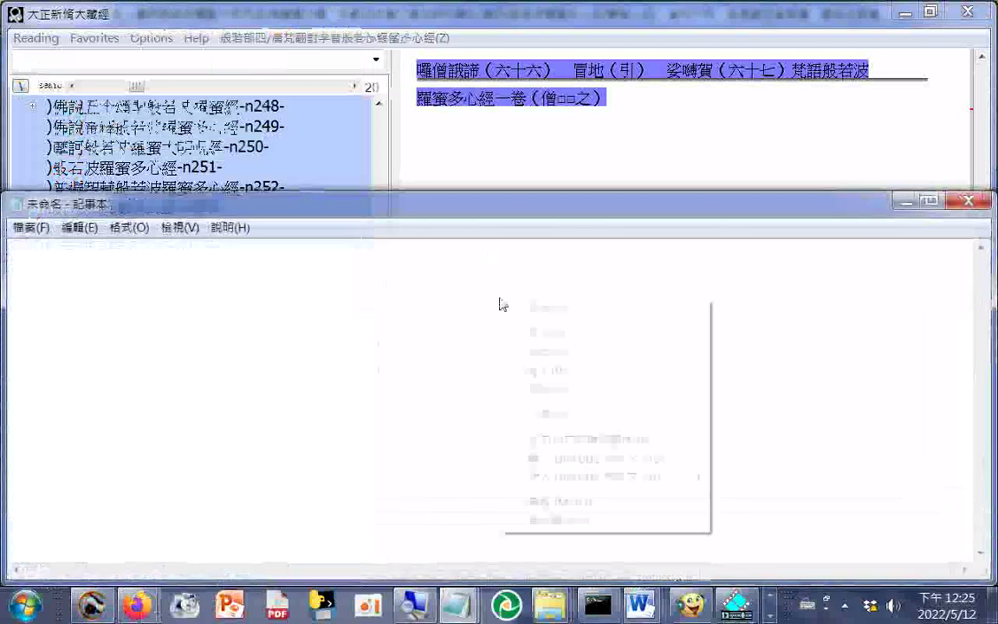
left_click(558, 375)
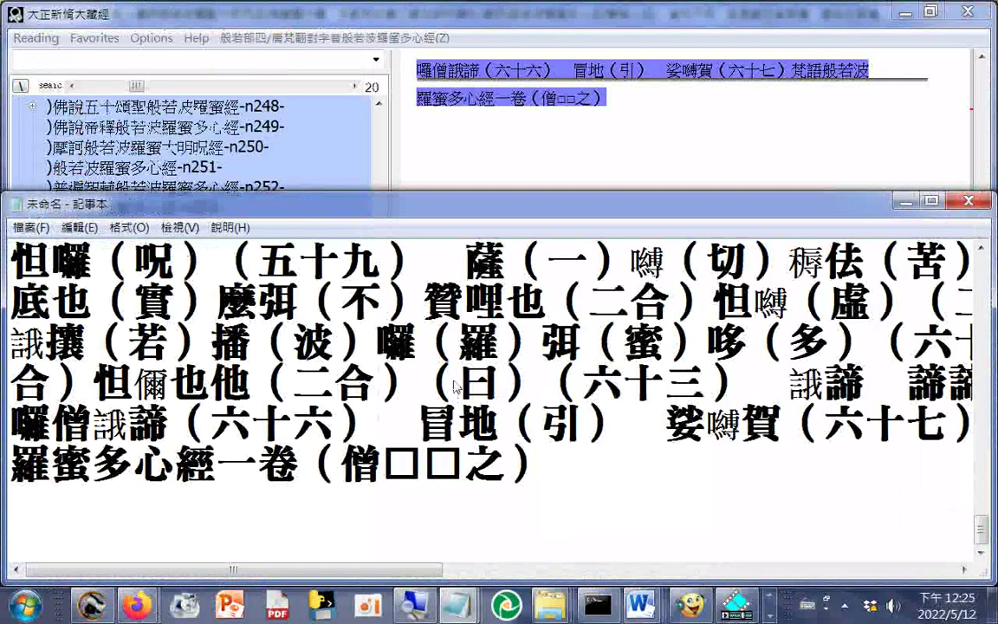
key("super+Right")
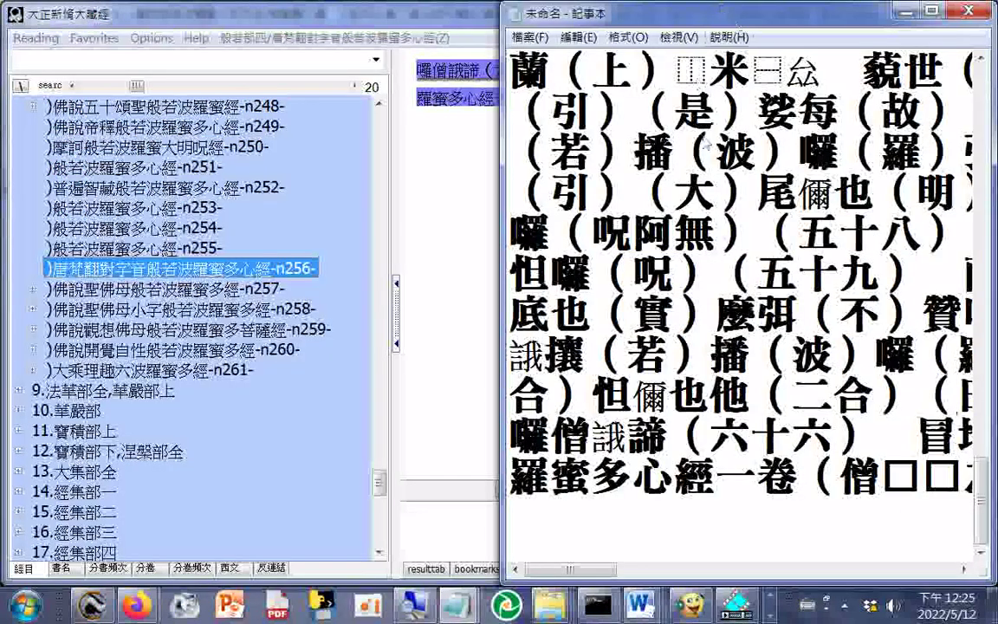
- Turn on automatic line wrapping for the pasted 梵本般若波羅蜜多心經 text in Notepad
left_click(628, 39)
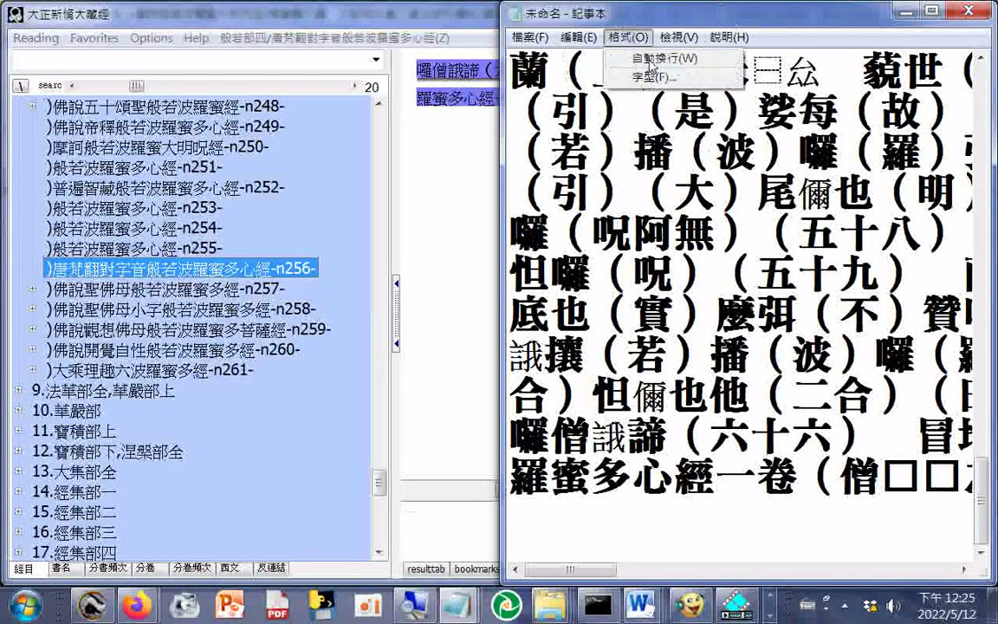
left_click(651, 61)
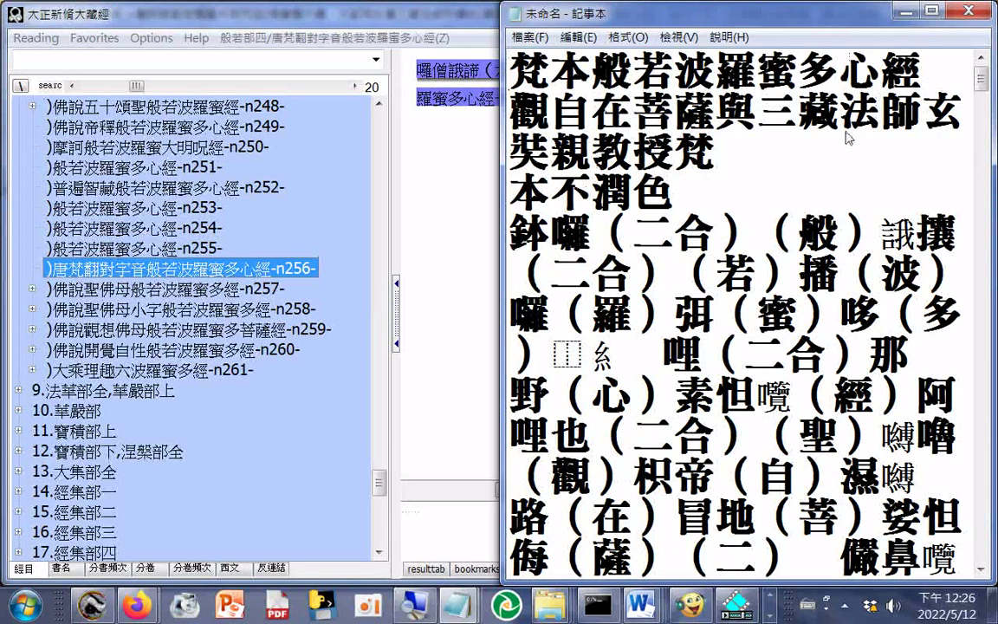
- Trace the bracketed Chinese glosses of the sutra title 般若波羅蜜多心經 by selecting them in reading order
left_click_drag(799, 233, 838, 233)
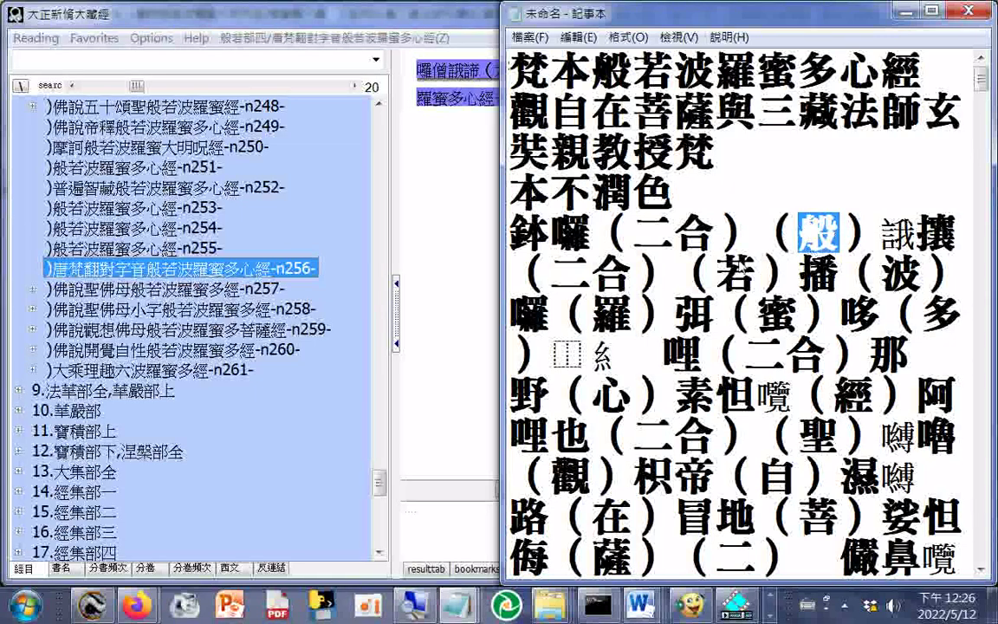
left_click_drag(716, 274, 854, 274)
left_click(598, 319)
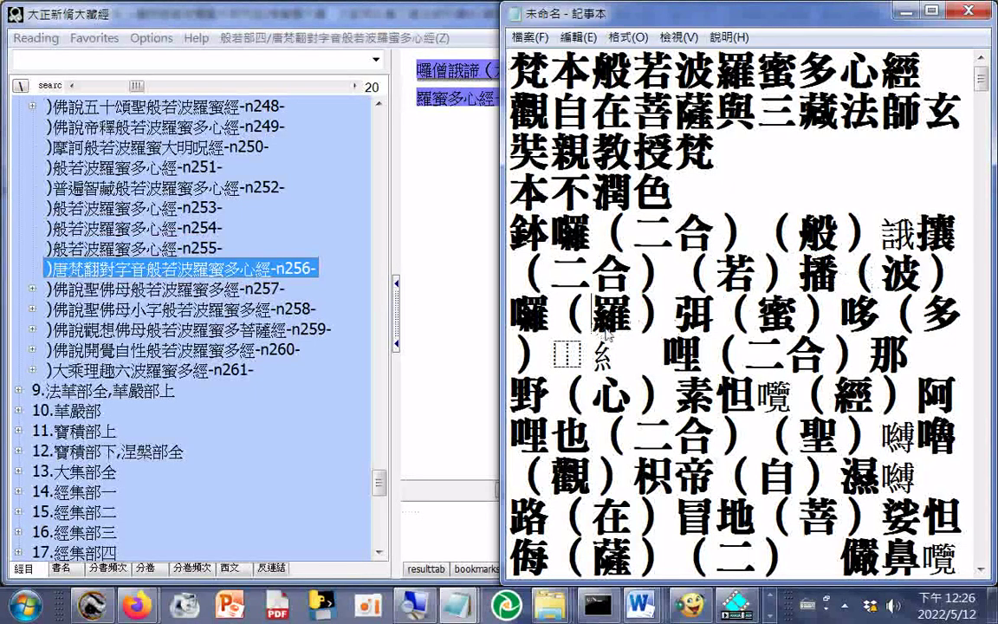
left_click_drag(605, 327, 632, 320)
key("ctrl+c")
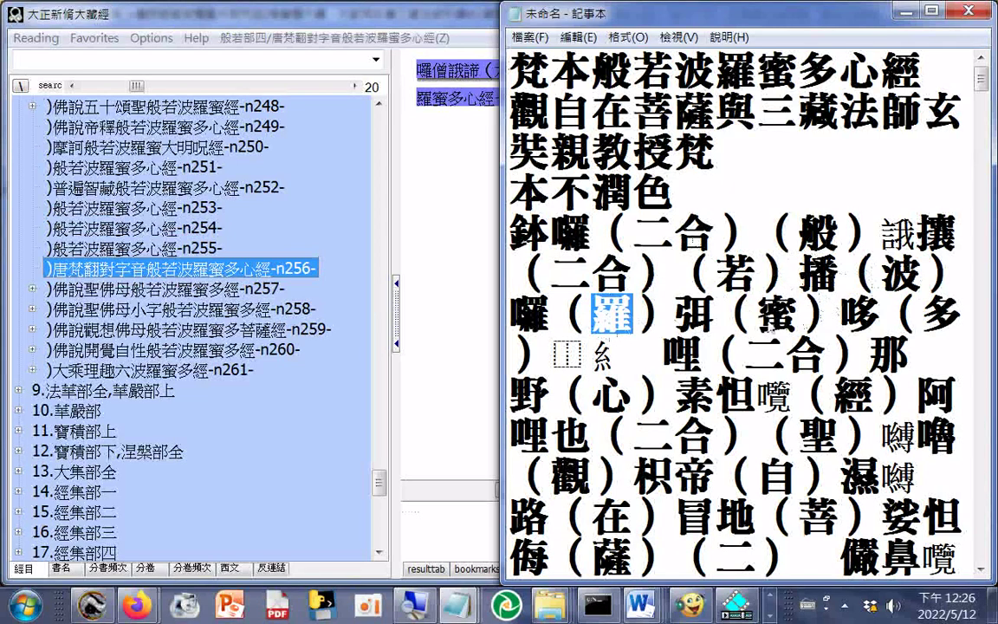
left_click_drag(924, 312, 962, 313)
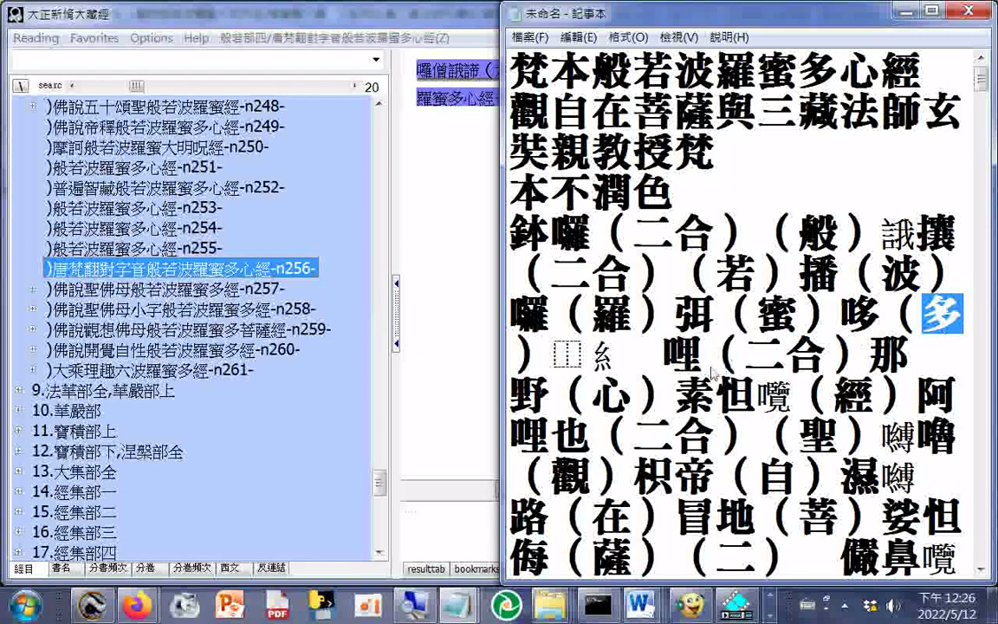
left_click_drag(597, 397, 617, 412)
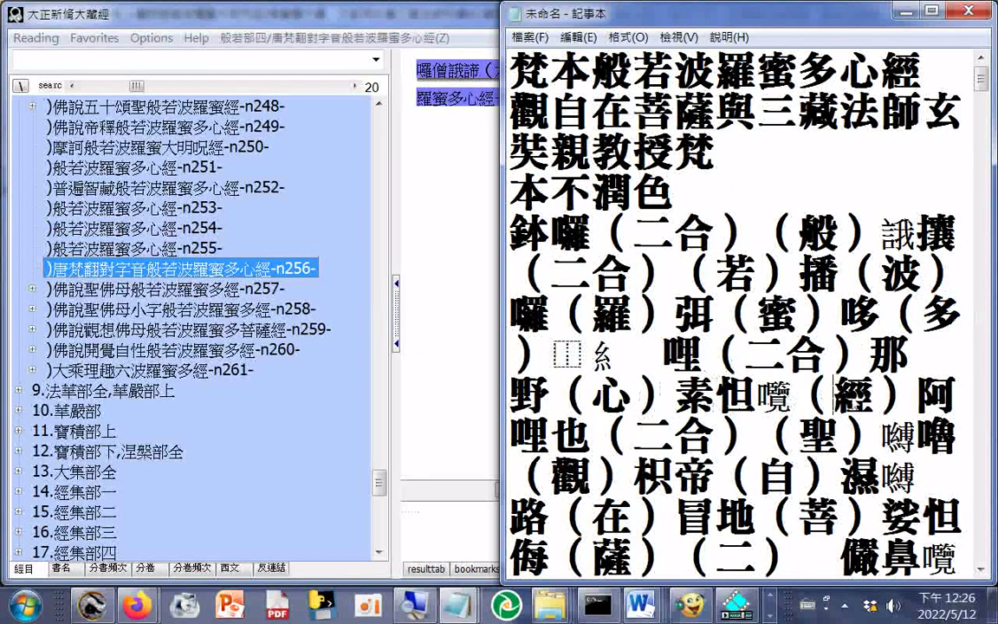
left_click_drag(834, 392, 879, 412)
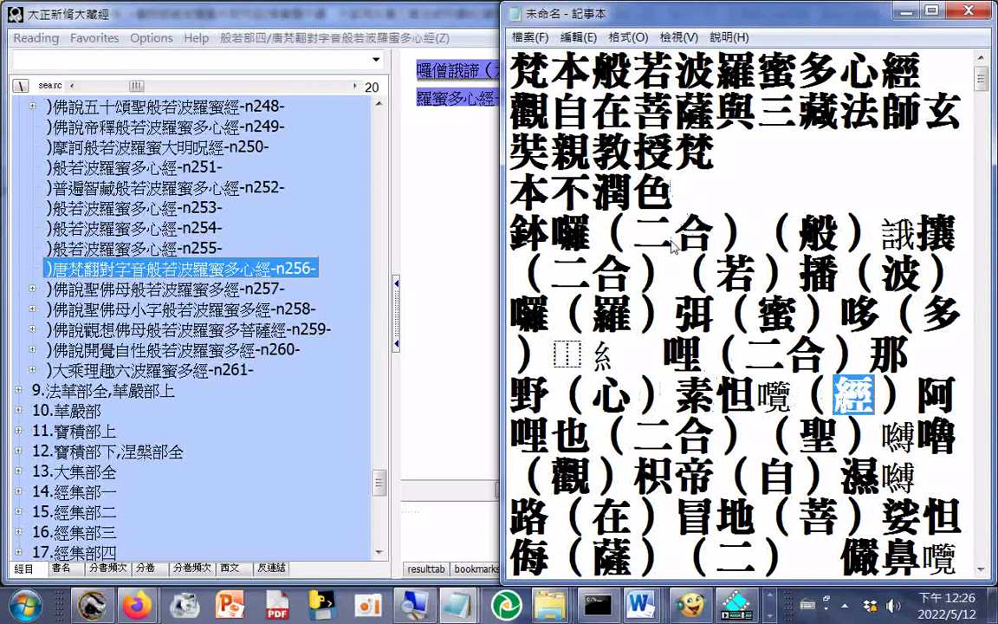
- Trace the bracketed glosses spelling 聖觀自在菩薩 by selecting them one after another in the transliteration
scroll(673, 245, "down", 1)
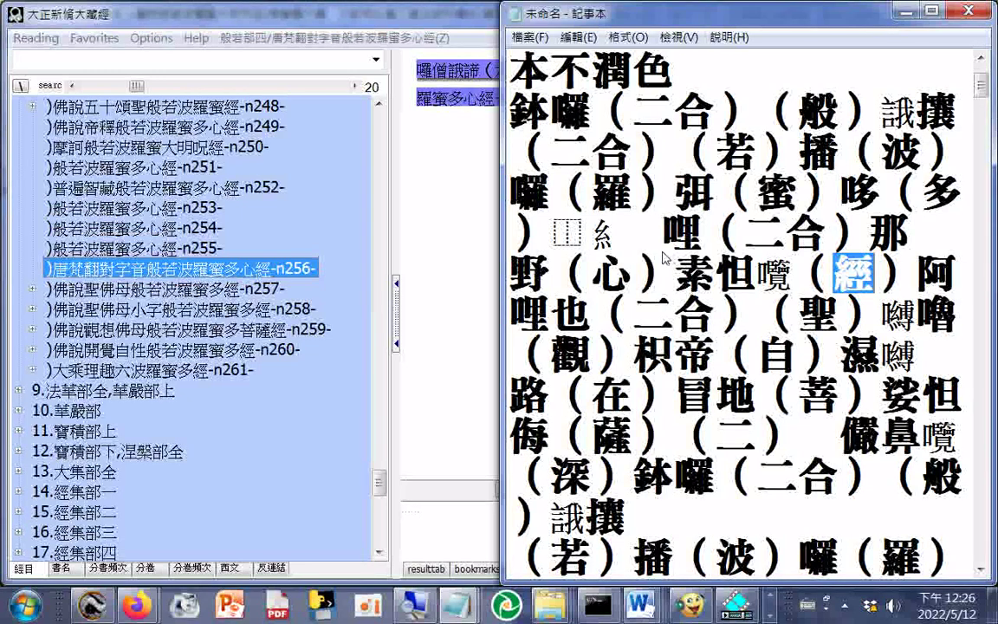
scroll(663, 257, "down", 1)
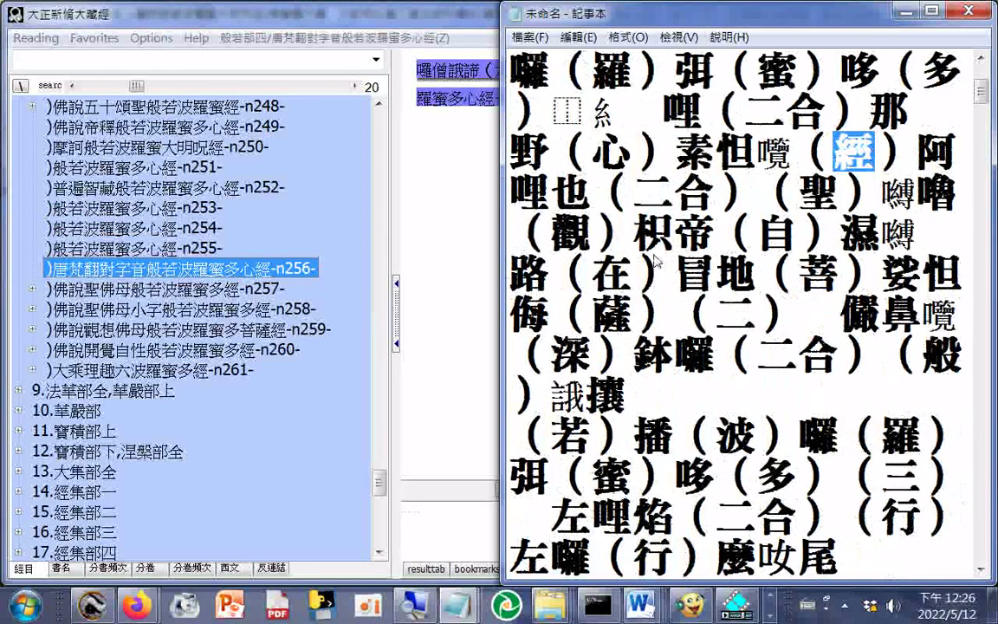
left_click_drag(799, 196, 824, 203)
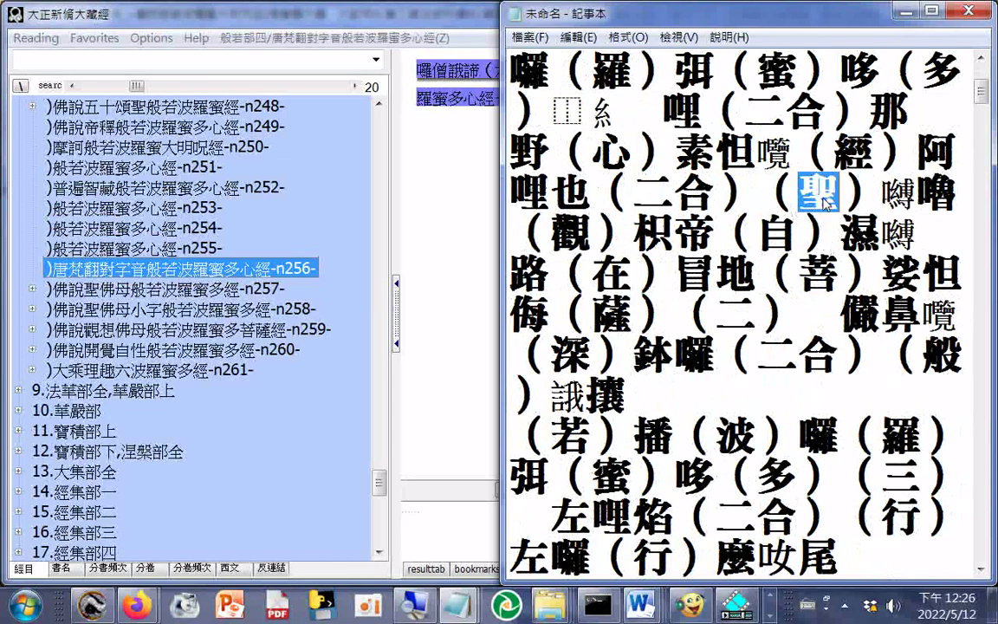
left_click_drag(590, 233, 528, 215)
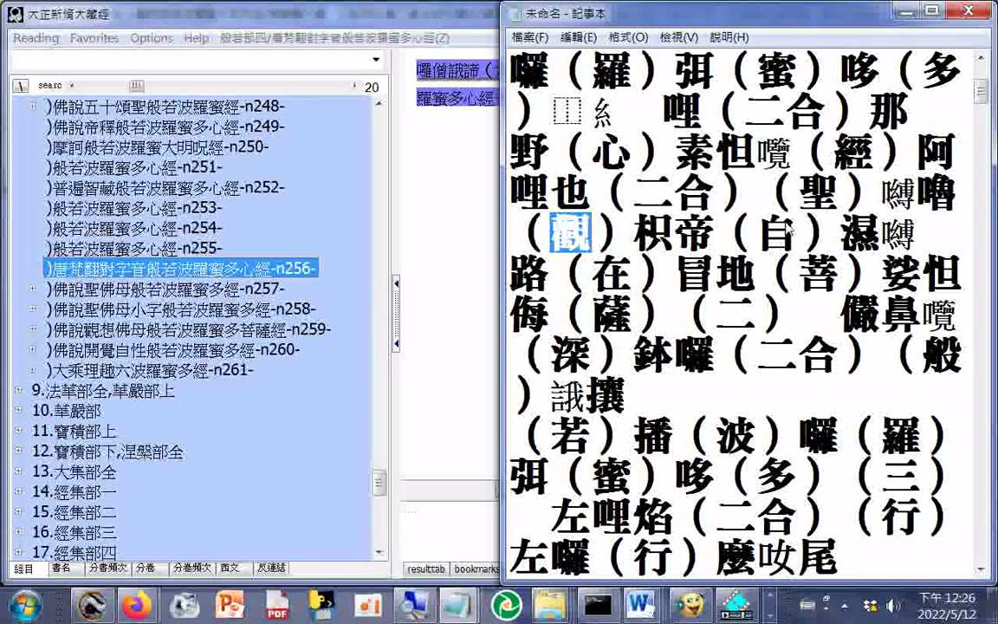
left_click(764, 244)
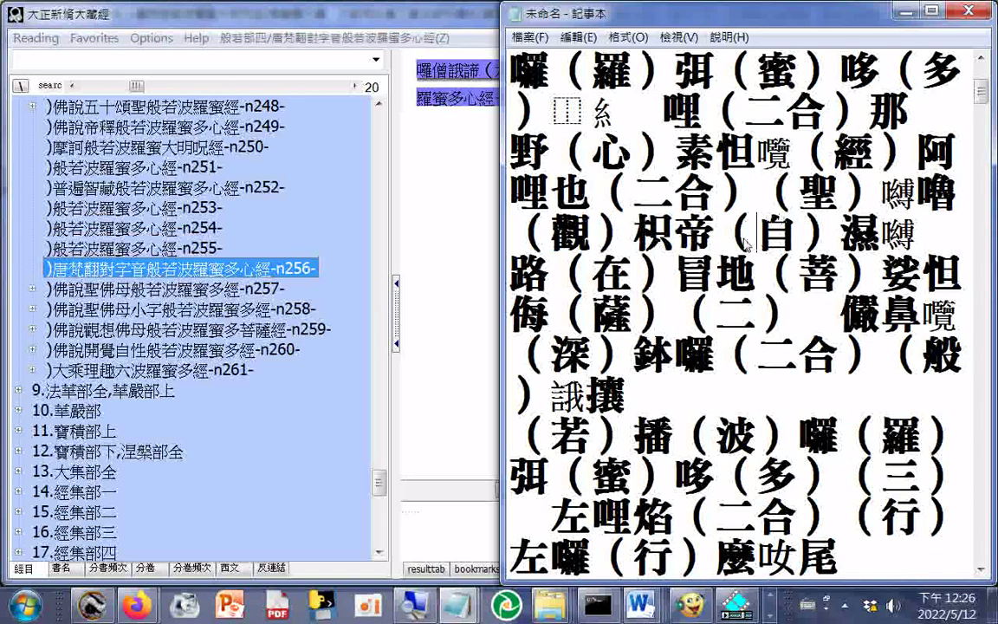
left_click_drag(763, 244, 785, 245)
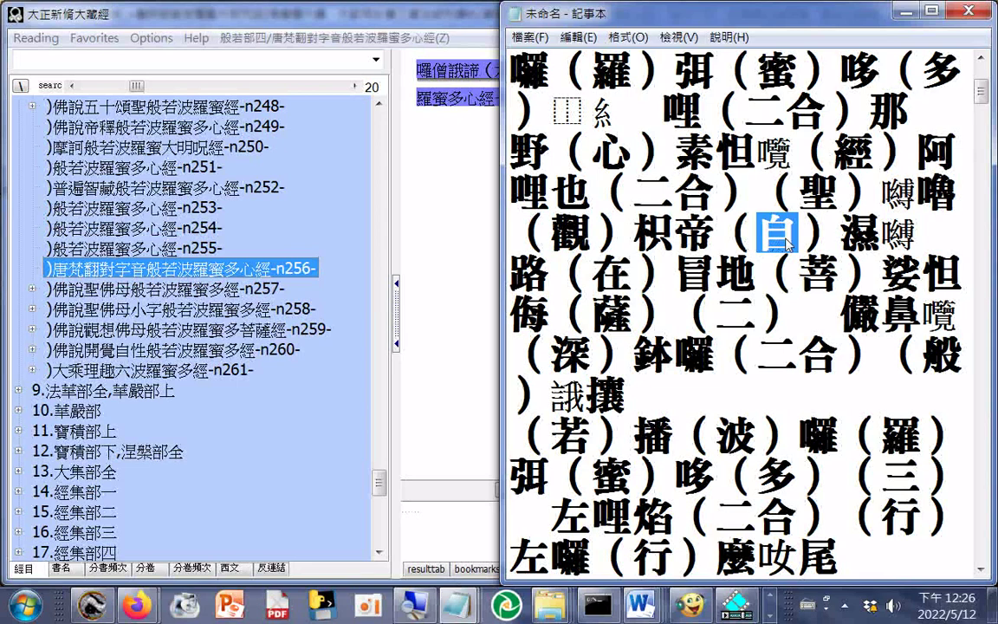
left_click_drag(593, 276, 615, 285)
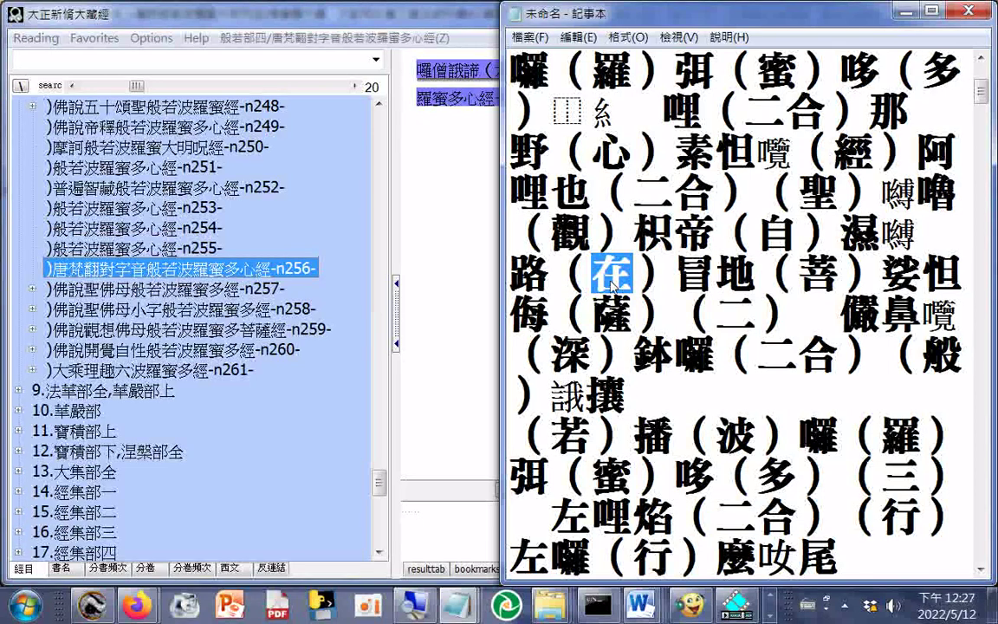
left_click(614, 284)
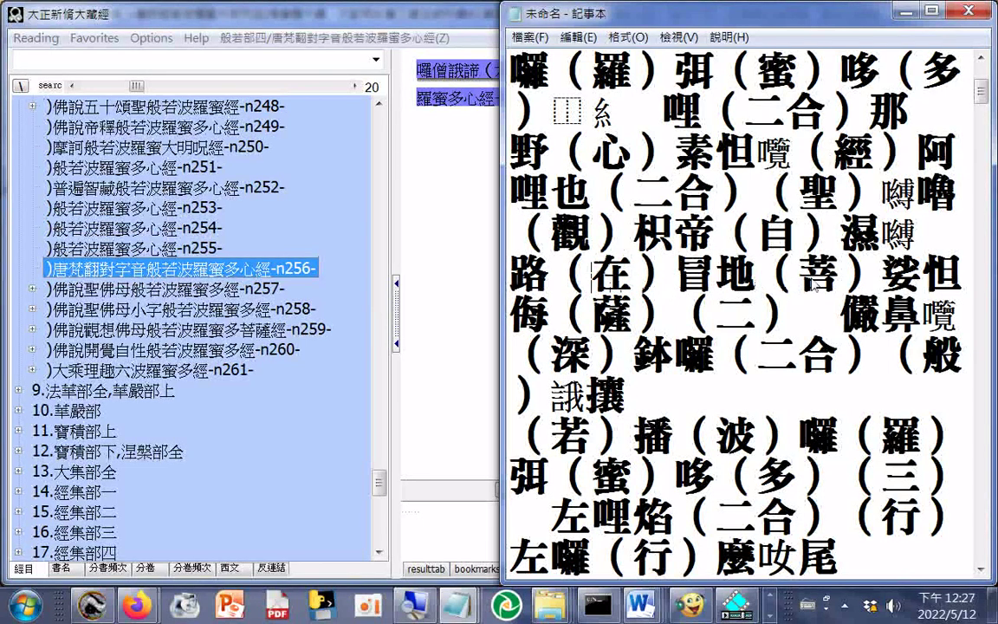
left_click_drag(798, 278, 830, 280)
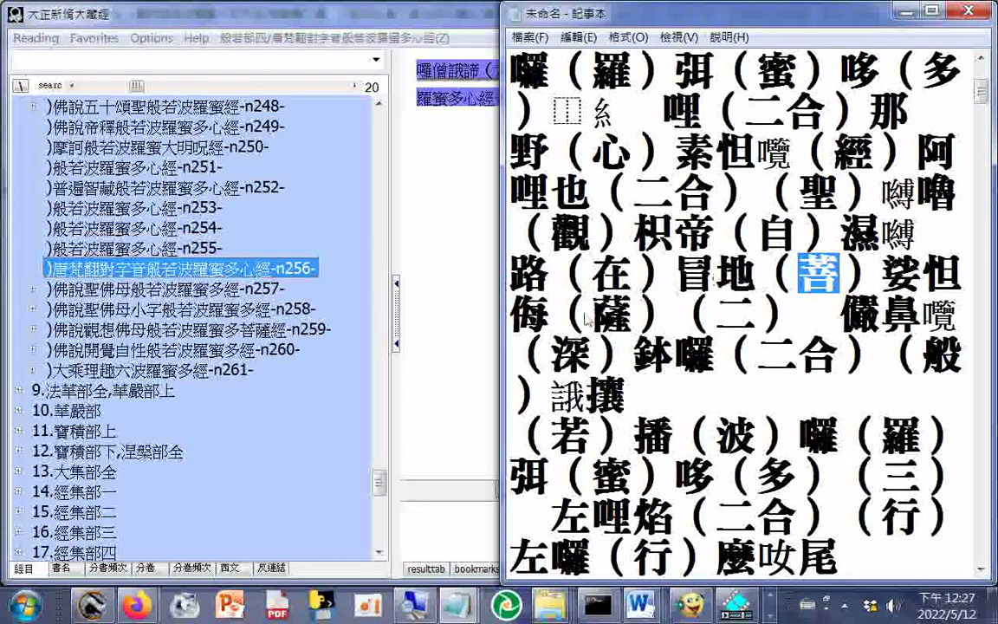
key("Home")
left_click_drag(593, 314, 622, 329)
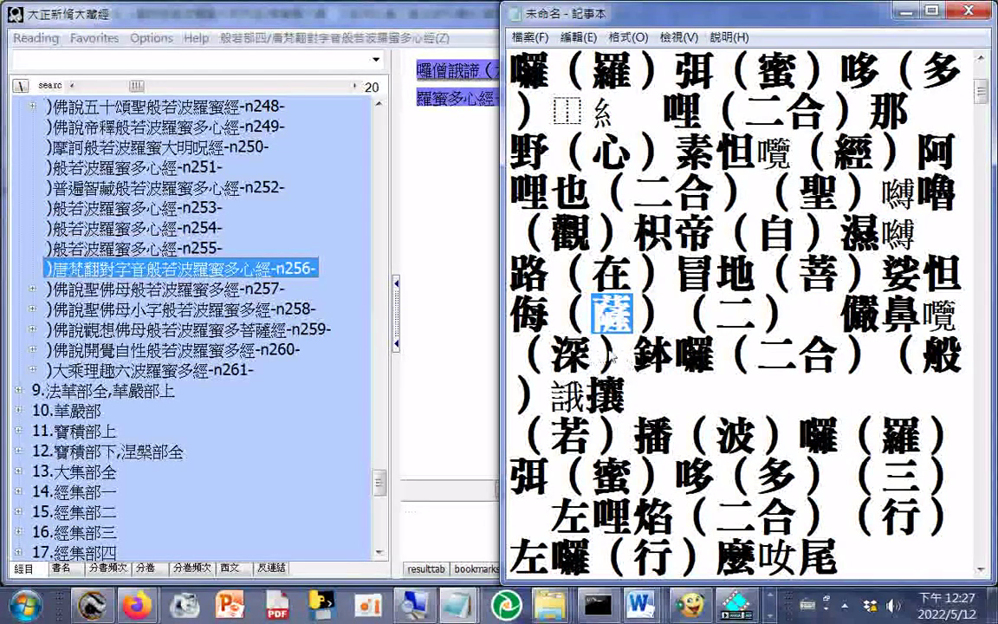
- Follow the glosses 深般若波羅蜜多 through the transliteration, selecting each in reading order
left_click_drag(552, 358, 579, 366)
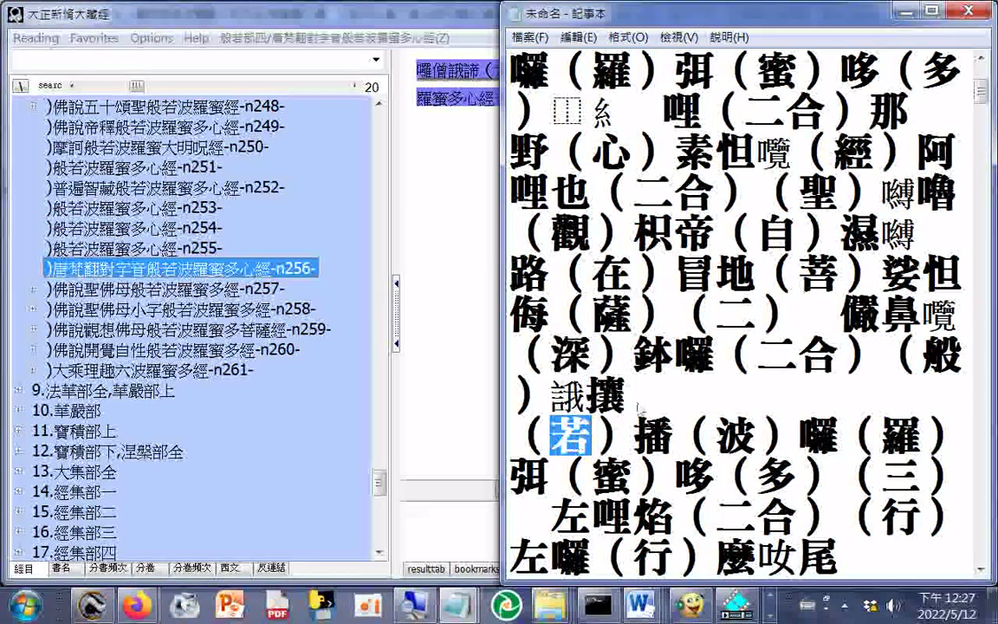
left_click_drag(717, 436, 747, 439)
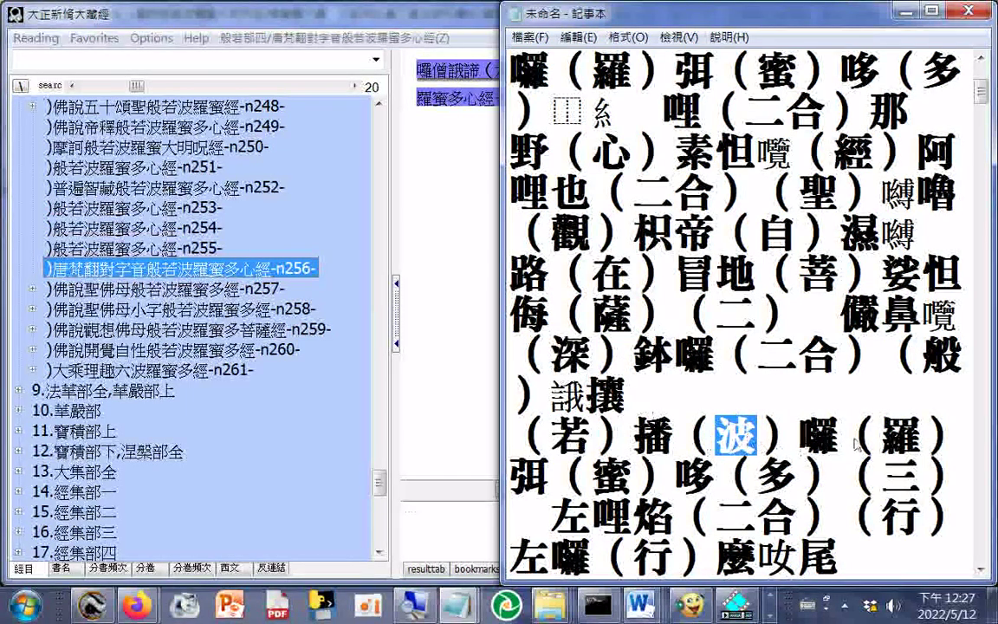
key("Right")
key("Right")
key("Right")
key("Right")
key("shift+Right")
left_click_drag(593, 476, 624, 477)
left_click_drag(755, 478, 795, 478)
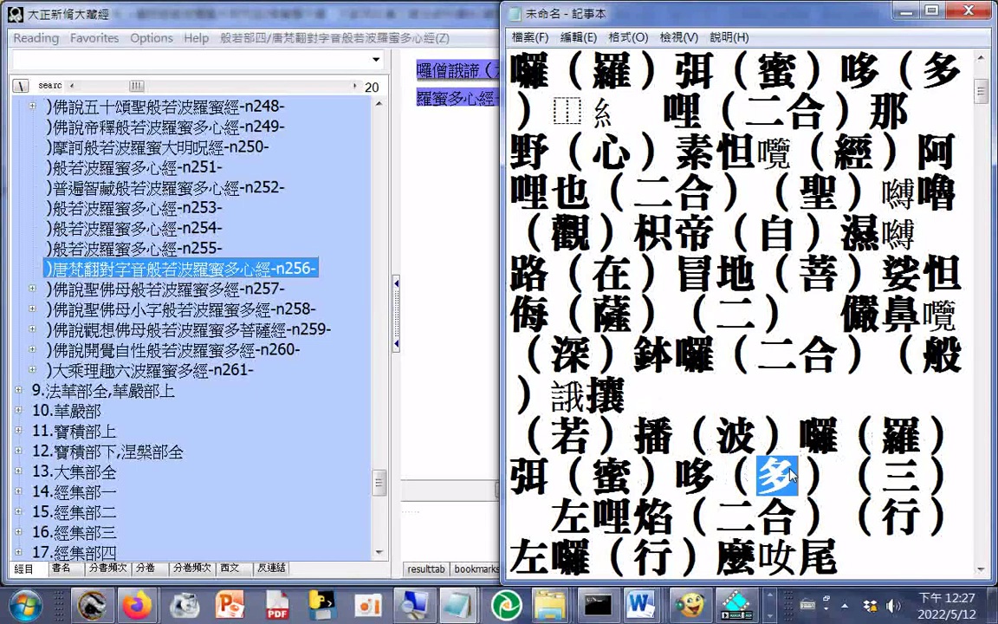
- Mark both 行 glosses, after 左哩焰（二合） and after 左囉, to compare the two occurrences
scroll(792, 446, "down", 1)
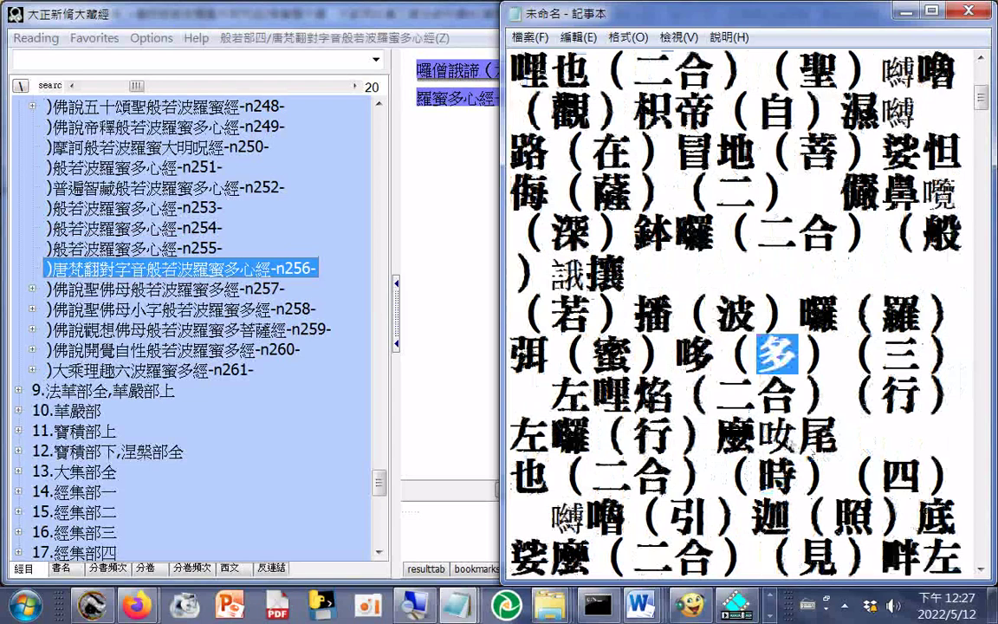
scroll(700, 307, "down", 1)
left_click_drag(885, 270, 914, 270)
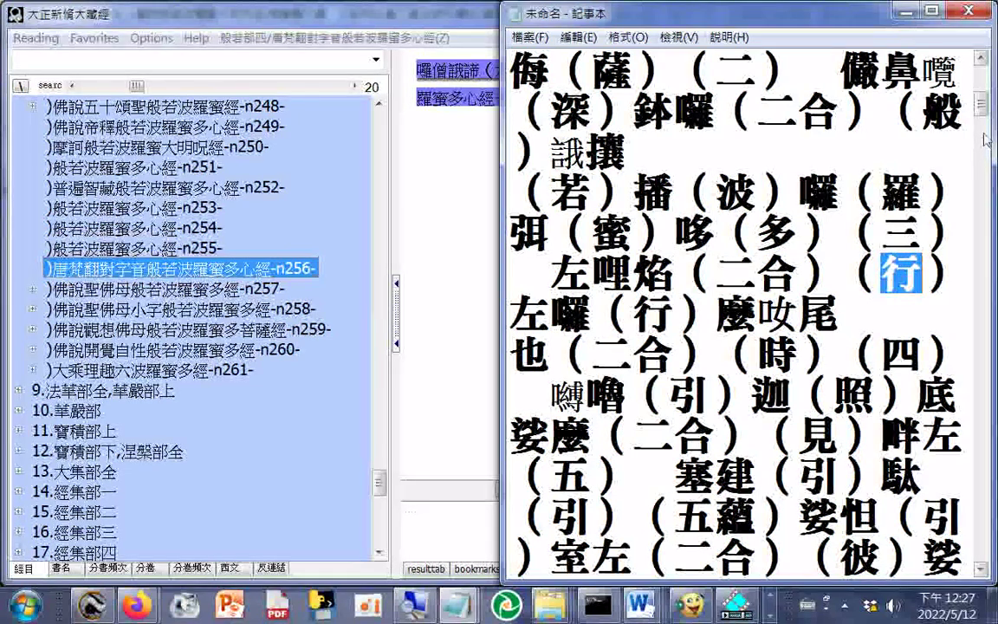
left_click(982, 59)
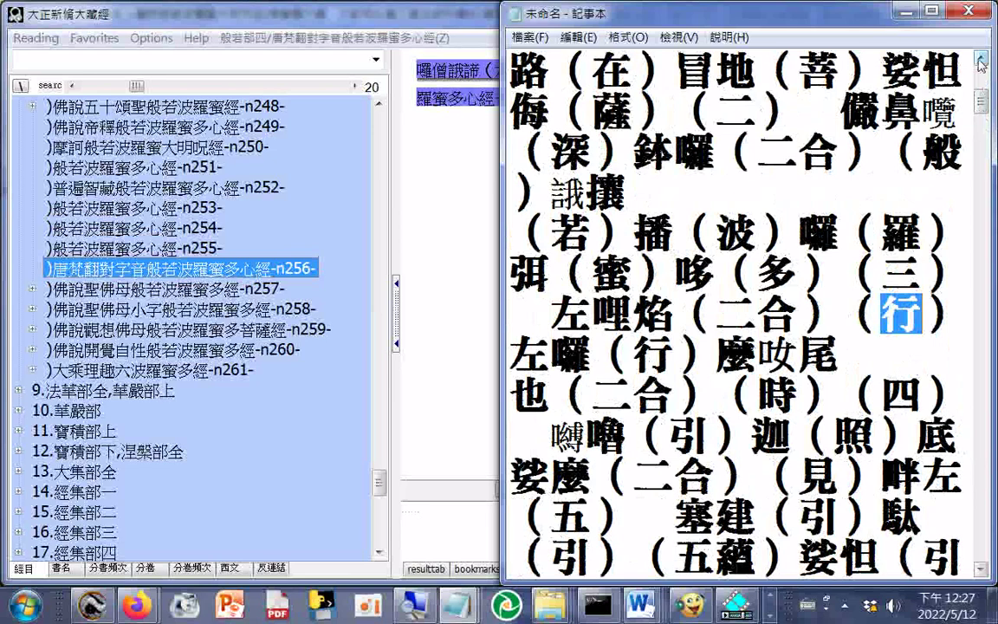
left_click(982, 59)
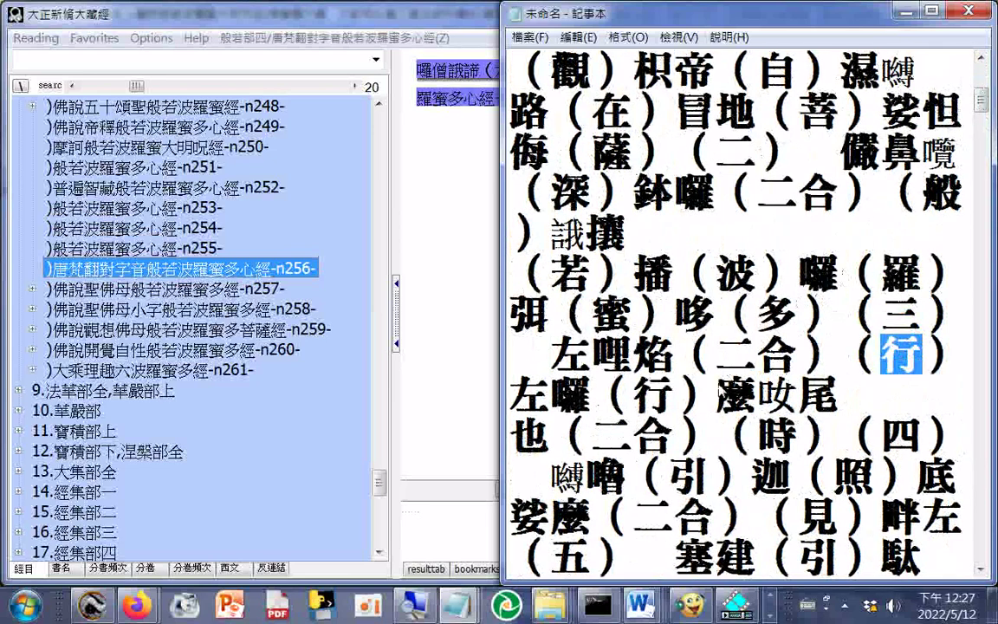
left_click_drag(640, 397, 663, 403)
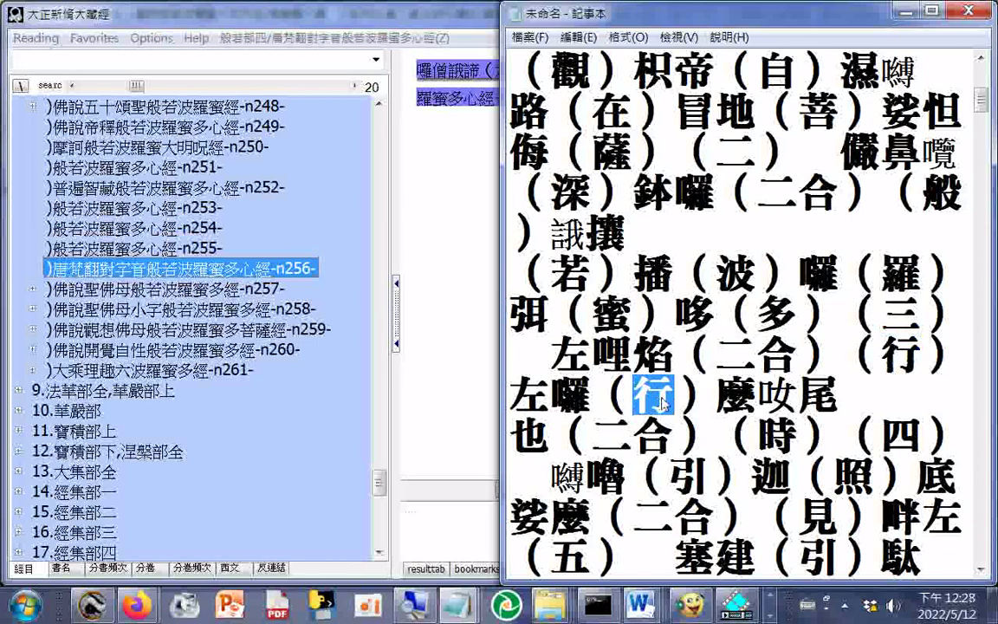
- Retrace the glosses from 深 through 般若波羅蜜多 to 時, selecting them in turn
left_click_drag(553, 193, 590, 194)
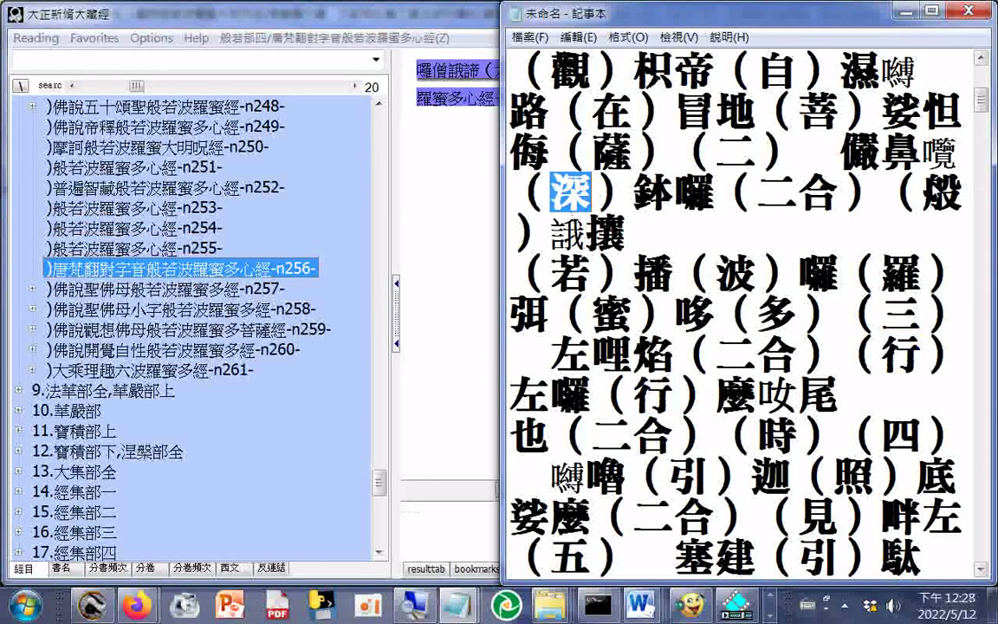
left_click_drag(845, 191, 871, 193)
left_click_drag(553, 275, 581, 281)
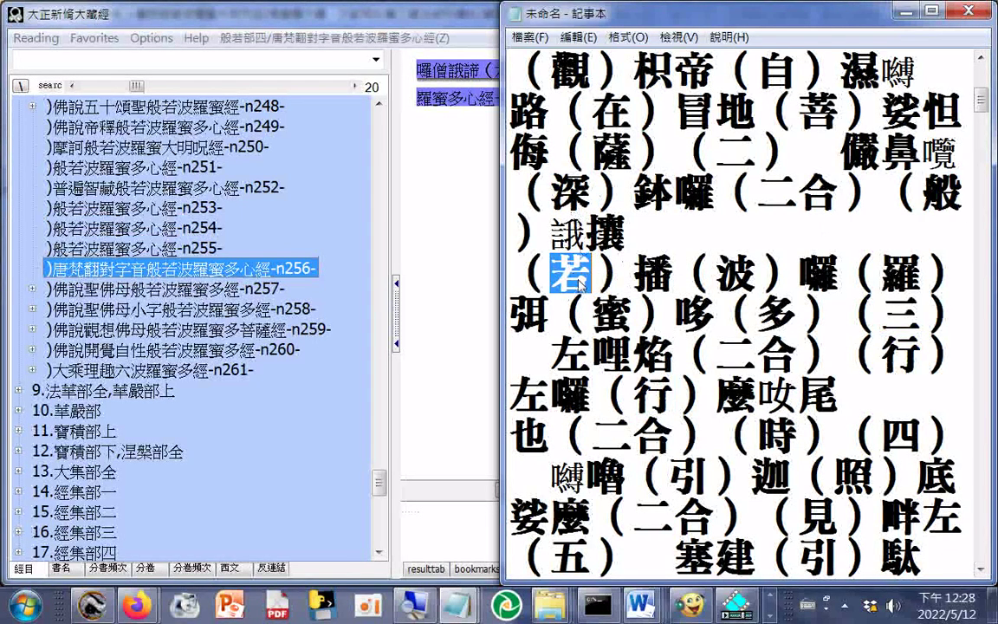
left_click_drag(716, 276, 752, 278)
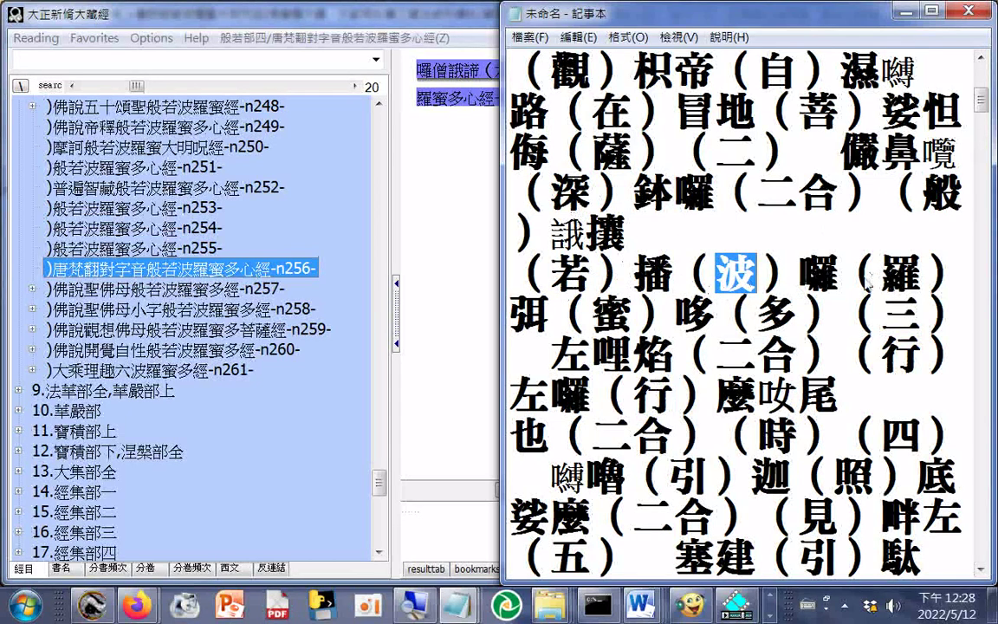
left_click_drag(589, 312, 627, 313)
left_click_drag(758, 312, 794, 314)
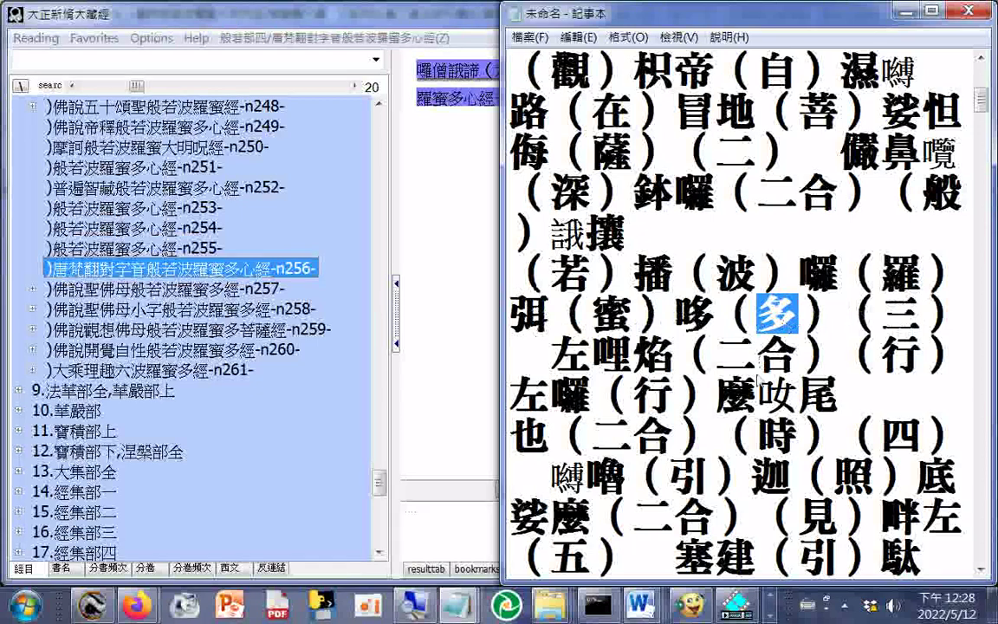
left_click_drag(760, 434, 784, 442)
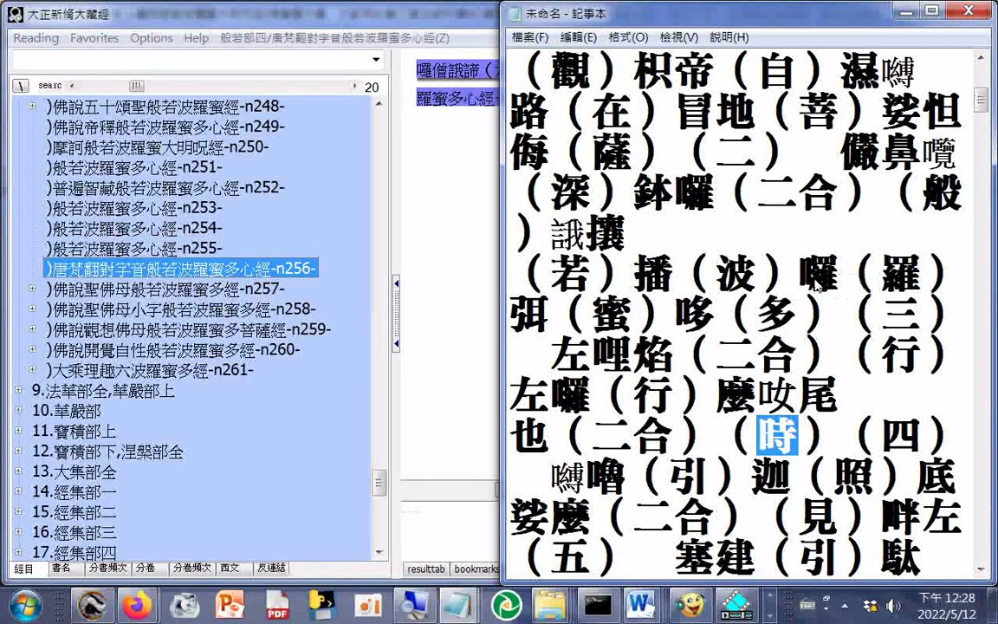
- Trace the bracketed glosses 照, 見, 五 and 五蘊 by selecting each in reading order in the transliteration
scroll(819, 289, "down", 1)
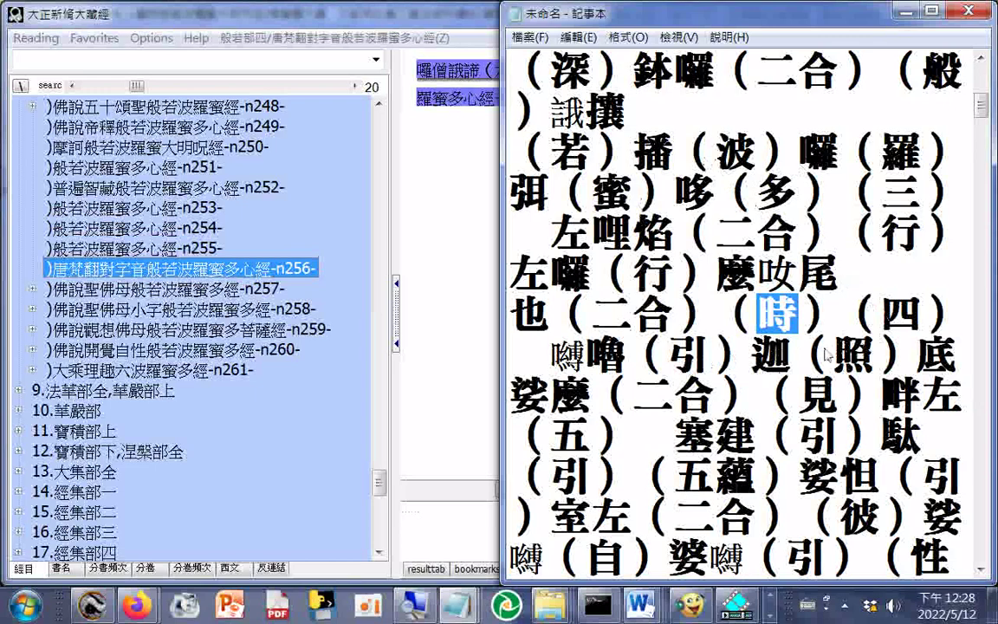
left_click_drag(835, 354, 864, 355)
left_click_drag(803, 394, 832, 387)
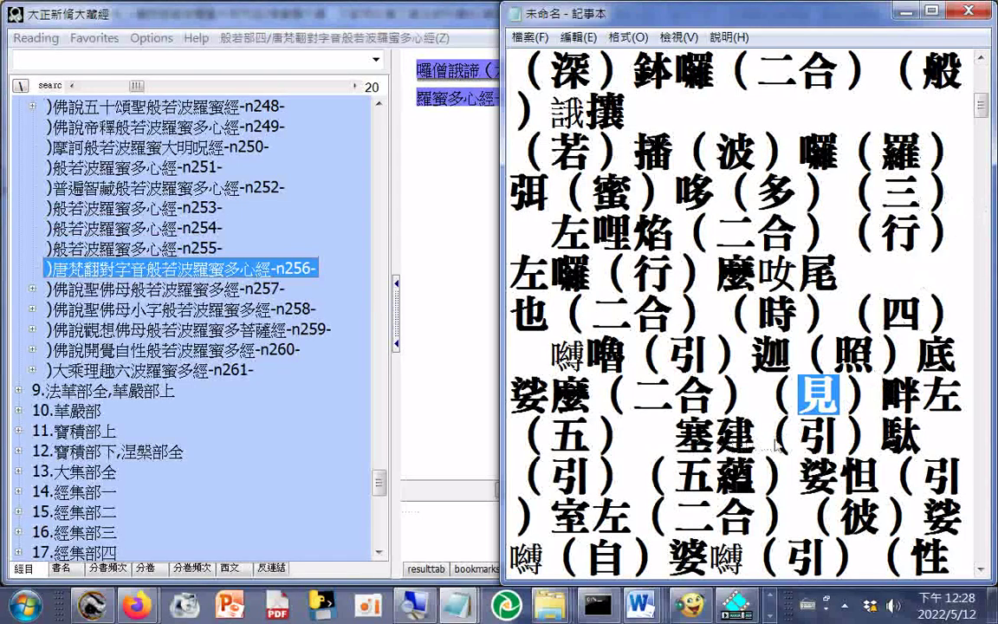
double_click(572, 437)
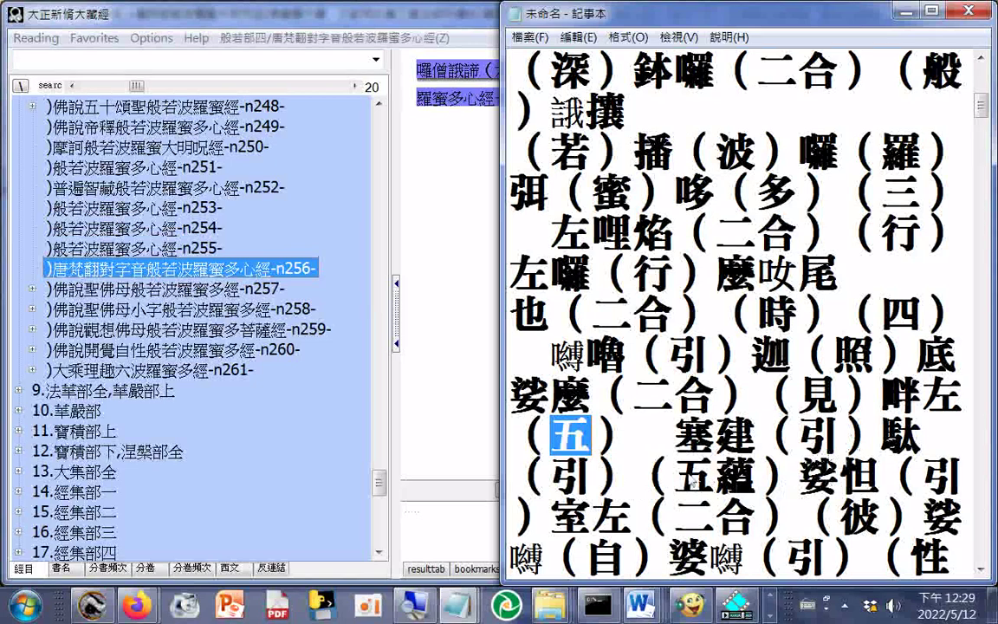
left_click_drag(680, 477, 714, 477)
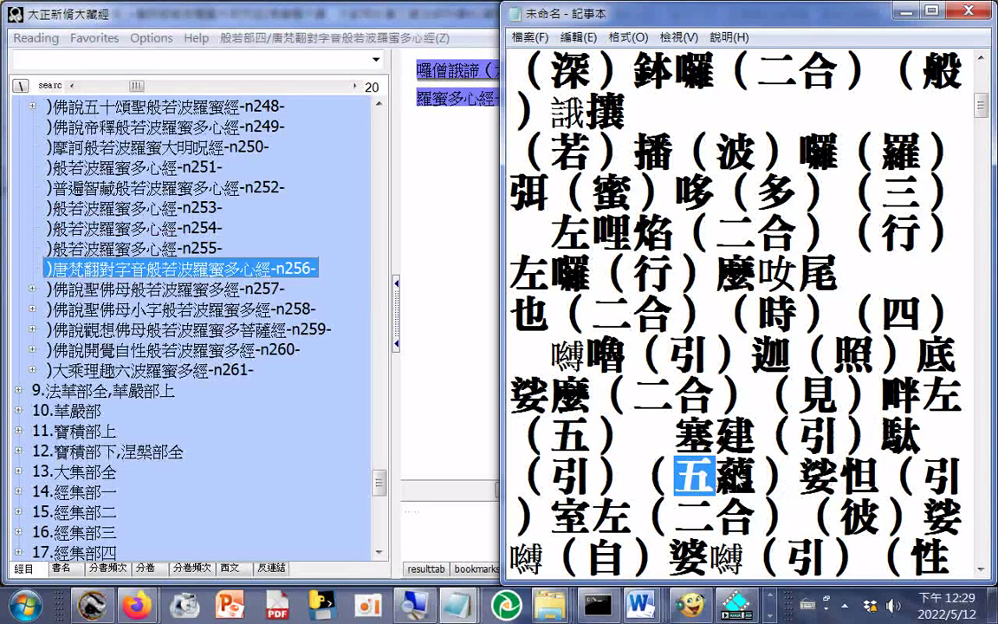
scroll(736, 346, "down", 1)
left_click_drag(693, 357, 745, 357)
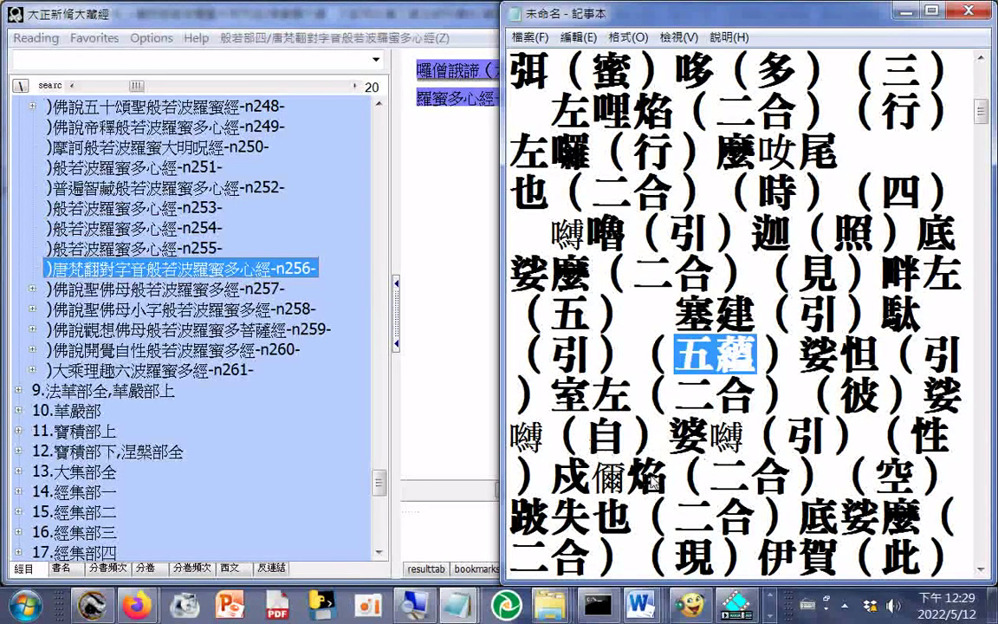
- Select the gloss 空 after 戍儞焰（二合）, and return the selection to 五蘊 to relate the two
scroll(654, 486, "down", 1)
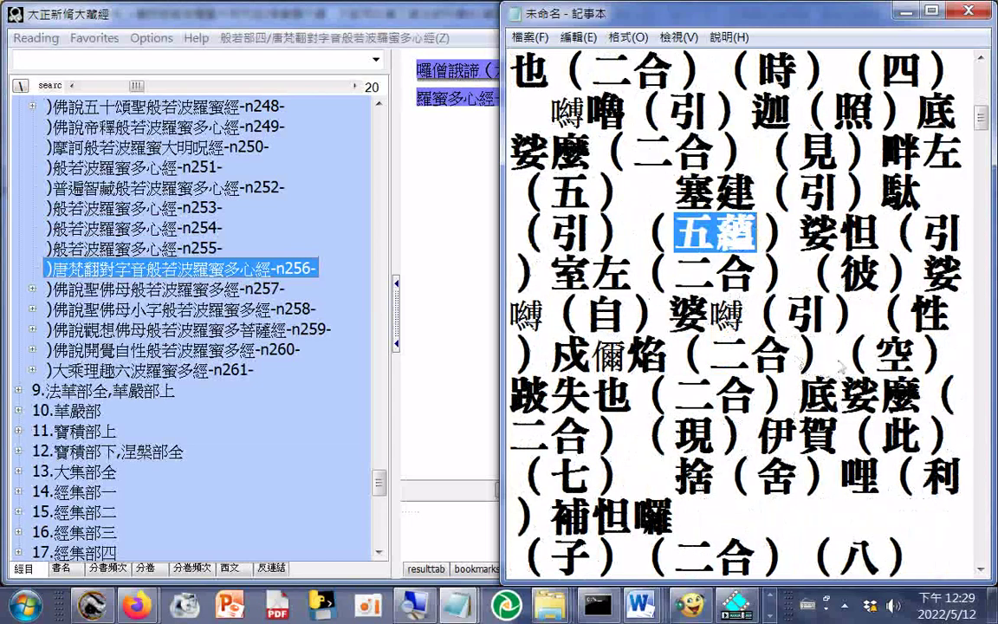
left_click_drag(876, 355, 915, 356)
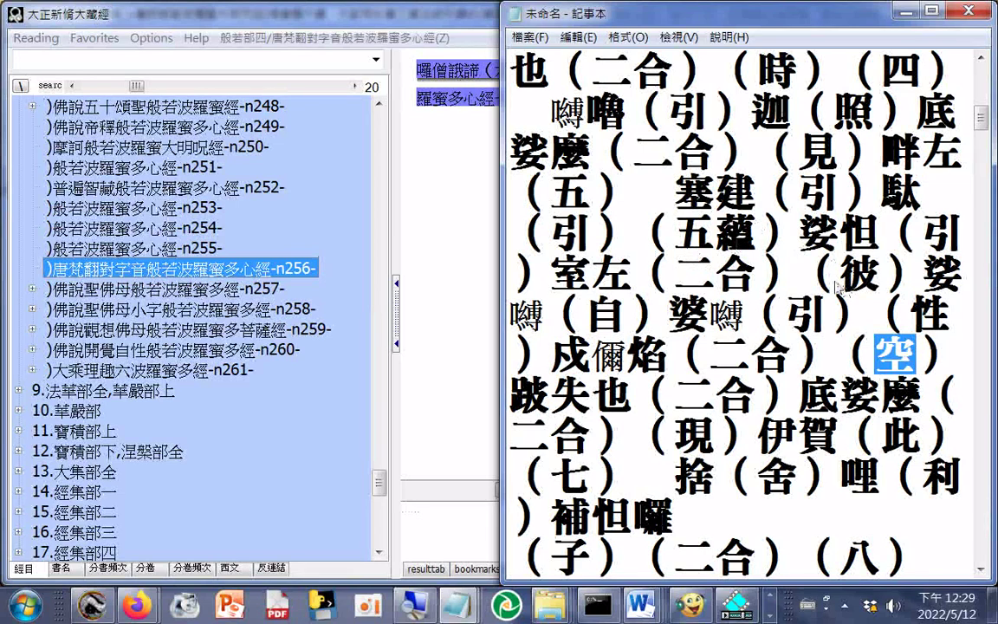
key("F3")
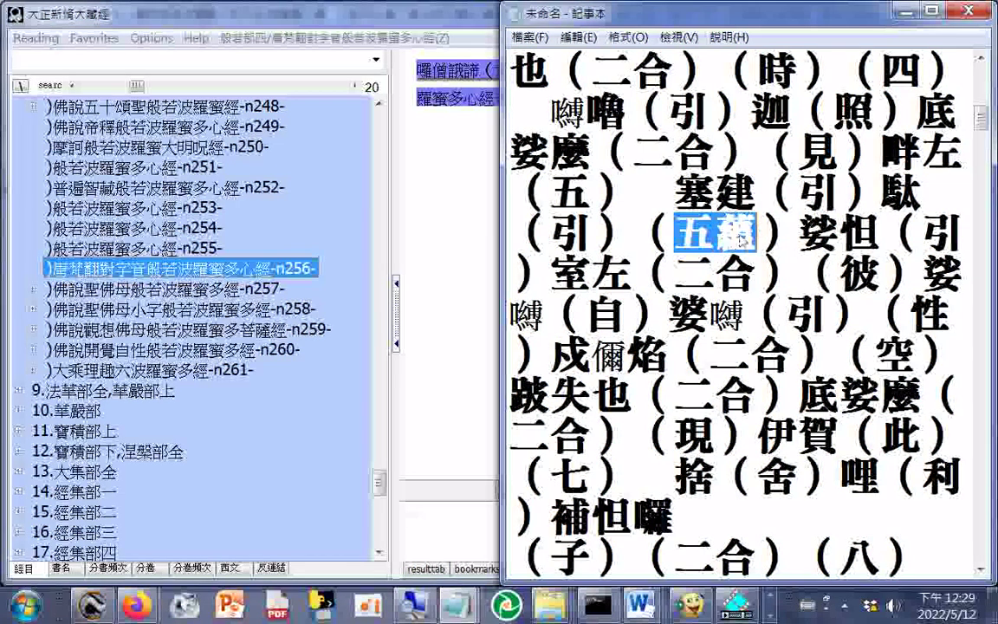
- Follow the glosses 彼自性空 through the transliteration, selecting each and marking 自 and 性 a second time
double_click(846, 280)
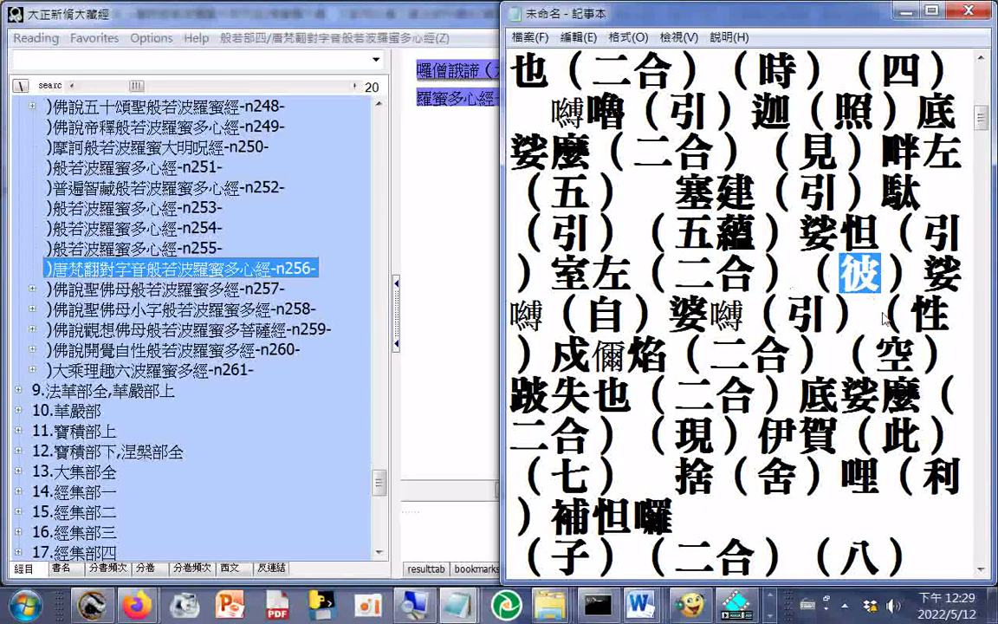
double_click(611, 316)
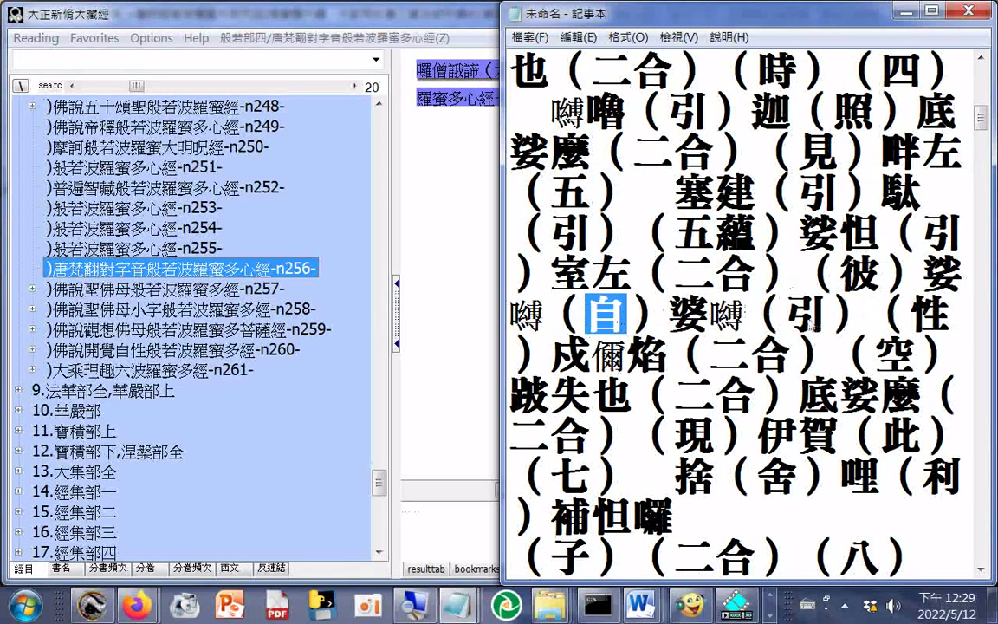
double_click(788, 314)
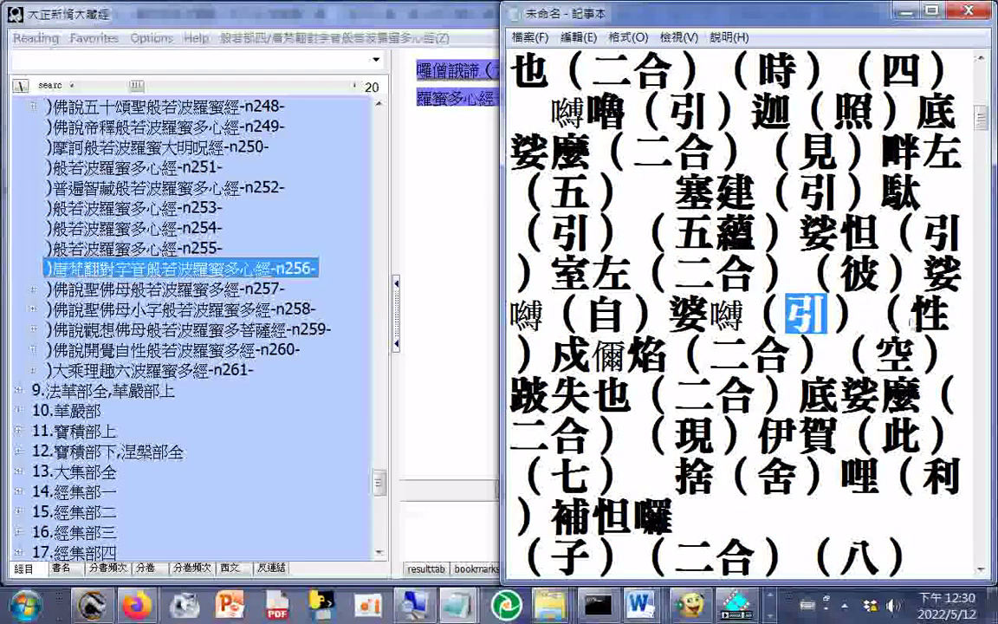
double_click(931, 316)
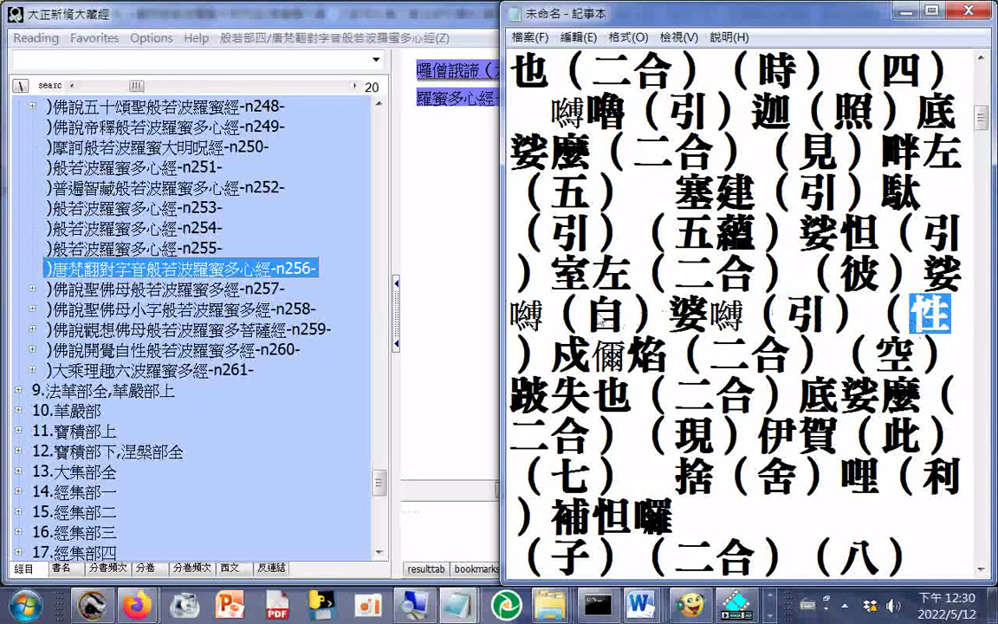
double_click(605, 313)
double_click(931, 315)
double_click(898, 357)
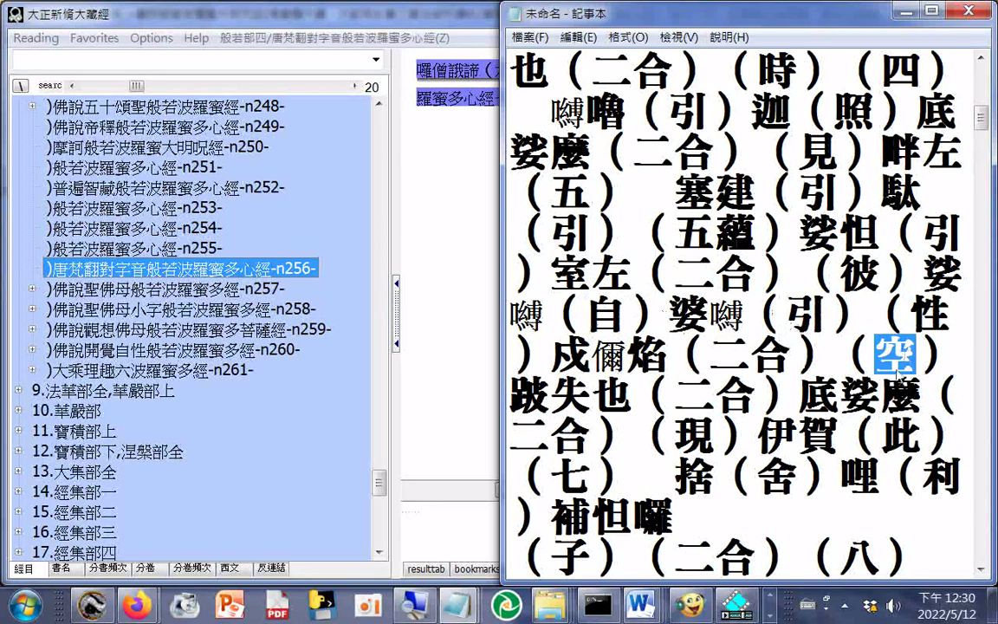
- Trace the glosses spelling 舍利子 by selecting 舍, 利 and 子 one after another
scroll(897, 376, "down", 1)
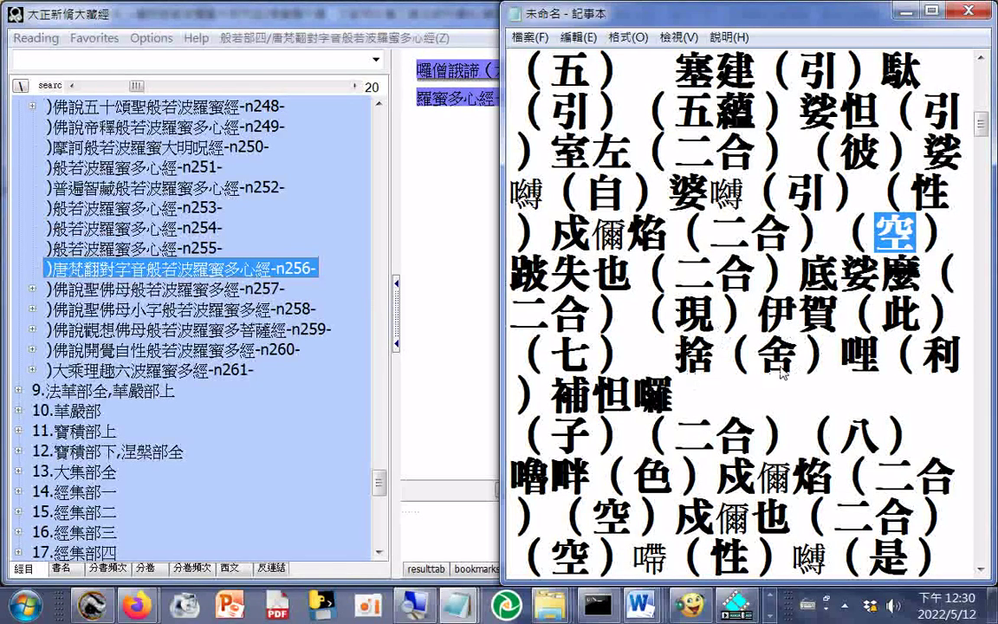
scroll(782, 372, "down", 1)
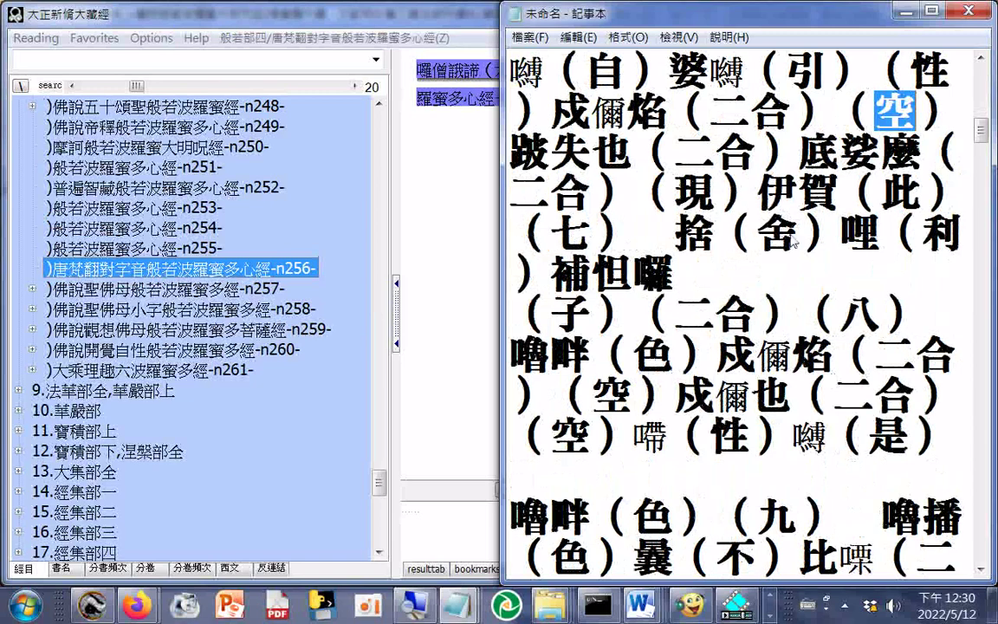
double_click(790, 244)
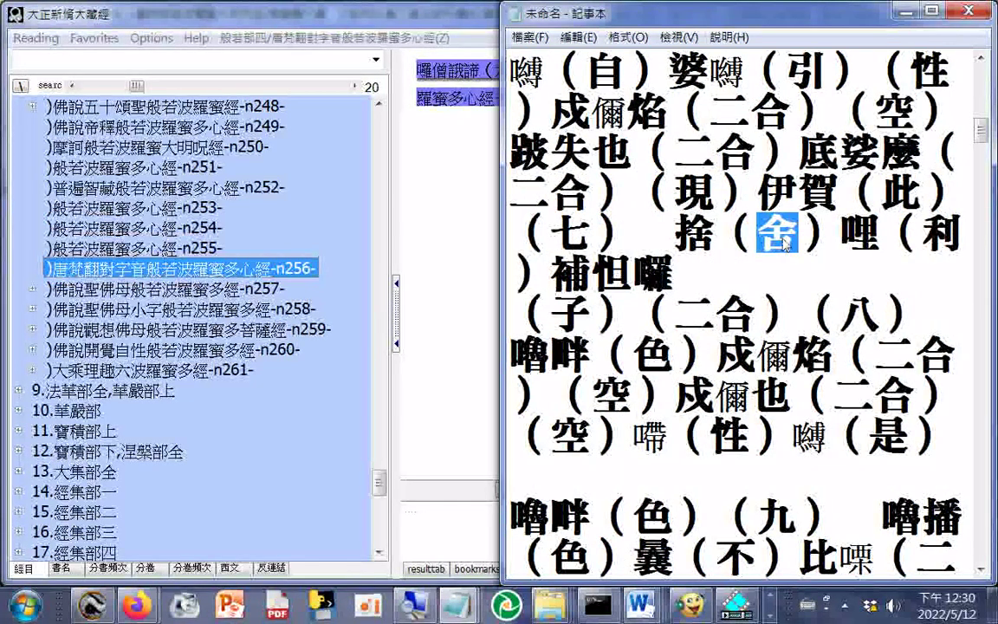
left_click(920, 236)
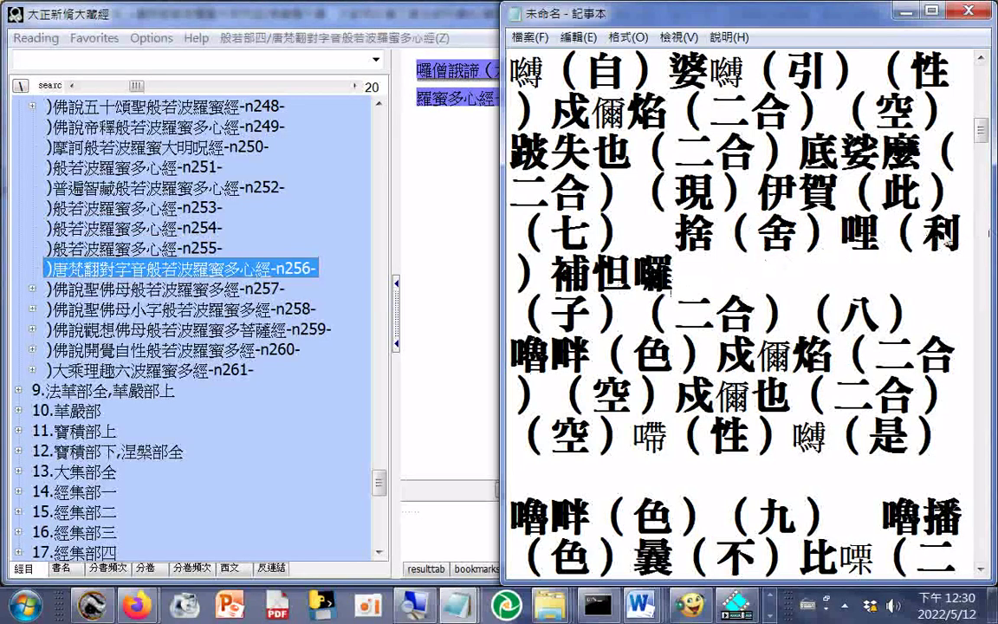
key("shift+Right")
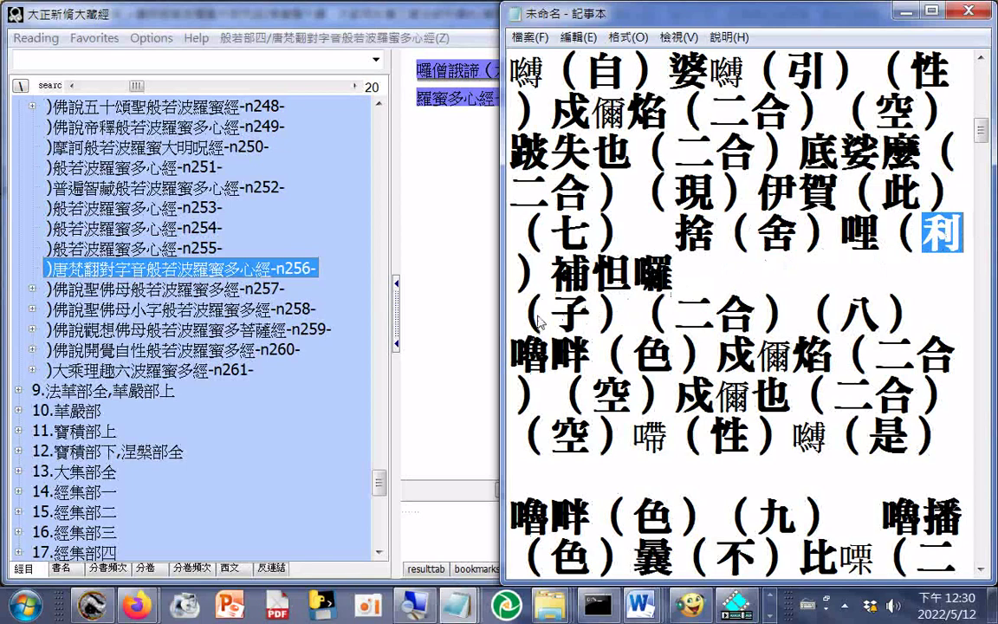
left_click_drag(539, 322, 579, 310)
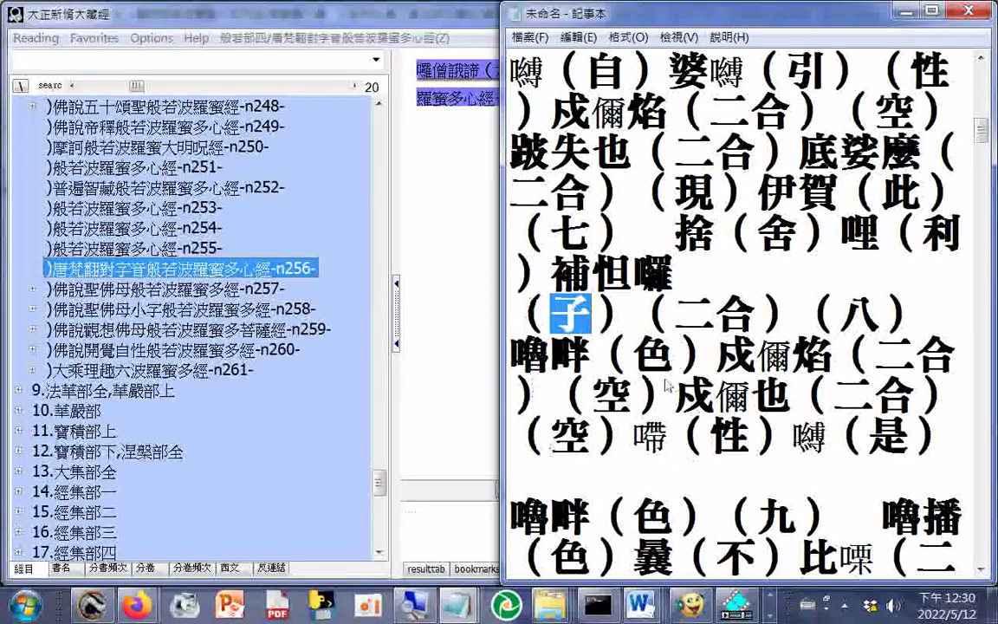
left_click(574, 319)
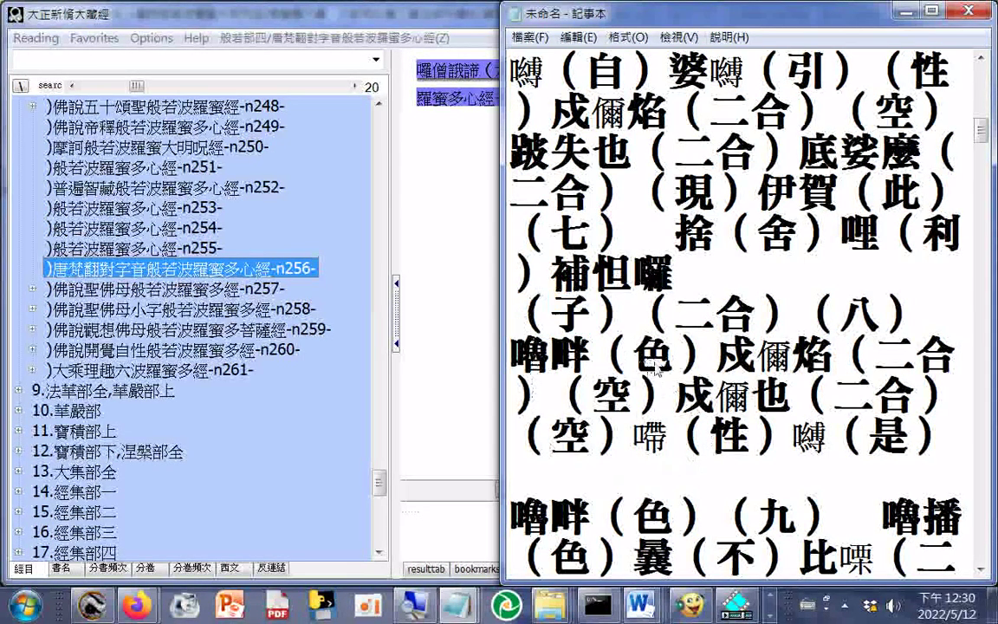
- Follow the phrase 色不異空 through the transliteration, selecting the glosses 色, 不, 異 and 空 in turn
left_click(635, 357)
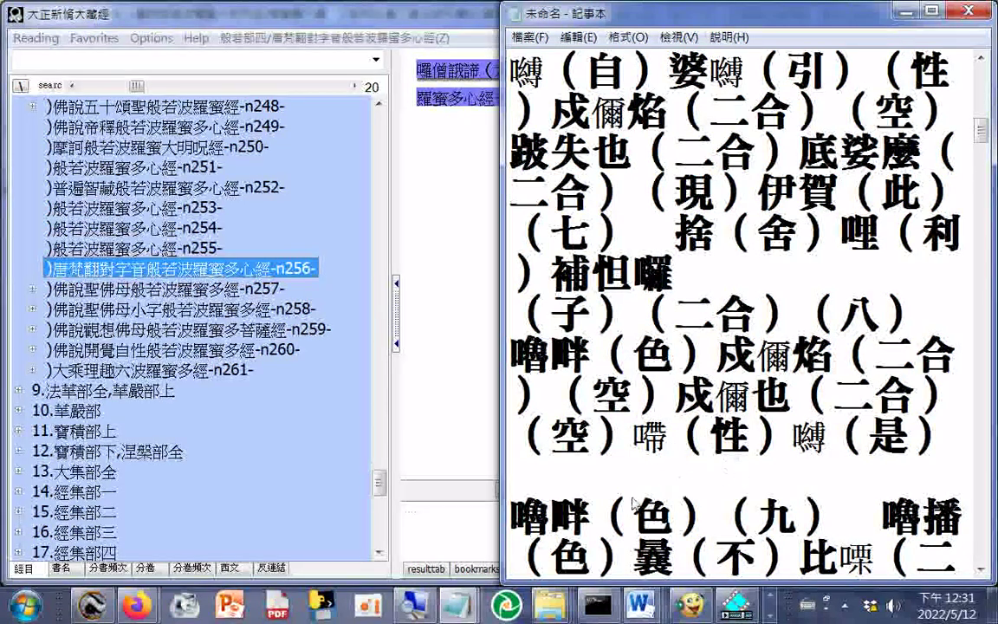
scroll(641, 504, "down", 1)
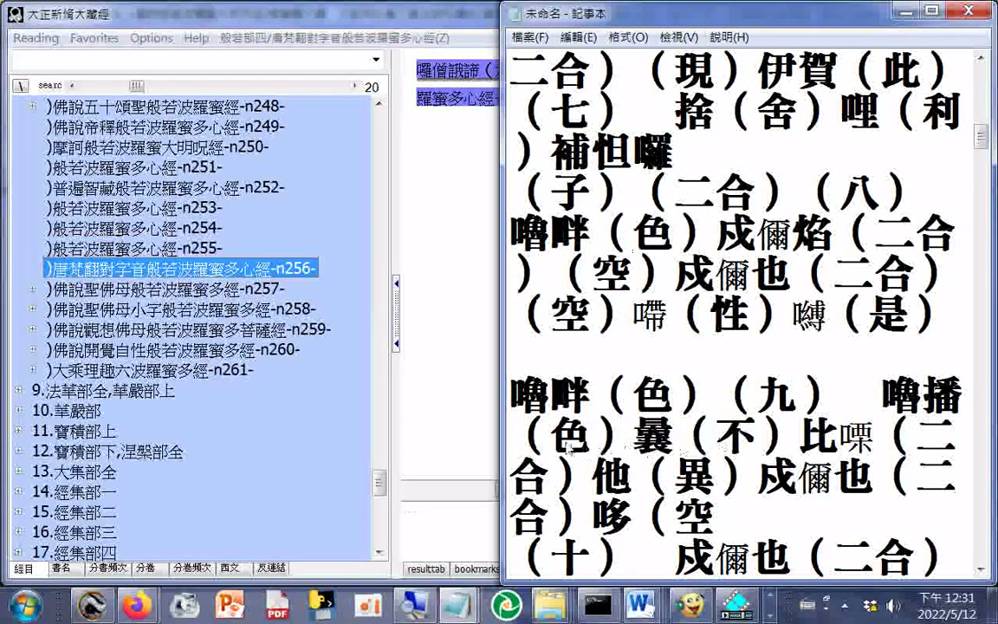
left_click_drag(552, 436, 593, 436)
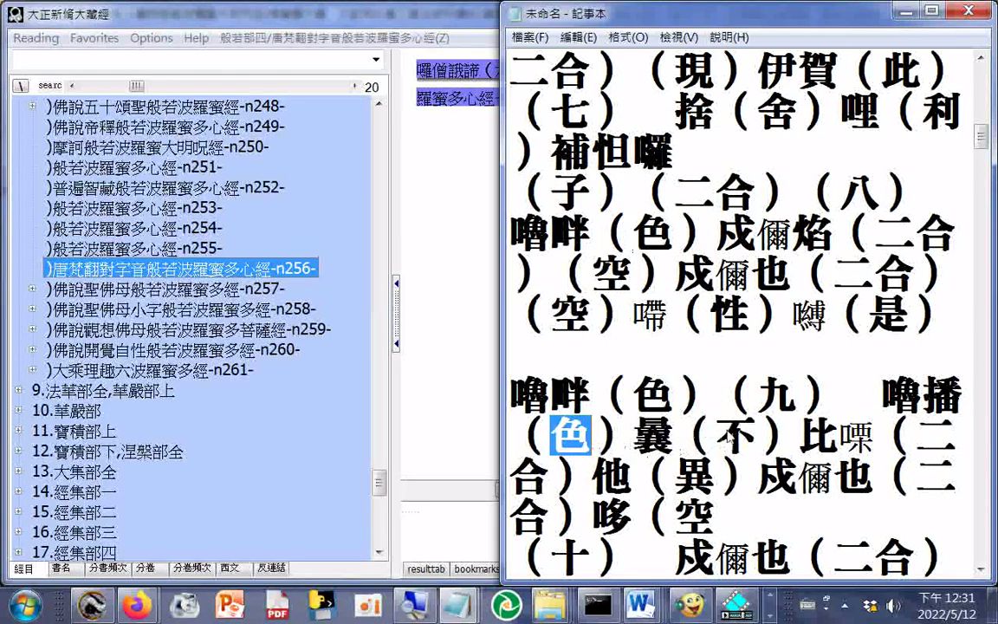
left_click(728, 436)
left_click_drag(720, 436, 744, 438)
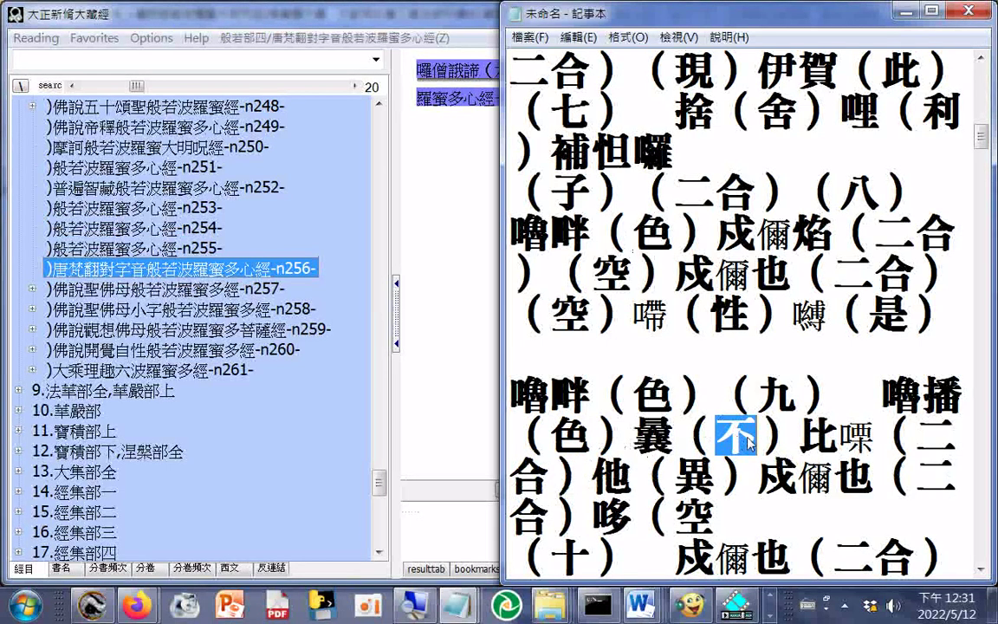
left_click_drag(676, 477, 721, 480)
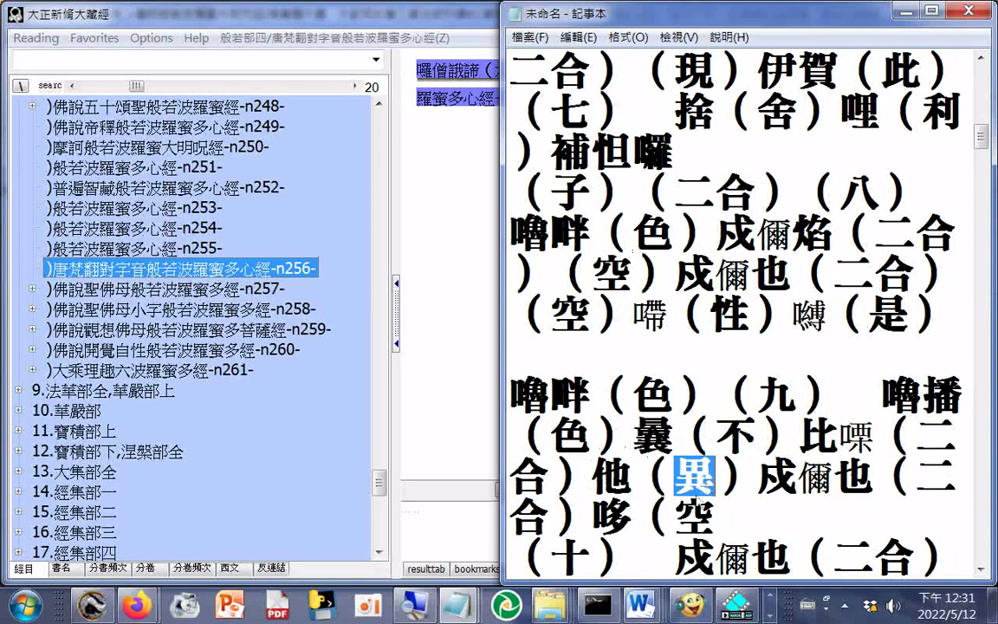
left_click_drag(683, 518, 709, 518)
- Trace the phrase 空亦不異色 by selecting the glosses 空, 亦, 不, 異 and 色 in reading order
scroll(650, 388, "down", 2)
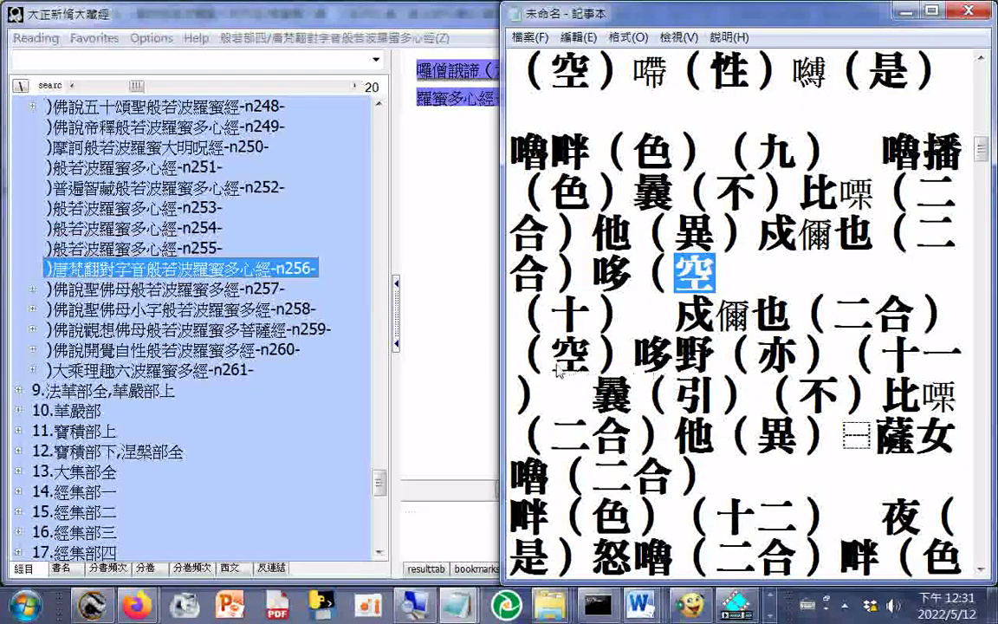
left_click_drag(559, 369, 582, 371)
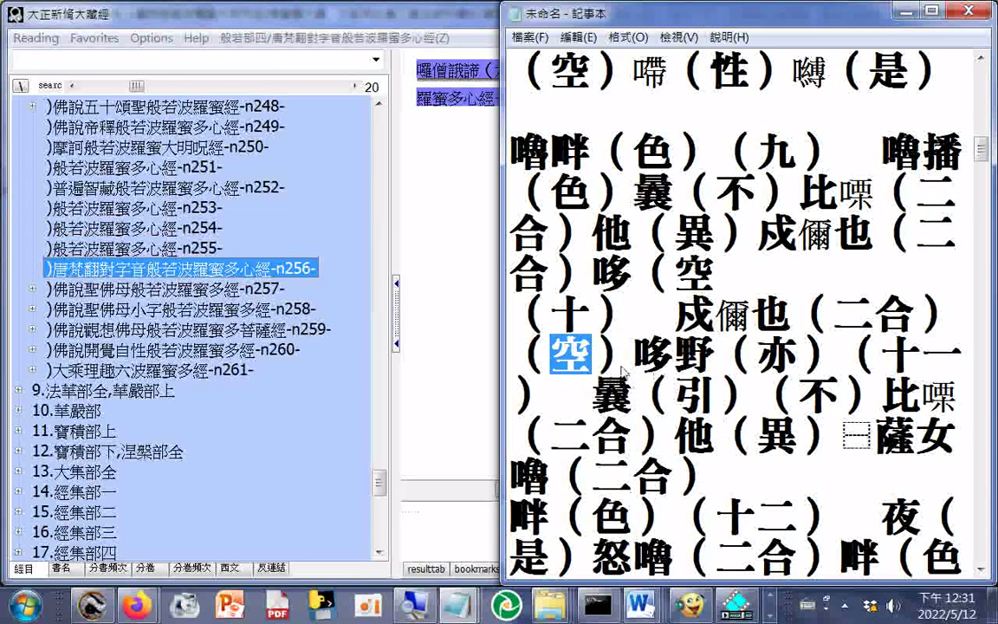
left_click_drag(757, 357, 789, 359)
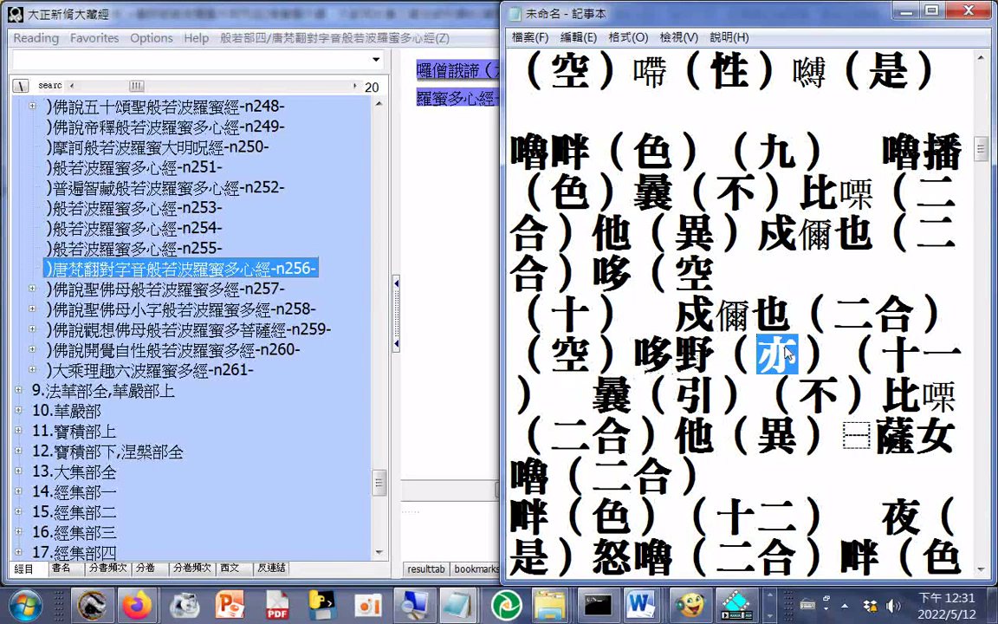
left_click_drag(801, 397, 827, 394)
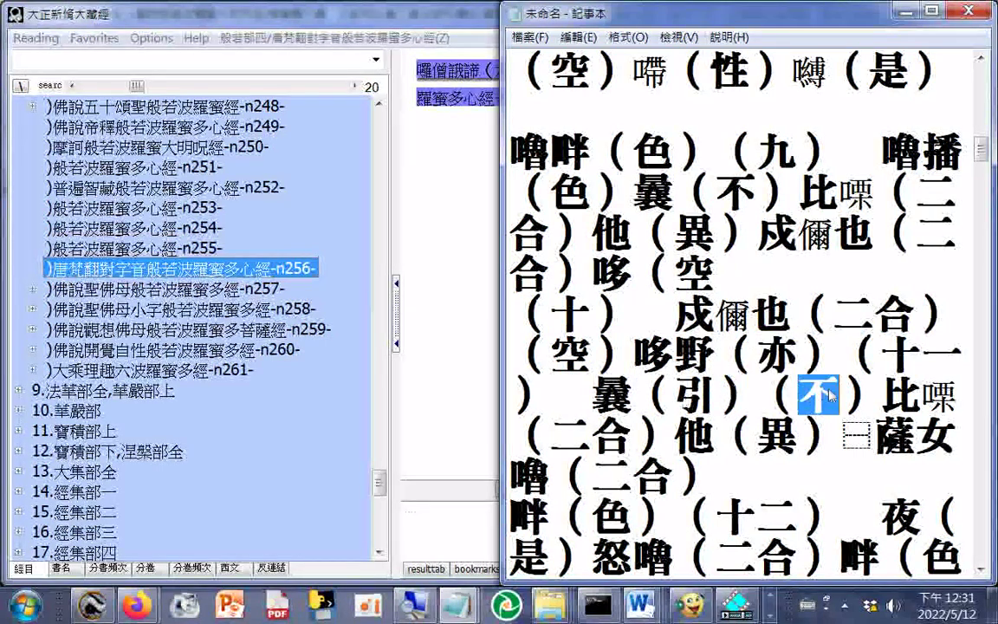
left_click(758, 434)
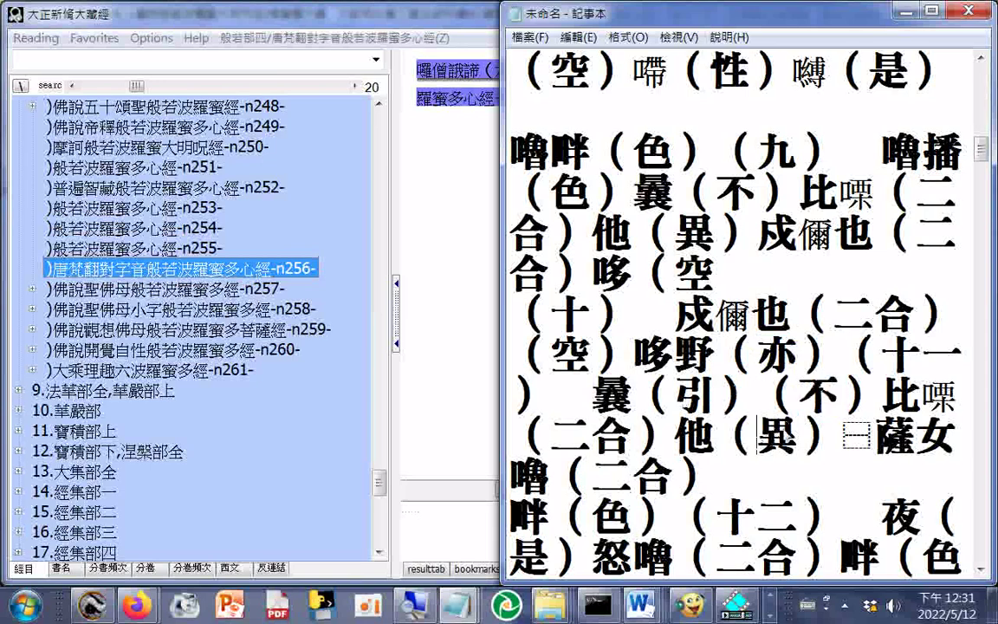
left_click_drag(758, 433, 796, 434)
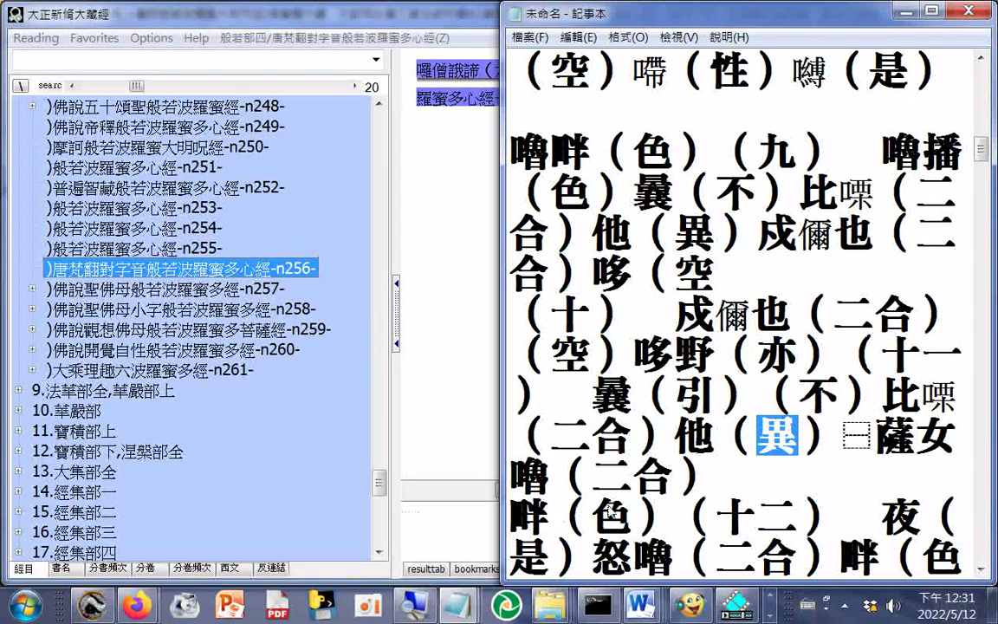
left_click(611, 511)
left_click_drag(598, 517, 618, 520)
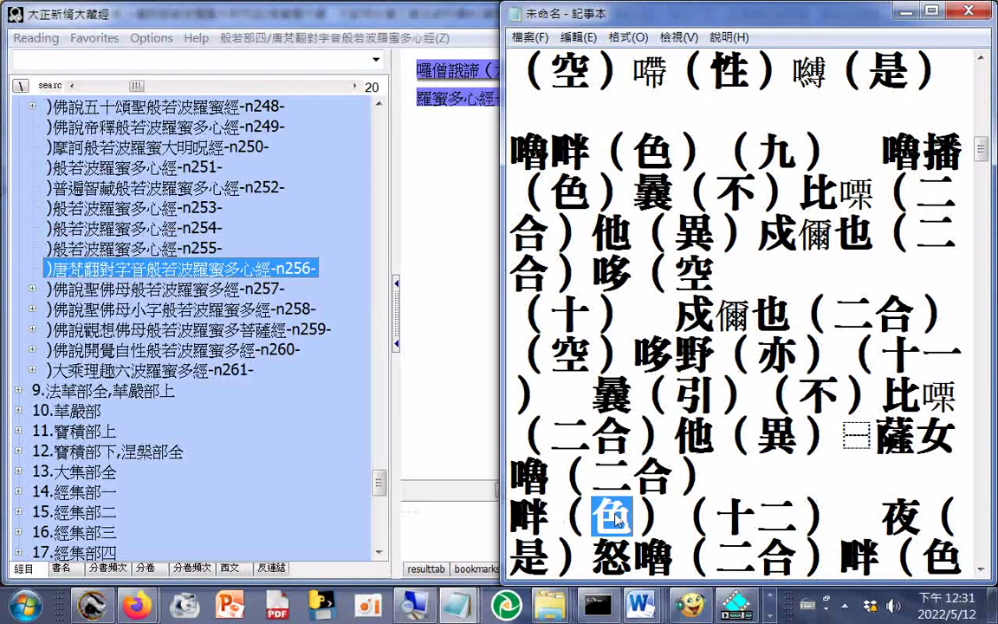
scroll(739, 399, "down", 1)
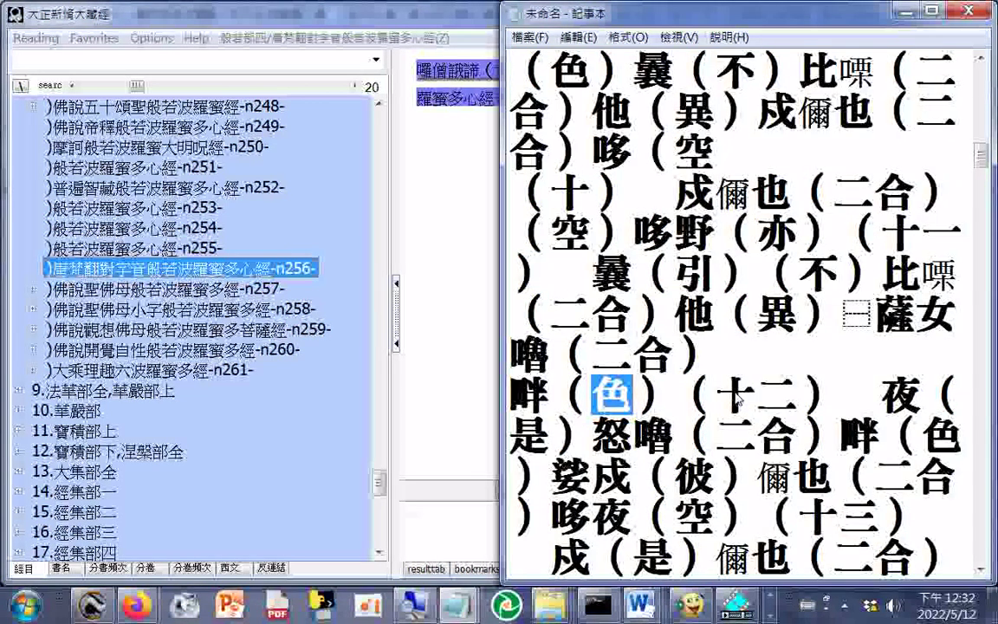
scroll(738, 399, "down", 1)
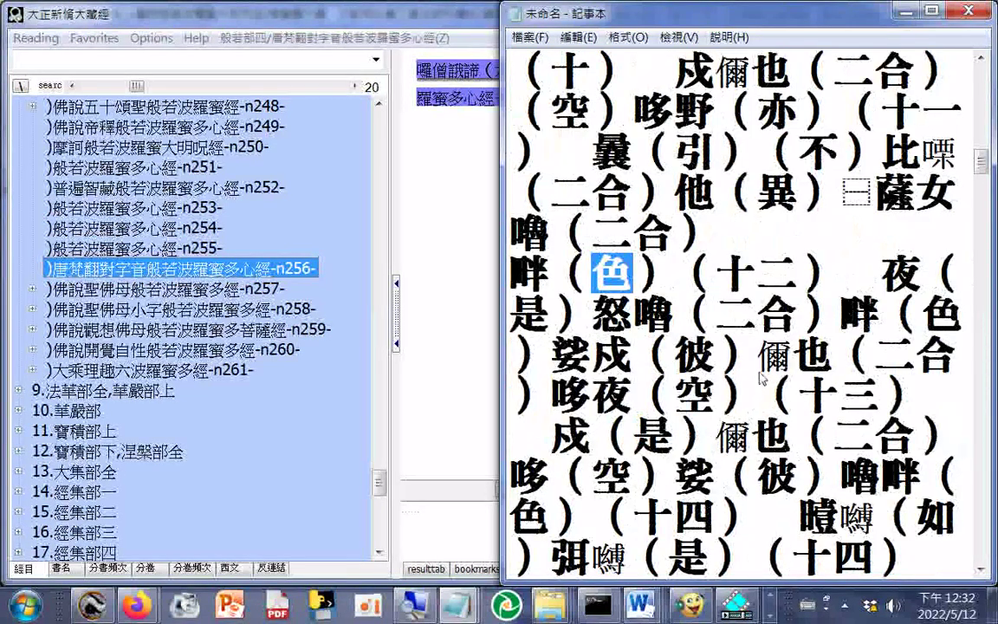
scroll(759, 375, "up", 1)
scroll(759, 375, "up", 1)
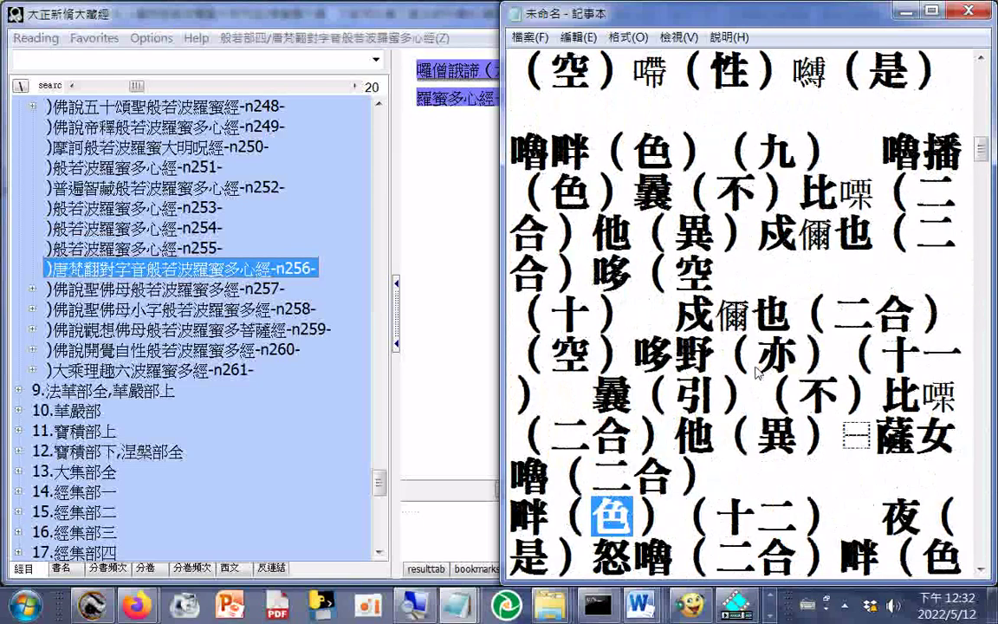
- Follow the phrase 是色彼空 through the transliteration, selecting its glosses 是 and 空
scroll(759, 373, "down", 1)
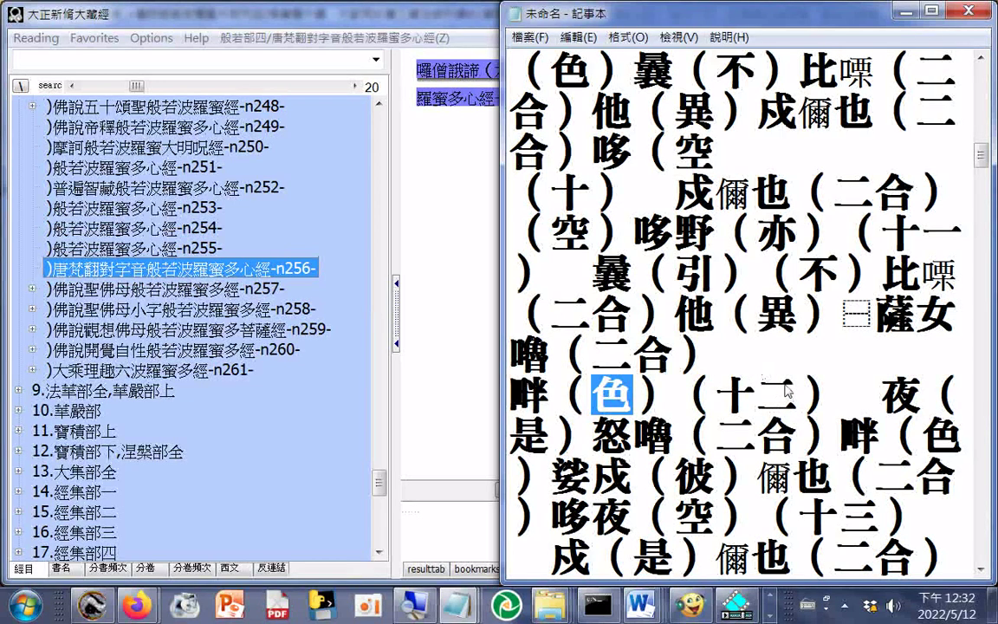
scroll(786, 392, "down", 1)
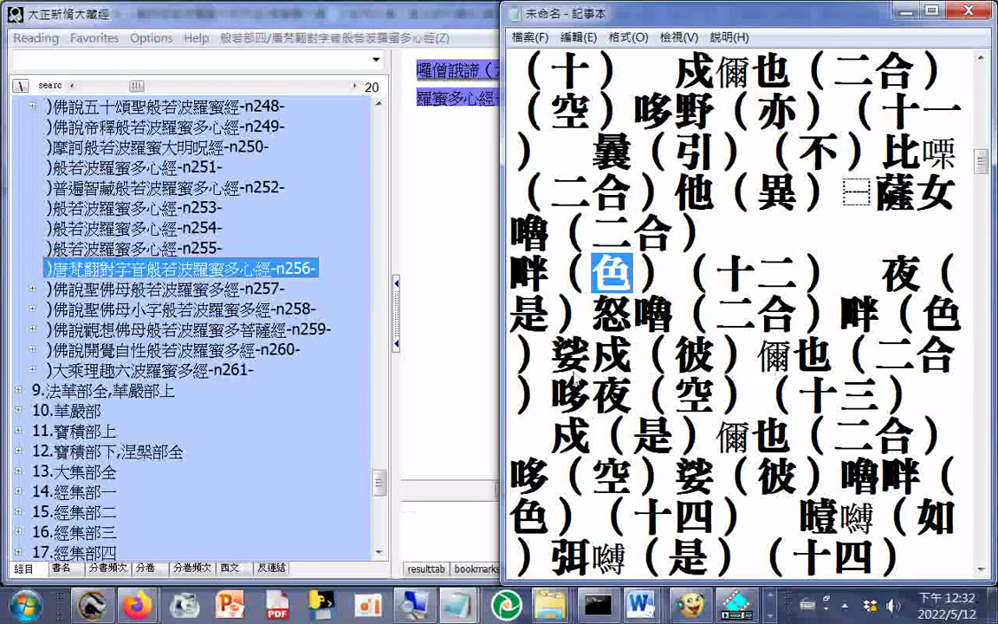
left_click_drag(510, 304, 520, 323)
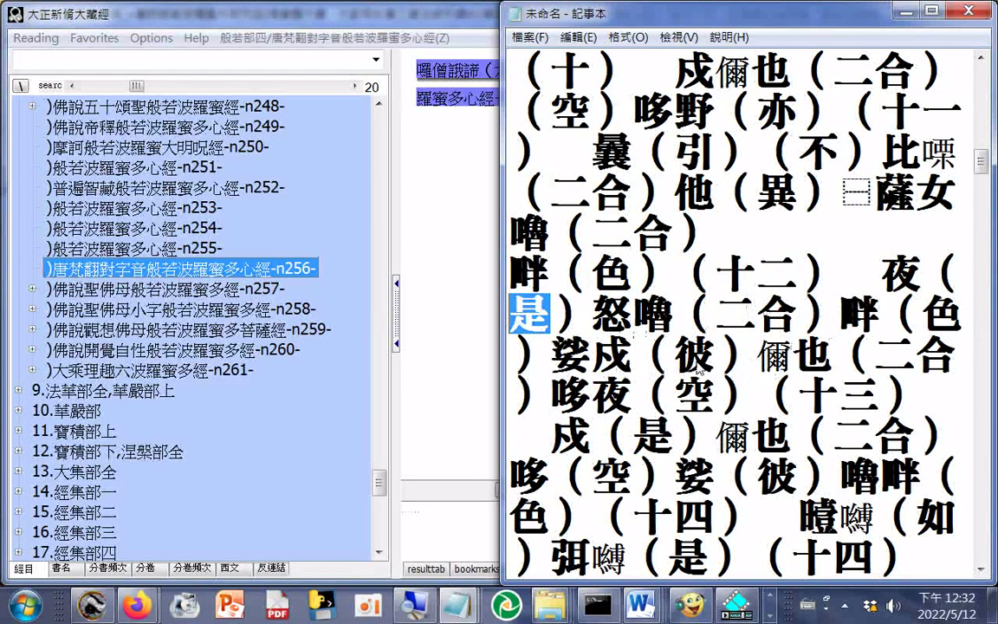
left_click_drag(677, 395, 712, 392)
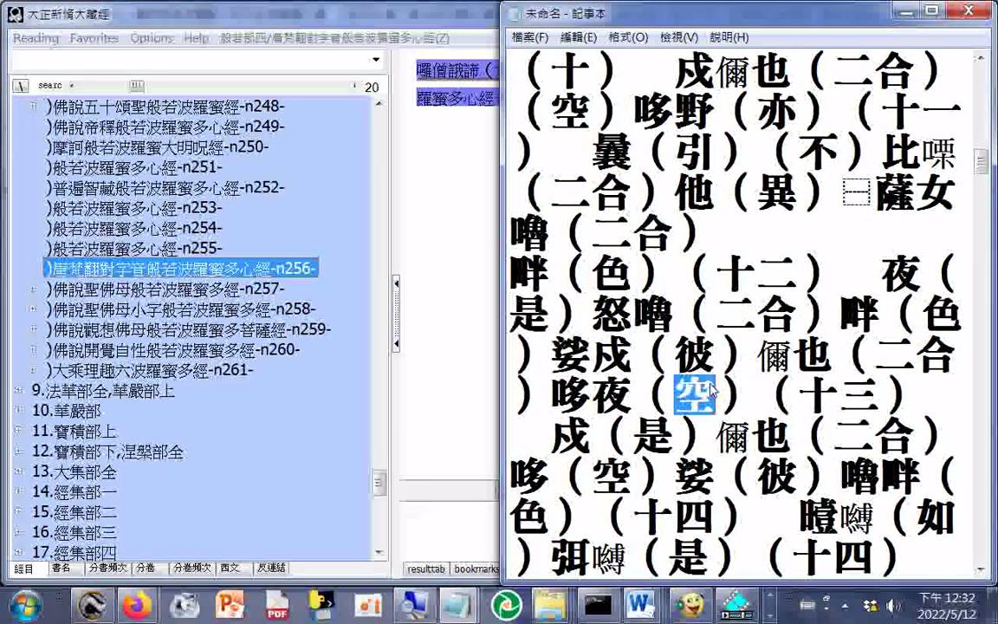
- Trace the phrases 是空彼色 and 如是, selecting the gloss 空 in the first and 是 in the second
scroll(711, 390, "down", 1)
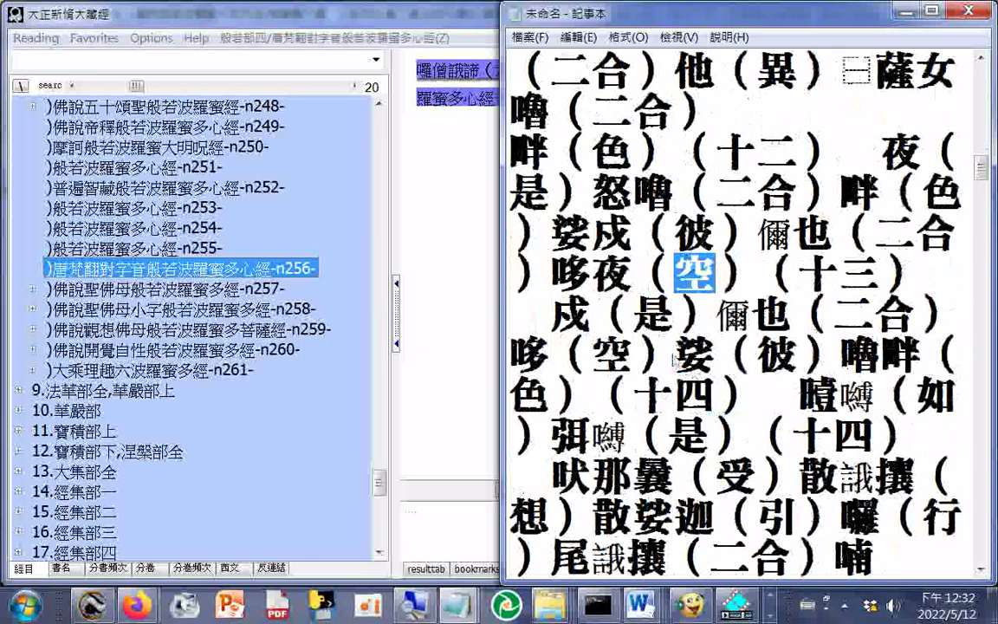
left_click_drag(594, 365, 625, 364)
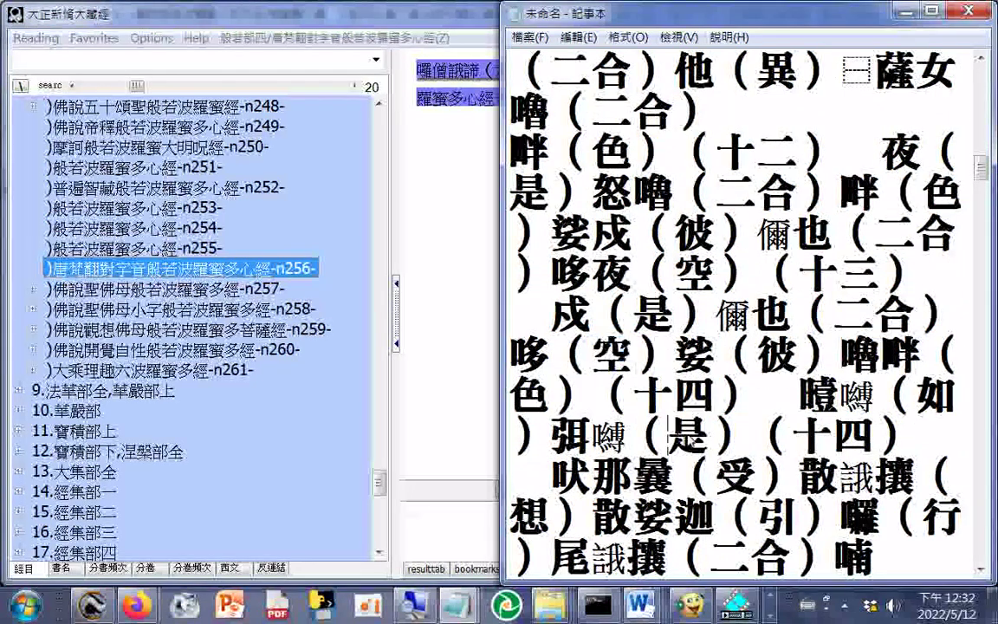
left_click_drag(667, 434, 709, 433)
- Follow the glosses 受想行識 through the transliteration, selecting 受, 想, 行 and 識 in turn
scroll(717, 427, "down", 1)
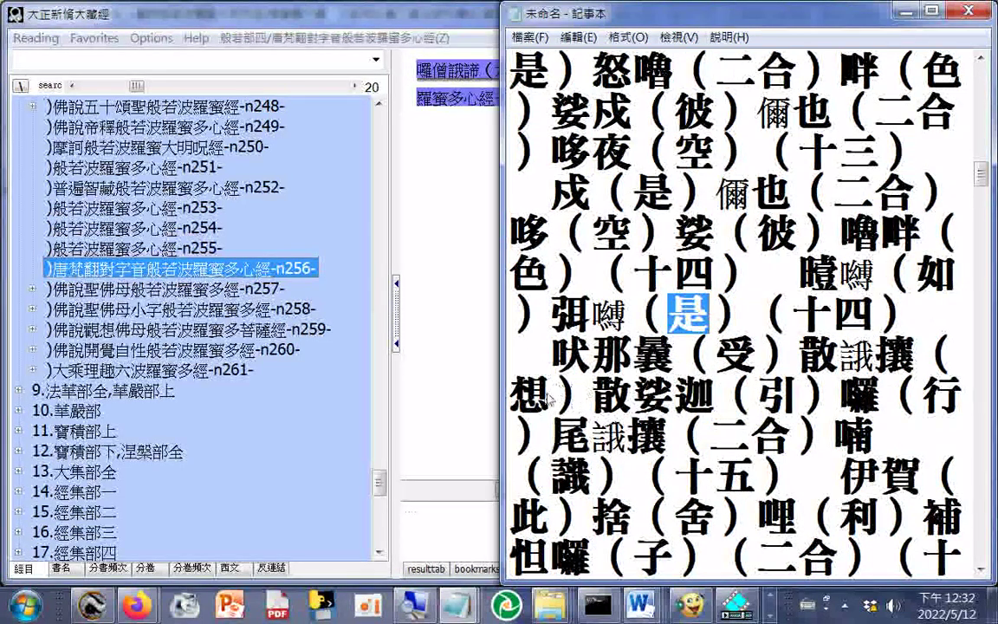
left_click(642, 323)
left_click_drag(717, 353, 754, 354)
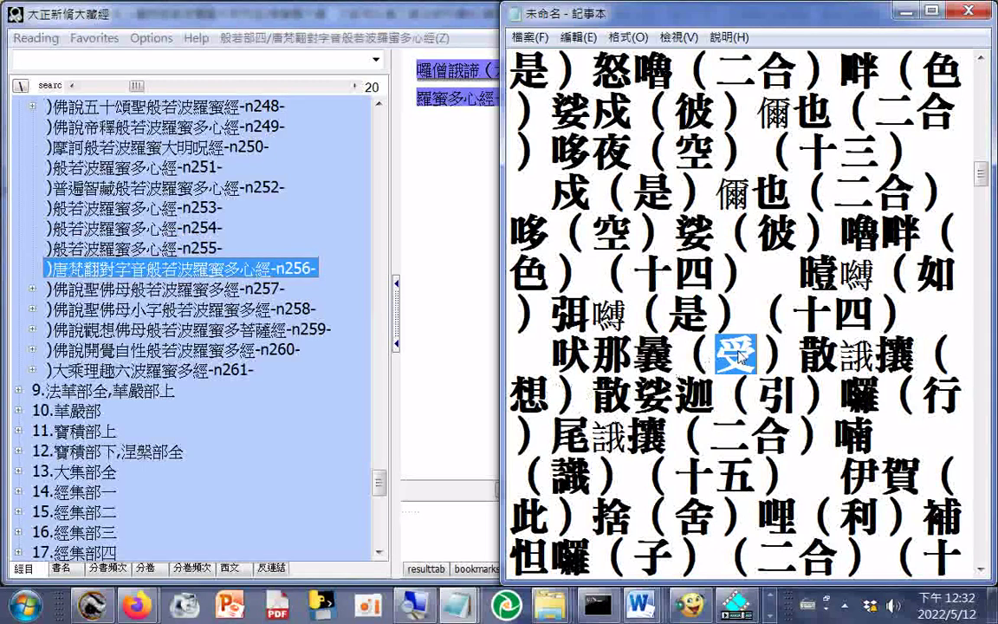
left_click(543, 405)
left_click_drag(543, 405, 512, 401)
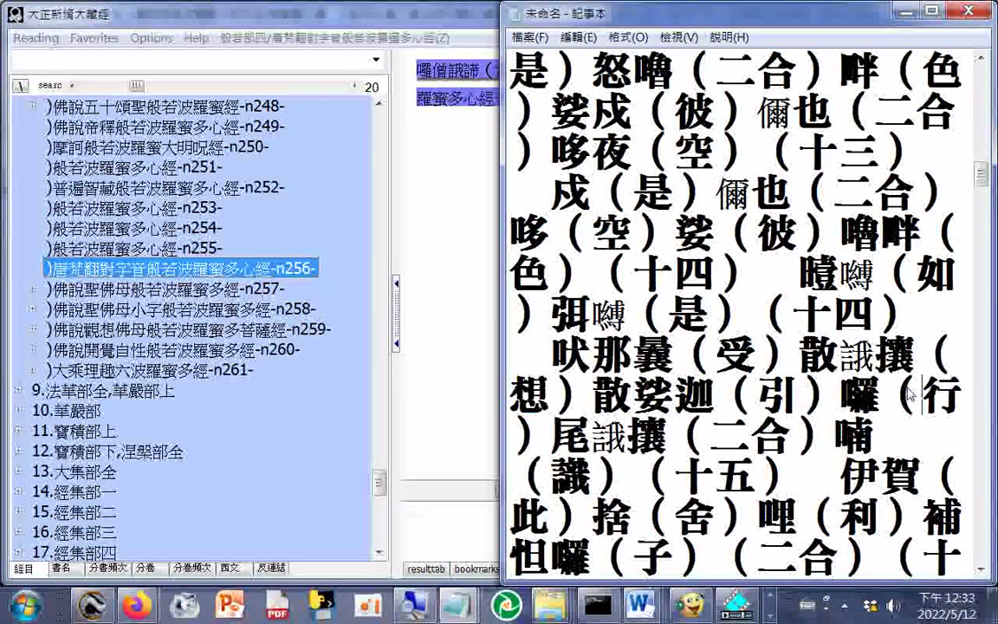
left_click_drag(924, 400, 958, 400)
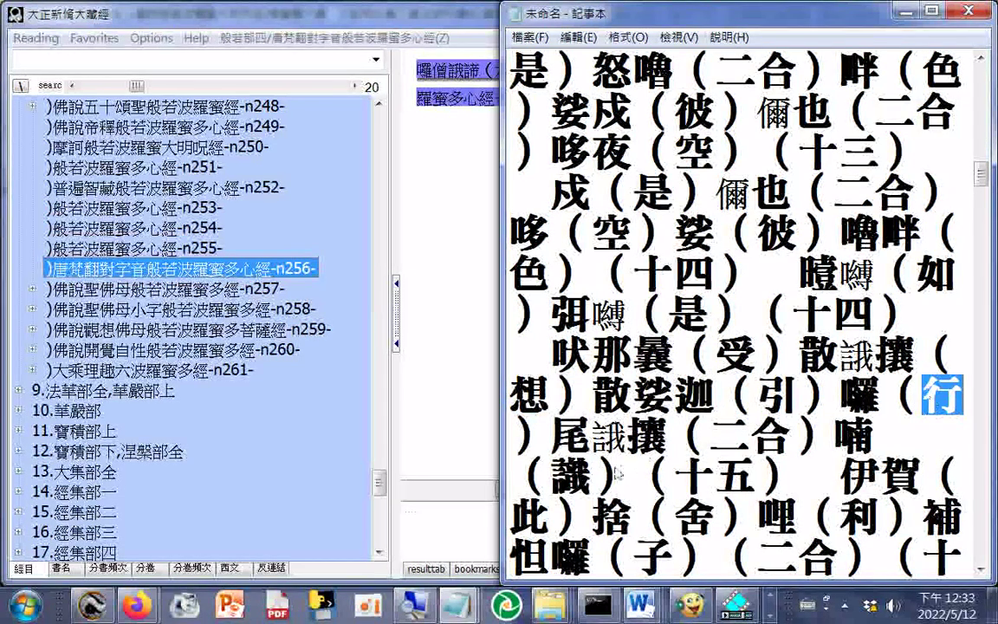
left_click_drag(553, 477, 571, 483)
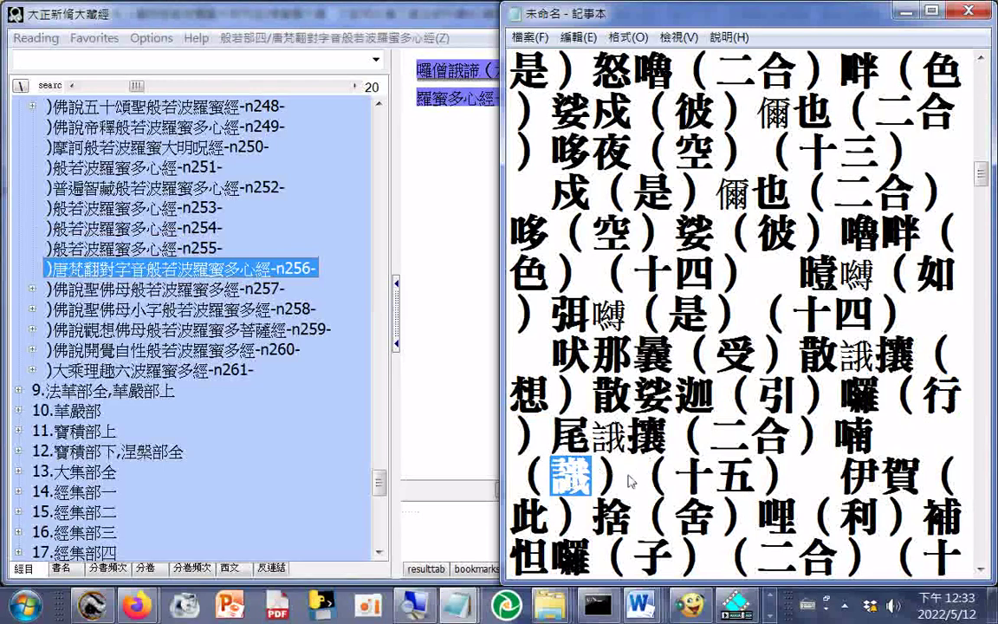
- Trace the name 舍利子 after section 十五 by selecting the glosses 舍, 利 and 子 in order
scroll(631, 482, "down", 1)
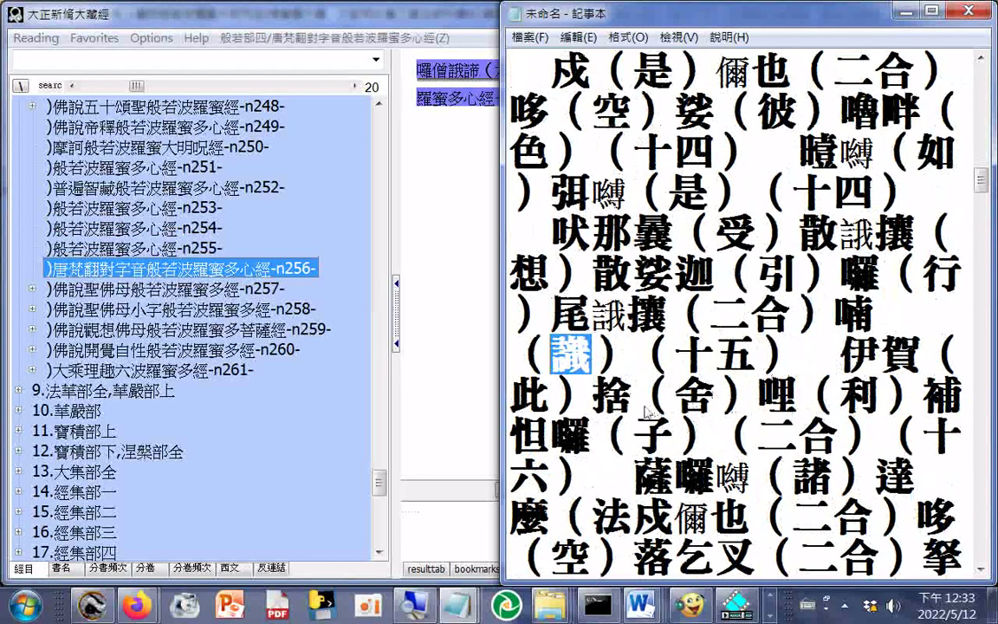
double_click(672, 396)
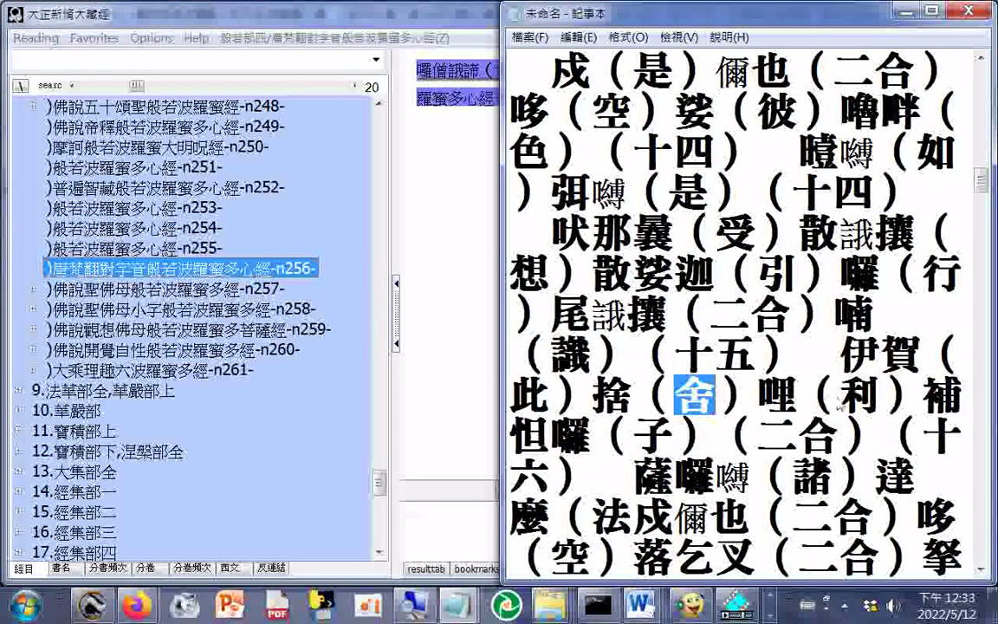
double_click(892, 396)
left_click(633, 431)
double_click(652, 431)
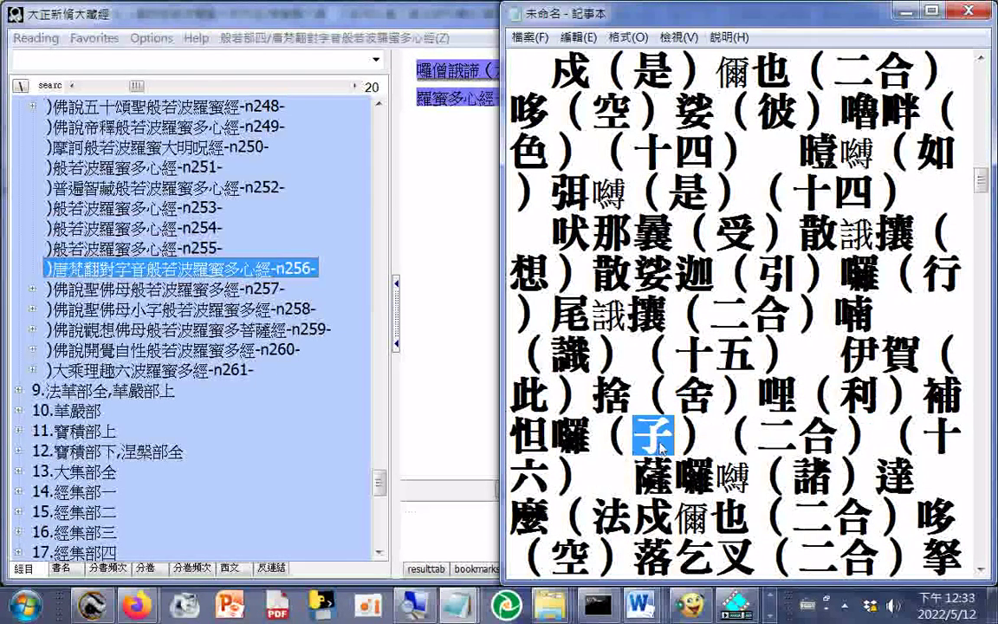
- Start following the phrase 諸法空相 by selecting the gloss 諸 in the transliteration
scroll(624, 433, "down", 2)
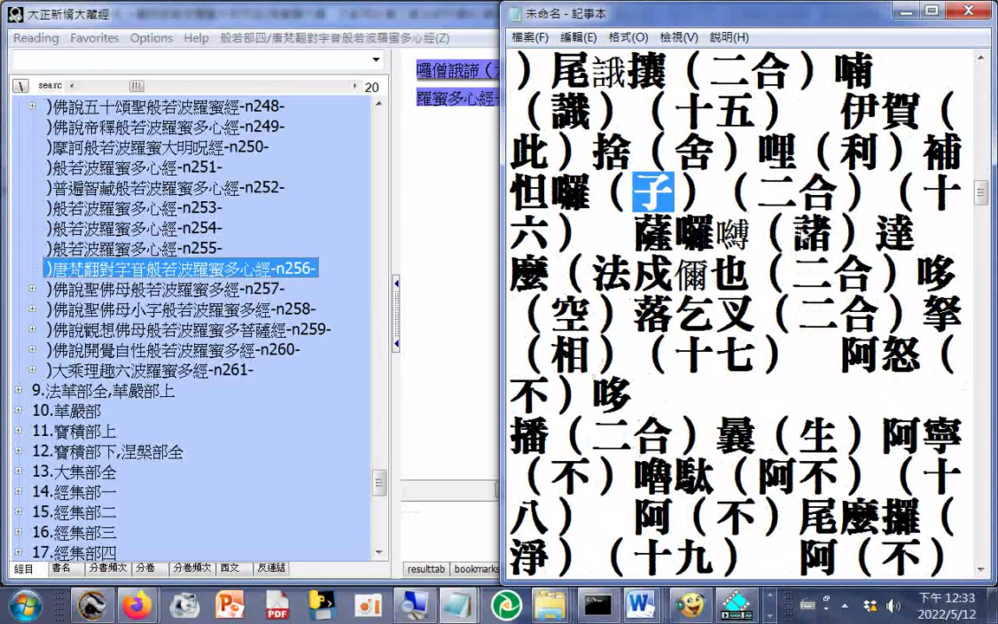
double_click(790, 232)
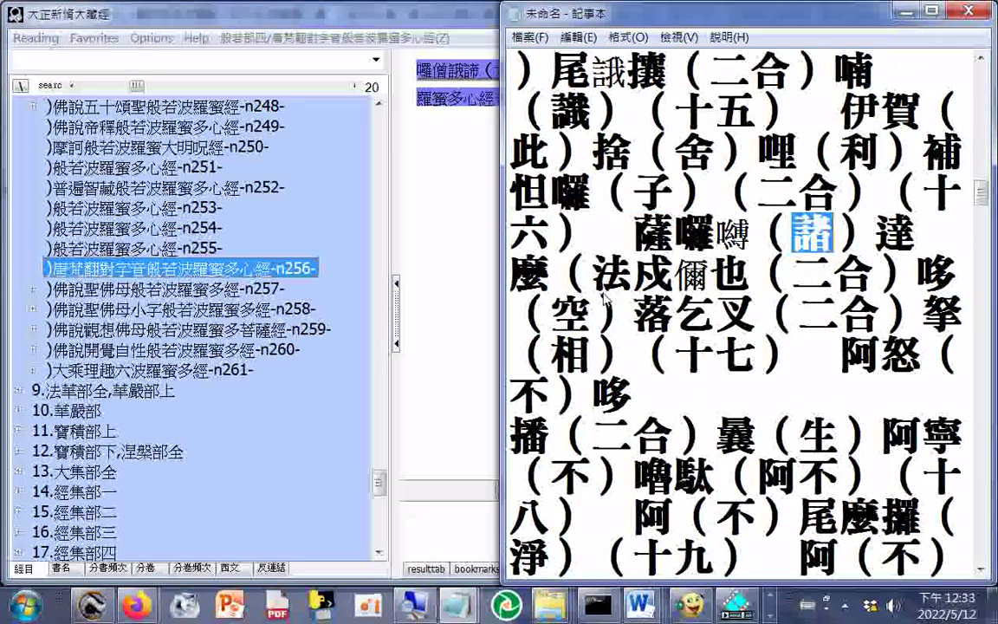
- Insert the missing closing parenthesis after the gloss 法 in the phrase 達麼（法
double_click(612, 276)
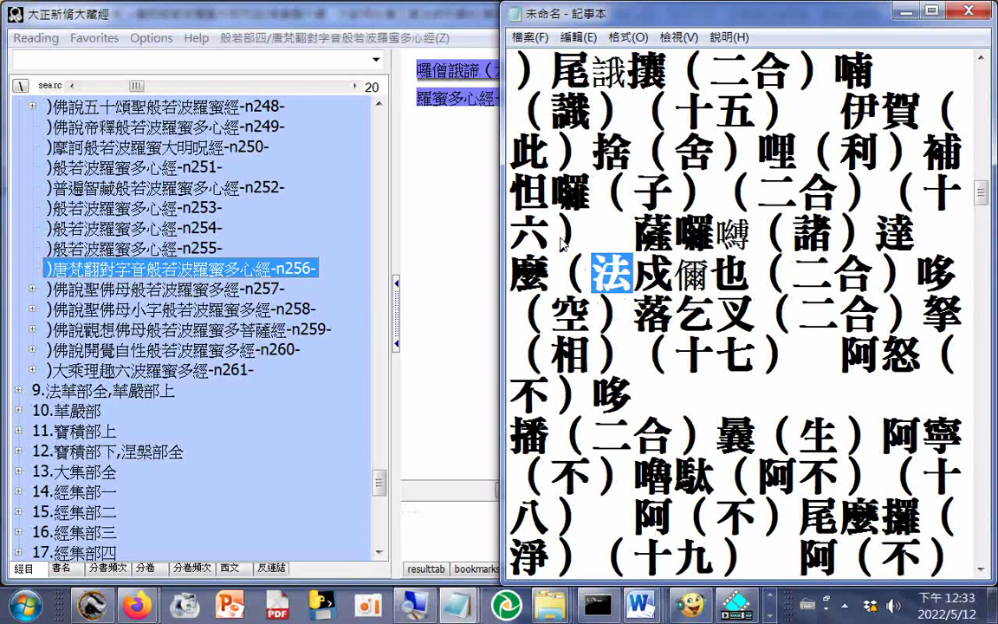
left_click(637, 283)
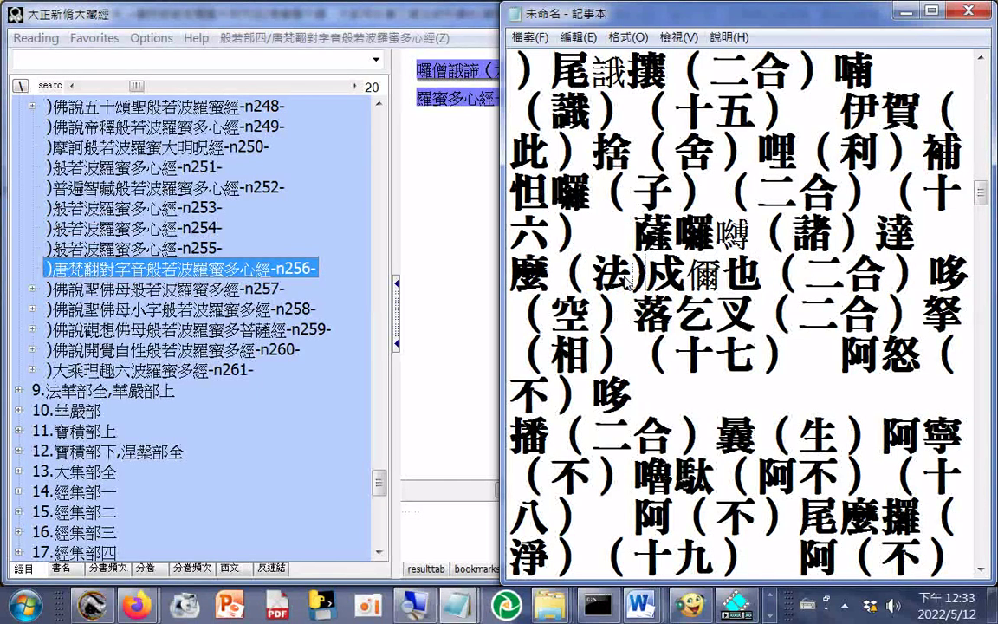
- Highlight the glosses 諸, 法, 空 and 相 one after another in segments sixteen and seventeen while reading
left_click_drag(795, 234, 832, 236)
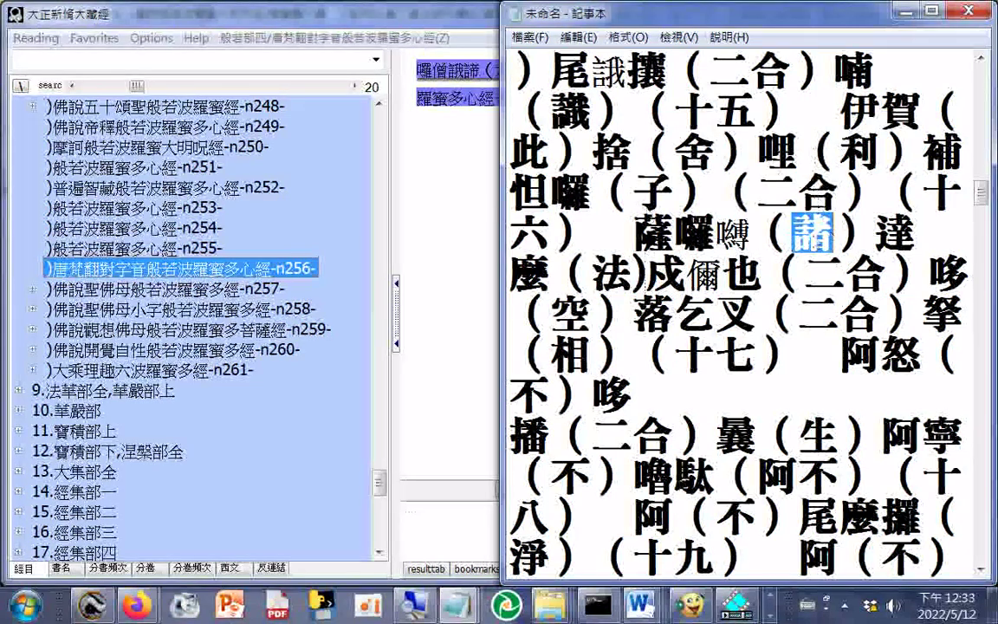
left_click_drag(594, 276, 631, 276)
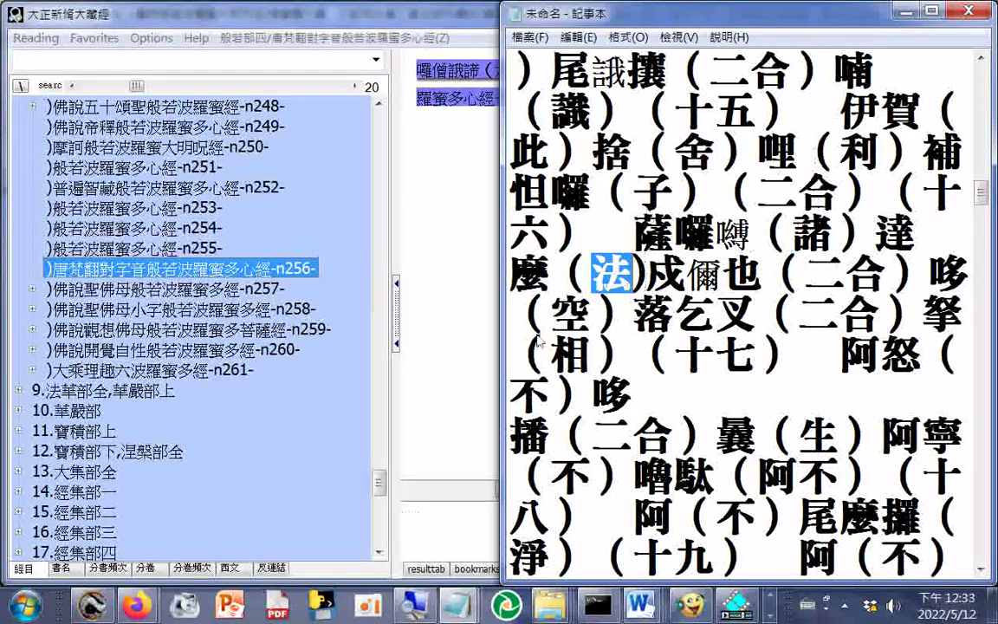
left_click_drag(551, 313, 592, 315)
left_click_drag(551, 355, 583, 369)
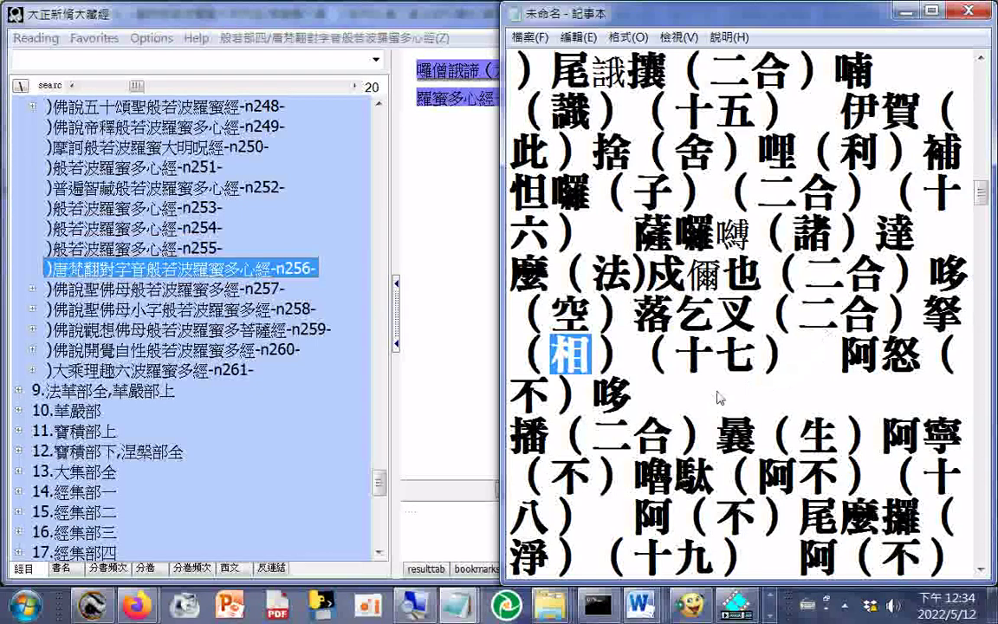
- Highlight the glosses 不, 生 and 不 through segment eighteen, continuing with 不 and 淨 up to segment nineteen
scroll(718, 397, "down", 1)
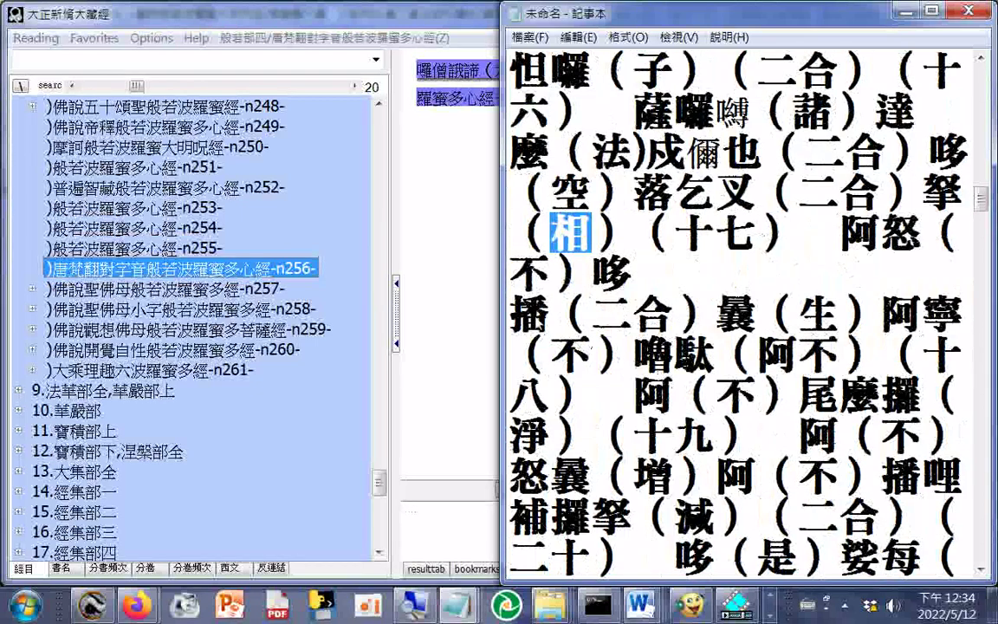
left_click_drag(551, 276, 508, 272)
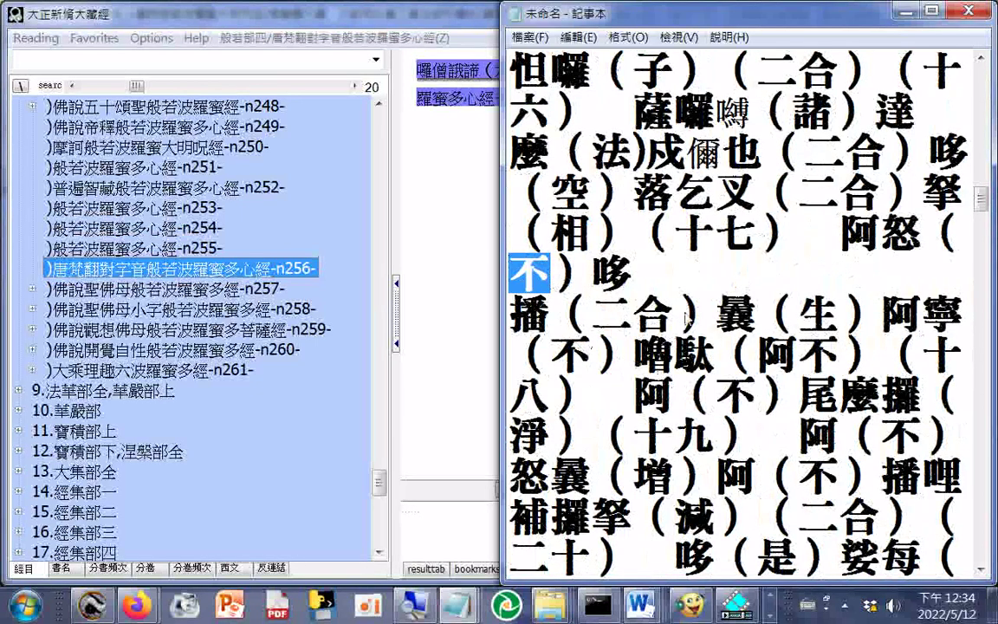
left_click_drag(839, 317, 798, 317)
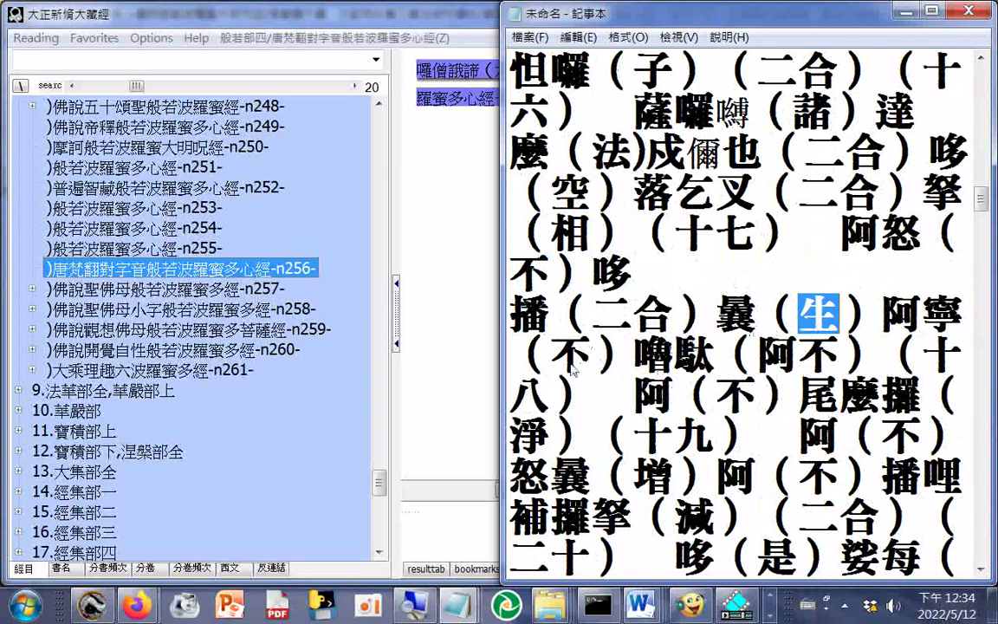
left_click_drag(570, 363, 594, 358)
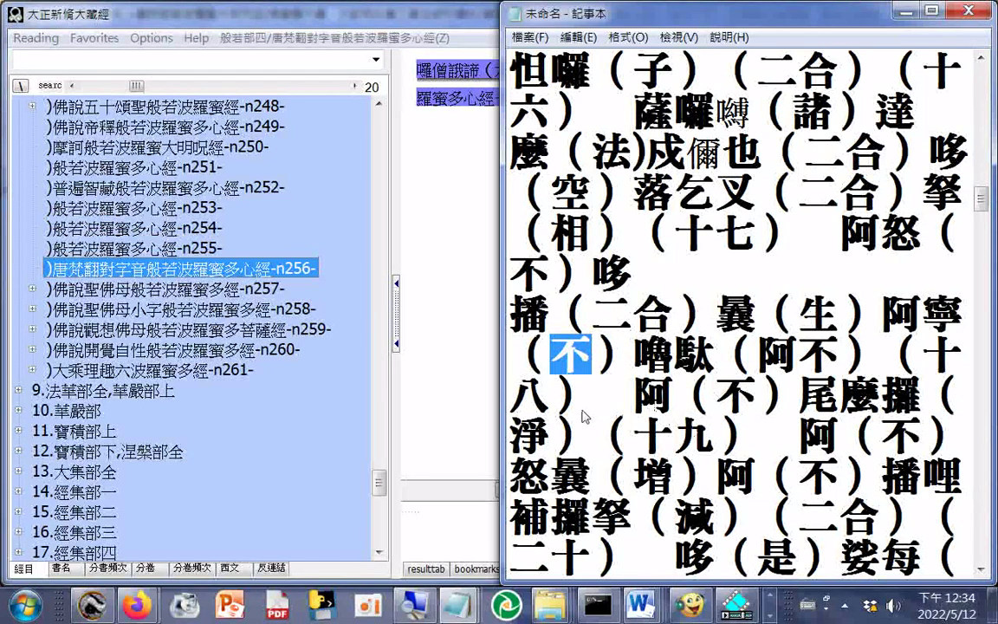
double_click(754, 390)
double_click(530, 435)
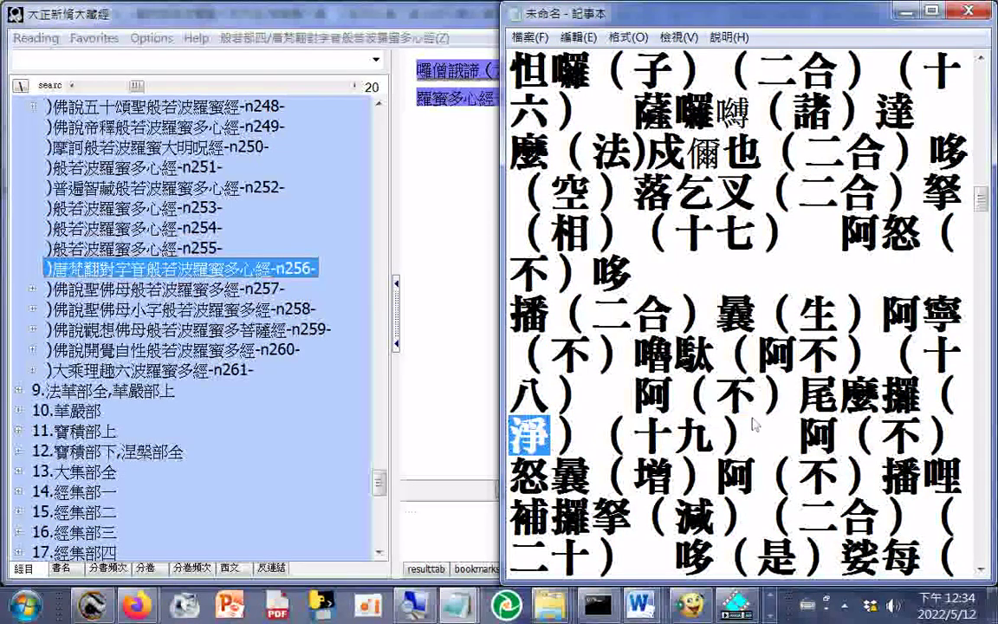
- Mark the glosses 不, 增, 不 and 減 in the passage leading up to segment twenty
double_click(925, 433)
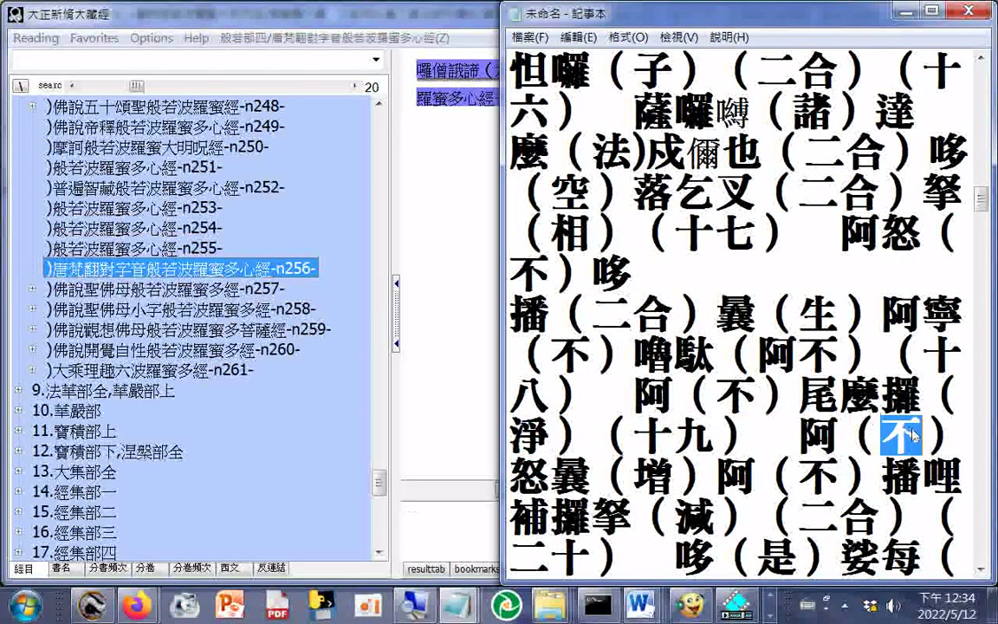
double_click(654, 475)
scroll(681, 481, "down", 1)
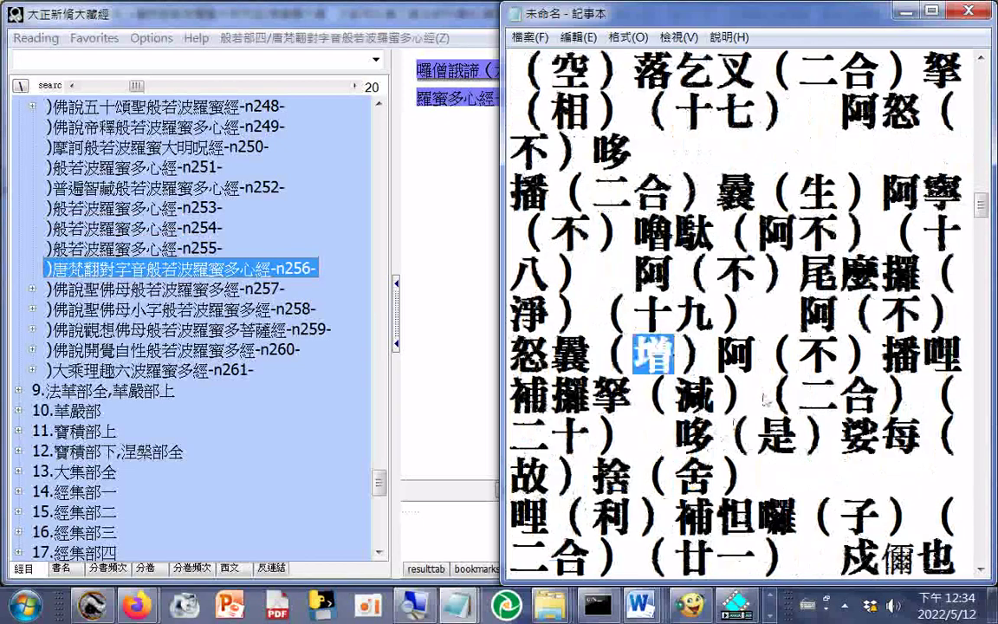
left_click(804, 361)
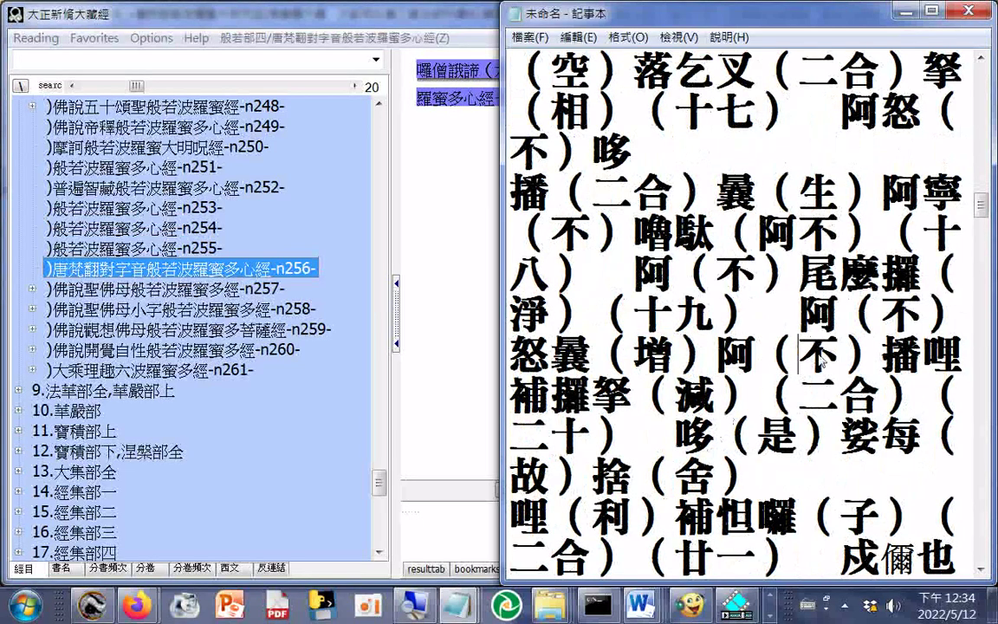
double_click(693, 399)
- Highlight the glosses 是 and 故 in the phrase following segment twenty
scroll(745, 364, "down", 1)
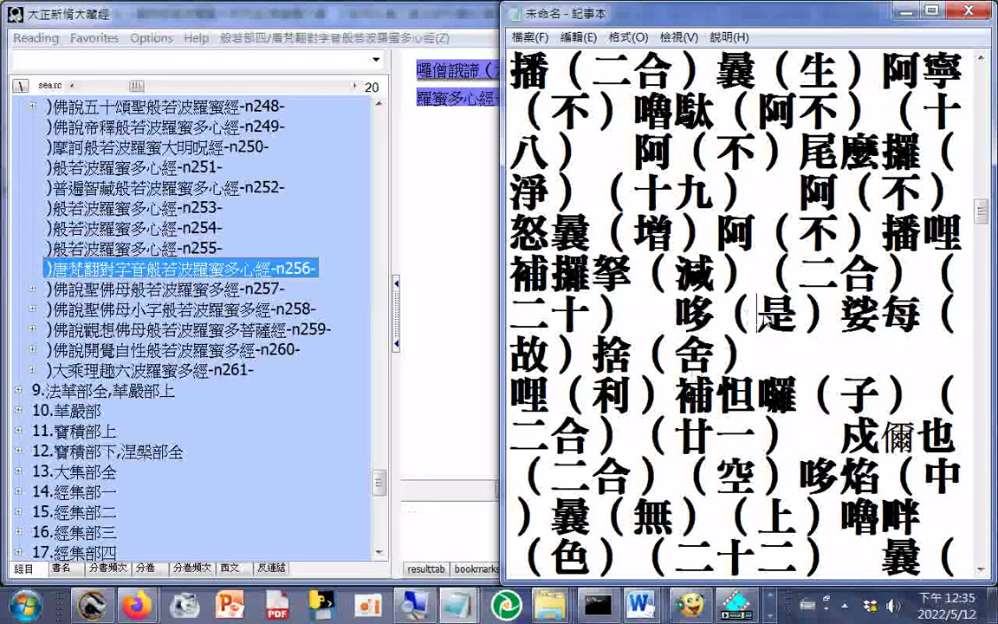
double_click(780, 317)
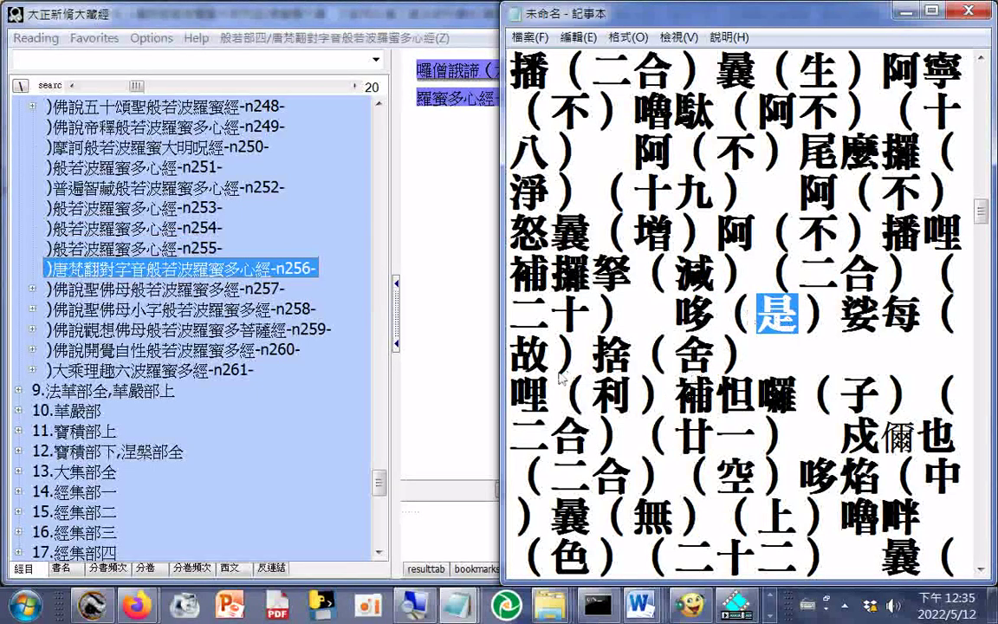
left_click(501, 321)
double_click(528, 351)
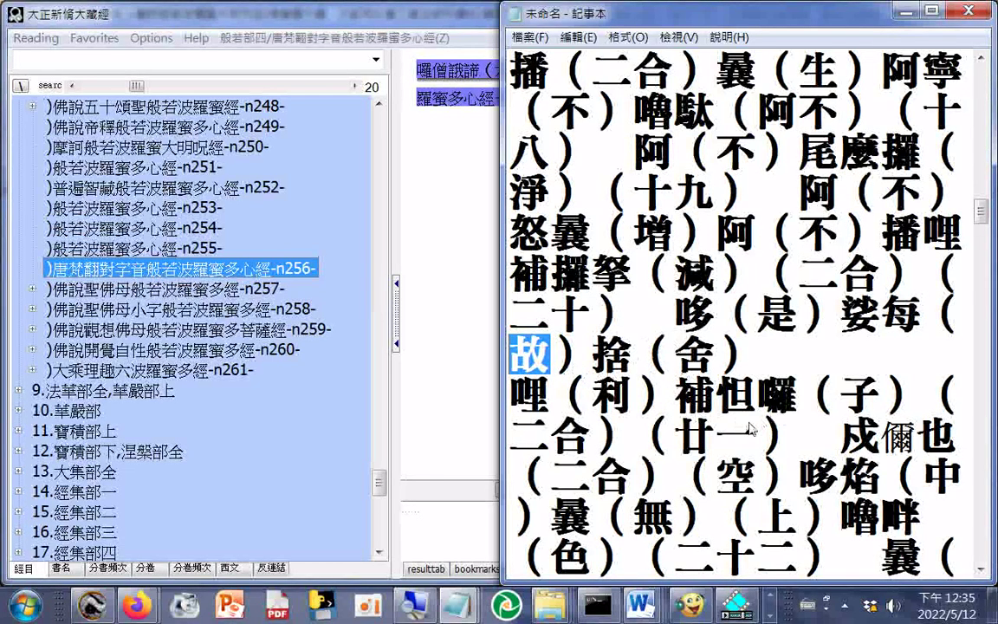
- Highlight the glosses 舍, 利, 子 and 空 one after another around segment 廿一
scroll(671, 386, "down", 1)
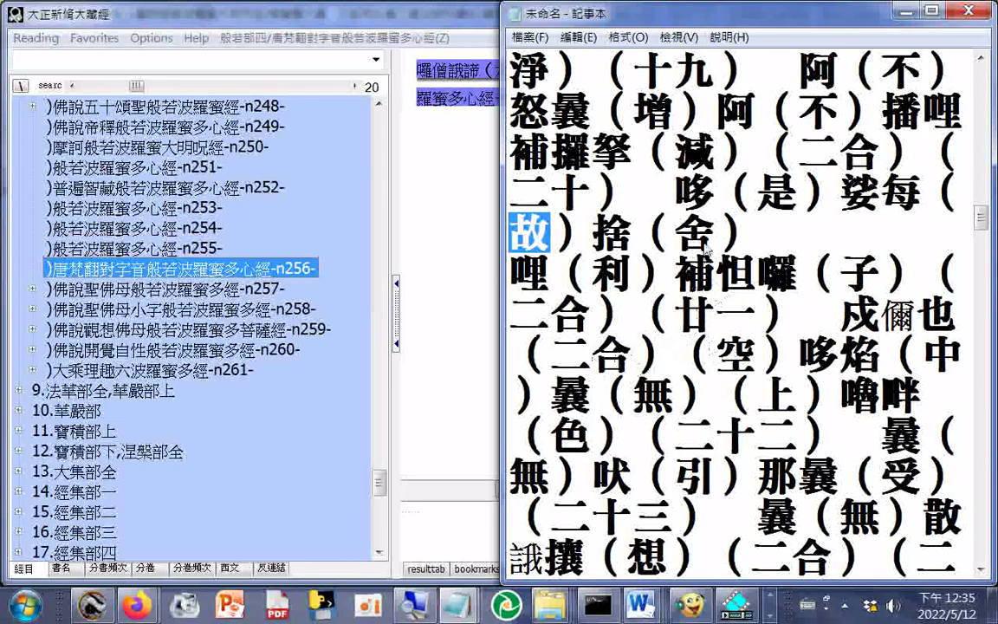
left_click_drag(716, 232, 675, 255)
left_click_drag(593, 276, 631, 278)
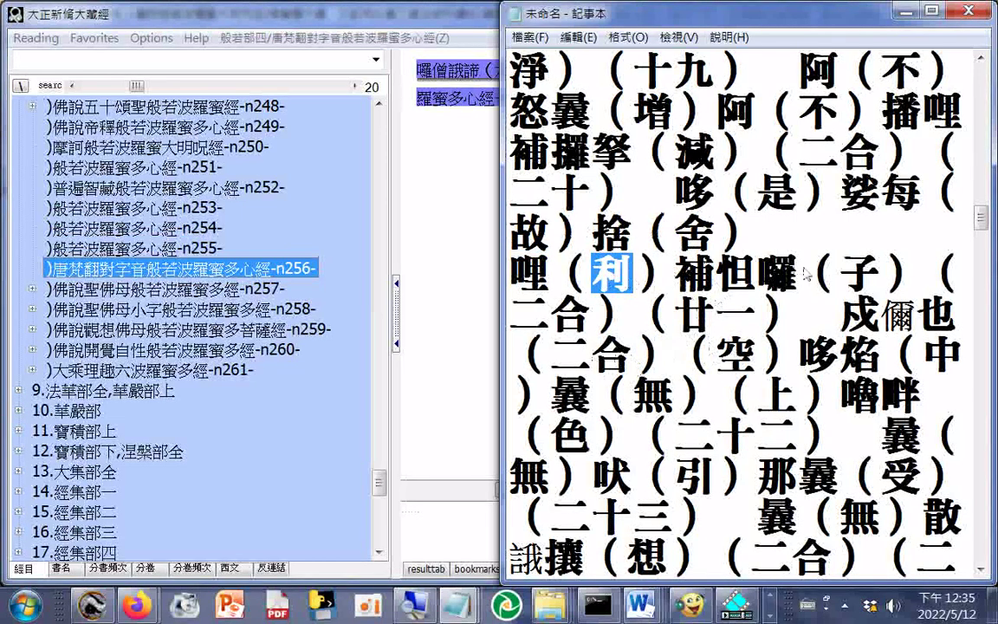
left_click_drag(841, 276, 871, 279)
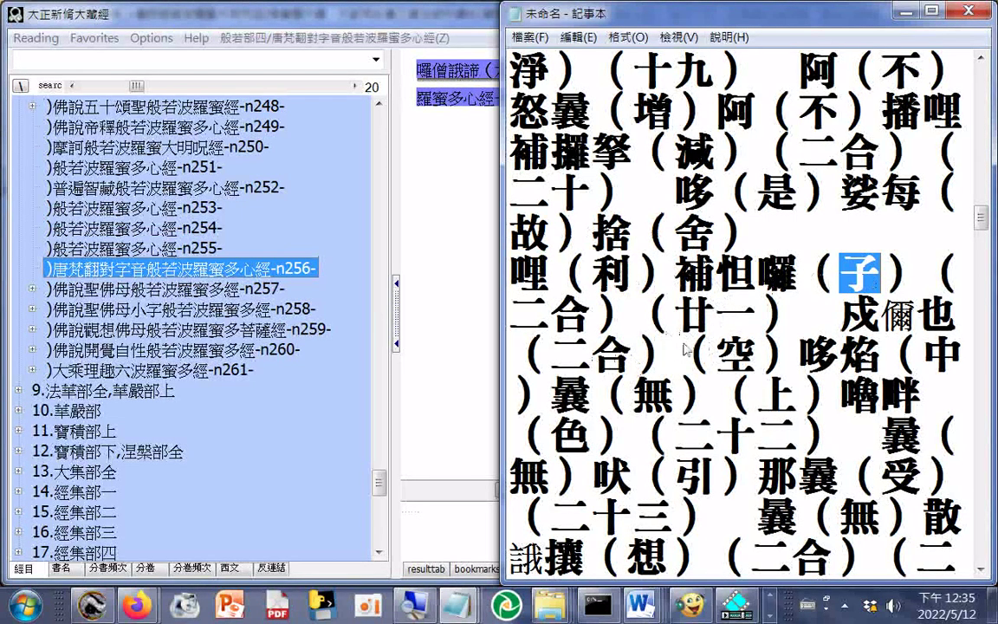
left_click_drag(716, 357, 750, 361)
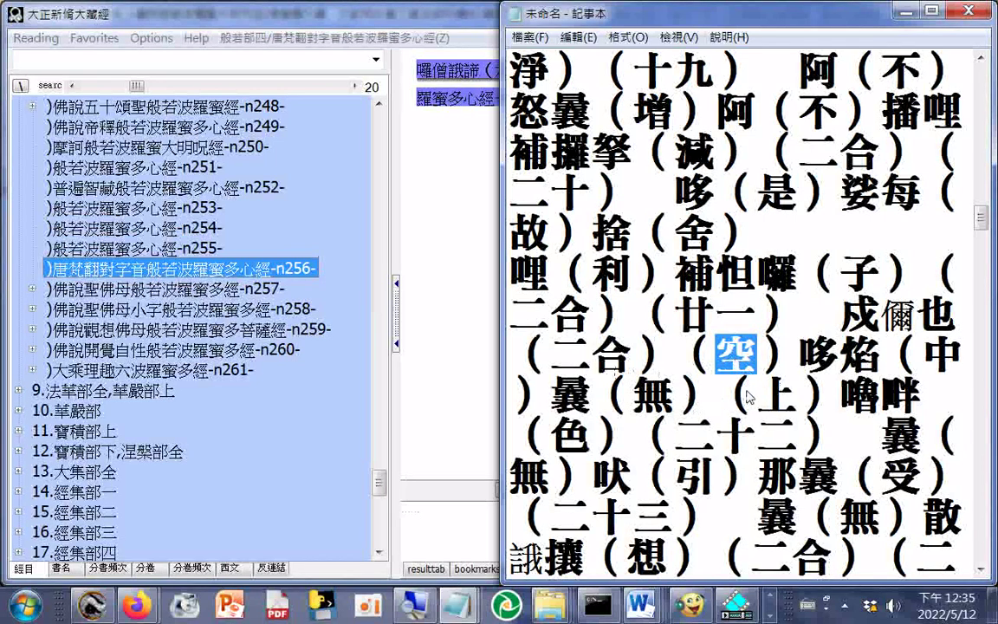
- Review the passage from segment sixteen to segment twenty-two and highlight the phrase 戍儞也（二合）（空）
scroll(750, 397, "up", 2)
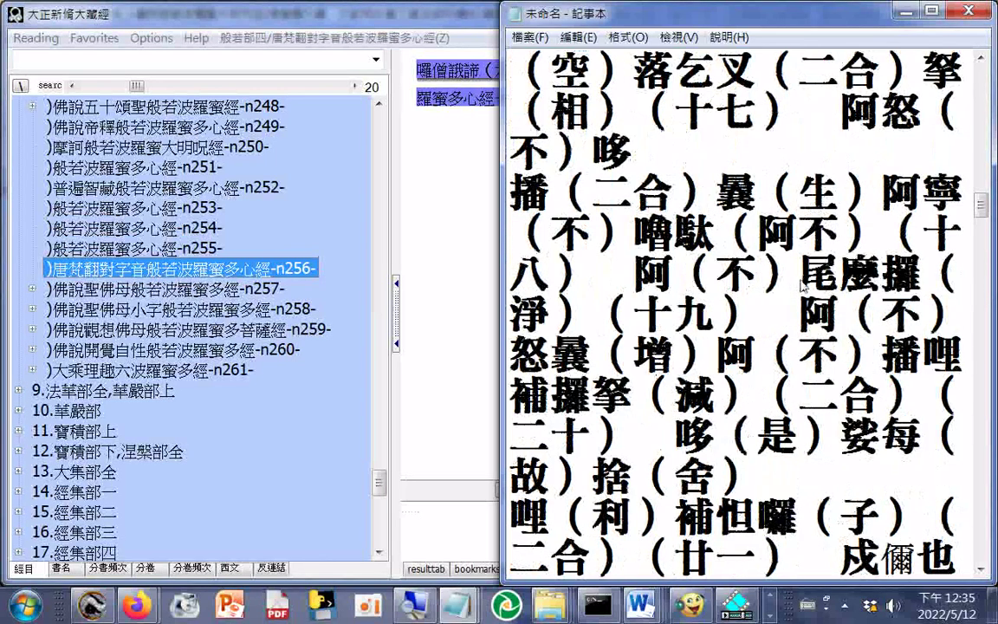
scroll(805, 286, "up", 1)
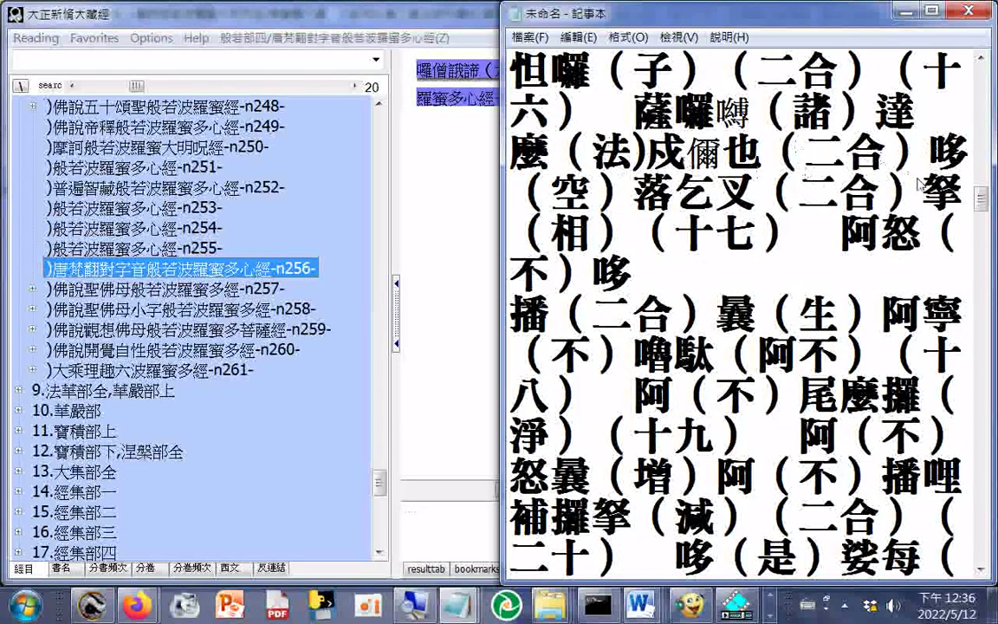
scroll(923, 186, "down", 1)
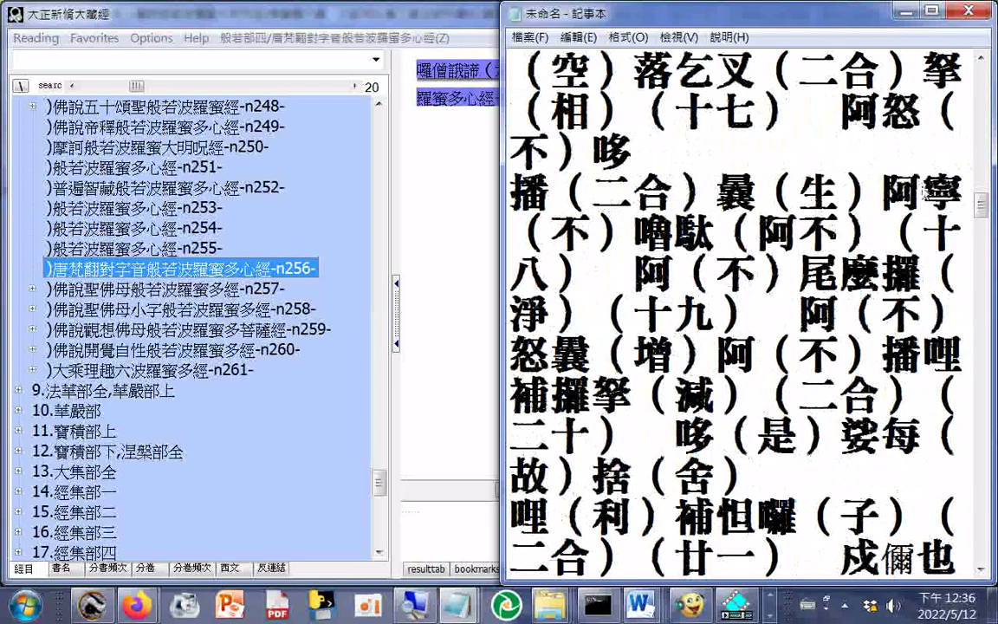
scroll(829, 234, "down", 2)
scroll(828, 234, "down", 1)
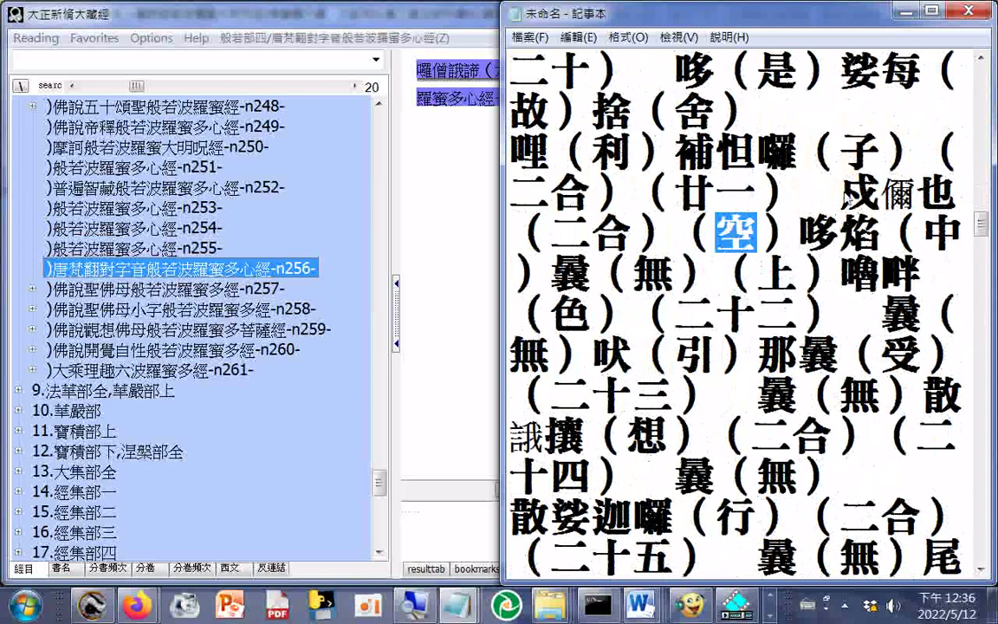
left_click_drag(840, 194, 793, 245)
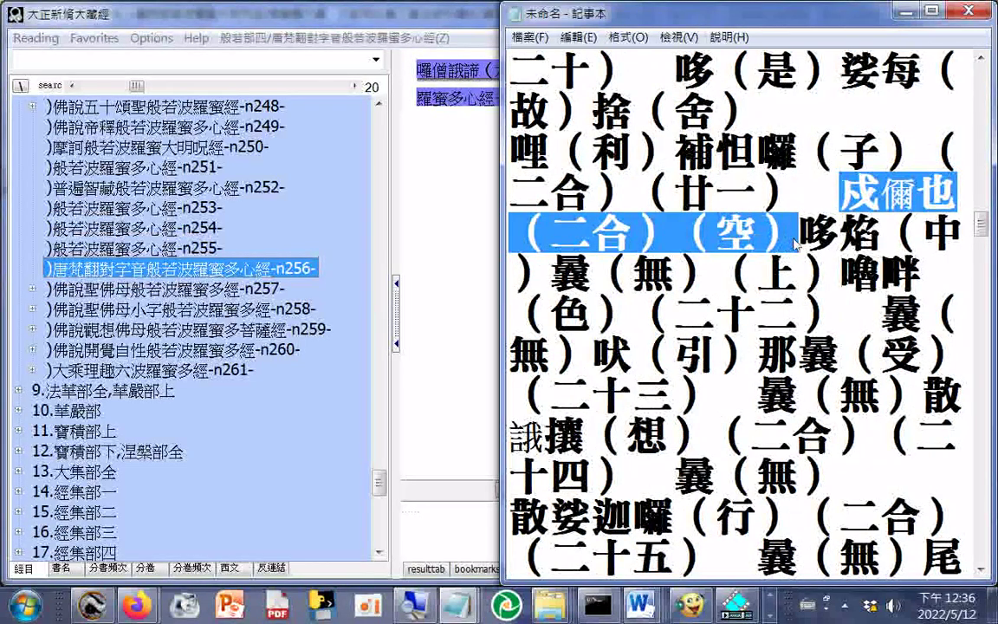
left_click(753, 234)
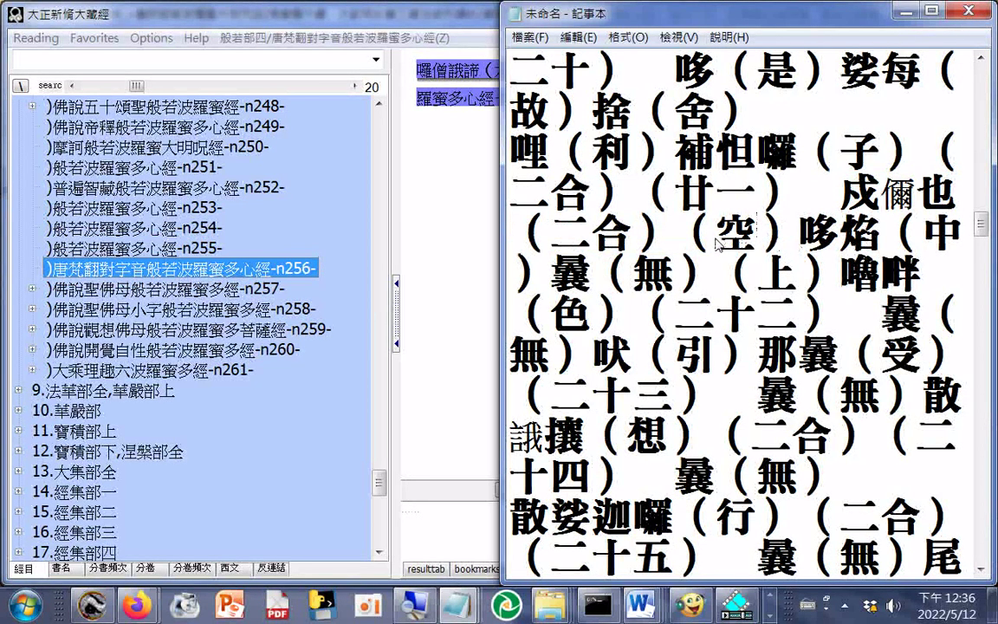
scroll(718, 245, "down", 1)
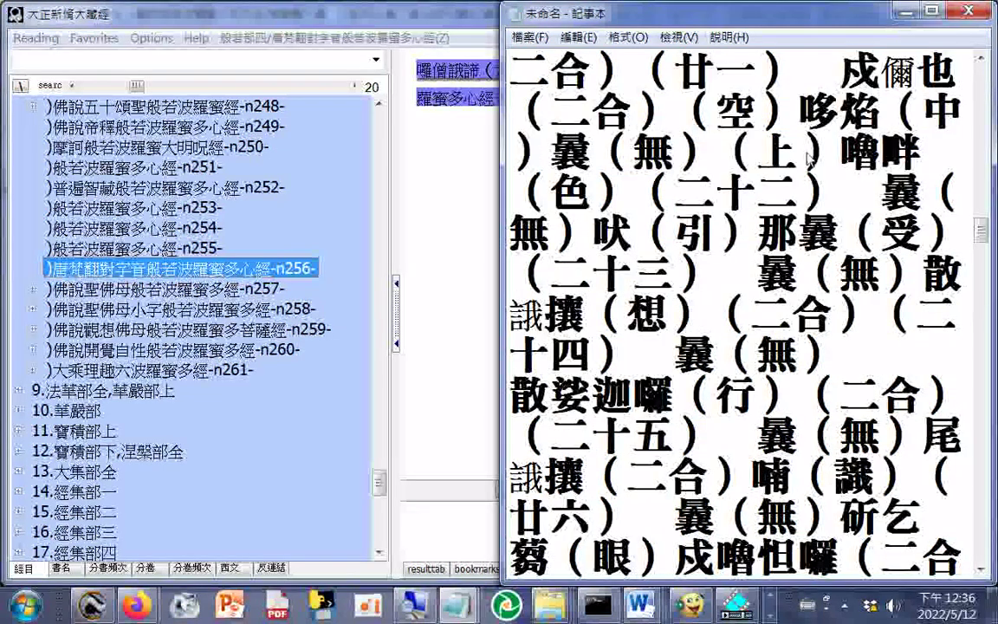
scroll(808, 159, "up", 1)
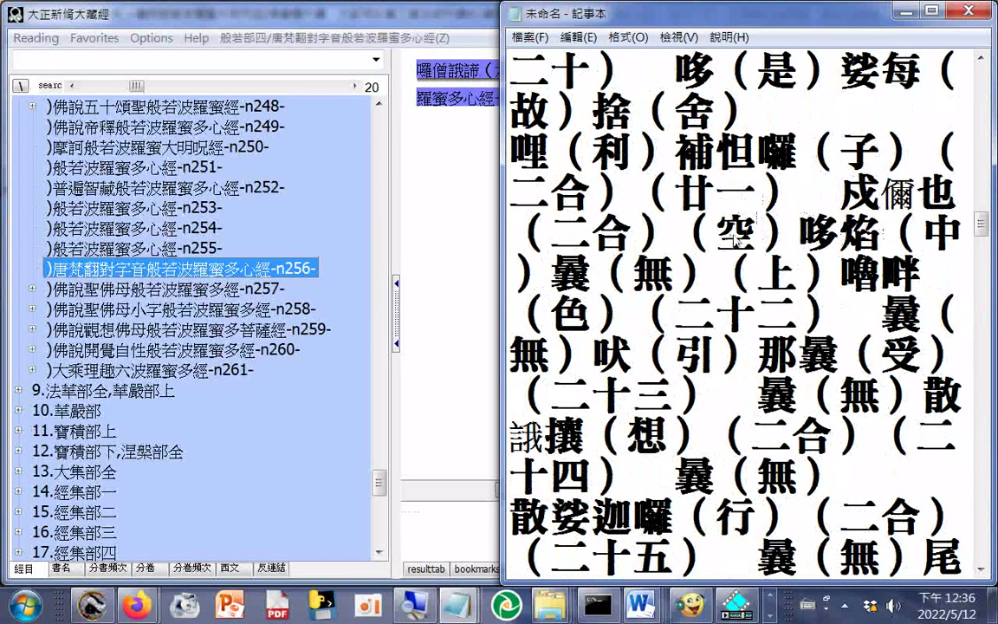
- Highlight the glosses 中, 無, 色, 無, 受 and 想 one after another across segments twenty-two to twenty-four
double_click(943, 234)
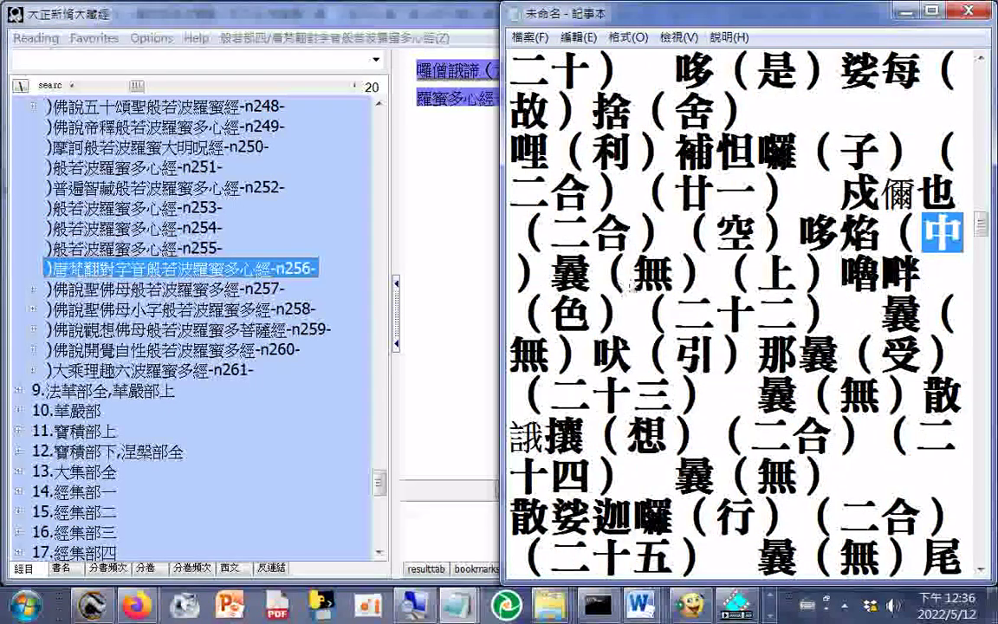
double_click(651, 274)
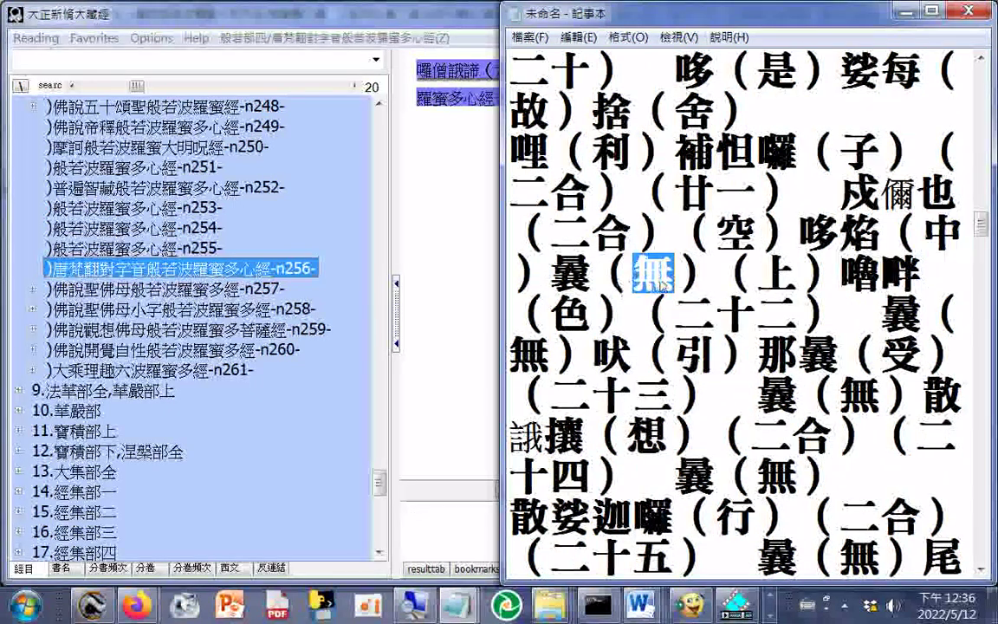
double_click(574, 319)
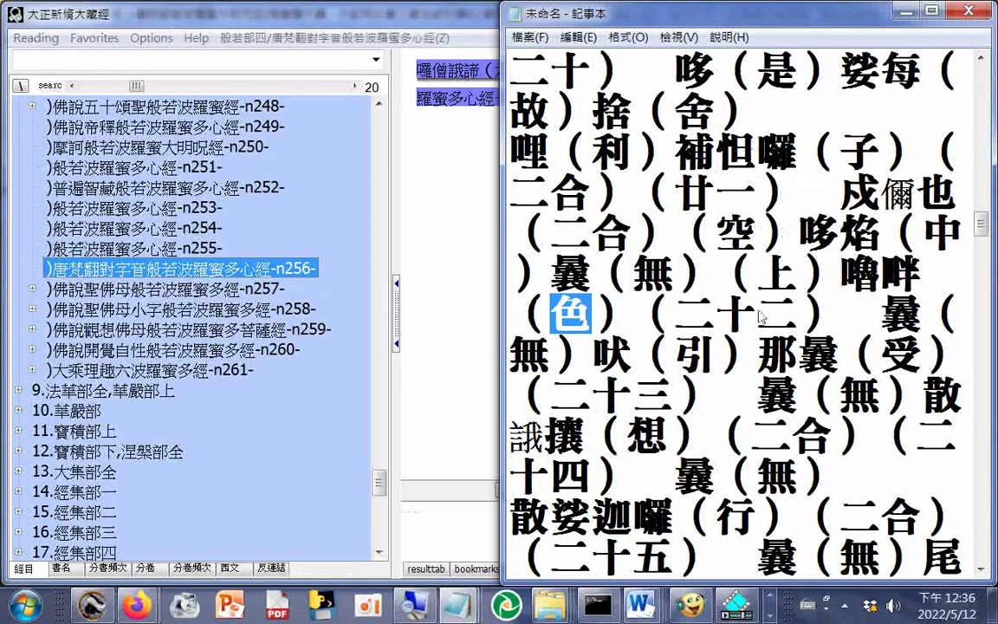
left_click_drag(510, 355, 541, 366)
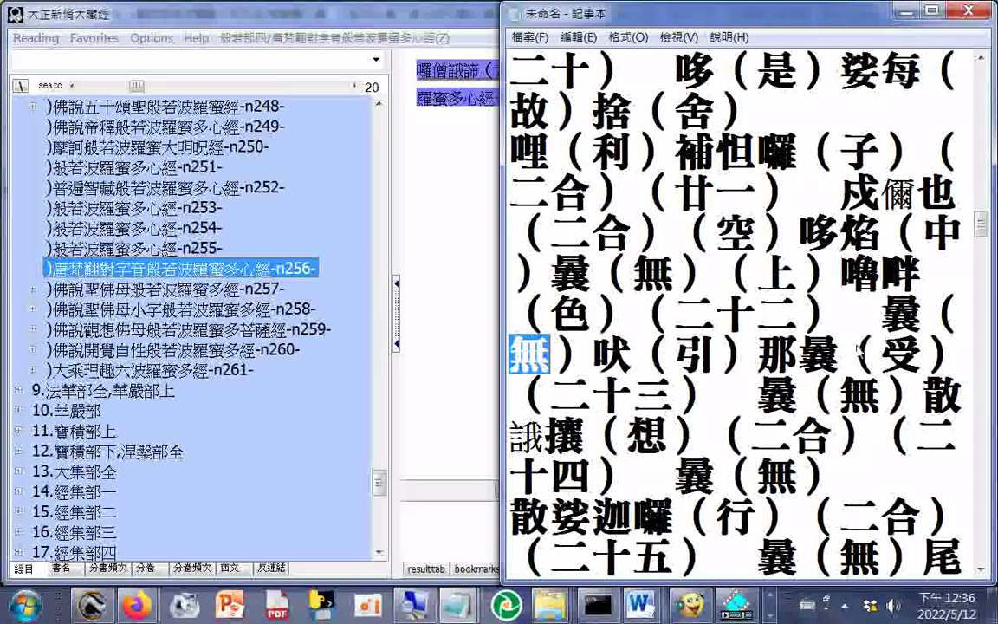
left_click_drag(882, 353, 915, 360)
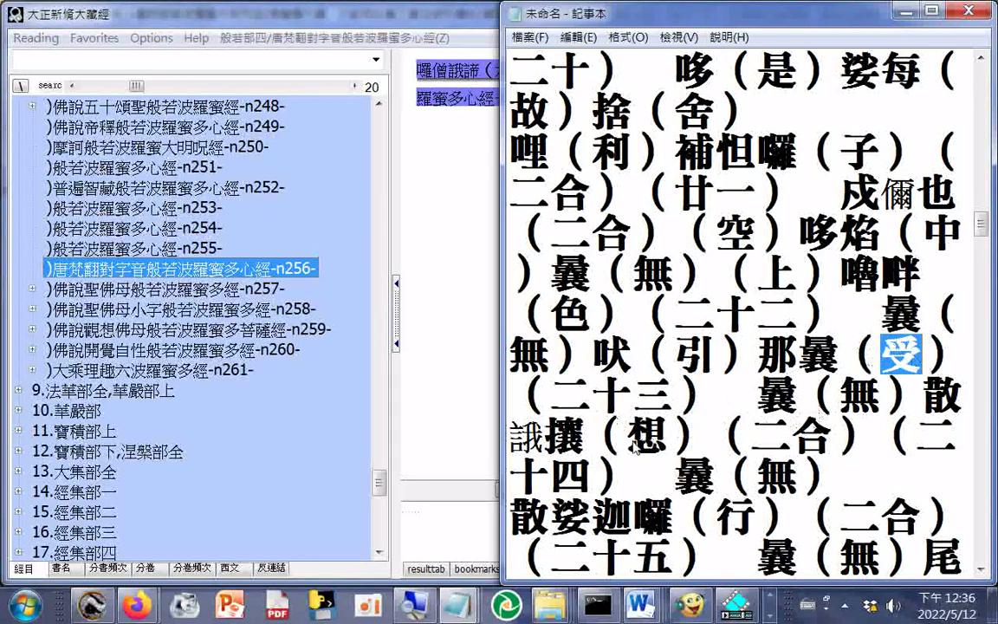
left_click_drag(631, 435, 665, 446)
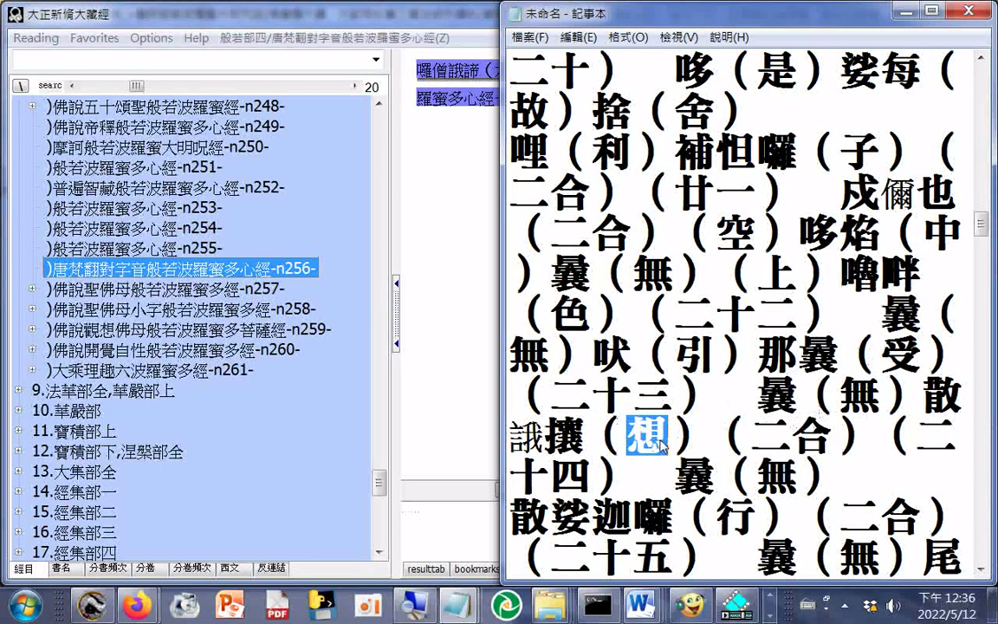
scroll(663, 446, "down", 1)
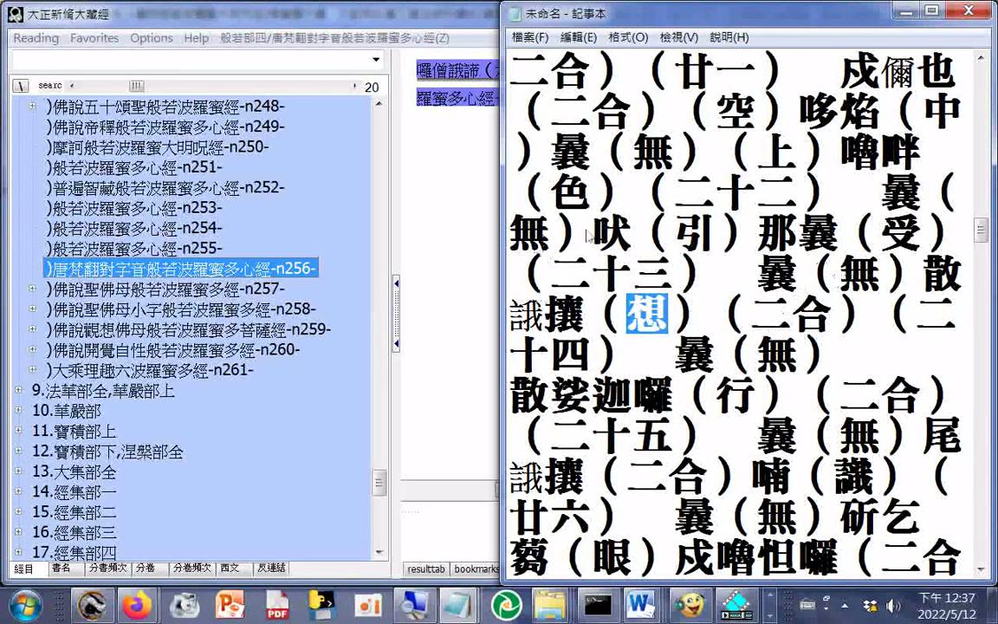
- Highlight the glosses 無, 受, 想, 無 and 行 one after another across segments twenty-three to twenty-five
double_click(531, 232)
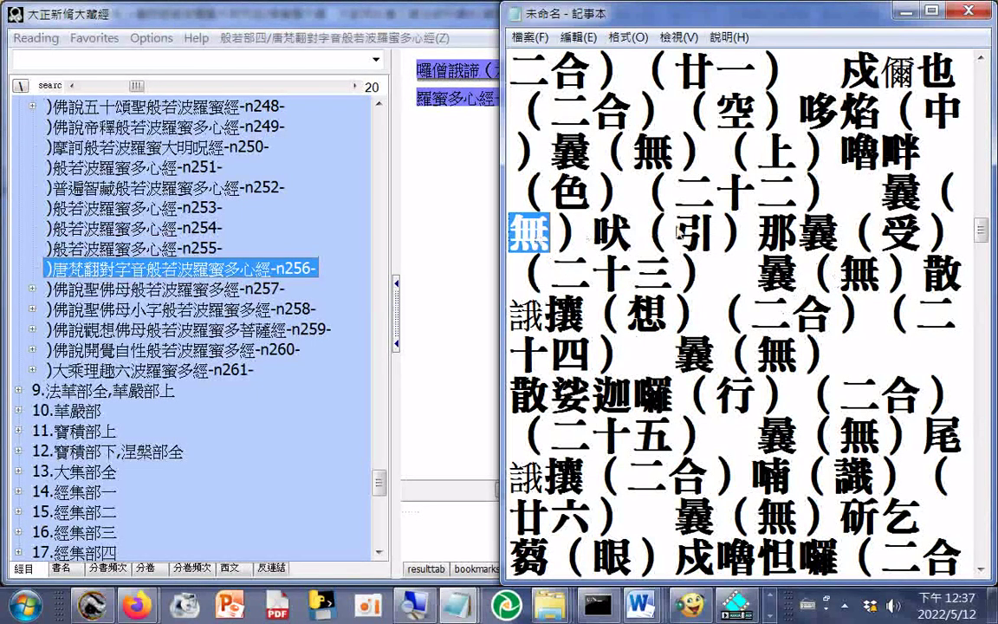
double_click(901, 232)
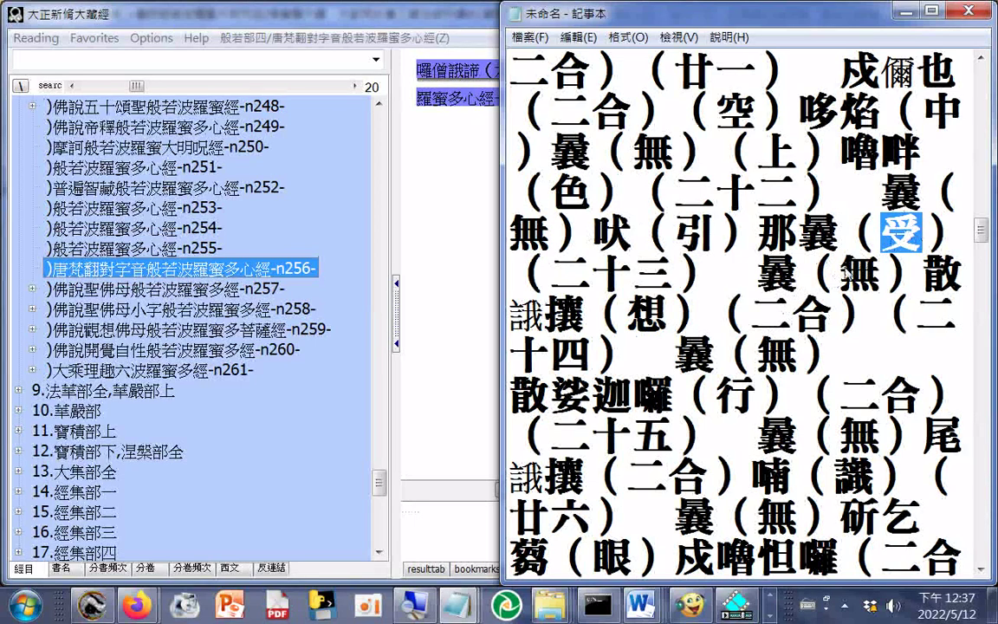
double_click(646, 312)
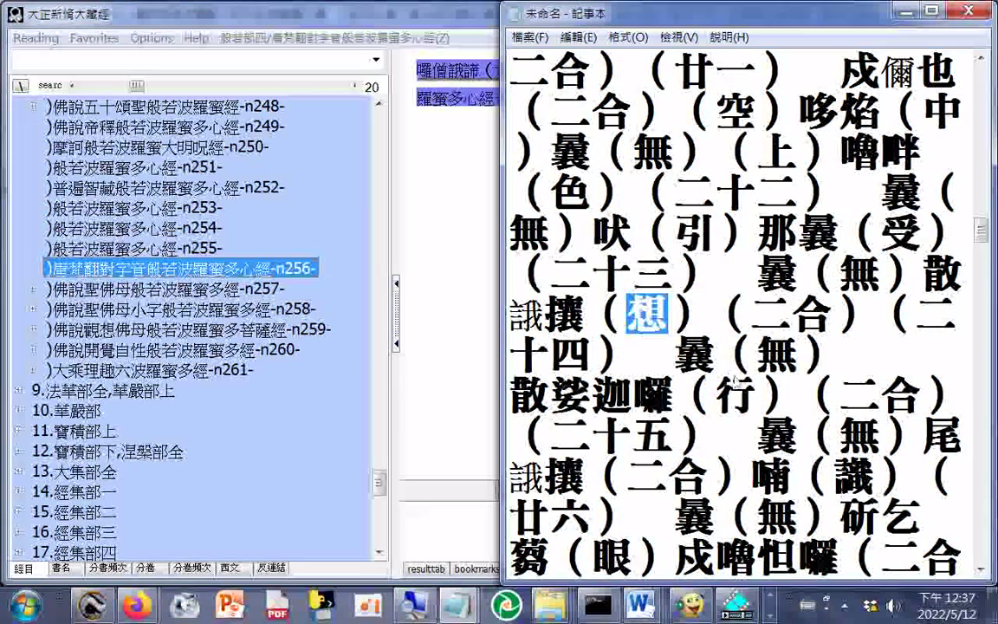
double_click(777, 353)
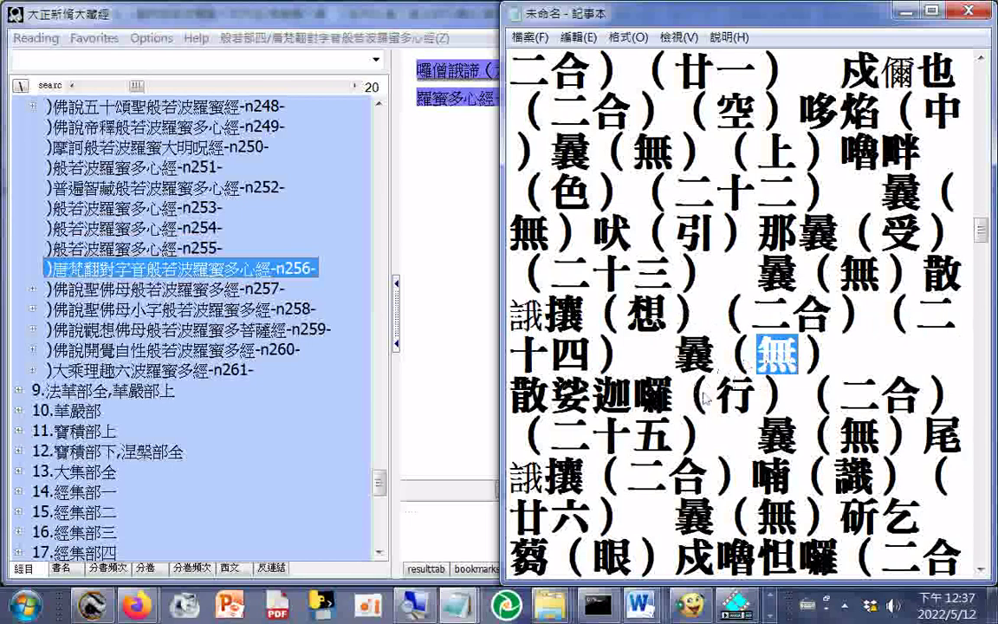
double_click(735, 396)
- Highlight the glosses 無 and 識 in the phrase leading up to segment 廿六
scroll(814, 387, "down", 1)
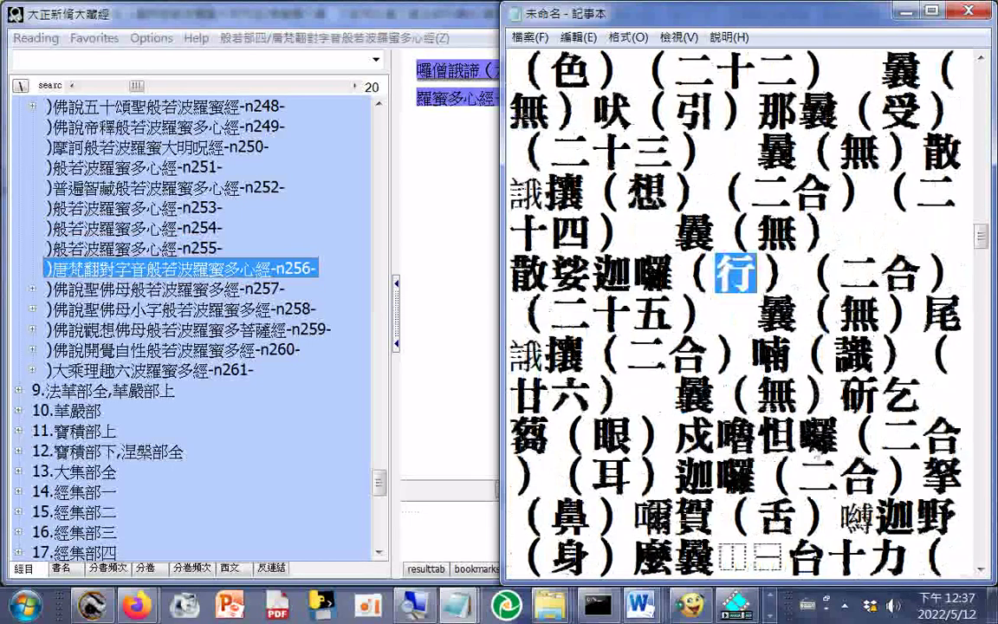
left_click(843, 314)
double_click(845, 314)
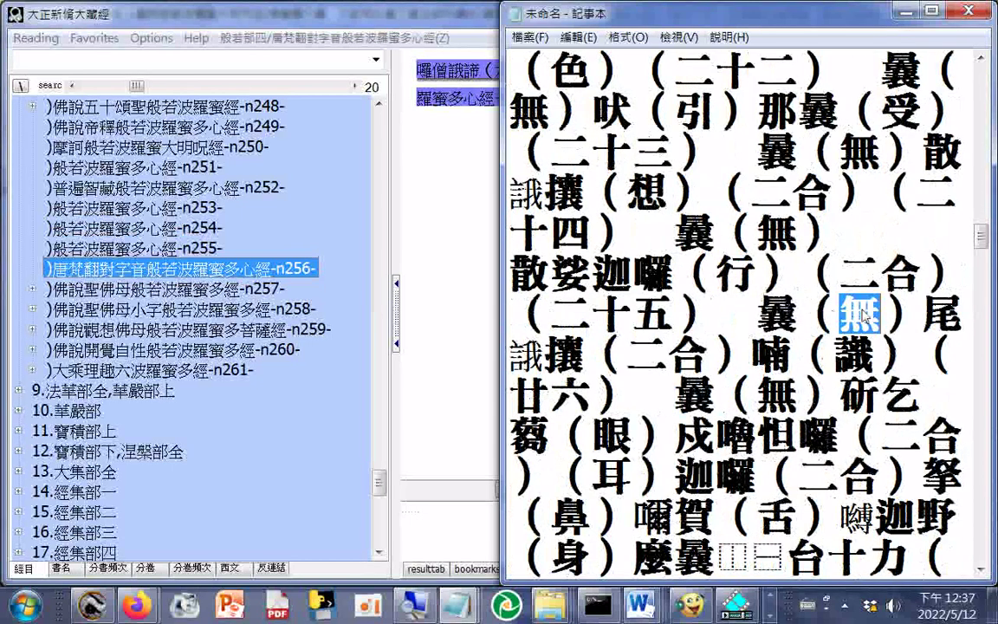
double_click(858, 355)
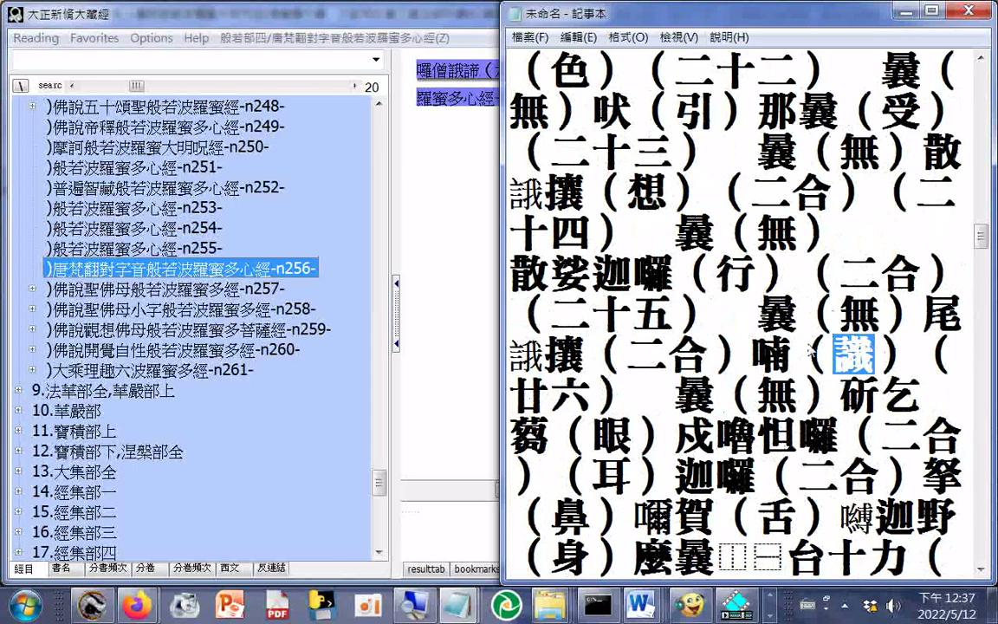
- Highlight the glosses 無, 眼, 耳, 鼻, 舌, 身 and 意 one after another between segments 廿六 and 廿七
scroll(812, 350, "down", 1)
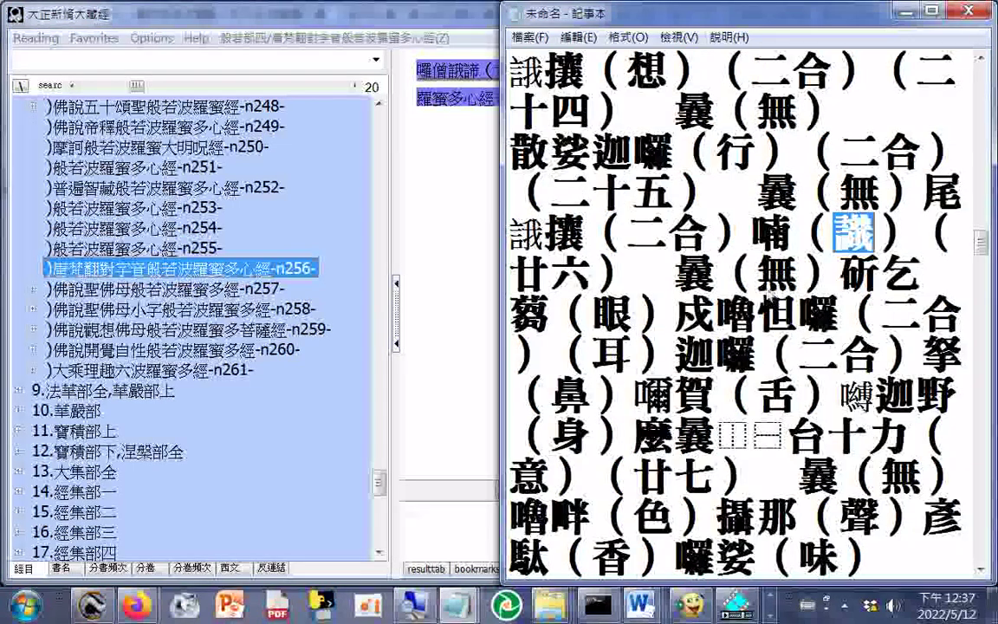
double_click(778, 274)
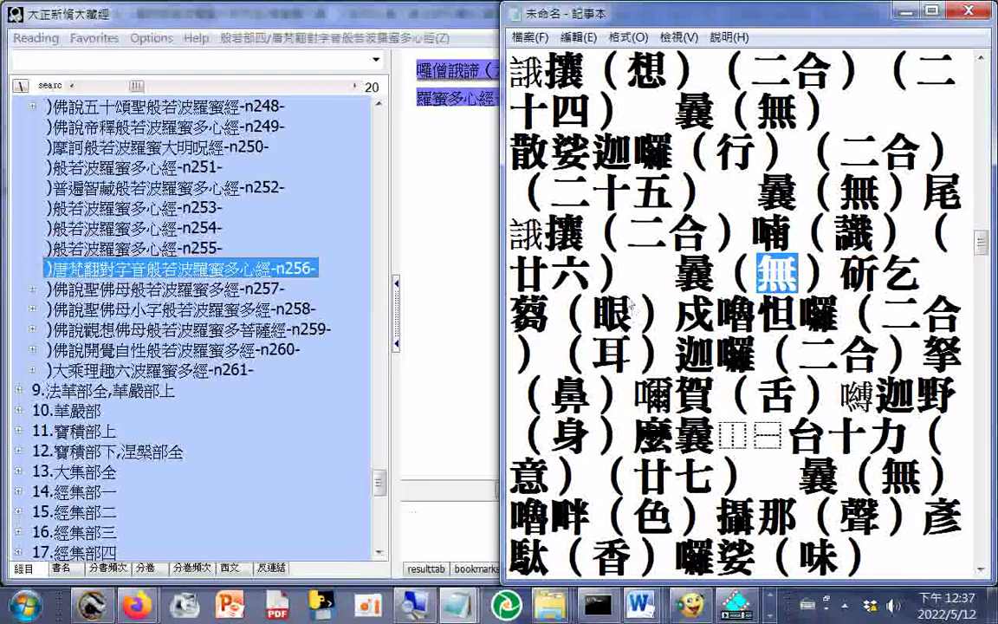
double_click(617, 314)
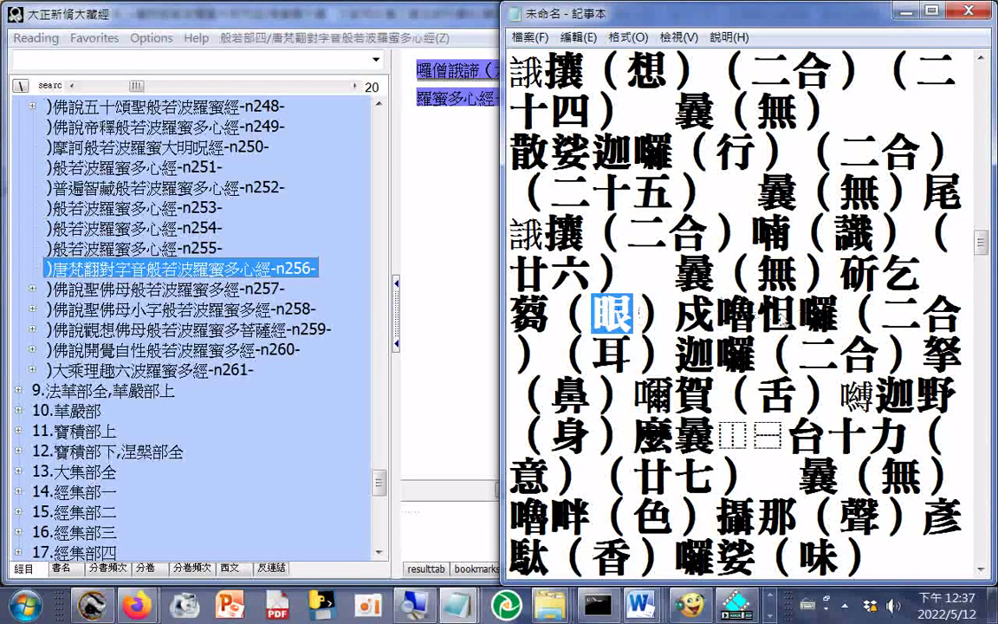
left_click(610, 355)
double_click(612, 356)
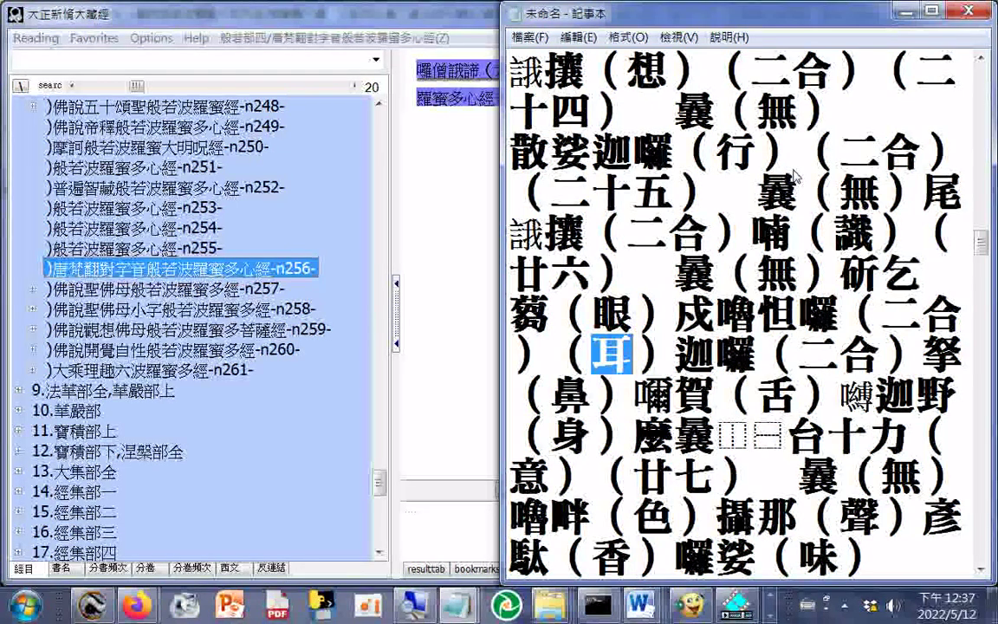
left_click_drag(548, 409, 593, 400)
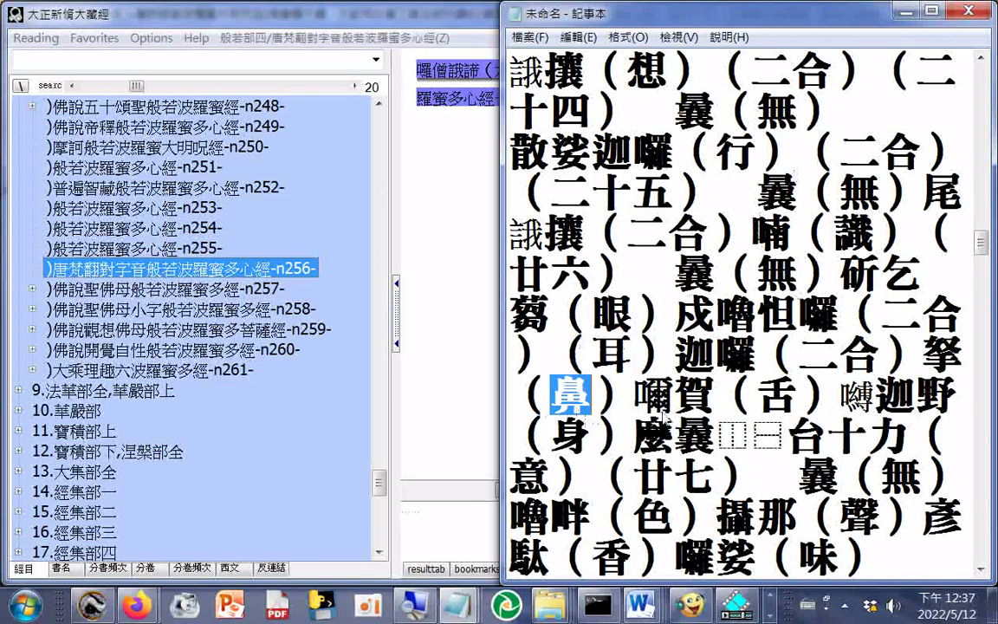
left_click_drag(760, 394, 774, 392)
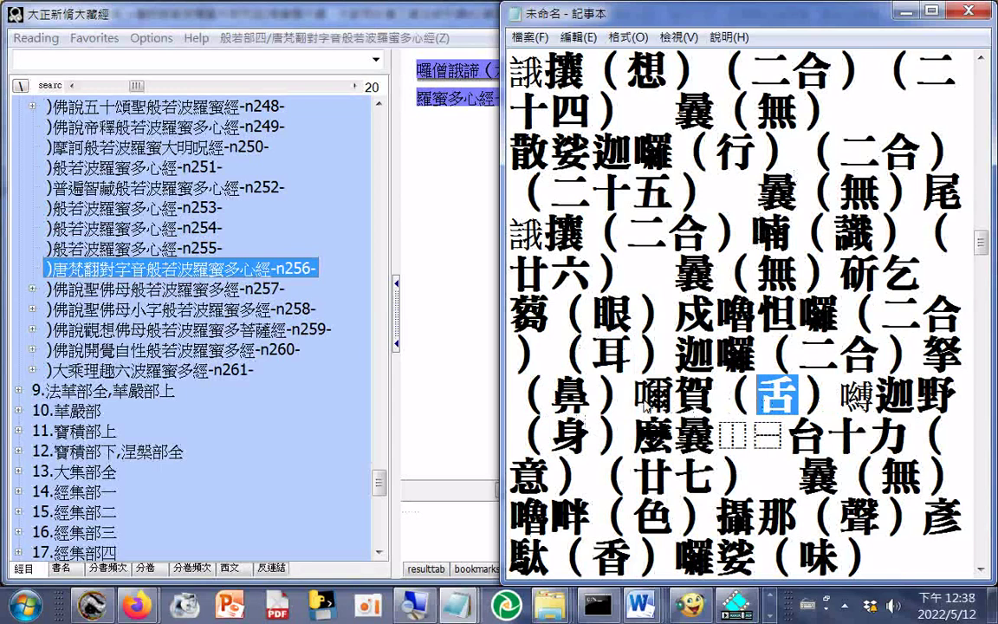
scroll(647, 406, "down", 1)
left_click_drag(560, 317, 580, 312)
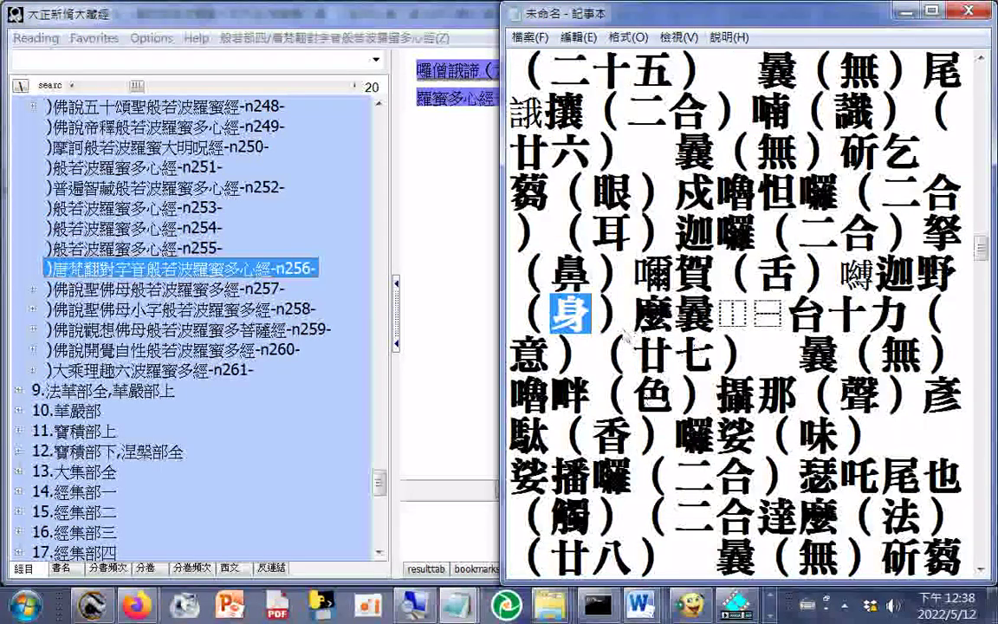
left_click_drag(512, 353, 543, 364)
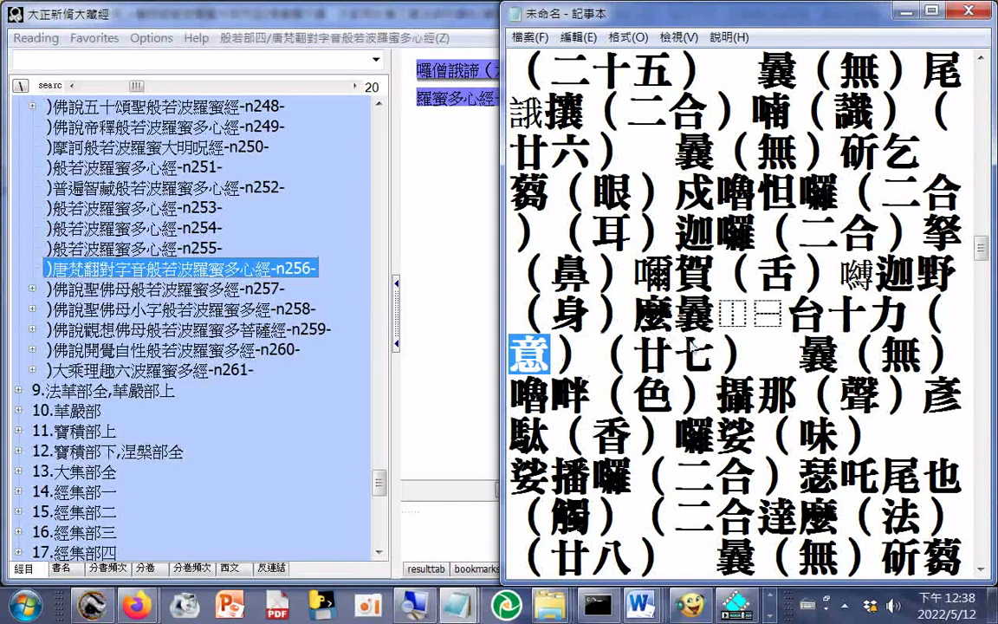
- Highlight the glosses 無, 色, 聲, 香, 味, 觸 and 法 one after another between segments 廿七 and 廿八
double_click(901, 354)
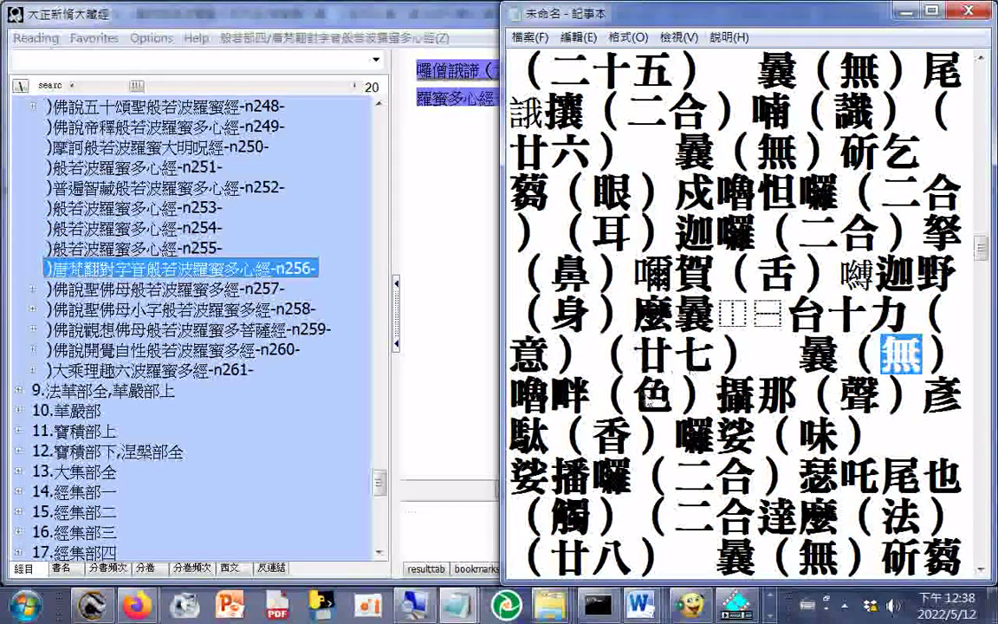
double_click(654, 396)
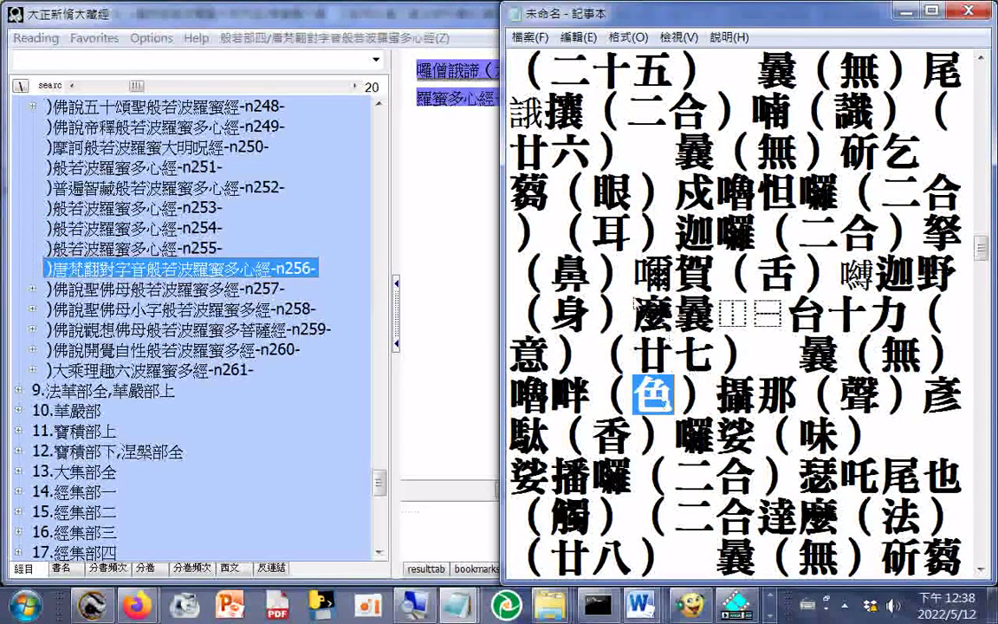
scroll(570, 322, "down", 1)
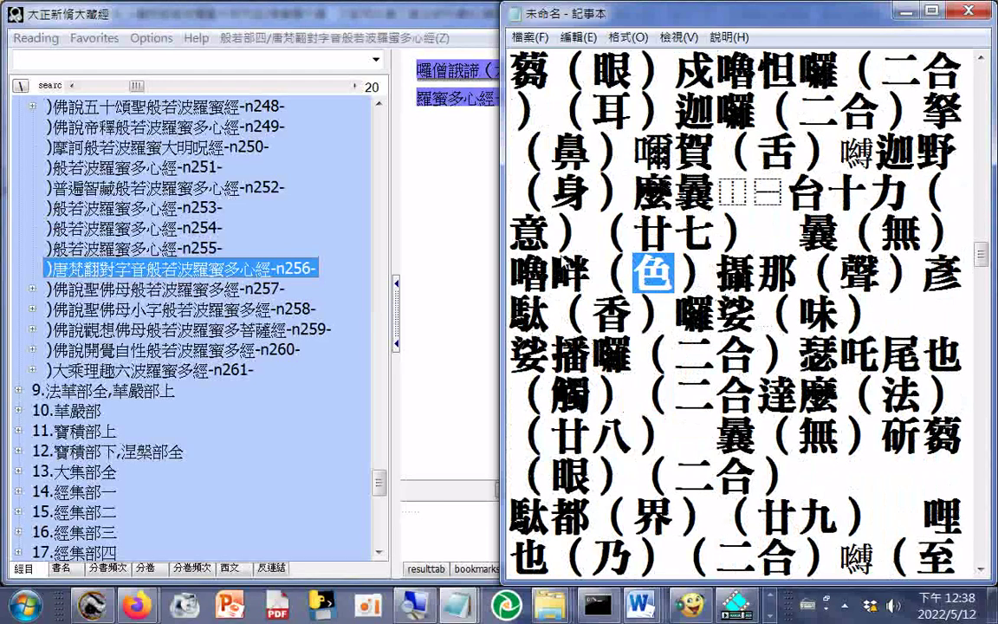
left_click_drag(844, 274, 878, 275)
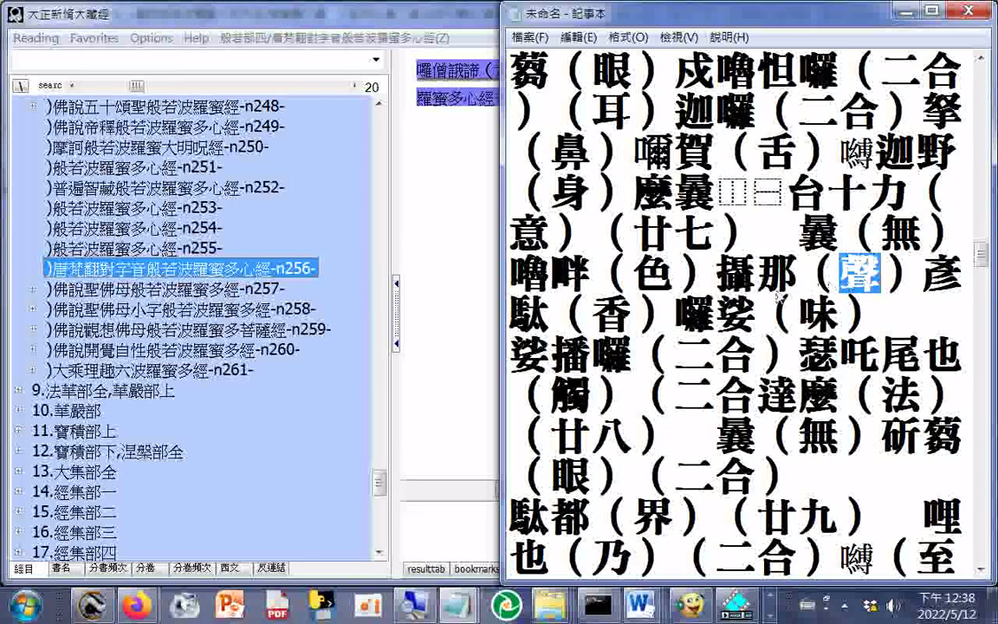
left_click_drag(593, 313, 621, 323)
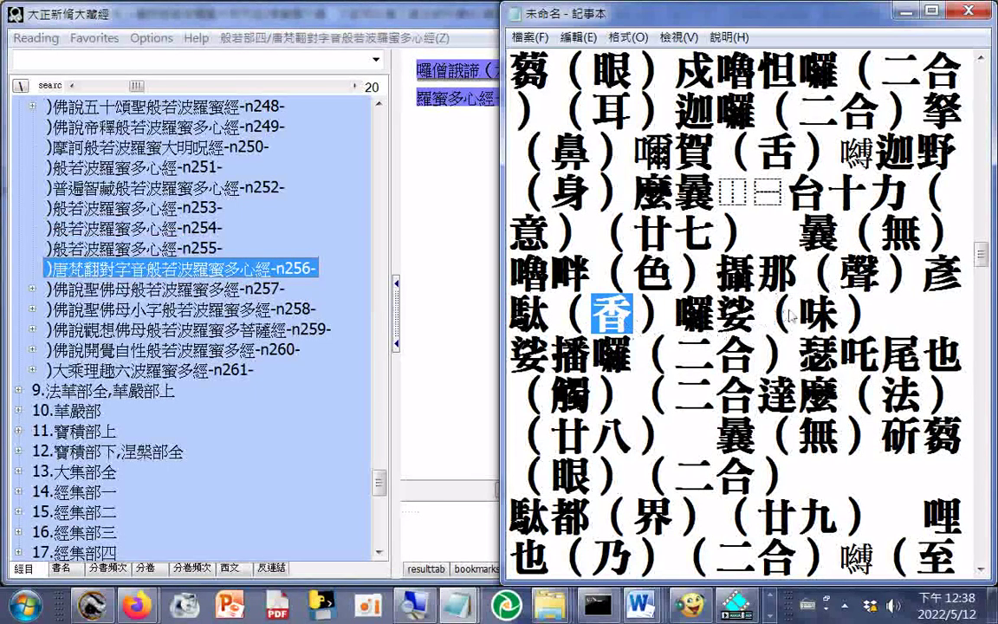
left_click_drag(799, 318, 842, 319)
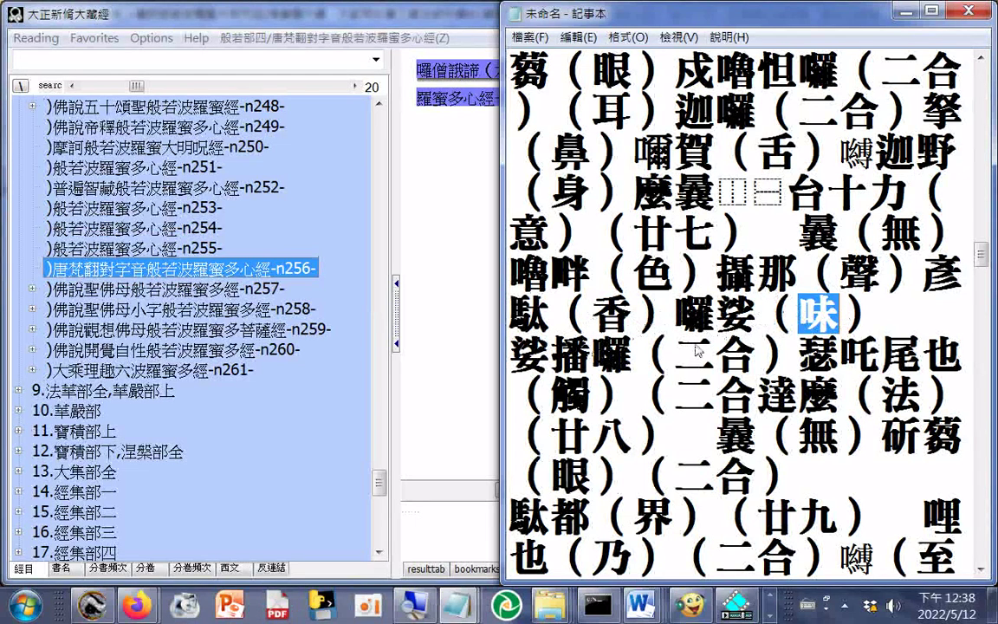
left_click_drag(553, 395, 591, 396)
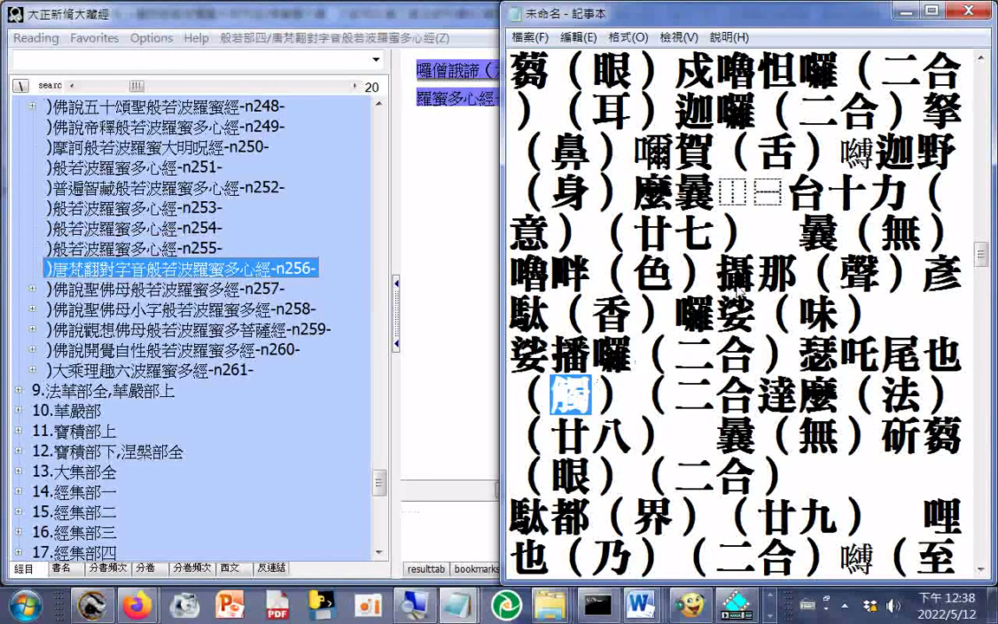
scroll(739, 294, "down", 1)
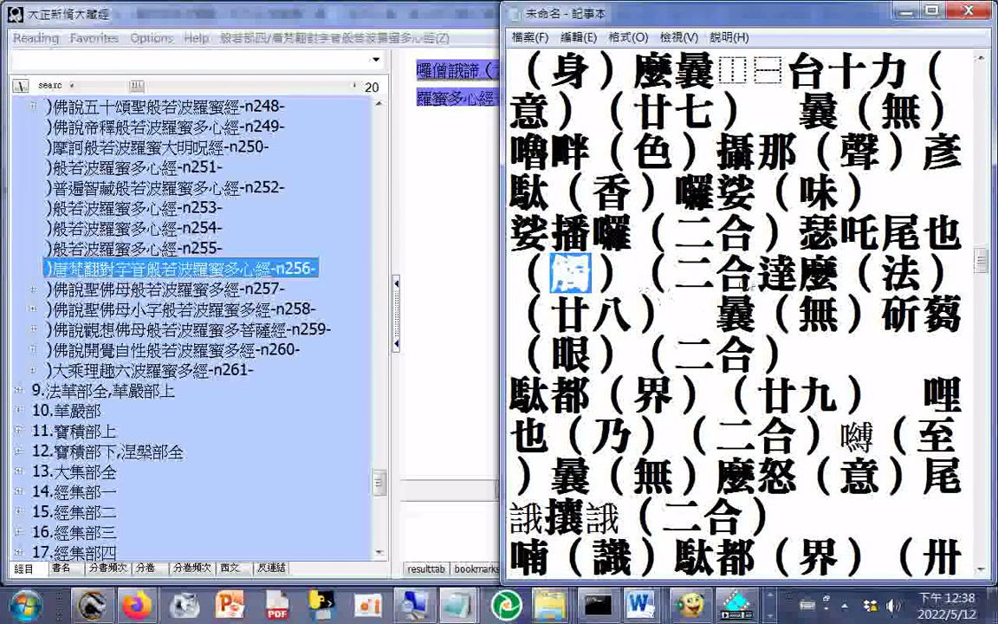
left_click_drag(882, 276, 911, 283)
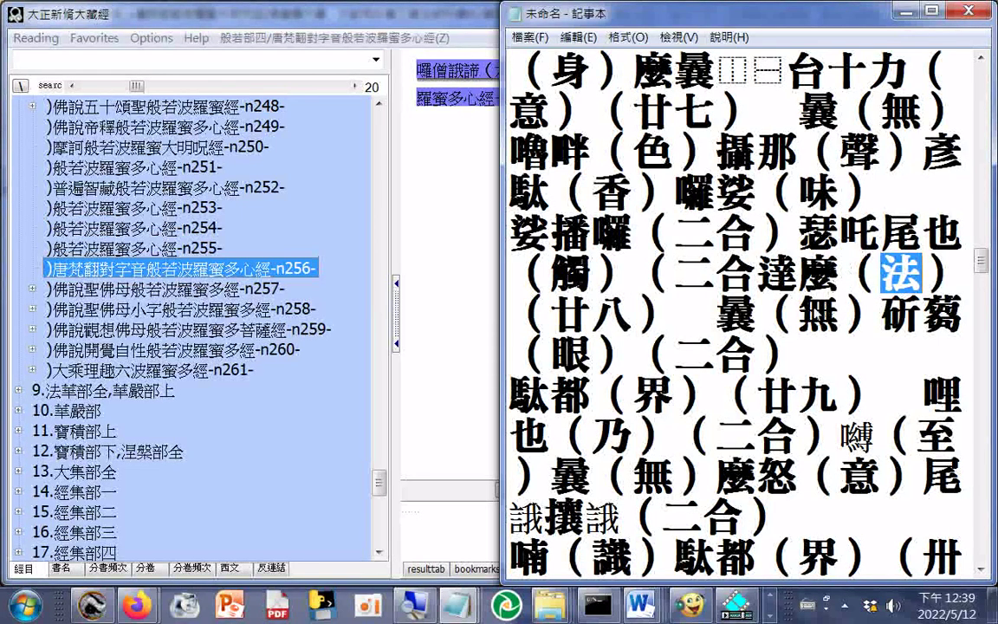
- Highlight the glosses 無, 眼 and 界 one after another between segments 廿八 and 廿九
double_click(815, 316)
double_click(572, 355)
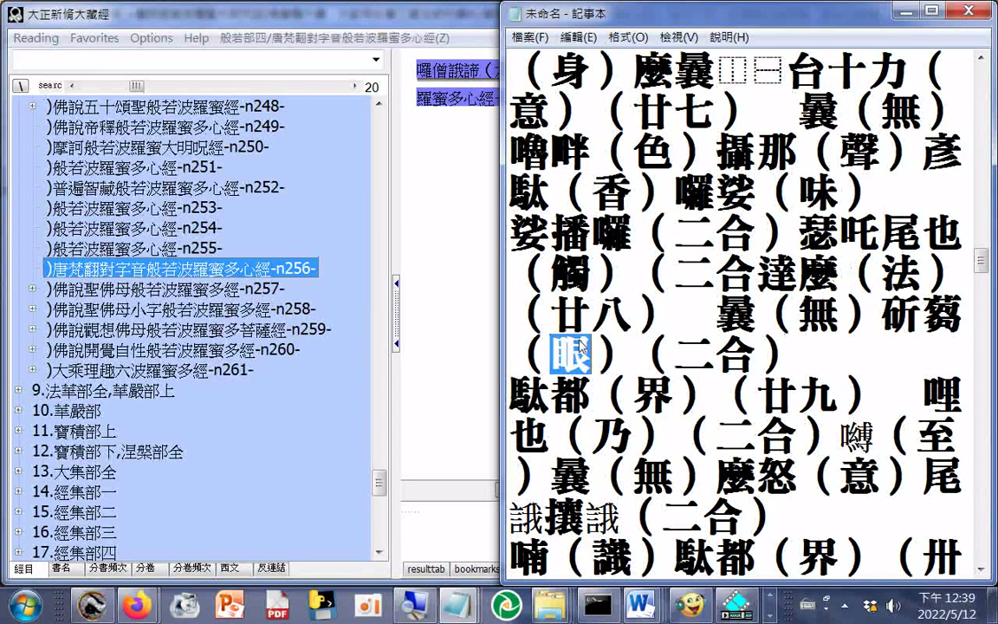
double_click(652, 397)
- Highlight the glosses 乃, 至, 無, 意, 識 and 界 one after another between segments 廿九 and 卅
double_click(611, 435)
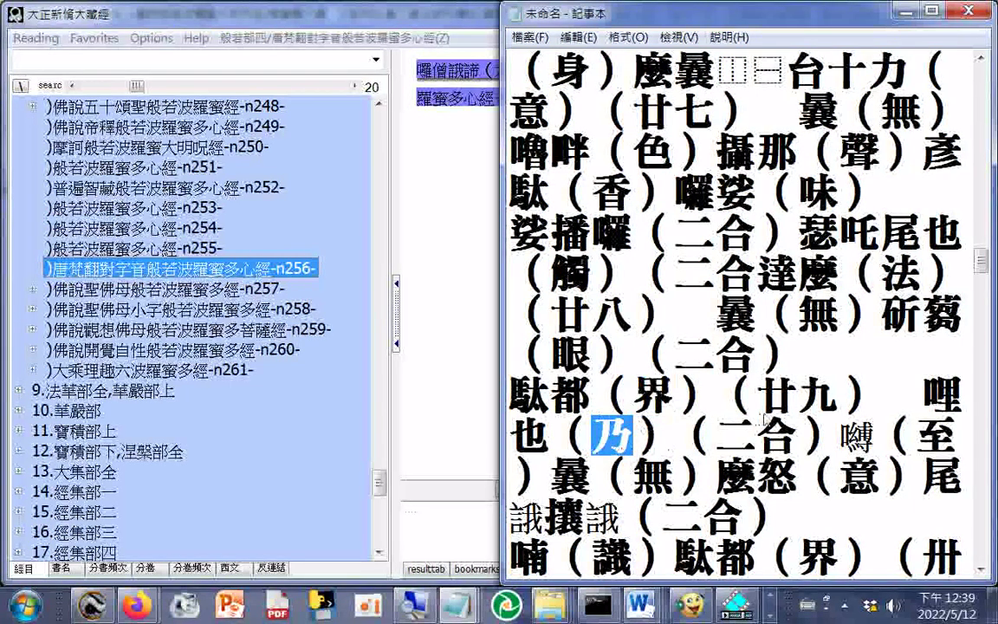
scroll(763, 421, "down", 1)
double_click(936, 314)
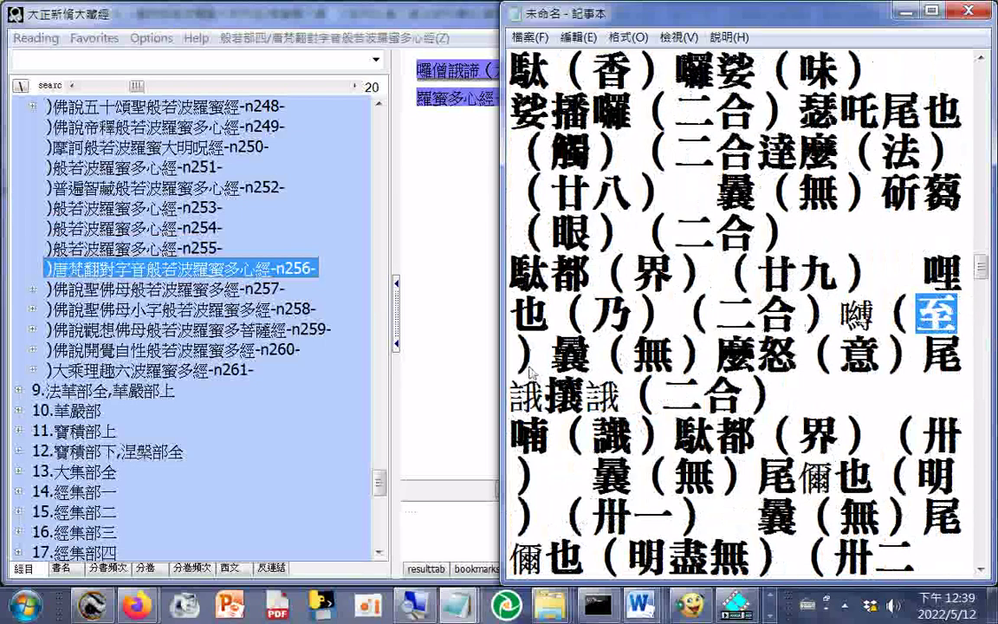
double_click(680, 355)
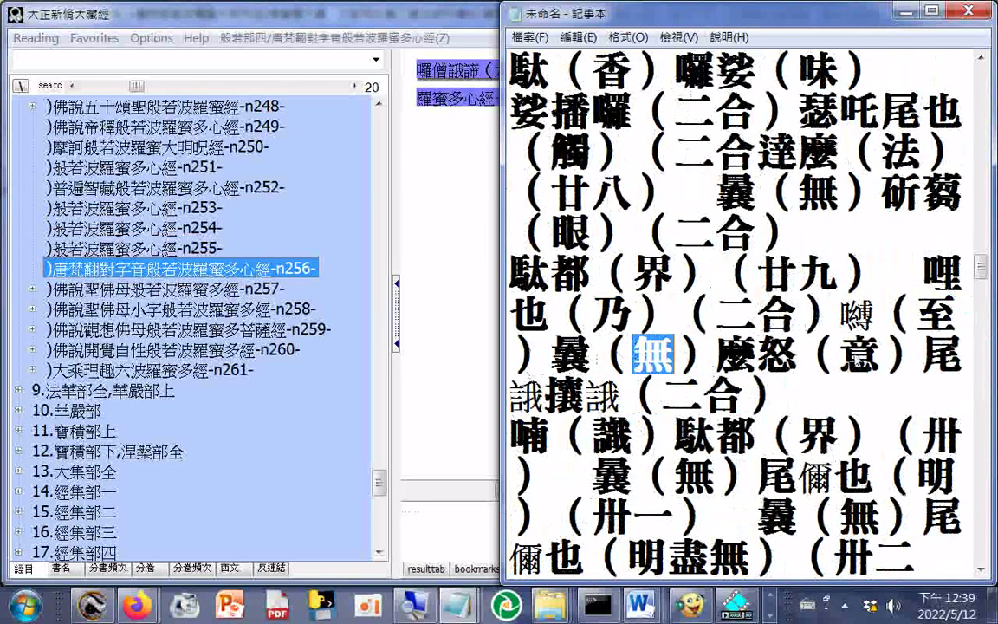
double_click(860, 355)
double_click(624, 440)
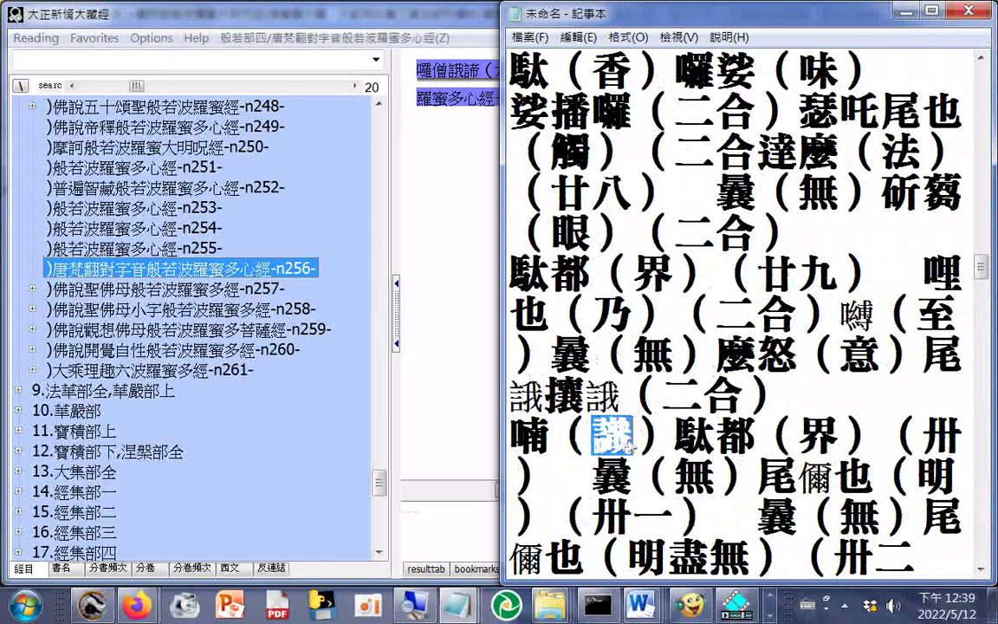
scroll(624, 442, "down", 1)
double_click(832, 316)
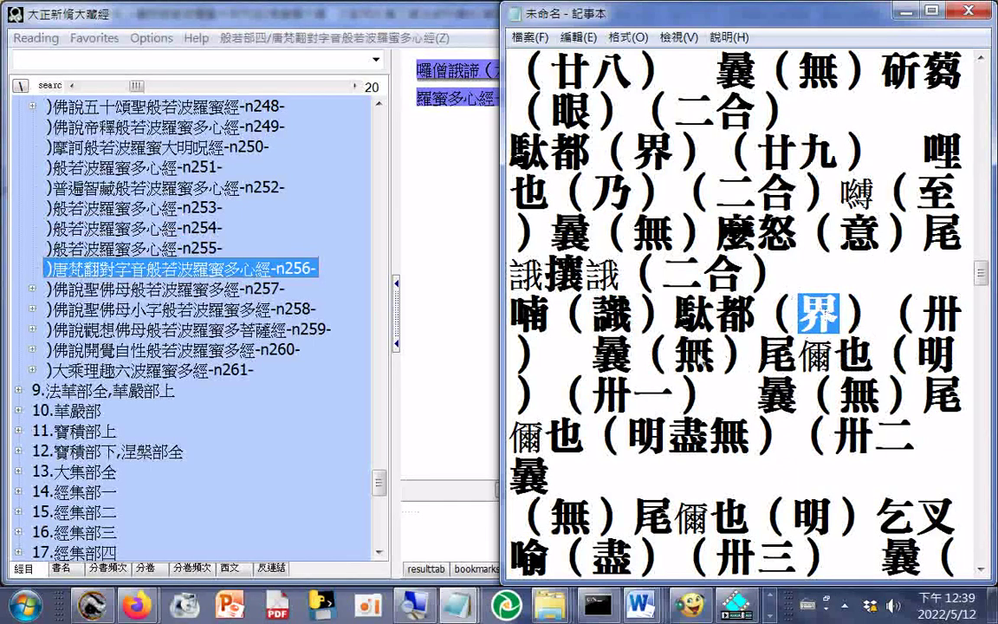
- Highlight the glosses 無 and 明 around segment 卅一, and the gloss 明盡無 before segment 卅二
double_click(694, 354)
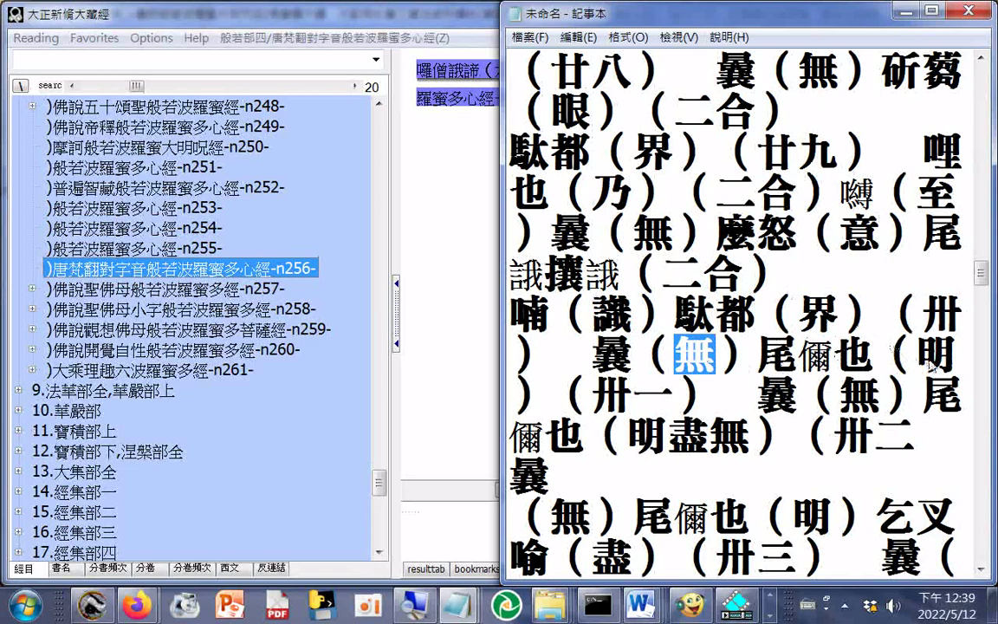
double_click(936, 353)
left_click(675, 354)
double_click(694, 353)
left_click(694, 353)
double_click(854, 394)
left_click(919, 354)
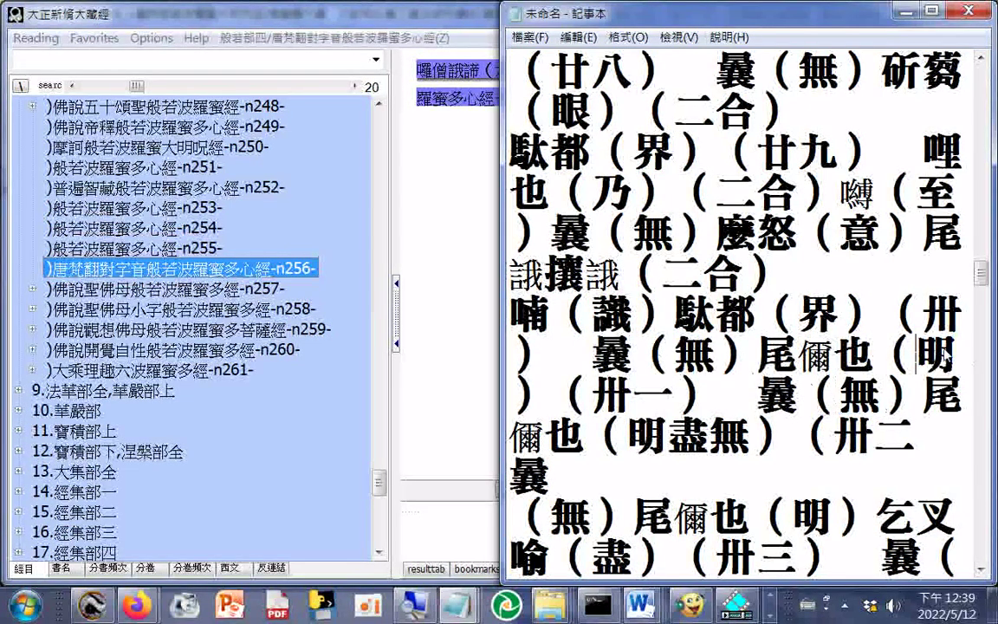
double_click(941, 355)
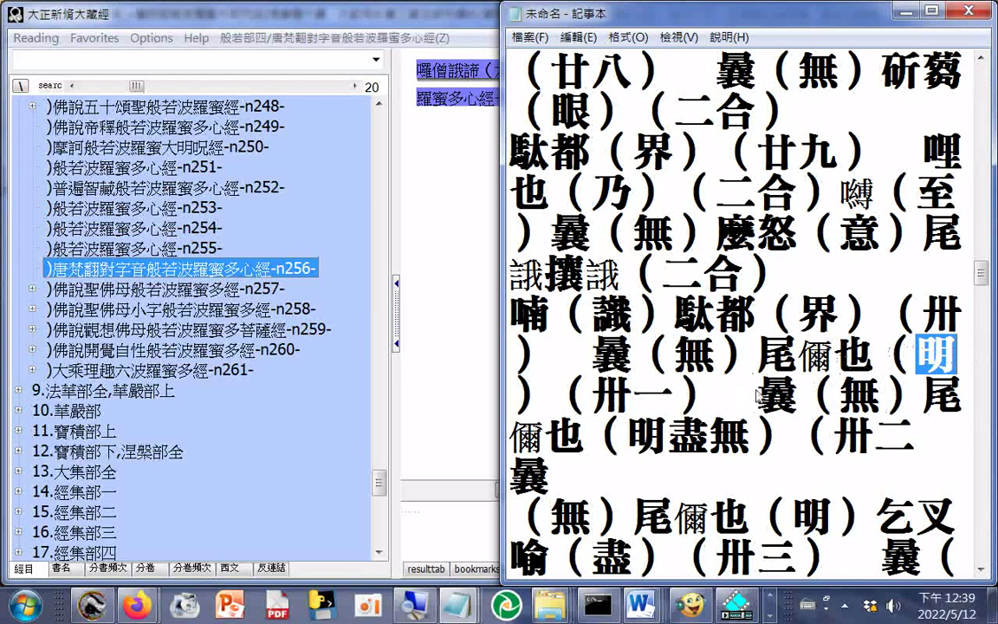
scroll(761, 394, "down", 1)
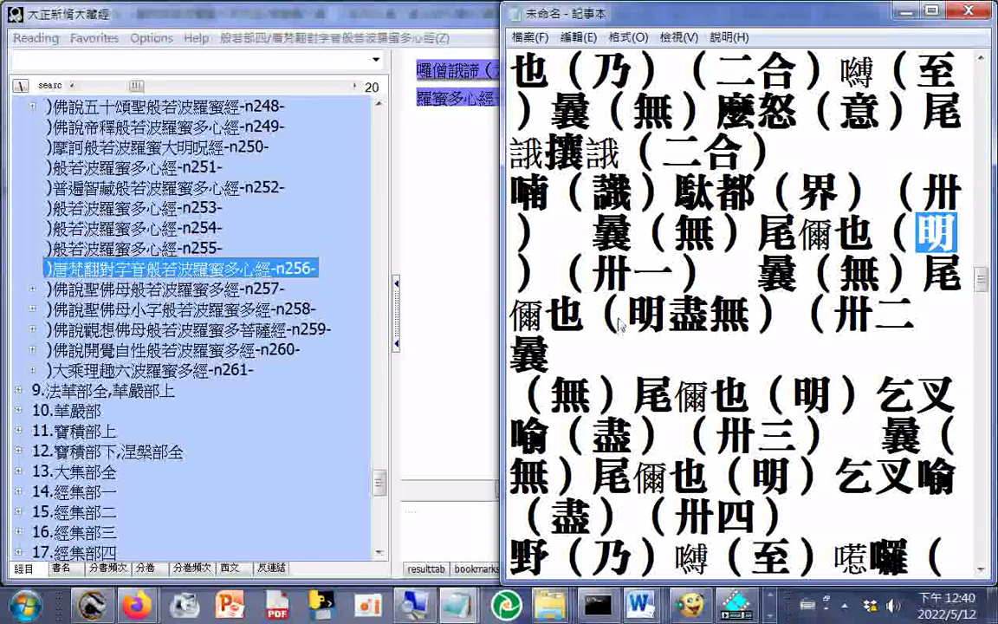
left_click_drag(620, 322, 744, 330)
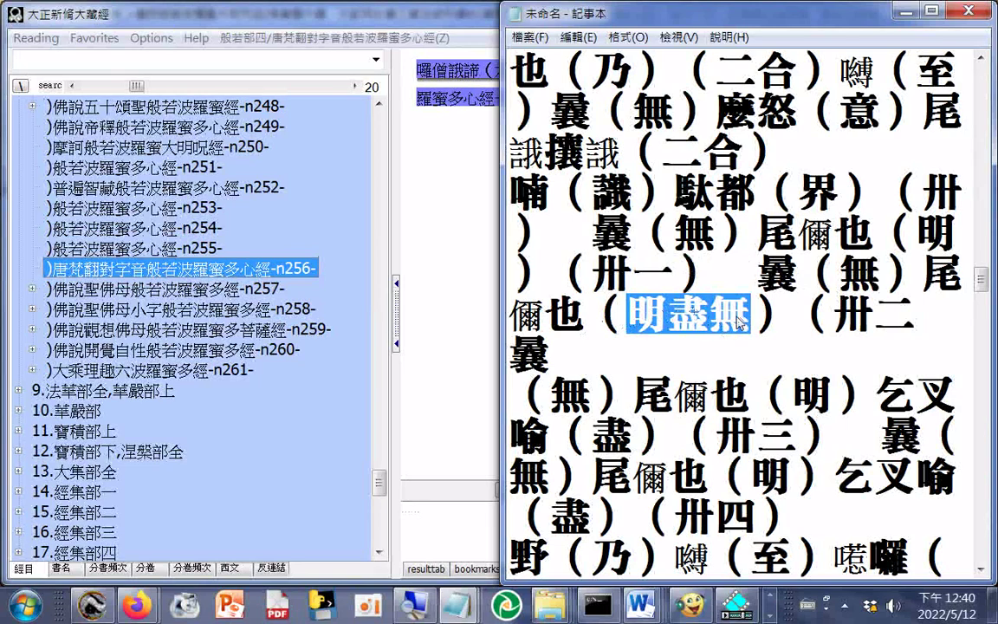
- Highlight the characters 明 and 盡 separately within the gloss 明盡無 before segment 卅二
left_click(668, 317)
left_click_drag(669, 317, 630, 317)
left_click(669, 317)
left_click(690, 323, "shift")
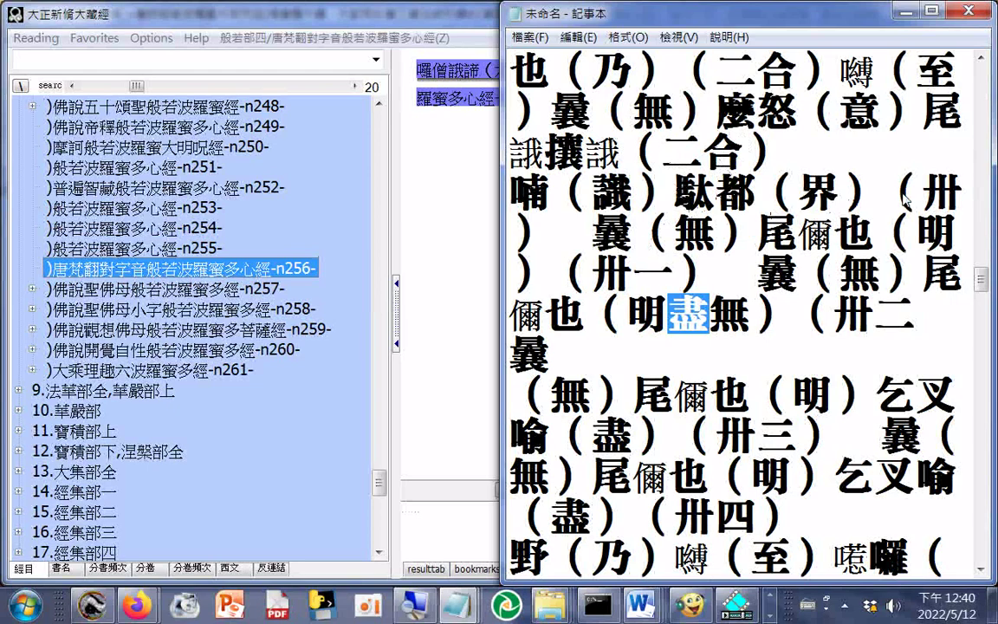
left_click(631, 319)
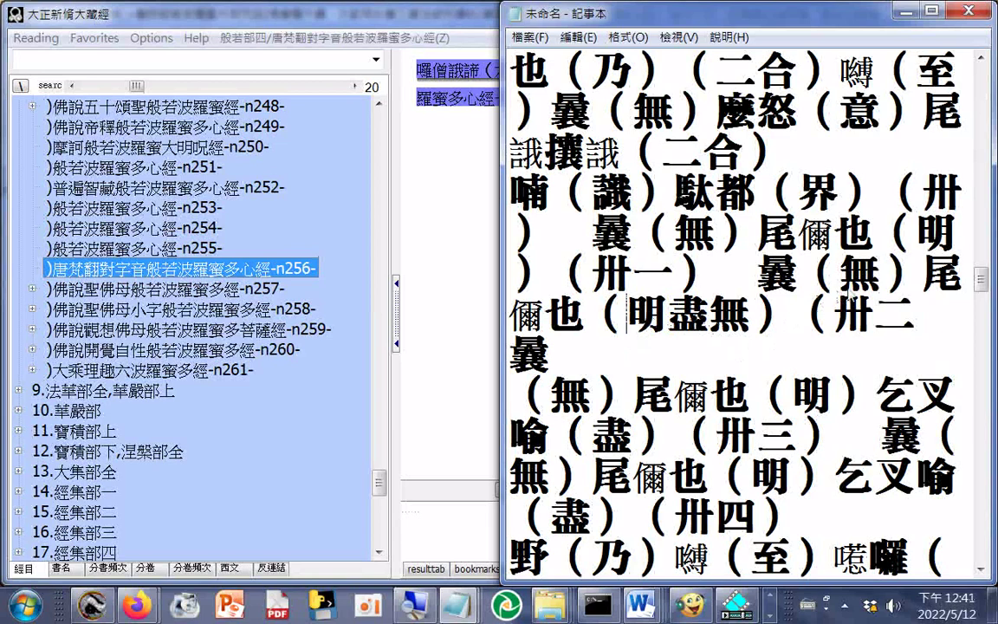
- Highlight the gloss 無 after segment 卅一, and the characters 無, 明 and 盡 one by one within the gloss 明盡無
double_click(841, 284)
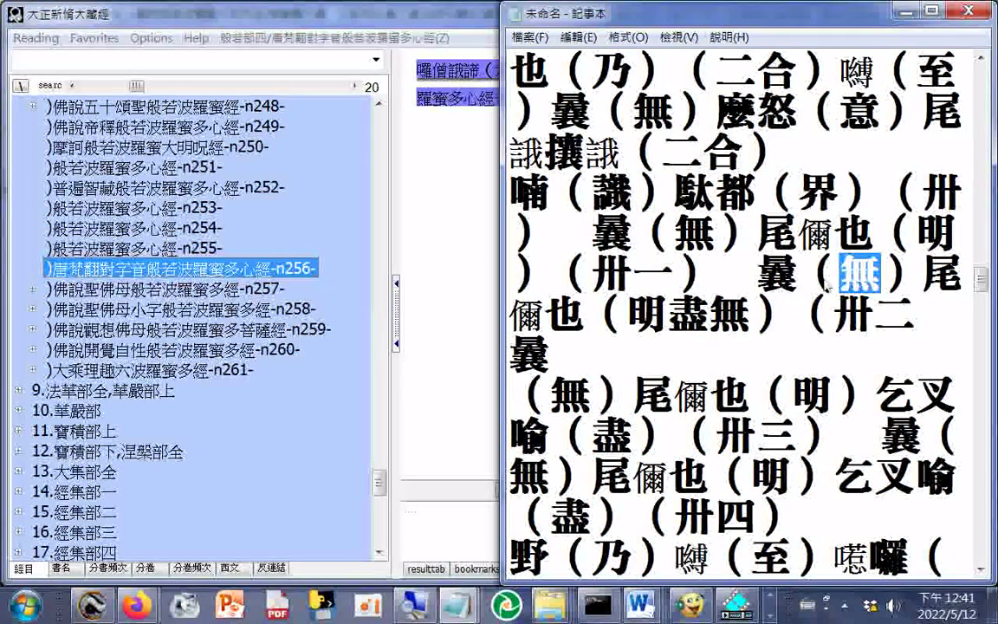
key("F3")
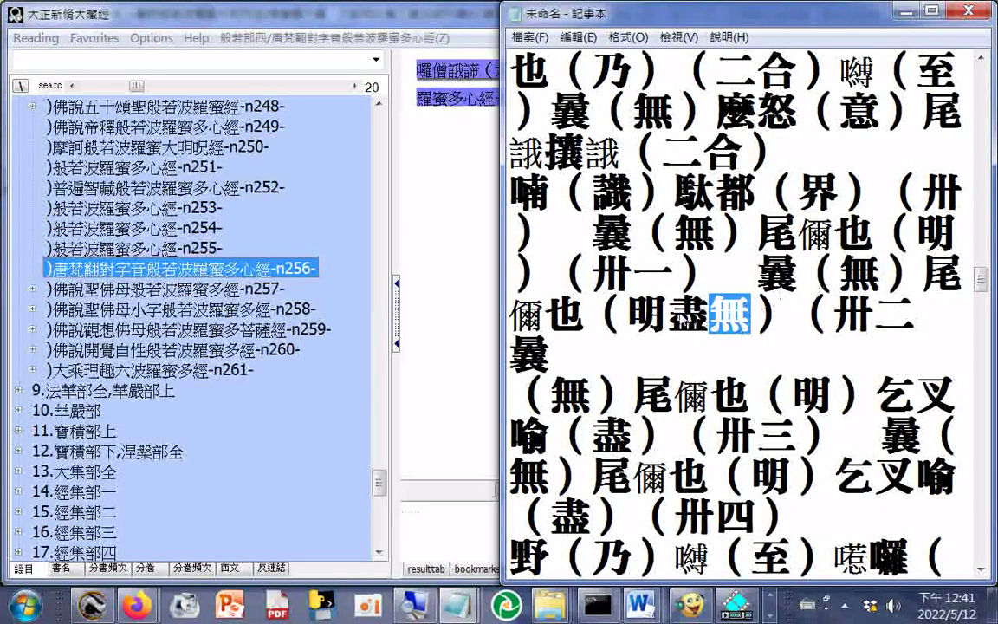
double_click(648, 314)
left_click(684, 323)
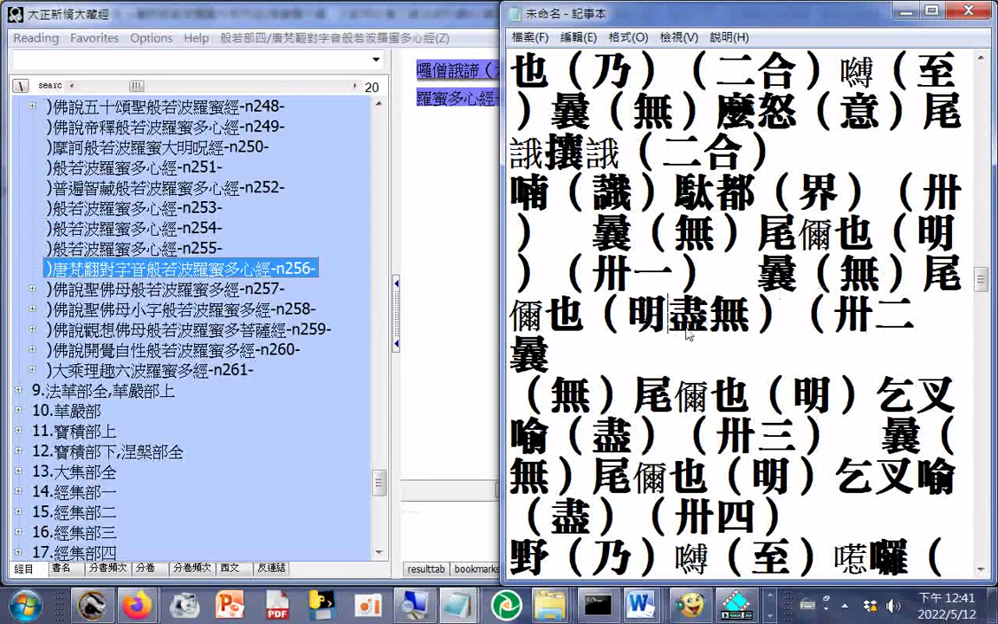
double_click(684, 331)
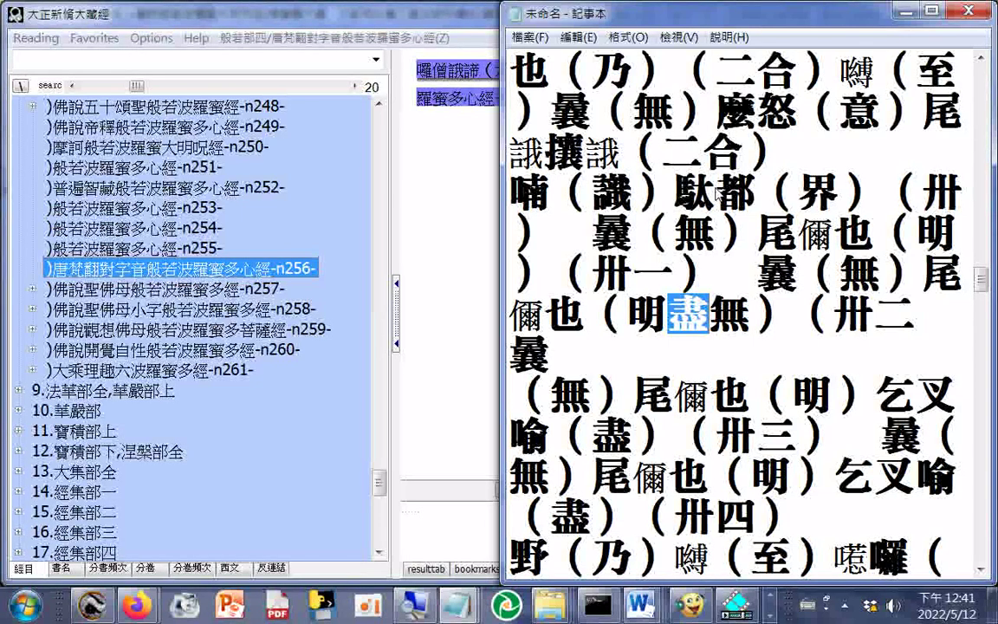
- Highlight the glosses 無, 明 and 盡 one after another between segments 卅二 and 卅三
left_click(591, 395)
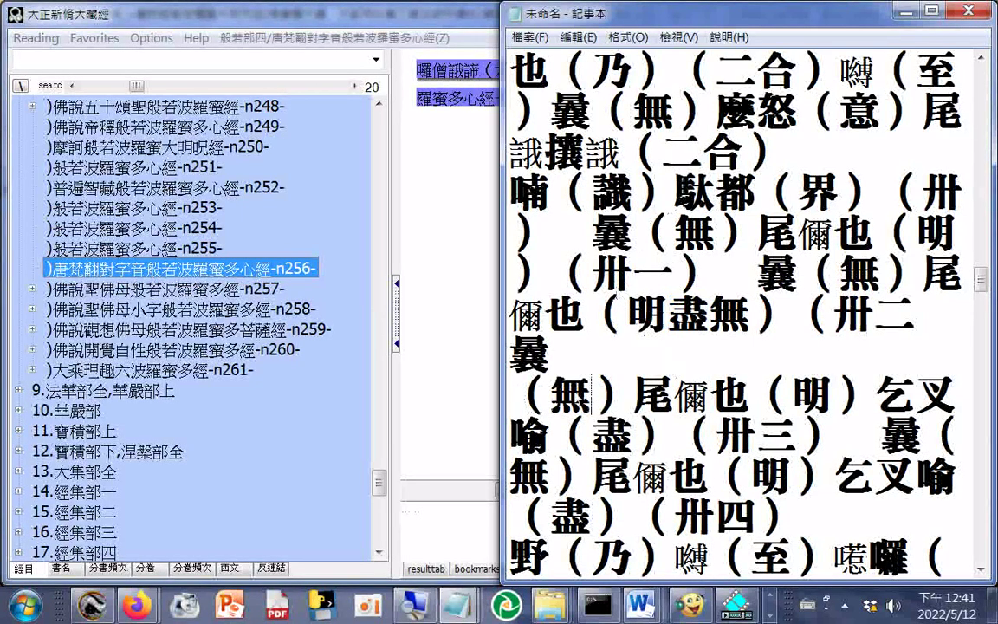
double_click(591, 395)
scroll(591, 396, "down", 1)
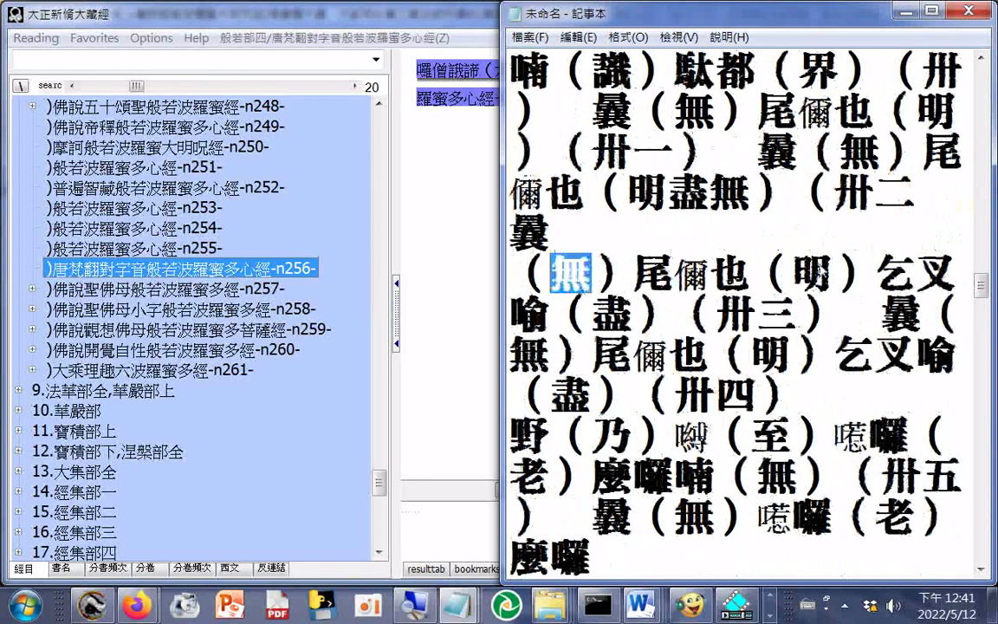
double_click(815, 276)
double_click(612, 317)
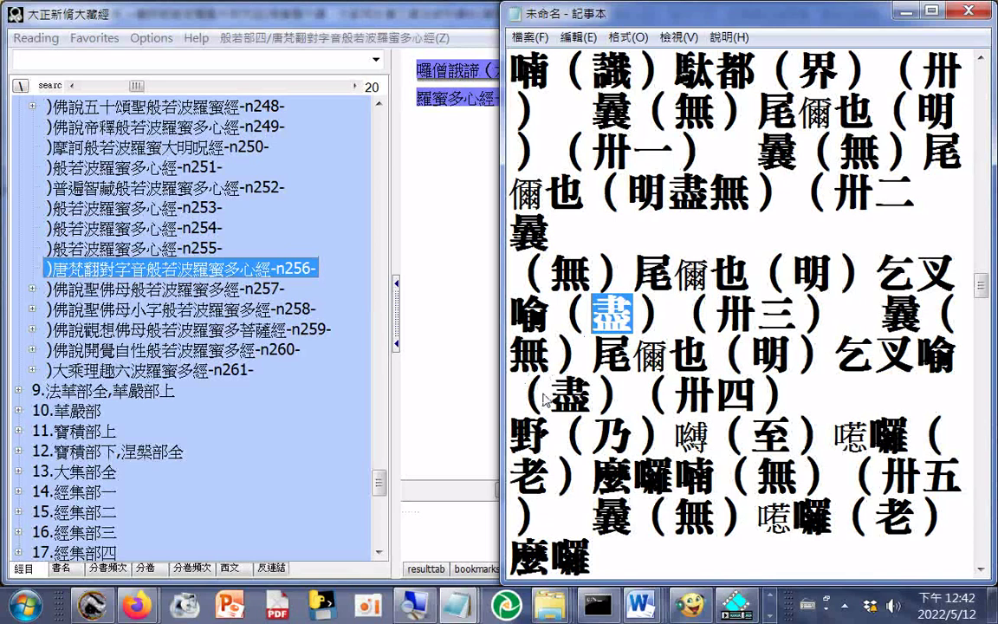
- Highlight the glosses 無, 明 and 盡 one after another between segments 卅三 and 卅四
scroll(546, 399, "down", 1)
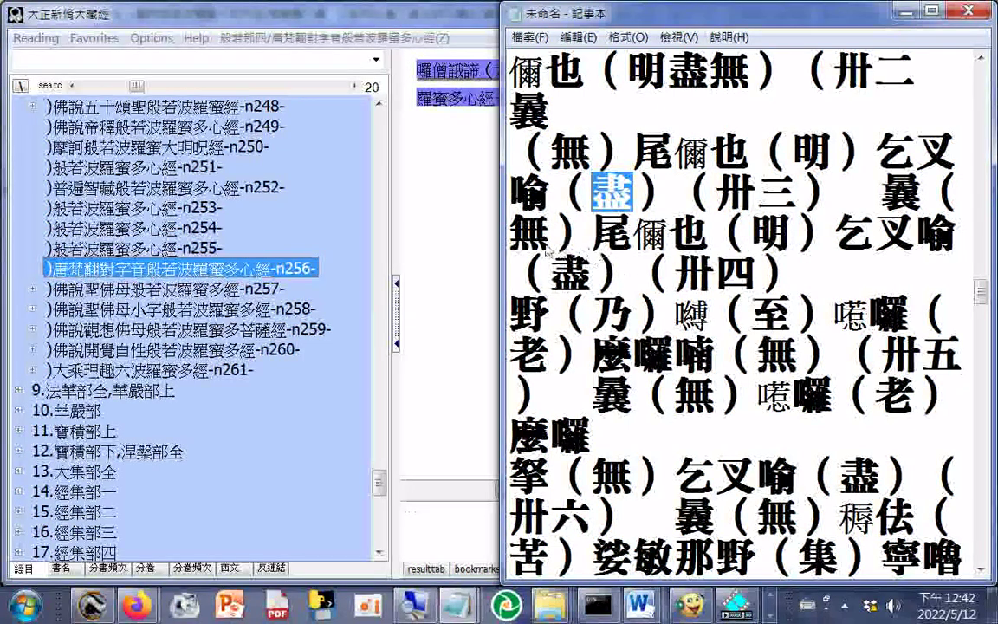
left_click_drag(539, 247, 507, 230)
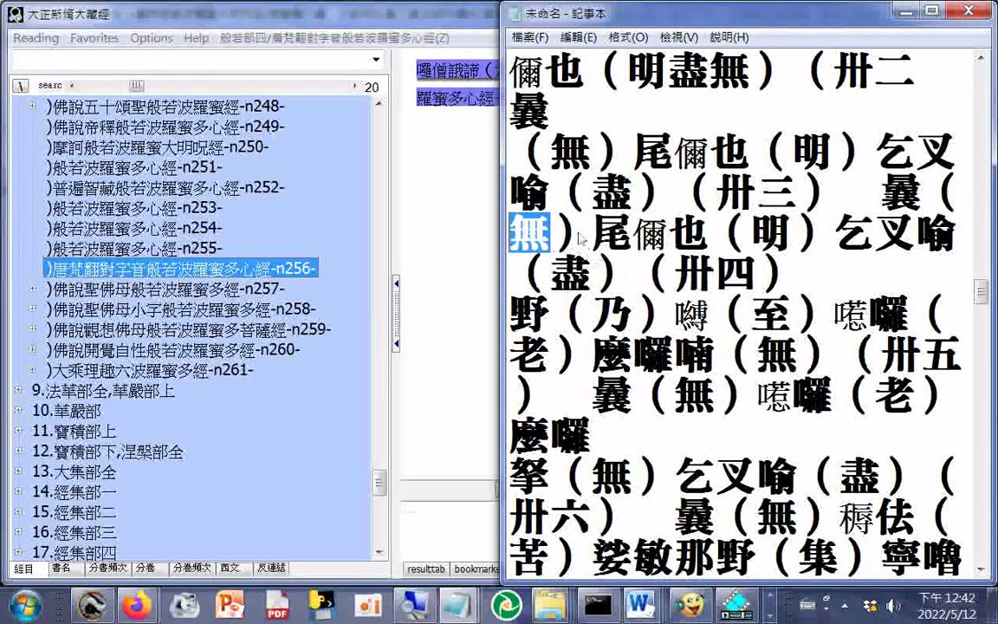
left_click(752, 233)
left_click_drag(751, 232, 777, 235)
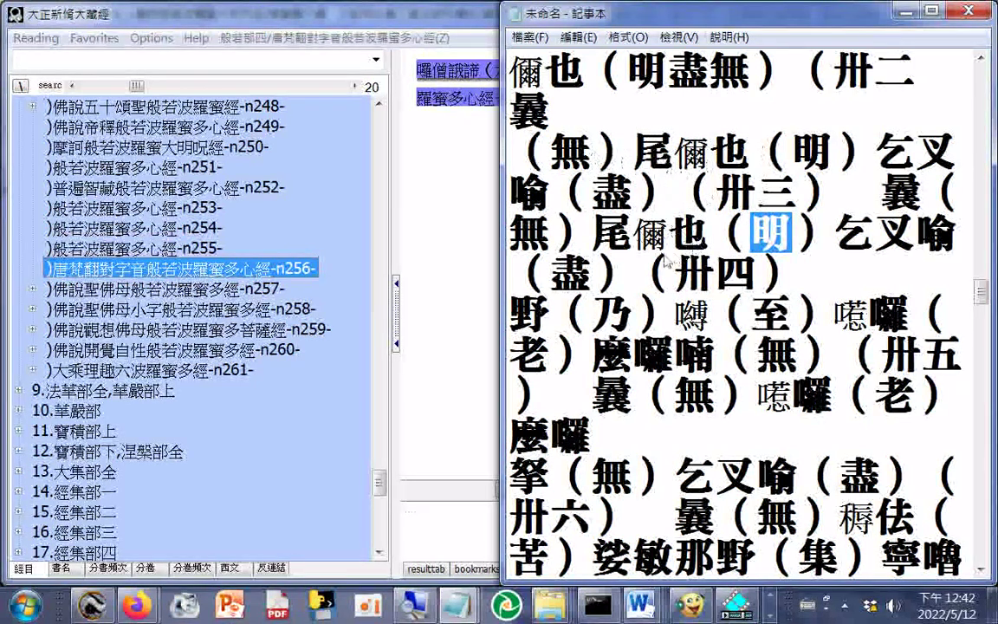
left_click(554, 275)
key("shift+Right")
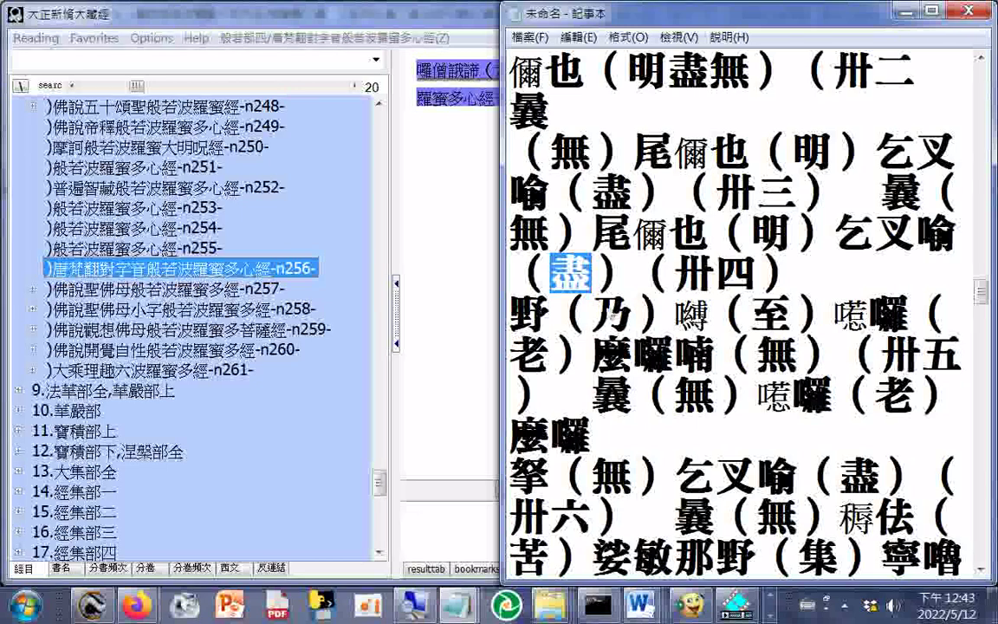
- Highlight the glosses 老 and 無 between segments 卅四 and 卅五, picking out 無 both before and after 老
scroll(720, 265, "down", 1)
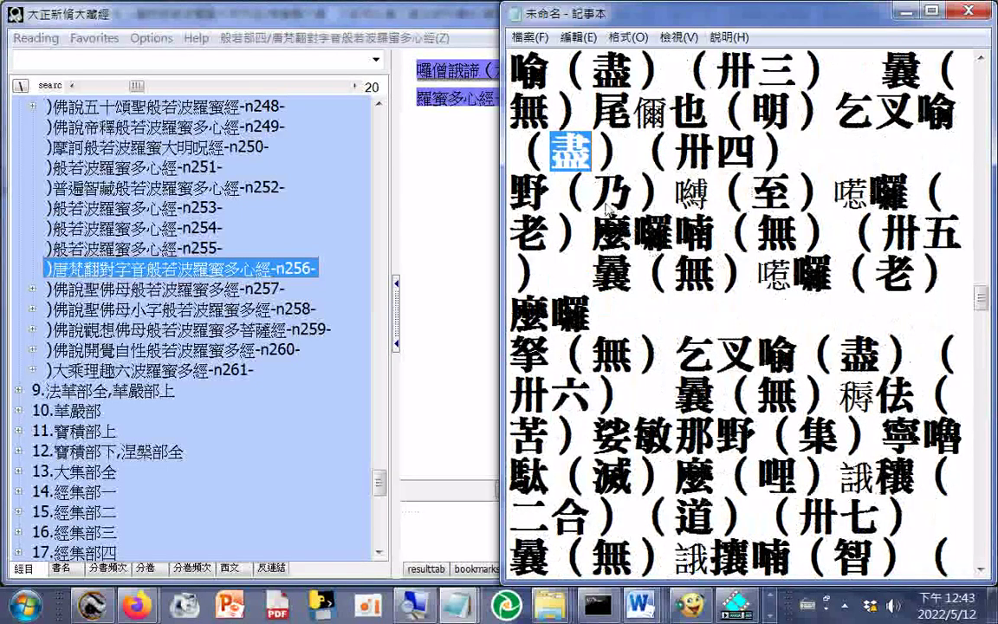
double_click(762, 233)
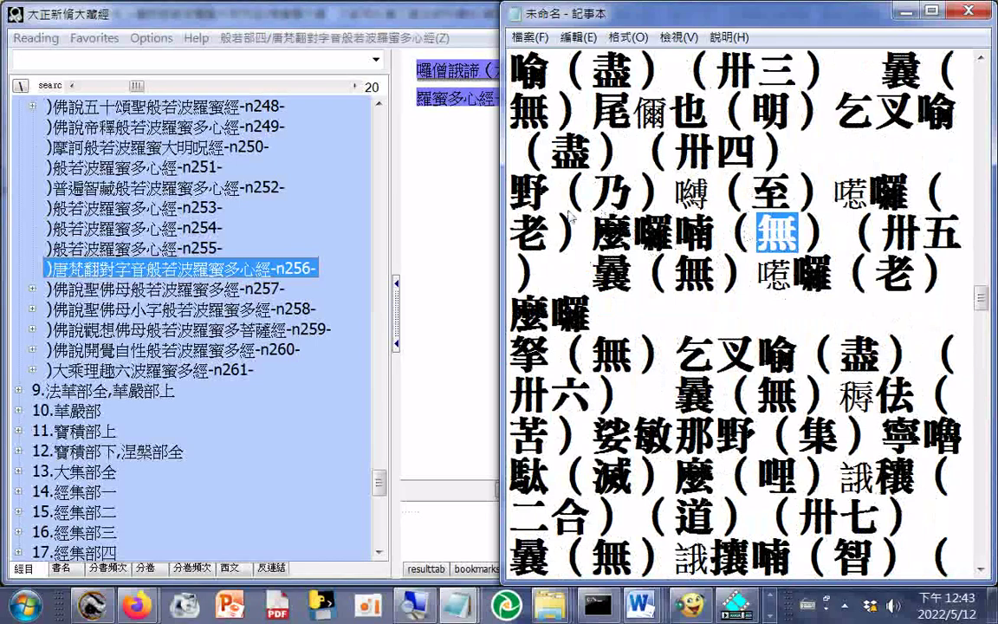
double_click(519, 245)
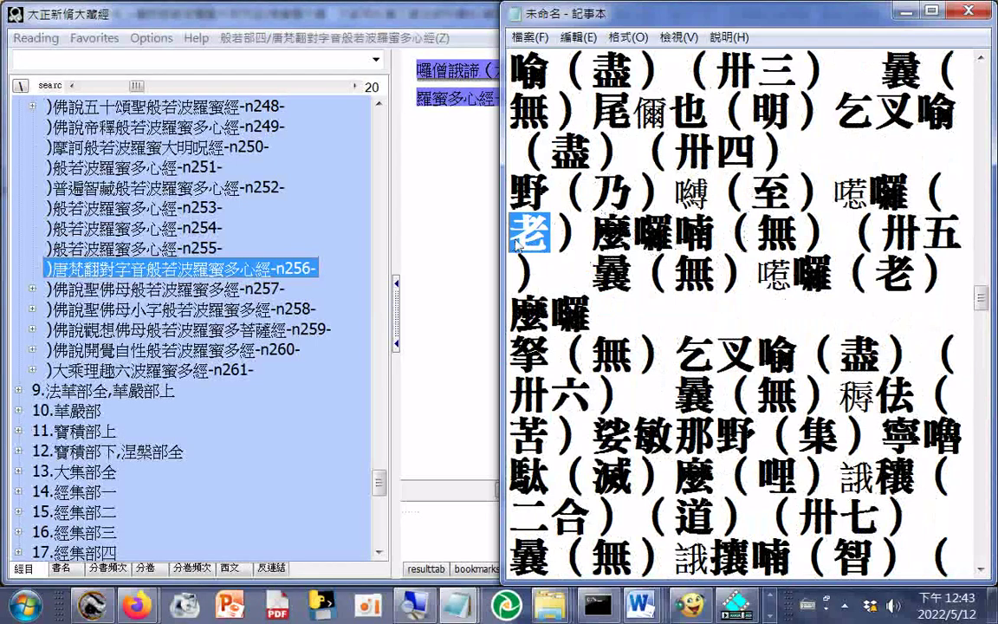
double_click(763, 233)
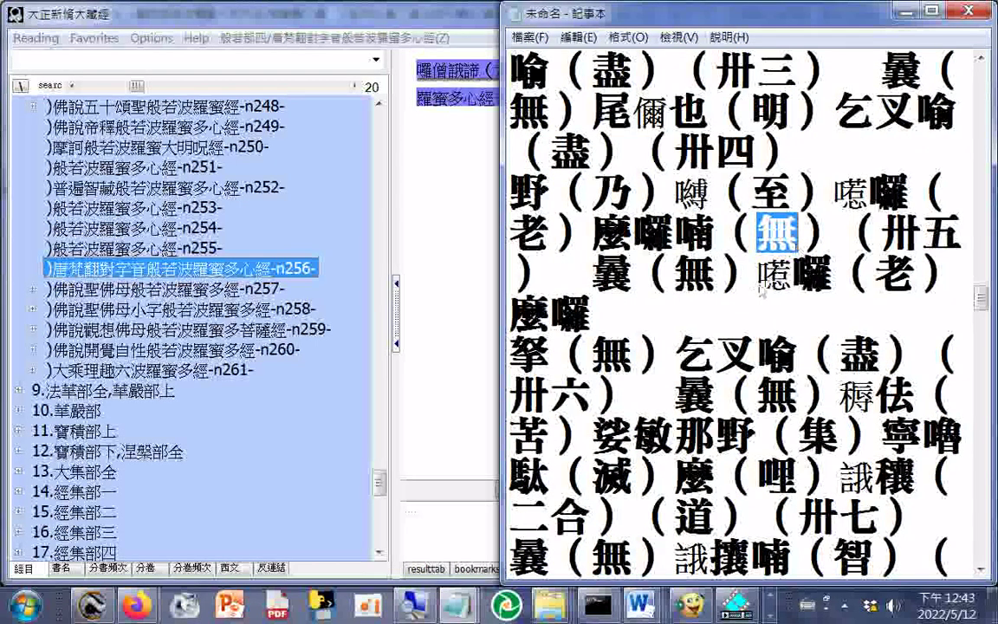
- Highlight the glosses 無, 老, 無 and 盡 one after another between segments 卅五 and 卅六
double_click(695, 274)
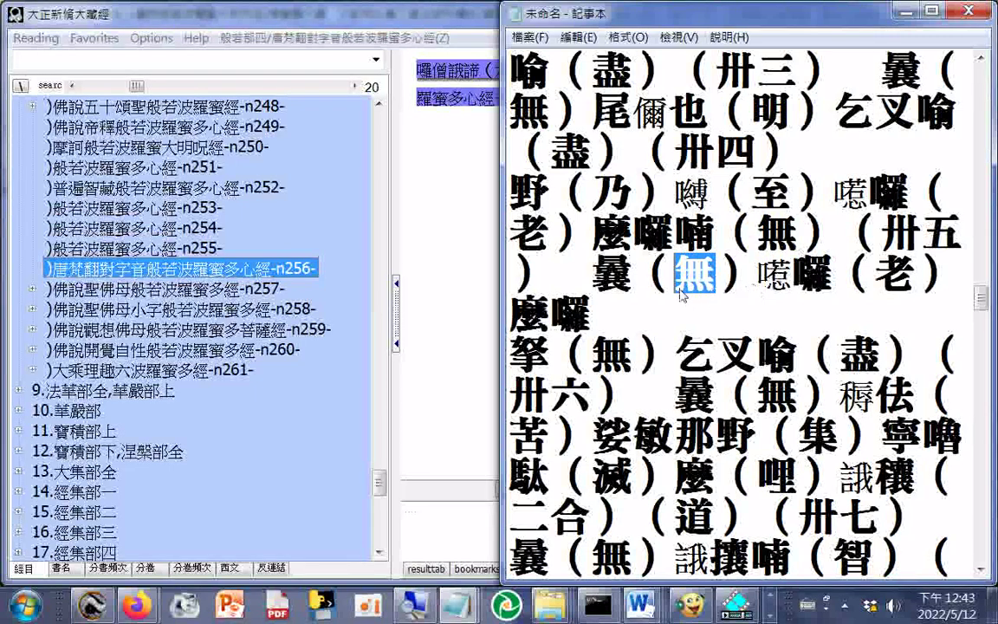
double_click(896, 275)
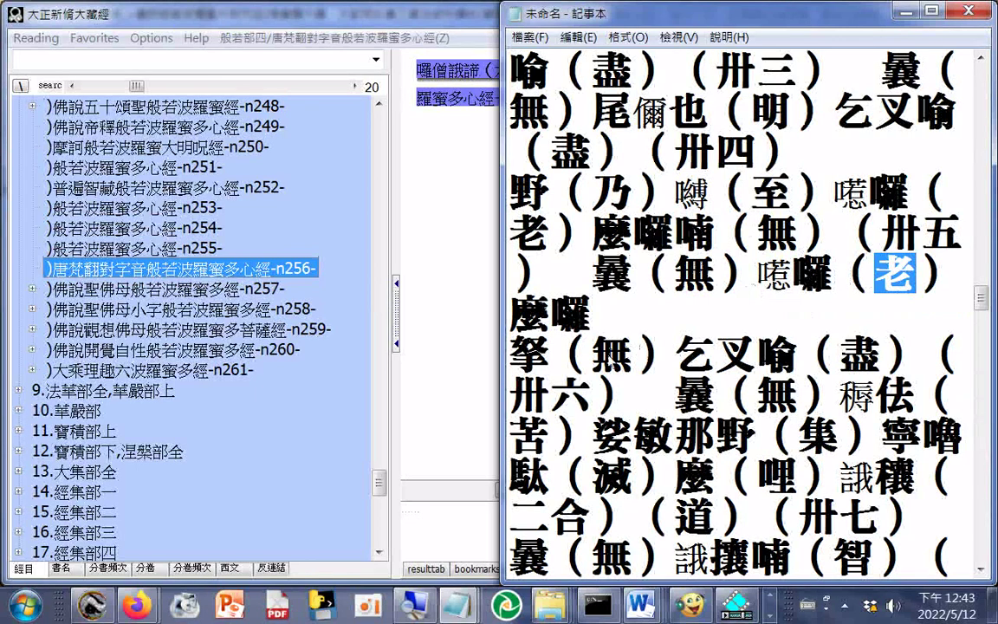
double_click(615, 355)
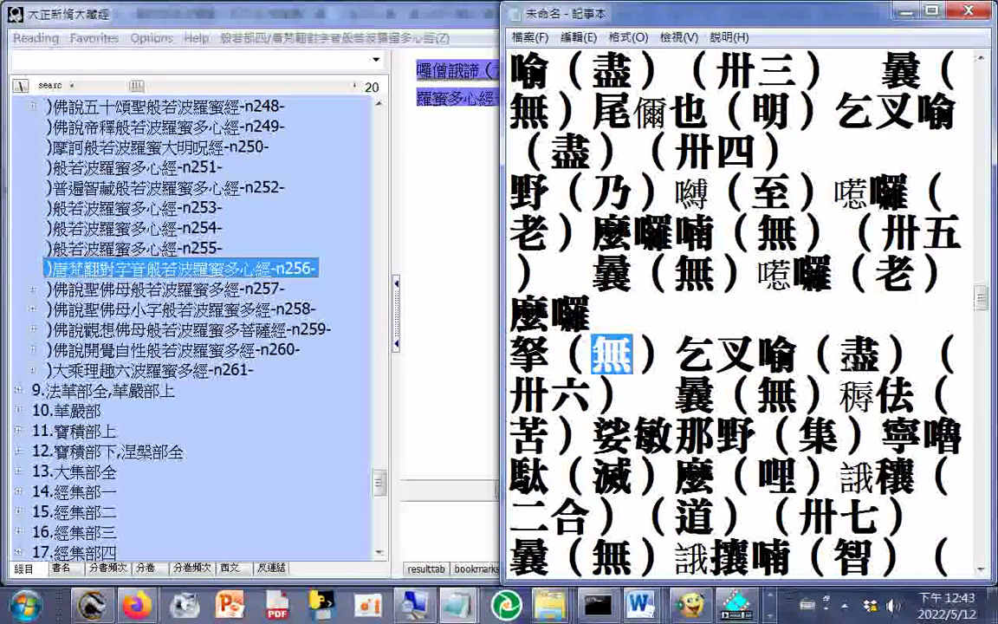
double_click(860, 355)
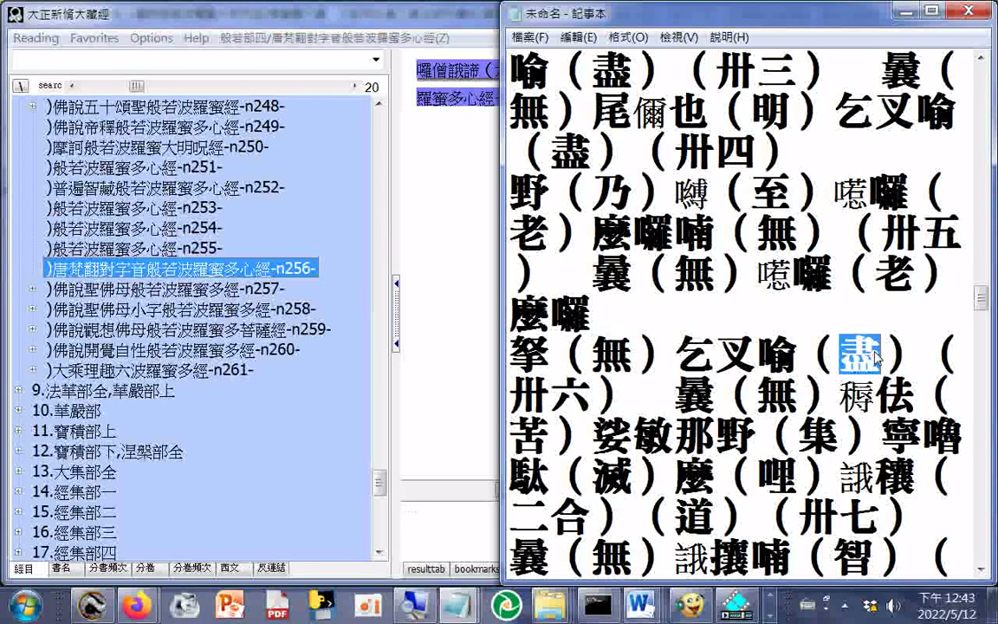
- Highlight the glosses 無 and 盡 directly before segment 卅六 once more
scroll(877, 357, "down", 1)
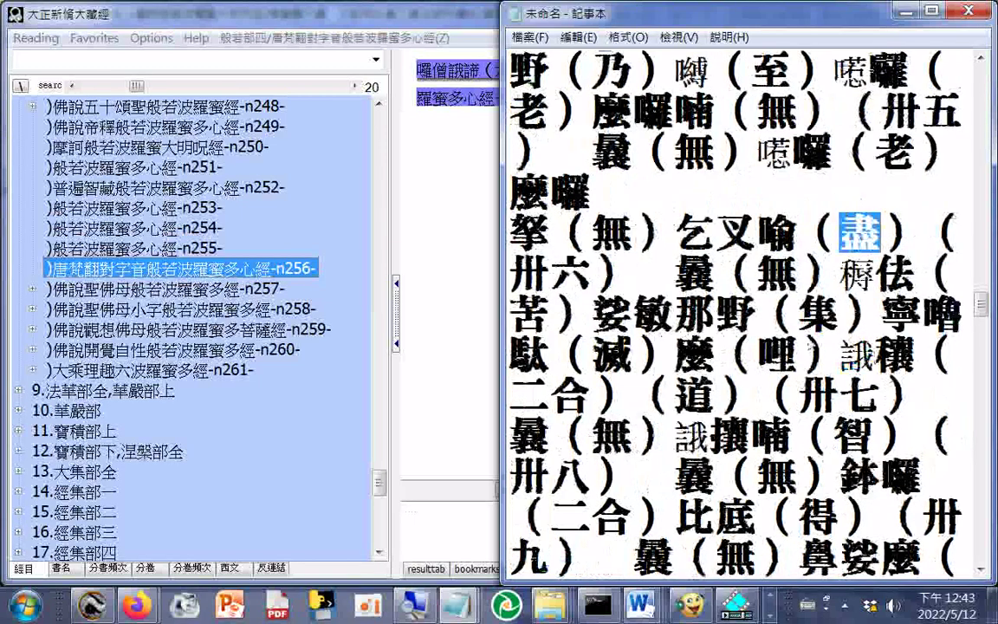
left_click(759, 274)
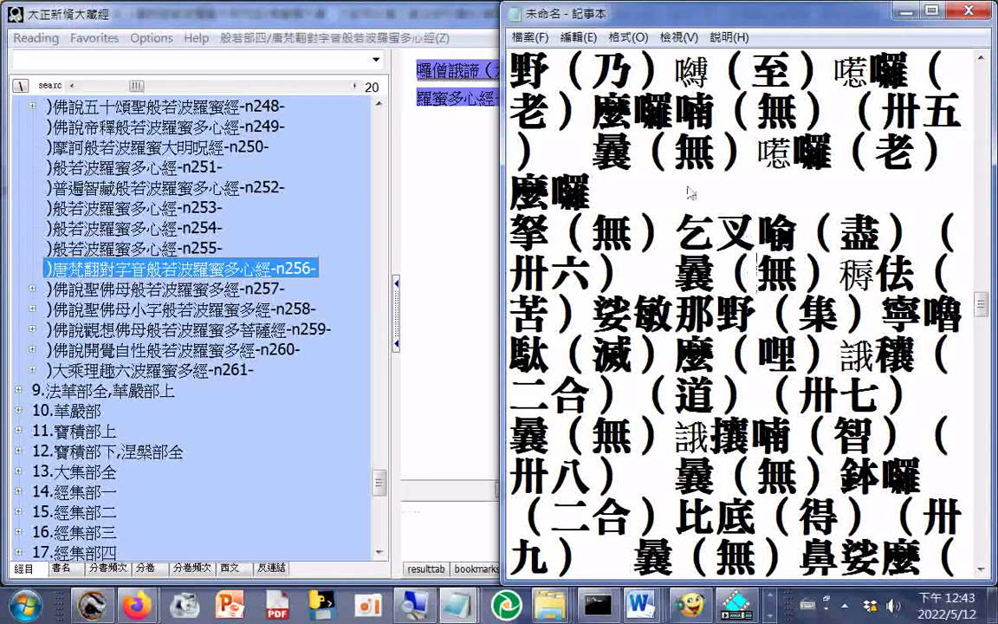
double_click(611, 231)
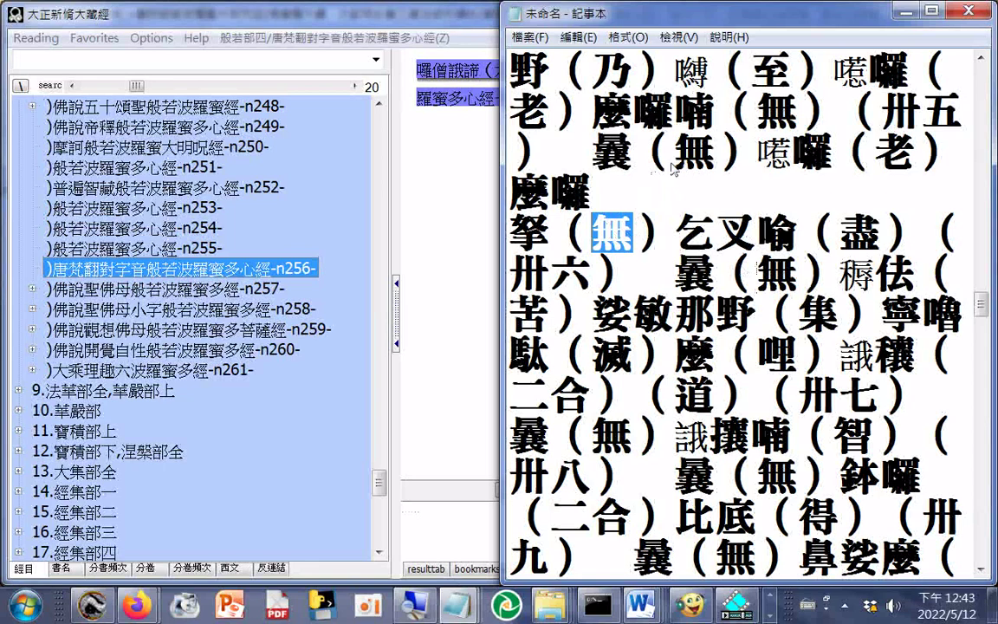
double_click(869, 232)
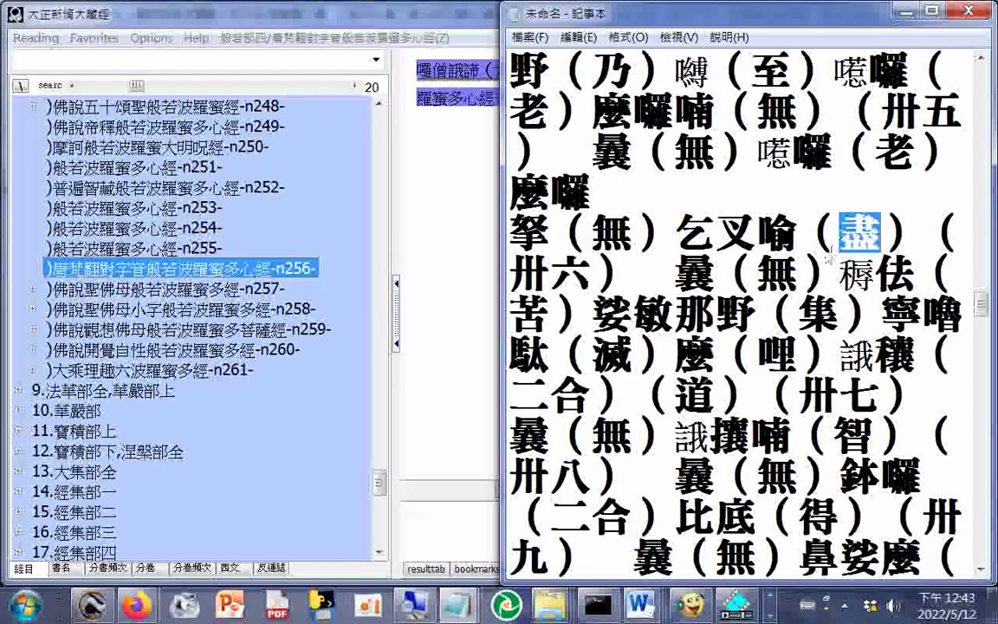
- Highlight the glosses 無, 苦, 集, 滅 and 道 one after another between segments 卅六 and 卅七
double_click(776, 275)
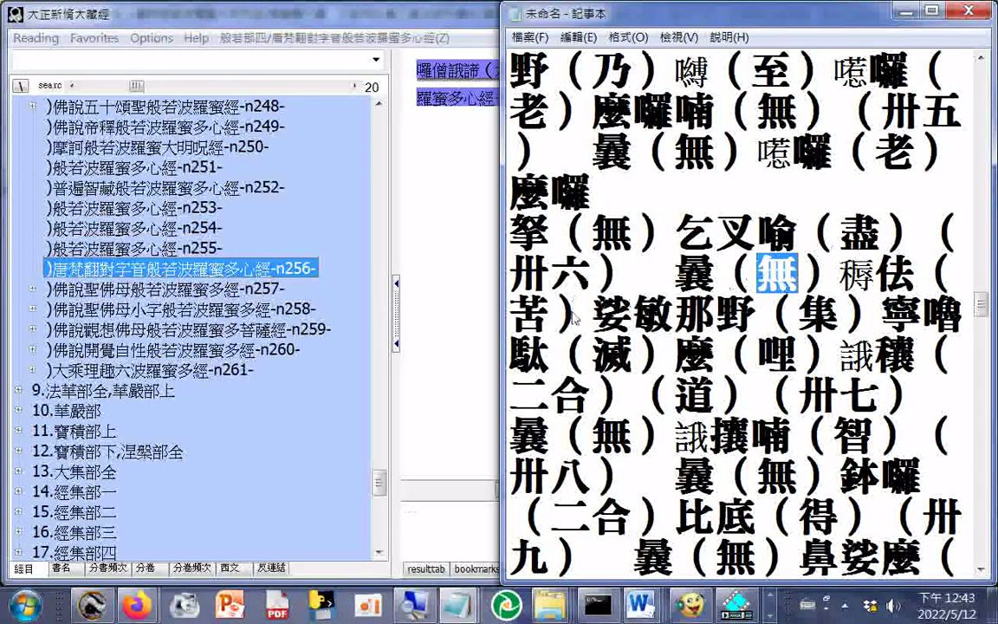
double_click(526, 310)
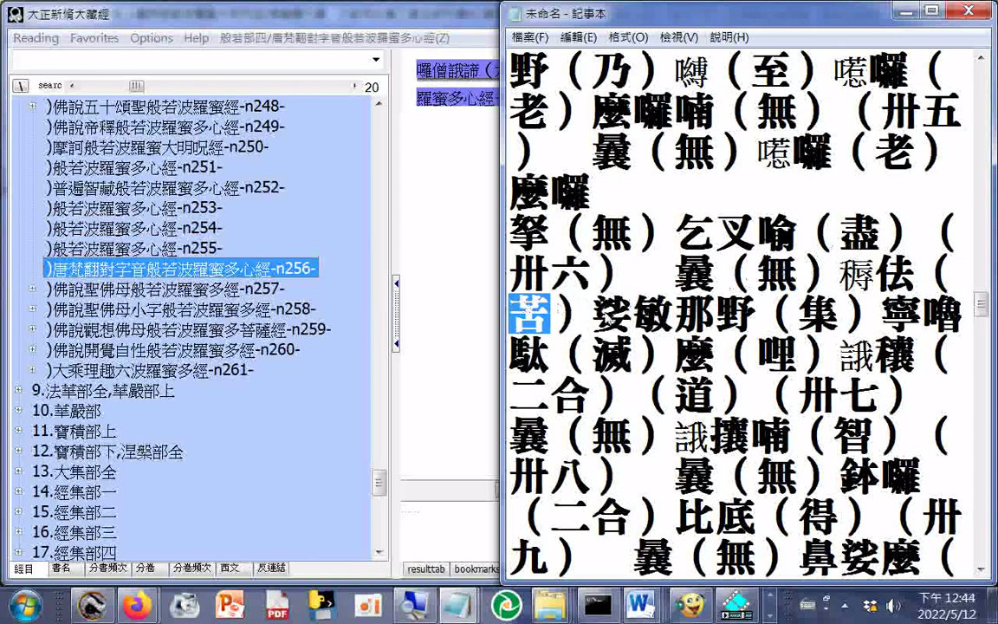
left_click(799, 314)
double_click(802, 314)
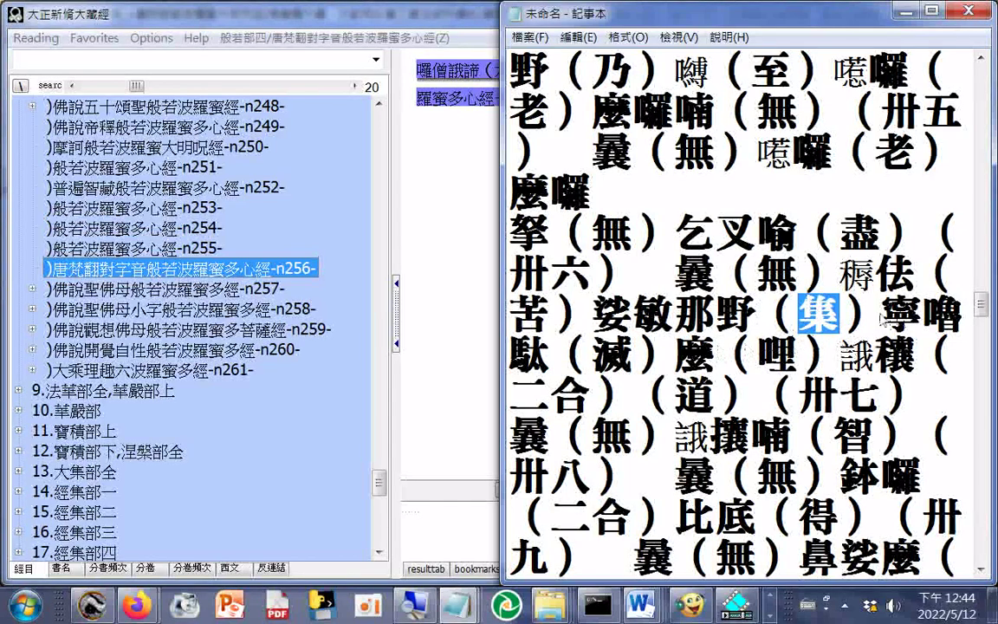
left_click(629, 369)
left_click_drag(630, 373, 602, 379)
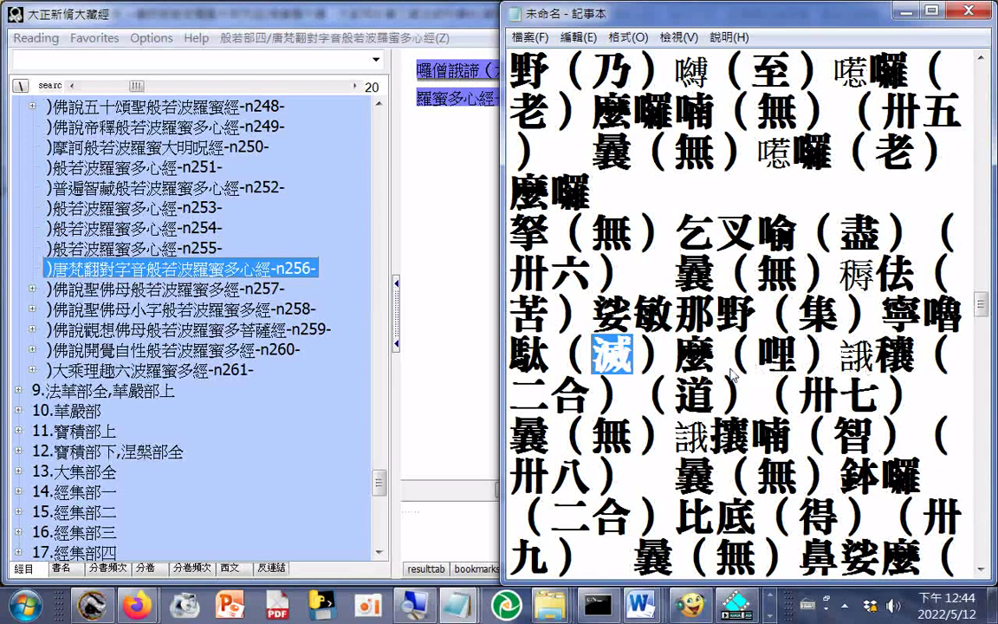
key("Down")
key("Right")
key("shift+Right")
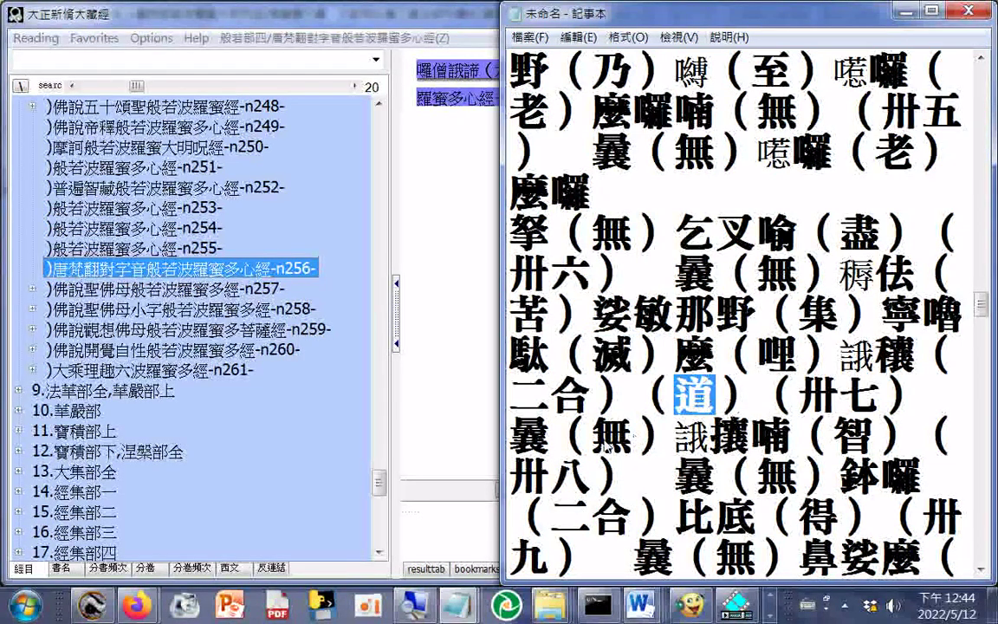
- Highlight the glosses 無 and 智 between segments 卅七 and 卅八, and the gloss 無 right after segment 卅八
double_click(612, 429)
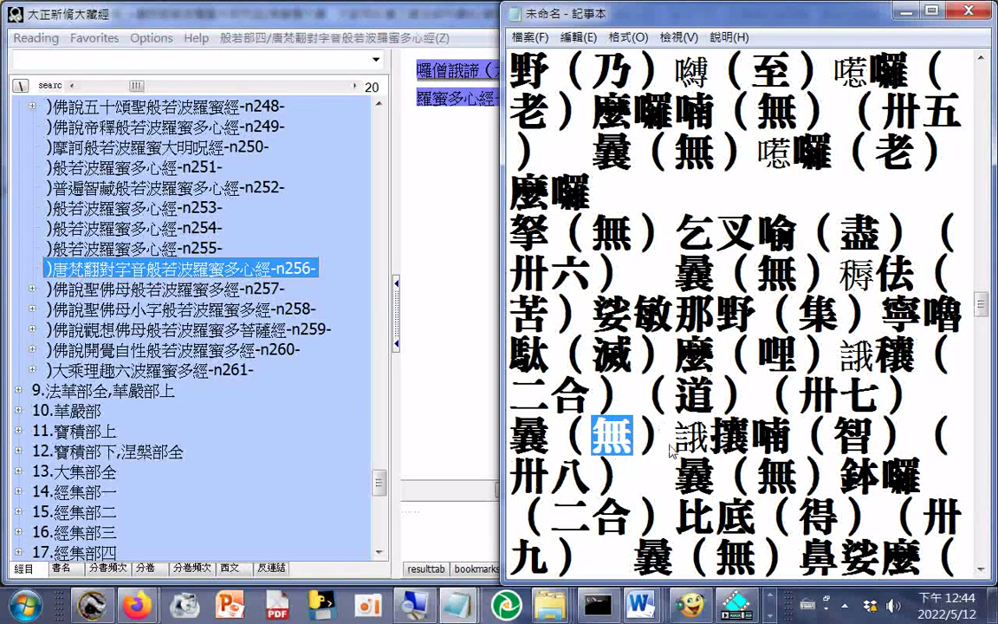
scroll(673, 449, "down", 1)
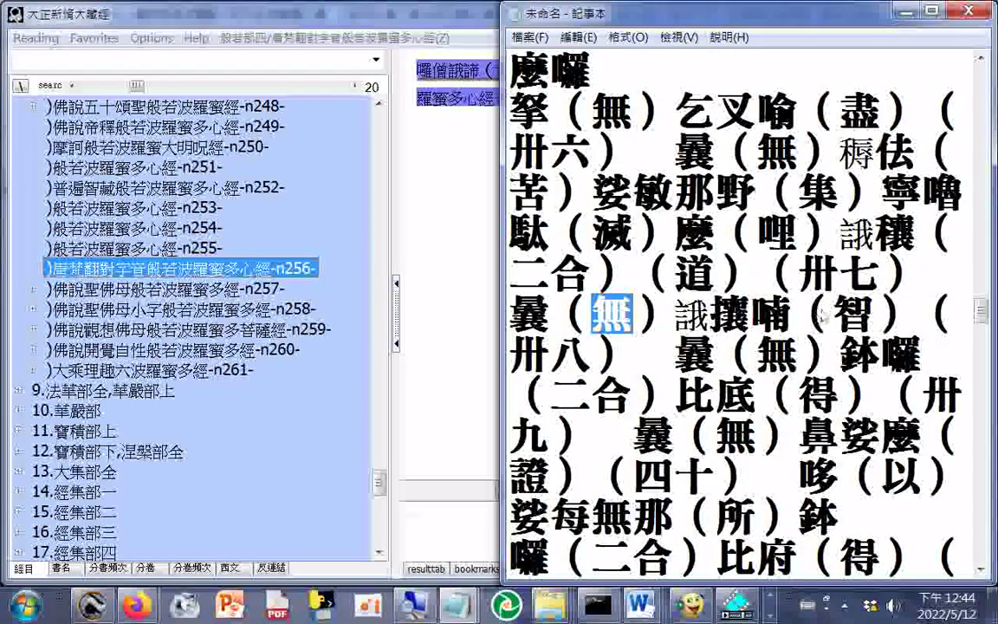
double_click(855, 318)
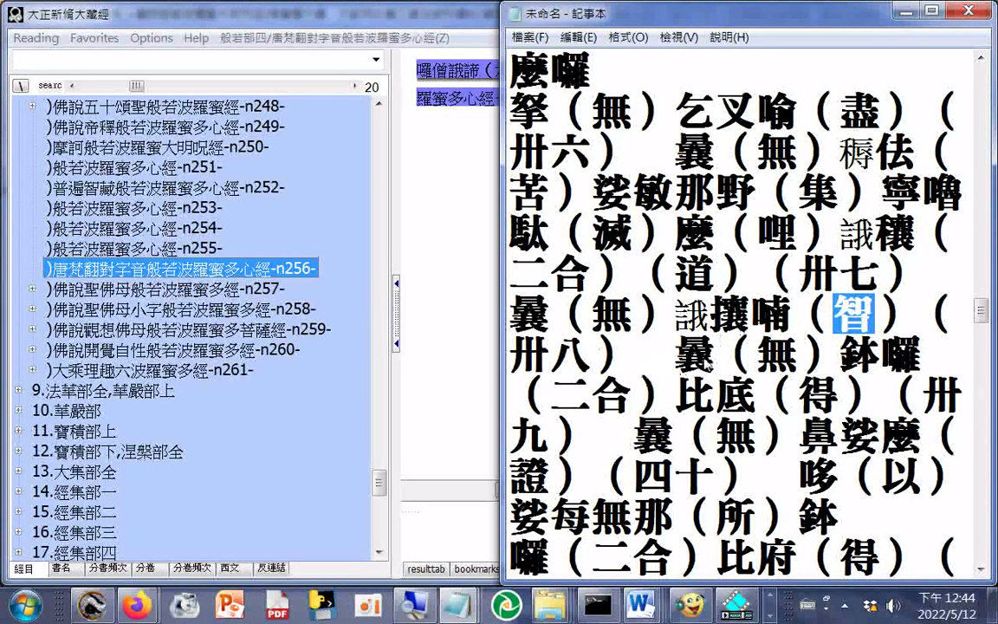
left_click(685, 326)
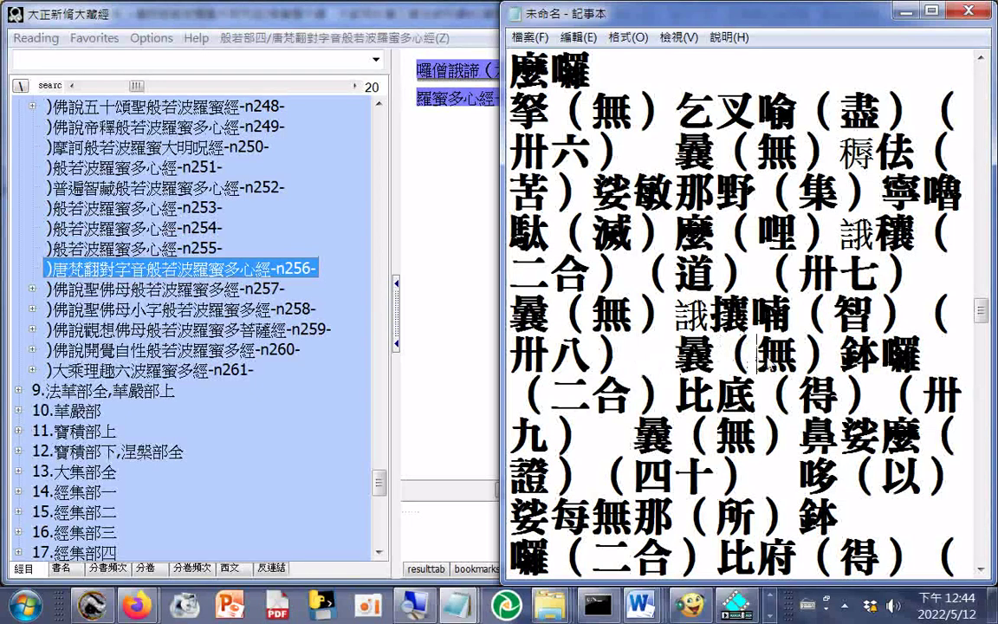
double_click(778, 355)
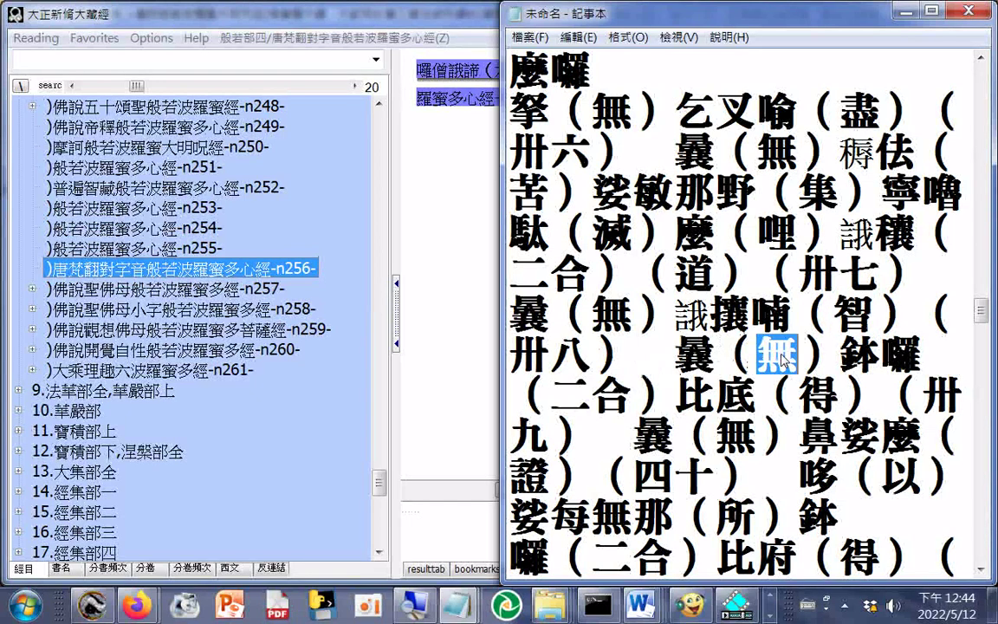
- Highlight the gloss 得 before segment 卅九, the gloss 無 after it, and the gloss 以 after segment 四十
double_click(819, 396)
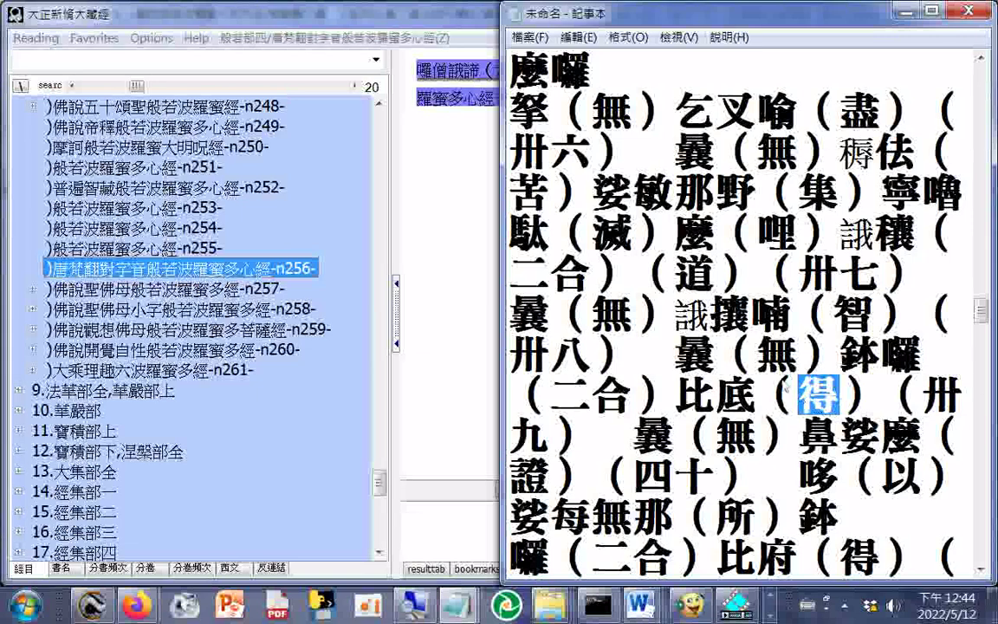
scroll(778, 379, "down", 1)
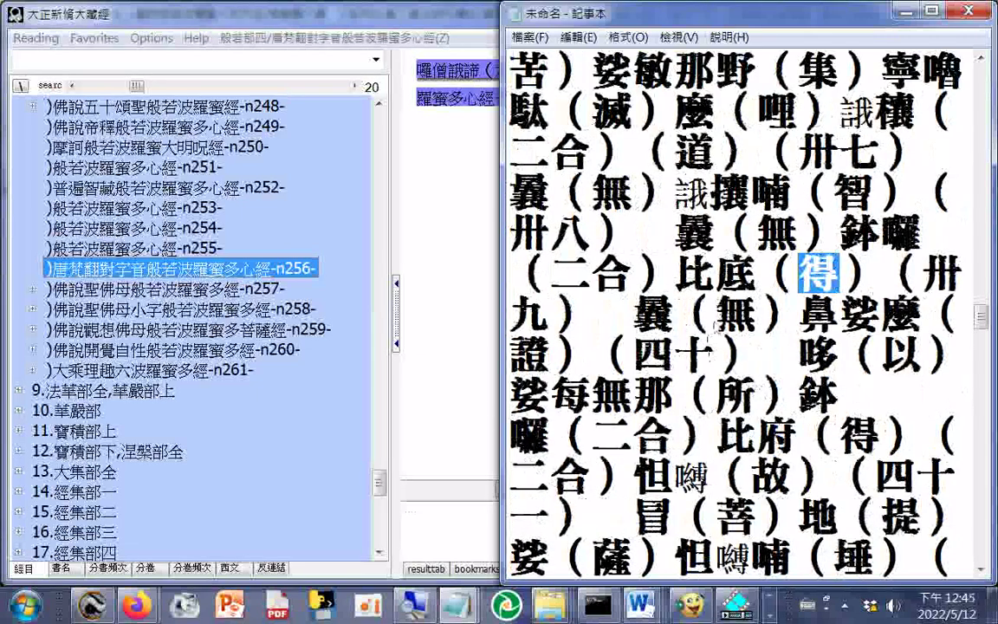
left_click(717, 316)
key("shift+Right")
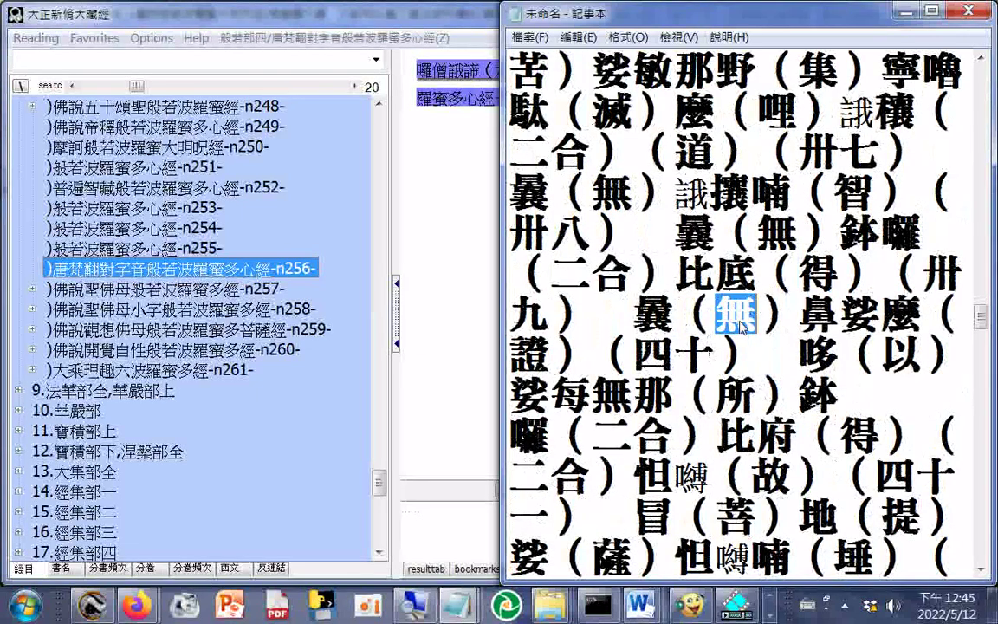
left_click(878, 364)
key("shift+Right")
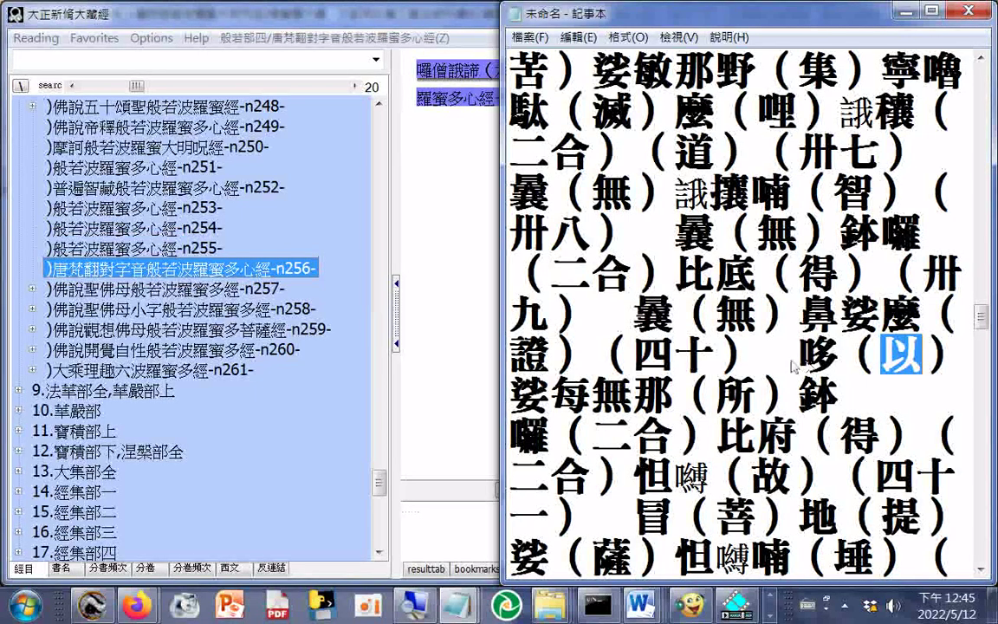
- Highlight the gloss 證 before segment 四十, then the glosses 以, 所, 得 and 故 leading up to segment 四十一
scroll(721, 375, "down", 1)
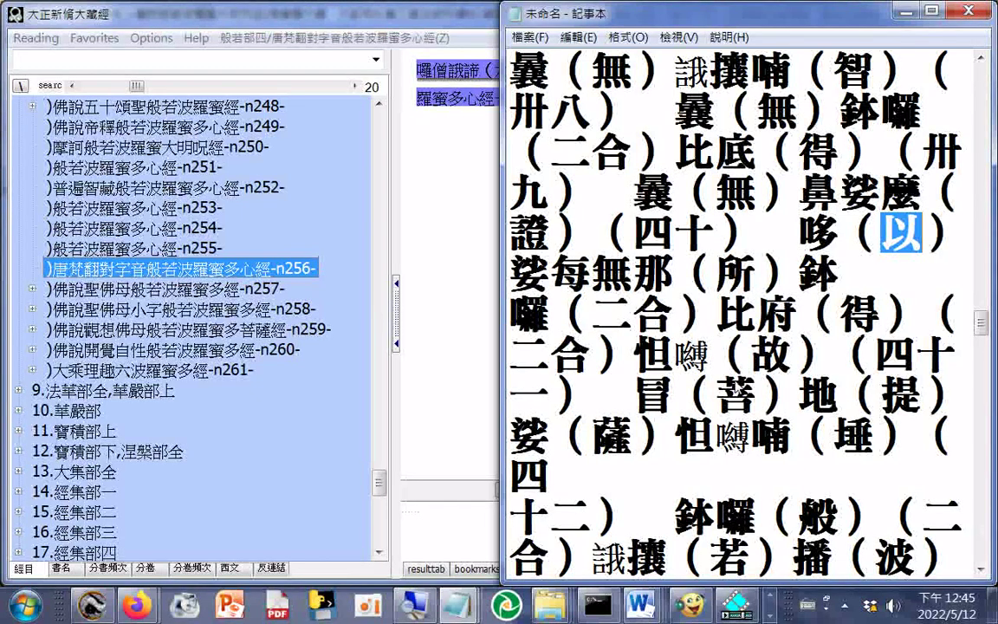
left_click_drag(508, 232, 523, 234)
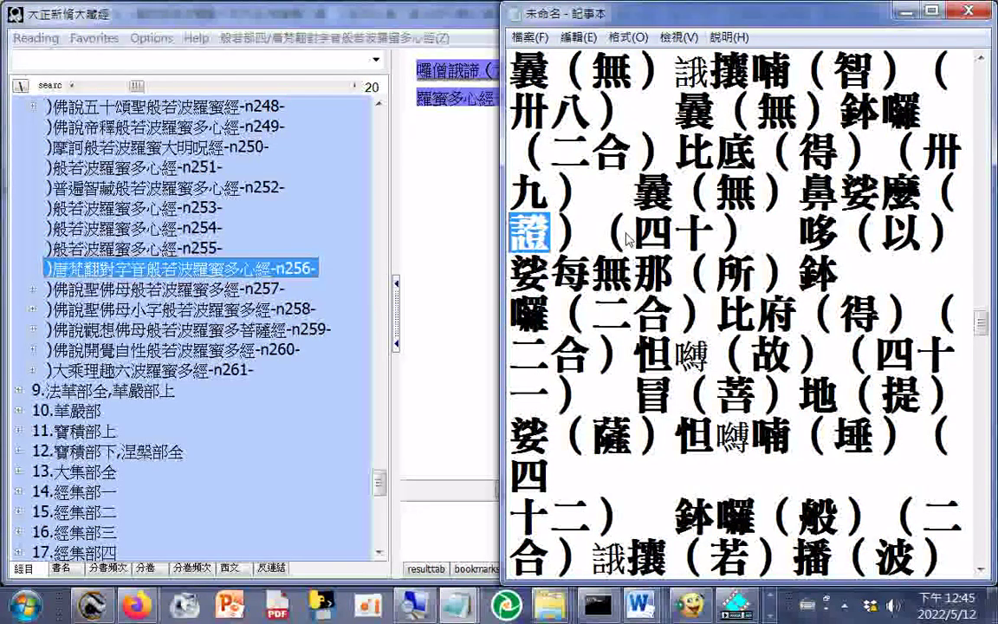
double_click(907, 232)
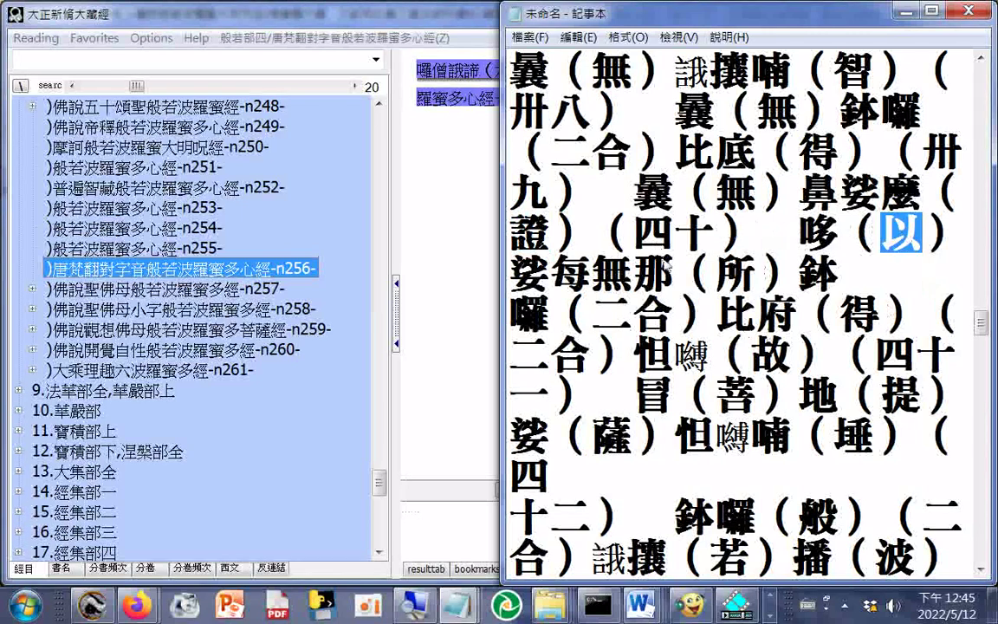
double_click(737, 273)
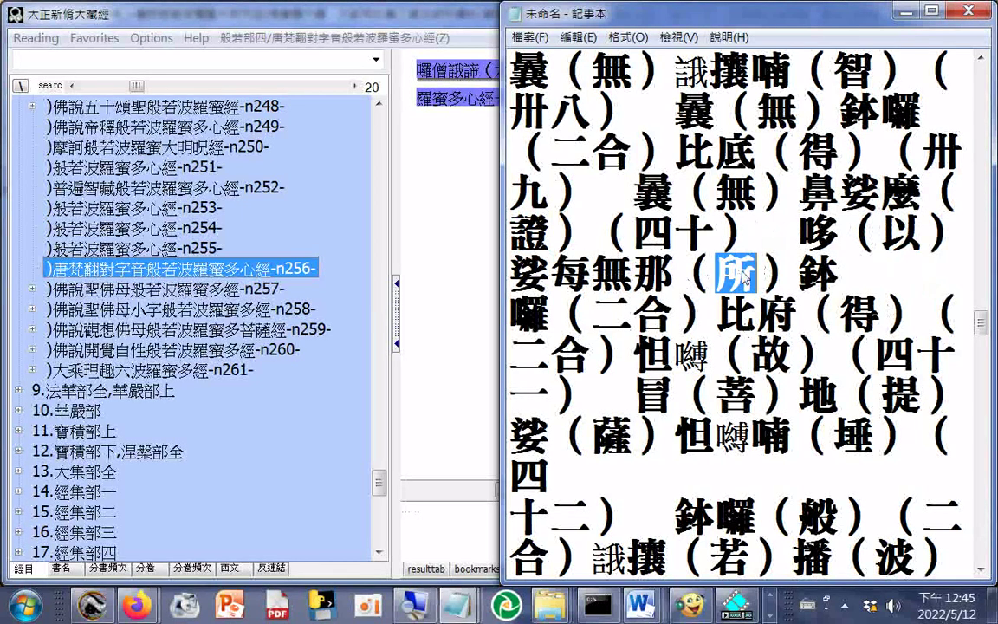
double_click(877, 312)
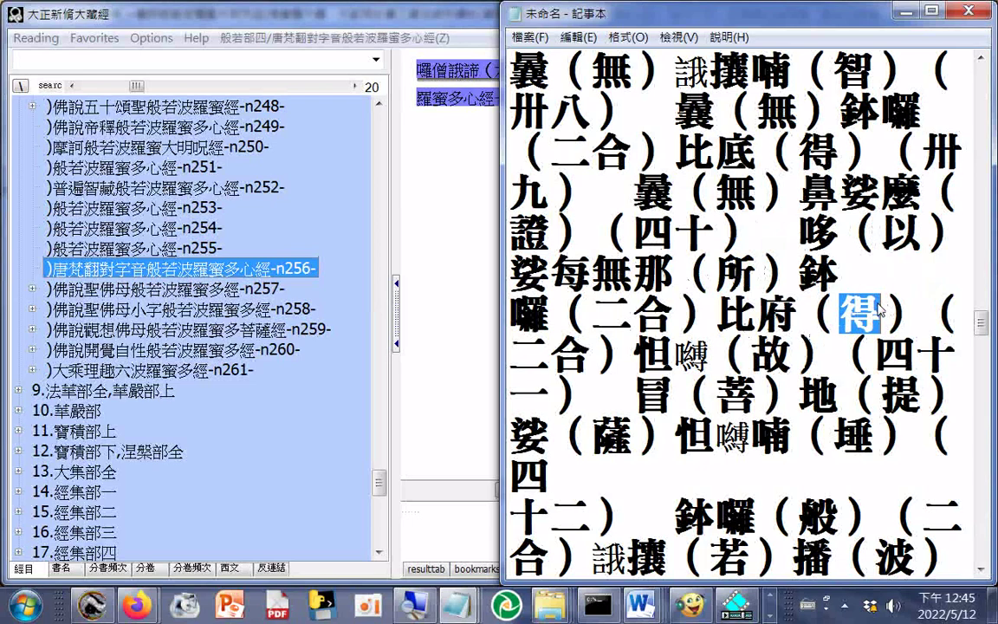
double_click(772, 358)
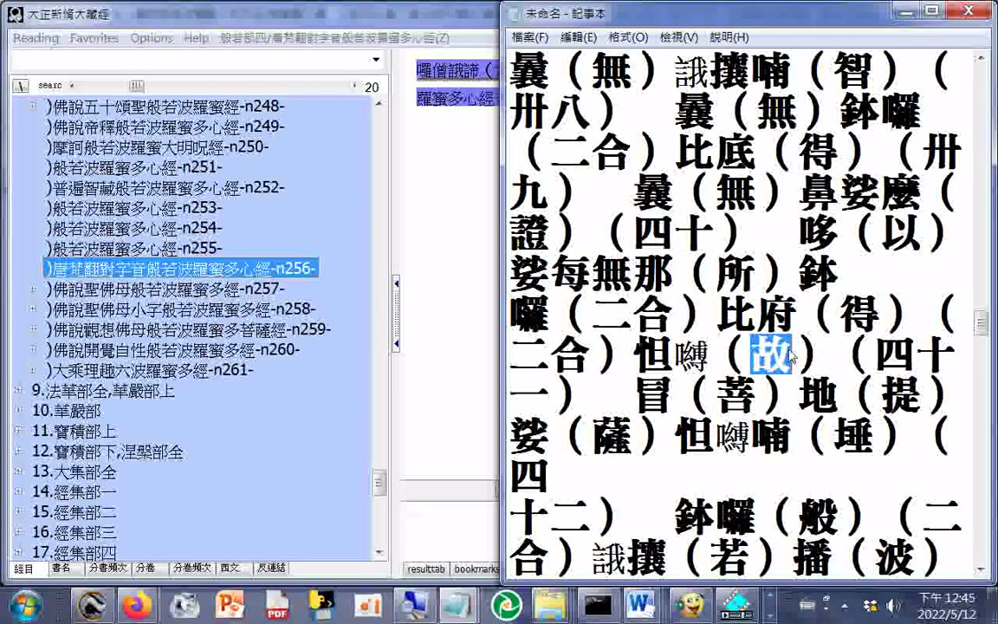
- Highlight the glosses 菩, 提, 薩 and 埵 one after another between segments 四十一 and 四十二
scroll(772, 358, "down", 1)
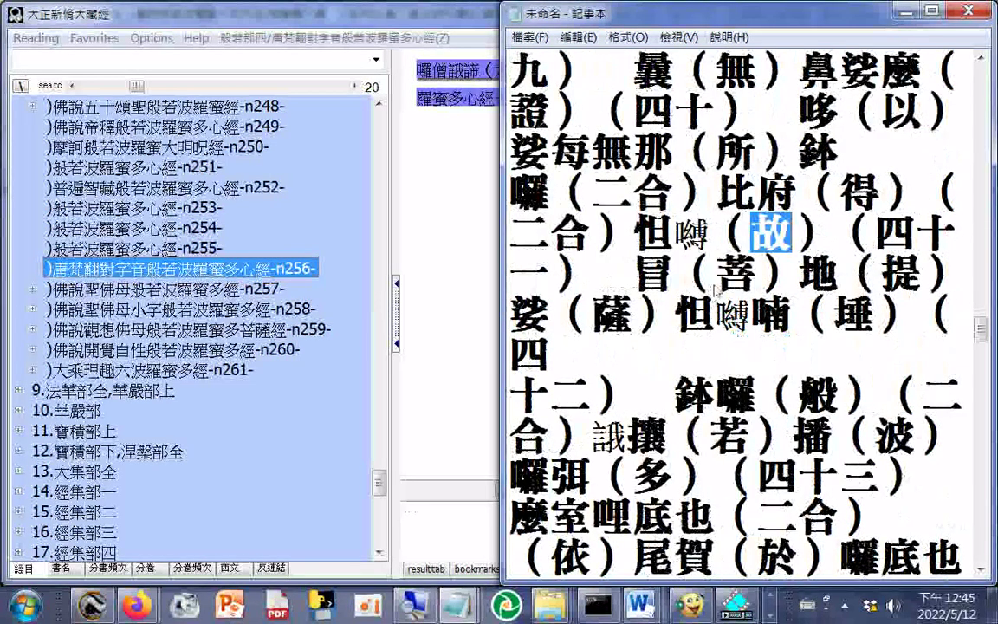
double_click(735, 274)
double_click(901, 274)
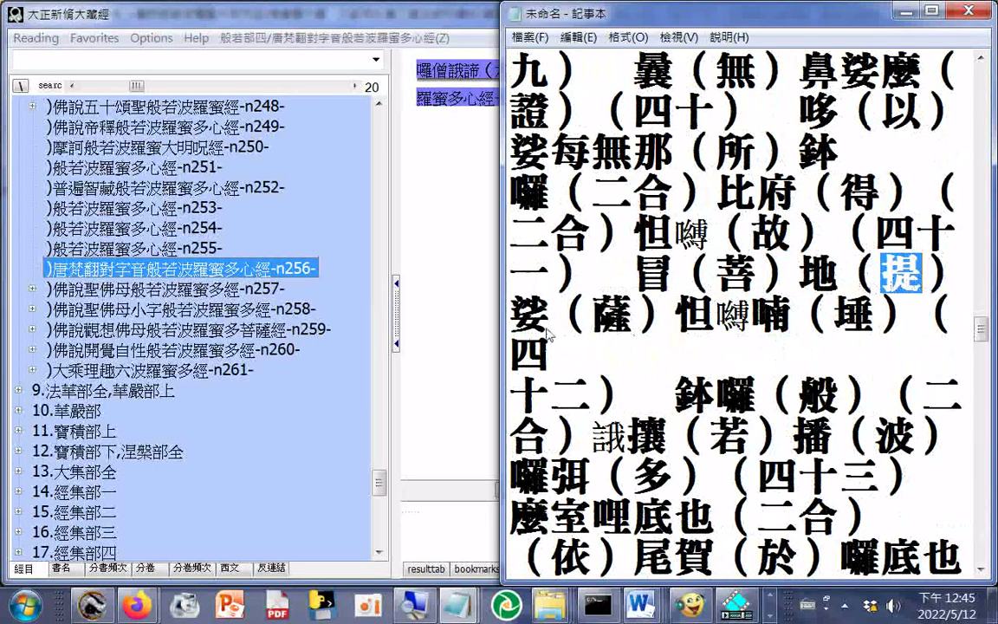
double_click(632, 317)
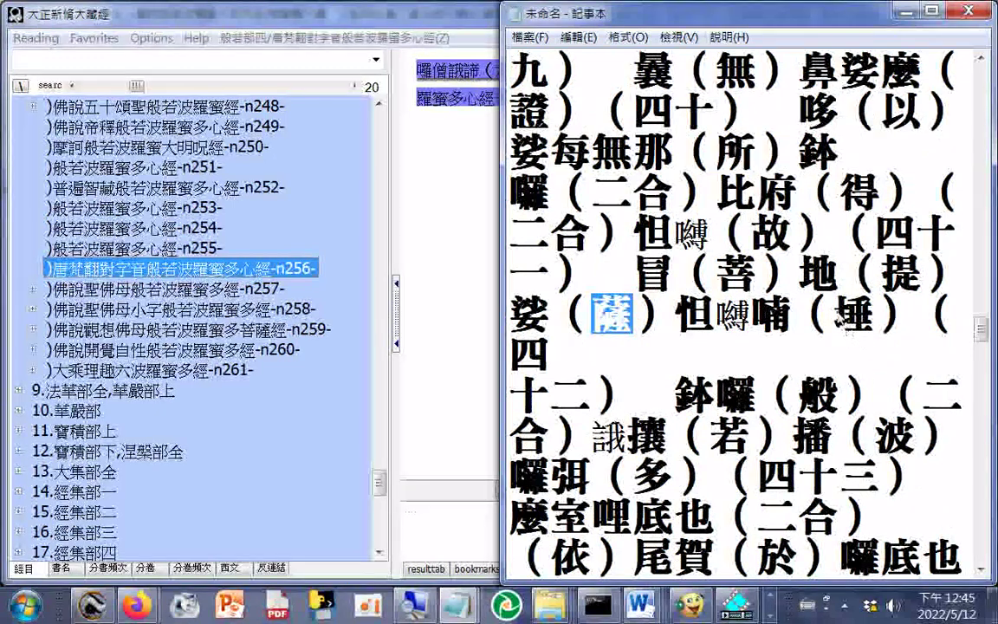
double_click(853, 314)
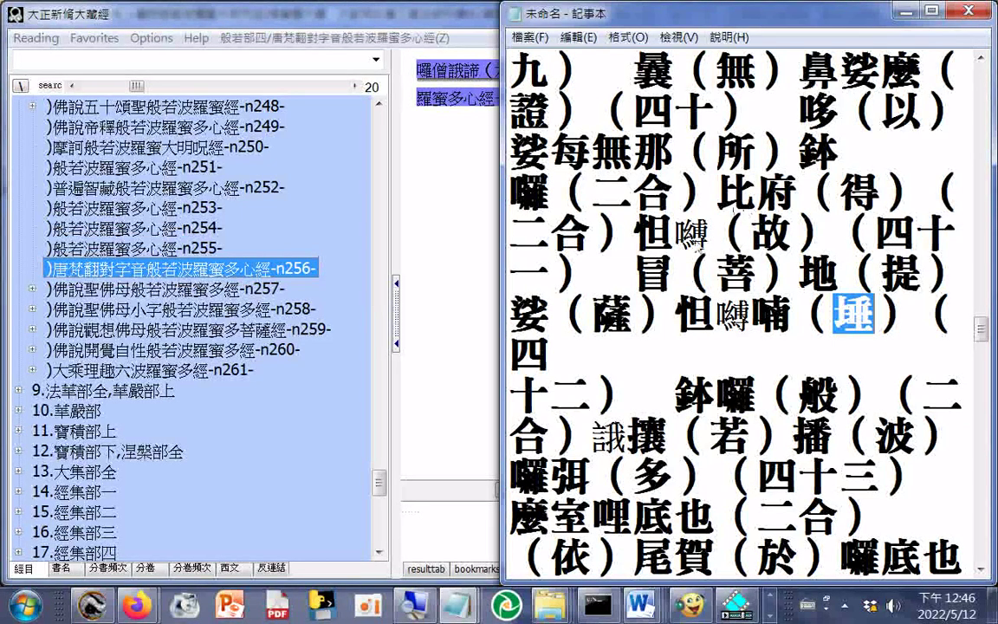
- Highlight 娑 together with its gloss 薩, then the glosses 薩 and 埵 individually once more before segment 四十二
left_click_drag(535, 315, 661, 323)
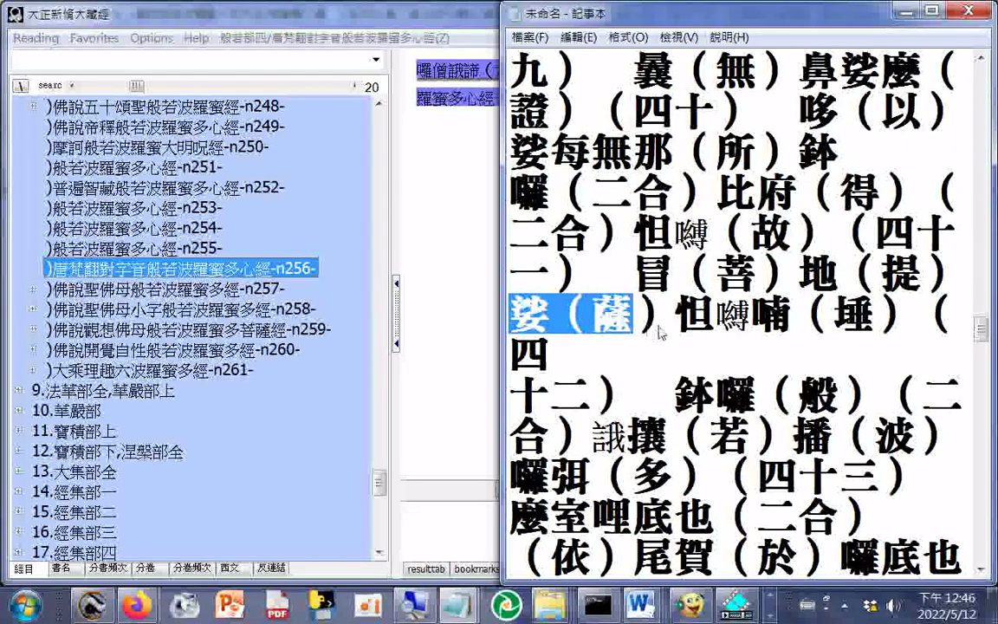
left_click(671, 320)
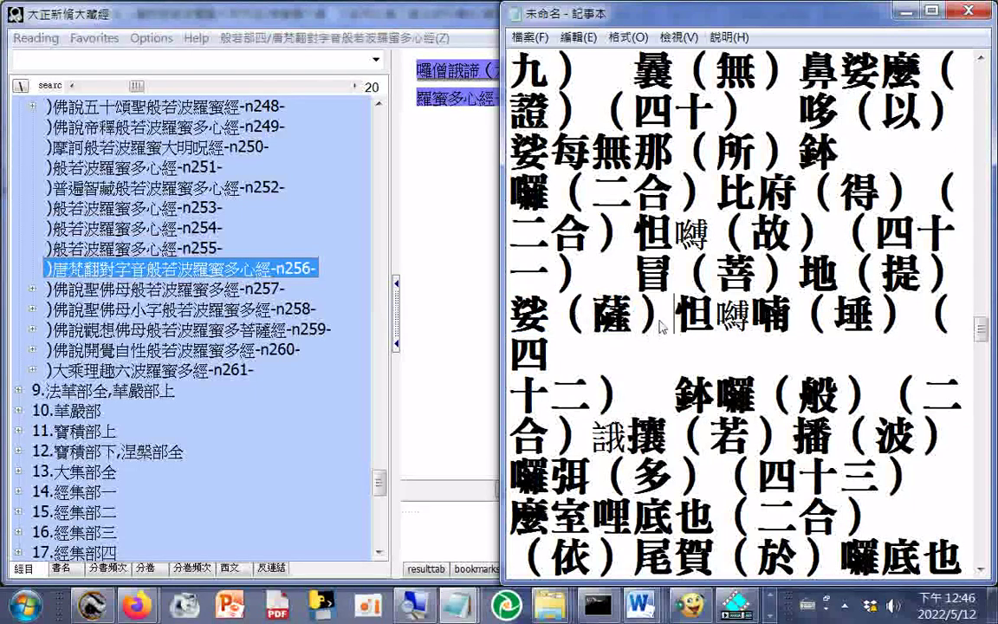
double_click(607, 322)
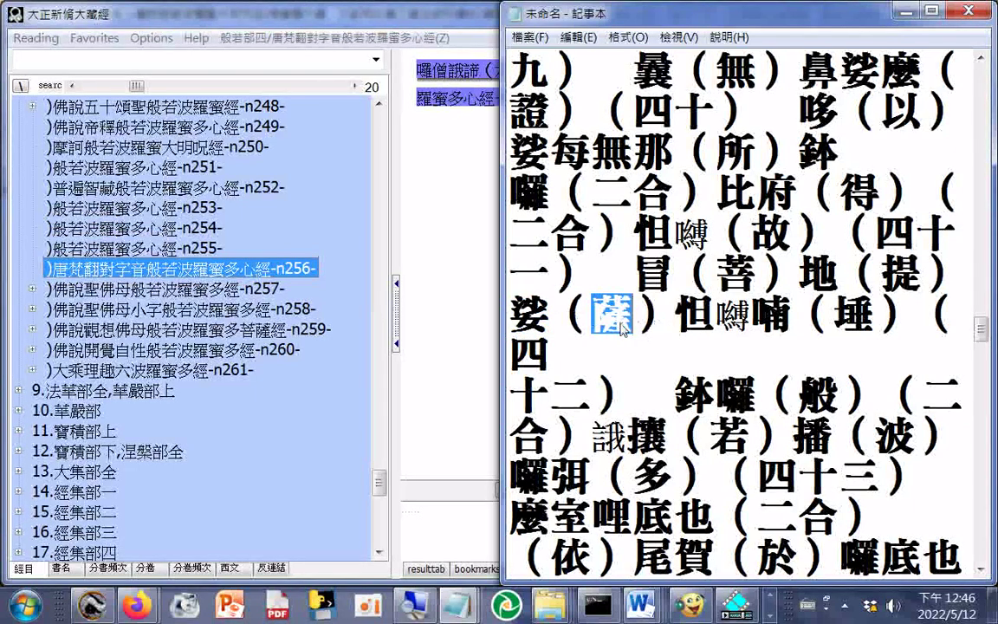
left_click(839, 325)
double_click(839, 325)
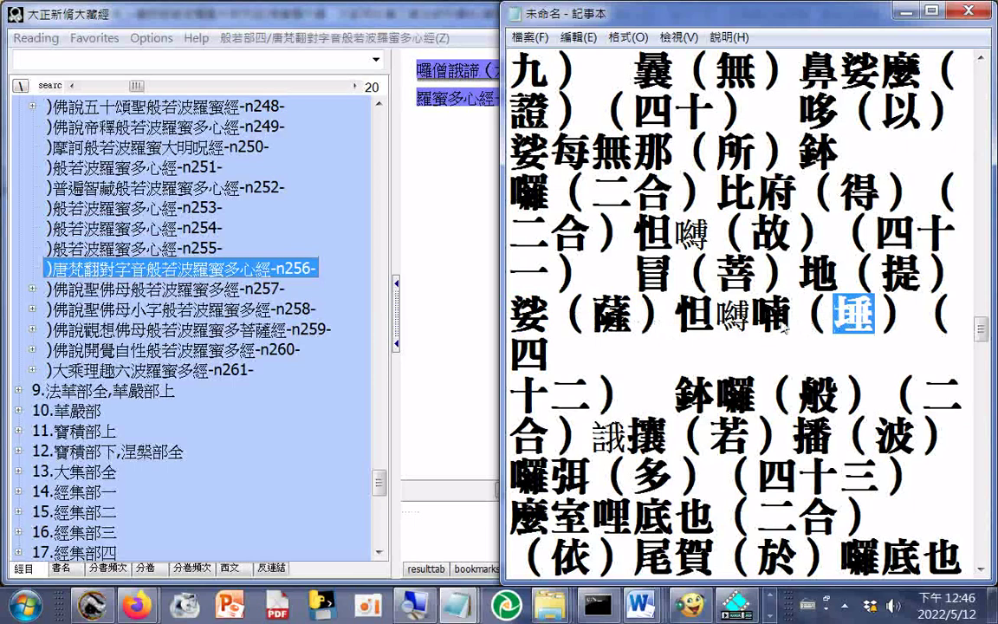
- Highlight the glosses 般 and 若 right after segment 四十二
scroll(776, 328, "down", 1)
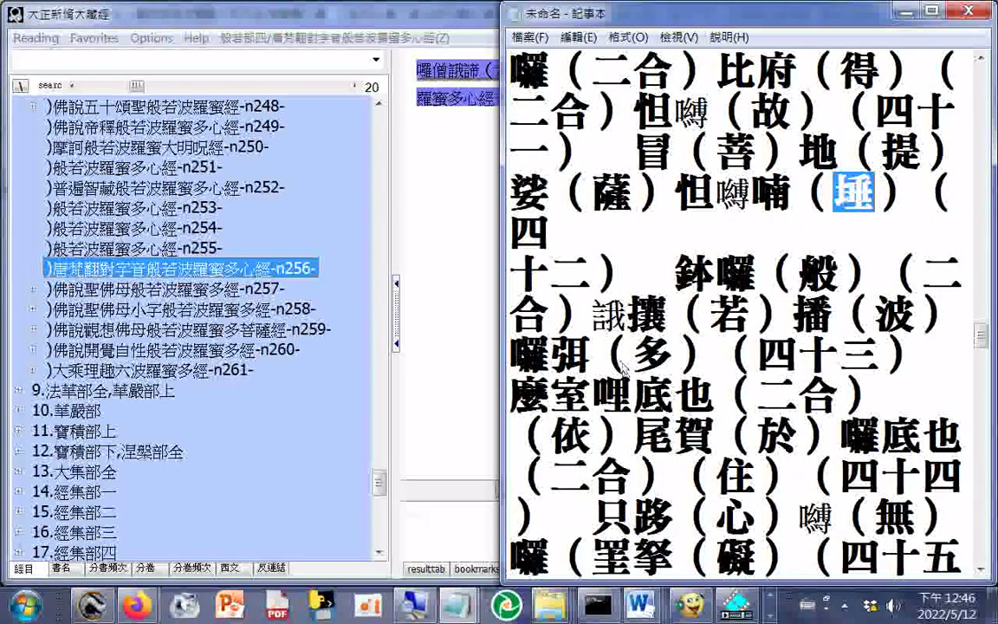
scroll(727, 340, "down", 1)
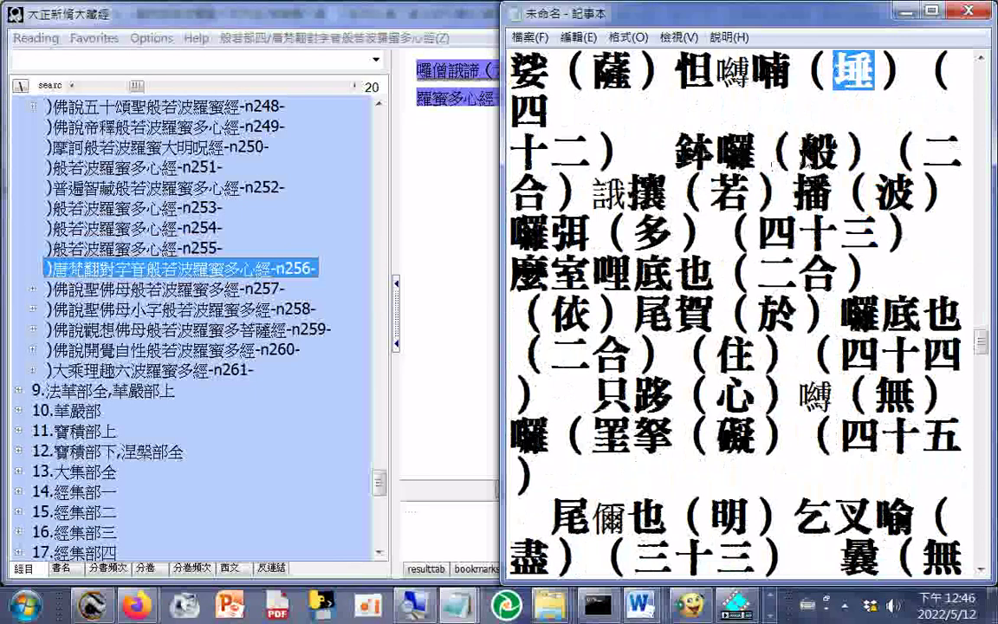
double_click(818, 153)
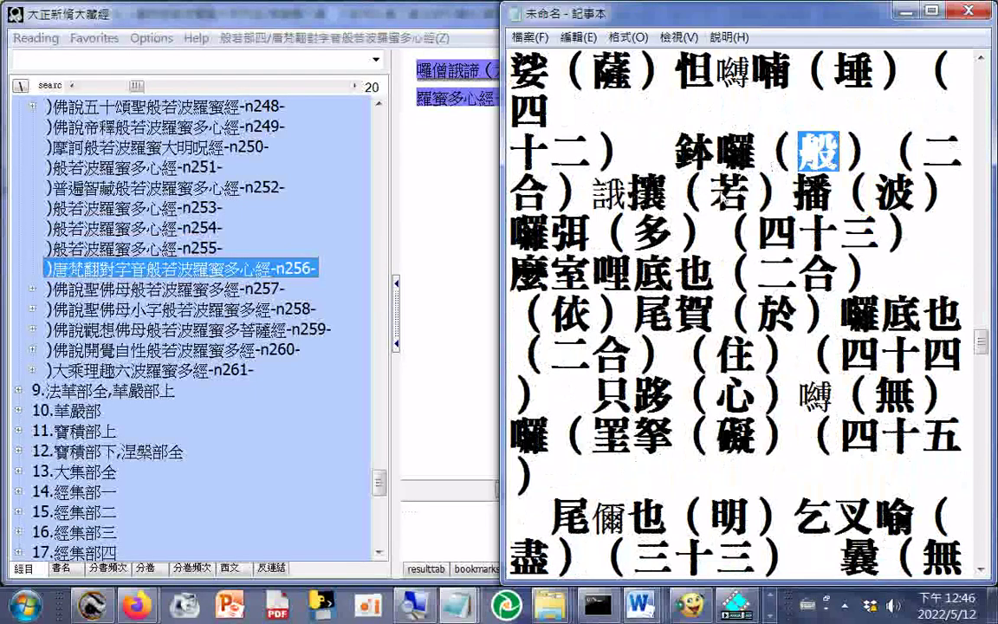
double_click(732, 191)
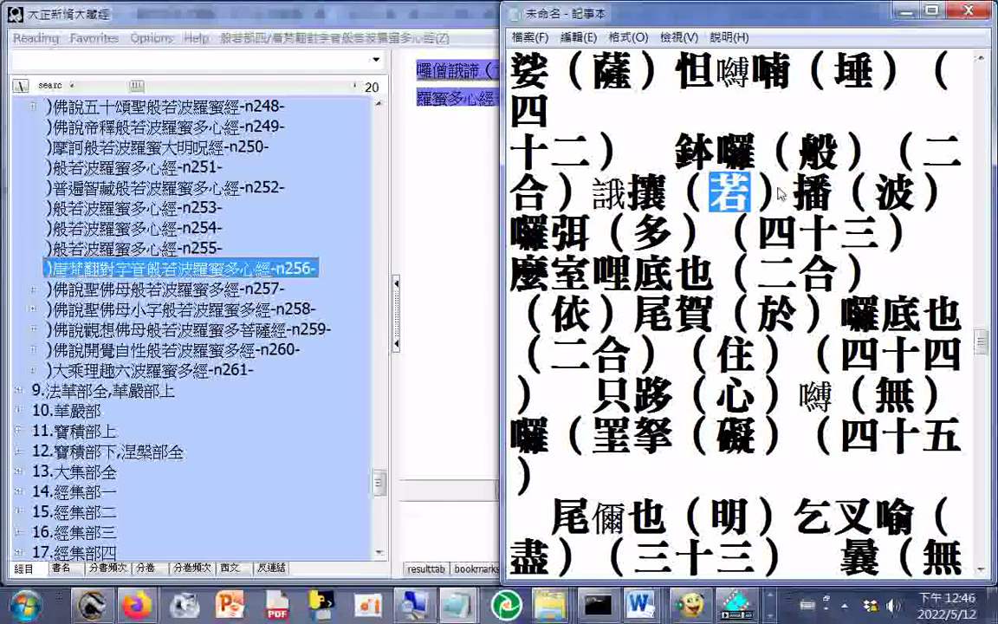
- Highlight the glosses 般, 若, 波 and 多 one after another between segments 四十二 and 四十三
left_click(798, 157)
left_click_drag(799, 157, 839, 158)
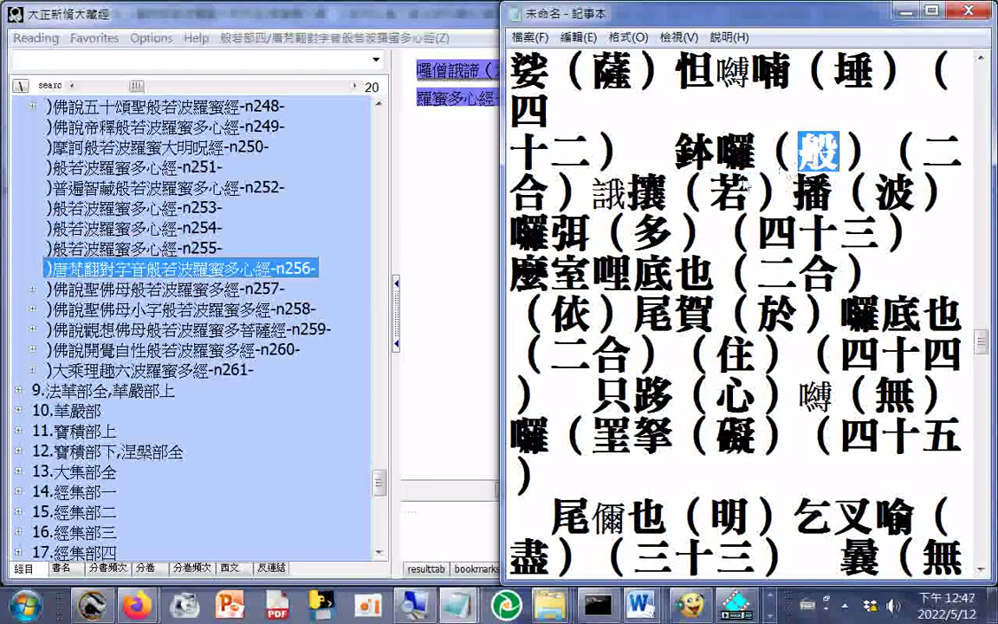
left_click_drag(712, 195, 741, 195)
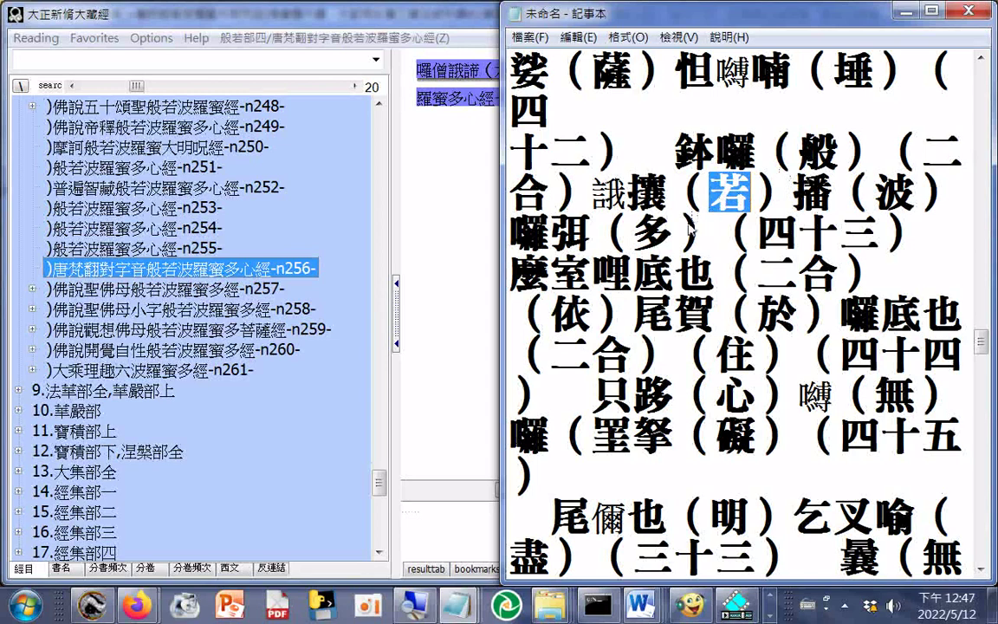
double_click(895, 191)
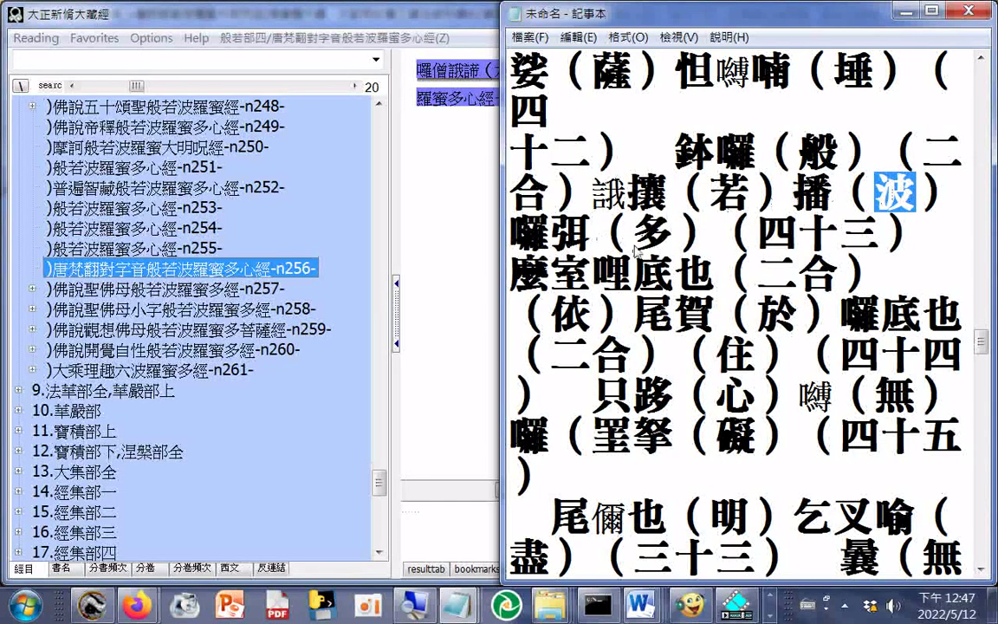
double_click(659, 232)
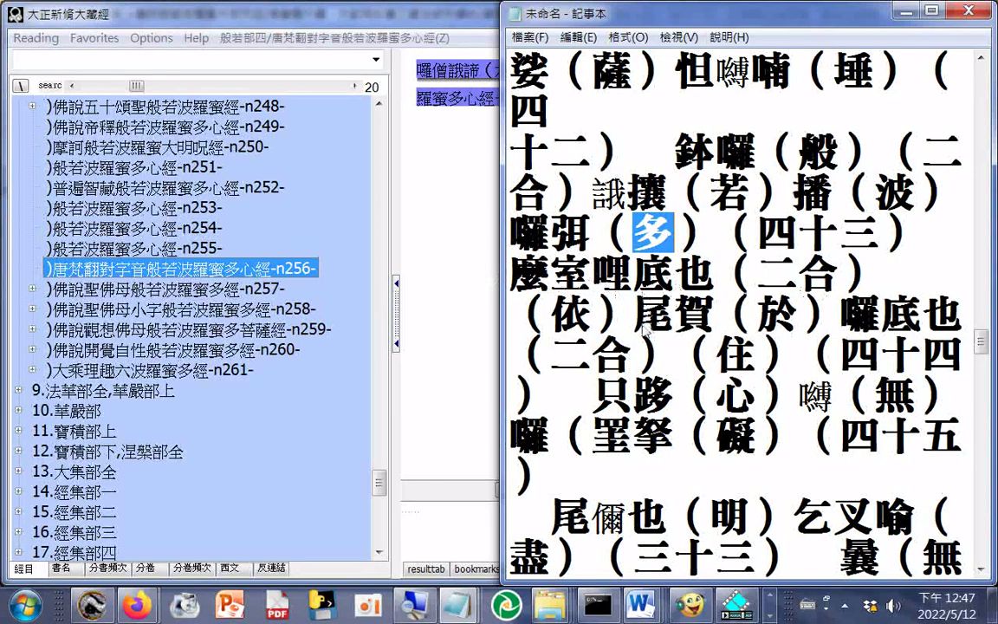
- Highlight the glosses 於 and 住 before segment 四十四, and the glosses 心 and 無 after it
left_click_drag(759, 317, 791, 319)
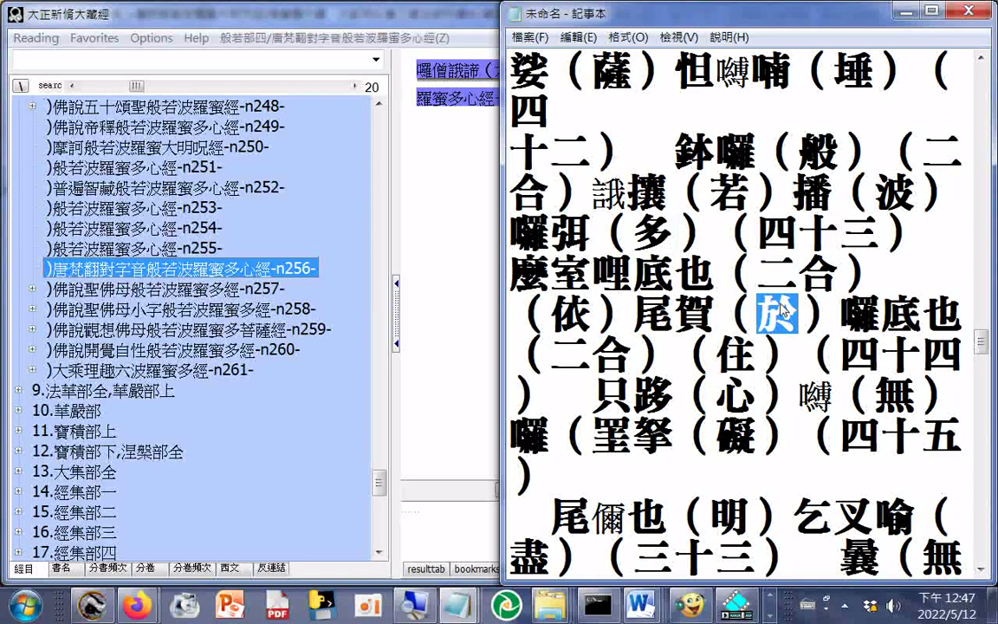
scroll(782, 312, "down", 1)
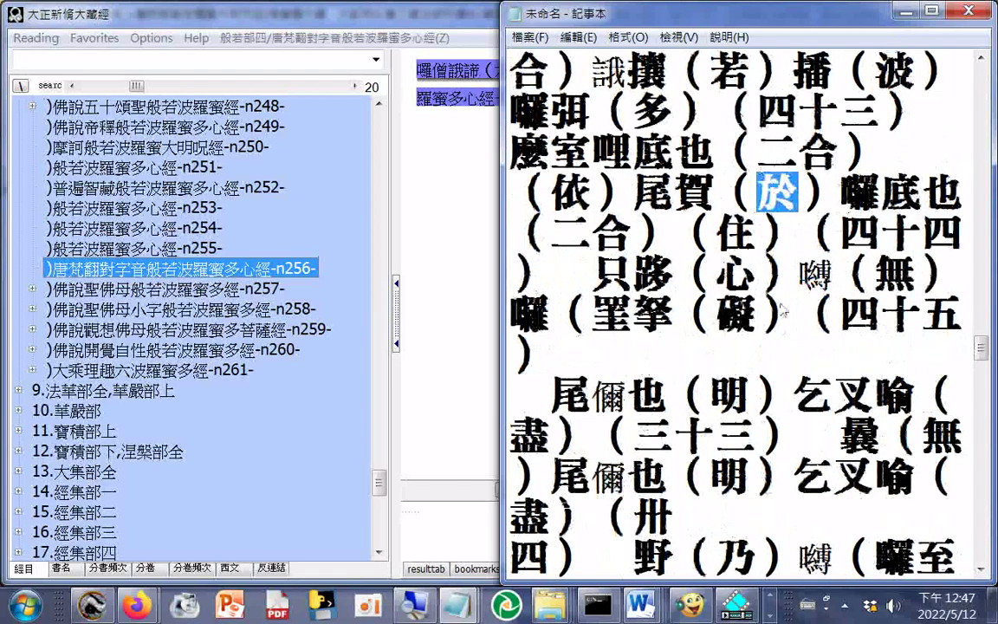
double_click(728, 241)
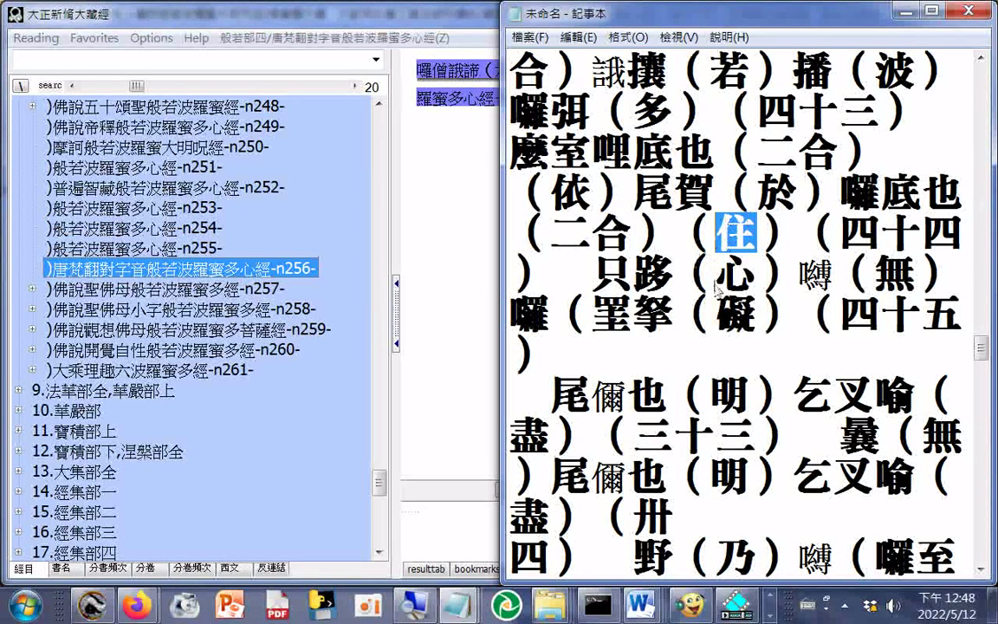
double_click(735, 276)
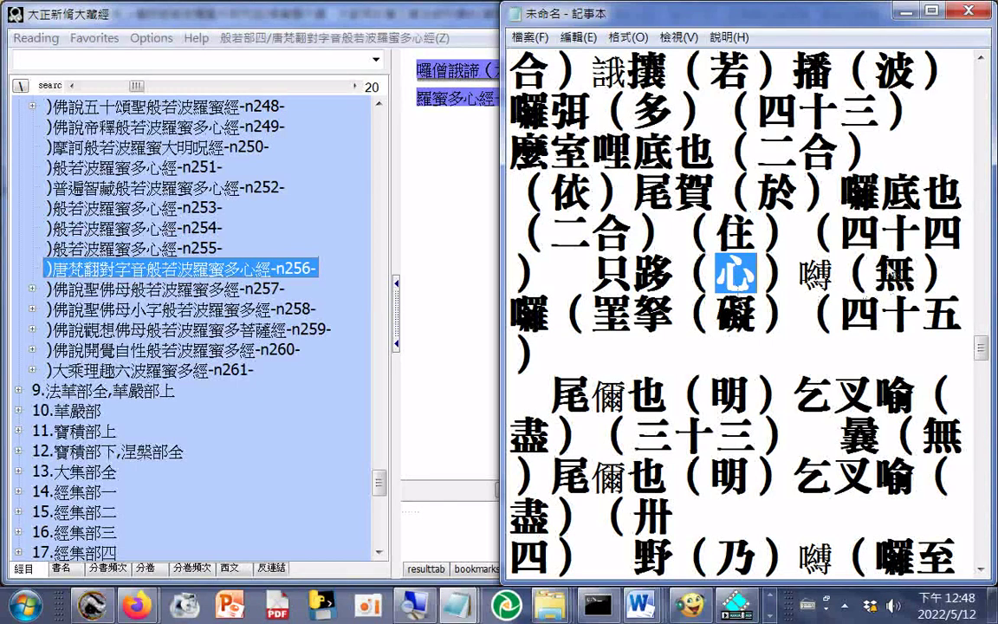
double_click(895, 274)
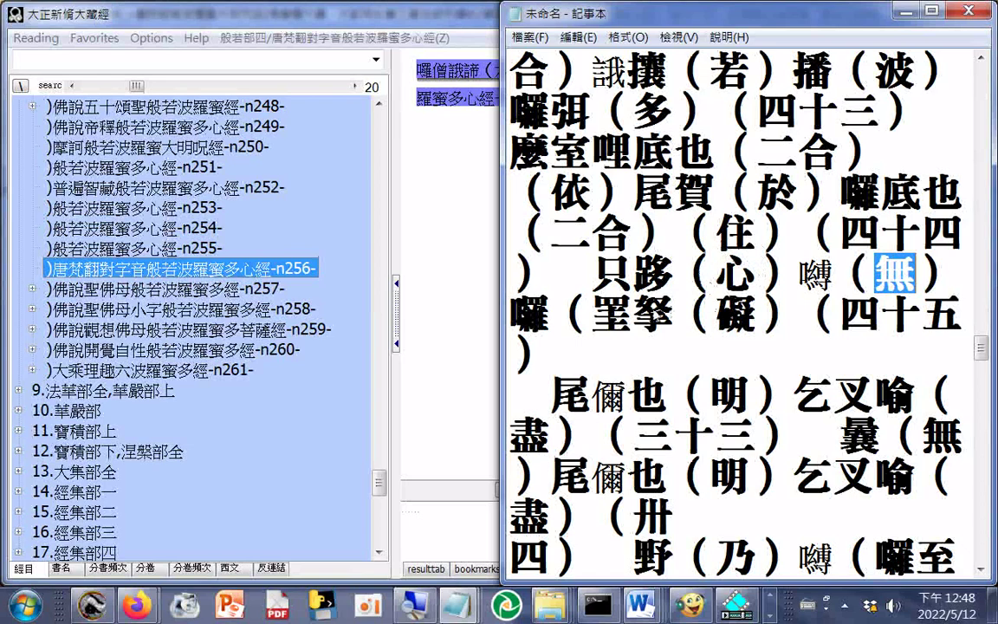
- Copy the closing parenthesis after the gloss 心 and paste it after 罣 to complete that gloss before segment 四十五
left_click_drag(759, 278, 794, 277)
right_click(780, 274)
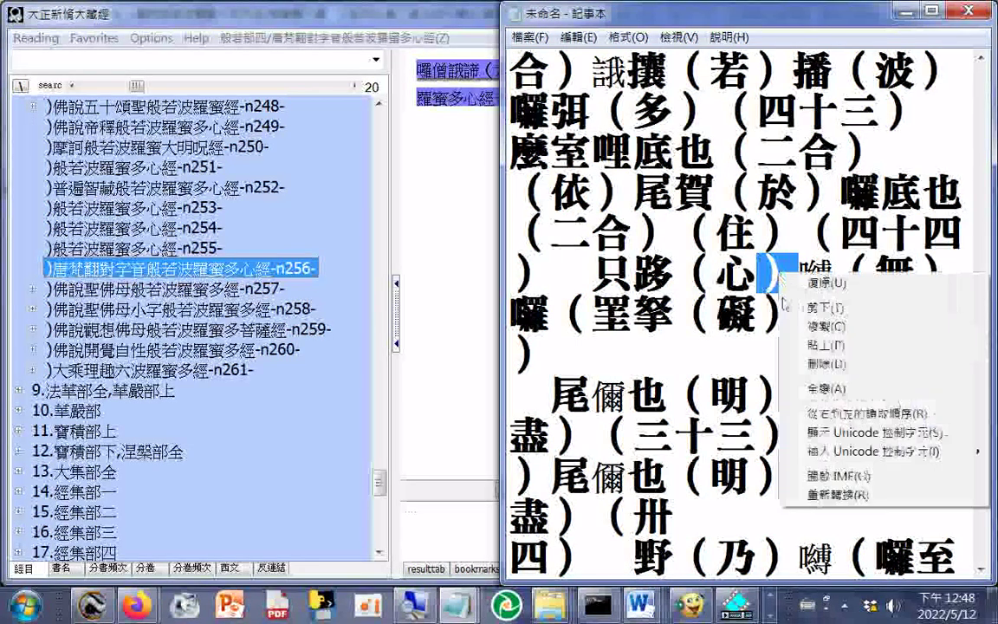
left_click(828, 328)
left_click(632, 318)
right_click(632, 317)
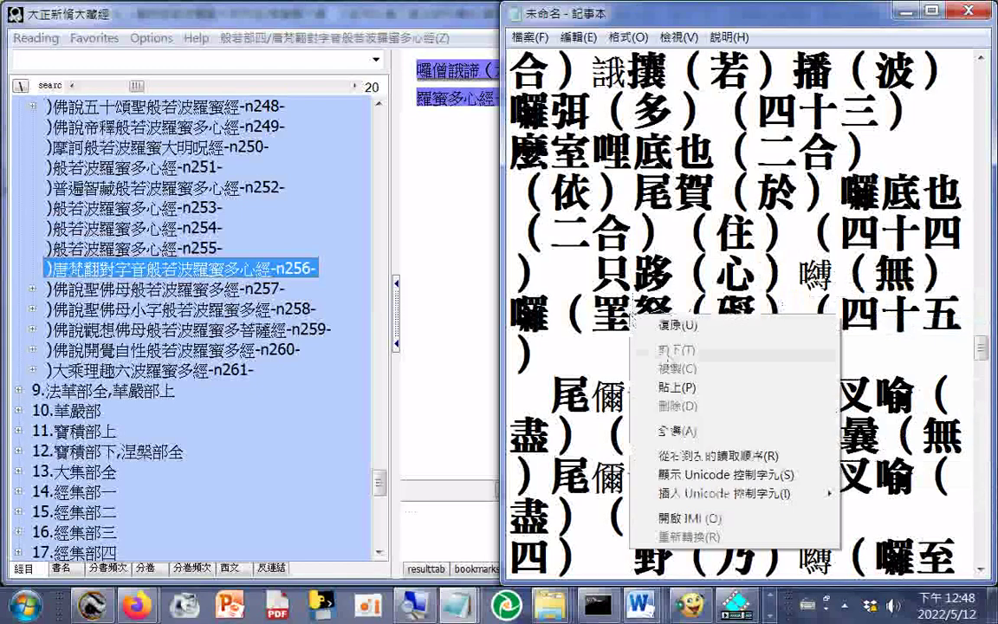
left_click(678, 389)
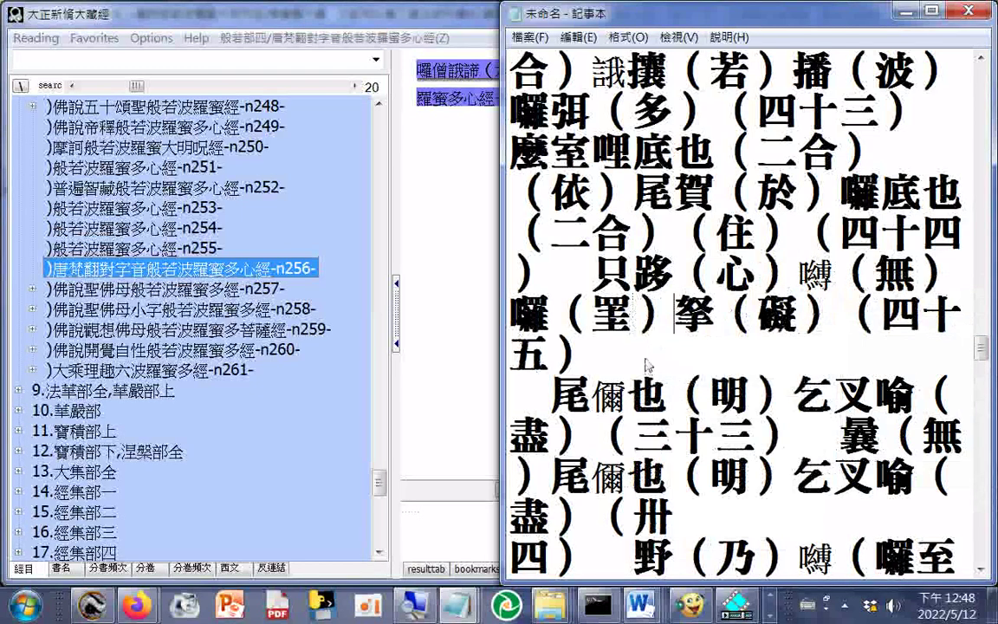
- Highlight the glosses 心, 罣 and 礙 one after another before segment 四十五
left_click_drag(716, 276, 756, 276)
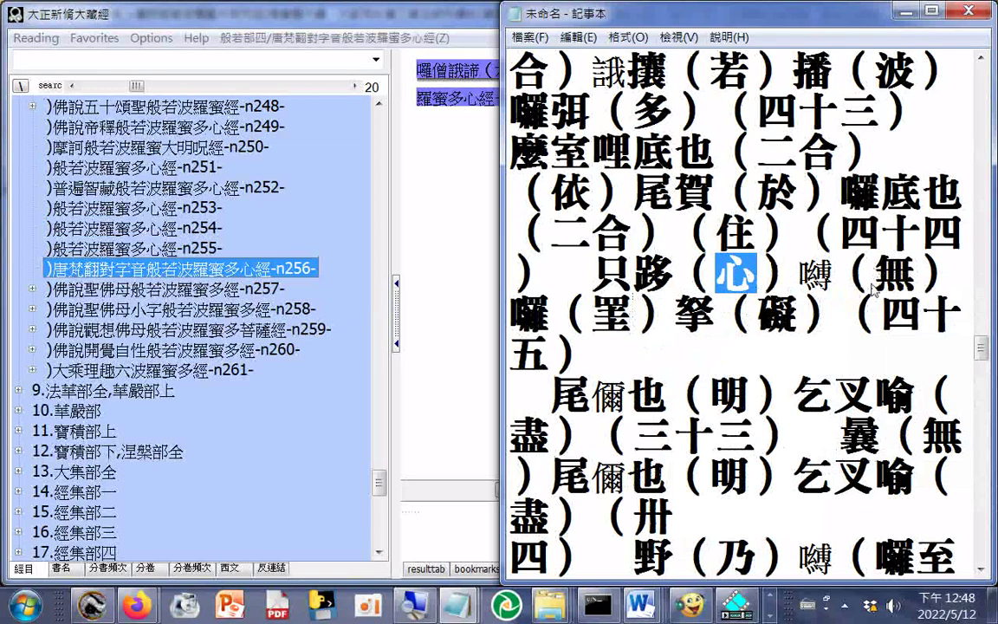
left_click_drag(591, 317, 631, 316)
left_click_drag(759, 316, 798, 316)
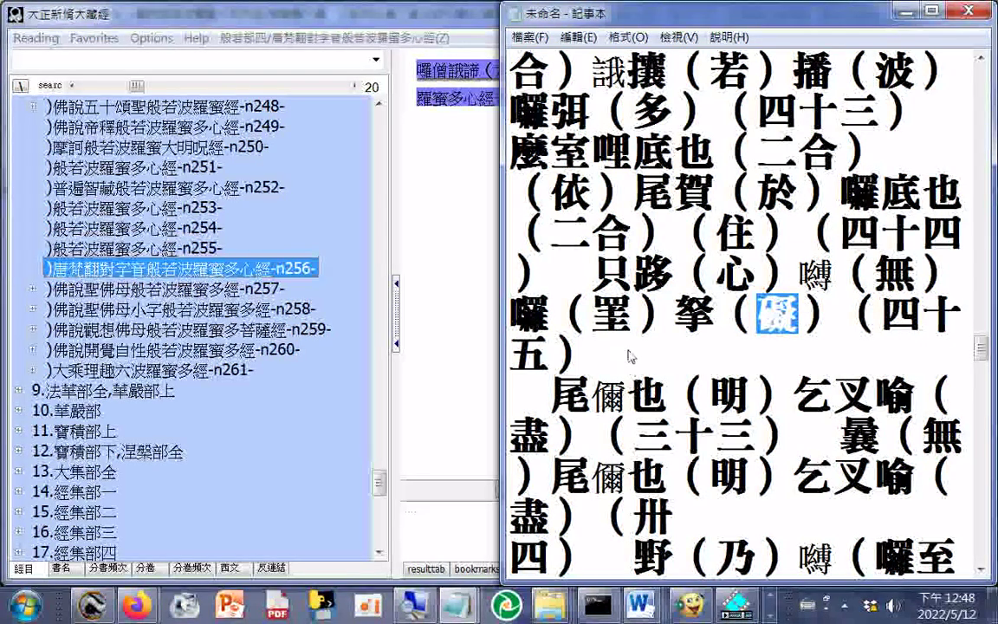
- Read on past the repeated segments 三十三 to 四十四 to the second 心, 無, 罣, 礙 passage before segment 四十五
scroll(638, 361, "down", 1)
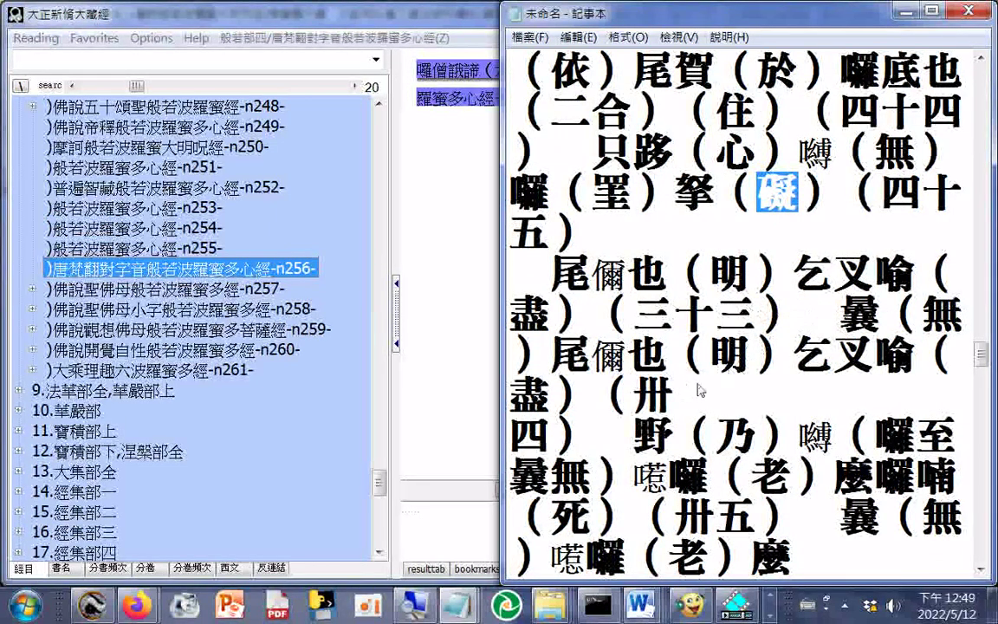
scroll(698, 410, "down", 1)
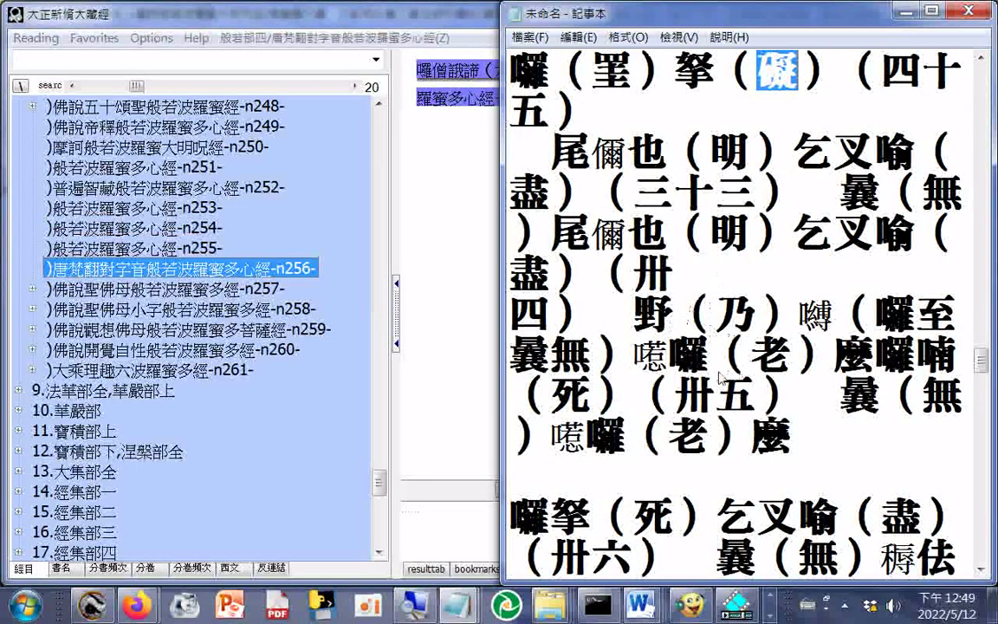
scroll(727, 364, "down", 1)
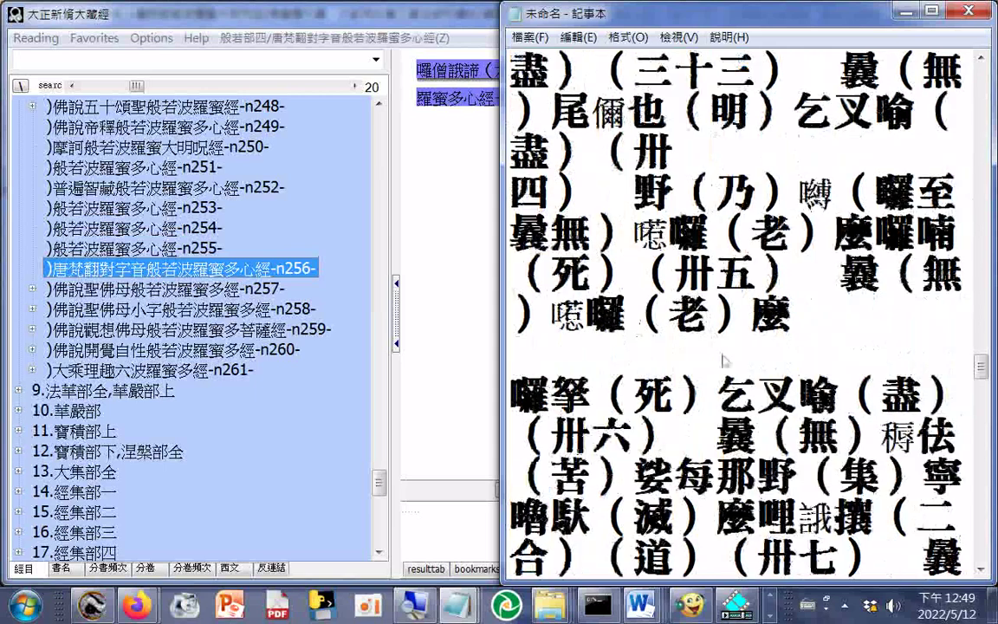
scroll(727, 360, "down", 1)
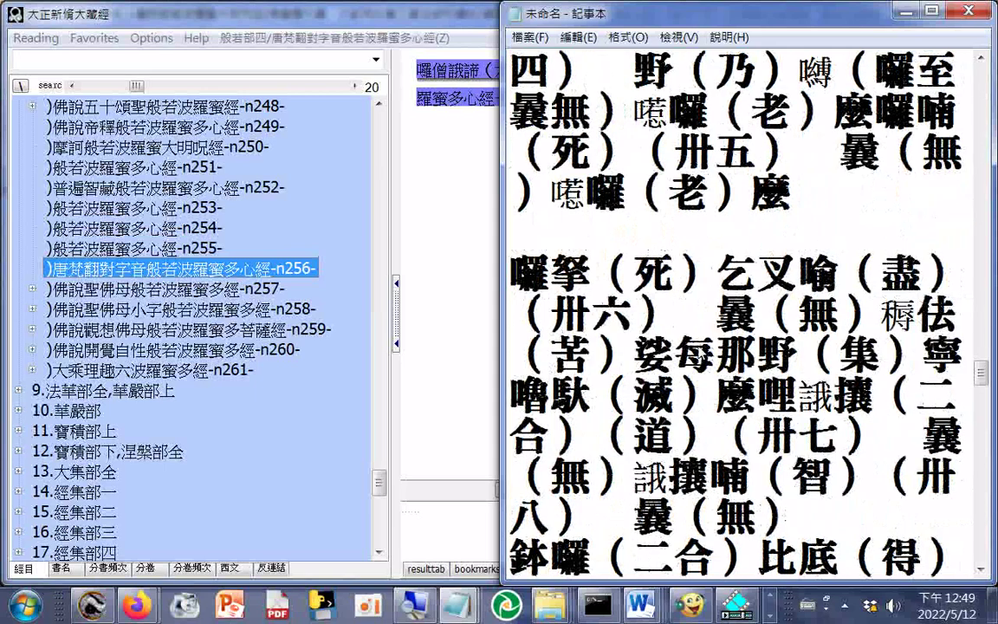
scroll(693, 347, "down", 1)
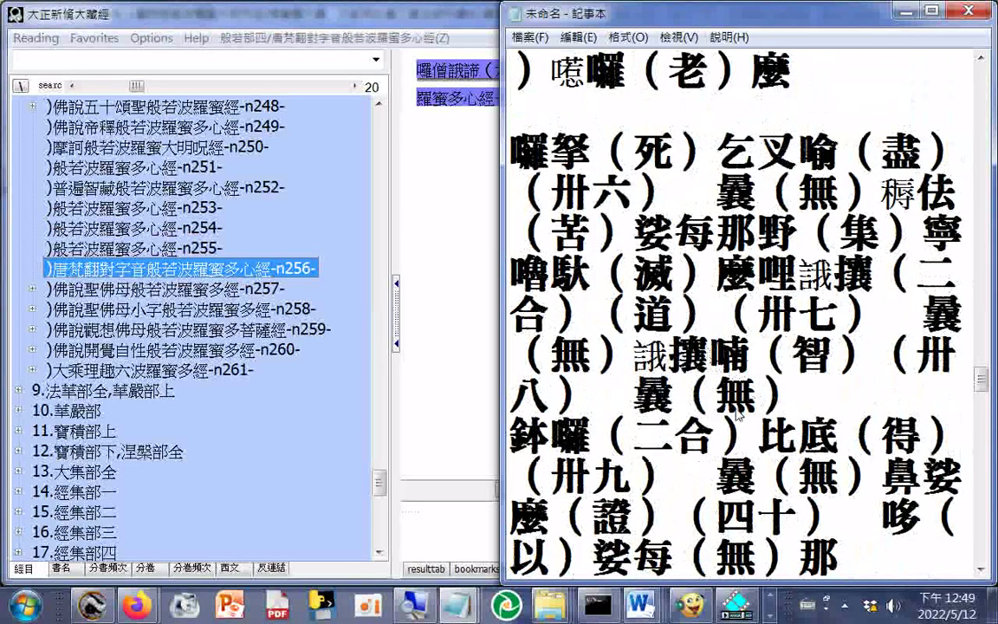
scroll(754, 400, "down", 1)
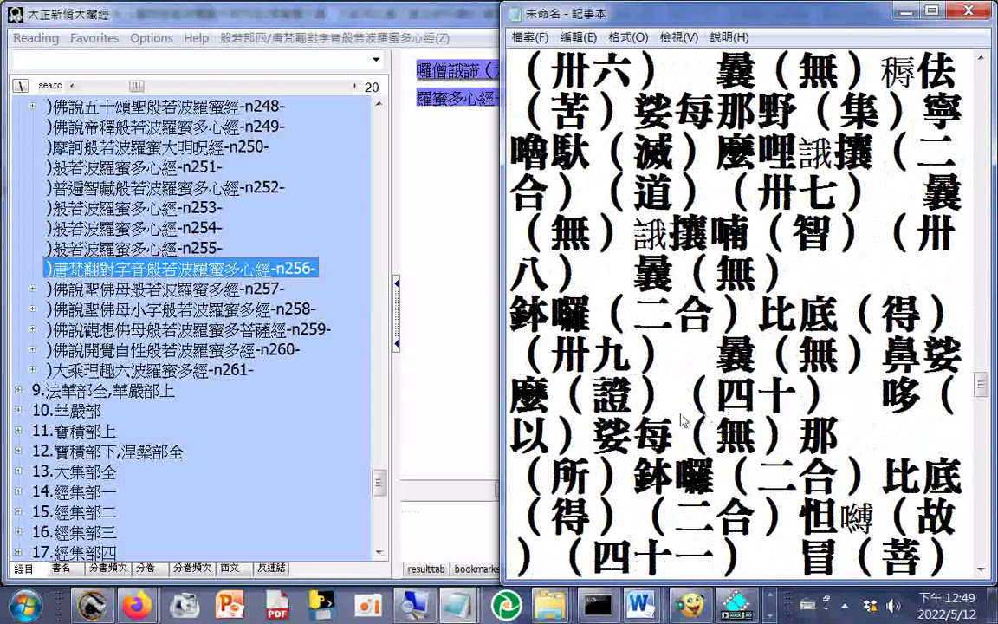
scroll(680, 418, "down", 1)
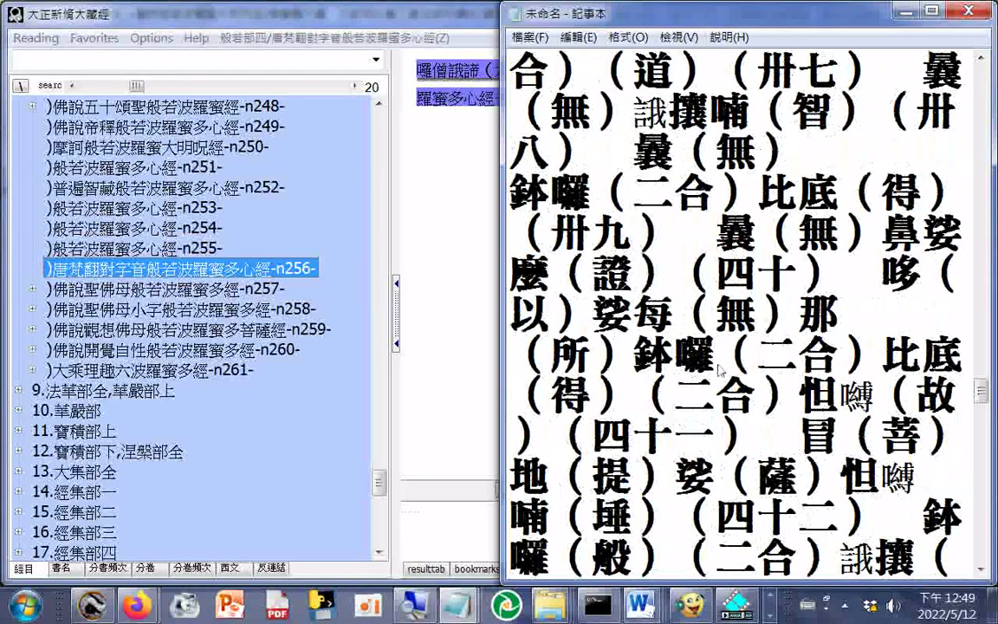
scroll(733, 364, "down", 1)
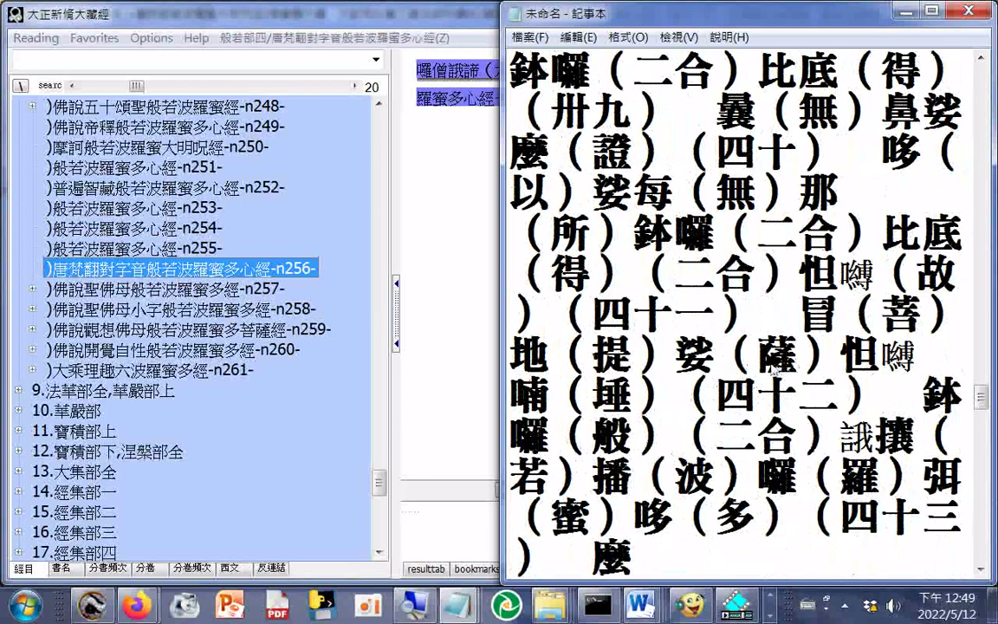
scroll(771, 370, "down", 1)
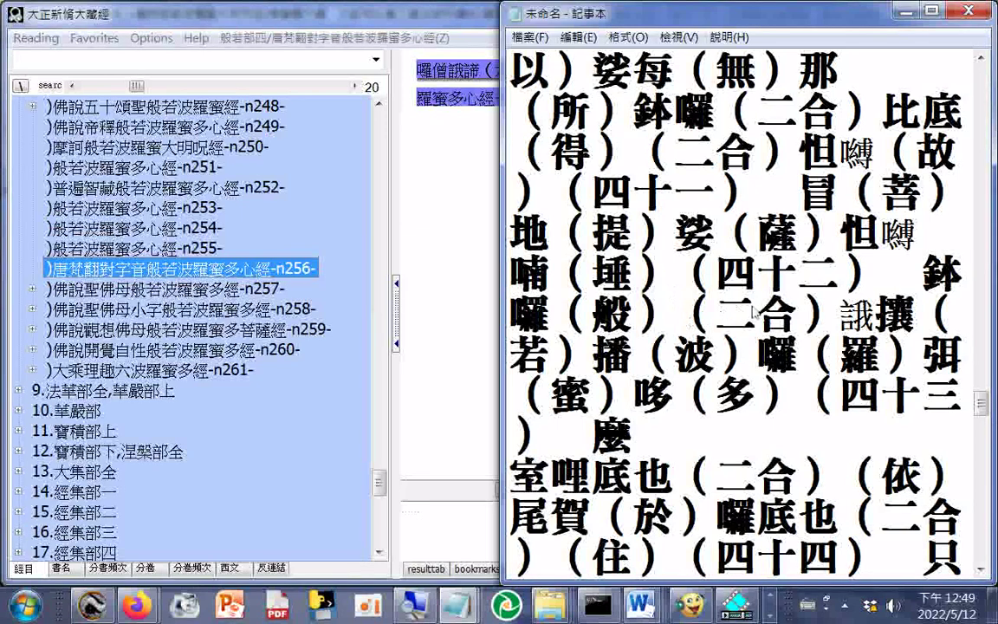
scroll(724, 360, "down", 1)
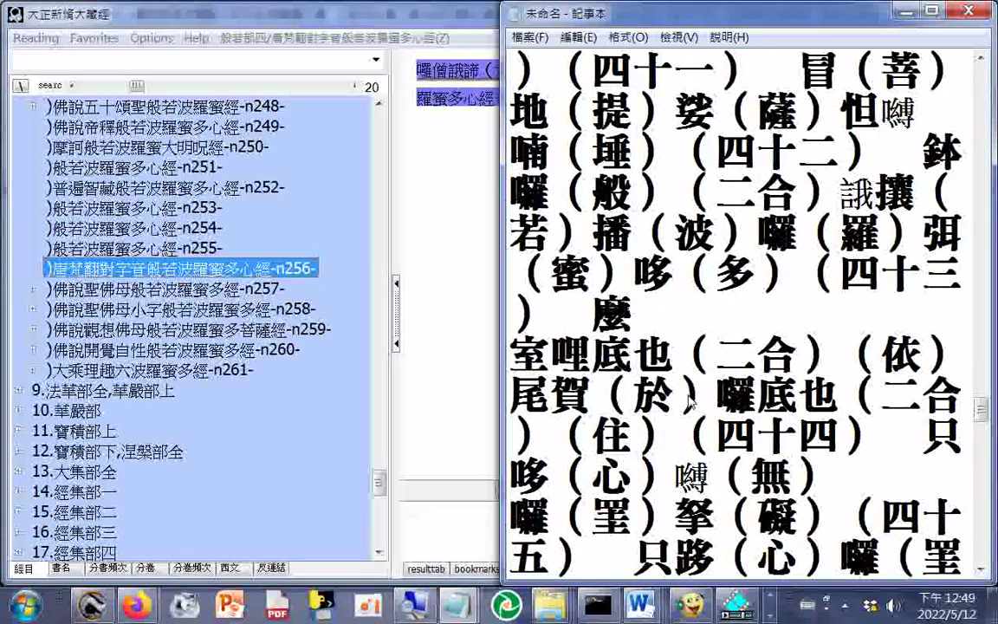
scroll(690, 404, "down", 1)
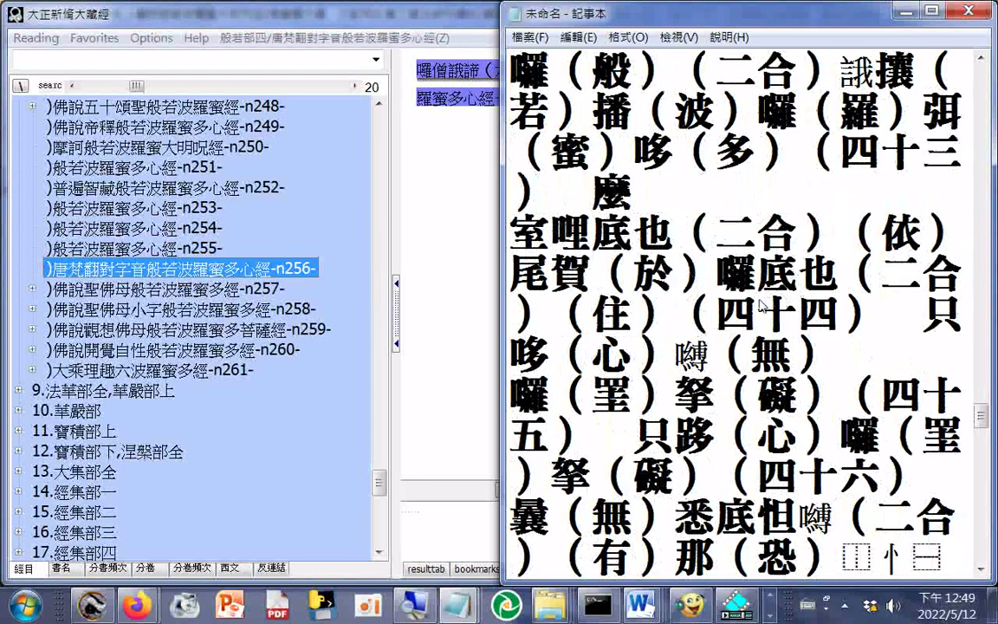
- Highlight the phrase 囉(罣)拏(礙) in the repeated segment 四十五, the glosses 心 and 無 before it, and 拏(礙)
double_click(583, 395)
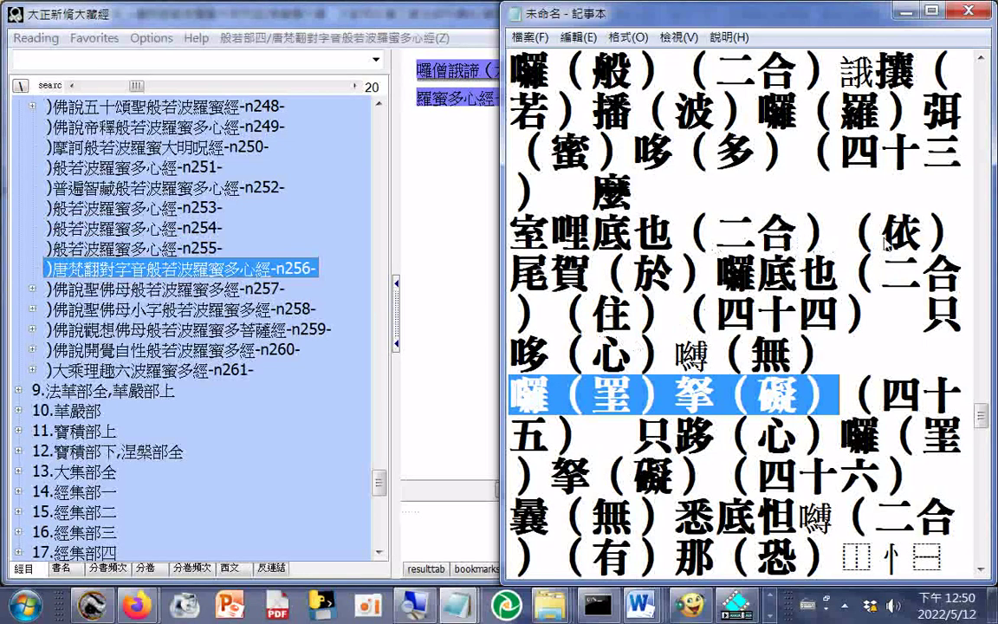
scroll(888, 246, "down", 1)
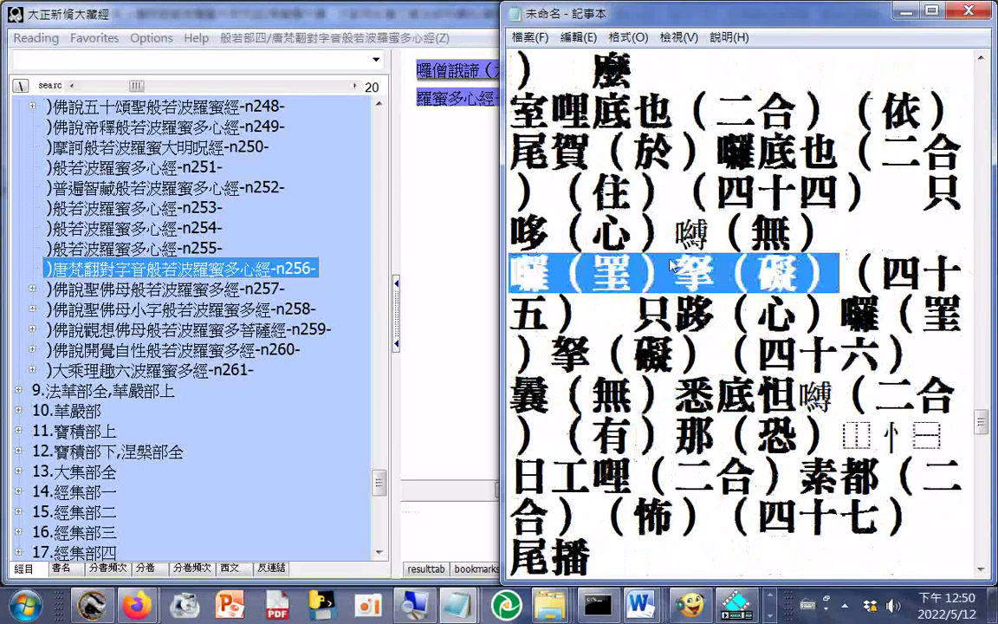
left_click(586, 252)
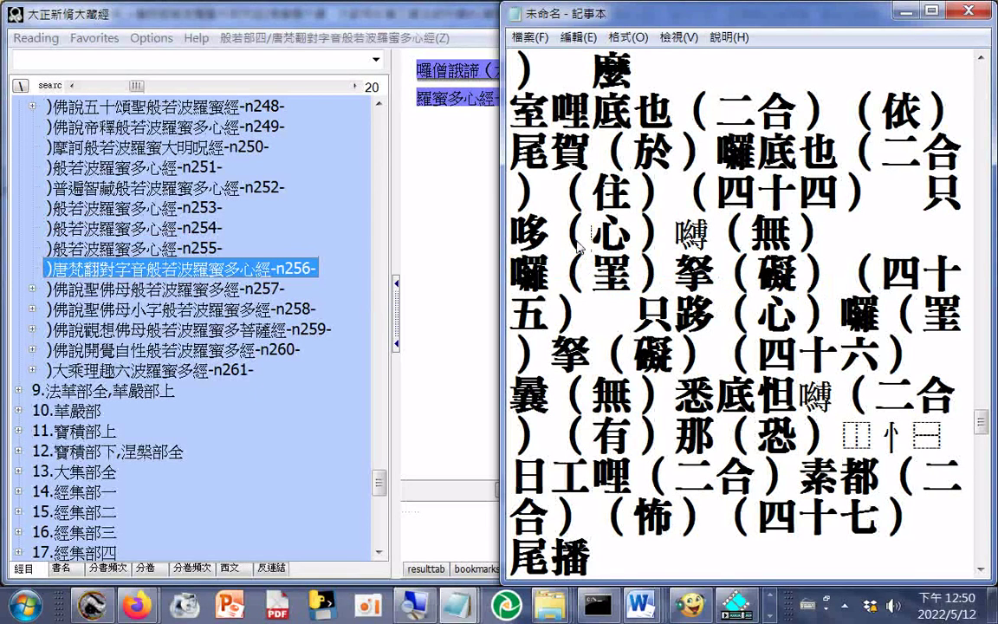
left_click_drag(578, 247, 625, 243)
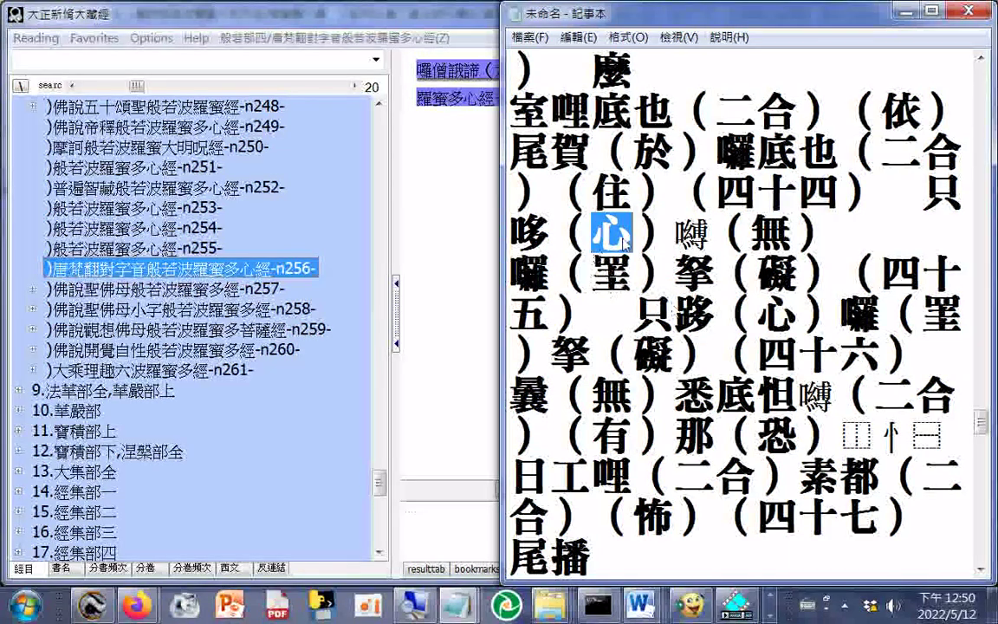
left_click_drag(750, 233, 791, 231)
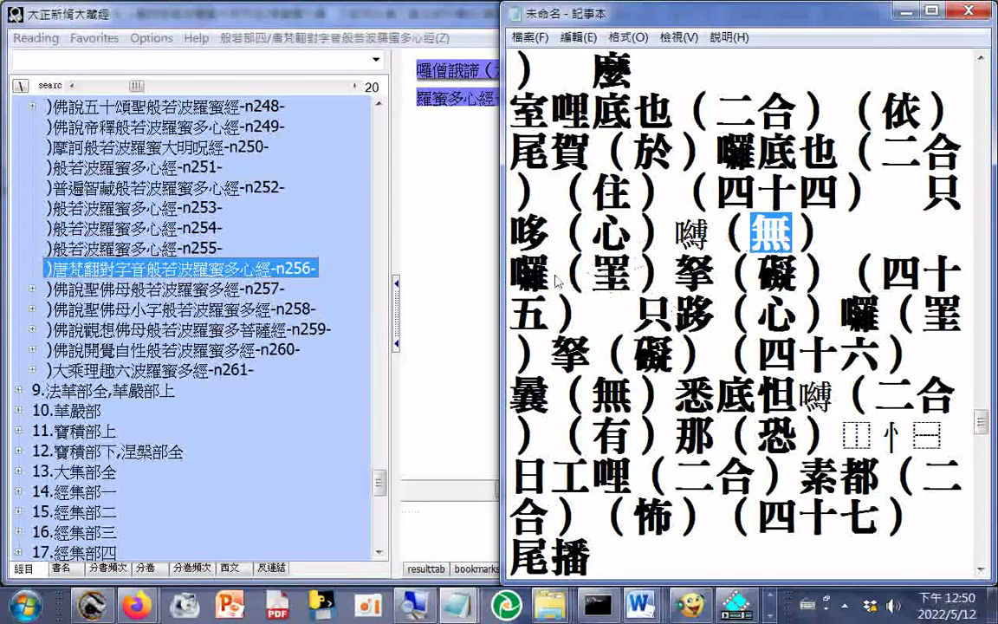
left_click_drag(509, 271, 832, 282)
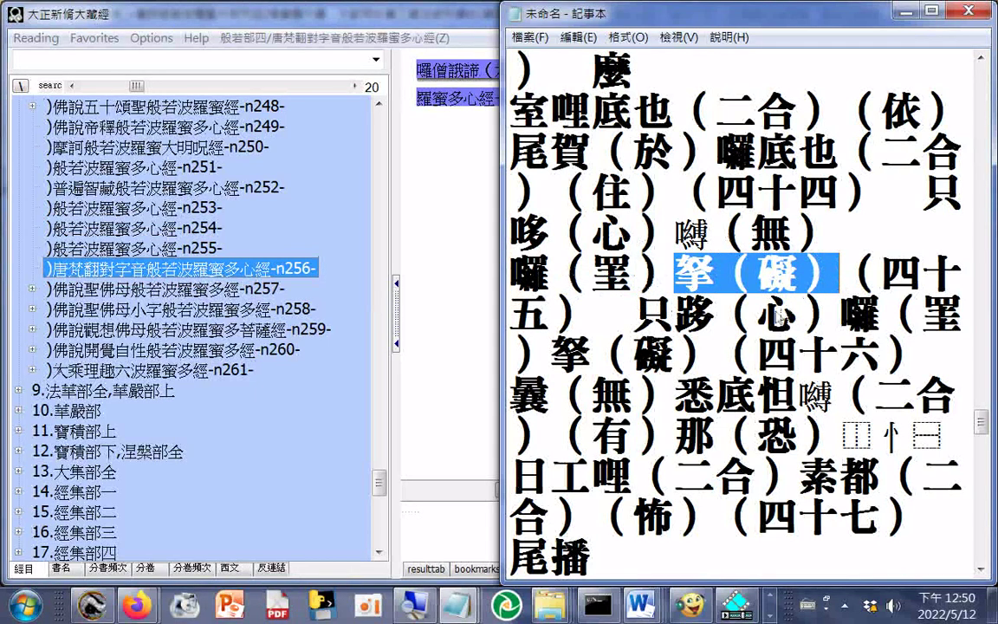
- Highlight the glosses 心, 無, 罣 and 礙 singly in the repeated text before segment 四十五
left_click_drag(593, 233, 632, 232)
left_click_drag(731, 232, 773, 232)
left_click(592, 276)
left_click_drag(592, 276, 633, 275)
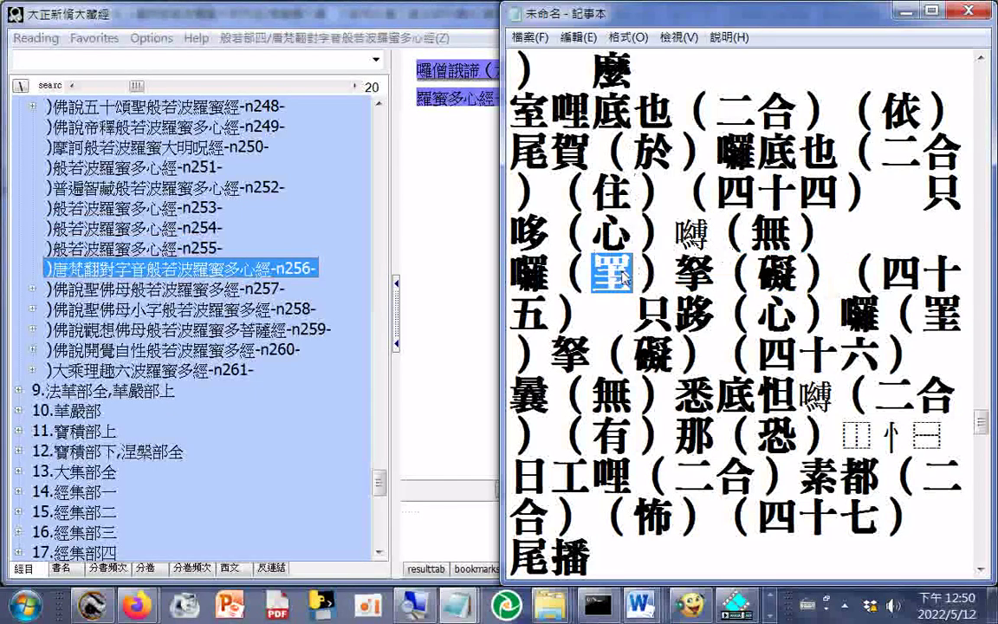
left_click_drag(756, 276, 790, 282)
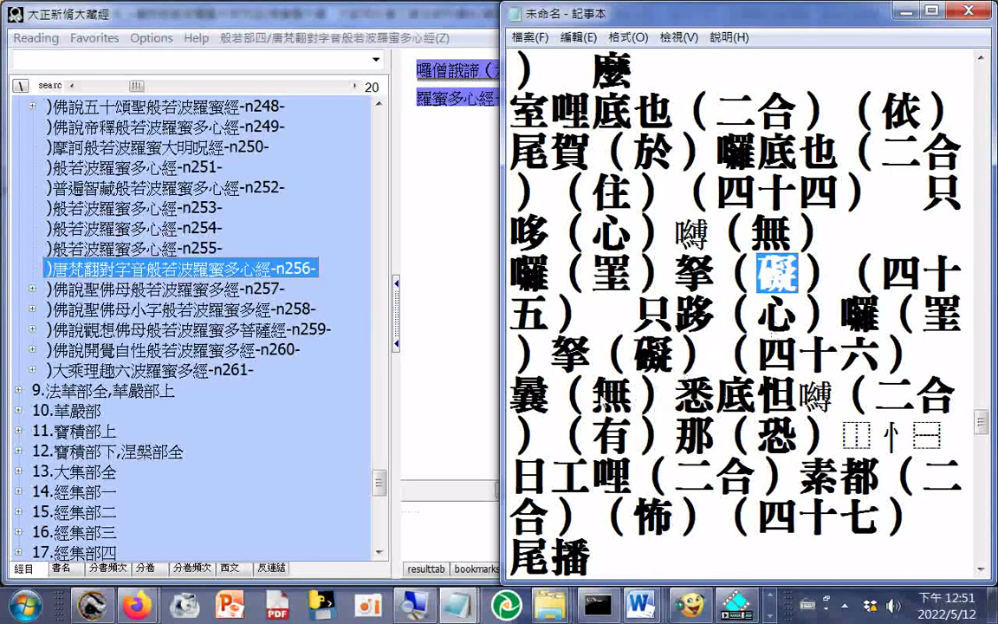
- Highlight the gloss 無 right after segment 四十六, and the glosses 心 and 礙 before it
left_click_drag(593, 399, 626, 402)
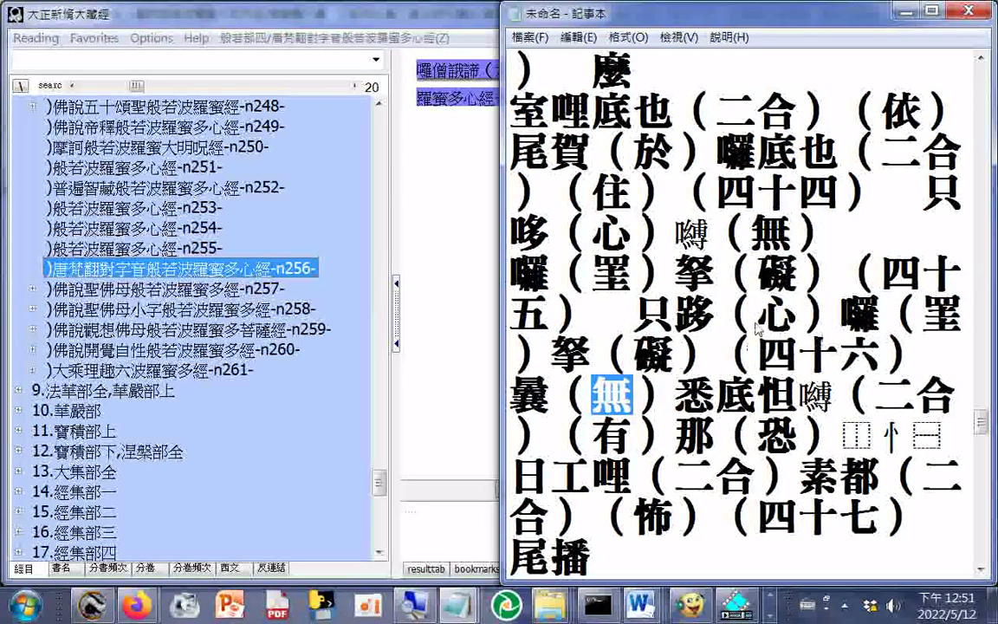
left_click_drag(756, 328, 792, 330)
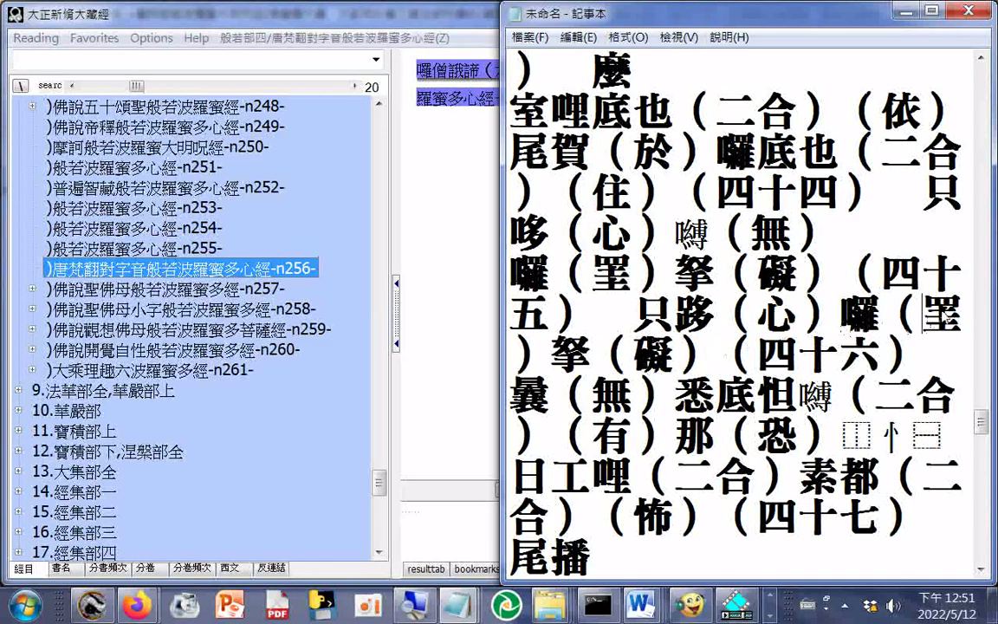
key("Right")
key("Right")
key("Right")
key("Right")
key("shift+Right")
double_click(643, 358)
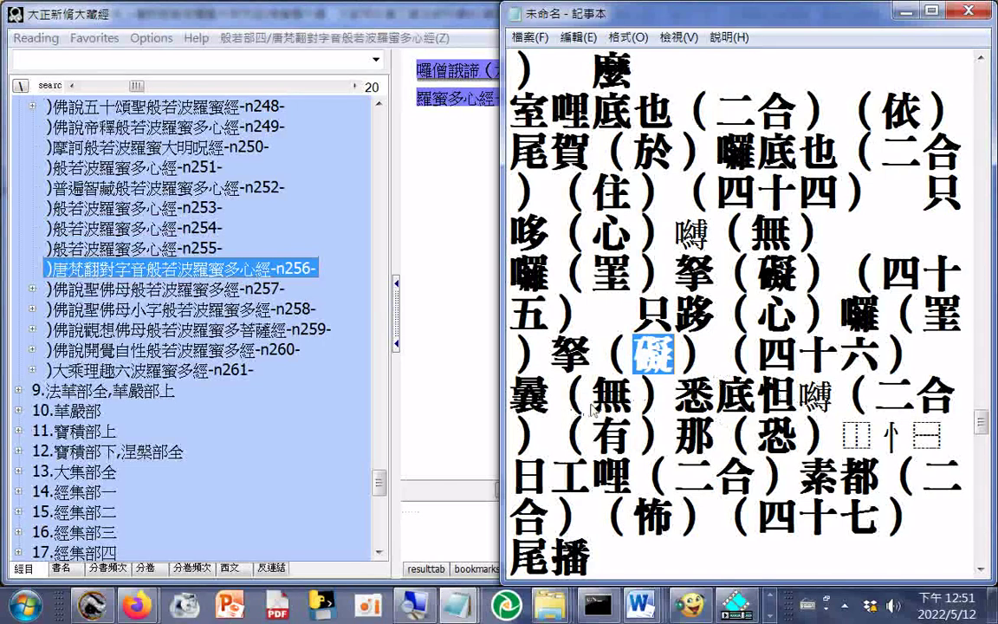
- Highlight the glosses 無, 恐 and 怖 one after another between segments 四十六 and 四十七
double_click(620, 399)
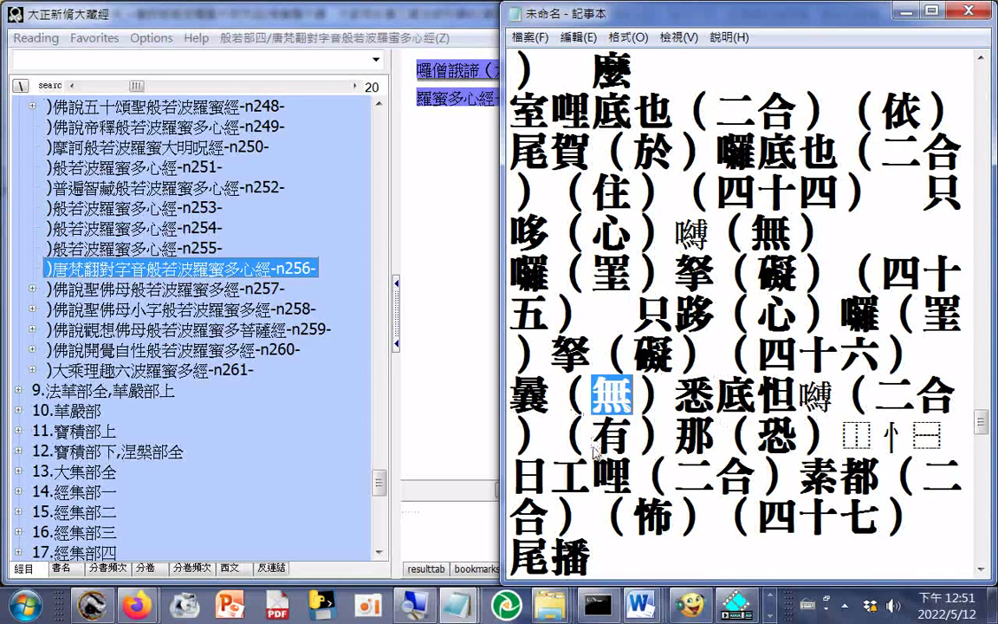
double_click(776, 433)
scroll(694, 407, "down", 1)
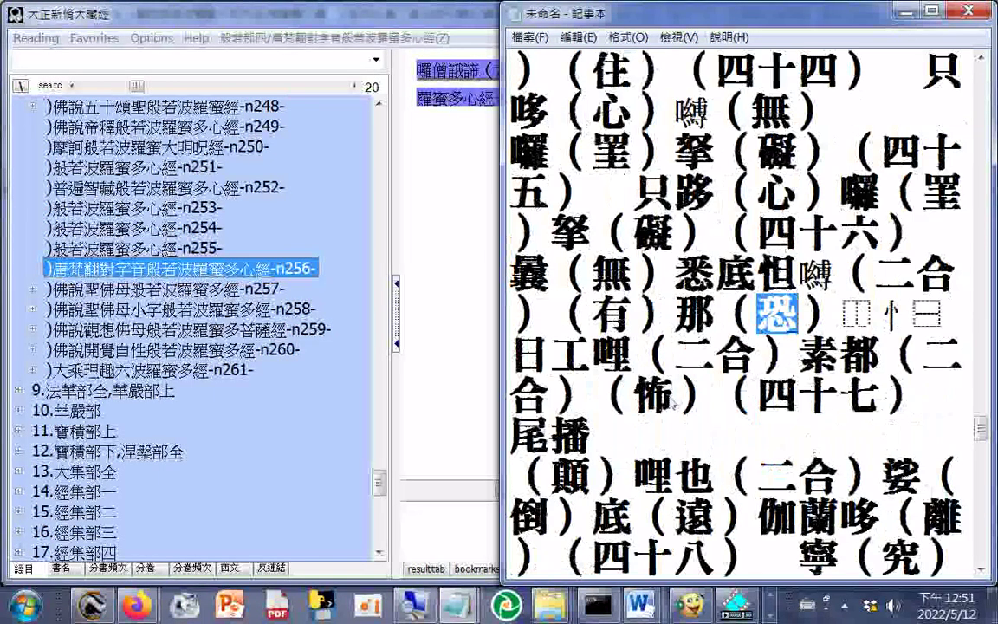
double_click(657, 391)
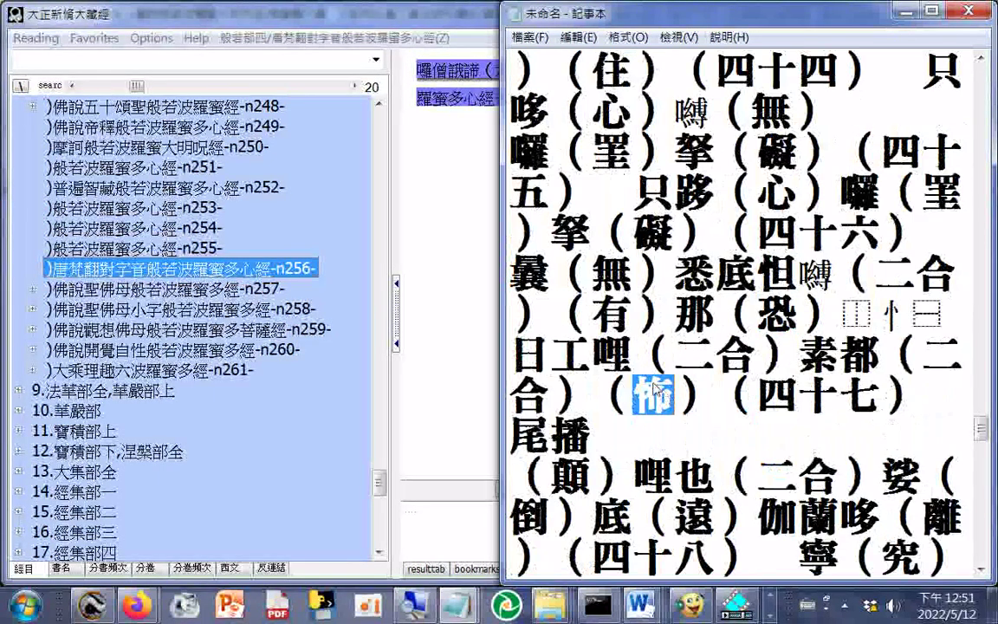
- Highlight the glosses 遠 and 離, and the glosses 顛 and 倒, between segments 四十七 and 四十八
scroll(607, 369, "down", 1)
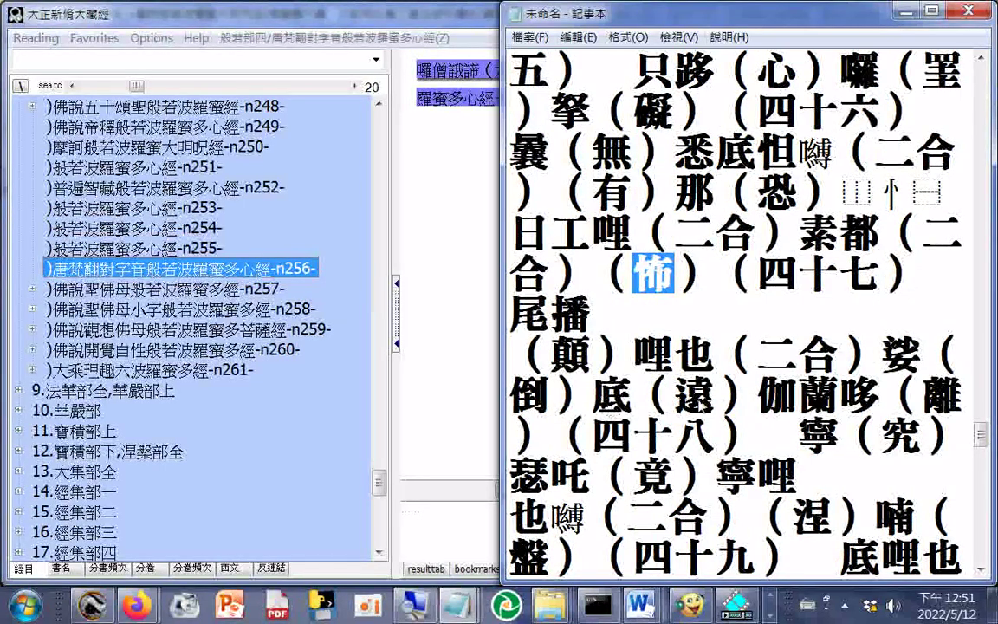
left_click_drag(677, 395, 713, 407)
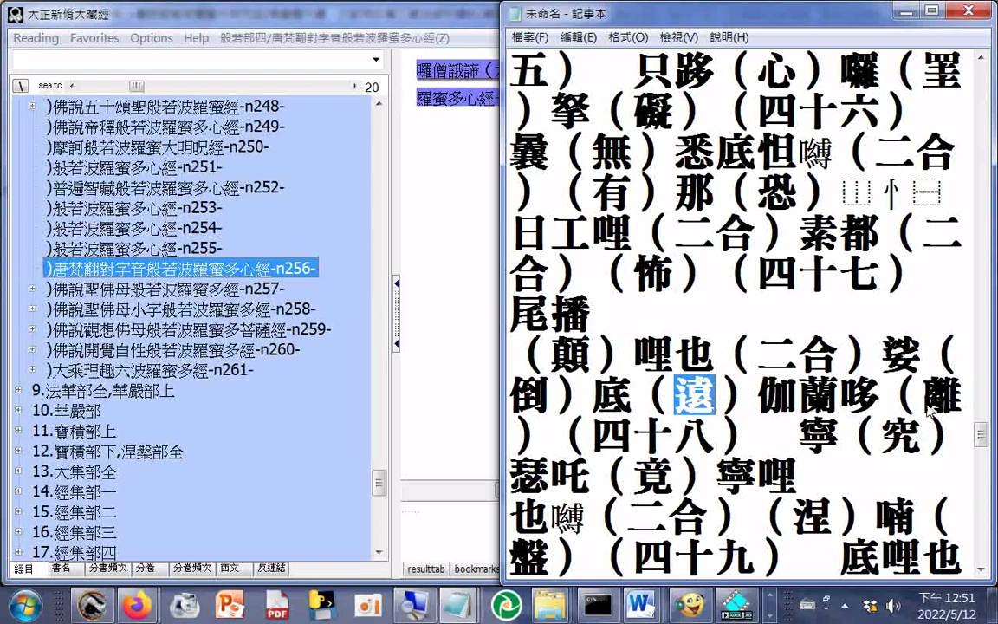
left_click_drag(960, 401, 911, 394)
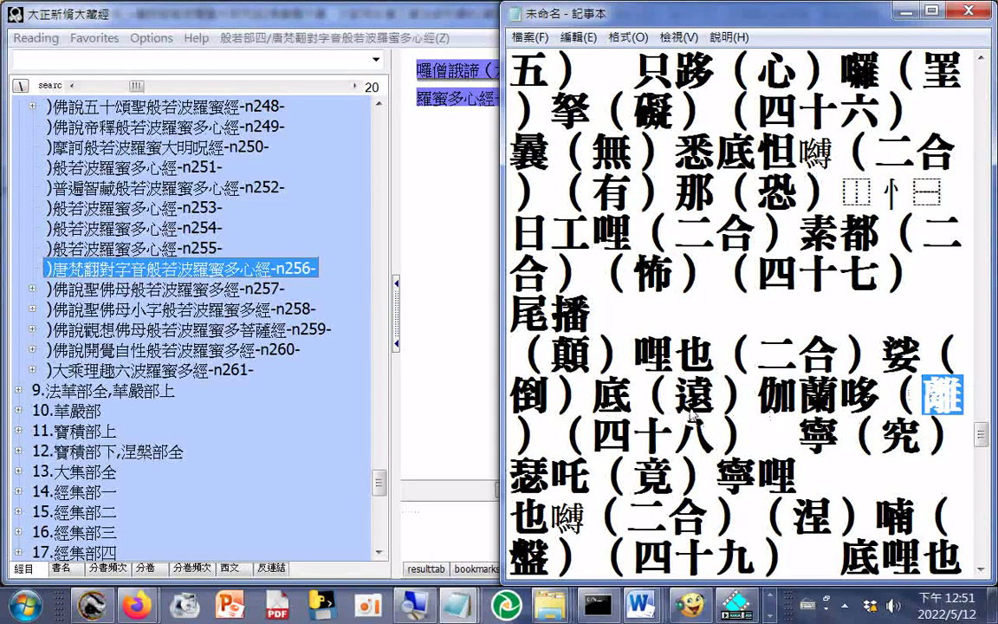
left_click_drag(511, 356, 555, 357)
left_click_drag(510, 397, 552, 401)
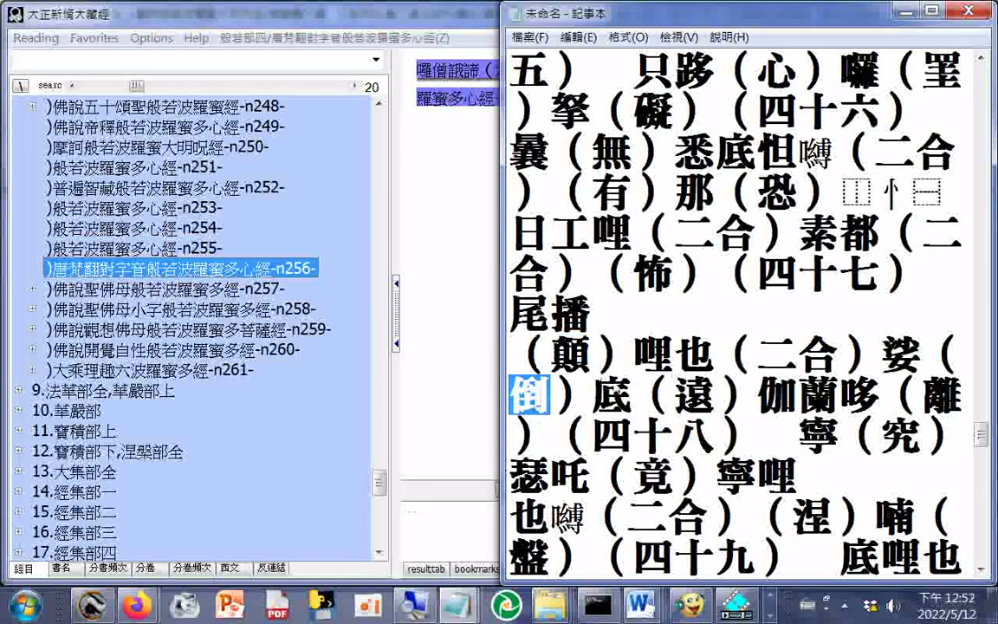
- Highlight the glosses 究, 竟 and 涅 one after another between segments 四十八 and 四十九
scroll(687, 354, "down", 1)
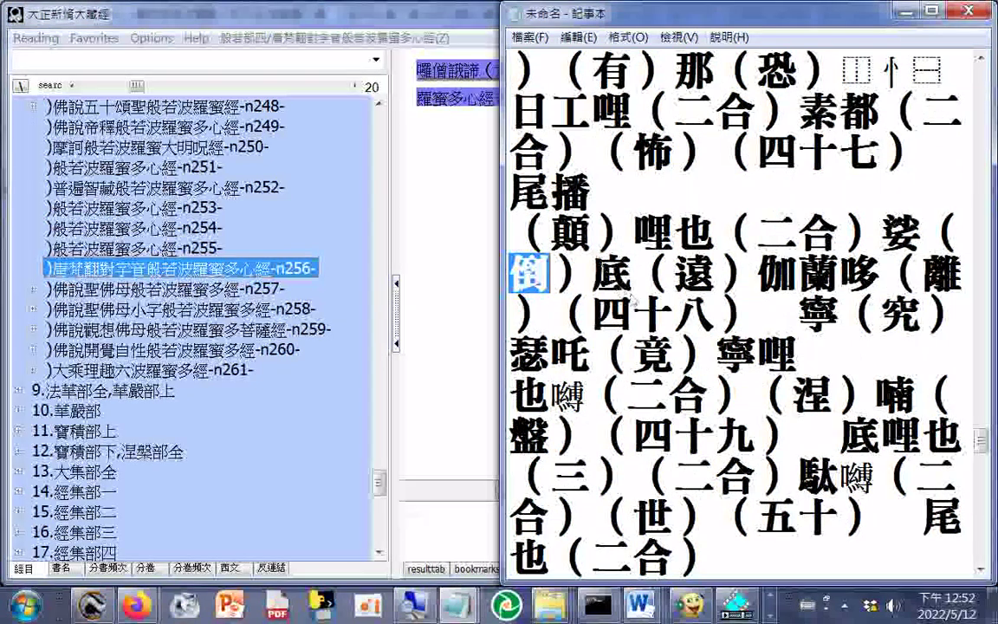
left_click_drag(880, 317, 920, 318)
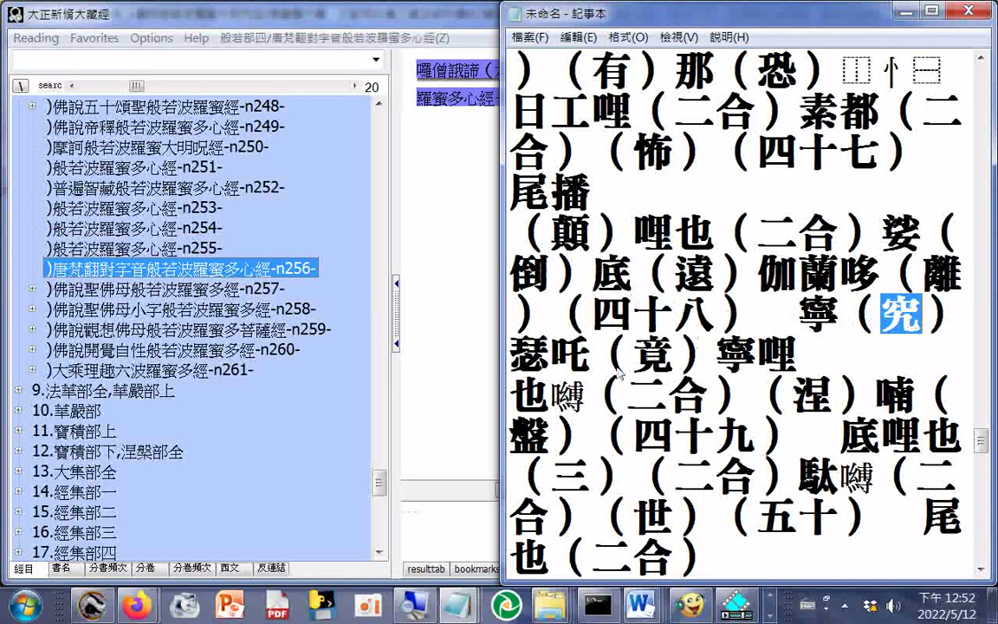
left_click_drag(632, 355, 684, 366)
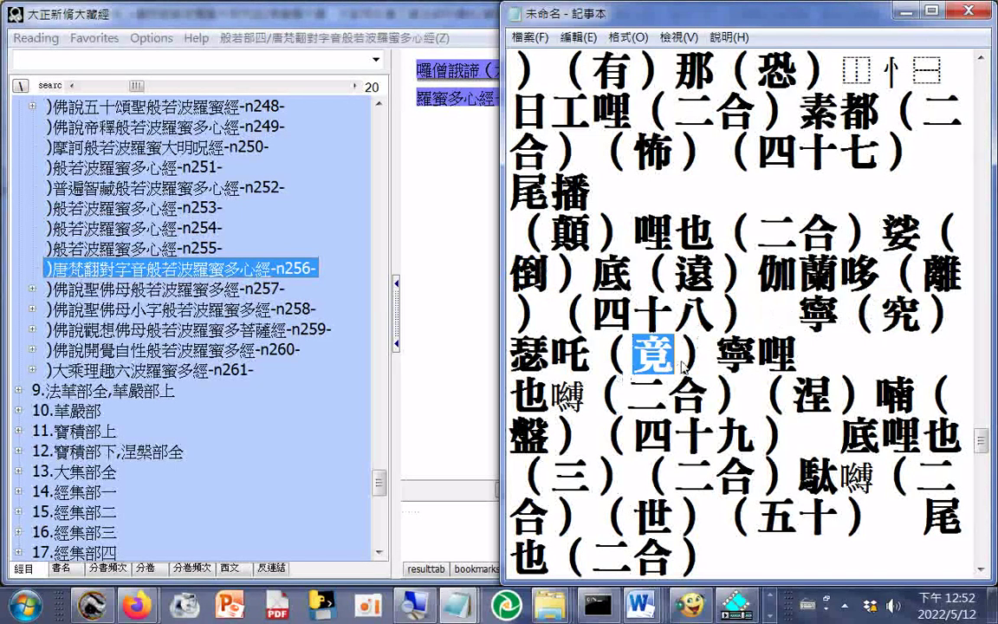
scroll(685, 367, "down", 1)
left_click_drag(830, 276, 794, 276)
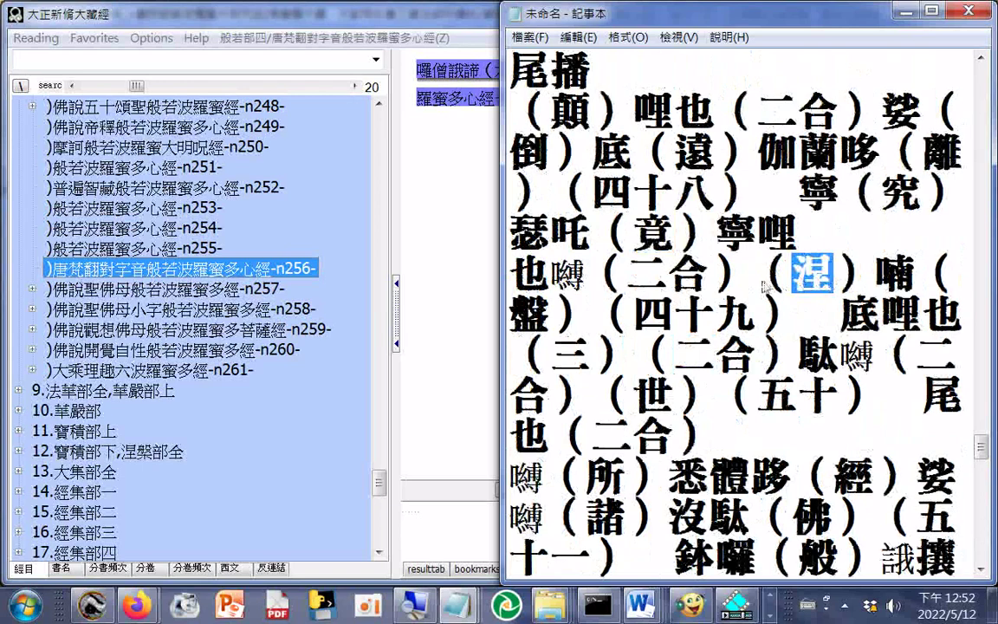
- Replace the gloss 盤 just before segment 四十九 with 槃
left_click_drag(550, 314, 515, 313)
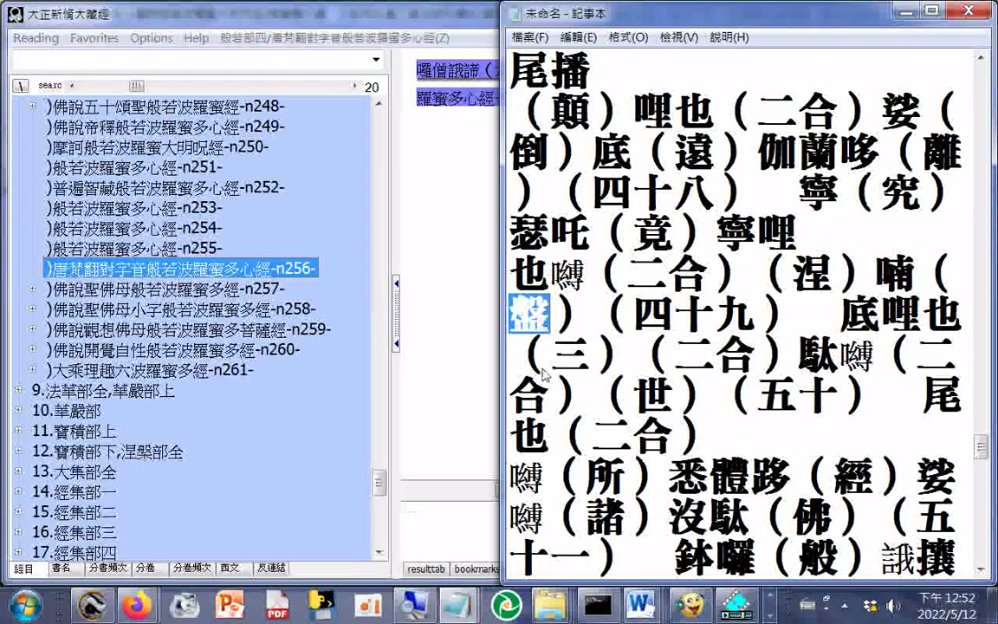
key("ctrl+space")
type("q06")
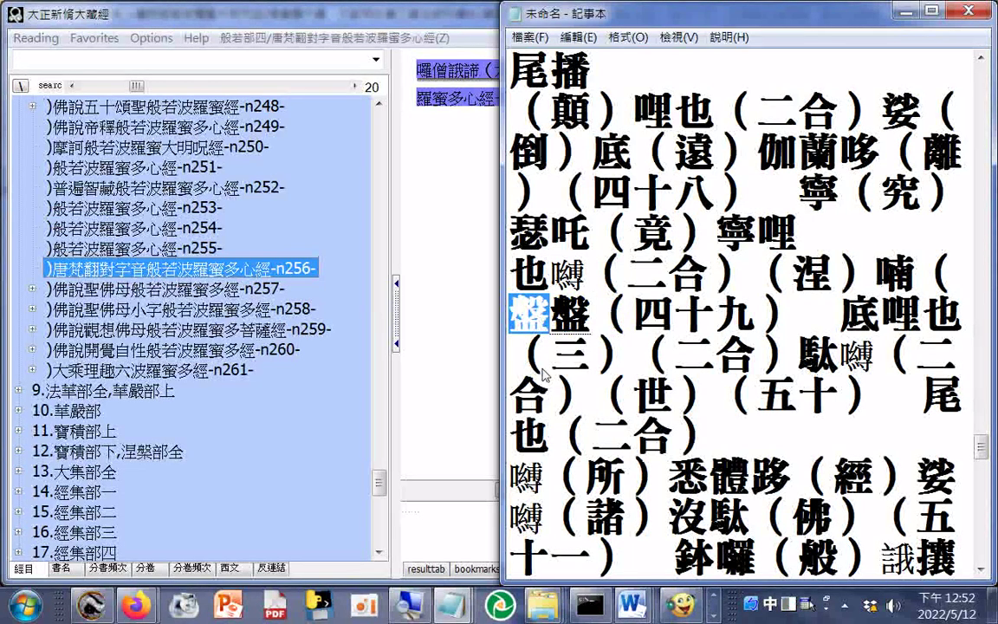
key("Down")
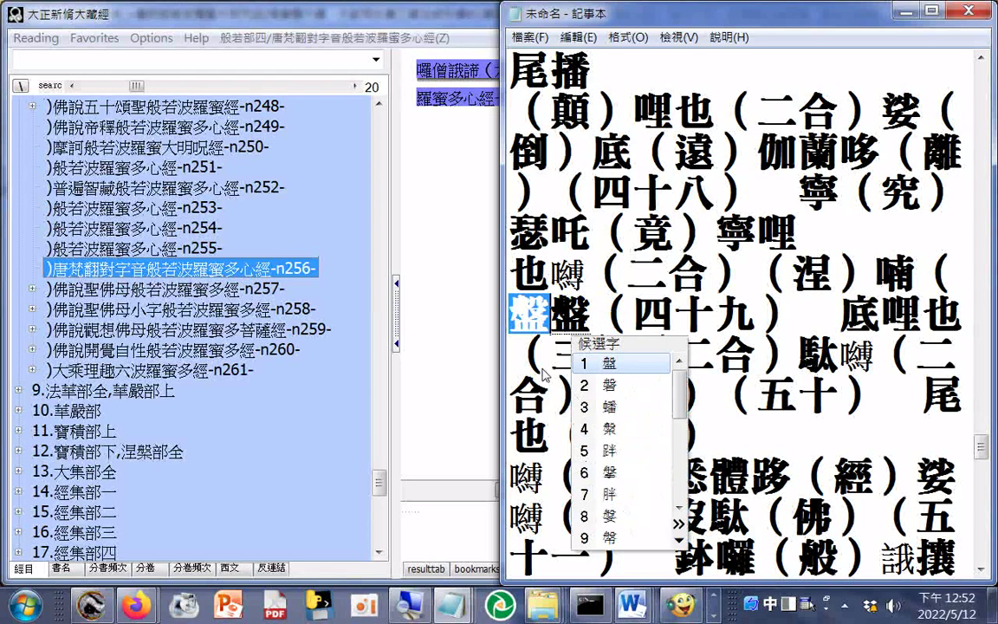
key("4")
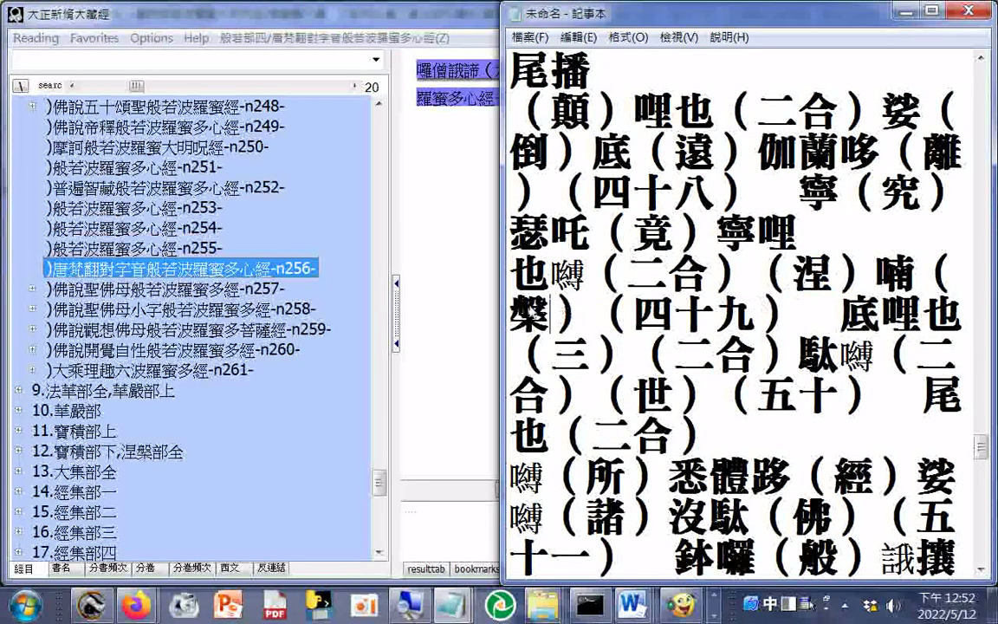
- Highlight the glosses 涅 and 槃 one after the other before segment 四十九
double_click(551, 316)
double_click(810, 276)
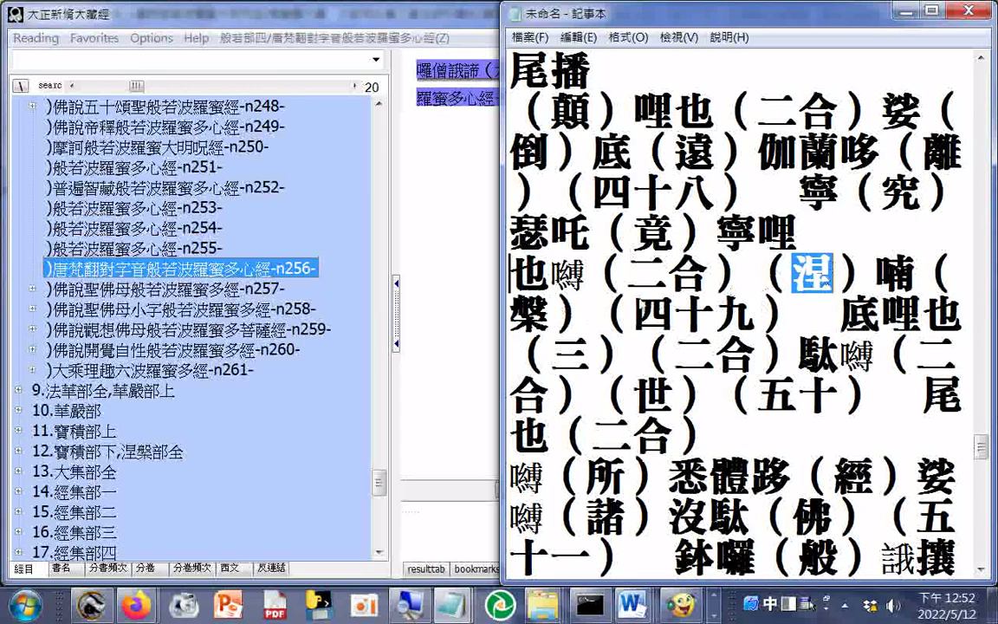
double_click(530, 312)
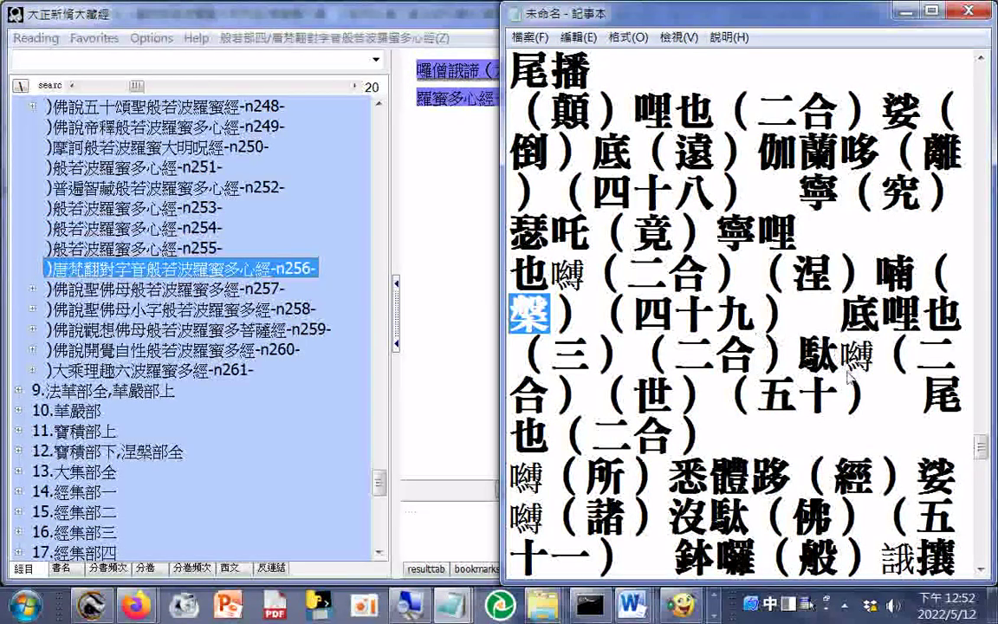
- Highlight the glosses 三 and 世 one after the other between segments 四十九 and 五十
double_click(561, 362)
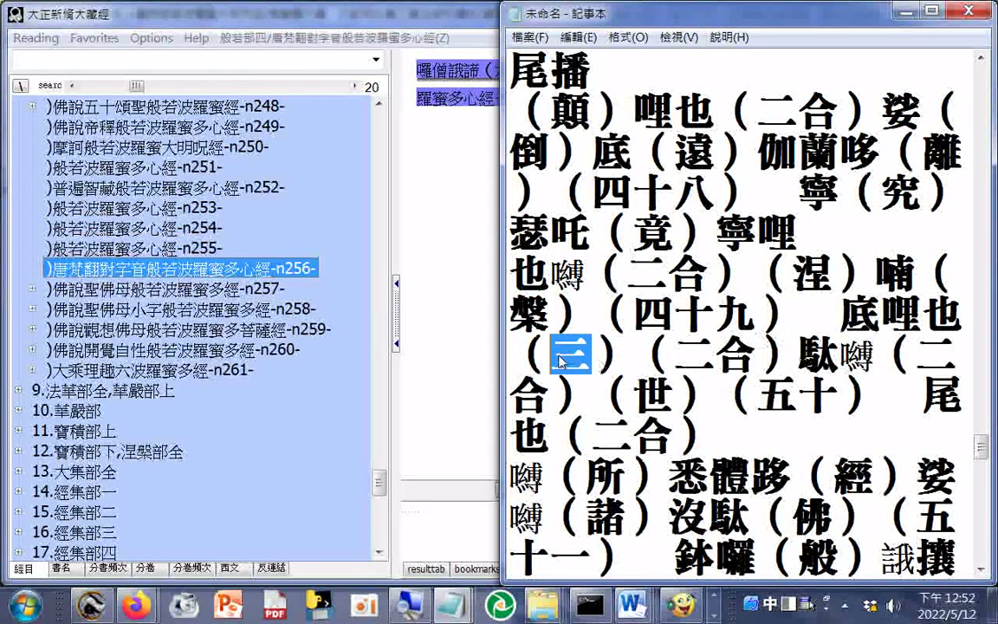
left_click(597, 360)
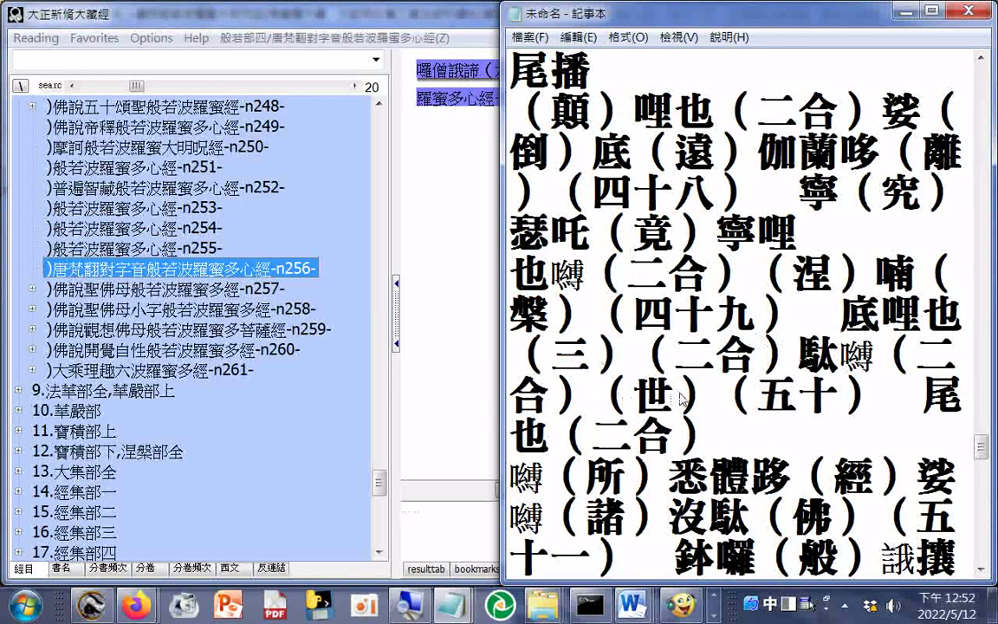
double_click(648, 397)
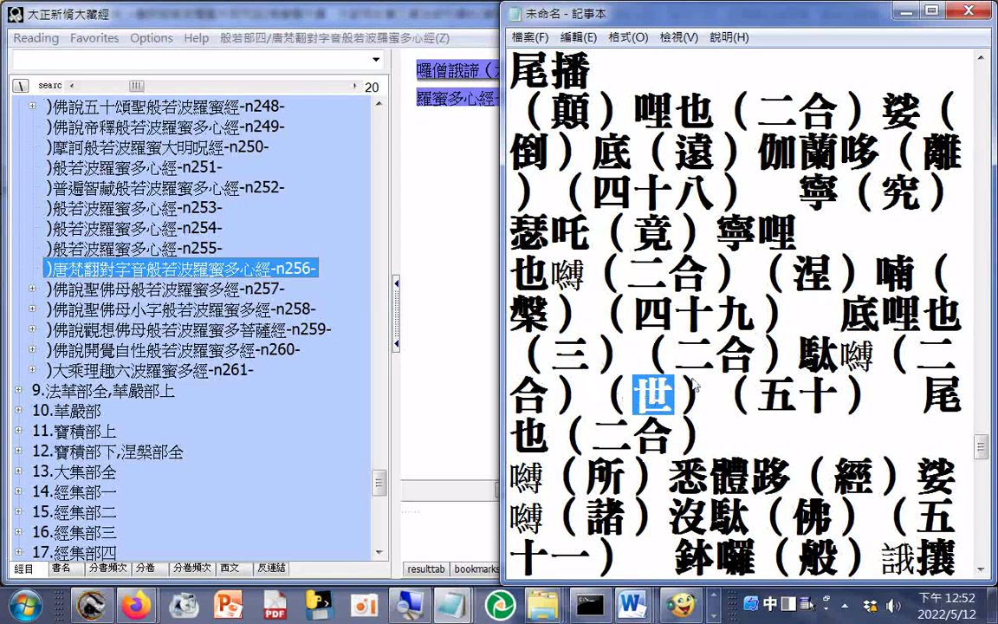
- Highlight the glosses 諸 and 佛 one after the other between segments 五十 and 五十一
scroll(694, 384, "down", 1)
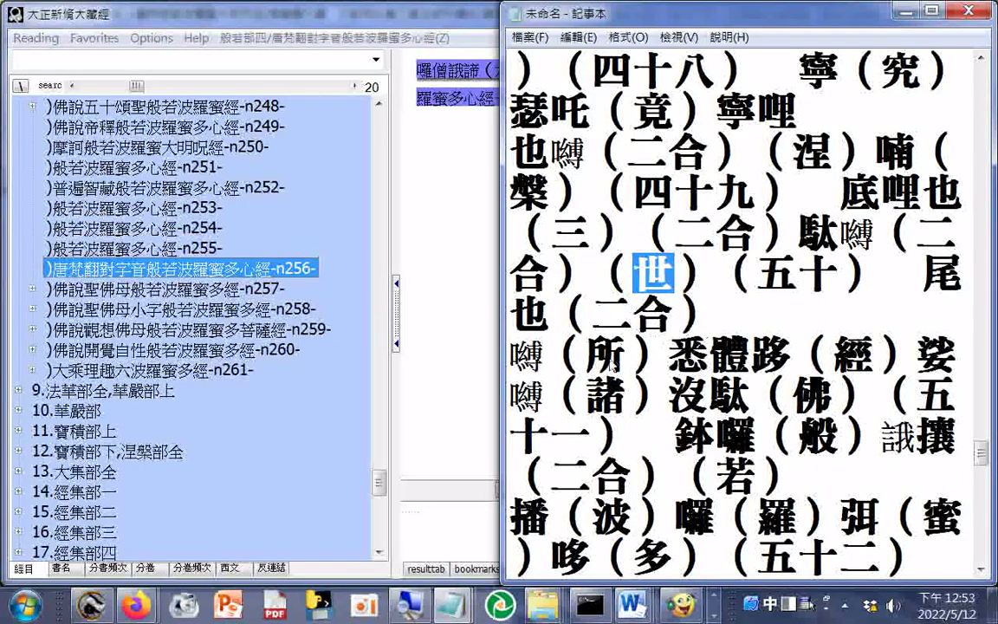
left_click_drag(579, 396, 627, 397)
left_click_drag(833, 397, 798, 408)
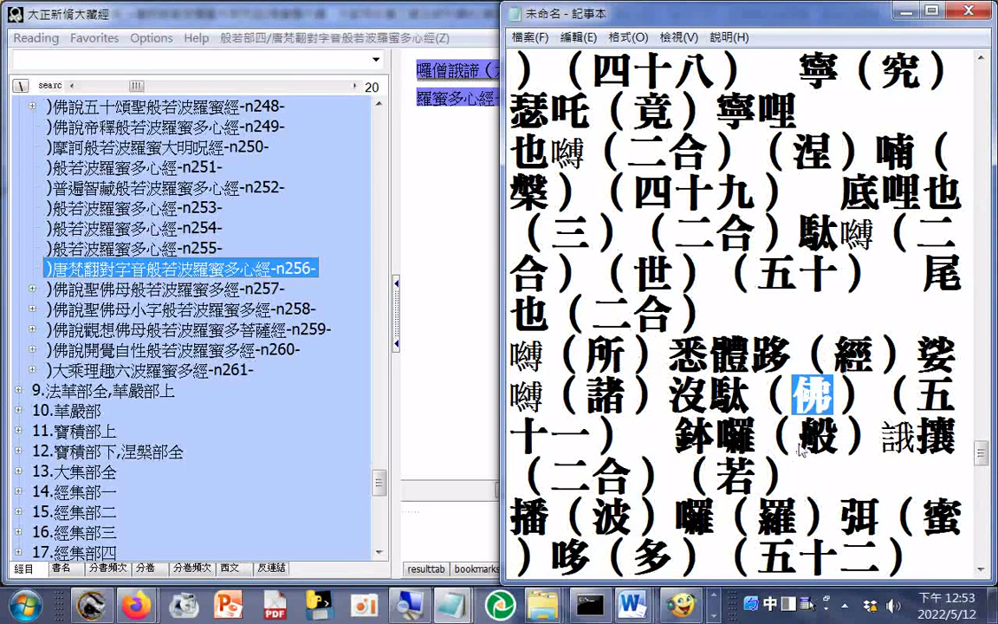
- Highlight the glosses 若, 波, 羅 and 蜜 one after another between segments 五十一 and 五十二
left_click_drag(758, 475, 716, 476)
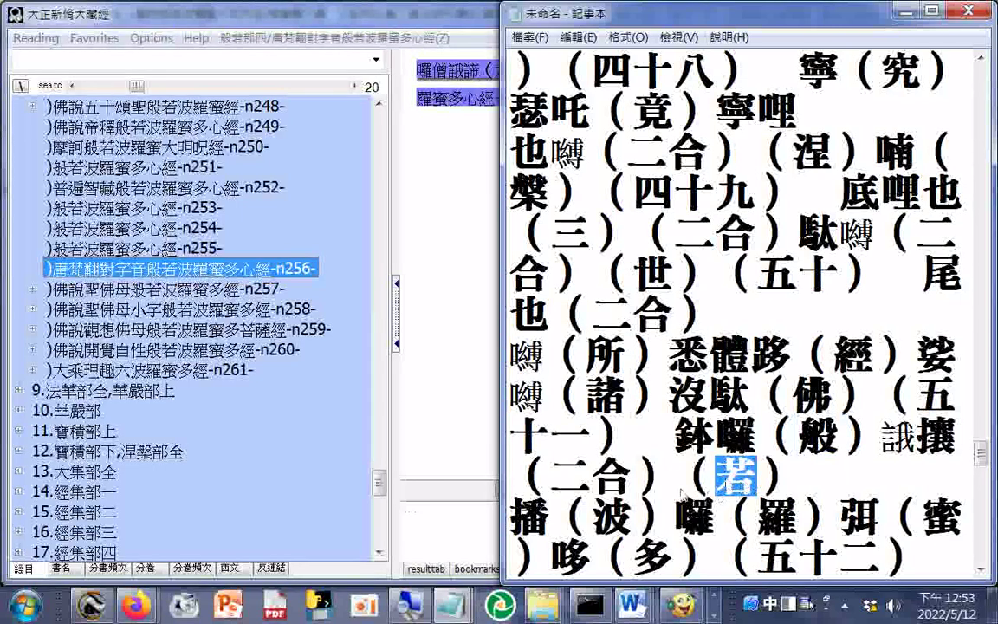
scroll(681, 496, "down", 1)
left_click_drag(649, 399, 617, 403)
left_click_drag(759, 399, 791, 406)
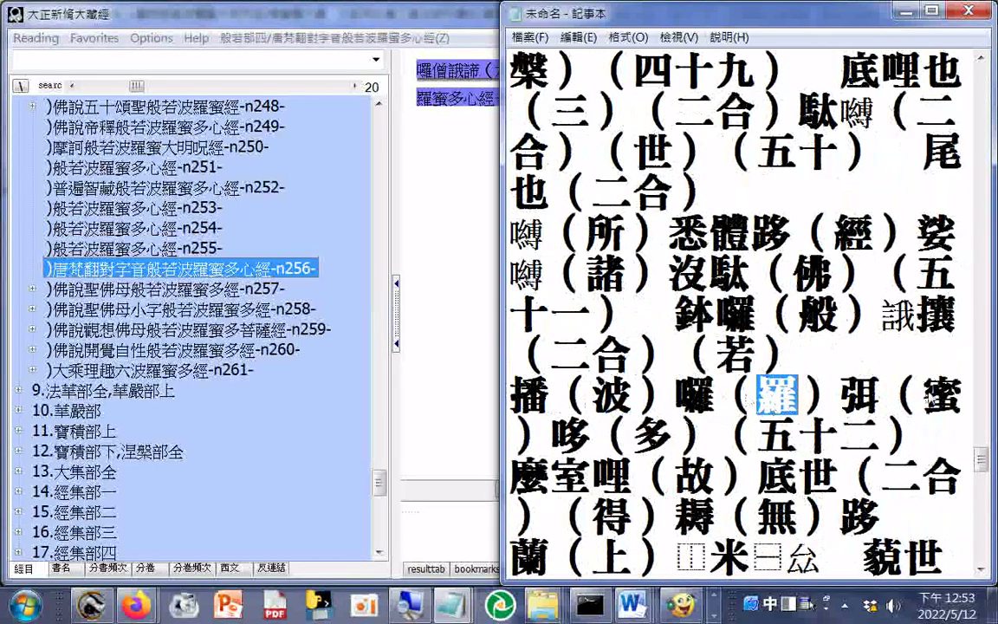
left_click_drag(922, 398, 962, 401)
- Highlight the glosses 故, 得, 無 and 上 one after another following segment 五十二
left_click_drag(645, 454, 698, 476)
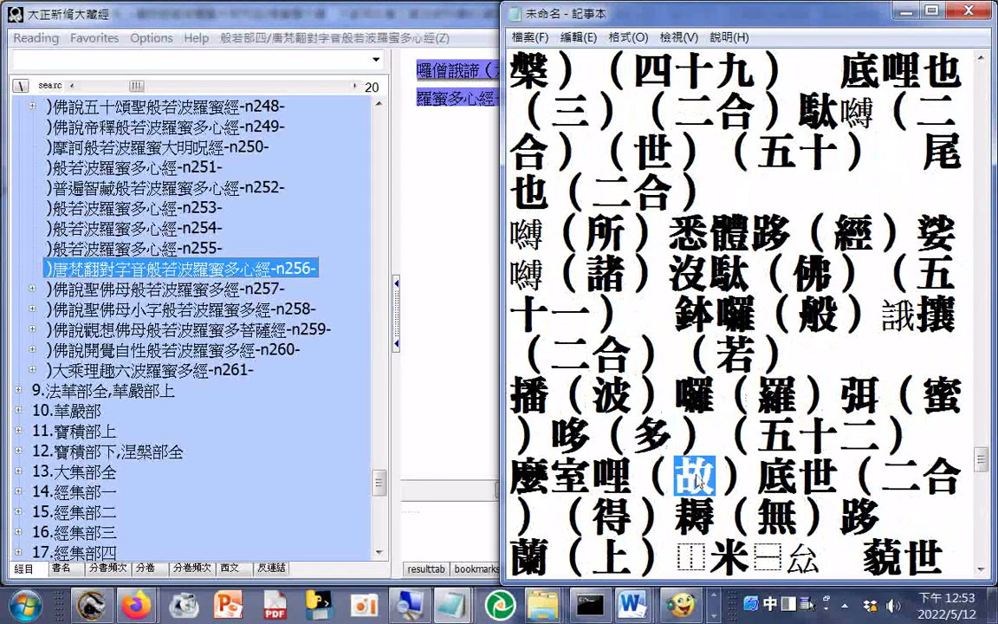
scroll(698, 481, "down", 1)
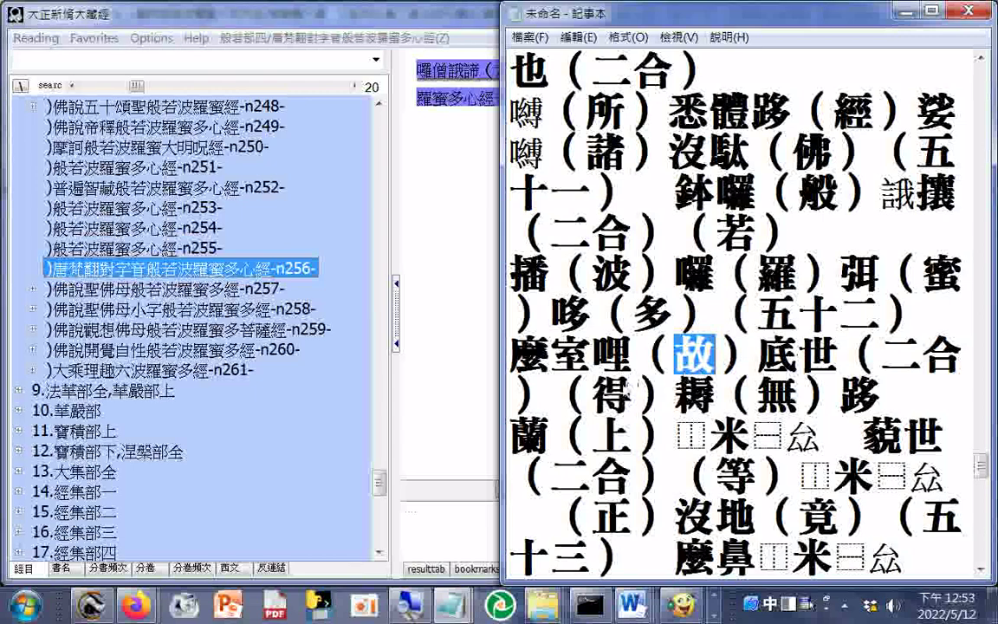
left_click_drag(594, 396, 618, 402)
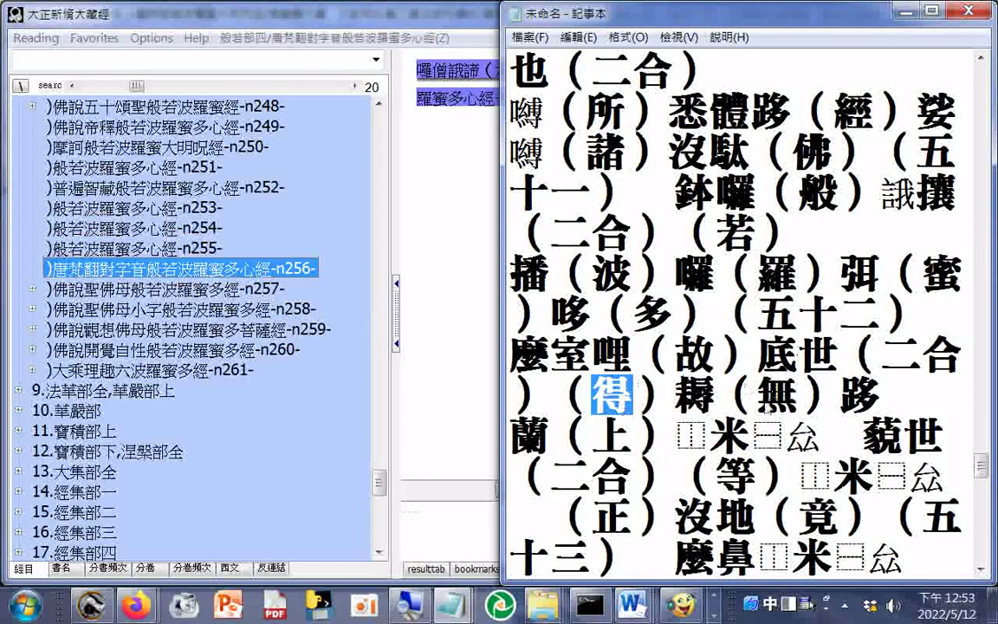
left_click_drag(761, 396, 794, 399)
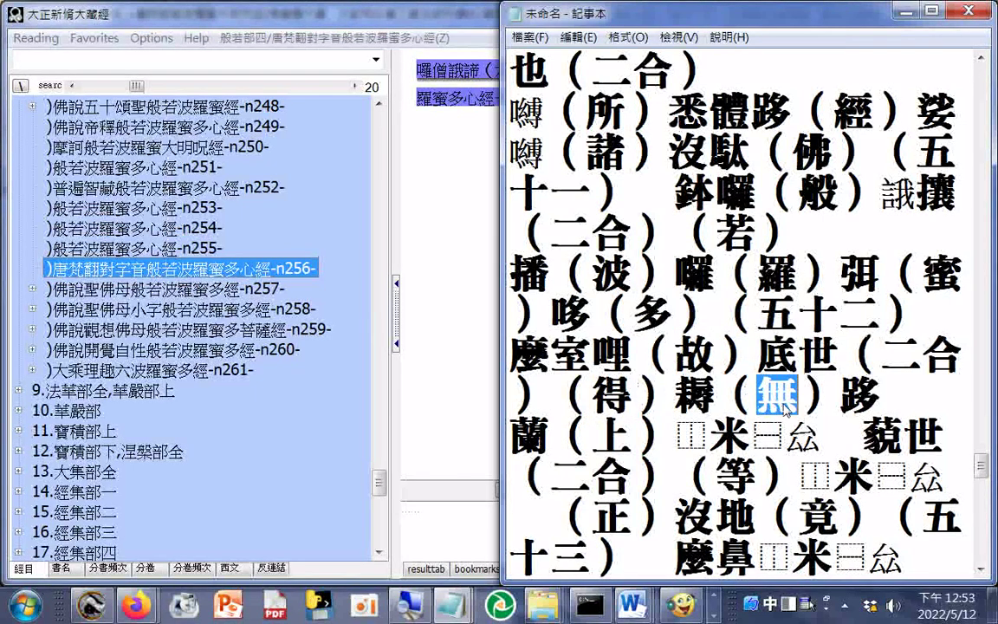
left_click_drag(597, 442, 630, 446)
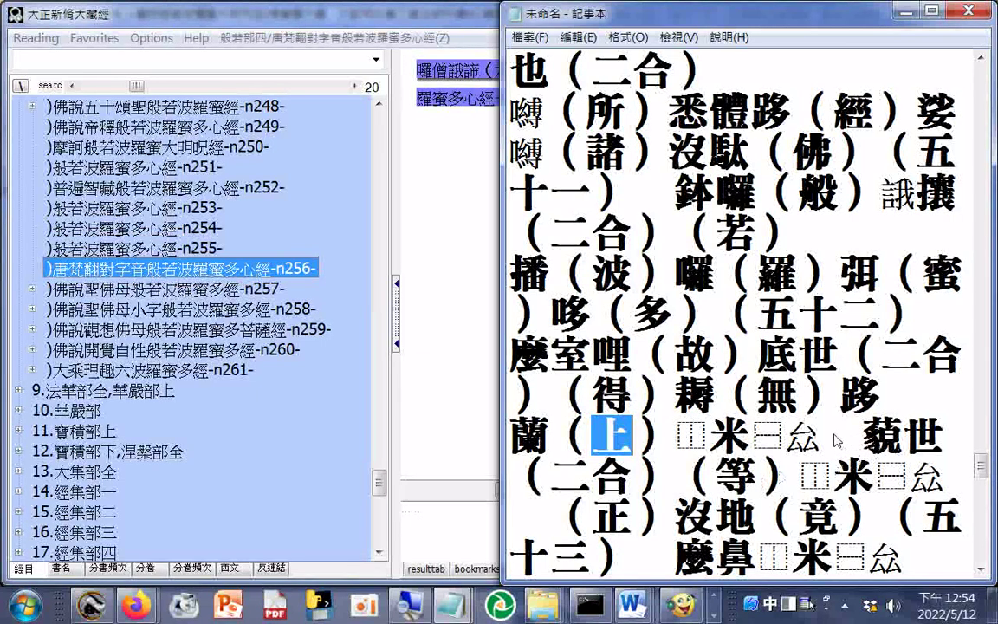
- Highlight the glosses 正, 等 and 竟 one after another before segment 五十三
scroll(837, 440, "down", 1)
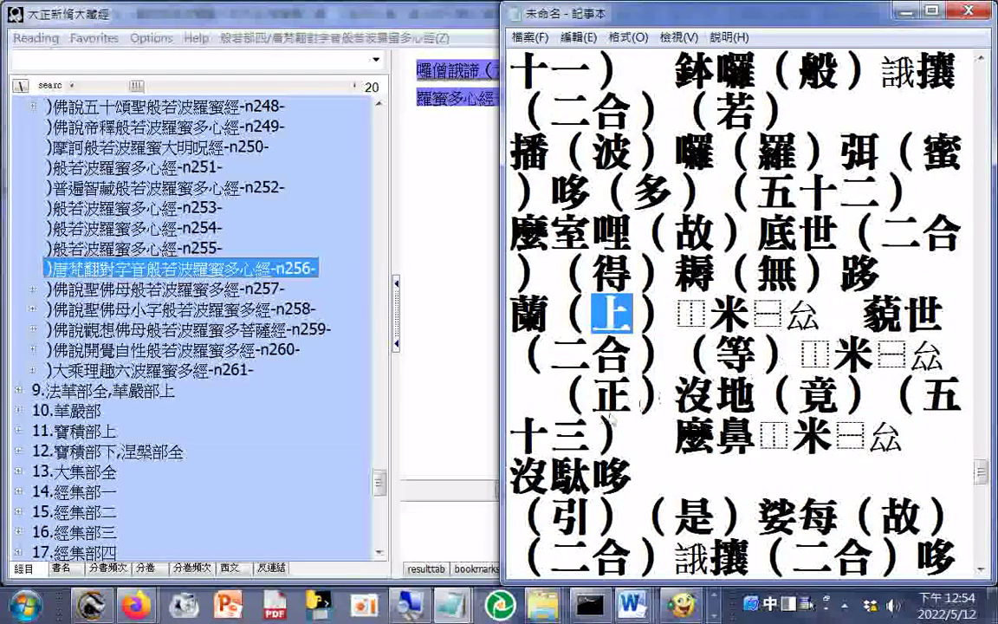
double_click(593, 400)
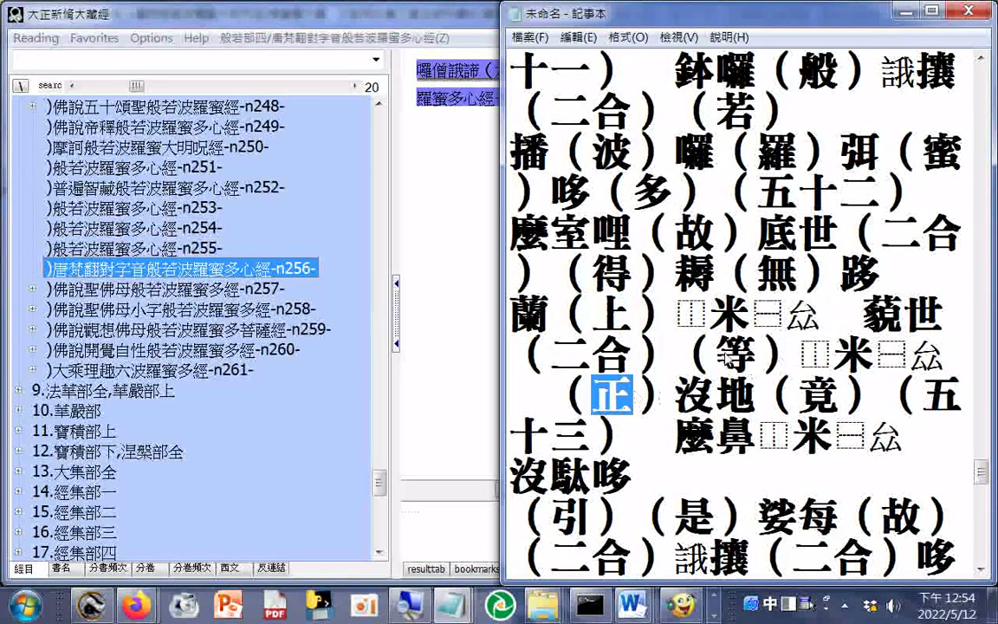
left_click(716, 351)
left_click_drag(716, 351, 741, 358)
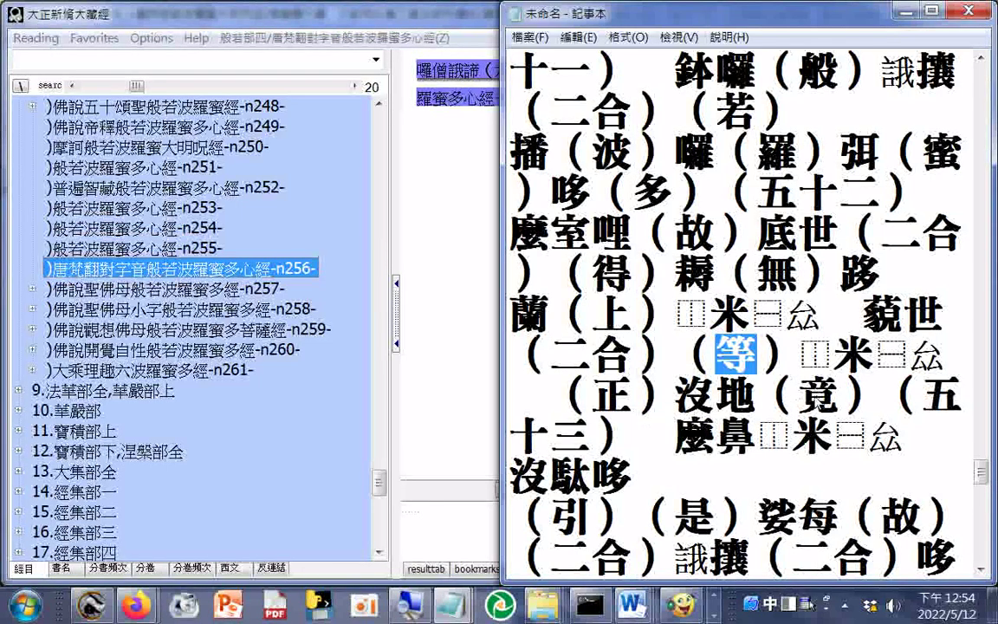
scroll(798, 394, "down", 1)
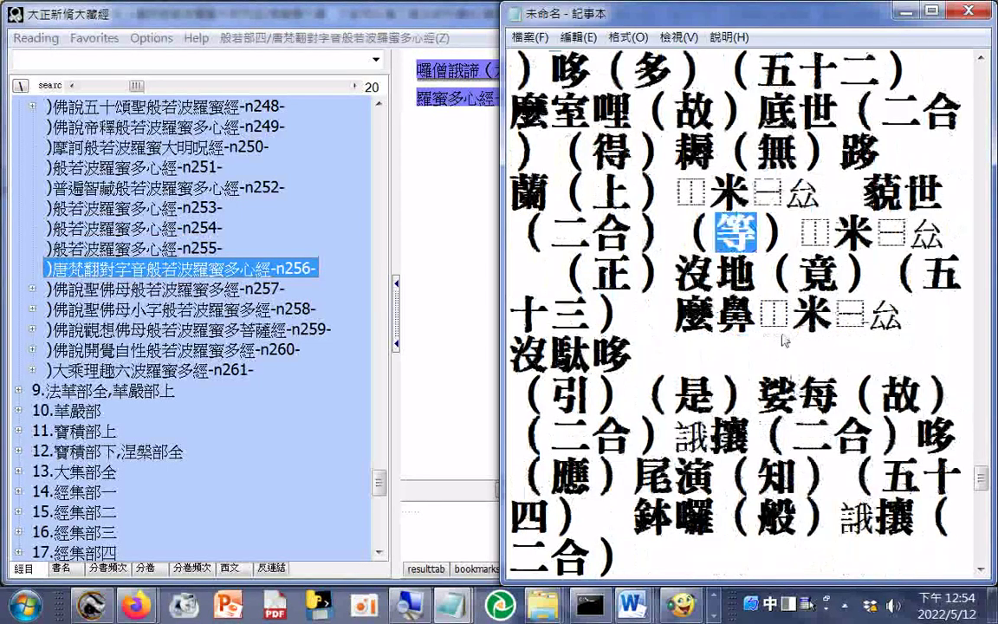
left_click(801, 277)
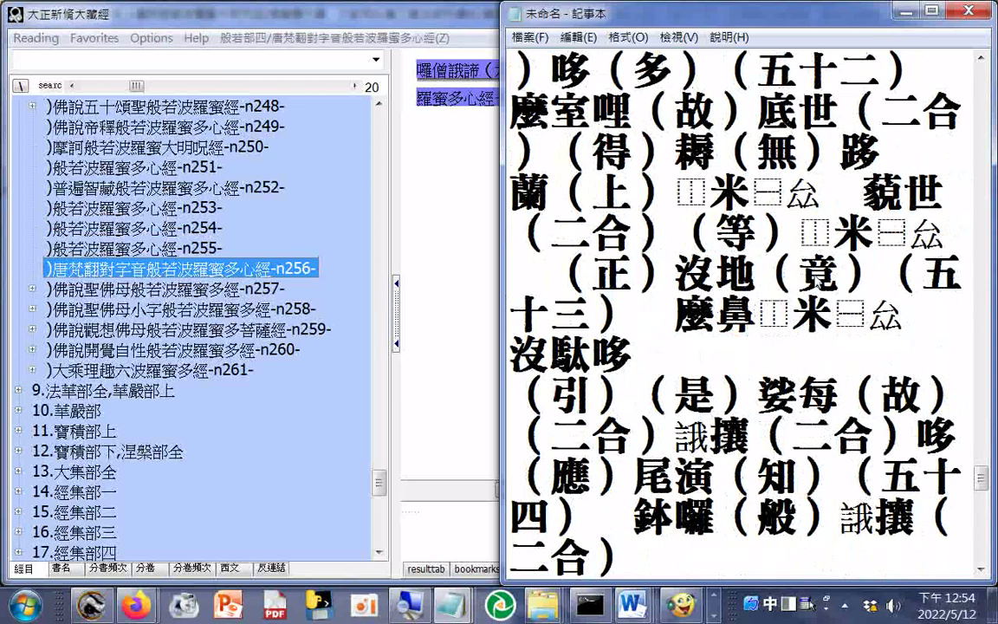
left_click_drag(804, 280, 826, 285)
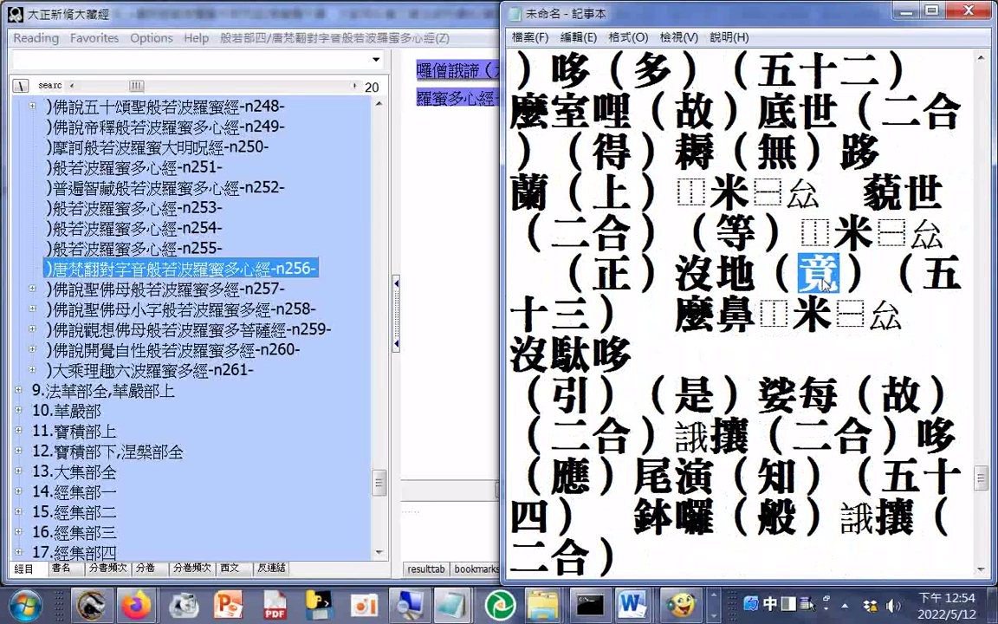
left_click(754, 325)
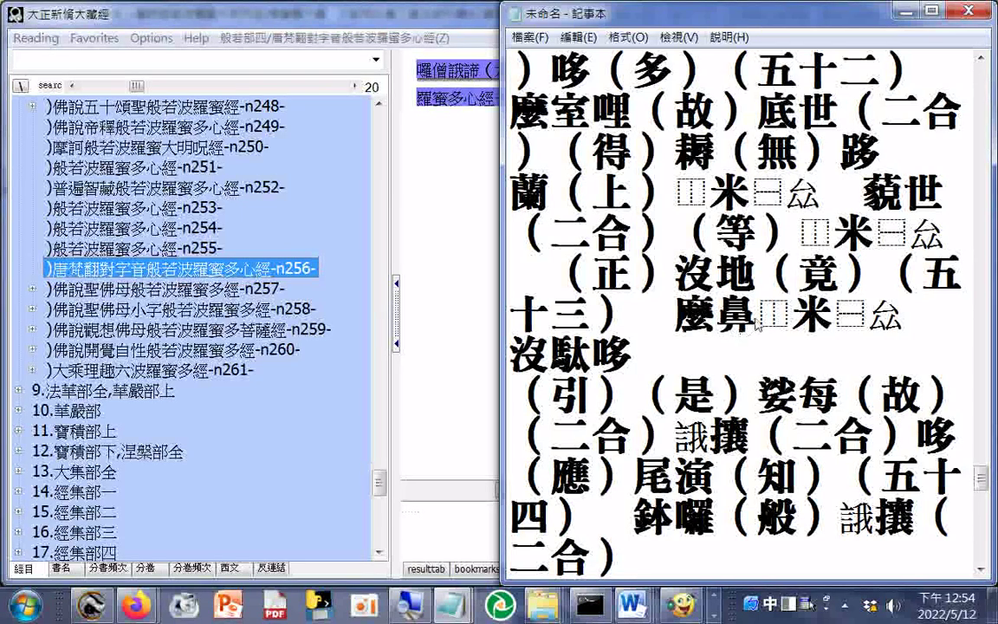
- Highlight the glosses 是, 故 and 知 one after another between segments 五十三 and 五十四
scroll(767, 321, "down", 1)
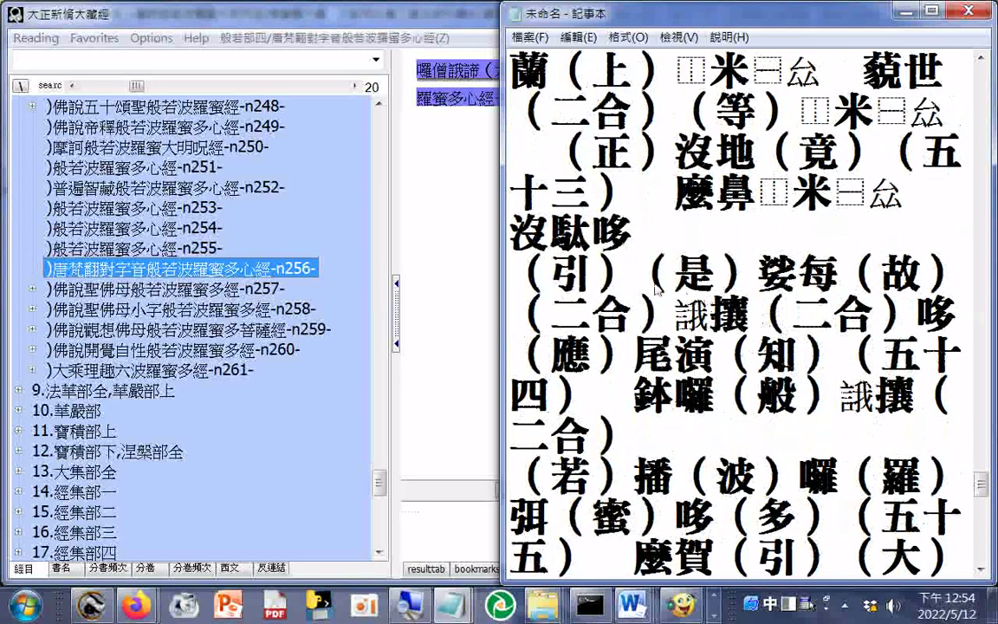
left_click_drag(675, 274, 716, 274)
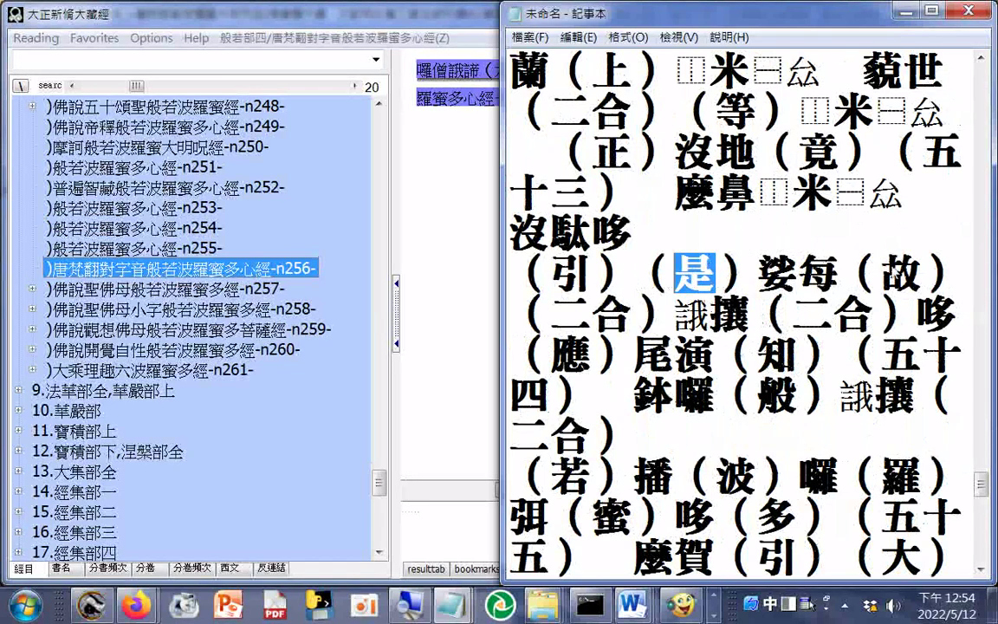
left_click_drag(908, 274, 948, 274)
left_click_drag(755, 355, 784, 355)
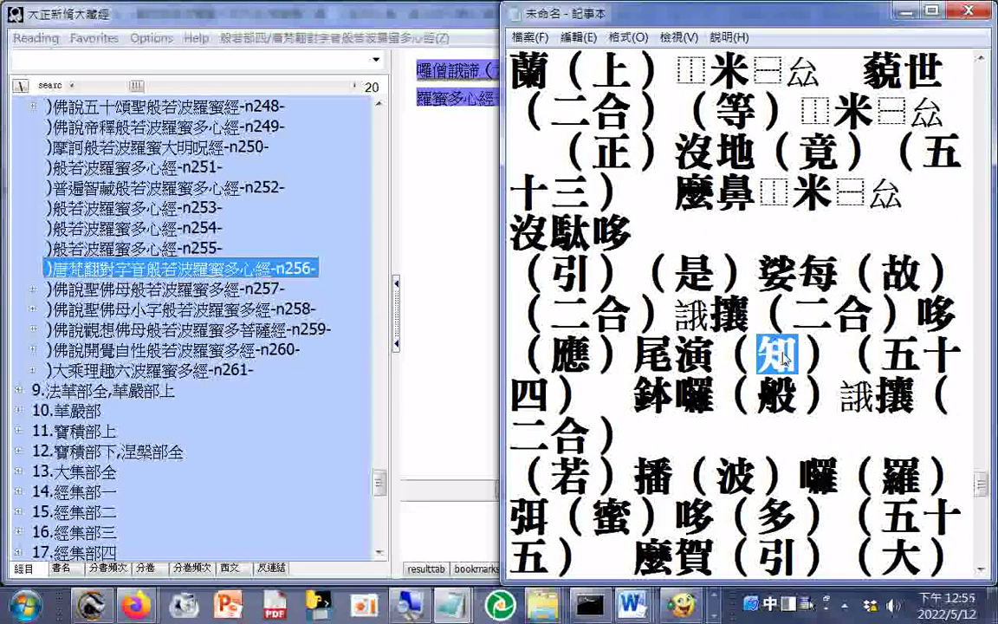
- Highlight the glosses 般, 若, 波, 羅, 蜜 and 多 one after another between segments 五十四 and 五十五
scroll(780, 347, "down", 1)
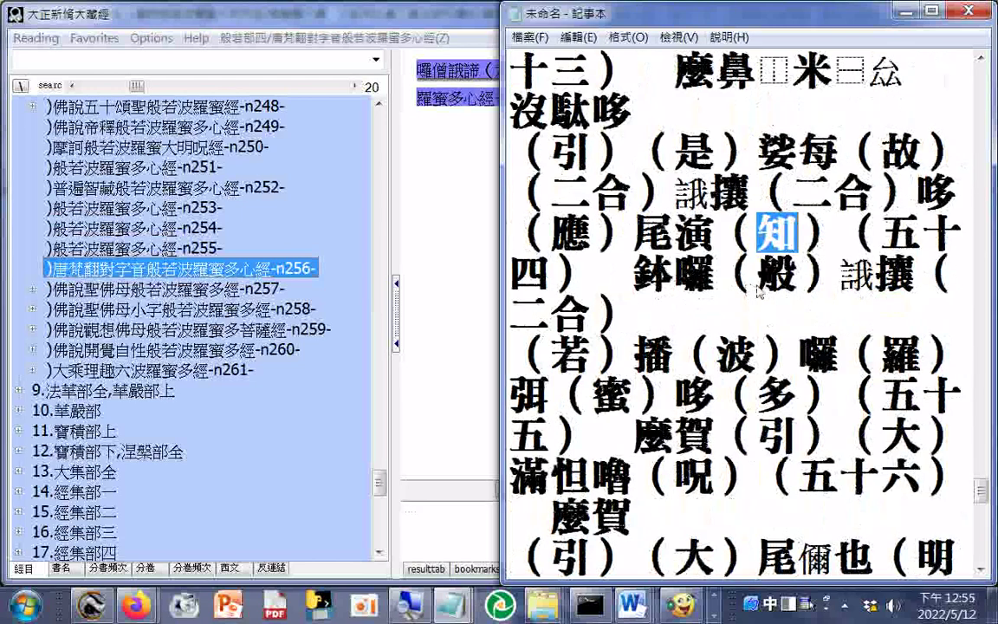
left_click(761, 277)
left_click_drag(760, 278, 797, 277)
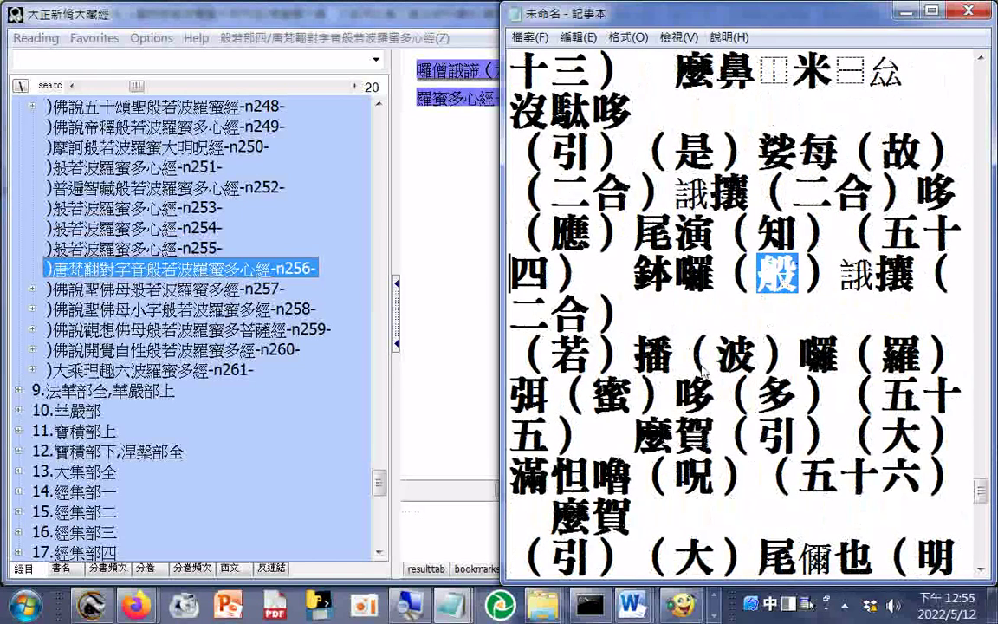
left_click_drag(592, 356, 550, 356)
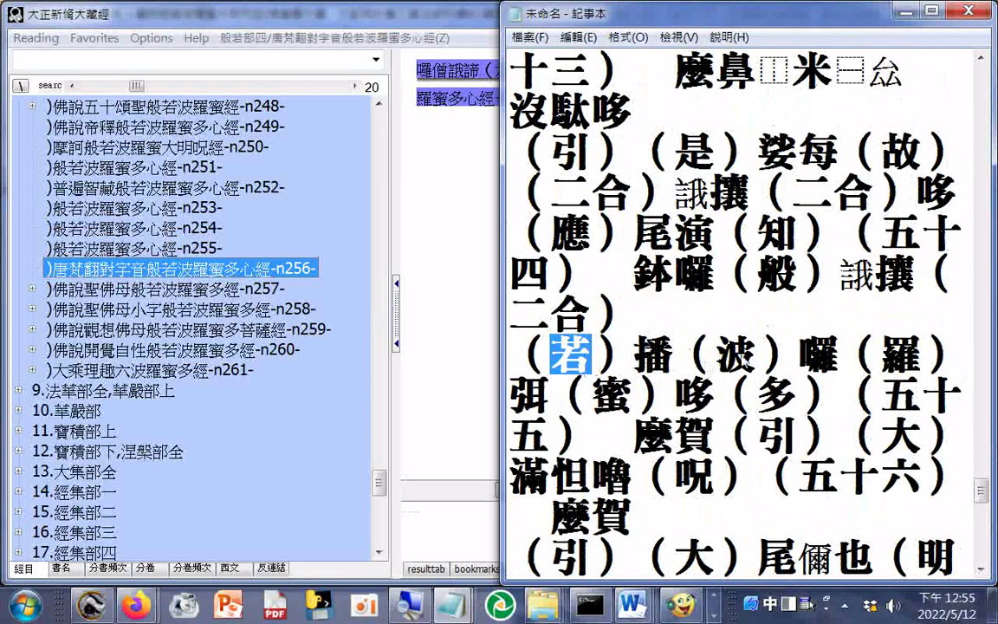
left_click_drag(717, 357, 744, 355)
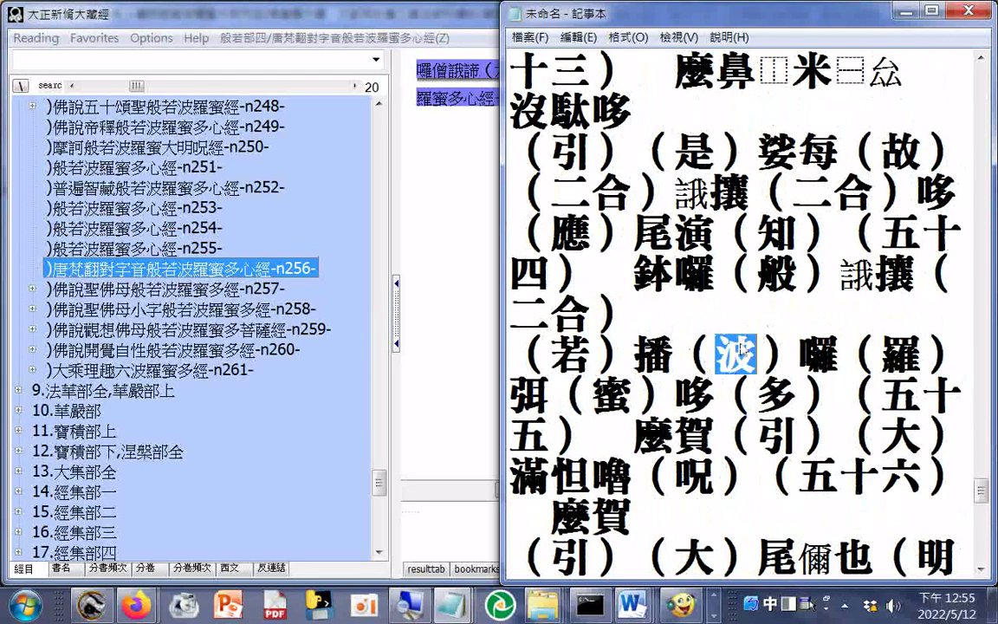
left_click_drag(884, 356, 921, 356)
left_click_drag(592, 395, 632, 395)
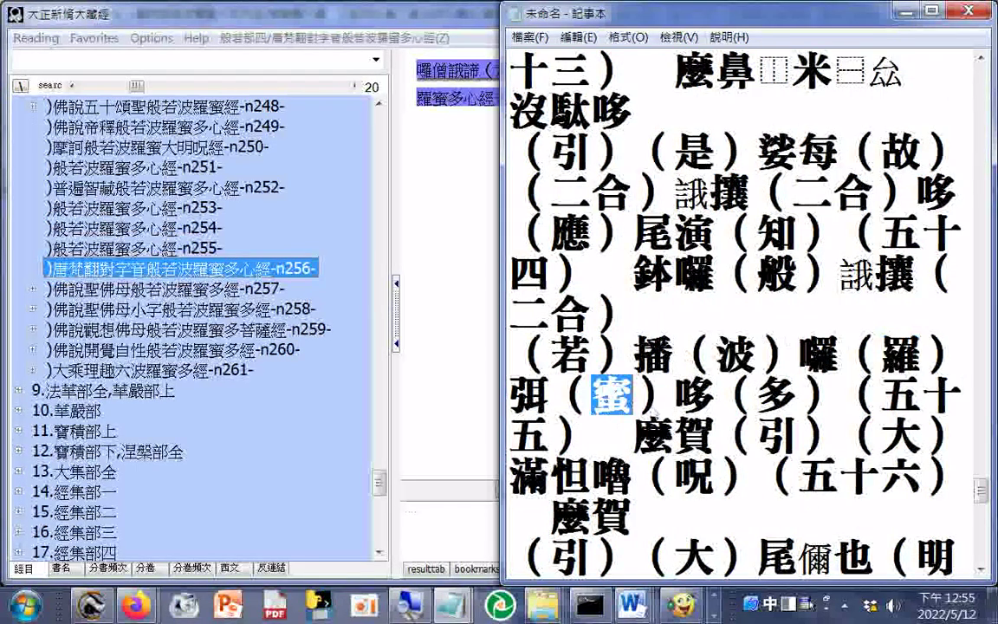
left_click_drag(761, 395, 784, 394)
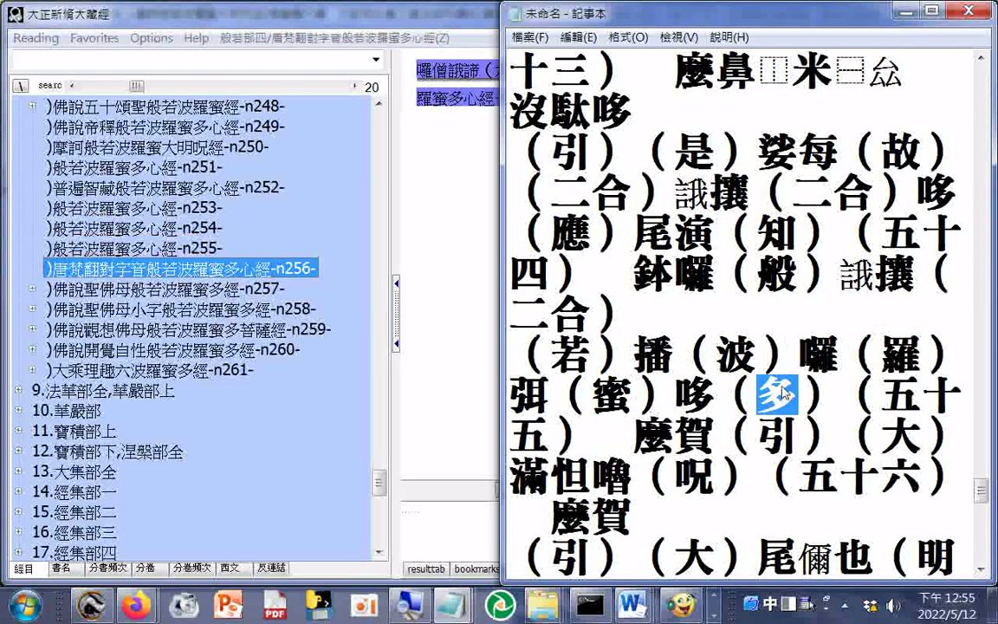
- Highlight the gloss 呪 just before segment 五十六
scroll(782, 395, "down", 1)
left_click_drag(680, 357, 703, 362)
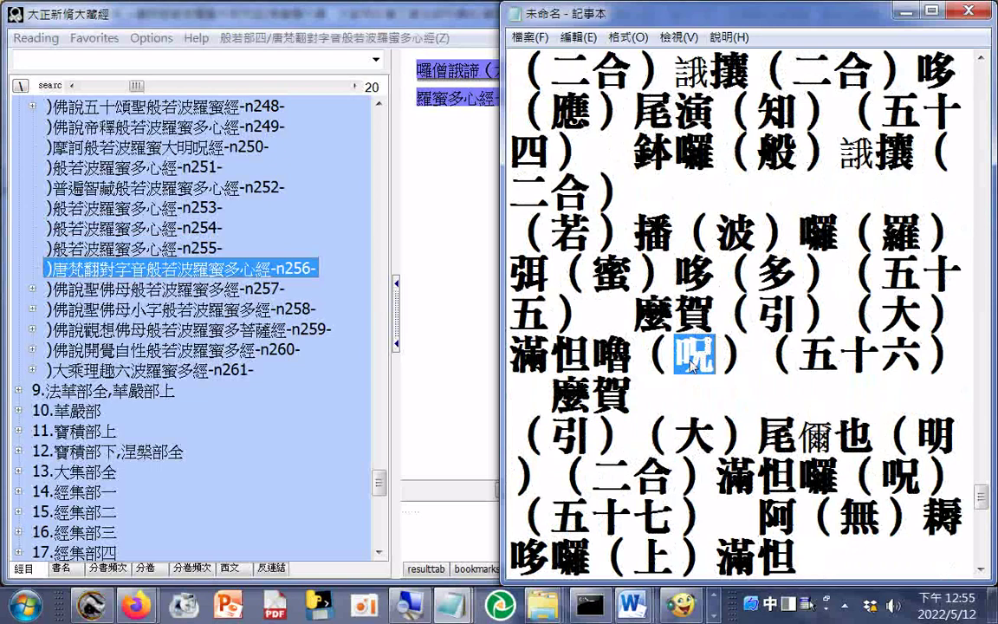
- Highlight the glosses 呪, 大, 明 and 呪 one after another between segments 五十五 and 五十七
scroll(694, 366, "down", 1)
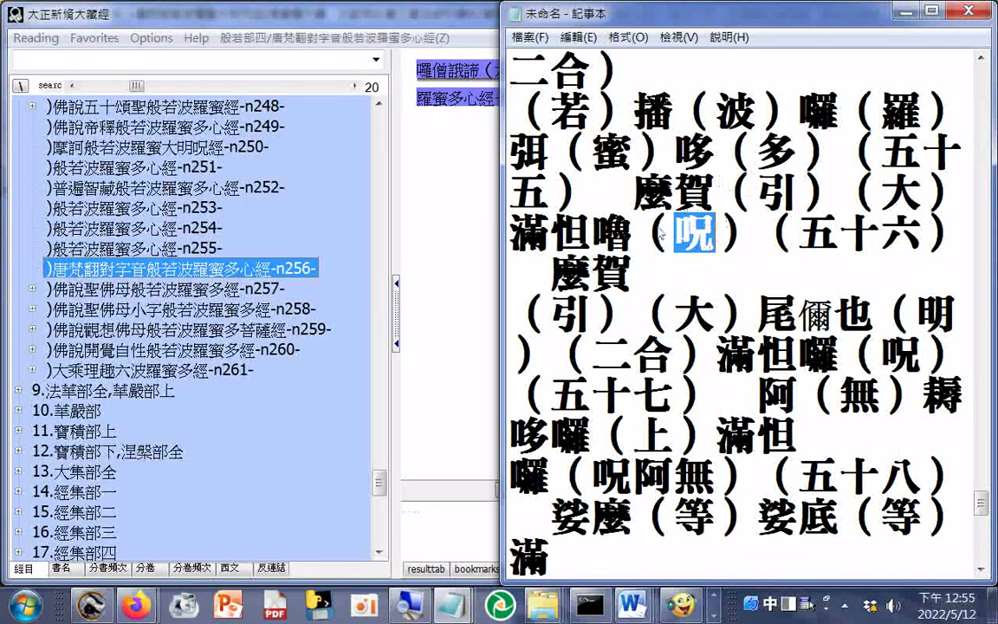
left_click(679, 250)
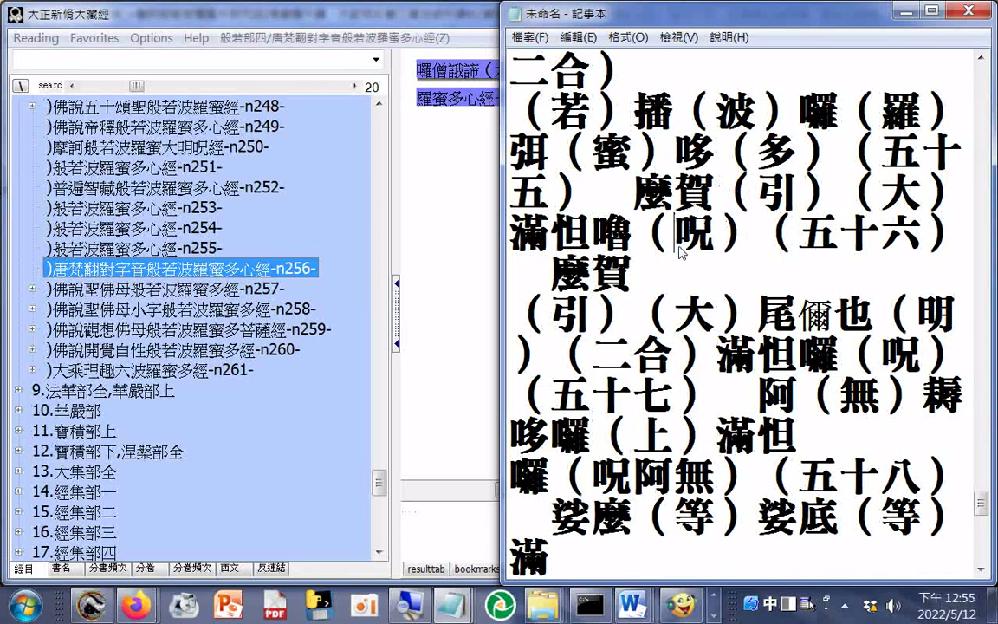
key("shift+Right")
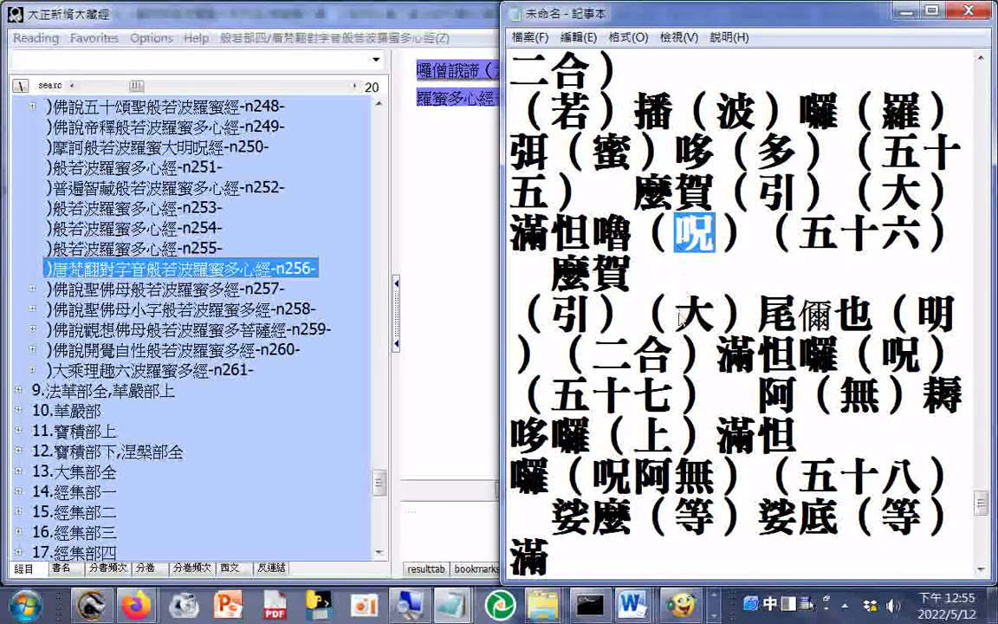
left_click_drag(681, 319, 707, 318)
left_click_drag(916, 314, 944, 314)
left_click_drag(895, 355, 919, 355)
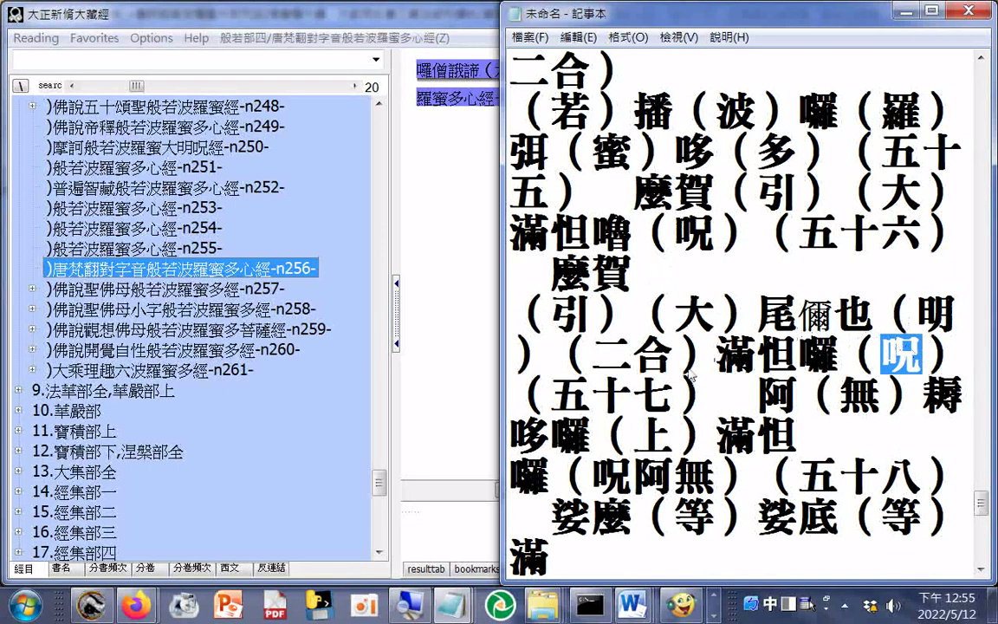
- Highlight the glosses 無, 上, 呪 and 無 one after another between segments 五十七 and 五十八
left_click_drag(774, 394, 810, 394)
left_click_drag(635, 437, 665, 442)
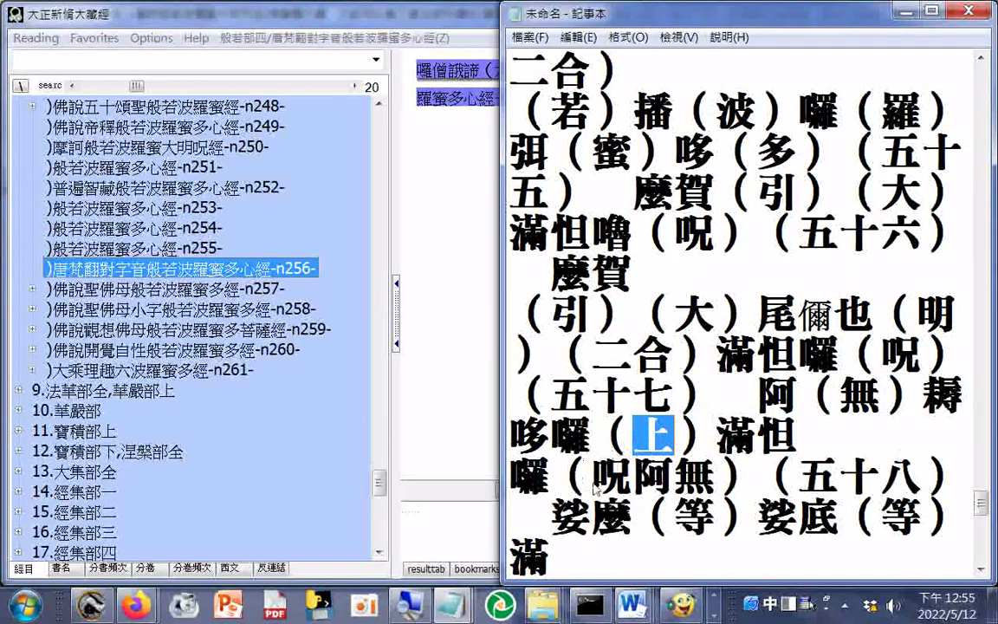
left_click_drag(595, 488, 617, 485)
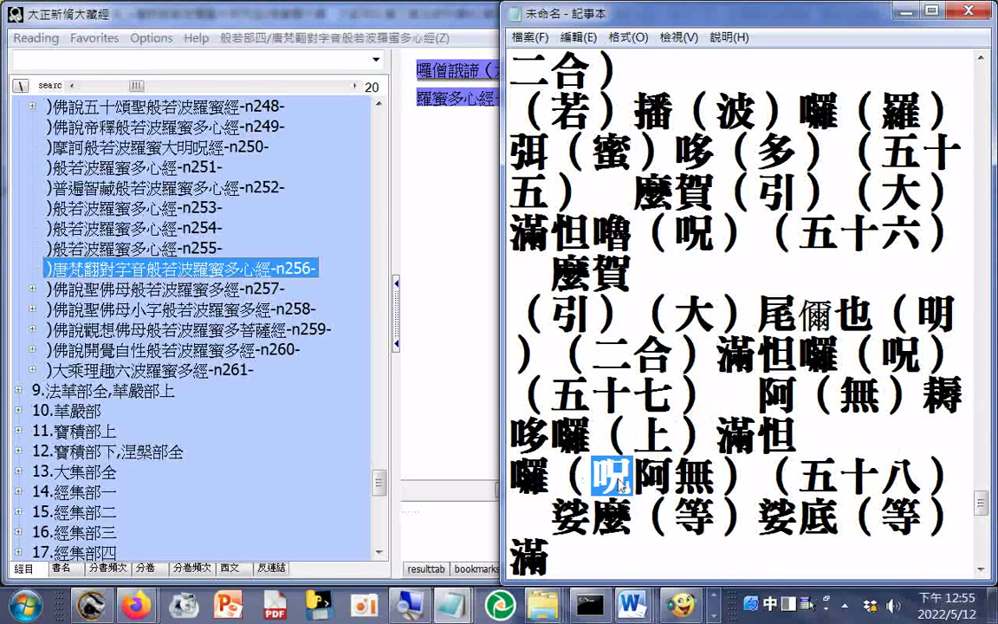
scroll(621, 485, "down", 1)
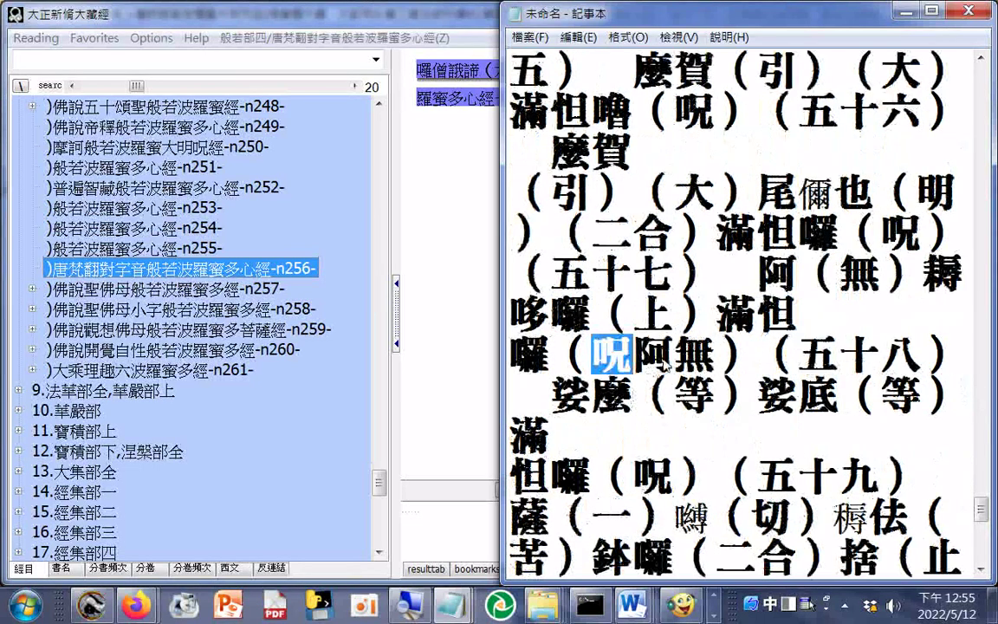
left_click_drag(677, 355, 713, 355)
- Highlight the glosses 等, 等 and 呪 one after another between segments 五十八 and 五十九
left_click_drag(676, 397, 715, 397)
left_click_drag(884, 397, 921, 397)
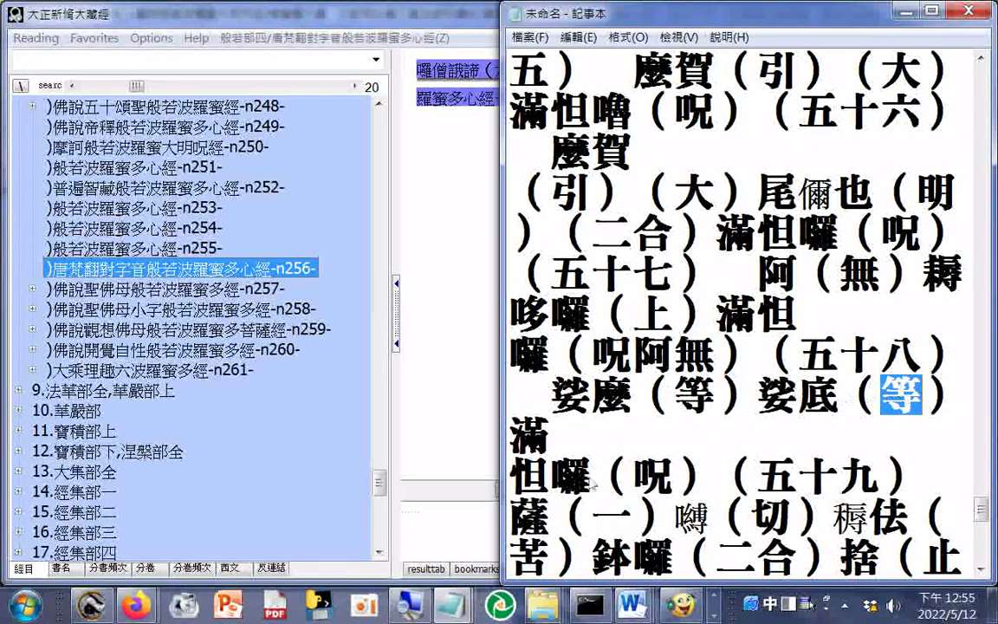
left_click_drag(635, 475, 673, 475)
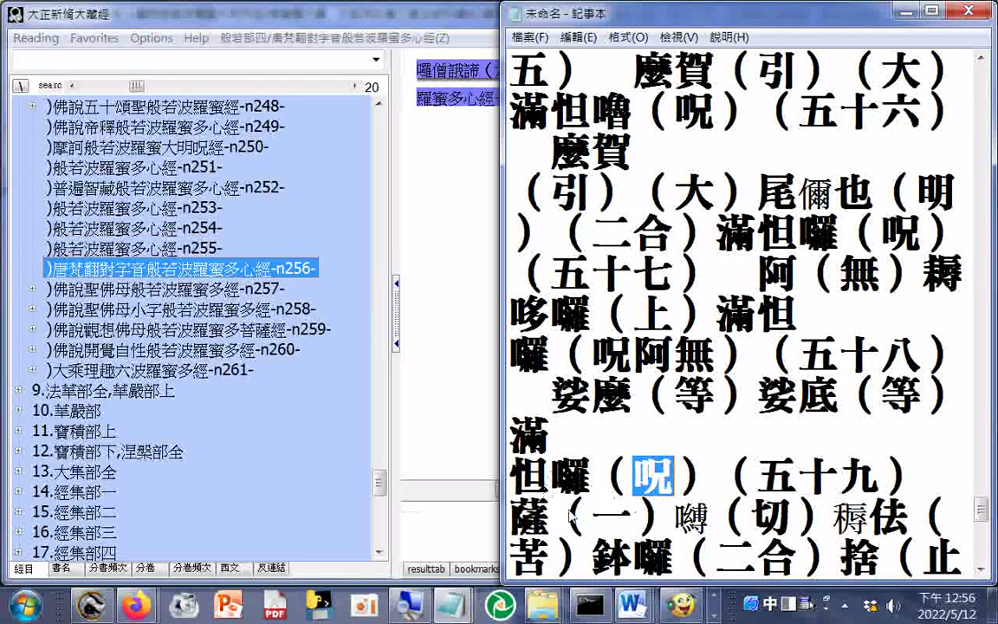
- Highlight the glosses 一, 切, 苦 and 止 one after another following segment 五十九
scroll(570, 516, "down", 1)
double_click(627, 407)
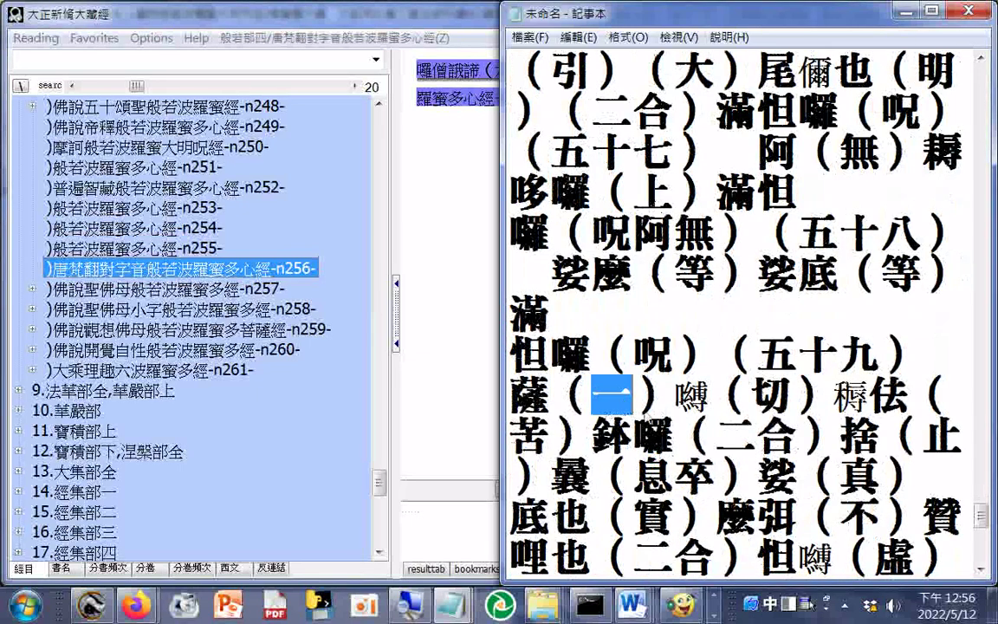
double_click(774, 400)
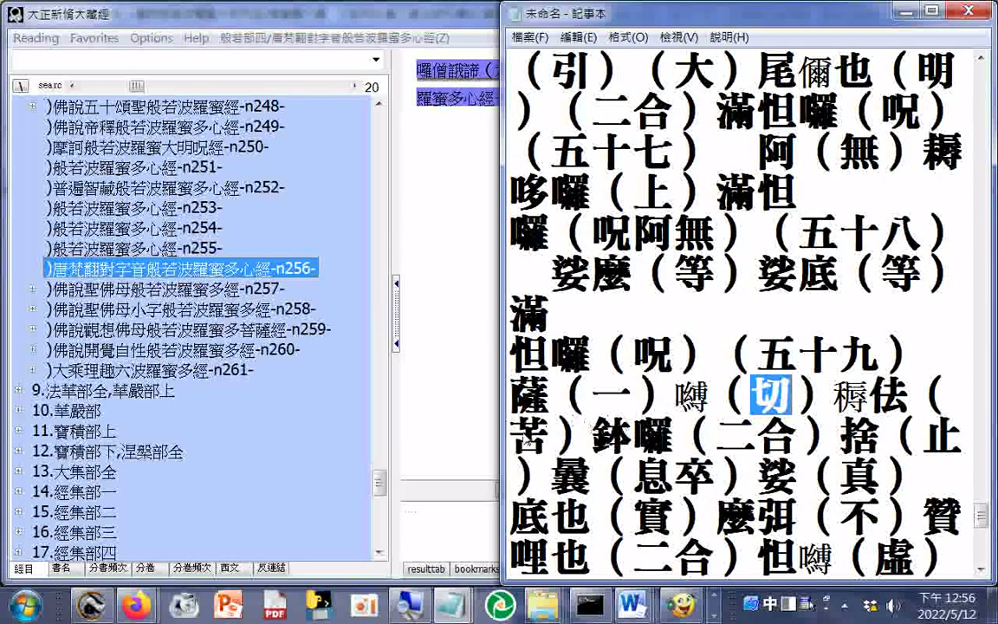
double_click(528, 438)
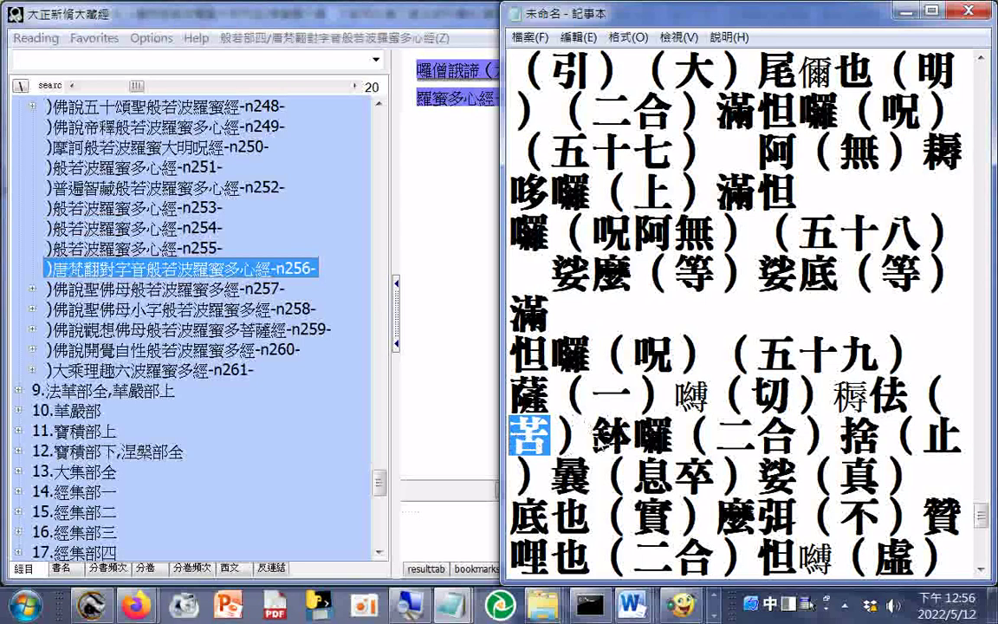
scroll(528, 434, "down", 1)
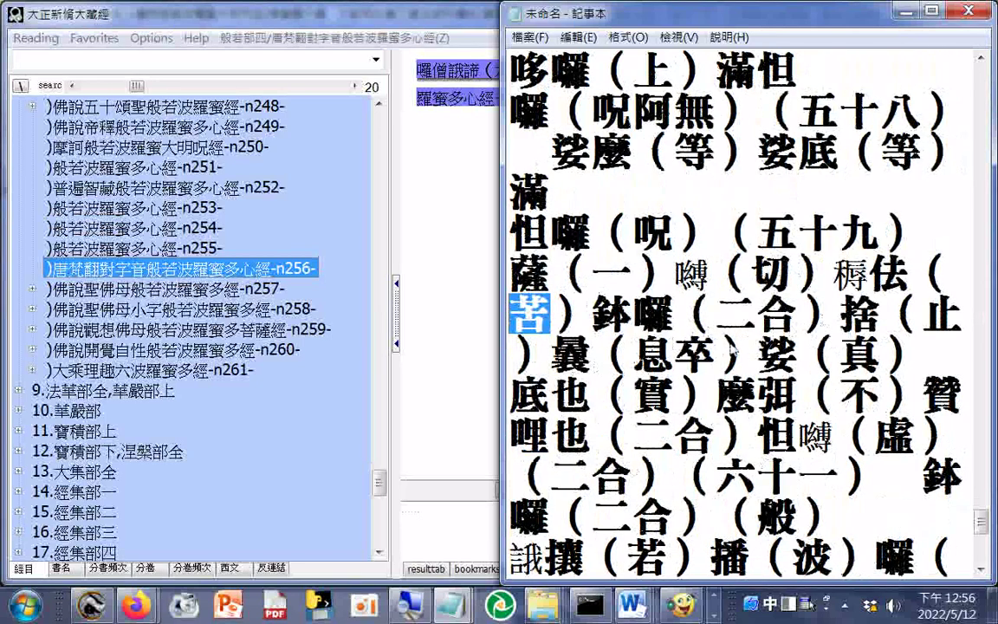
left_click(924, 316)
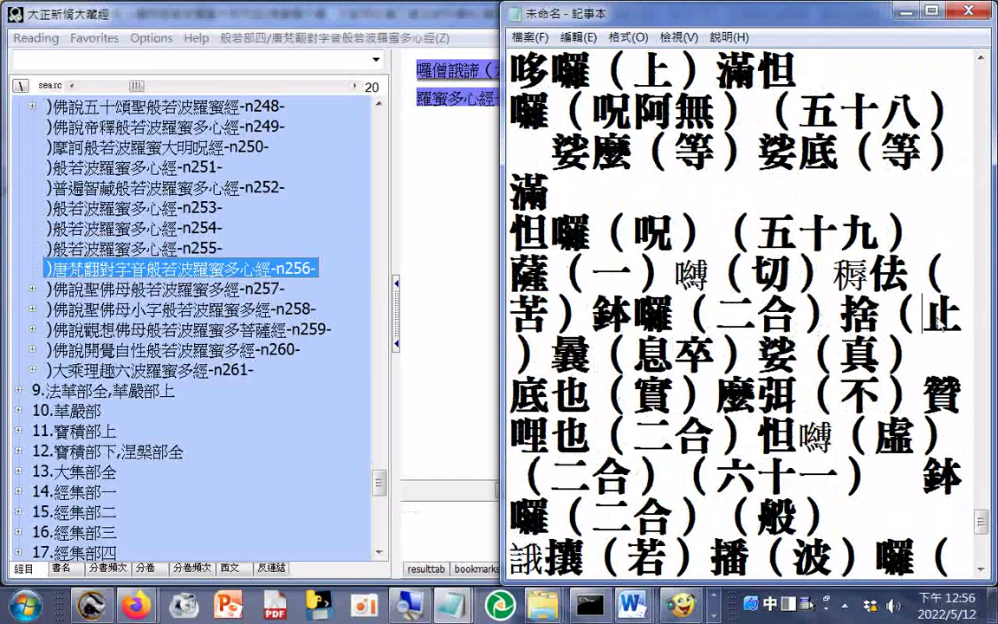
left_click_drag(924, 316, 952, 322)
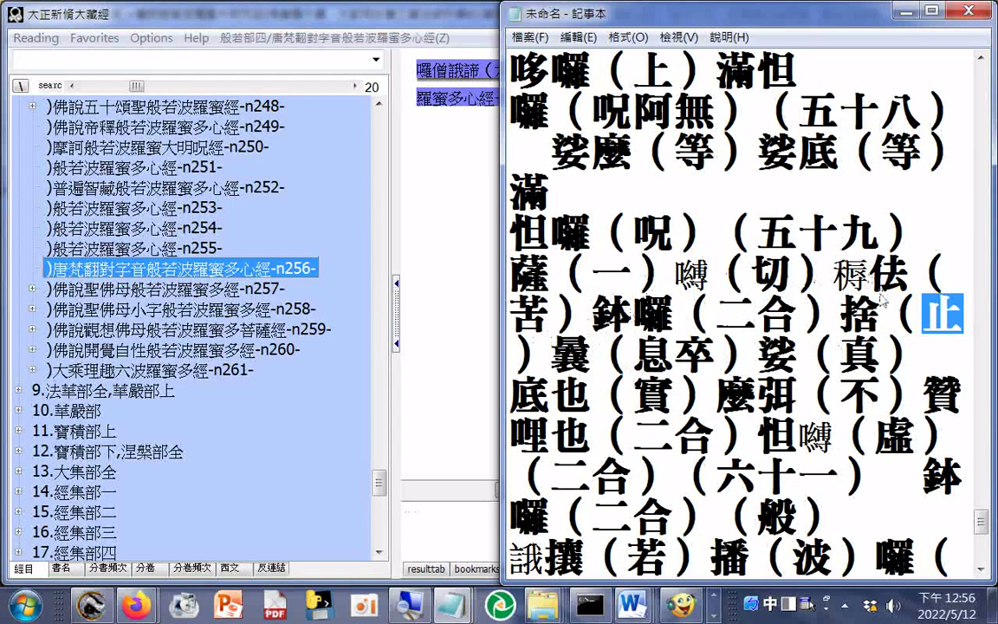
- Go back over the line after segment 五十九, highlighting the glosses 一 and 苦 again
left_click(847, 283)
double_click(612, 274)
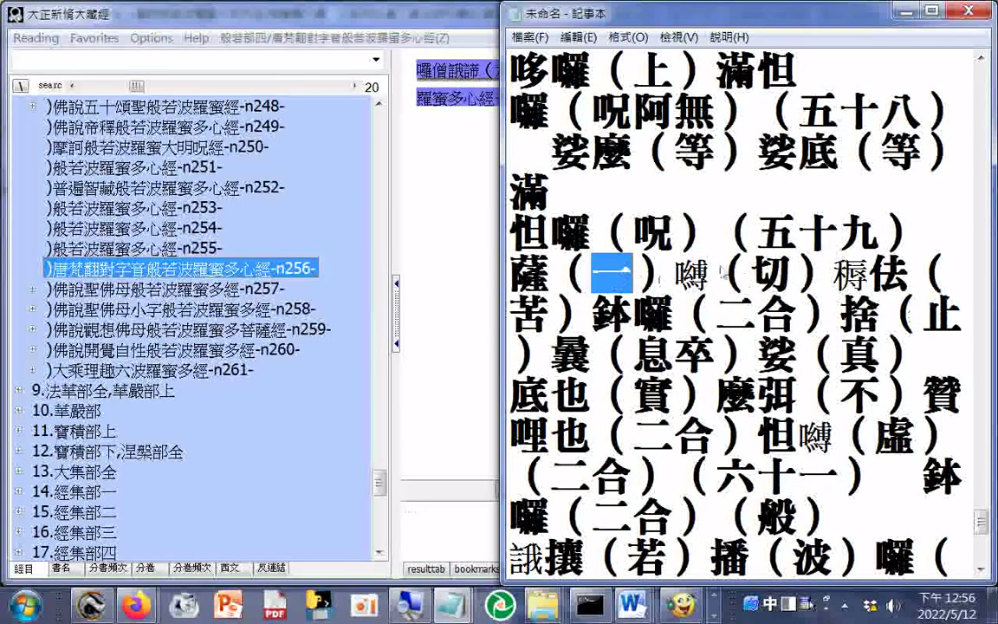
double_click(694, 275)
double_click(520, 317)
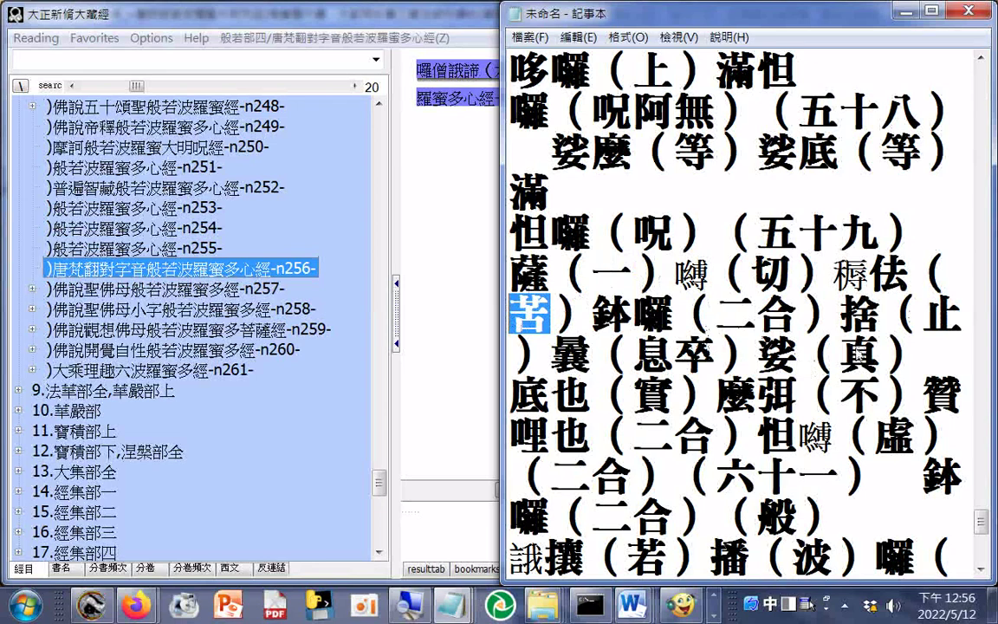
- Highlight the glosses 實, 不 and 虛 one after another before segment 六十一
double_click(637, 399)
double_click(862, 396)
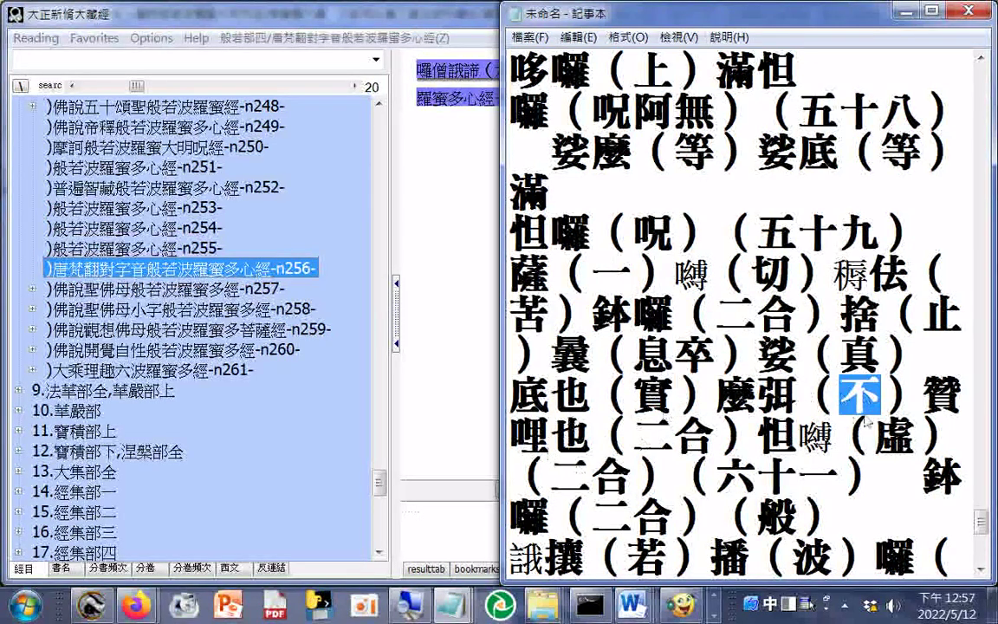
double_click(917, 433)
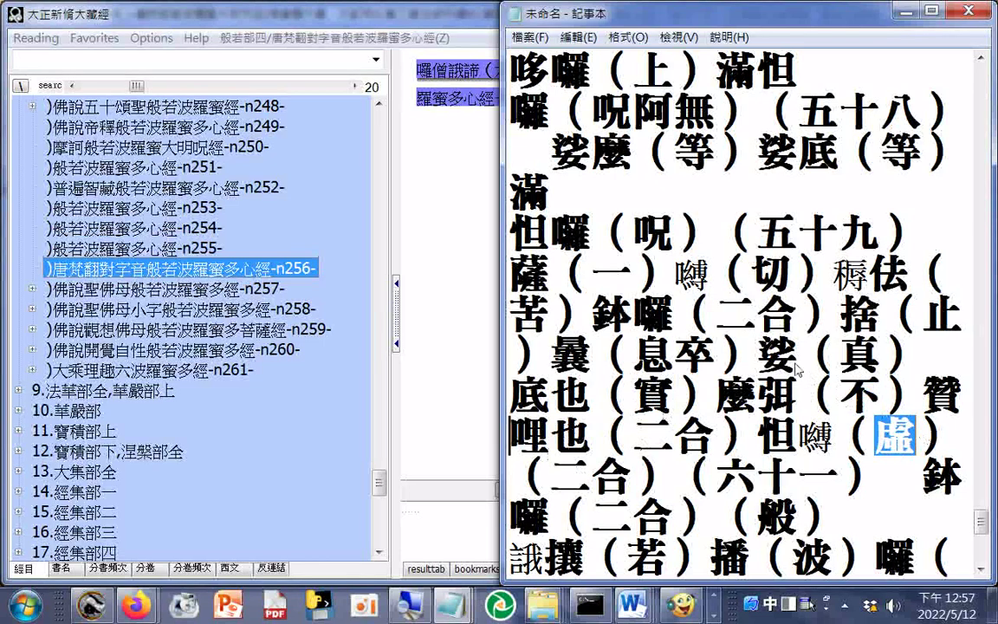
- Highlight the glosses 般, 若, 羅, 蜜 and 多 one after another between segments 六十一 and 六十二
scroll(794, 368, "down", 1)
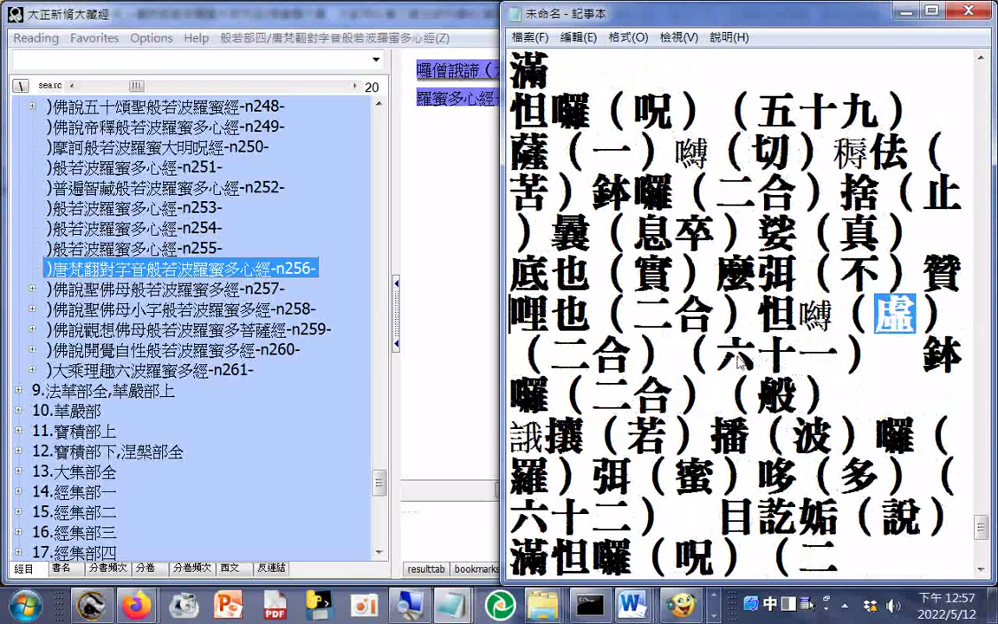
scroll(740, 362, "down", 1)
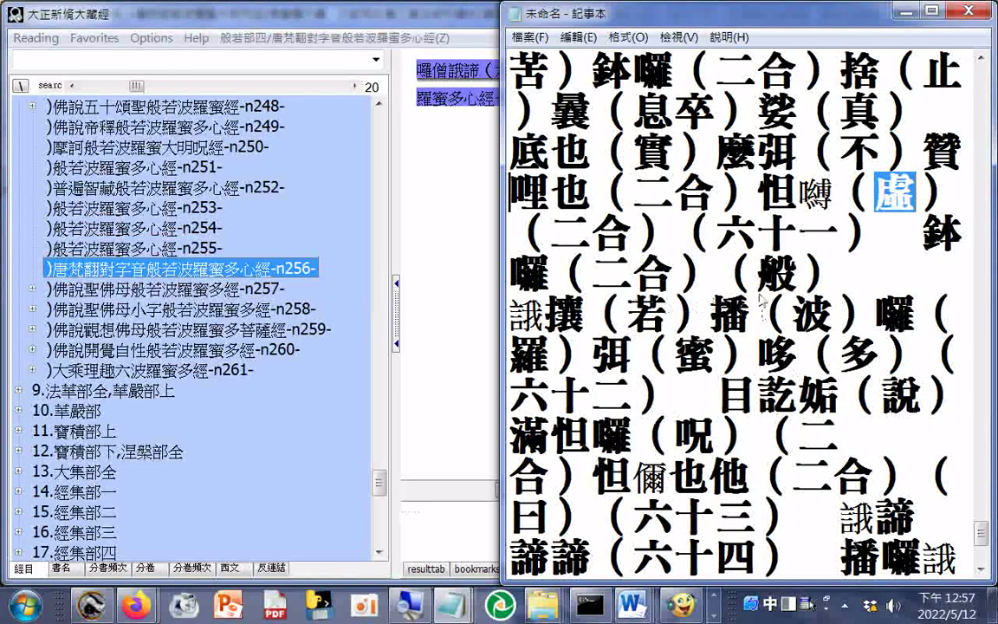
left_click_drag(759, 277, 796, 277)
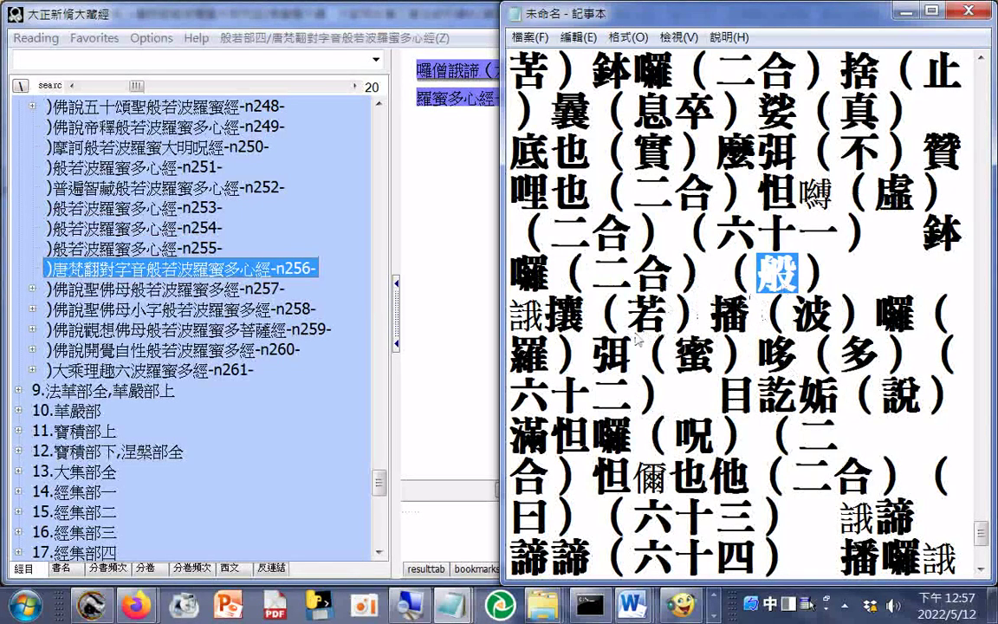
left_click_drag(626, 319, 660, 315)
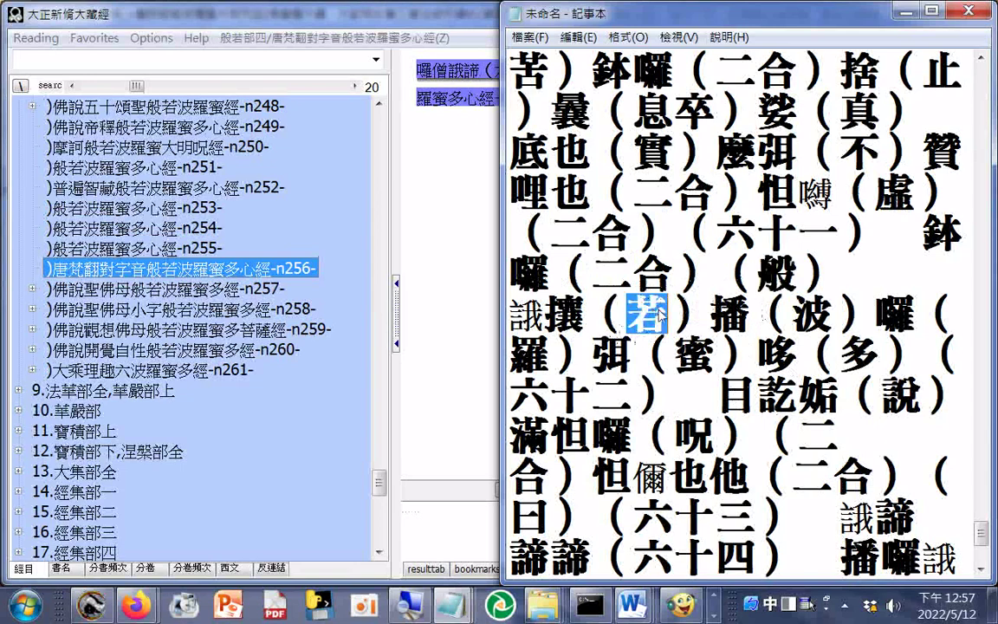
left_click_drag(511, 356, 546, 355)
left_click_drag(674, 355, 715, 356)
left_click_drag(883, 355, 839, 356)
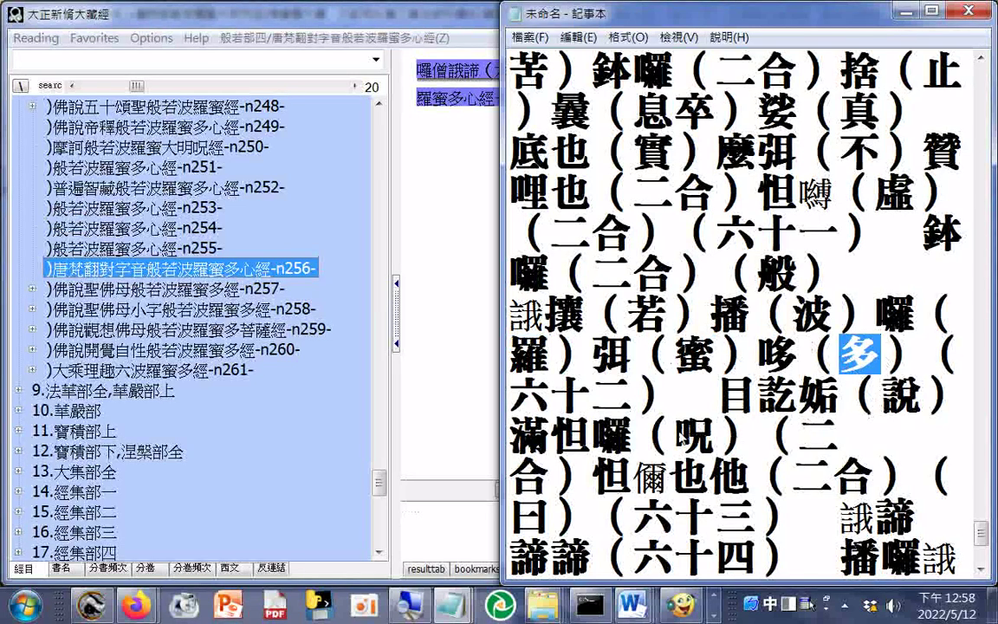
- Highlight the glosses 呪 and 說 between segments 六十二 and 六十三
left_click_drag(676, 438, 715, 437)
left_click_drag(884, 397, 913, 403)
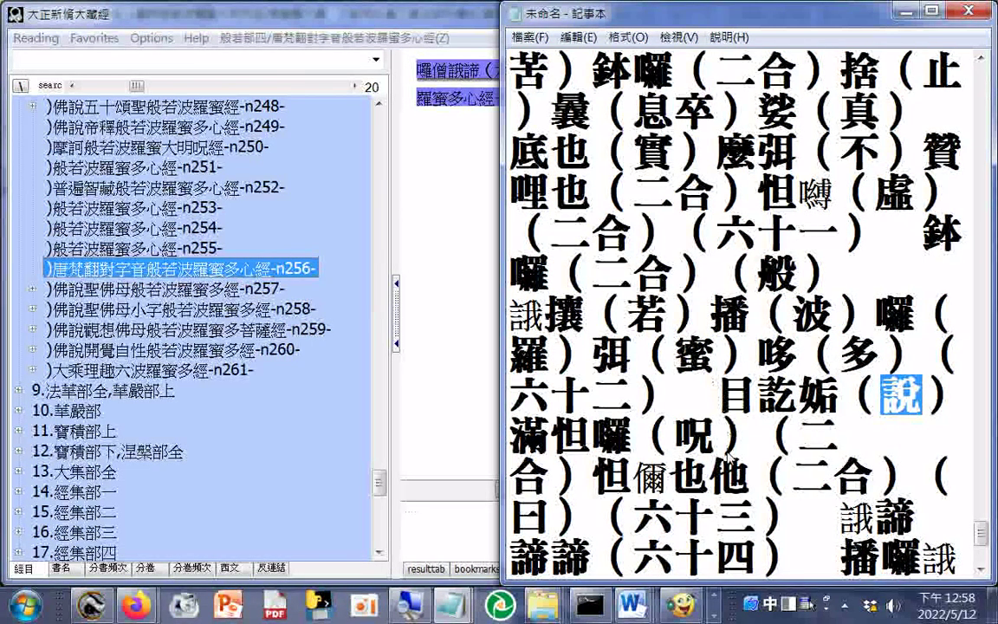
scroll(729, 460, "down", 1)
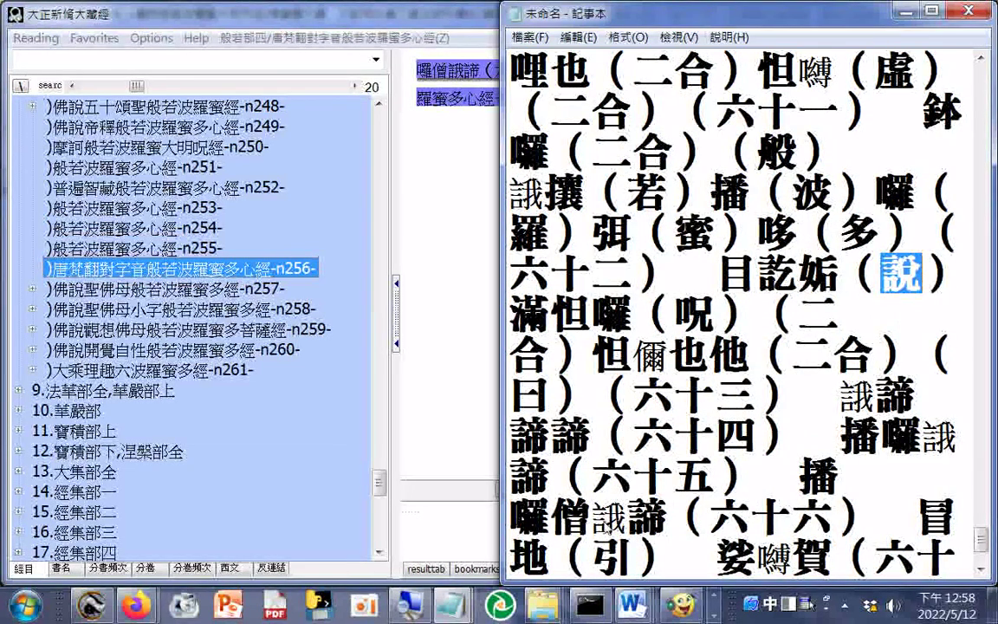
- Highlight 賀 just before segment 六十七 and place the cursor in front of 娑 in the same mantra phrase
scroll(601, 530, "down", 2)
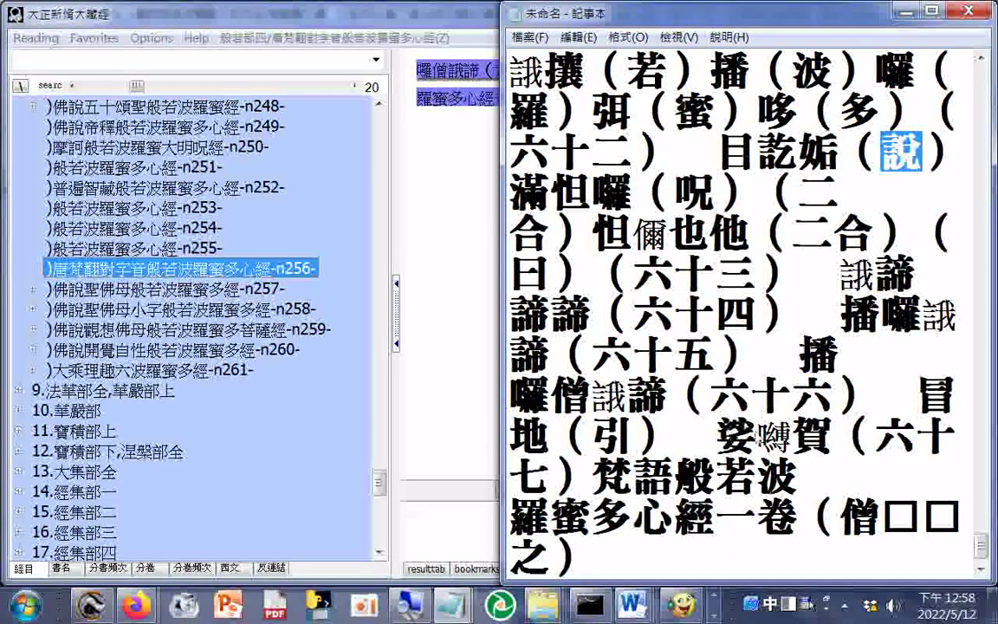
left_click(794, 434)
left_click_drag(793, 437, 829, 445)
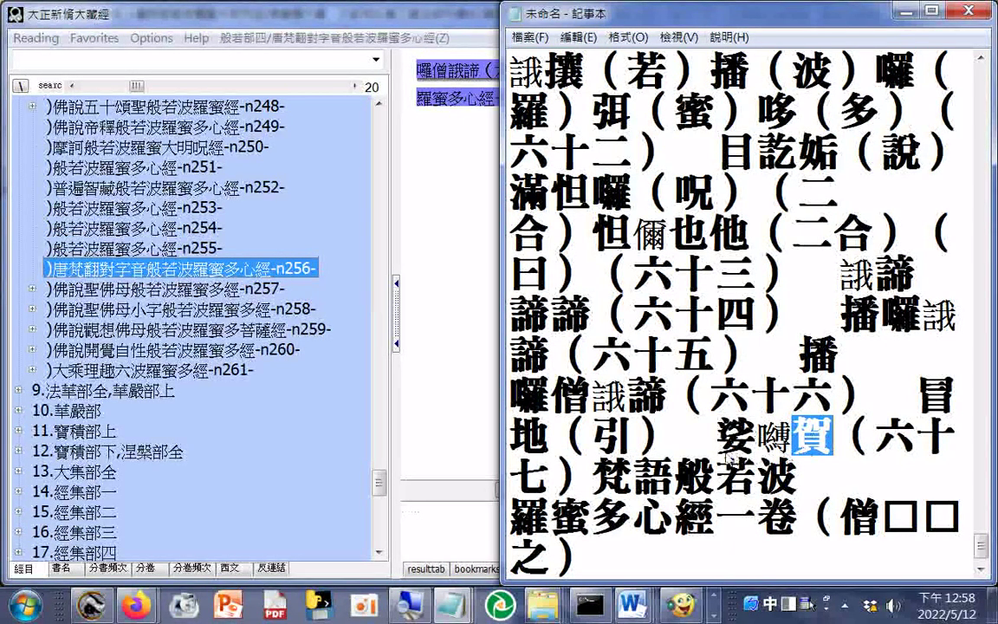
left_click(714, 442)
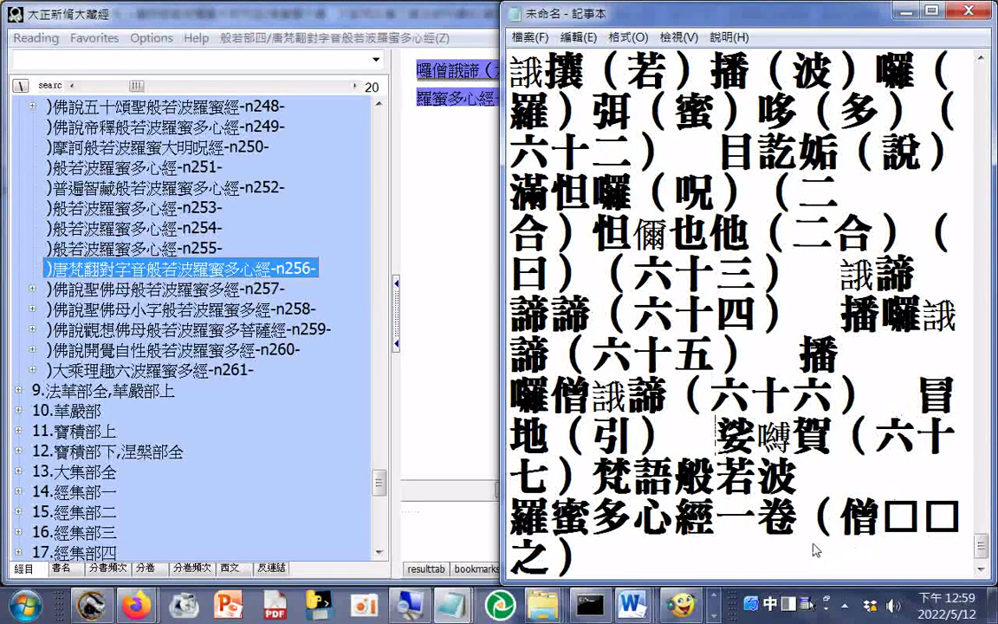
- Select the text backward from 娑 near the end of the sutra to just after 梵本 in the title
scroll(815, 548, "down", 1)
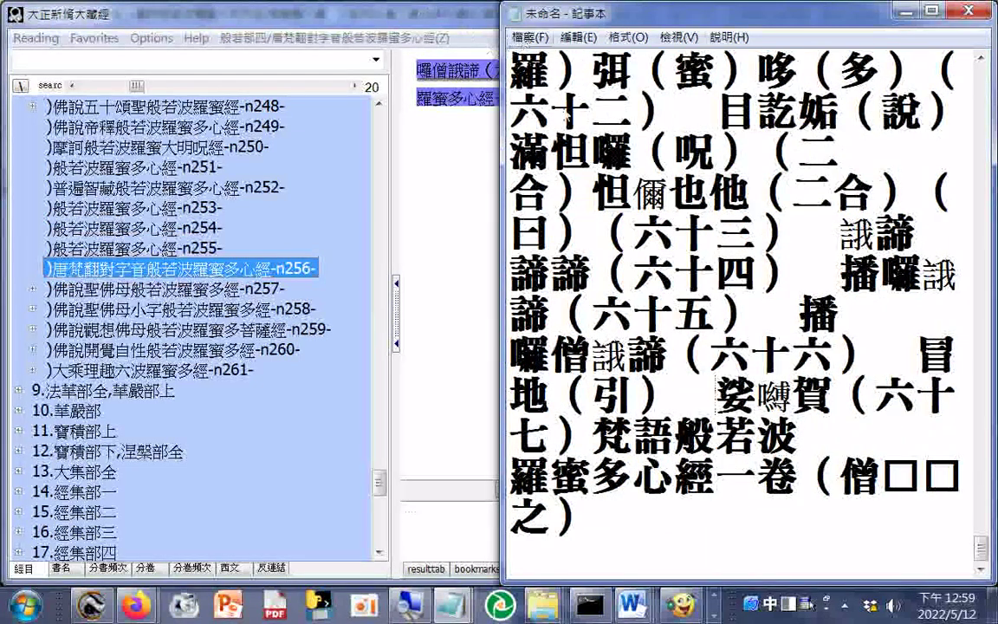
key("shift+Page_Up")
key("shift+Page_Up")
key("shift+Page_Up")
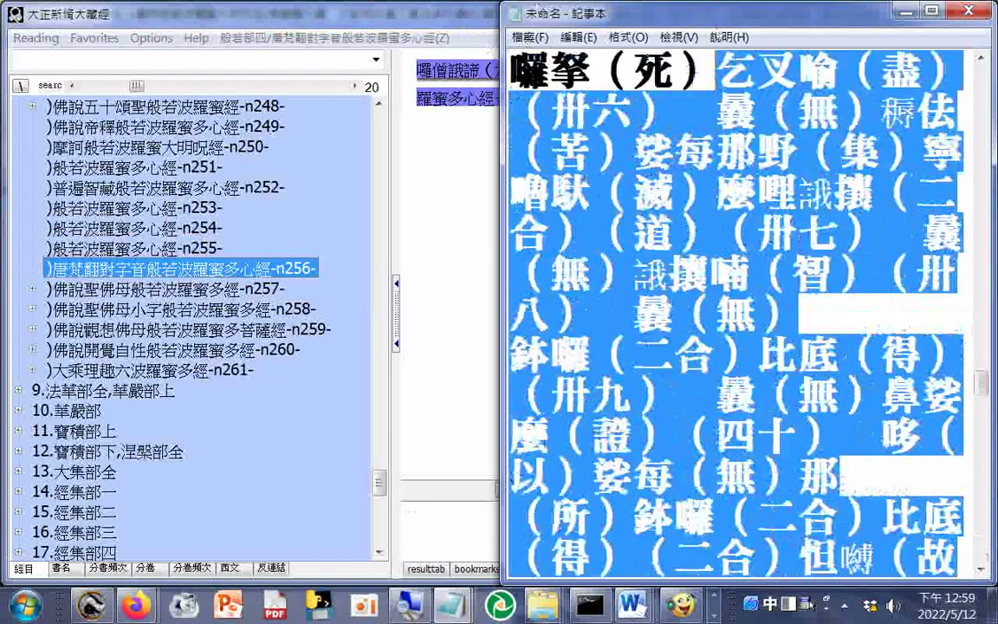
key("shift+Page_Up")
key("shift+Page_Up")
key("shift+Page_Up")
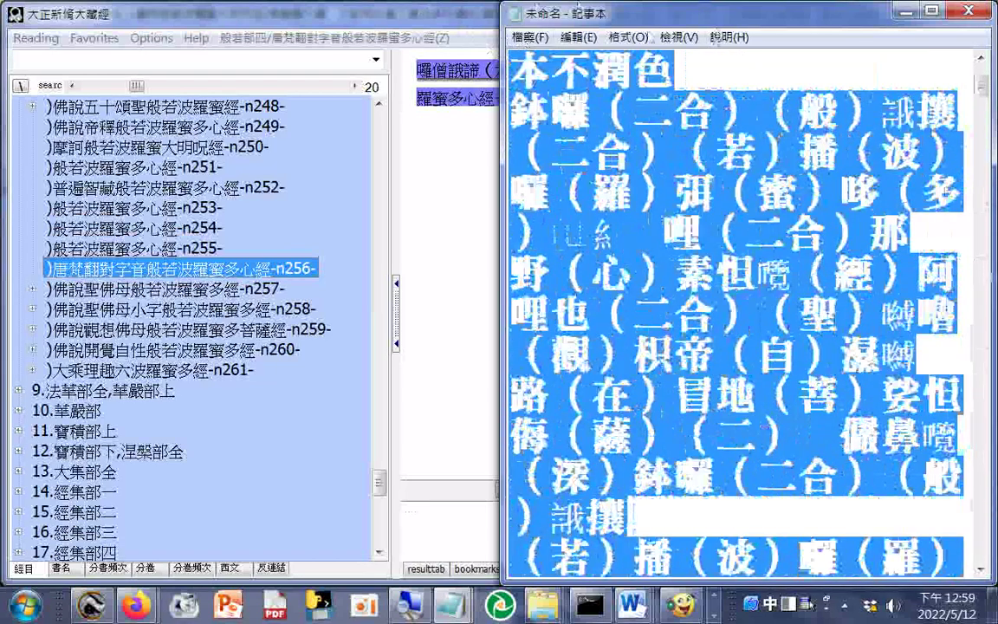
key("shift+Page_Up")
key("shift+Right")
key("shift+Right")
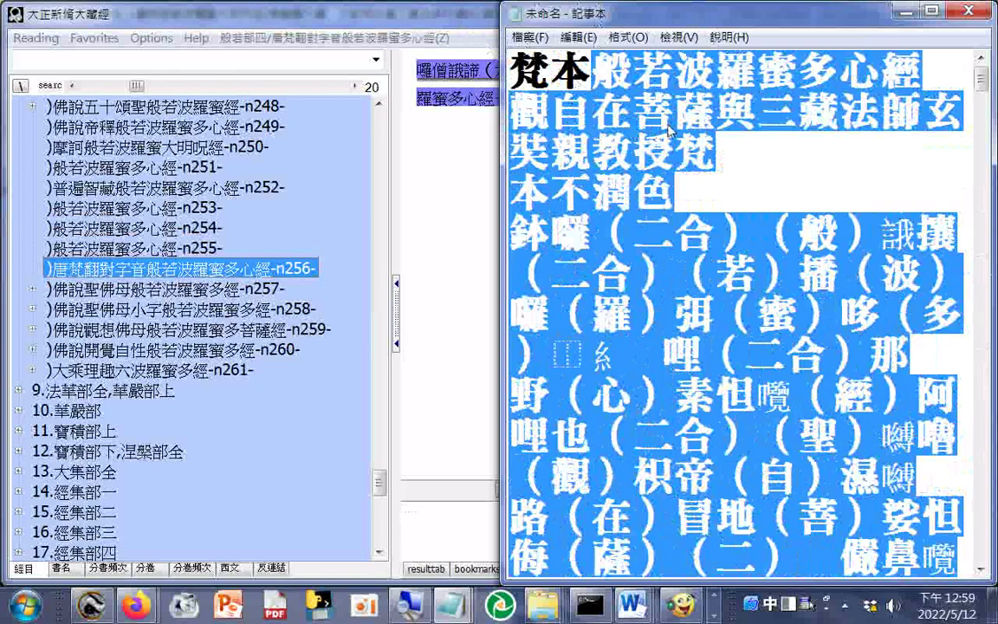
- Highlight 教授梵 in the preface and then the entire title and preface from 梵本 through 不潤色
left_click_drag(592, 154, 716, 154)
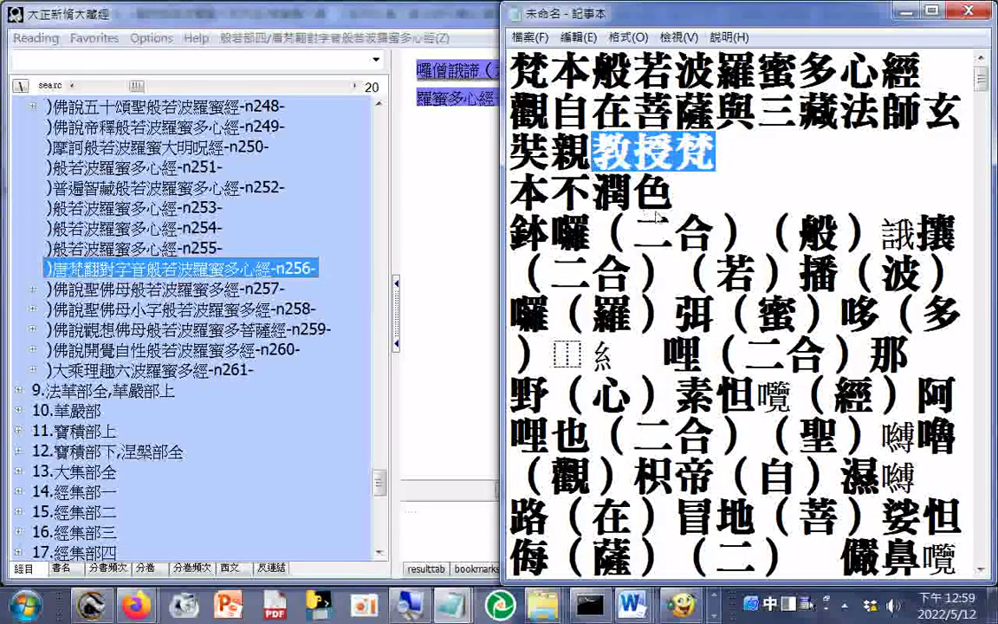
left_click_drag(674, 192, 455, 52)
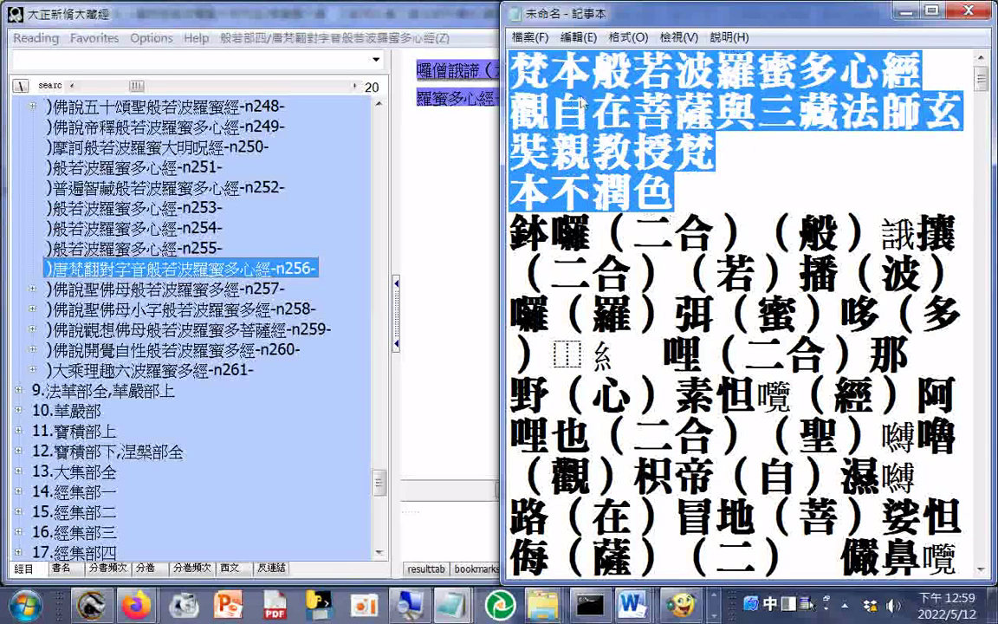
- Copy the title and preface, and start saving the document with the pasted title 梵本般若波羅蜜多心經 as its file name
right_click(583, 103)
left_click(598, 127)
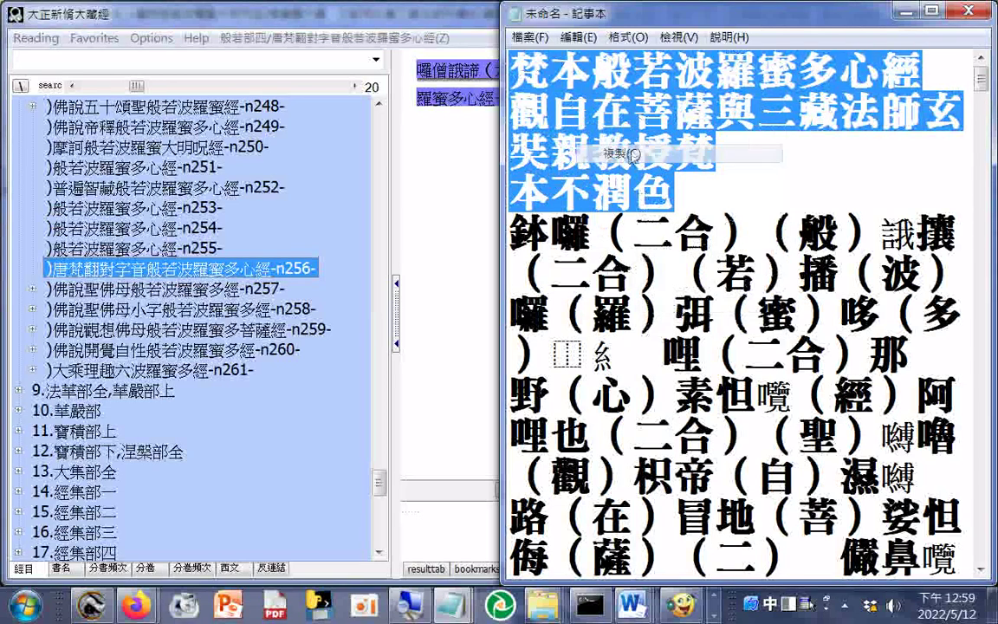
left_click(539, 38)
key("Escape")
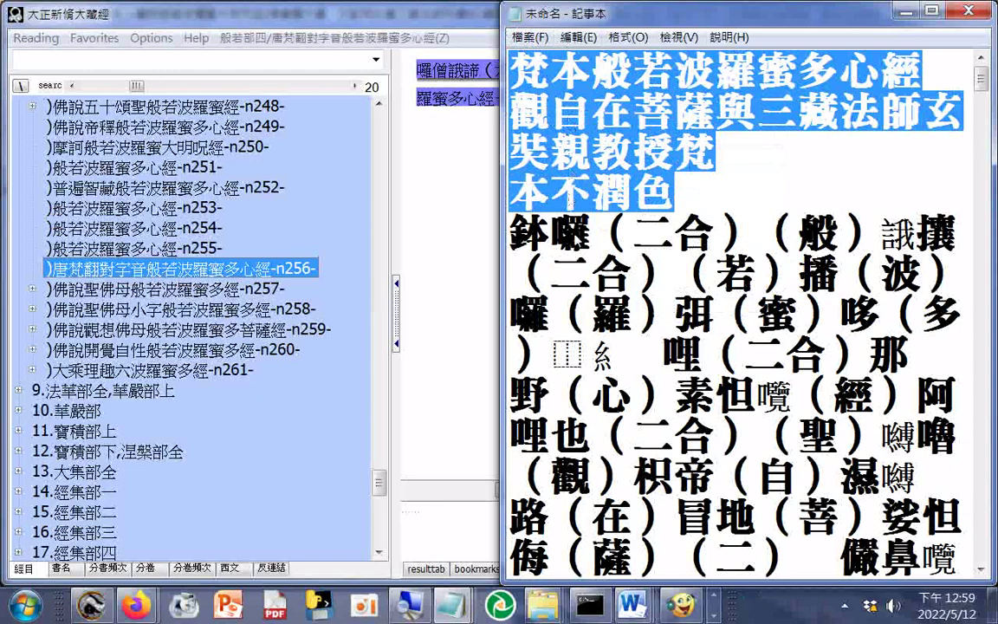
key("ctrl+s")
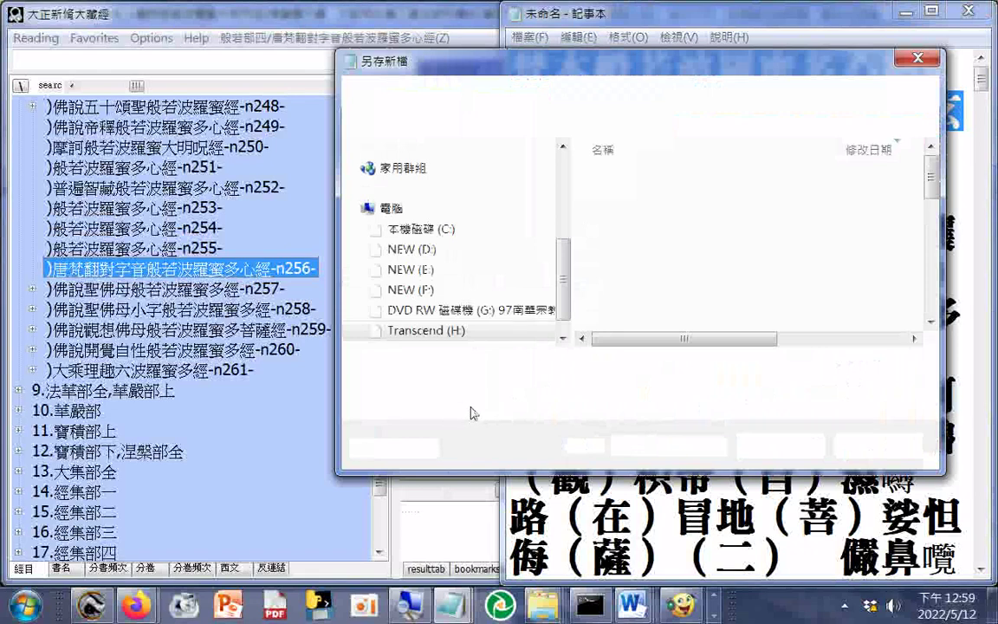
right_click(488, 371)
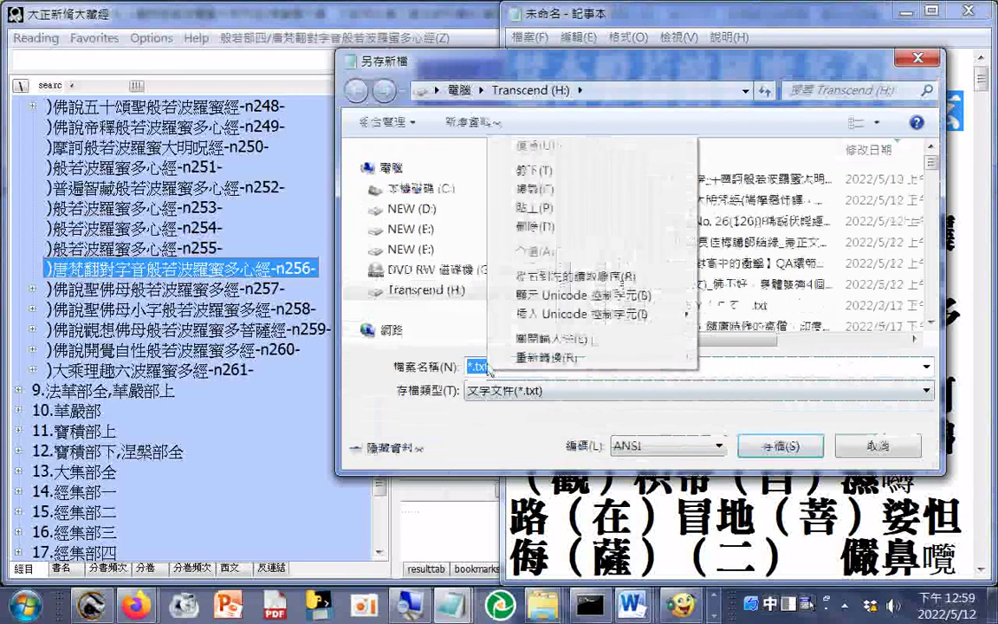
left_click(531, 209)
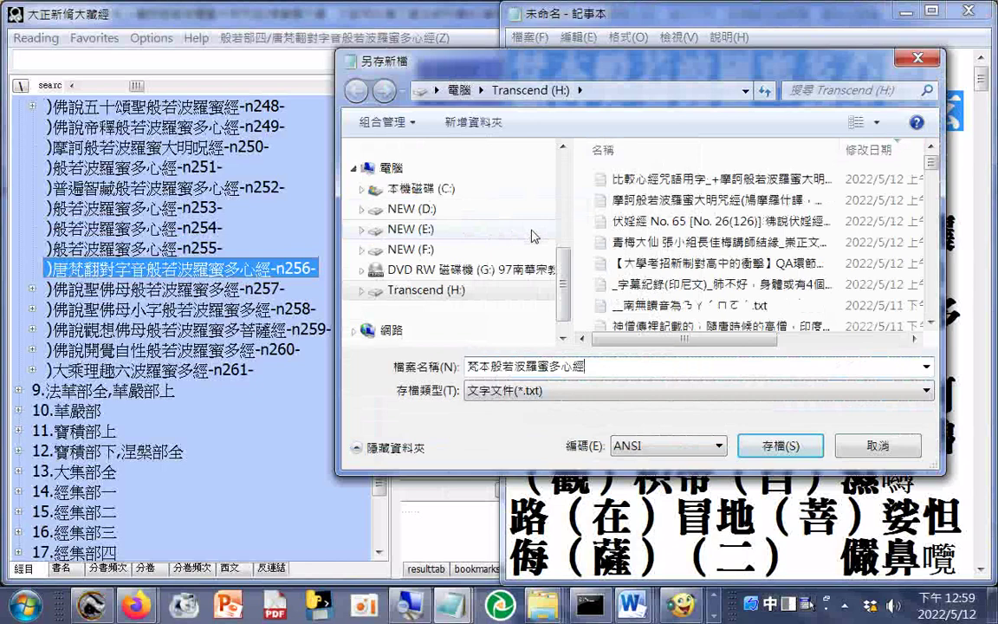
- Open a second blank Notepad document and paste the copied title and preface into it
key("super")
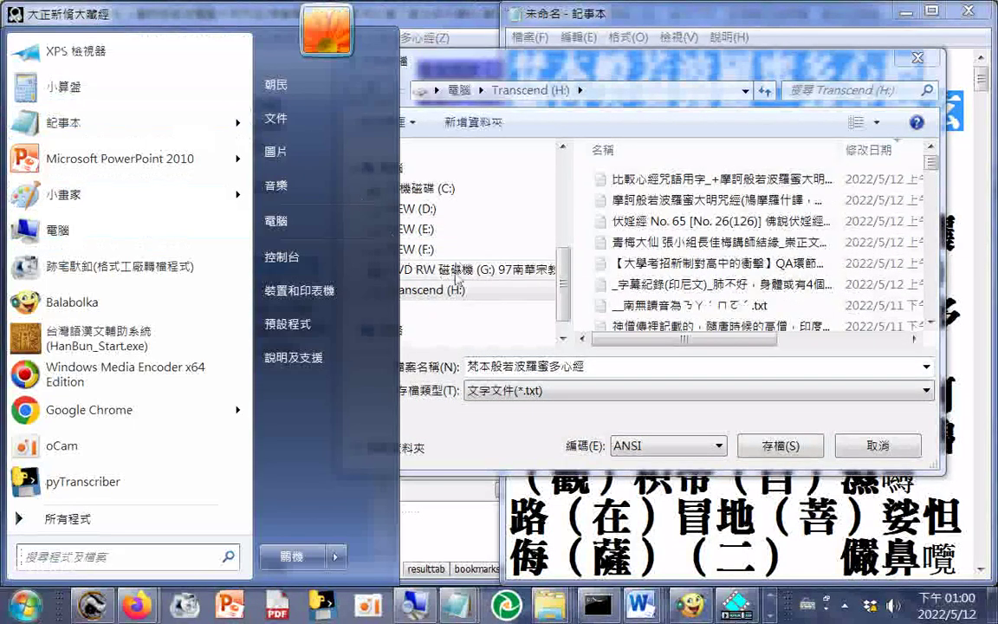
left_click(63, 122)
right_click(392, 350)
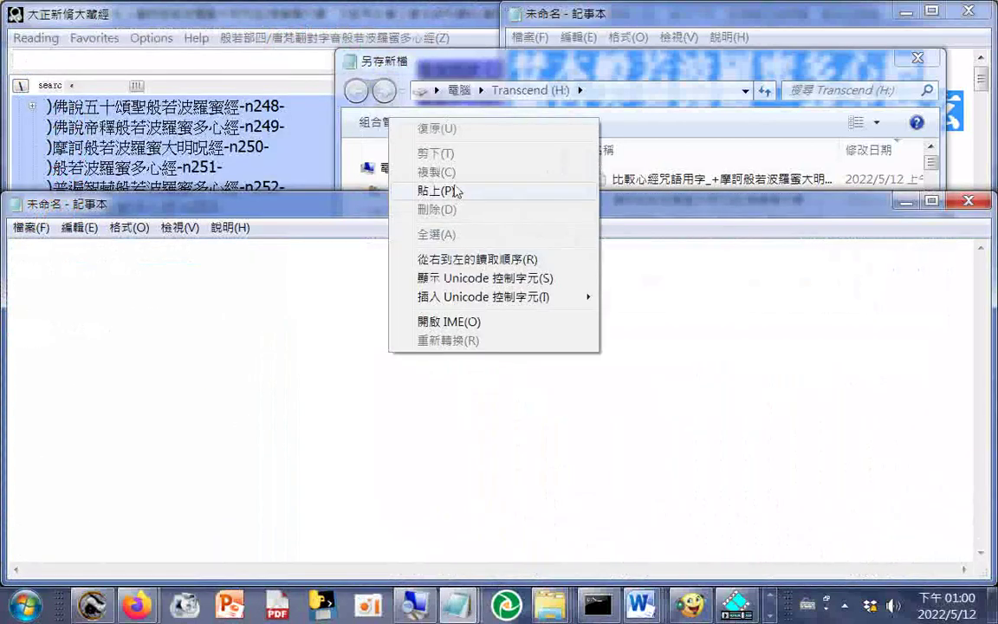
left_click(456, 190)
- Join the broken preface in the scratch document into one line and cut that line, 觀自在菩薩 through 不潤色
left_click_drag(1, 276, 253, 350)
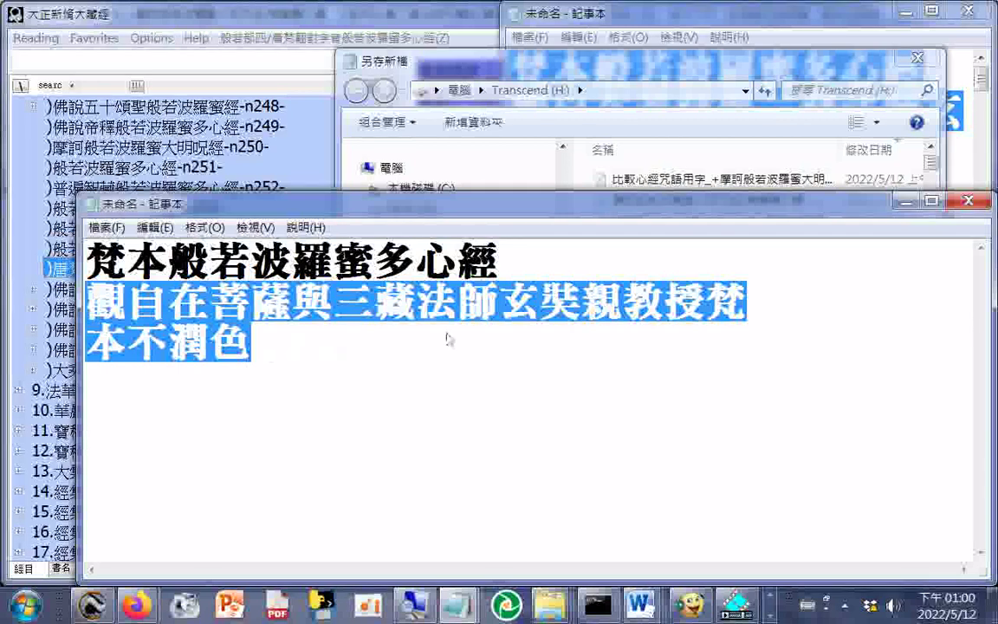
left_click(802, 308)
key("Delete")
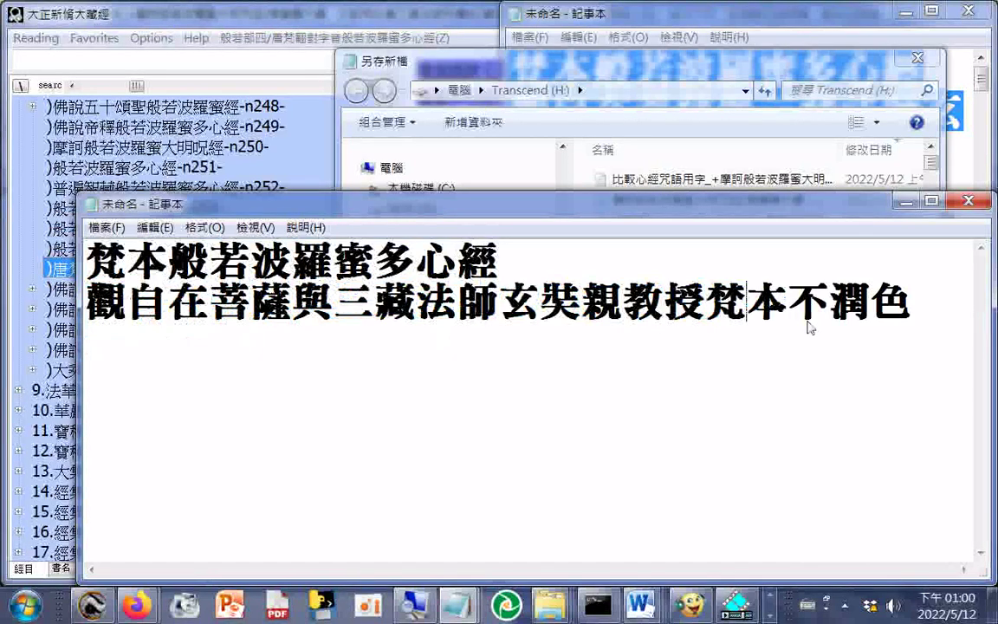
left_click_drag(905, 304, 86, 299)
right_click(157, 314)
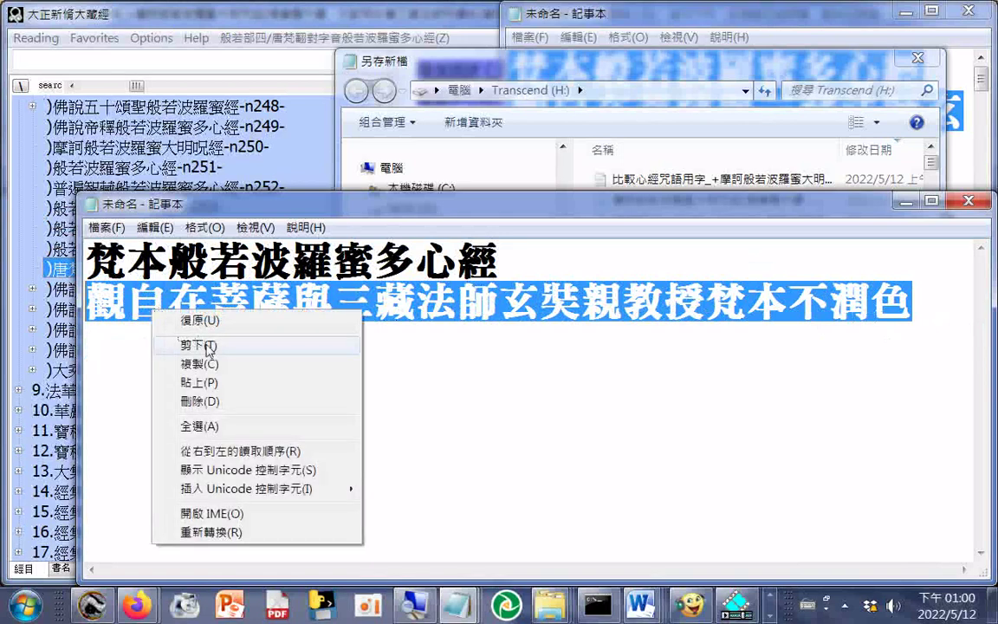
left_click(187, 343)
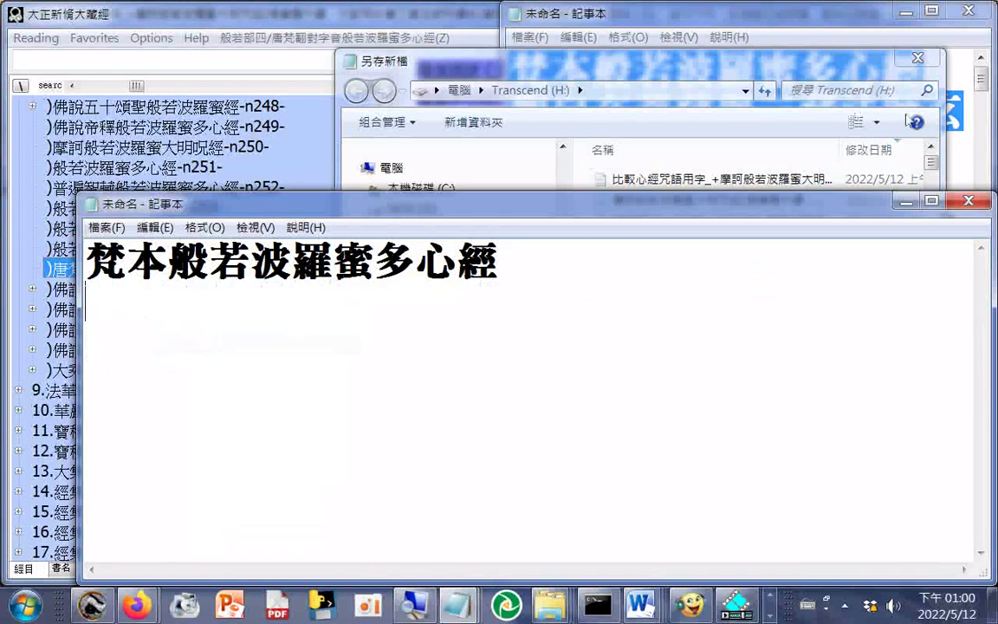
- Close the scratch document without saving and paste the cut preface line after the title in the file name
left_click(962, 202)
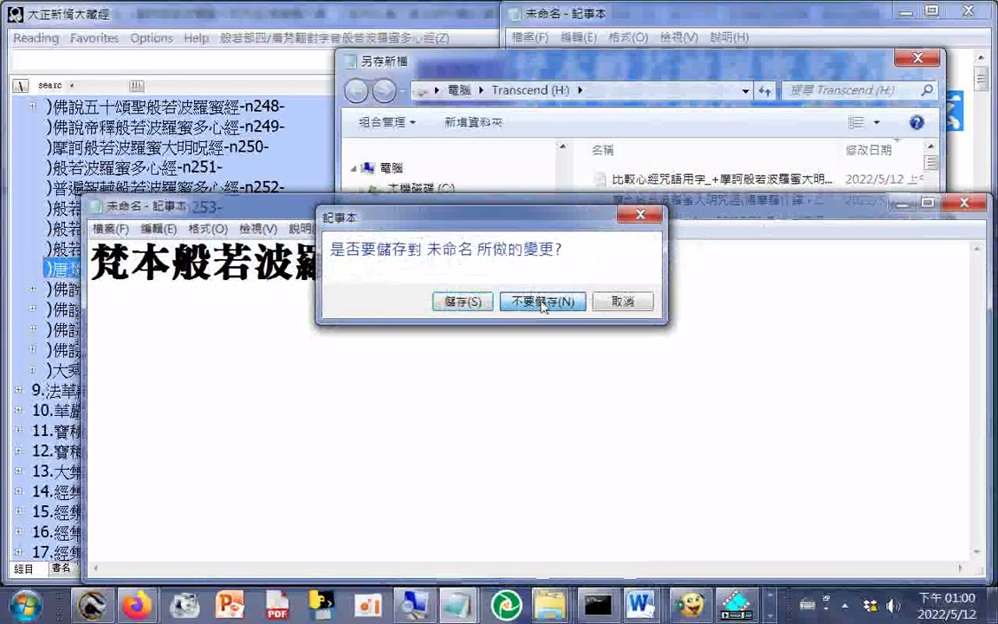
left_click(543, 301)
right_click(694, 365)
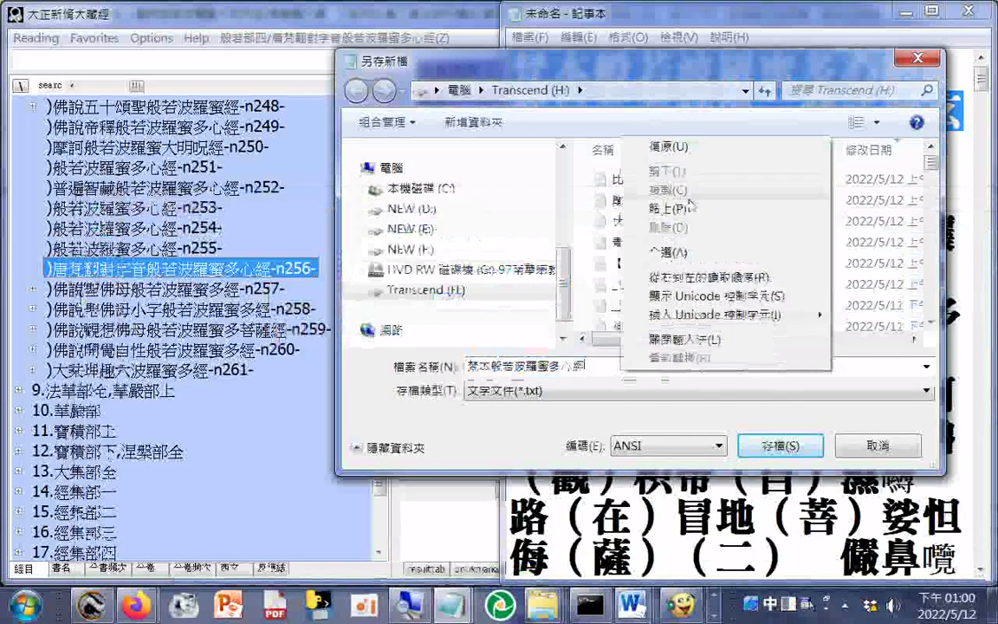
left_click(684, 208)
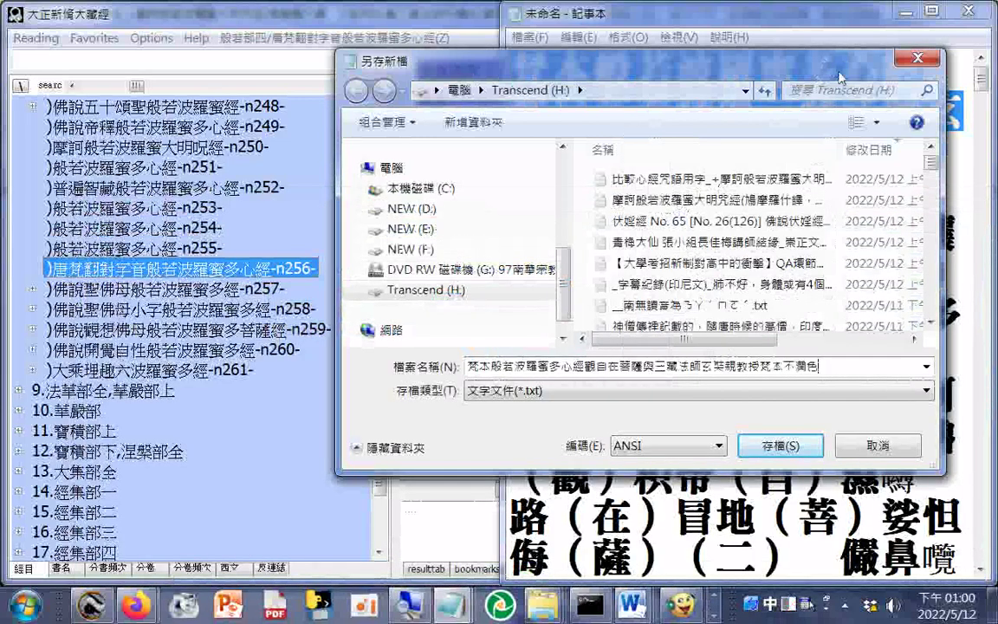
- Append an opening parenthesis and the note 有修改括號 to the file name
type(")")
type("ㄧ")
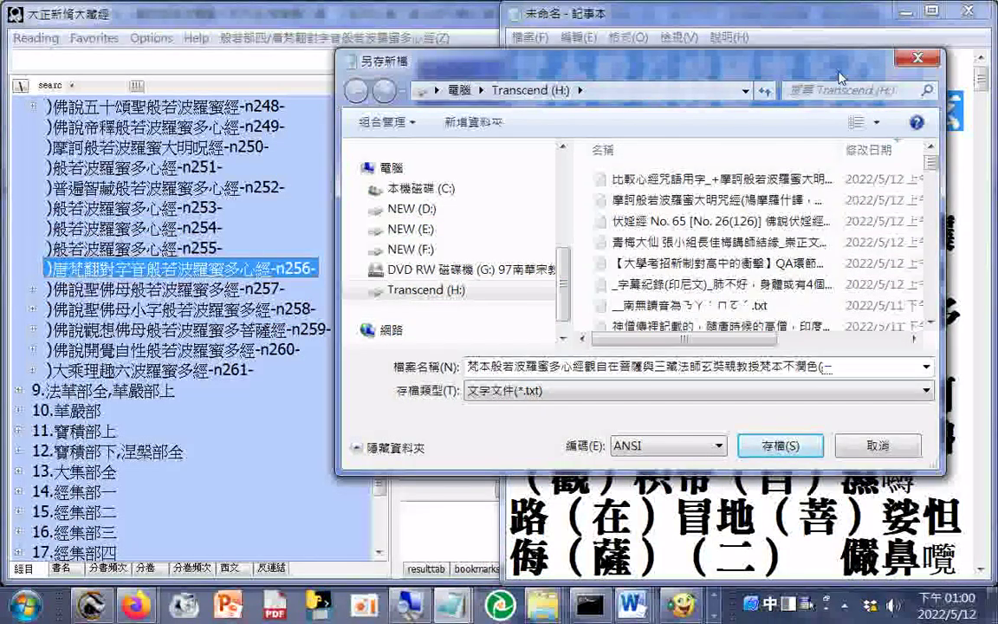
type("ㄙˇㄒㄧ")
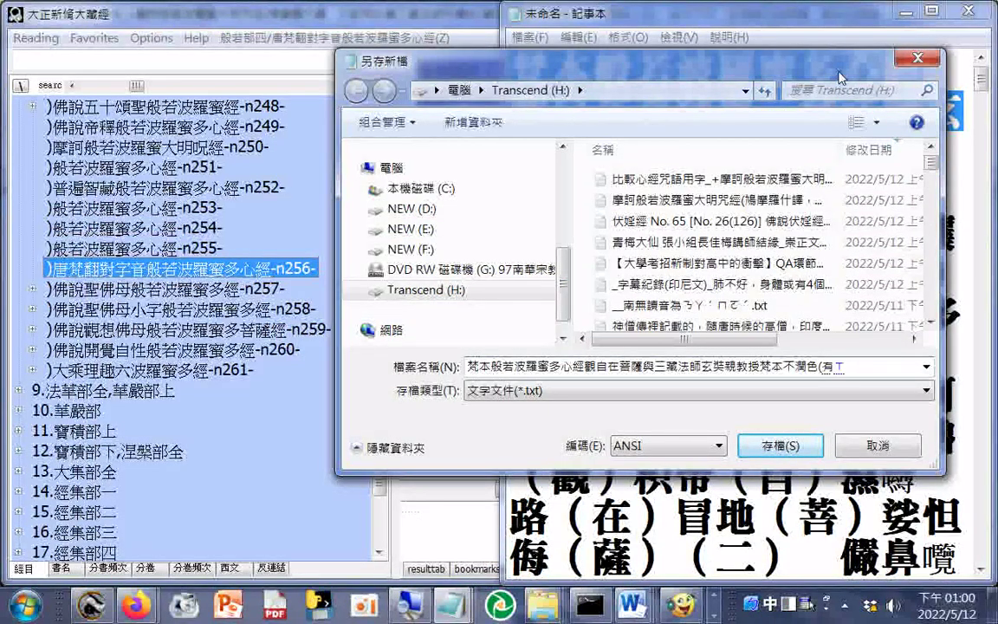
type("ㄡ ㄍㄞˇ")
type(")")
key("BackSpace")
type("ㄎㄨㄛˋㄏㄠˋ")
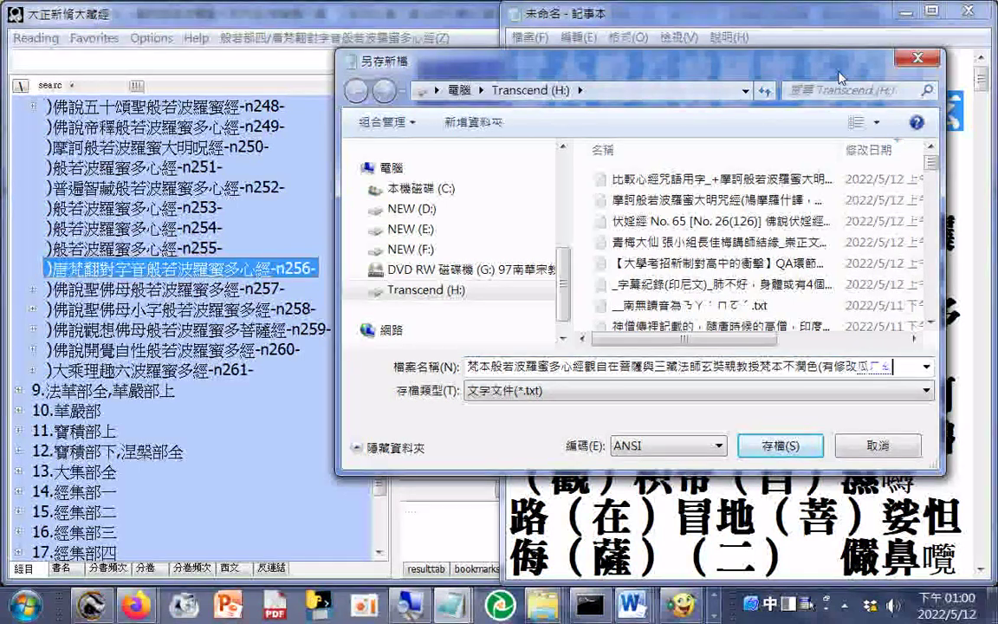
- Continue the note in the file name with 又辦算是補上已清界線一處未加
type(")")
key("BackSpace")
type("ㄧㄡˋㄅㄧㄠ")
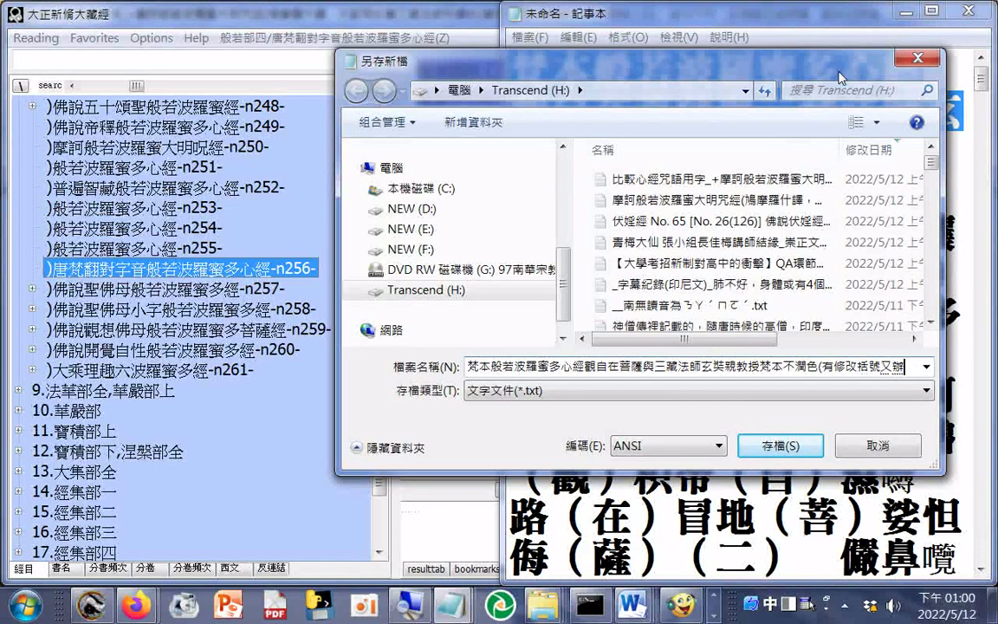
type("ㄙㄨㄢˋ")
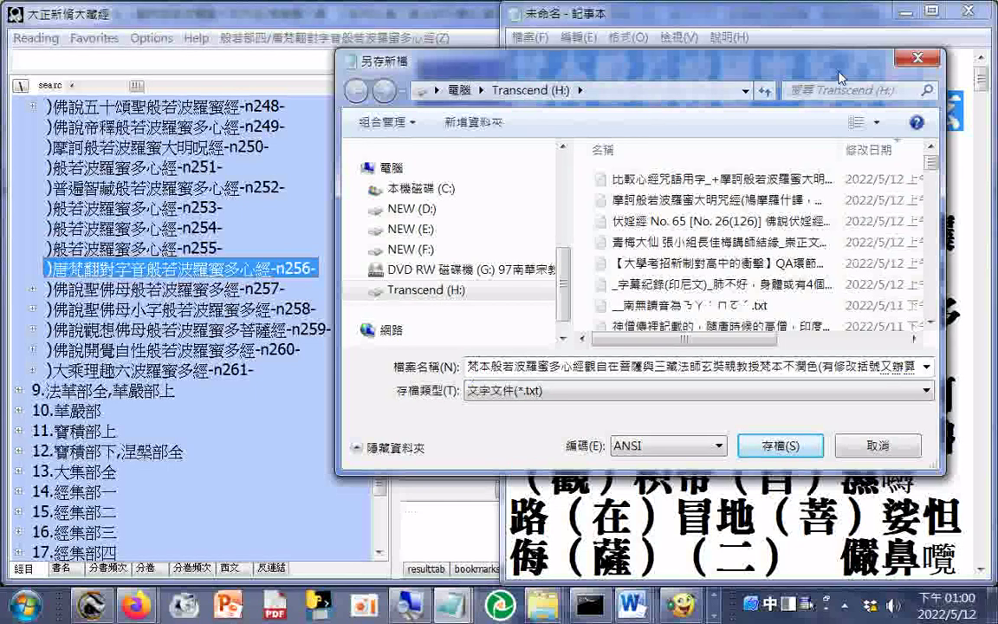
type("ㄕˋㄅㄨˇㄕㄤˋㄧˇㄑㄧㄥ ㄐㄧㄝˋㄒㄧㄢˋ")
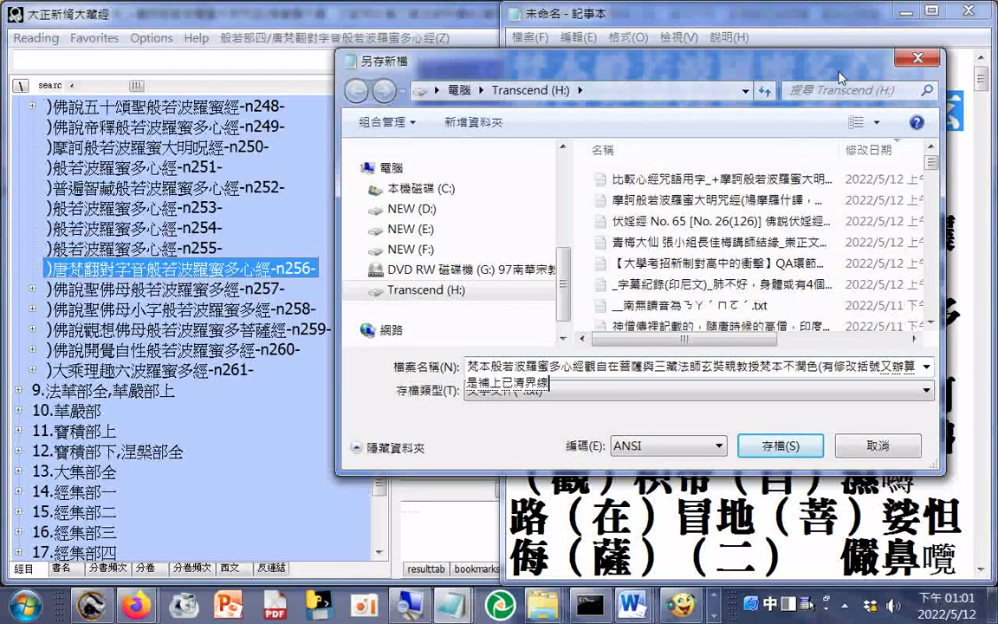
type("ㄧㄑㄨˋㄨㄟˋ")
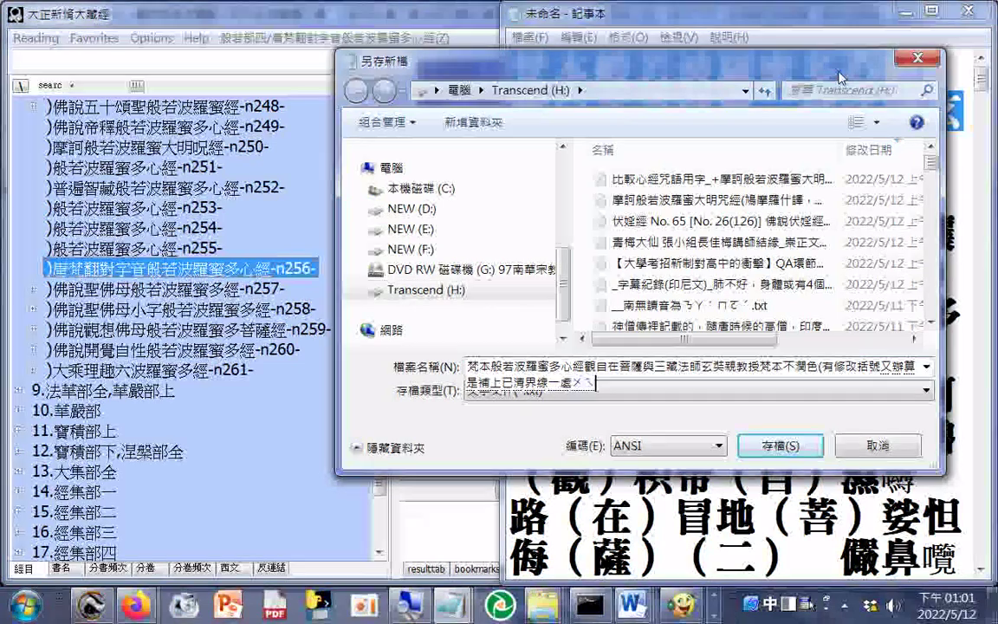
type("ㄐㄧㄚ")
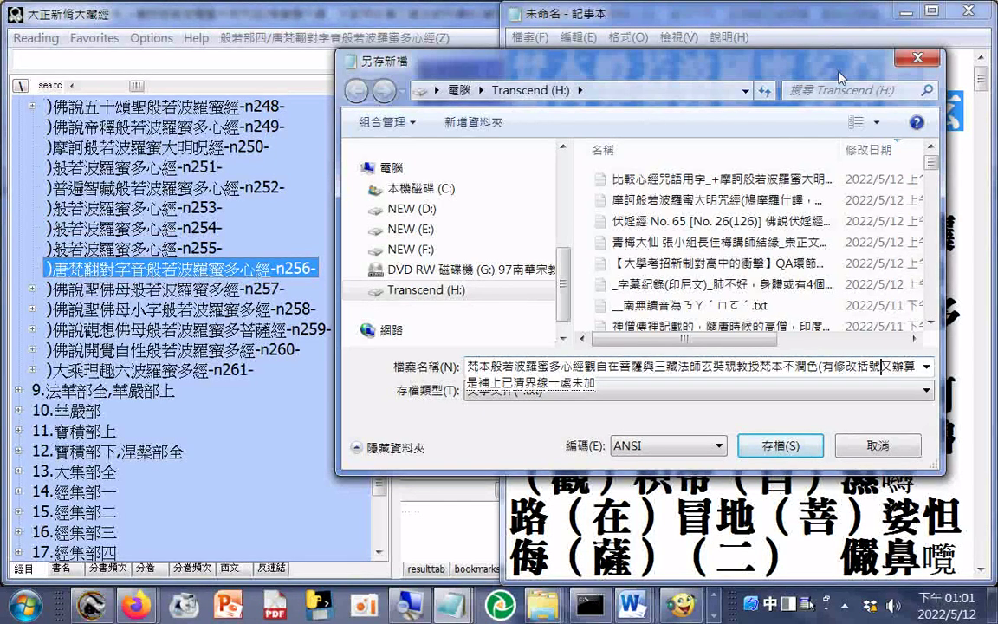
- Correct the wrongly converted characters in the file name's note so they read 右半 after 括號 and 以 before 清界線
key("Down")
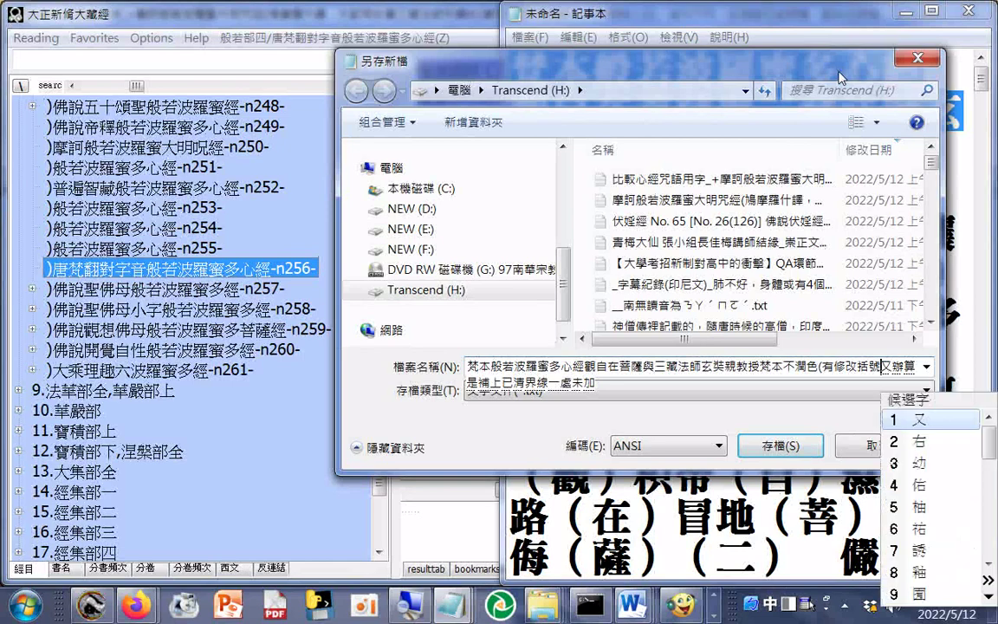
key("2")
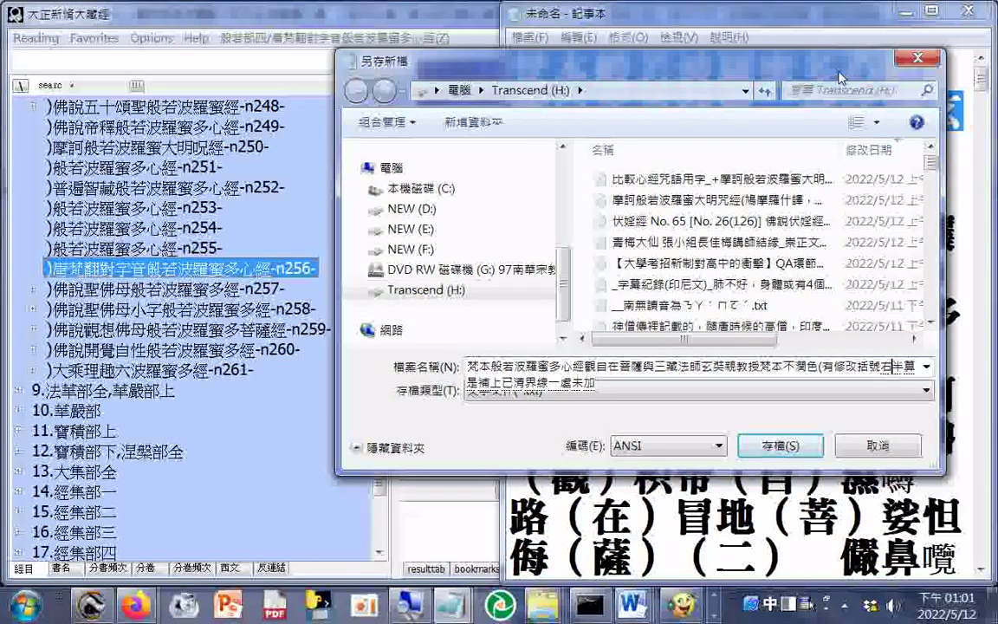
key("Right")
key("Right")
key("Right")
key("Right")
key("Right")
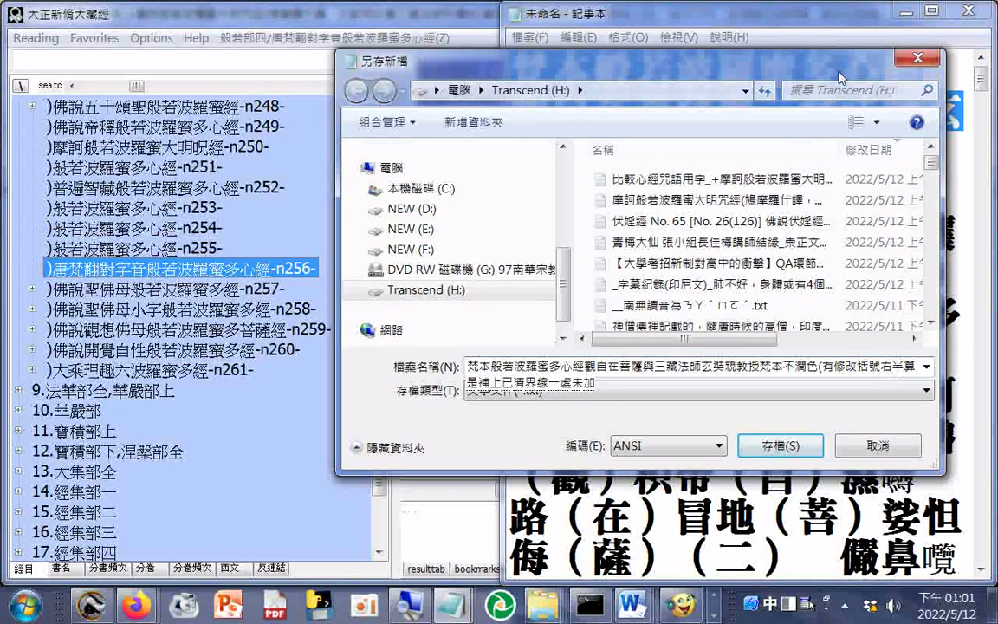
key("Down")
key("2")
- Insert 但上有 between 界線 and 一處未加 in the file name's note
key("Right")
key("Right")
key("Right")
key("Right")
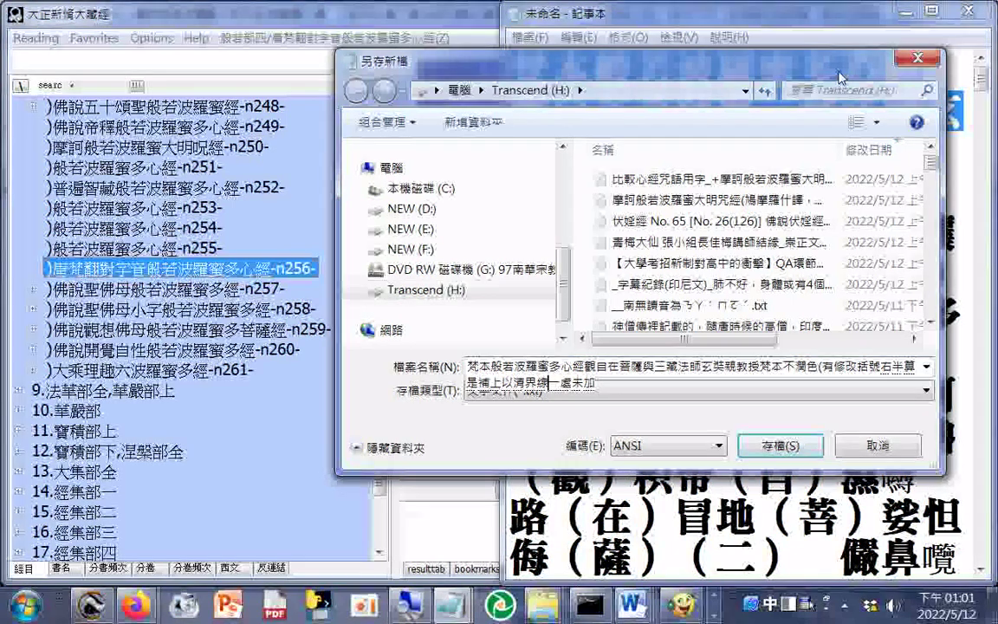
type("ㄌㄢˊ")
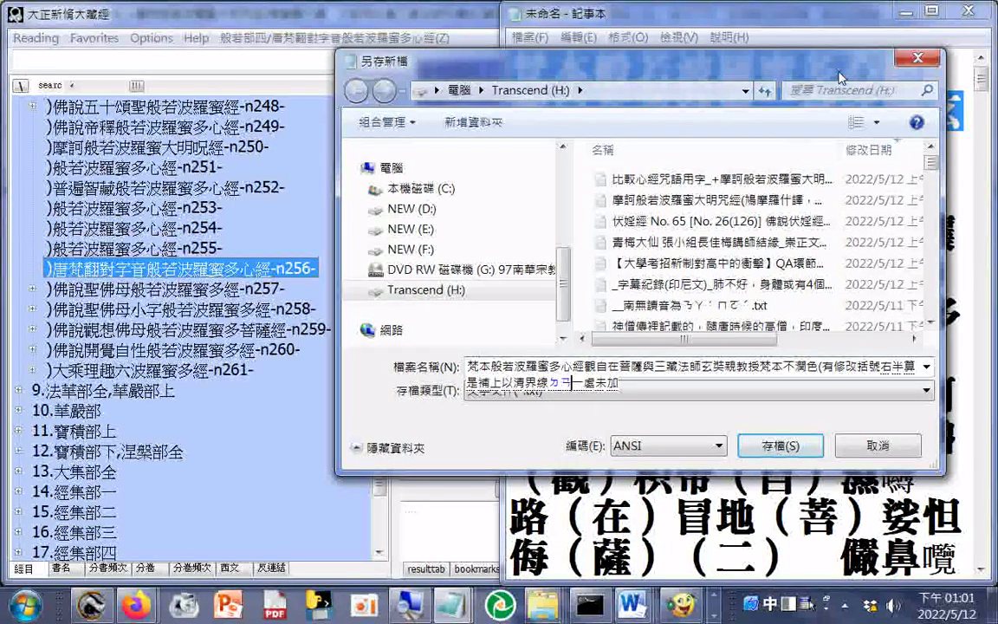
type("ˊㄕㄤˋ")
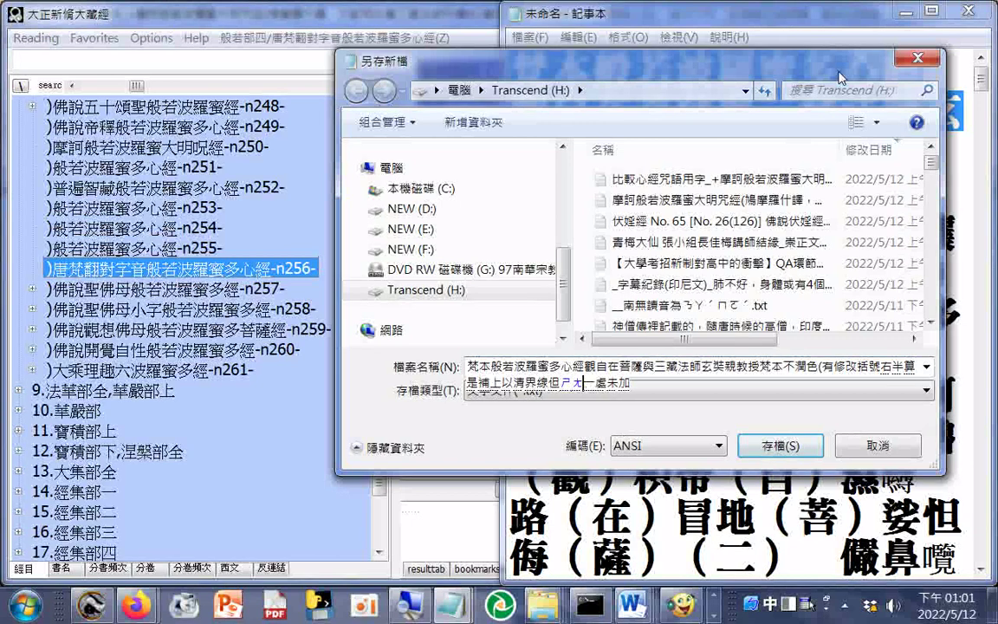
type("ㄧ ㄡ")
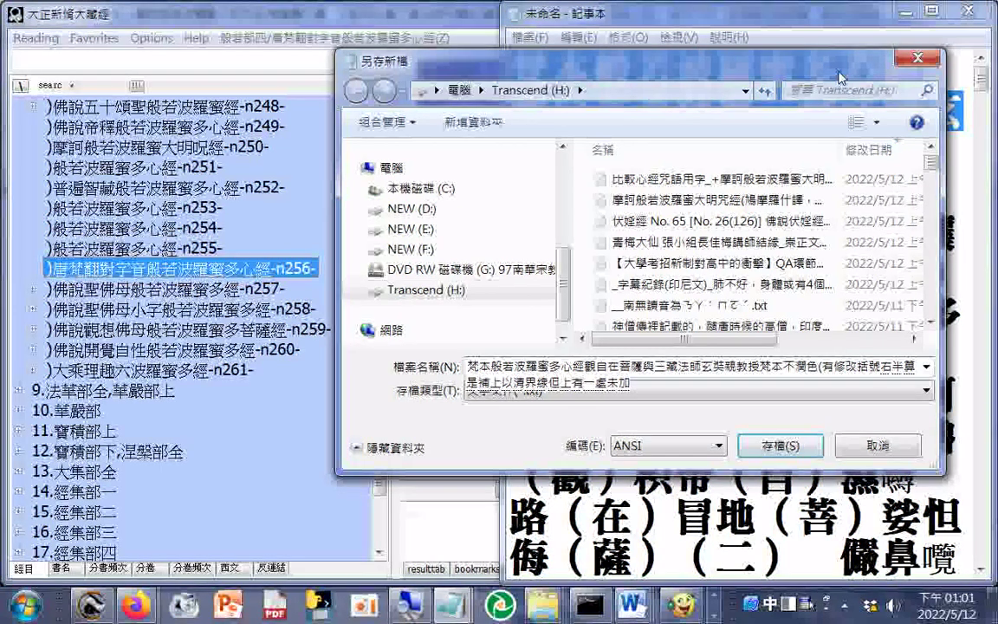
type("ˇ")
- Close the parenthesis at the end of the file name and save the text file with Unicode encoding
key("Return")
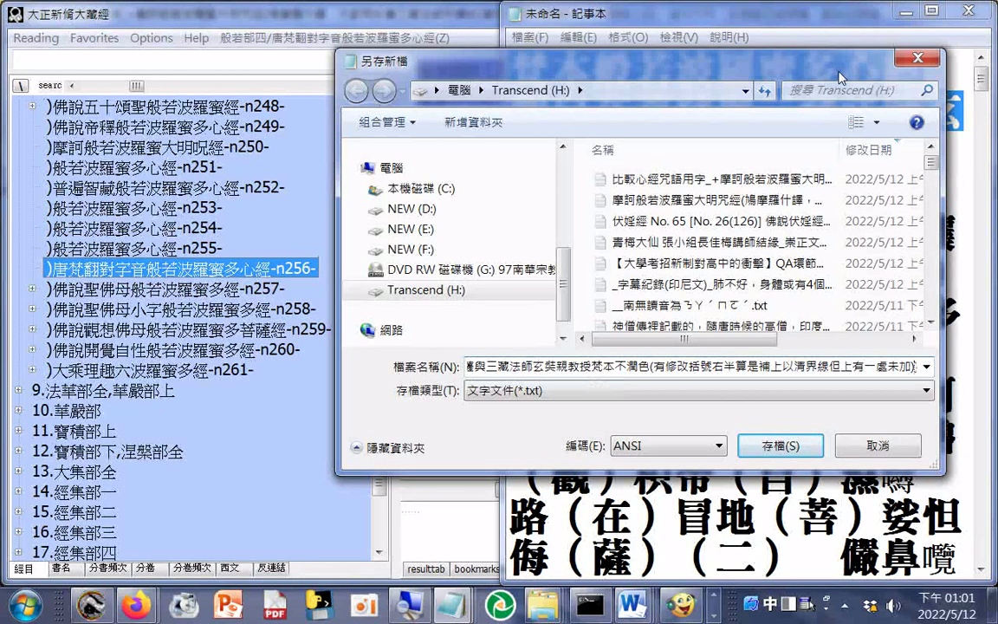
type(")")
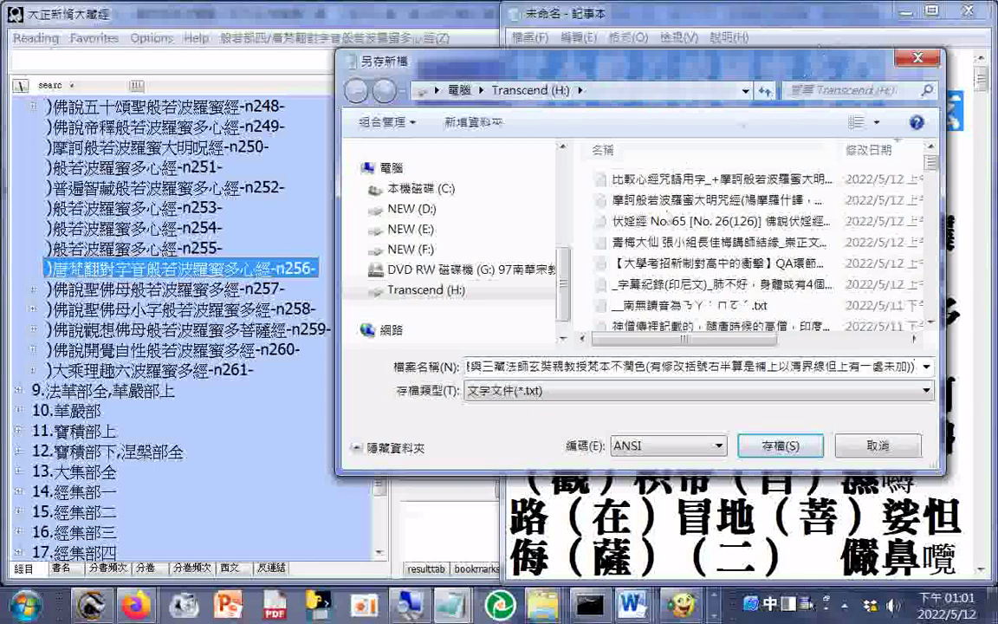
left_click(668, 447)
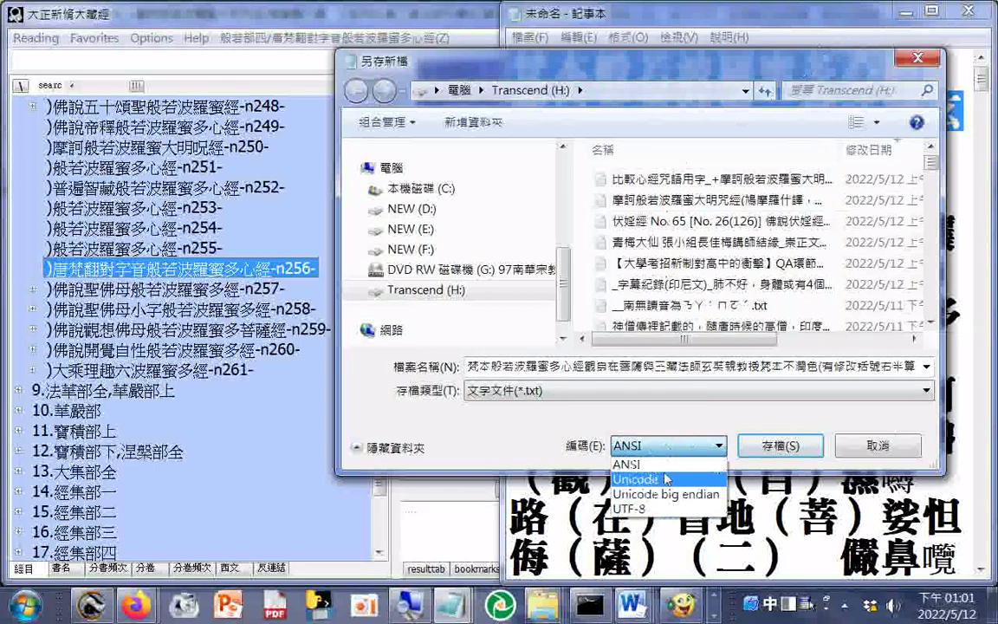
left_click(659, 479)
left_click(780, 446)
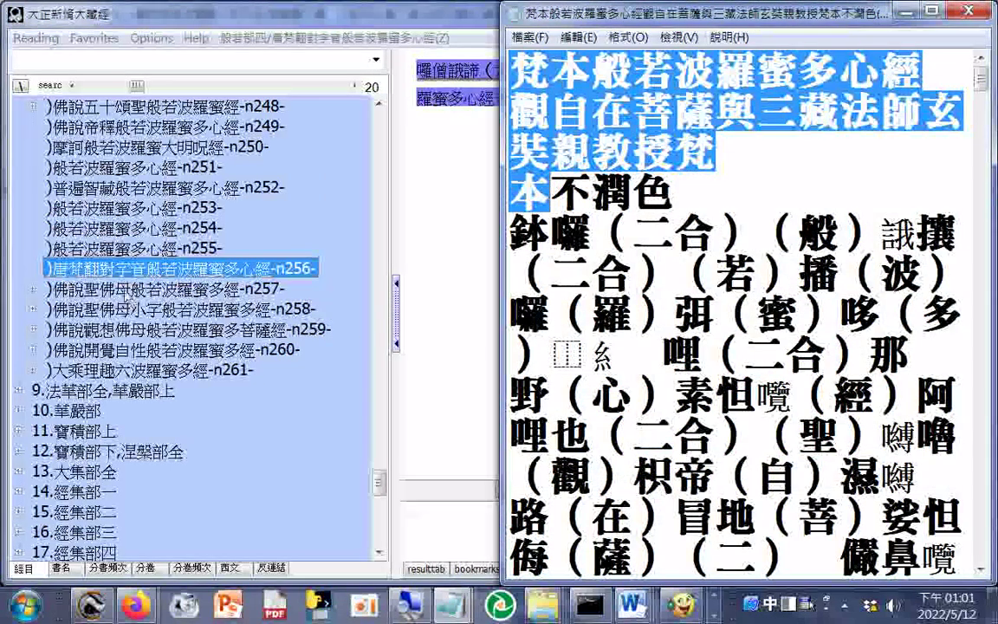
- Switch to the 大正新脩大藏經 reader and open 佛說聖佛母般若波羅蜜多經 (n257)
left_click(126, 268)
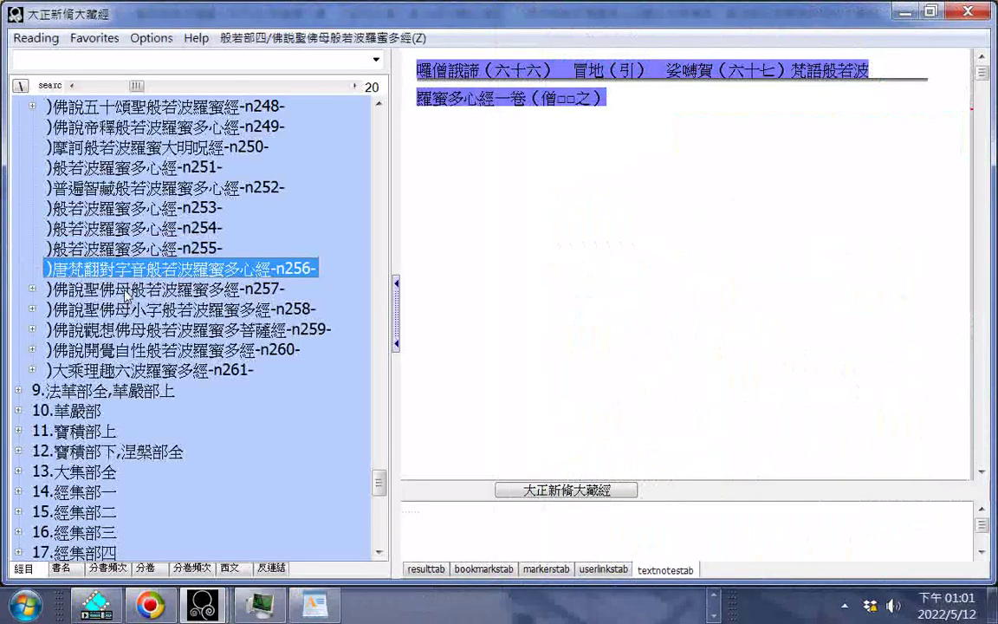
left_click(125, 289)
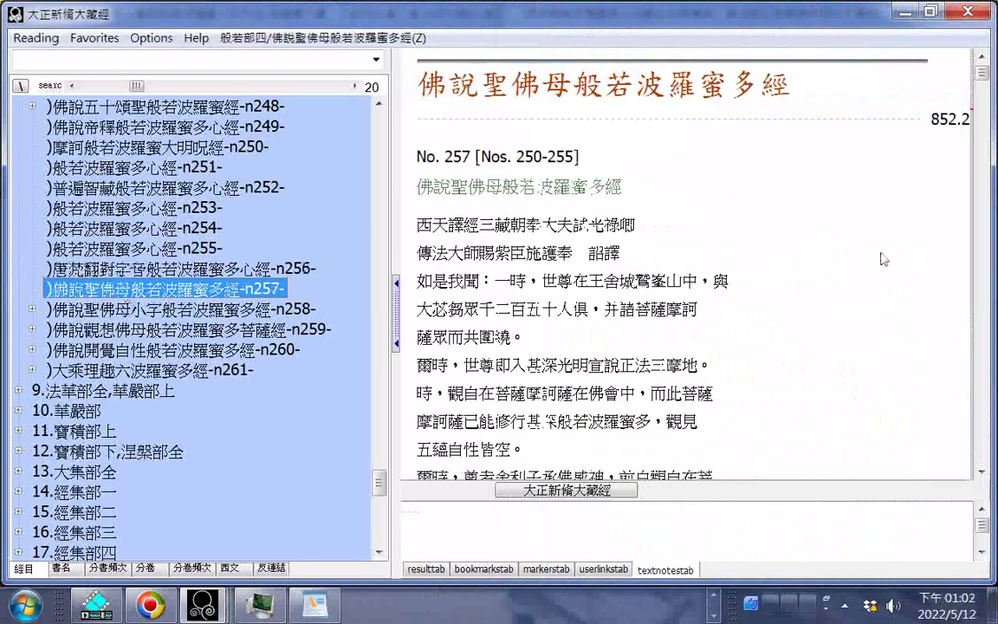
- Read through 佛說聖佛母般若波羅蜜多經 (n257), past the 大明曰 mantra to the closing passage
scroll(892, 242, "down", 5)
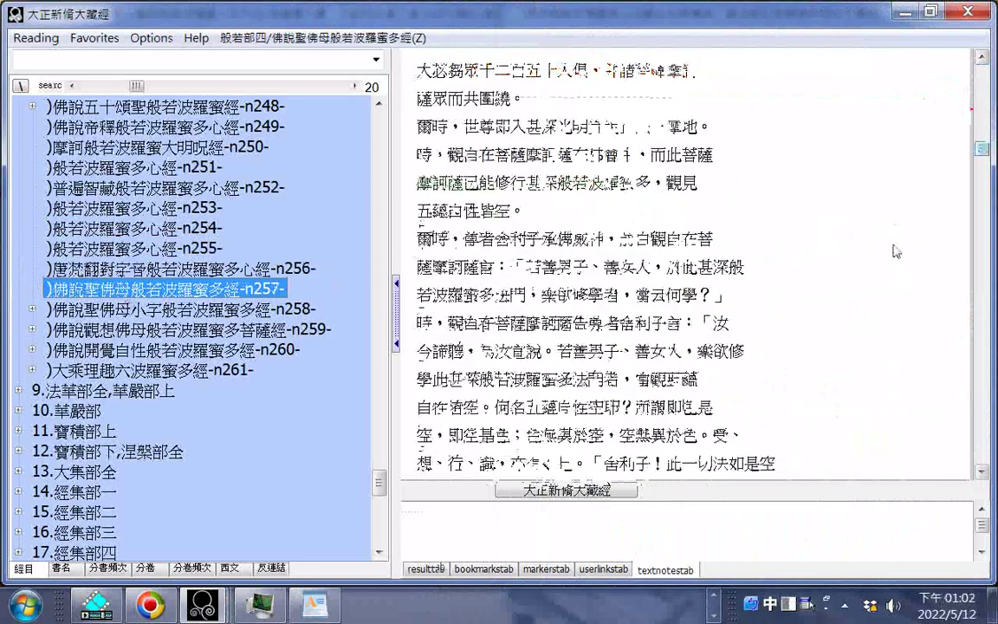
scroll(895, 252, "down", 5)
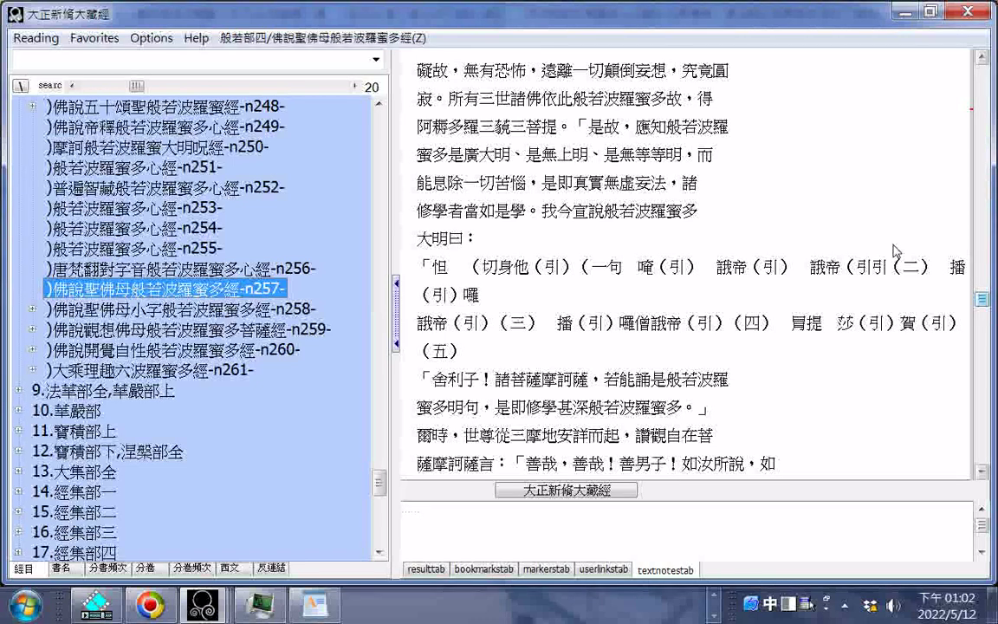
scroll(897, 251, "down", 2)
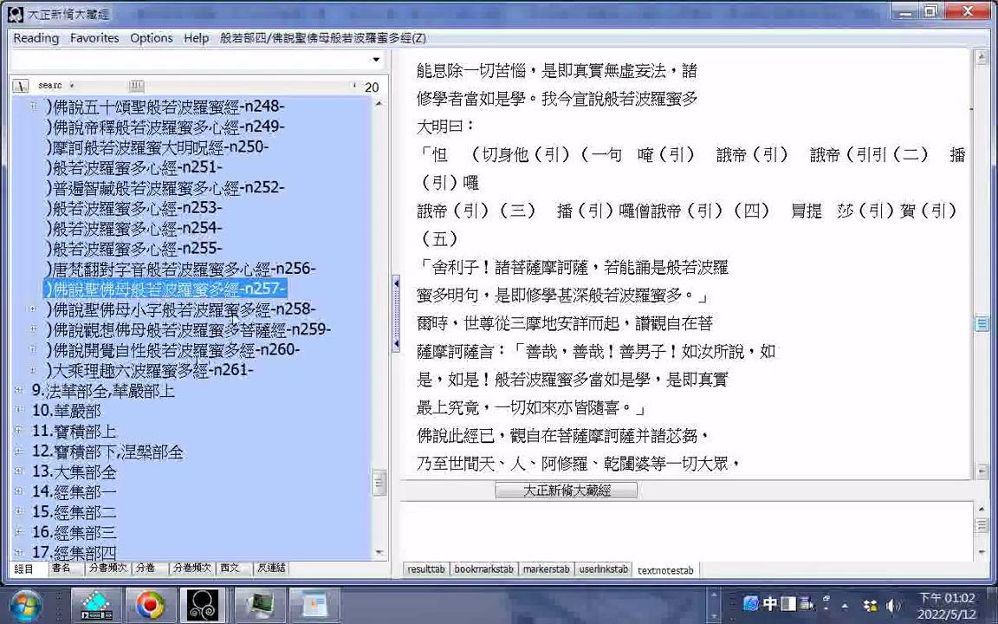
- Open 佛說聖佛母小字般若波羅蜜多經 (n258) and read down to its 真言曰 mantra passage
left_click(233, 309)
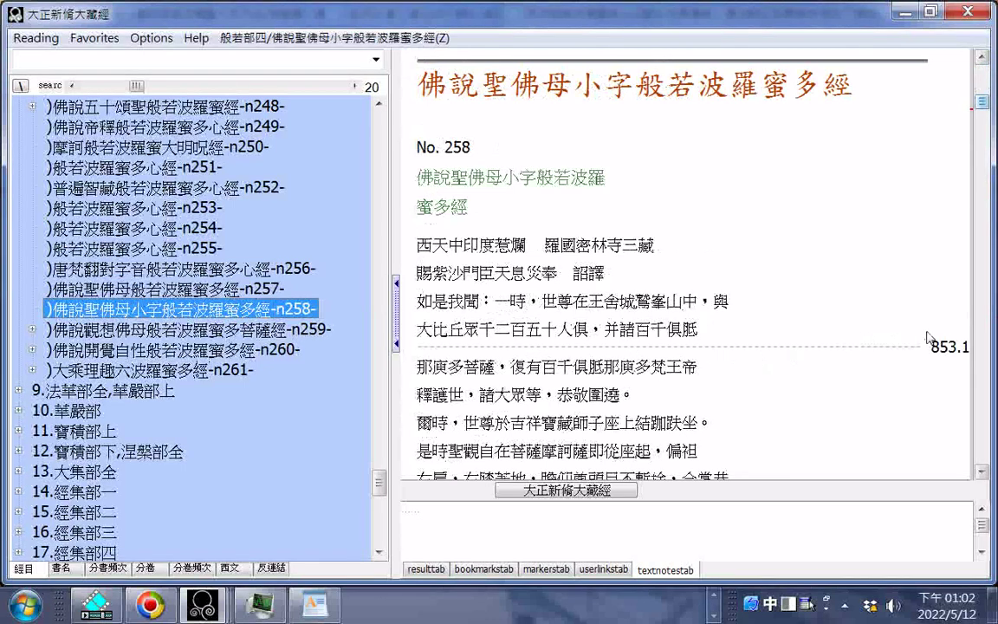
scroll(929, 338, "down", 10)
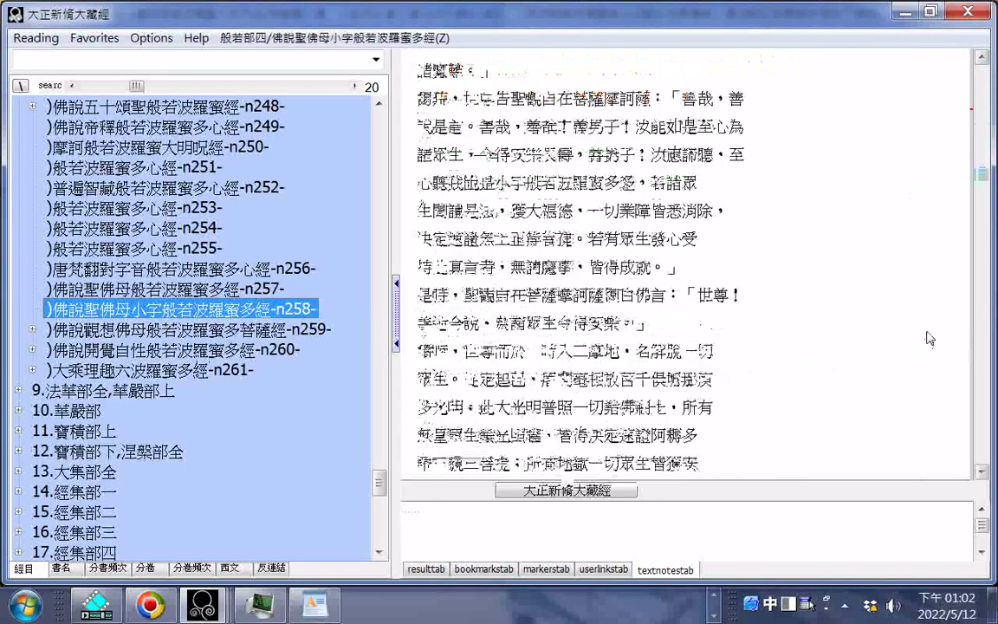
scroll(929, 338, "down", 5)
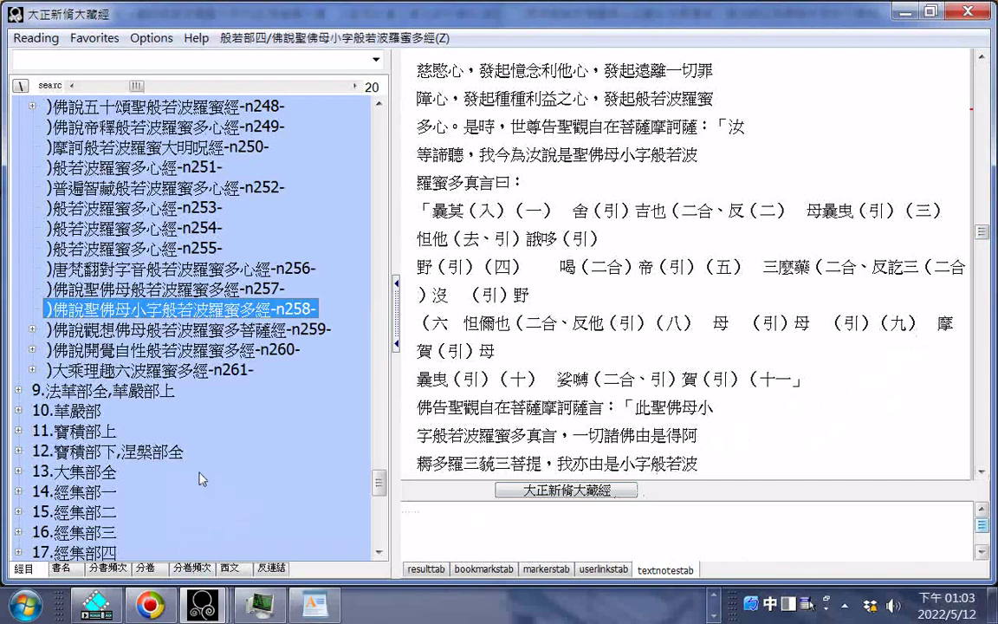
- Open 佛說觀想佛母般若波羅蜜多菩薩經 (n259) and read on past the 根本真言 mantra
key("Down")
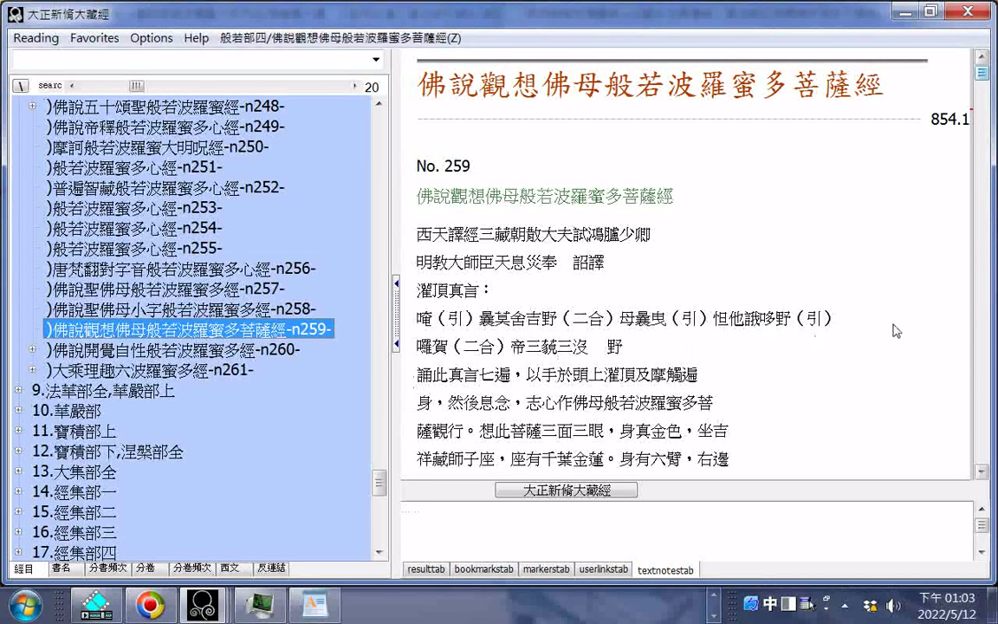
scroll(895, 330, "down", 1)
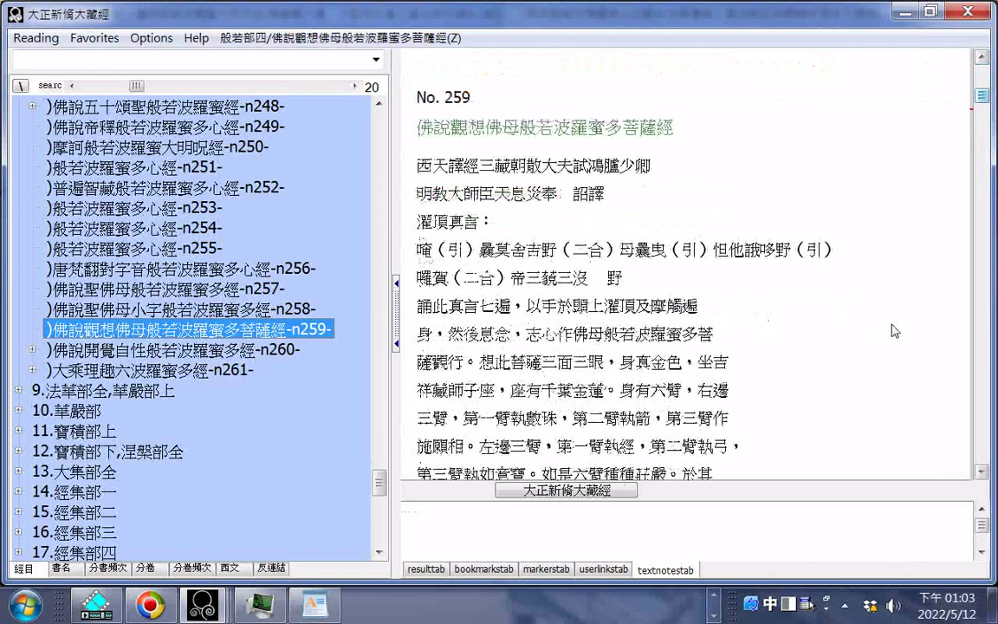
scroll(895, 330, "down", 6)
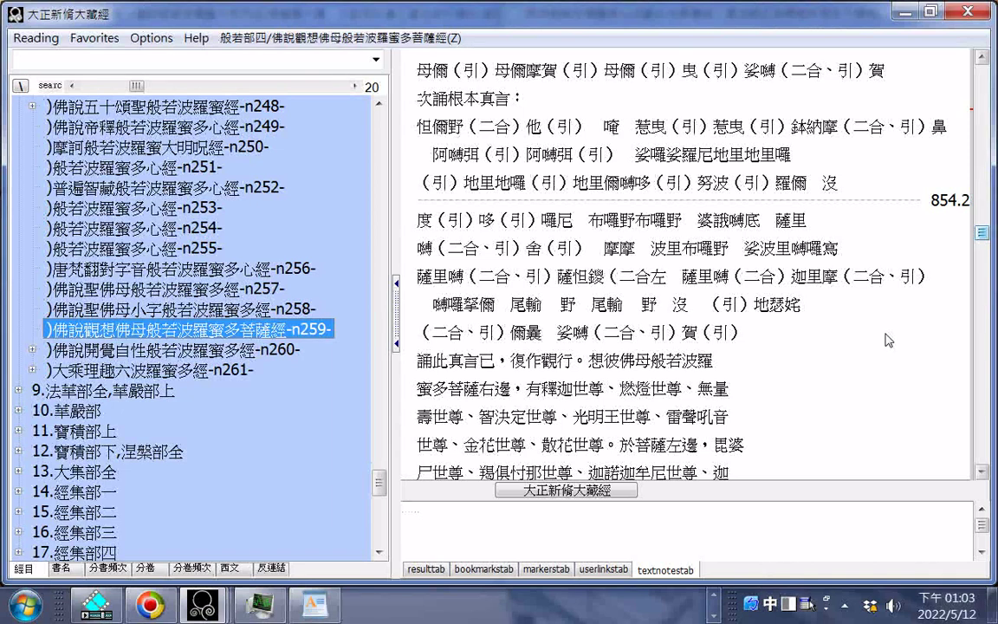
- Open 佛說開覺自性般若波羅蜜多經 (n260) and read 卷第一 through to its end
left_click(195, 350)
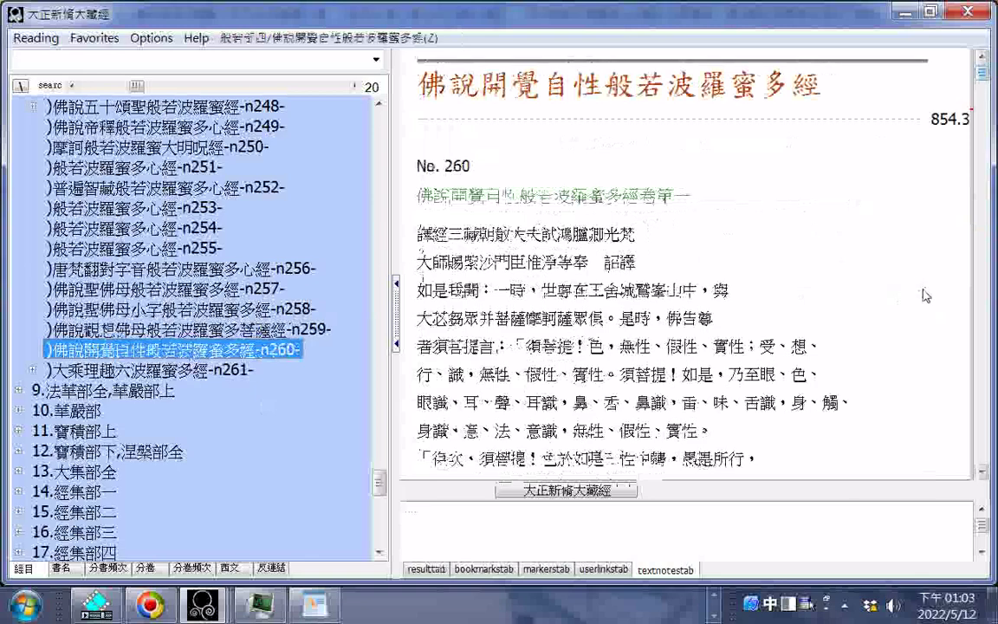
scroll(924, 295, "down", 4)
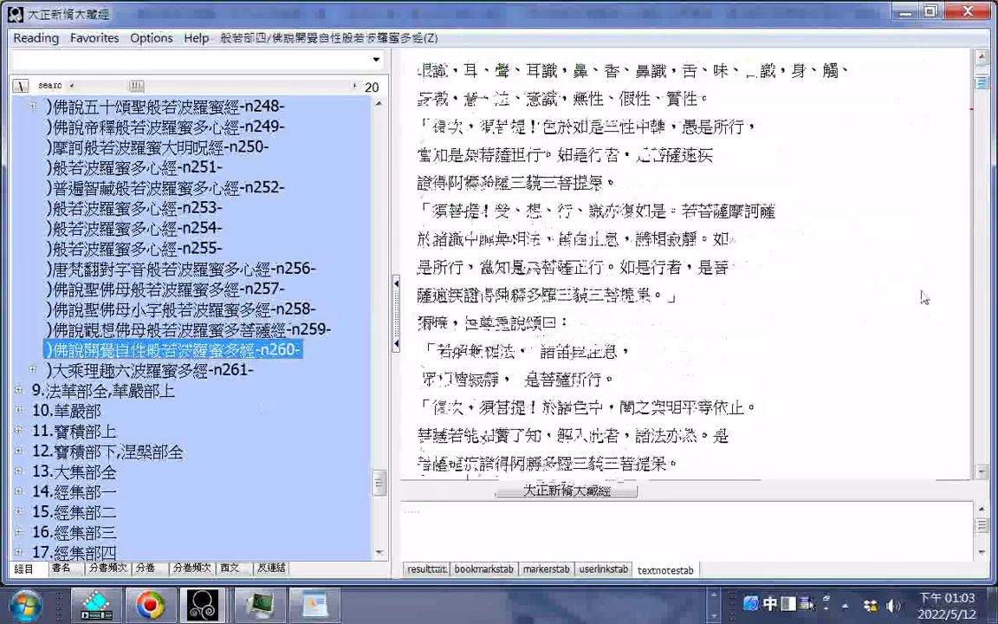
scroll(925, 295, "down", 5)
scroll(924, 296, "down", 4)
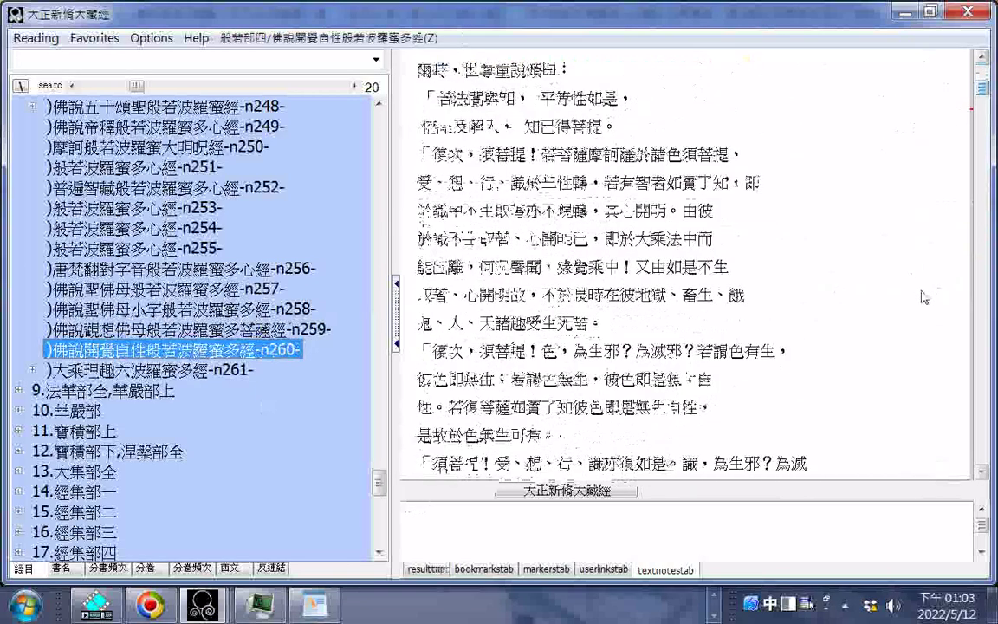
scroll(924, 295, "down", 5)
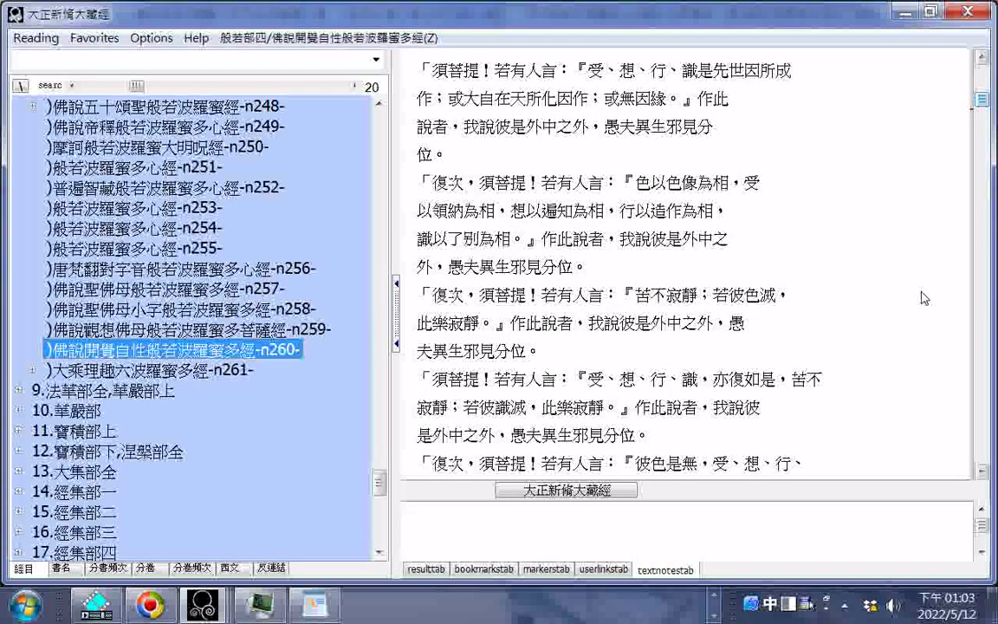
scroll(924, 298, "down", 4)
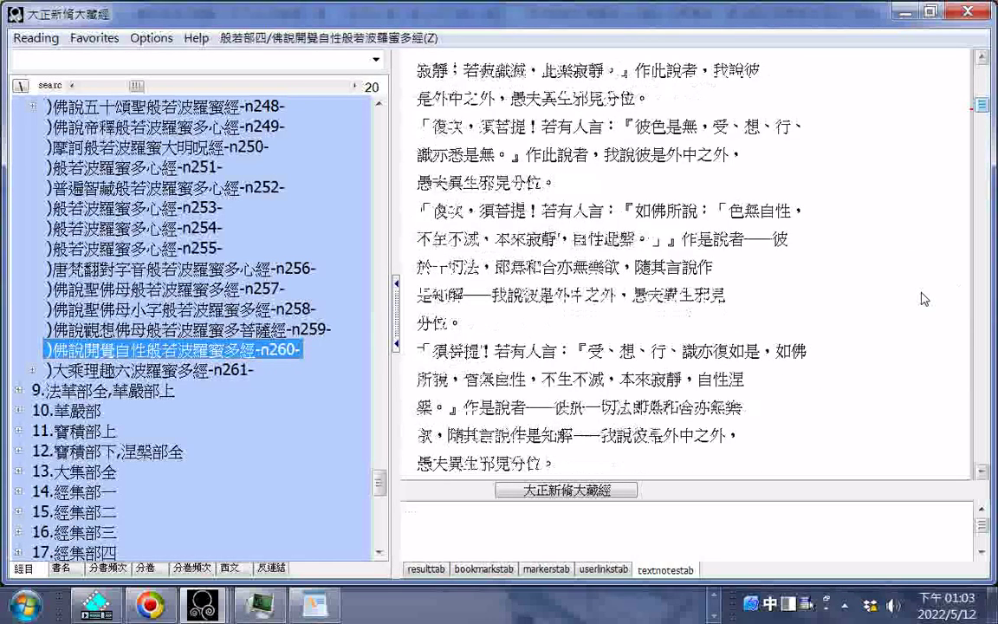
scroll(924, 299, "down", 4)
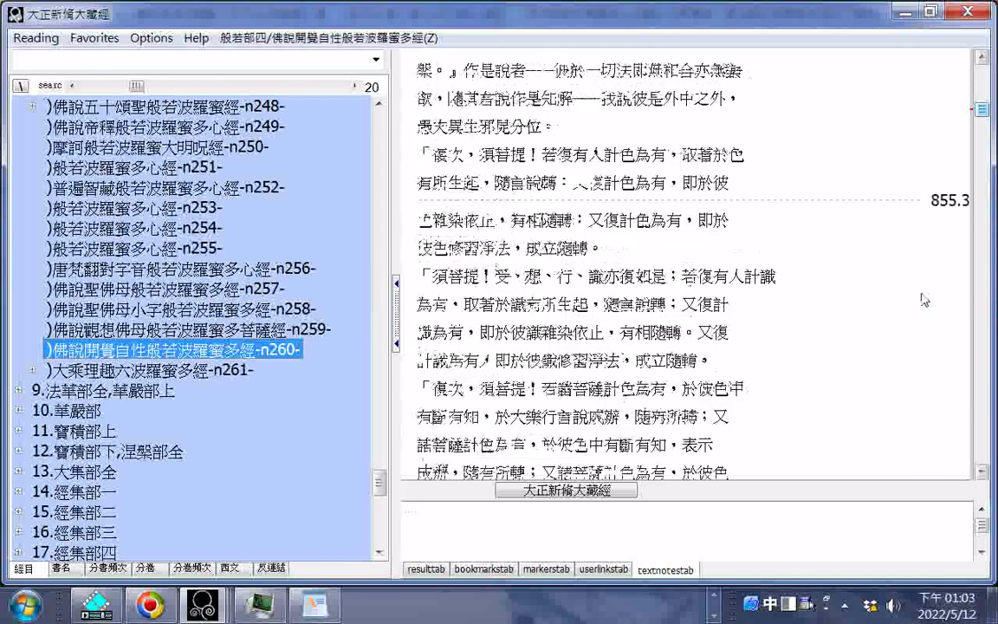
scroll(924, 299, "down", 3)
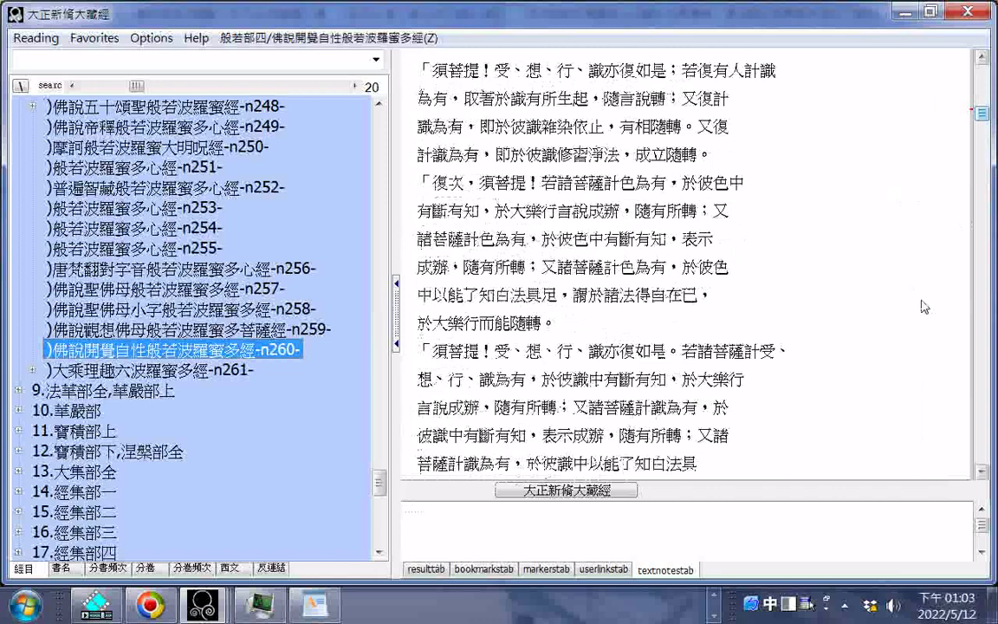
scroll(924, 306, "down", 3)
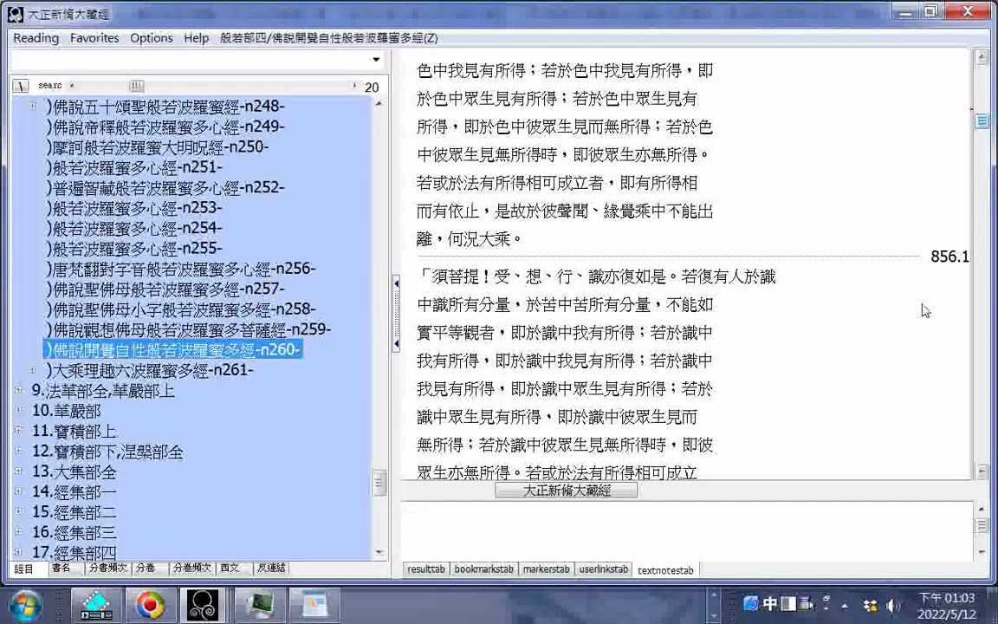
scroll(924, 311, "down", 3)
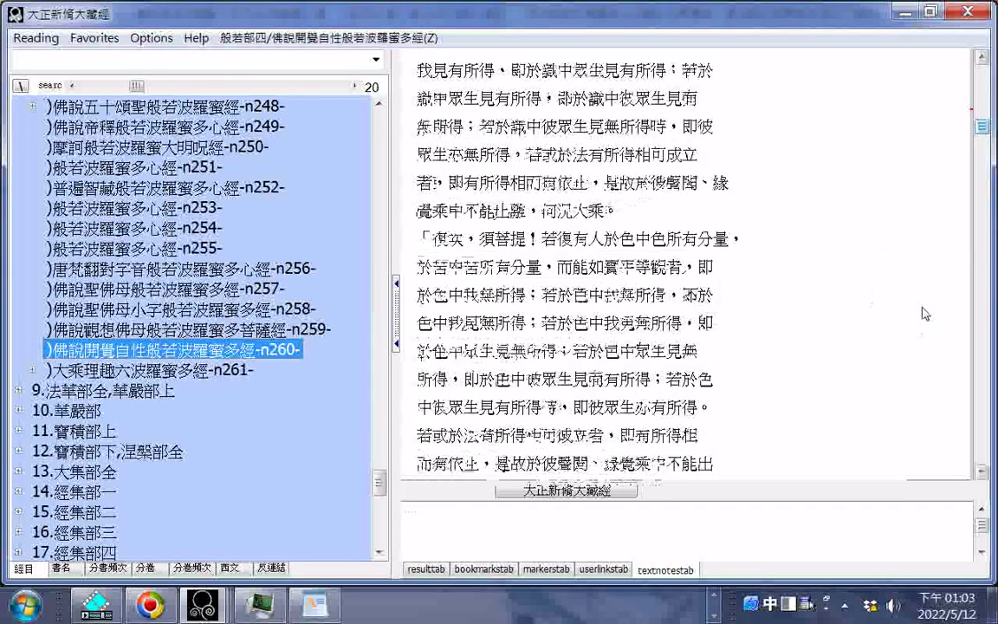
scroll(926, 315, "down", 3)
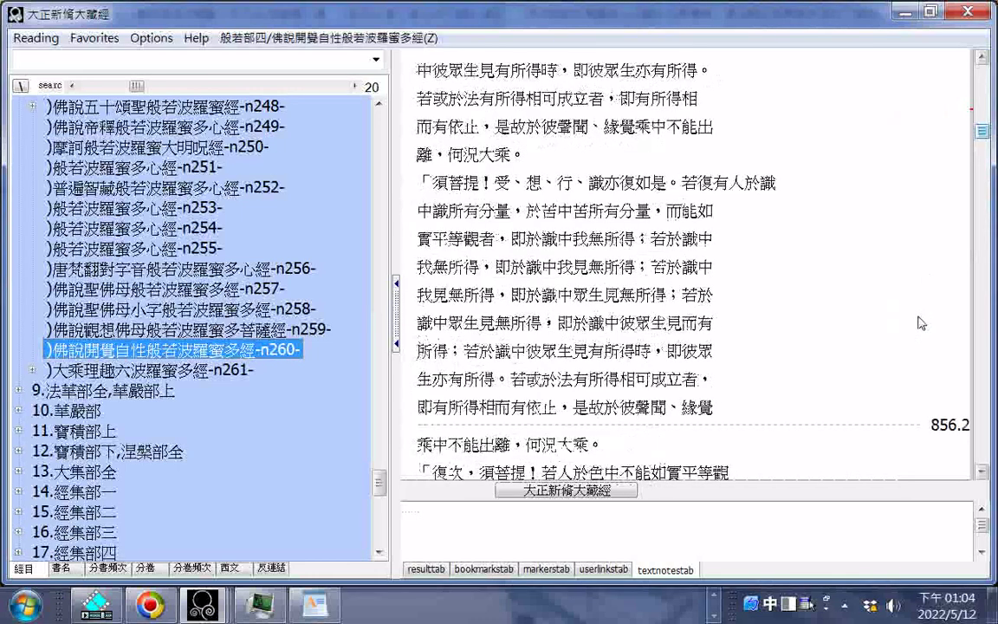
scroll(922, 322, "down", 2)
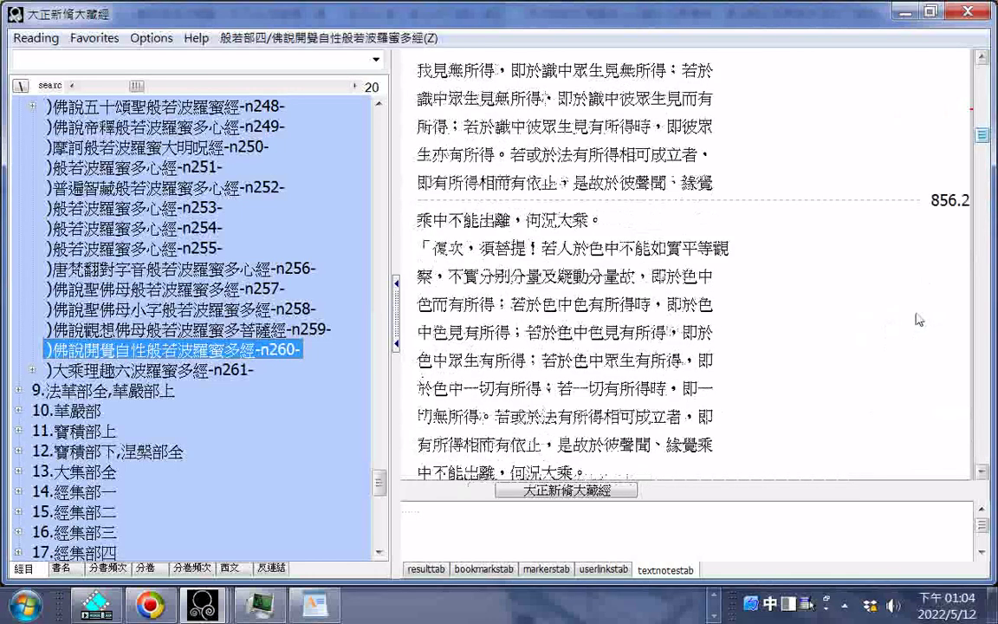
scroll(919, 319, "down", 3)
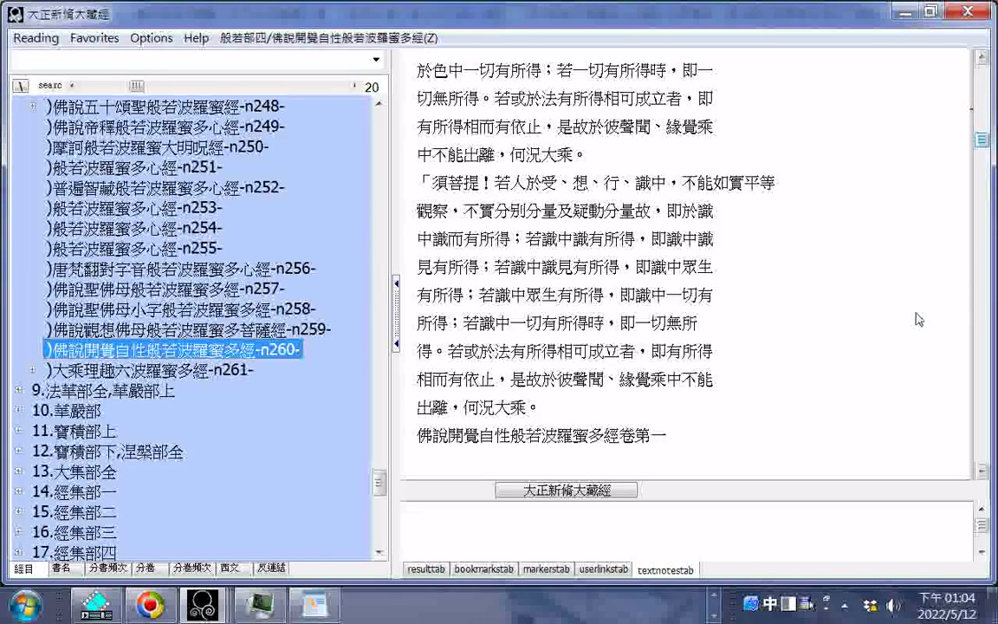
- Read 卷第二 of 佛說開覺自性般若波羅蜜多經 (n260) from its heading through to its end
scroll(918, 320, "down", 3)
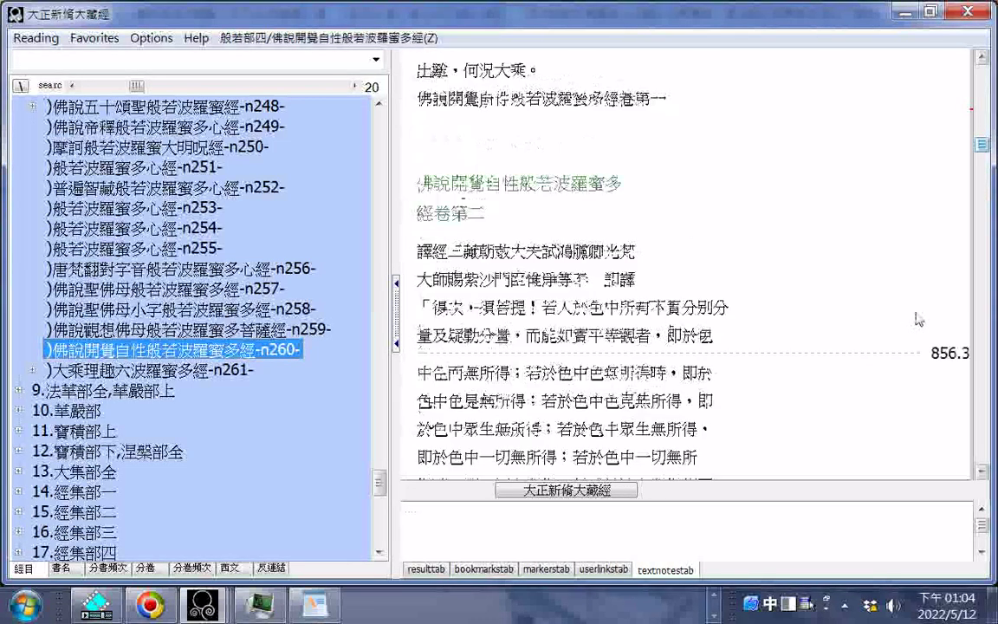
scroll(919, 320, "down", 2)
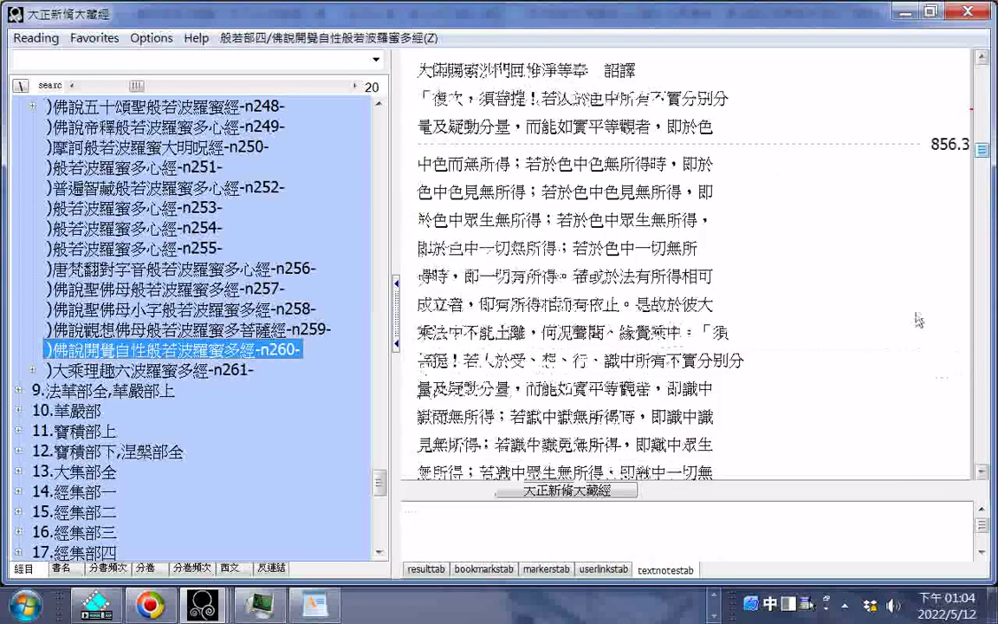
scroll(919, 319, "down", 3)
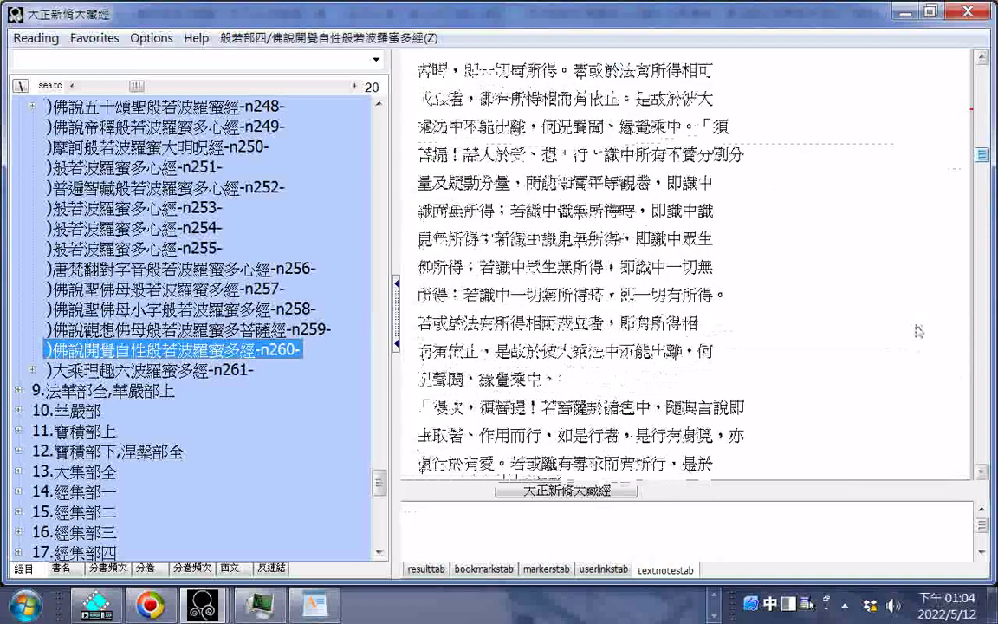
scroll(919, 331, "down", 1)
scroll(919, 331, "down", 3)
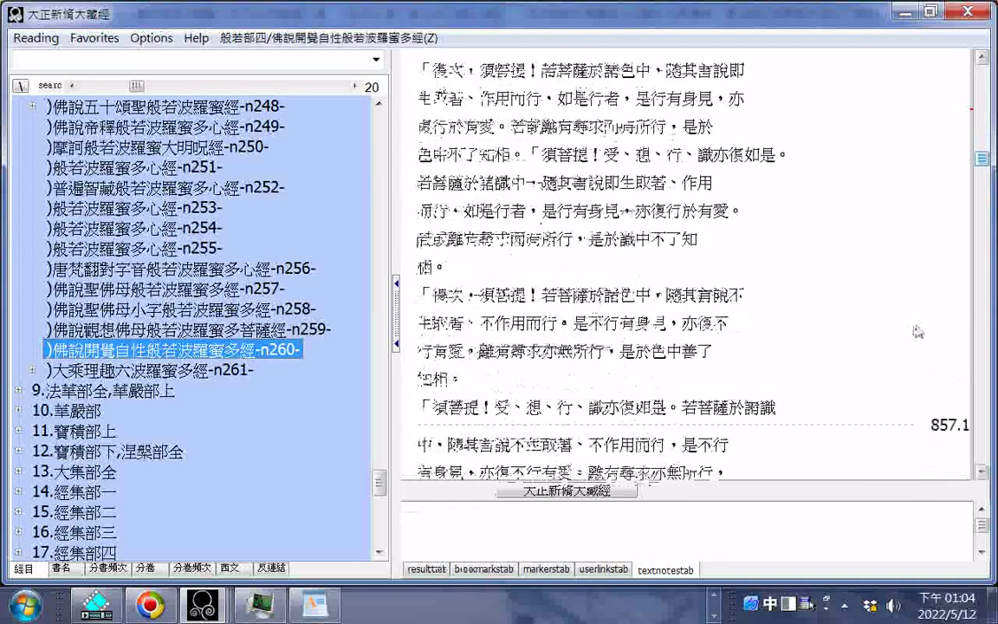
scroll(919, 331, "down", 3)
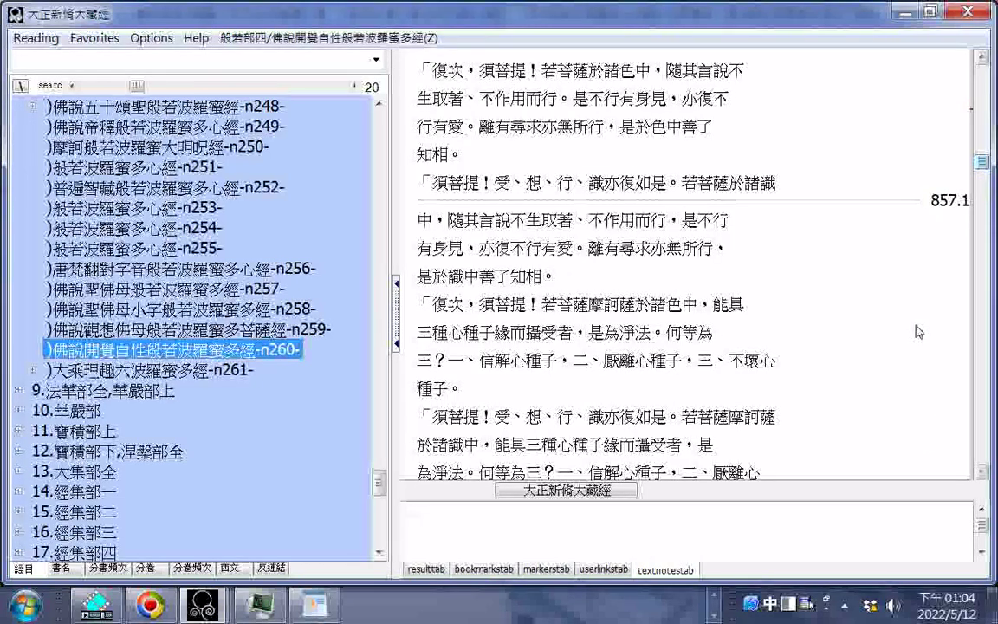
scroll(919, 331, "down", 3)
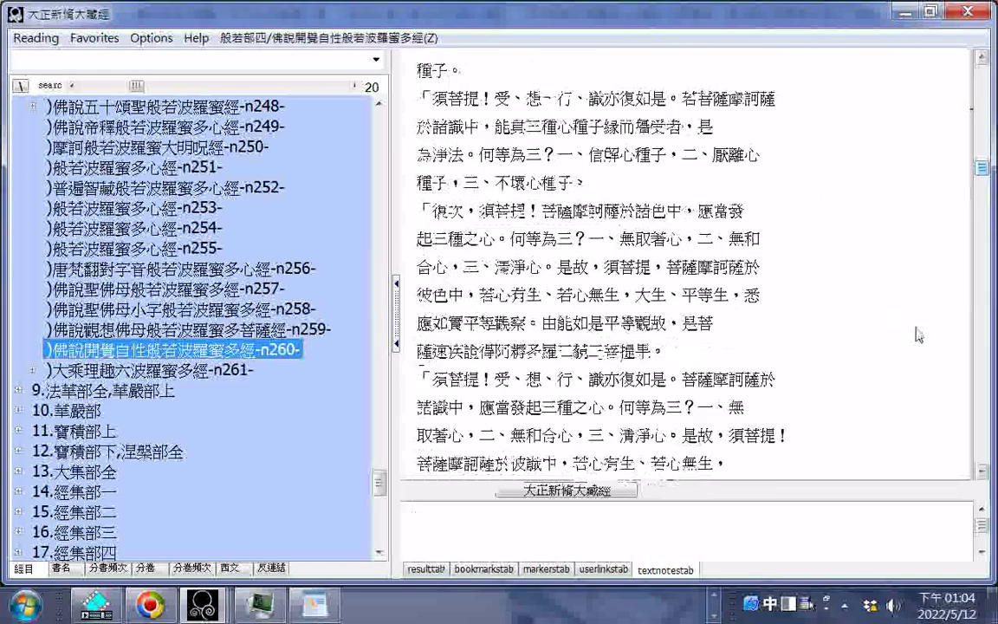
scroll(919, 331, "down", 4)
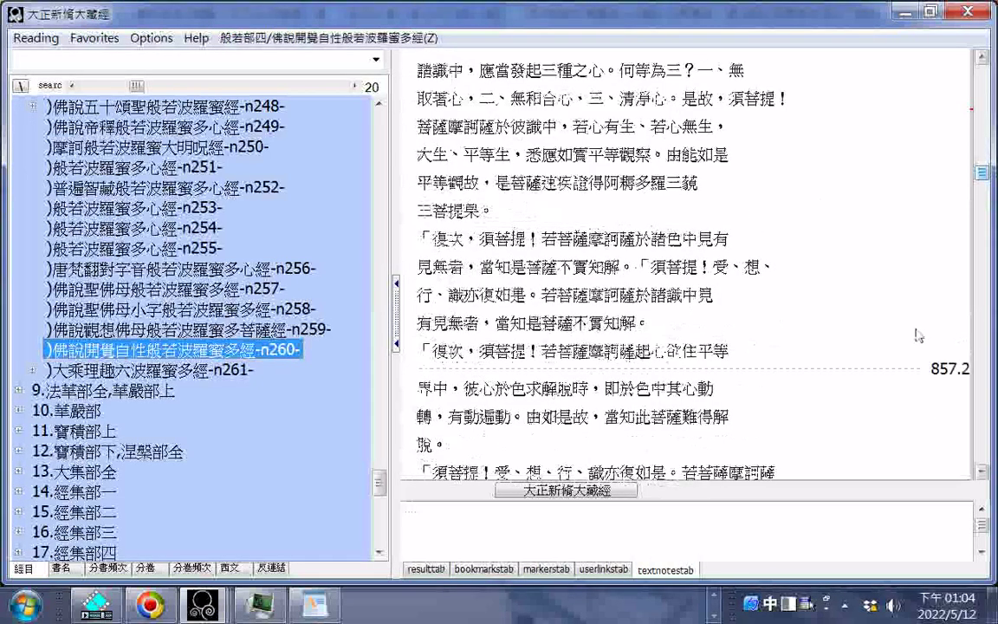
scroll(918, 334, "down", 4)
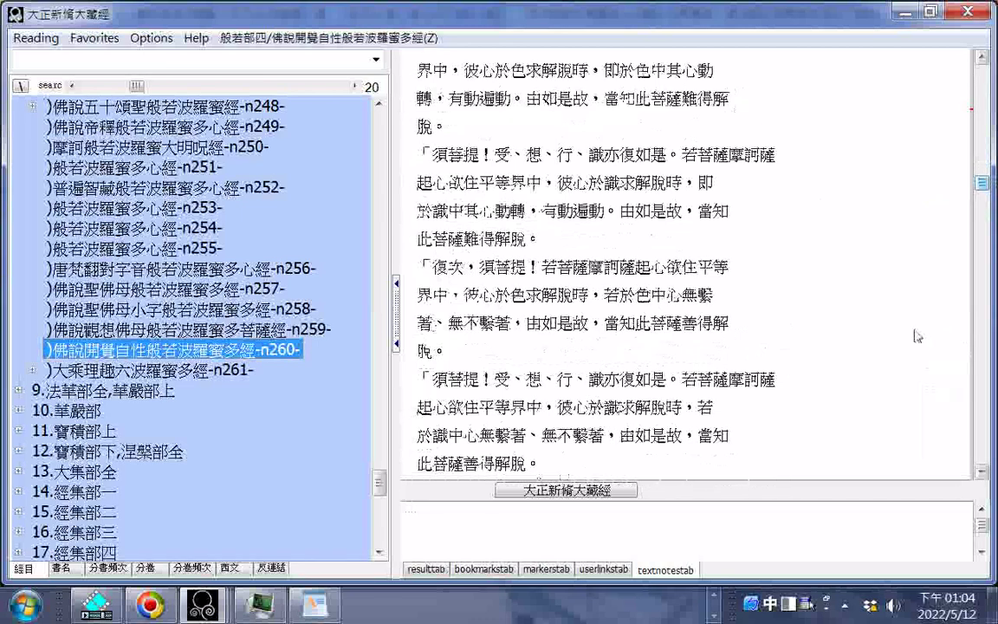
scroll(918, 336, "down", 4)
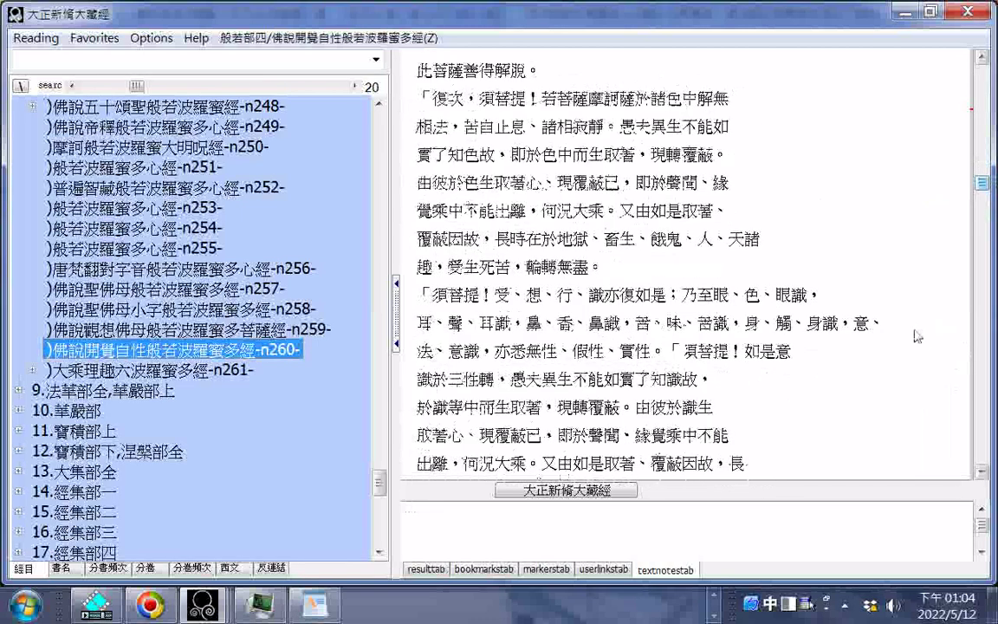
scroll(919, 336, "down", 4)
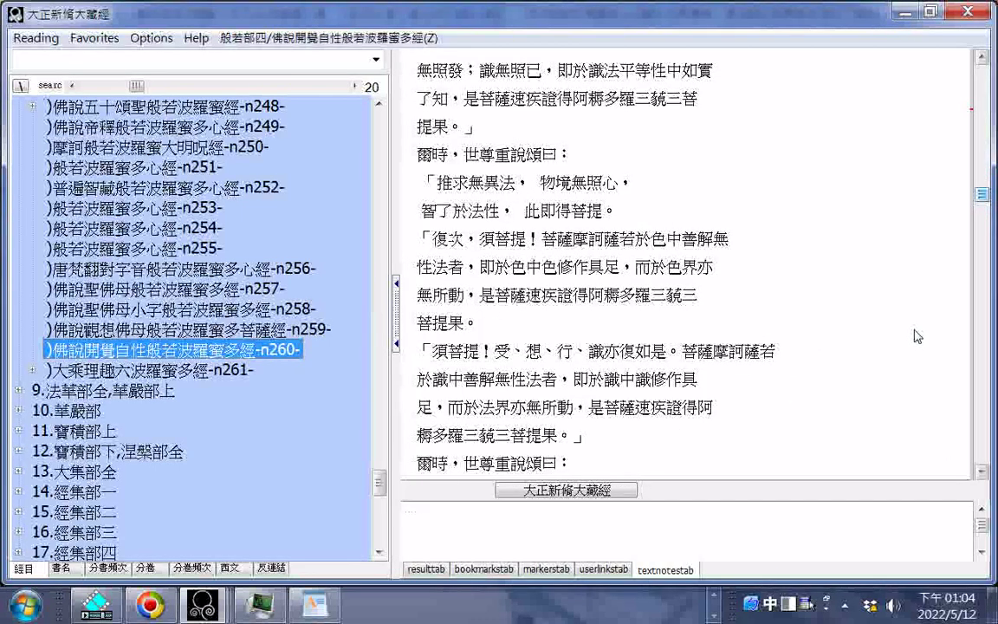
scroll(919, 337, "down", 4)
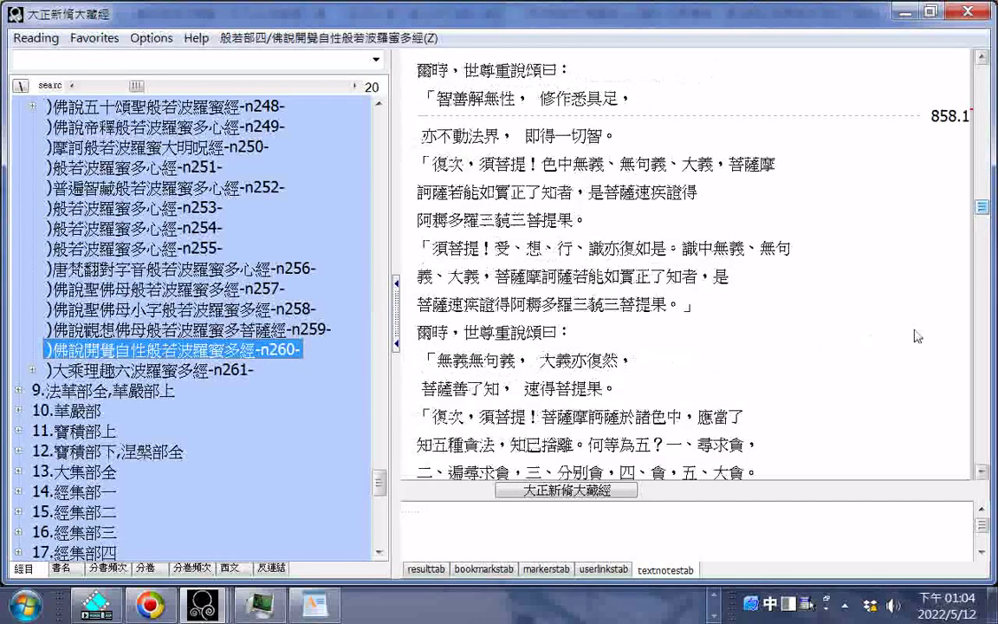
scroll(919, 337, "down", 4)
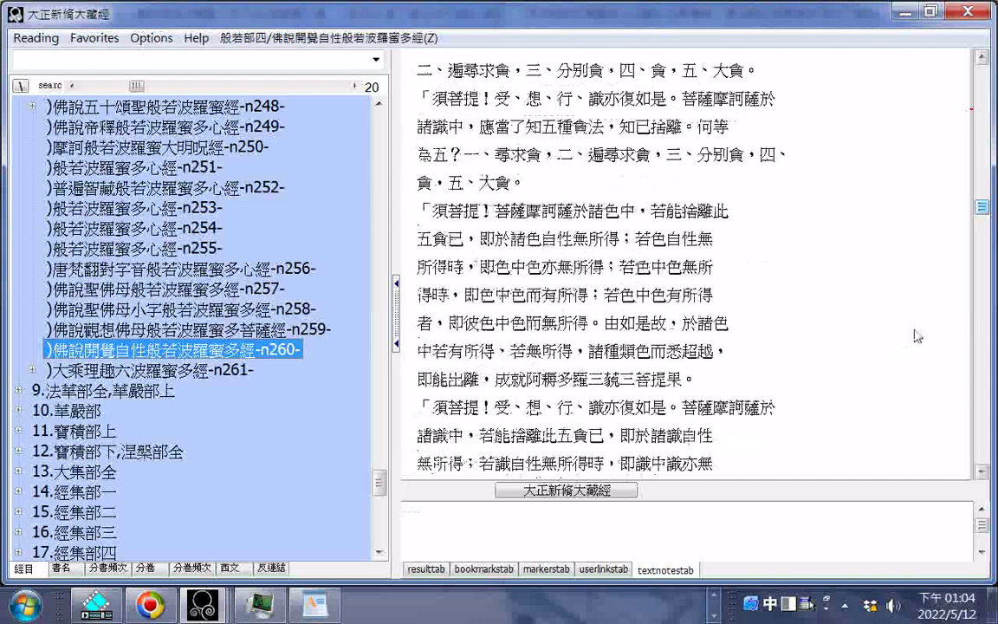
scroll(919, 336, "down", 4)
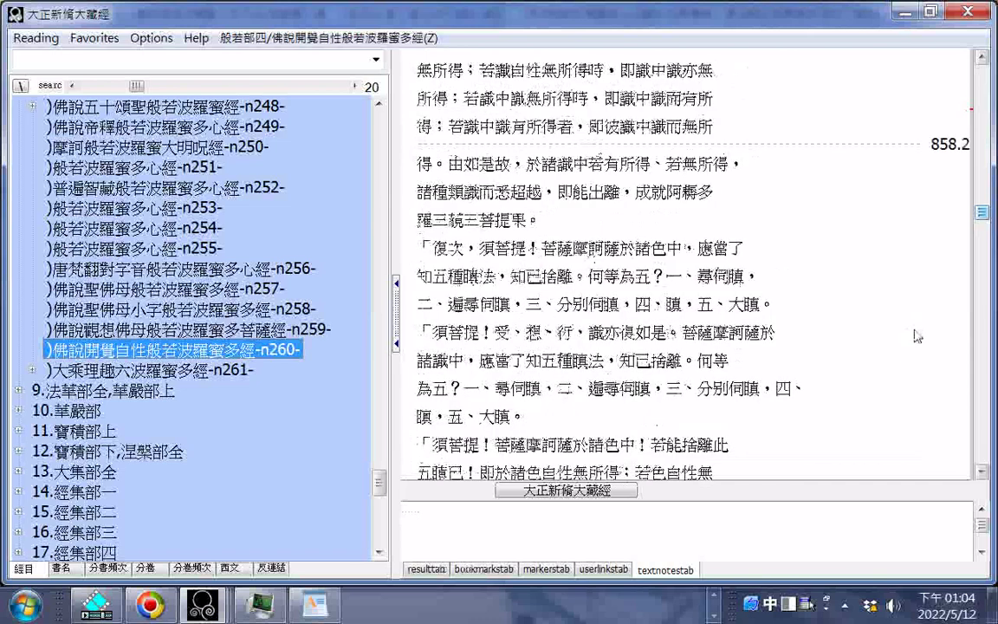
scroll(918, 337, "down", 4)
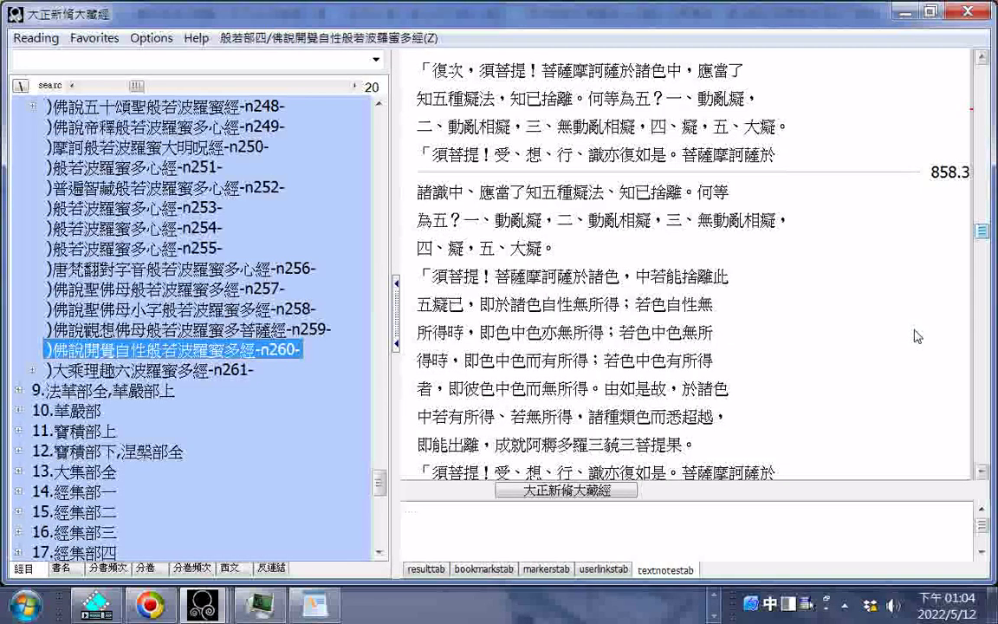
scroll(919, 336, "down", 4)
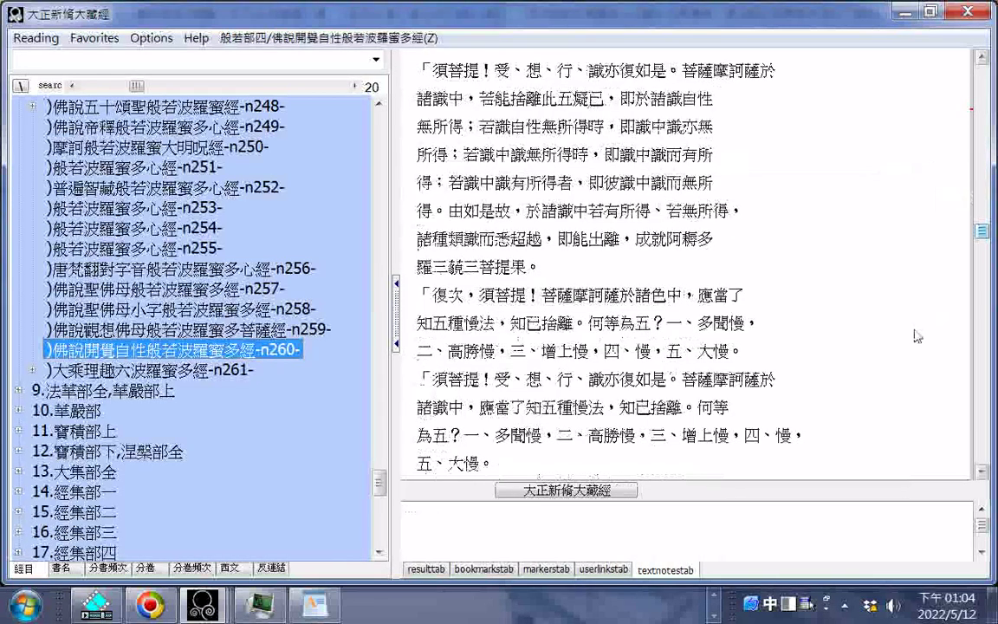
scroll(918, 336, "down", 4)
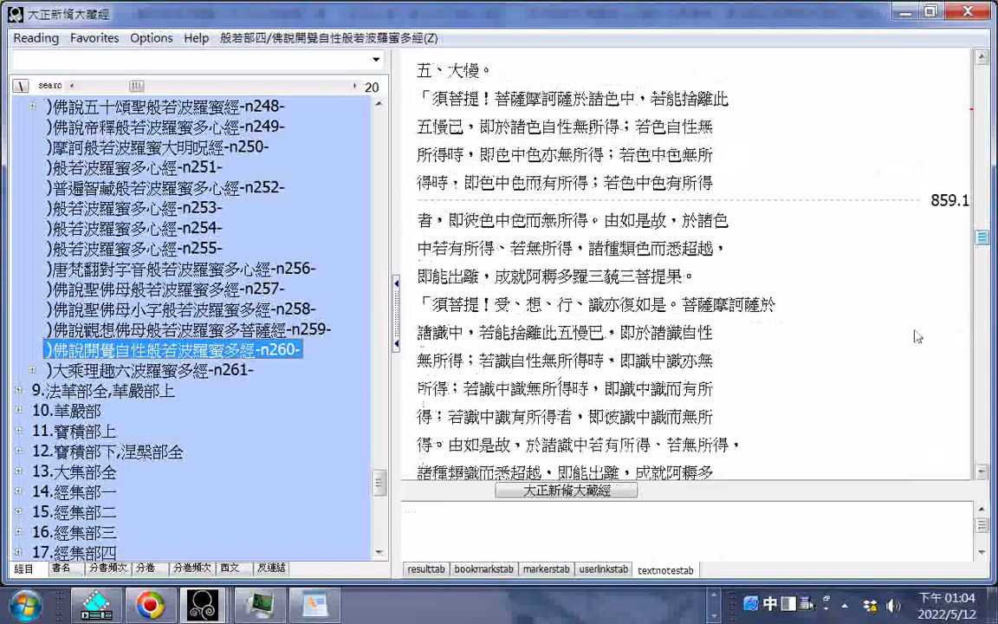
scroll(918, 336, "down", 4)
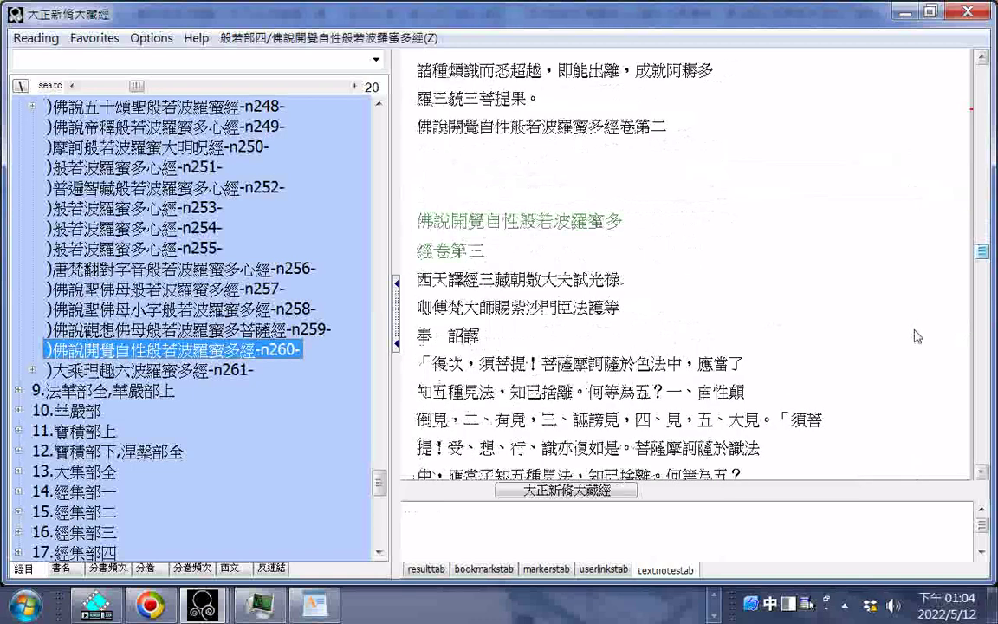
- Read 卷第三 of the same sutra, from the 五種見法 passage through the 般若波羅蜜多 practice to its end
scroll(919, 337, "down", 4)
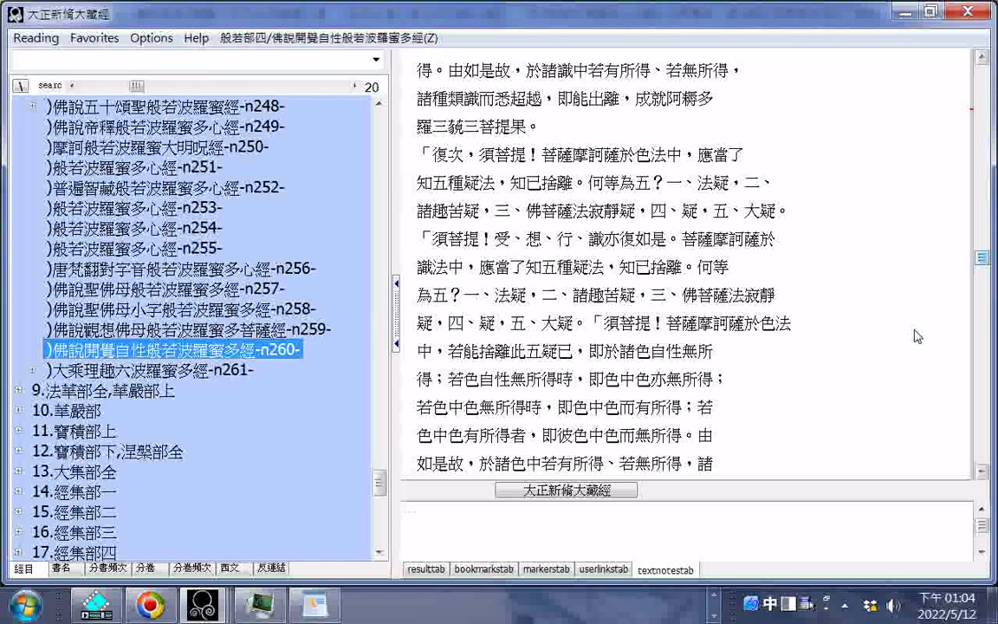
scroll(918, 336, "down", 4)
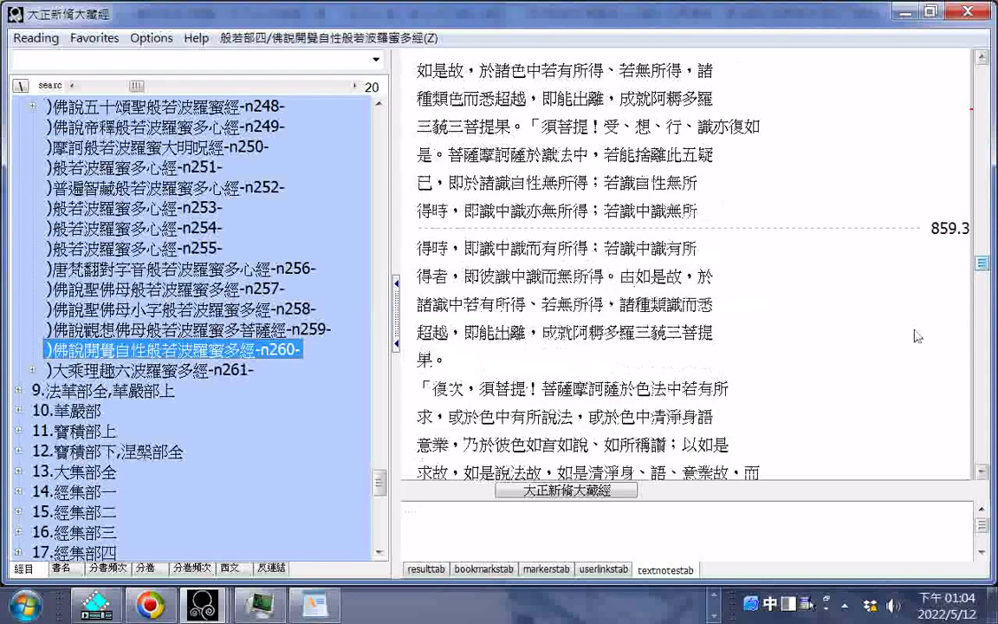
scroll(918, 337, "down", 4)
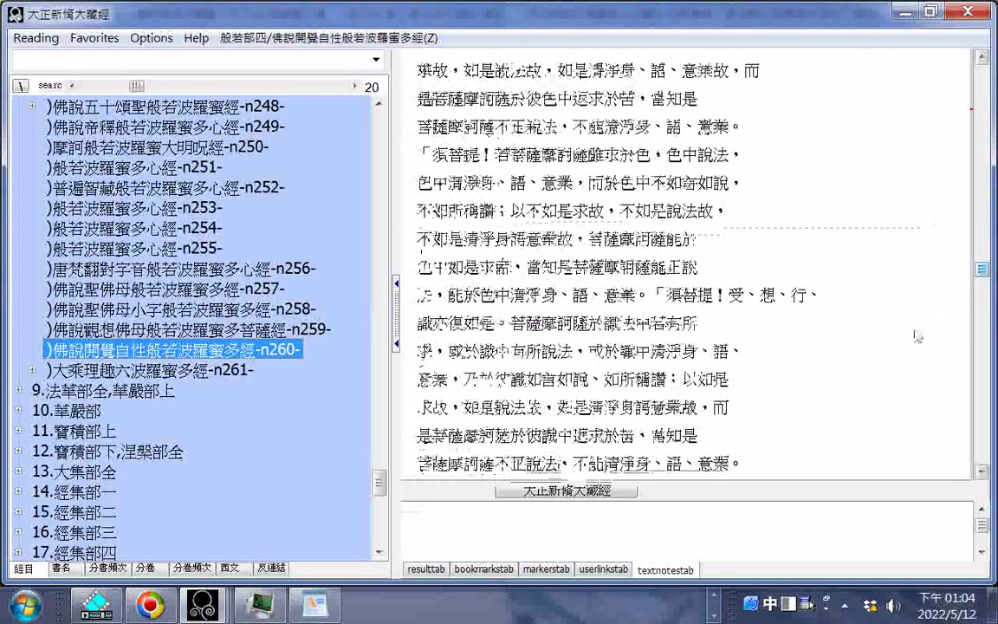
scroll(919, 336, "down", 4)
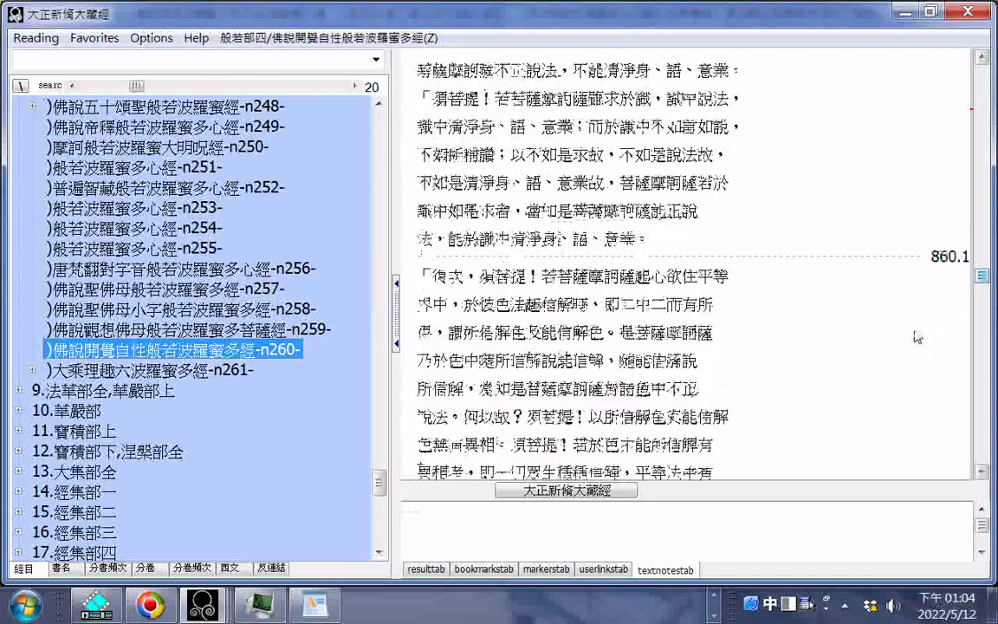
scroll(919, 337, "down", 4)
scroll(919, 336, "down", 4)
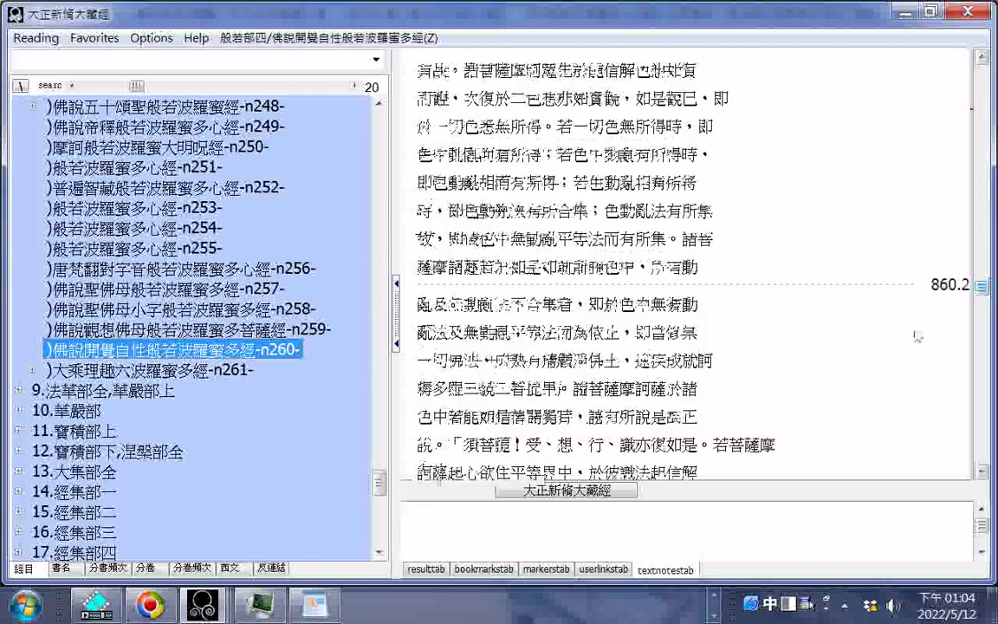
scroll(919, 337, "down", 4)
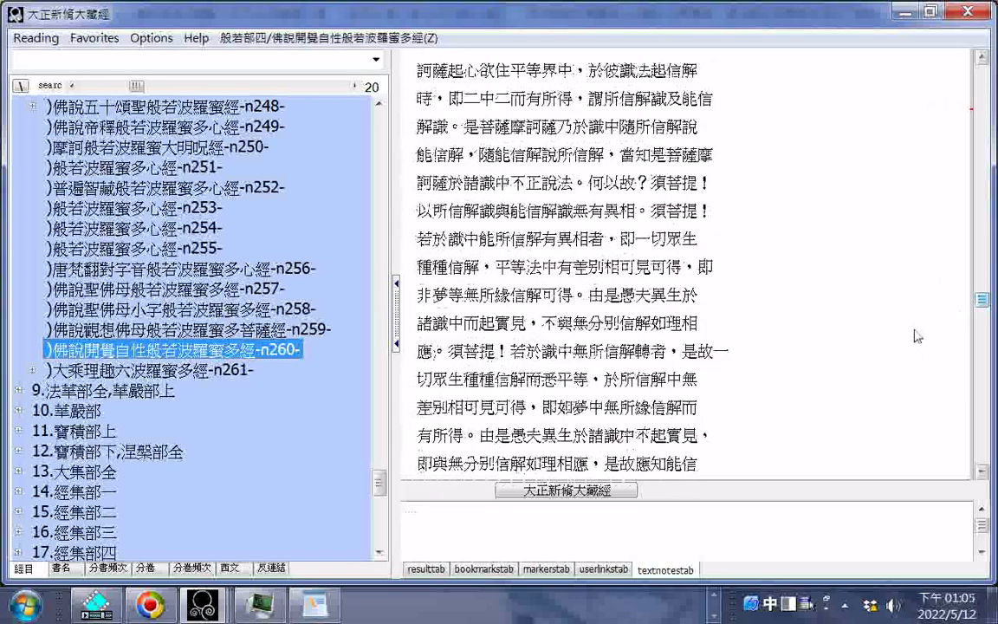
scroll(919, 337, "down", 4)
scroll(919, 336, "down", 4)
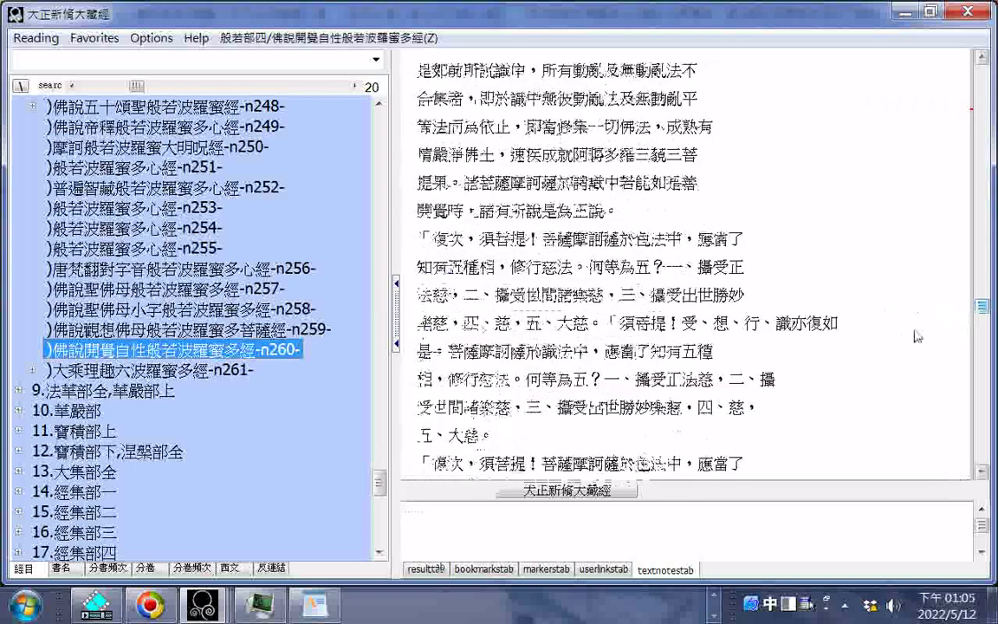
scroll(919, 337, "down", 4)
scroll(918, 336, "down", 4)
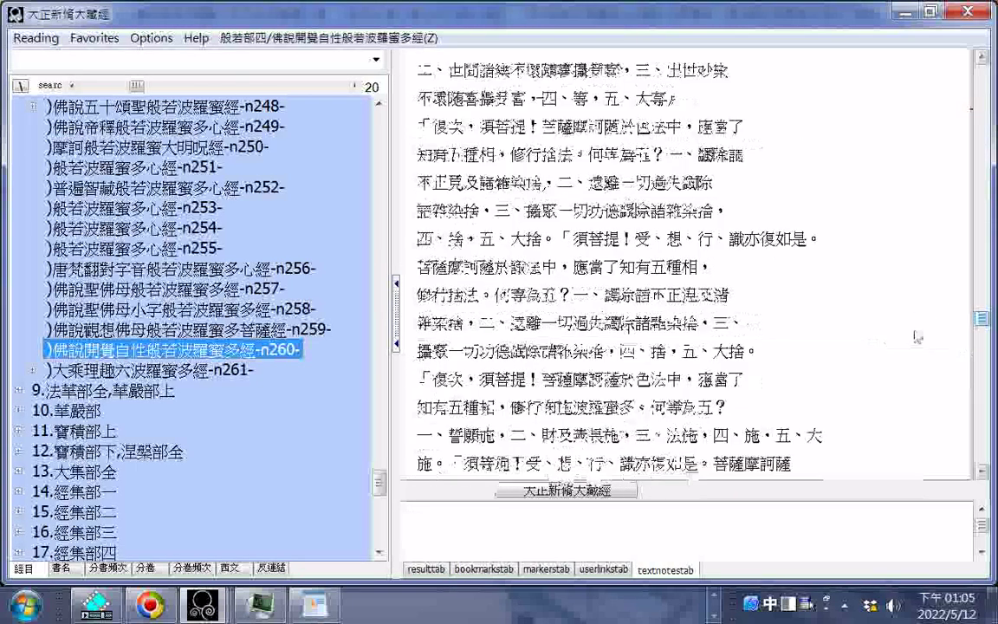
scroll(919, 336, "down", 4)
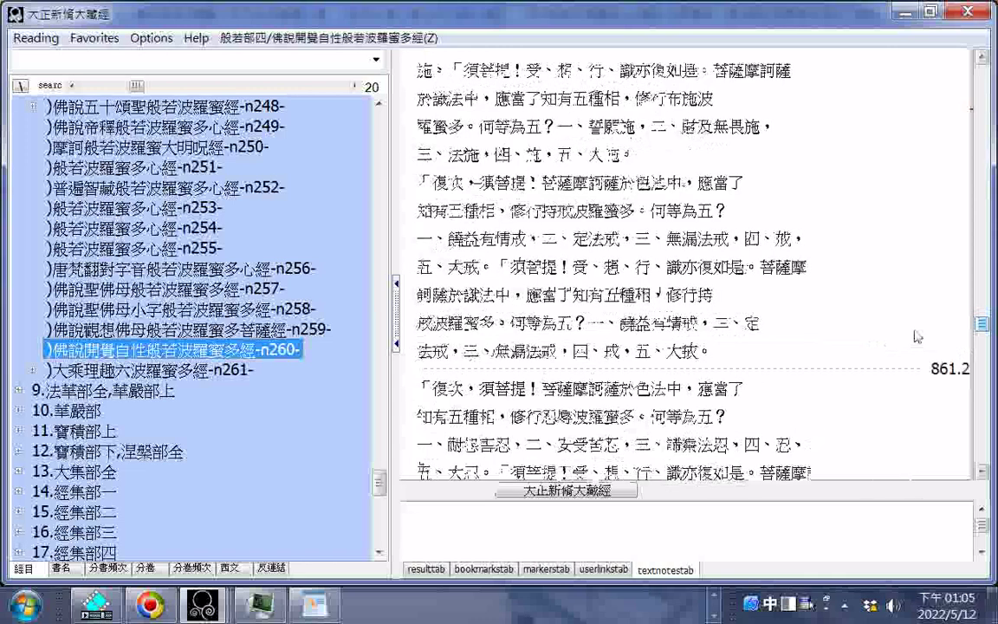
scroll(918, 336, "down", 4)
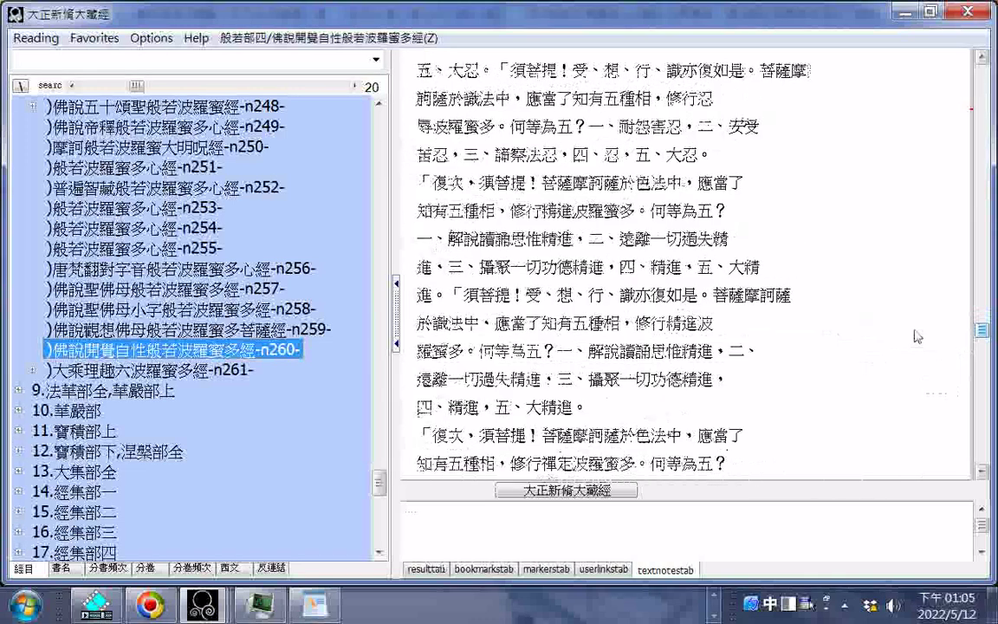
scroll(917, 336, "down", 4)
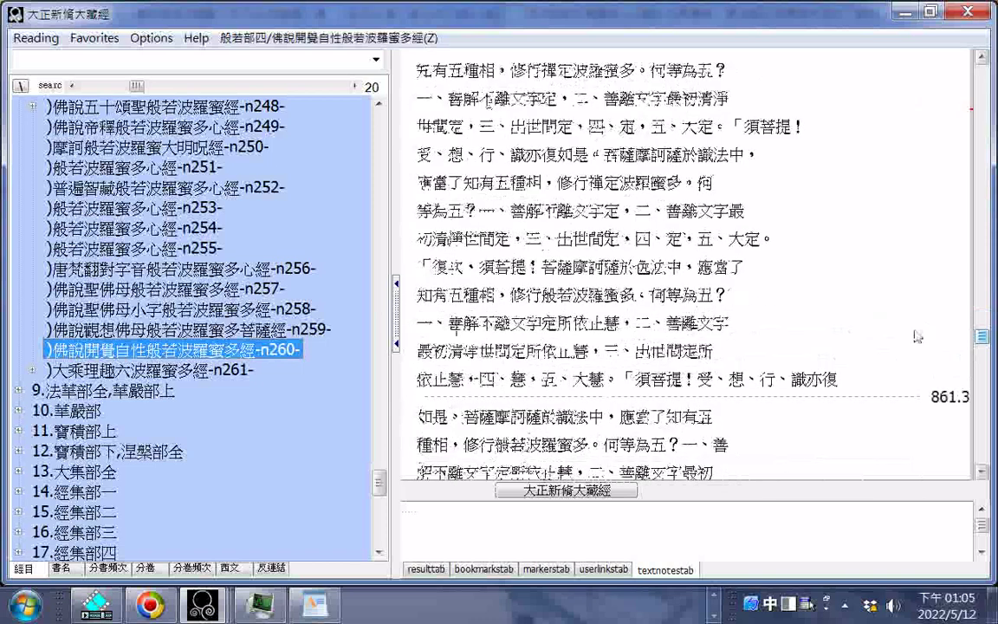
scroll(917, 337, "down", 4)
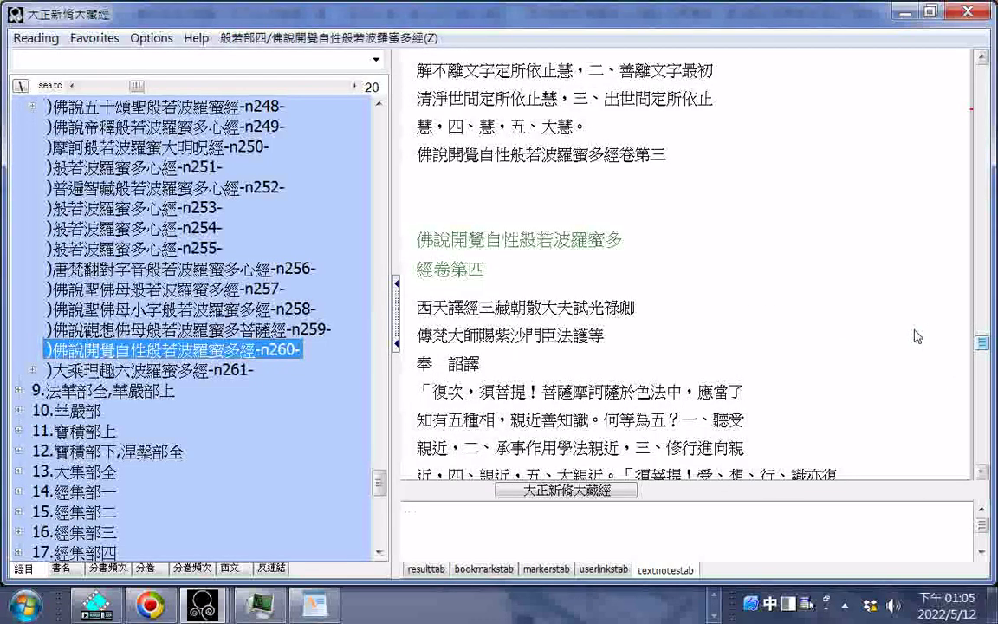
- Read 卷第四 of 佛說開覺自性般若波羅蜜多經 (n260), from the 親近善知識 passage through the 三摩地 section to its end
scroll(918, 336, "down", 4)
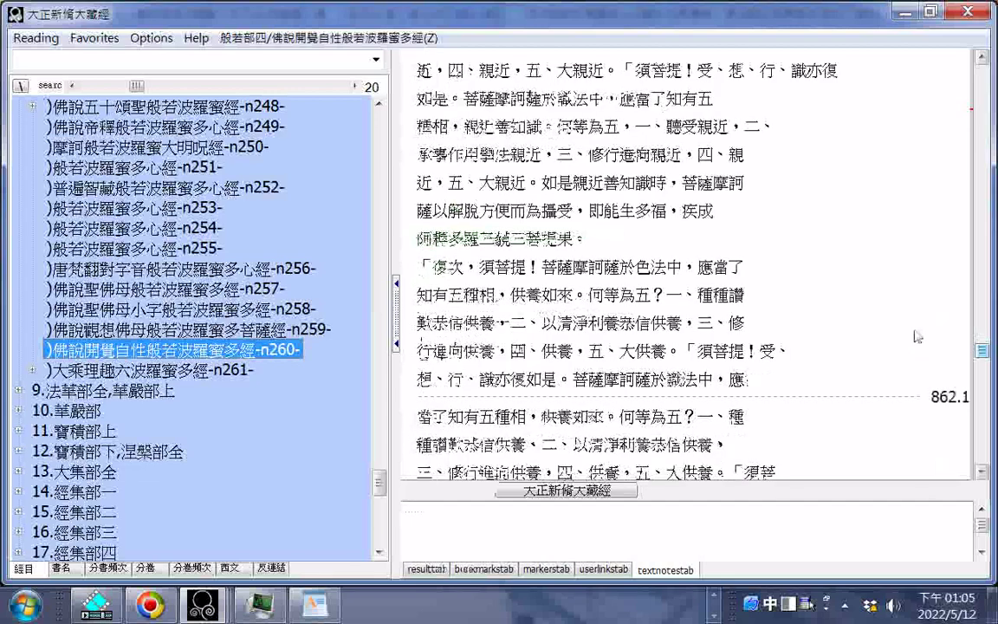
scroll(917, 337, "down", 4)
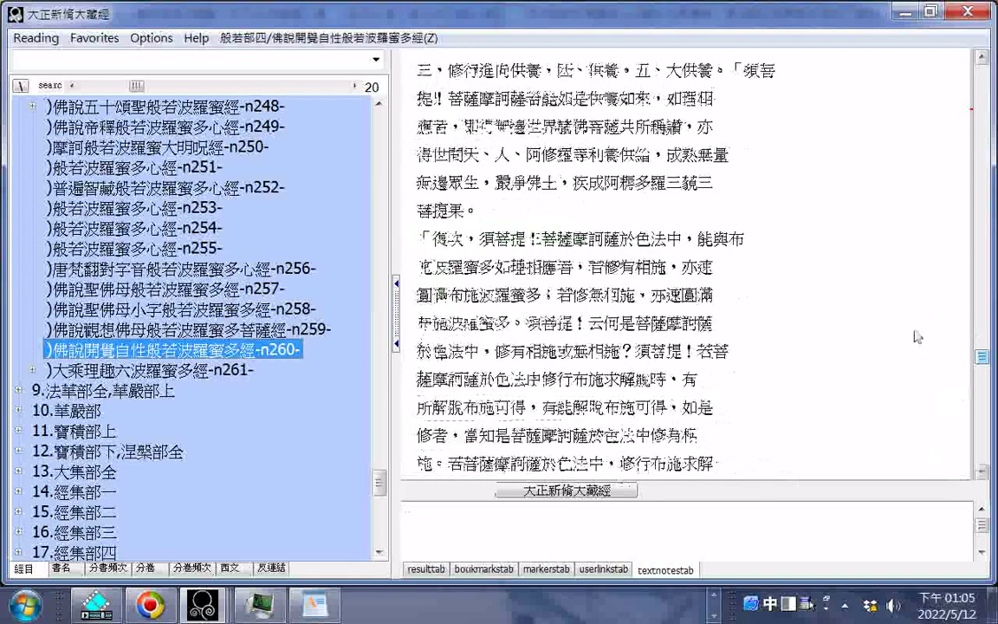
scroll(918, 336, "down", 4)
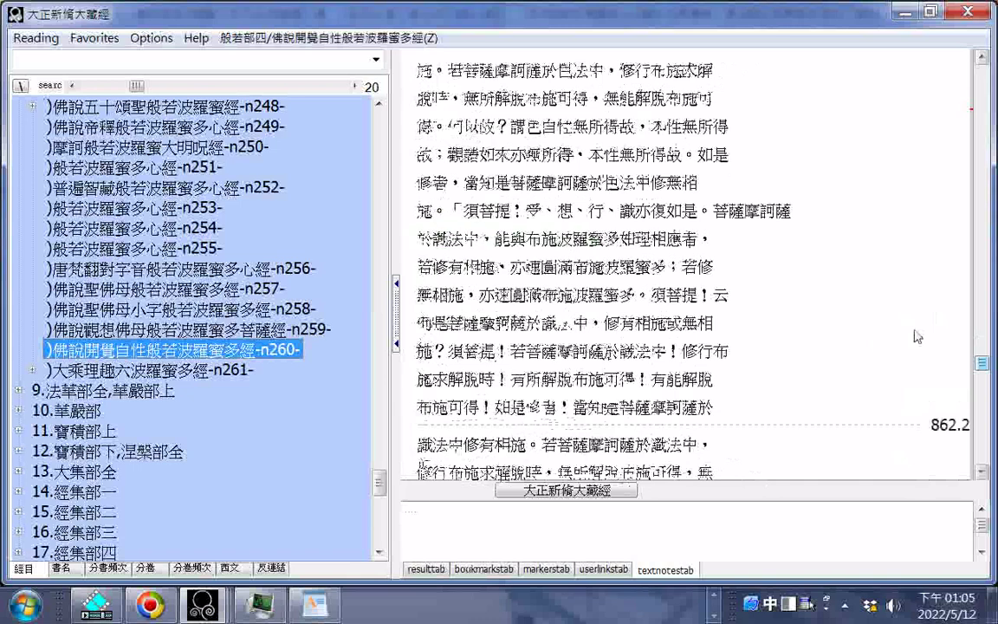
scroll(918, 337, "down", 4)
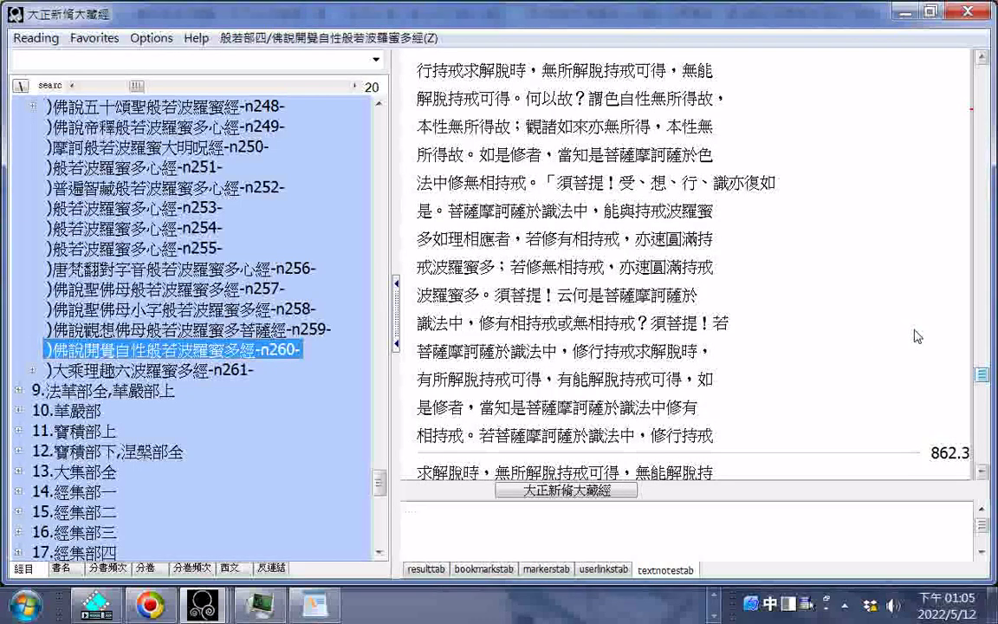
scroll(918, 336, "down", 4)
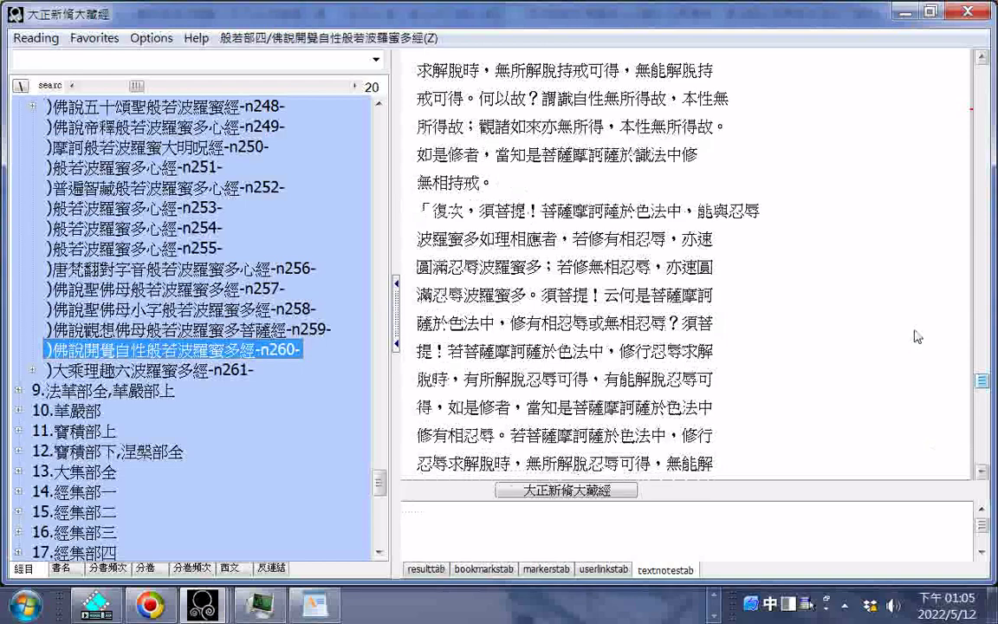
scroll(918, 336, "down", 4)
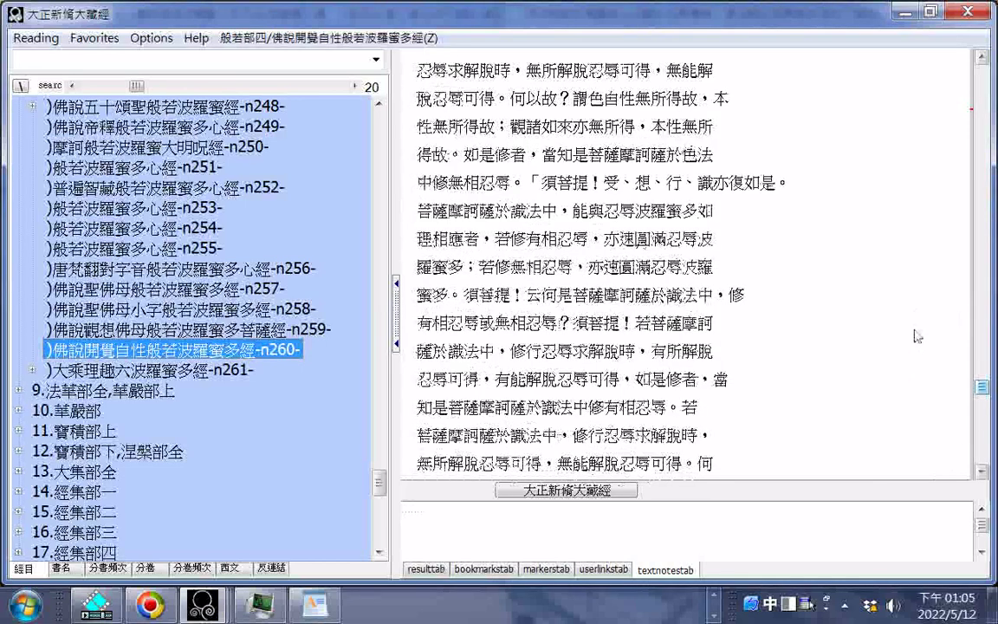
scroll(917, 336, "down", 4)
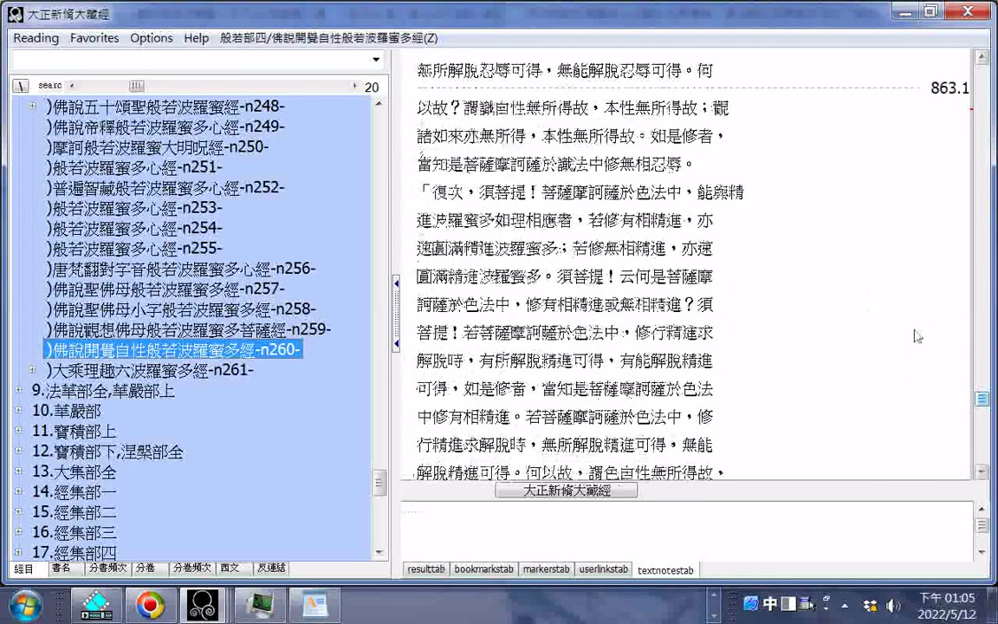
scroll(918, 336, "down", 4)
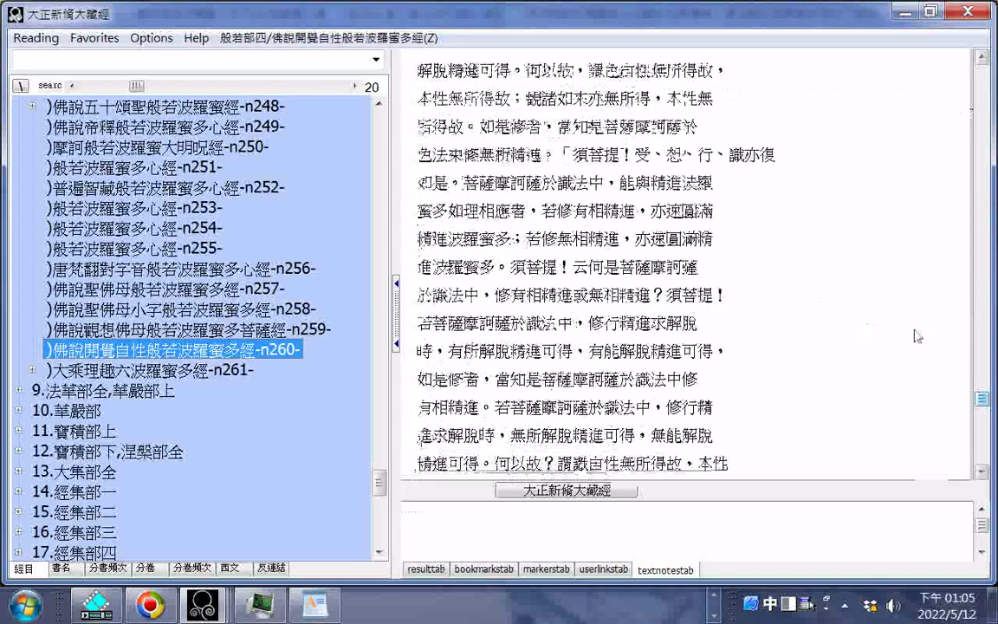
scroll(917, 336, "down", 4)
scroll(918, 336, "down", 4)
scroll(917, 337, "down", 4)
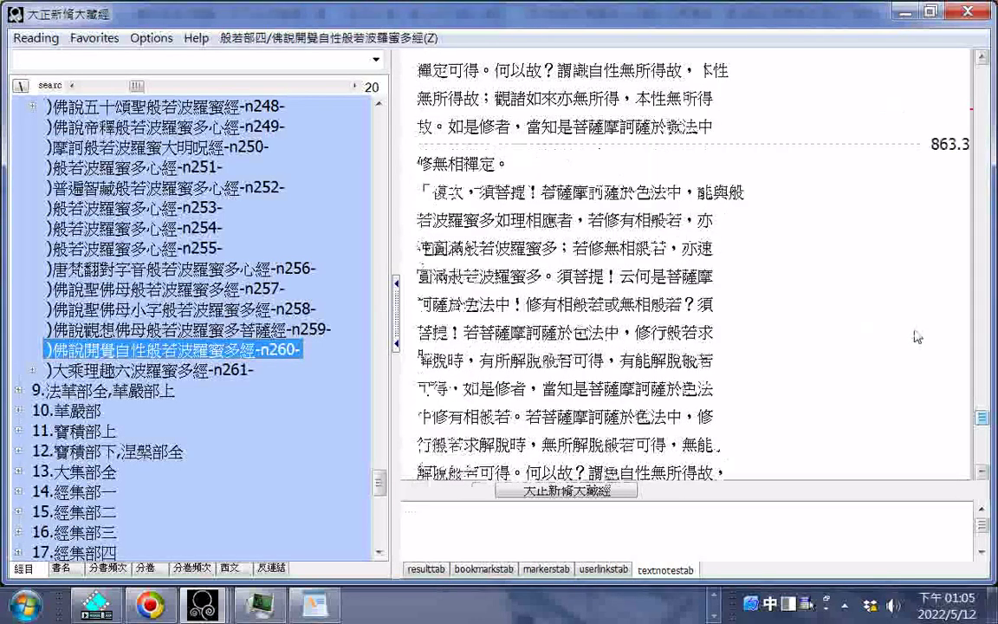
scroll(918, 337, "down", 4)
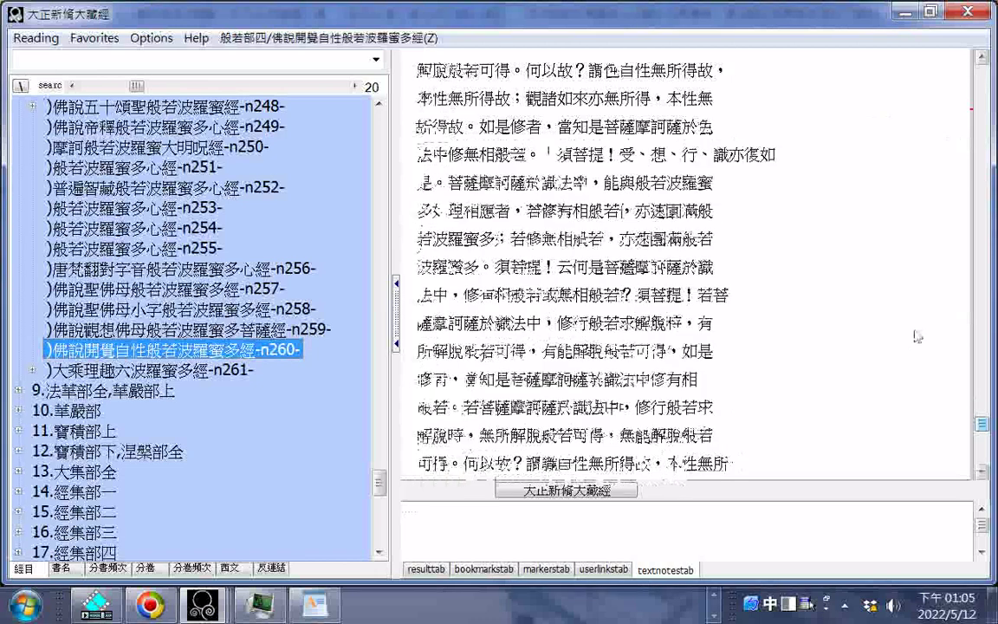
scroll(918, 336, "down", 4)
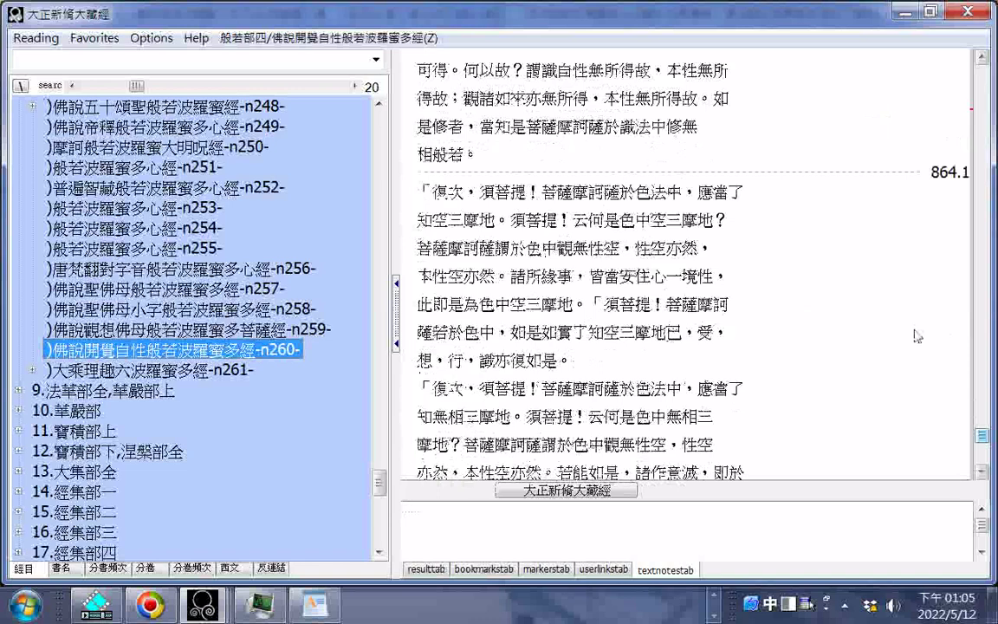
scroll(918, 336, "down", 4)
scroll(918, 336, "down", 8)
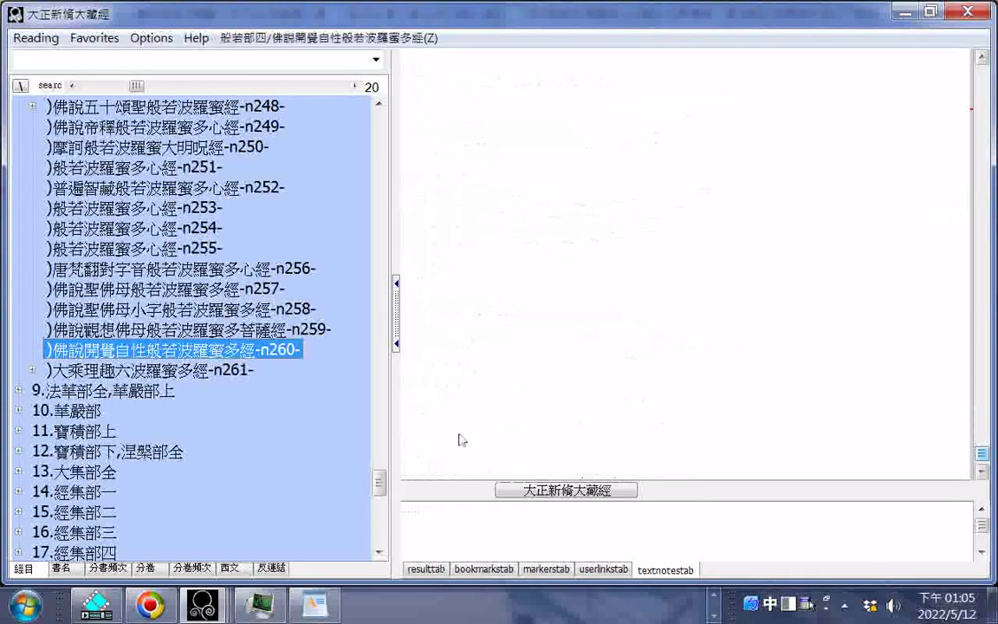
- Expand 大乘理趣六波羅蜜多經 (n261) into its chapters and open 大乘理趣六波羅蜜多經發菩提心品第三
key("Down")
key("Right")
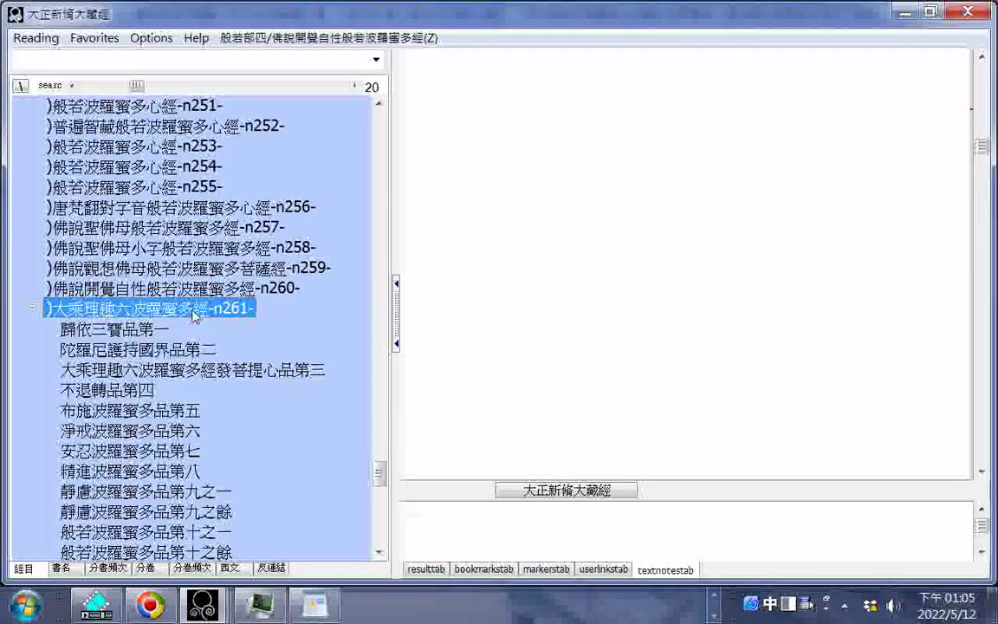
scroll(234, 349, "down", 1)
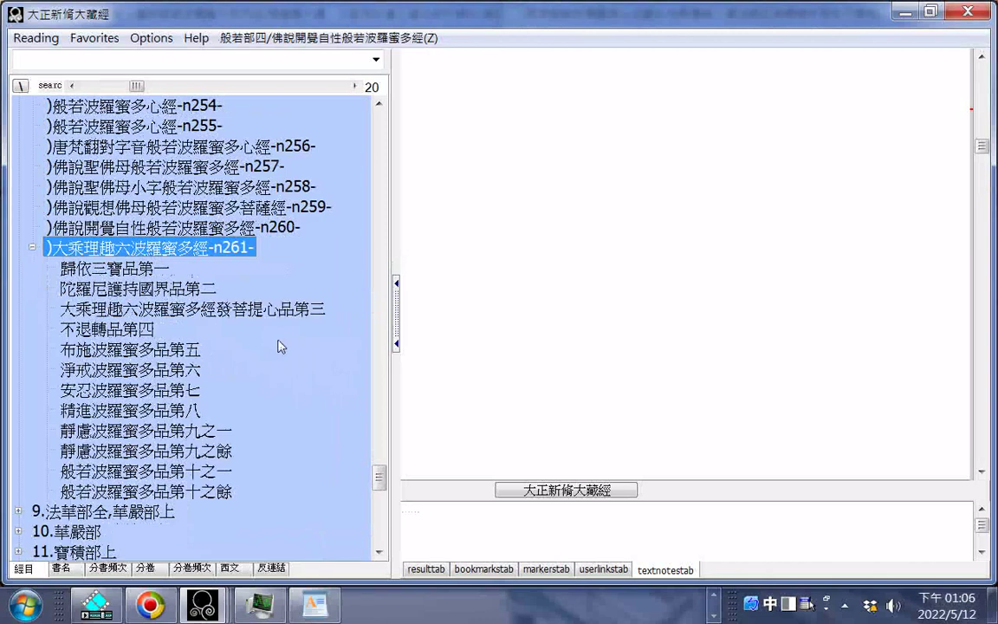
scroll(279, 350, "down", 1)
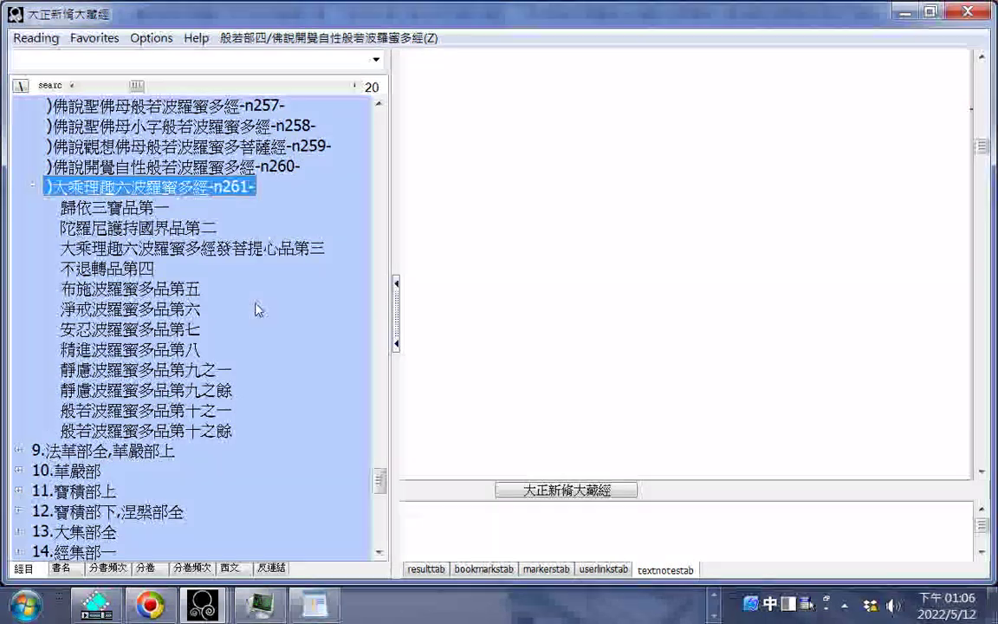
left_click(269, 249)
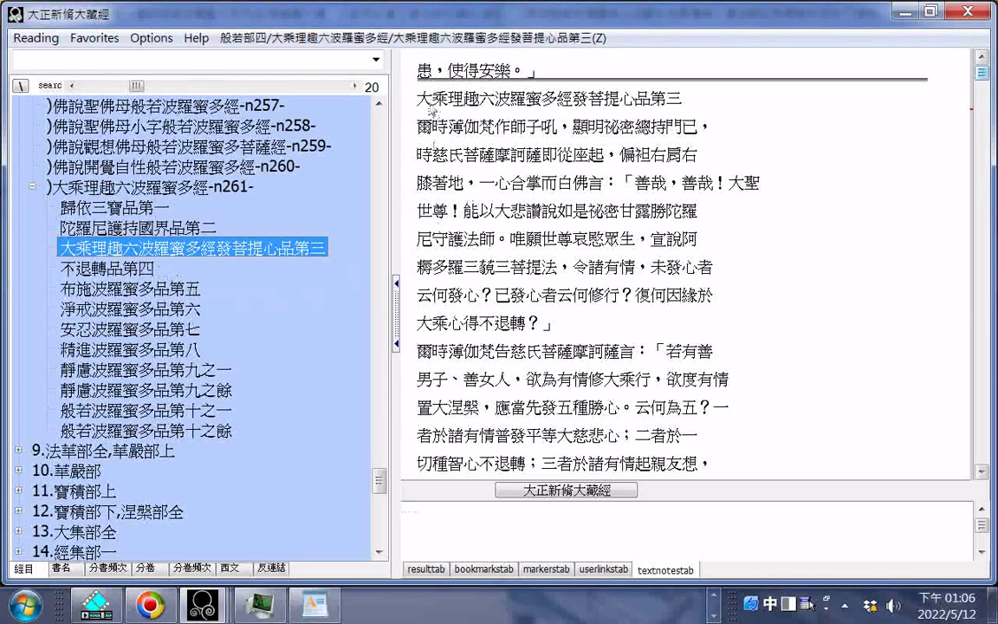
- Copy the chapter title 大乘理趣六波羅蜜多經發菩提心品第三 from the text and start exporting the chapter as HTML
double_click(423, 100)
left_click_drag(480, 99, 671, 102)
right_click(671, 102)
left_click(684, 105)
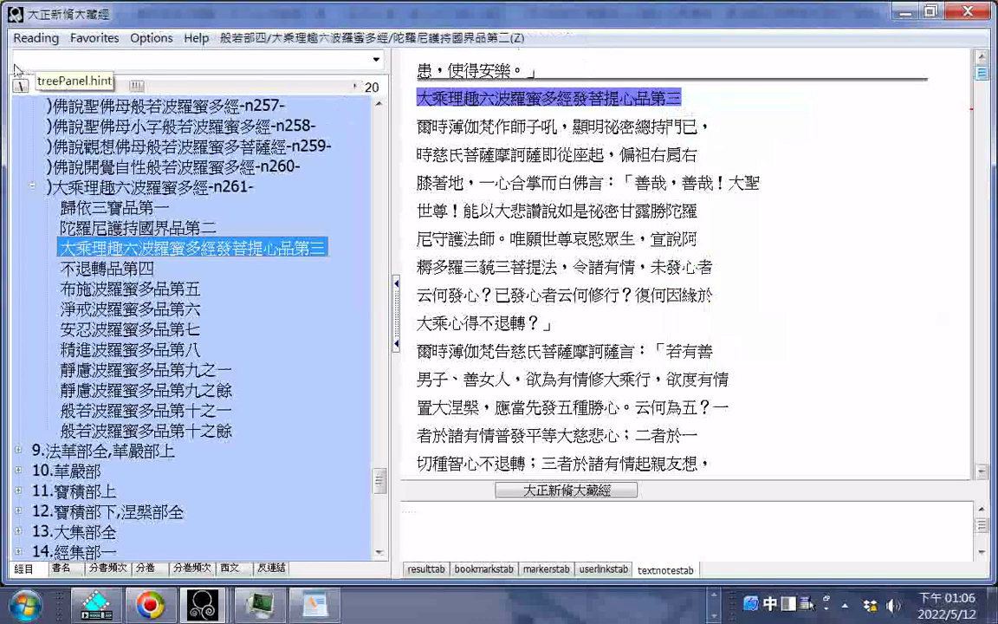
left_click(26, 38)
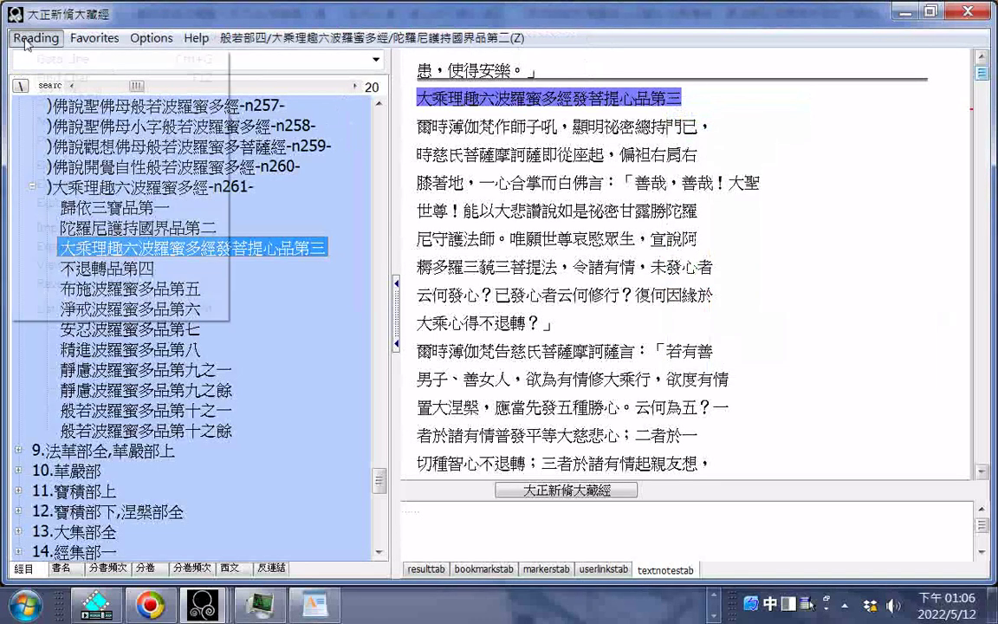
left_click(69, 166)
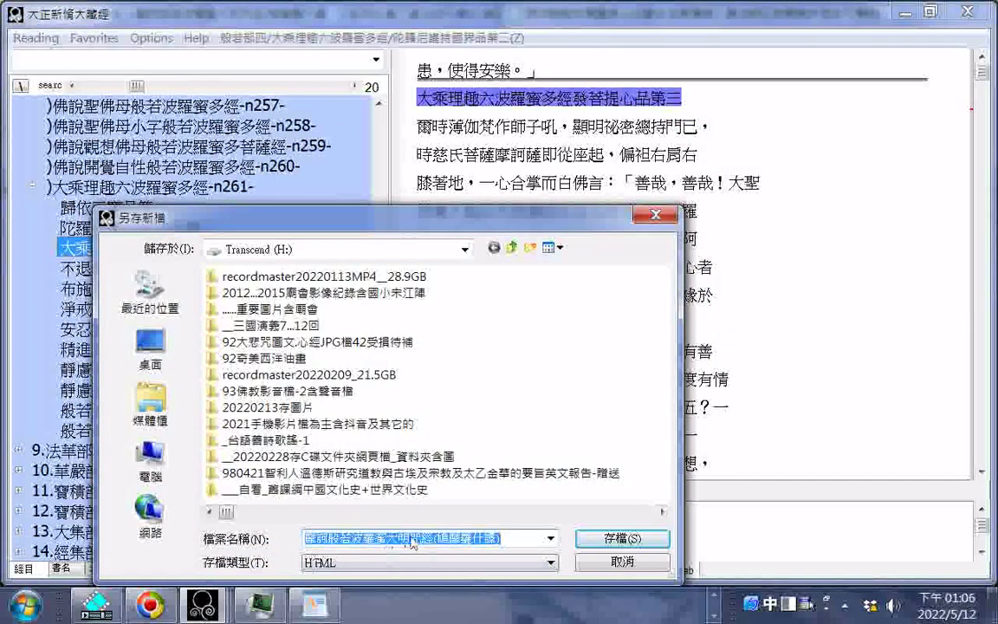
- Rework the suggested export file name by removing 摩訶般若 and replacing 大明咒經 with 多經 after 波羅蜜
left_click_drag(353, 539, 304, 546)
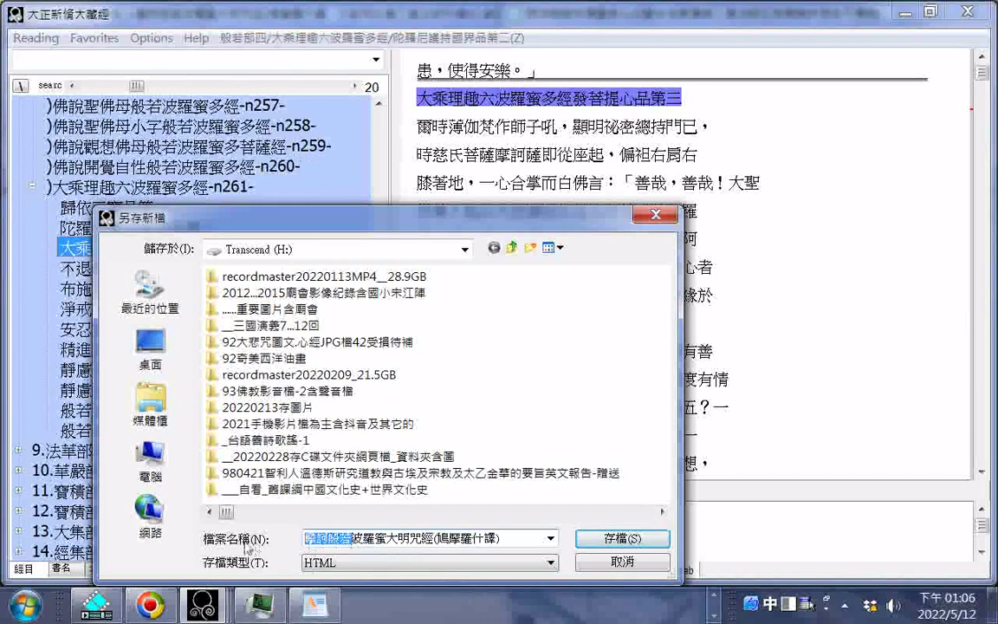
key("Delete")
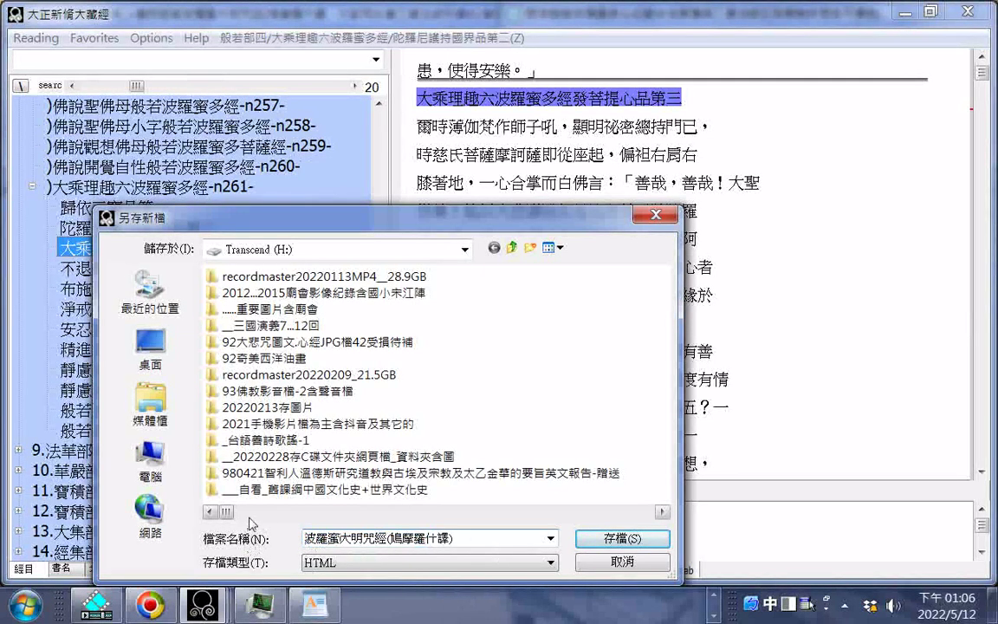
key("Right")
key("Right")
key("Right")
key("Delete")
key("Delete")
key("Delete")
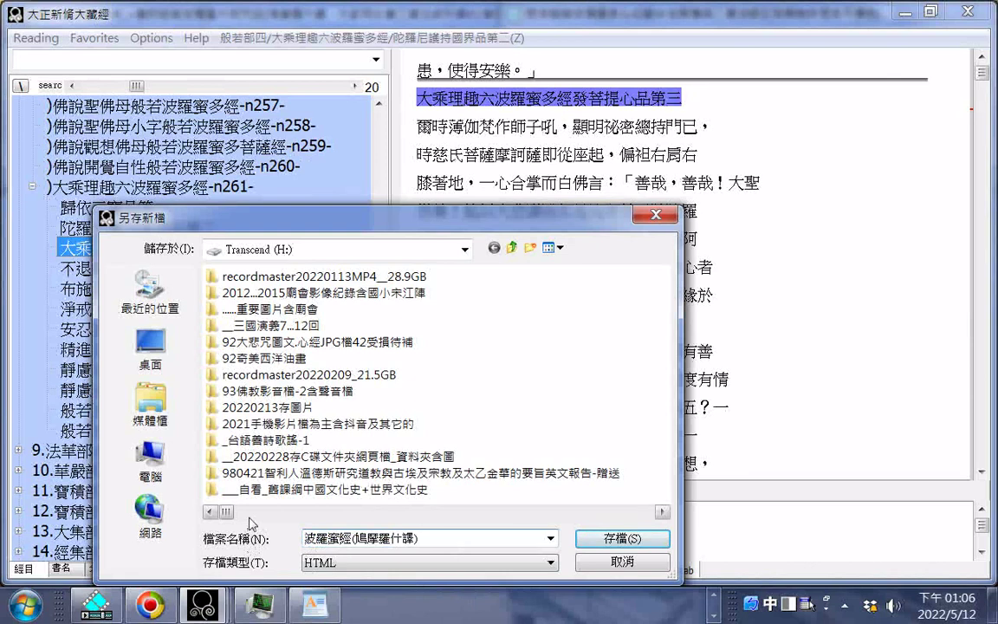
key("Delete")
type("ㄉㄨㄛㄧ")
key("BackSpace")
type("ㄨㄛˋㄐㄧㄥ")
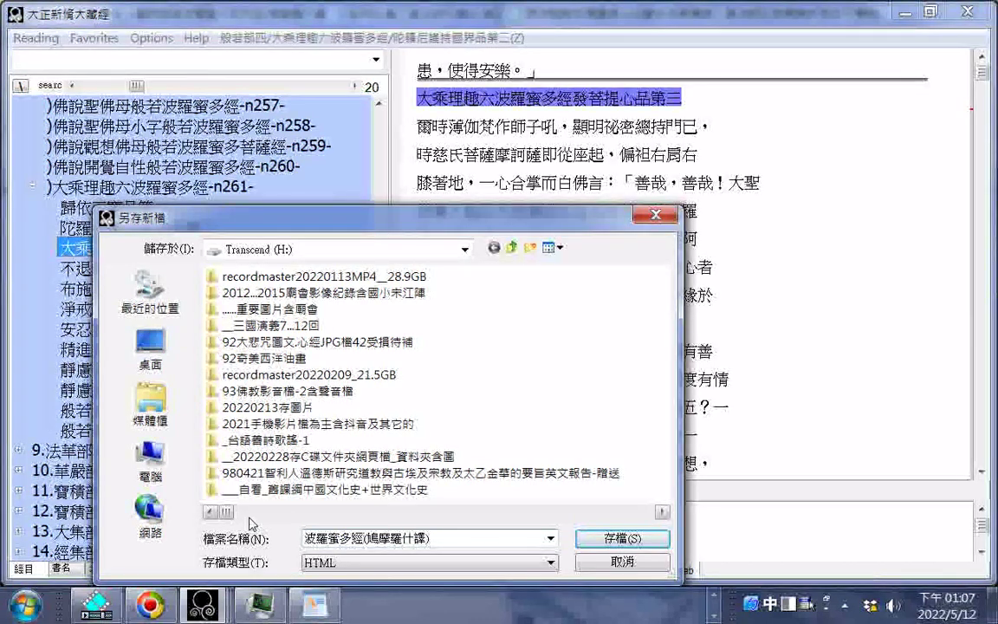
- Remove the translator note from the export file name and put 六 in front, making it 六波羅蜜多經
key("Delete")
key("Delete")
key("Delete")
key("Delete")
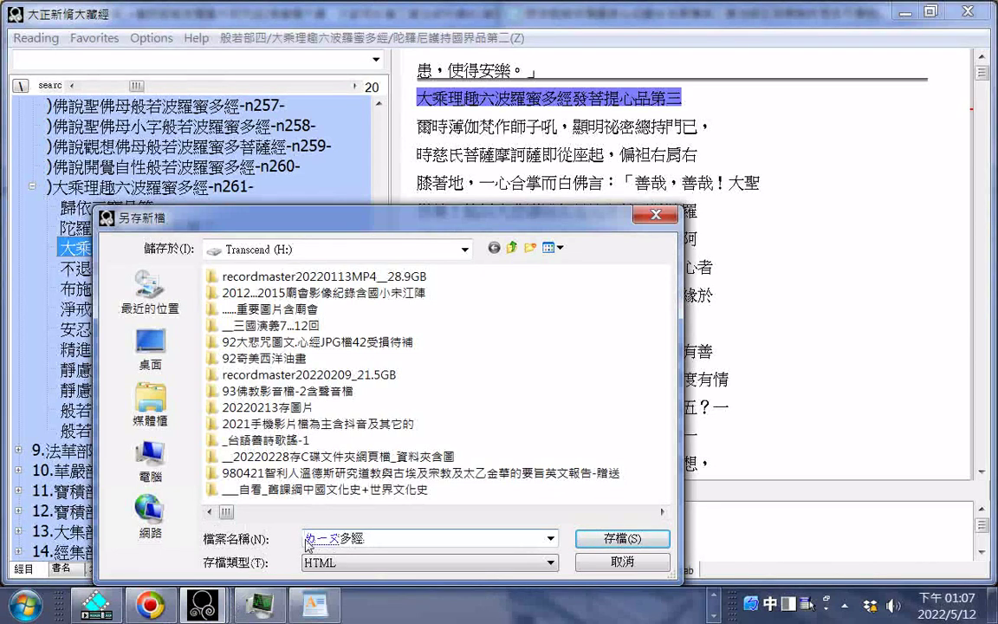
type("4")
type("波")
- Paste the copied chapter title so the file name is only 大乘理趣六波羅蜜多經發菩提心品第三, and save the HTML export on Transcend (H:)
right_click(404, 537)
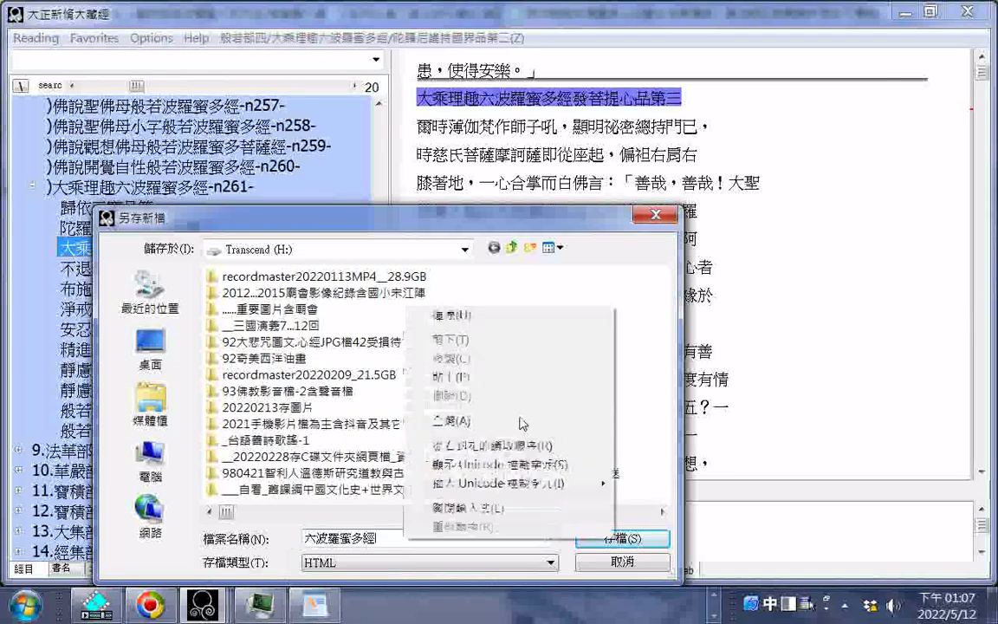
left_click(488, 389)
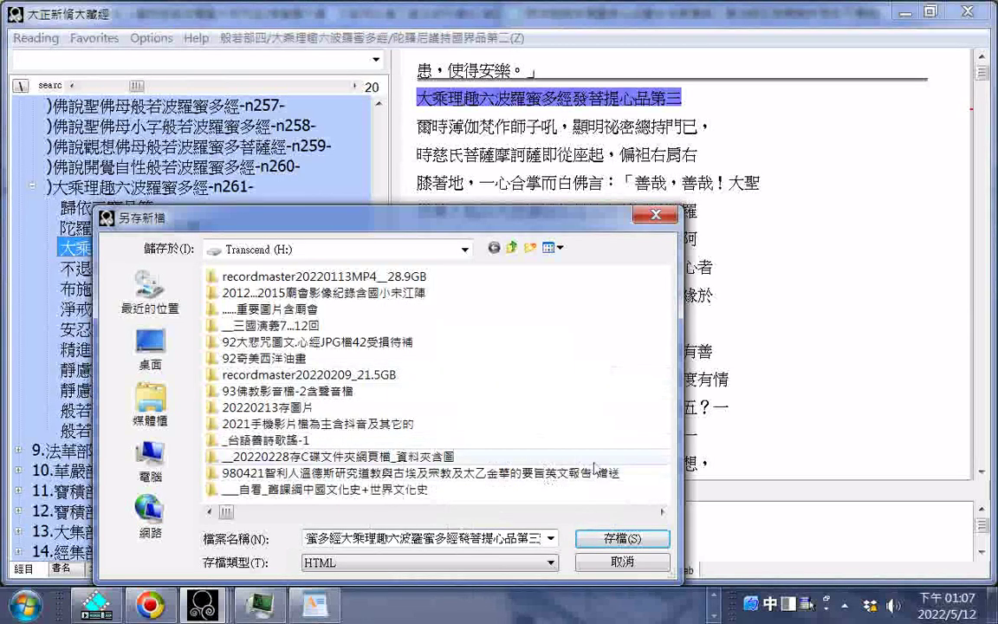
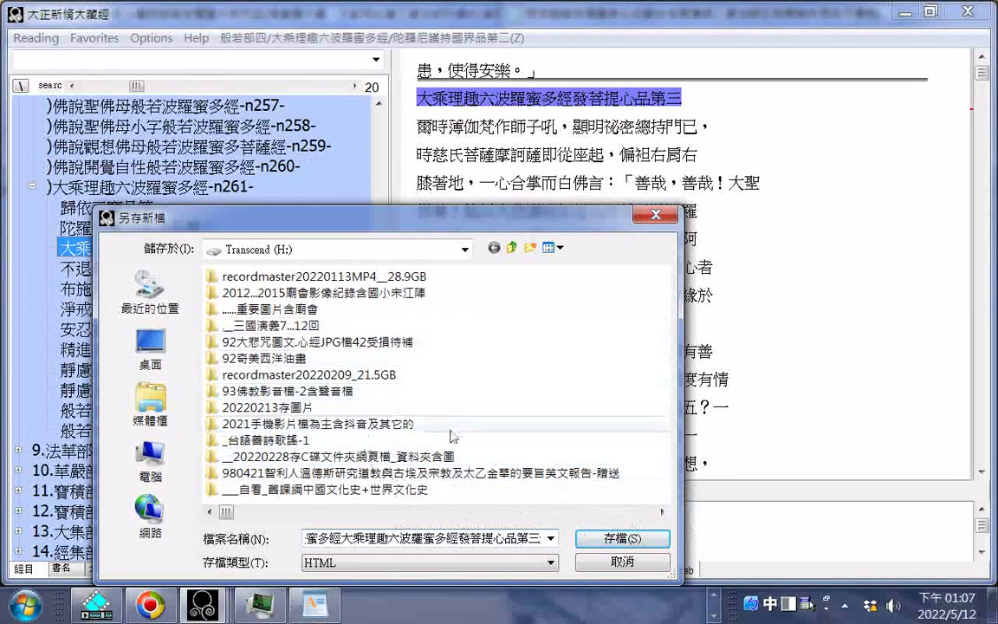
left_click_drag(345, 548, 285, 539)
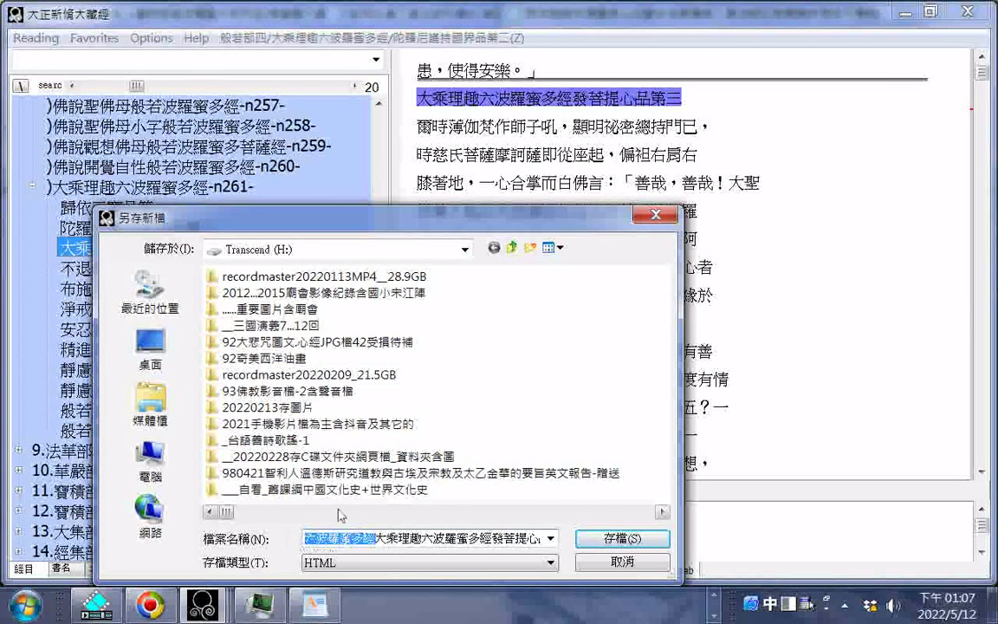
key("BackSpace")
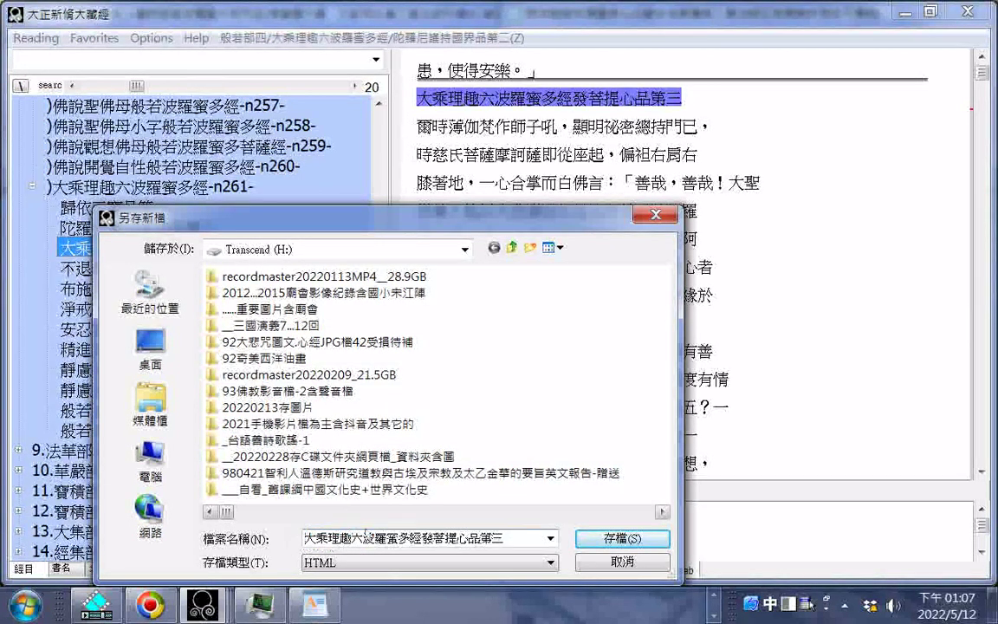
left_click(642, 539)
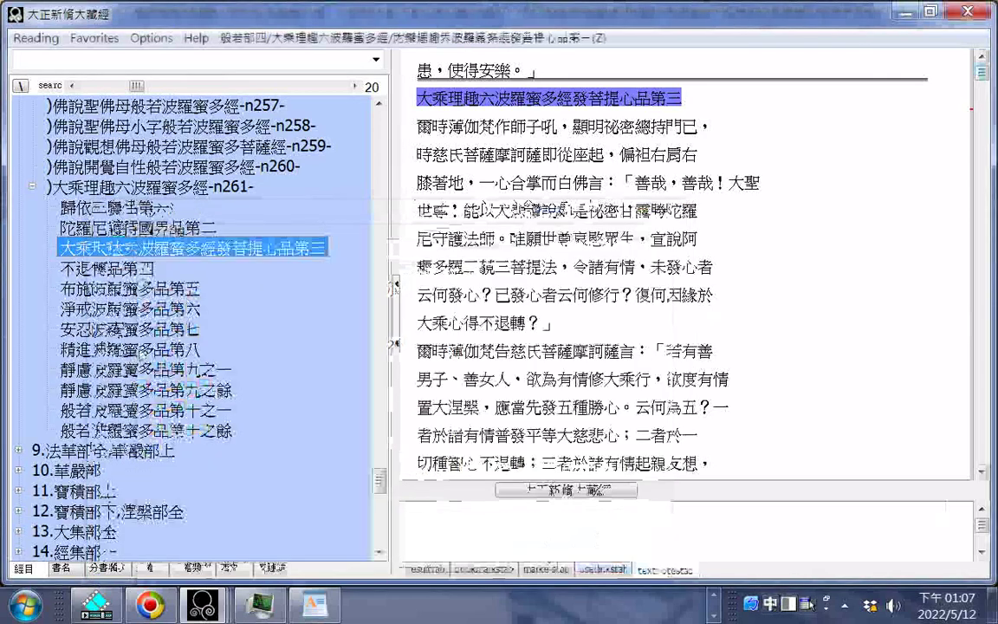
- Open the chapter 不退轉品第四 of 大乘理趣六波羅蜜多經 and copy its title from the text
left_click(108, 269)
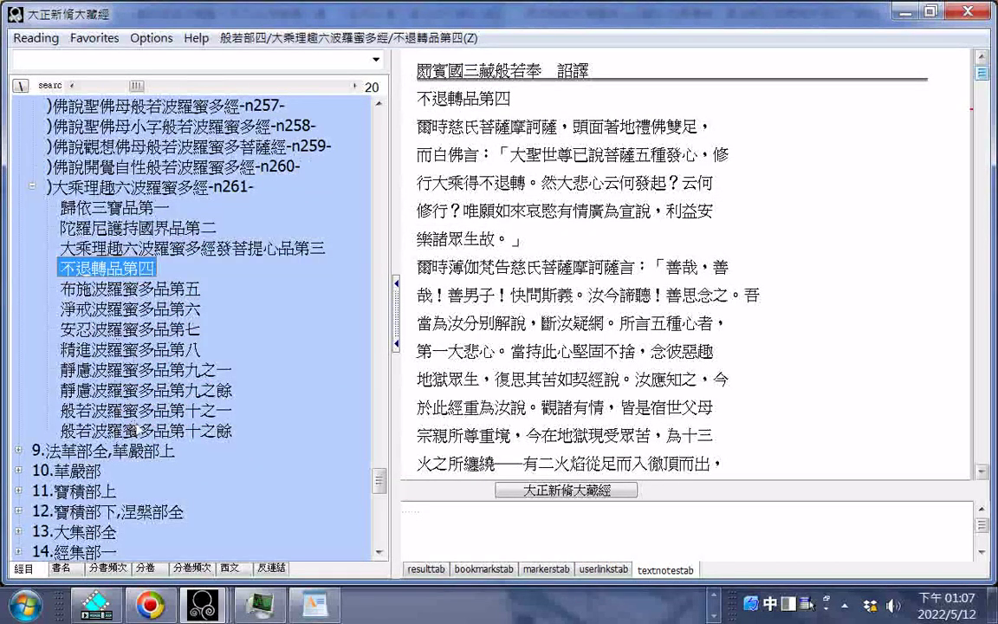
left_click_drag(419, 101, 510, 102)
right_click(495, 104)
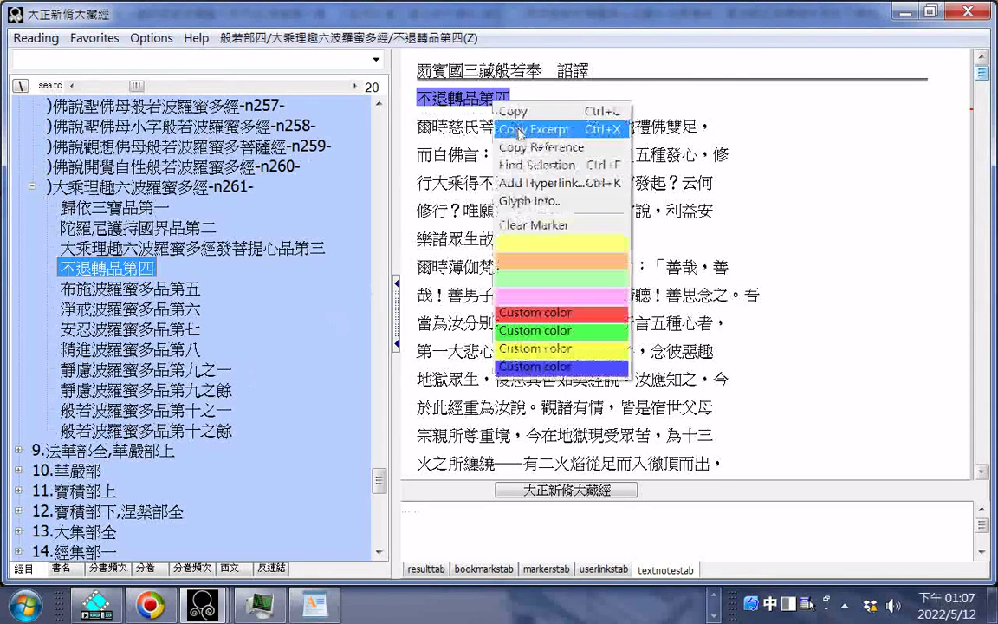
left_click(520, 133)
- Export the chapter as HTML to Transcend (H:), pasting the copied title to name the file 大乘理趣六波羅蜜多經不退轉品第四
left_click(35, 38)
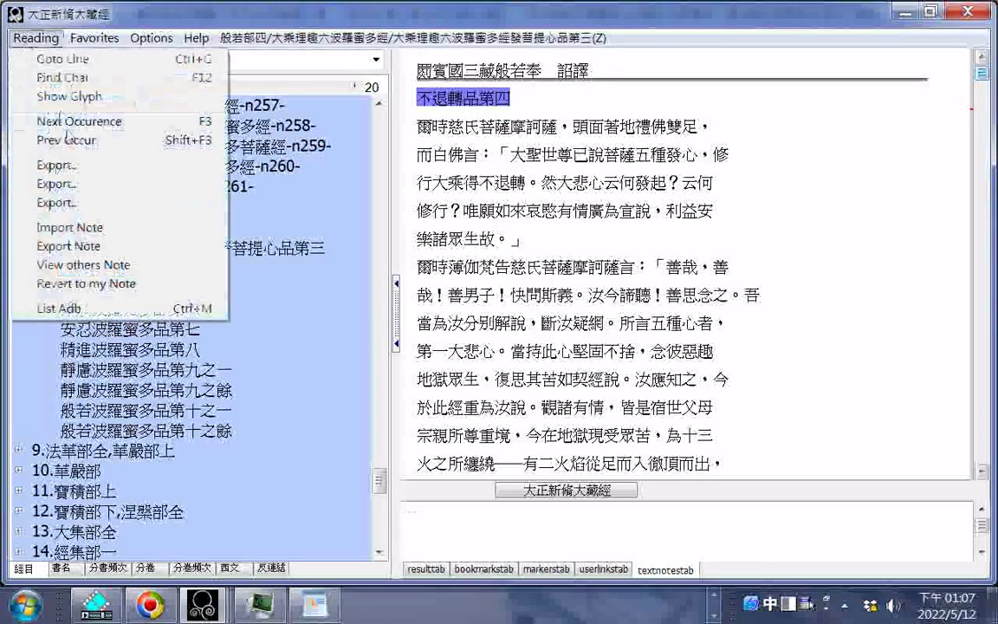
left_click(57, 184)
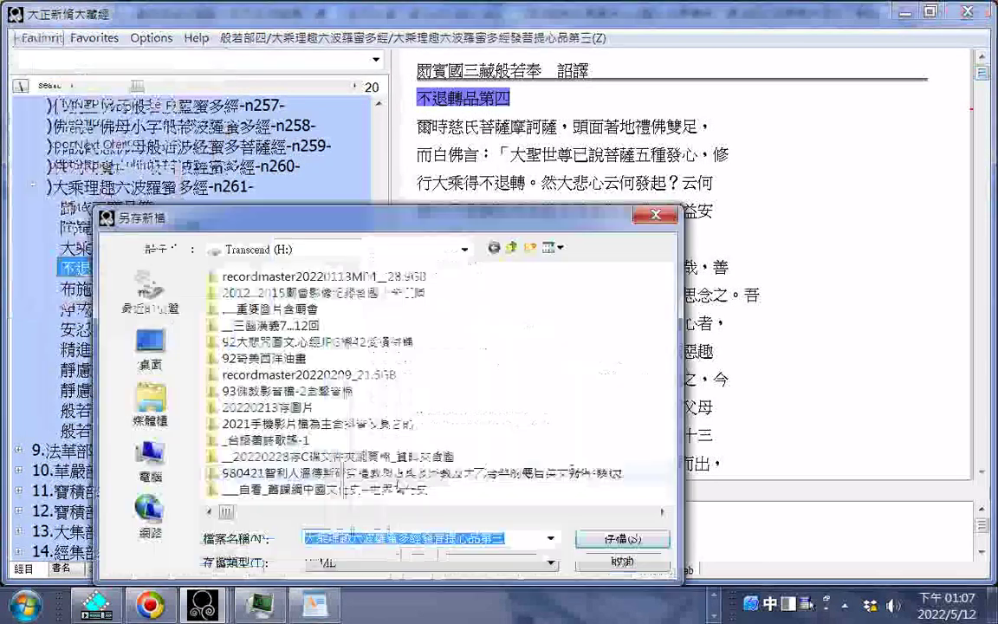
left_click(425, 541)
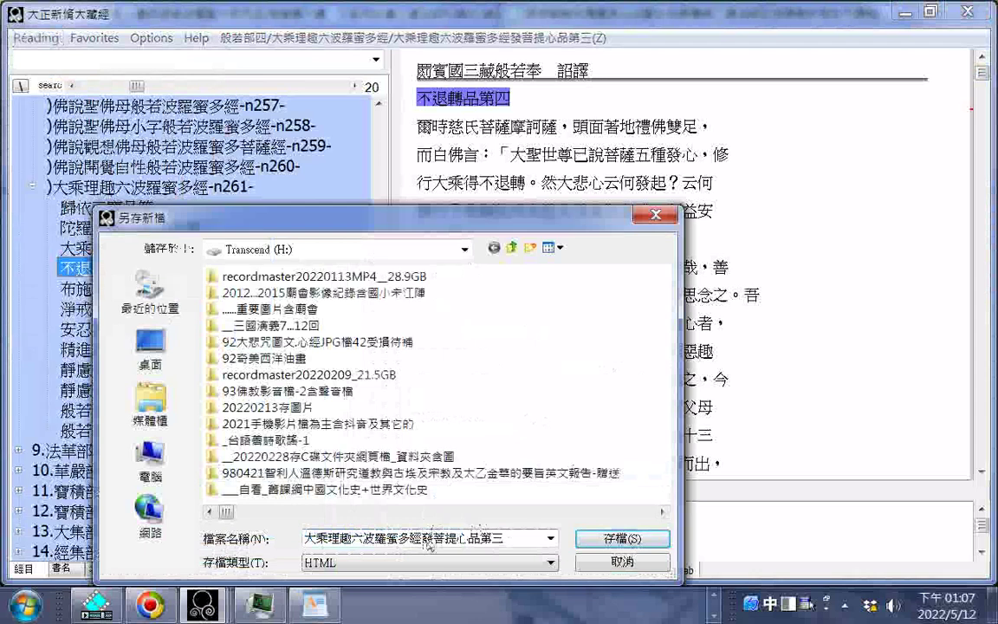
left_click_drag(425, 540, 504, 539)
right_click(435, 538)
left_click(555, 380)
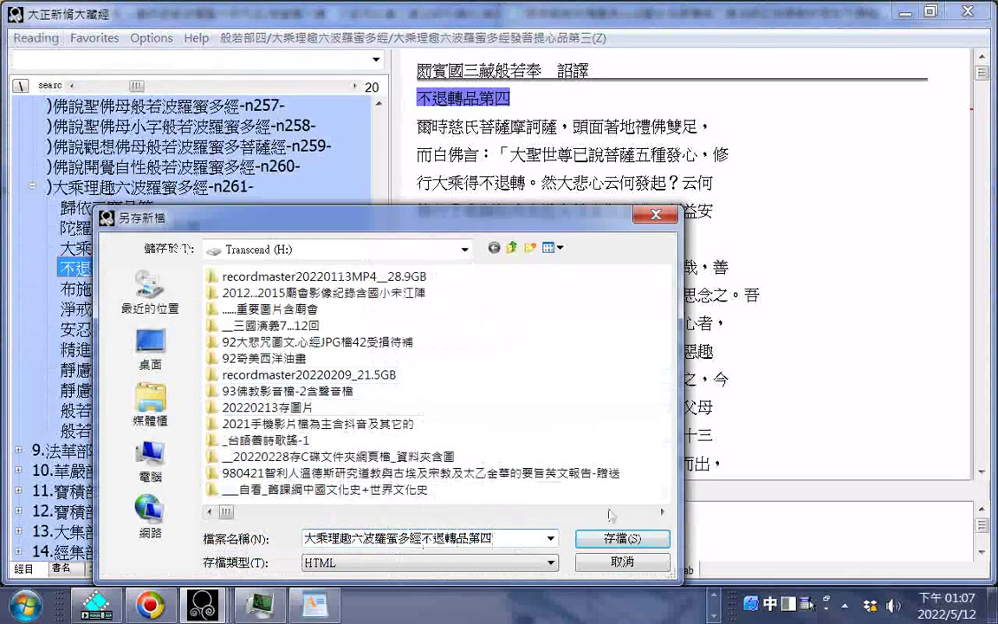
left_click(622, 538)
- Open the chapter 布施波羅蜜多品第五 of 大乘理趣六波羅蜜多經 and copy its title from the text
key("Down")
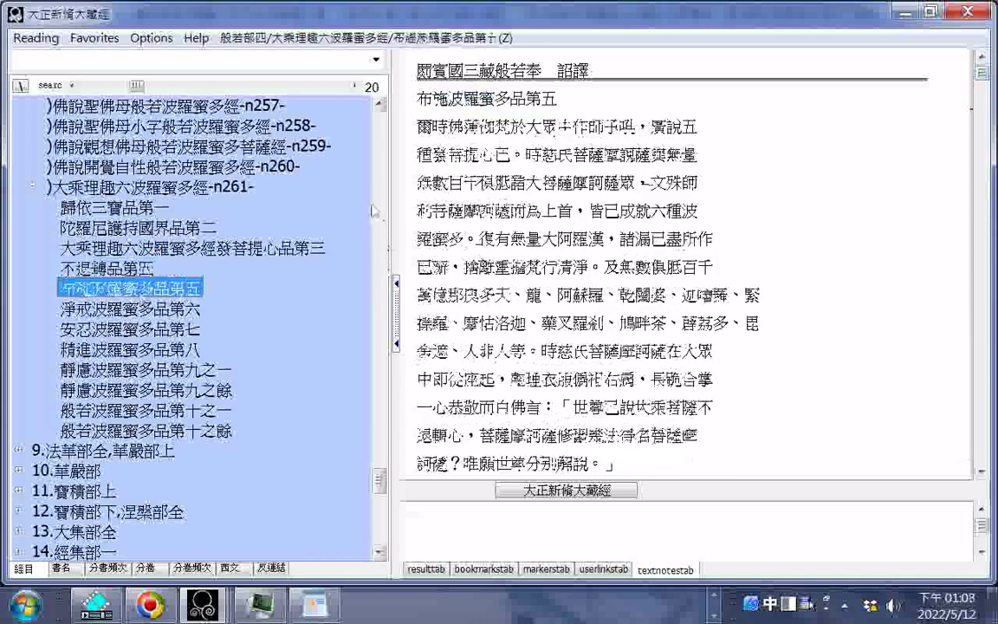
left_click_drag(415, 98, 562, 102)
right_click(538, 98)
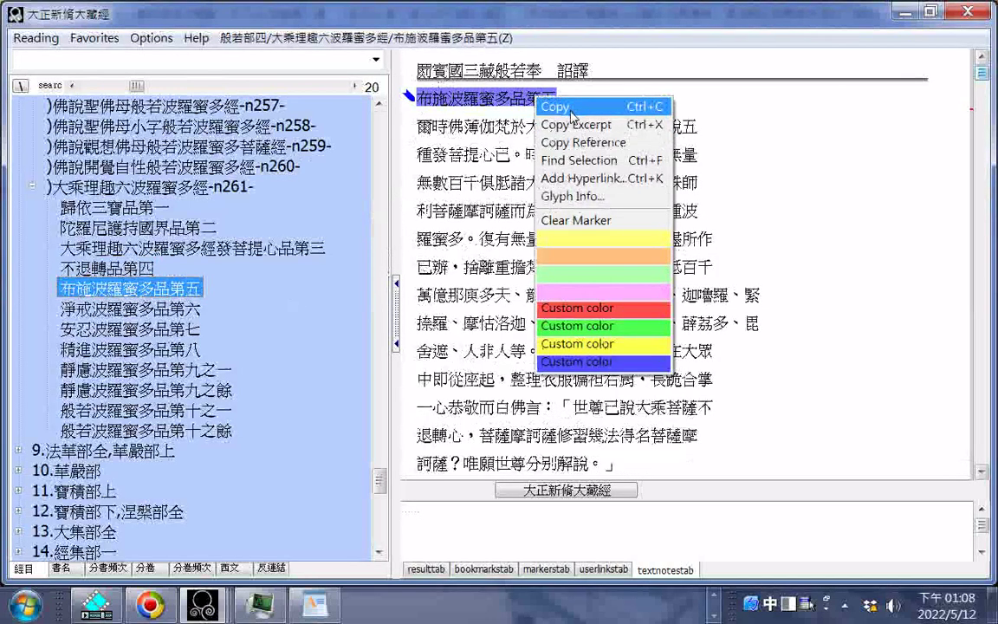
left_click(570, 114)
- Export the chapter as HTML to Transcend (H:), pasting the copied title to name the file 大乘理趣六波羅蜜多經布施波羅蜜多品第五
left_click(38, 40)
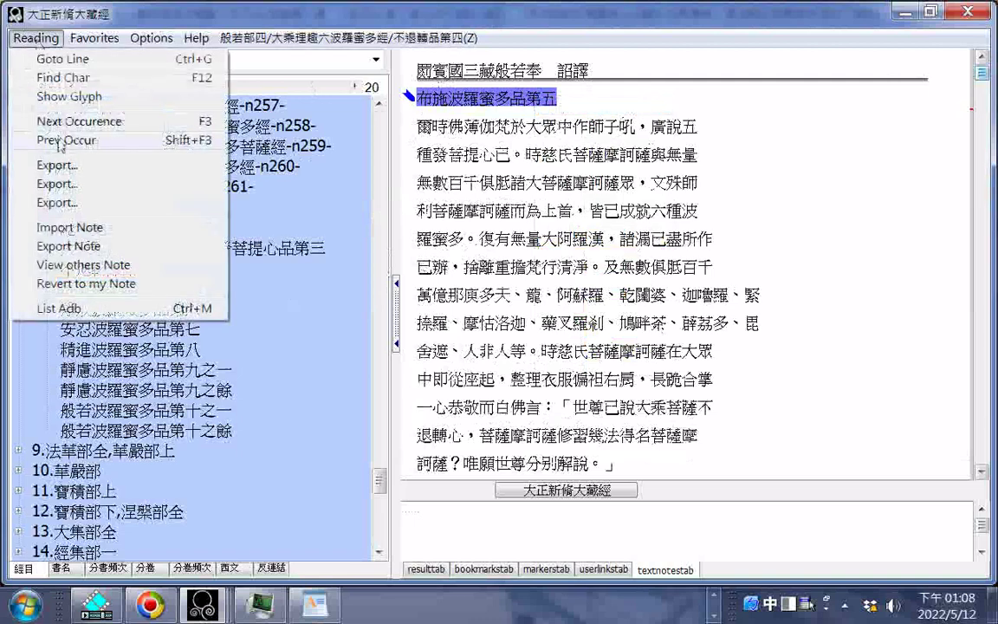
left_click(66, 171)
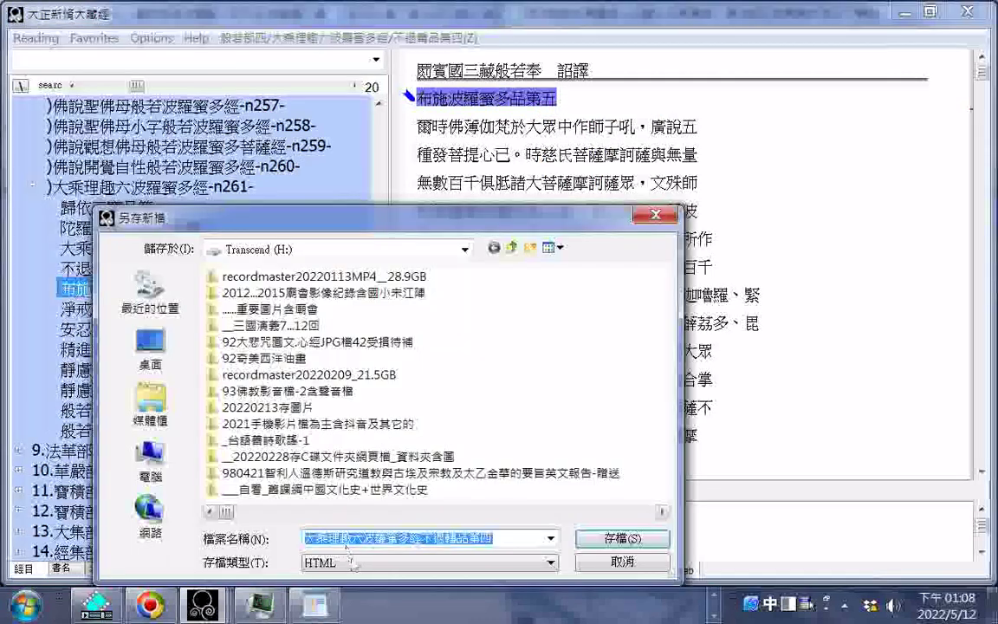
left_click(427, 541)
left_click_drag(425, 539, 513, 529)
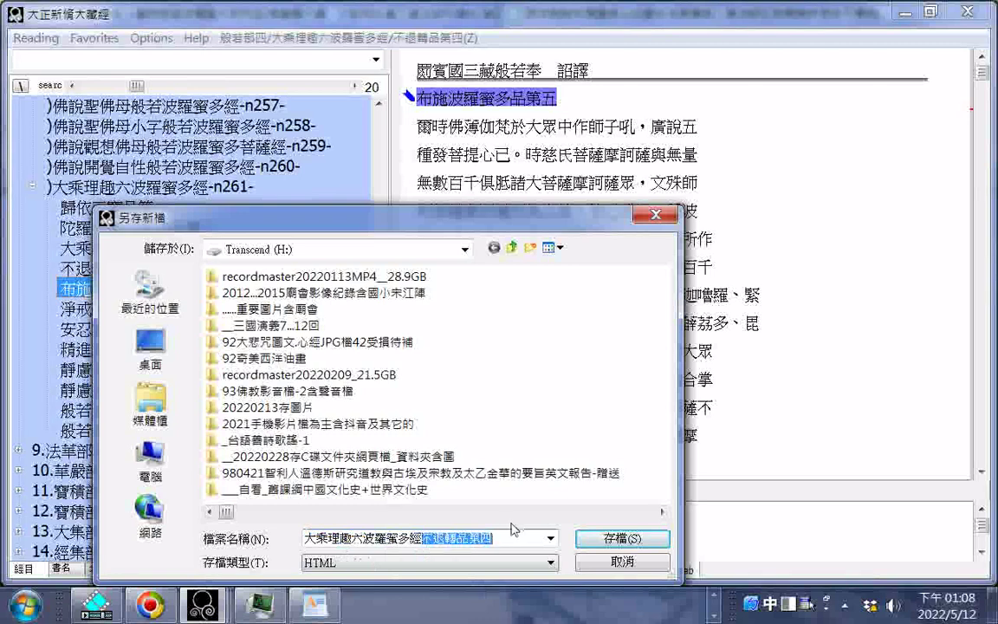
right_click(462, 544)
left_click(520, 382)
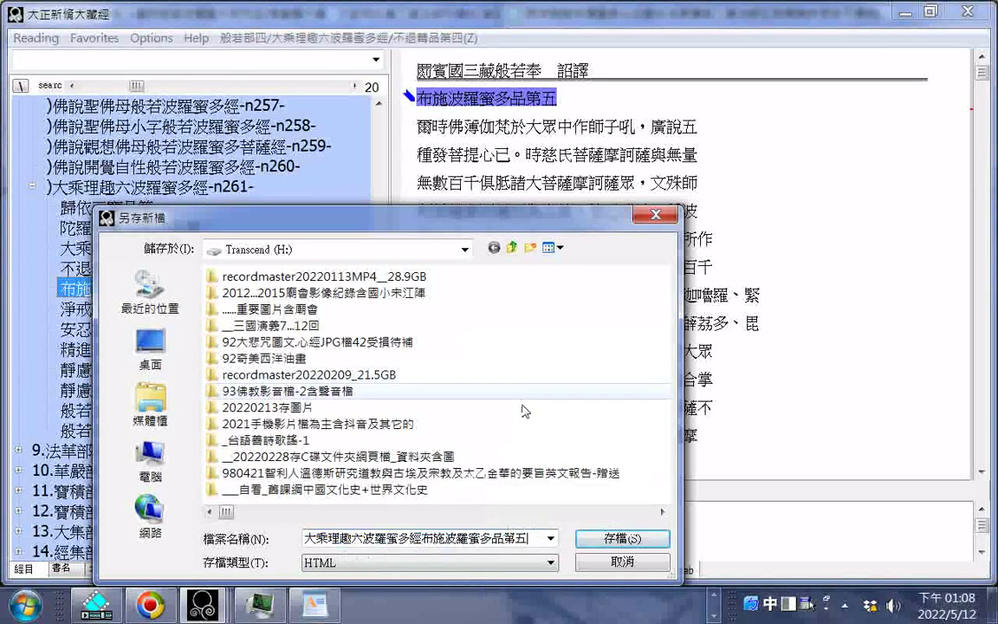
left_click(639, 544)
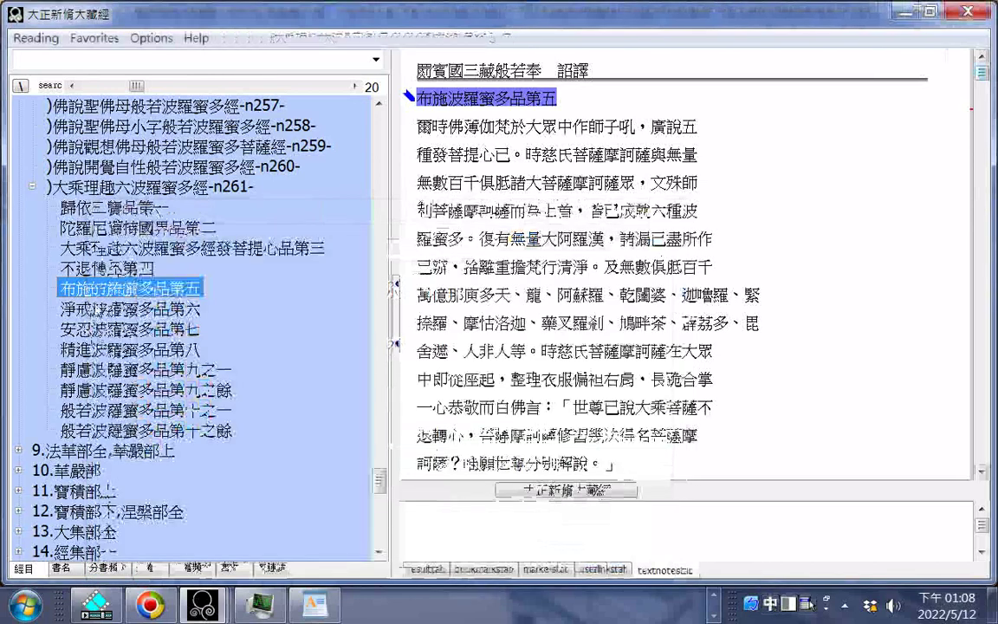
- Open the chapter 淨戒波羅蜜多品第六 of 大乘理趣六波羅蜜多經 and copy its title from the text
key("Down")
left_click_drag(417, 97, 557, 98)
right_click(534, 104)
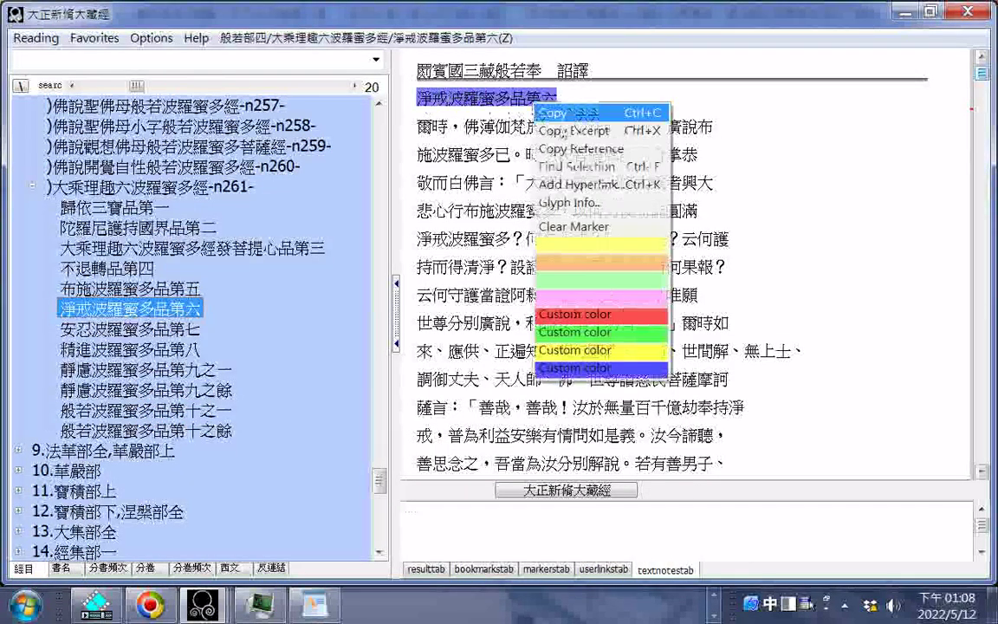
left_click(553, 113)
- Export the chapter as HTML to Transcend (H:), pasting the copied title to name the file 大乘理趣六波羅蜜多經淨戒波羅蜜多品第六
left_click(37, 40)
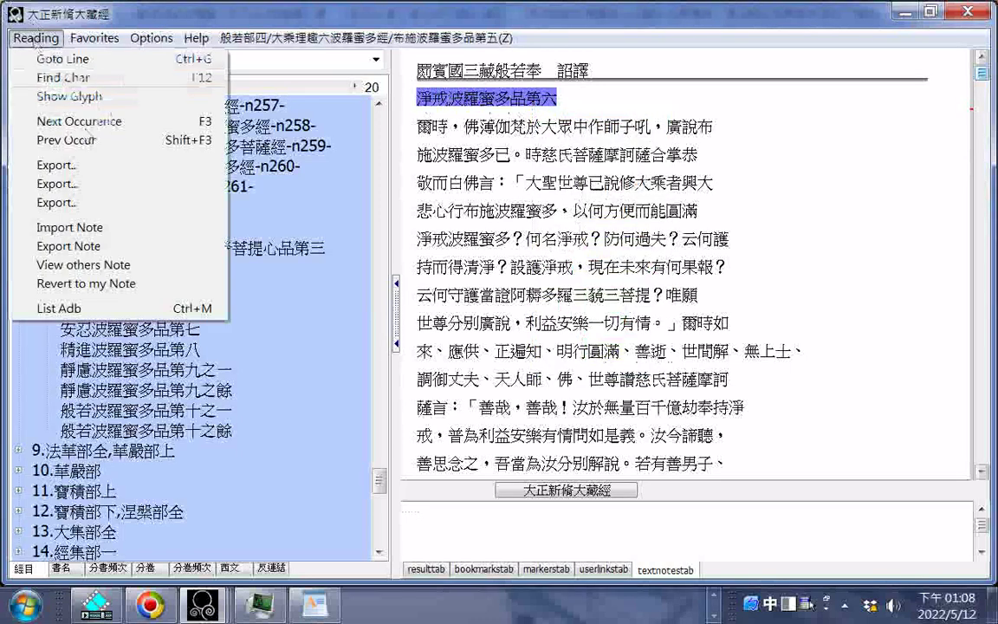
left_click(60, 176)
left_click(435, 542)
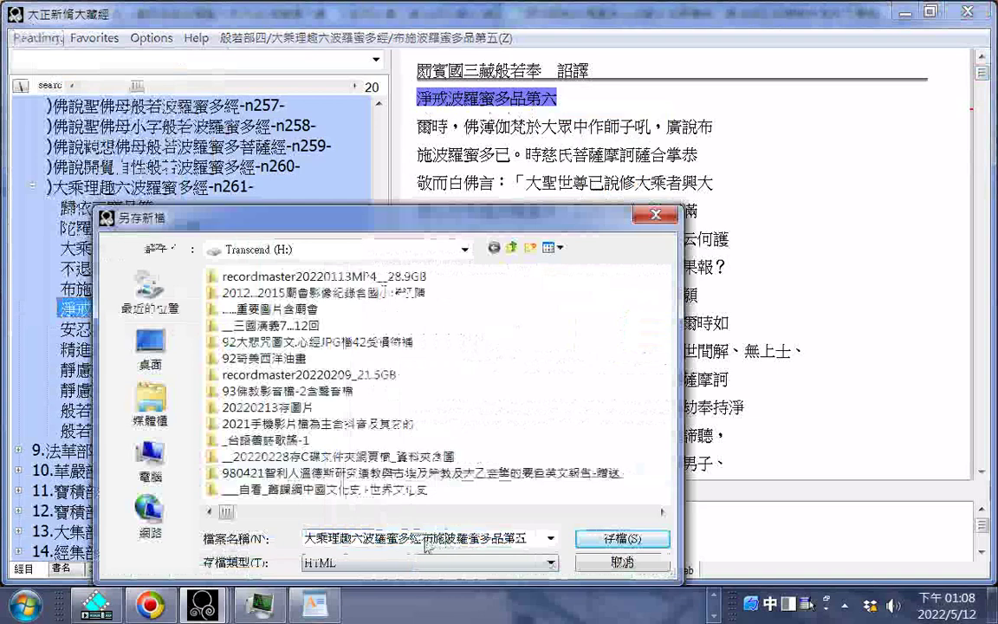
right_click(503, 542)
left_click(530, 385)
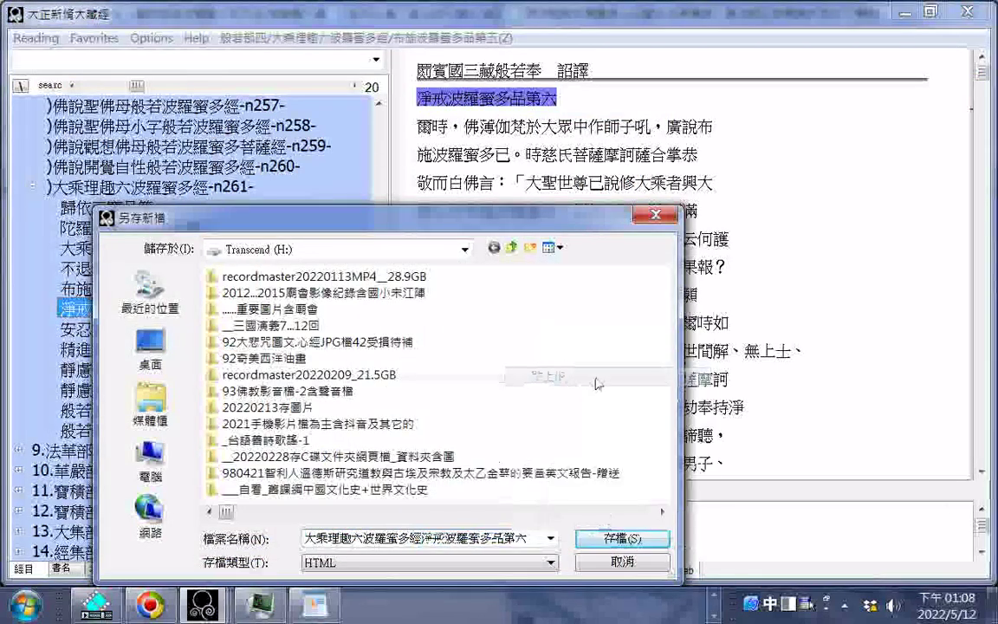
left_click(621, 539)
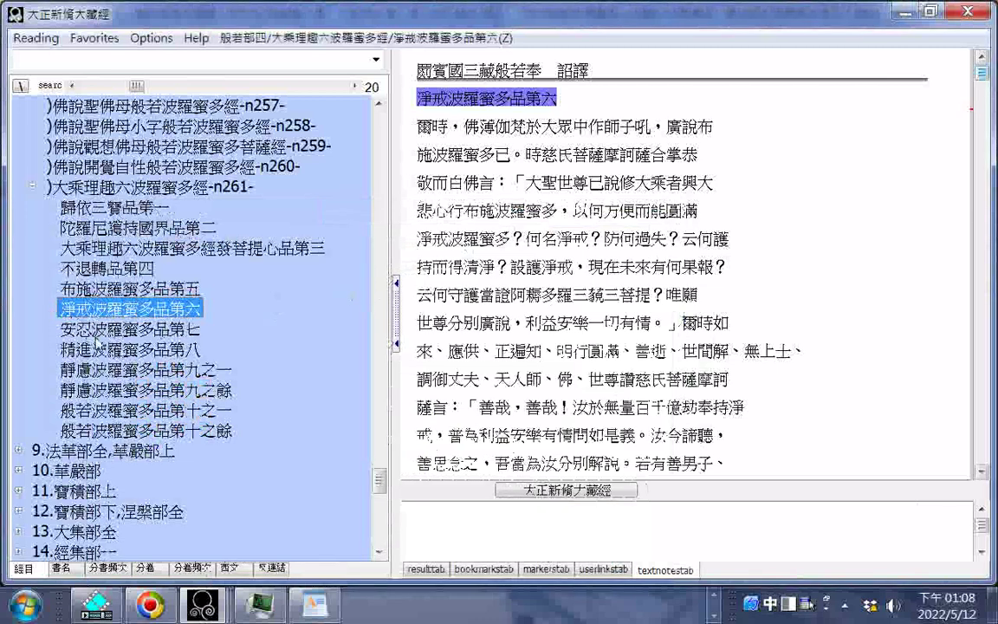
- Open the chapter 安忍波羅蜜多品第七 of 大乘理趣六波羅蜜多經 and copy its title from the text
left_click(113, 333)
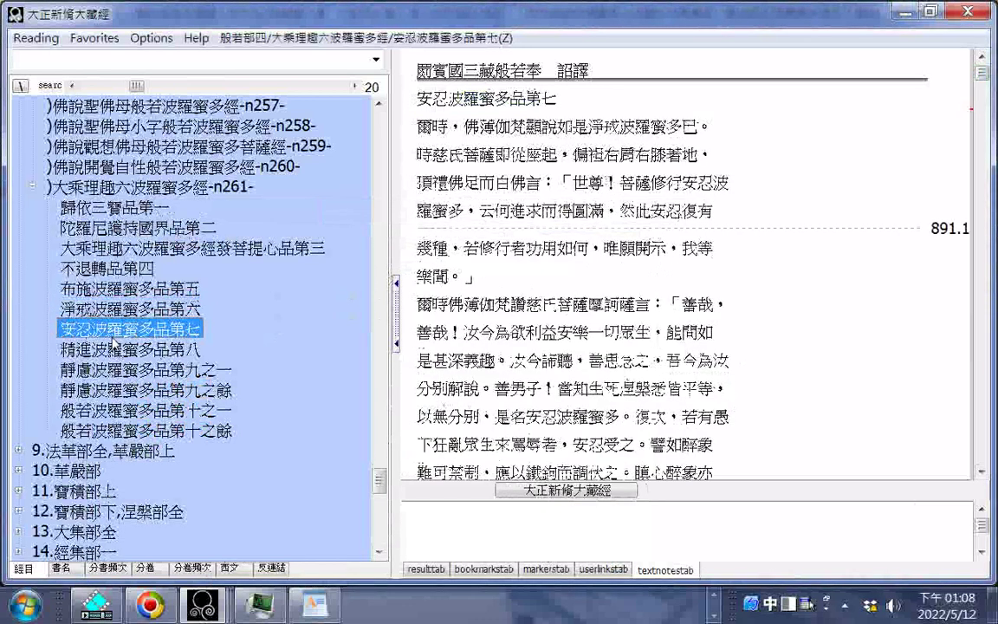
left_click_drag(417, 98, 562, 108)
right_click(561, 107)
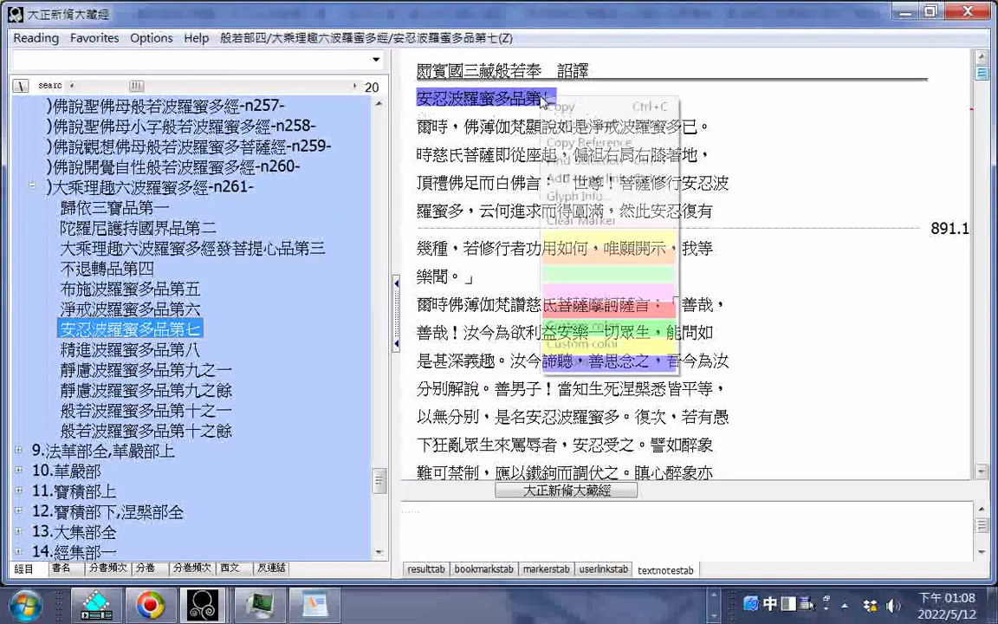
left_click(572, 109)
- Start the HTML export of the chapter 安忍波羅蜜多品第七 to Transcend (H:)
left_click(35, 38)
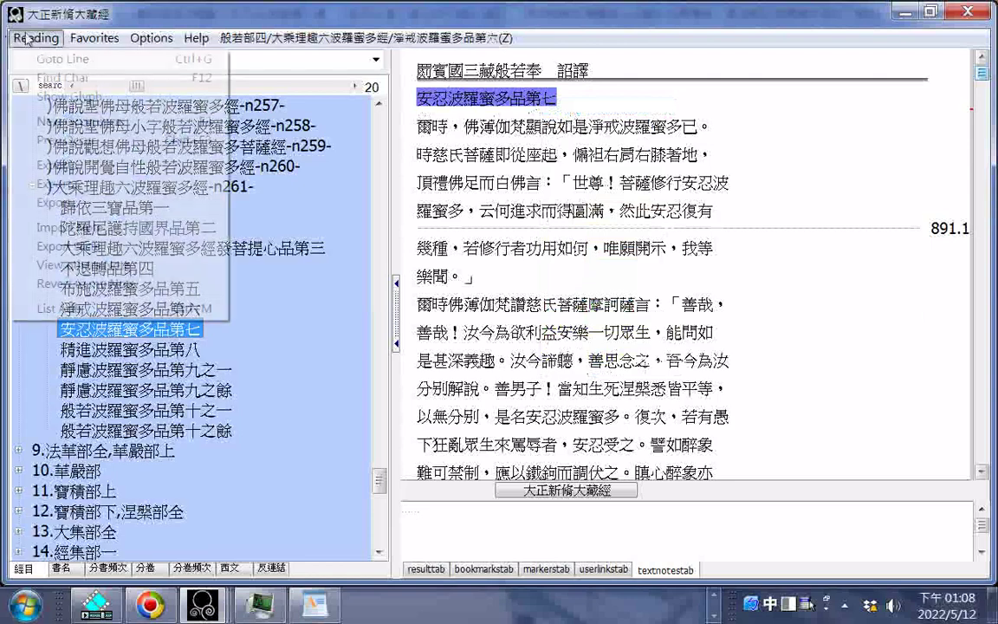
left_click(76, 171)
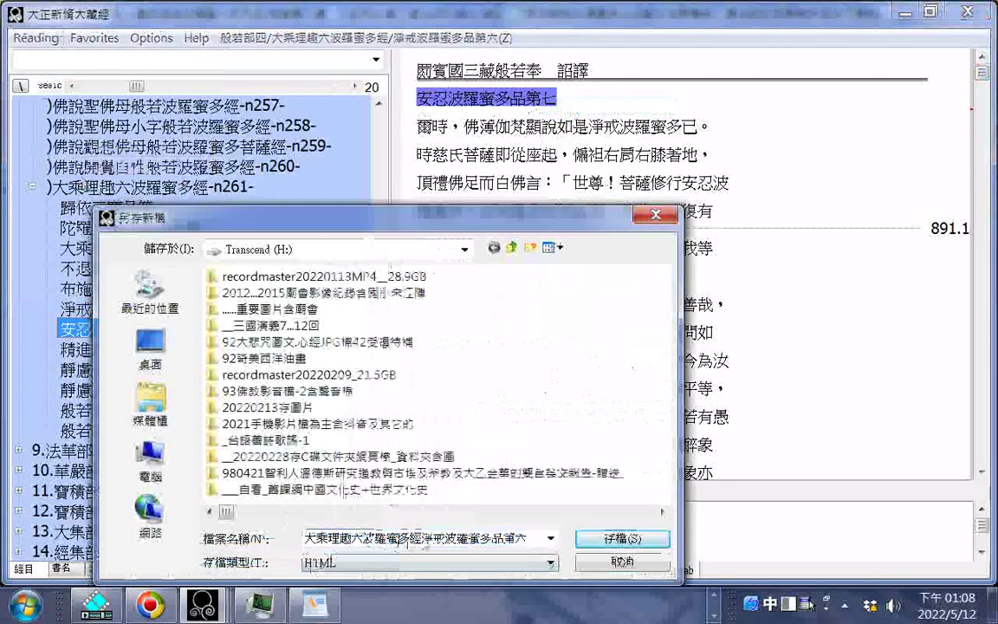
- Replace the chapter part of the export file name to read 大乘理趣六波羅蜜多經安忍波羅蜜多品第七 and save it as HTML on Transcend (H:)
left_click_drag(408, 539, 529, 538)
right_click(520, 538)
left_click(558, 376)
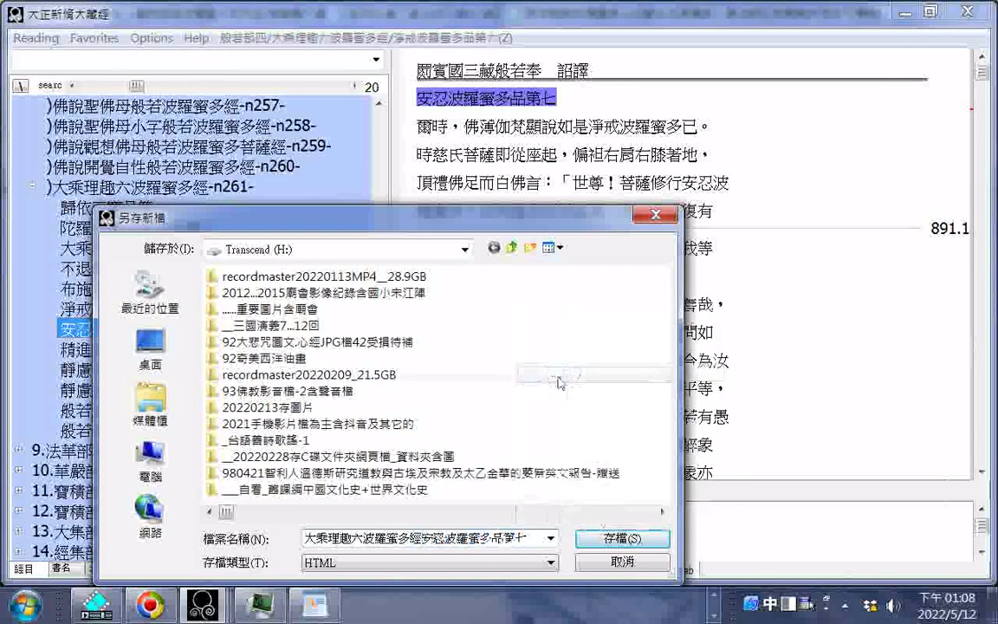
left_click(634, 540)
- Open the chapter 精進波羅蜜多品第八 and copy its title line from the text
left_click(173, 350)
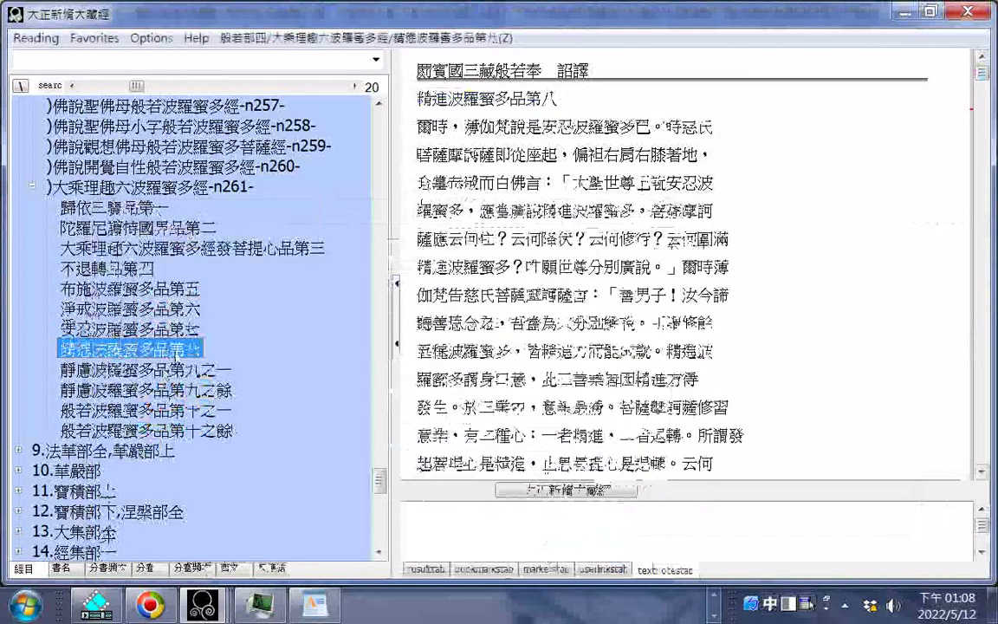
left_click_drag(418, 98, 539, 100)
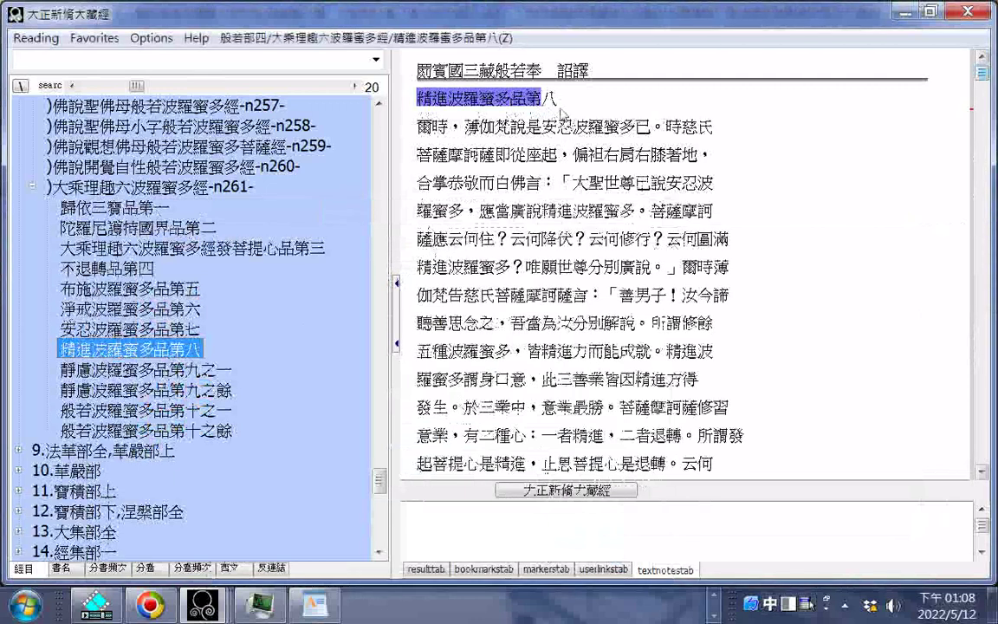
left_click_drag(589, 71, 417, 71)
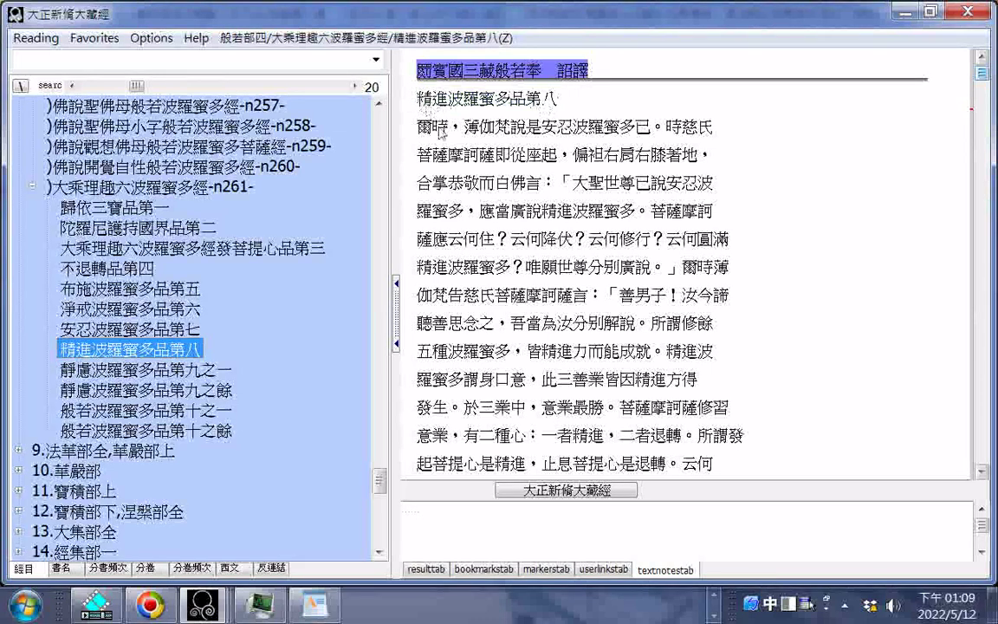
left_click(419, 107)
left_click_drag(419, 103, 548, 101)
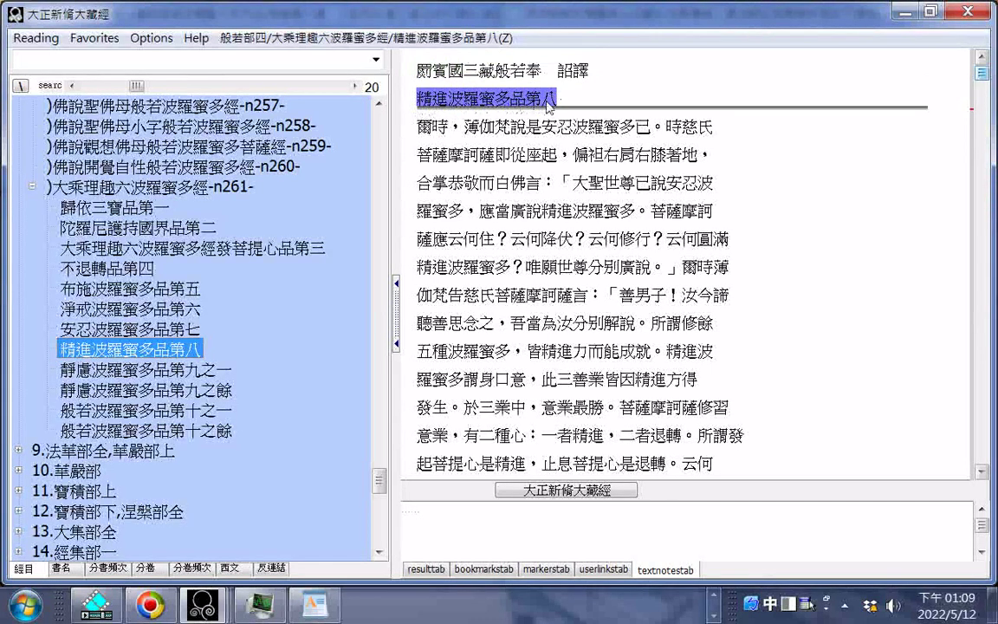
right_click(548, 101)
left_click(563, 107)
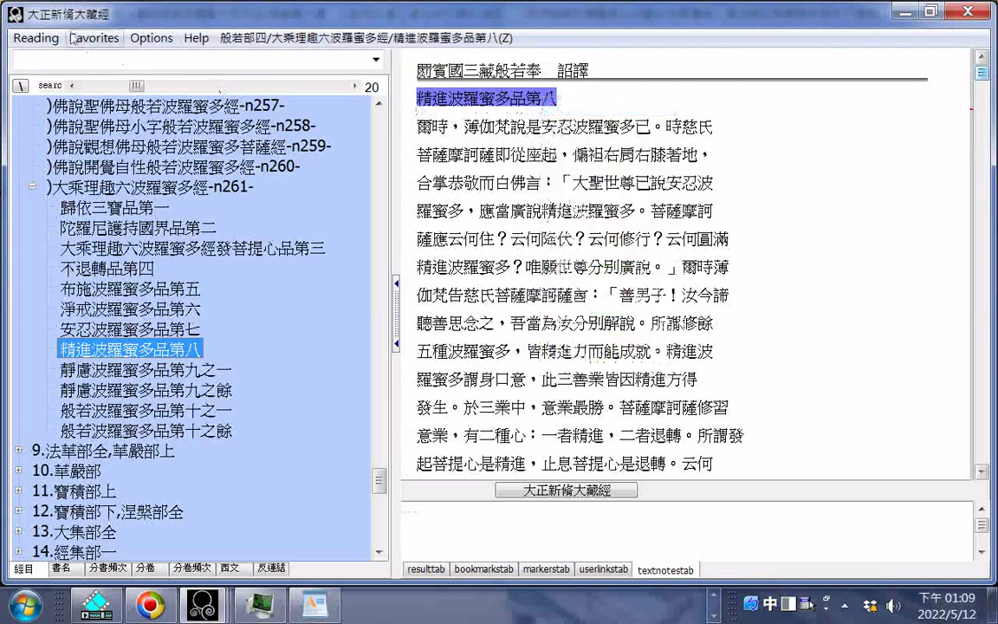
- Export the open chapter as an HTML file named 大乘理趣六波羅蜜多經精進波羅蜜多品第八 on Transcend (H:)
left_click(13, 38)
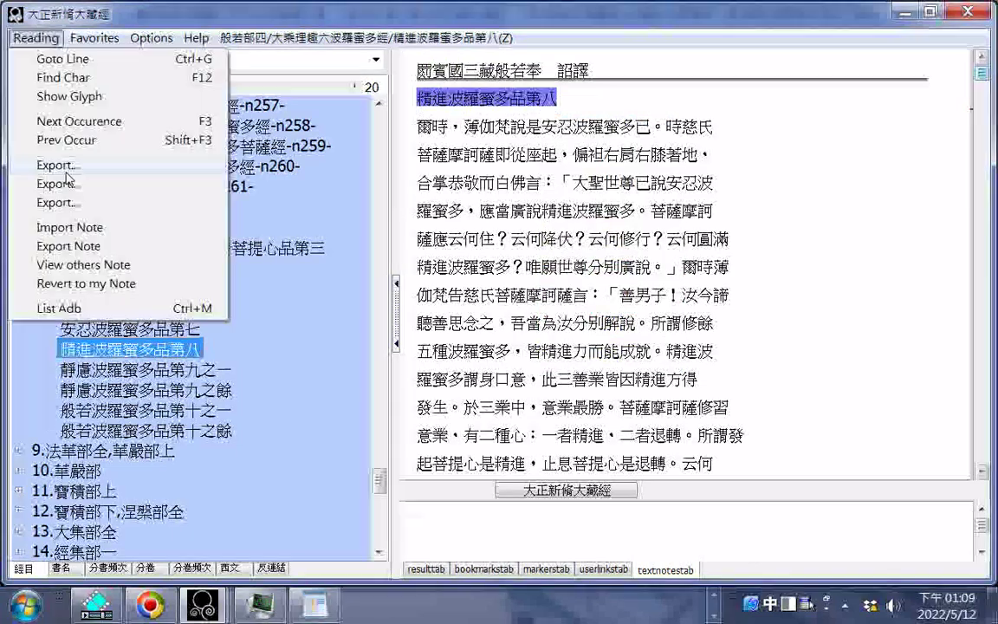
left_click(43, 165)
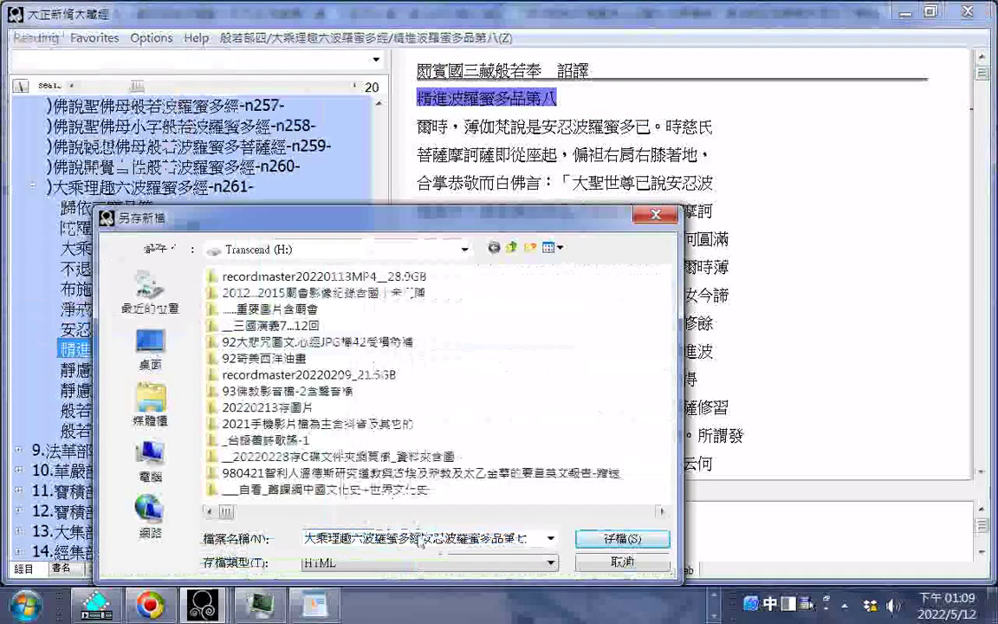
left_click_drag(422, 538, 527, 538)
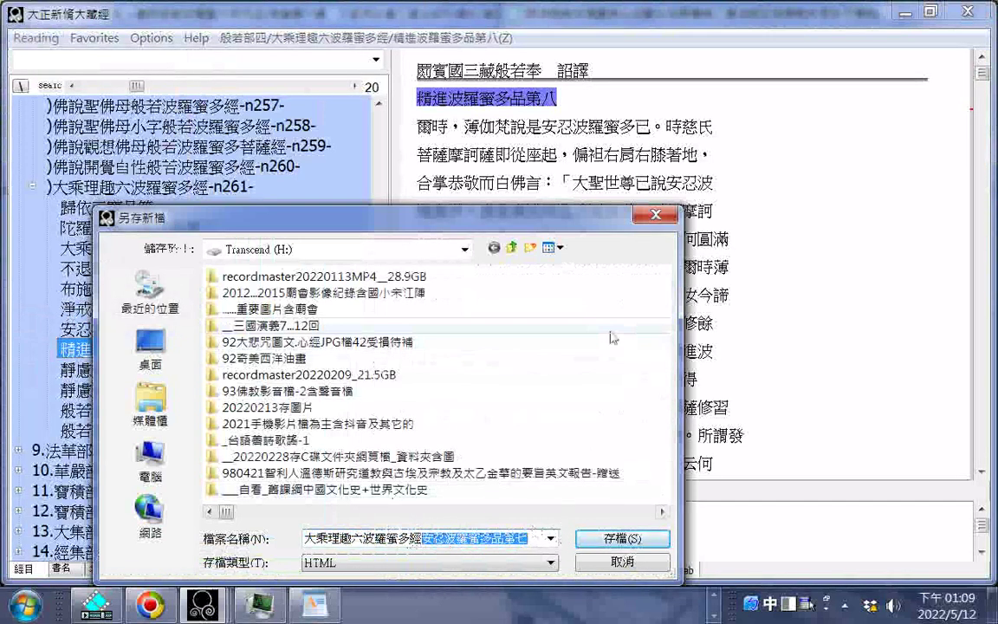
key("ctrl+v")
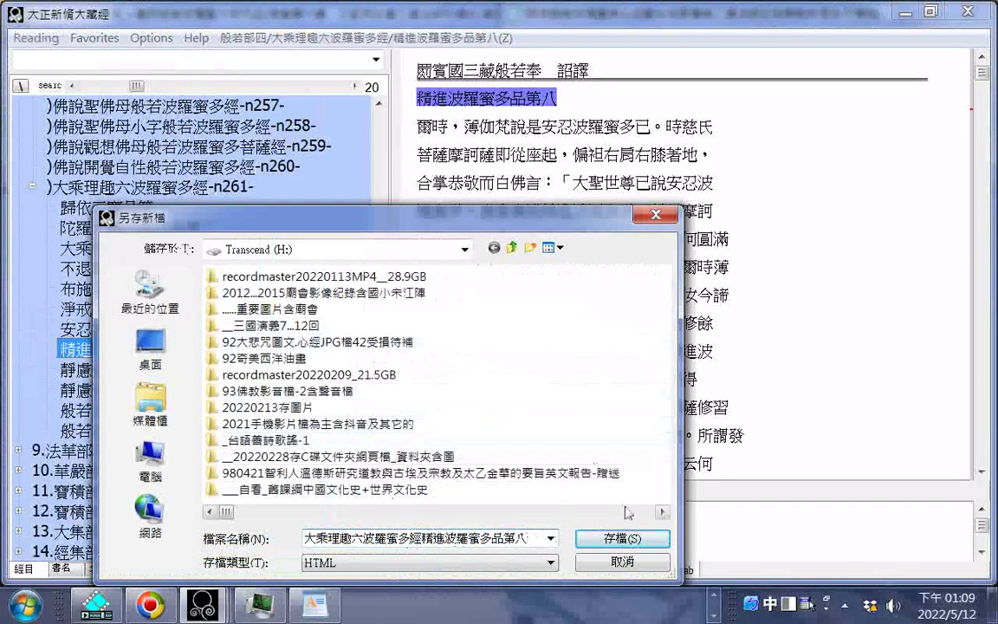
key("ctrl+a")
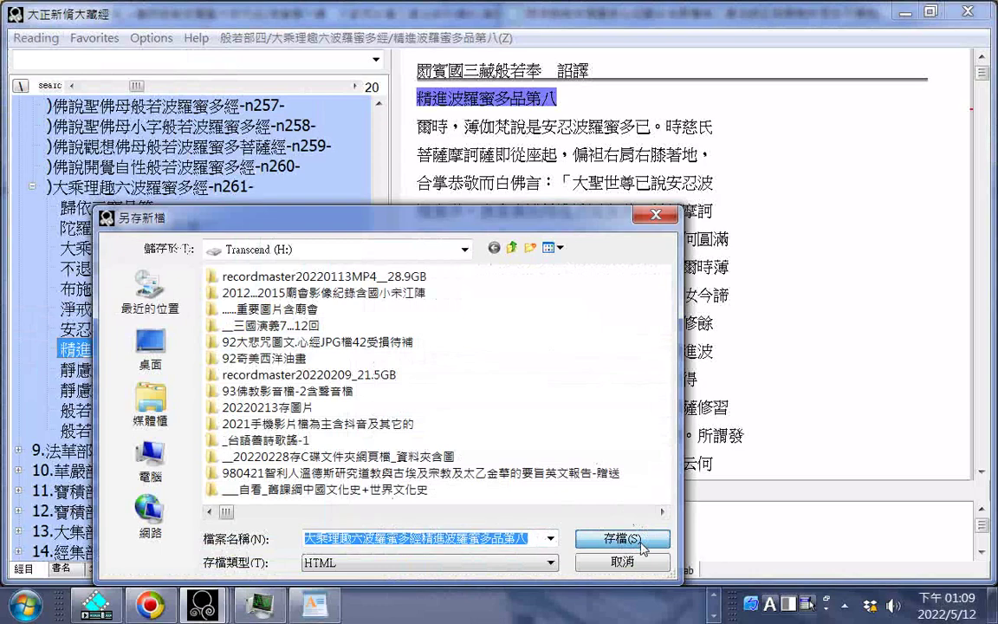
left_click(642, 542)
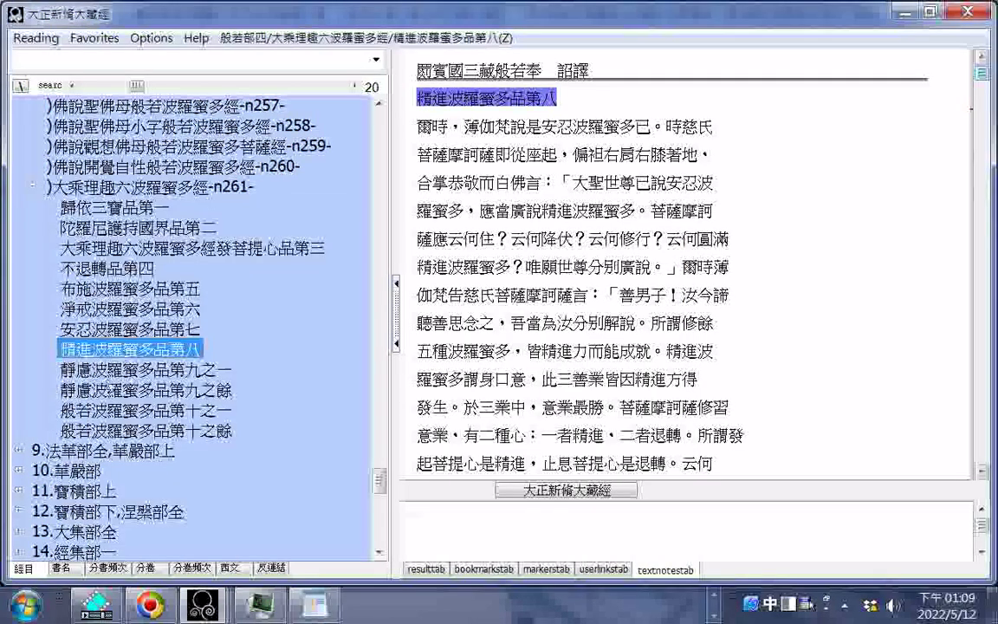
- Open the chapter 靜慮波羅蜜多品第九之一 and copy its title line from the text
left_click(102, 370)
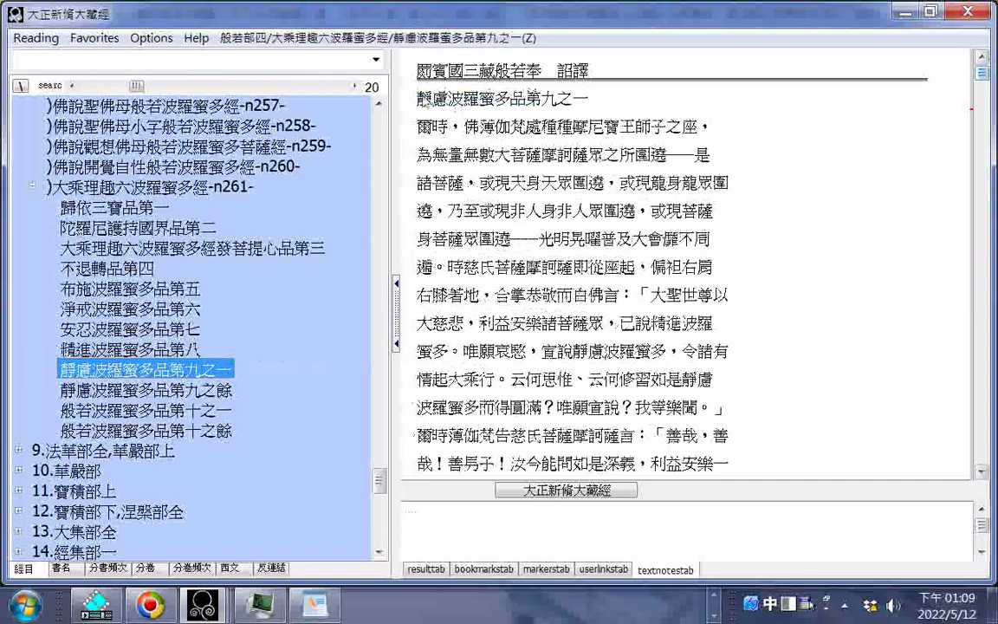
left_click_drag(417, 97, 587, 98)
right_click(575, 97)
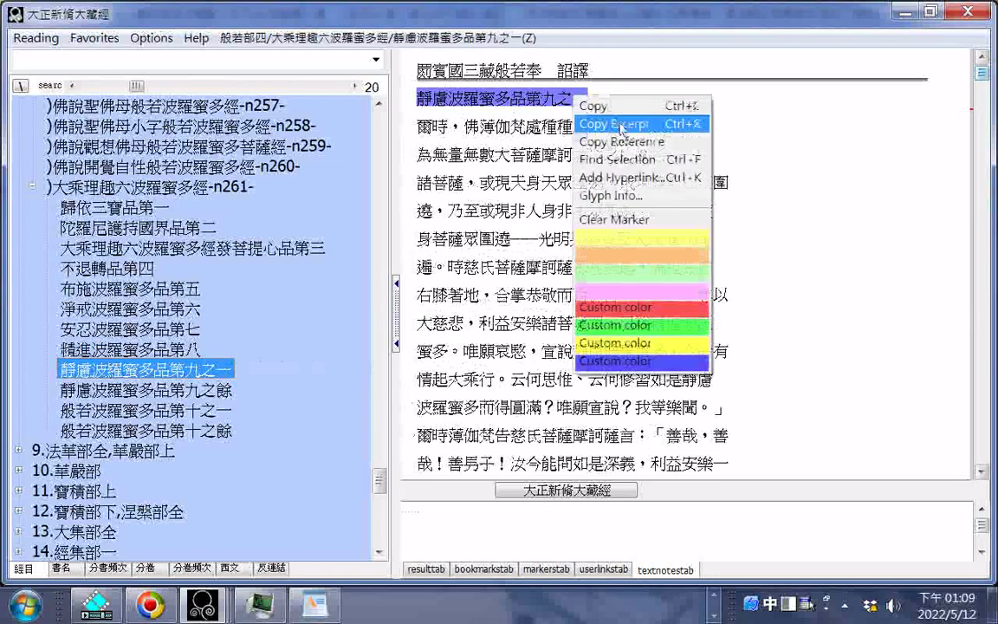
left_click(618, 105)
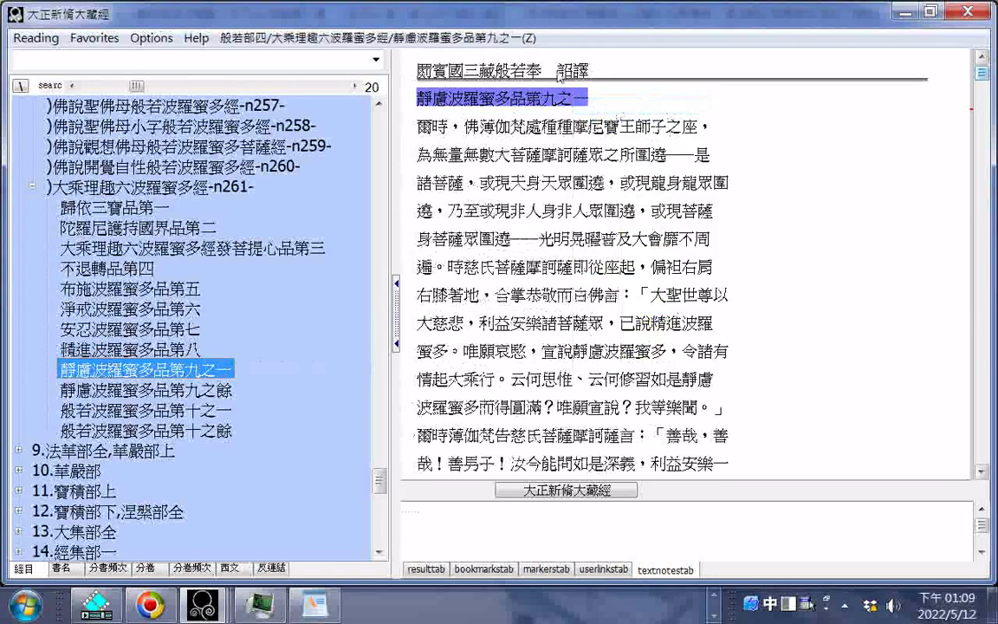
- Export the open chapter as an HTML file named 大乘理趣六波羅蜜多經靜慮波羅蜜多品第九之一 on Transcend (H:)
left_click(37, 39)
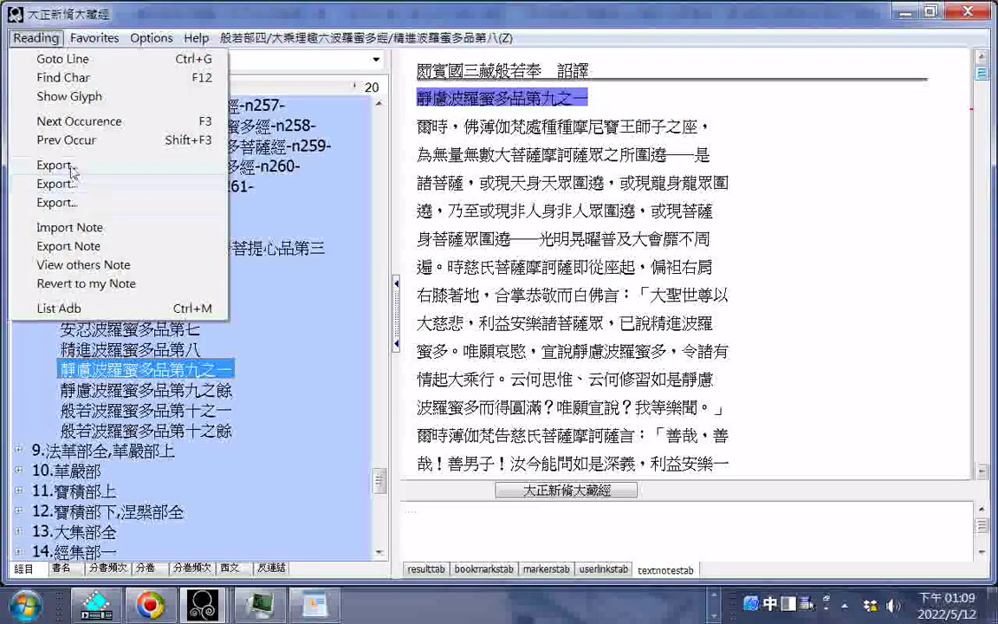
left_click(72, 170)
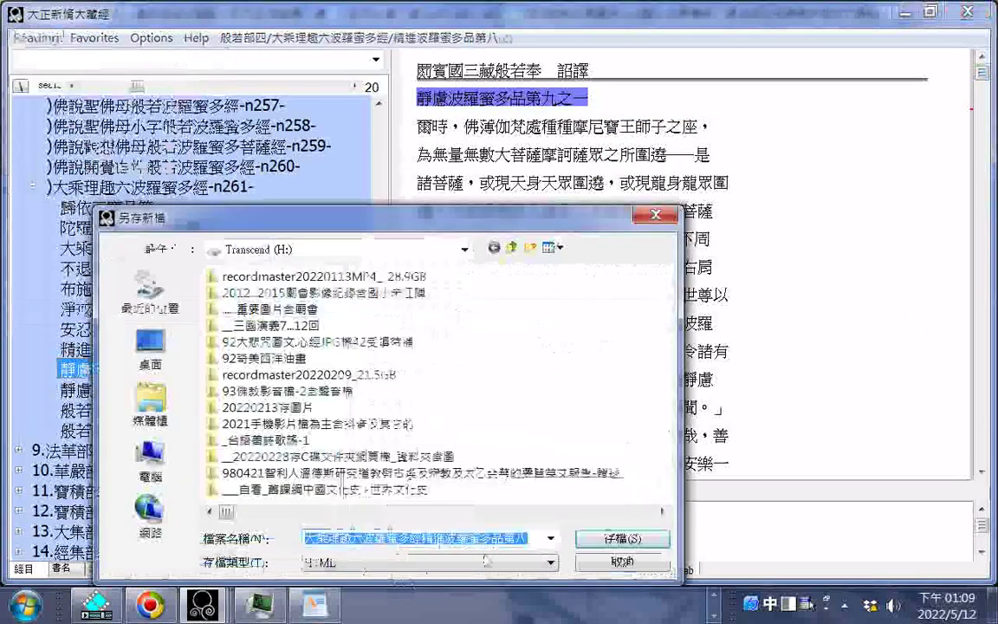
left_click(430, 550)
left_click_drag(422, 539, 555, 530)
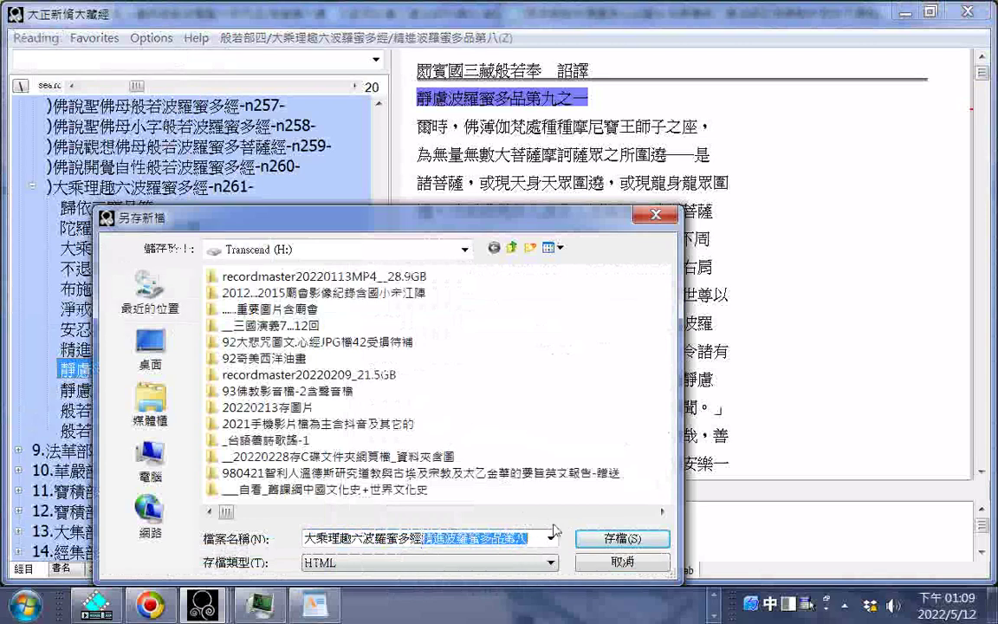
right_click(507, 543)
left_click(502, 339)
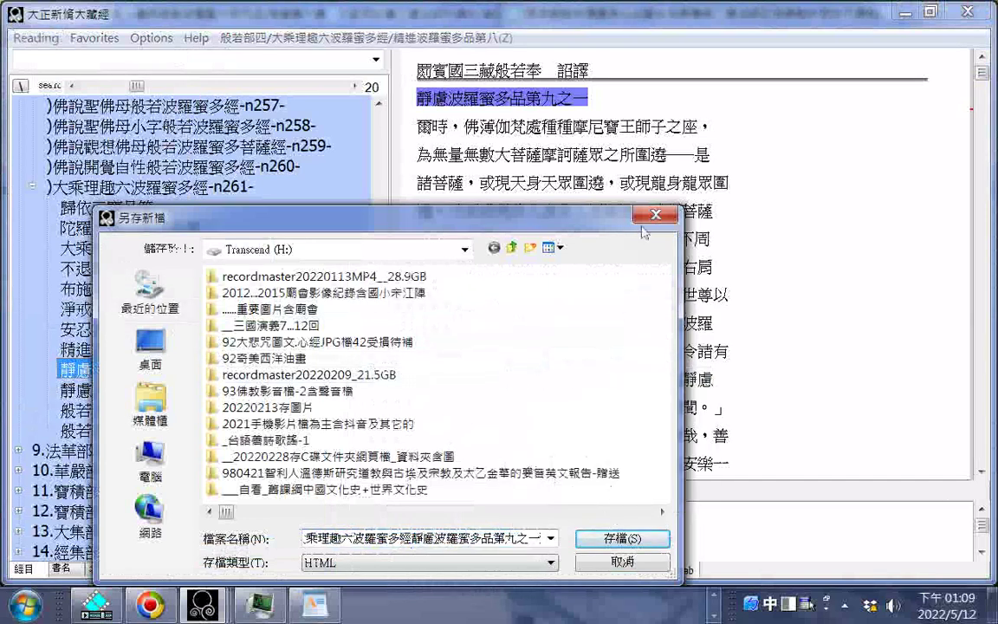
left_click(622, 538)
- Open the chapter 靜慮波羅蜜多品第九之餘 and copy its title line from the text
left_click(173, 389)
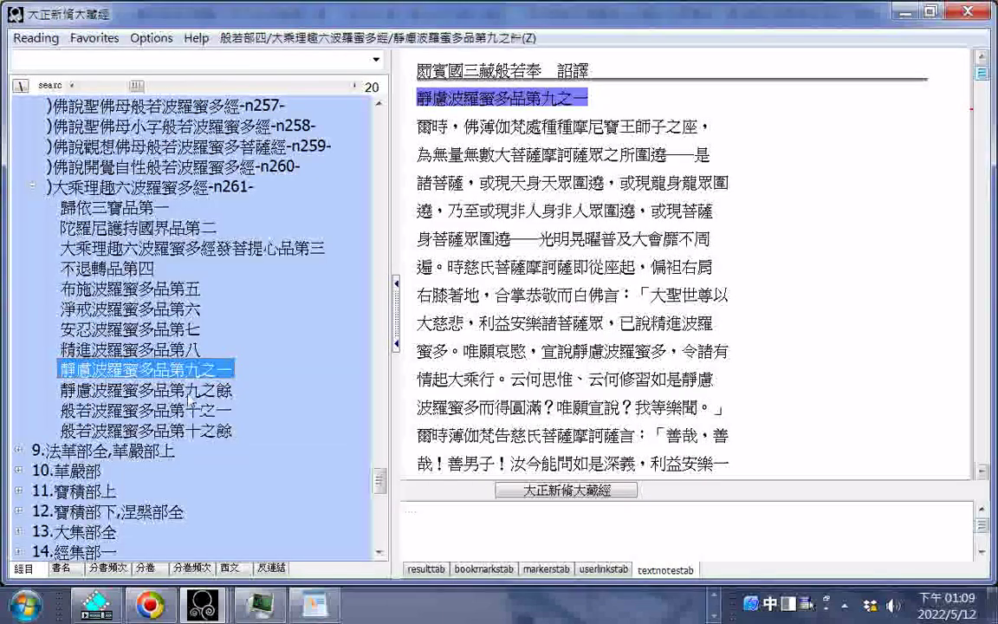
left_click_drag(386, 91, 592, 104)
right_click(510, 87)
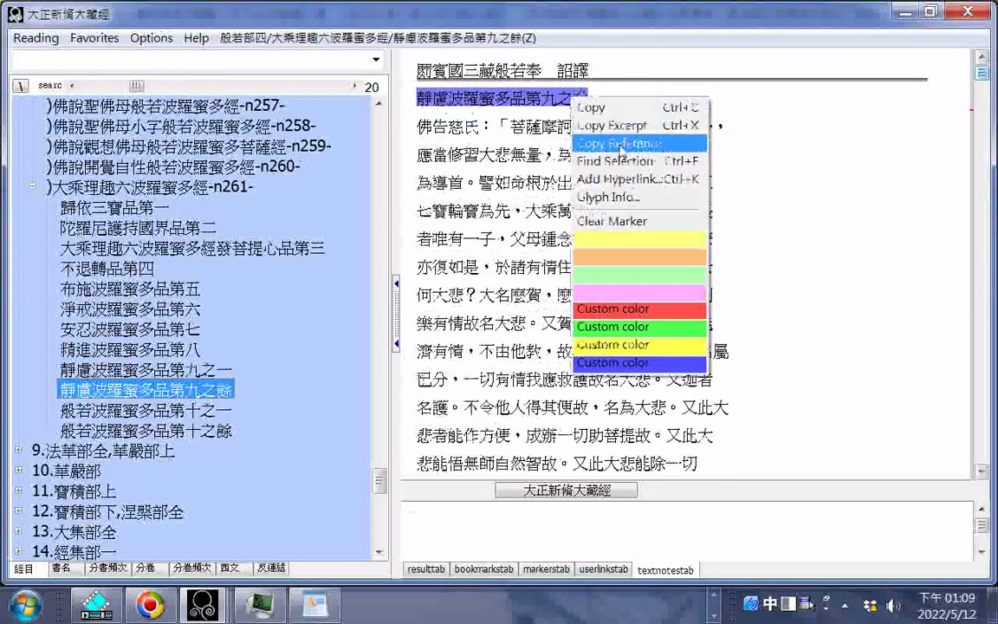
left_click(547, 105)
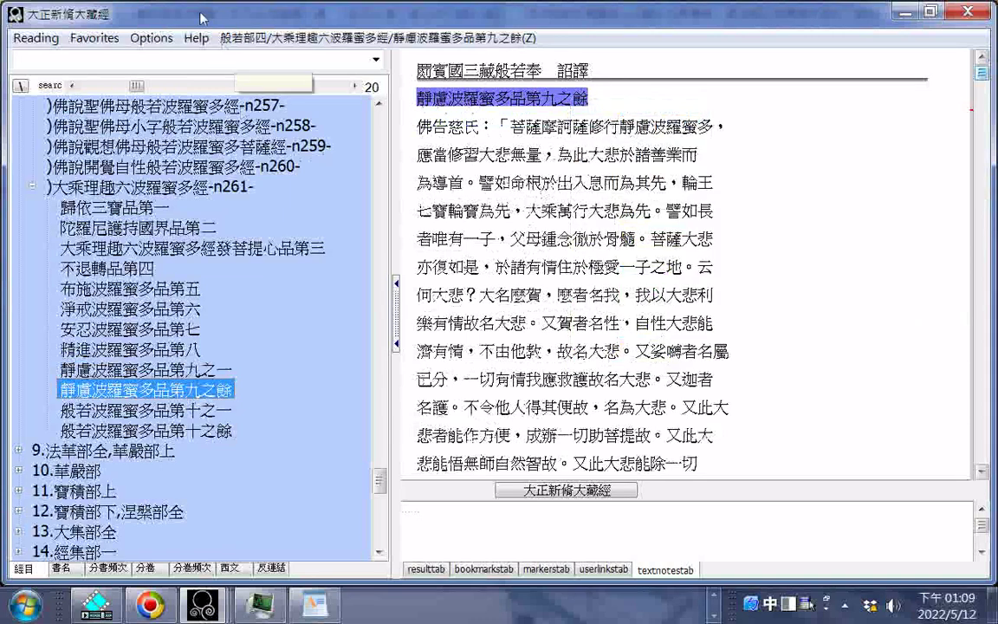
- Export the open chapter as an HTML file named 大乘理趣六波羅蜜多經靜慮波羅蜜多品第九之餘 on Transcend (H:)
left_click(35, 38)
left_click(52, 59)
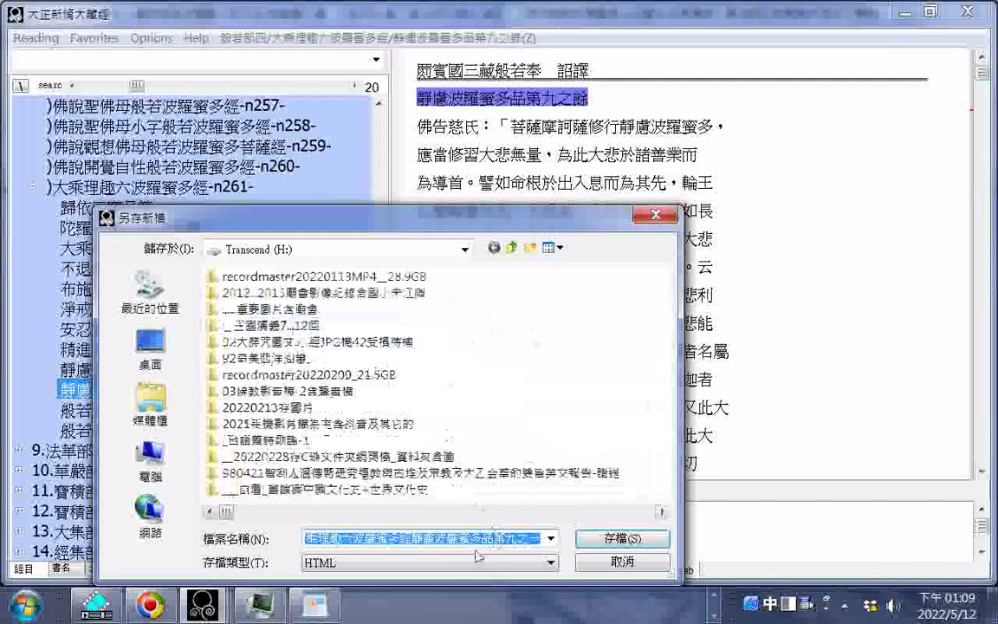
left_click_drag(413, 539, 548, 541)
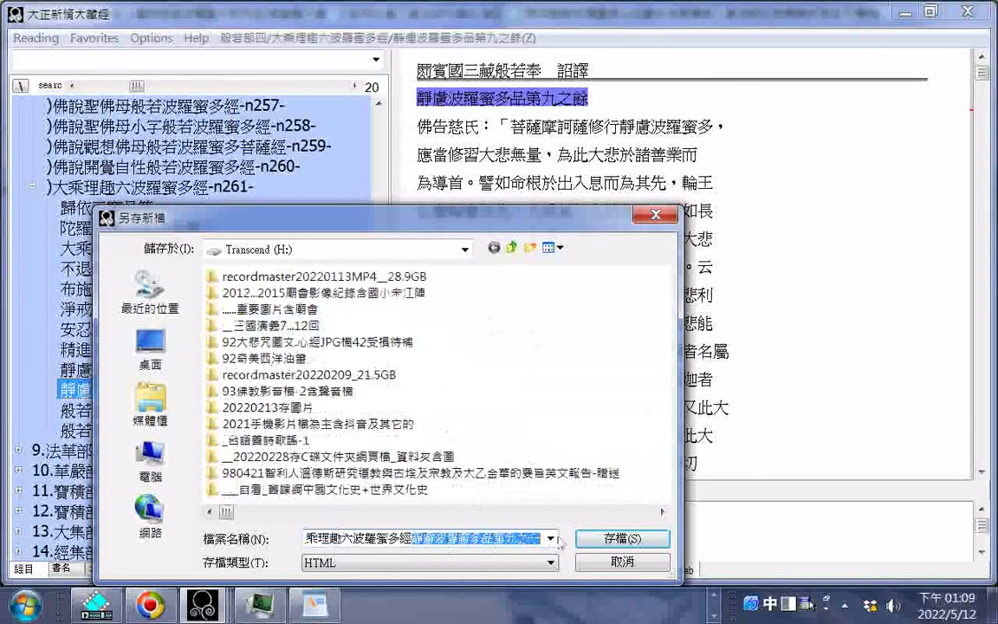
right_click(497, 543)
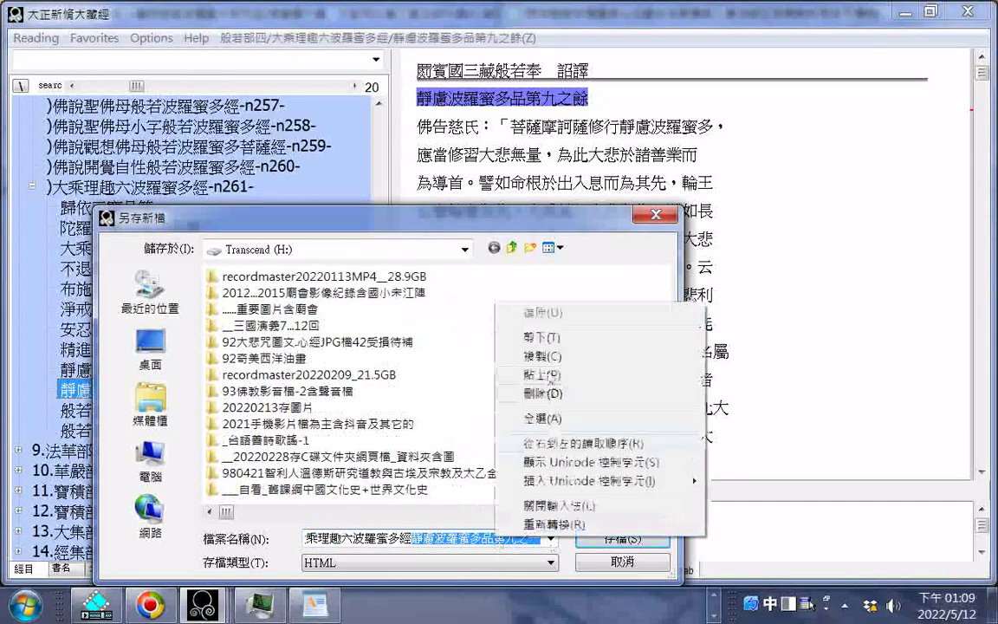
left_click(559, 384)
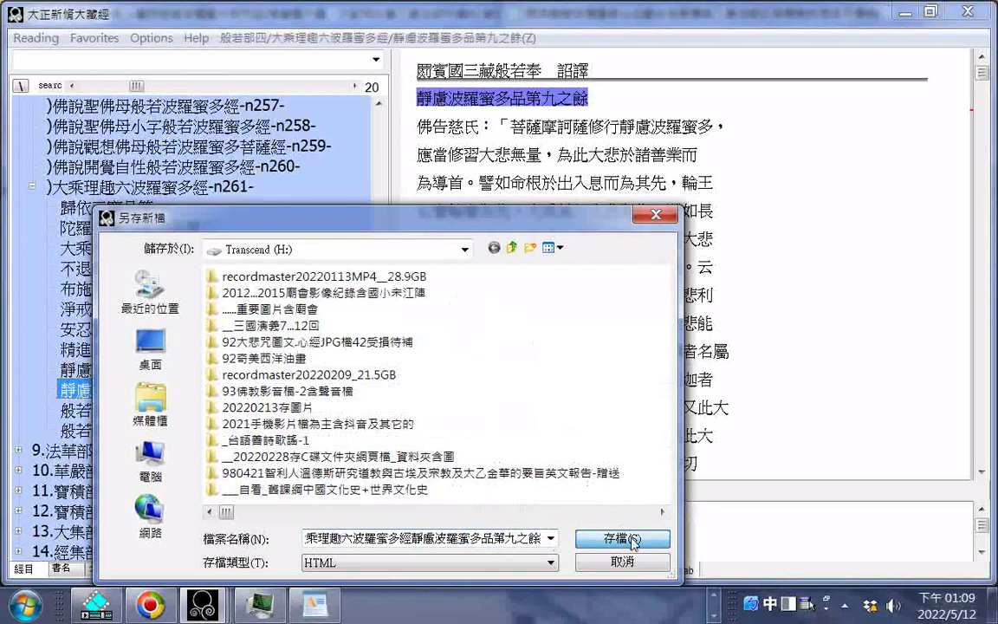
left_click(633, 538)
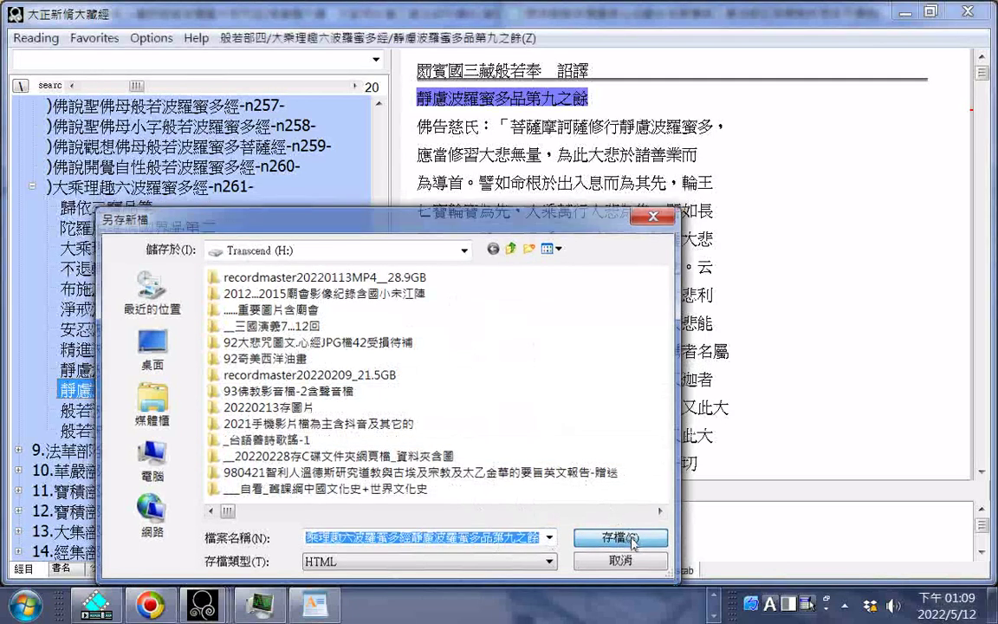
- Open the chapter 般若波羅蜜多品第十之一 and copy its title line from the text
key("Down")
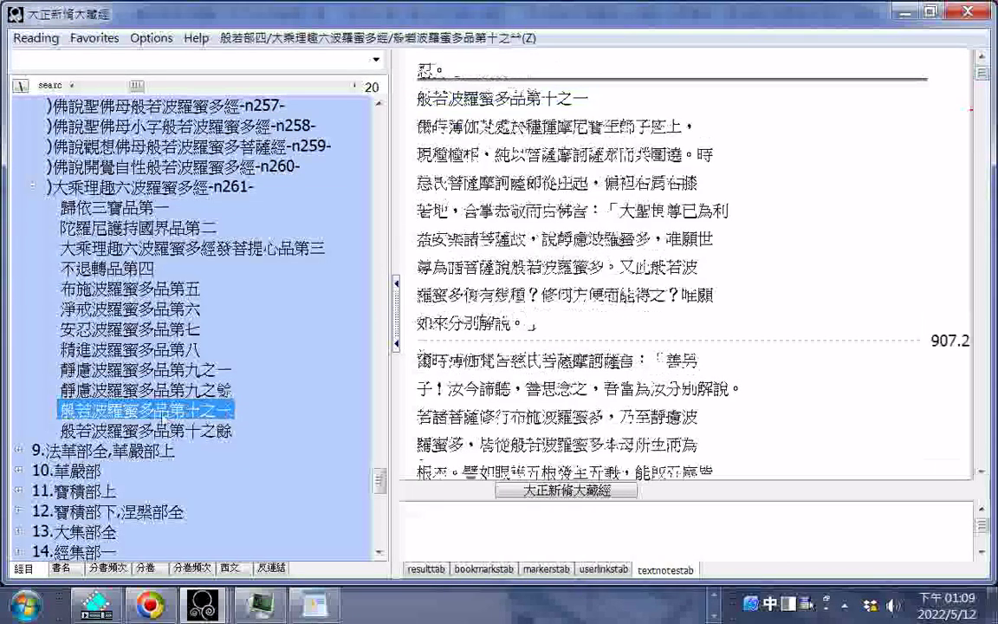
double_click(578, 102)
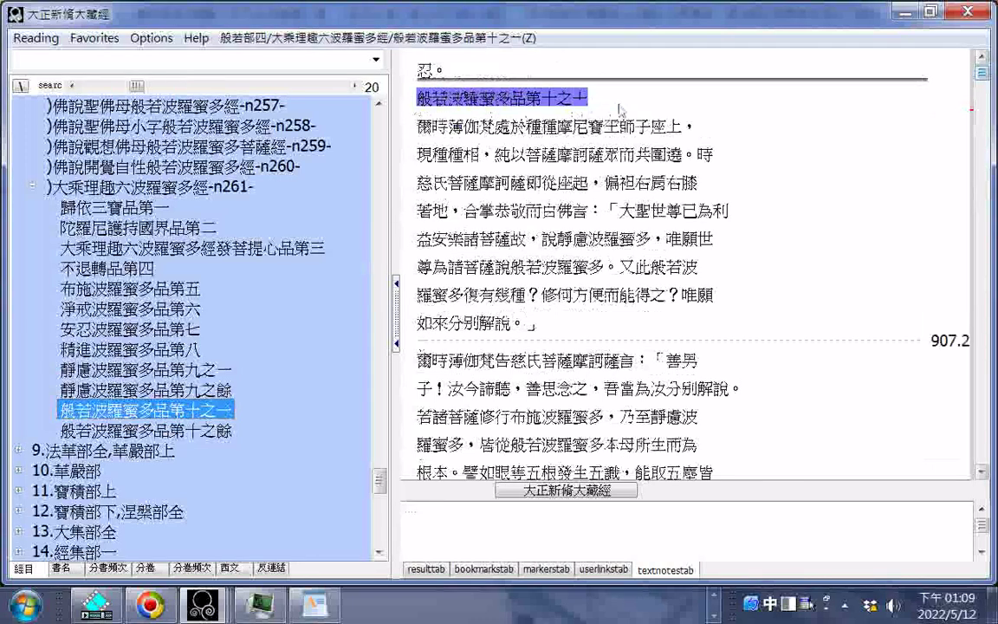
right_click(572, 103)
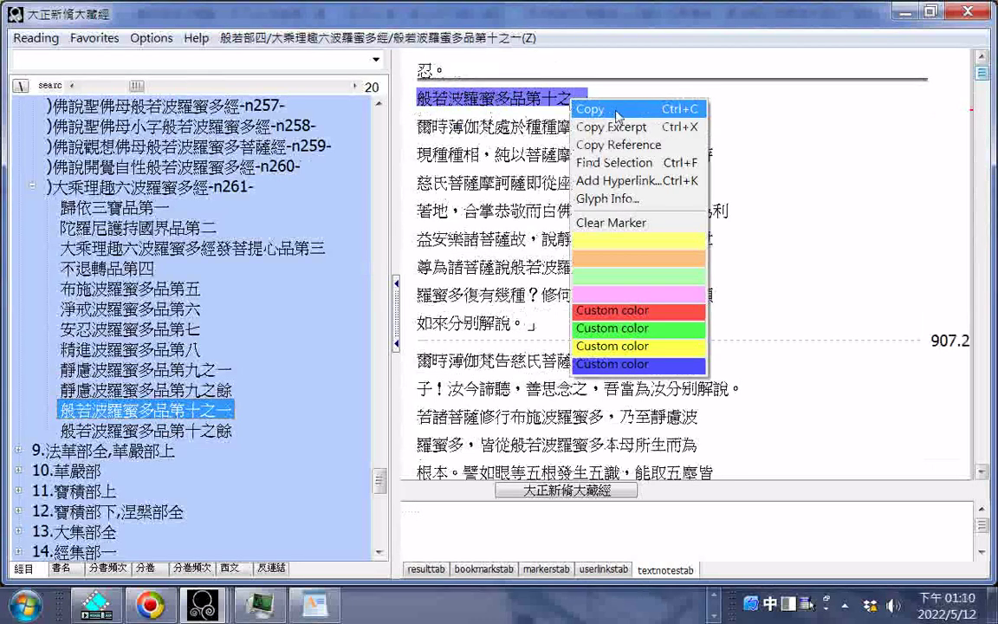
left_click(618, 115)
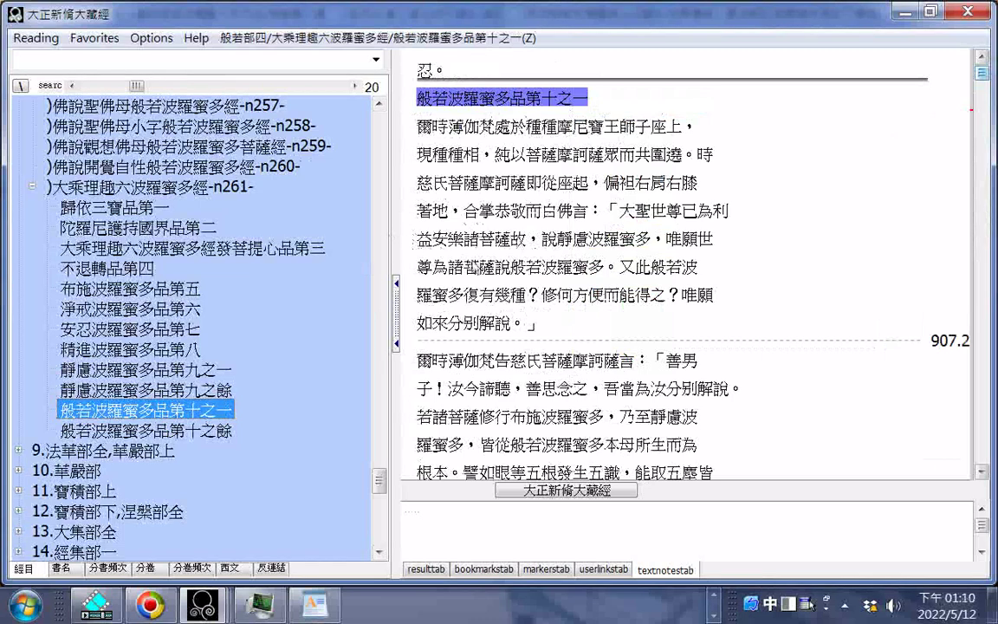
- Export the open chapter as an HTML file named 大乘理趣六波羅蜜多經般若波羅蜜多品第十之一 on Transcend (H:)
left_click(35, 37)
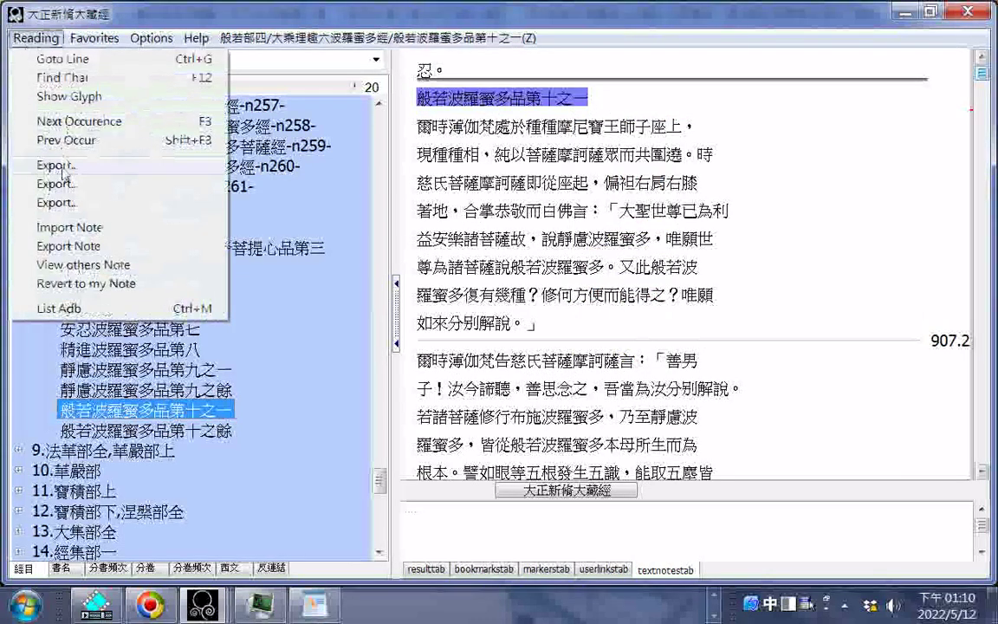
left_click(52, 164)
left_click(463, 539)
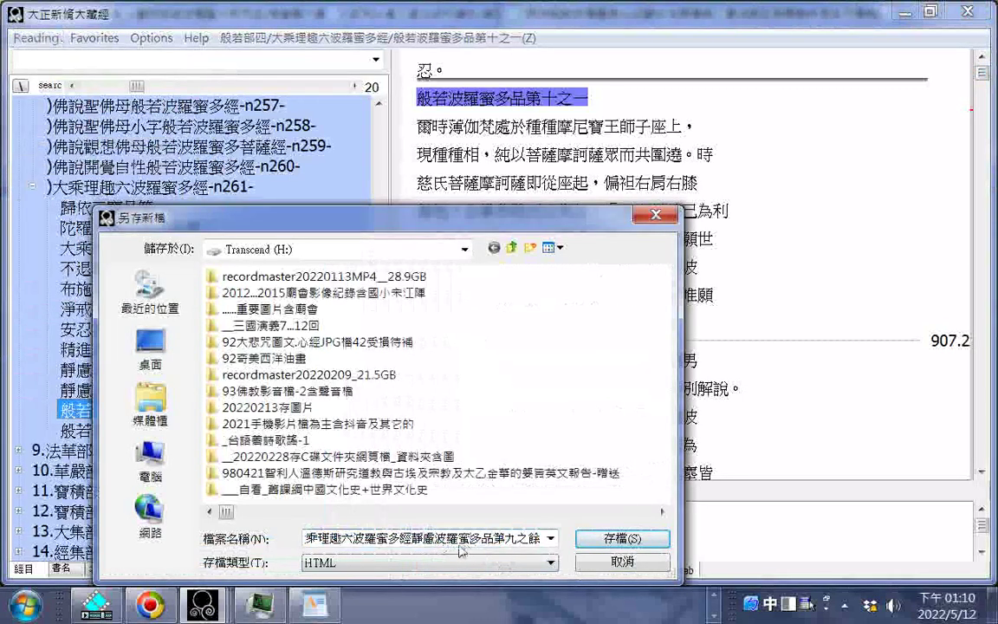
left_click_drag(414, 546, 564, 551)
right_click(524, 549)
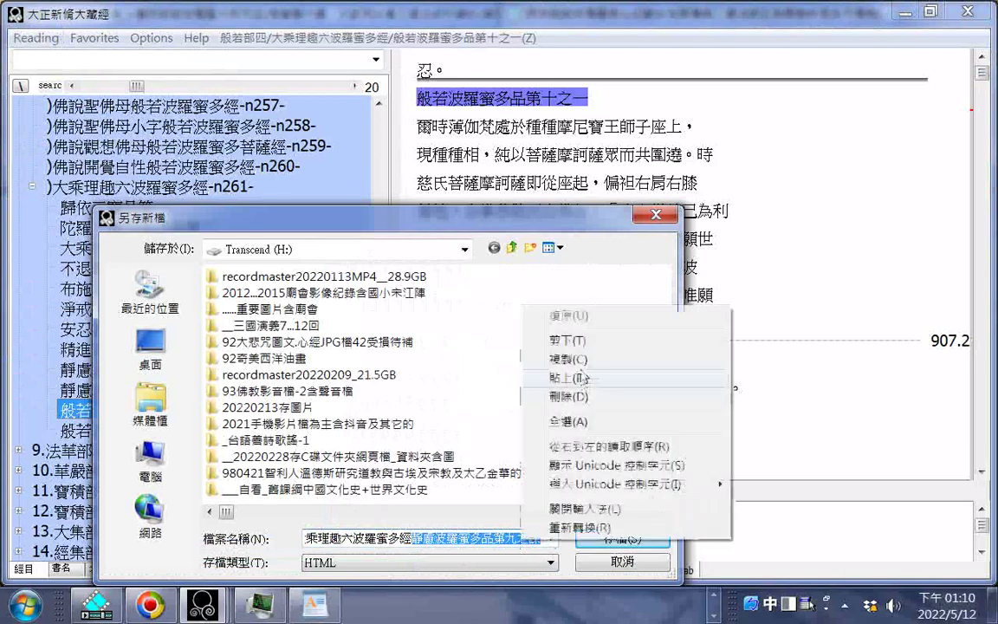
left_click(582, 378)
left_click(614, 539)
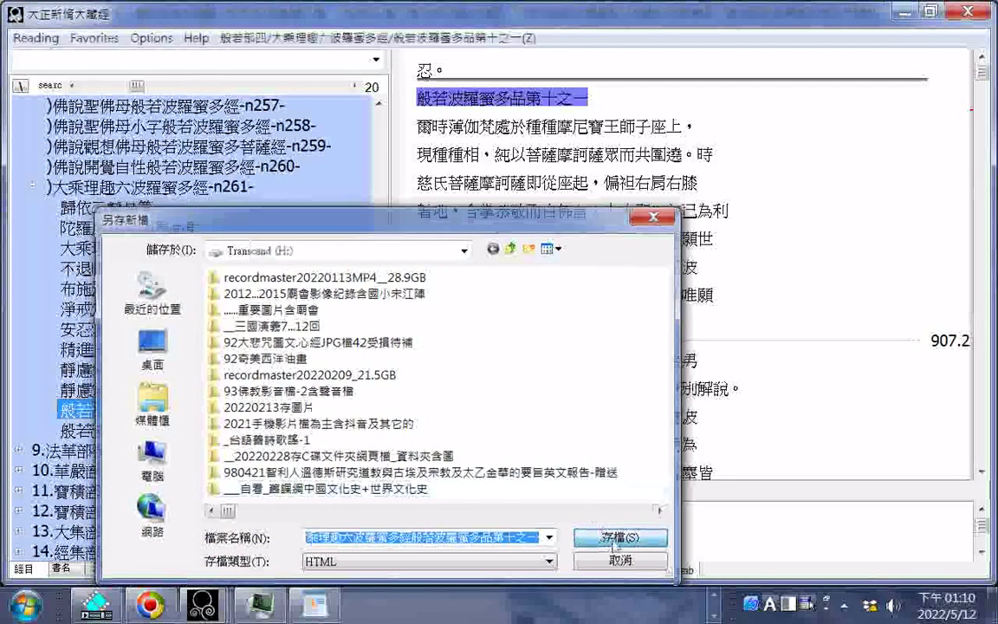
- Open the chapter 般若波羅蜜多品第十之餘 and copy its title line from the text
key("Down")
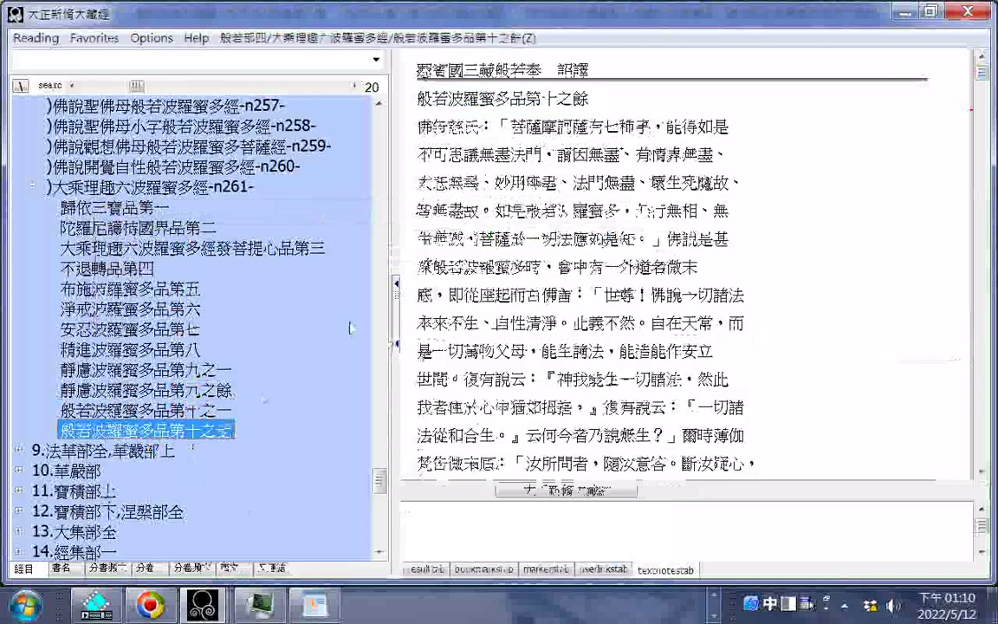
left_click_drag(390, 98, 591, 98)
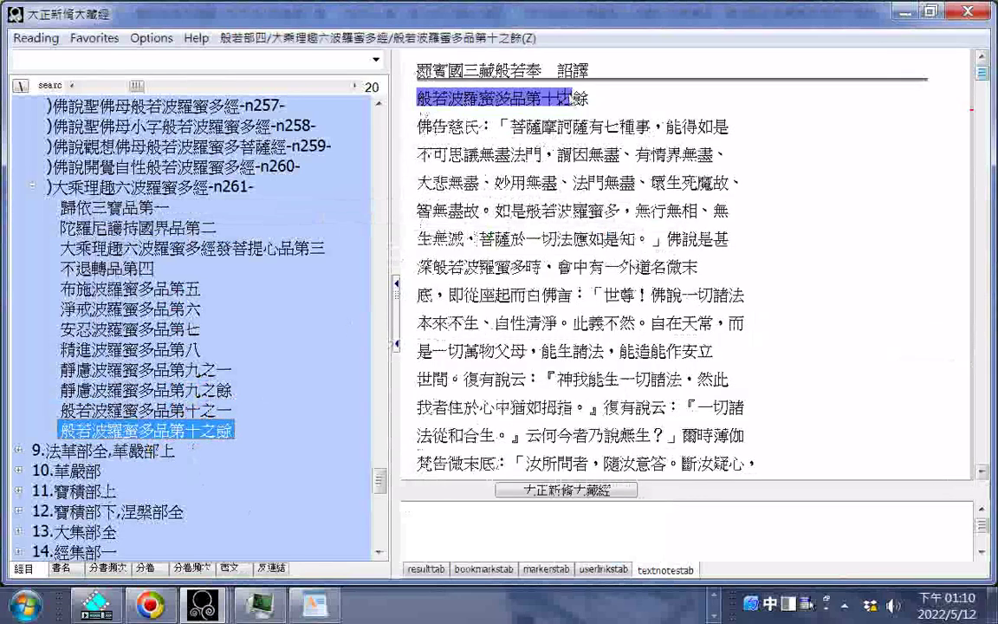
right_click(508, 83)
left_click(537, 105)
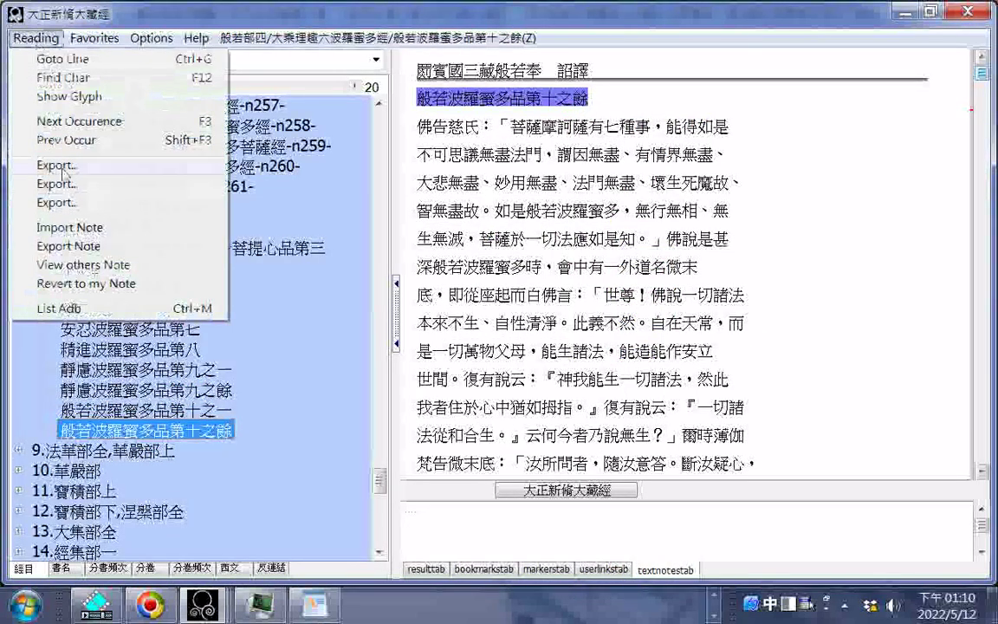
- Export the open chapter as an HTML file named 大乘理趣六波羅蜜多經般若波羅蜜多品第十之餘 on Transcend (H:)
left_click(54, 164)
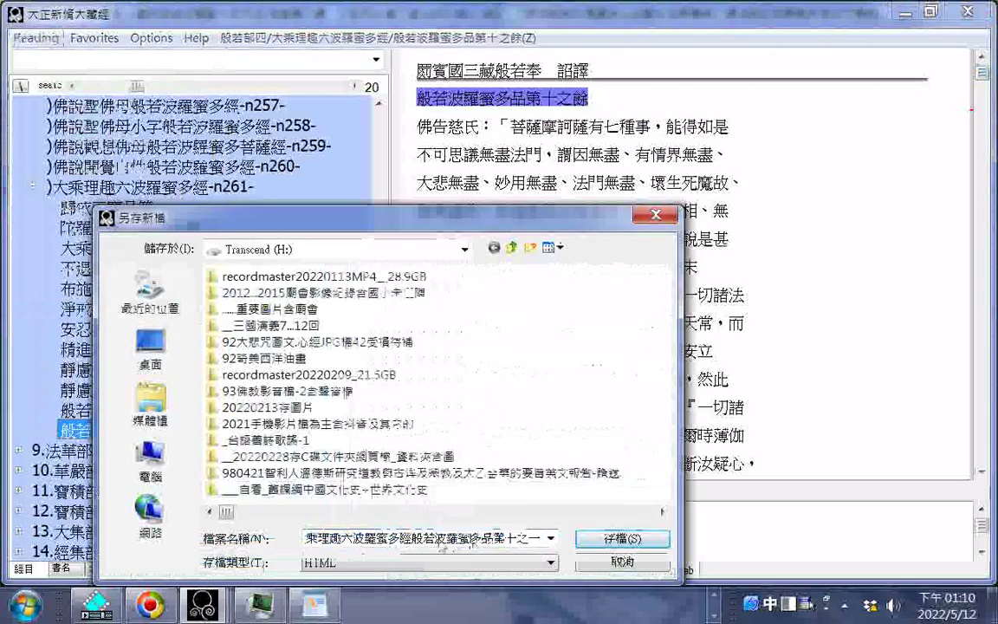
left_click_drag(412, 538, 539, 539)
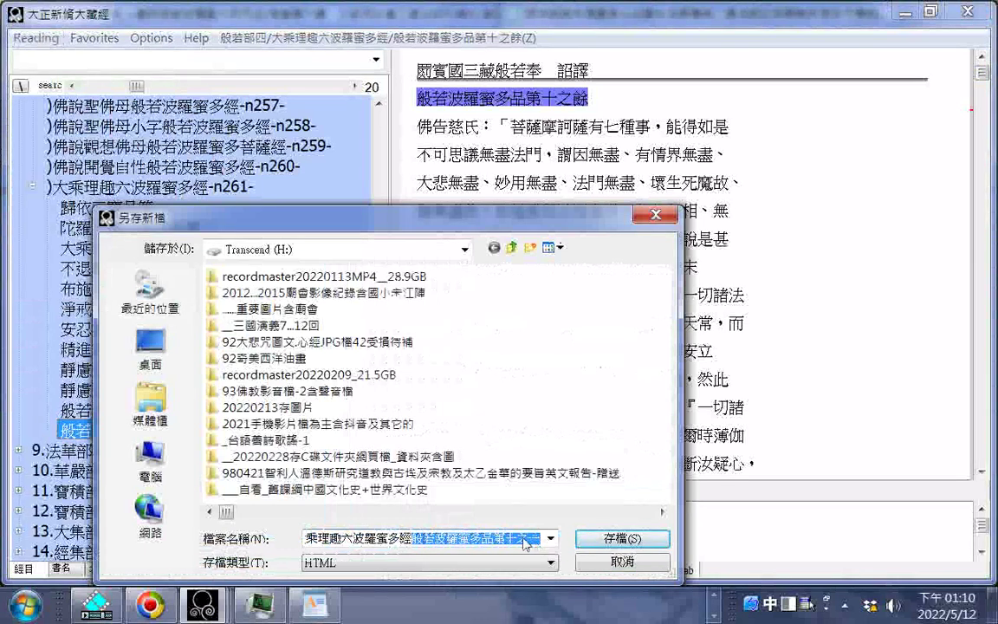
right_click(524, 538)
left_click(589, 377)
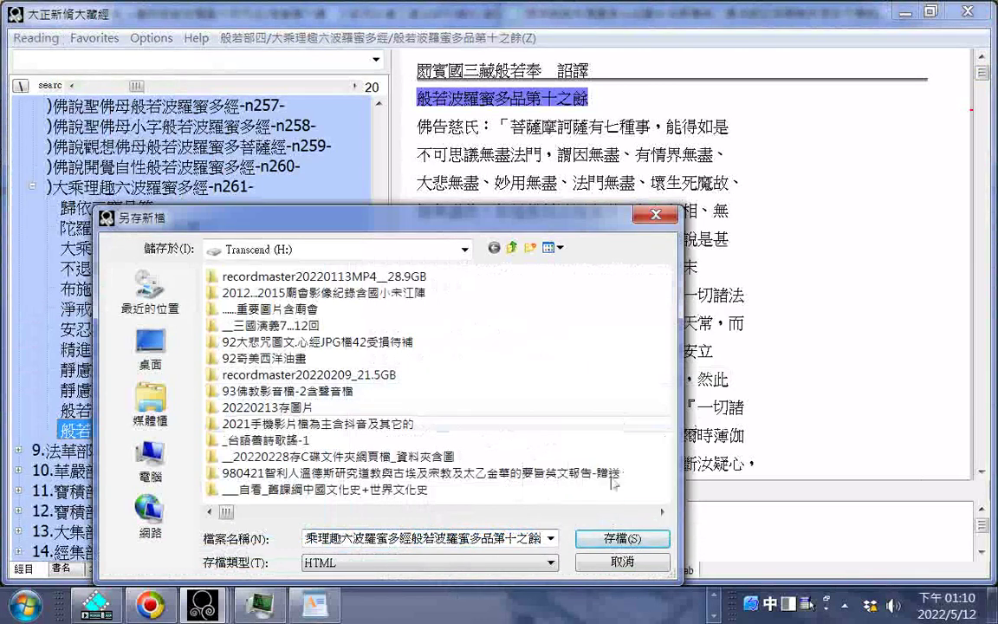
left_click(638, 541)
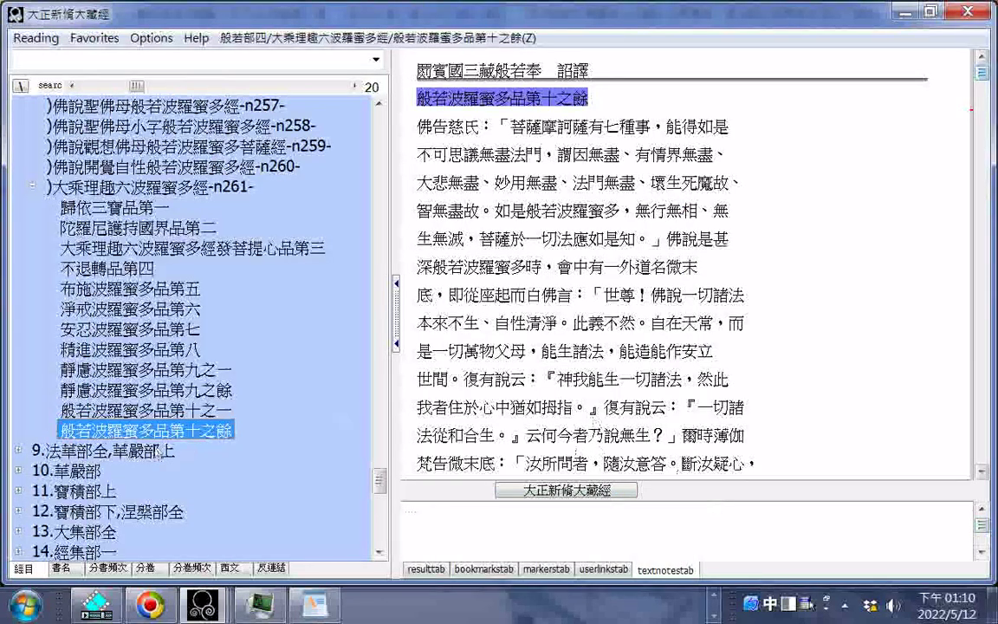
- Expand section 9.法華部全,華嚴部上 in the catalogue and open the sutra 妙法蓮華經-n262- to list its chapters
double_click(128, 452)
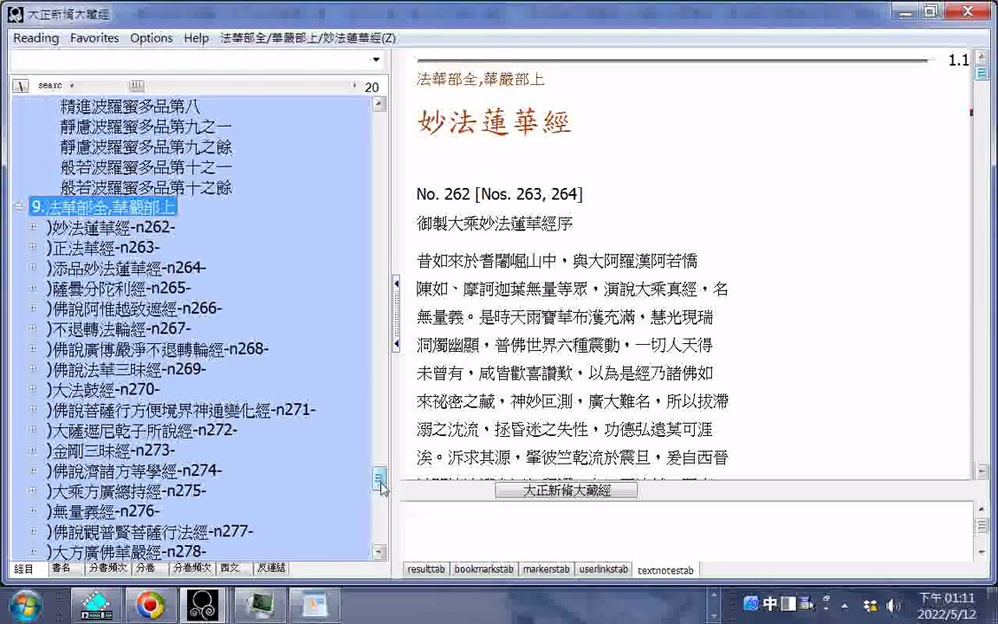
left_click_drag(383, 488, 380, 491)
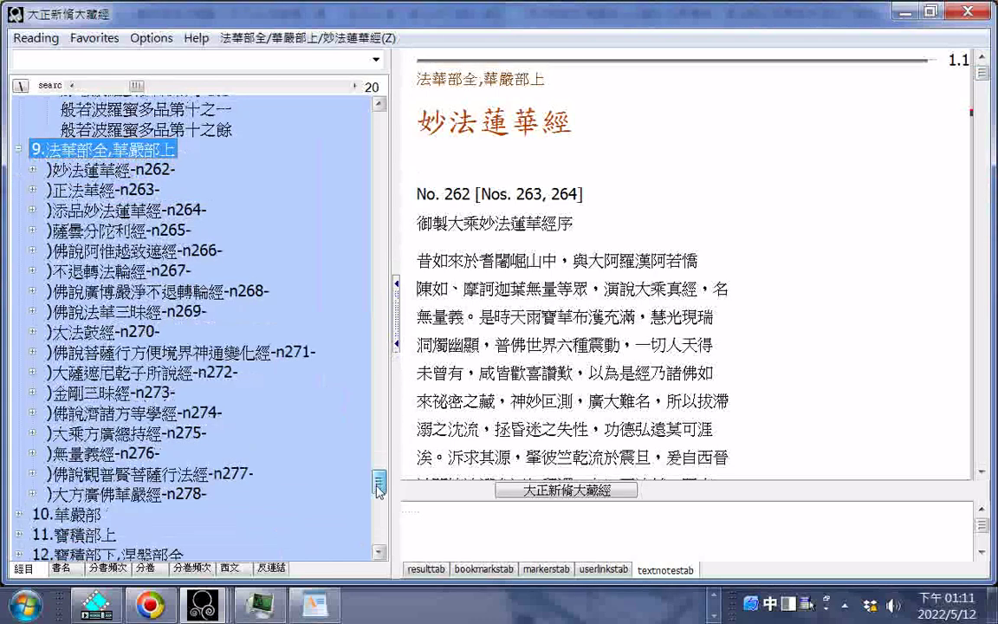
scroll(380, 490, "down", 1)
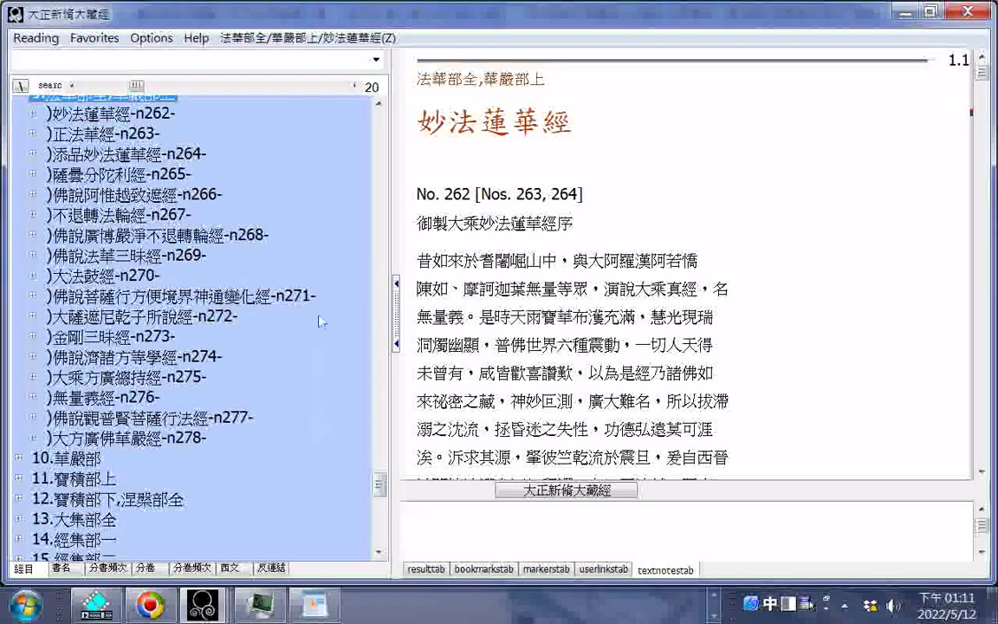
left_click(379, 104)
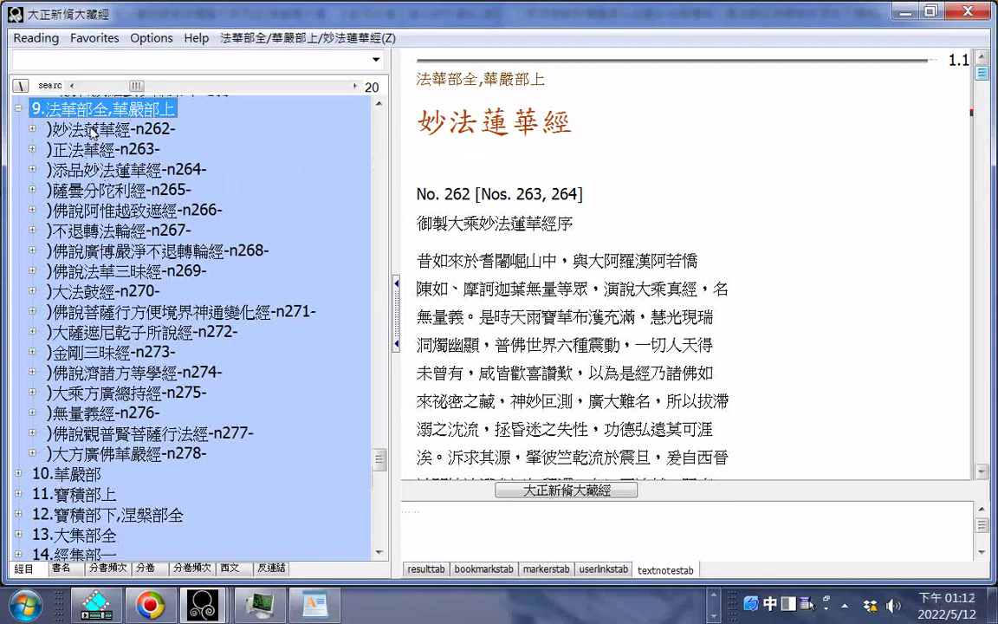
double_click(92, 132)
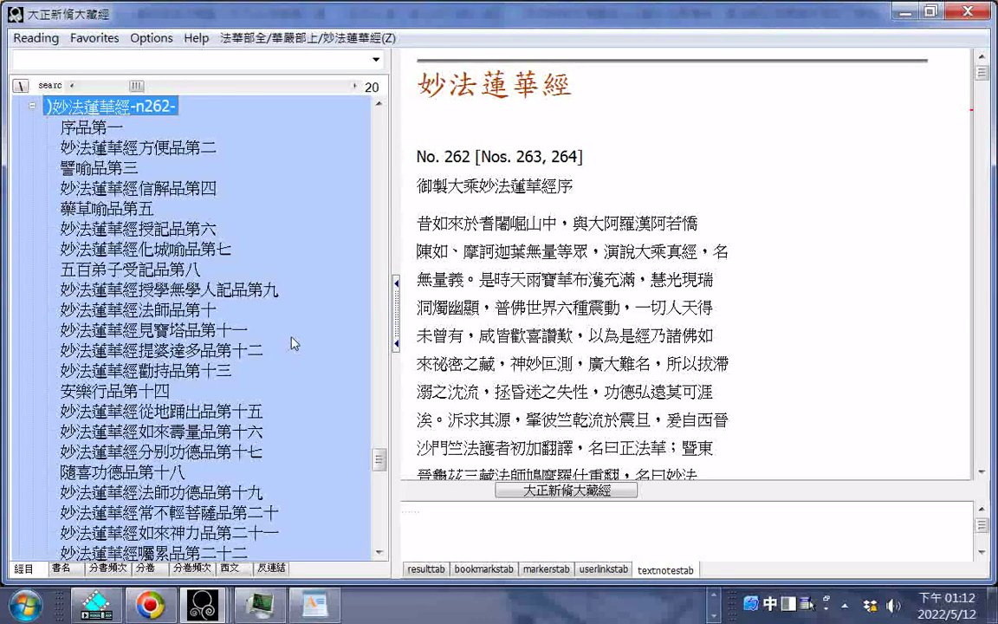
- Open the chapter 妙法蓮華經觀世音菩薩普門品第二十五 and copy its title line from the text
scroll(292, 341, "down", 1)
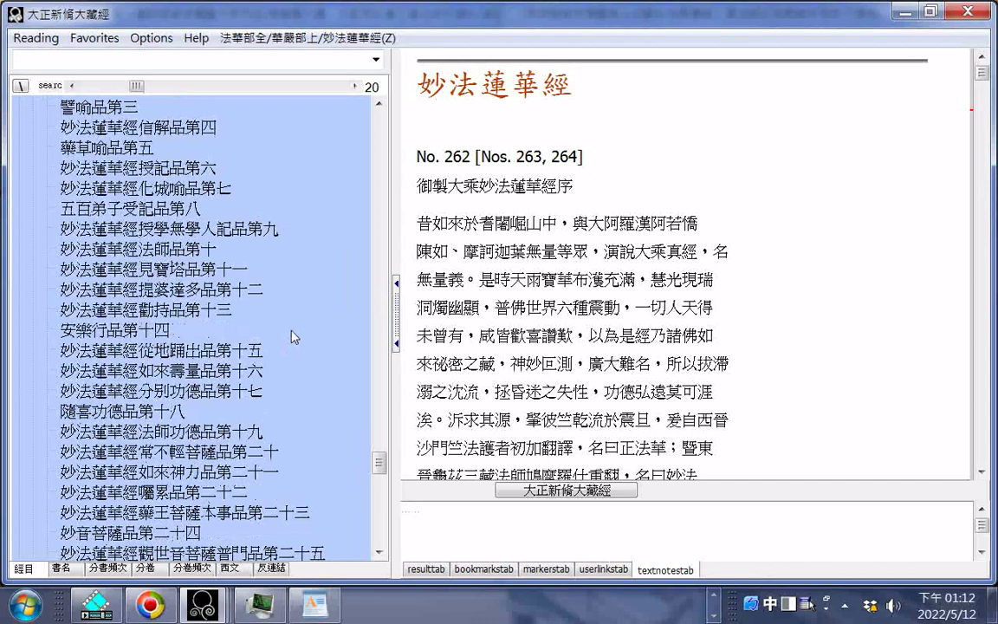
scroll(292, 337, "down", 1)
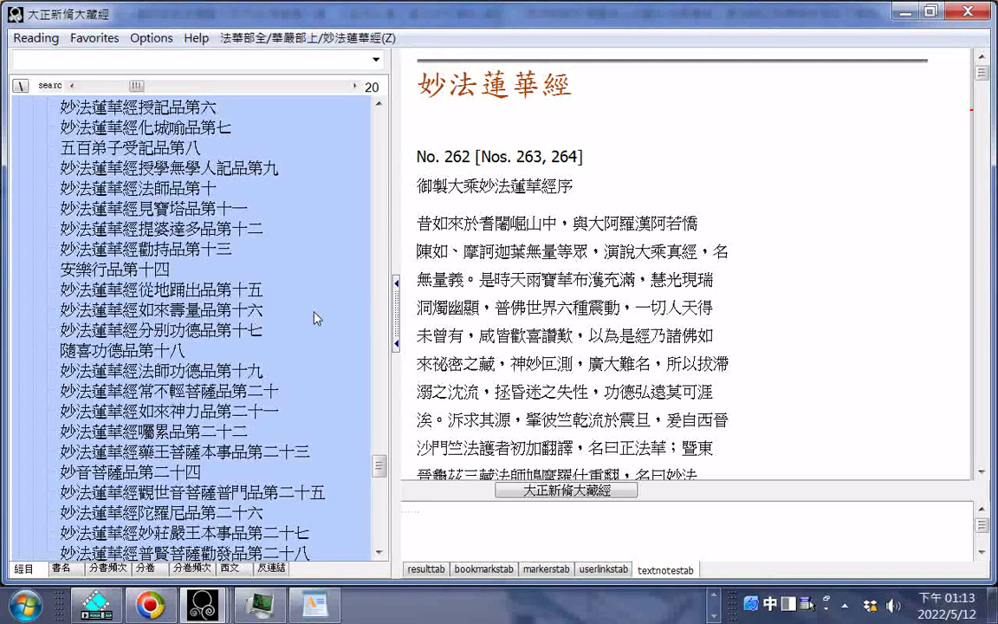
left_click(260, 491)
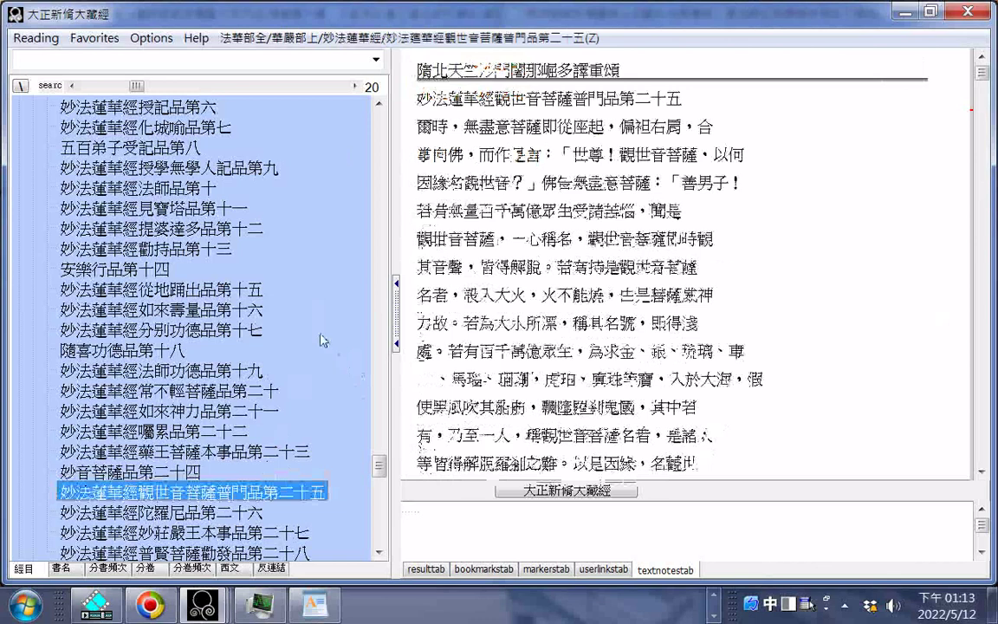
left_click_drag(418, 98, 679, 98)
right_click(664, 99)
left_click(686, 109)
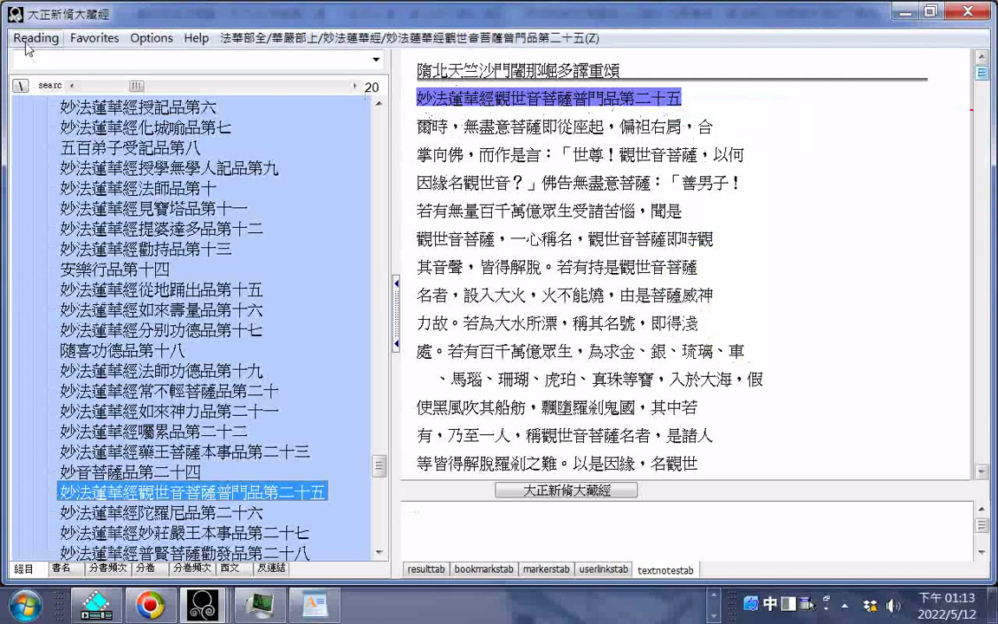
- Export the open chapter as an HTML file named 妙法蓮華經觀世音菩薩普門品第二十五 on Transcend (H:)
left_click(35, 38)
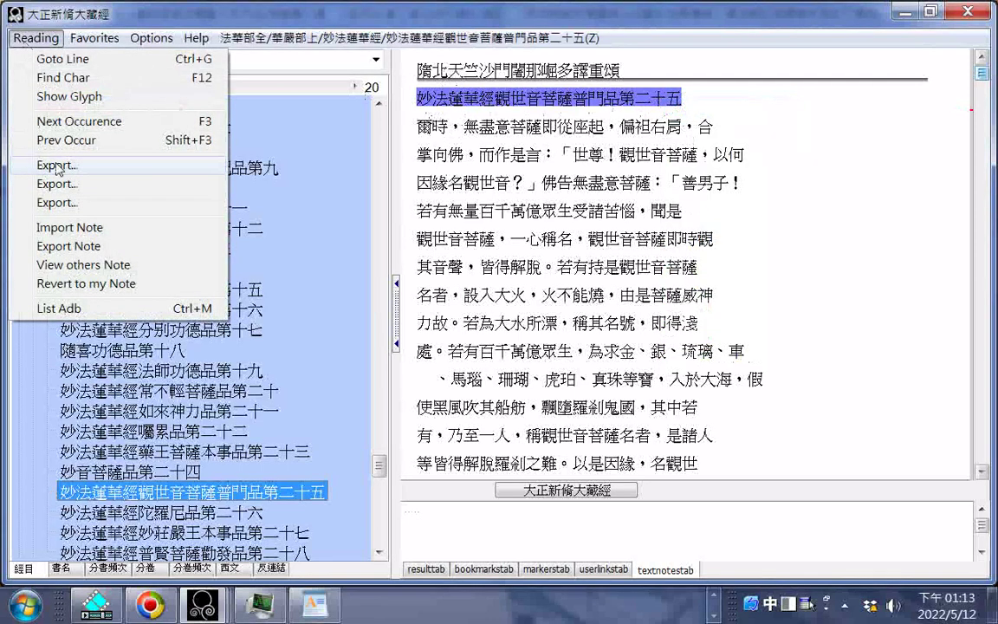
left_click(58, 166)
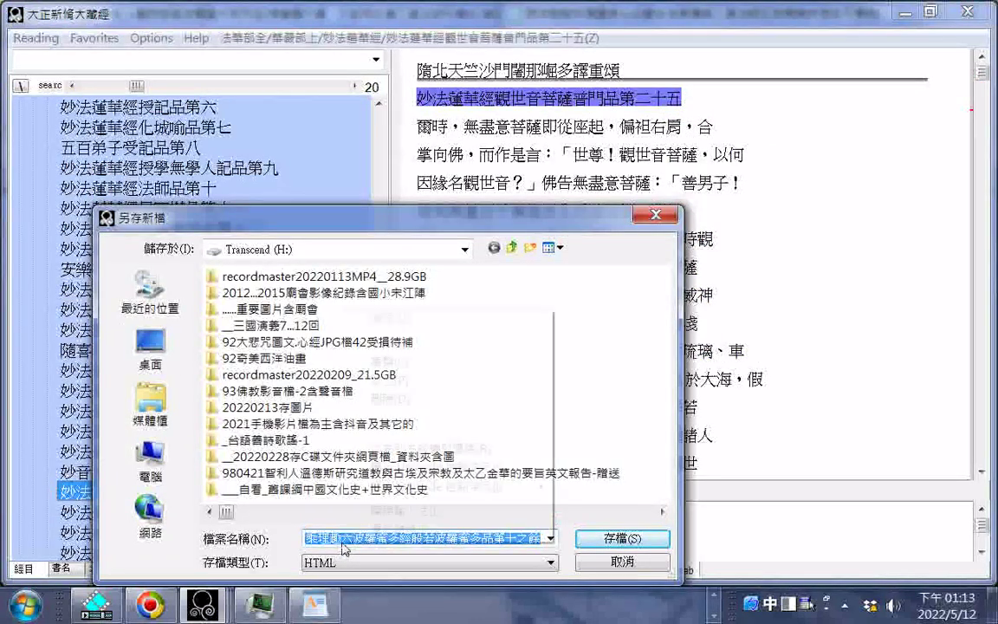
right_click(345, 548)
left_click(364, 342)
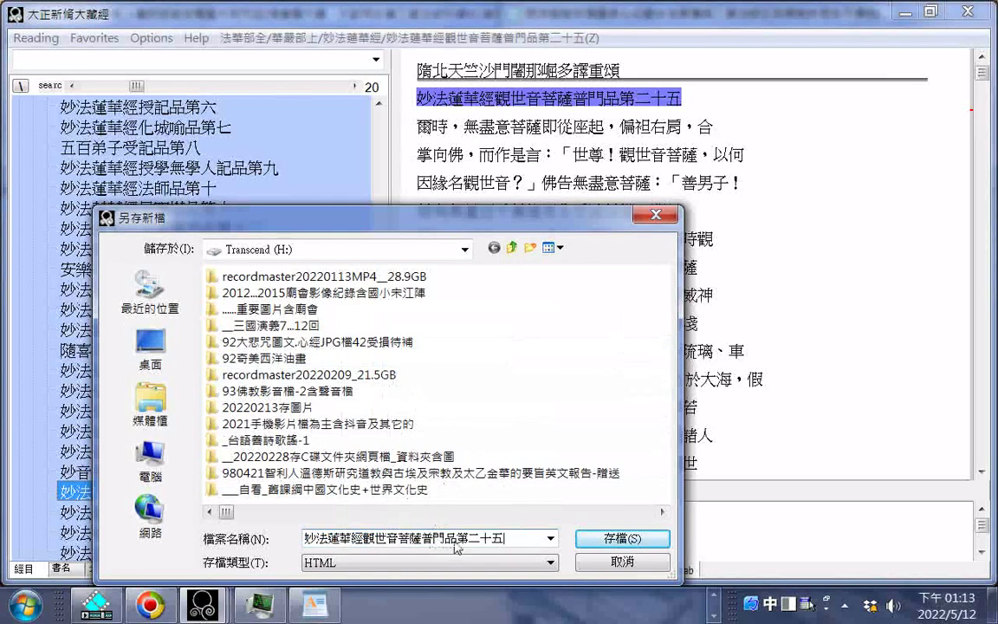
left_click(623, 538)
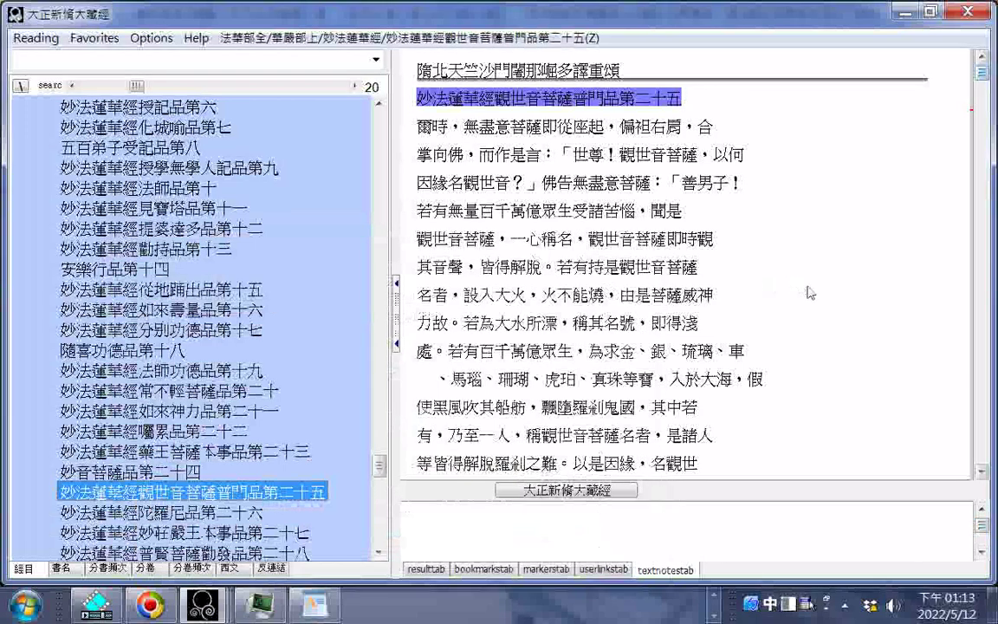
- Read through the text of 觀世音菩薩普門品第二十五, from the opening prose into the verses on 念彼觀音力
scroll(808, 293, "down", 3)
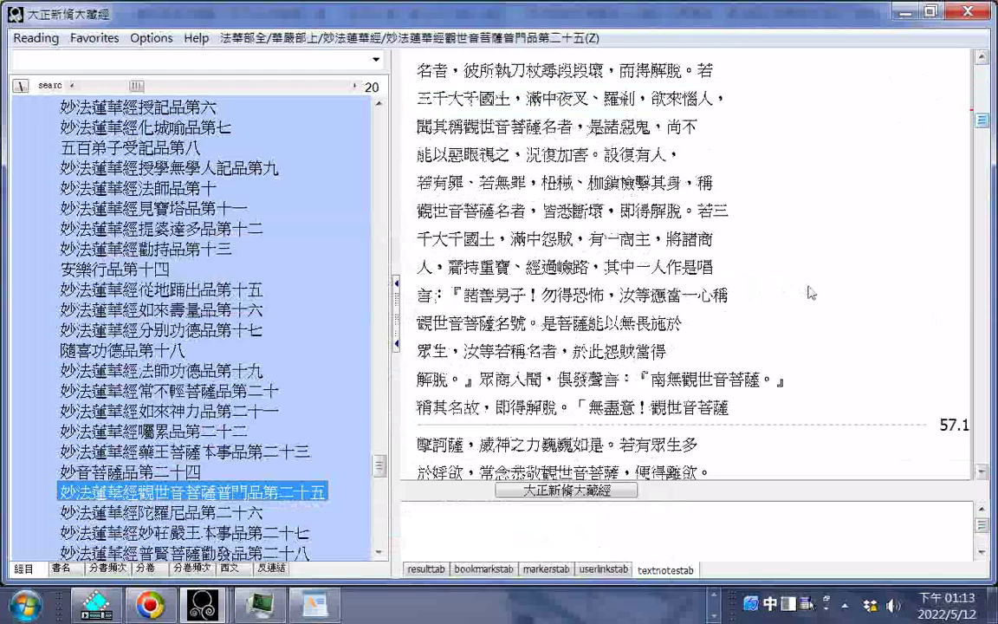
scroll(809, 293, "down", 5)
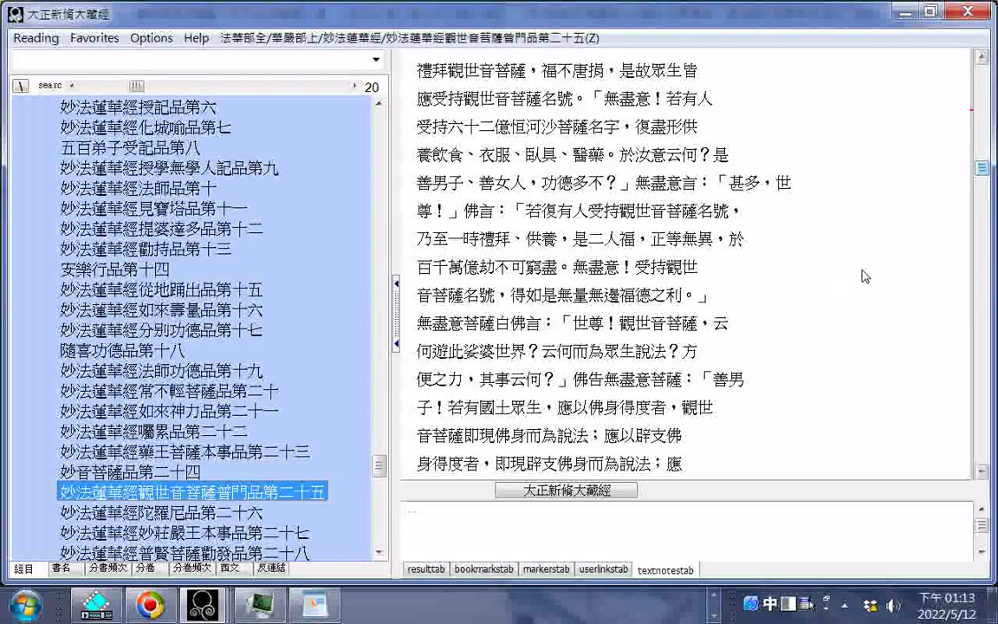
scroll(868, 276, "down", 4)
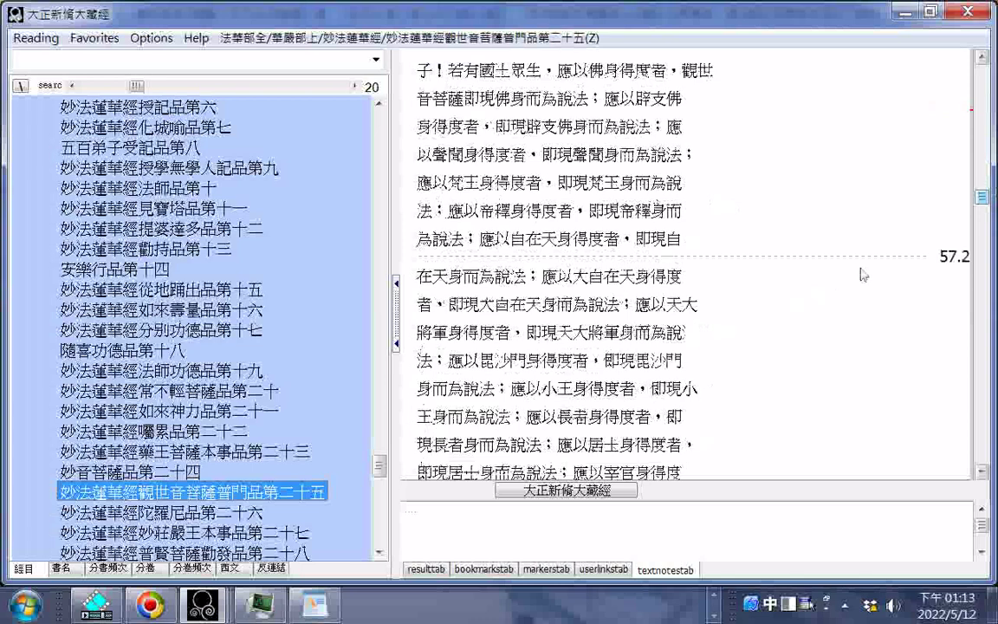
scroll(861, 276, "down", 3)
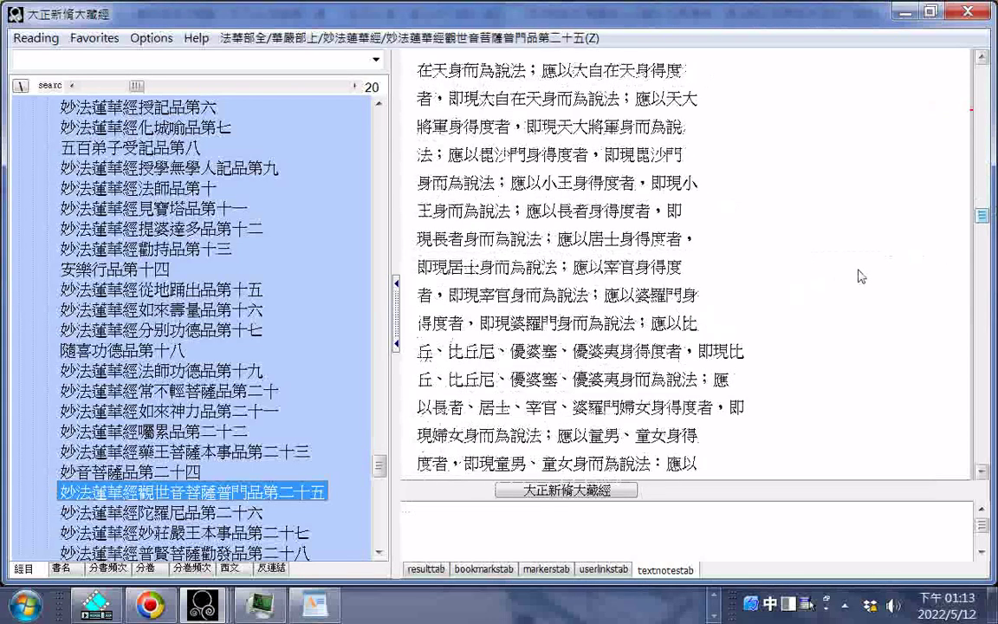
scroll(860, 275, "down", 2)
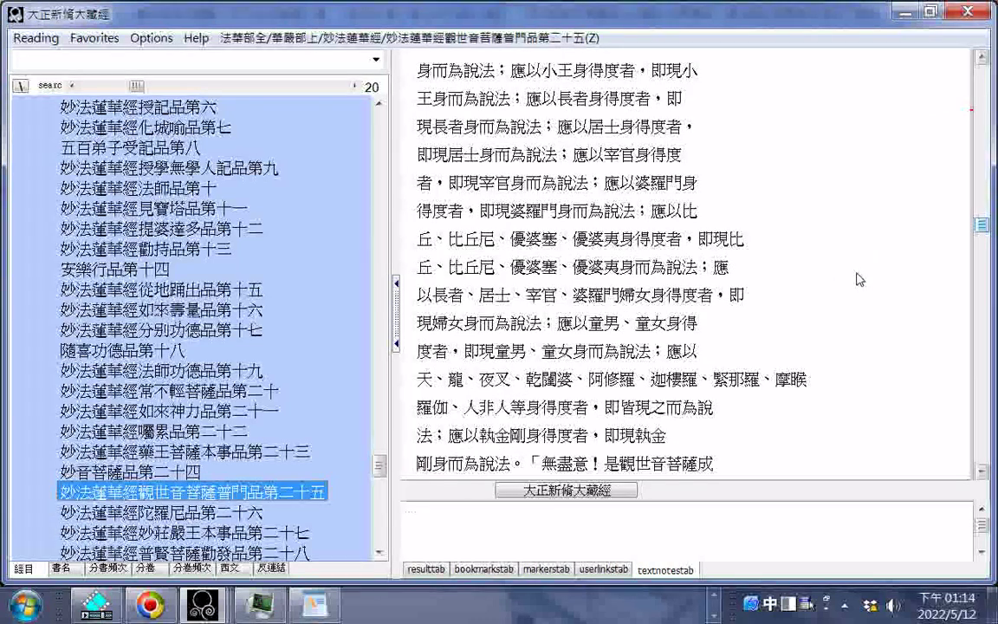
scroll(858, 280, "down", 3)
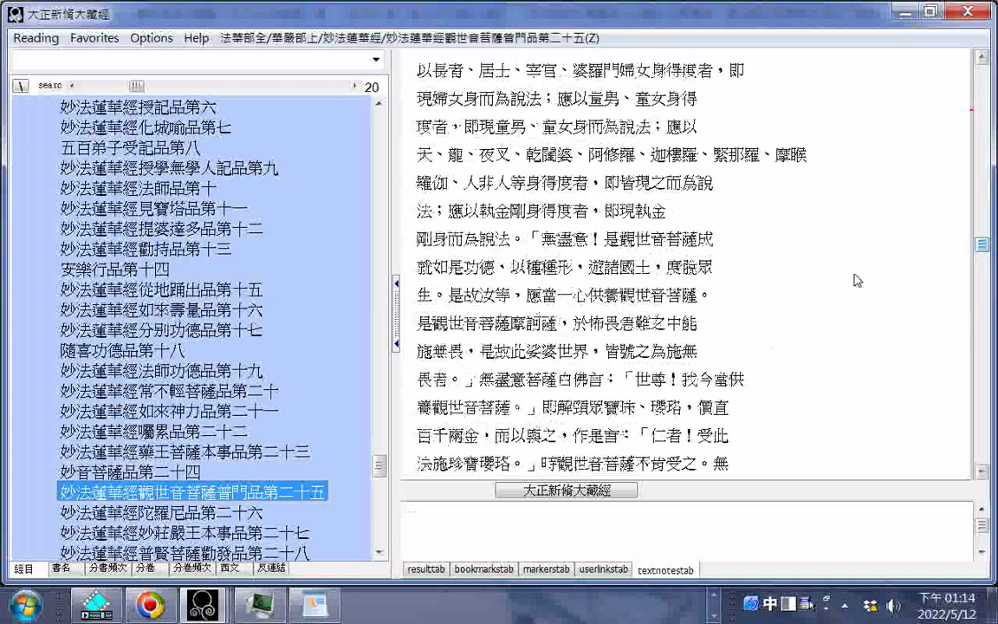
scroll(858, 280, "down", 4)
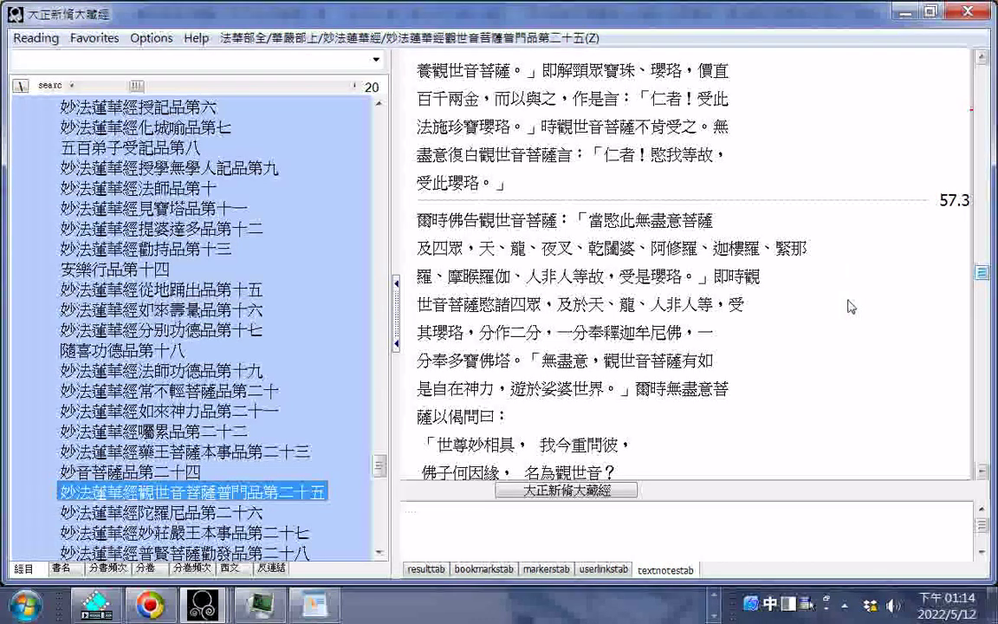
scroll(852, 306, "down", 2)
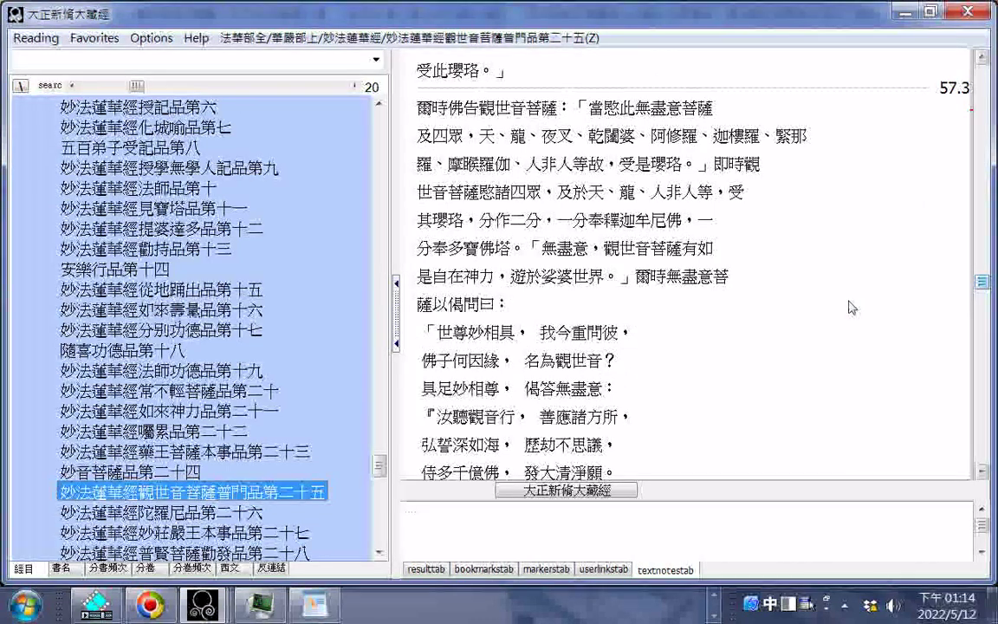
scroll(853, 307, "down", 1)
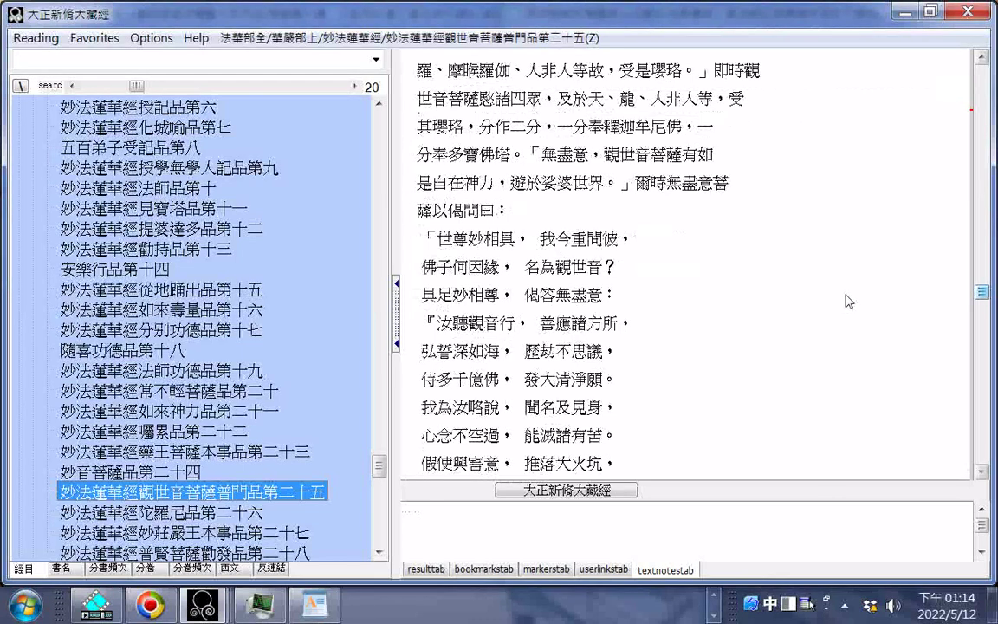
scroll(850, 302, "down", 1)
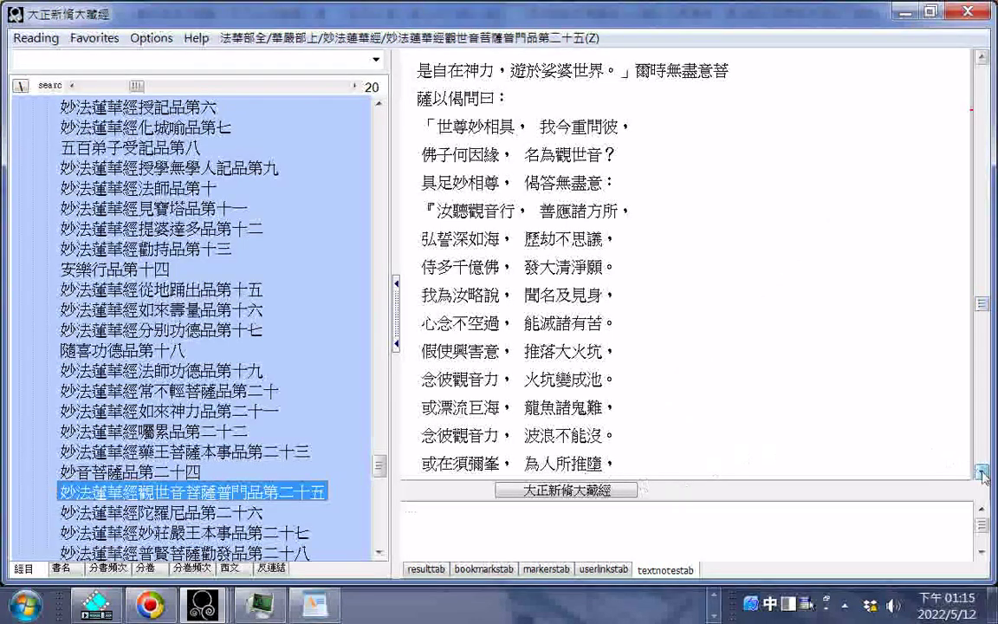
left_click_drag(983, 474, 983, 474)
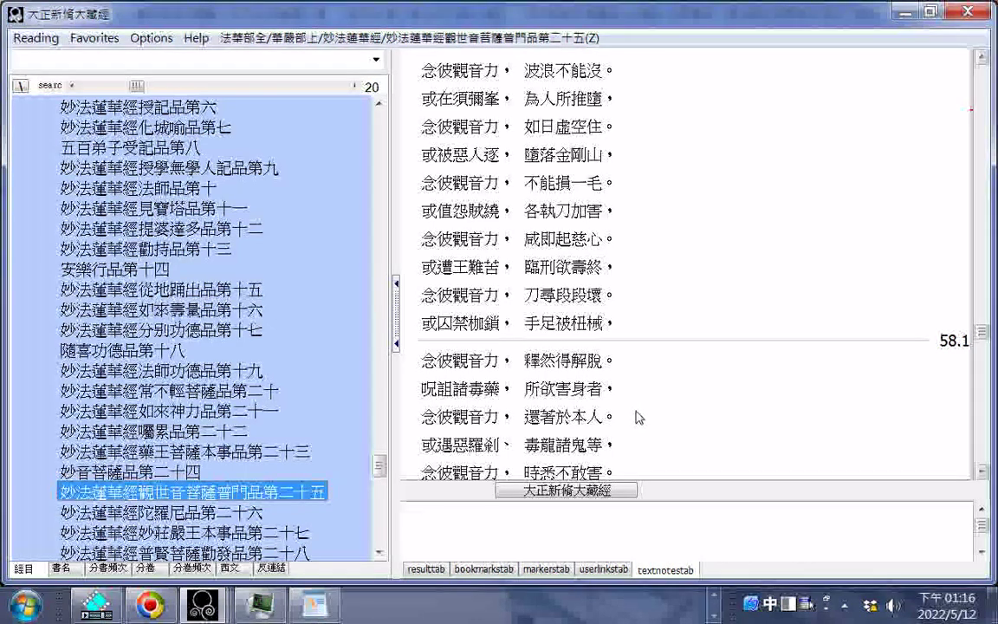
scroll(637, 414, "down", 2)
scroll(630, 234, "down", 2)
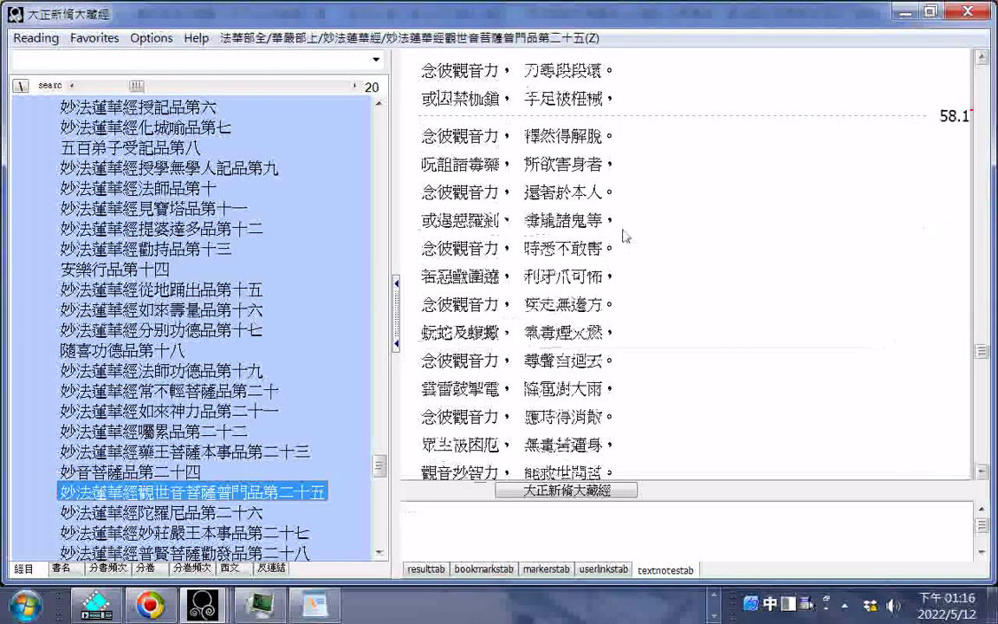
scroll(631, 225, "down", 2)
scroll(642, 234, "down", 2)
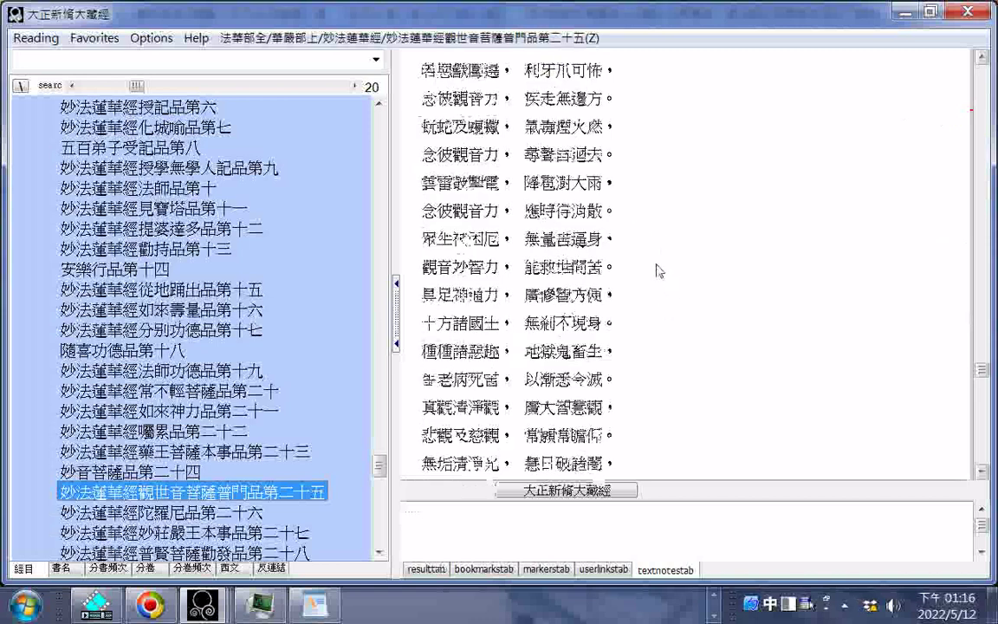
scroll(649, 229, "up", 2)
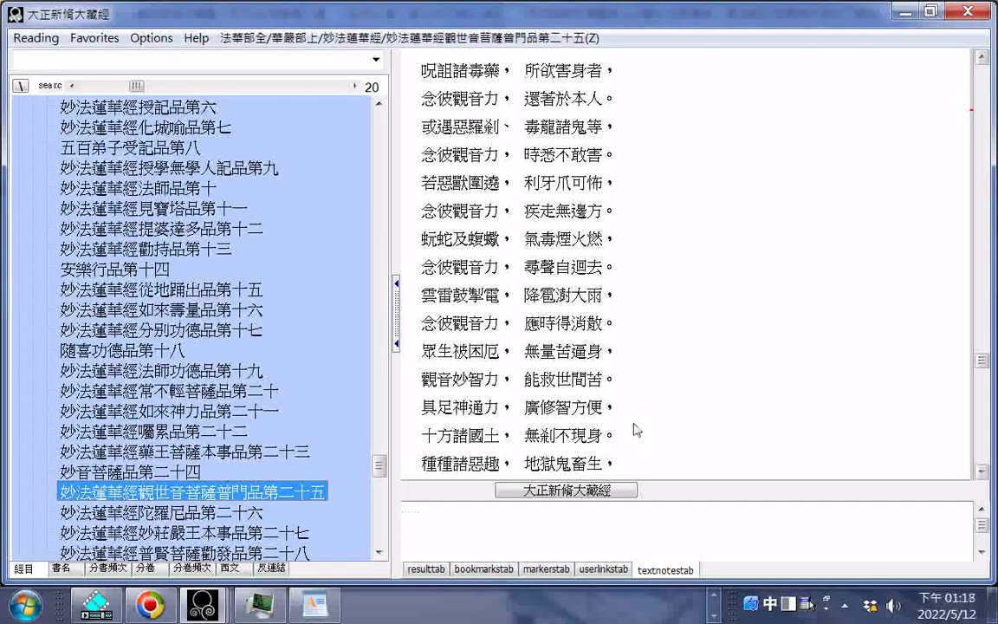
scroll(635, 407, "down", 2)
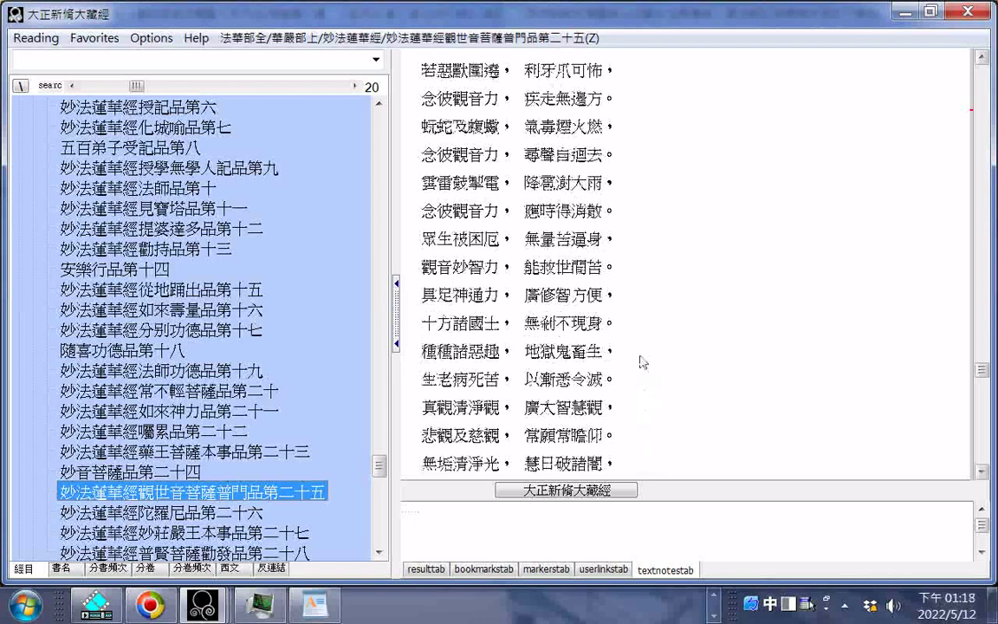
- Read the remaining verses of 觀世音菩薩普門品第二十五, through 是故應頂禮 to the chapter's closing prose
scroll(606, 321, "down", 2)
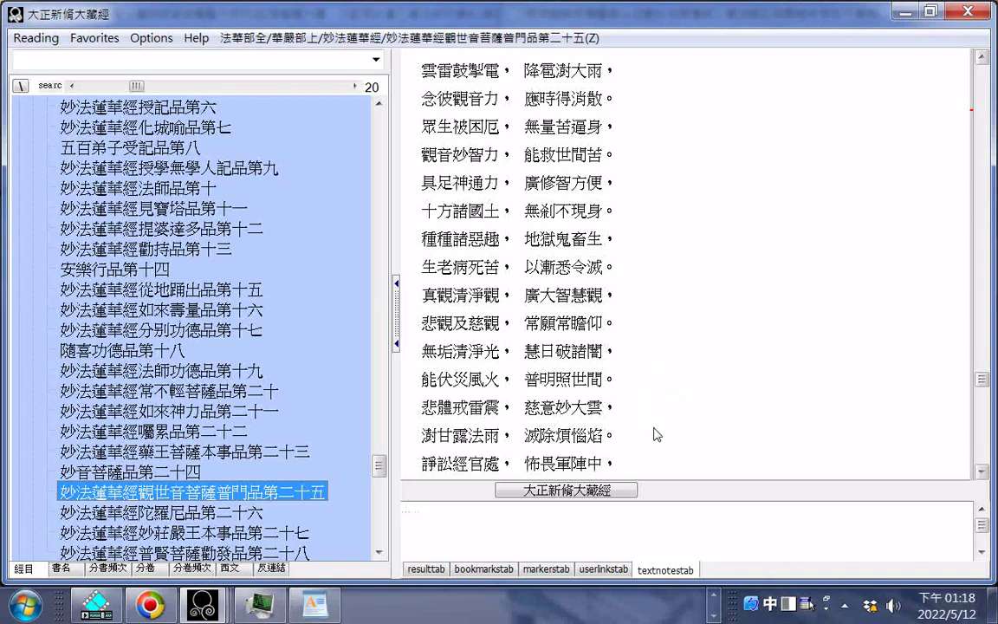
scroll(628, 339, "down", 2)
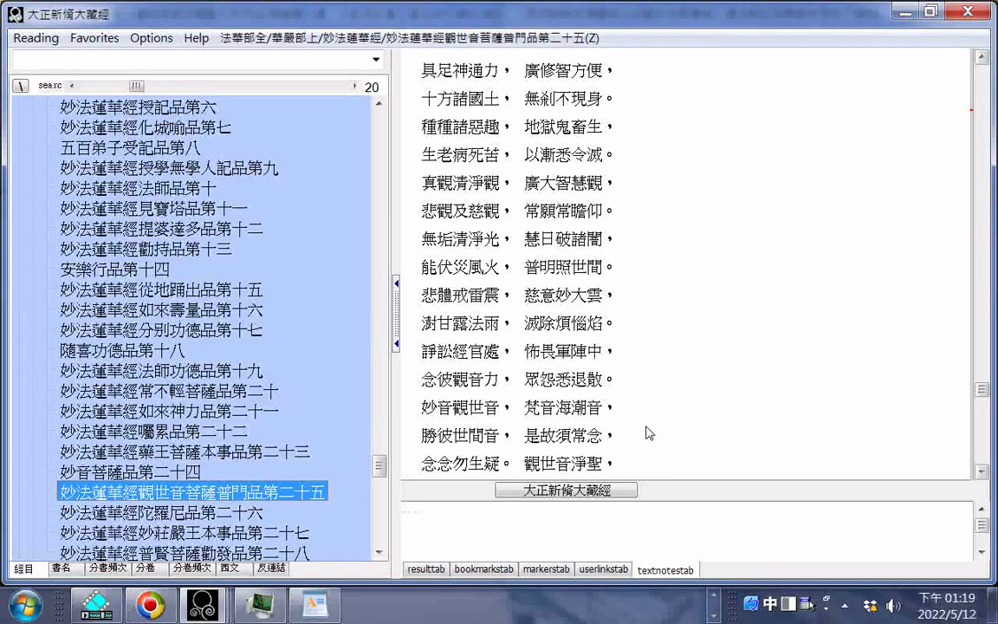
scroll(649, 433, "down", 2)
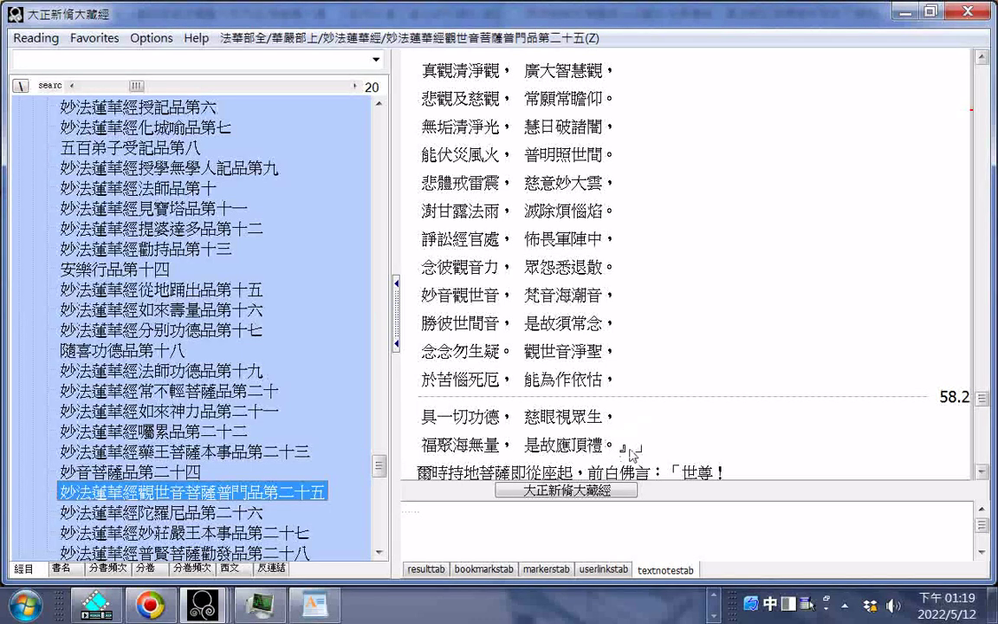
scroll(632, 454, "down", 2)
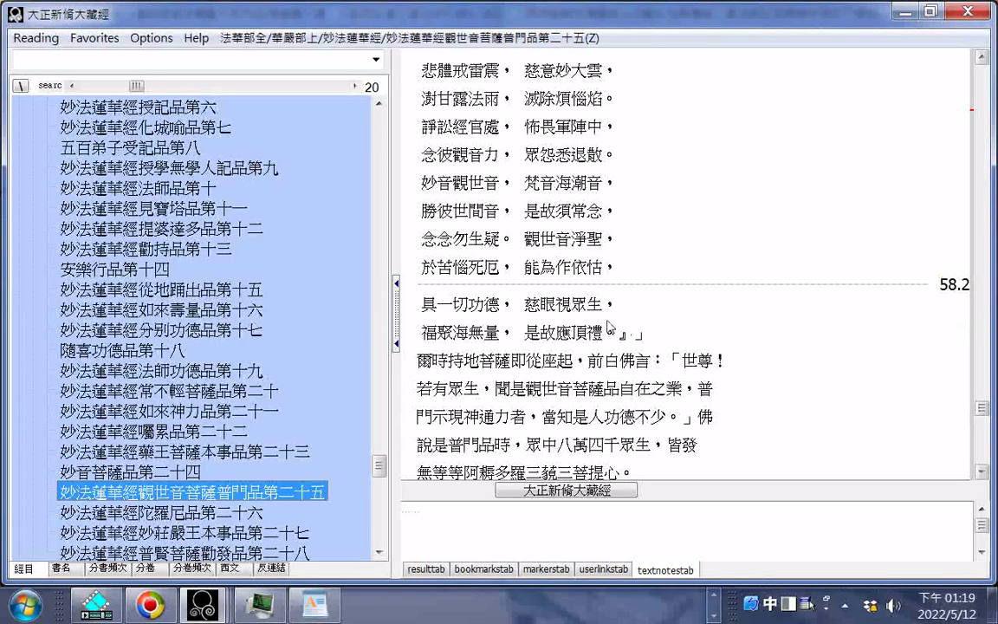
left_click_drag(555, 332, 434, 309)
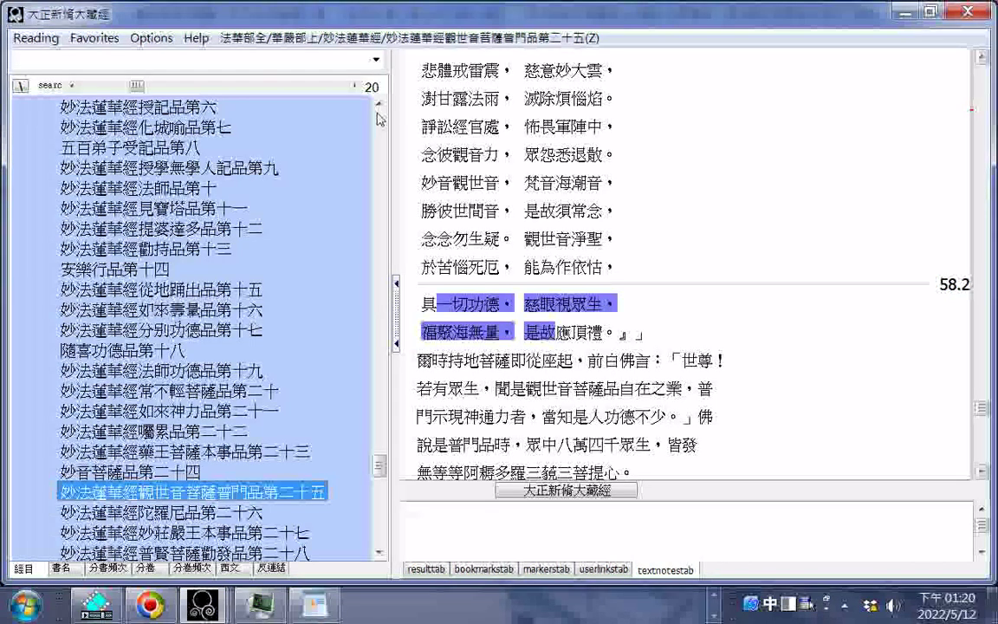
- Copy the chapter passage from 爾時無盡意菩薩以偈問曰 through the verses to the closing words 三菩提心
scroll(658, 233, "up", 5)
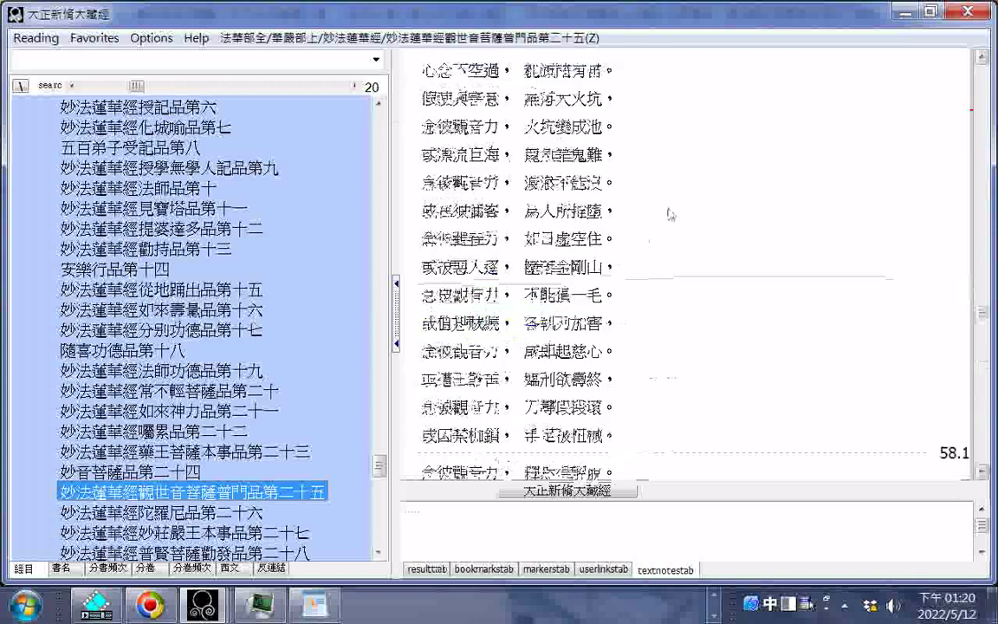
scroll(671, 214, "up", 10)
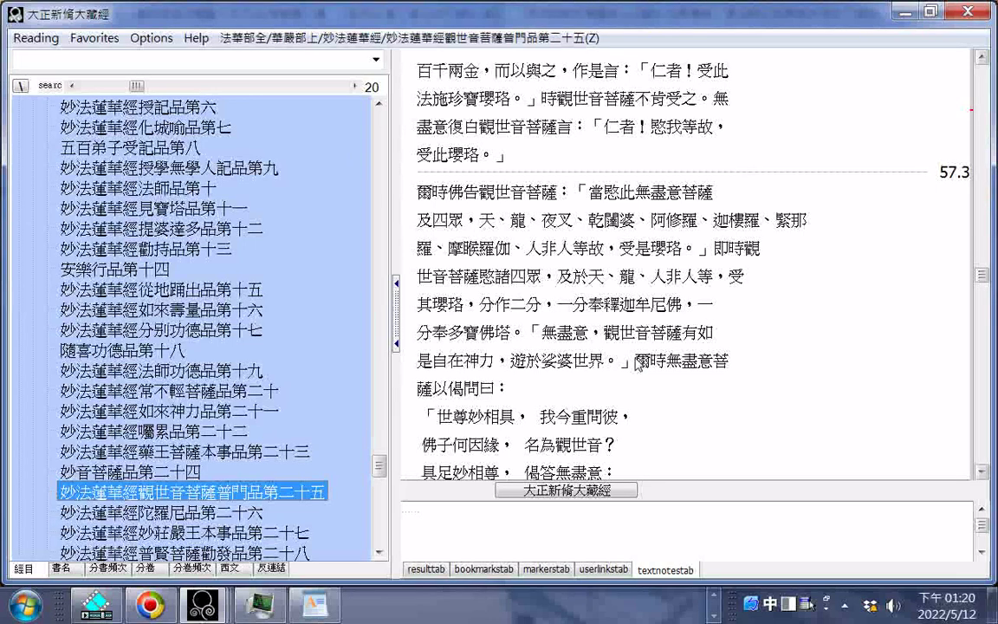
key("ctrl+a")
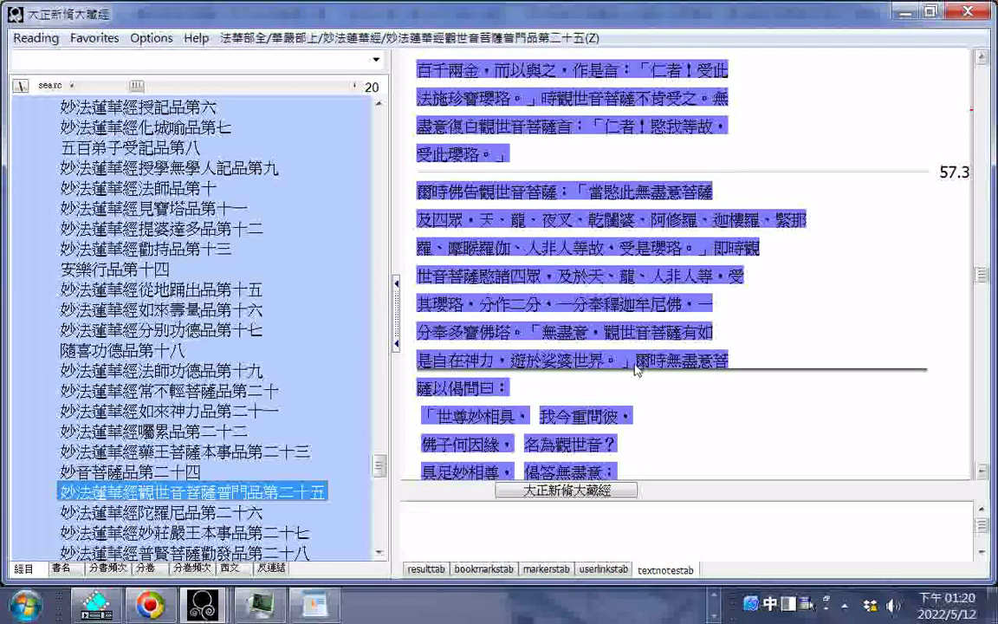
left_click(637, 368)
double_click(642, 359)
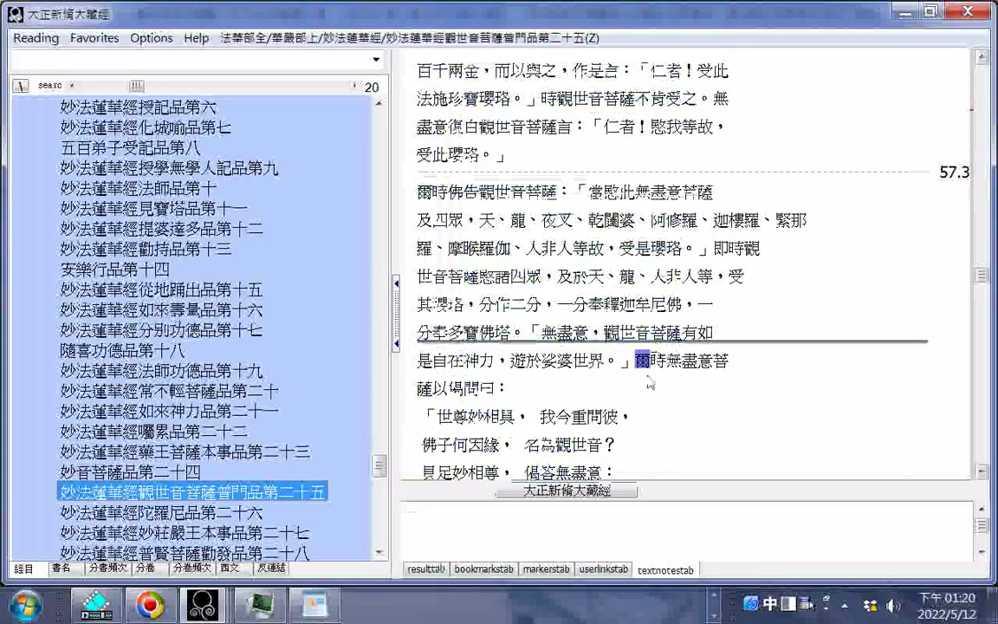
scroll(657, 399, "down", 3)
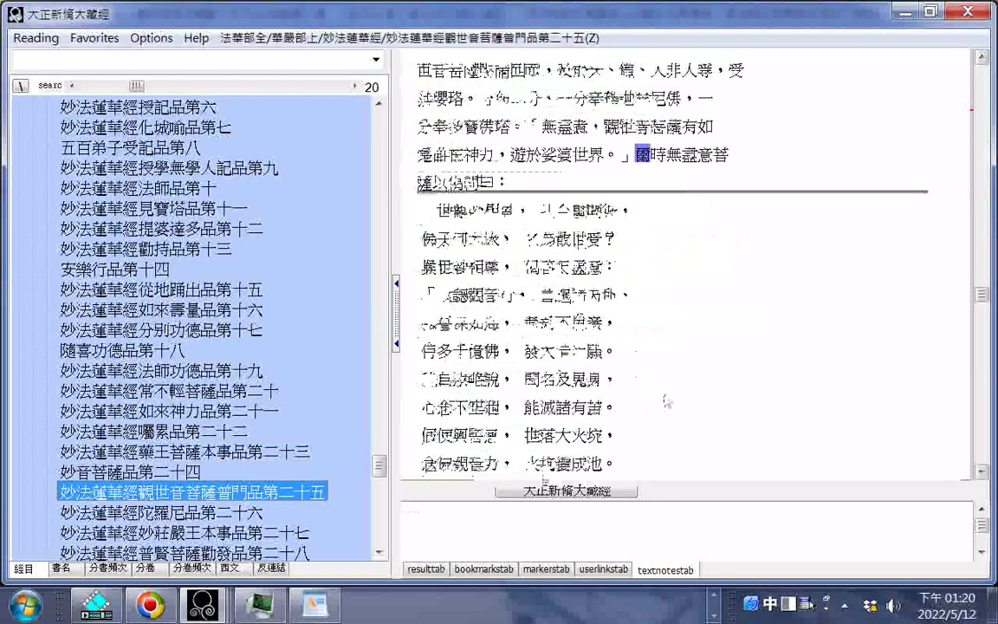
scroll(660, 388, "down", 5)
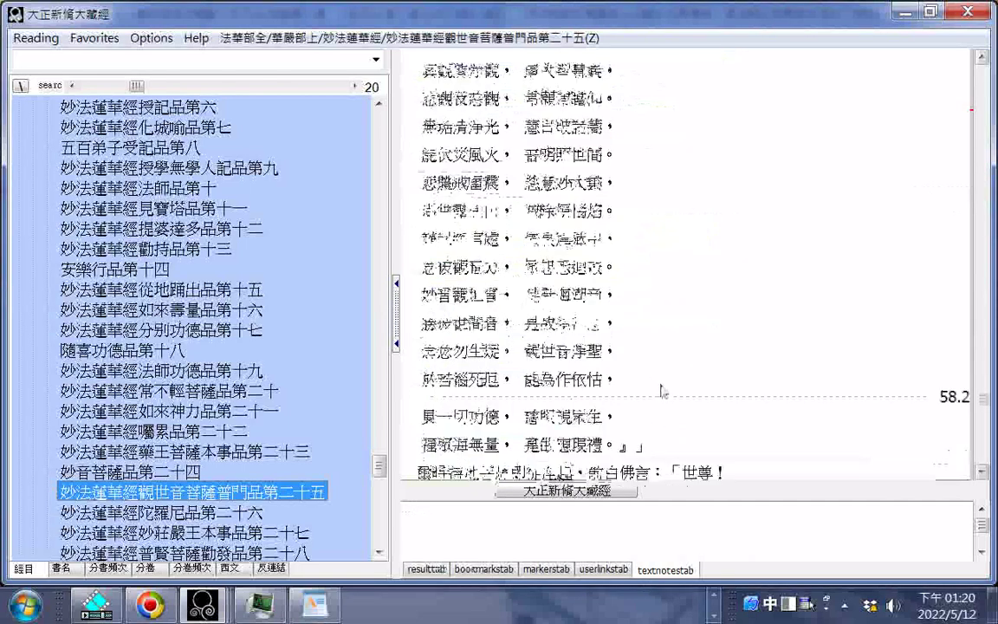
scroll(661, 391, "down", 2)
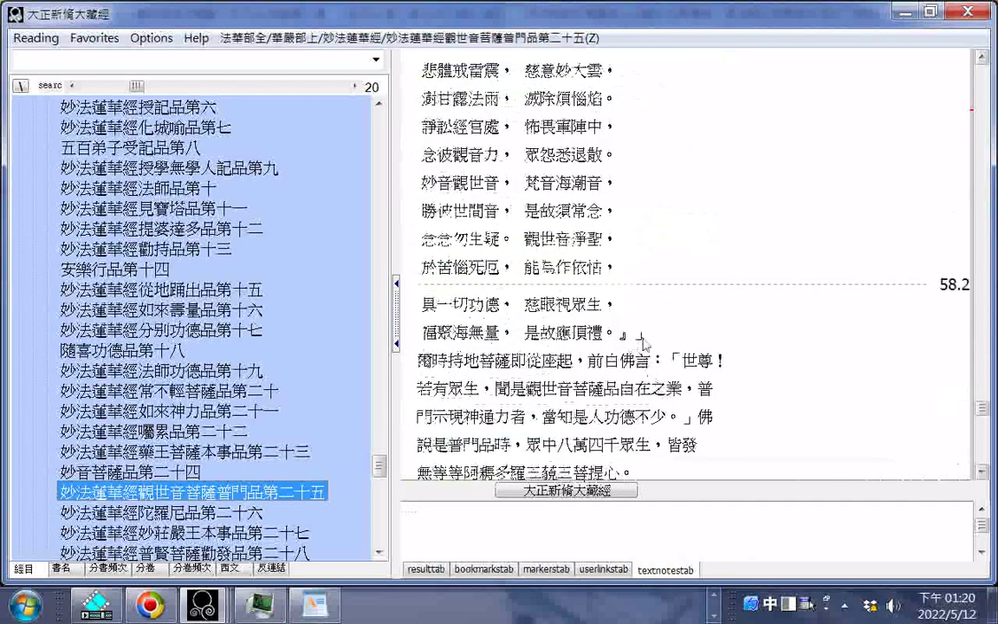
left_click_drag(642, 342, 630, 373)
right_click(538, 248)
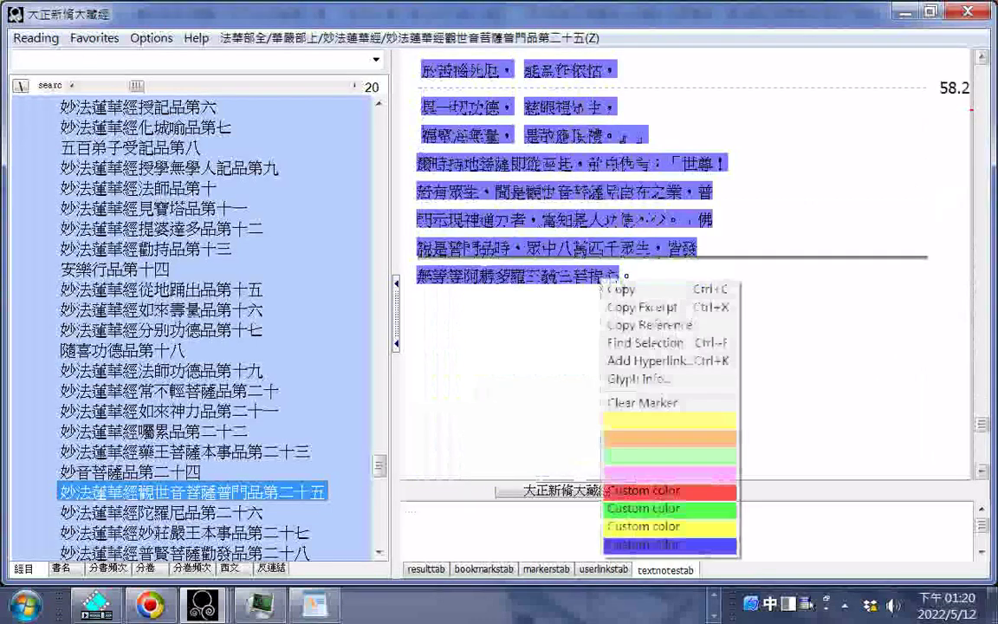
left_click(559, 287)
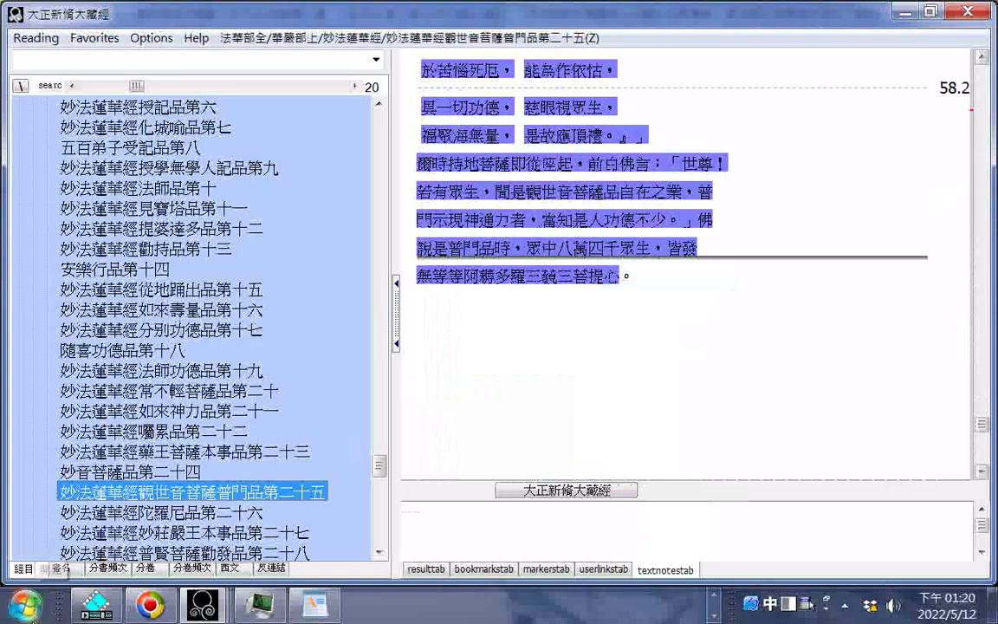
- Switch to a new Notepad document and paste the copied sutra passage into it
left_click(28, 604)
left_click(76, 123)
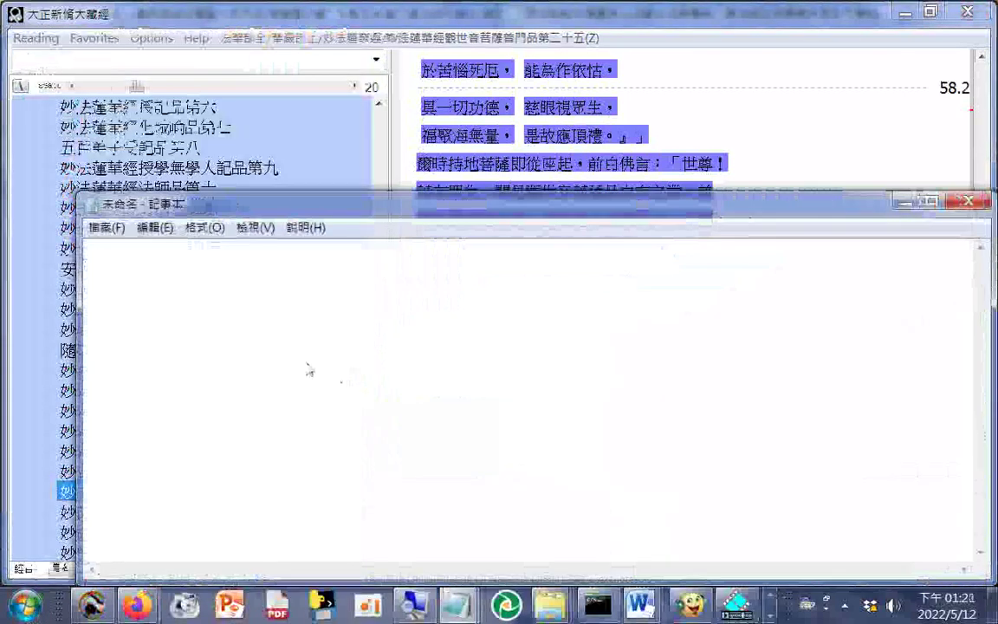
right_click(302, 372)
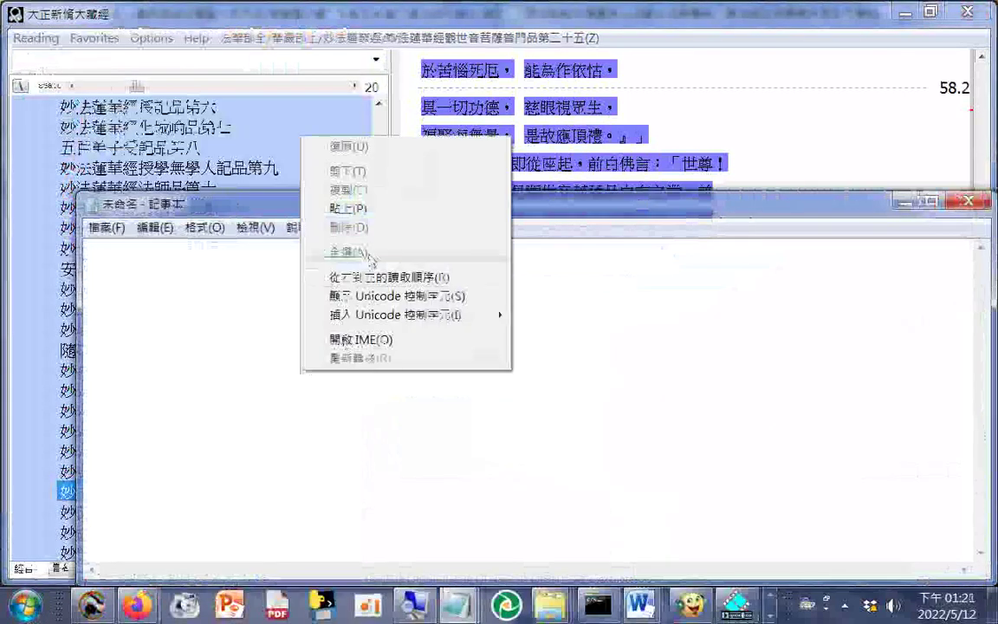
left_click(362, 212)
- Copy the full stop 。 after 功德不少 and paste it at the end of the text after 三菩提心
left_click_drag(747, 386, 787, 386)
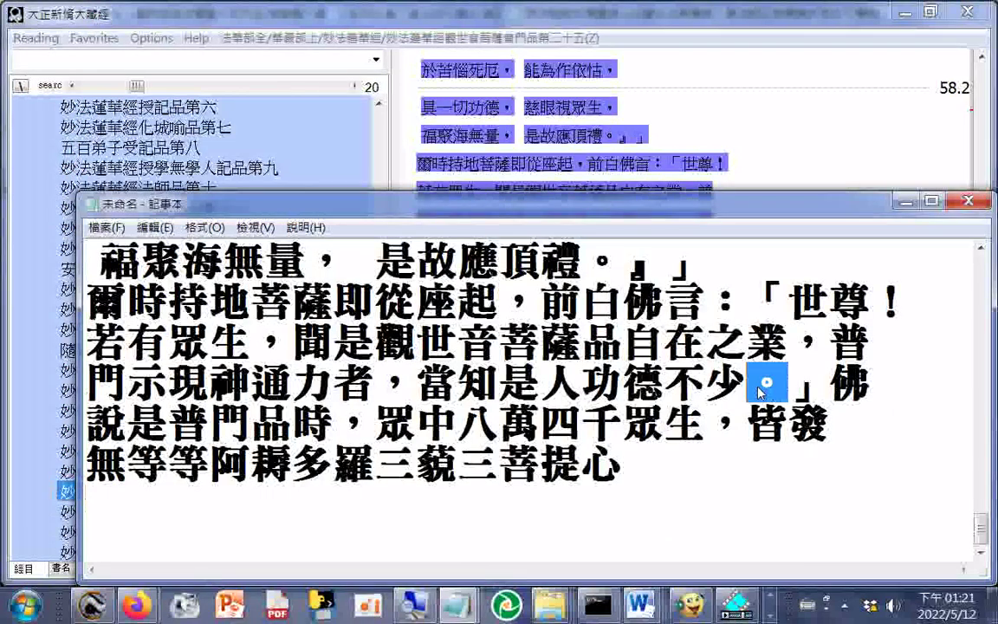
right_click(758, 385)
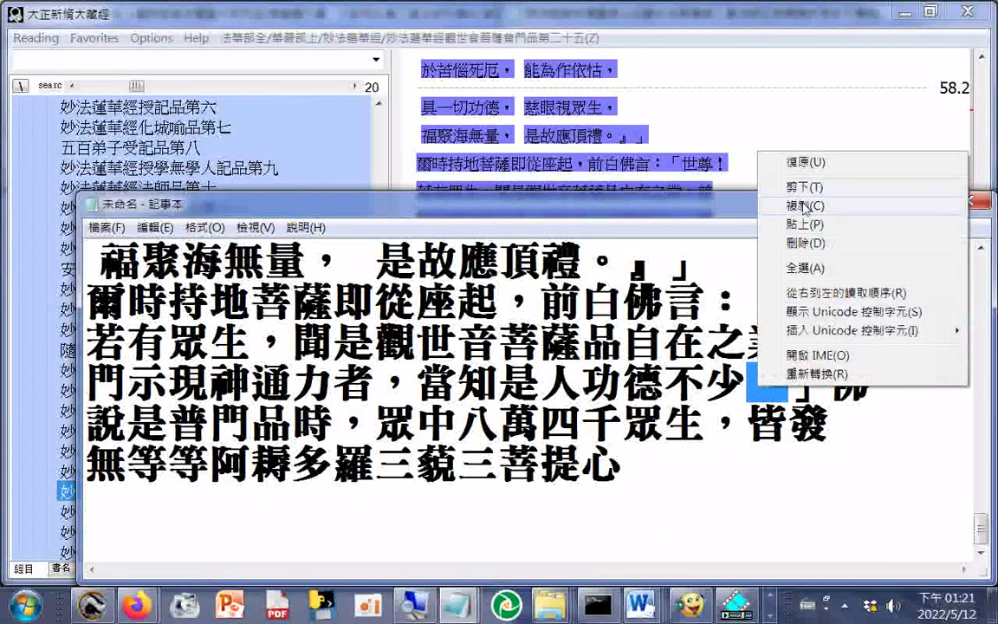
left_click(790, 206)
left_click(628, 468)
right_click(632, 475)
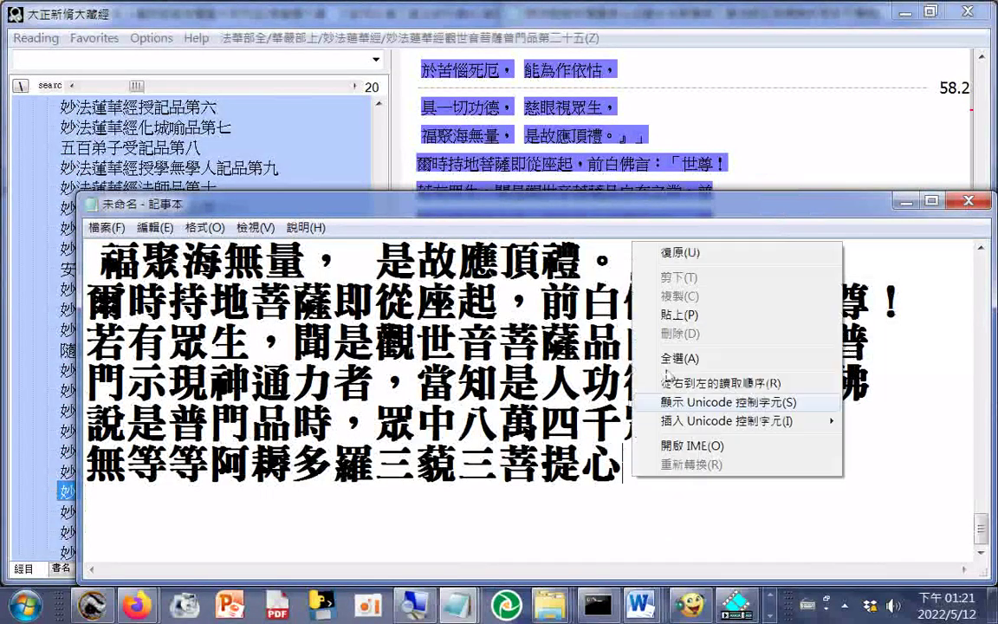
left_click(682, 315)
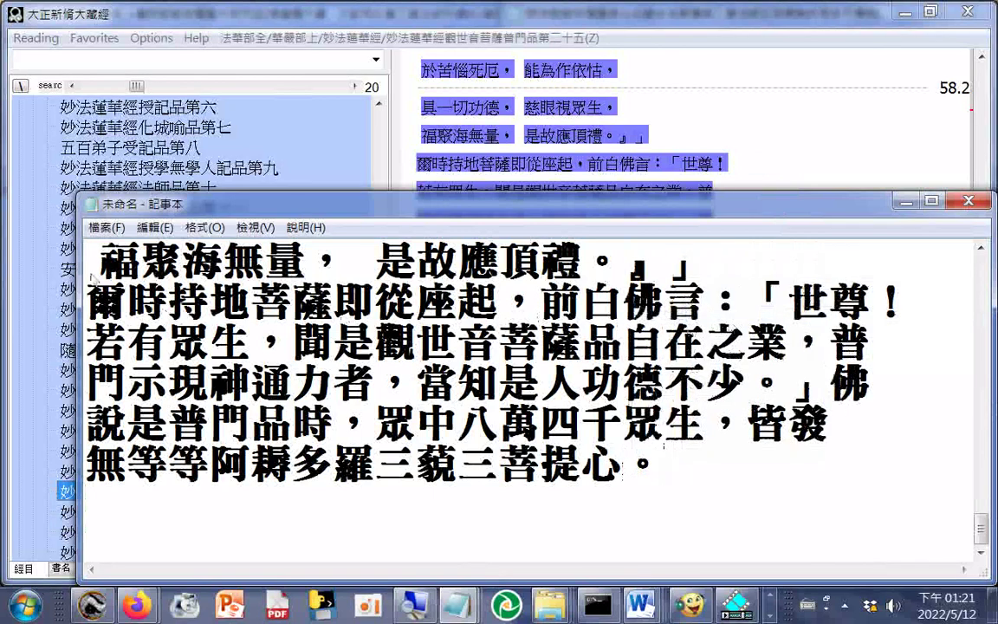
- Start saving the text as a new text file on Transcend (H:), beginning the file name with 普門頌
left_click(105, 227)
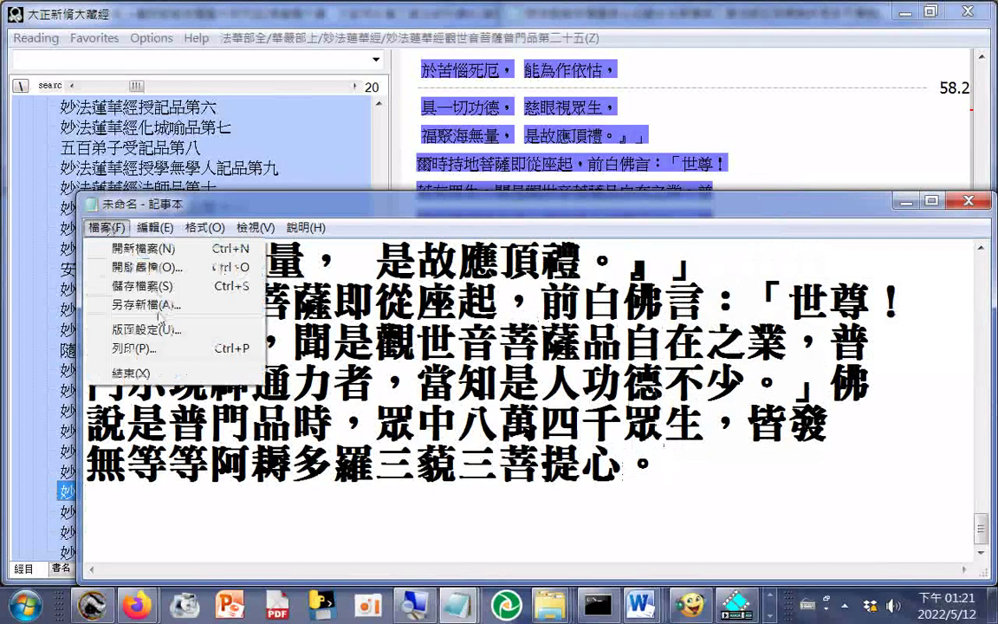
left_click(147, 304)
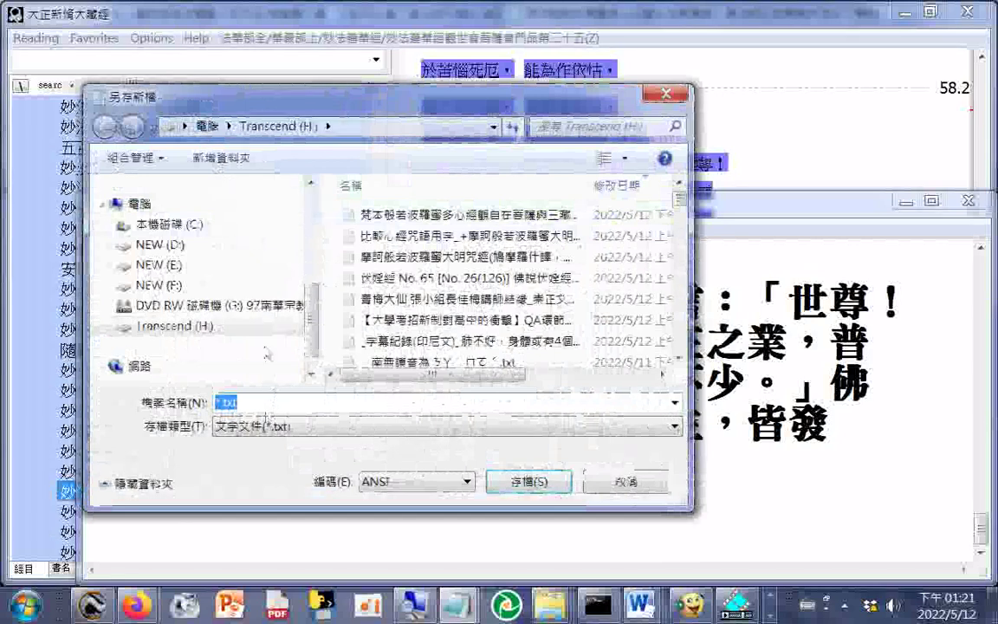
type("WJ3")
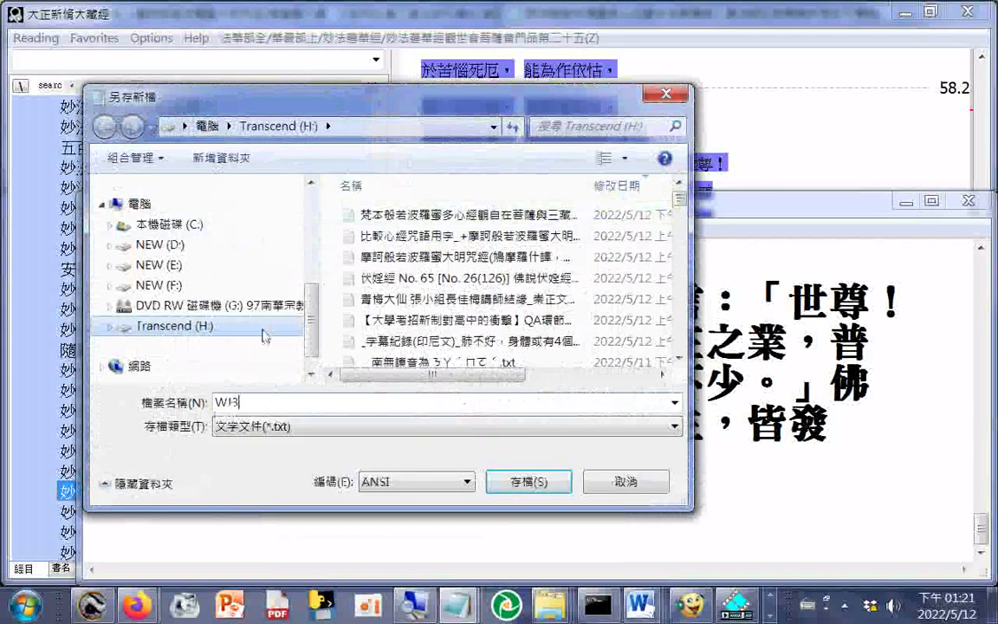
key("BackSpace")
key("BackSpace")
key("BackSpace")
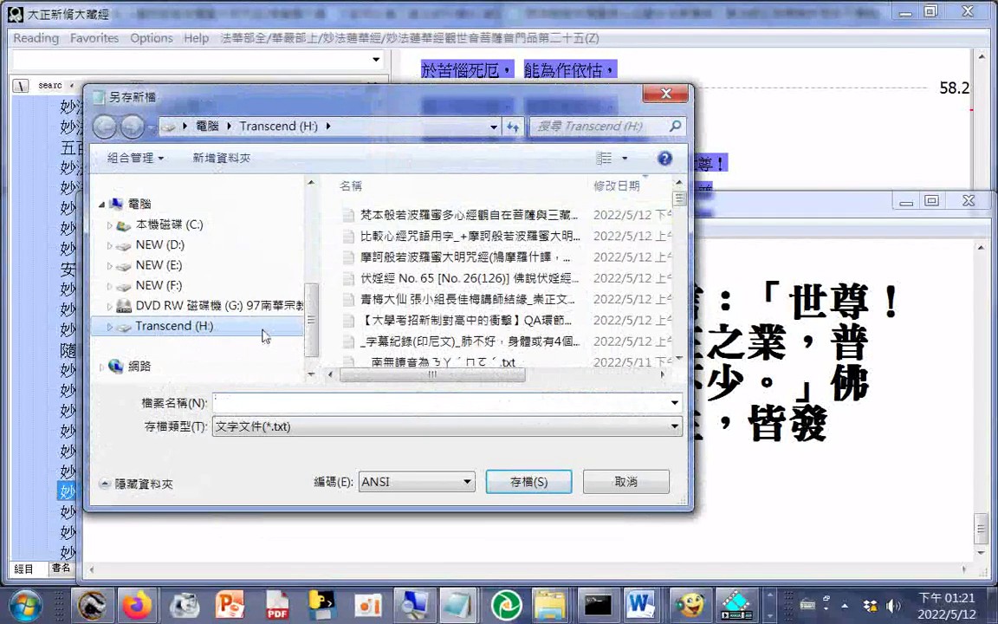
key("ctrl+space")
type("qj3ap6qup3")
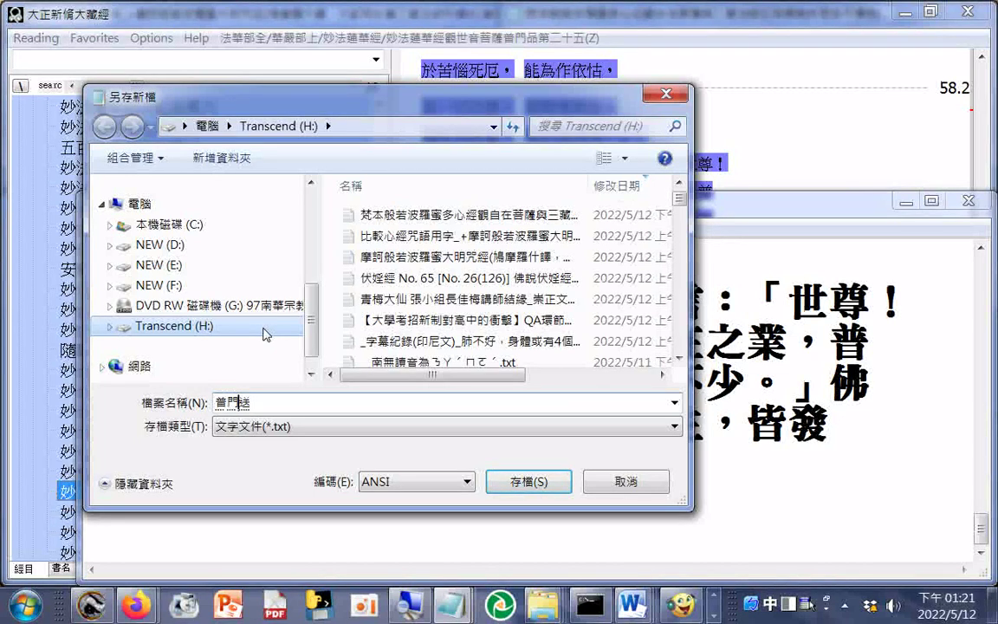
key("Down")
key("3")
- Add the parenthesised note (歌詞部分是對仗工整的) to the file name after 普門頌
type("(")
type("歌詞ㄅ")
type("部分")
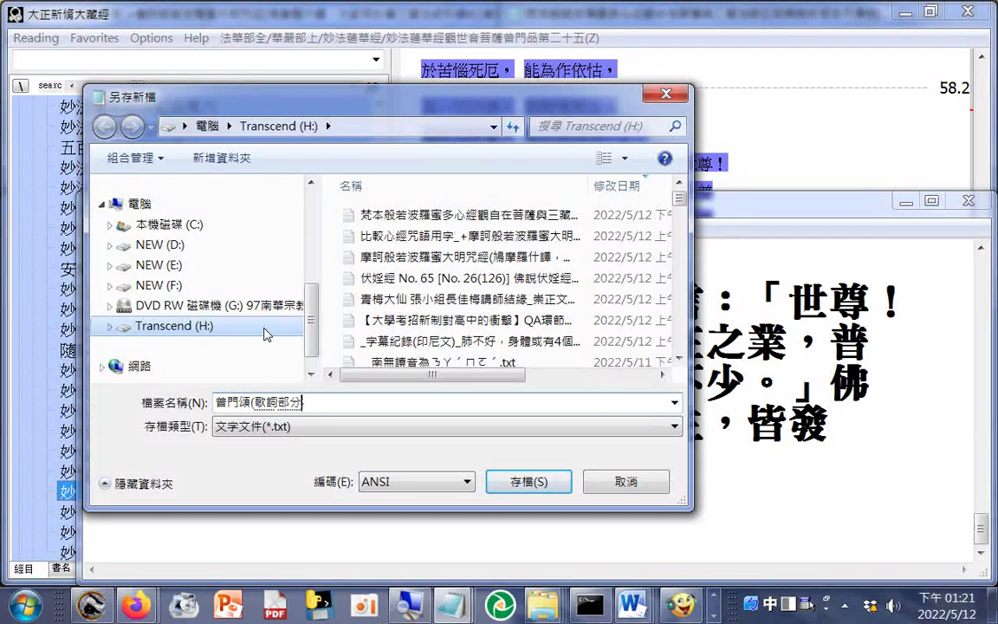
type("是")
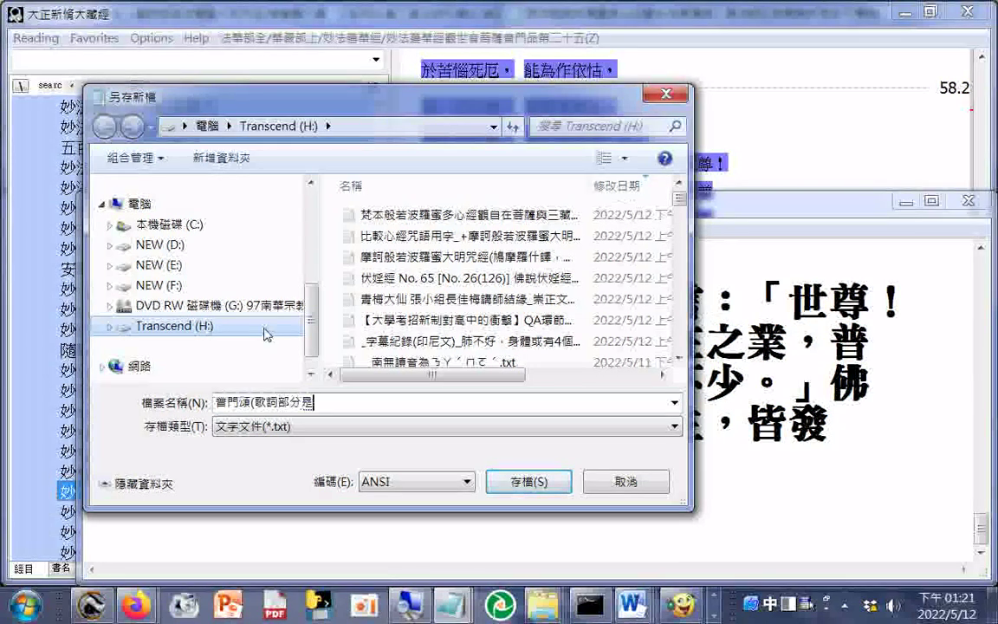
type("ㄉ")
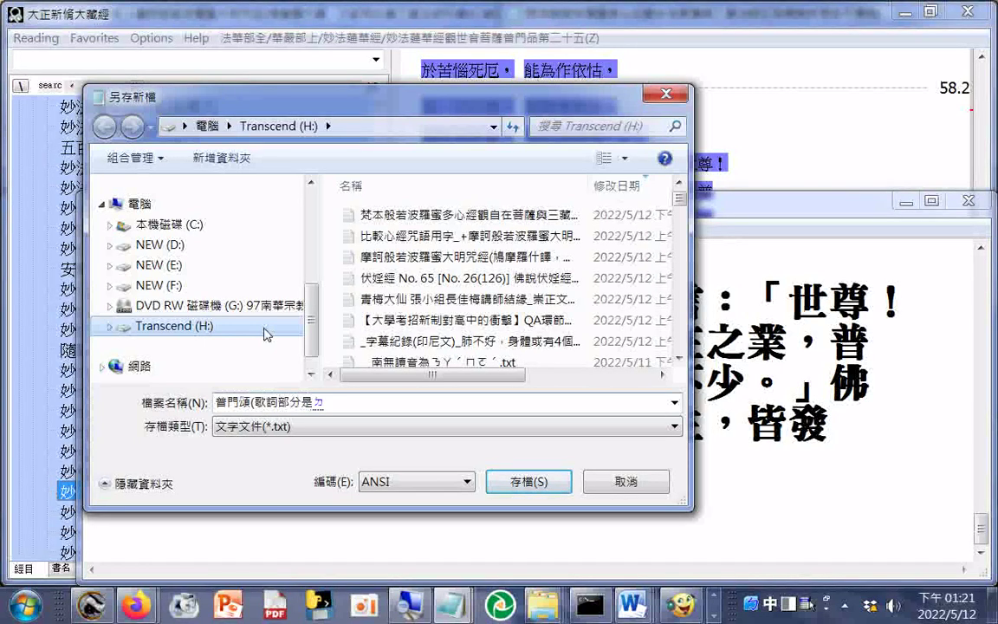
type("對帳")
key("Down")
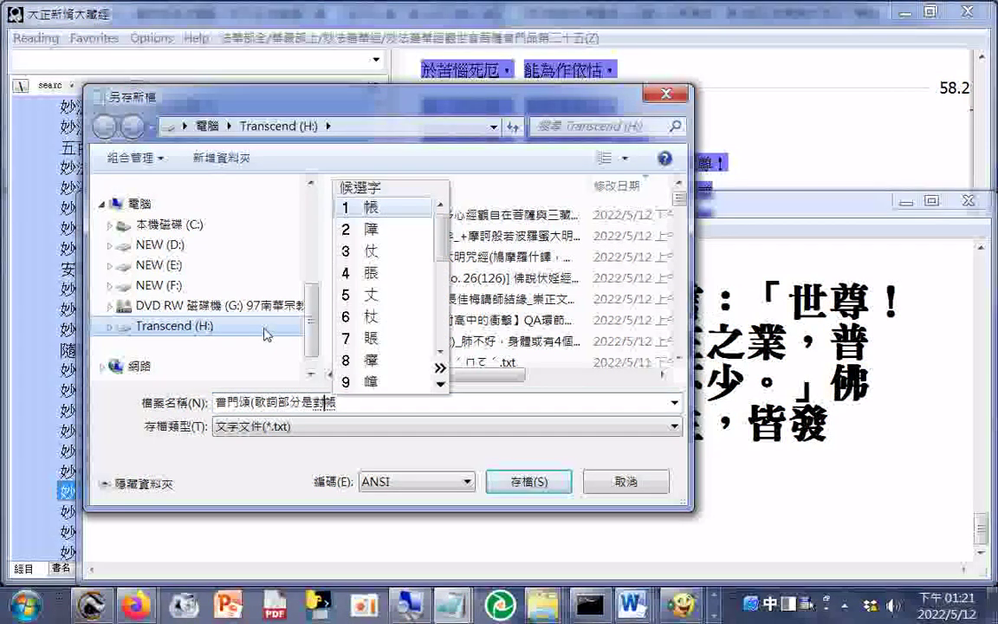
key("Down")
key("Down")
key("Return")
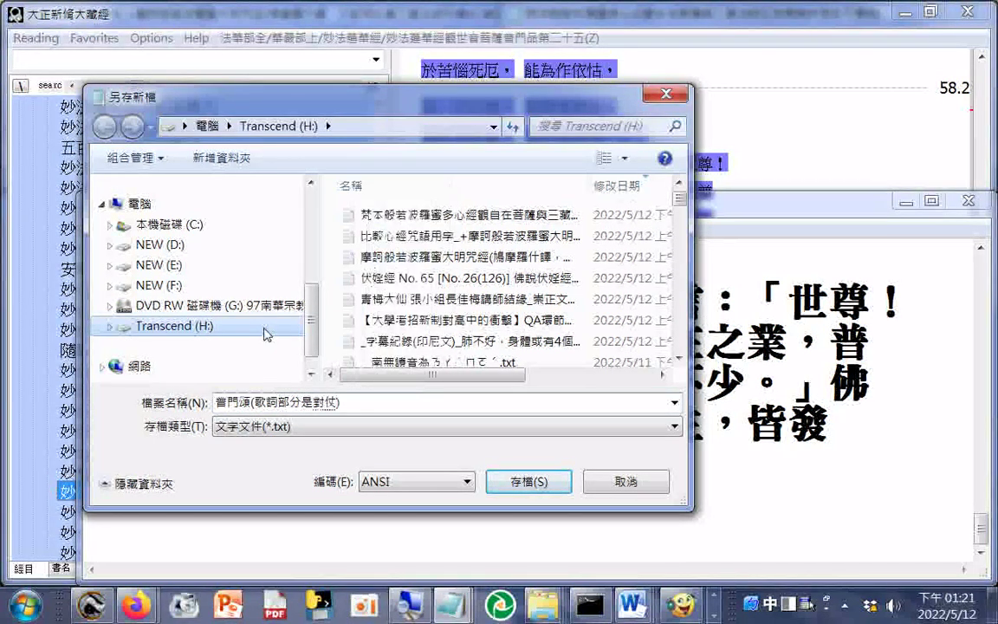
type("ㄙㄨˇ")
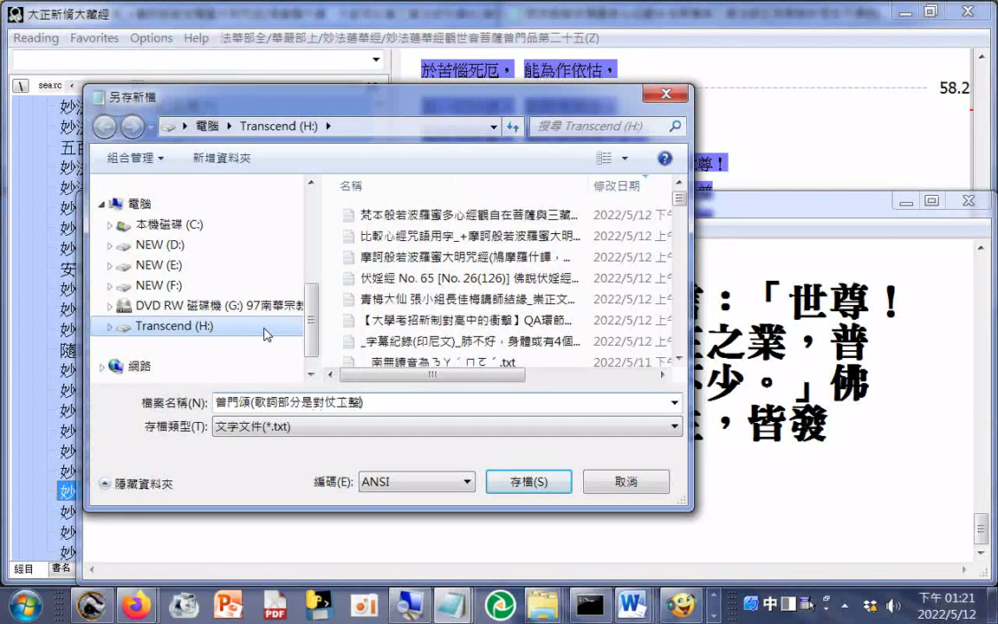
type("ㄉ˙")
type(")")
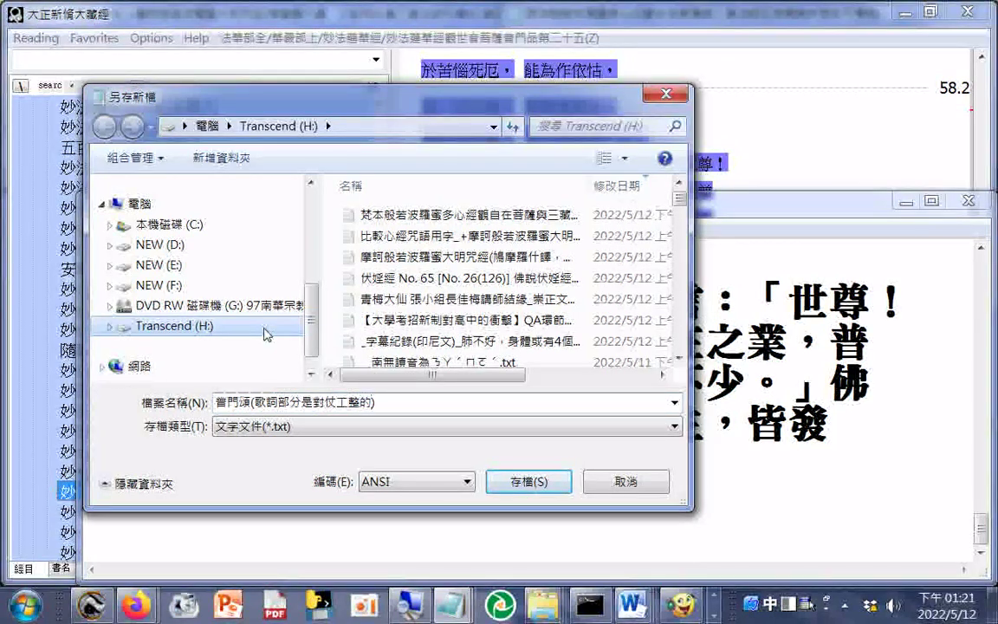
- Extend the parenthesised note in the file name with 偈語 after 對仗工整的, choosing the correct characters
key("BackSpace")
type("ㄐㄧˋㄗˇ")
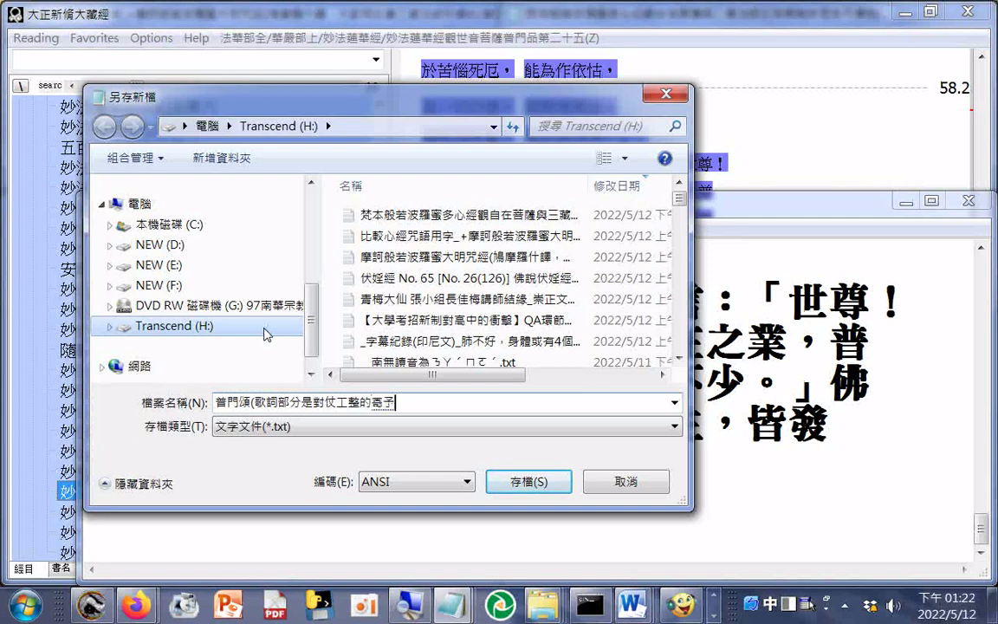
key("Down")
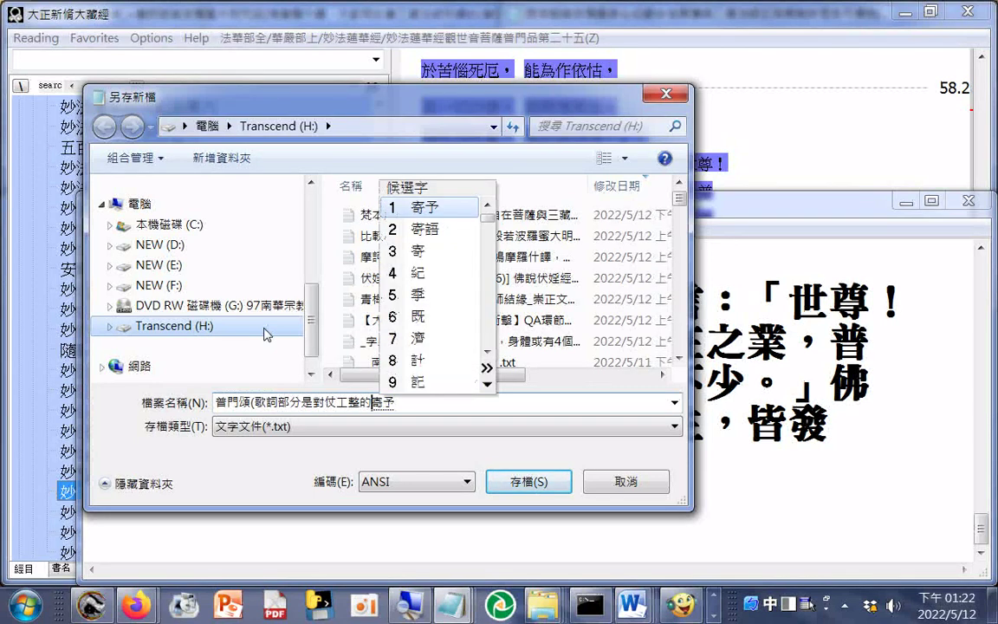
key("Tab")
key("Down")
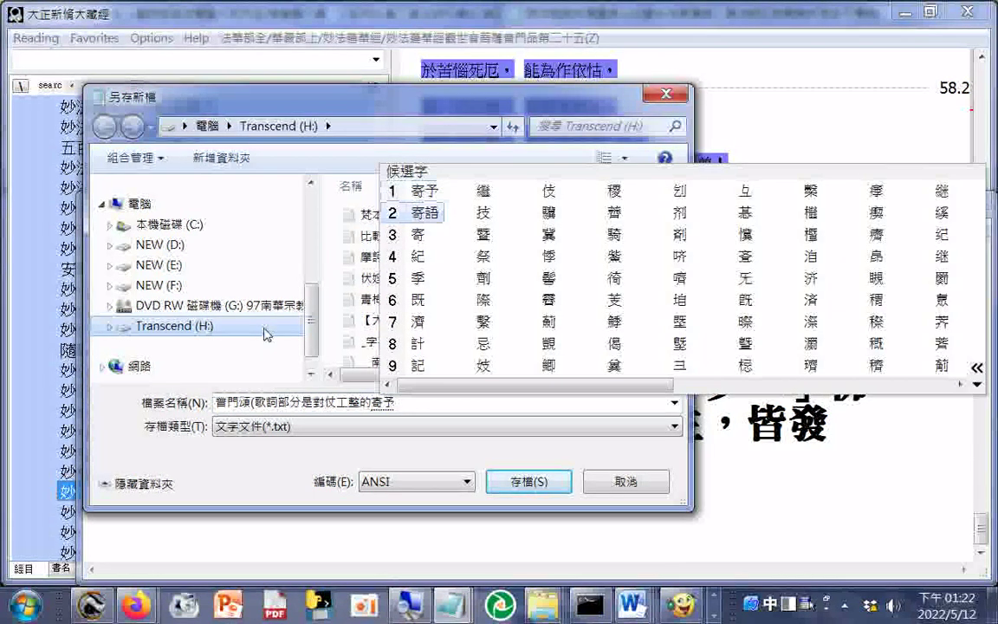
key("Down")
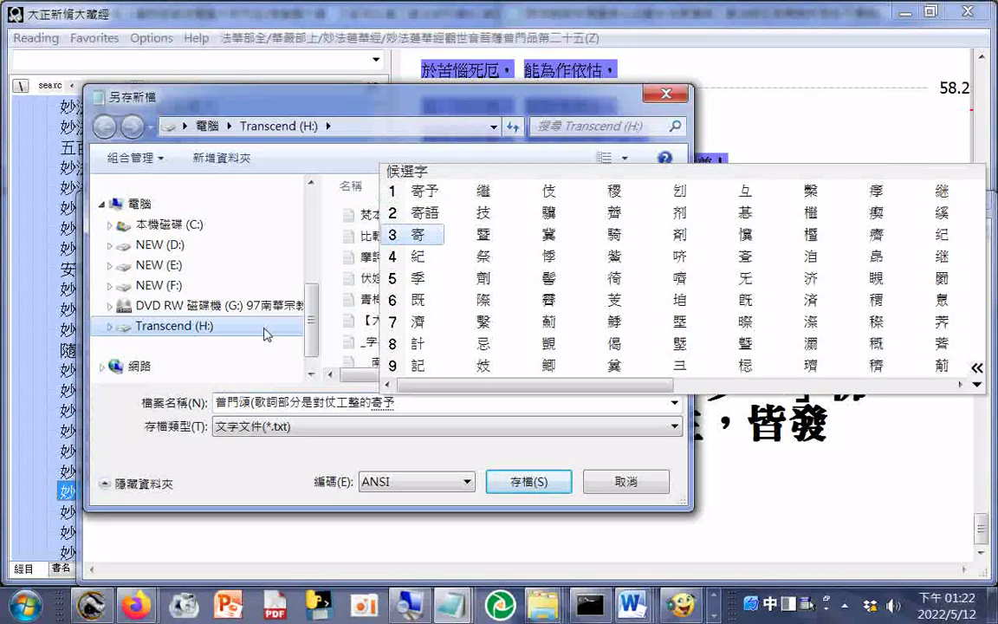
key("Down")
key("Down")
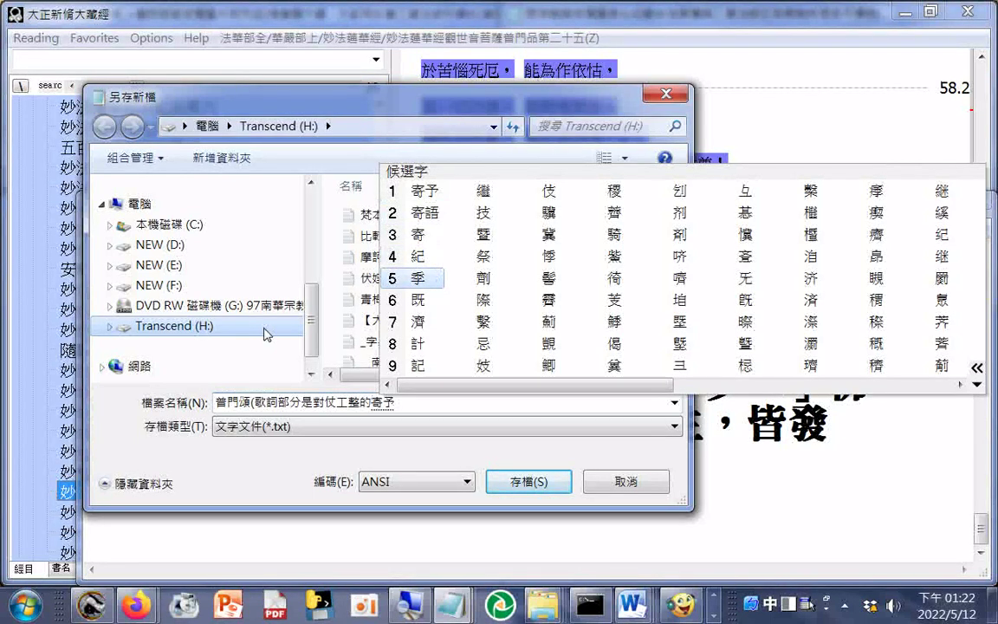
key("Down")
key("Down")
key("Down")
key("Right")
key("Right")
key("Right")
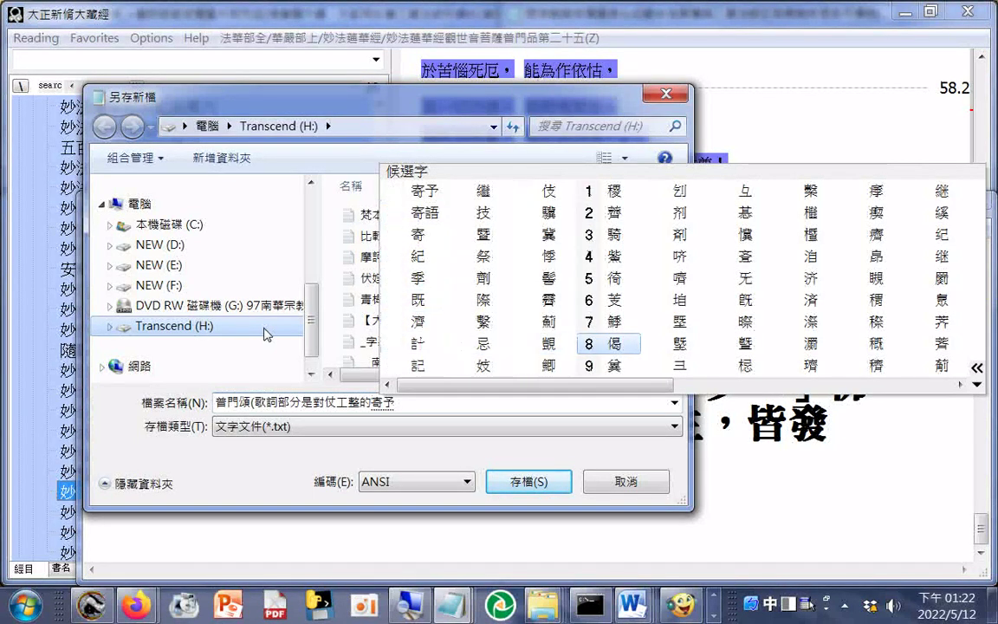
key("Return")
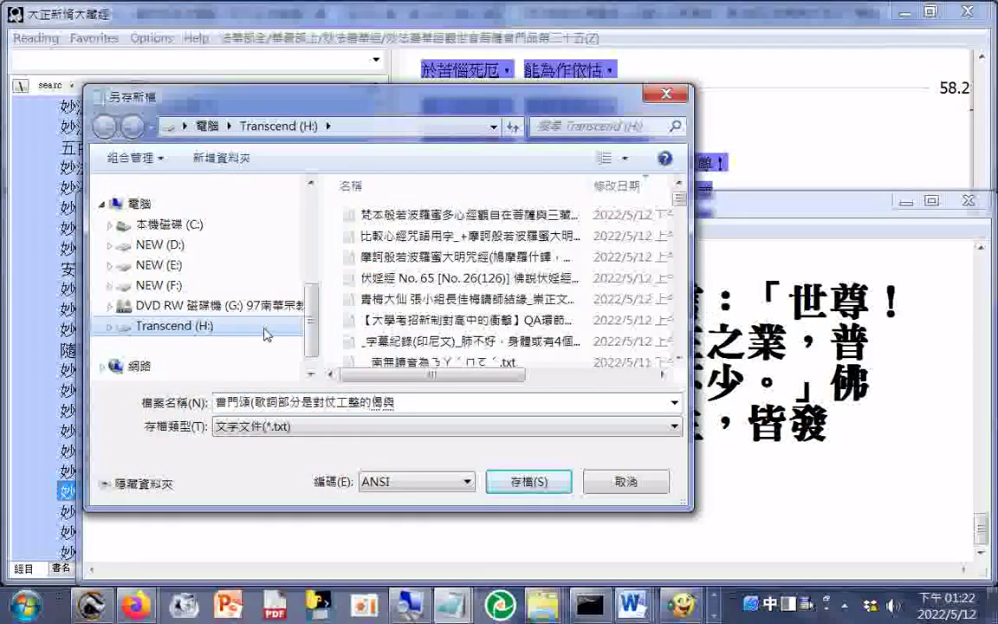
key("Down")
type("2")
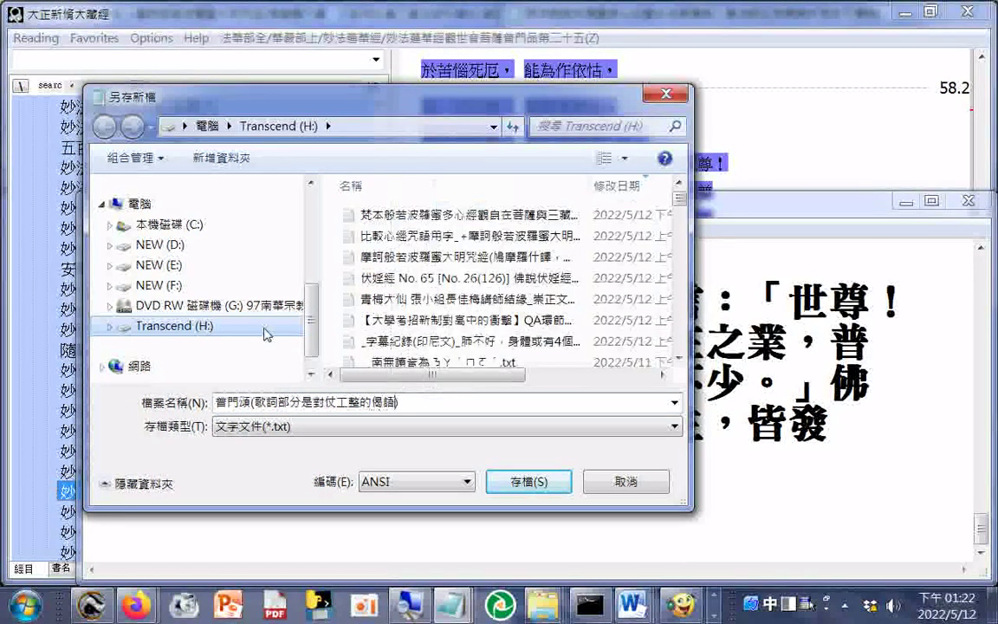
- Complete the note in the file name with 部分，可配合聲音或影片 after 偈語 and close the parenthesis
type("不")
type("分")
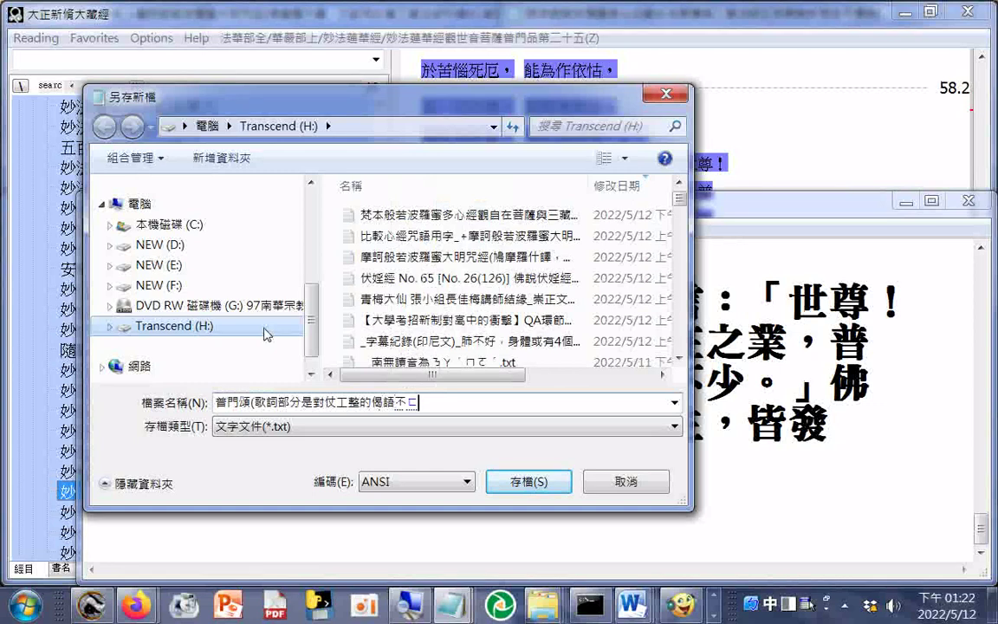
type(")")
key("BackSpace")
type("ㄉㄜˇㄆㄟˋㄏㄜˊ")
key("Return")
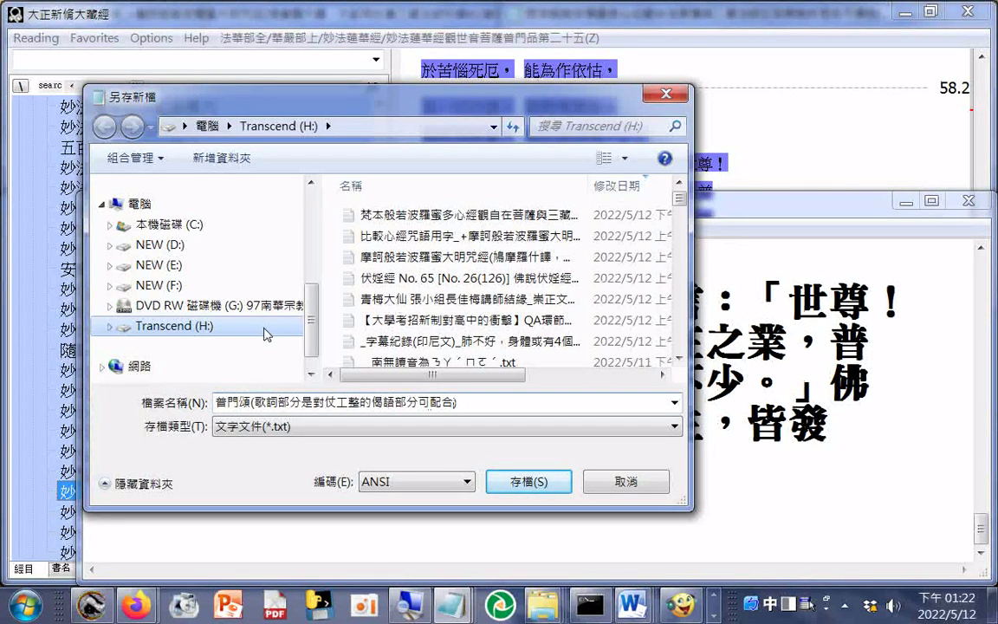
type("ㄕㄥ ㄧㄣ ㄏ")
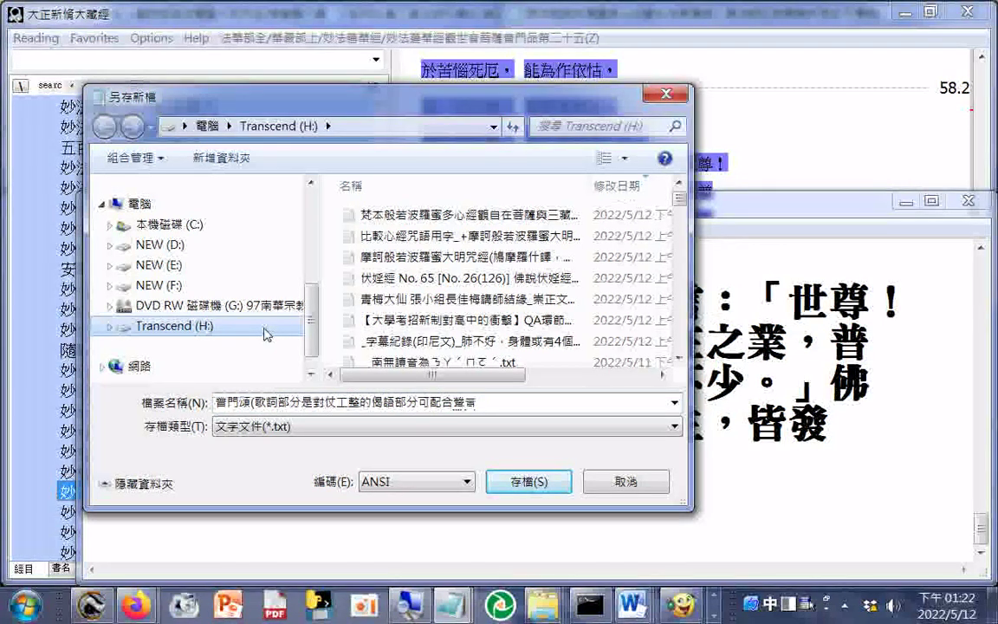
type("ㄨㄛˋㄧㄥ")
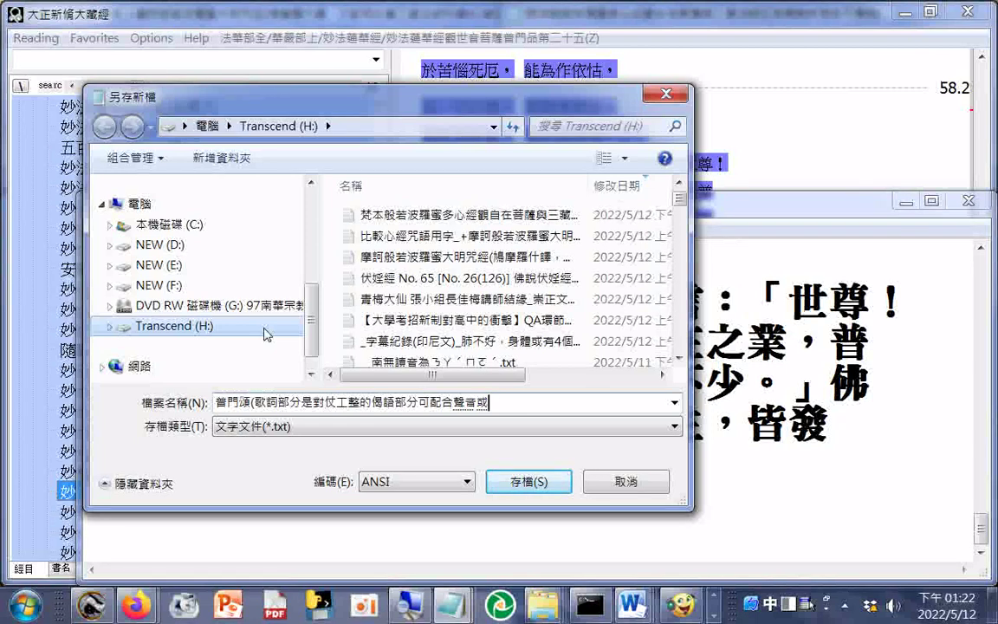
type("ˇㄆㄧㄢˋ")
type(")")
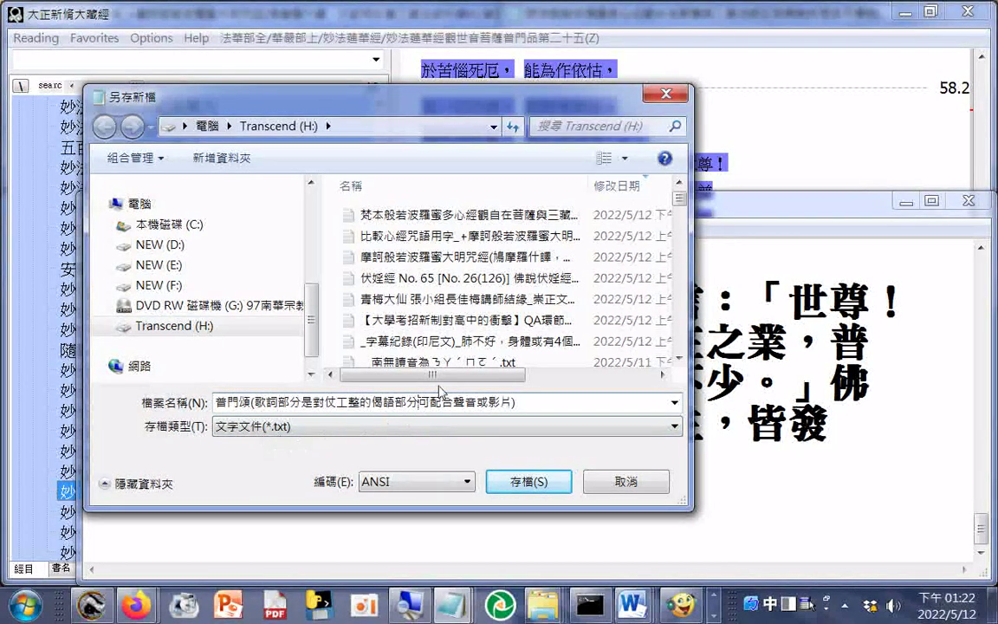
type("，")
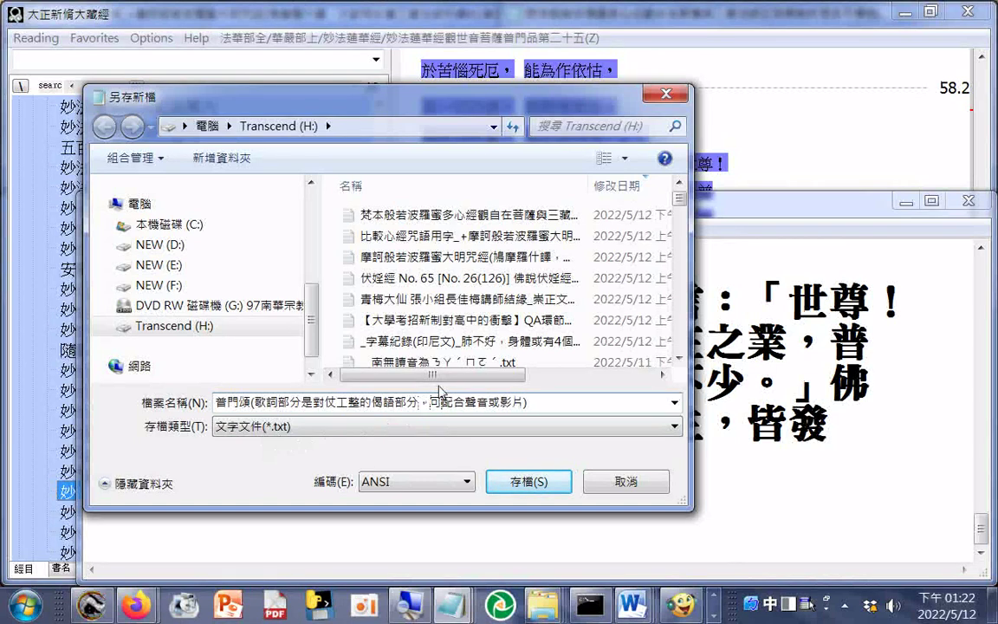
- Append a second parenthesised note (出自法華經) to the end of the file name
key("End")
type("()")
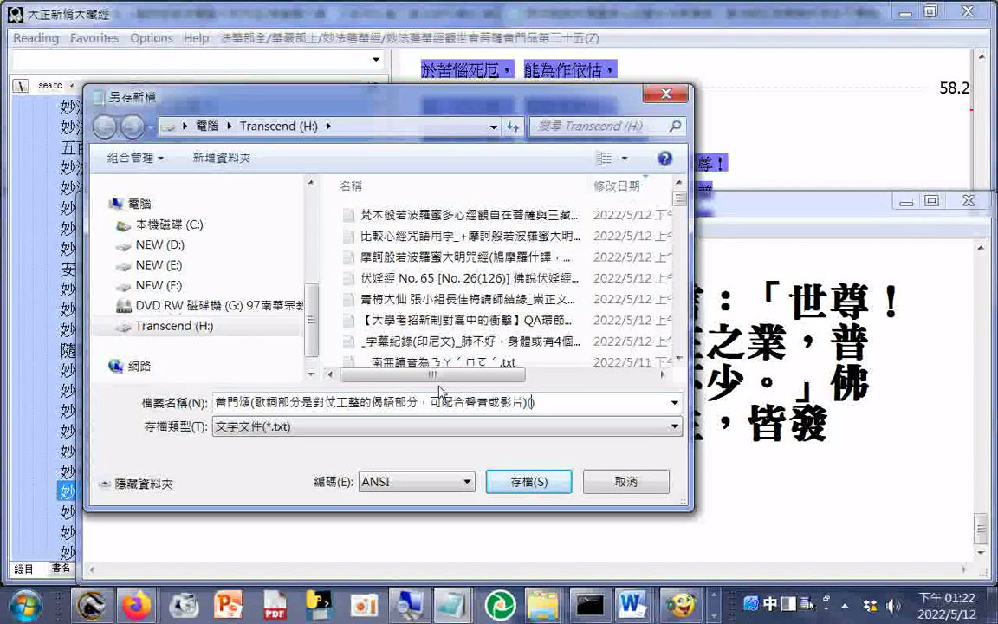
type("ㄔㄨ ㄗˋ")
key("Return")
type("ㄈㄚˇㄏㄨㄚˊㄐ")
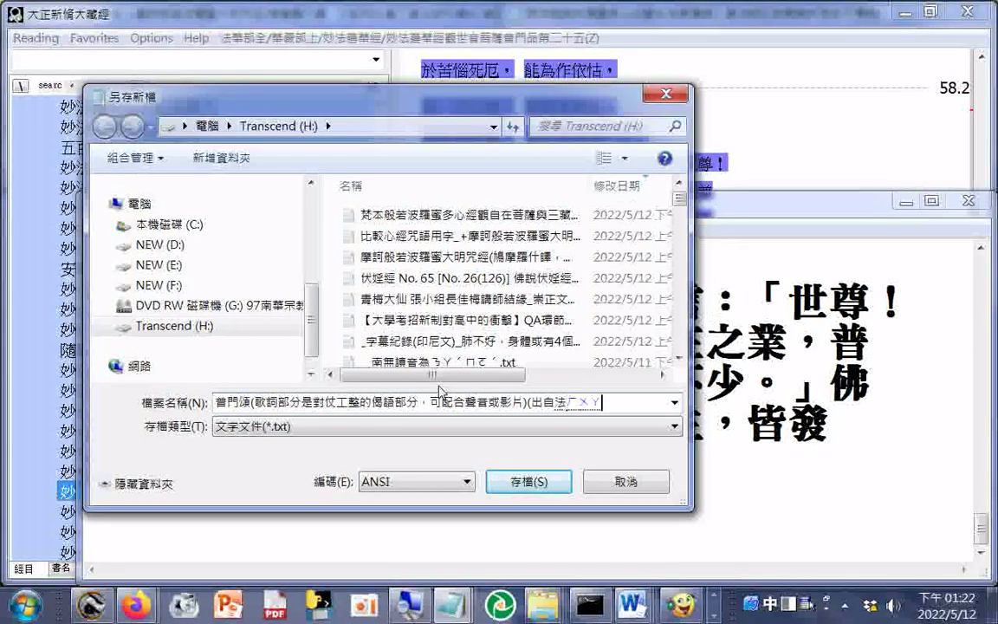
type("ㄧㄥ ")
type(")")
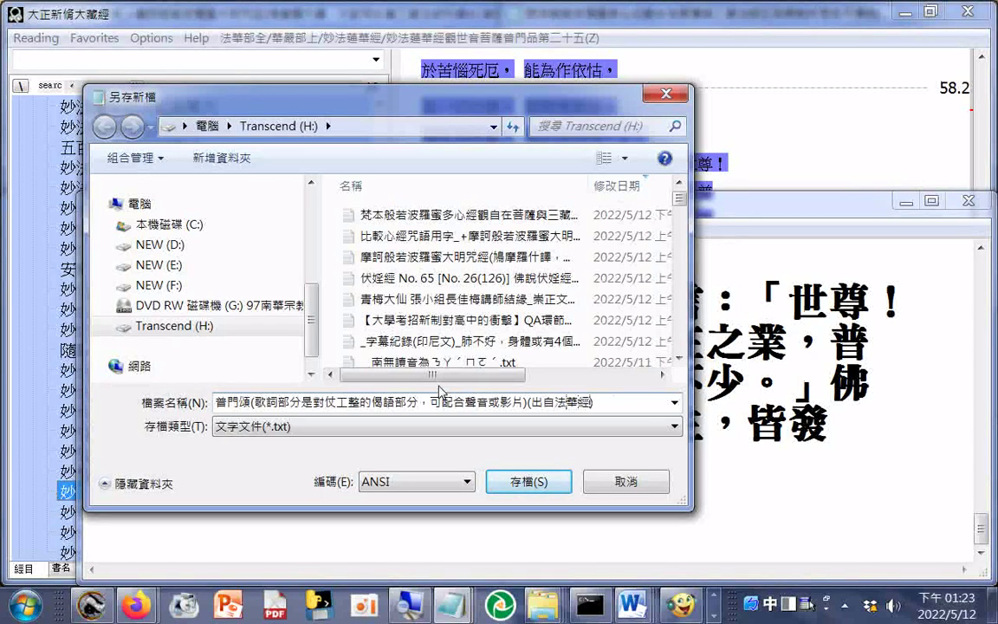
- Correct the sutra title in the second note to the full form 妙法蓮華經
key("Left")
key("Left")
key("Left")
key("BackSpace")
type("ㄌㄧㄢˊ")
key("Down")
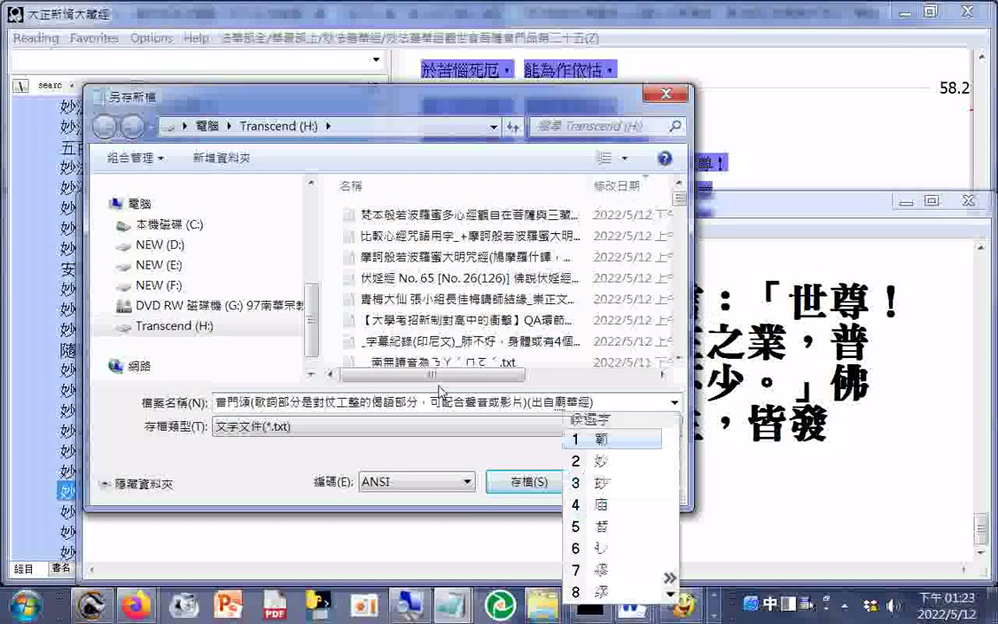
key("Return")
type("ㄈㄚˇㄌㄧㄢˊ")
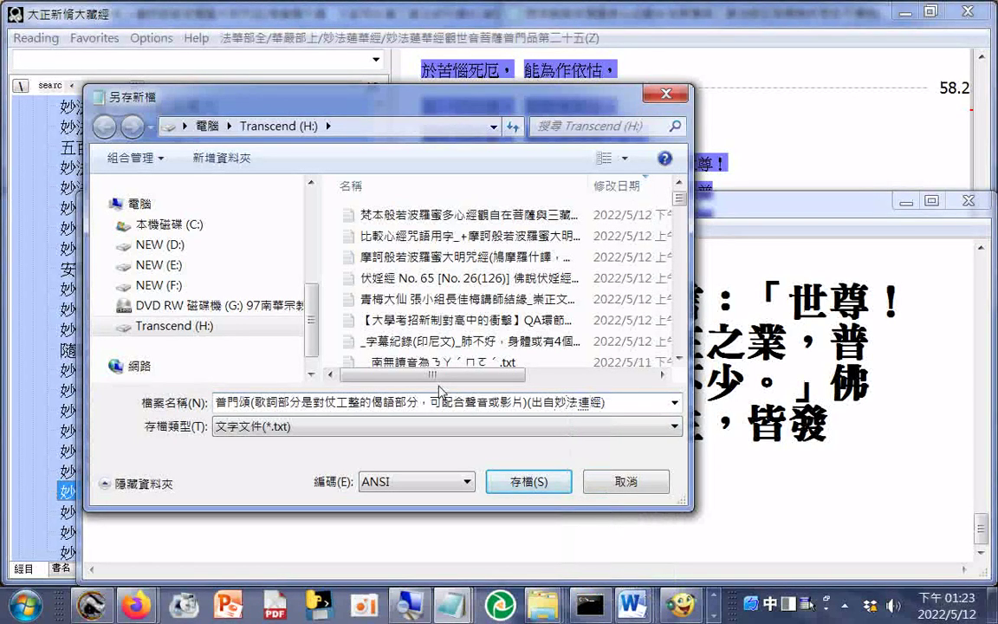
key("Return")
key("BackSpace")
type("ㄌㄧㄢˊ")
key("Down")
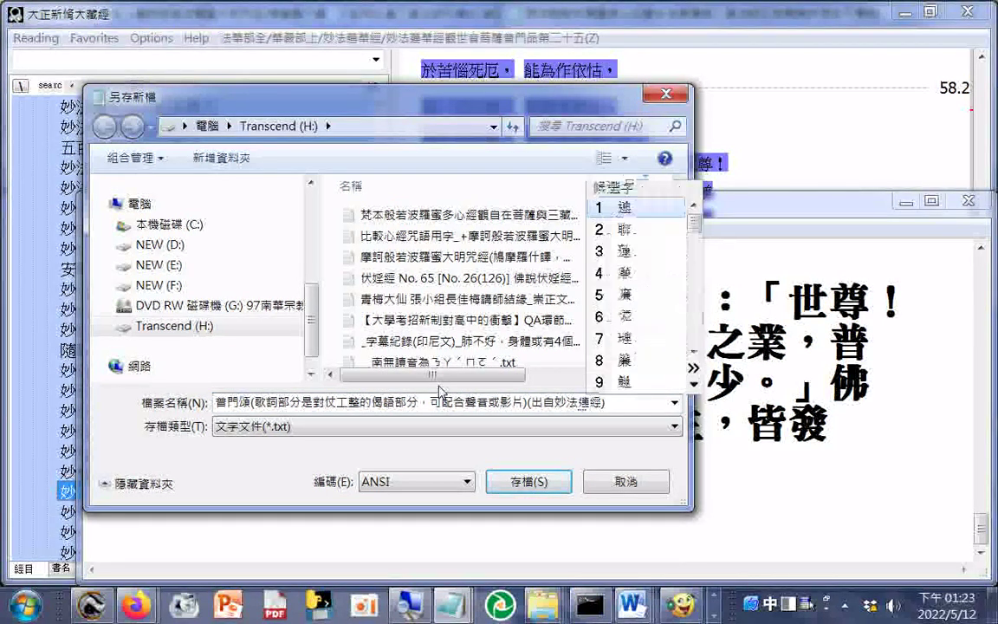
key("3")
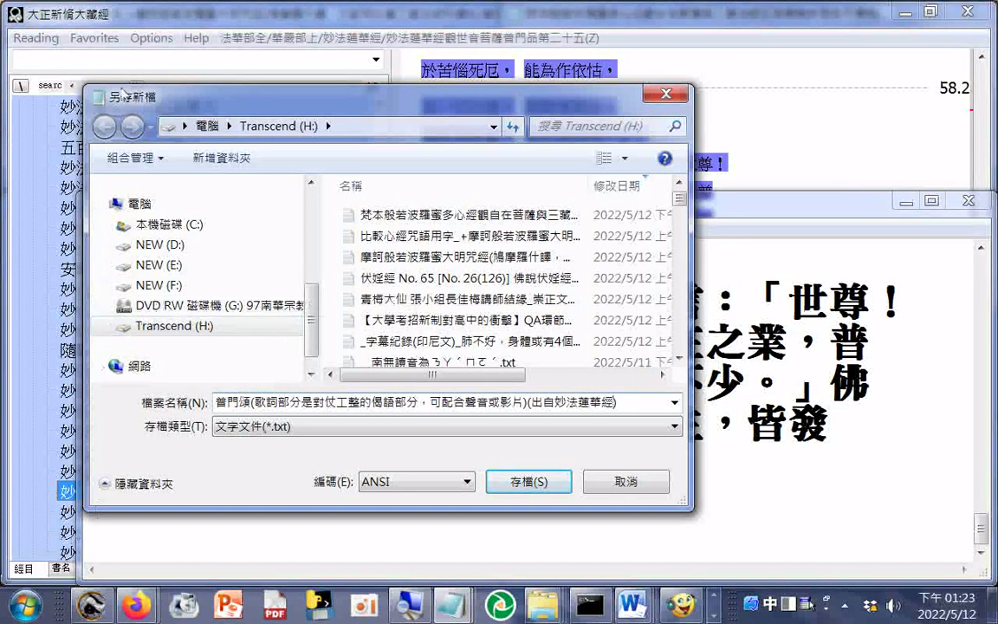
- Switch to the maximized 大正新脩大藏經 reader and copy 觀世音菩薩普門品第二十五 from the heading at the chapter's beginning
left_click_drag(182, 97, 374, 123)
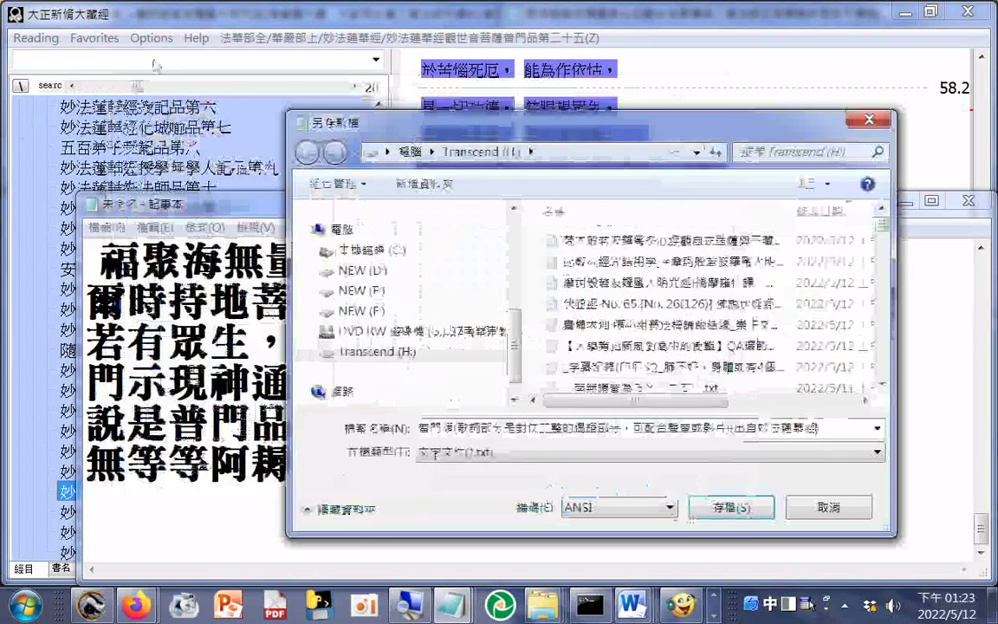
left_click(221, 19)
double_click(221, 19)
left_click_drag(221, 20, 219, 49)
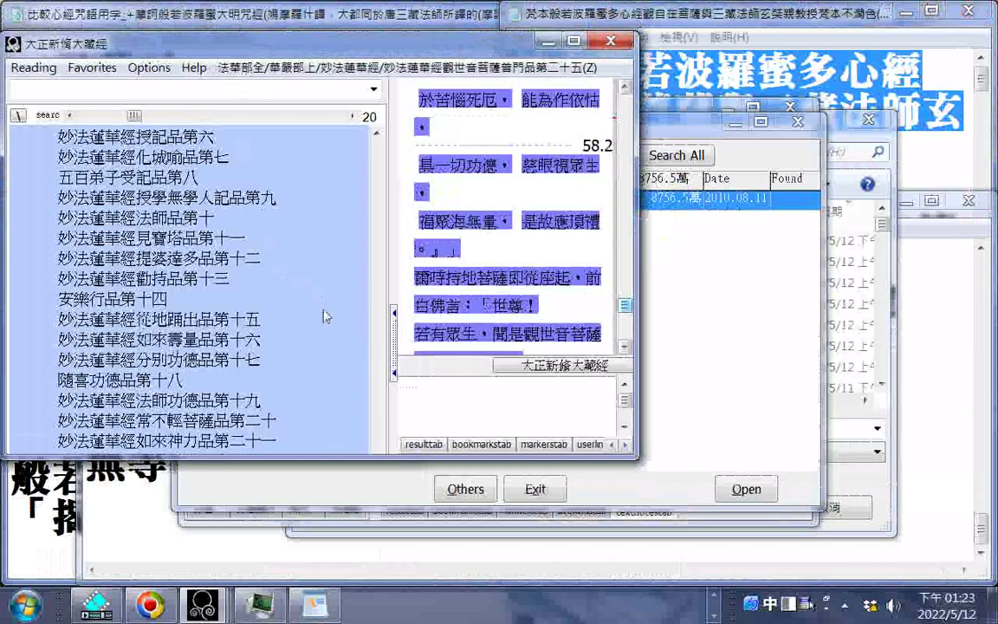
left_click(576, 40)
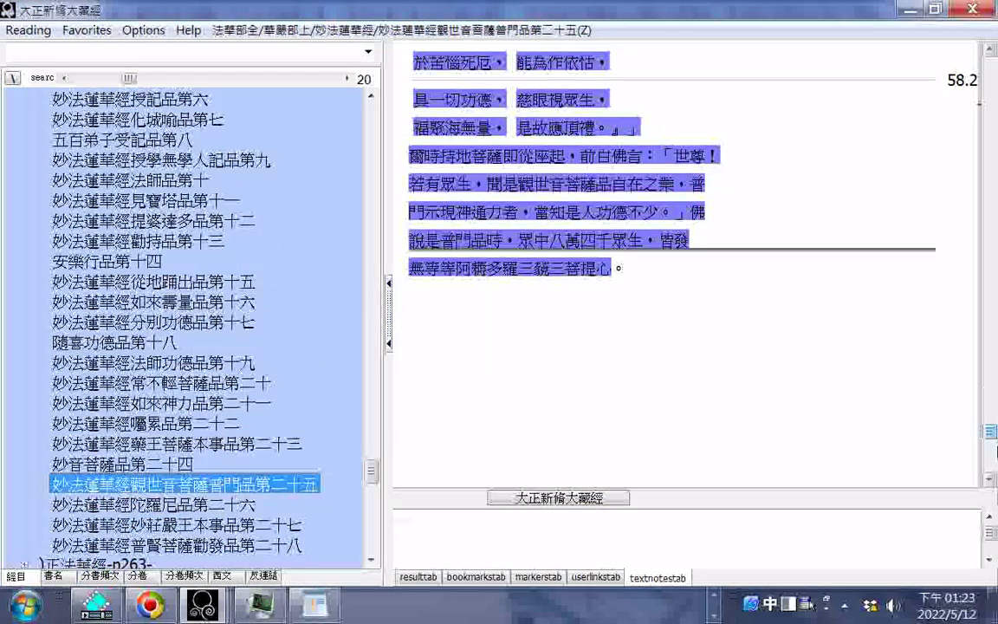
left_click_drag(992, 435, 989, 65)
left_click_drag(488, 90, 674, 92)
key("super+c")
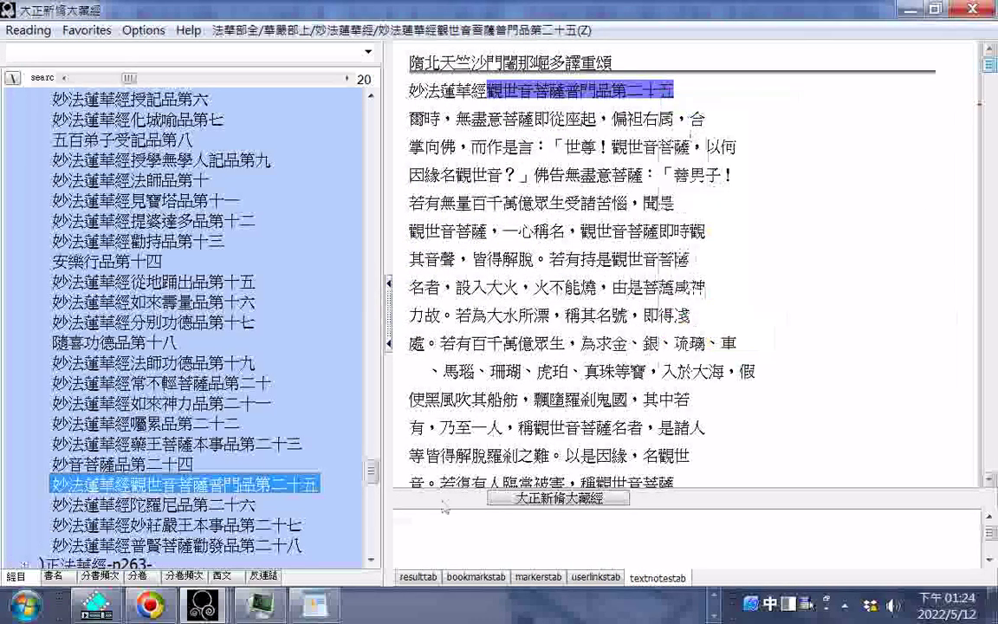
- Return to the unsaved Notepad document's save dialog and paste the copied chapter title into the file name after 妙法蓮華經
left_click(713, 611)
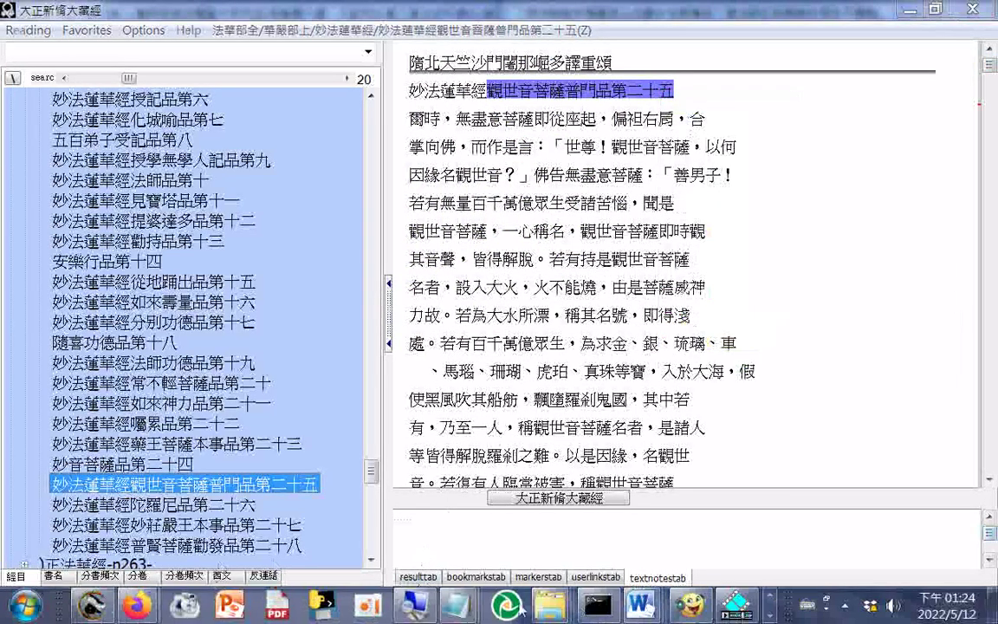
right_click(468, 606)
scroll(574, 555, "down", 3)
scroll(575, 559, "down", 8)
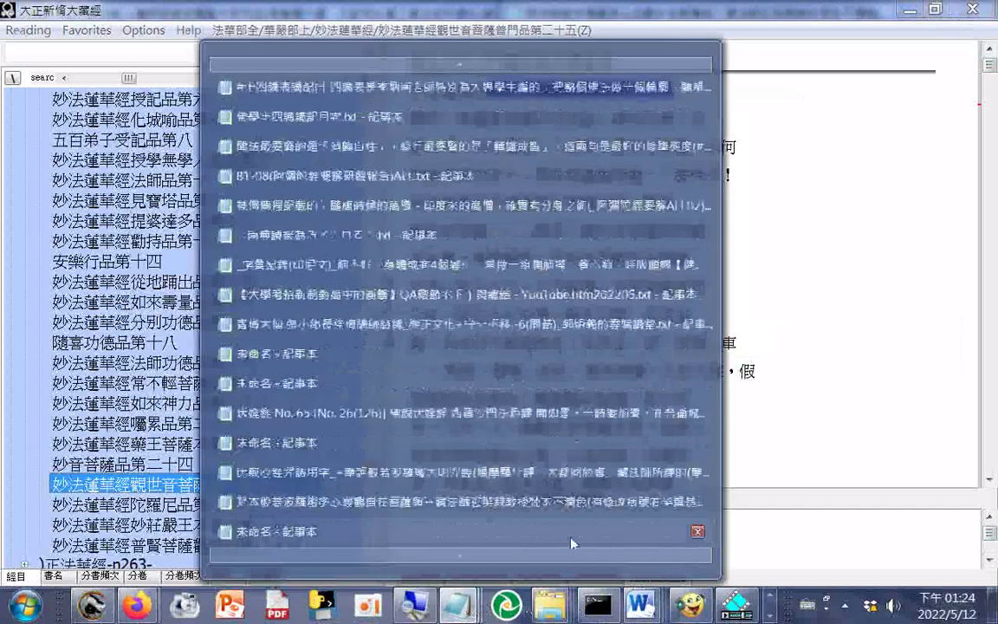
left_click(571, 544)
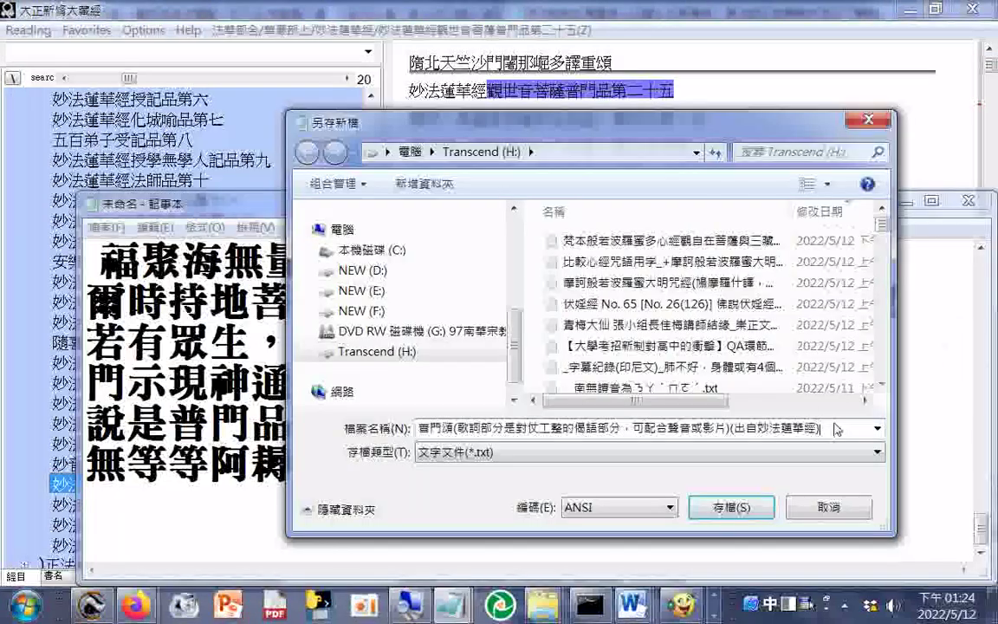
right_click(815, 433)
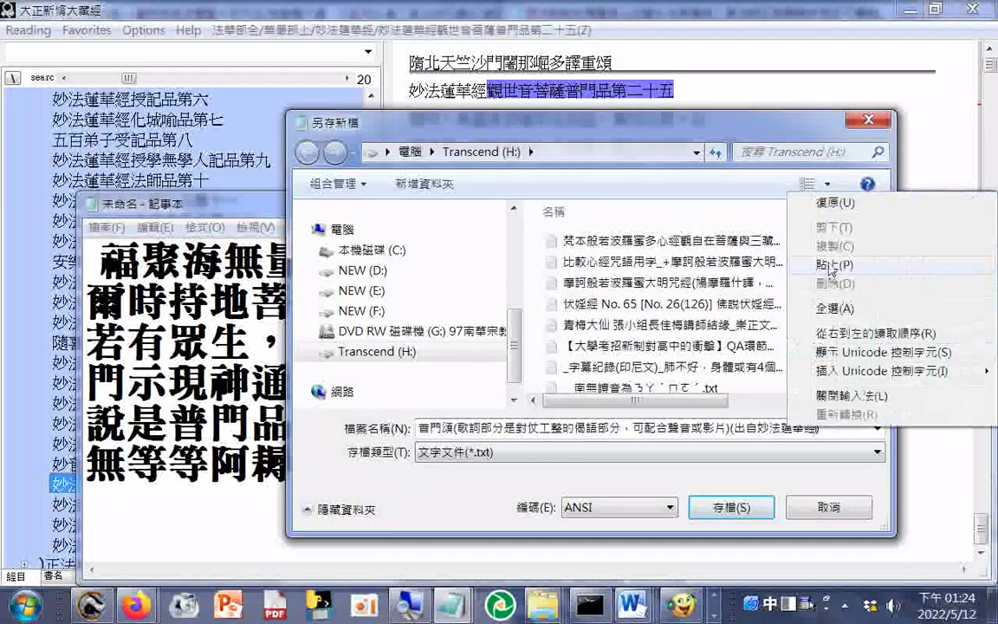
left_click(834, 263)
- Set the encoding to Unicode, copy the complete file name, and save the text file on Transcend (H:)
left_click(618, 507)
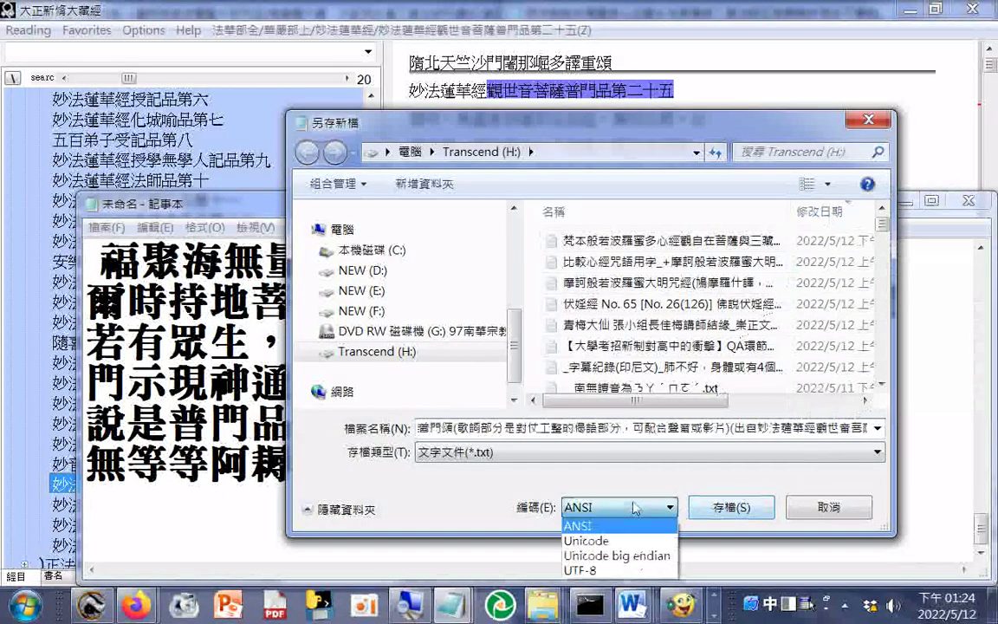
left_click(607, 529)
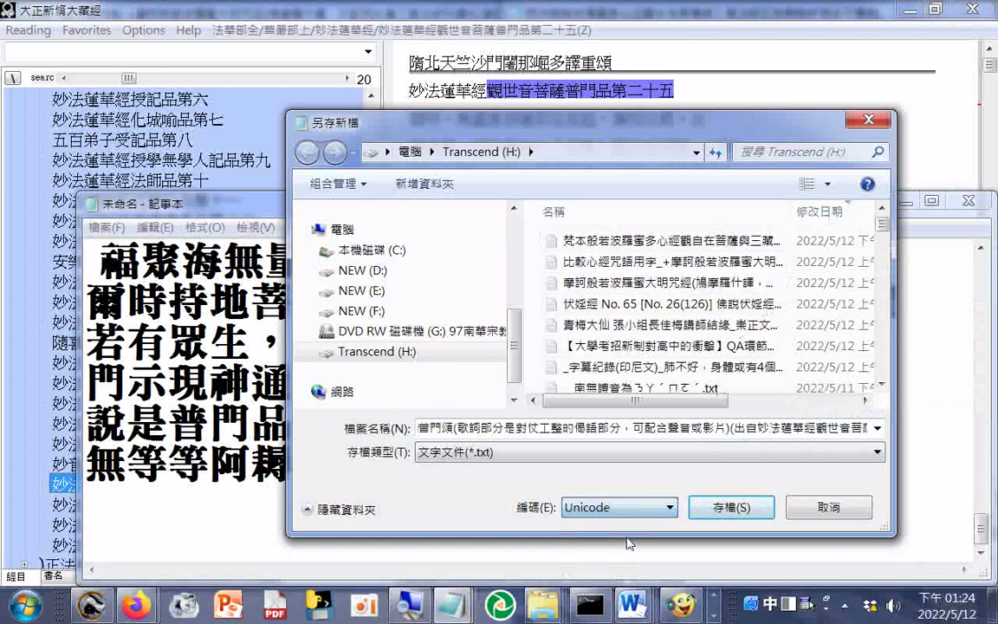
right_click(599, 428)
key("super+c")
left_click(659, 254)
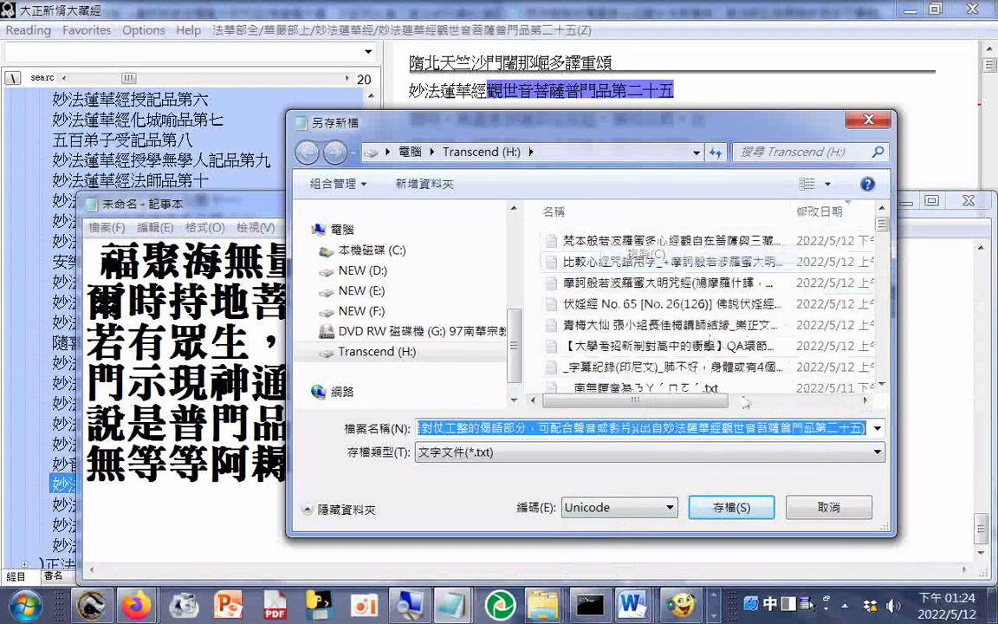
left_click(733, 506)
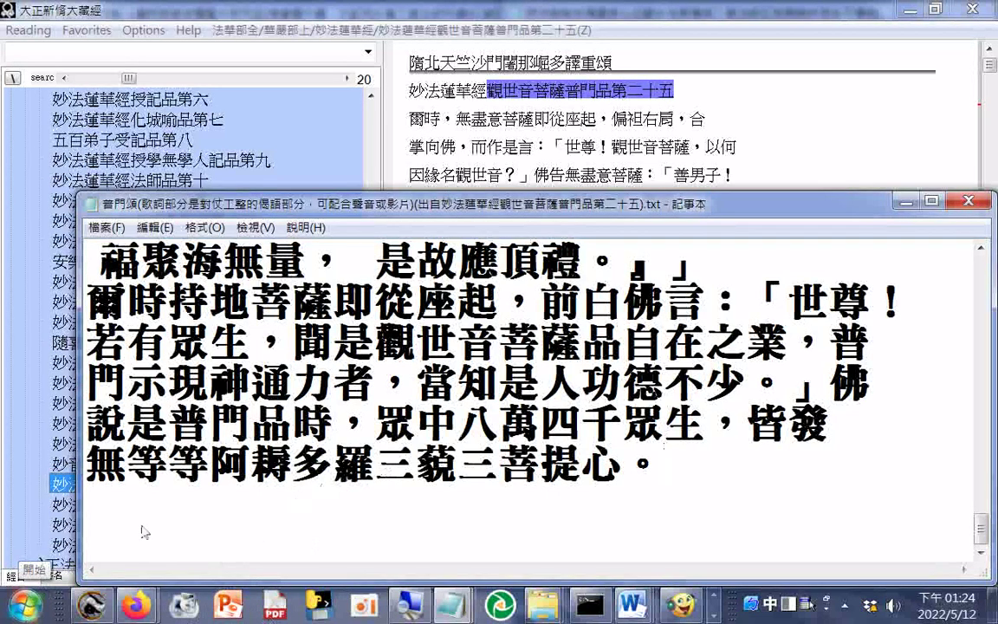
- Look back through the saved verses to the opening lines of the text
scroll(265, 443, "up", 2)
scroll(265, 444, "up", 7)
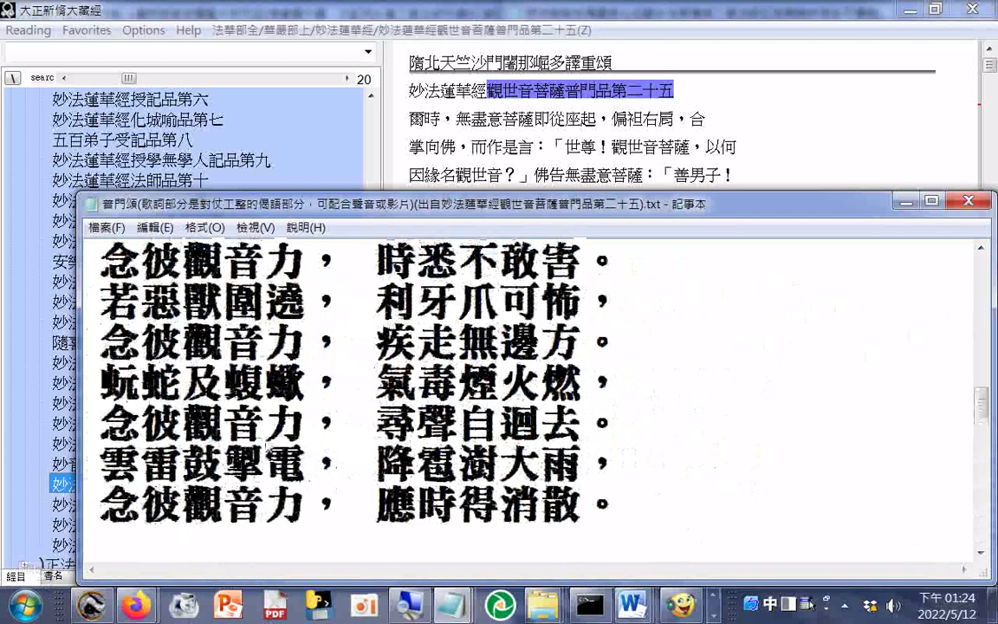
scroll(264, 444, "up", 5)
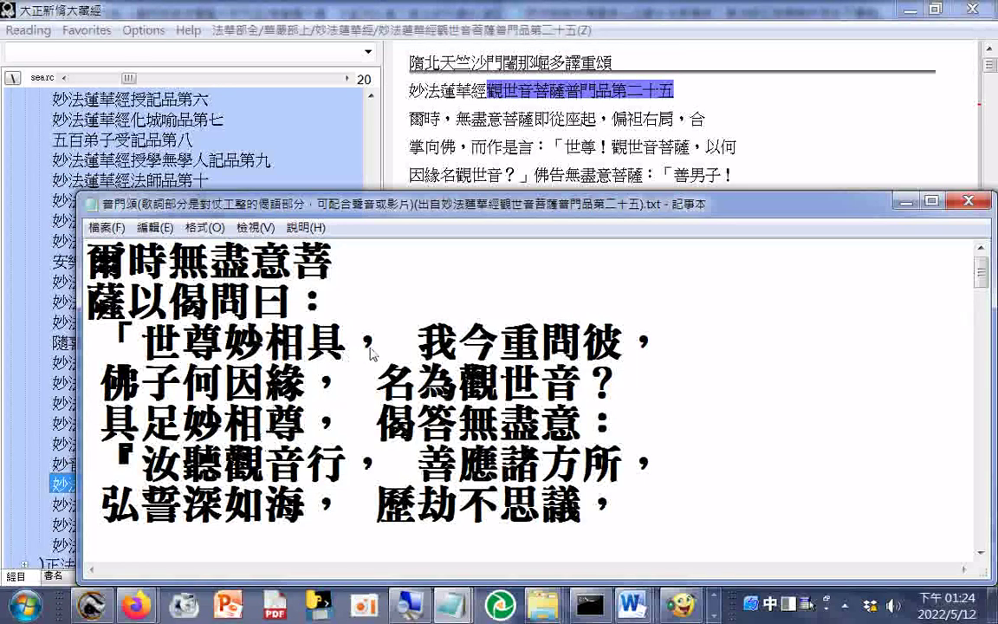
- Dock the saved 普門頌 text window on one half of the screen and widen it until the full verse lines fit
key("super+Right")
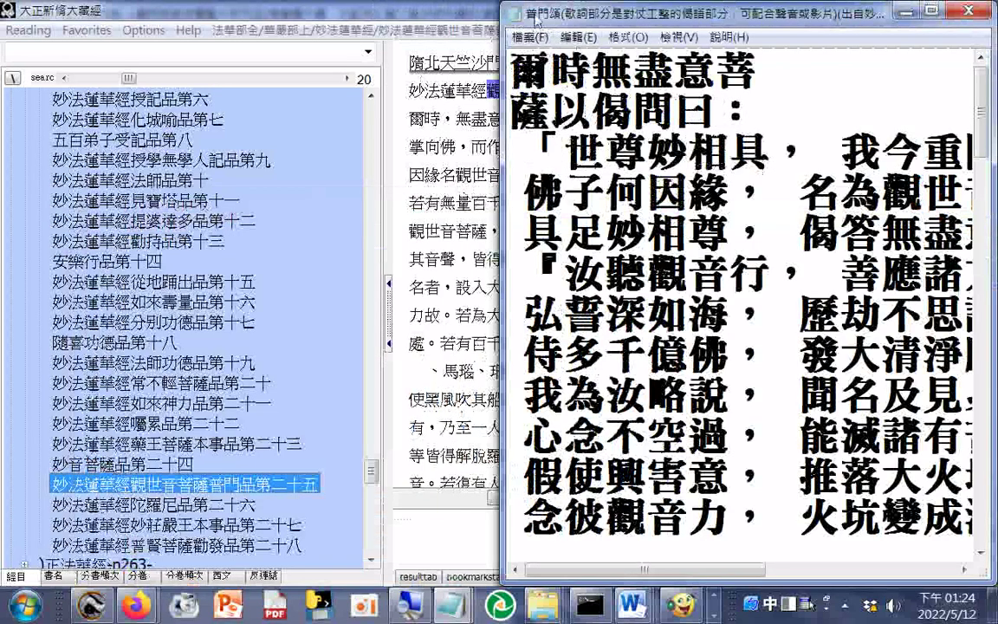
left_click_drag(501, 74, 496, 74)
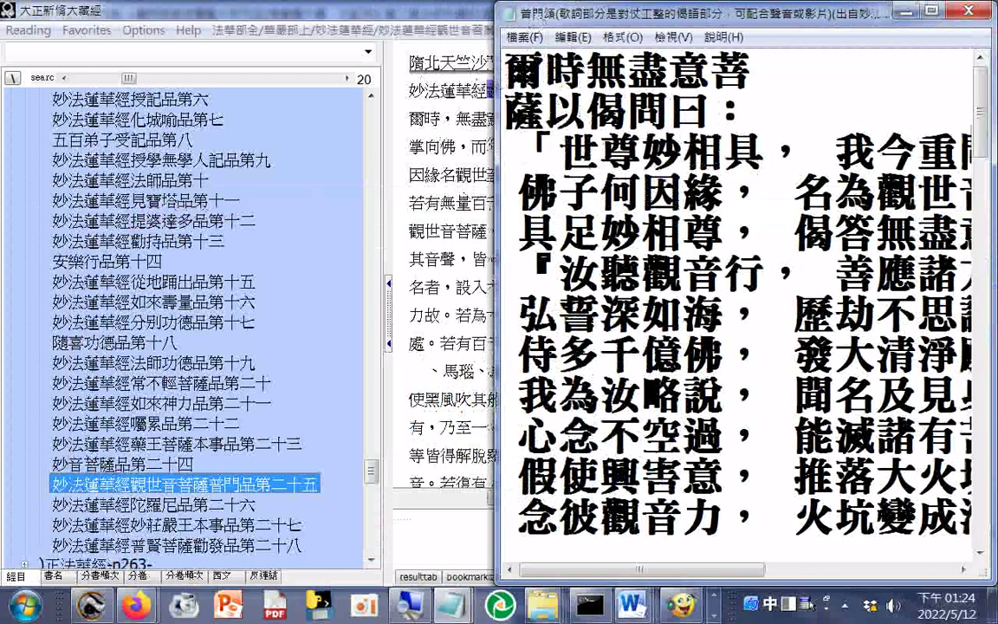
left_click_drag(495, 73, 383, 74)
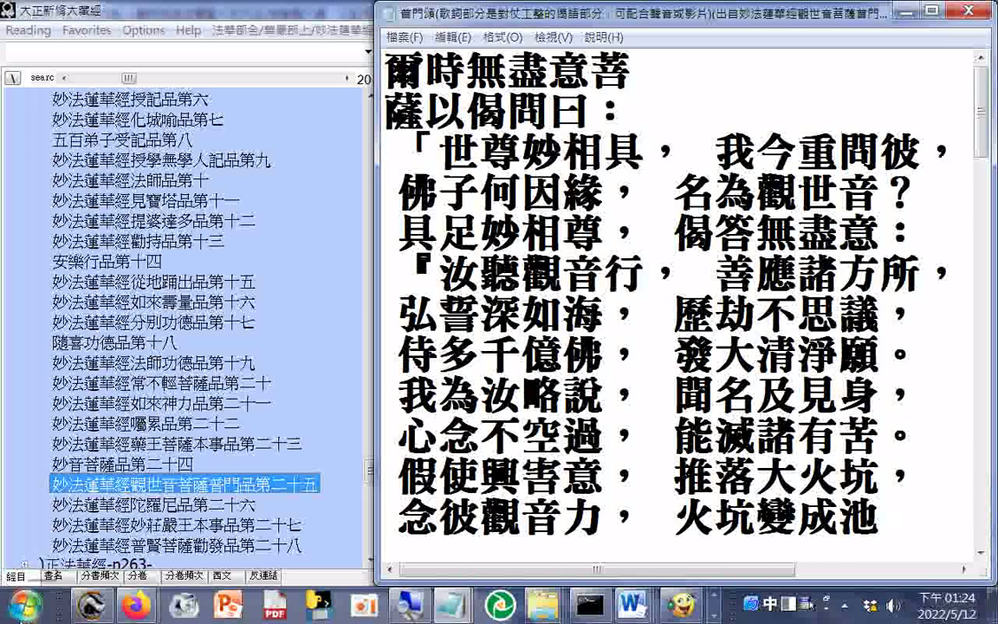
- Open a new blank Notepad document and paste the copied 普門頌 file name into it
left_click(26, 605)
left_click(79, 126)
right_click(223, 323)
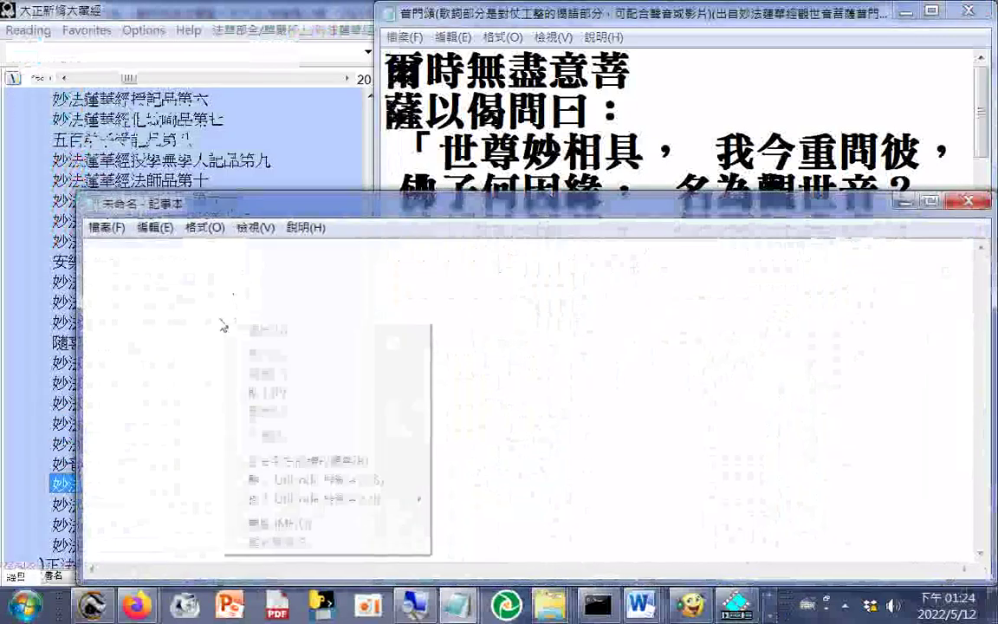
left_click(280, 392)
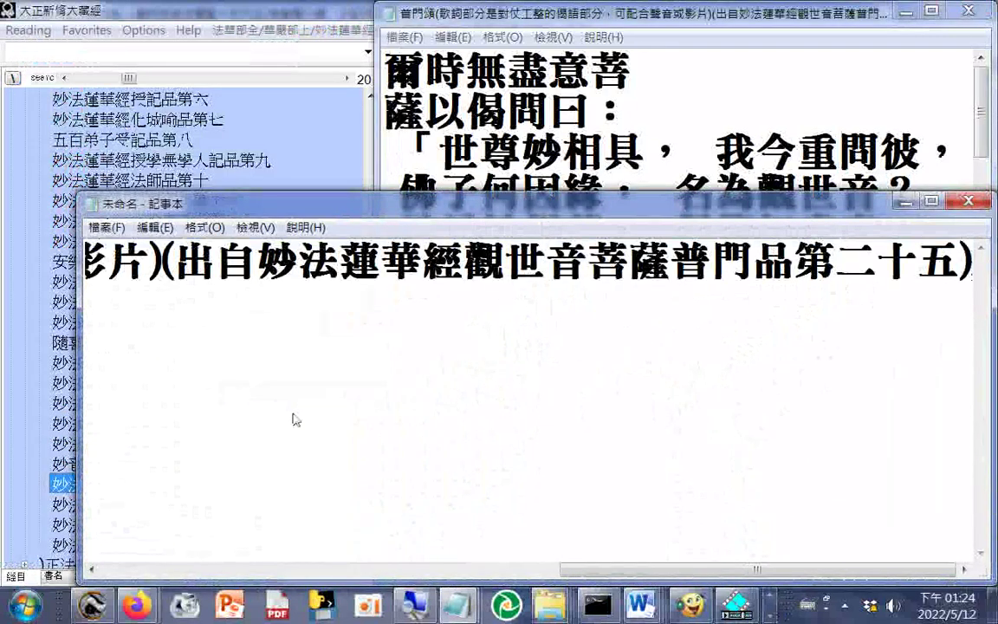
- Dock the new document beside the verses, turn on word wrap for it, and narrow its window so both texts show side by side
key("super+Left")
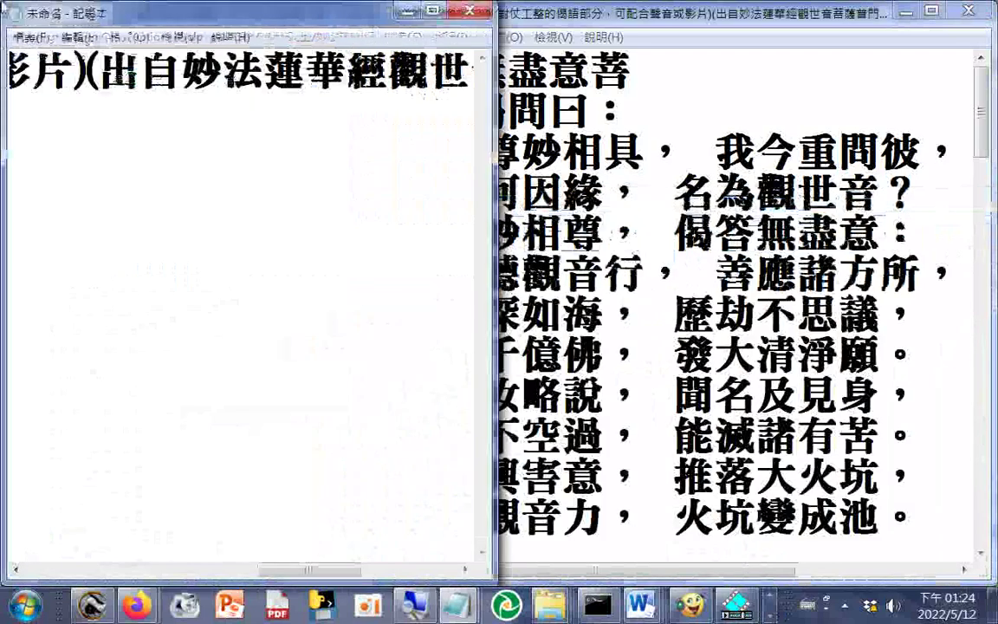
left_click(128, 37)
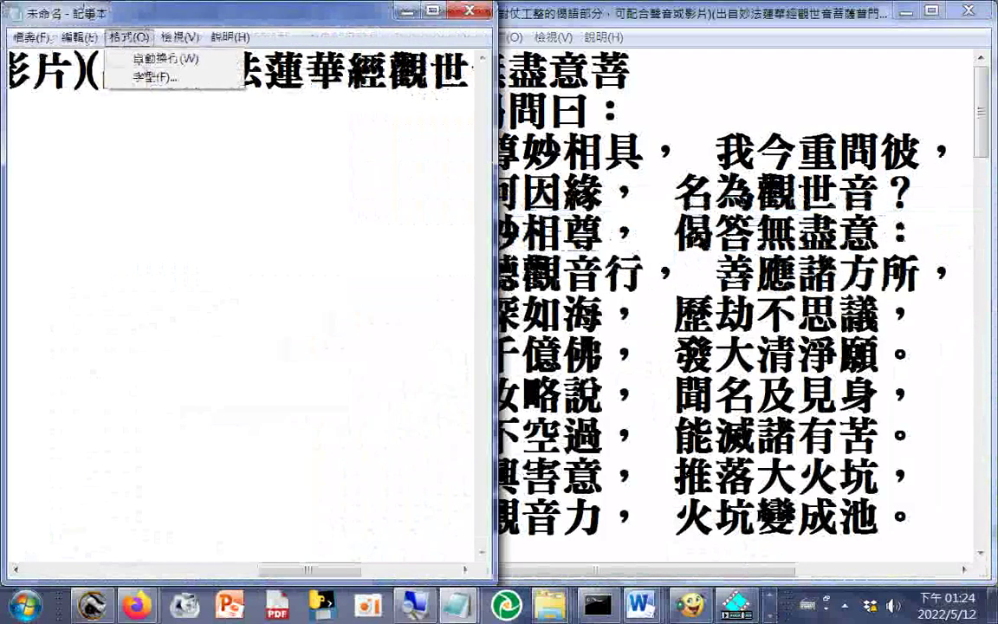
left_click(138, 61)
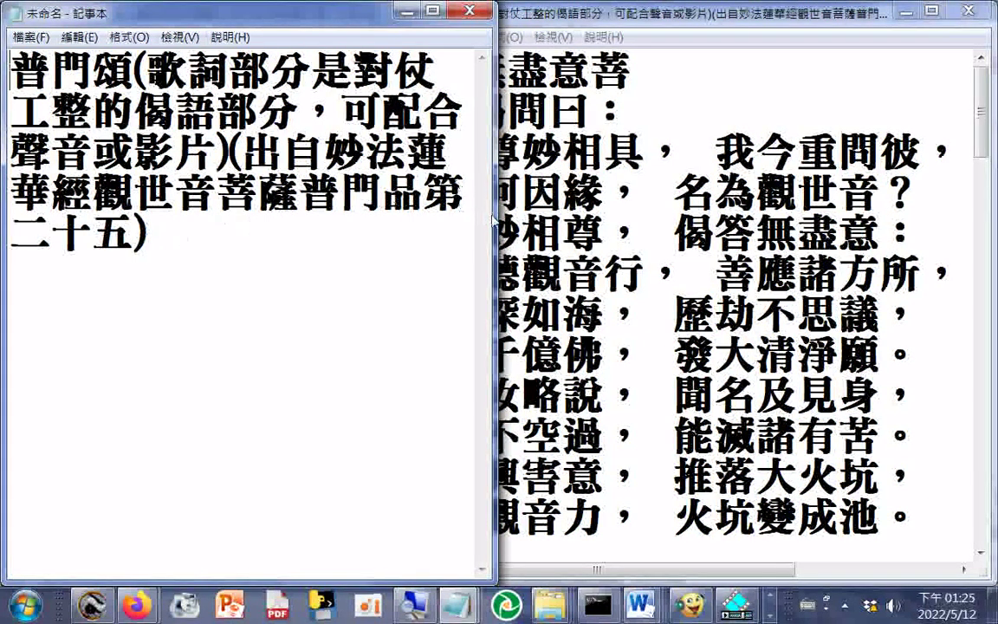
left_click_drag(494, 208, 365, 240)
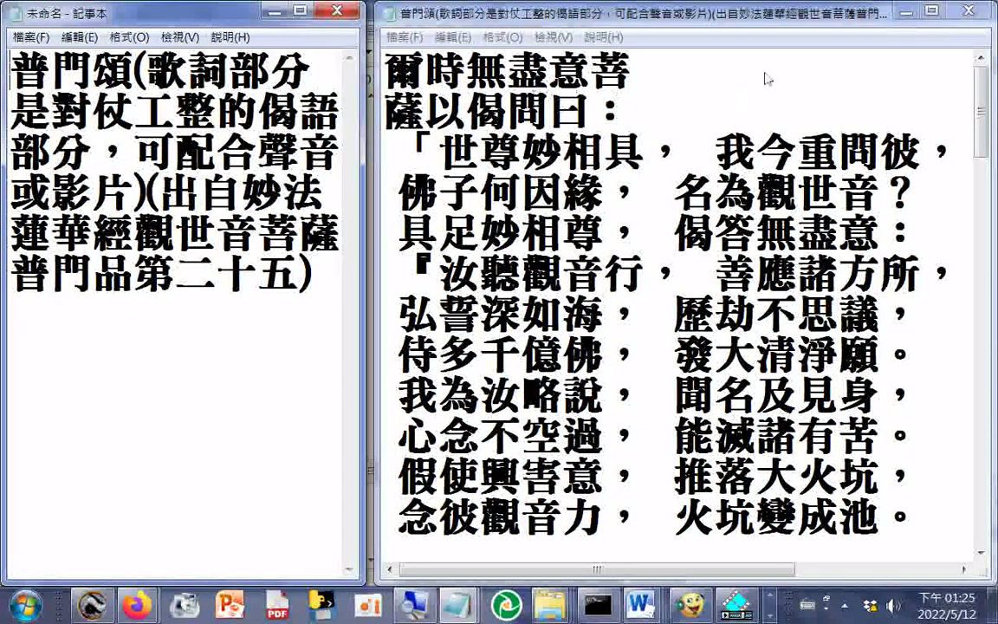
- Join the split opening line 爾時無盡意菩薩以偈問曰： in the saved verses and add a blank line before the closing 爾時持地菩薩 prose
left_click(645, 71)
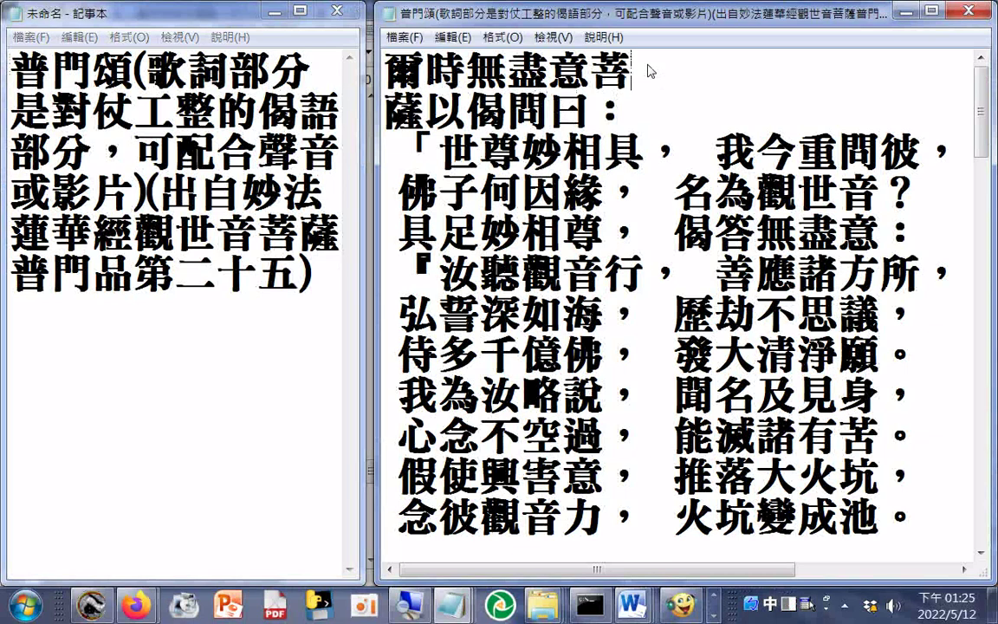
key("Delete")
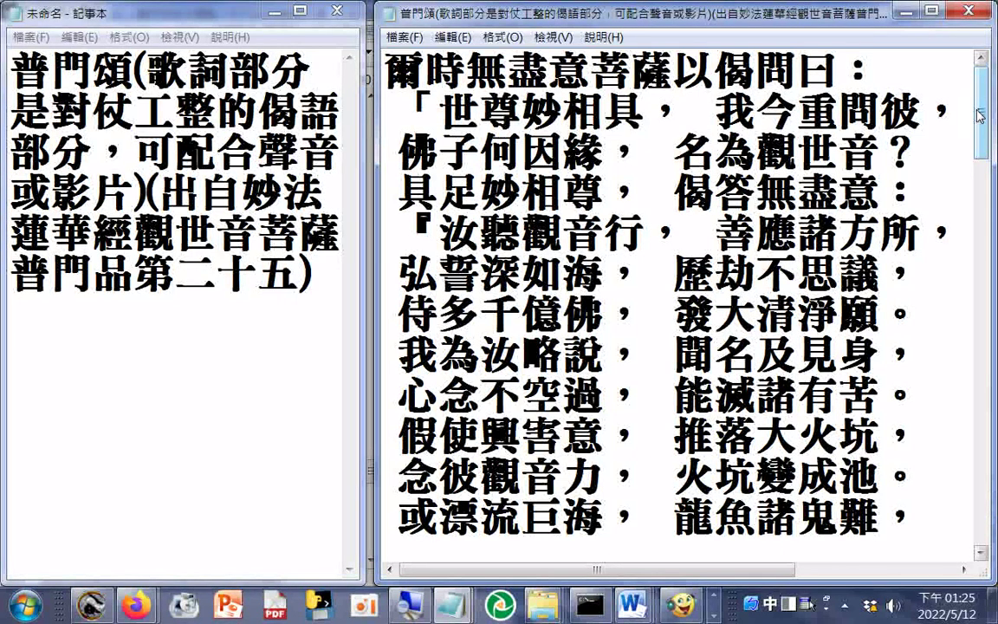
left_click(976, 111)
key("Page_Down")
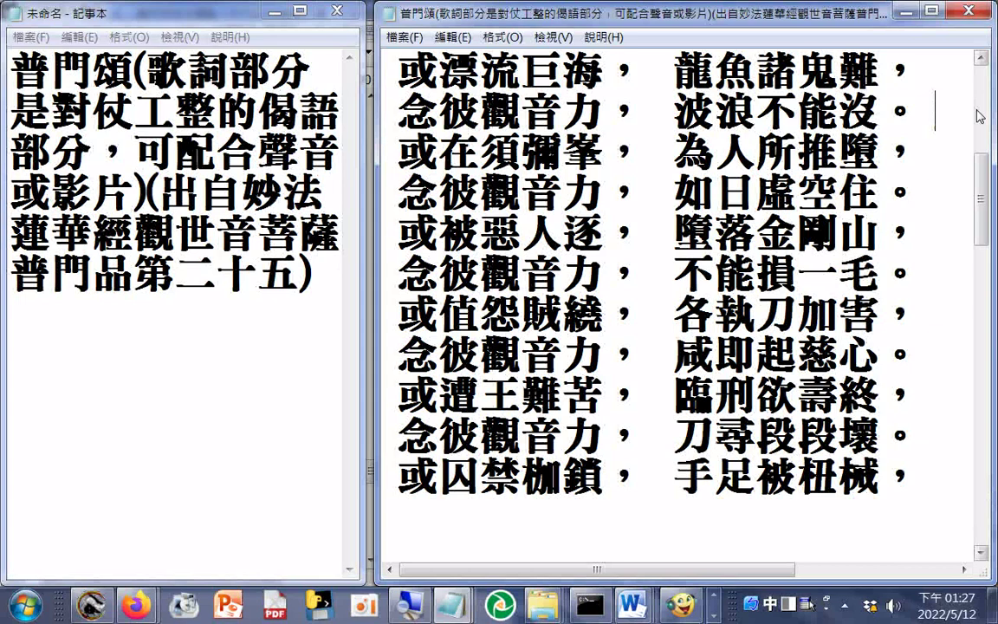
scroll(980, 115, "down", 4)
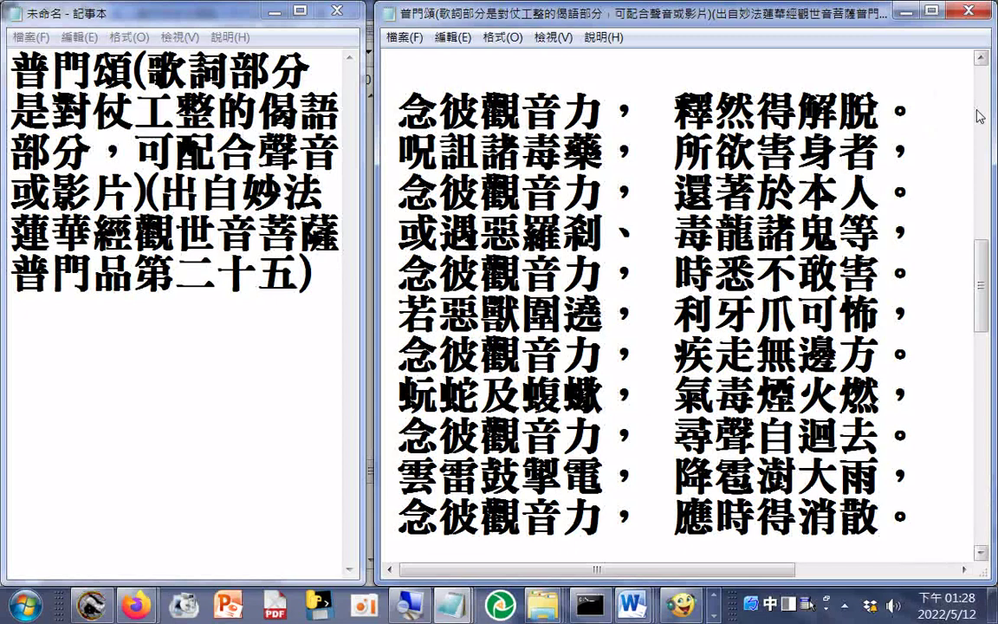
key("Page_Down")
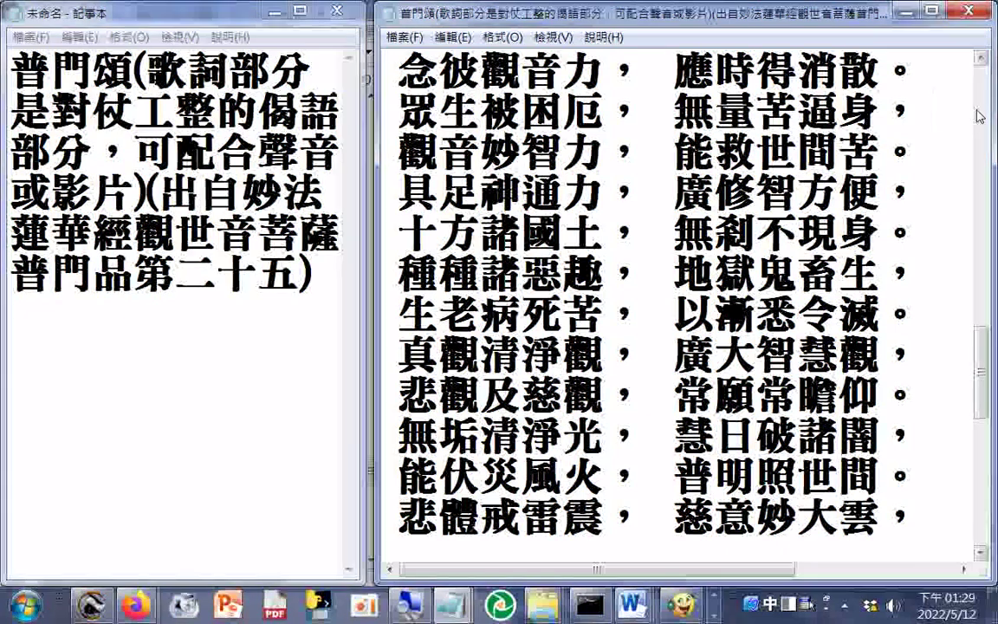
key("Page_Down")
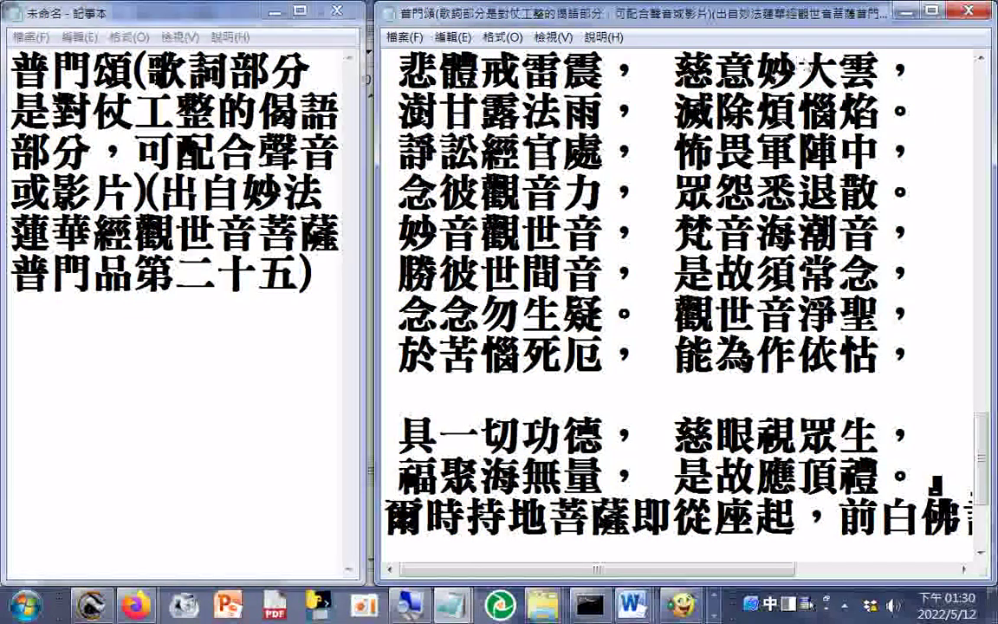
scroll(862, 174, "down", 2)
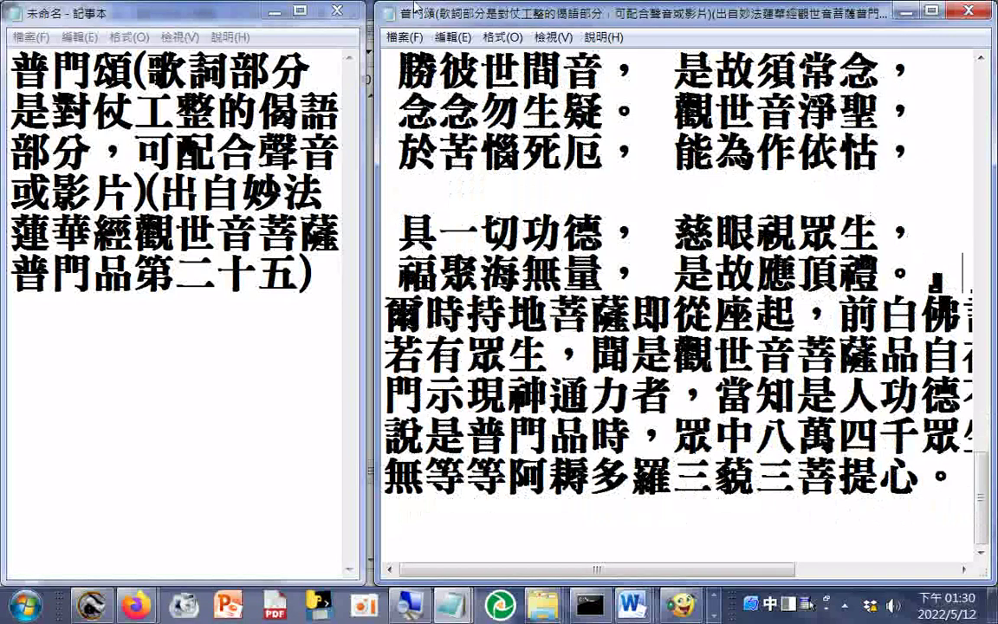
key("Return")
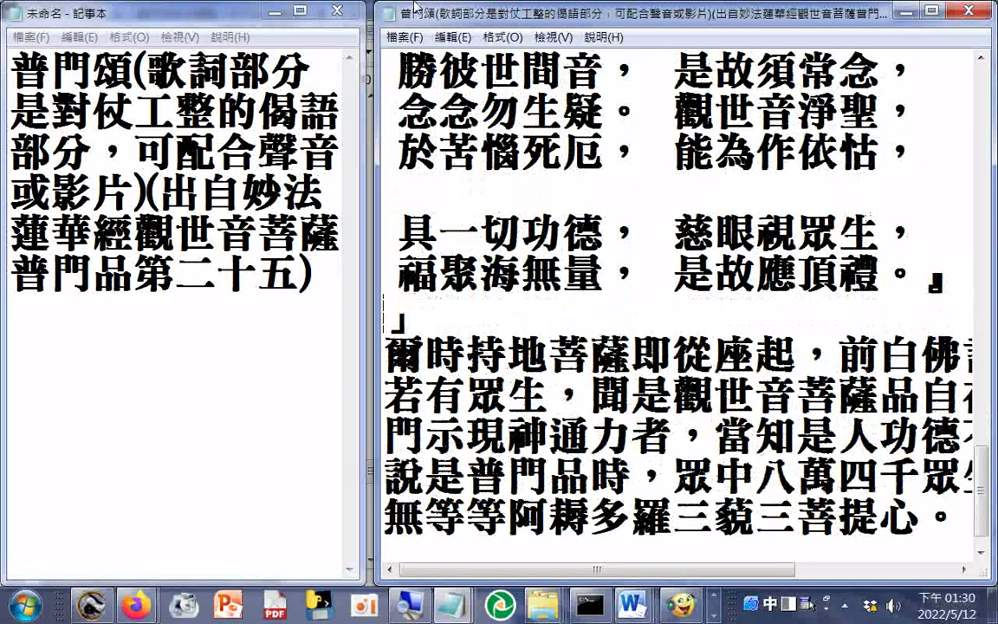
key("BackSpace")
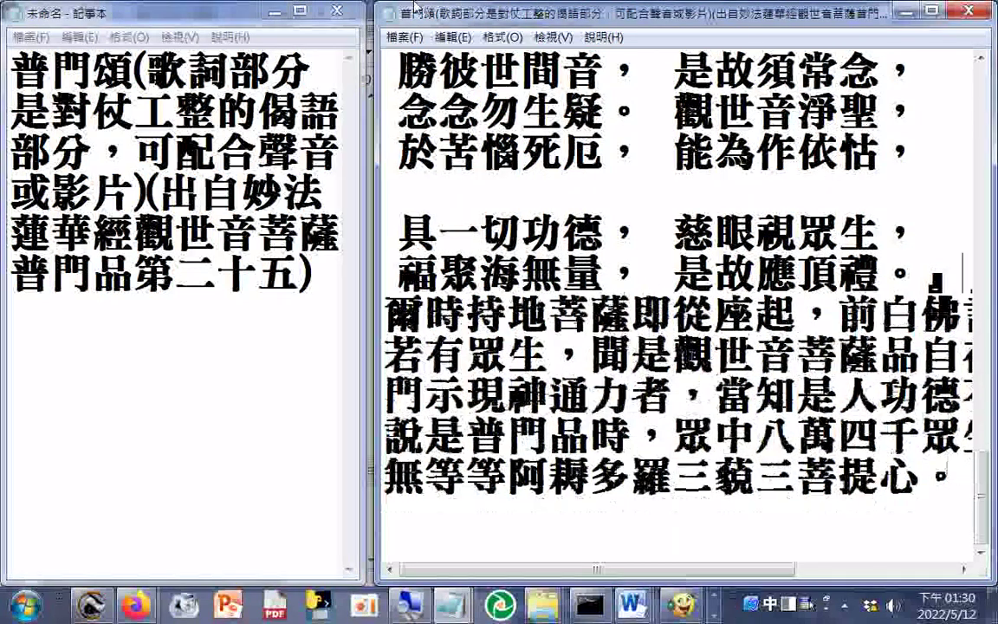
key("End")
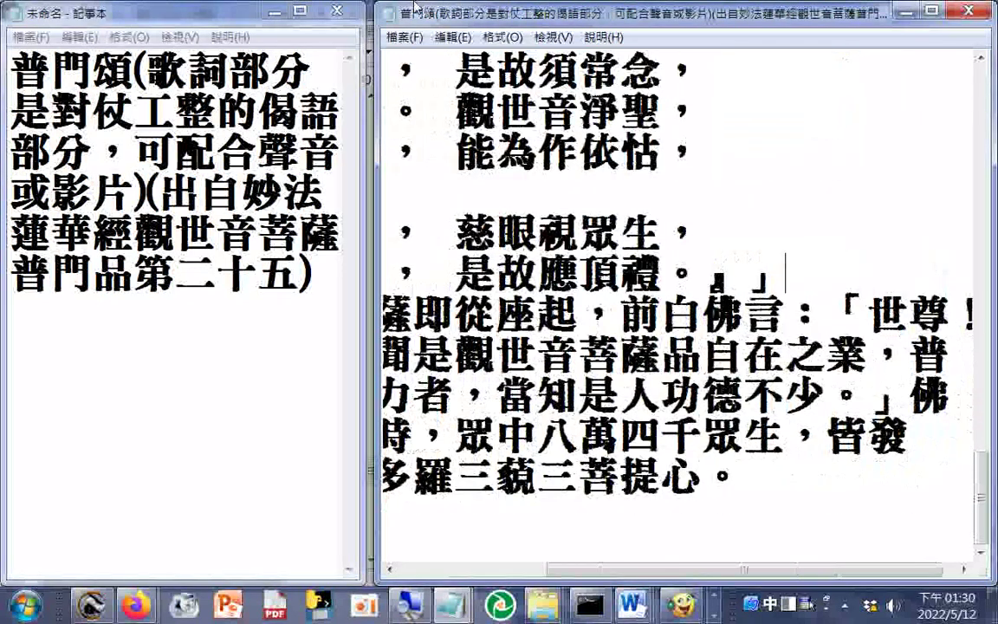
key("Home")
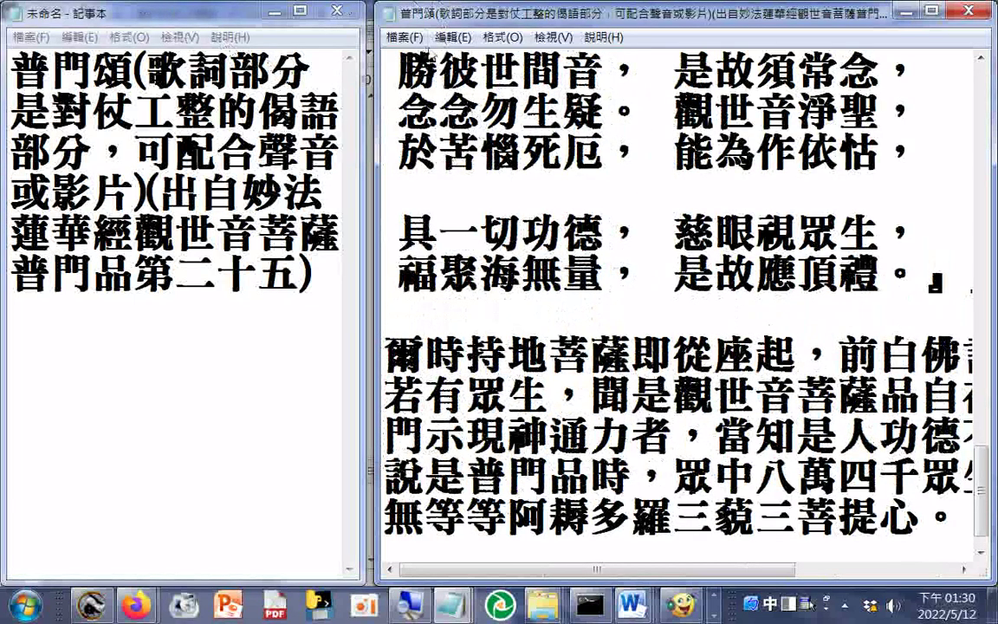
- Turn on word wrap for the saved verses and go to the closing prose at the end of the text
scroll(617, 164, "up", 12)
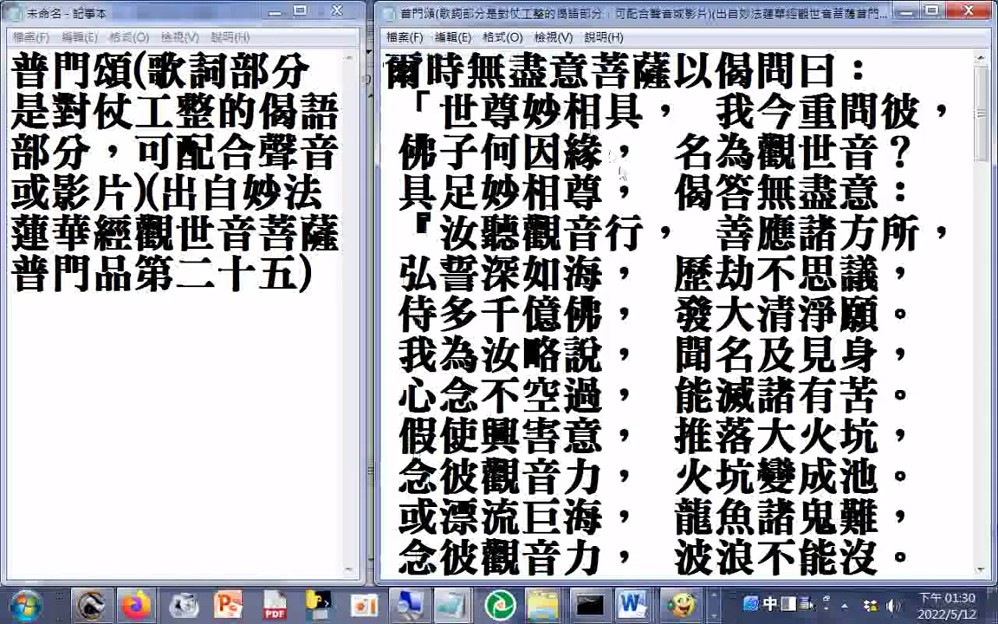
scroll(617, 169, "down", 9)
scroll(656, 198, "down", 9)
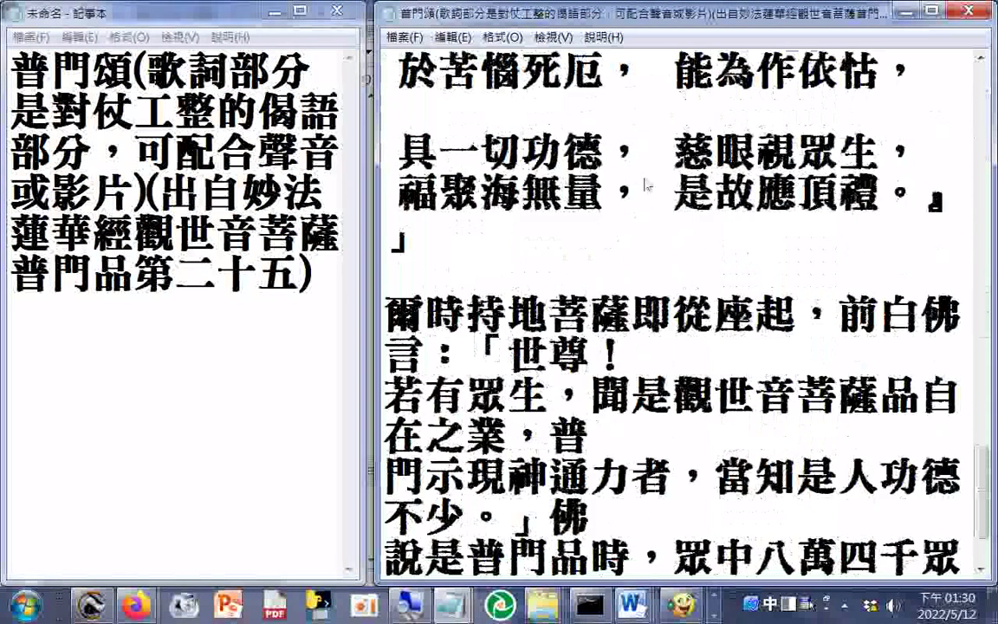
scroll(648, 185, "down", 1)
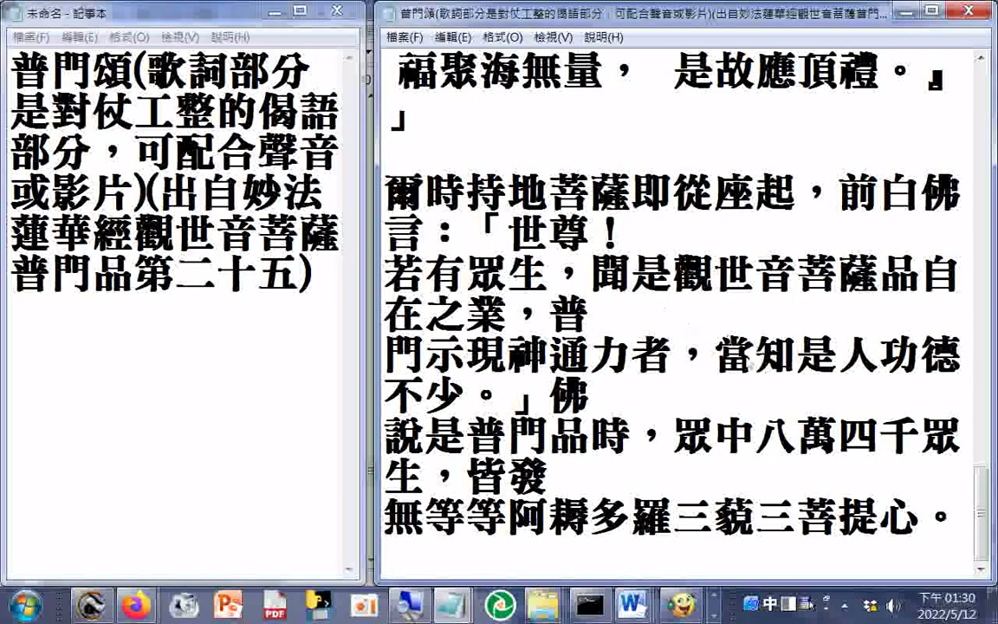
- Read through the closing prose, highlighting the passages from 聞是觀世音菩薩品 up to 皆發
left_click_drag(592, 276, 680, 398)
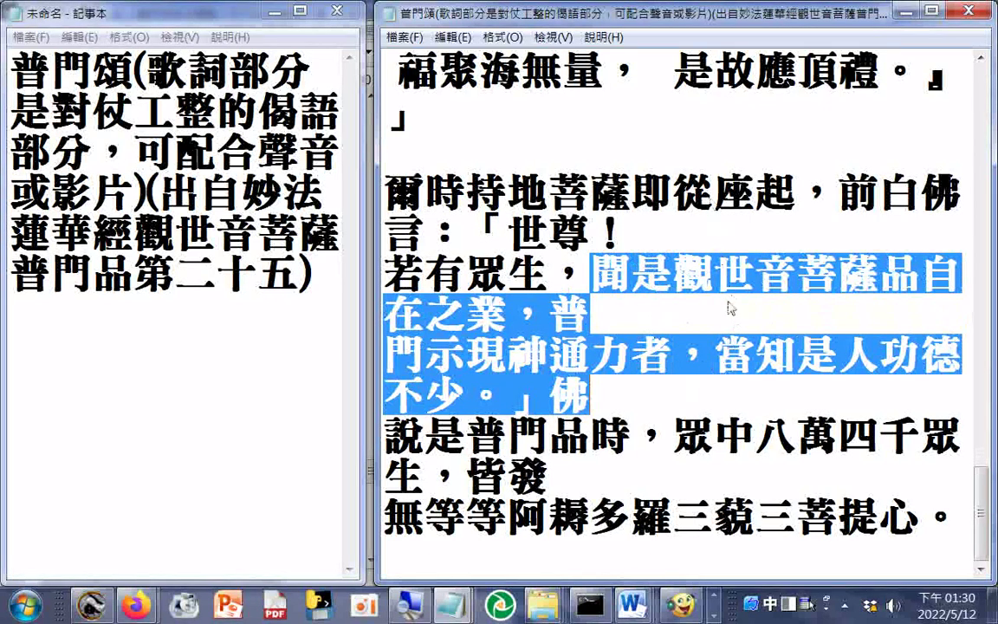
left_click(558, 351)
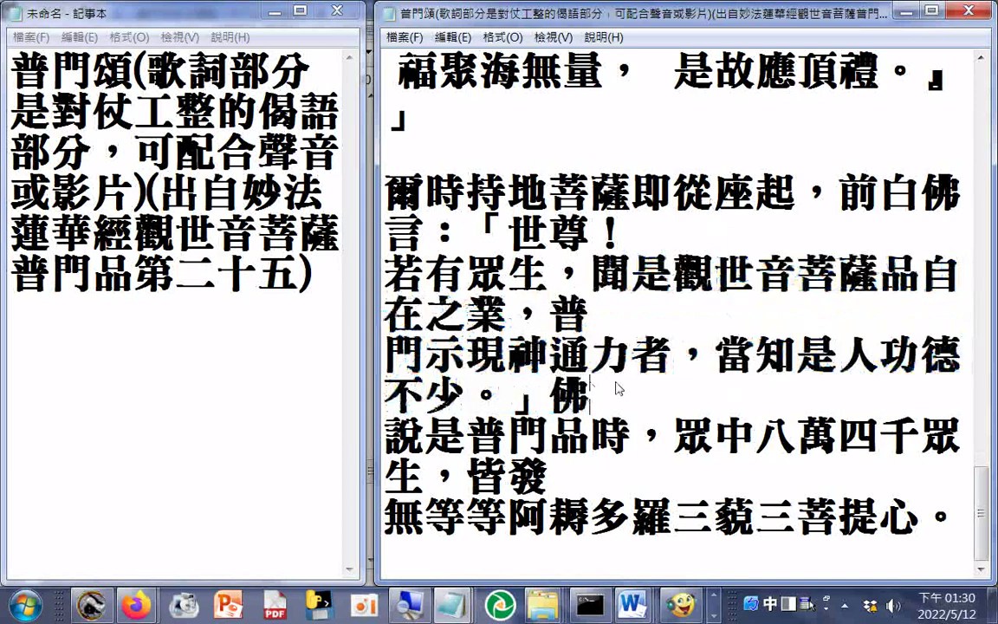
left_click(557, 397)
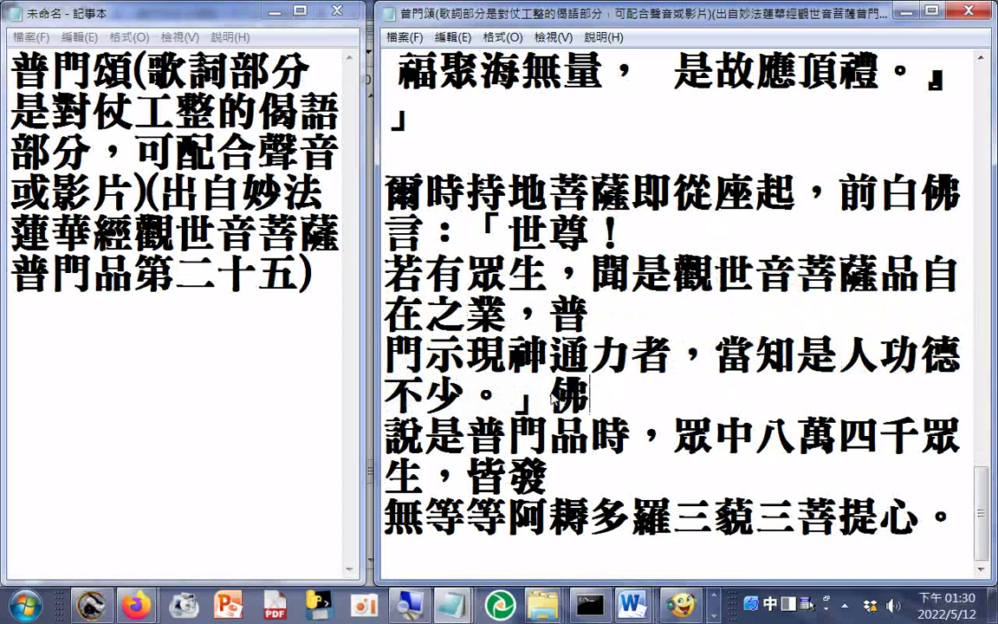
left_click_drag(589, 397, 595, 478)
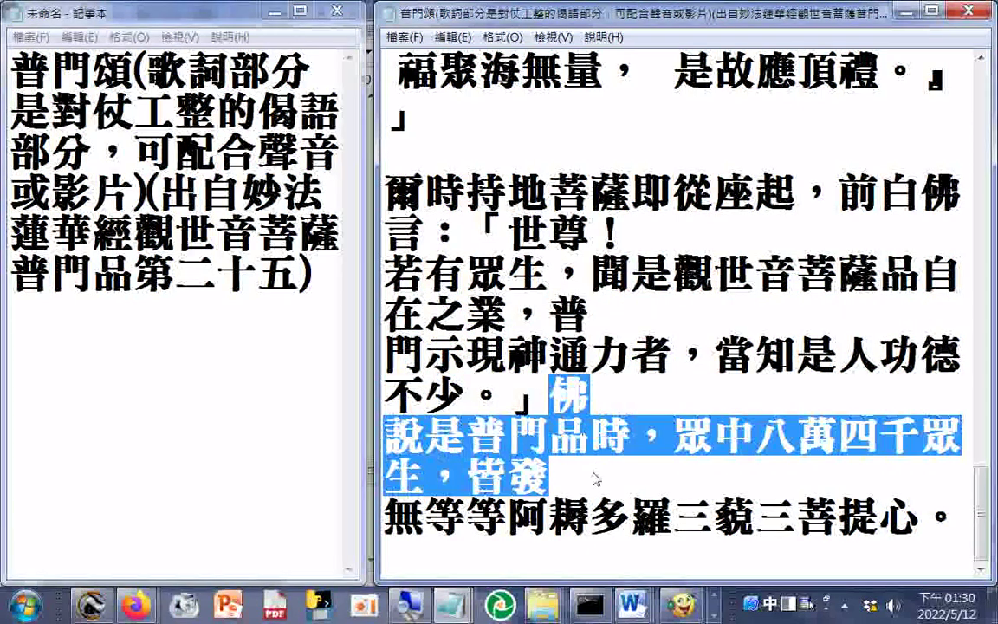
left_click_drag(595, 478, 952, 517)
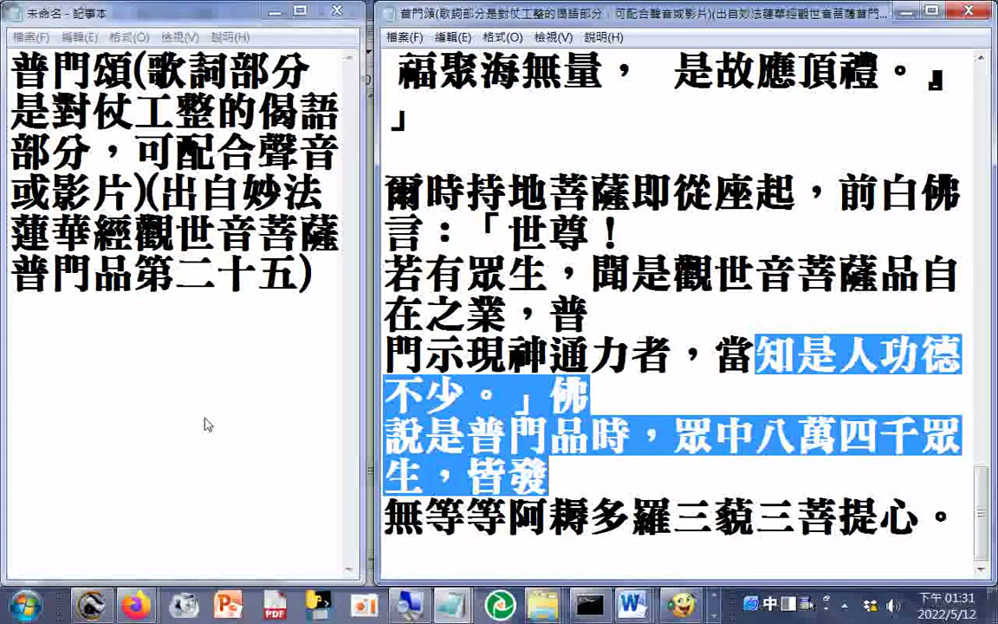
- Copy the complete 普門頌 title text in the untitled document
left_click(127, 78)
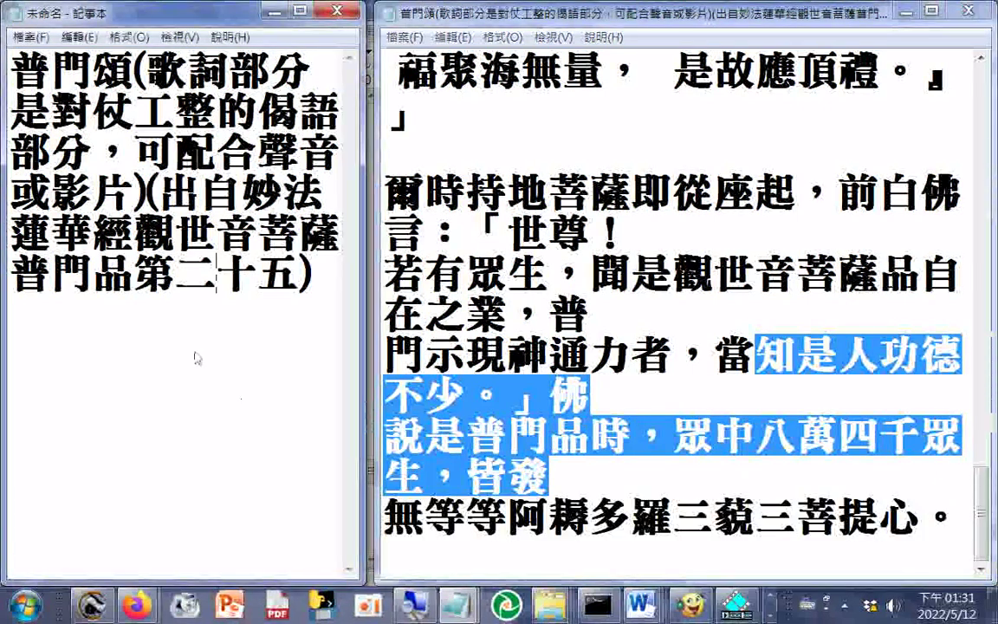
left_click_drag(11, 59, 308, 260)
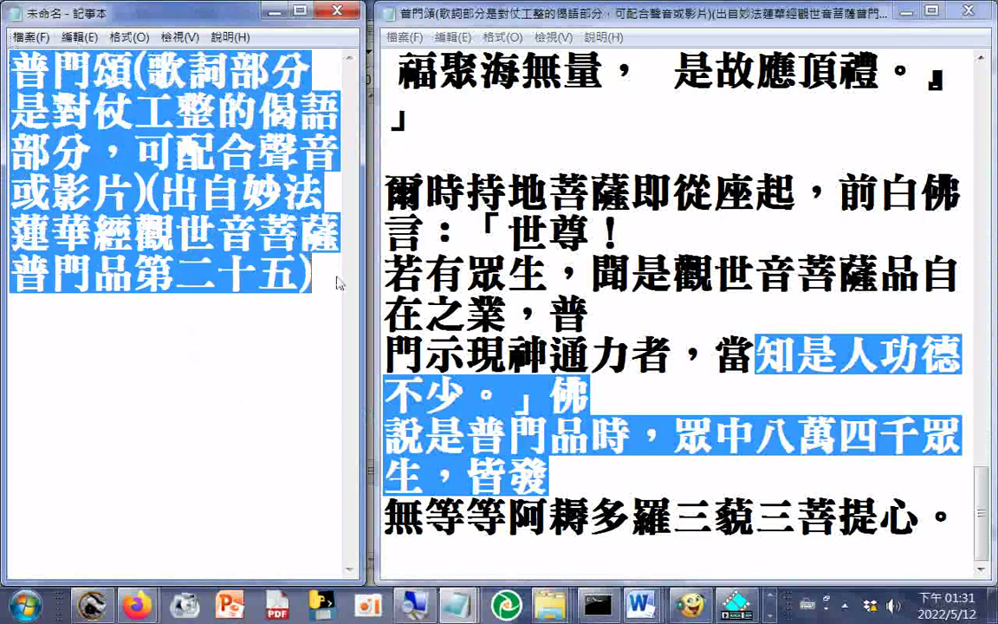
right_click(185, 239)
left_click(208, 257)
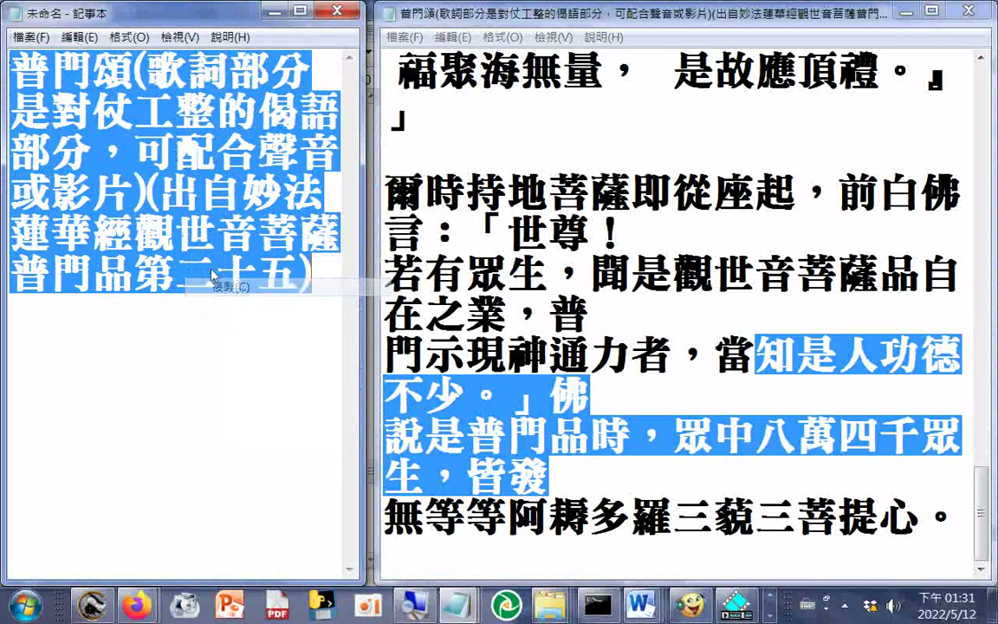
- Try deleting 是 before 對仗工整 in the untitled document's title, and undo the deletion
left_click(29, 38)
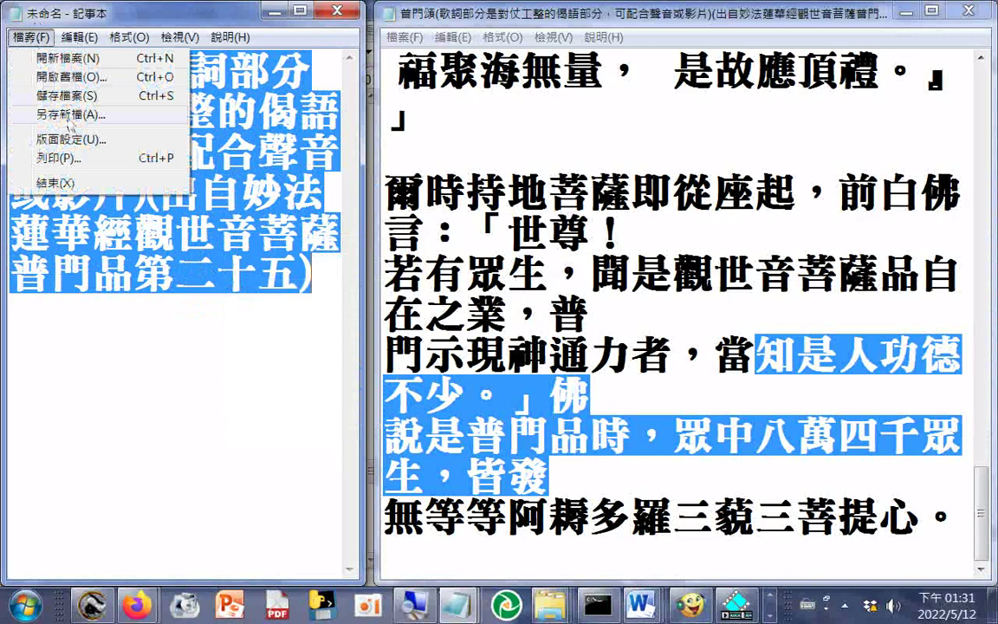
key("Escape")
left_click(317, 85)
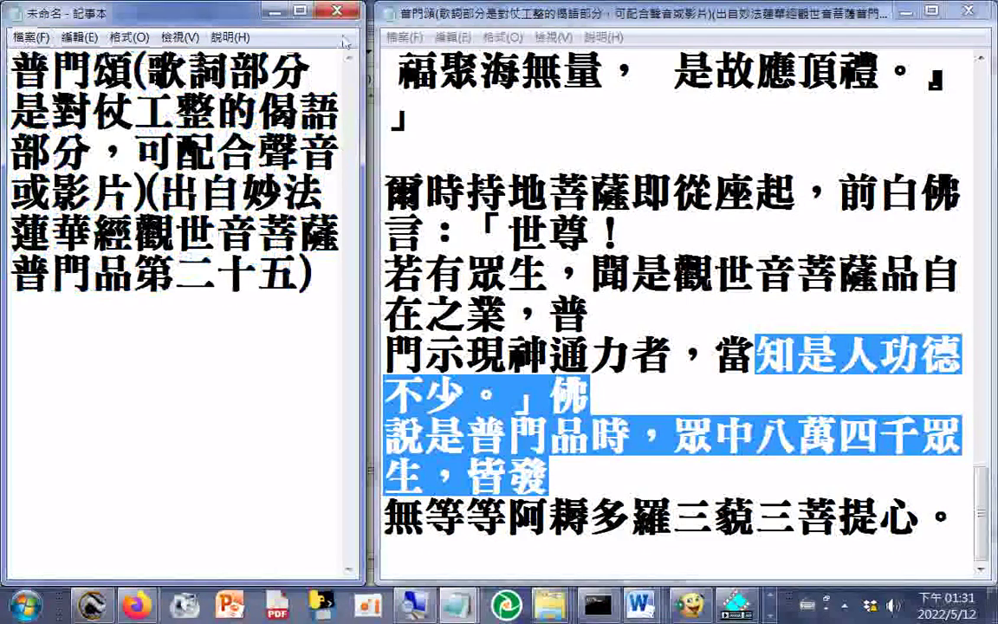
key("Delete")
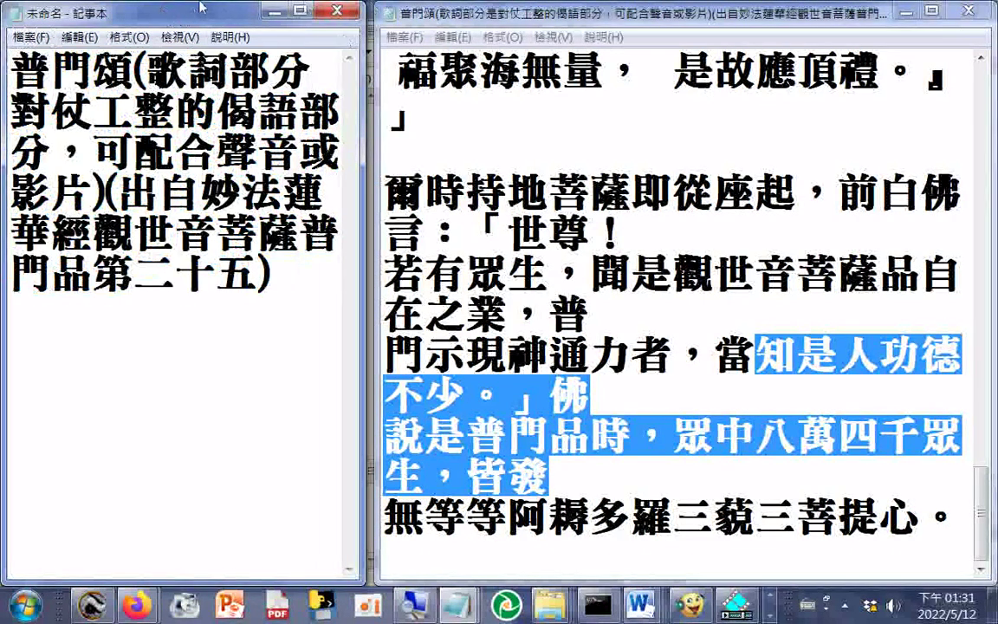
left_click(79, 37)
left_click(103, 59)
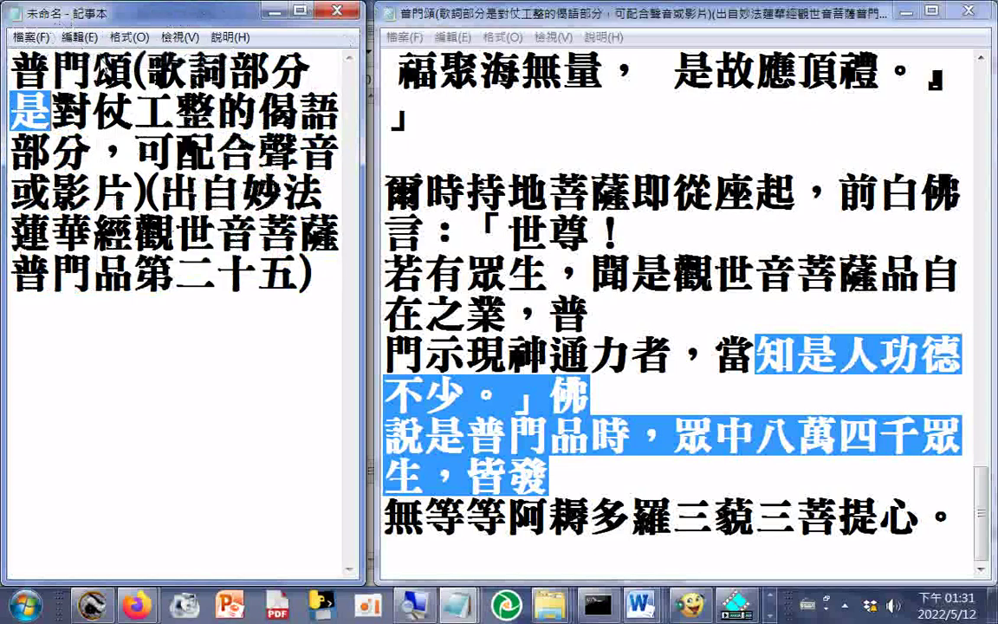
- Select the whole 普門頌 title in the untitled document and copy it for use as a file name
left_click_drag(13, 61, 298, 307)
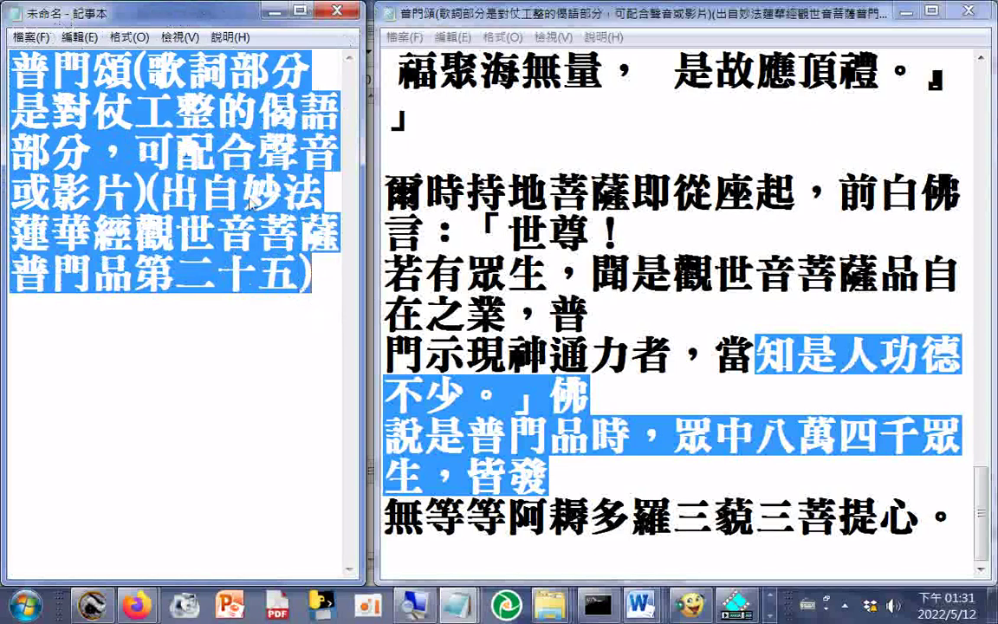
right_click(250, 198)
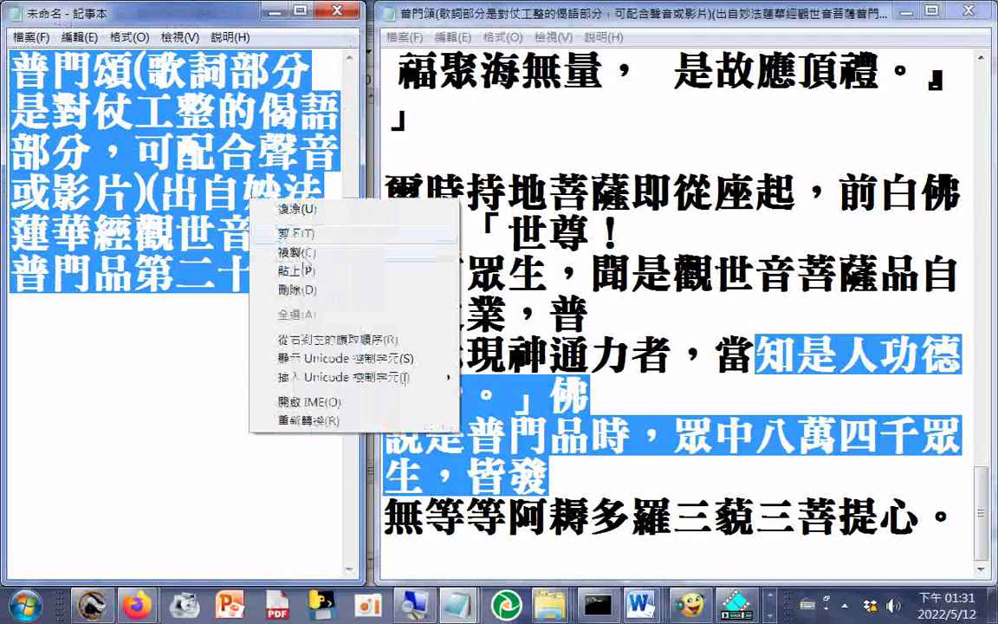
left_click(31, 38)
key("Escape")
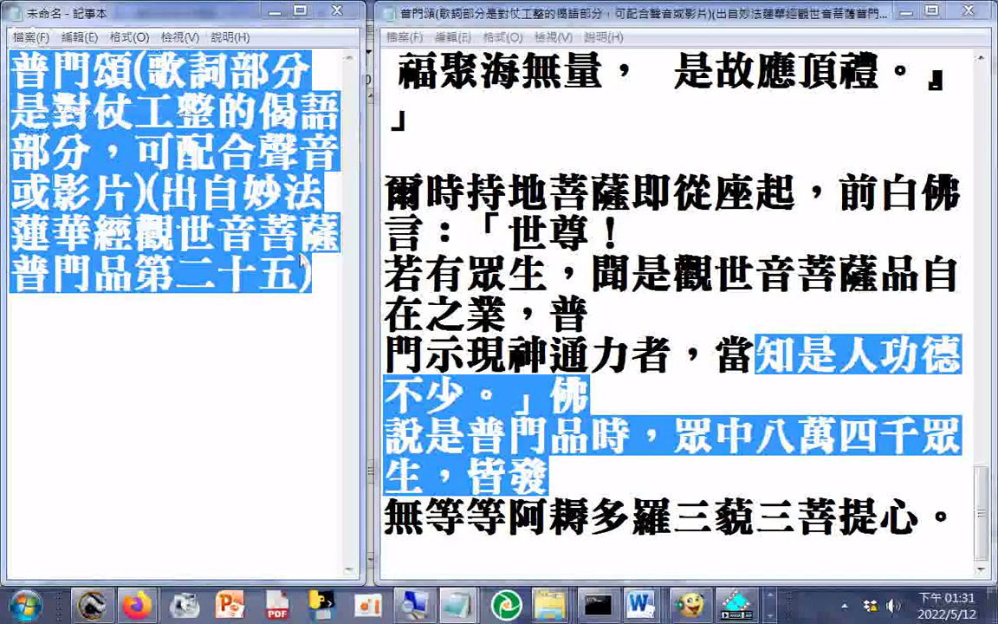
- Try to save the untitled document on Transcend (H:) in Unicode under the copied title, and decline replacing the existing file
key("ctrl+s")
right_click(168, 364)
left_click(228, 202)
left_click(312, 446)
left_click(316, 446)
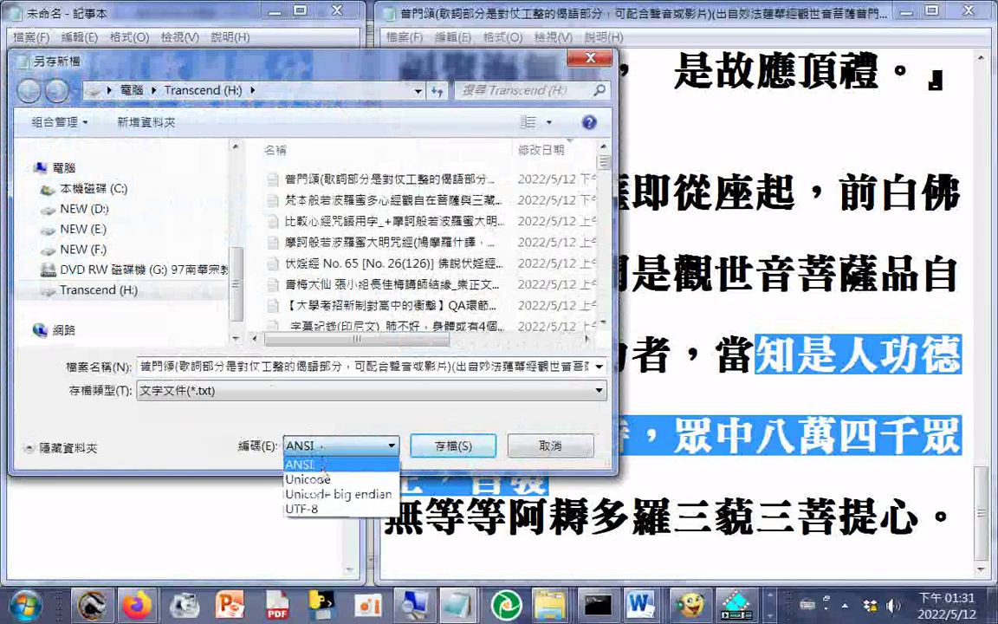
left_click(321, 478)
left_click(416, 444)
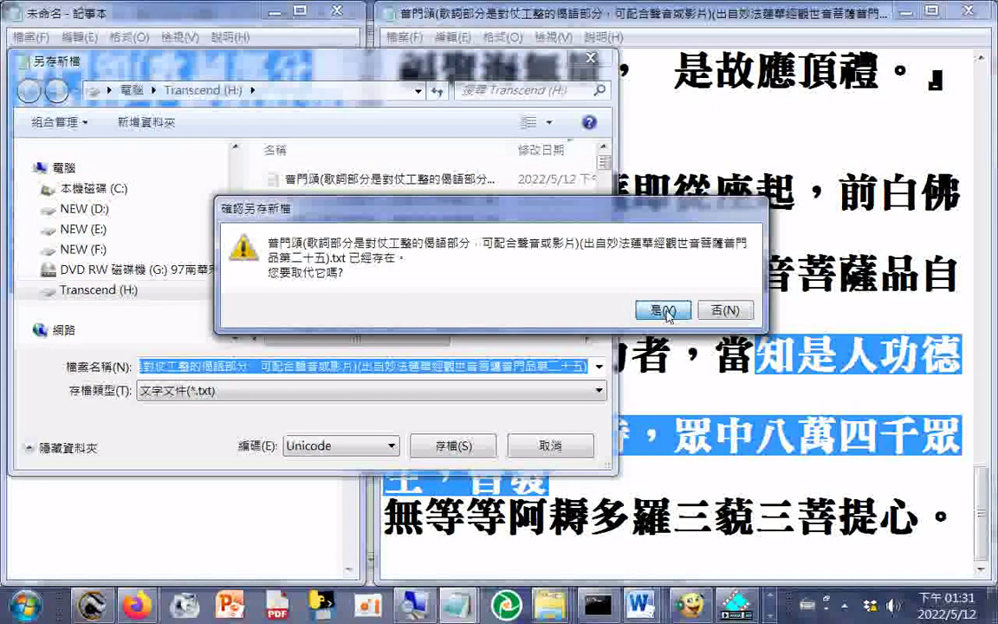
left_click(725, 310)
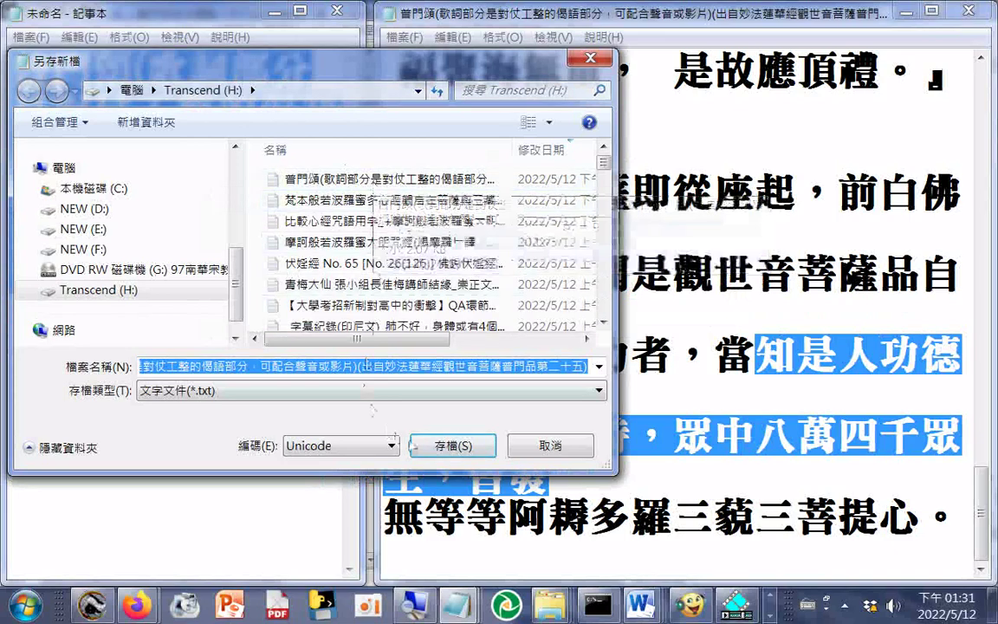
- Open the existing 普門頌 file on Transcend (H:) in WordPad to check its verses, cancel the save, and return to the saved Notepad verses
left_click(455, 179)
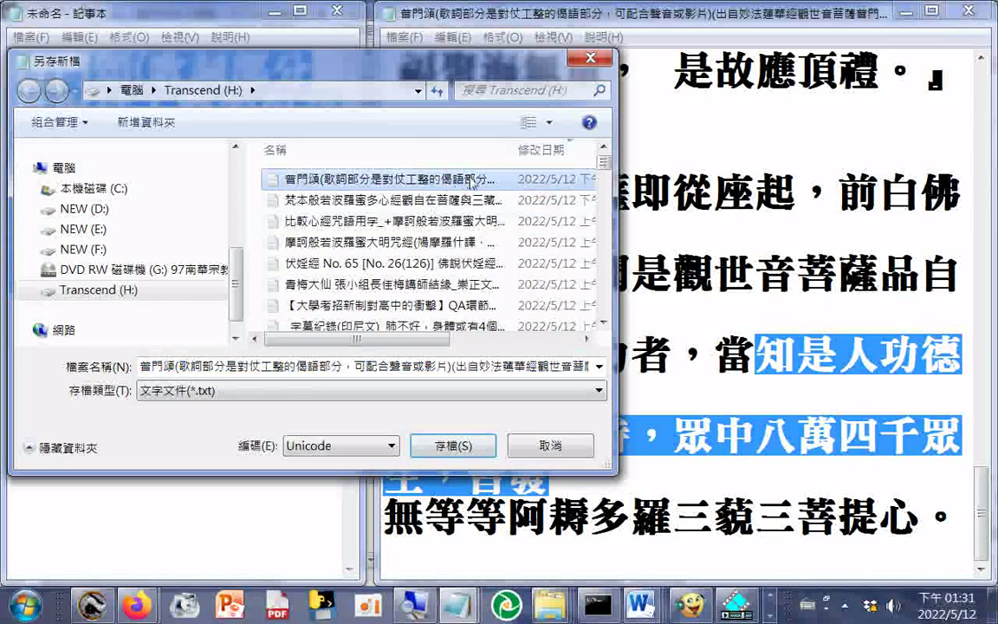
right_click(474, 182)
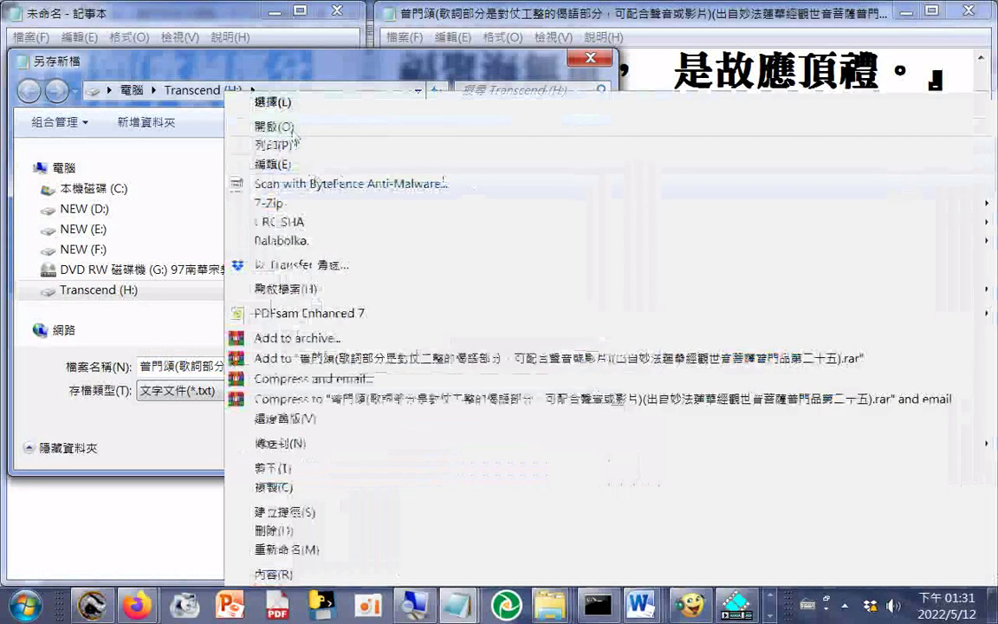
mouse_move(295, 293)
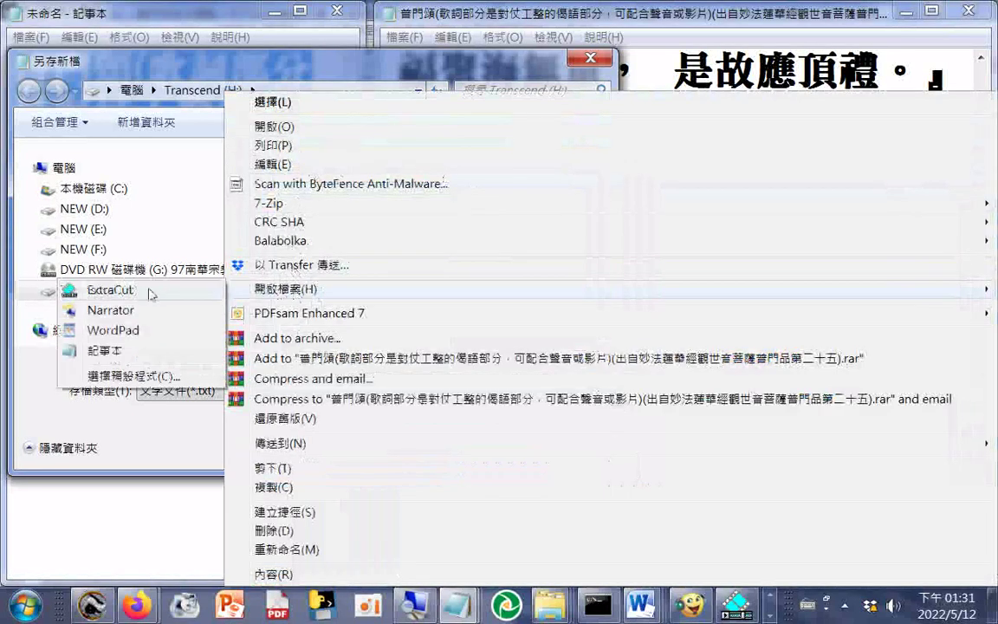
left_click(95, 334)
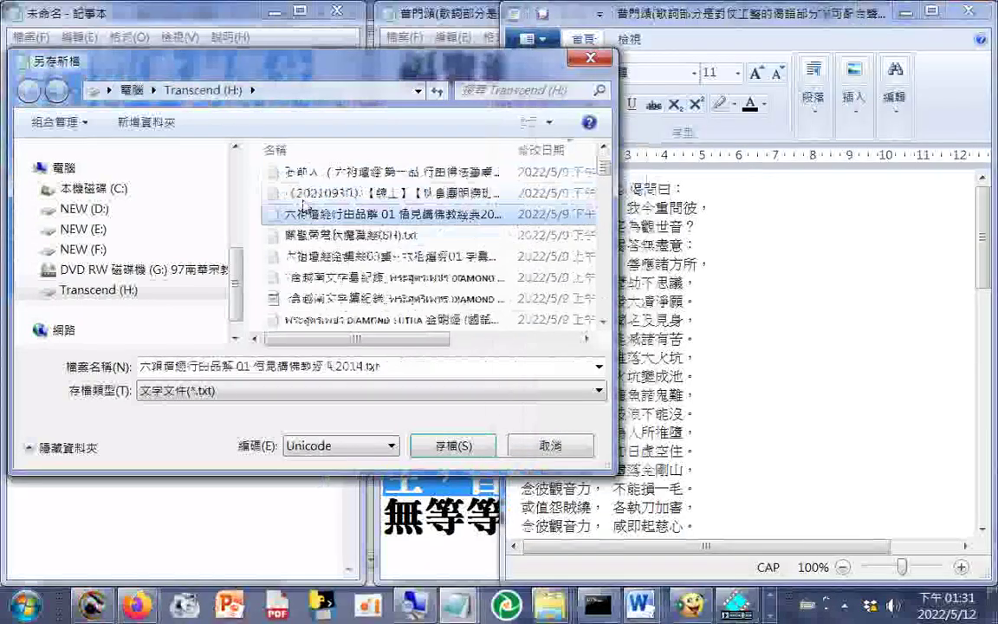
left_click(590, 59)
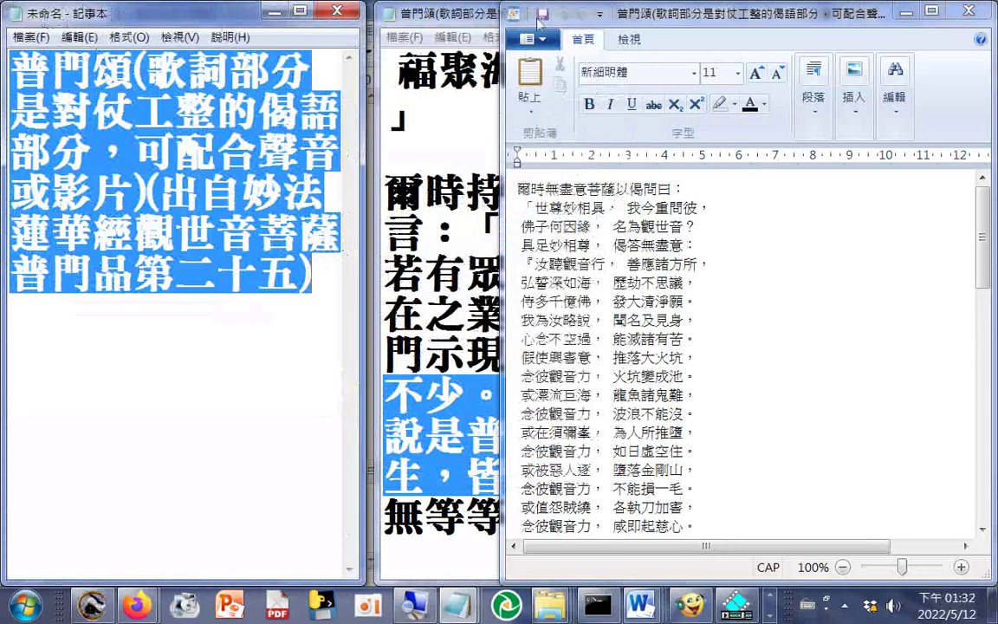
left_click(436, 136)
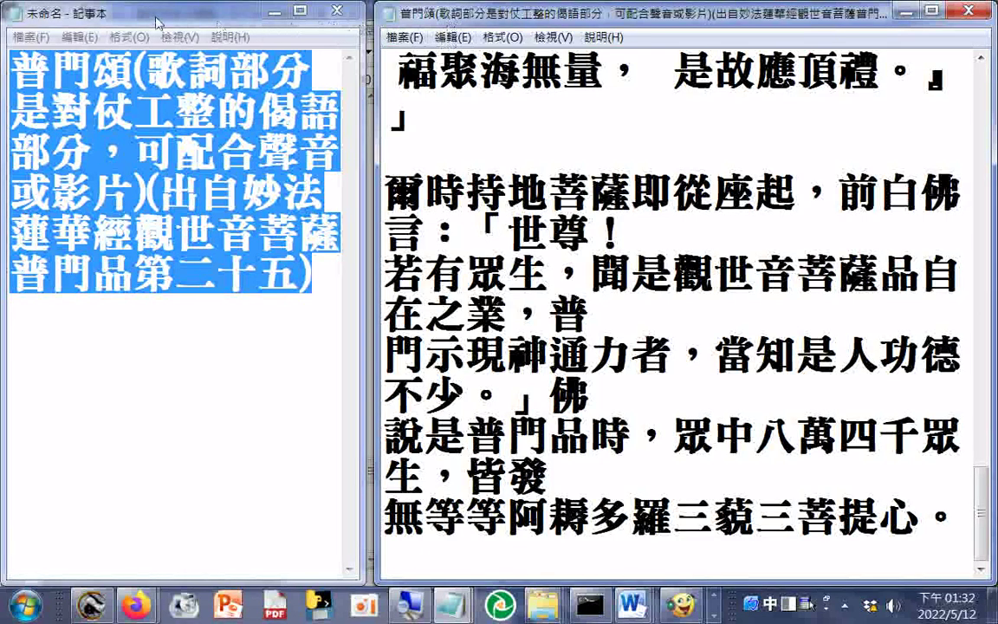
- Move the untitled title document away from the screen edge, minimize it, and bring it back to the front
left_click_drag(159, 21, 196, 146)
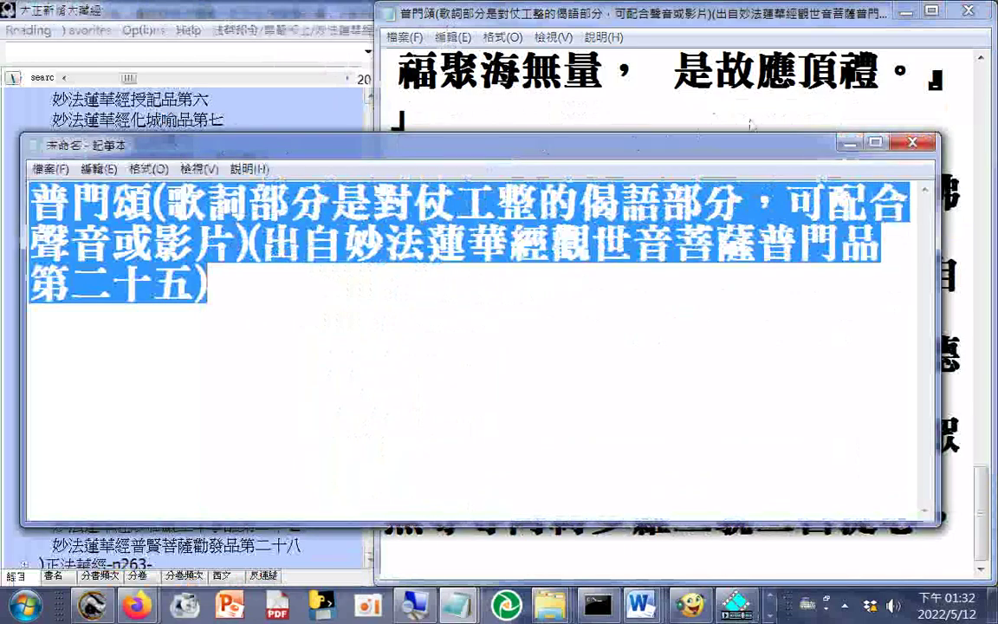
left_click(853, 147)
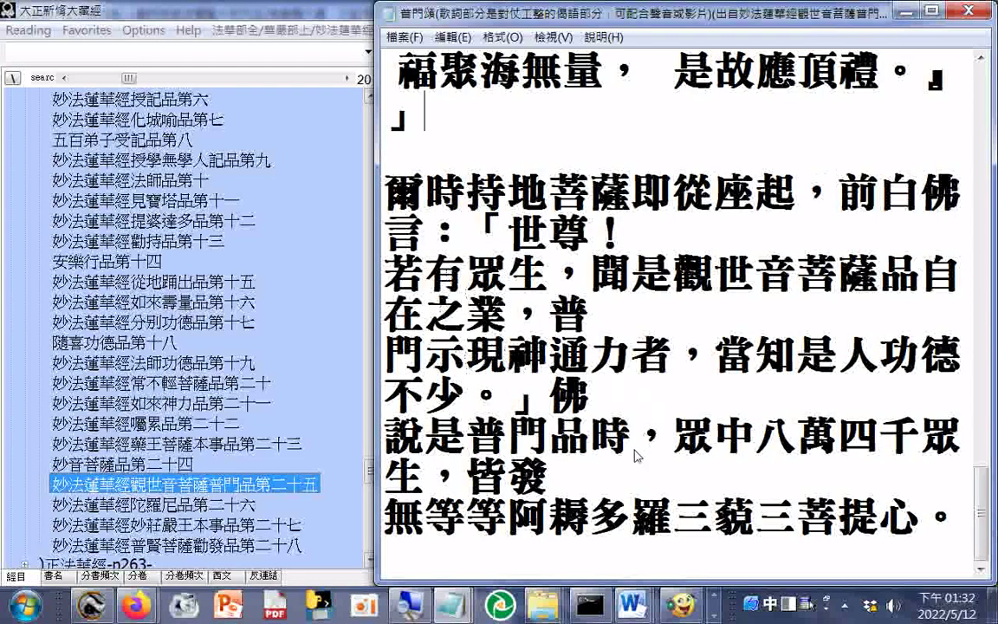
left_click(454, 608)
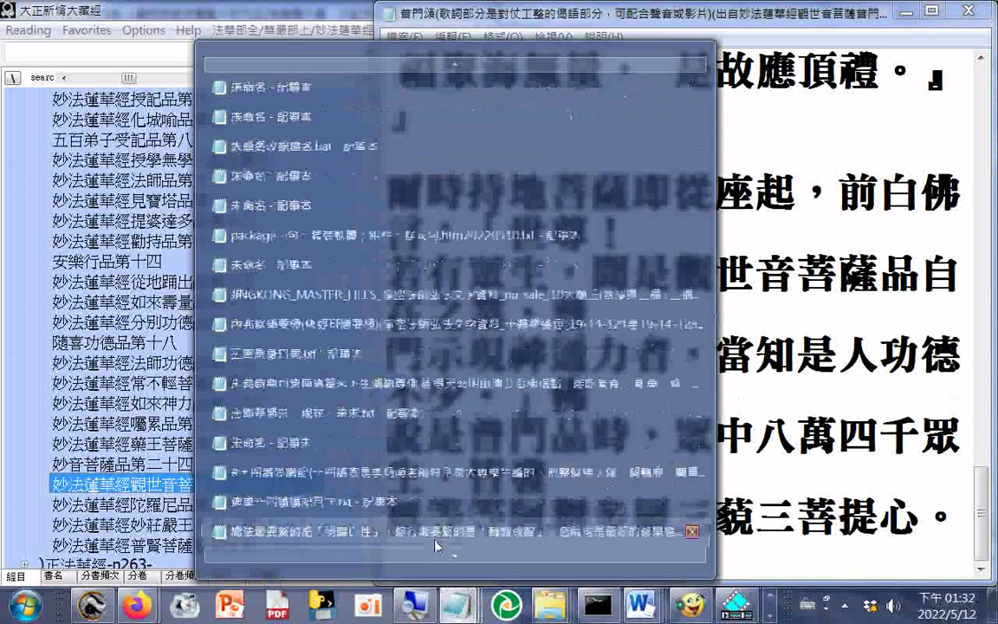
mouse_move(444, 555)
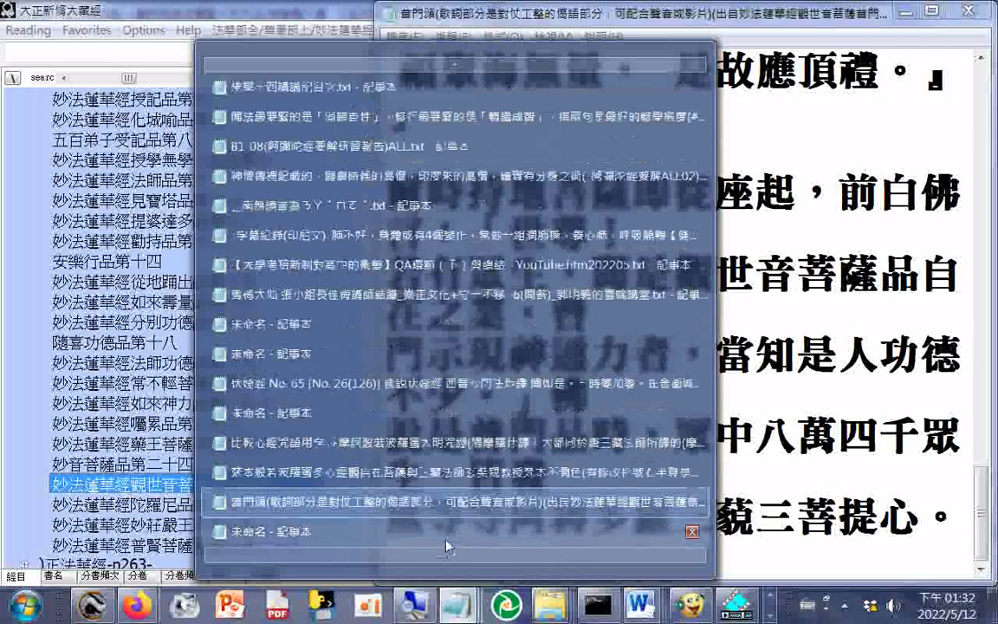
left_click(446, 542)
- Save the untitled document on Transcend (H:) as Unicode text, named with the copied 普門頌 title without 部分 after 歌詞
left_click(50, 169)
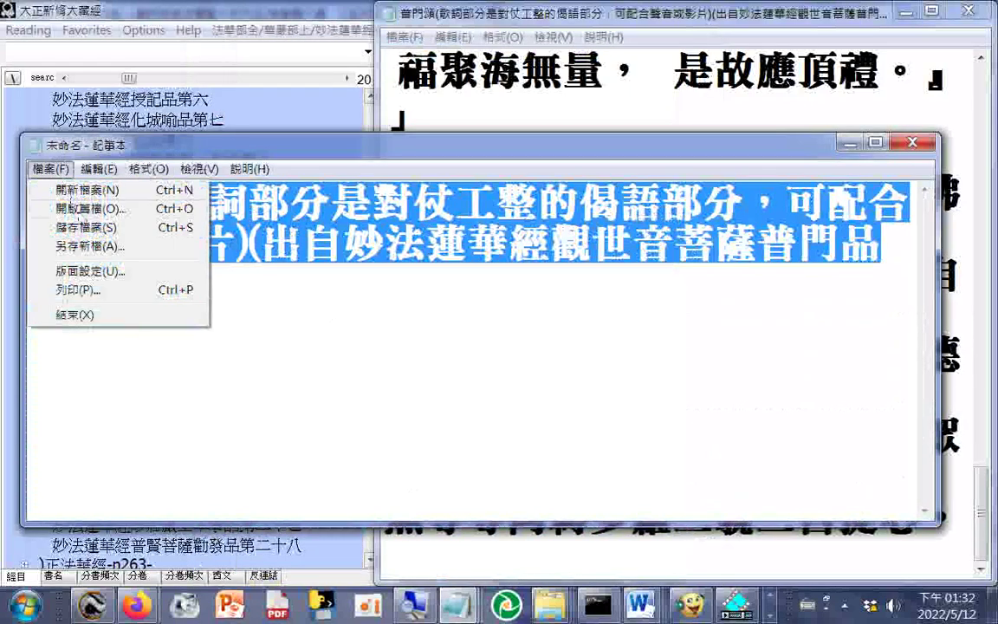
left_click(86, 245)
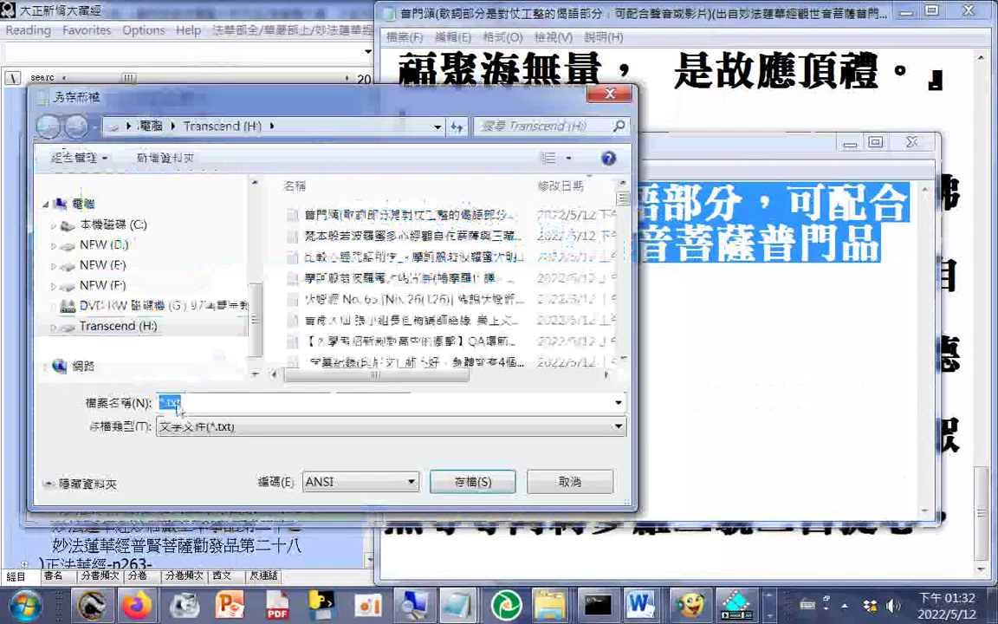
right_click(178, 406)
left_click(212, 241)
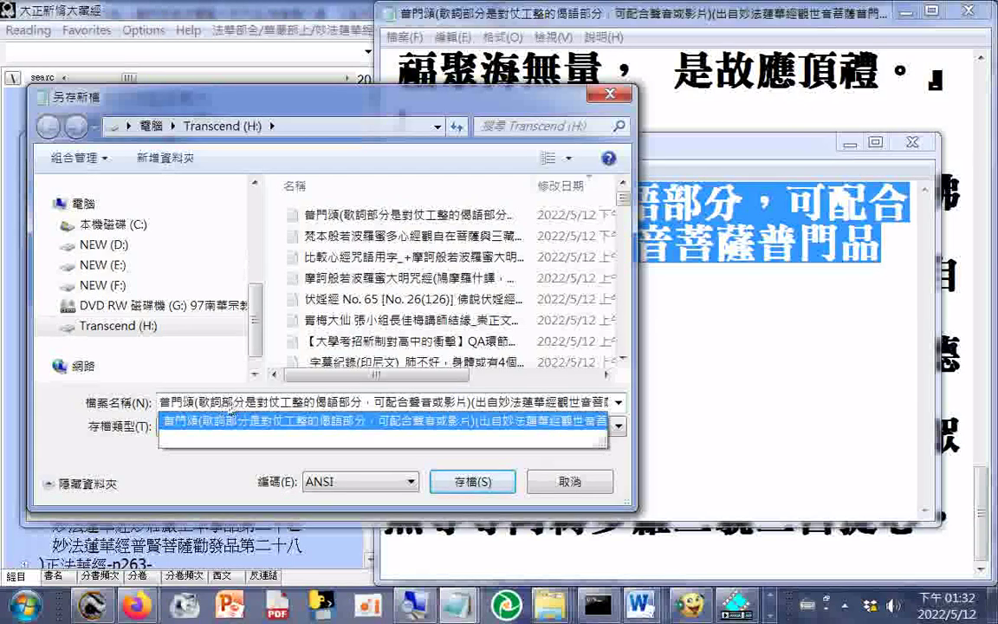
left_click_drag(224, 405, 244, 406)
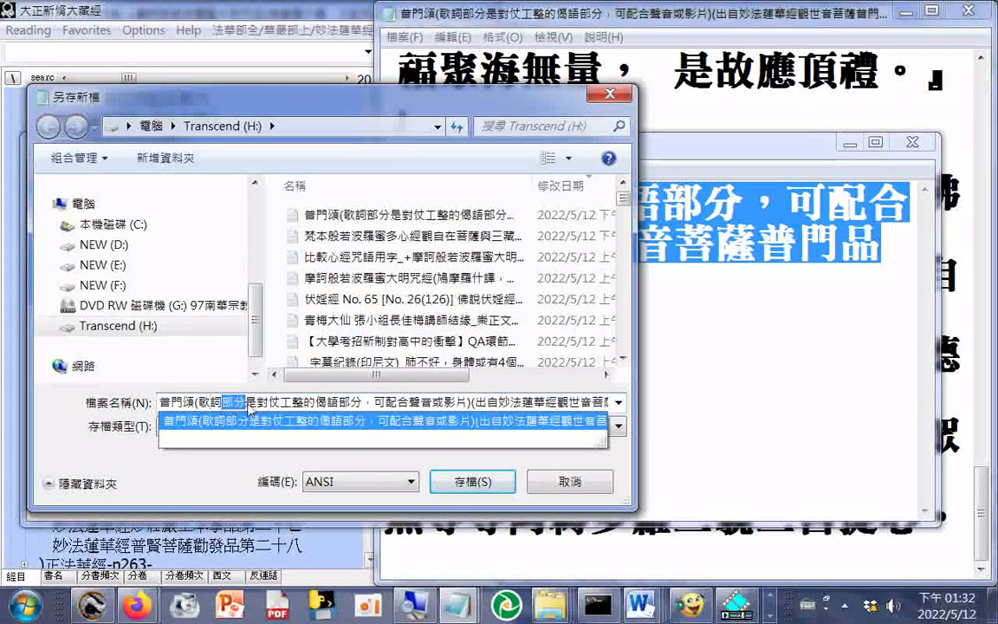
key("Delete")
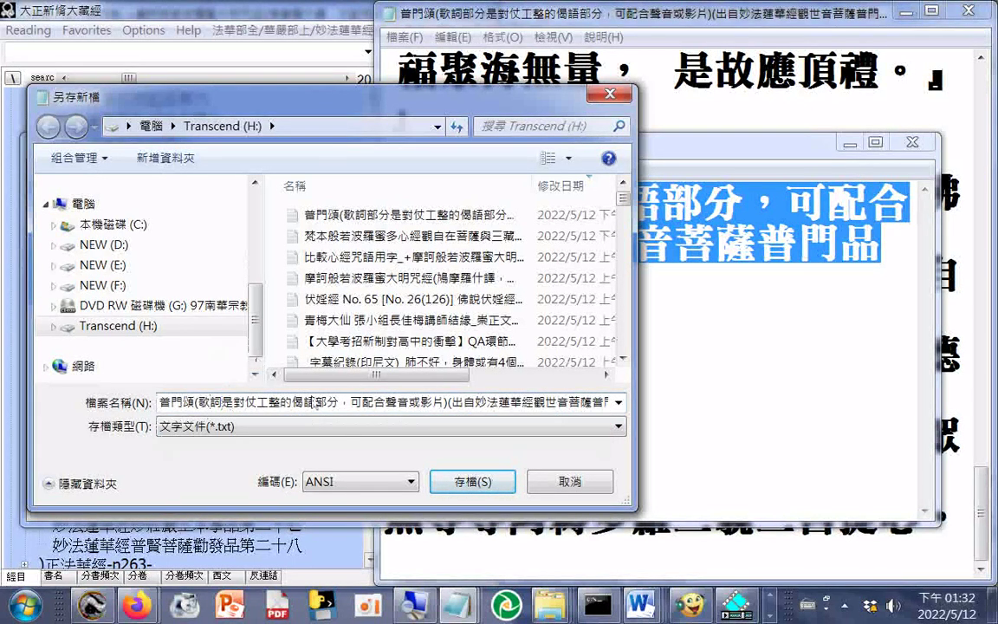
left_click(373, 481)
left_click(329, 512)
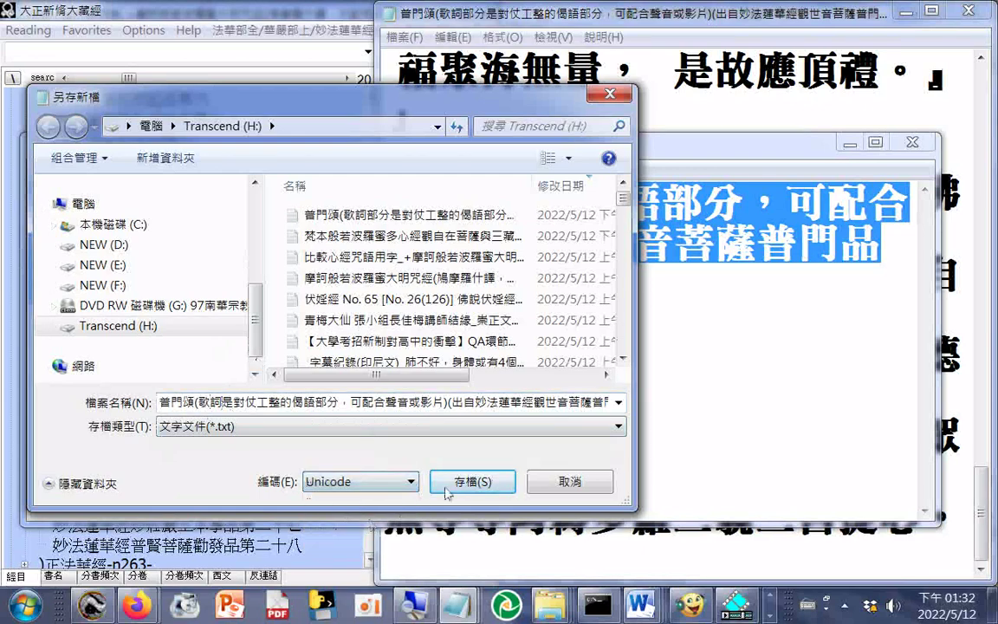
left_click(482, 482)
left_click(357, 281)
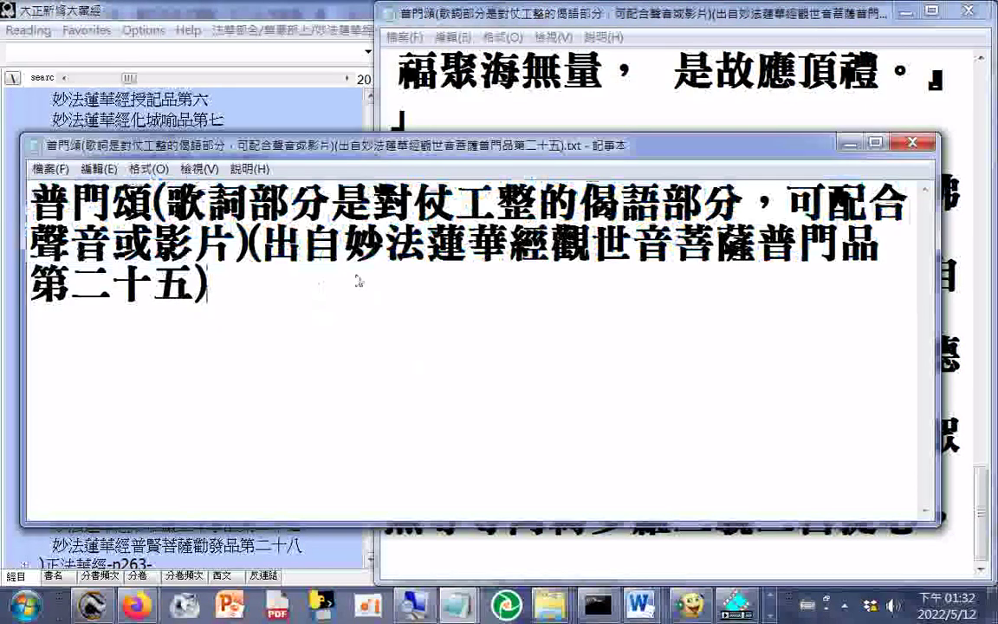
- Copy the verses from 「世尊妙相具 through 是故應頂禮。』」 and paste them below the title in the newly saved document
left_click(611, 14)
left_click_drag(424, 121, 344, 122)
key("super+c")
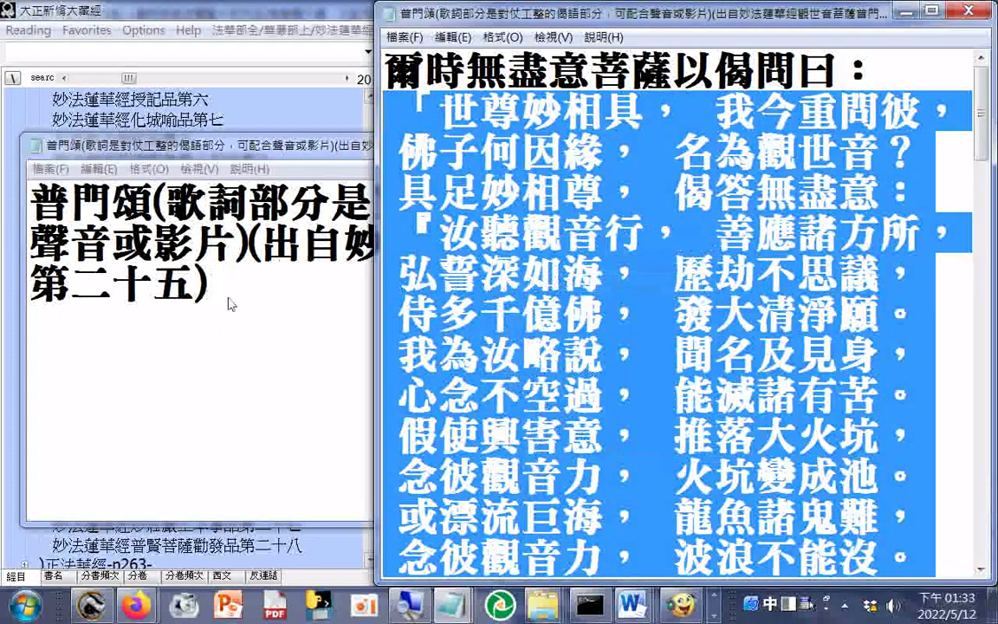
left_click(158, 362)
right_click(136, 107)
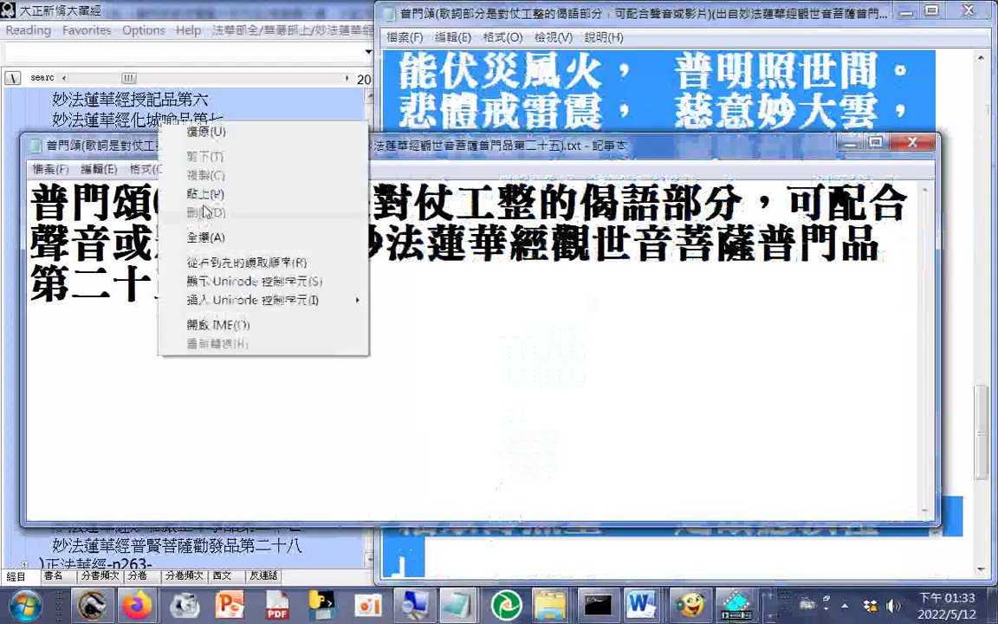
left_click(192, 185)
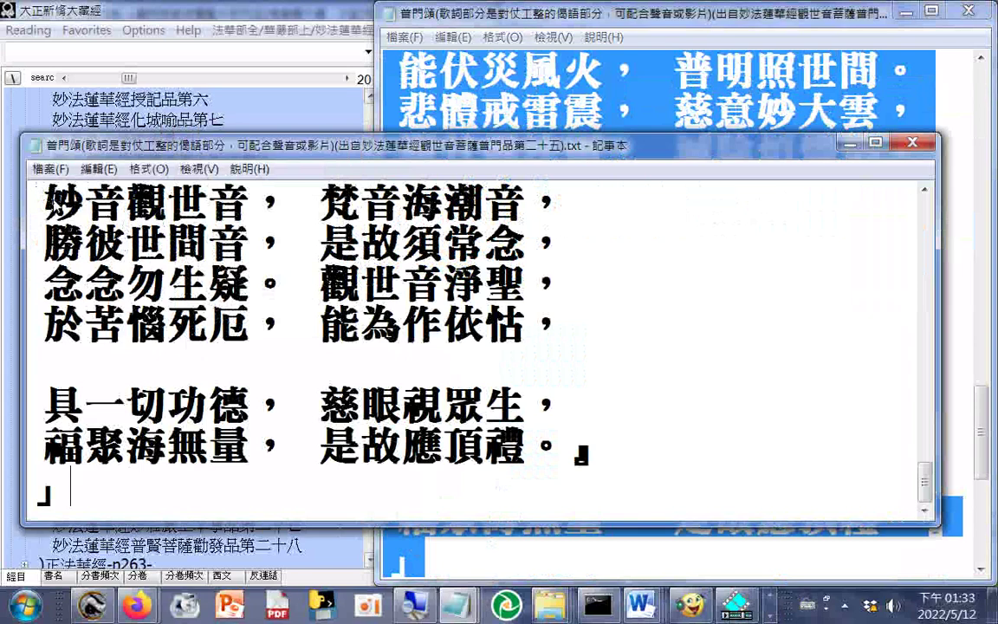
- Check the pasted verses from the title onward and delete the blank line before 具一切功德
scroll(555, 262, "up", 10)
scroll(556, 262, "up", 5)
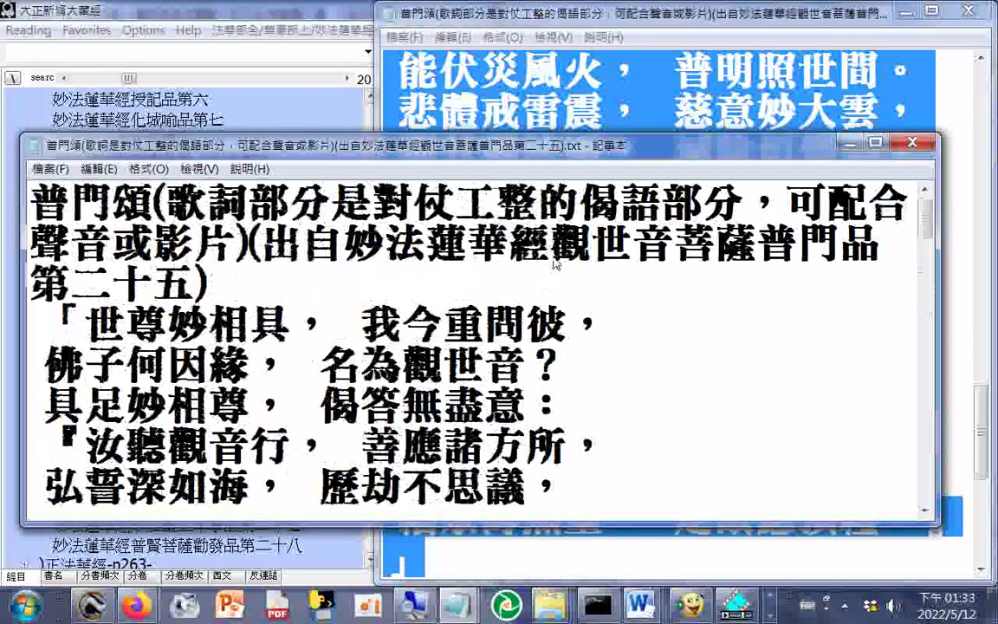
scroll(556, 262, "down", 15)
left_click(635, 318)
key("Delete")
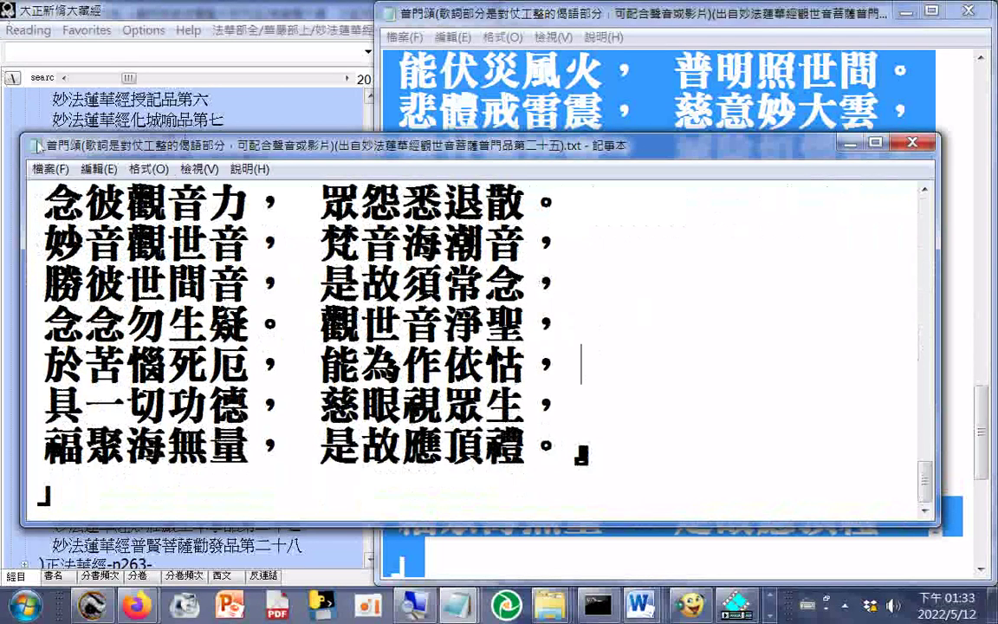
- Save the completed verses under the same name as Unicode text in the 文件 library, and switch to the 大正新脩大藏經 reader
left_click(49, 169)
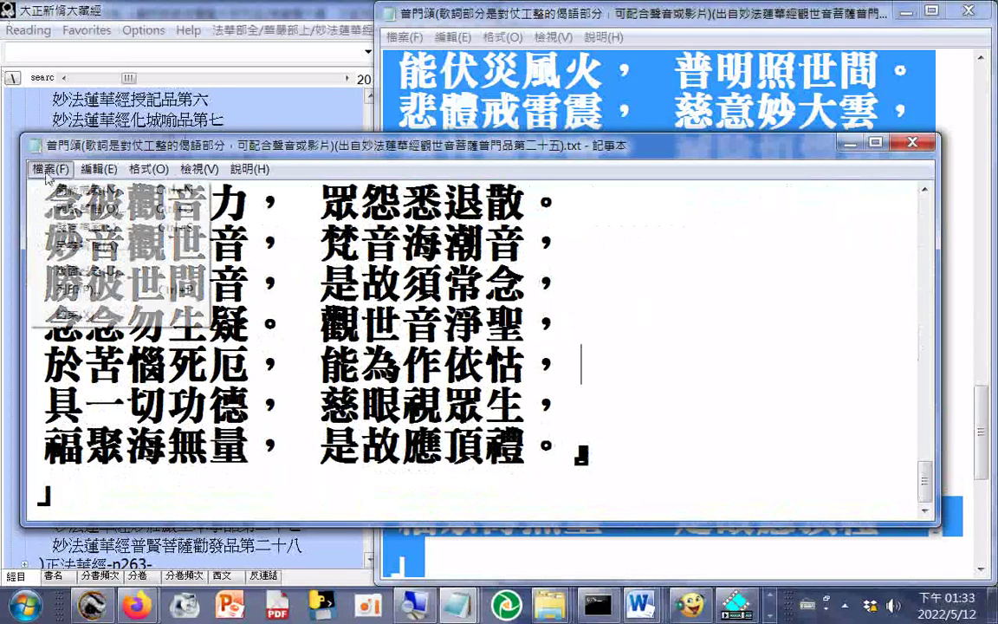
scroll(49, 178, "up", 1)
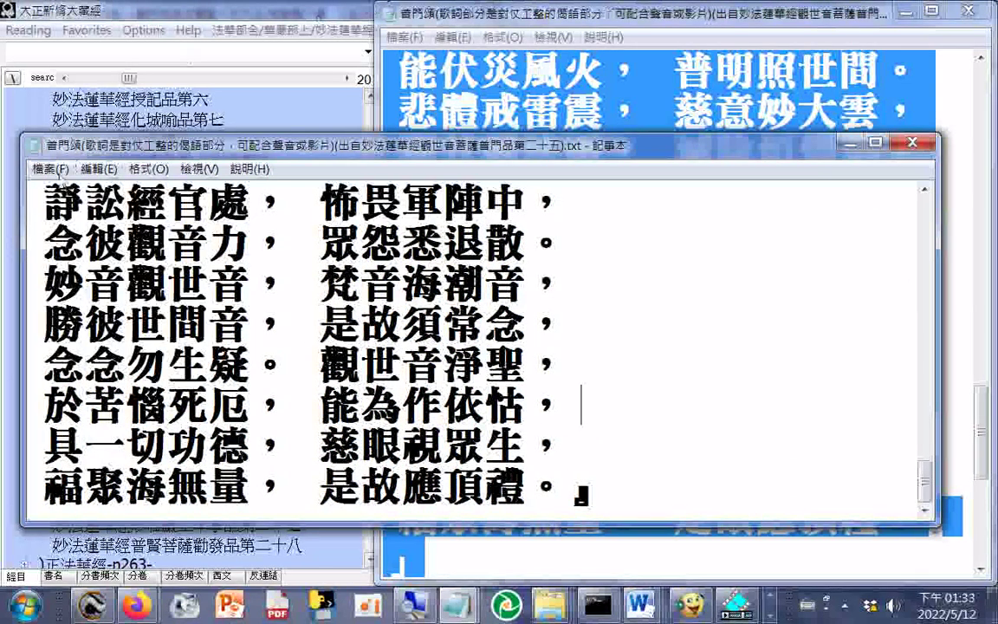
left_click(54, 167)
left_click(86, 246)
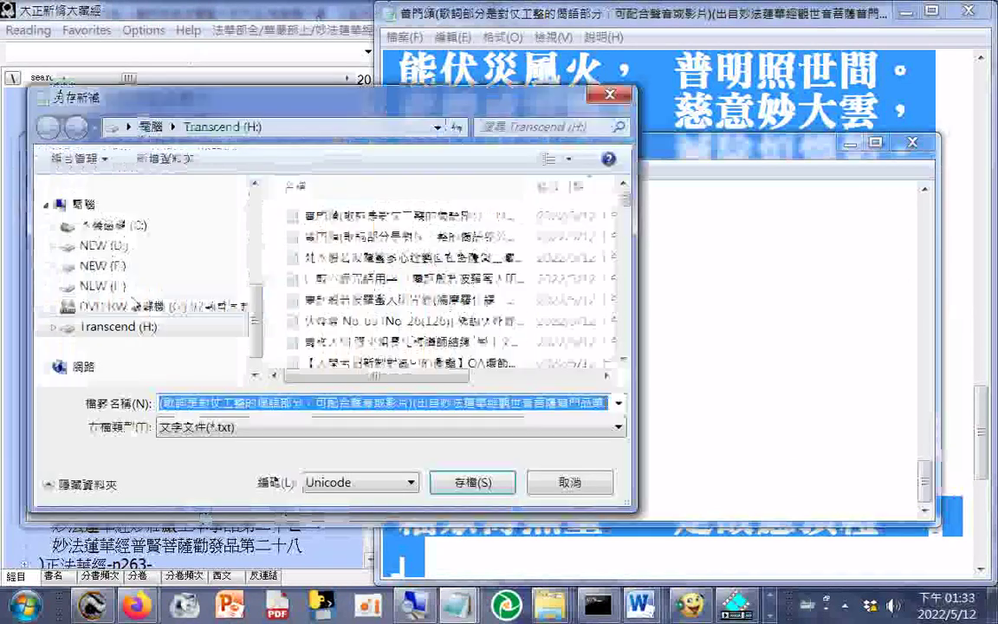
scroll(130, 225, "up", 3)
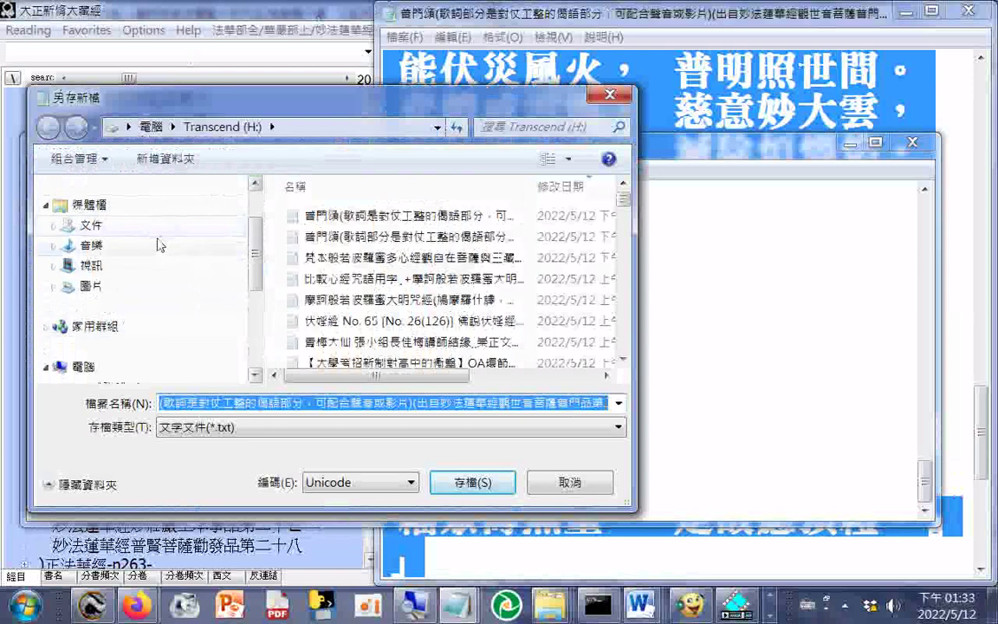
left_click(129, 225)
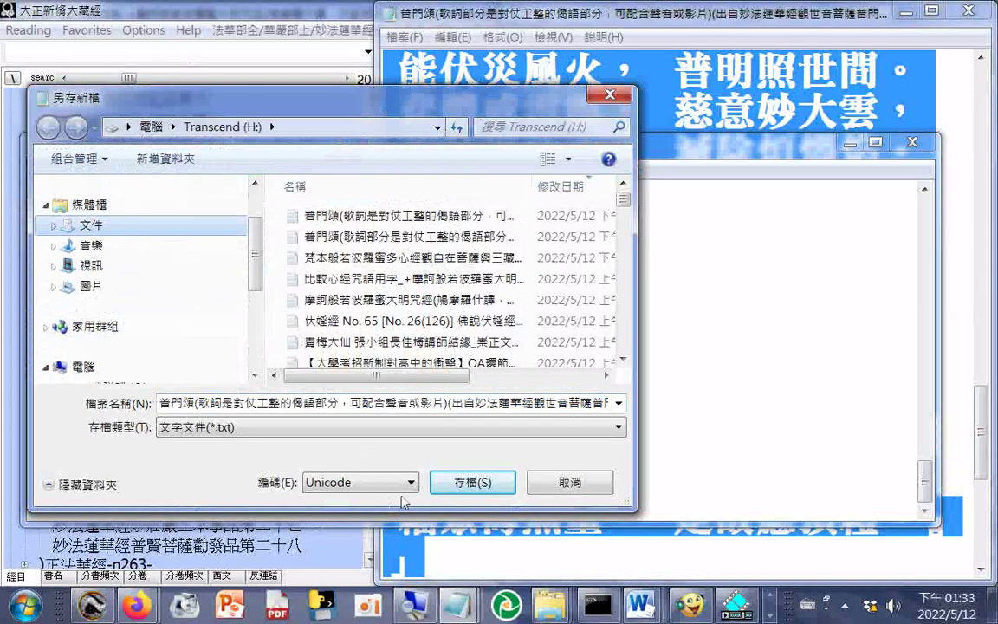
left_click(473, 483)
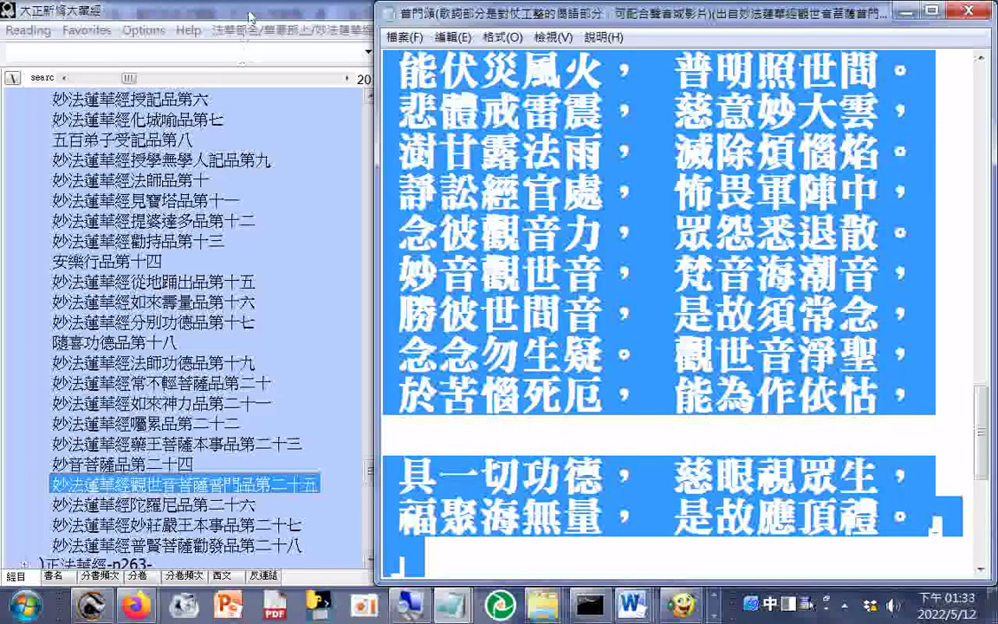
left_click(251, 17)
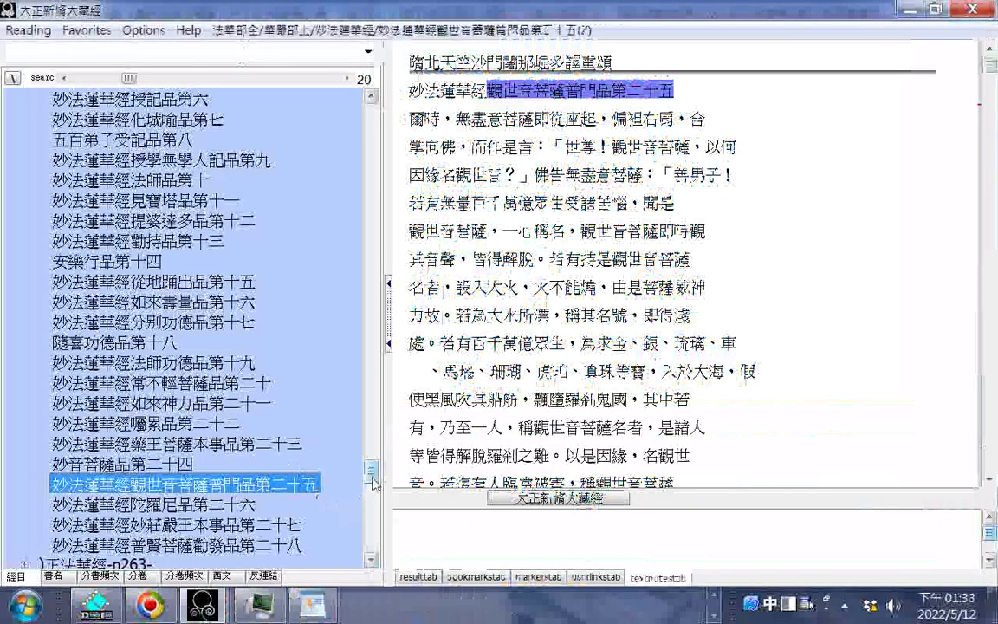
- Open the chapter 妙法蓮華經妙莊嚴王本事品第二十七 in the sutra contents and read its text through to the end
scroll(338, 438, "down", 3)
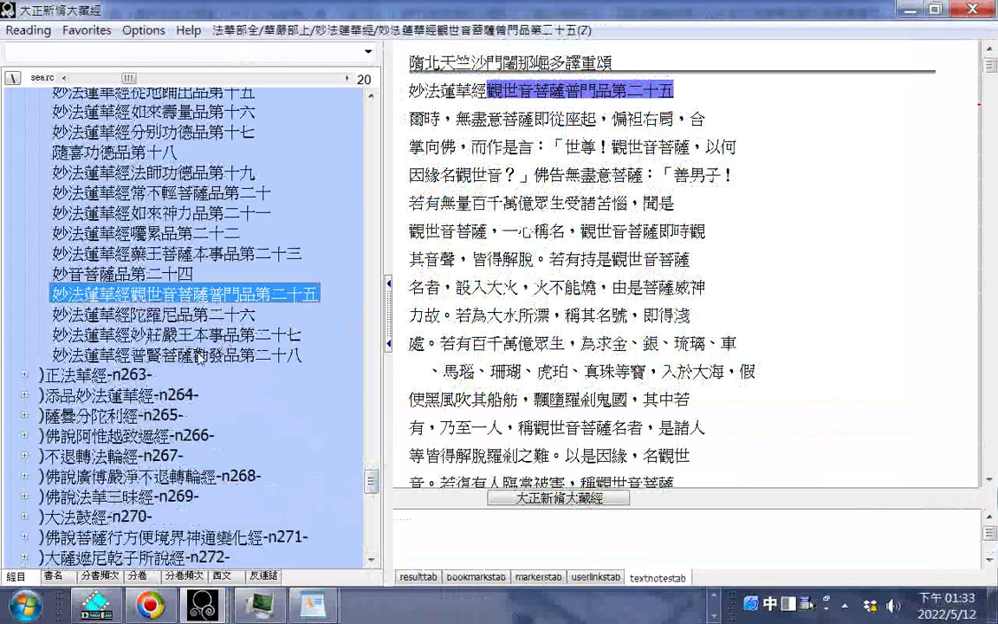
left_click(195, 338)
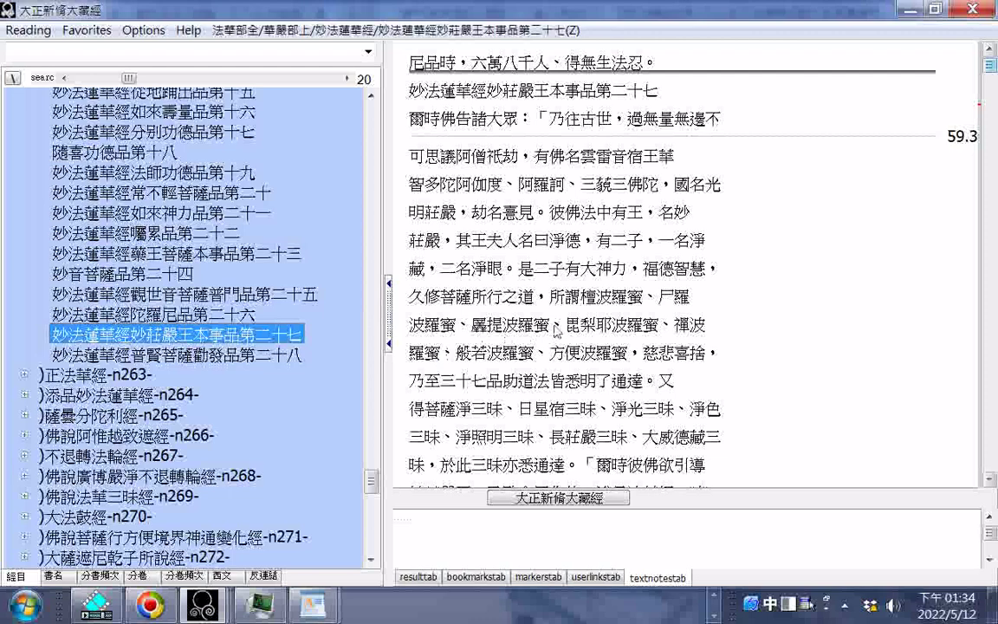
scroll(551, 330, "down", 3)
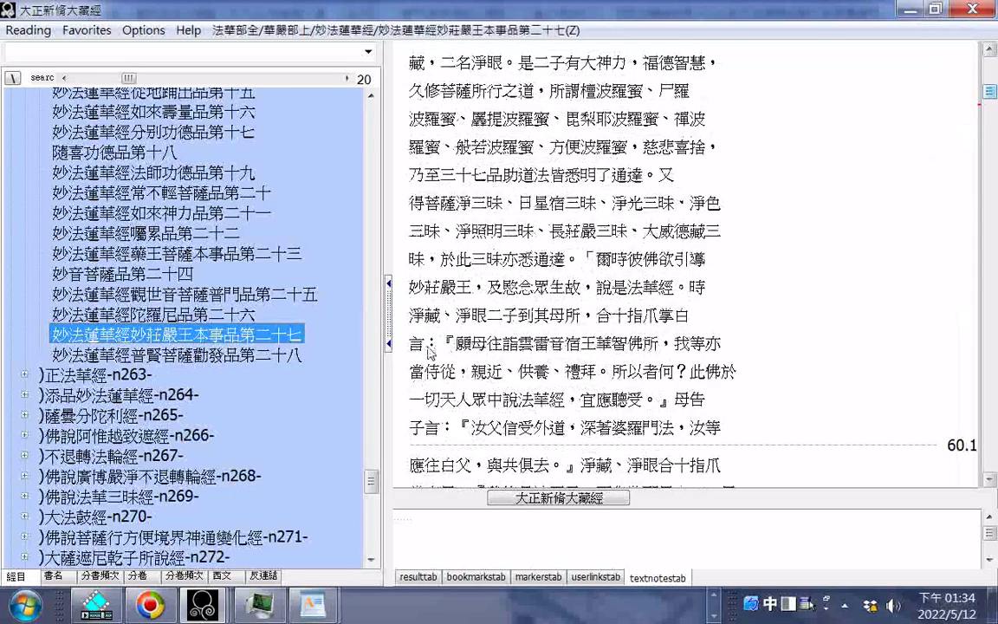
scroll(488, 355, "down", 5)
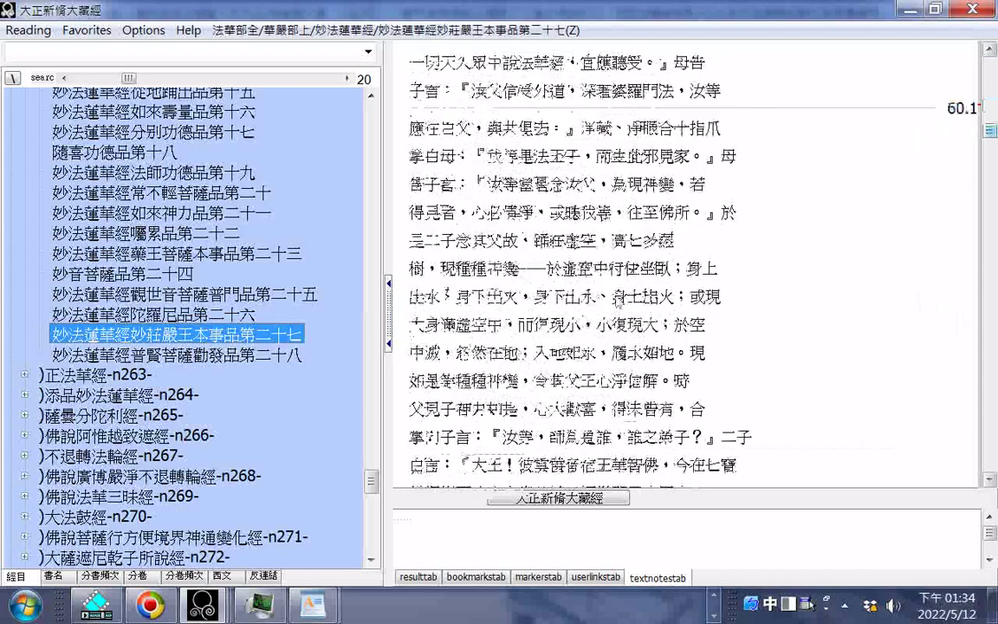
scroll(618, 299, "down", 5)
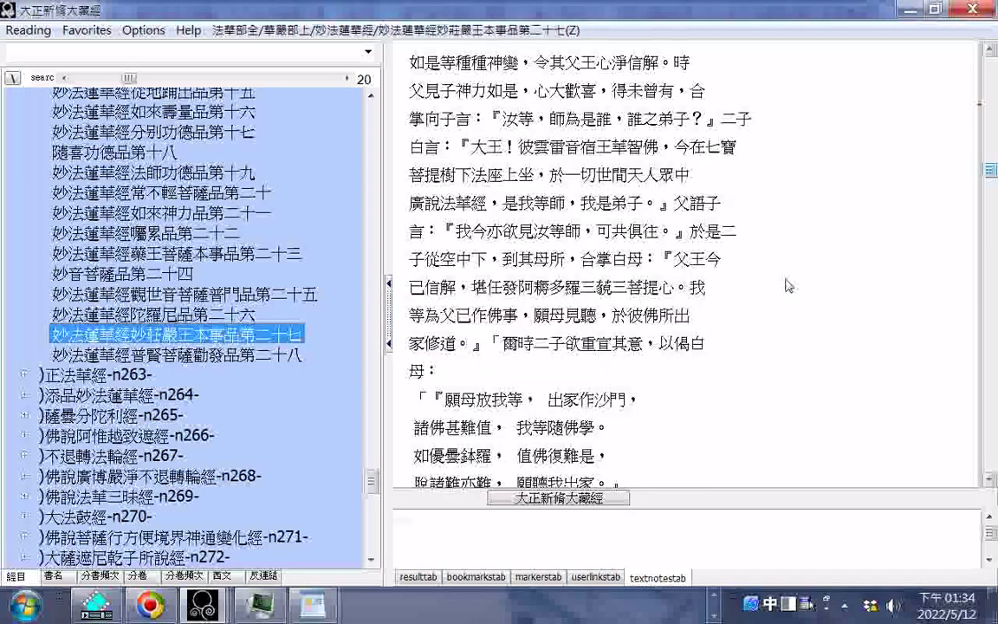
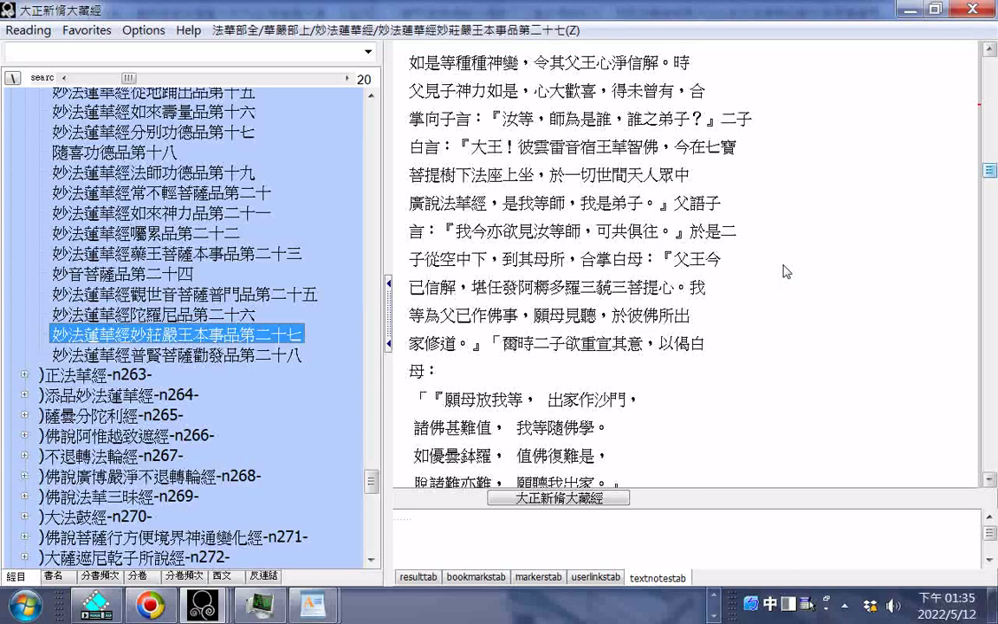
scroll(786, 271, "down", 3)
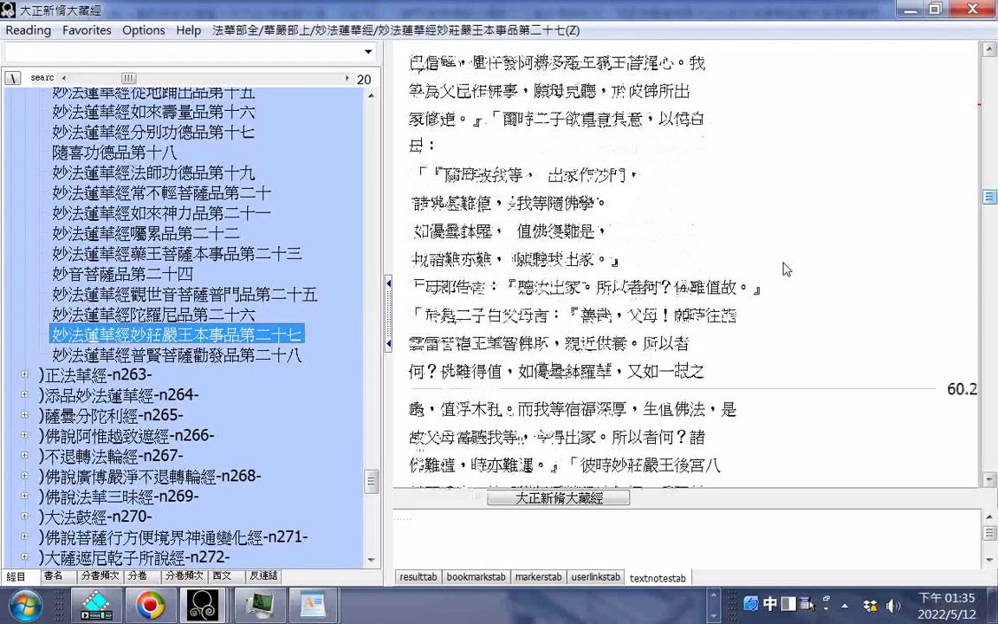
scroll(783, 268, "down", 2)
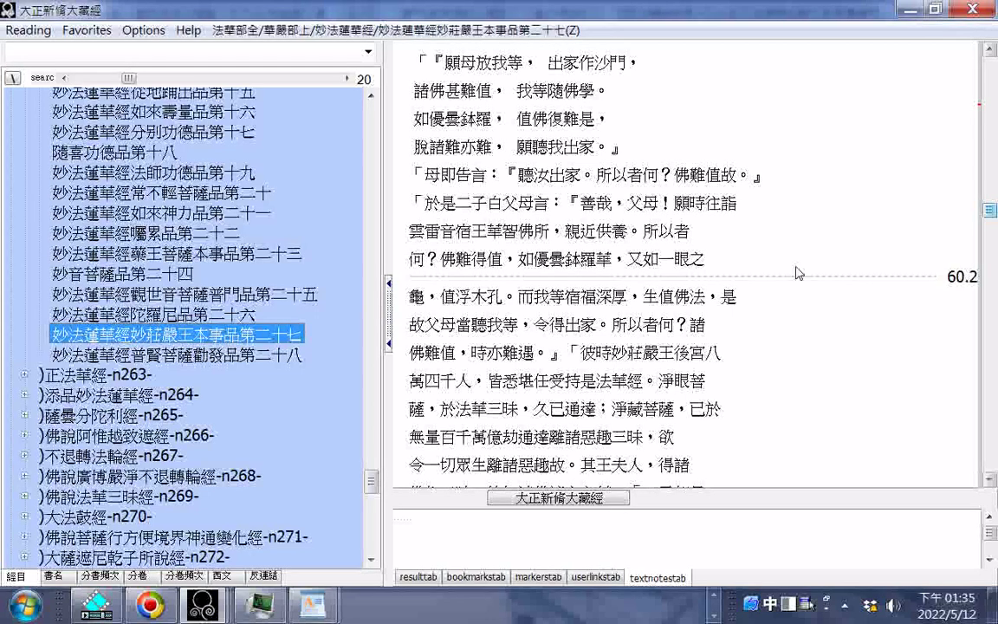
scroll(798, 273, "down", 3)
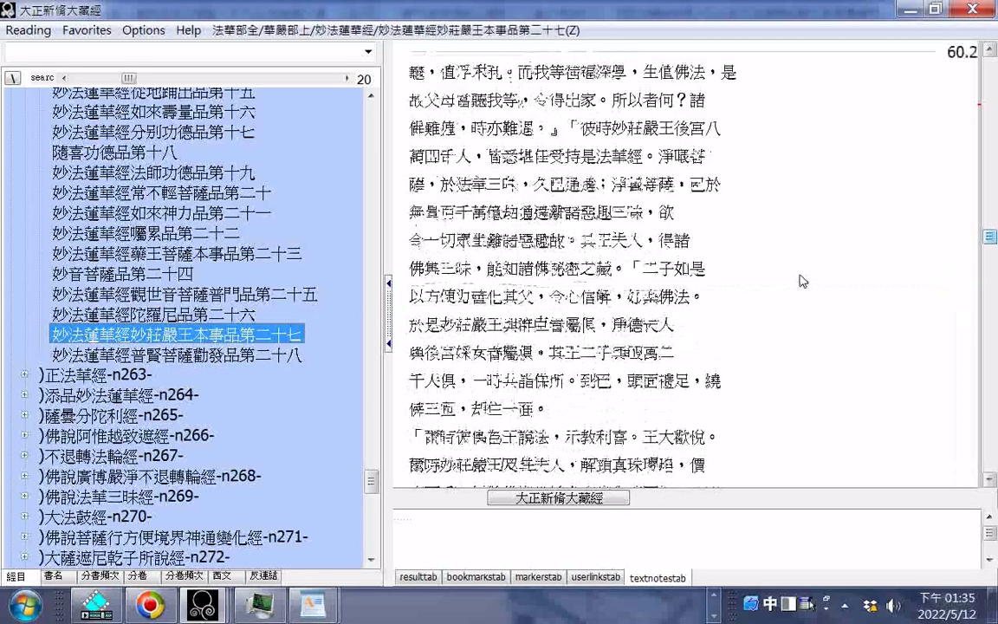
scroll(801, 285, "down", 4)
scroll(805, 290, "down", 4)
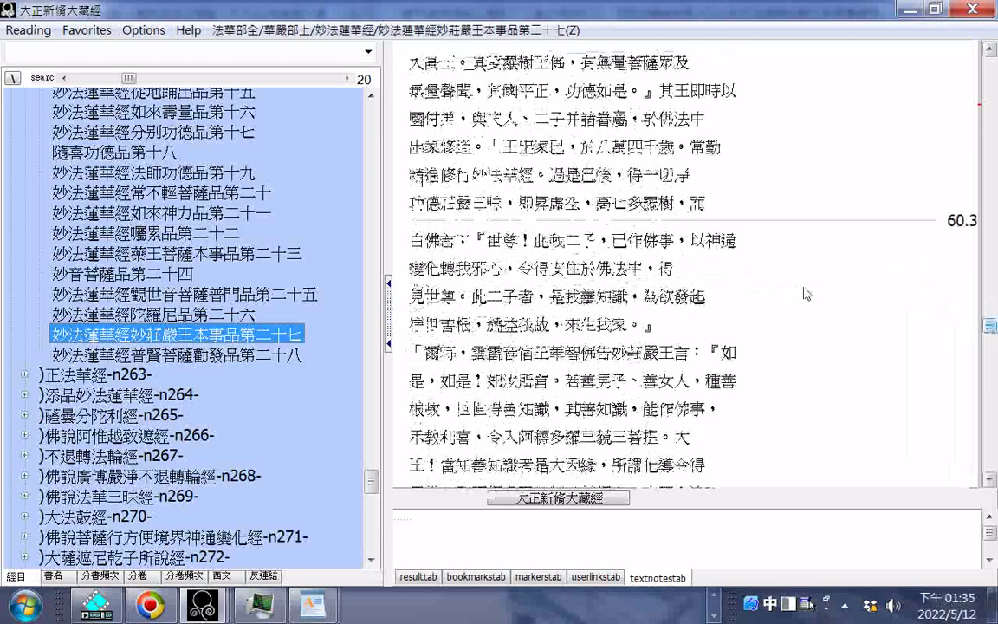
scroll(804, 293, "down", 4)
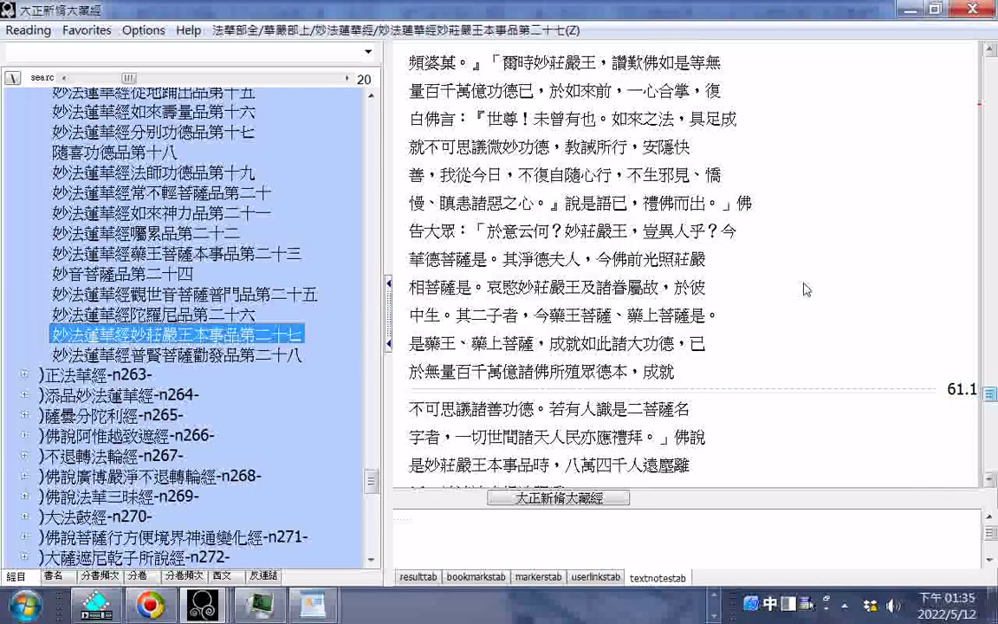
scroll(806, 290, "down", 4)
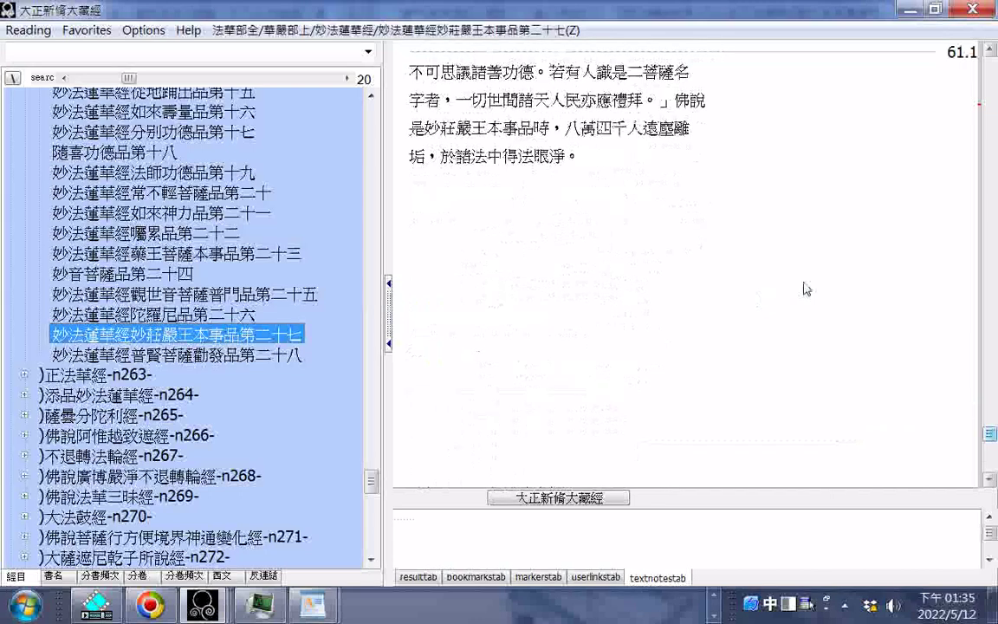
- Copy the closing passage of the chapter from 」佛告大眾 through 得法眼淨。
scroll(805, 288, "up", 3)
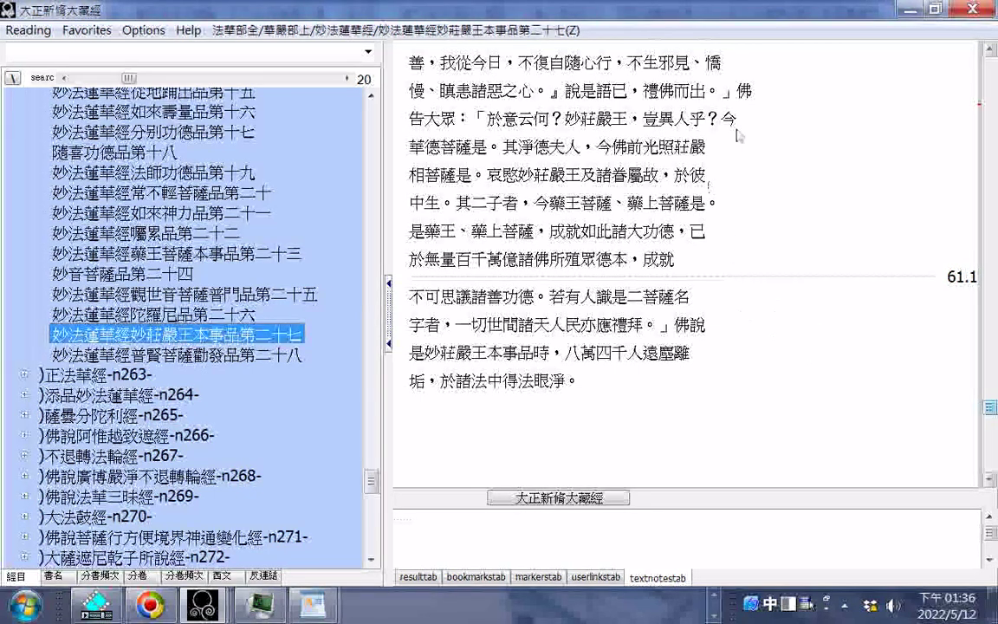
left_click_drag(722, 91, 751, 90)
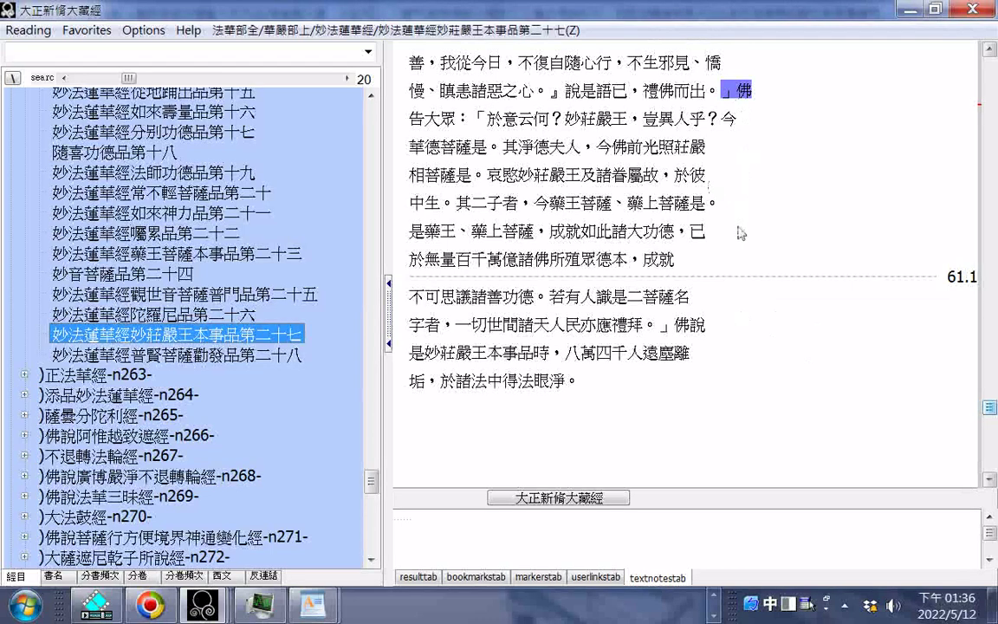
left_click(701, 301, "shift")
scroll(659, 347, "down", 3)
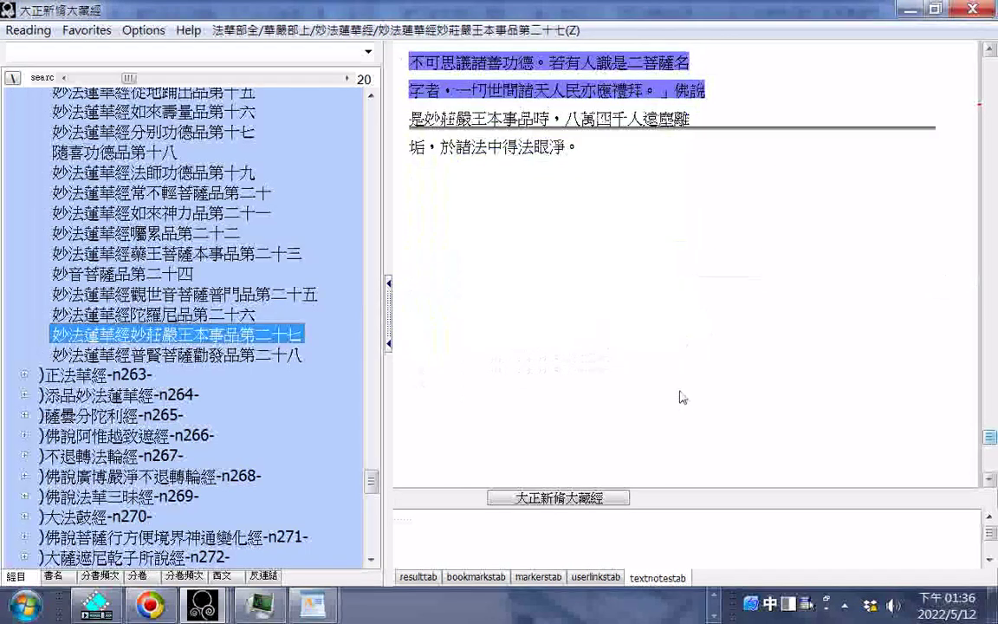
left_click(577, 154, "shift")
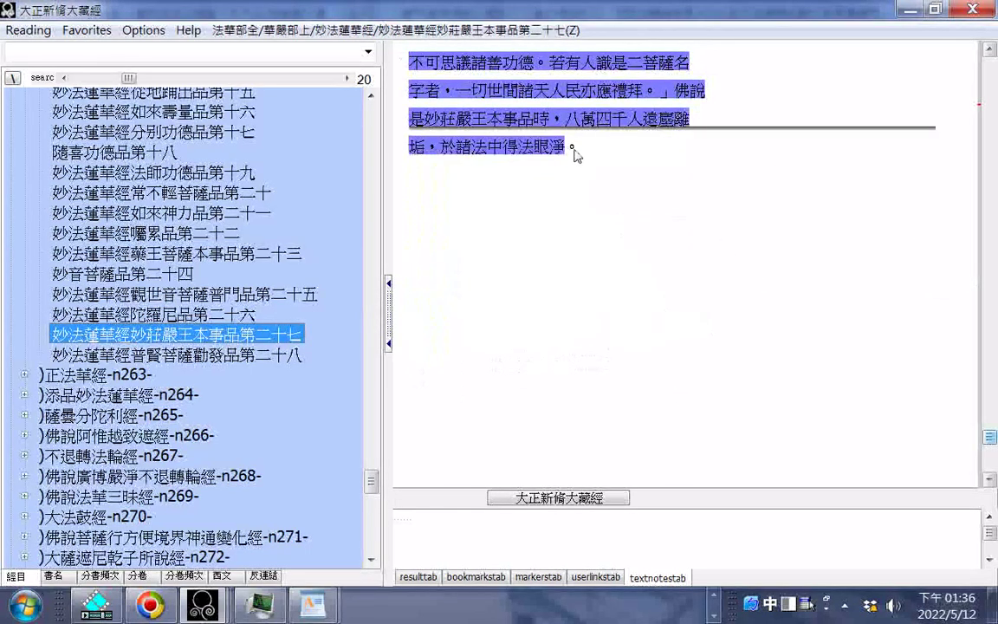
right_click(569, 149)
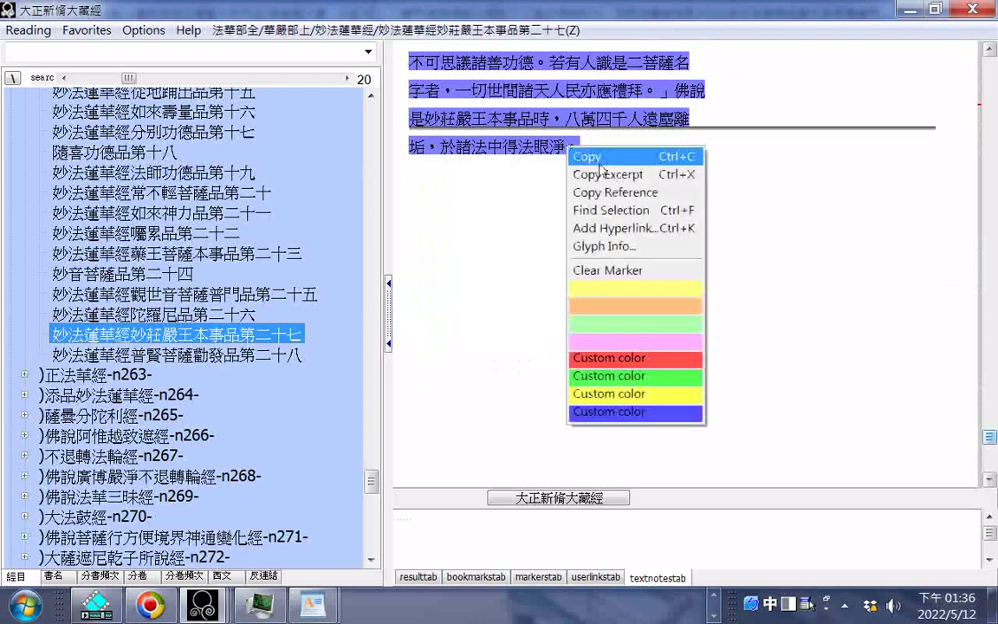
left_click(600, 160)
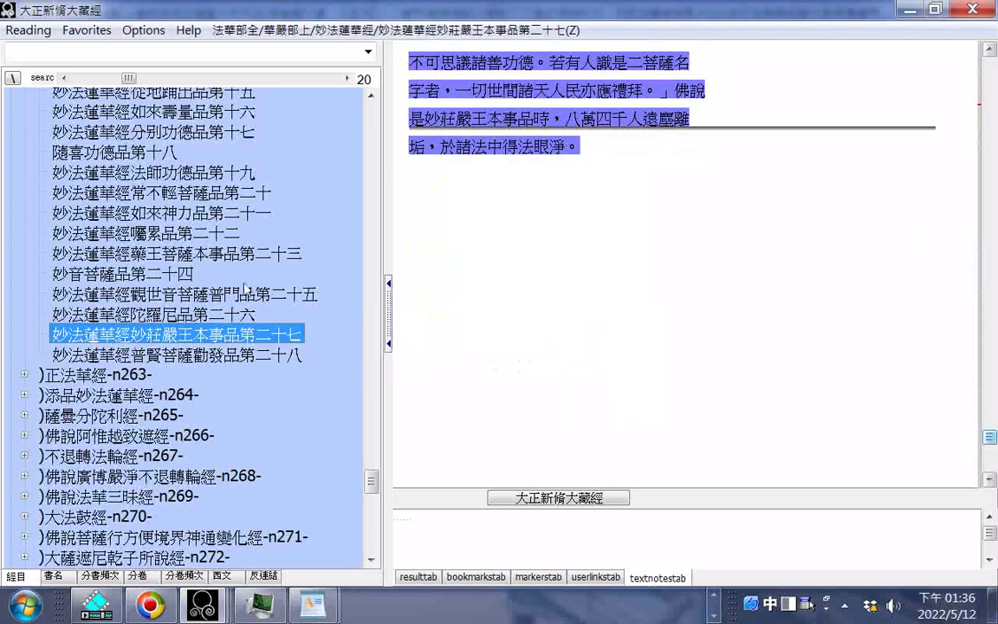
- Open a new blank Notepad document and paste the copied closing passage into it
left_click(24, 606)
left_click(63, 125)
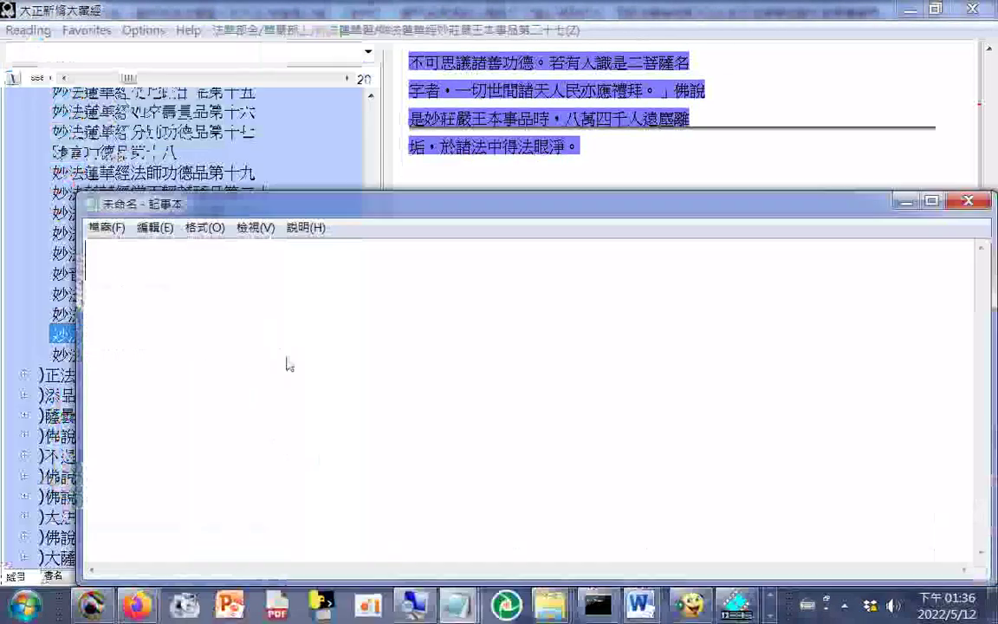
right_click(280, 356)
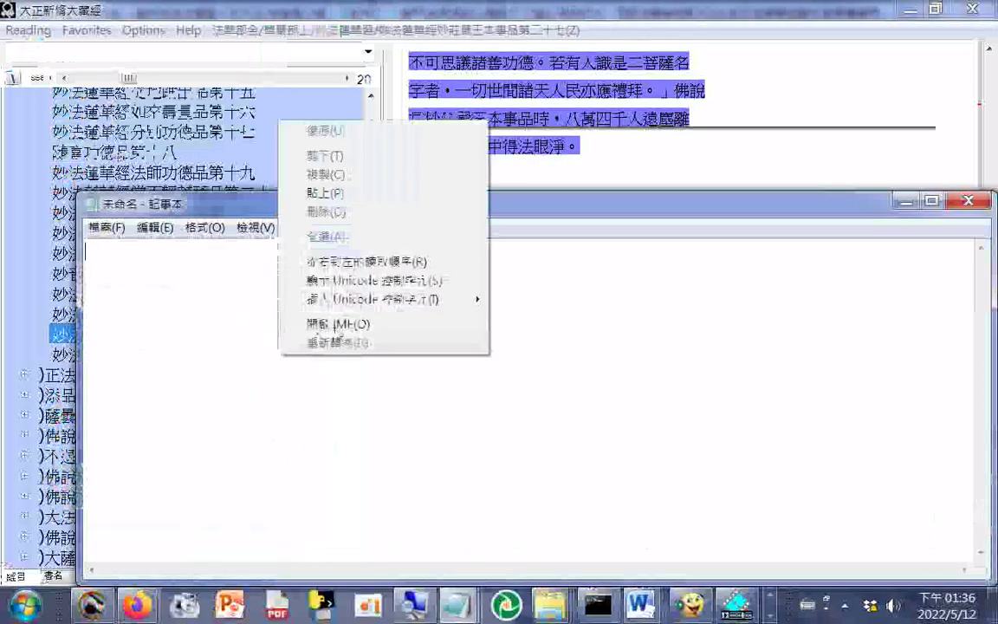
left_click(339, 199)
left_click_drag(789, 262, 562, 269)
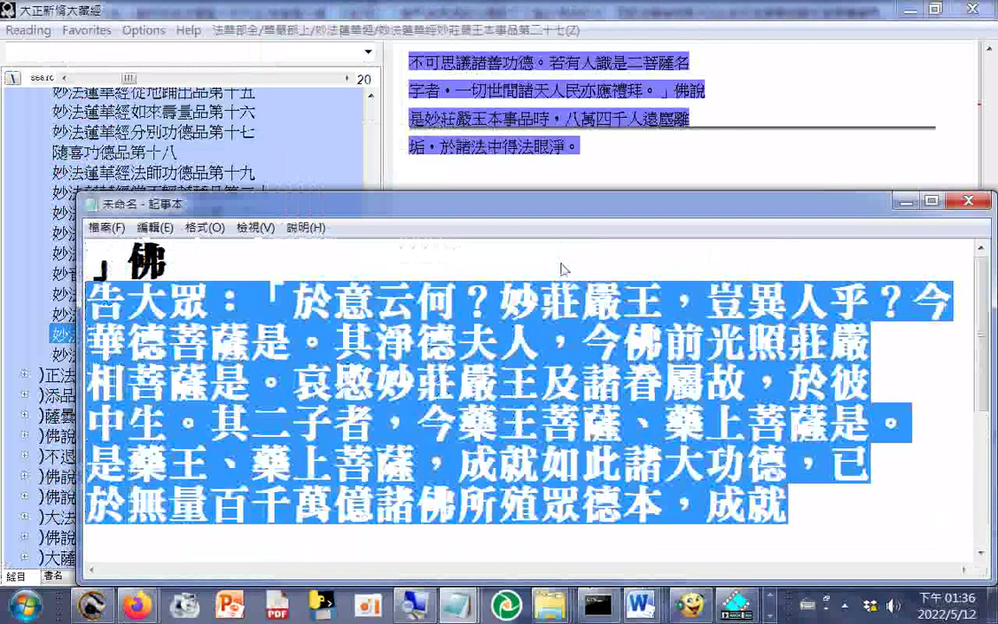
left_click(562, 270)
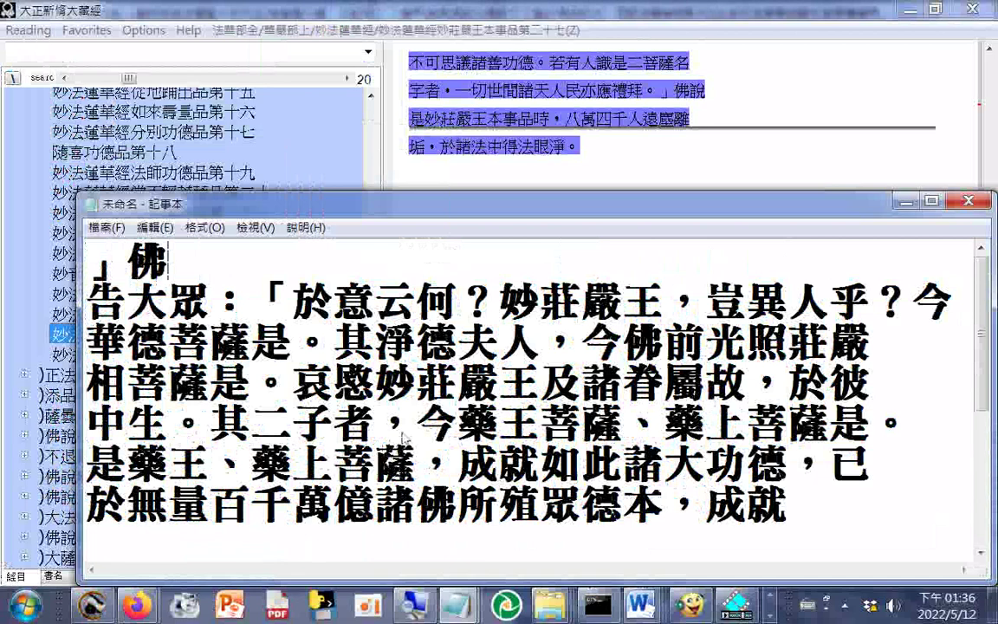
- Copy 藥王菩薩、藥上菩薩 from the pasted passage and start saving the document with the file name 藥王菩薩、藥上菩薩的來歷(參考)
left_click_drag(458, 423, 829, 425)
right_click(763, 428)
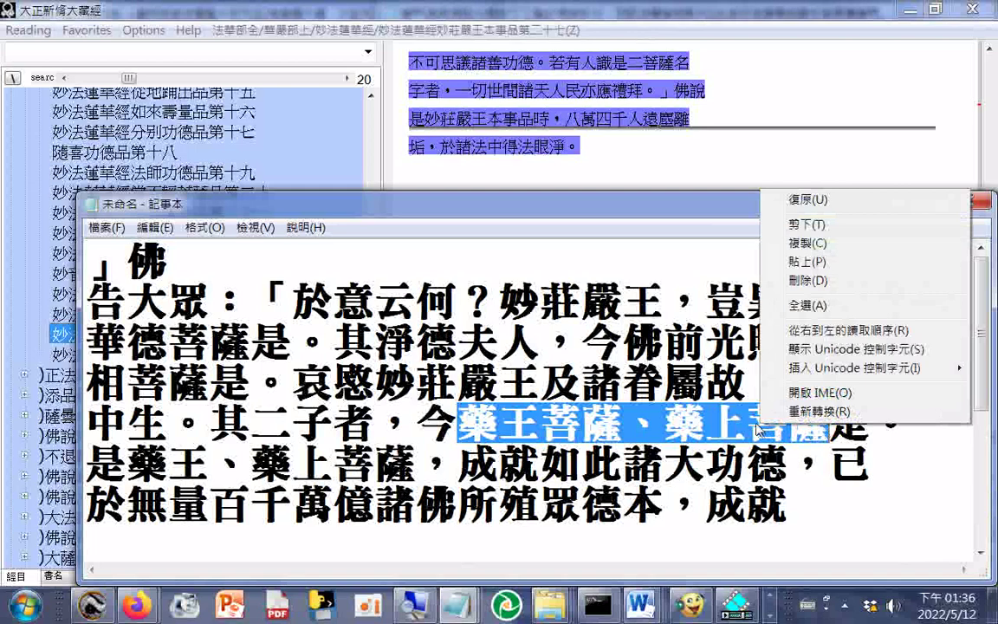
left_click(804, 245)
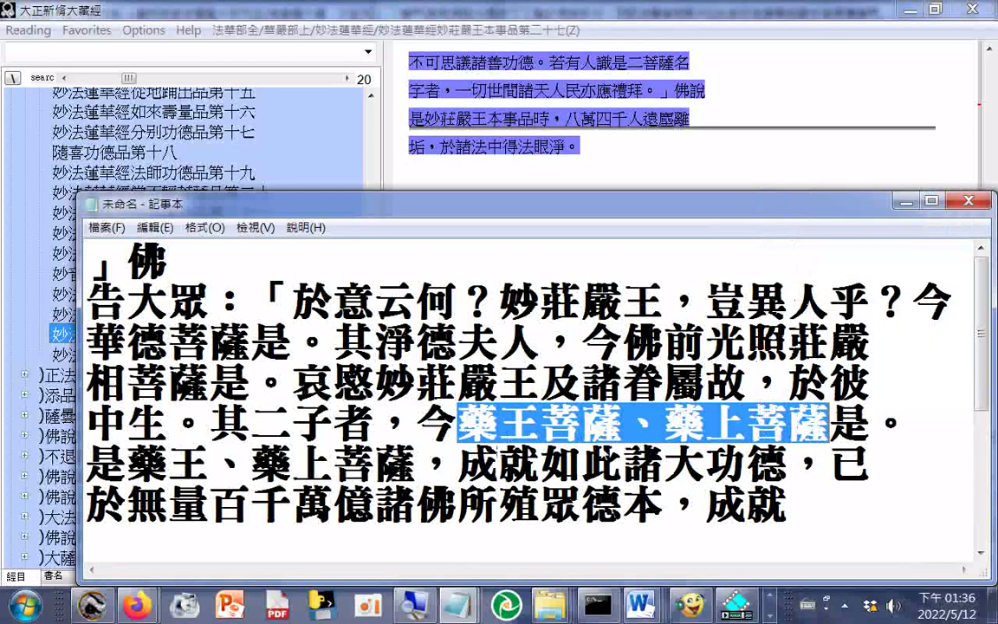
left_click(106, 227)
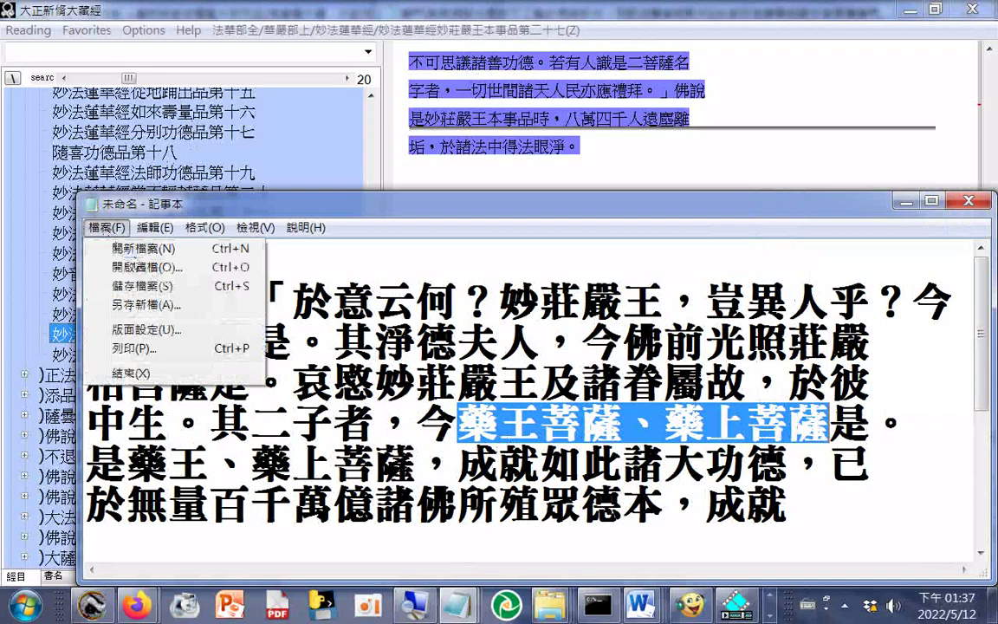
left_click(174, 433)
key("ctrl+s")
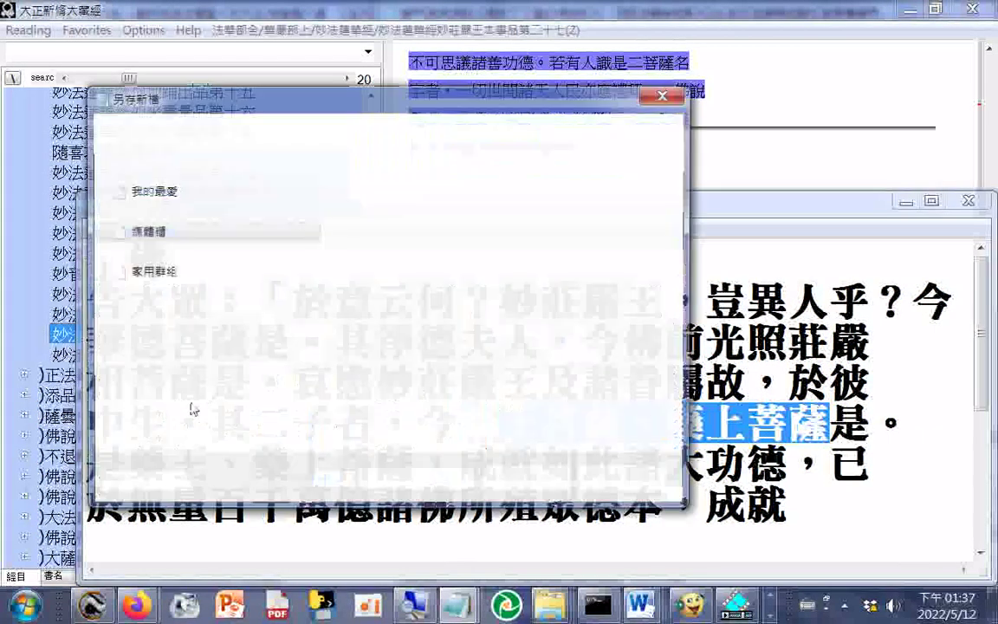
right_click(227, 404)
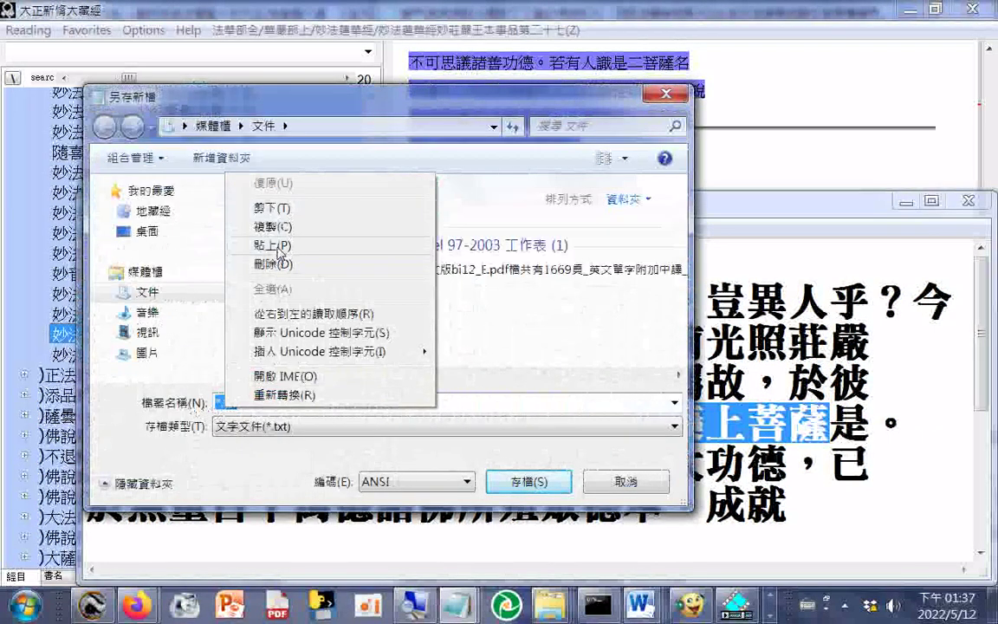
left_click(271, 246)
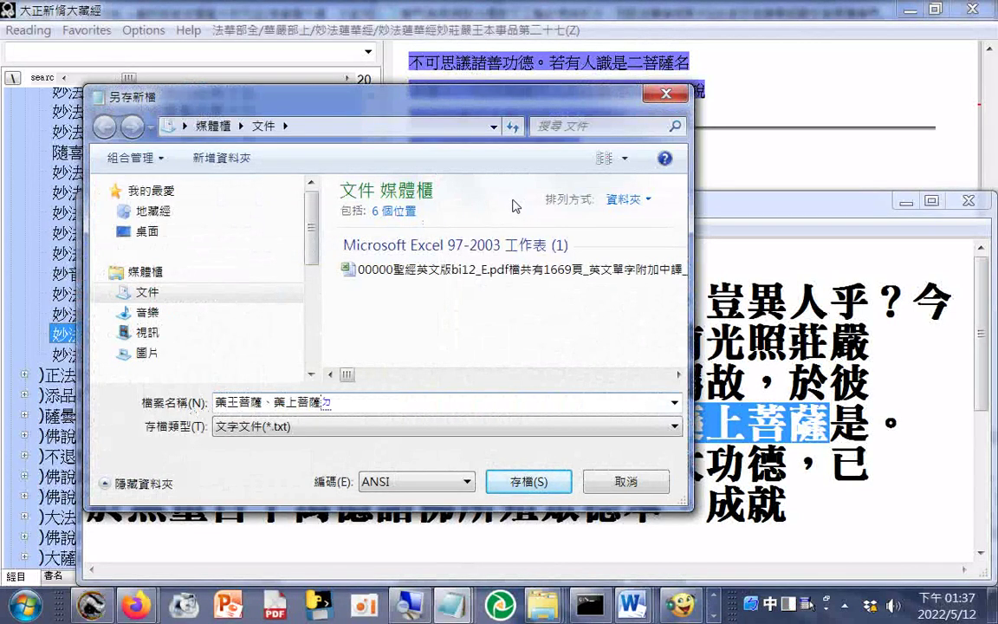
type("的來ㄌ")
type("歷(參考)")
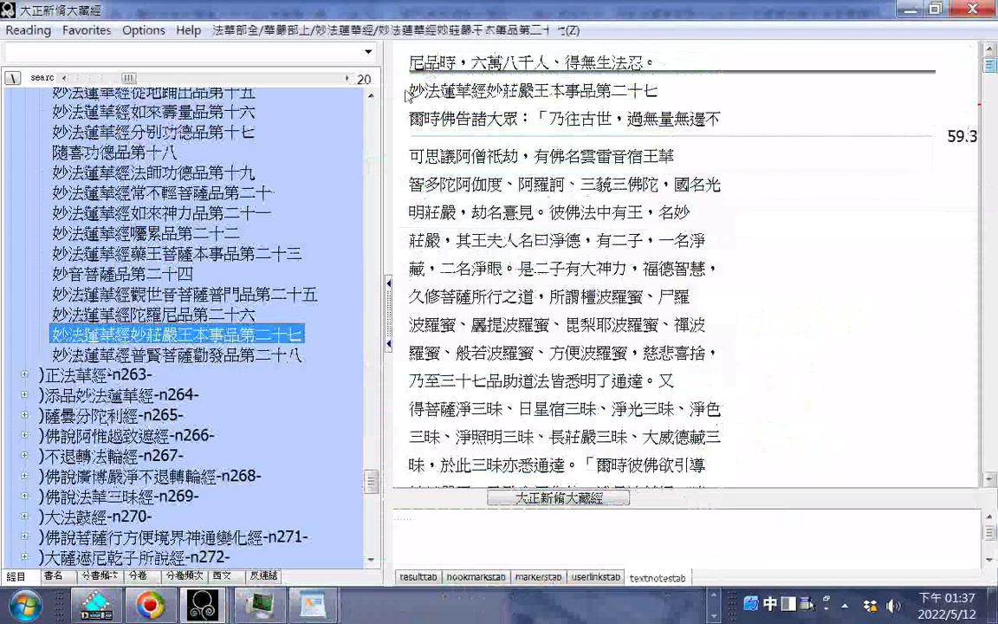
- Copy the chapter heading 妙法蓮華經妙莊嚴王本事品第二十七 from the 大正新脩大藏經 reader
left_click_drag(409, 90, 658, 97)
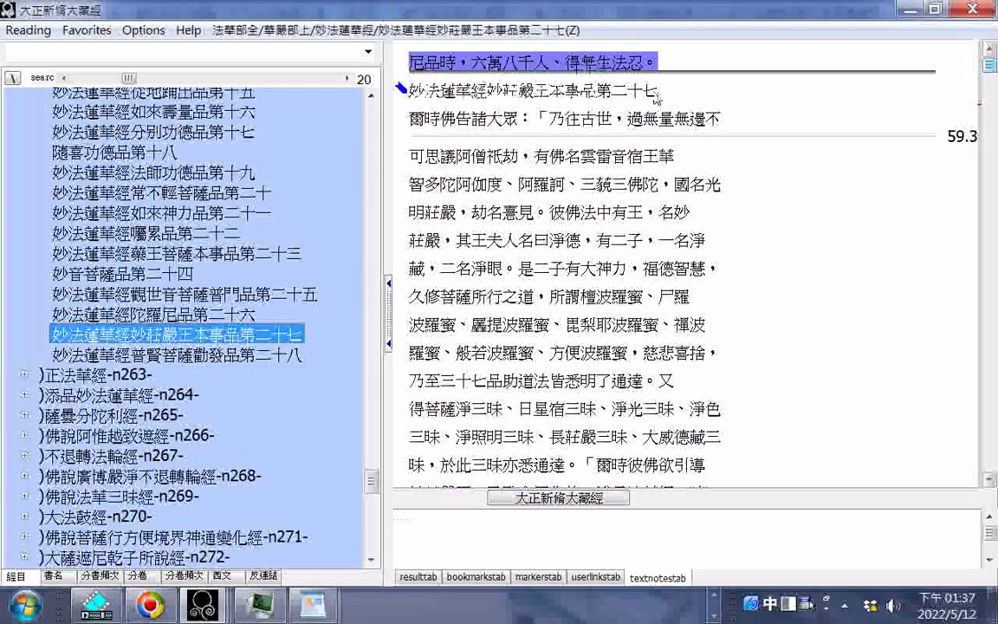
left_click_drag(403, 90, 659, 97)
right_click(657, 97)
left_click(682, 105)
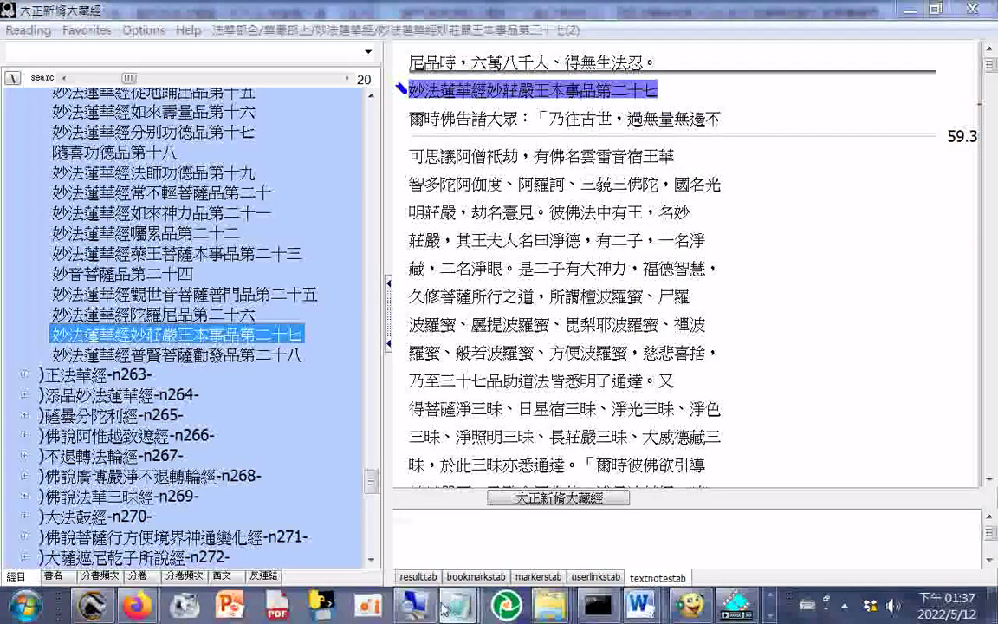
- Back in the Notepad save dialog, insert the copied chapter heading after 參考 inside the file name's parentheses and save in 文件 as Unicode text
right_click(456, 604)
mouse_move(457, 564)
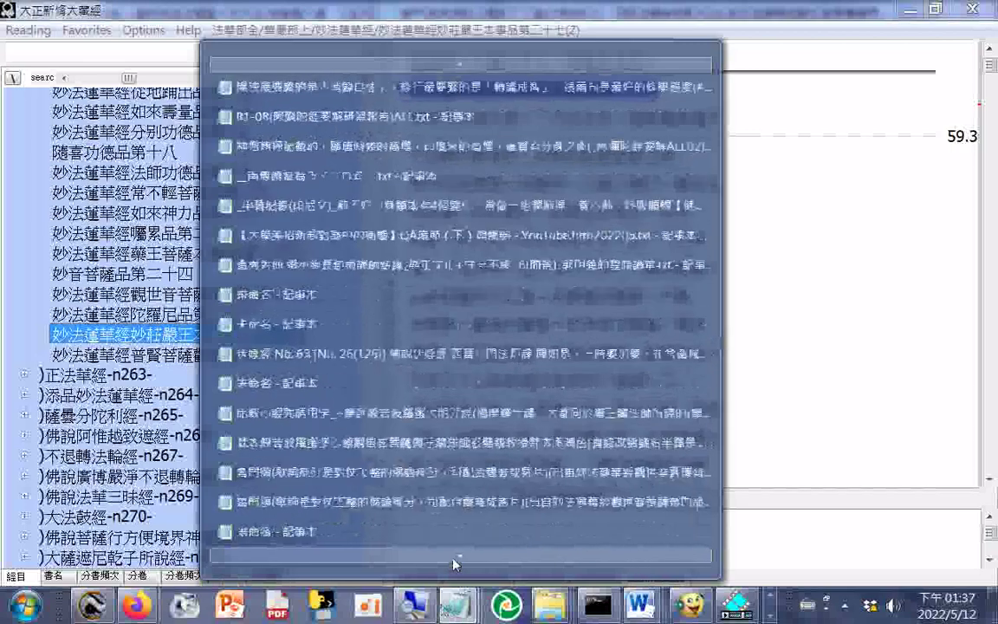
left_click(457, 535)
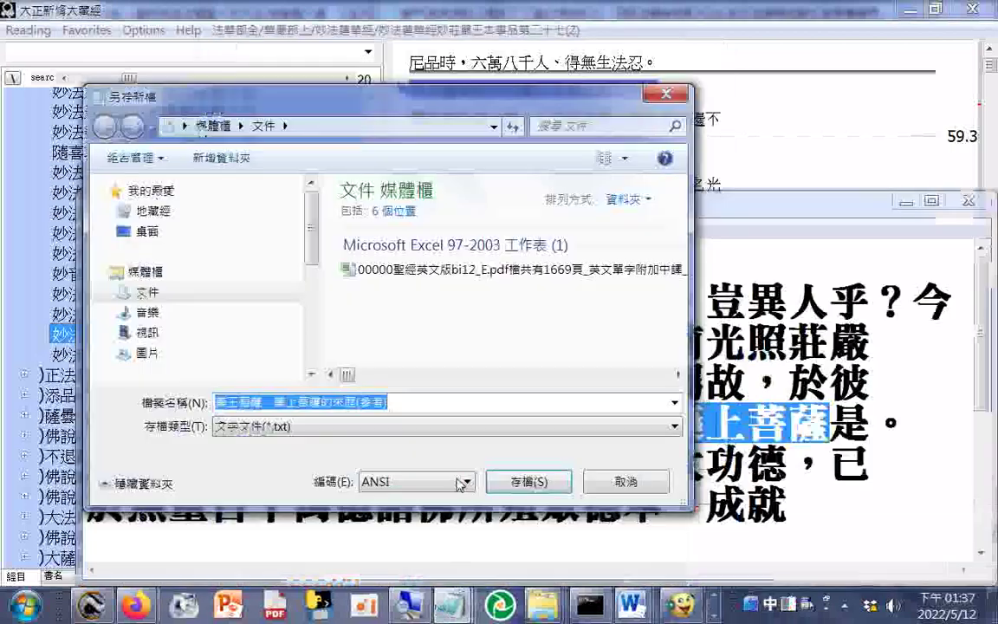
left_click(381, 402)
right_click(381, 402)
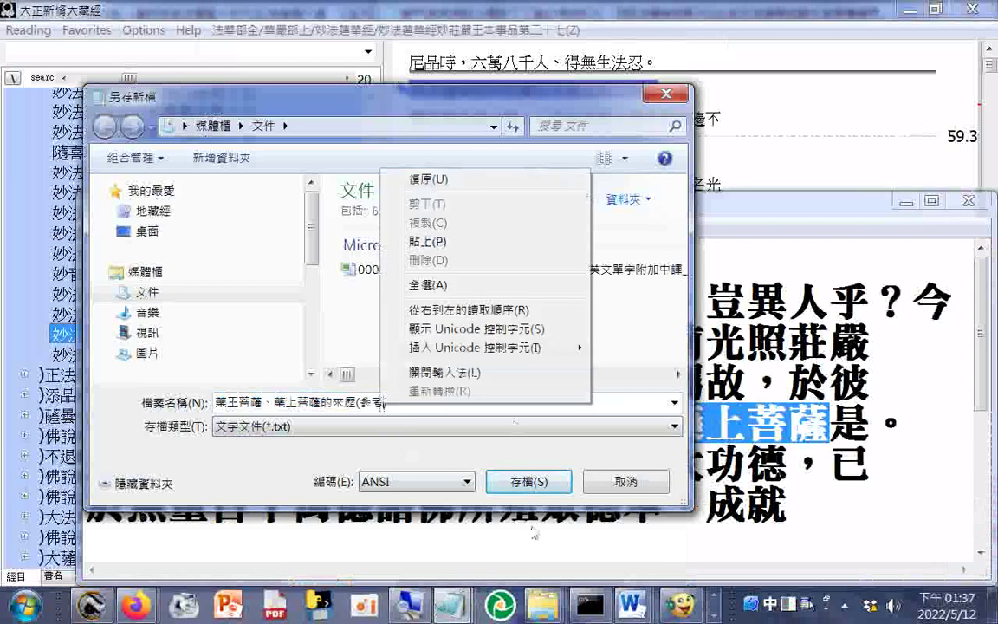
left_click(433, 243)
left_click(416, 481)
left_click(446, 513)
left_click(544, 483)
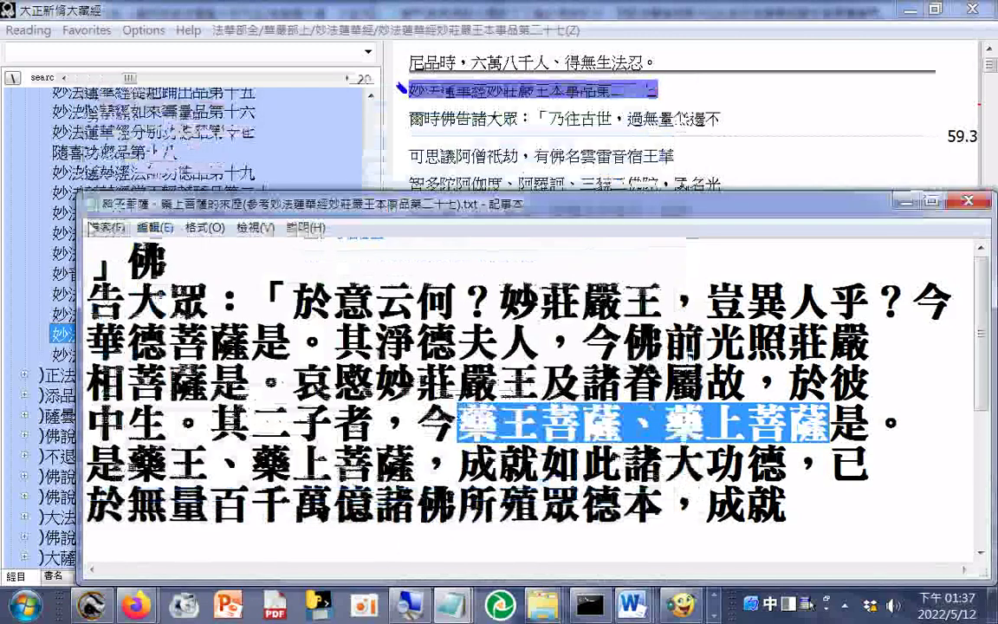
- Save a copy of the 藥王菩薩、藥上菩薩 note to Transcend (H:) under the same name in Unicode, check the passage and close Notepad
left_click(107, 227)
left_click(107, 227)
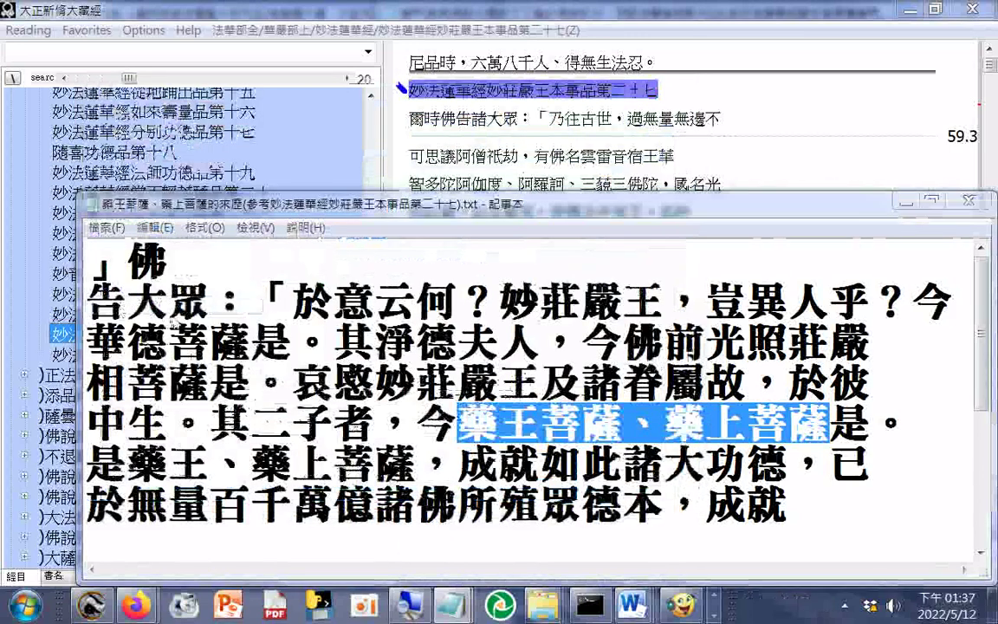
scroll(312, 349, "down", 3)
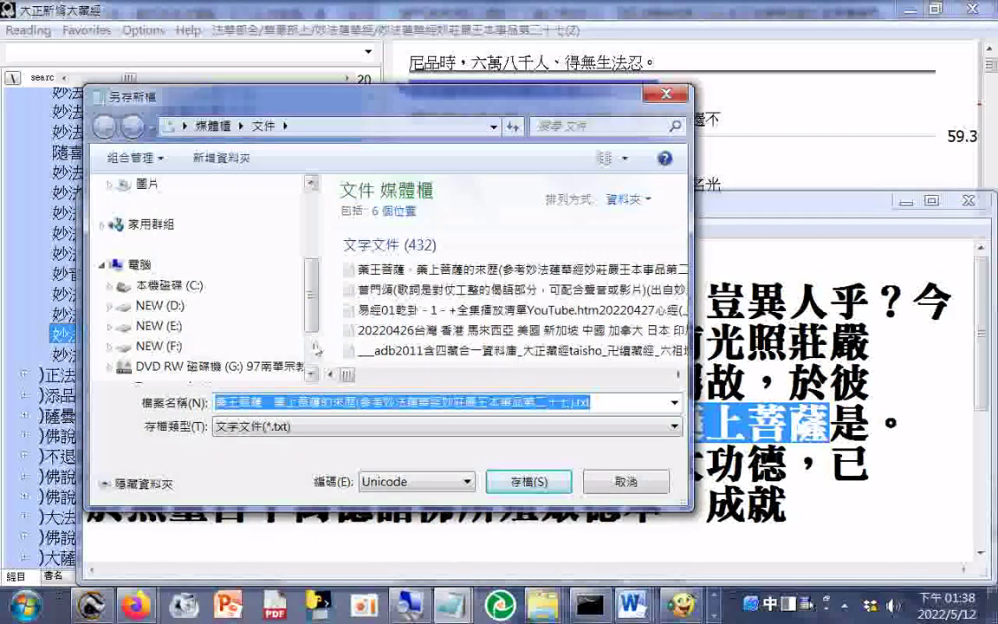
scroll(286, 316, "down", 3)
left_click(173, 285)
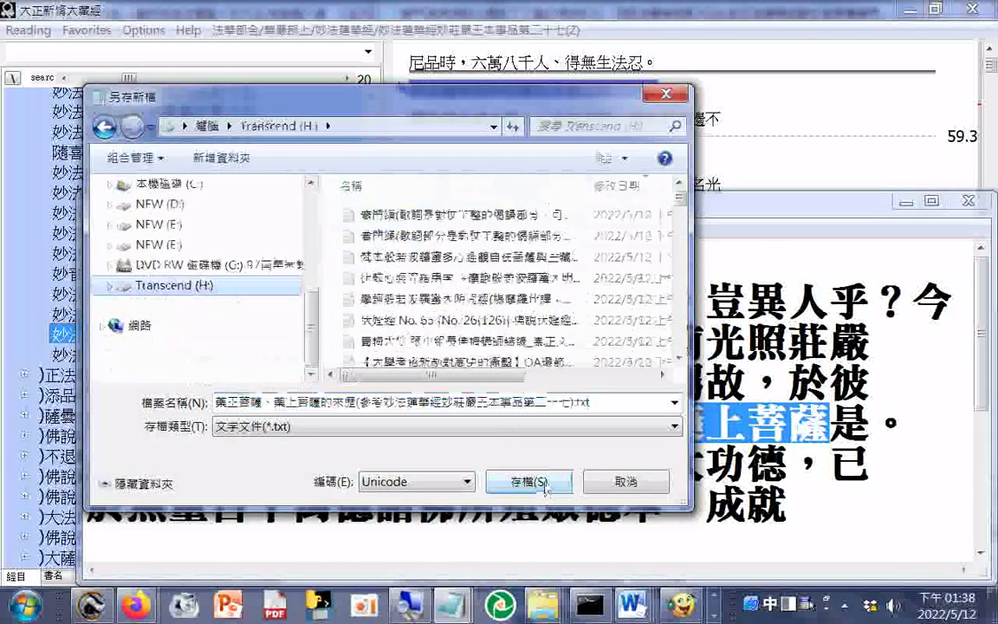
left_click(543, 483)
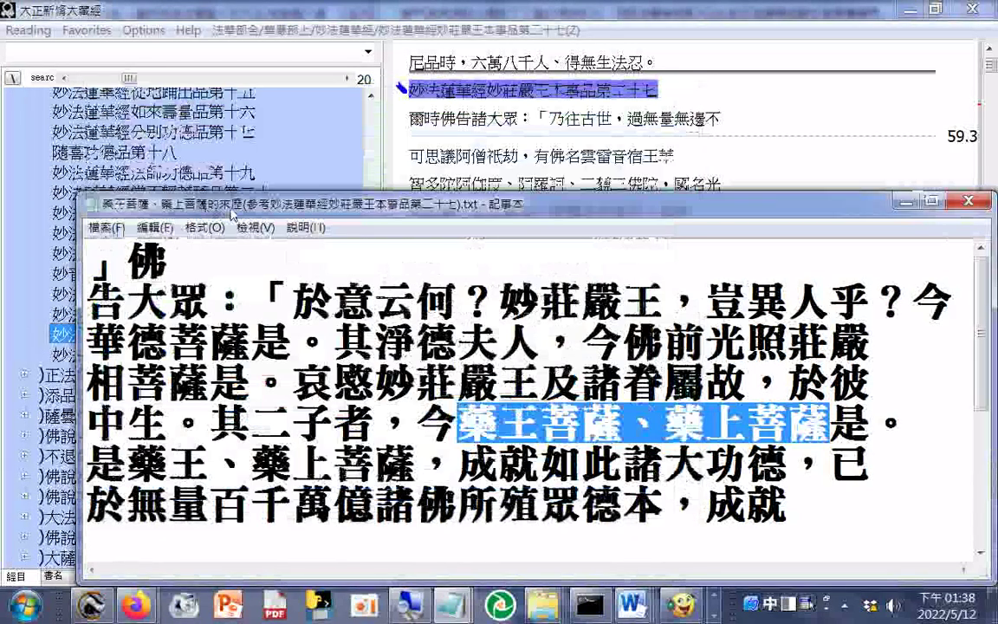
left_click_drag(215, 191, 251, 187)
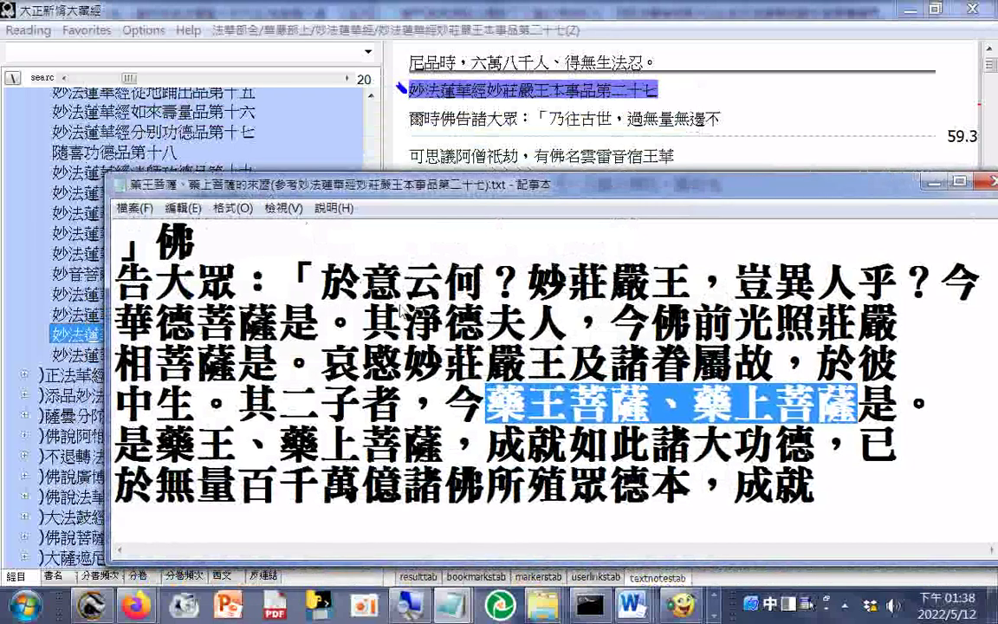
scroll(546, 364, "down", 2)
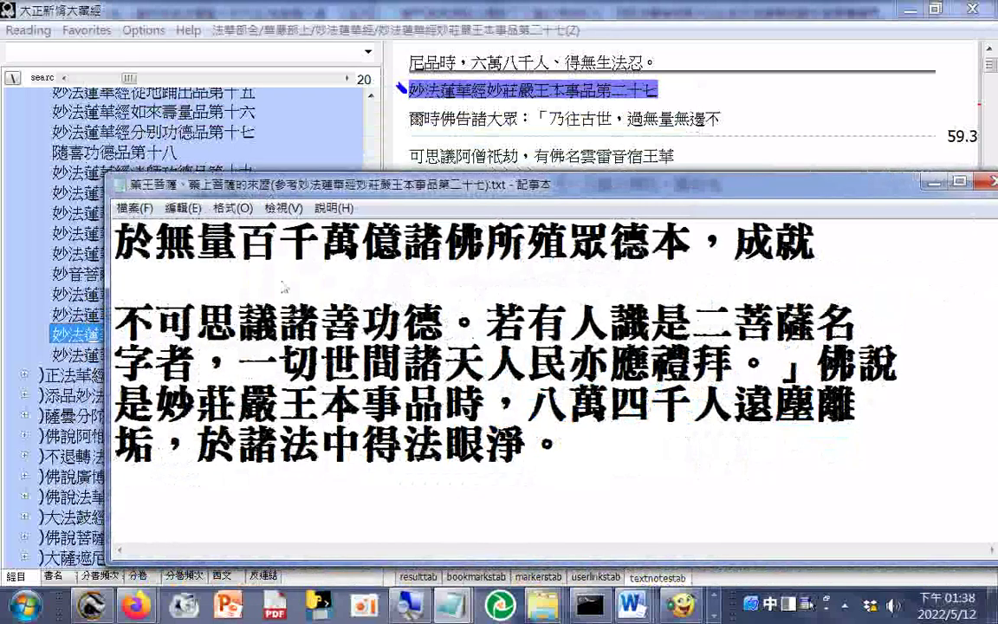
key("alt+F4")
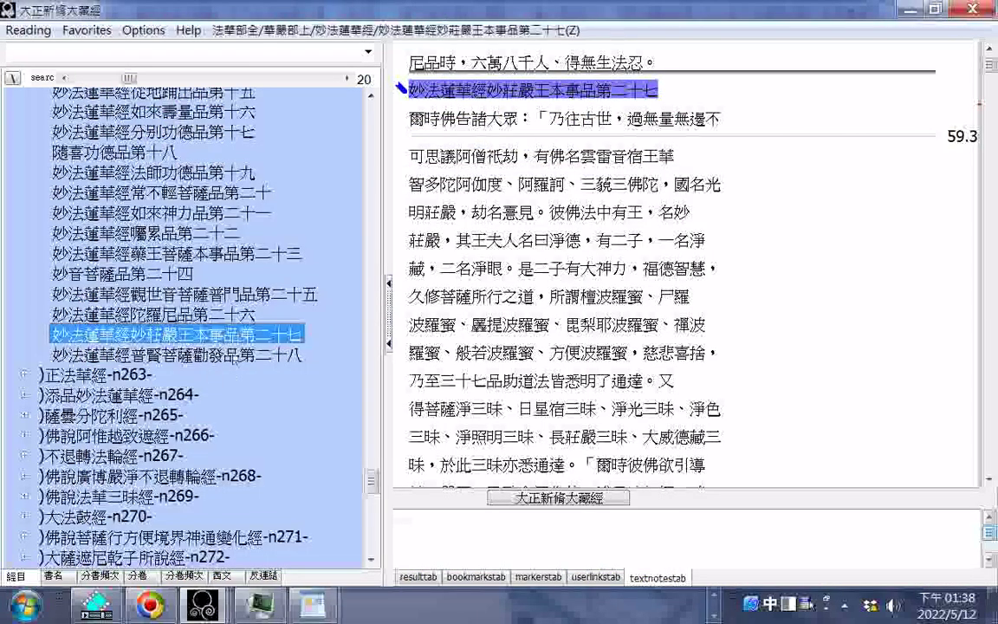
- Return to chapter 妙法蓮華經妙莊嚴王本事品第二十七 in the reader and copy its heading
left_click(243, 355)
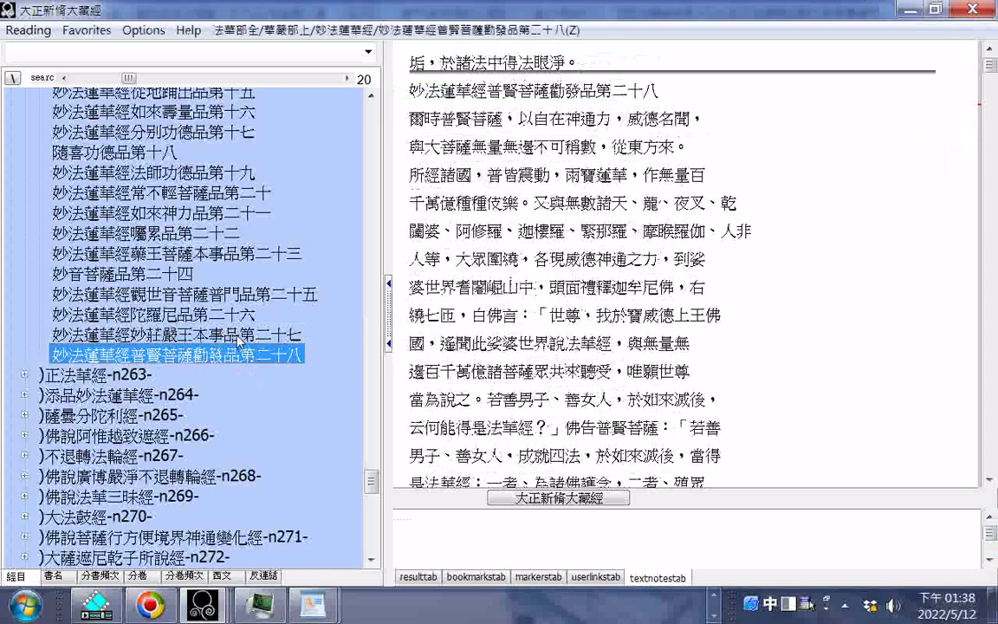
key("Up")
right_click(481, 92)
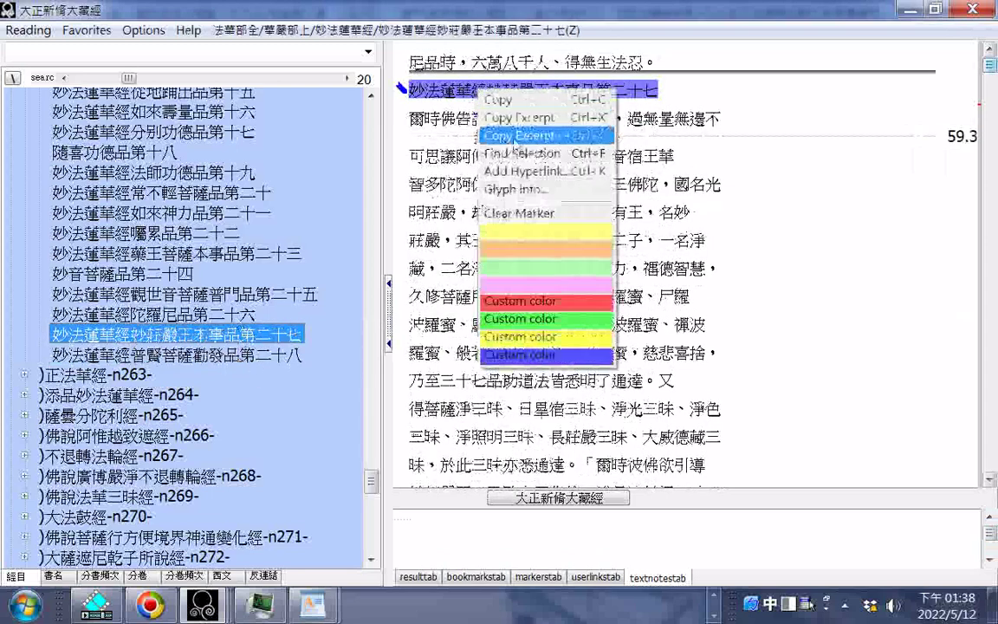
left_click(514, 137)
- Export the chapter as an HTML file named 妙法蓮華經妙莊嚴王本事品第二十七 on Transcend (H:)
left_click(26, 30)
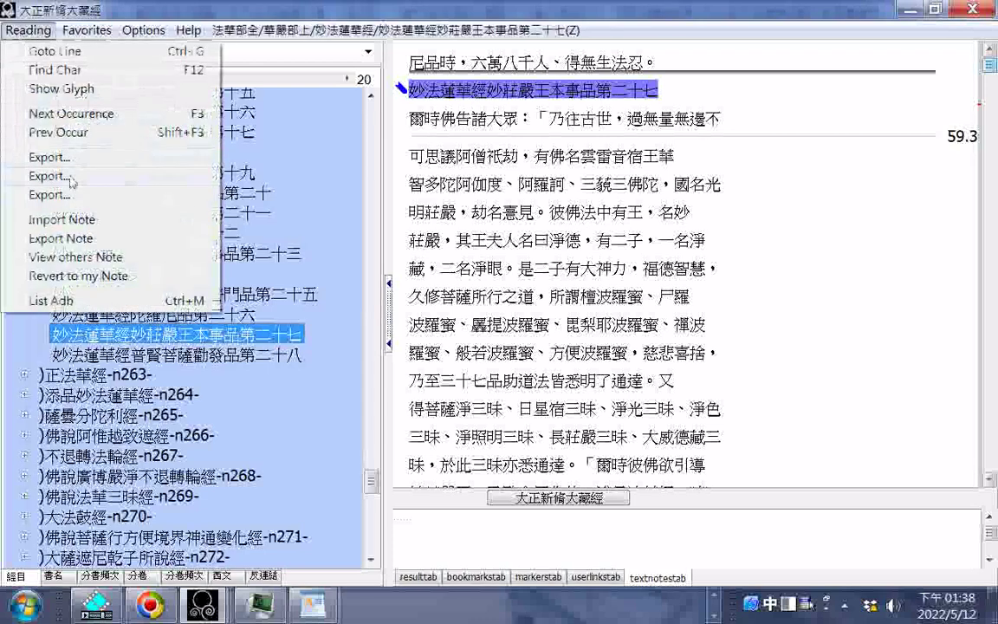
left_click(61, 156)
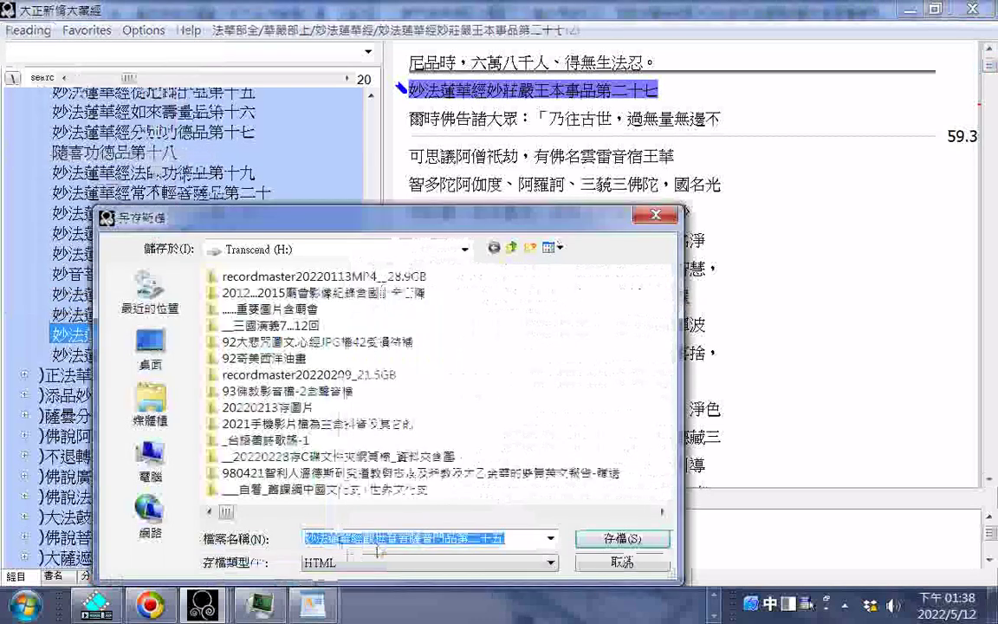
right_click(382, 538)
left_click(440, 381)
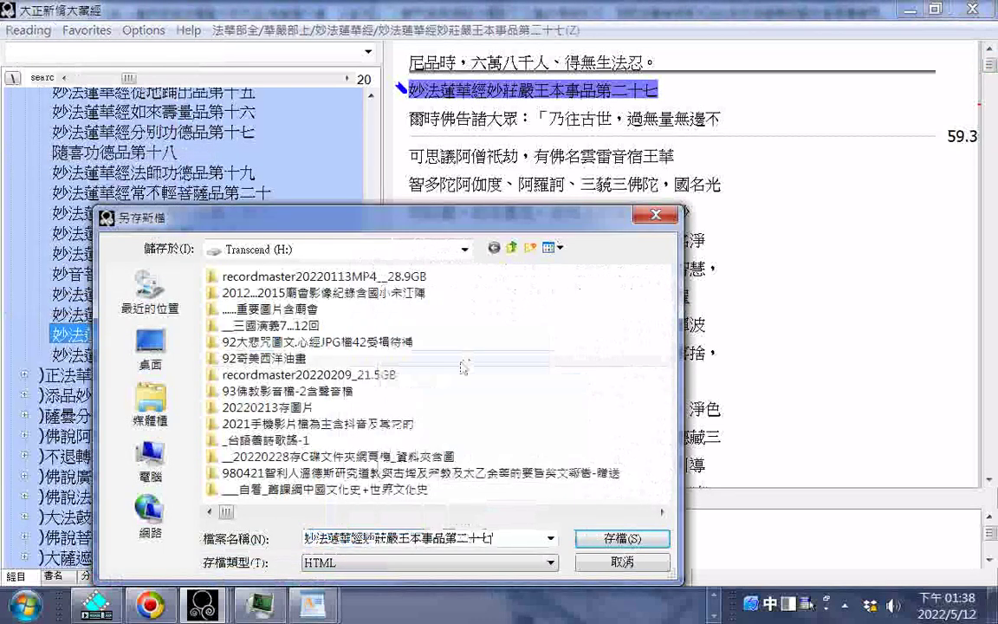
left_click(611, 541)
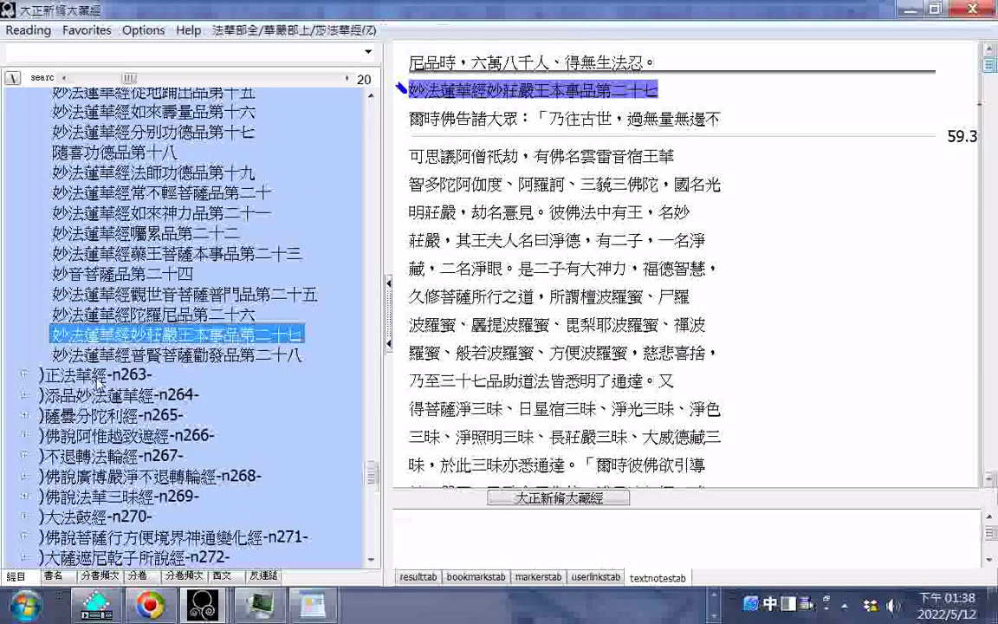
- Browse the chapter lists of 正法華經 and 添品妙法蓮華經, and view the opening of 薩曇分陀利經
left_click(98, 377)
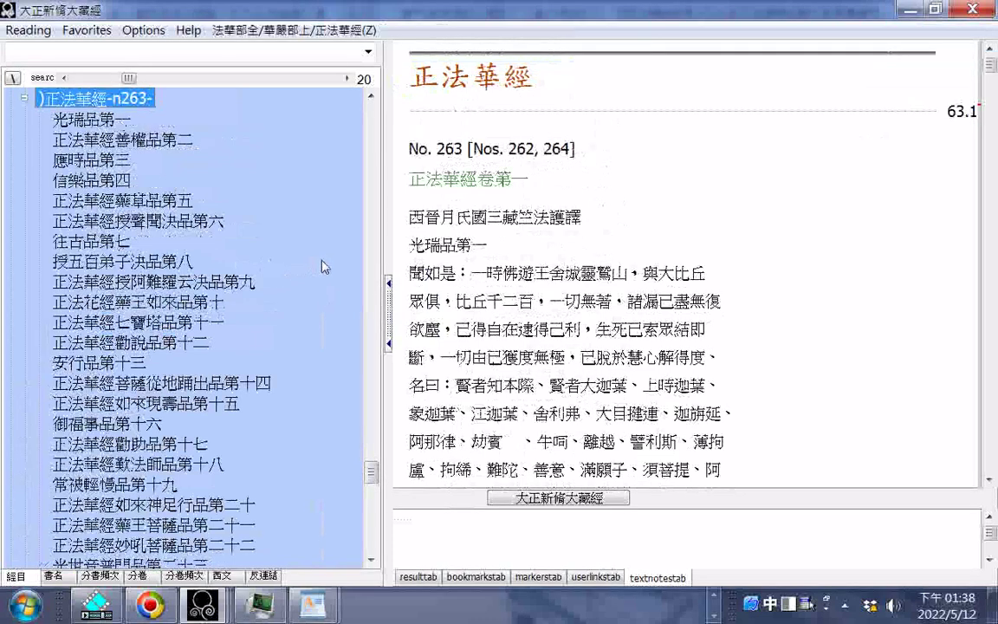
scroll(322, 264, "down", 3)
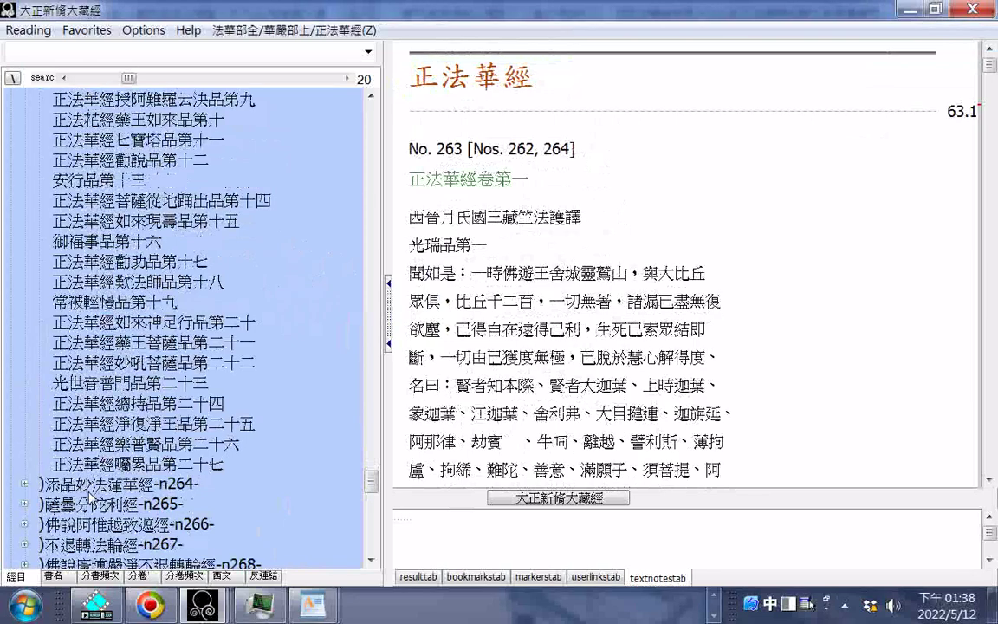
left_click(90, 490)
scroll(309, 277, "down", 5)
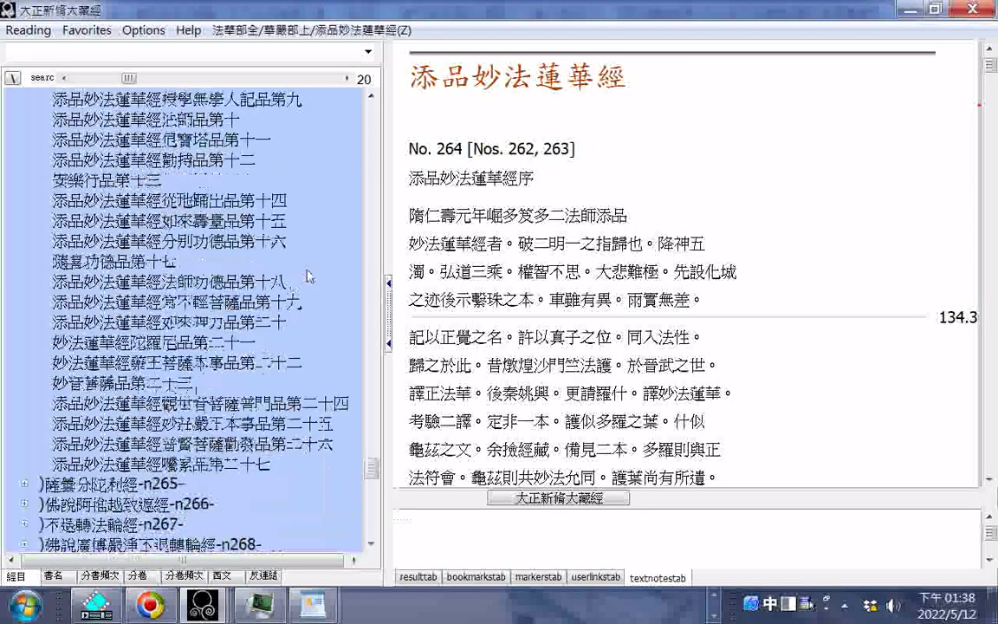
scroll(310, 275, "down", 1)
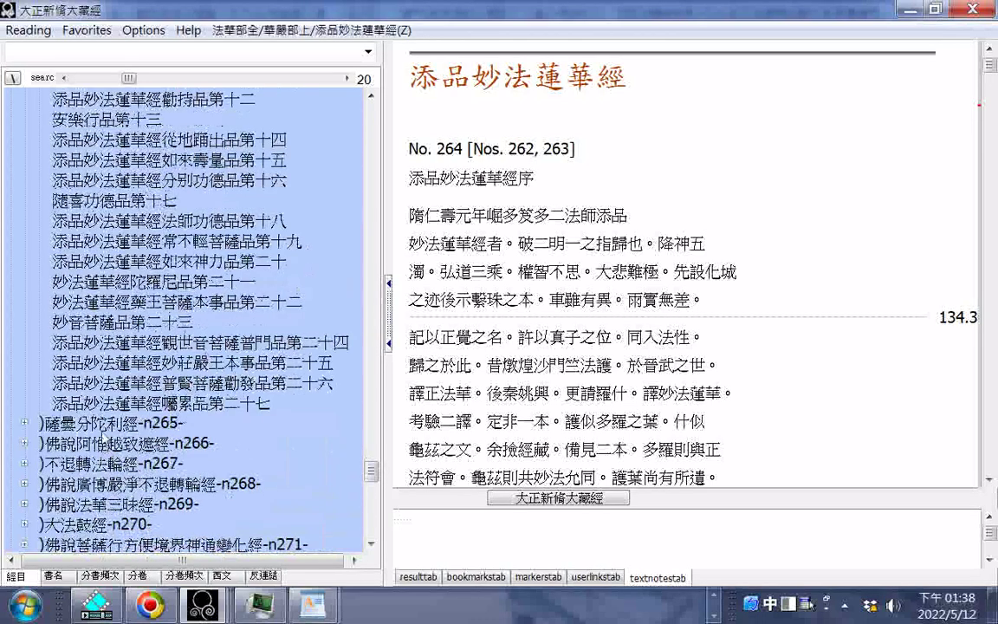
left_click(100, 428)
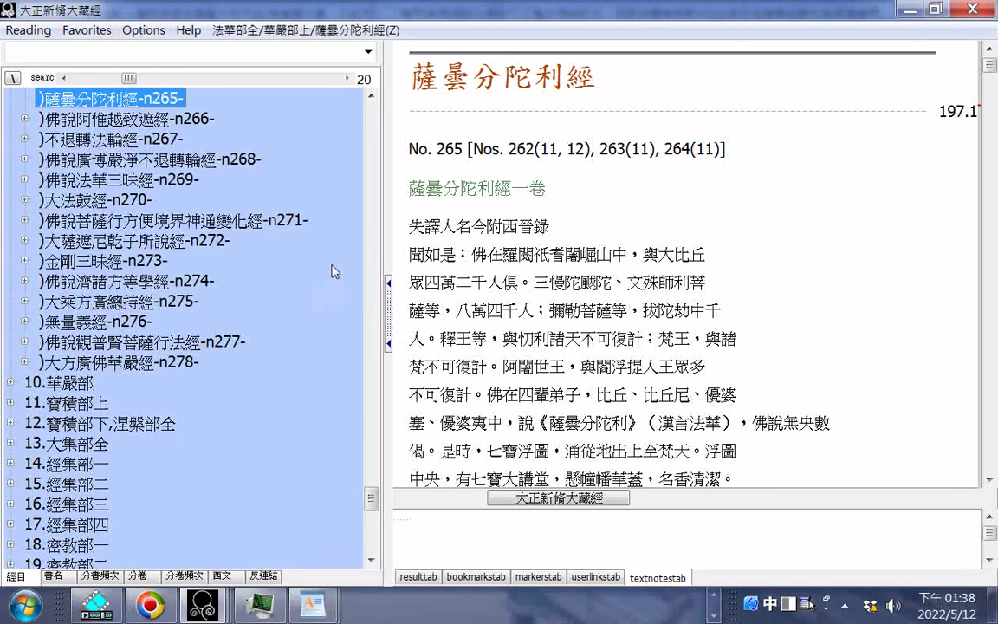
- Open 大法鼓經 (n270) in the sutra list and copy its title from the text
left_click(85, 200)
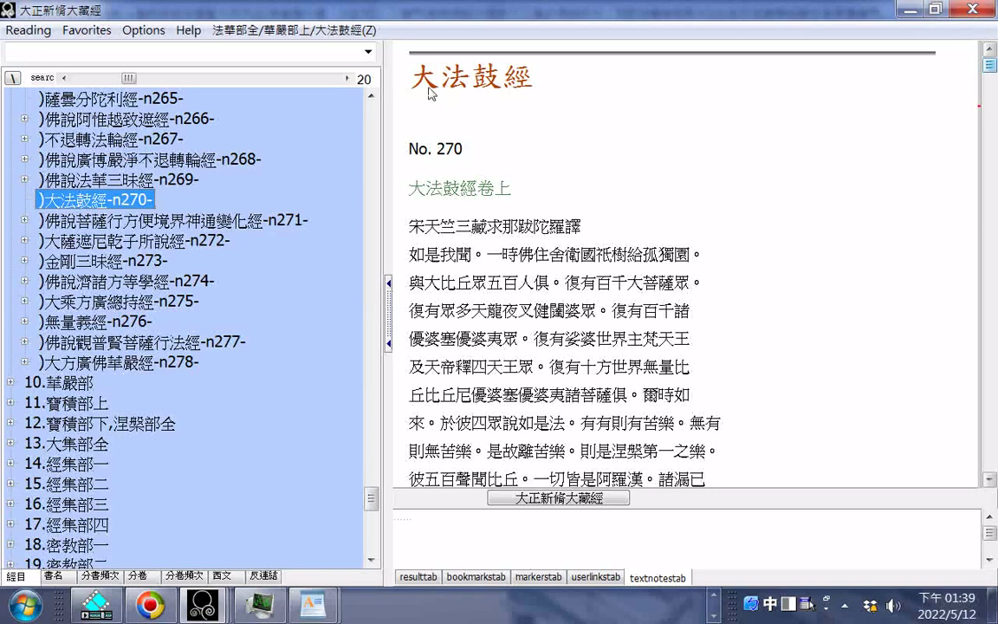
double_click(460, 77)
right_click(458, 69)
left_click(485, 79)
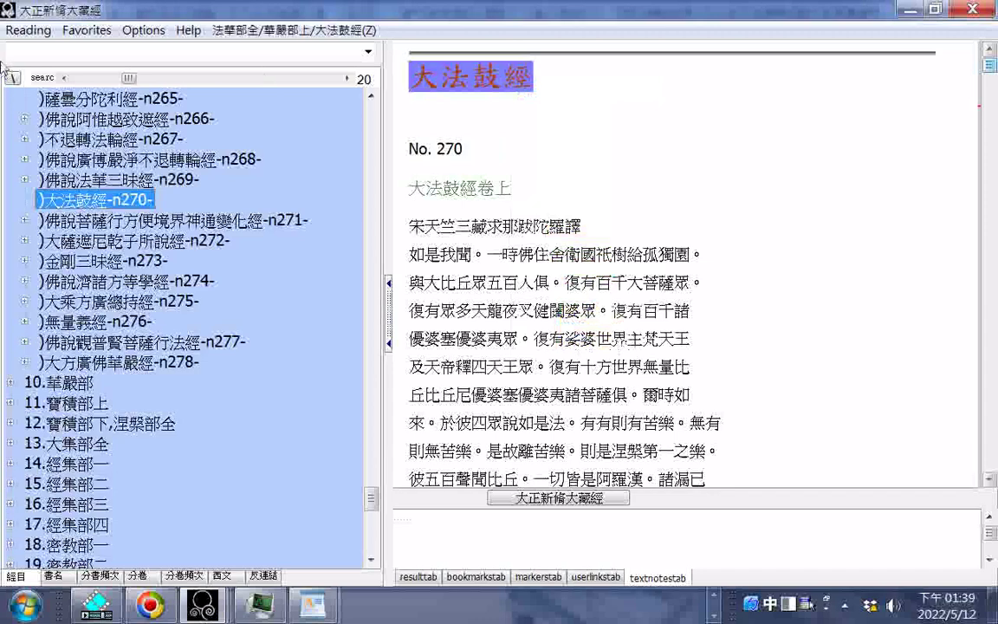
- Export 大法鼓經 as an HTML file on Transcend (H:), replacing the suggested file name with the copied title
left_click(28, 30)
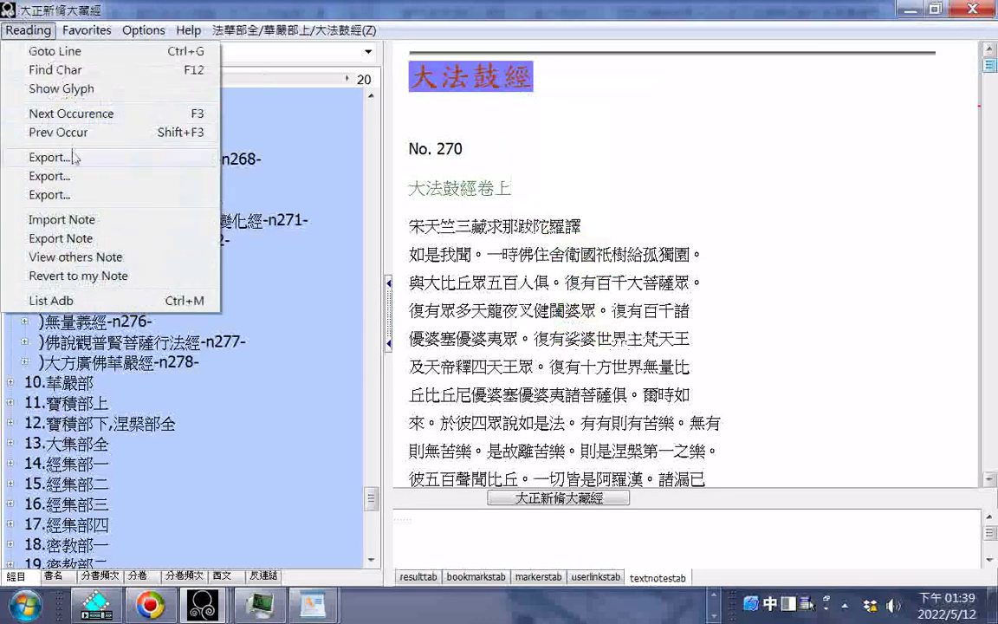
left_click(73, 158)
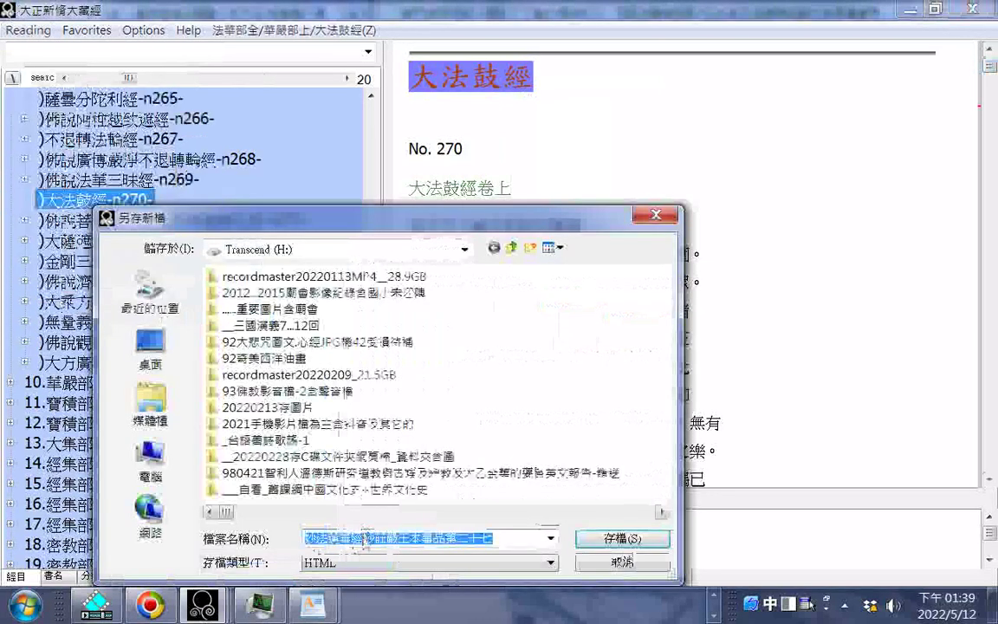
left_click(364, 542)
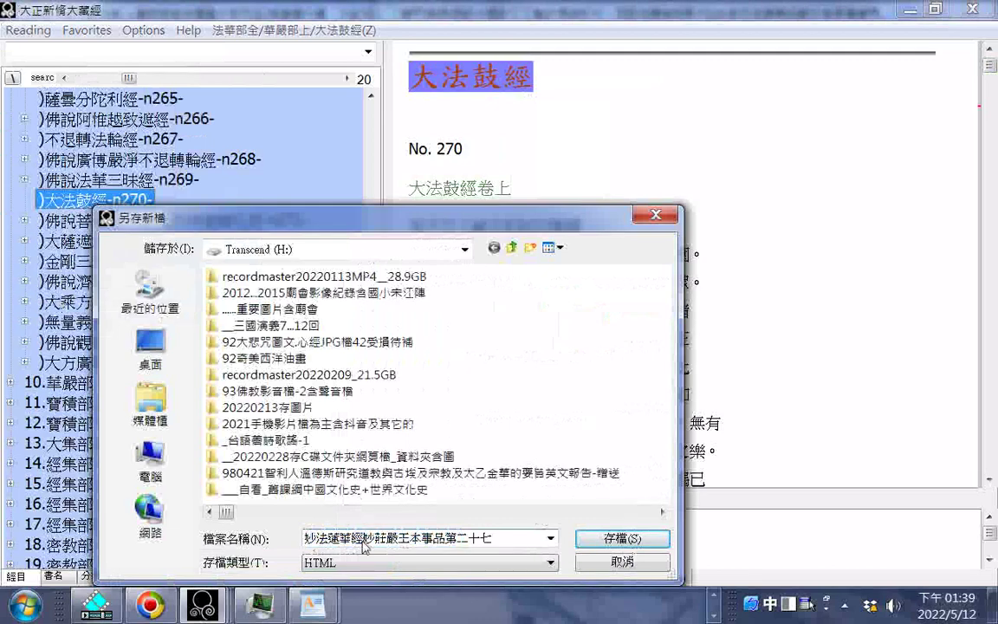
left_click_drag(494, 539, 285, 530)
right_click(332, 539)
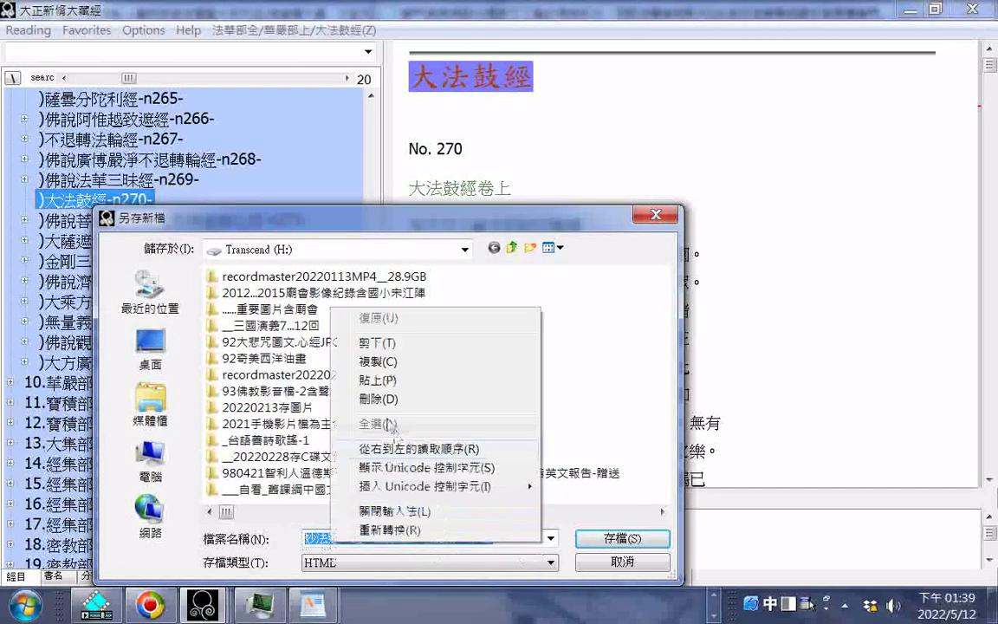
left_click(379, 389)
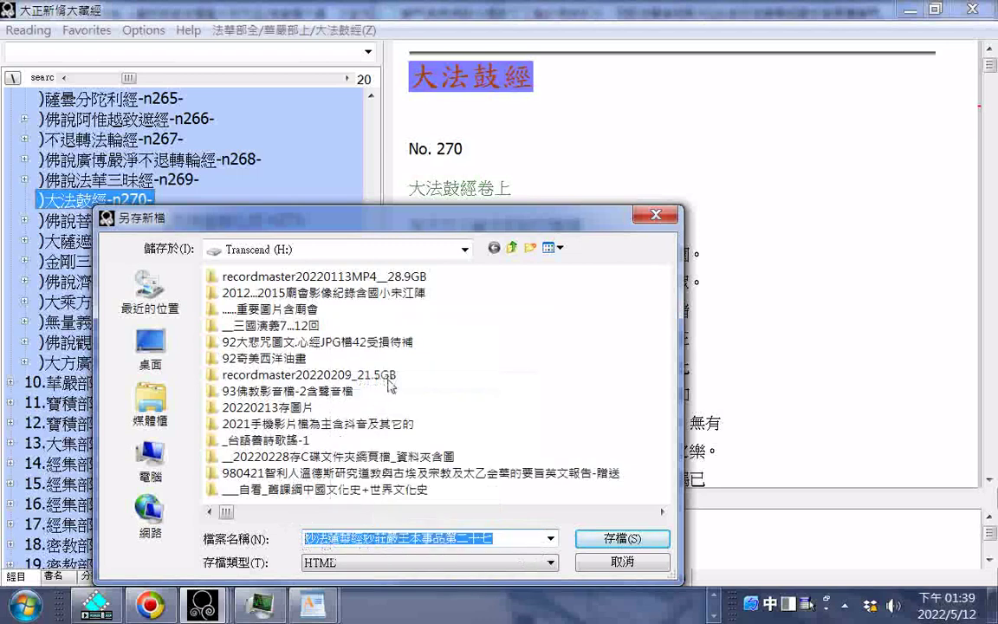
left_click(609, 544)
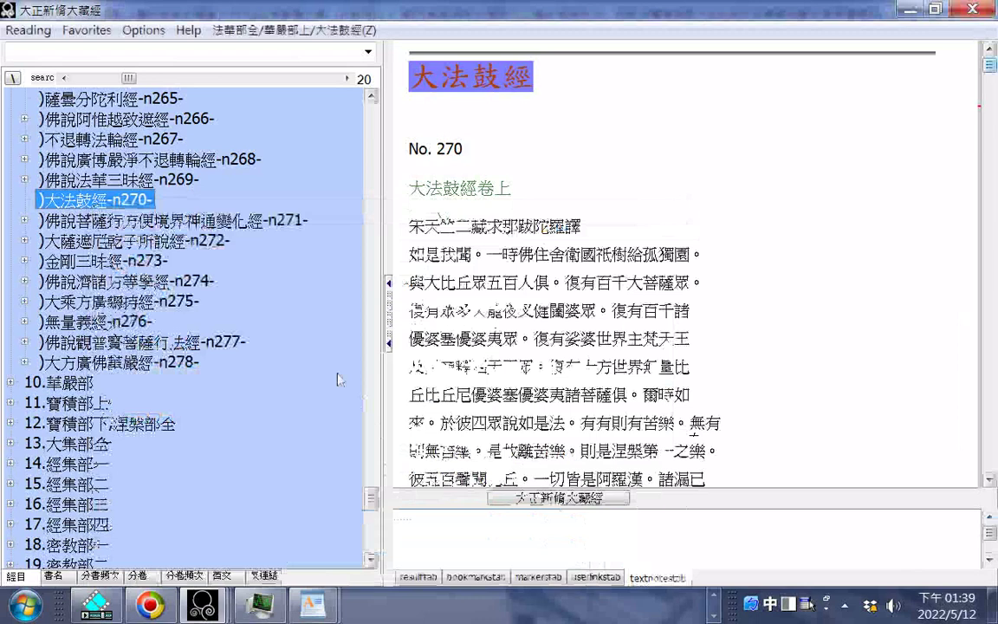
- Open chapter 如來昇兜率天宮一切寶殿品第十九 of 大方廣佛華嚴經 (n278) and copy its heading
double_click(139, 362)
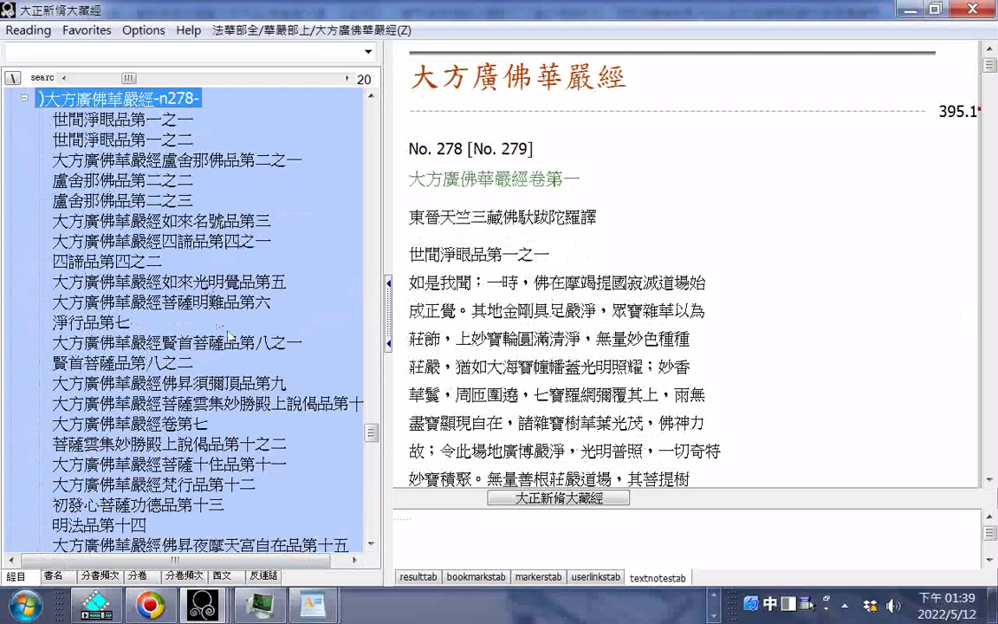
scroll(228, 334, "down", 6)
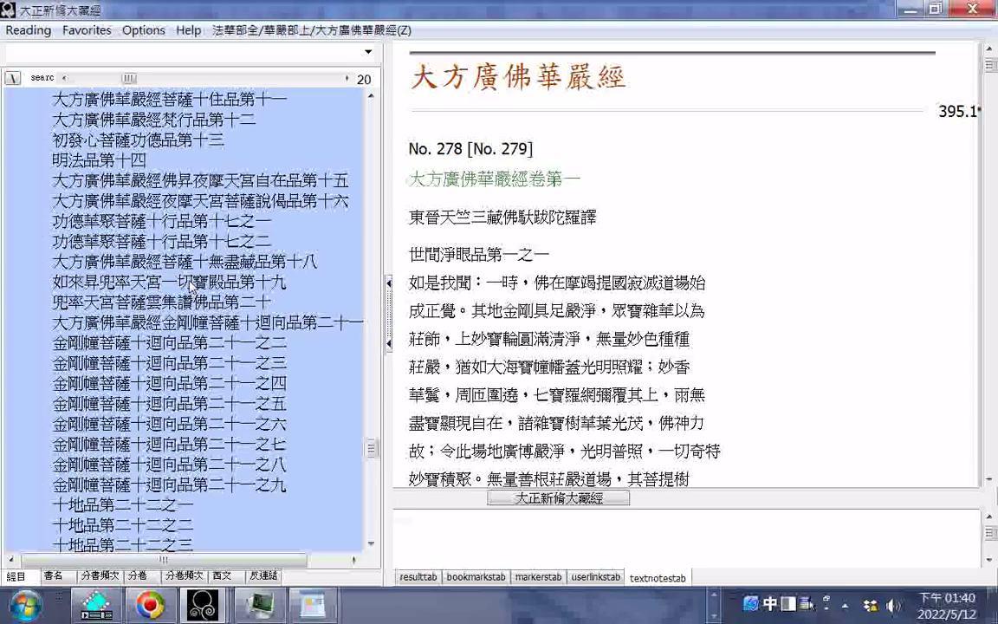
left_click(191, 286)
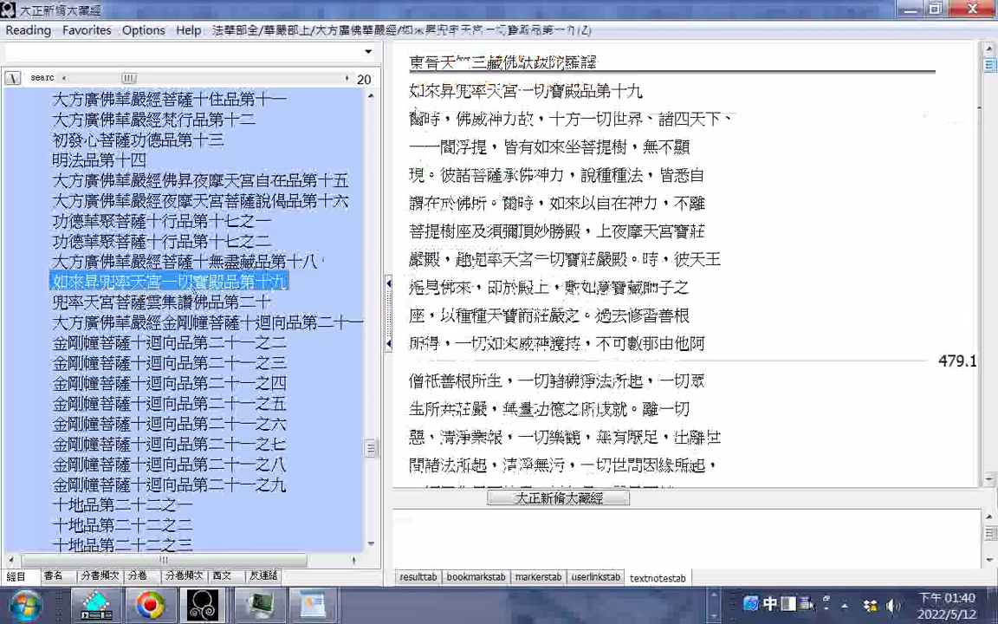
left_click_drag(412, 92, 642, 92)
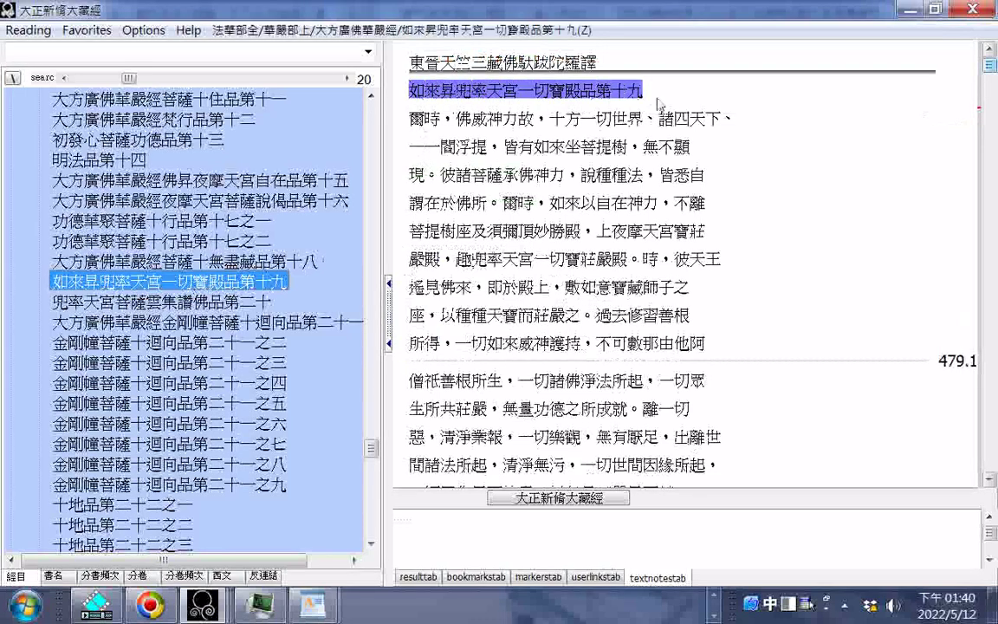
right_click(626, 90)
left_click(639, 100)
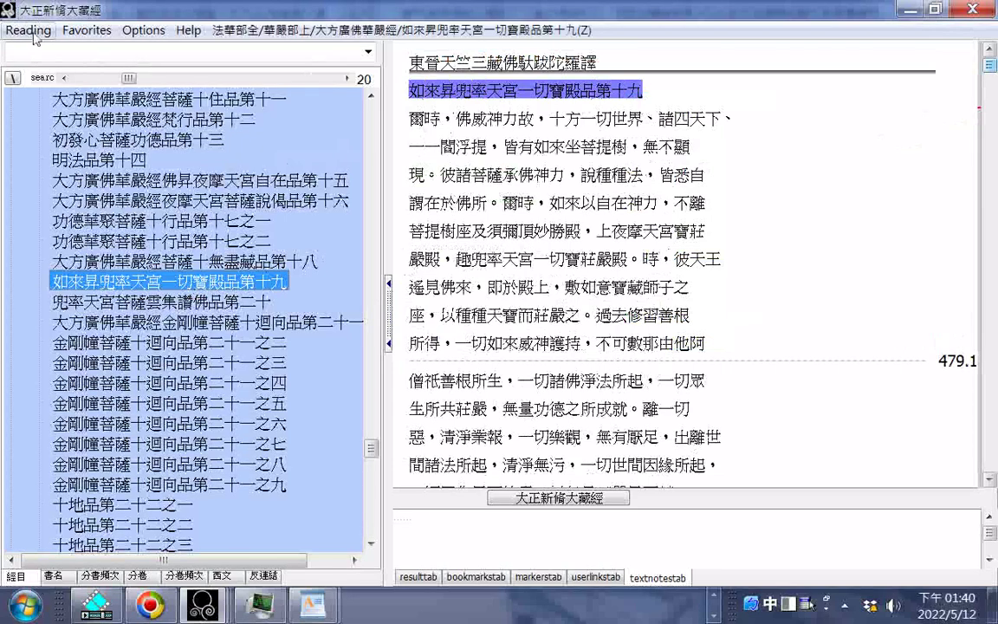
- Export the open chapter as an HTML file on Transcend (H:) named 華嚴經如來昇兜率天宮一切寶殿品第十九
key("ctrl+s")
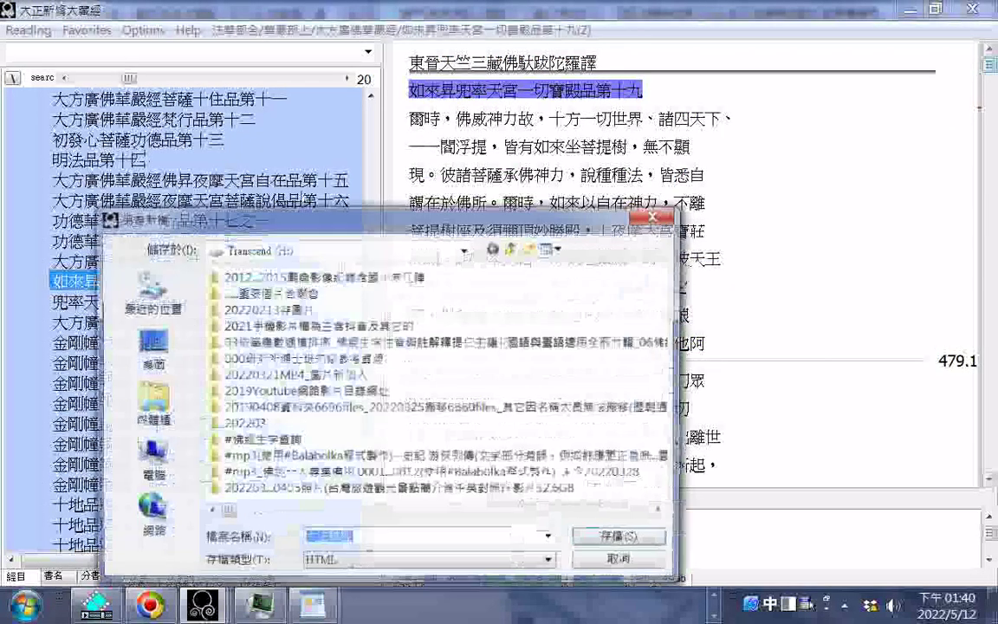
left_click_drag(312, 538, 340, 539)
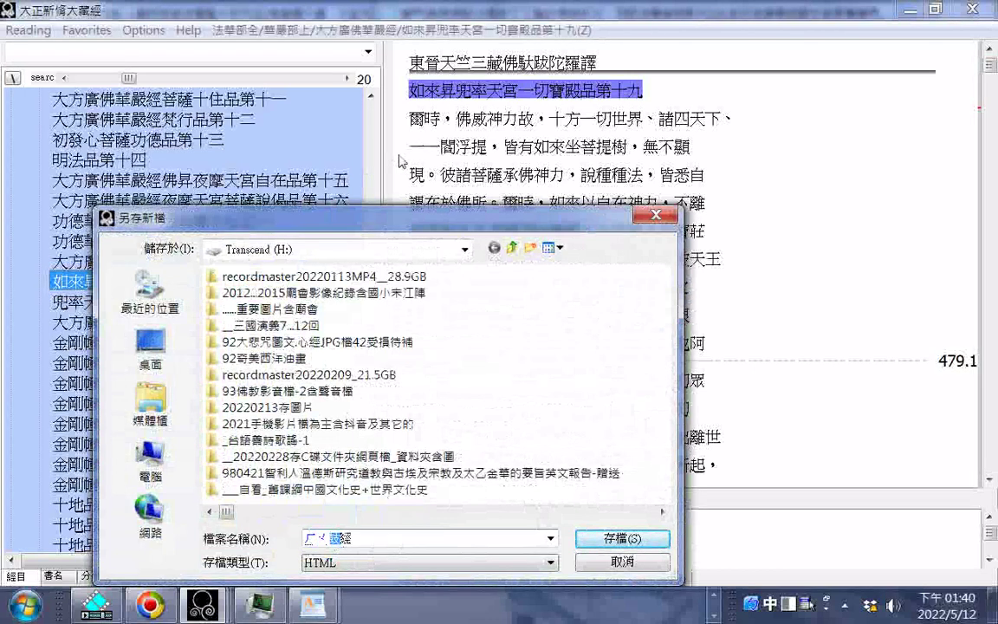
type("華研")
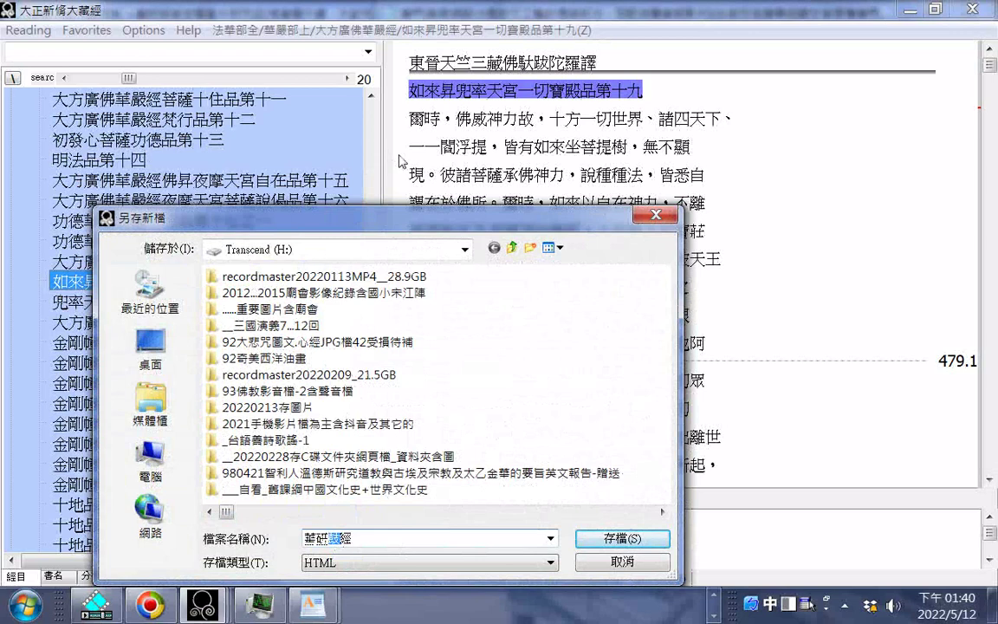
key("Down")
key("3")
key("Return")
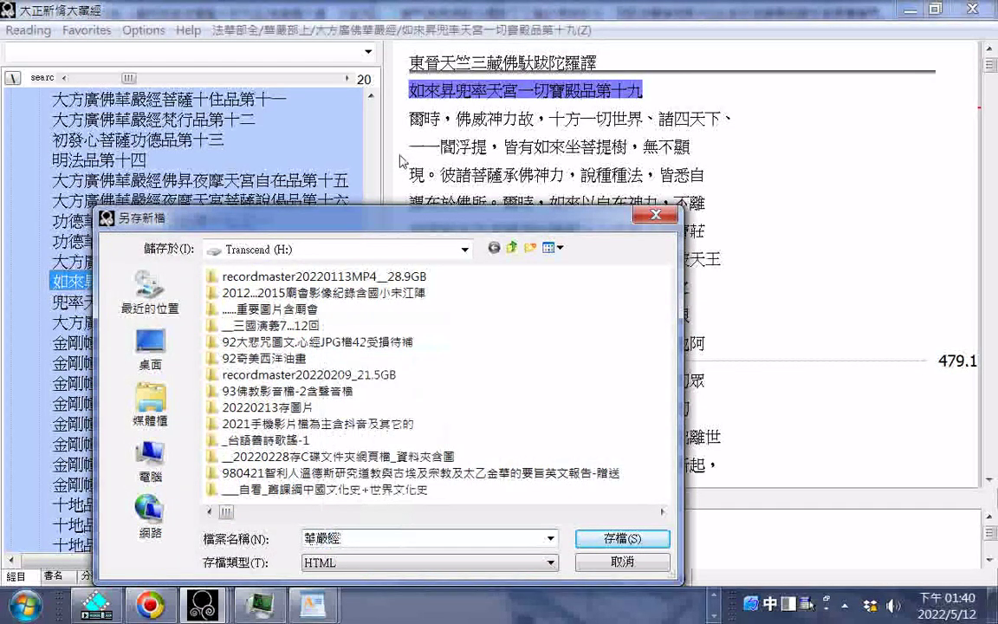
key("ctrl+v")
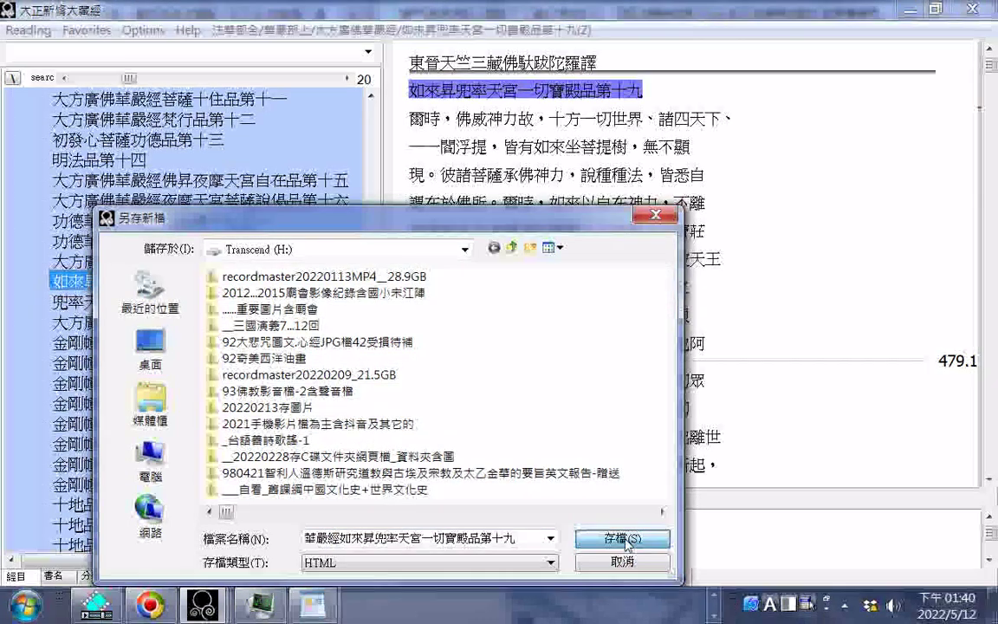
left_click(624, 539)
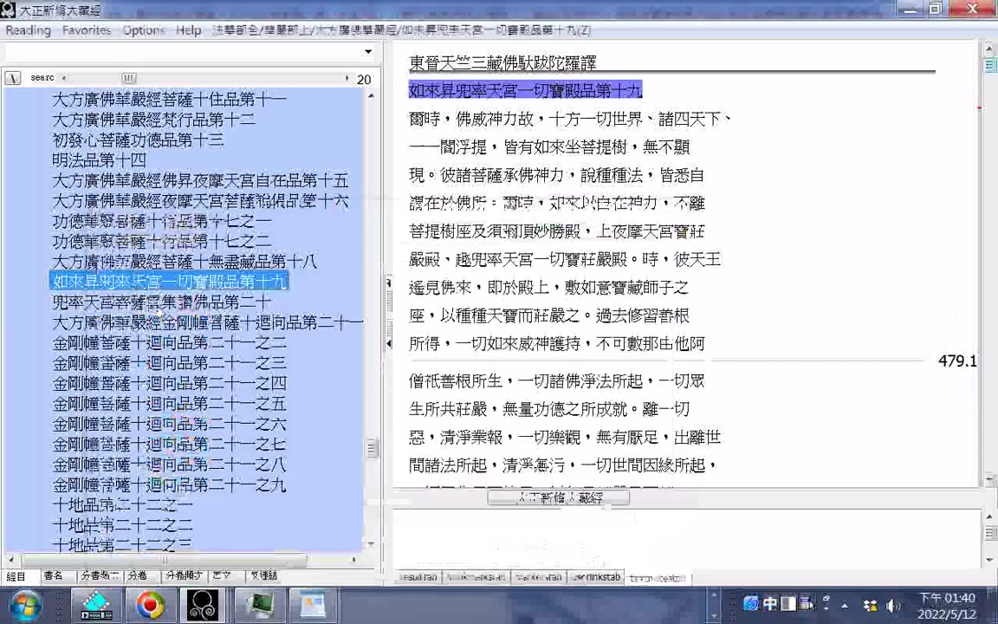
- Open chapter 兜率天宮菩薩雲集讚佛品第二十 of 大方廣佛華嚴經 (n278) and copy its heading
key("Down")
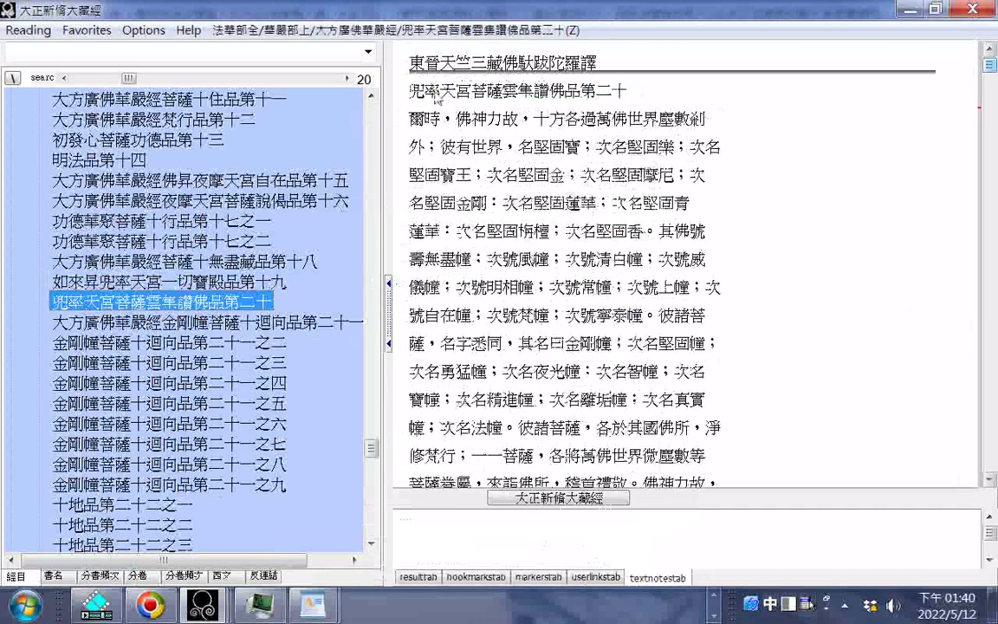
left_click_drag(410, 91, 615, 97)
right_click(552, 80)
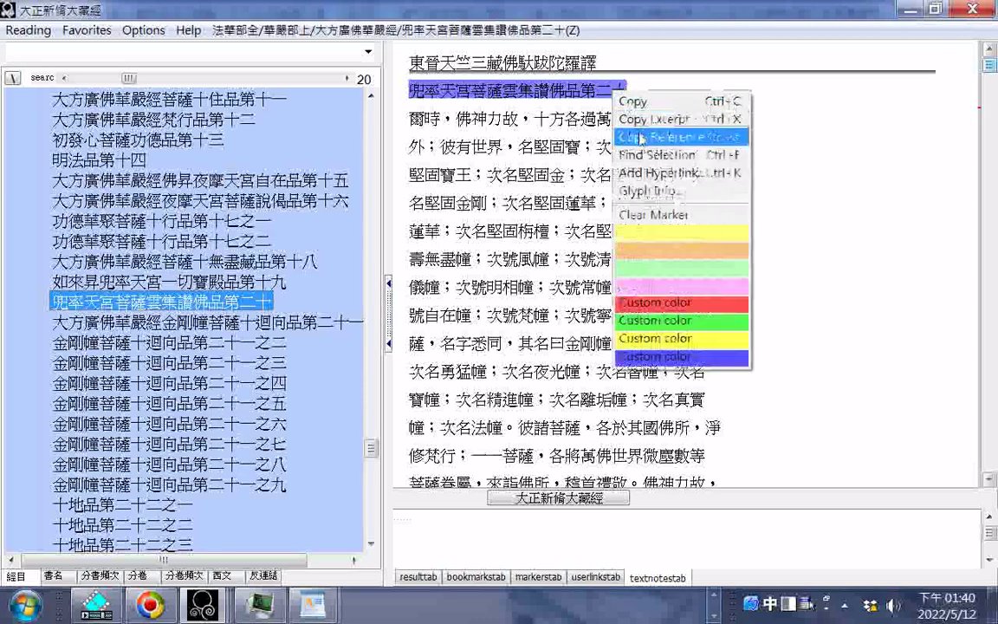
left_click(574, 96)
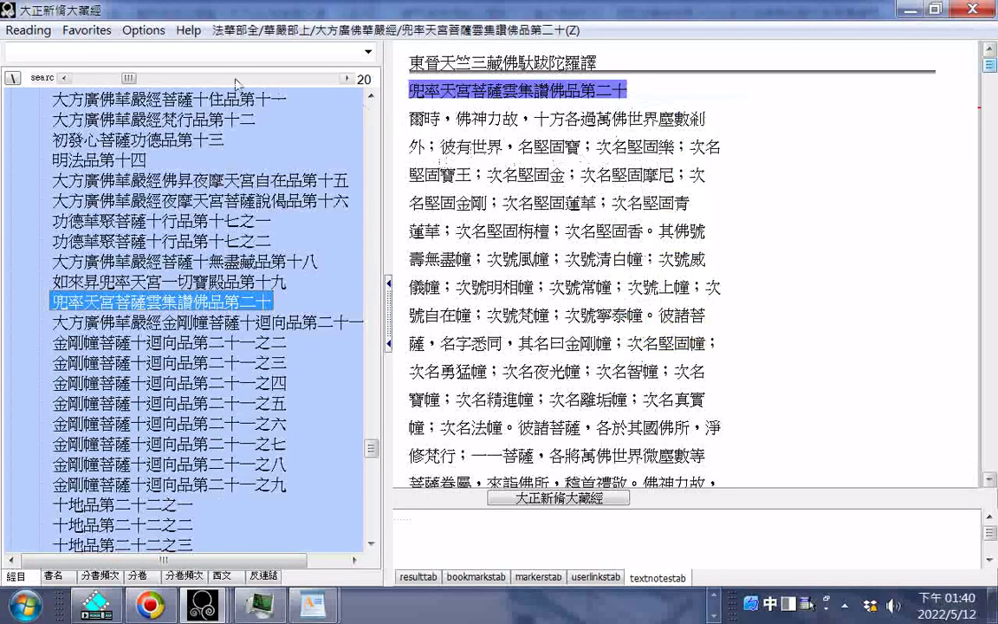
- Export chapter 兜率天宮菩薩雲集讚佛品第二十 as HTML on Transcend (H:), replacing the old chapter title after 華嚴經 with the copied heading
left_click(17, 31)
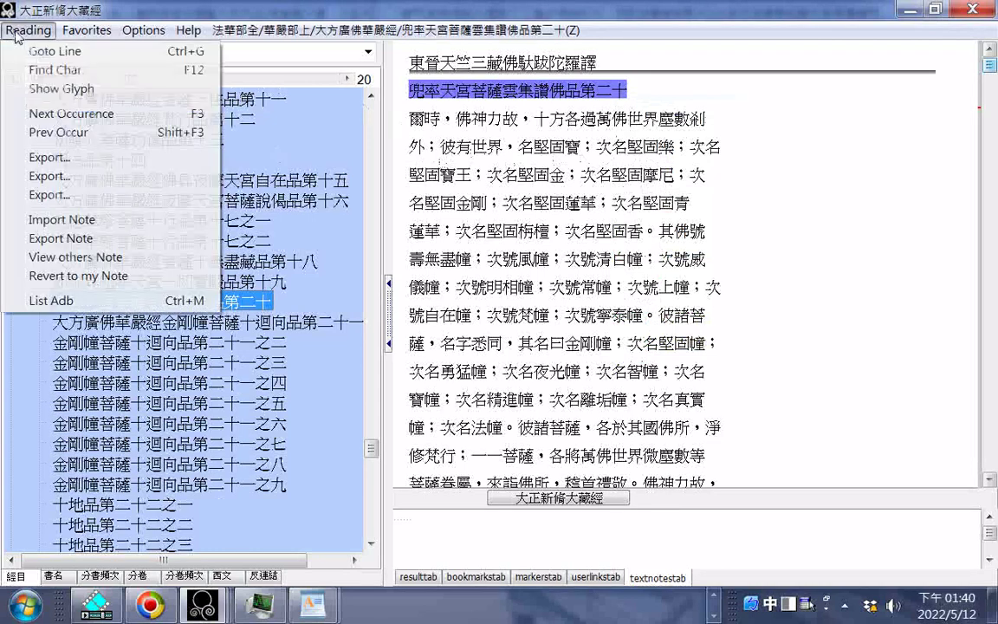
left_click(61, 158)
left_click_drag(328, 539, 514, 541)
left_click_drag(339, 539, 516, 540)
right_click(497, 542)
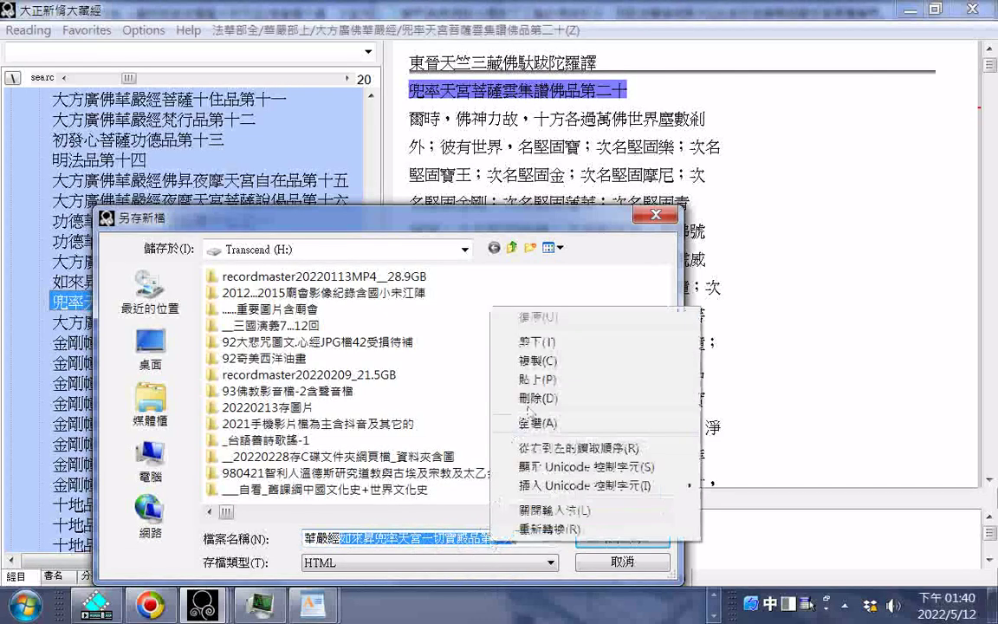
left_click(537, 381)
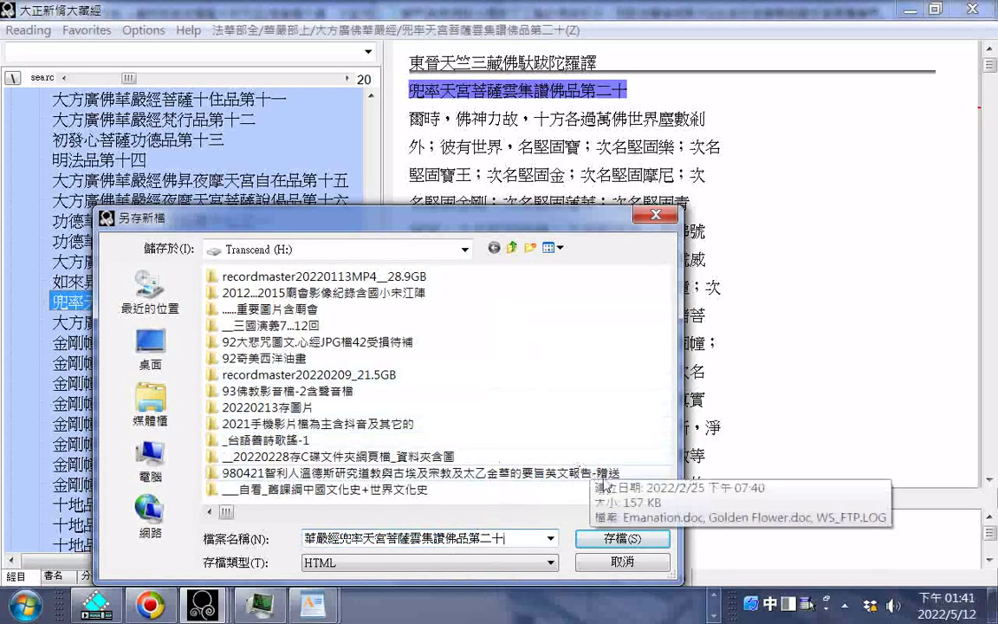
left_click(623, 541)
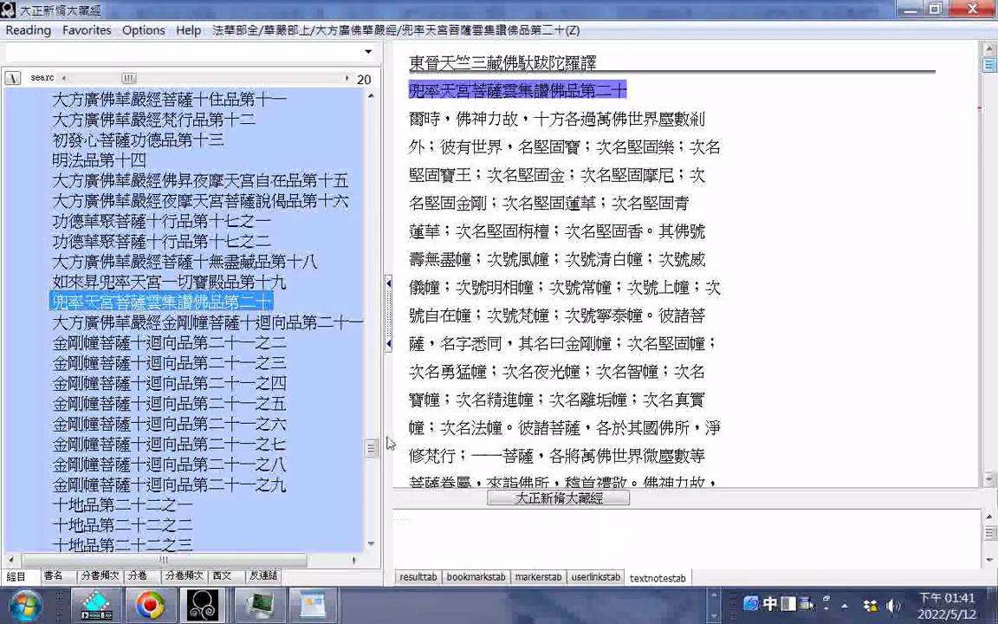
- Export the same chapter again as an HTML file to the desktop (桌面), keeping the name 華嚴經兜率天宮菩薩雲集讚佛品第二十
left_click(26, 312)
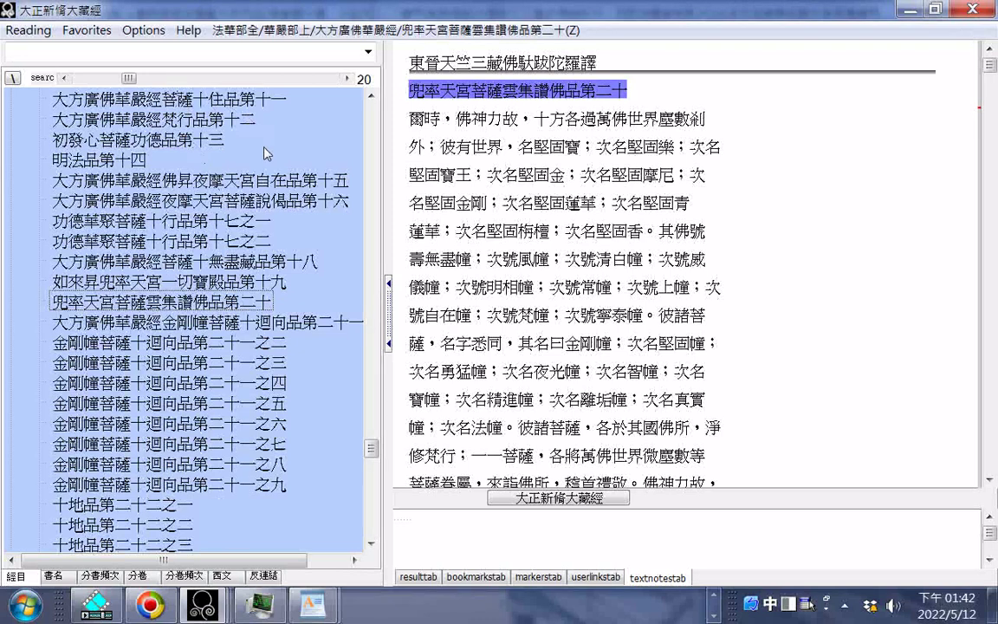
left_click(28, 30)
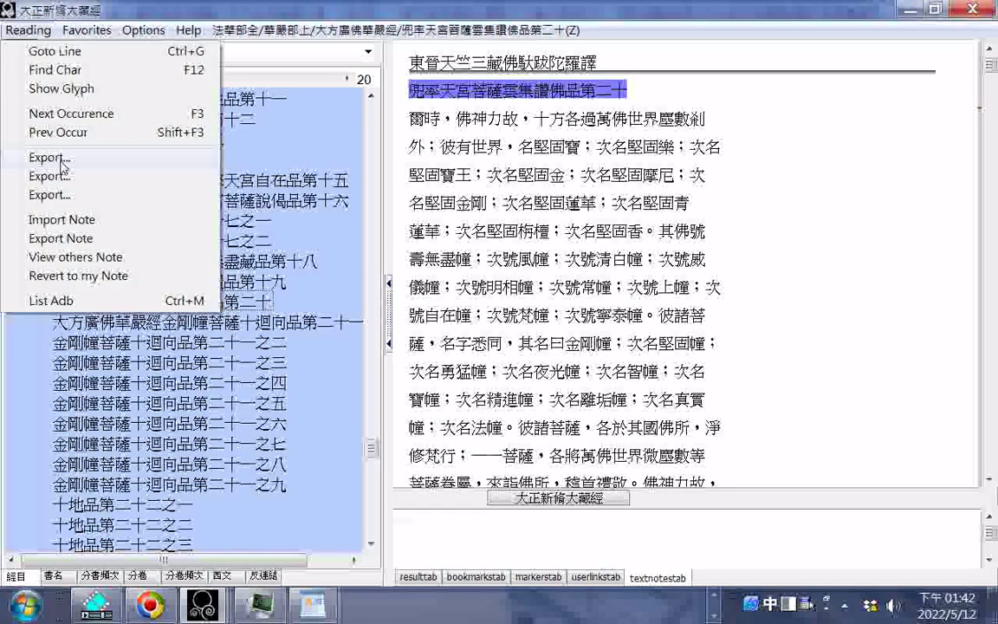
left_click(62, 165)
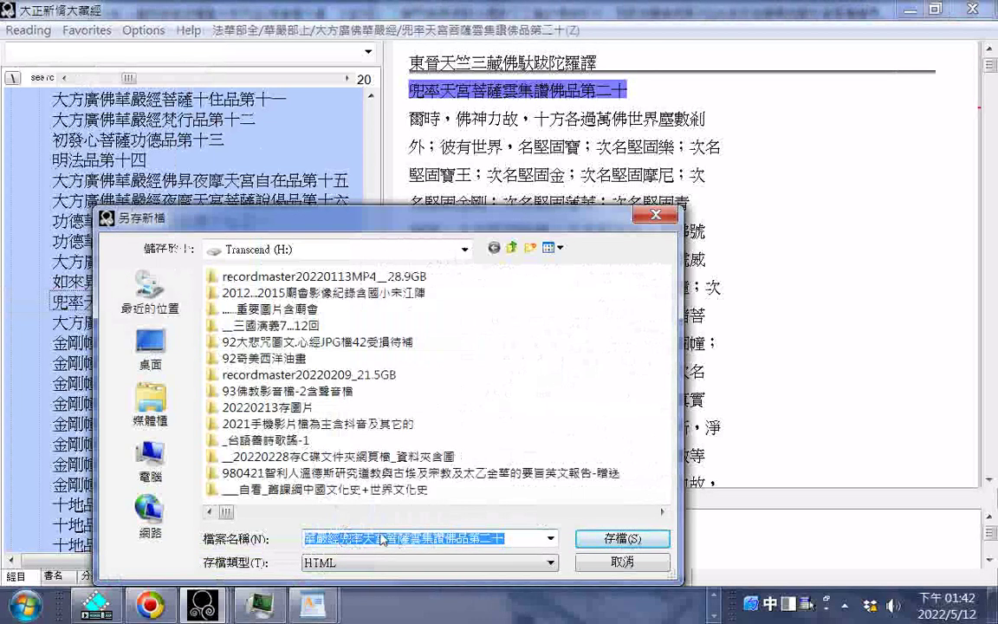
left_click(152, 359)
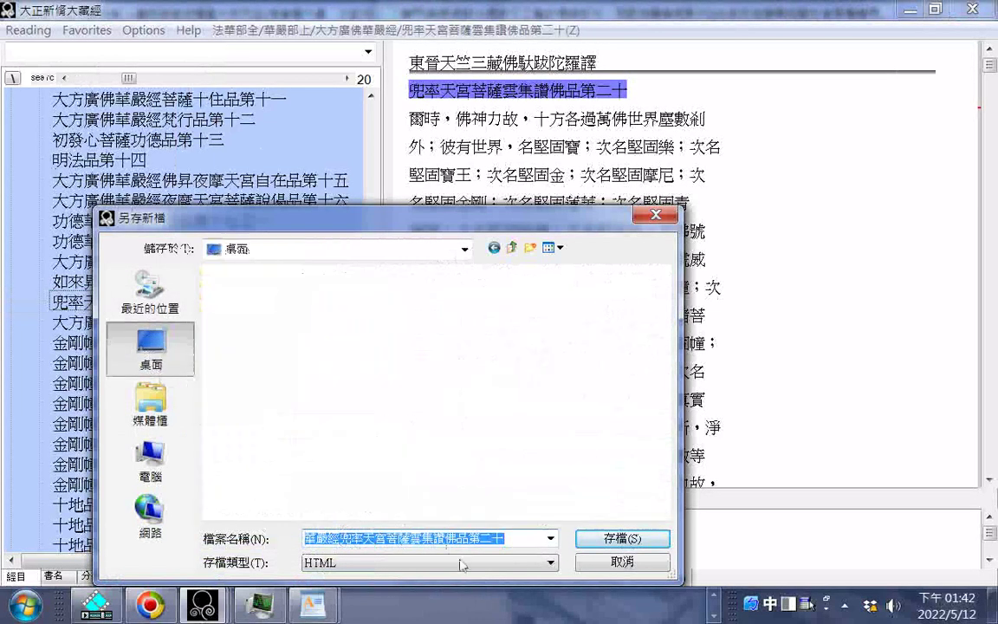
left_click(608, 544)
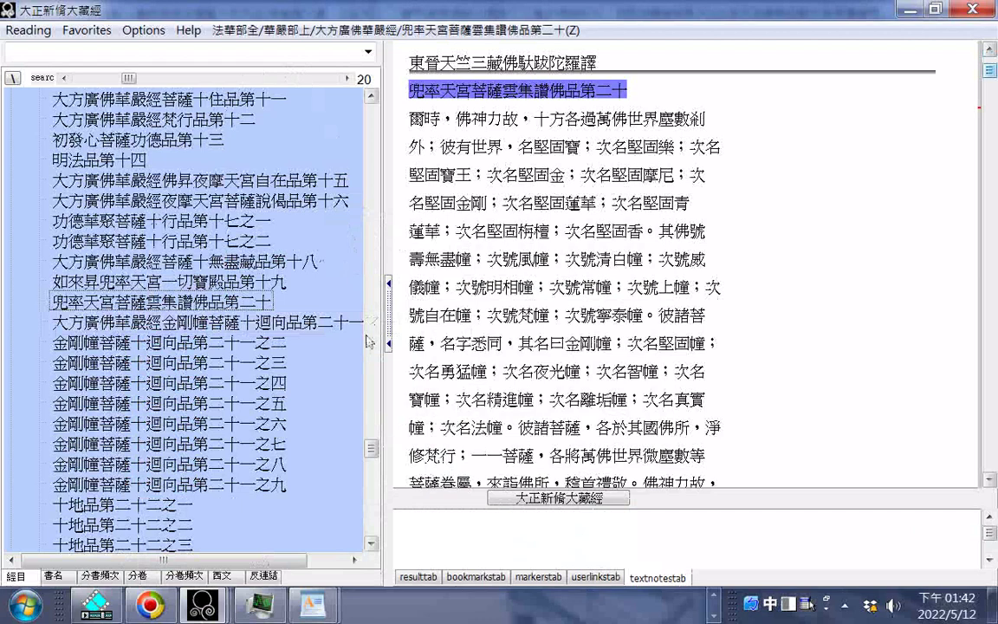
- Open chapter 普賢菩薩行品第三十一 of 大方廣佛華嚴經 (n278) and copy its heading
scroll(370, 341, "down", 6)
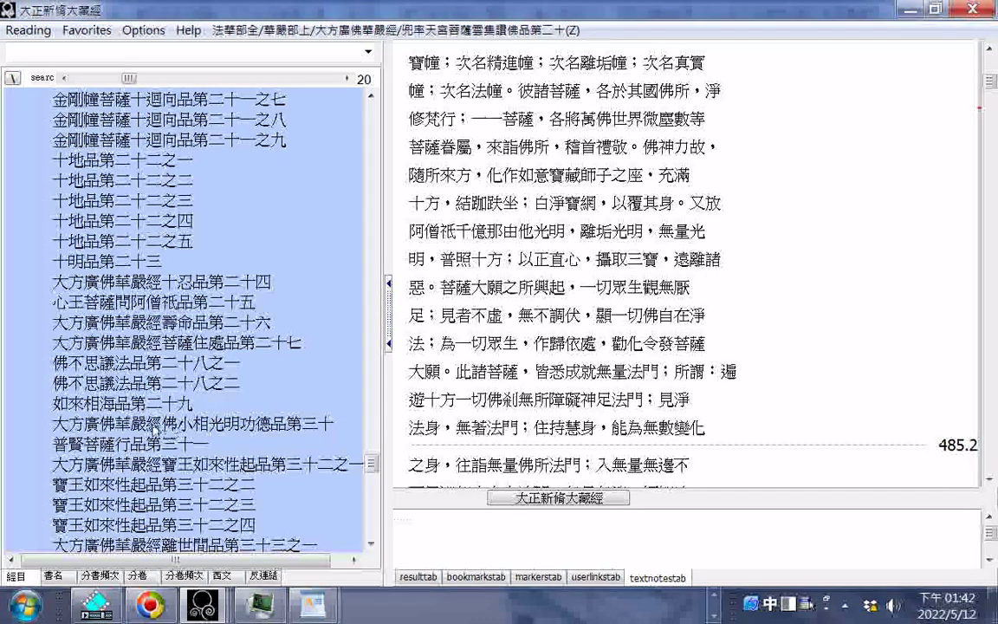
scroll(153, 382, "down", 1)
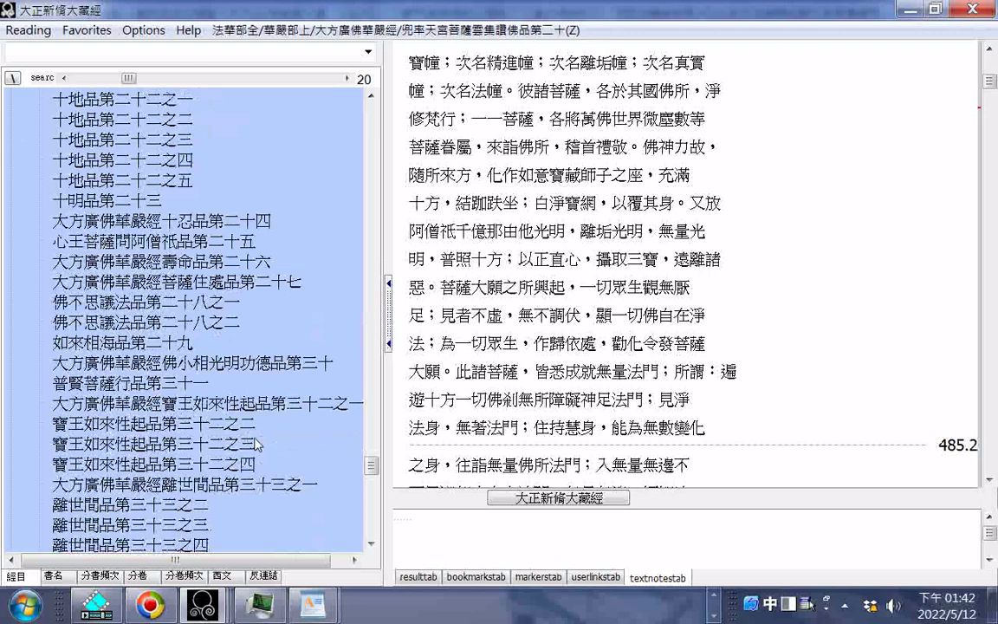
left_click(149, 386)
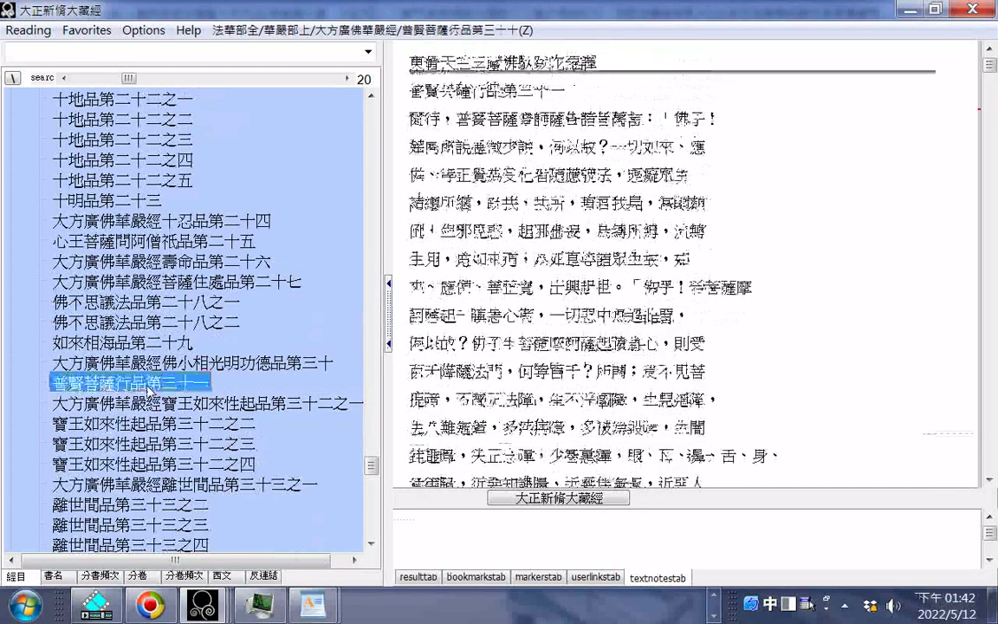
left_click_drag(410, 90, 562, 92)
right_click(552, 93)
left_click(572, 103)
- Export chapter 普賢菩薩行品第三十一 as an HTML file to the desktop, named 華嚴經普賢菩薩行品第三十一
left_click(27, 30)
left_click(76, 157)
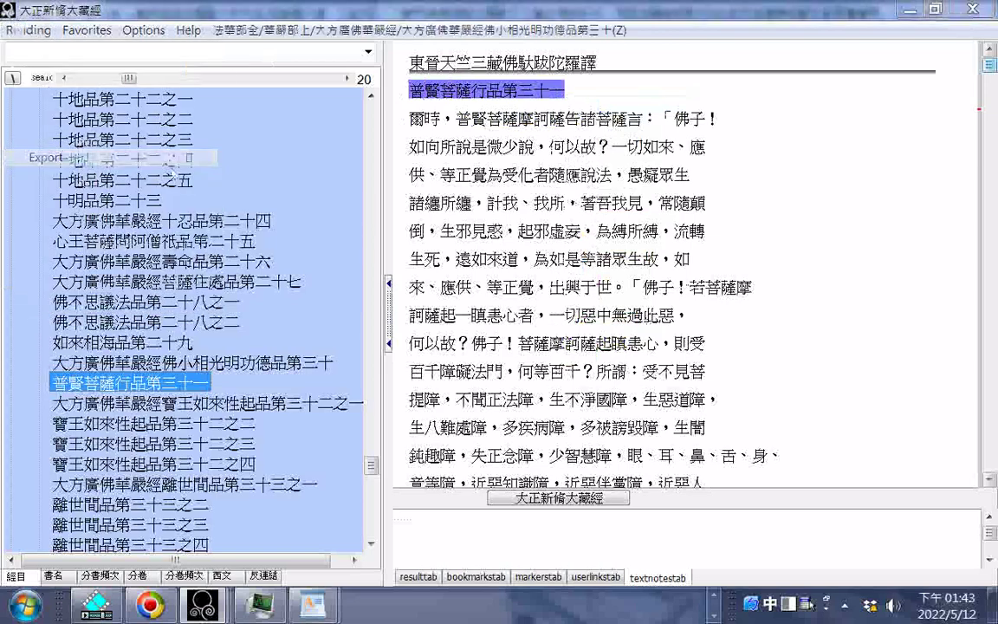
key("Home")
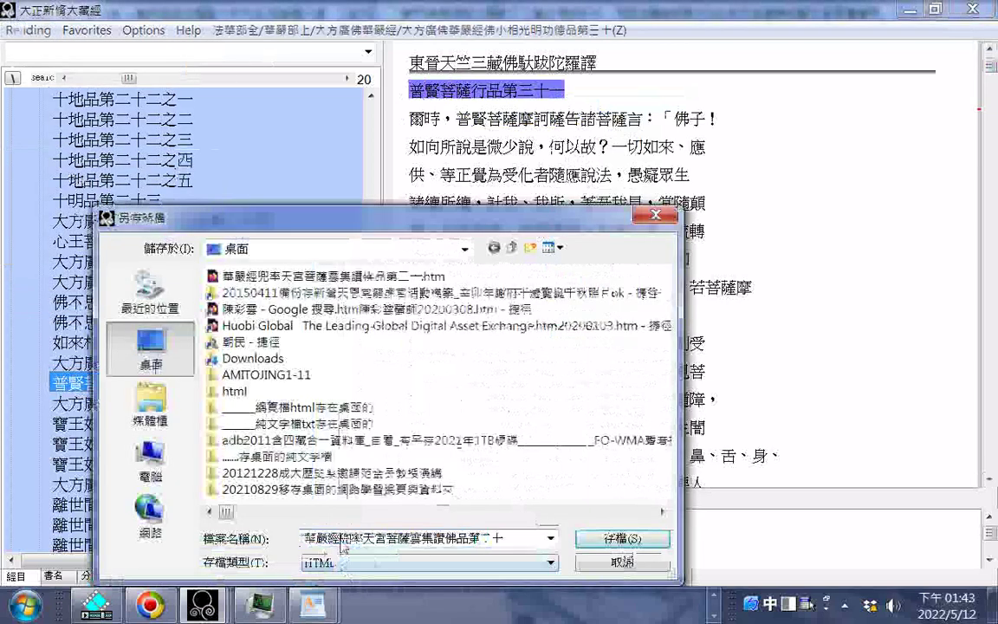
left_click_drag(342, 541, 503, 539)
right_click(503, 539)
left_click(520, 382)
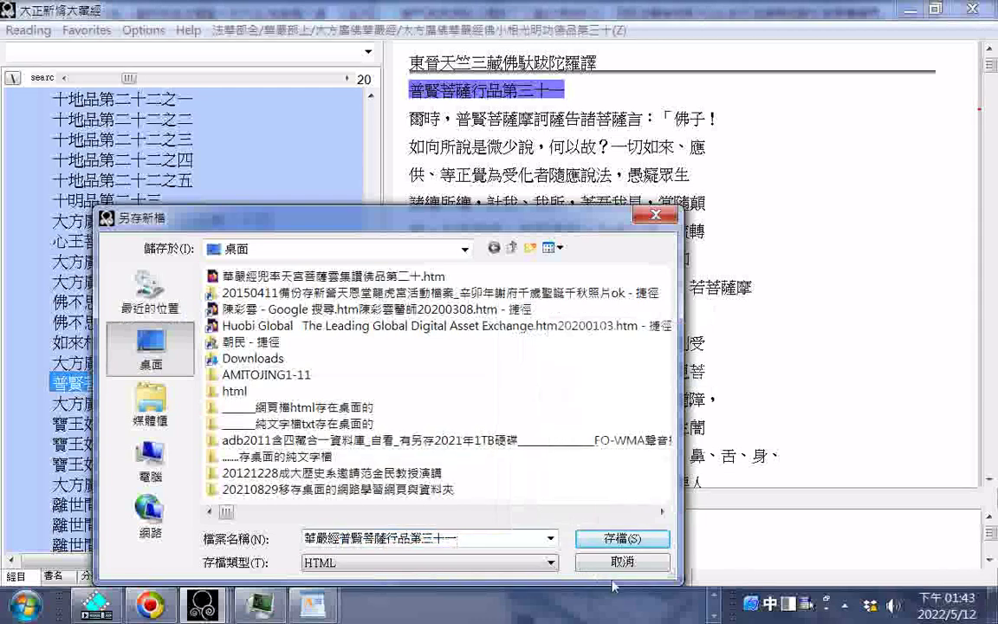
left_click(630, 538)
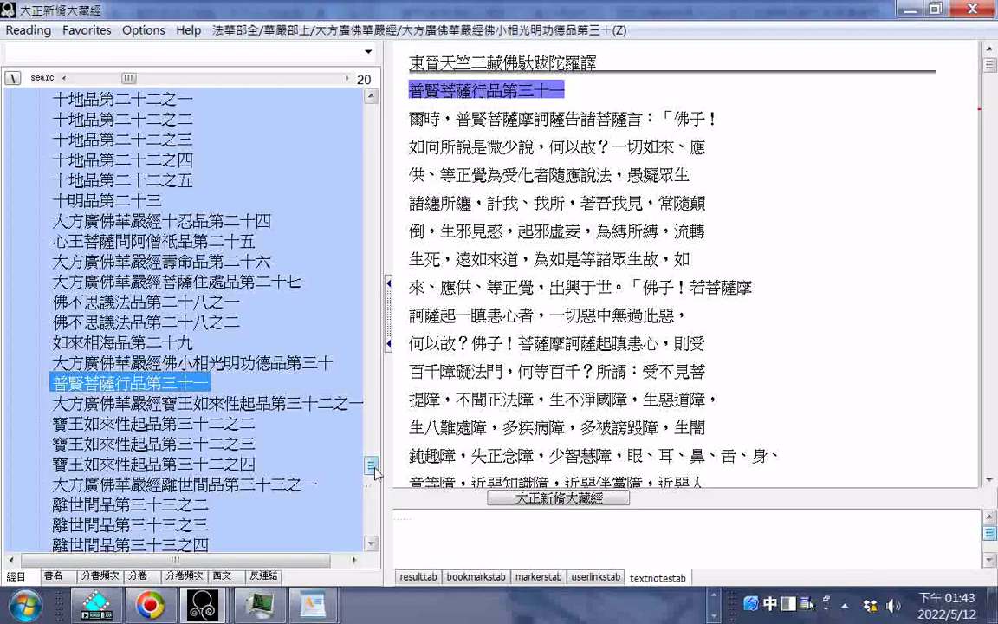
- Go past the remaining 入法界品 chapters in the catalogue and open section 10.華嚴部
left_click(372, 544)
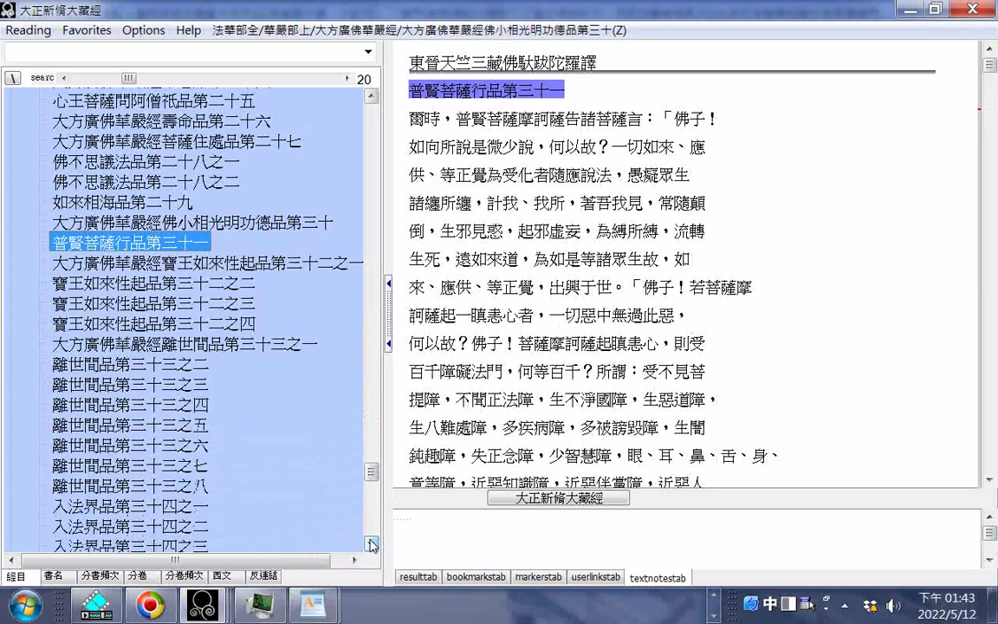
scroll(371, 543, "down", 2)
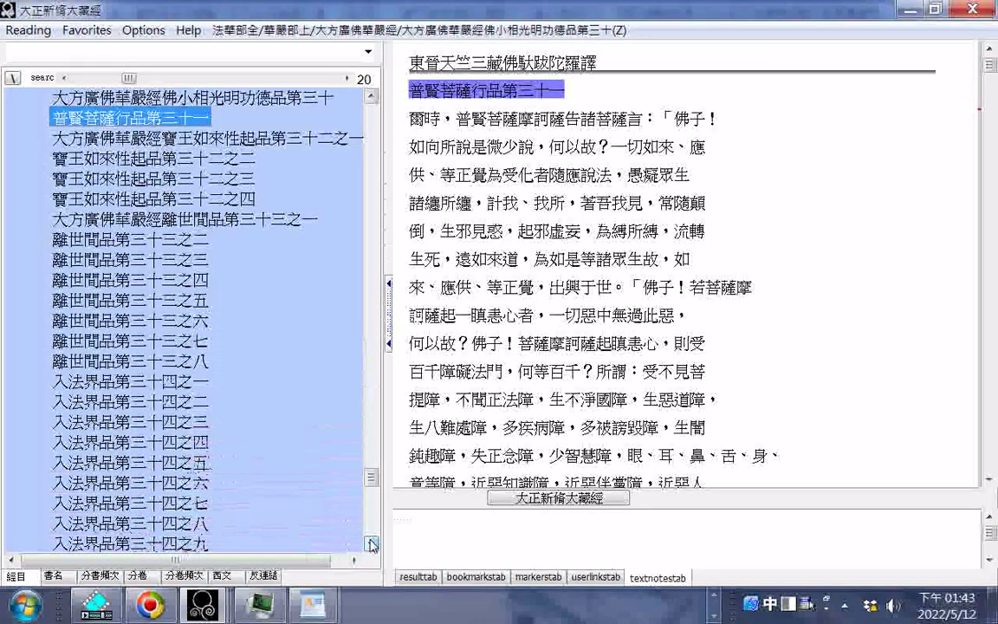
scroll(372, 544, "down", 10)
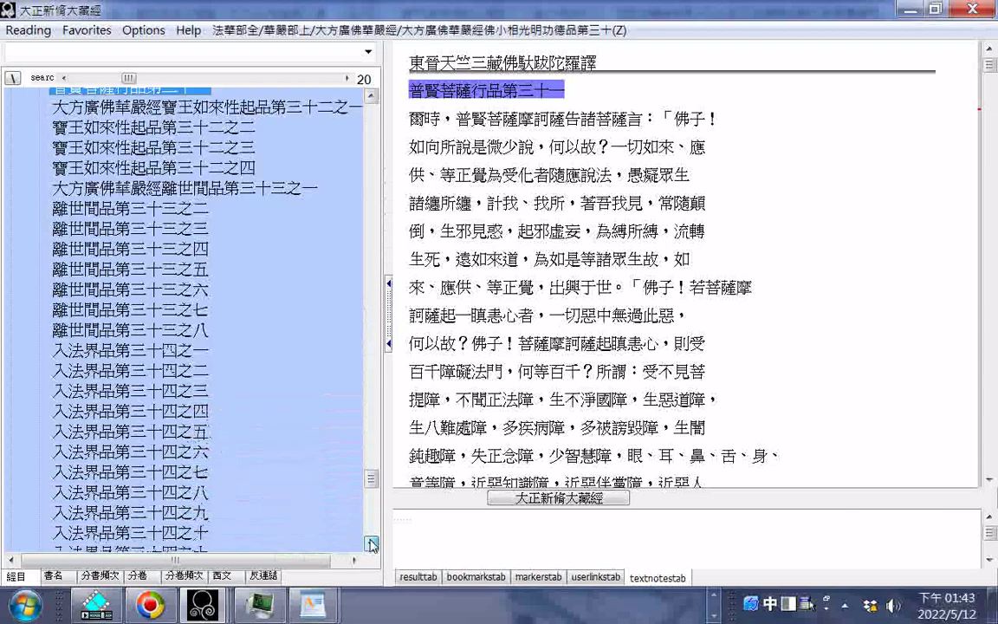
scroll(372, 544, "down", 7)
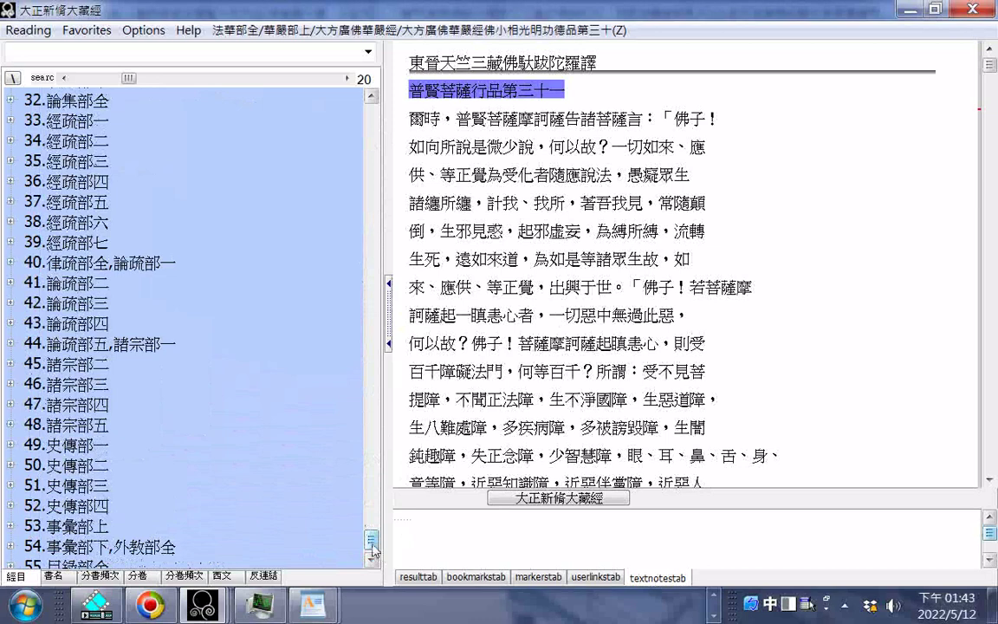
scroll(372, 543, "up", 3)
left_click_drag(368, 529, 369, 515)
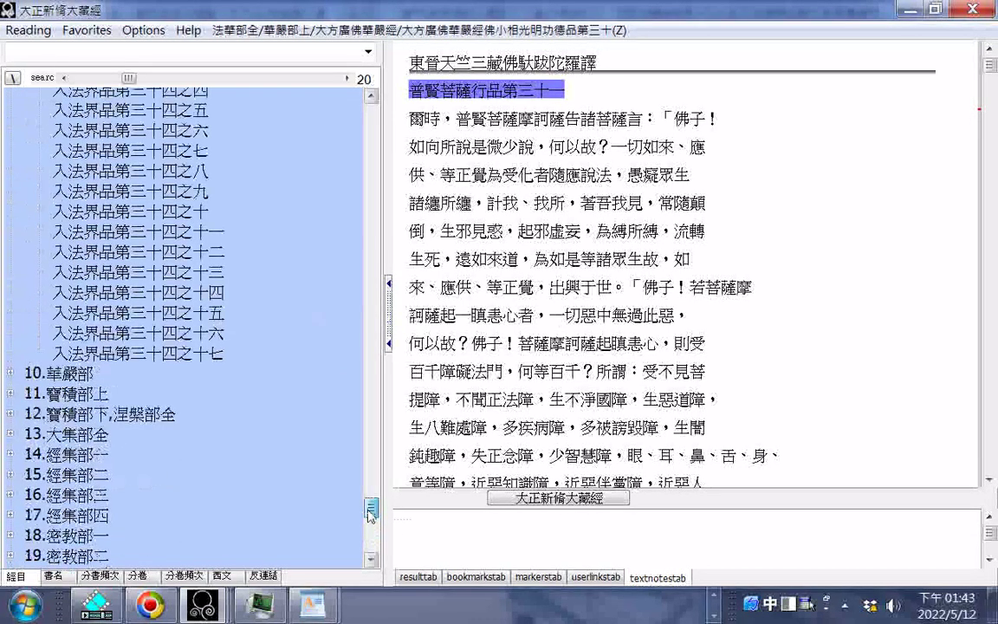
left_click(68, 374)
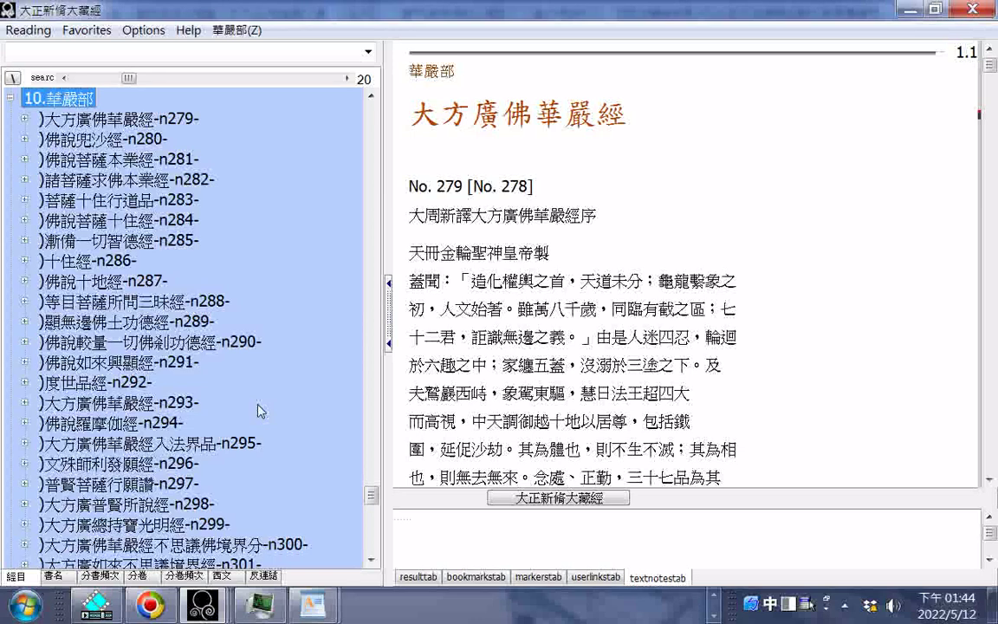
- View the opening of 大方廣佛華嚴經 (n293), and browse the chapter list of 大方廣佛華嚴經 (n279)
left_click(173, 403)
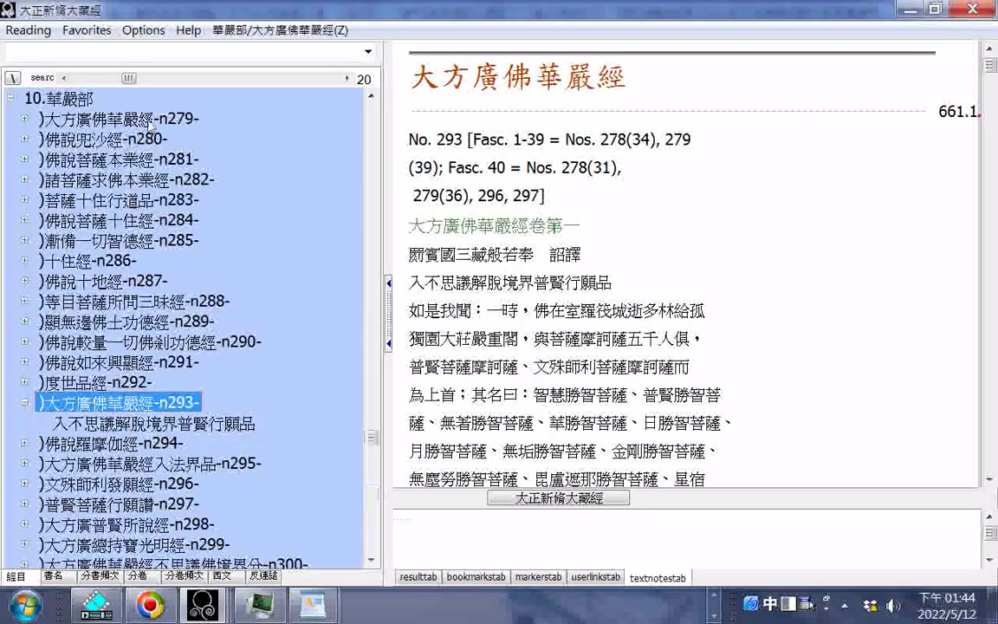
left_click(150, 122)
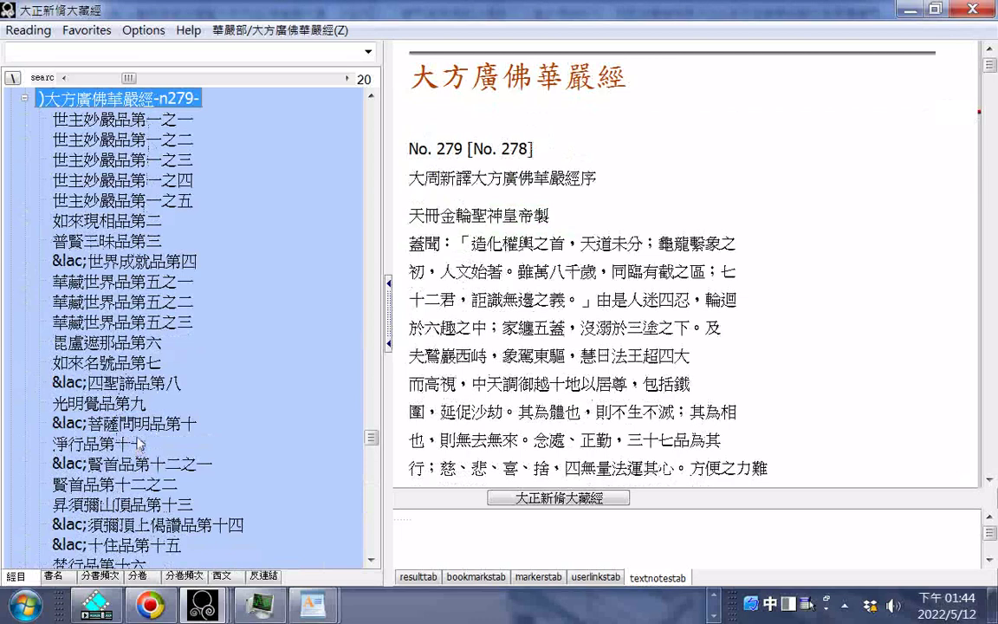
scroll(242, 234, "down", 2)
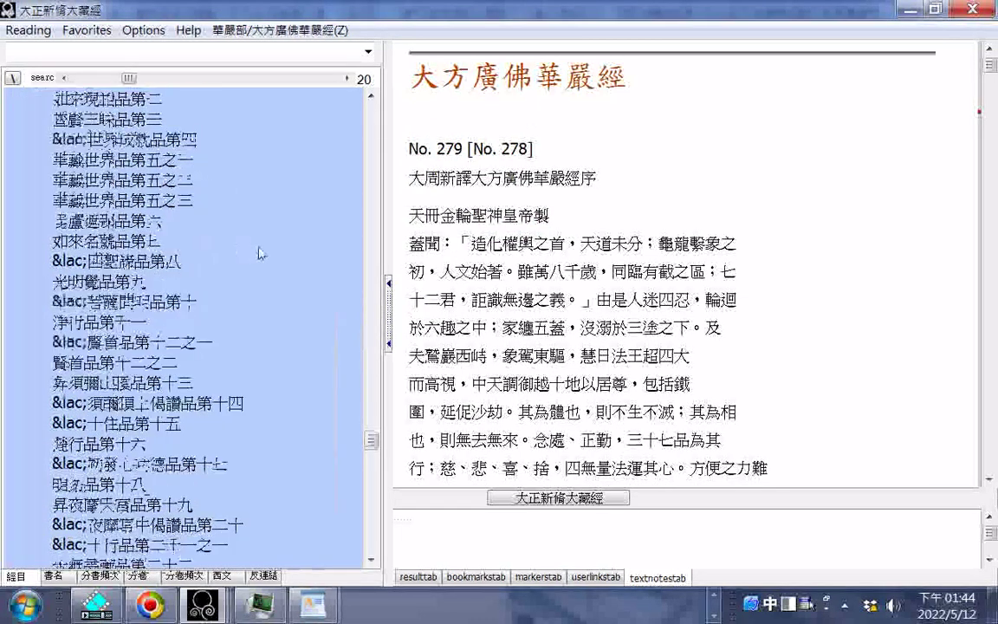
scroll(258, 252, "down", 13)
scroll(271, 292, "down", 12)
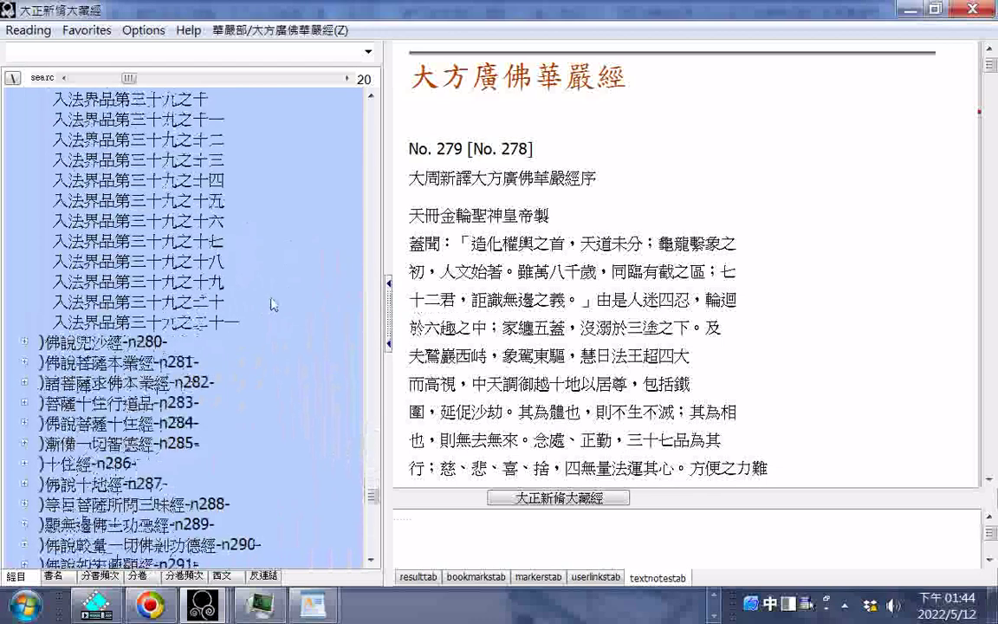
- View the openings of 文殊師利發願經 (n296) and 大方廣佛華嚴經 (n293) in the 華嚴部 catalogue
scroll(273, 303, "down", 3)
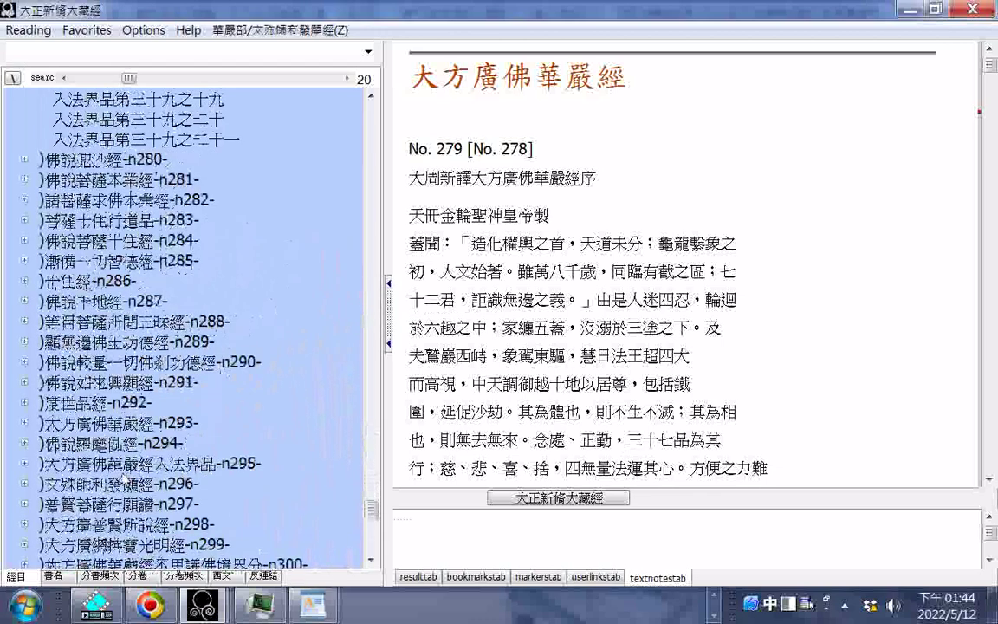
left_click(124, 480)
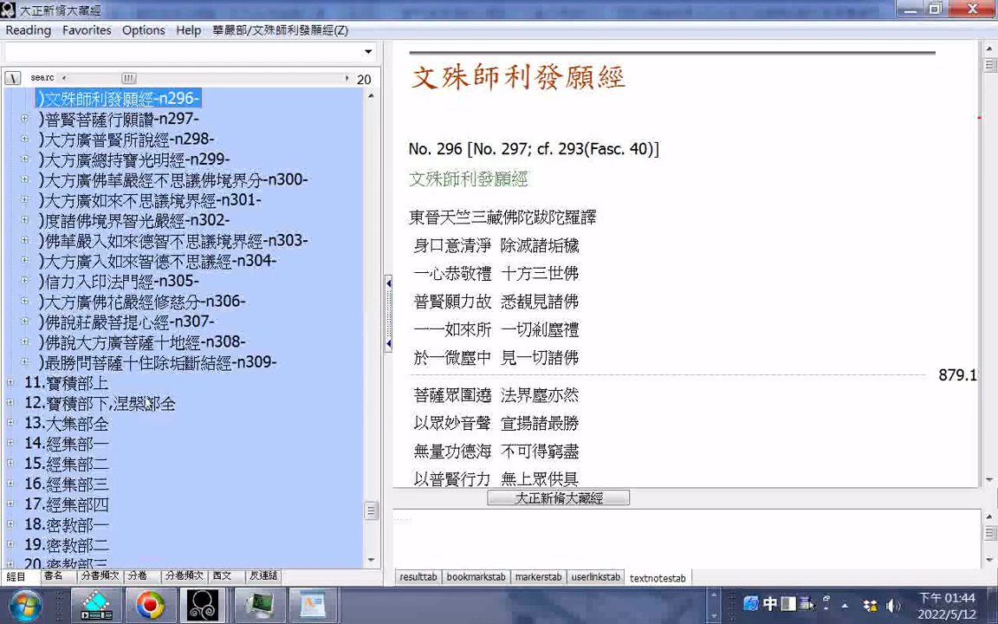
scroll(134, 363, "up", 2)
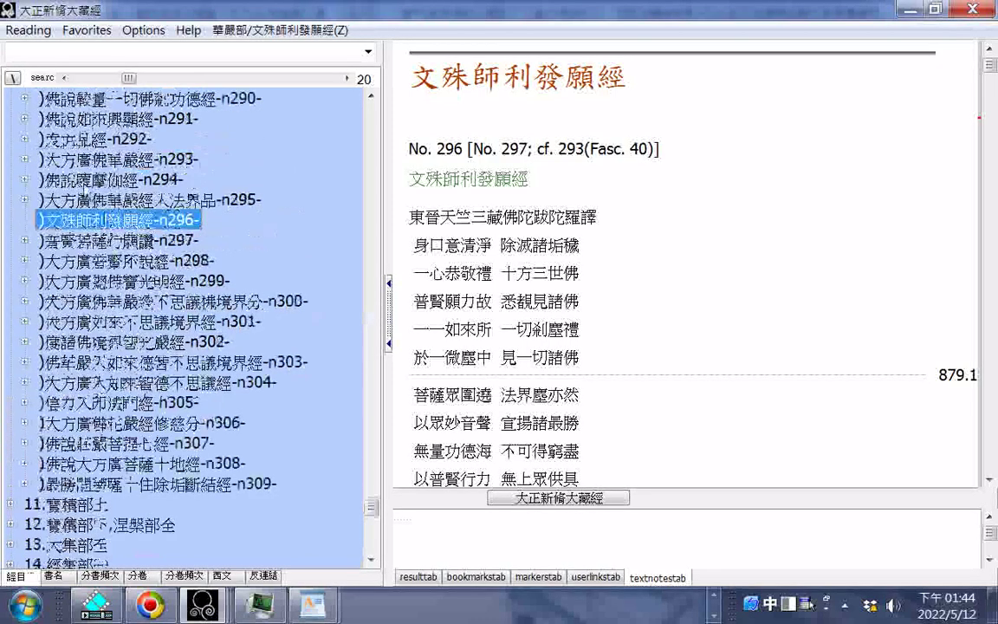
left_click(130, 160)
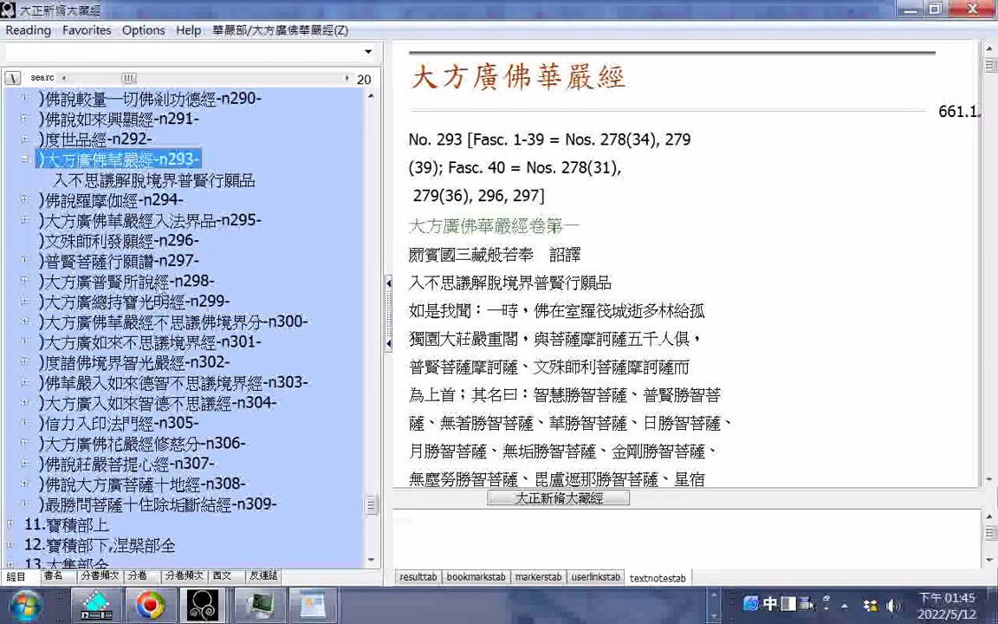
- Open 文殊師利發願經 (n296) and copy its title heading
left_click(121, 241)
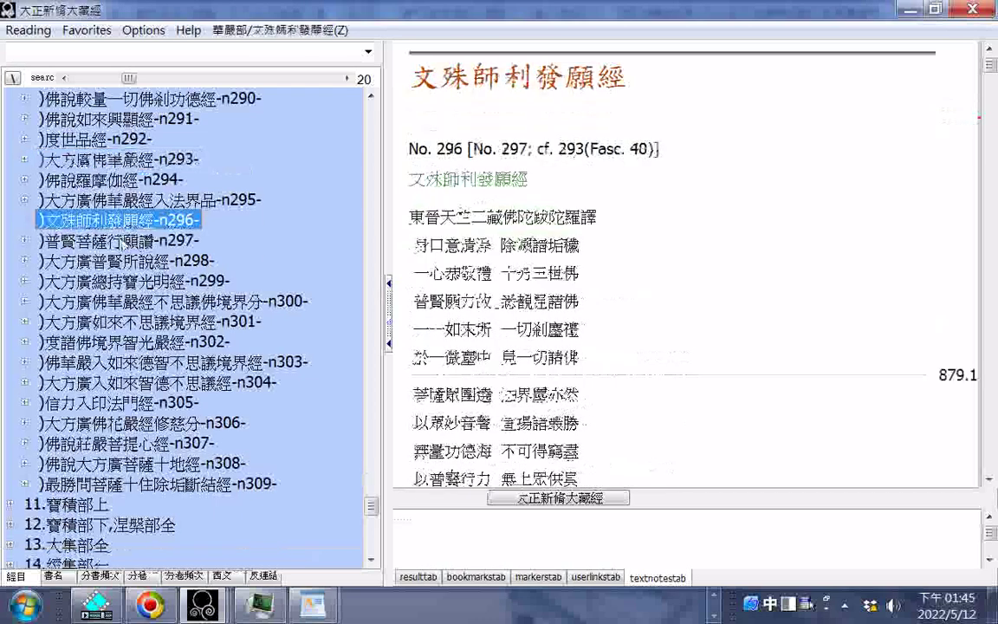
left_click_drag(377, 74, 623, 78)
right_click(600, 81)
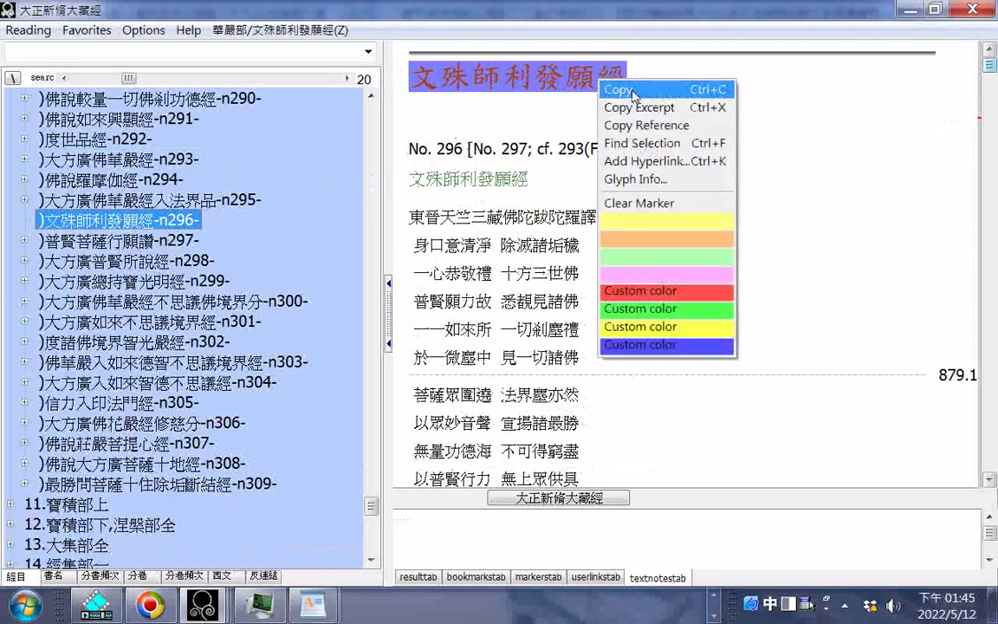
left_click(620, 89)
- Export 文殊師利發願經 as an HTML file to the desktop, named 文殊師利發願經
left_click(29, 31)
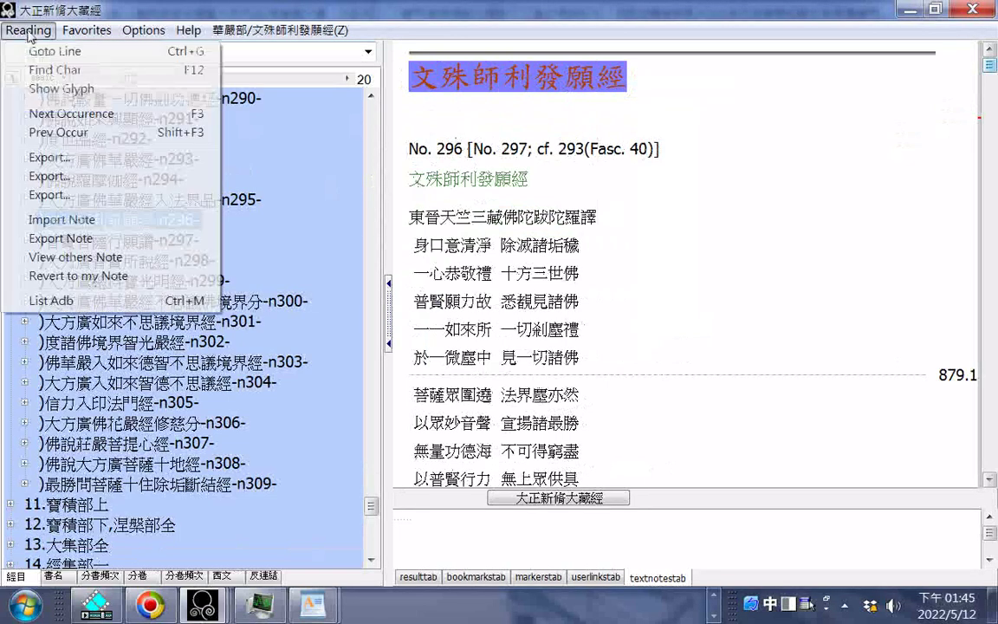
left_click(49, 157)
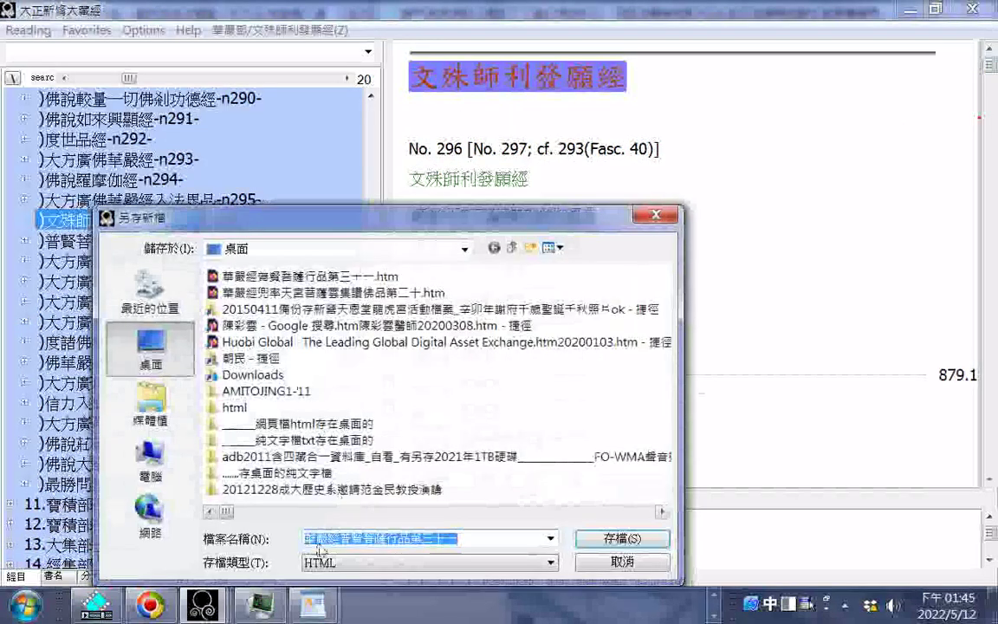
right_click(339, 546)
left_click(383, 376)
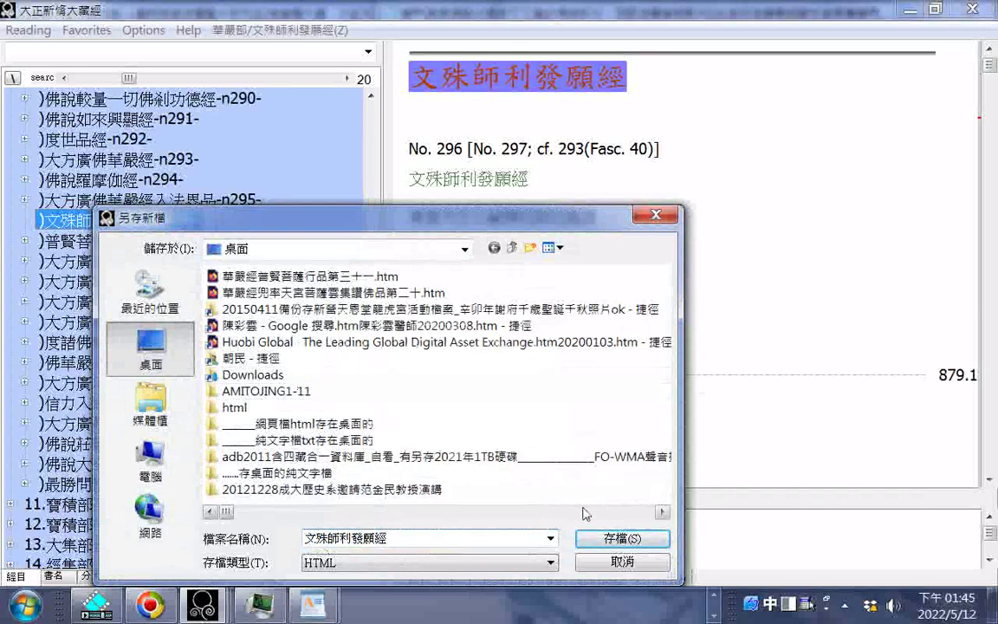
left_click(622, 540)
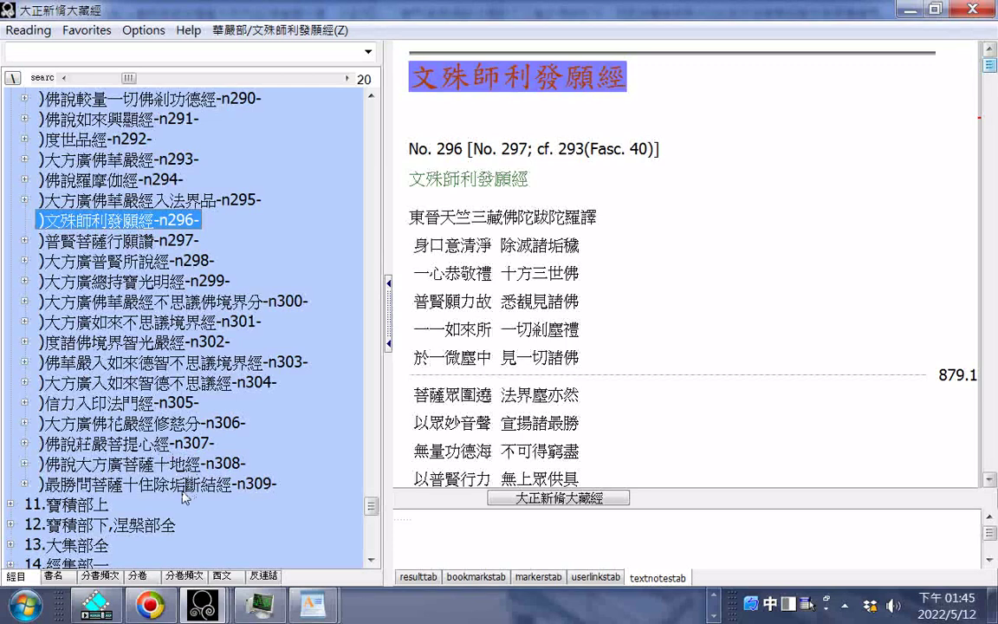
- Open section 11.寶積部上 and copy the title heading of 大寶積經 (n310)
double_click(96, 506)
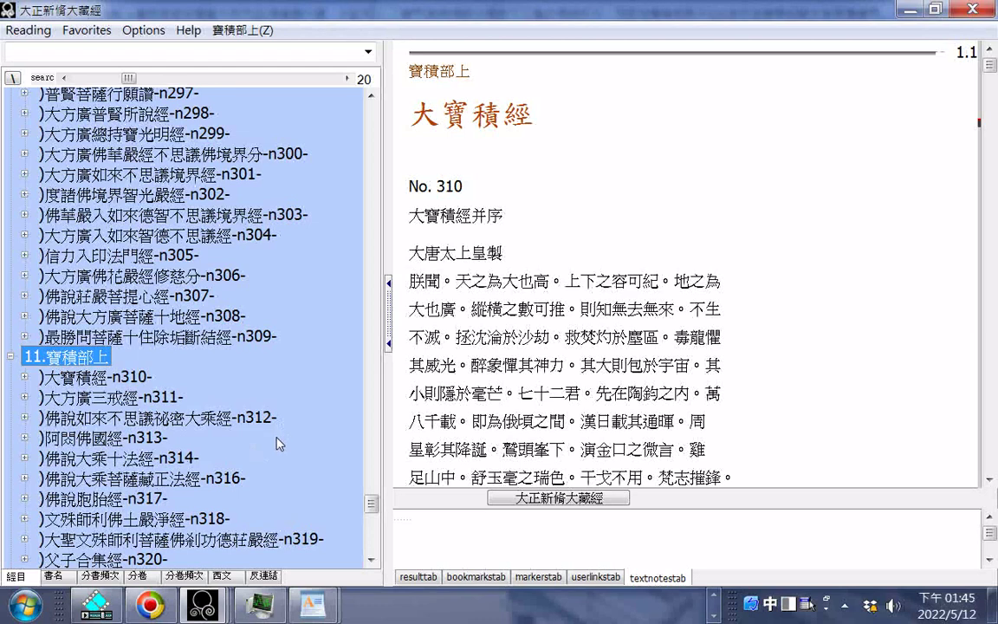
scroll(277, 444, "down", 1)
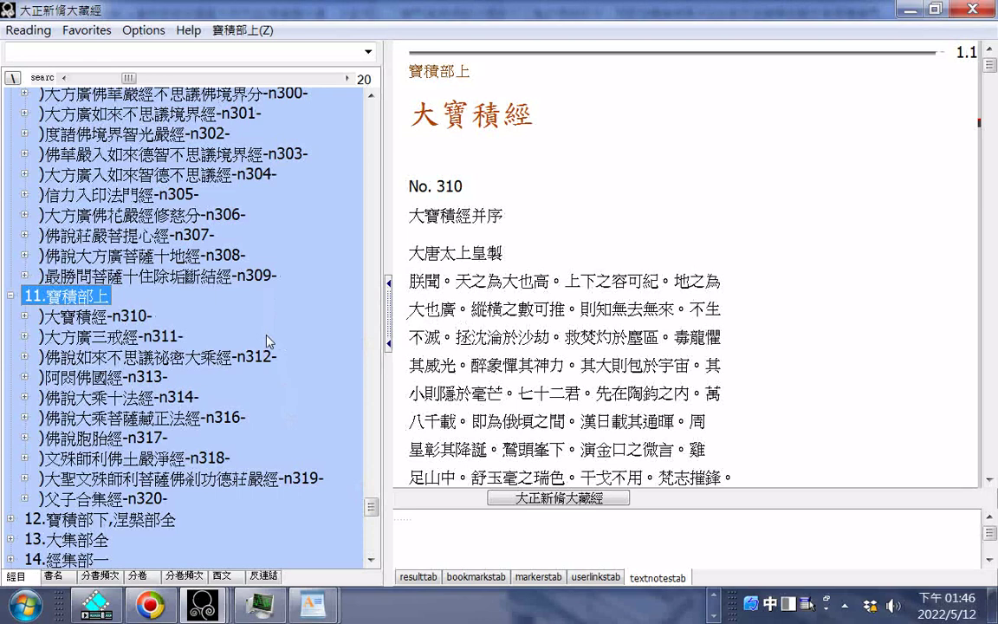
scroll(268, 342, "down", 1)
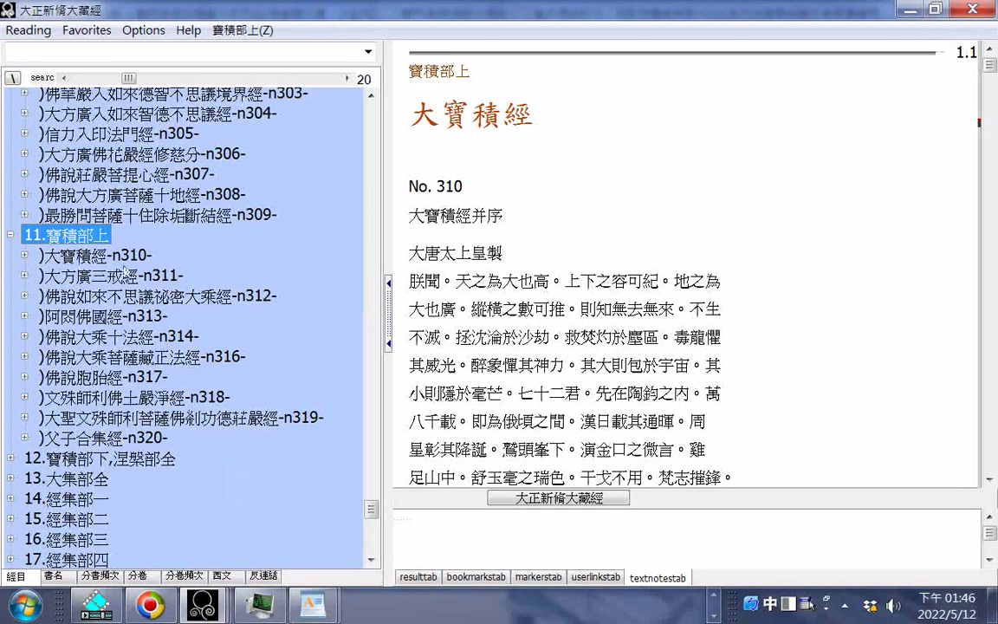
double_click(425, 120)
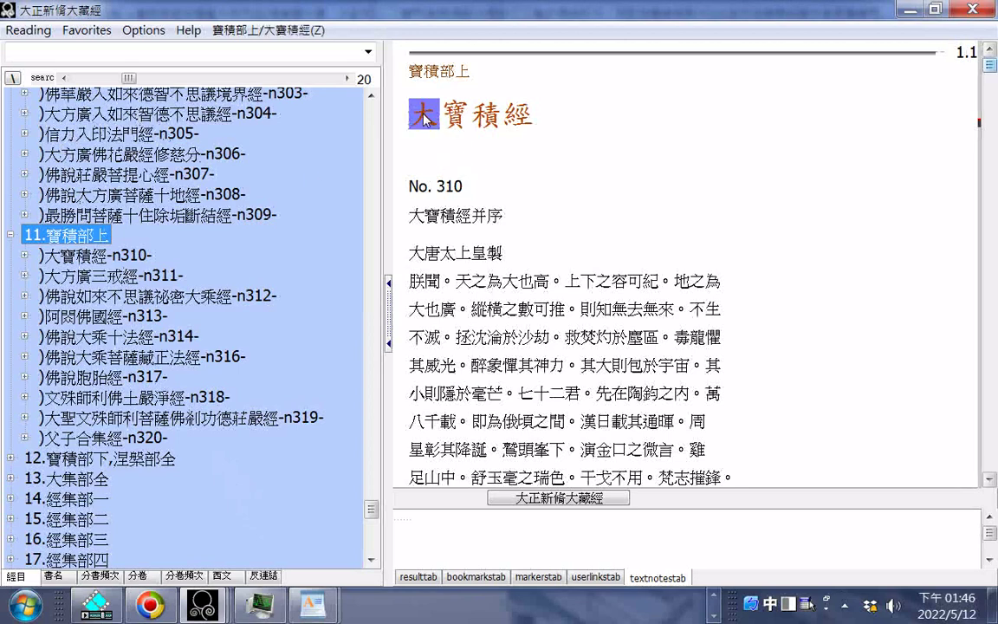
left_click_drag(425, 119, 530, 116)
right_click(455, 104)
left_click(472, 128)
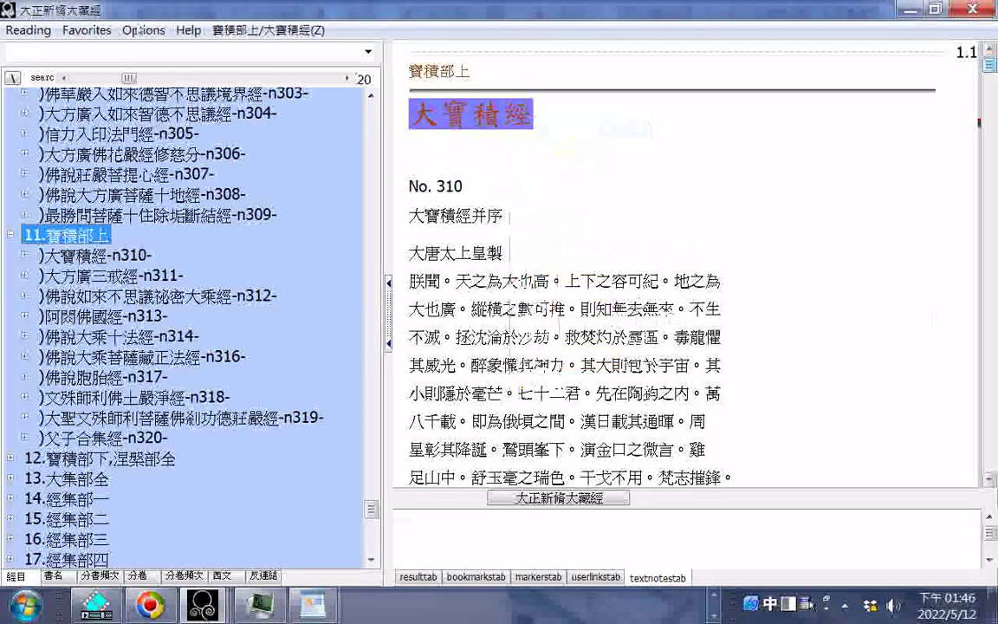
- Export 大寶積經 as an HTML file to the desktop, named 大寶積經
left_click(29, 30)
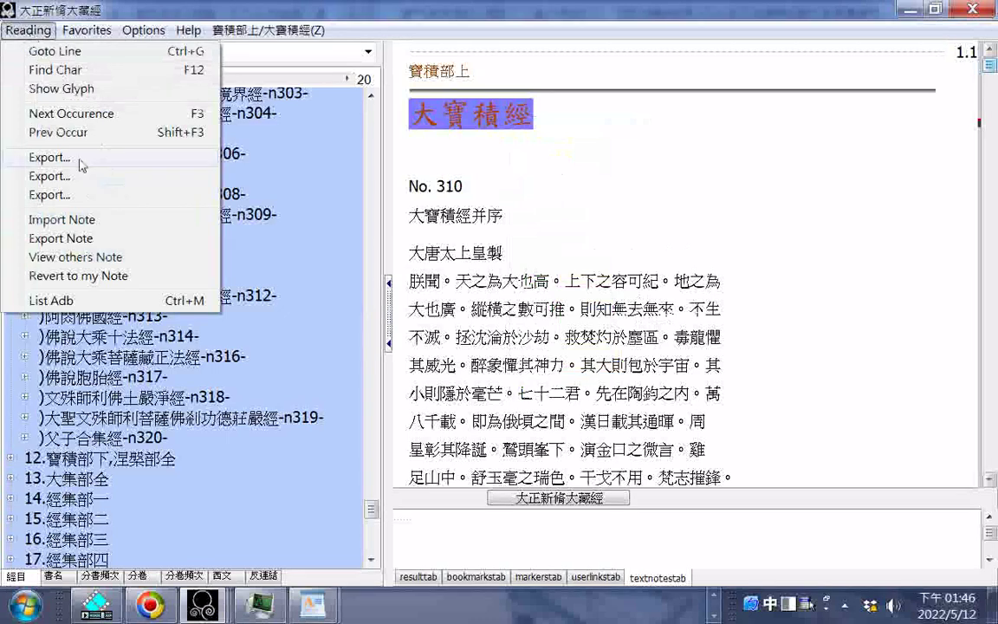
left_click(78, 161)
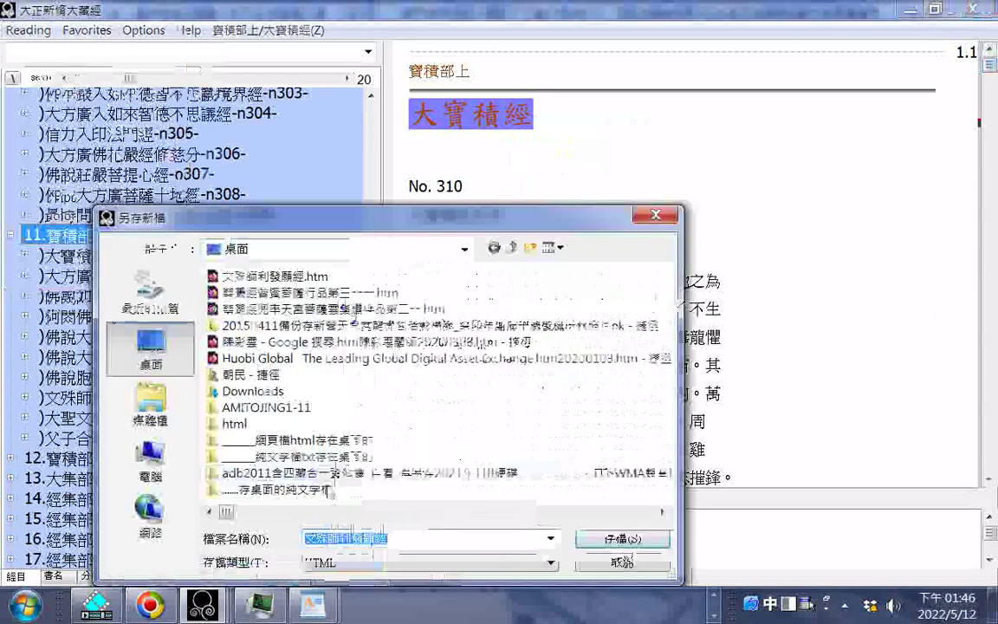
right_click(321, 539)
left_click(367, 376)
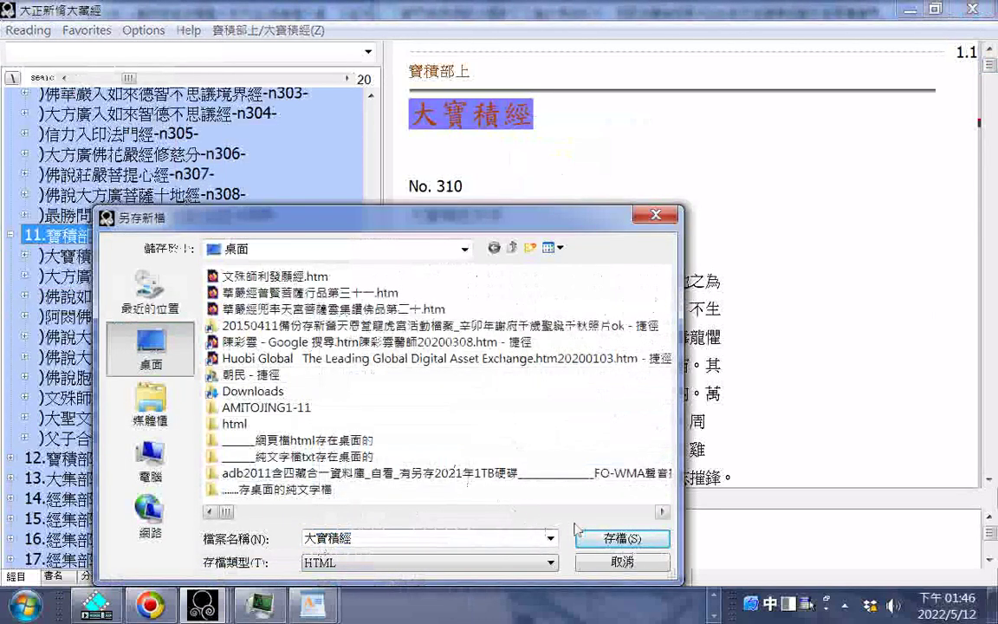
left_click(608, 538)
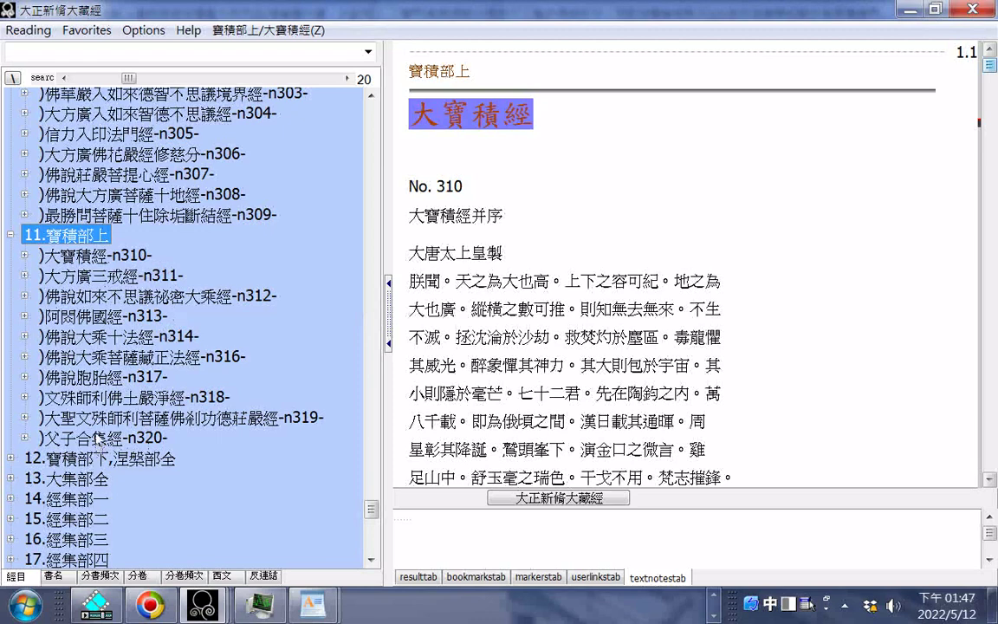
- View 佛說胞胎經 (n317), and open 佛說大乘十法經 (n314) to copy its title heading
left_click(104, 377)
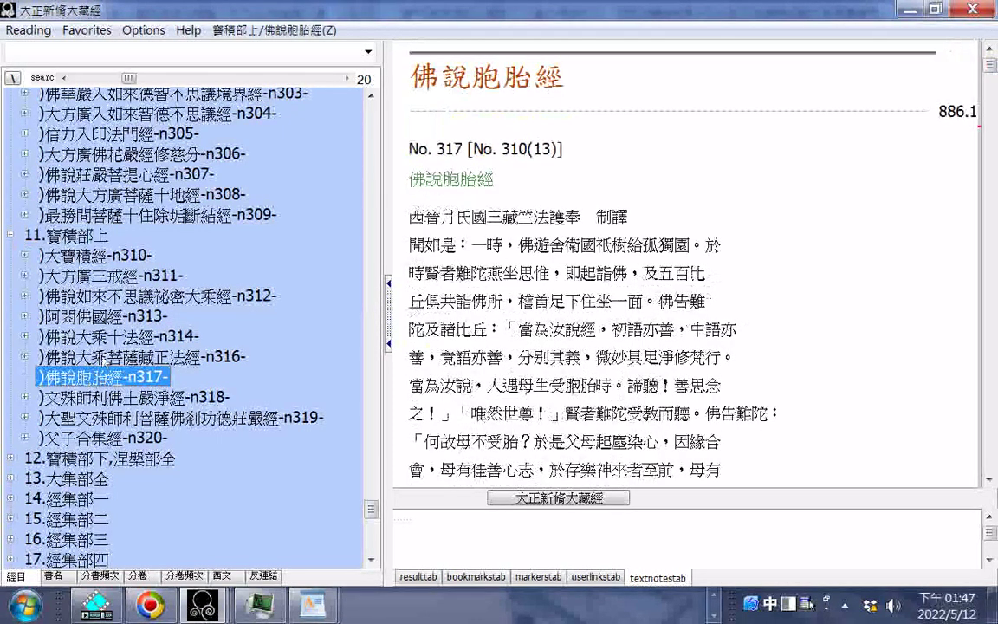
left_click(102, 334)
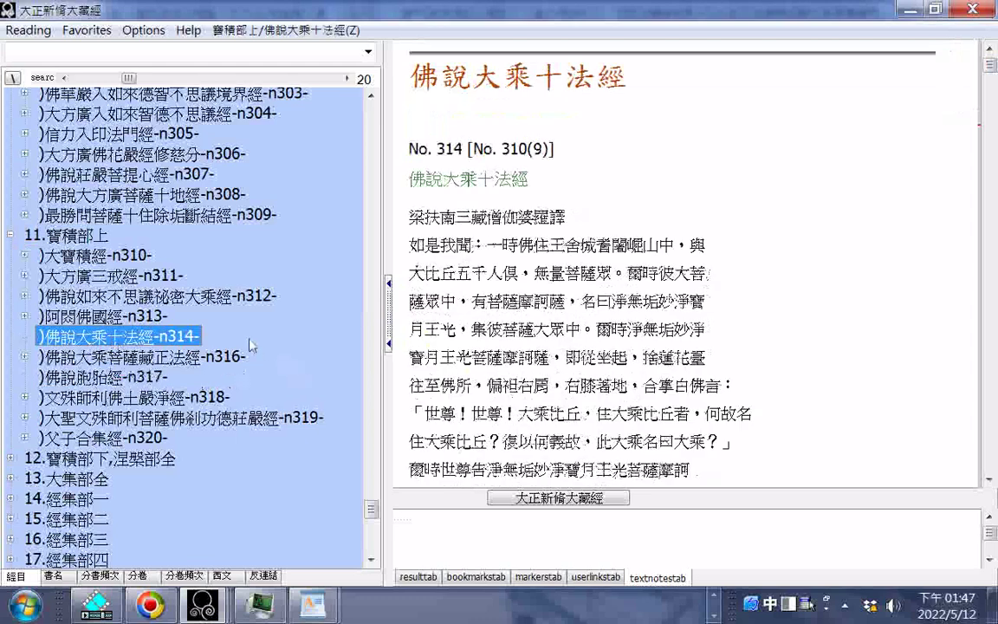
double_click(416, 94)
right_click(539, 69)
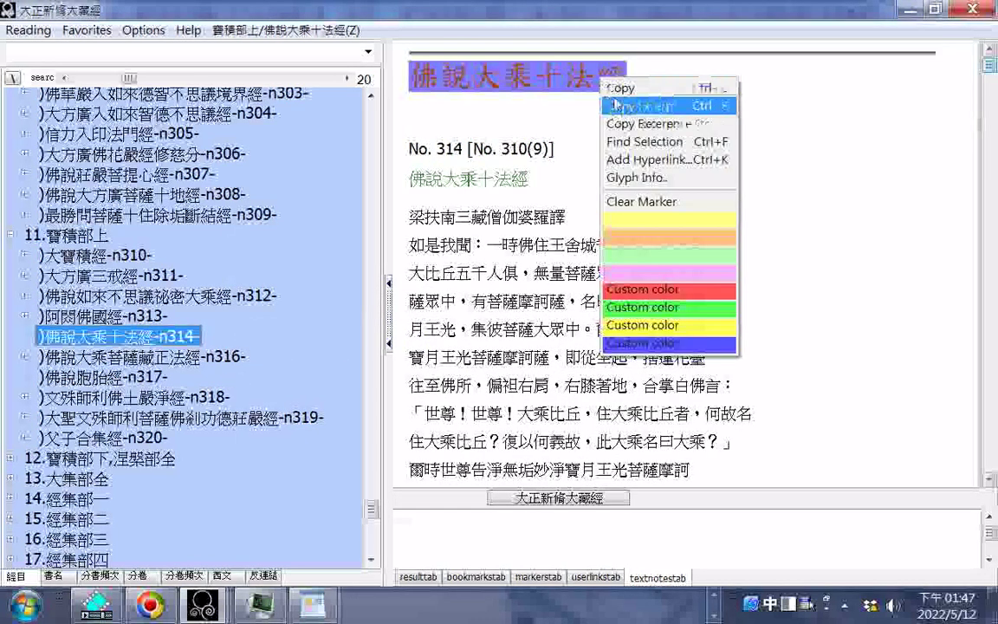
left_click(561, 80)
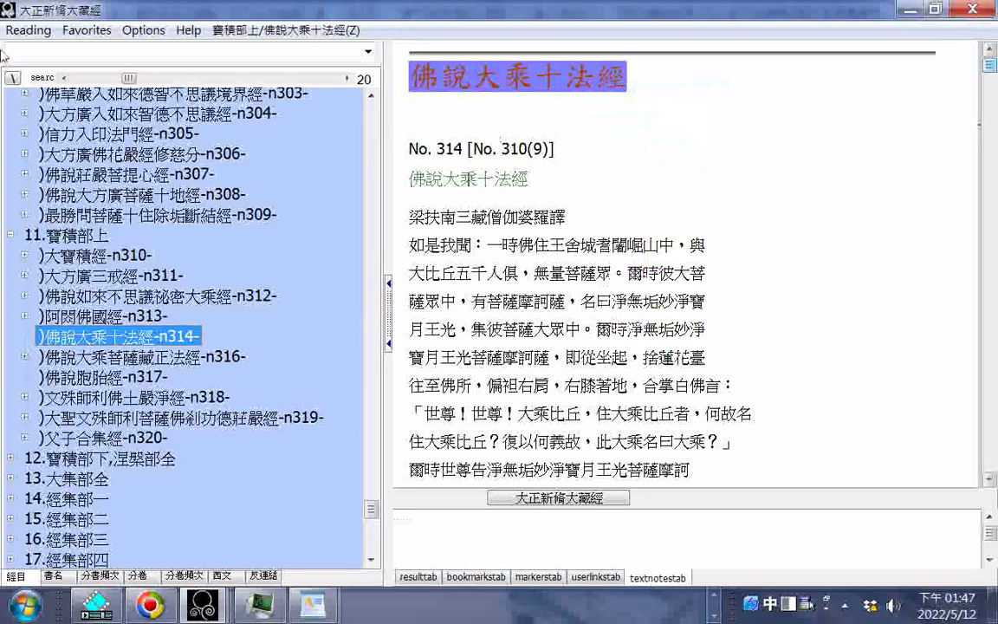
- Export 佛說大乘十法經 as an HTML file to the desktop, named 佛說大乘十法經
left_click(28, 30)
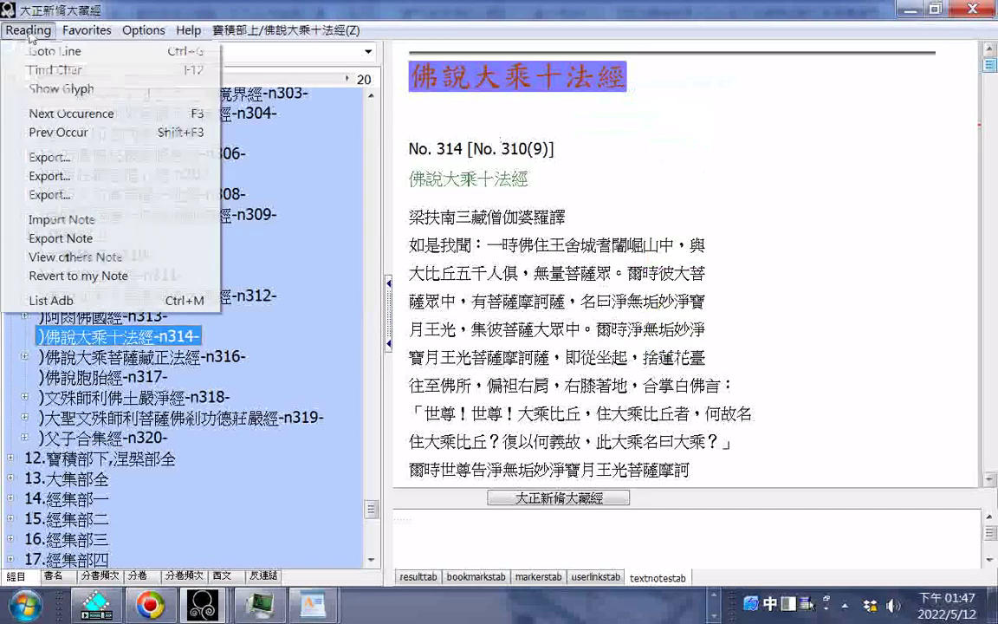
left_click(69, 159)
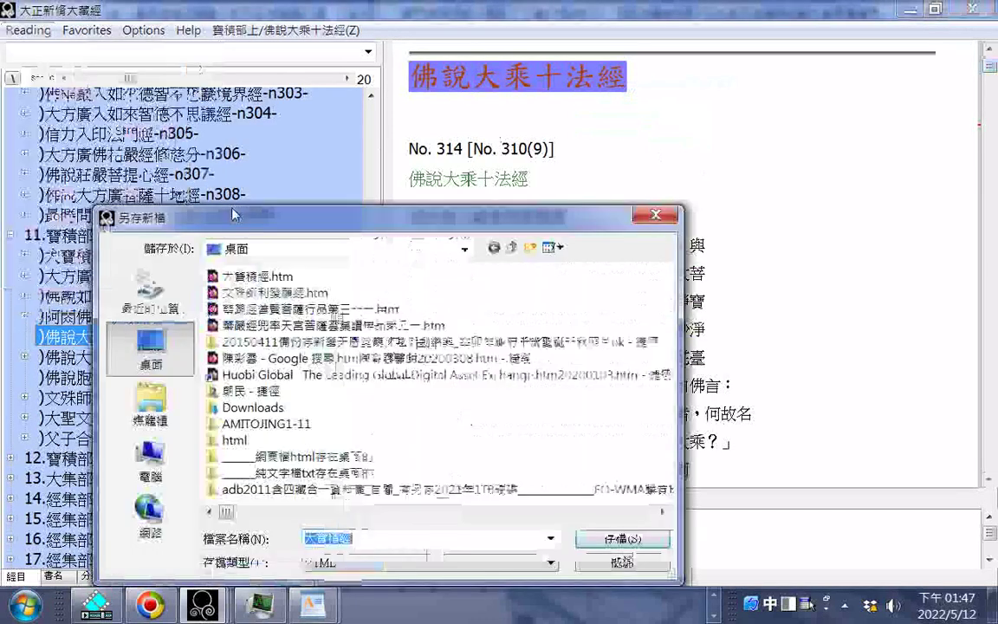
right_click(317, 541)
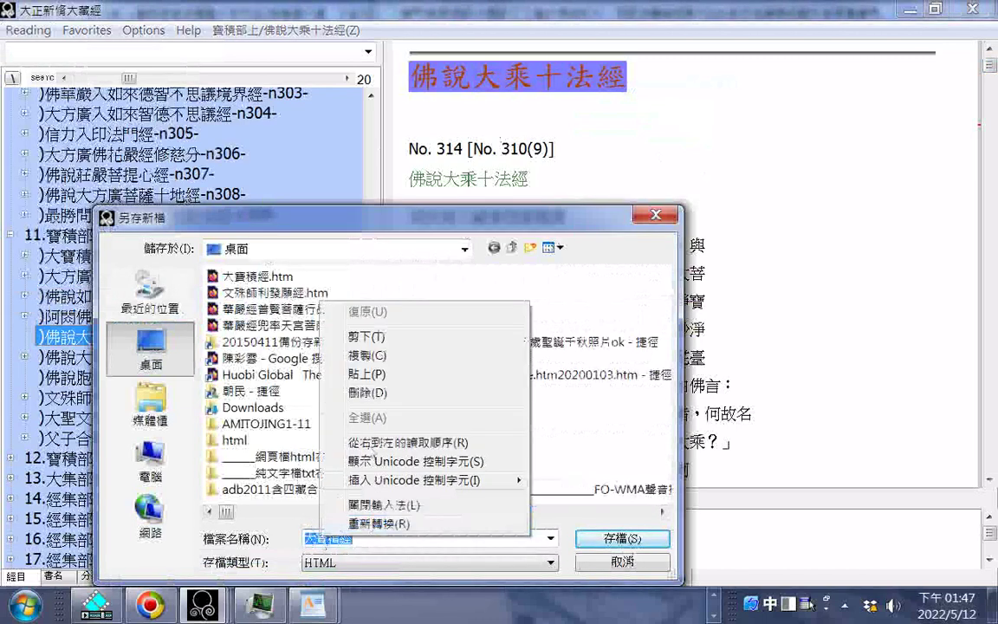
left_click(378, 375)
left_click(629, 538)
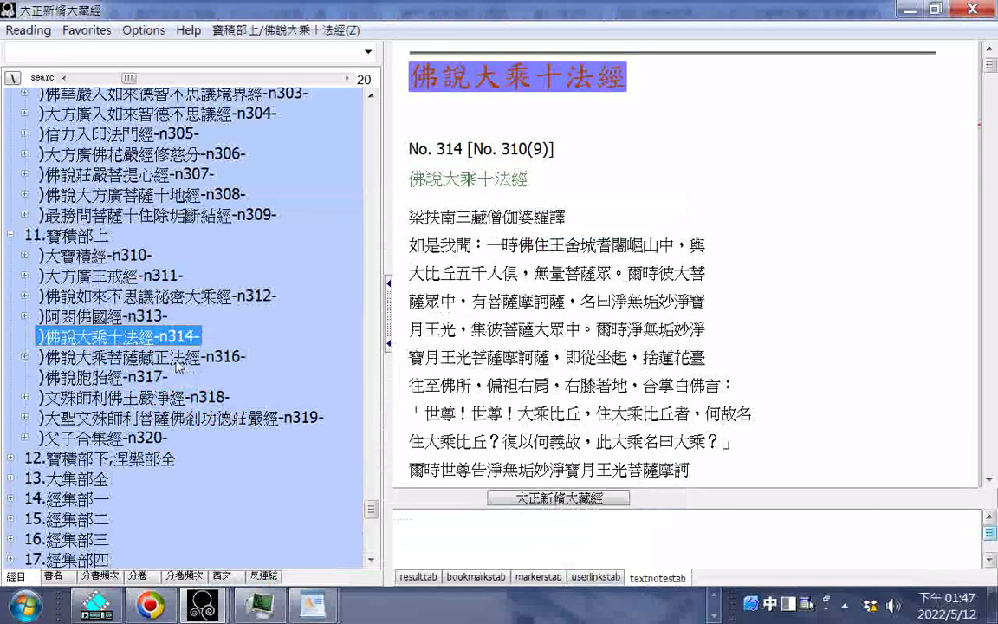
- Open 佛說大乘菩薩藏正法經 (n316) with its chapter list, and copy its title heading
double_click(176, 360)
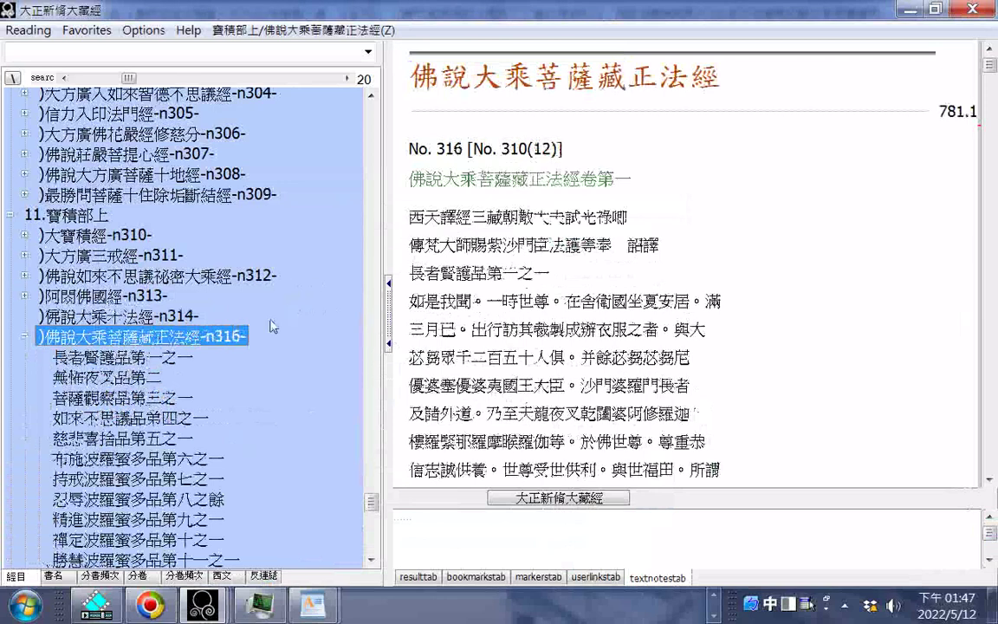
scroll(271, 326, "down", 1)
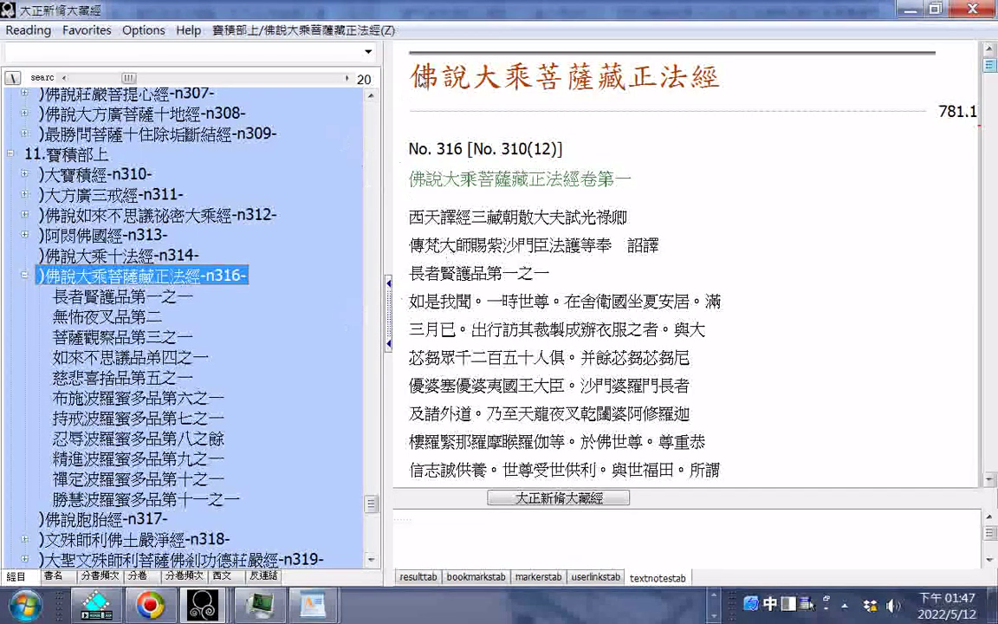
left_click_drag(414, 78, 666, 78)
right_click(665, 76)
left_click(705, 87)
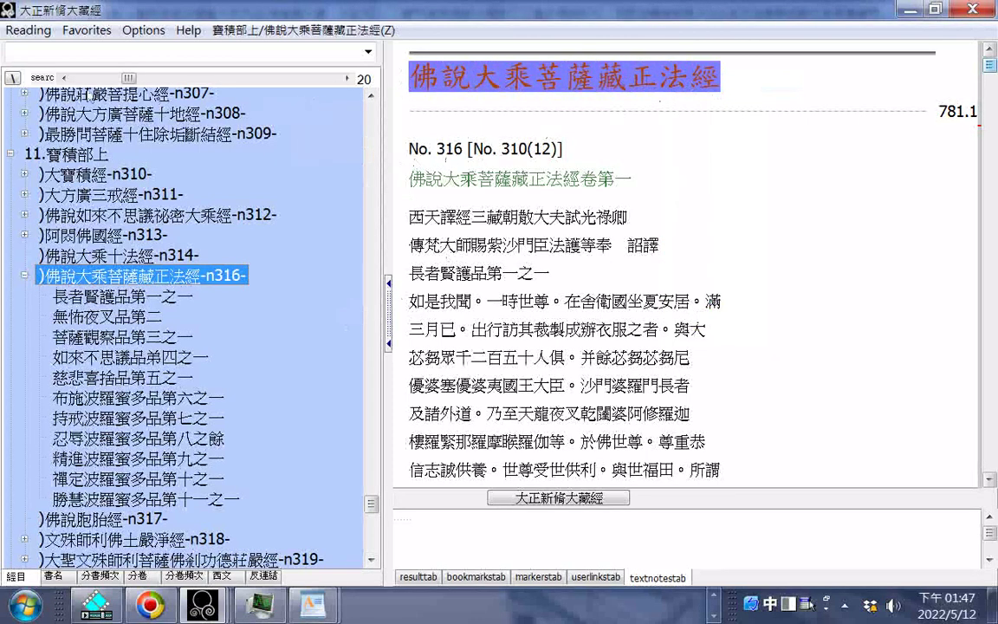
- Start exporting 佛說大乘菩薩藏正法經 as an HTML file to the desktop, with its copied title as the file name
left_click(28, 31)
left_click(69, 161)
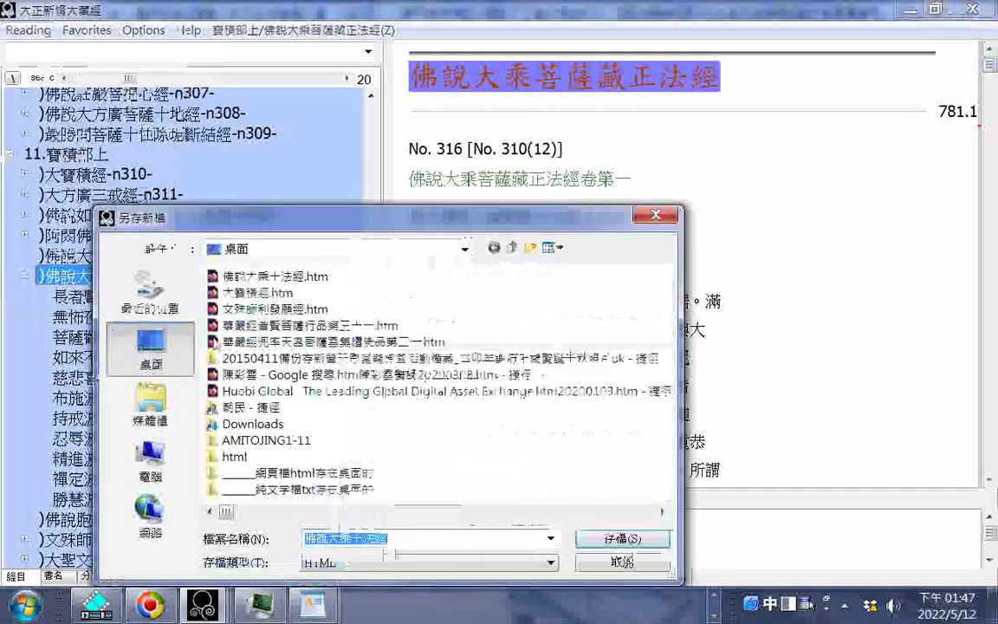
right_click(328, 548)
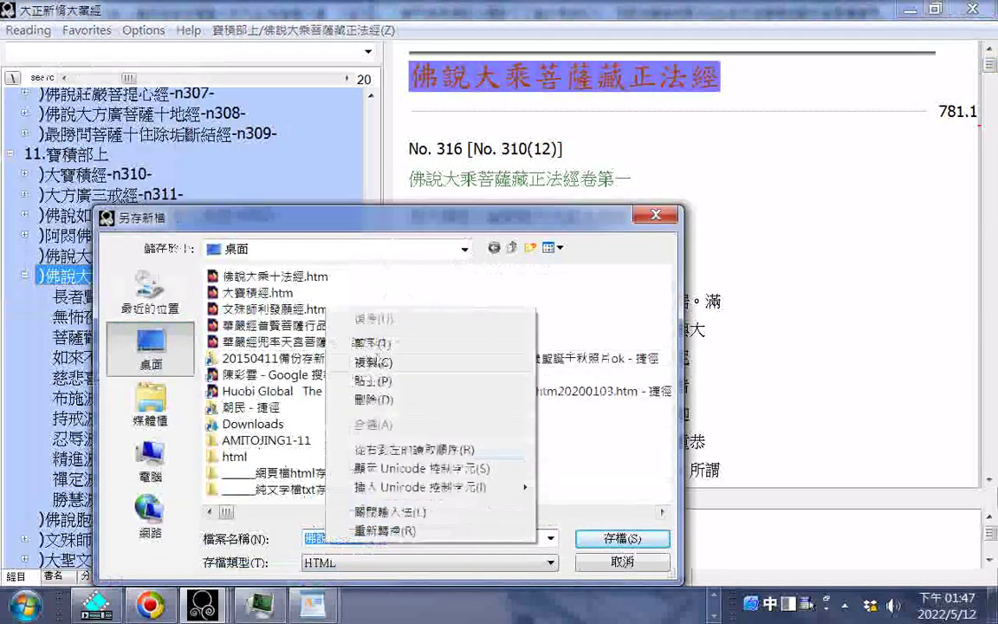
left_click(381, 374)
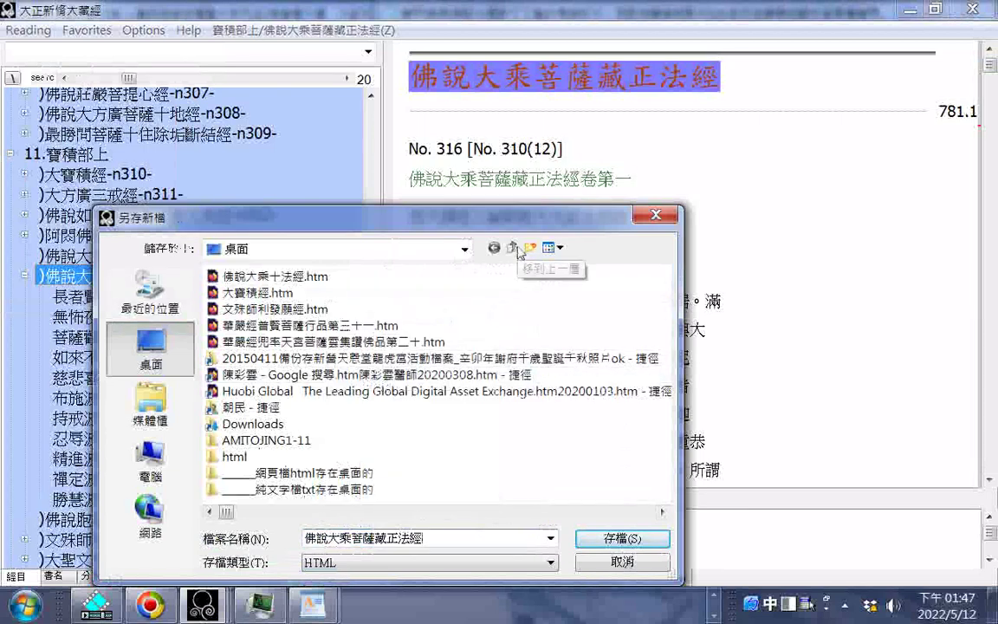
- Append the bracketed note (含六度最後的智慧) to the export's file name
type("()")
key("Left")
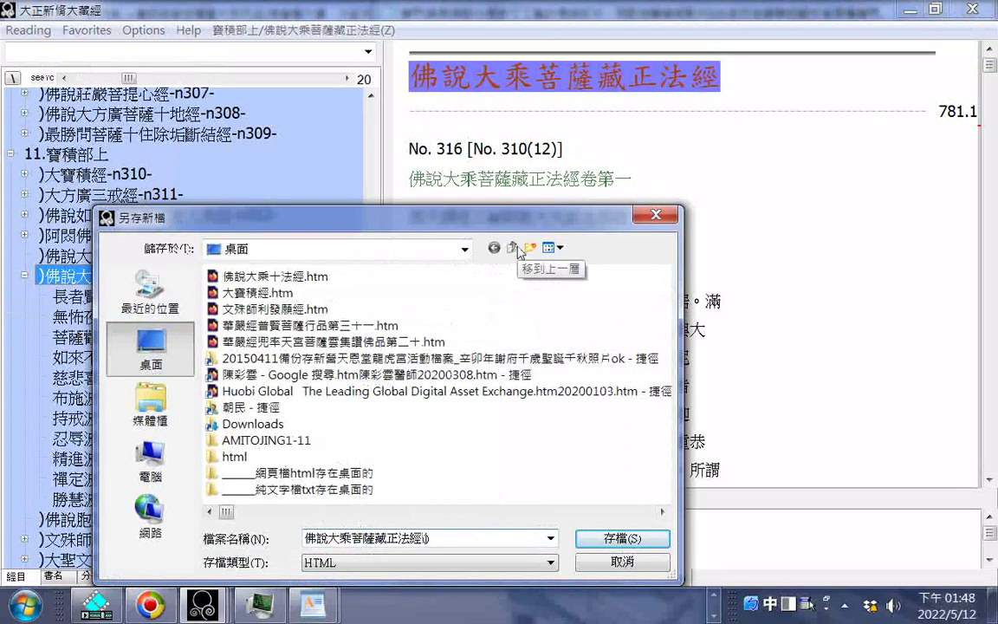
type("含")
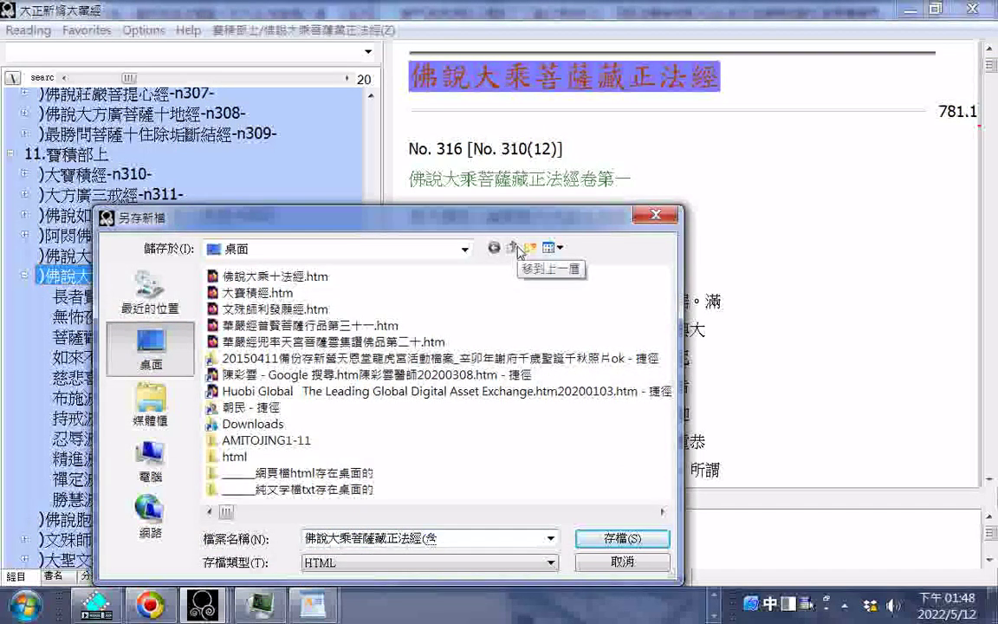
type("ㄌㄧㄡˋㄉㄨˋ")
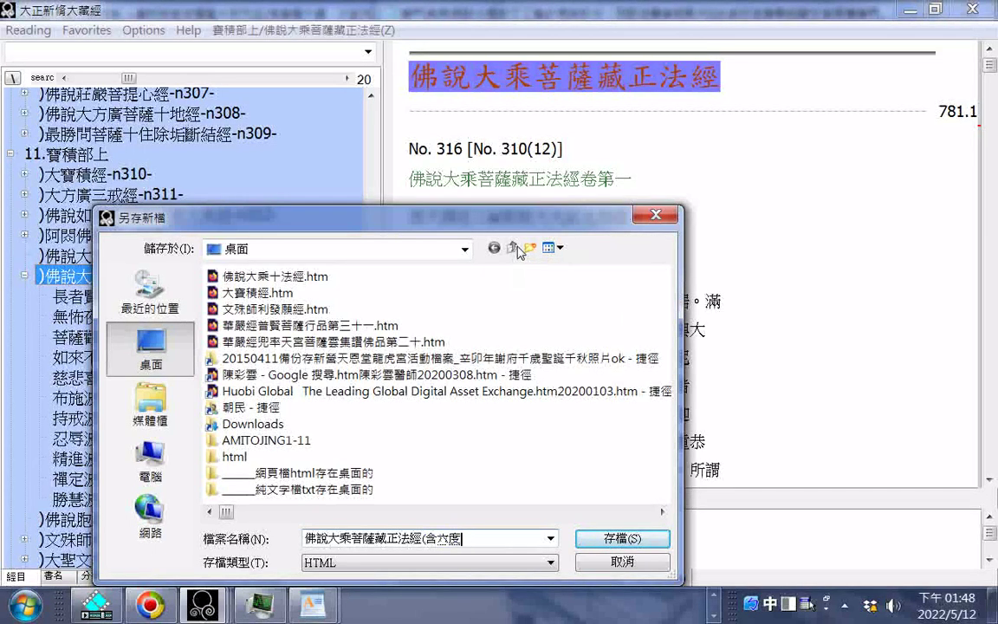
key("Return")
type("ㄅㄛㄌㄨˋㄗㄨㄟˋ")
key("Delete")
type("的")
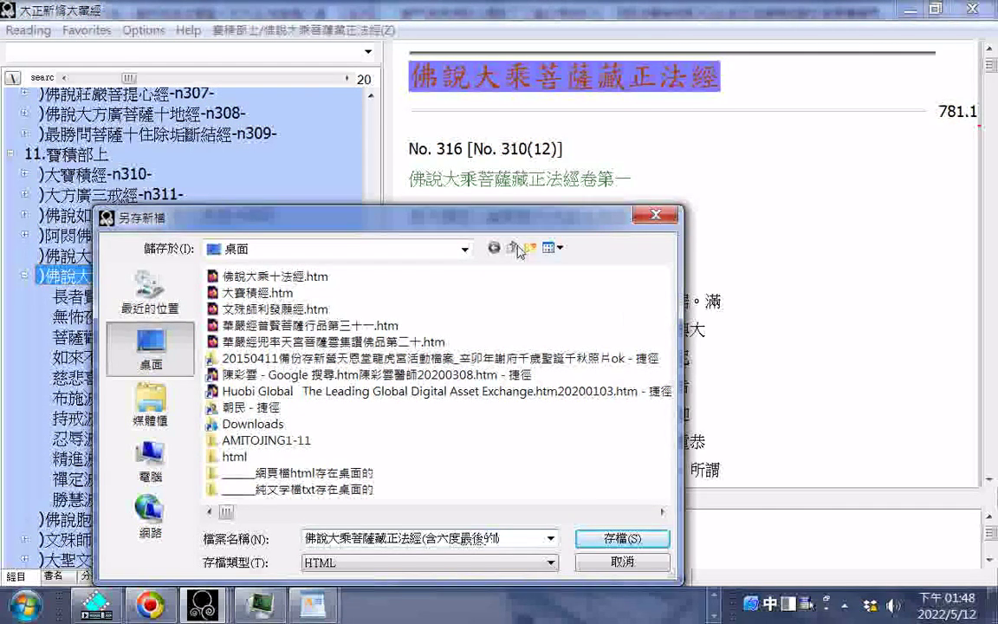
type("製ㄏㄨ")
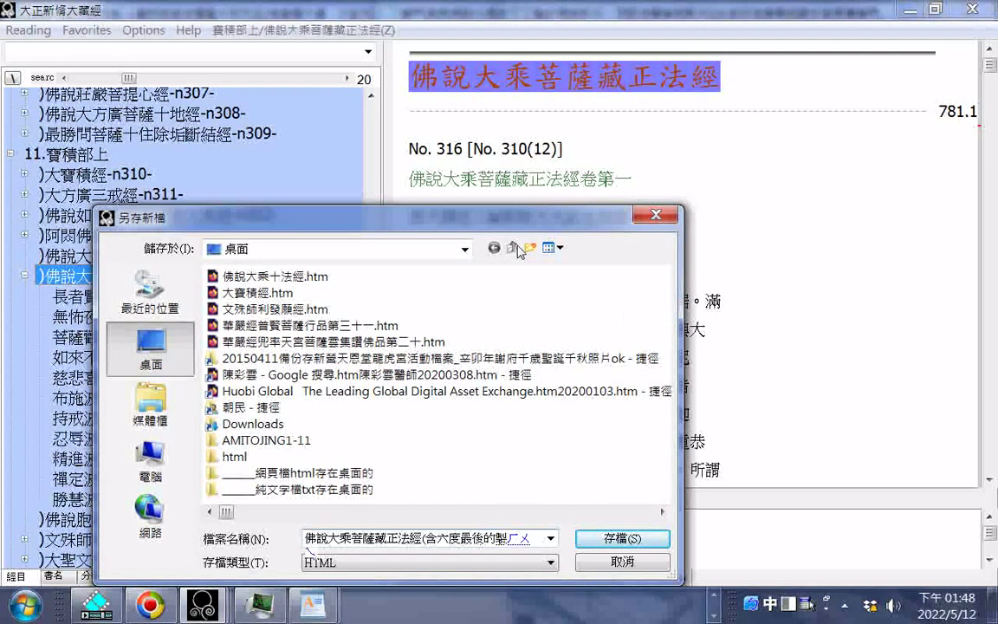
type("ㄟˋ)")
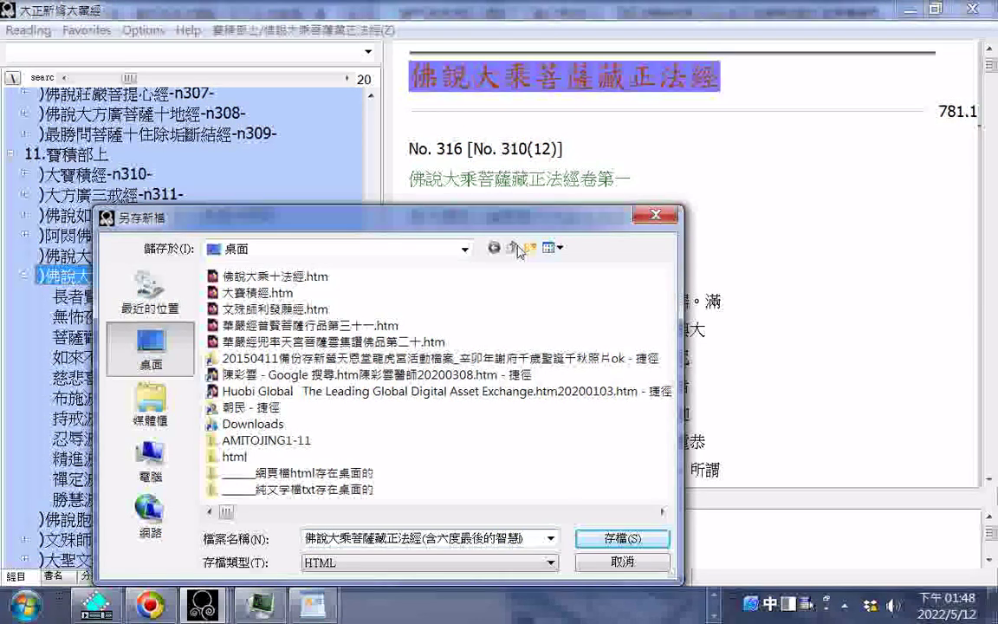
- Extend the note inside the file name's brackets with 翻譯名稱
type("ㄈㄢㄧˋㄋㄧㄢ")
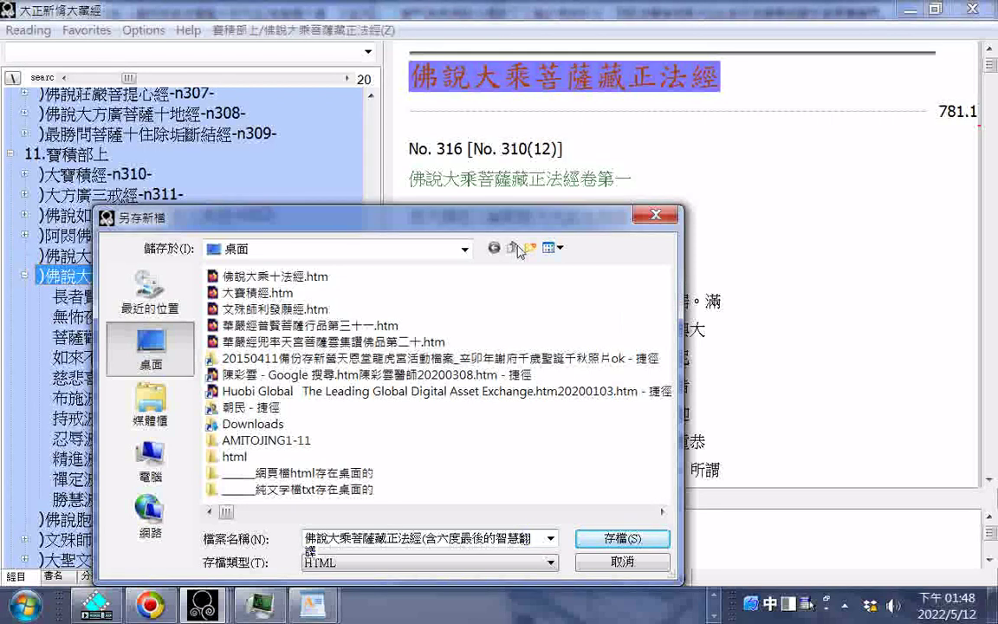
type("ˊㄔㄥ")
key("Left")
key("Down")
key("Return")
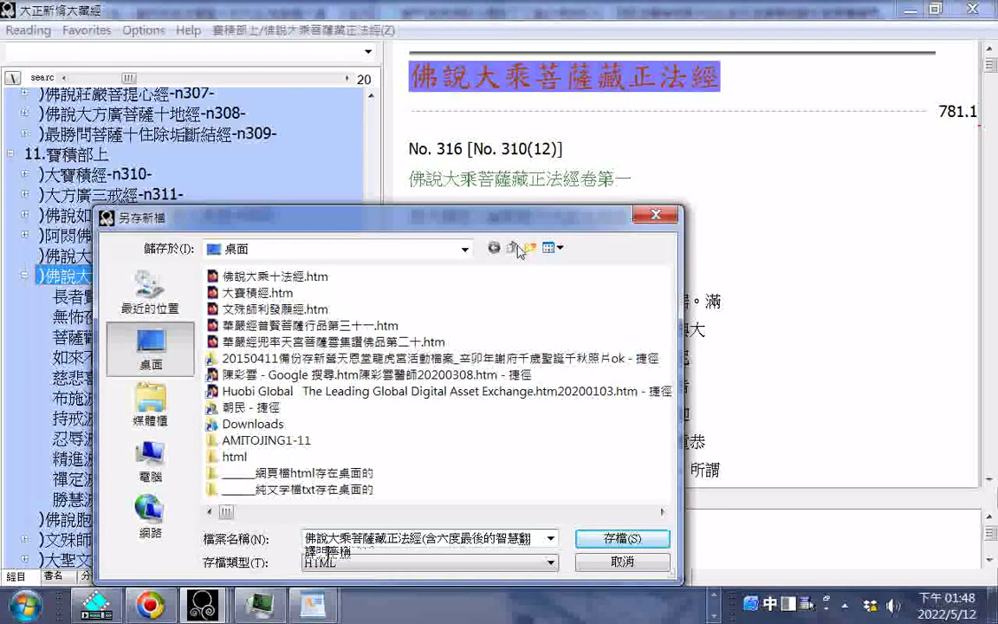
key("Return")
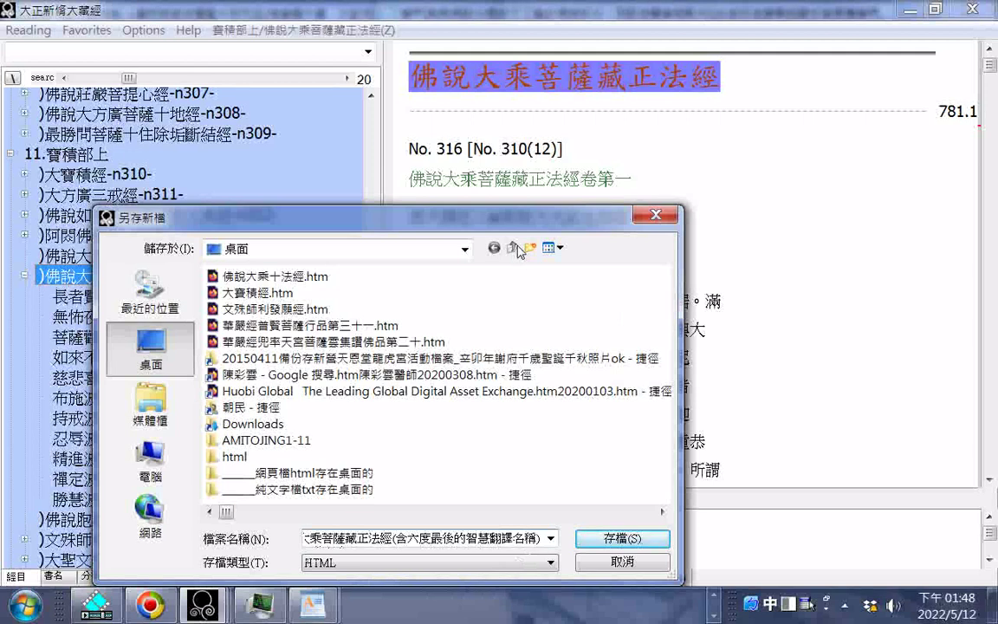
- Complete the bracketed note in the file name with 是勝慧, and save the HTML export to the desktop
type("史")
key("Down")
key("Return")
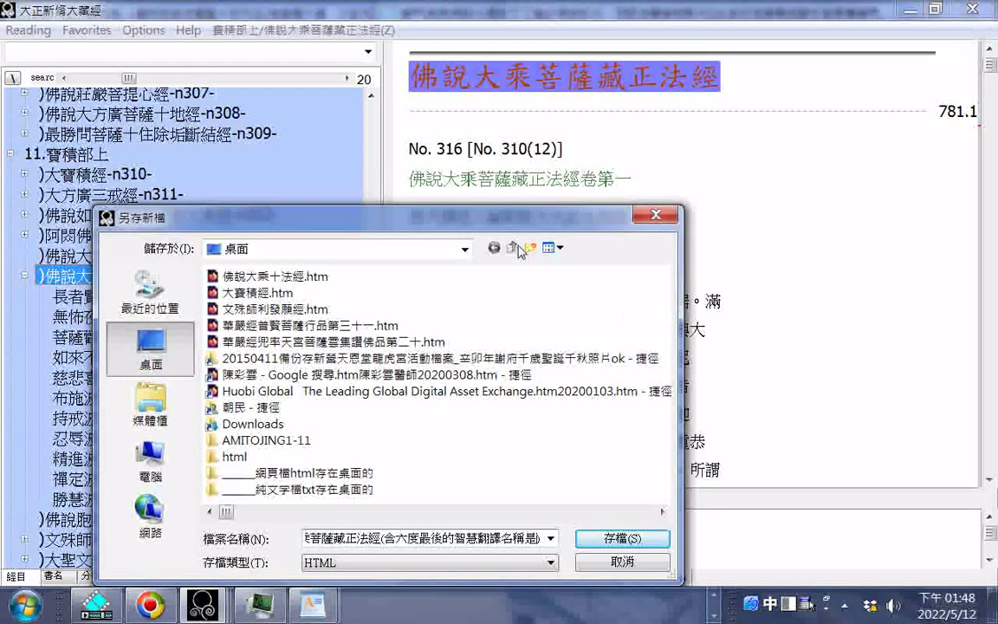
type("剩")
type("广ㄨㄟ")
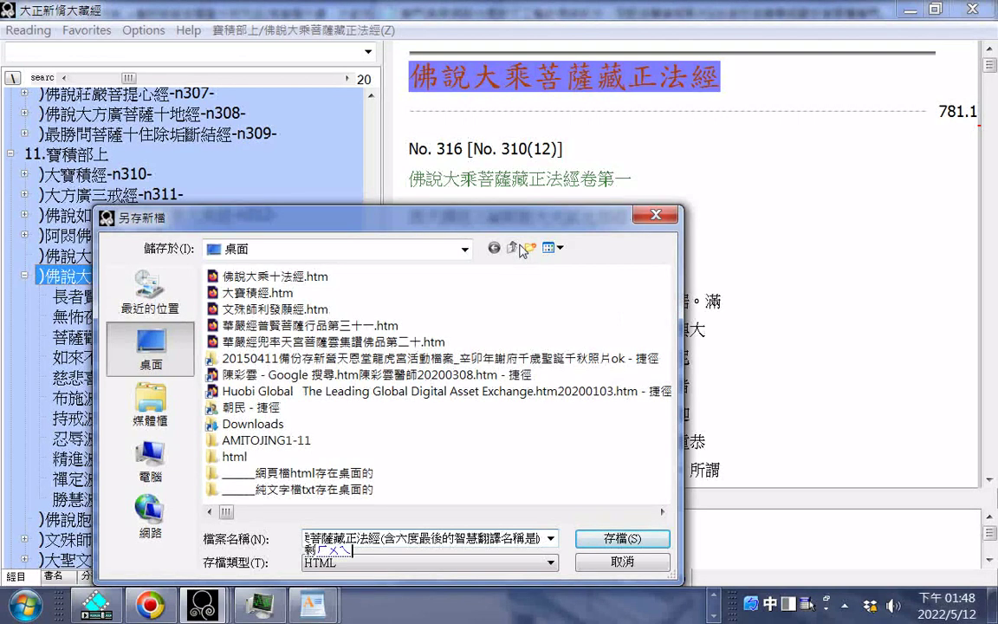
type("4")
key("Down")
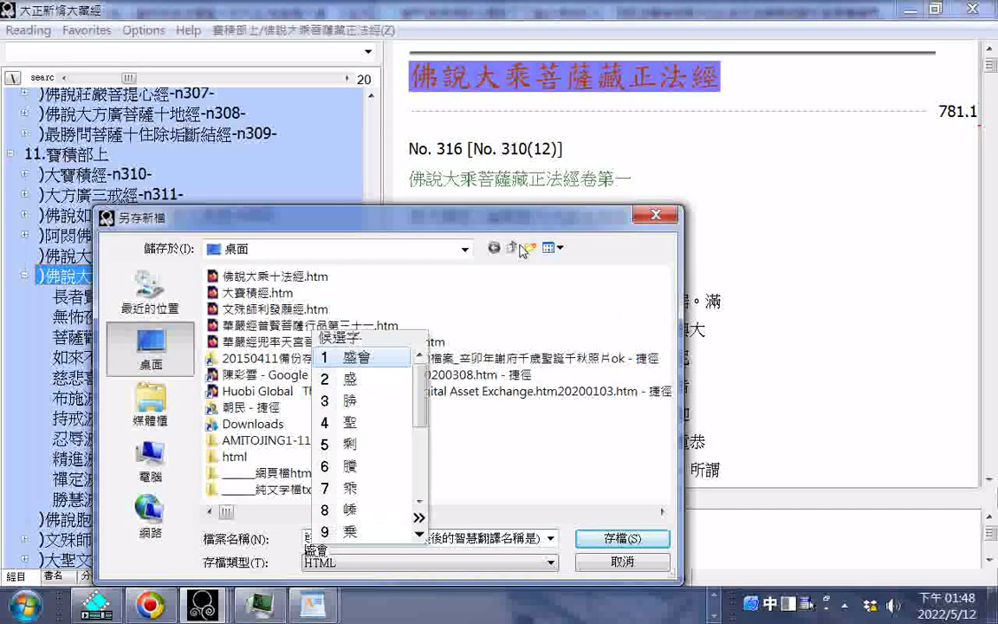
key("6")
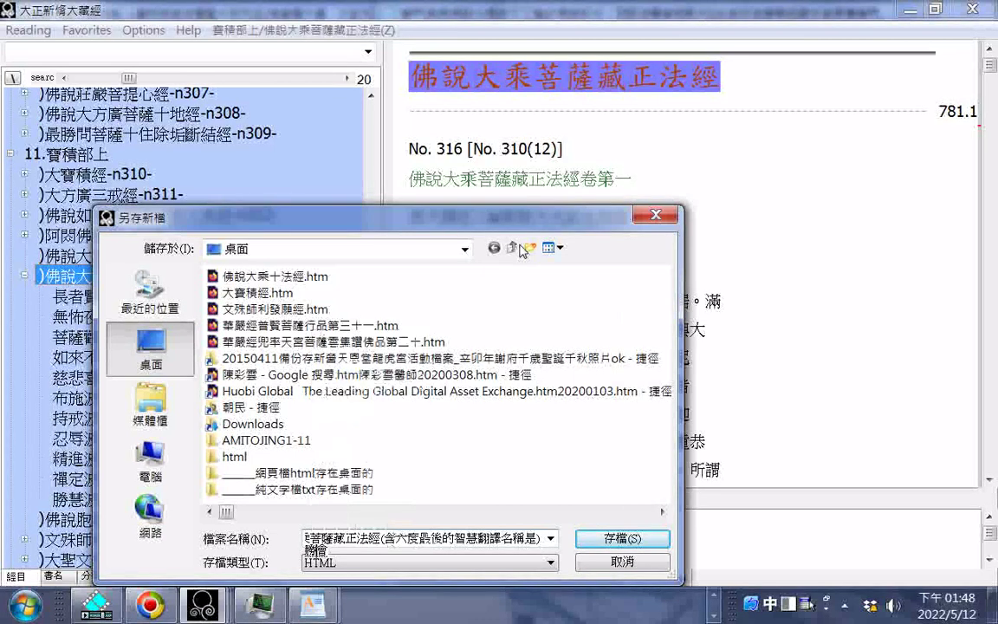
key("Down")
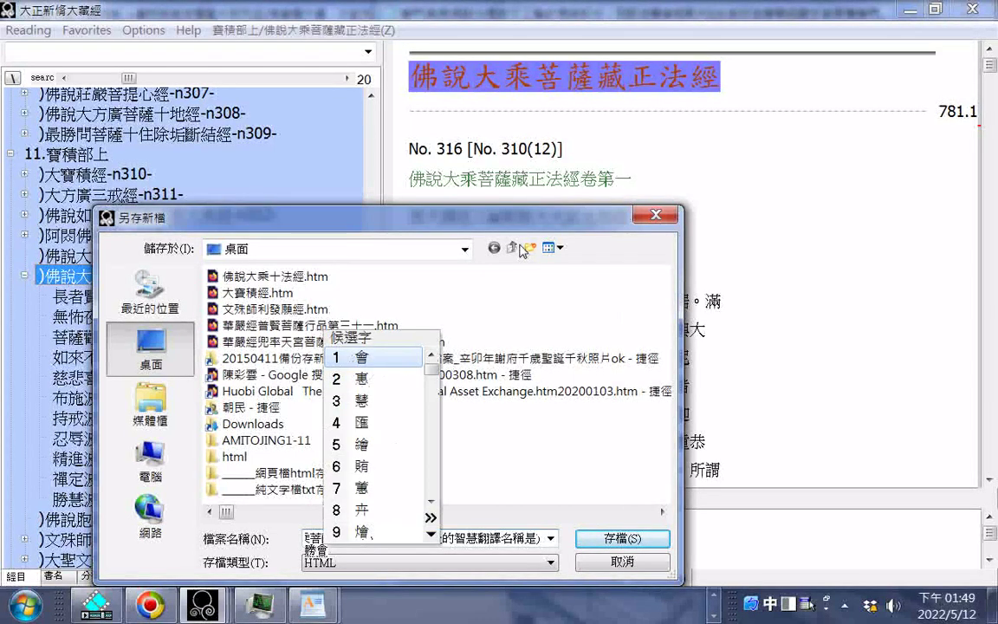
key("1")
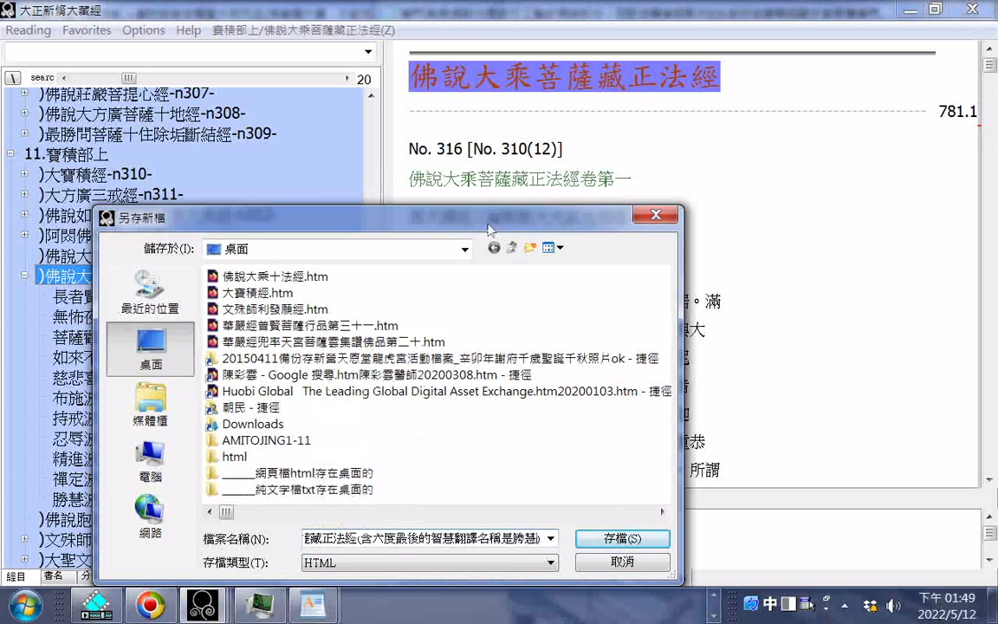
left_click_drag(428, 216, 561, 217)
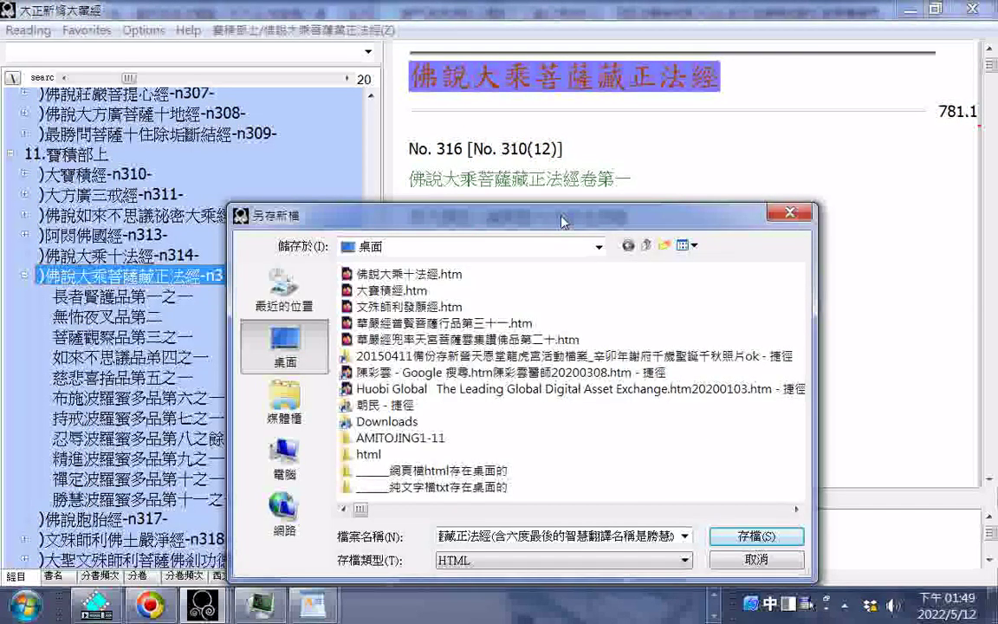
left_click(743, 539)
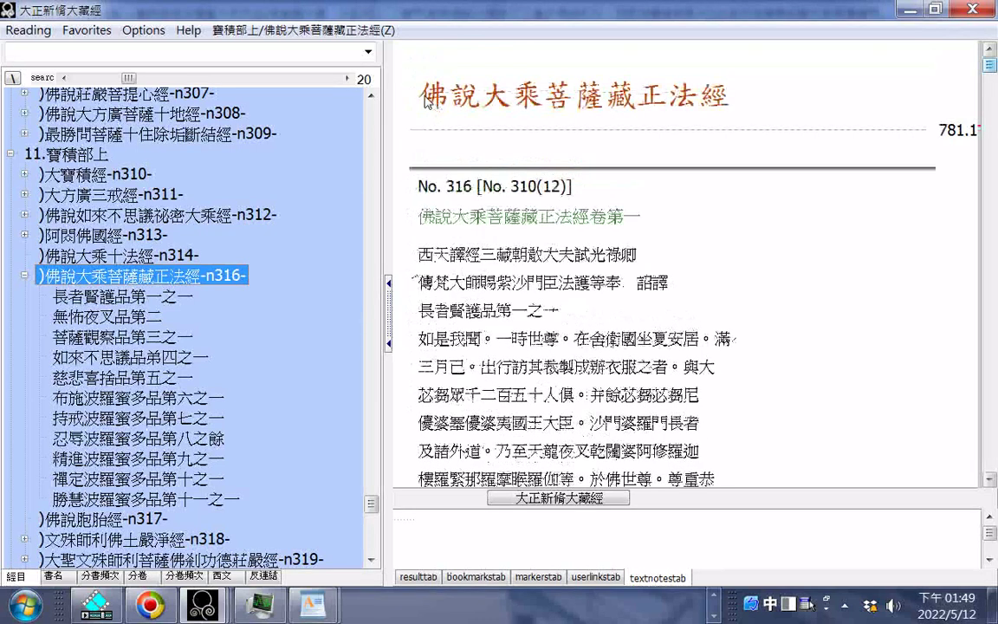
- Copy the title heading of 佛說大乘菩薩藏正法經, and open its chapter 慈悲喜捨品第五之一
left_click_drag(426, 103, 737, 104)
right_click(710, 98)
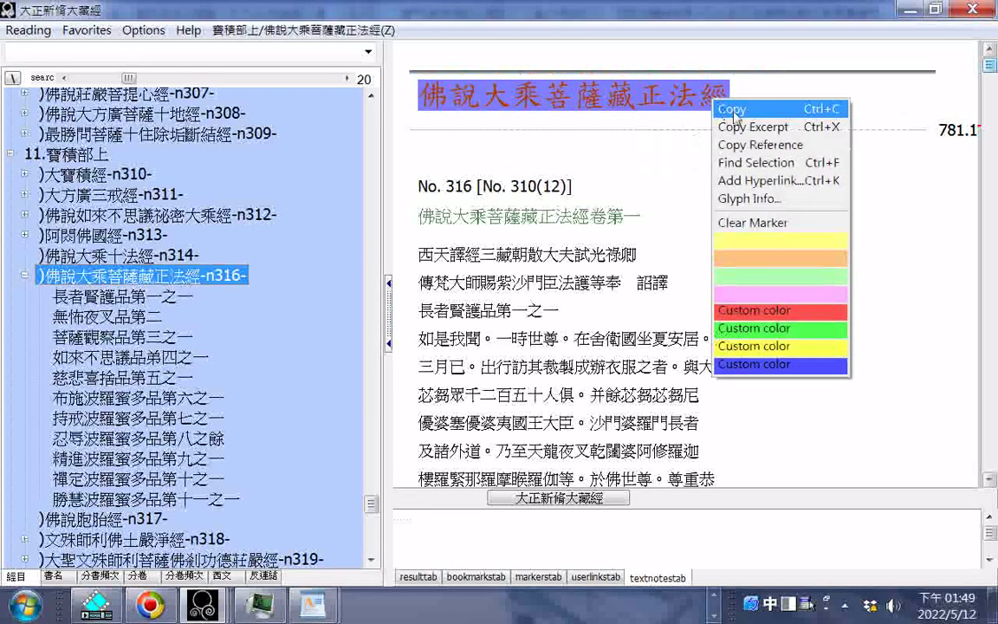
left_click(733, 108)
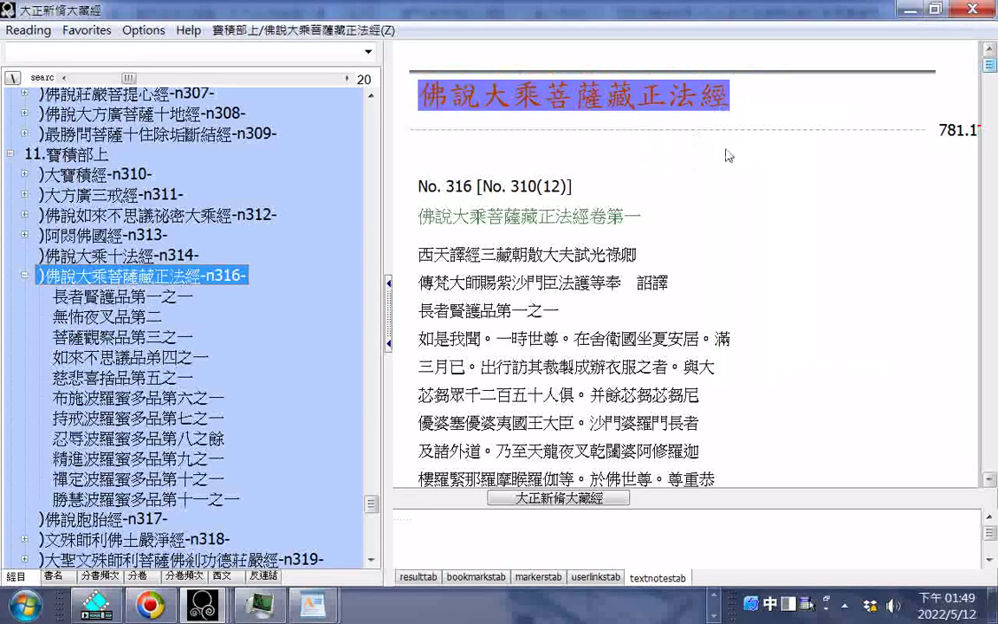
left_click(76, 380)
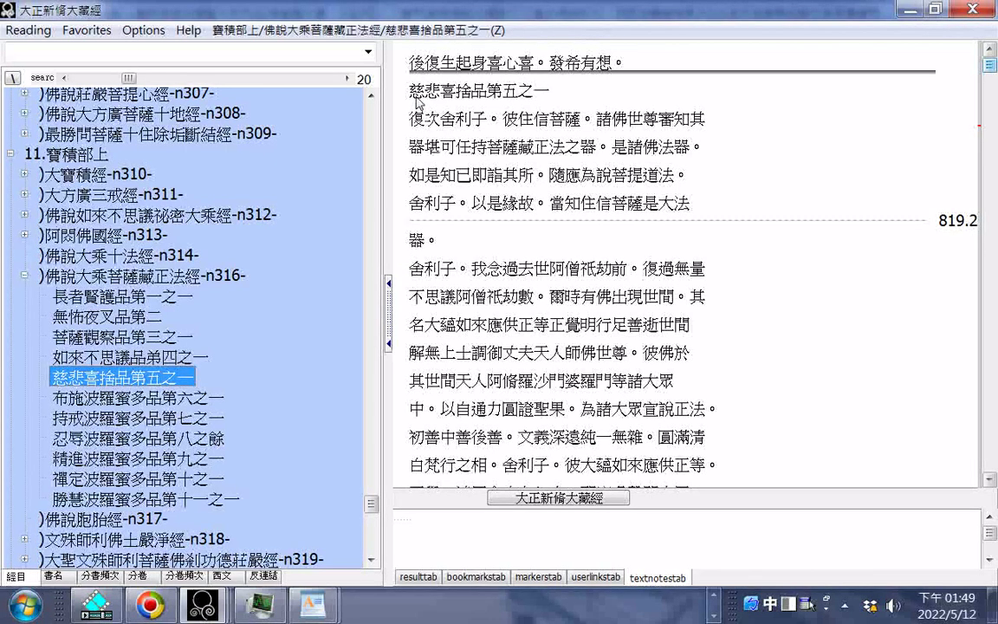
left_click(419, 65)
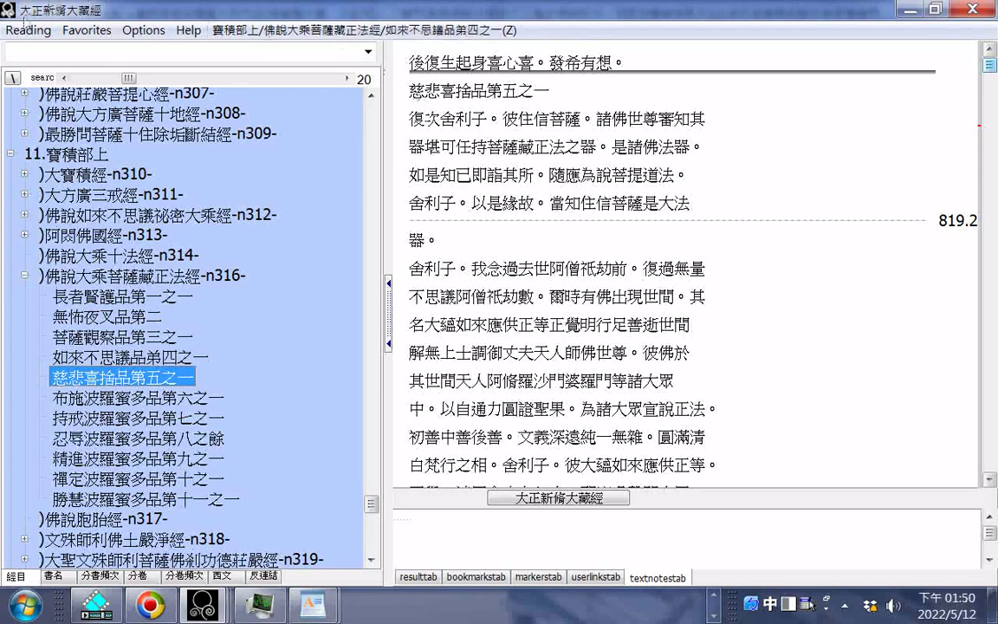
left_click(28, 30)
left_click(111, 156)
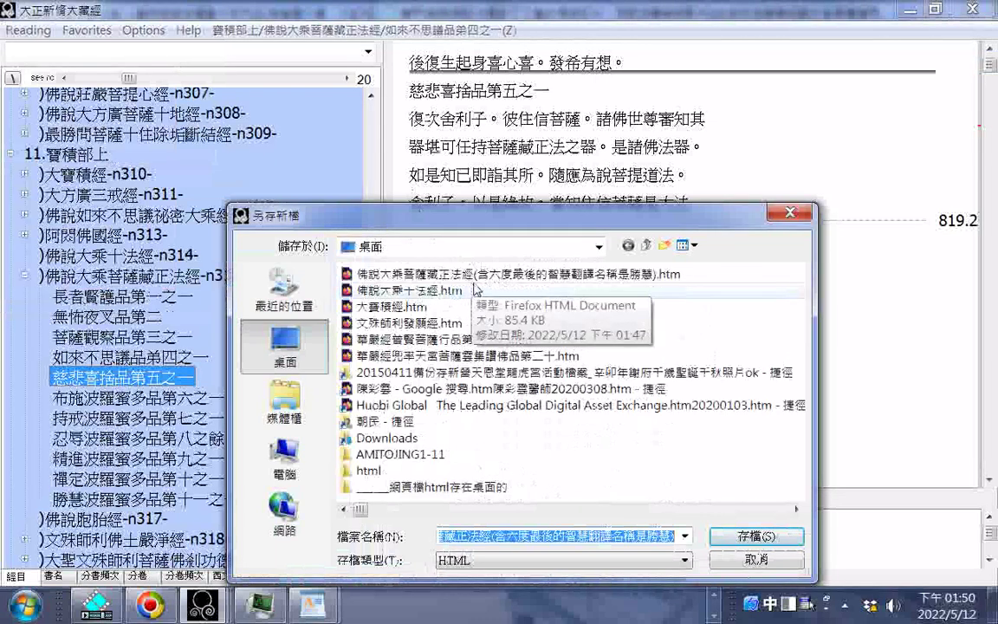
left_click(791, 215)
- Export 慈悲喜捨品第五之一 as an HTML file to the desktop, appending its copied heading to the sutra's file name after the bracketed note
left_click_drag(410, 90, 552, 99)
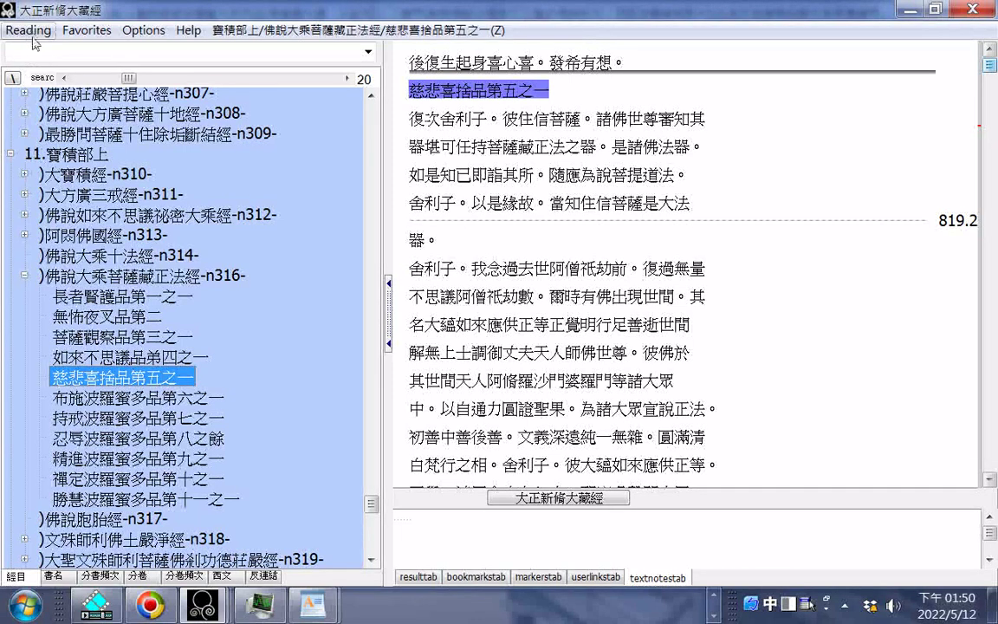
key("ctrl+s")
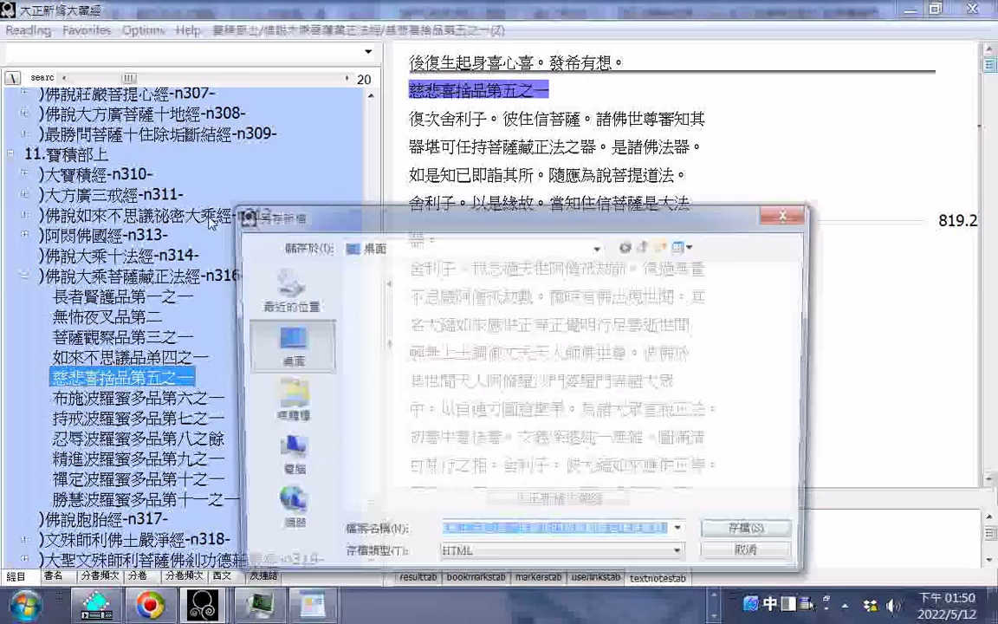
left_click_drag(491, 538, 661, 543)
right_click(661, 542)
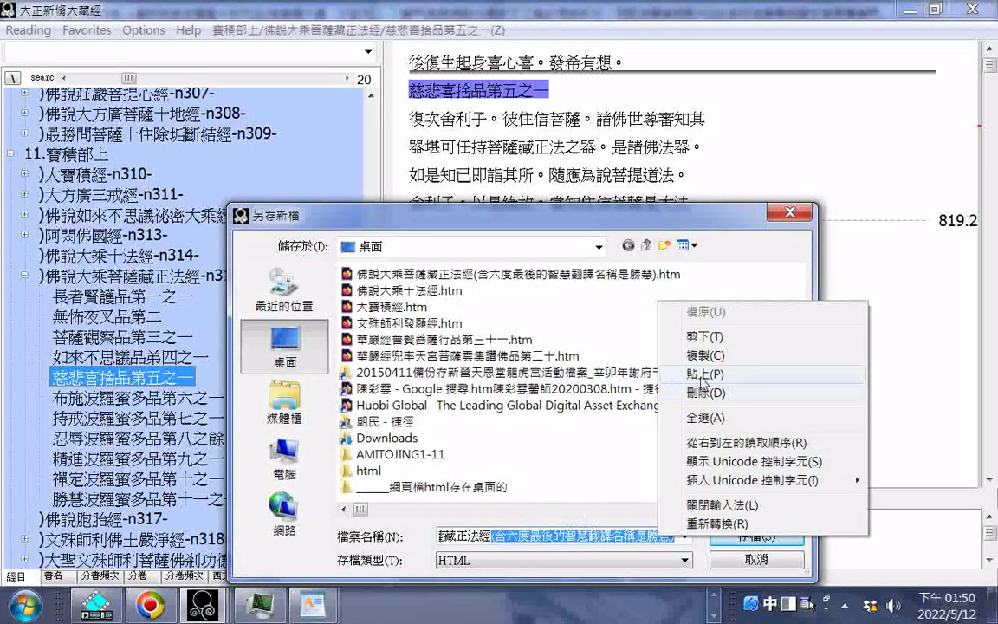
left_click(687, 544)
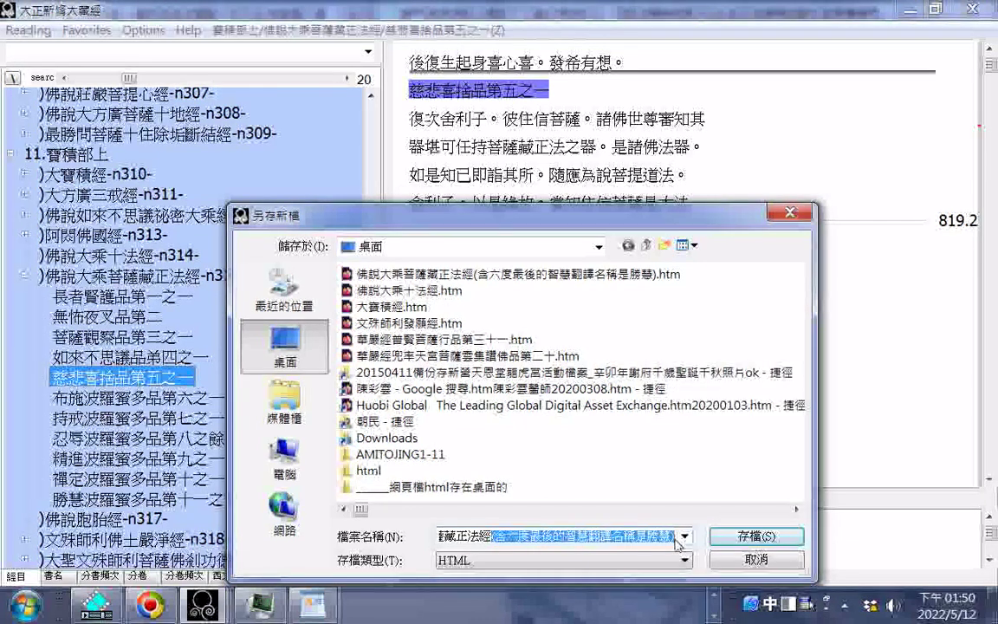
left_click(678, 543)
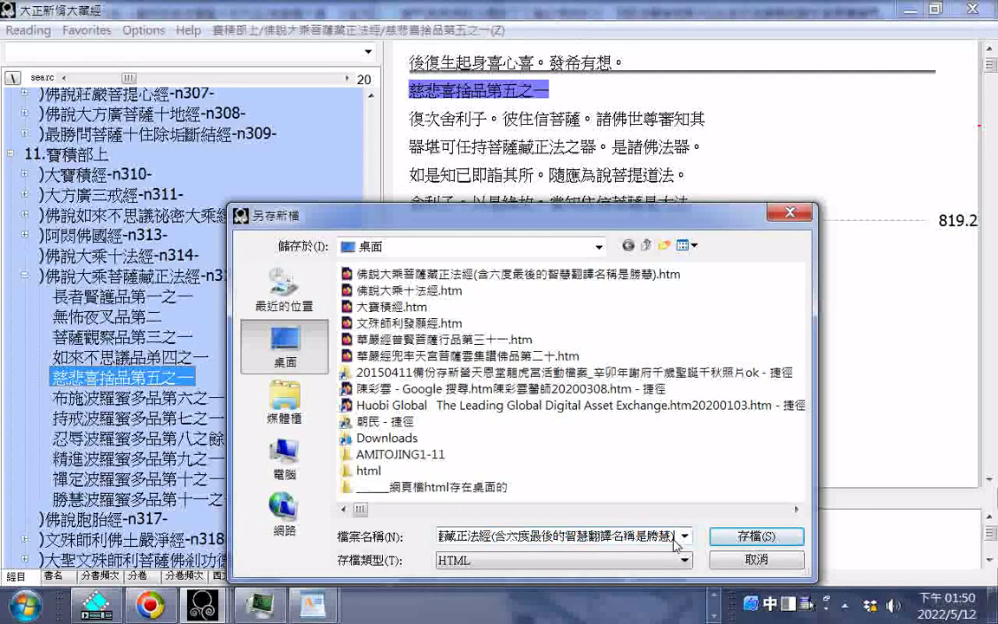
right_click(676, 540)
left_click(725, 379)
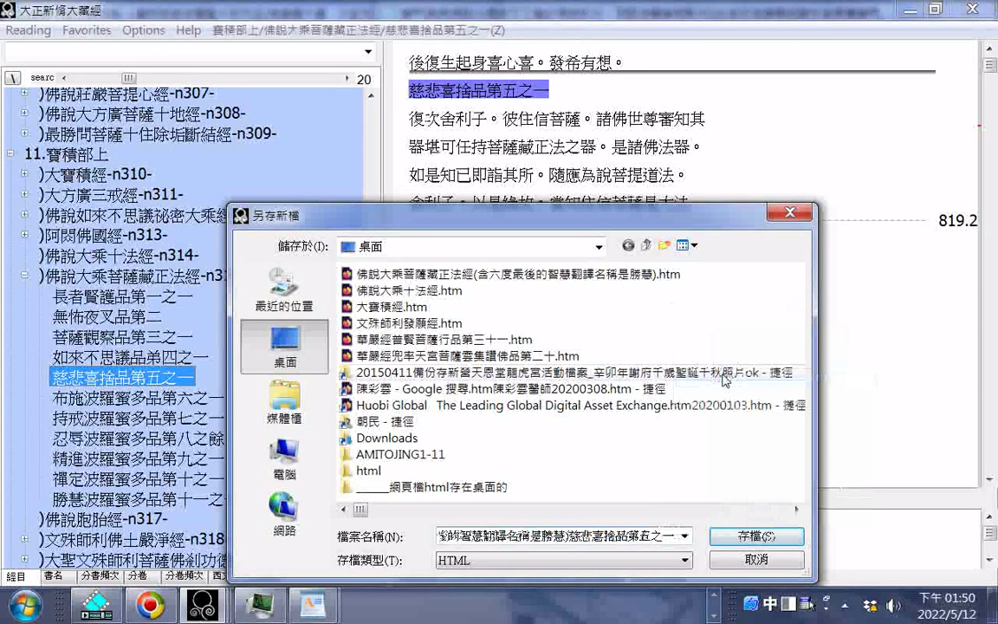
key("shift")
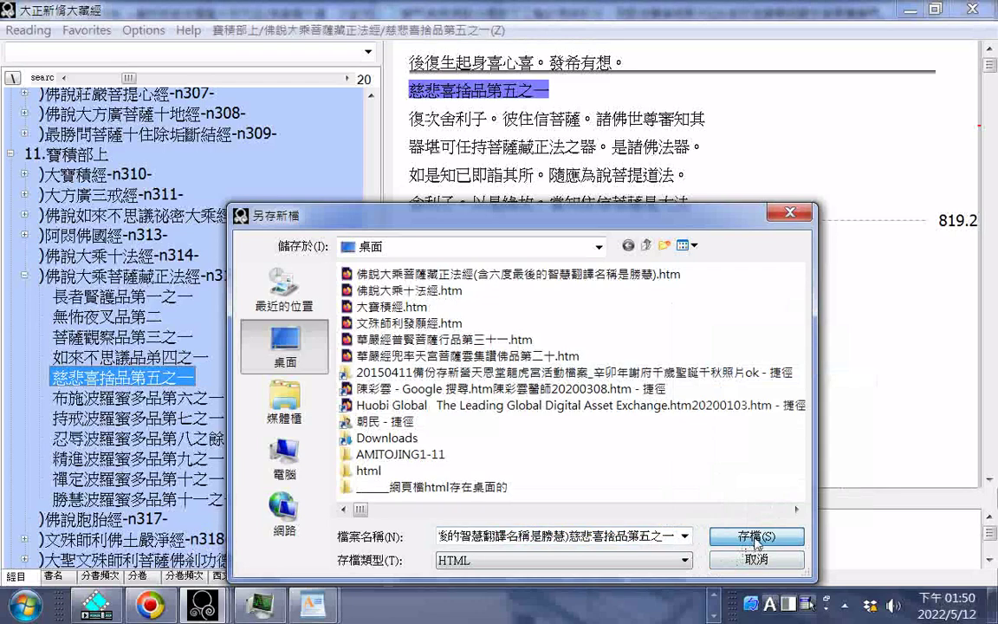
left_click(756, 538)
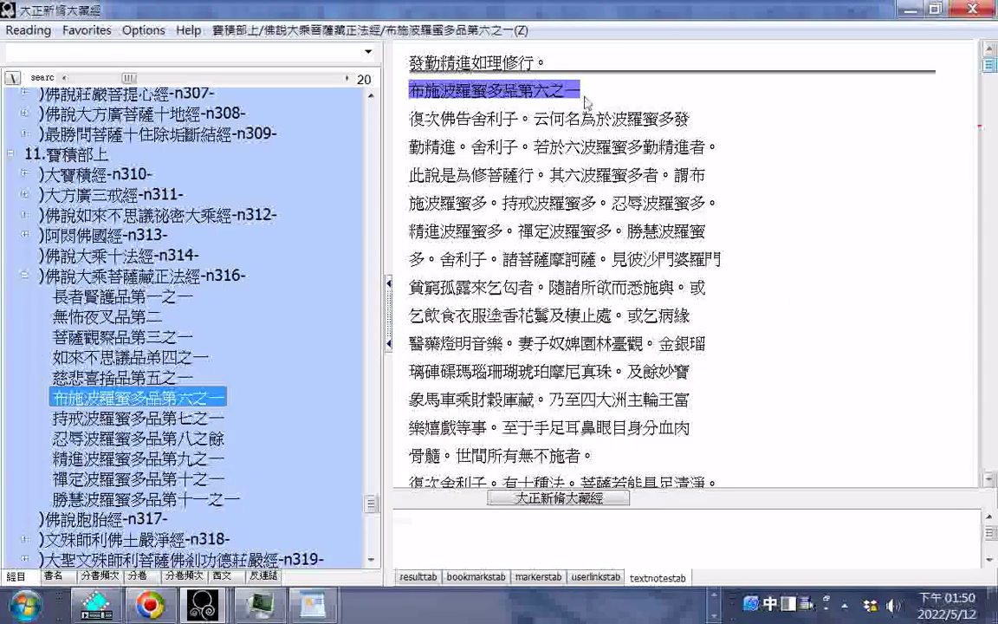
- Copy the selected heading 布施波羅蜜多品第六之一 and export the chapter as HTML to the desktop, replacing the previous chapter title in the file name with it
right_click(559, 94)
left_click(588, 103)
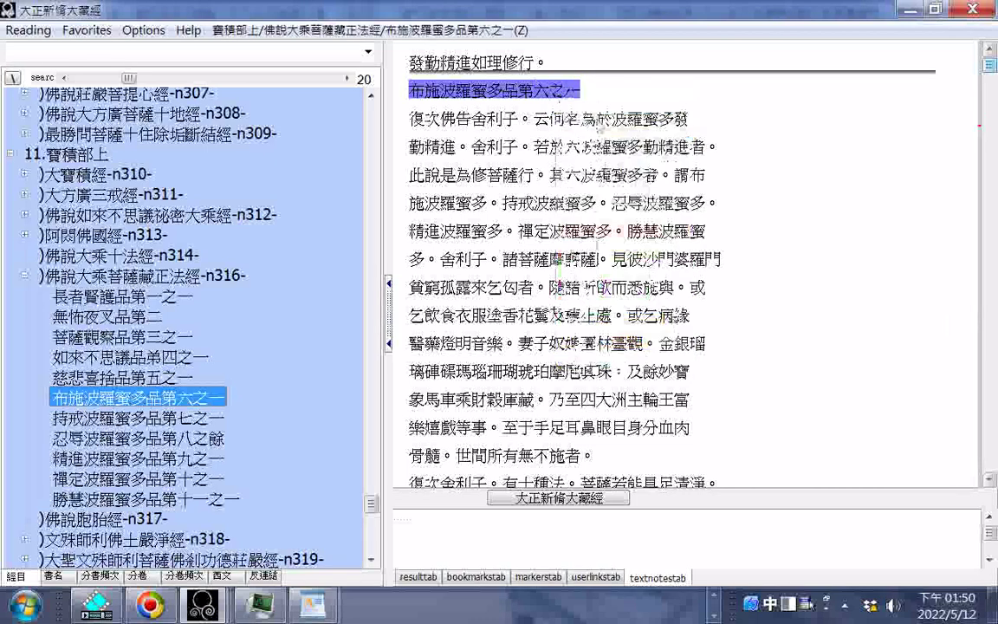
left_click(26, 30)
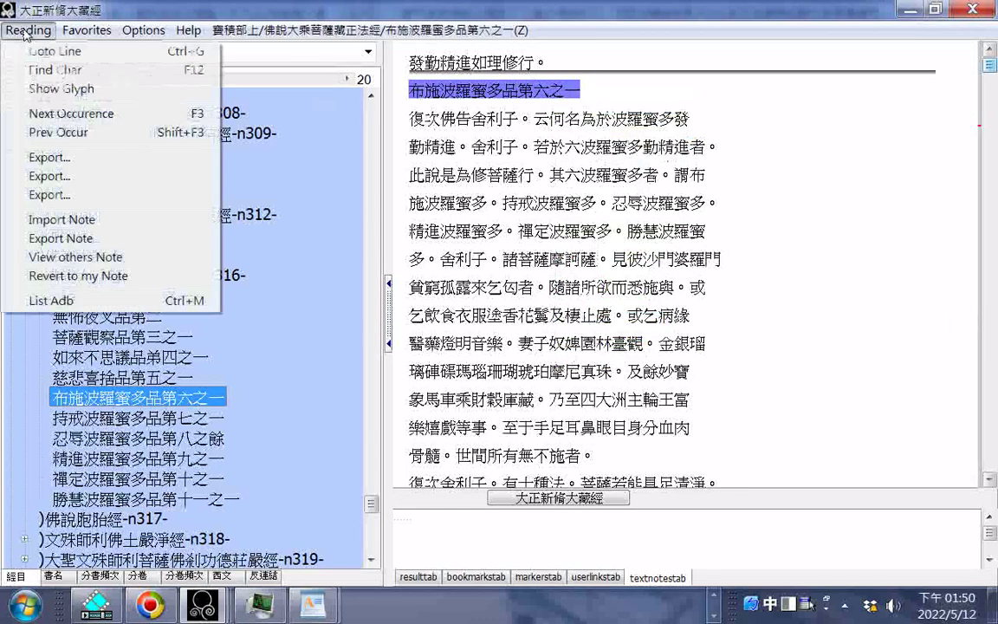
left_click(62, 160)
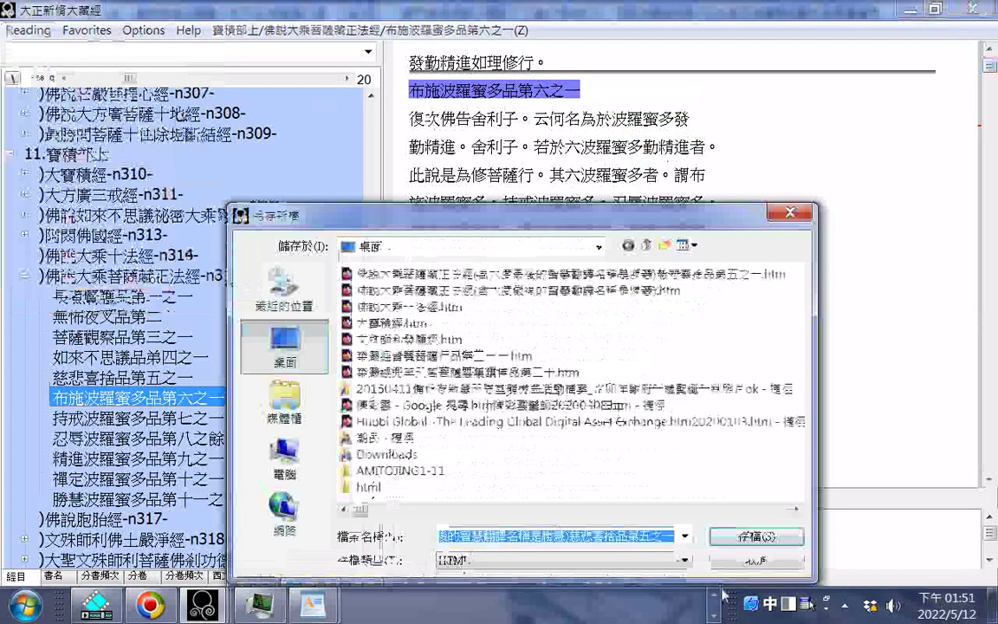
double_click(576, 535)
right_click(579, 536)
left_click(624, 378)
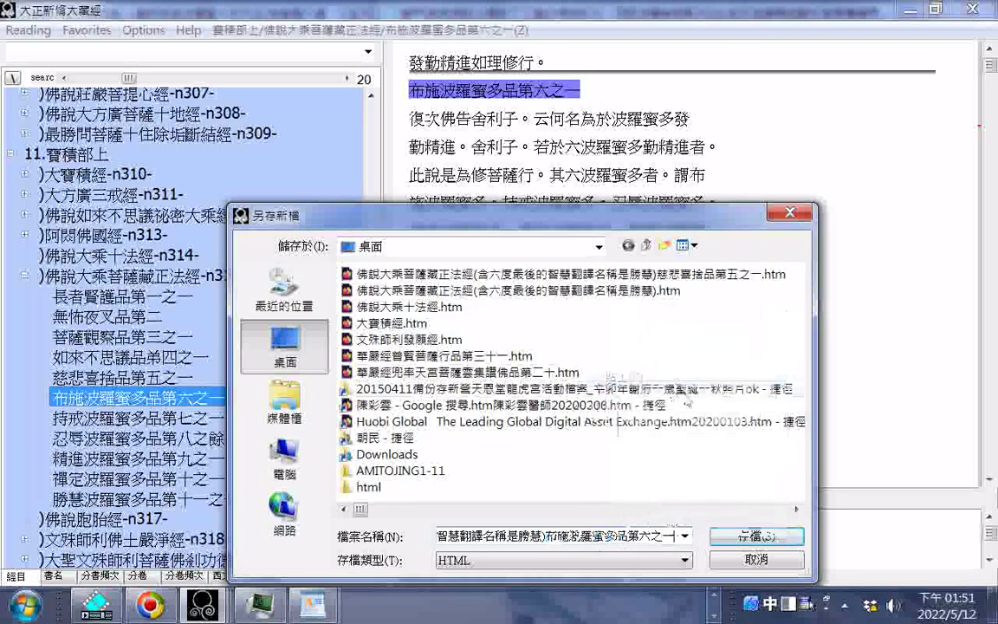
left_click(776, 541)
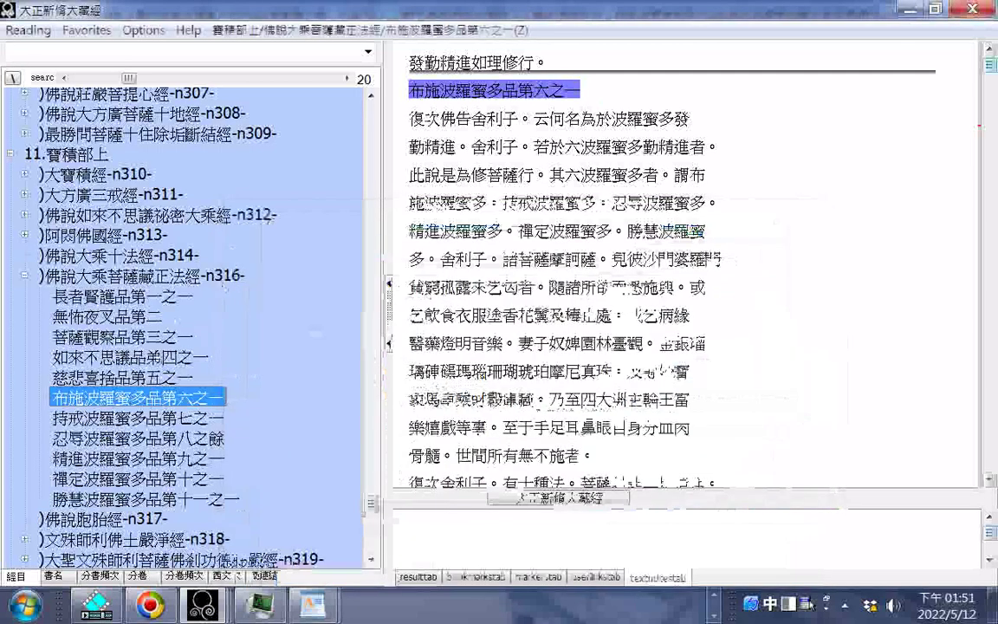
- Open chapter 持戒波羅蜜多品第七之一 and set up its HTML export to the desktop, replacing the previous chapter title in the file name with its heading
key("Down")
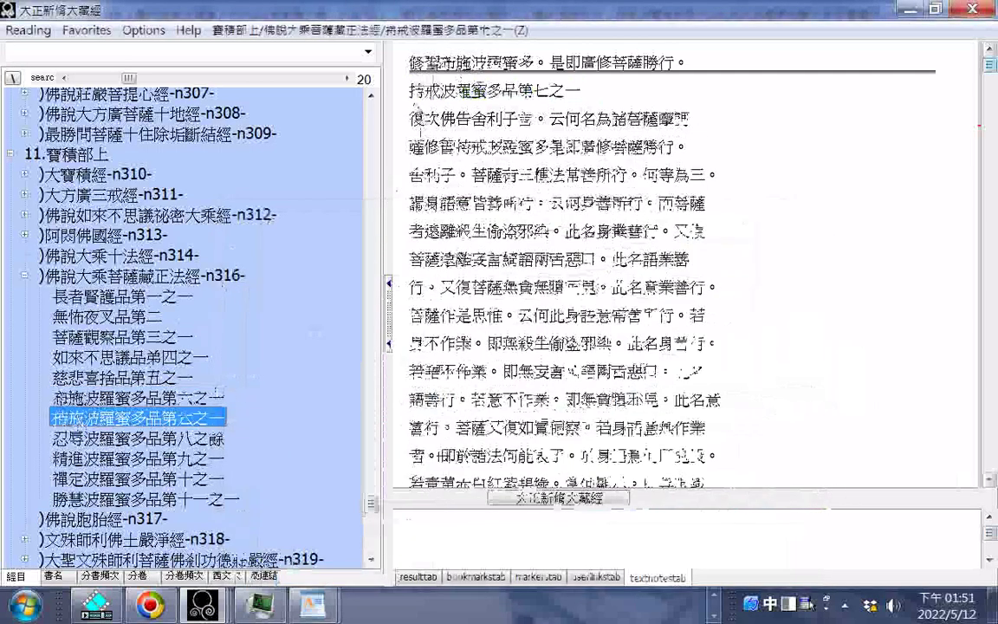
left_click_drag(400, 90, 583, 98)
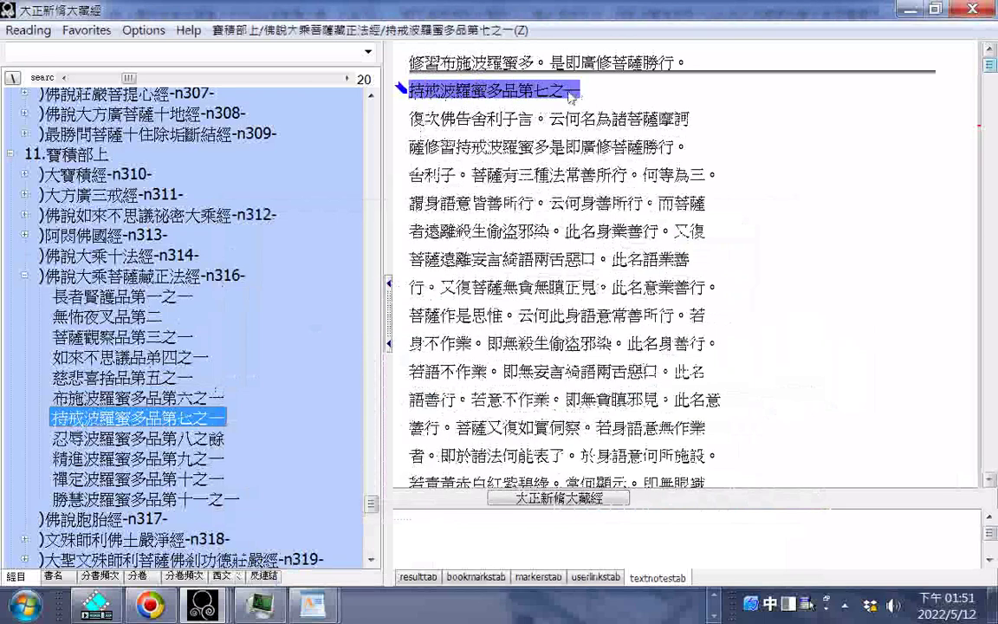
left_click(27, 30)
left_click(236, 265)
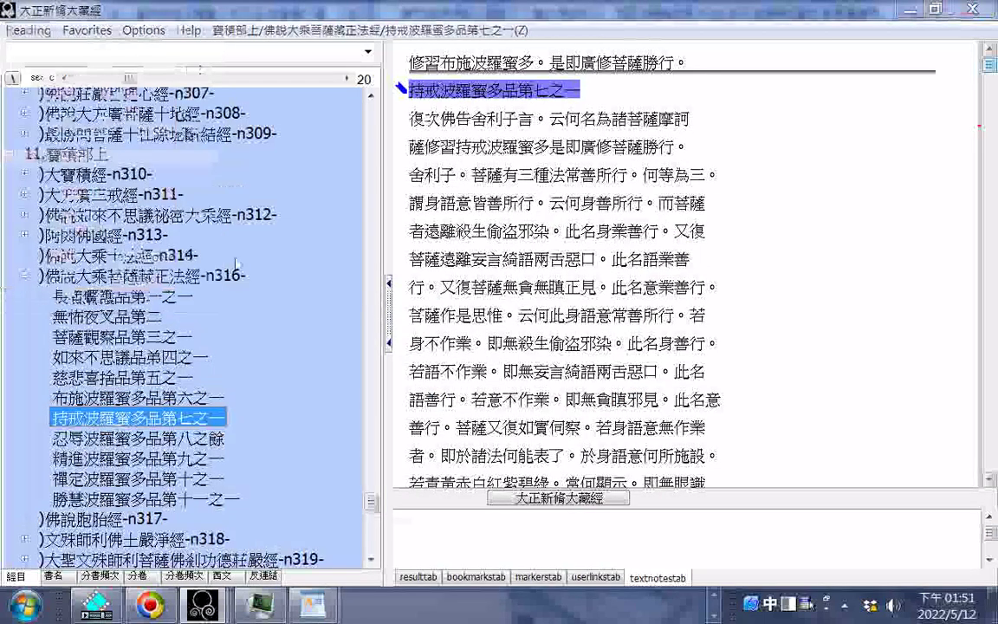
left_click_drag(546, 537, 665, 540)
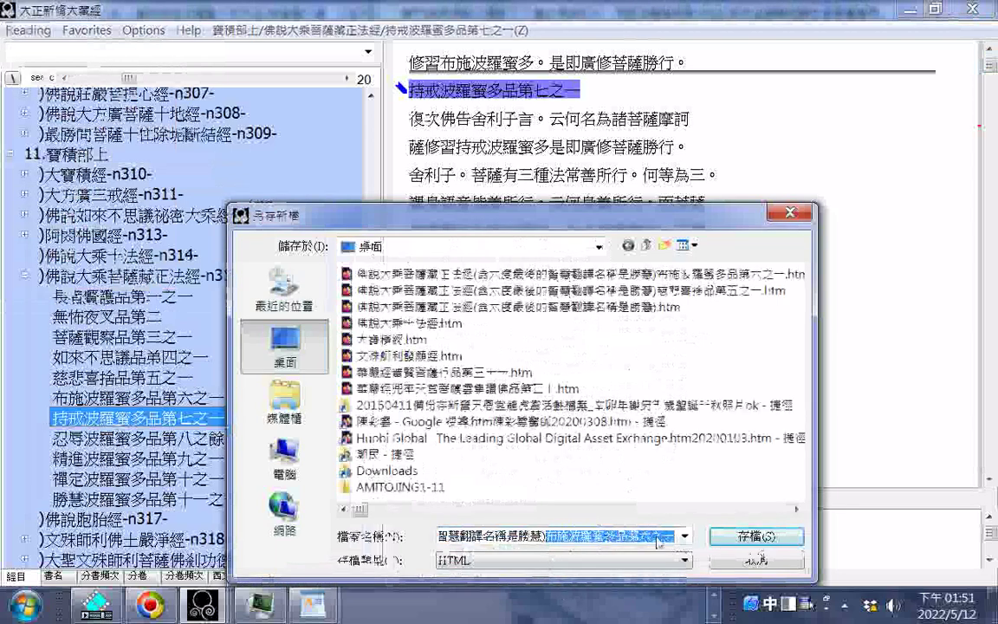
right_click(665, 539)
left_click(628, 345)
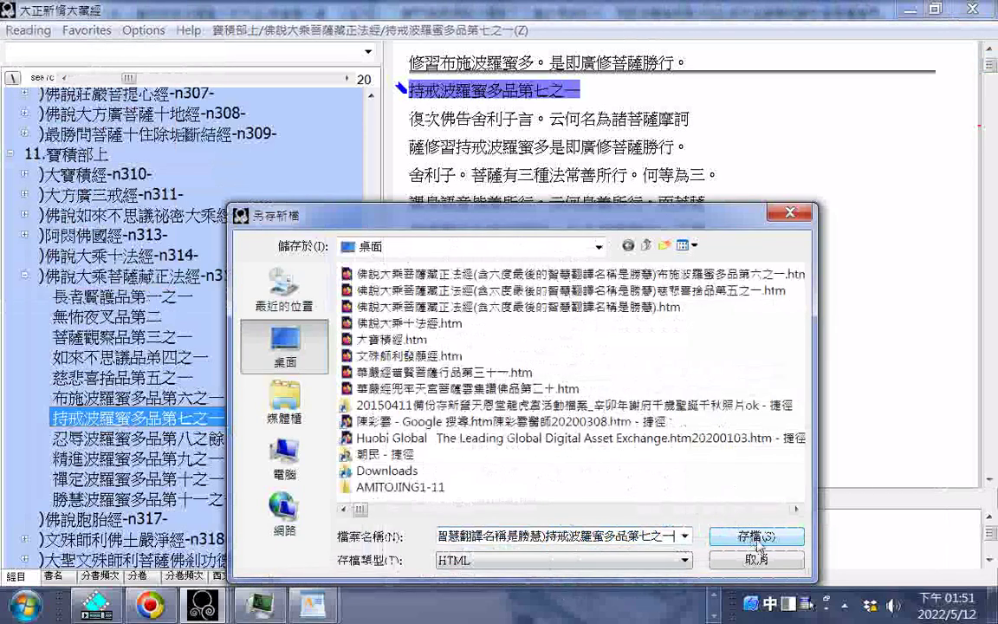
- Save the 持戒波羅蜜多品第七之一 HTML export and copy the heading of the following chapter, 忍辱波羅蜜多品第八之餘
left_click(757, 538)
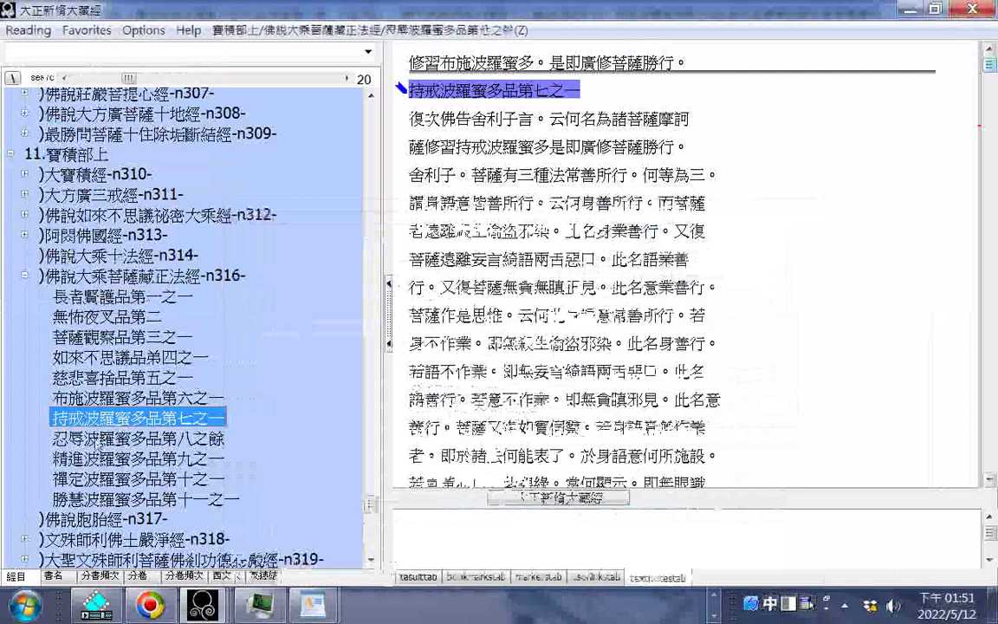
key("Down")
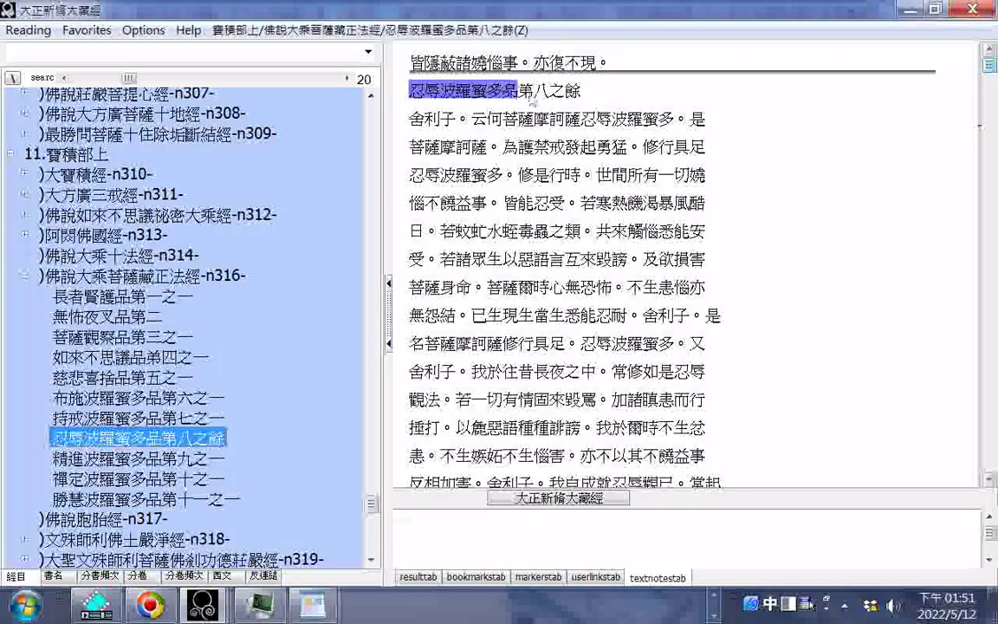
right_click(569, 99)
left_click(586, 127)
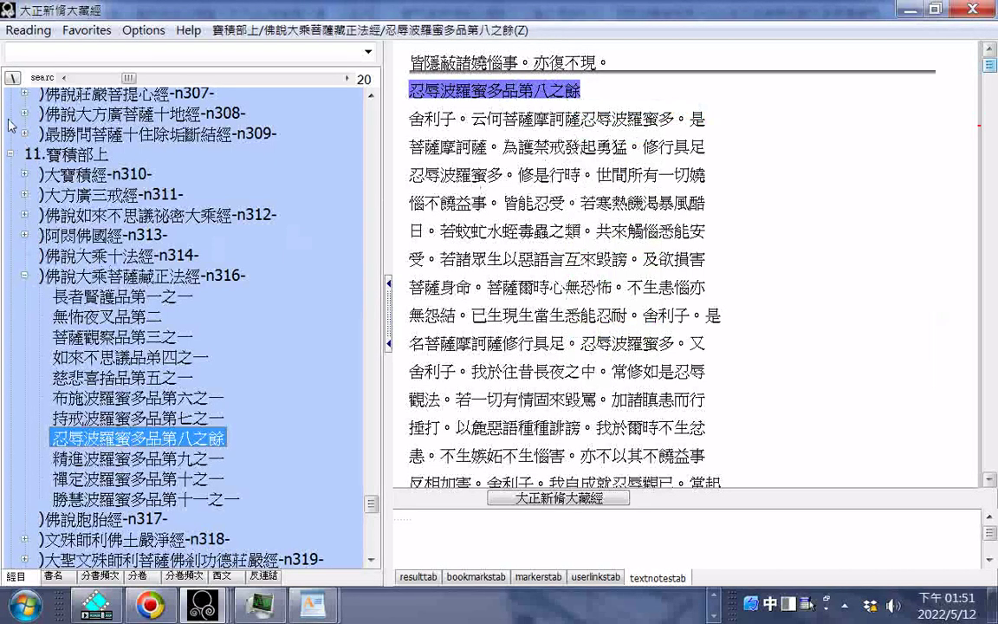
- Export the open chapter to the desktop as HTML named 佛說大乘菩薩藏正法經(含六度最後的智慧翻譯名稱是勝慧)忍辱波羅蜜多品第八之餘
left_click(28, 33)
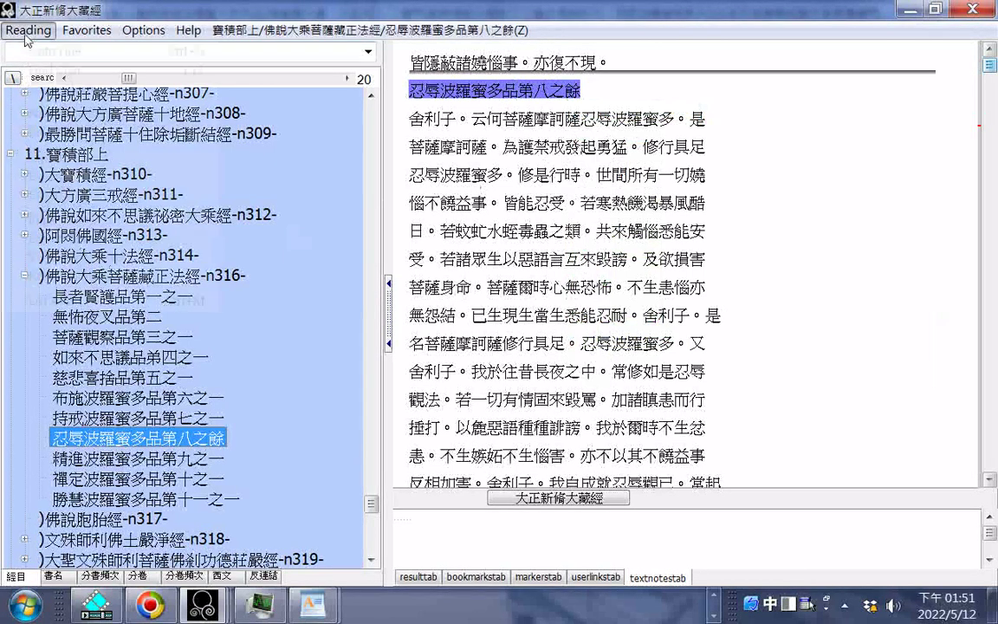
left_click(52, 299)
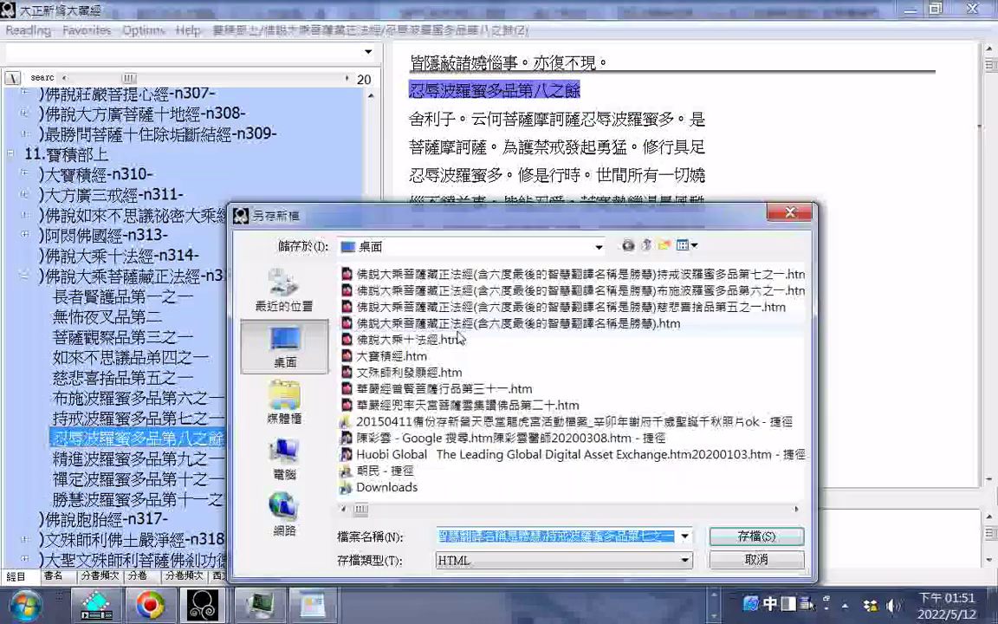
key("End")
left_click_drag(548, 537, 662, 538)
right_click(655, 543)
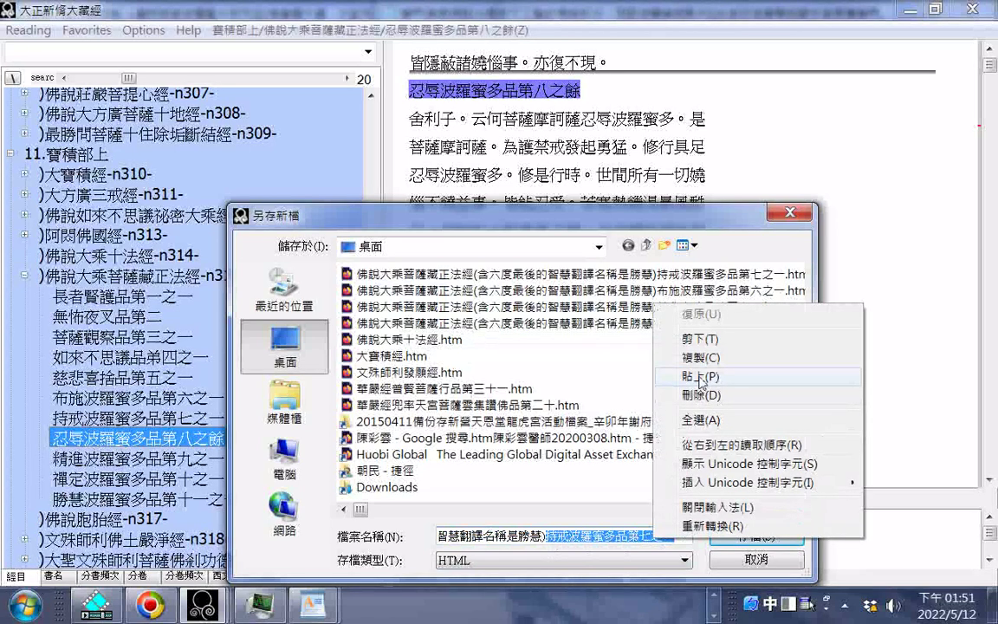
left_click(703, 379)
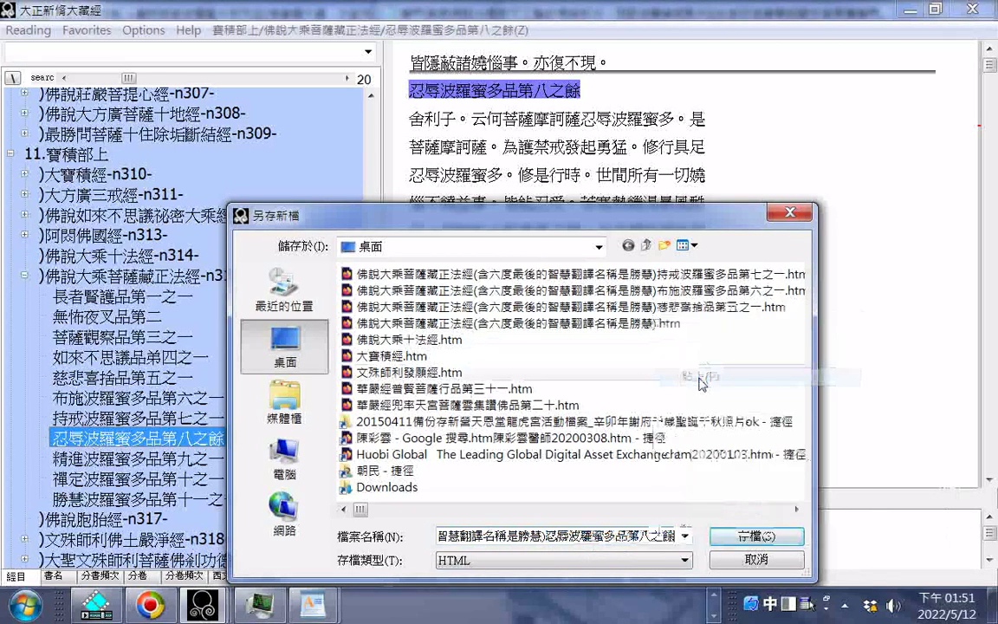
left_click(757, 537)
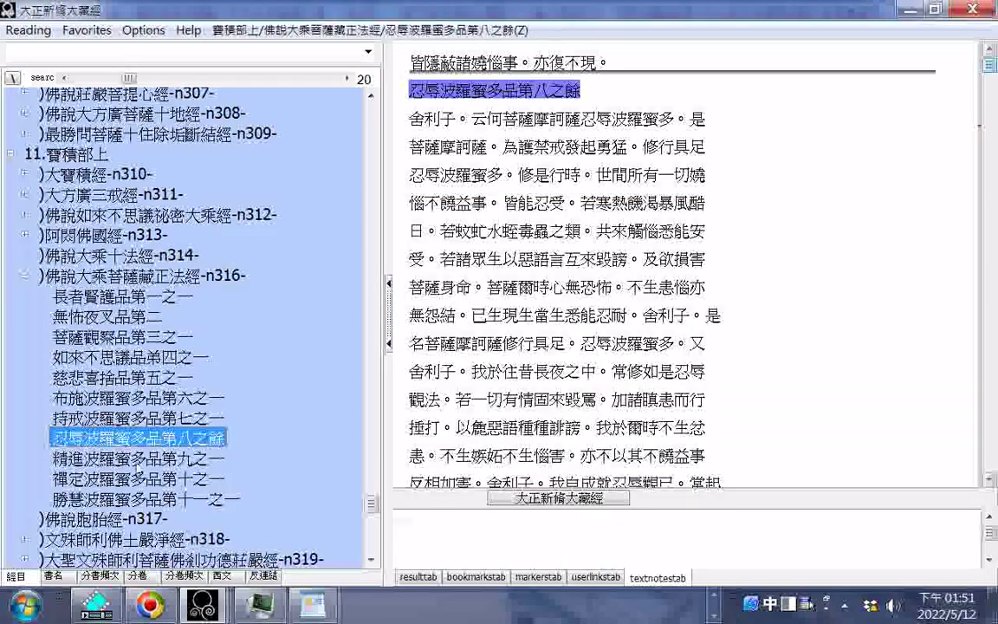
- Open the chapter 精進波羅蜜多品第九之一 and copy its heading from the text
key("Down")
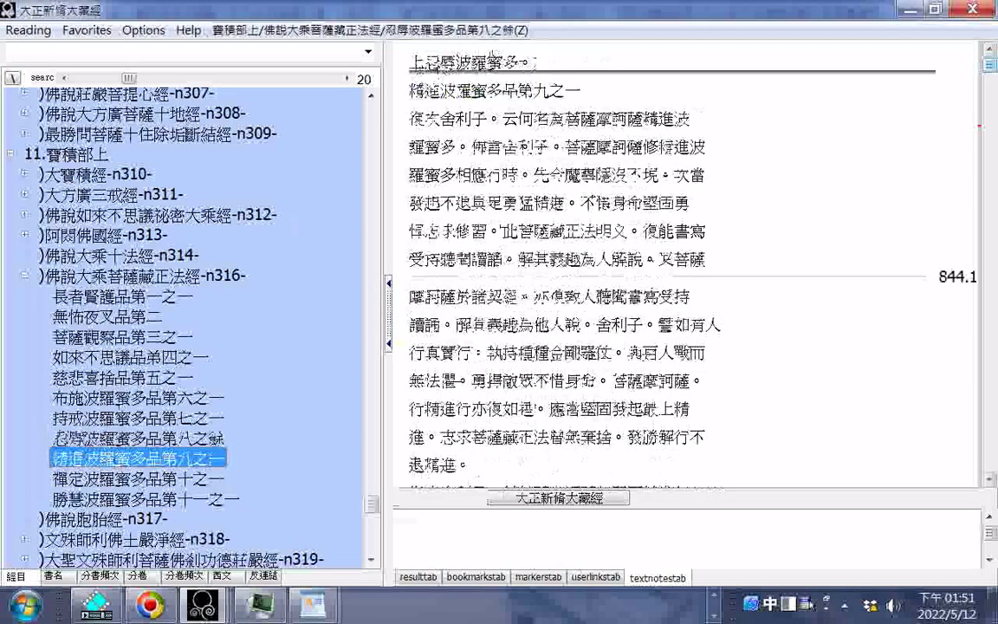
left_click_drag(407, 90, 579, 97)
right_click(579, 97)
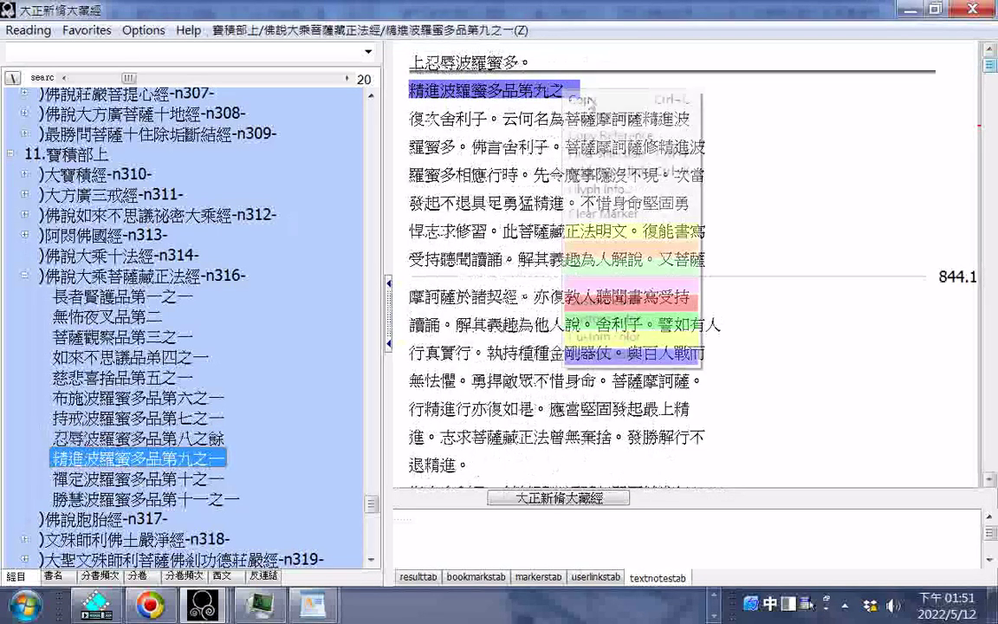
left_click(538, 92)
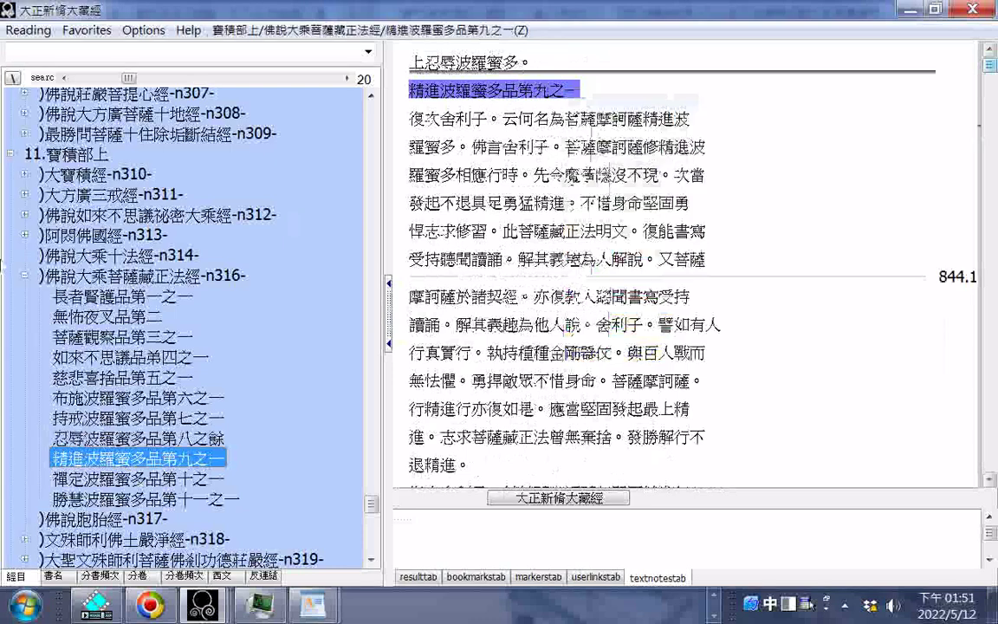
- Export the open chapter to the desktop as HTML, replacing the file name's chapter part with 精進波羅蜜多品第九之一
left_click(27, 30)
left_click(48, 156)
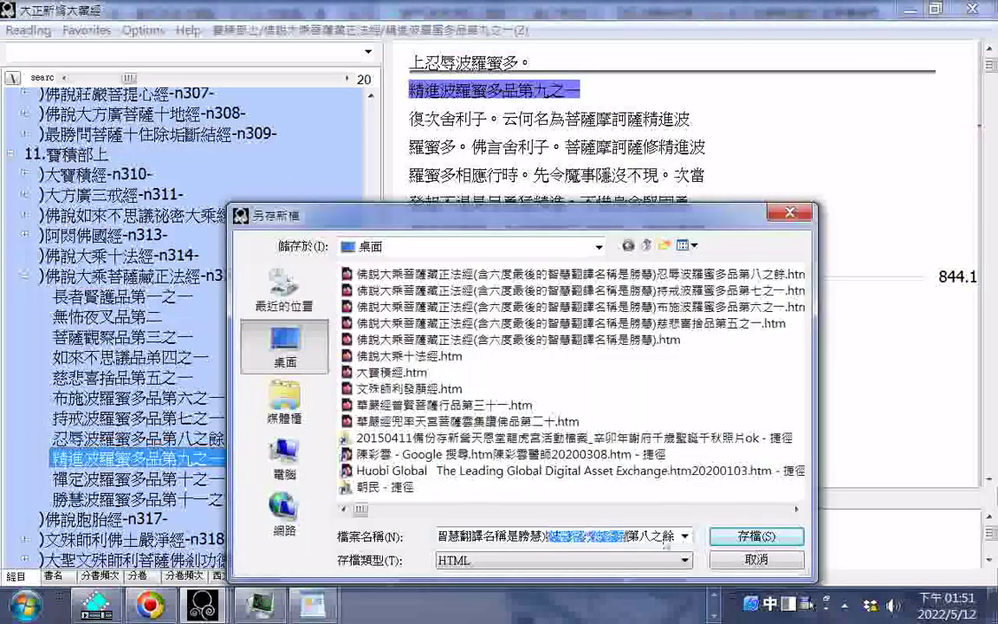
right_click(663, 536)
left_click(712, 379)
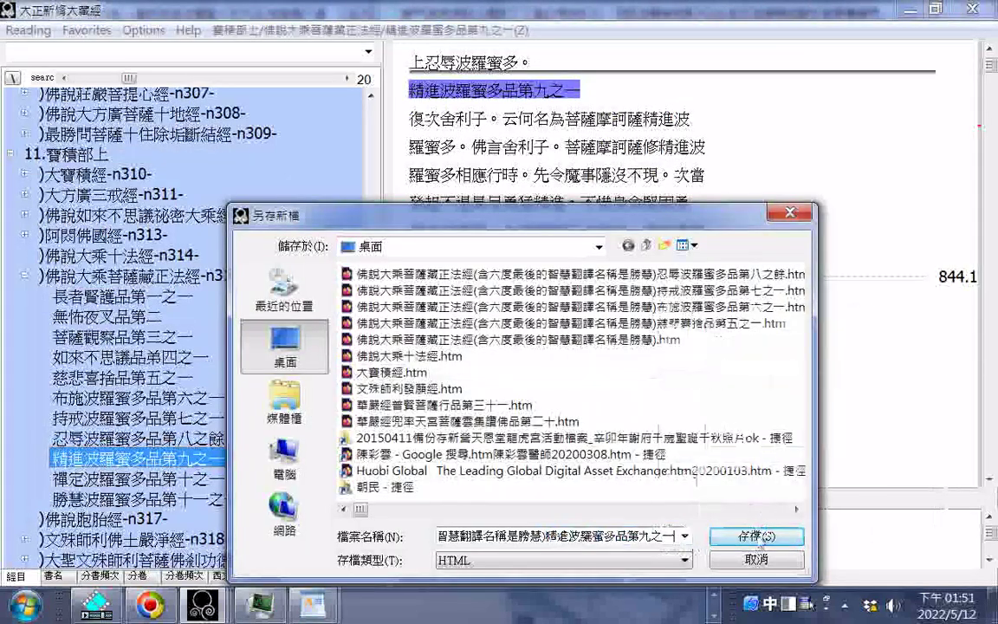
left_click(763, 537)
- Open the chapter 禪定波羅蜜多品第十之一 and copy its heading from the text
left_click(138, 478)
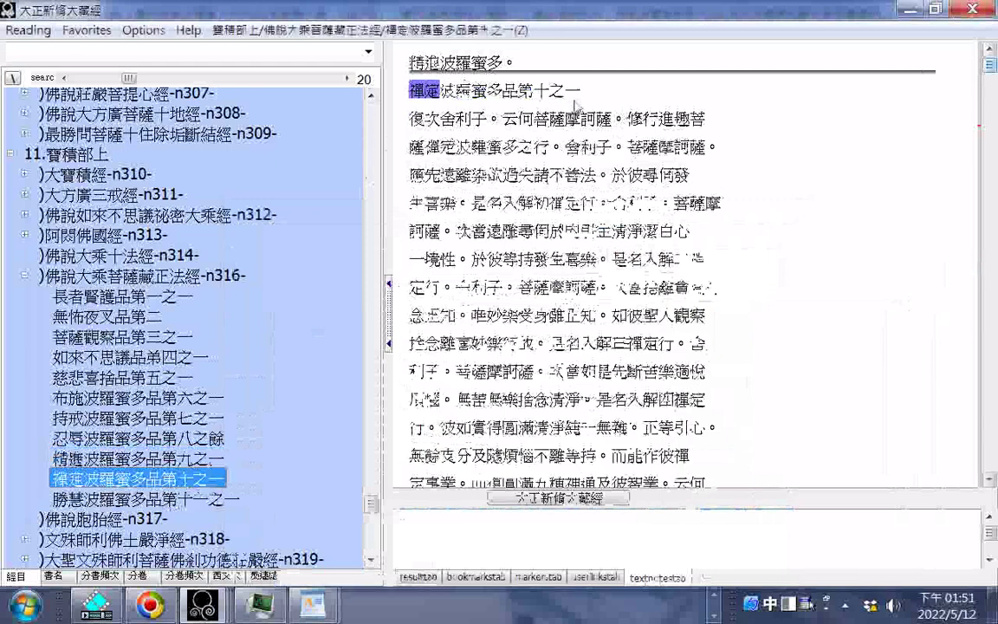
left_click_drag(411, 90, 579, 90)
right_click(557, 93)
left_click(595, 107)
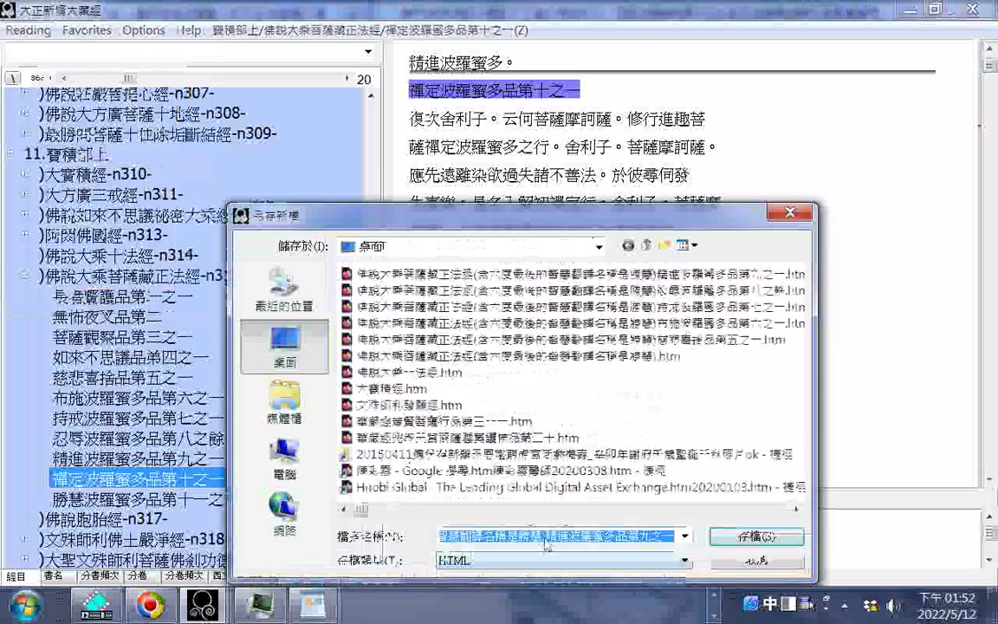
- Replace the chapter part of the HTML export's file name with 禪定波羅蜜多品第十之一 and save it to the desktop
right_click(607, 535)
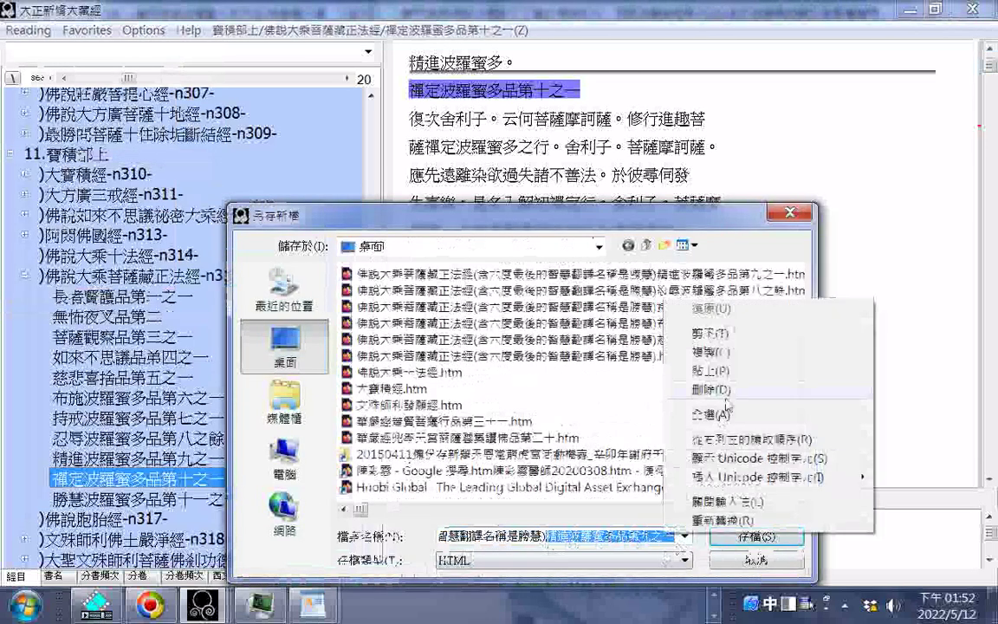
left_click(710, 334)
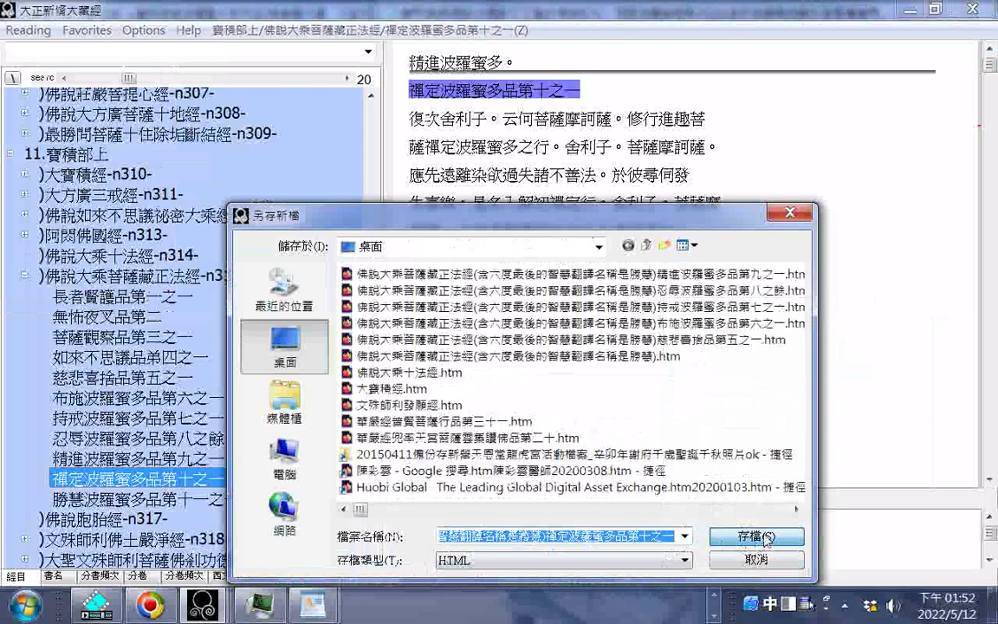
key("Return")
- Open the chapter 勝慧波羅蜜多品第十一之一 and copy its heading from the text
left_click(167, 500)
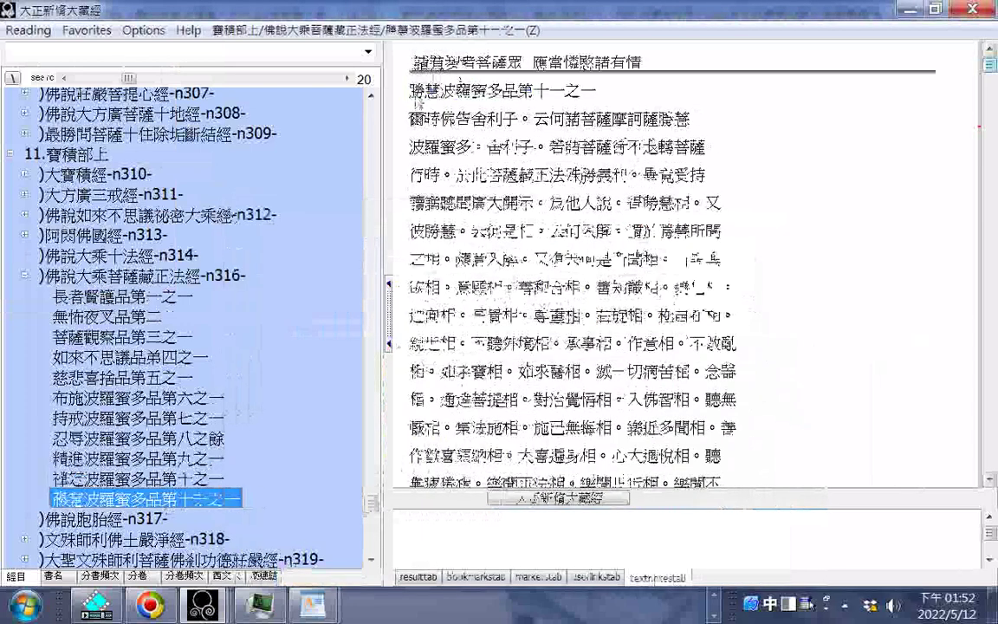
right_click(518, 77)
left_click(556, 102)
- Export the open chapter to the desktop as HTML, replacing the file name's chapter part with 勝慧波羅蜜多品第十一之一
left_click(30, 30)
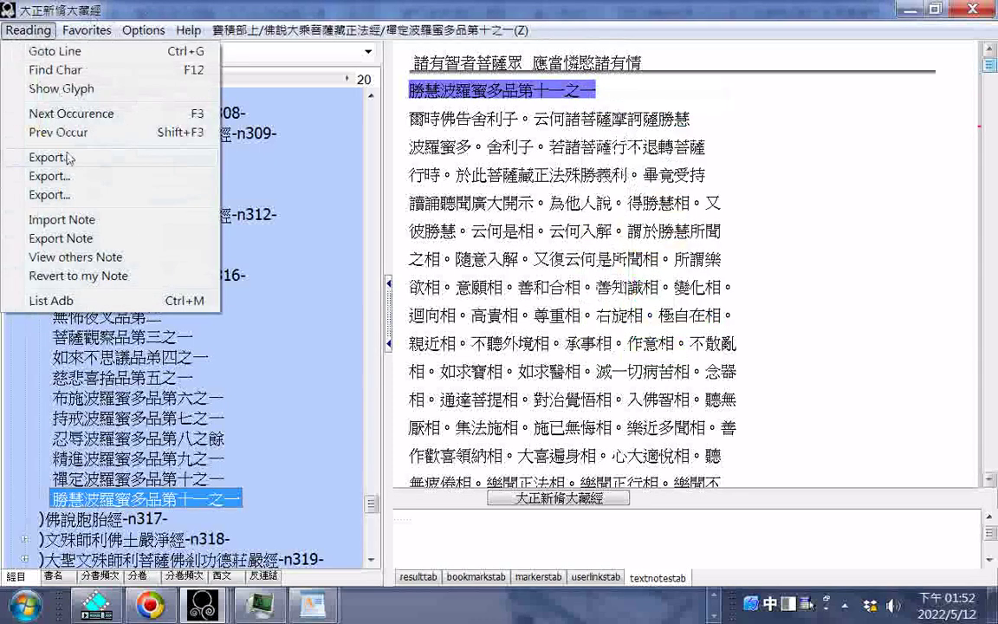
left_click(69, 158)
left_click_drag(549, 536, 672, 536)
right_click(664, 535)
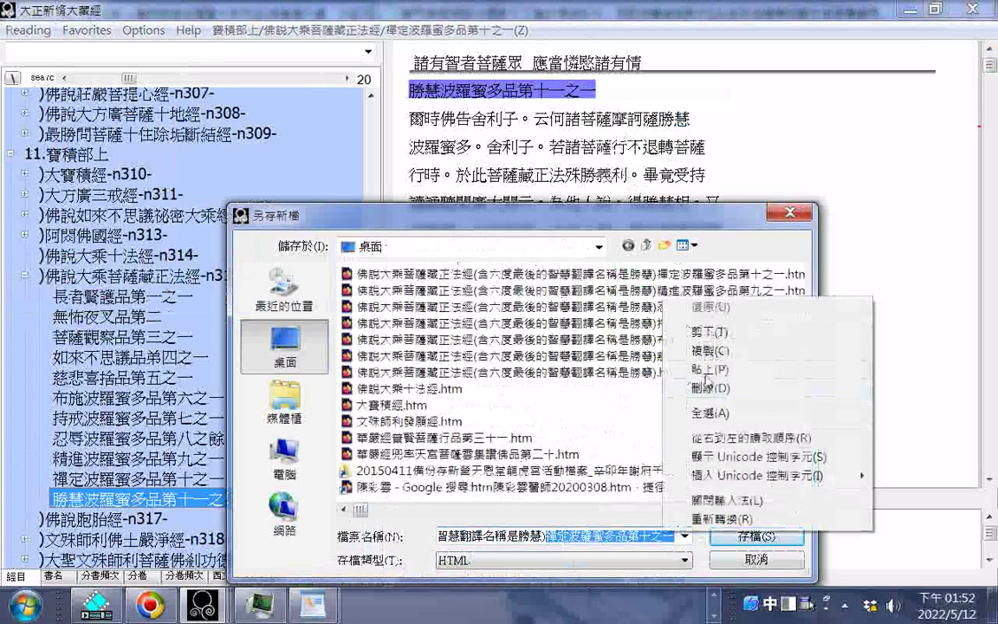
left_click(706, 369)
key("Return")
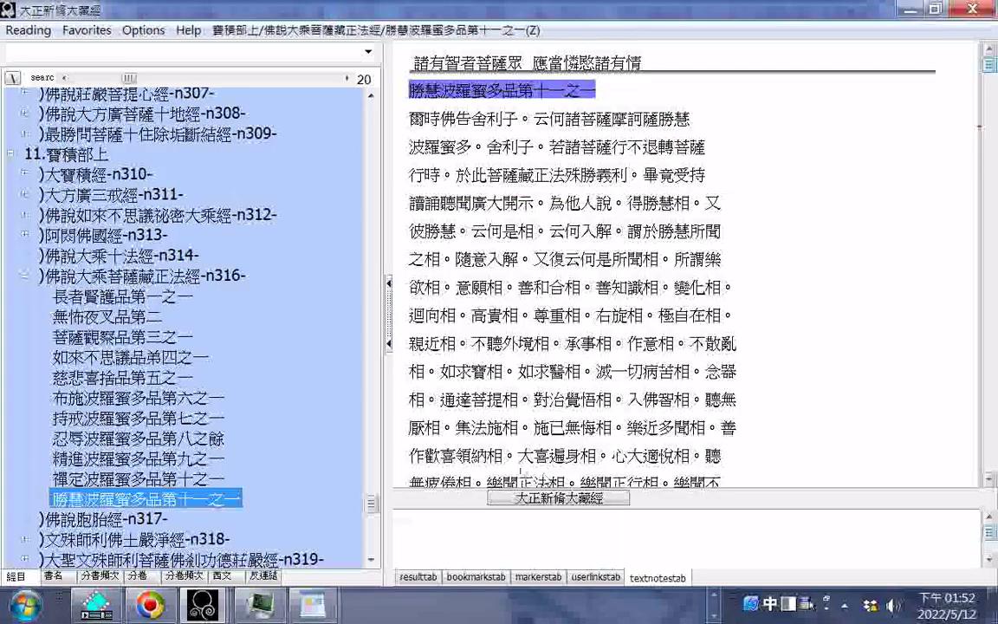
- Look through the chapter 持戒波羅蜜多品第七之一 to its end, and examine the section that opens volume 卷第二十四
left_click(198, 425)
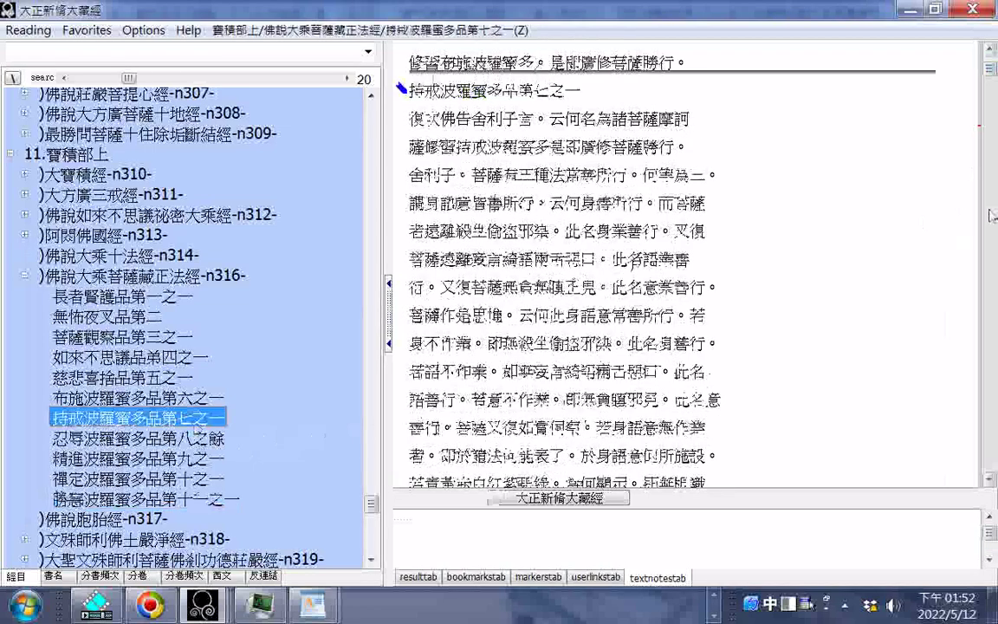
scroll(992, 215, "down", 10)
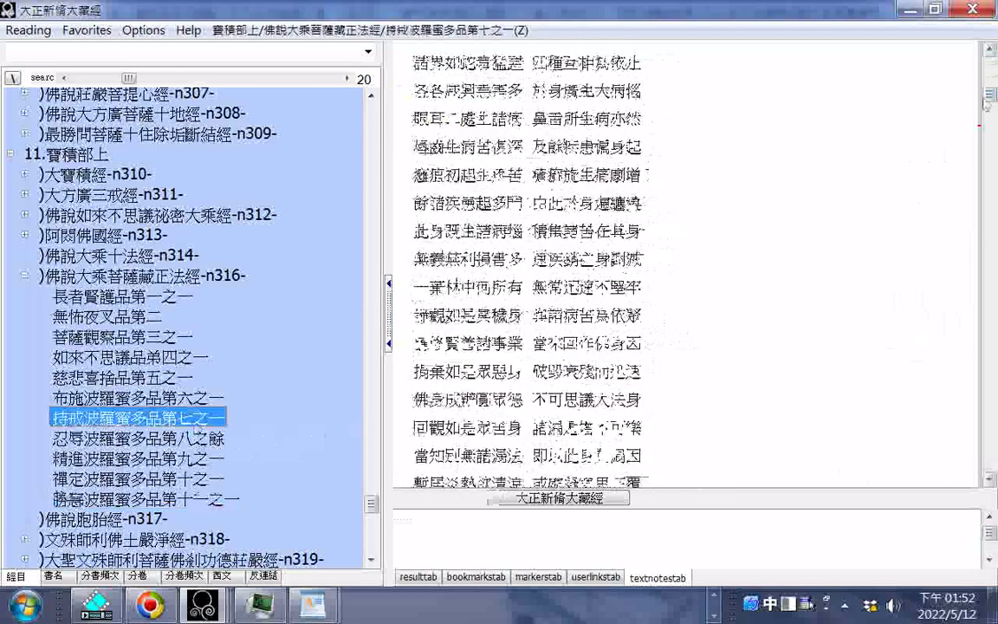
scroll(990, 95, "down", 5)
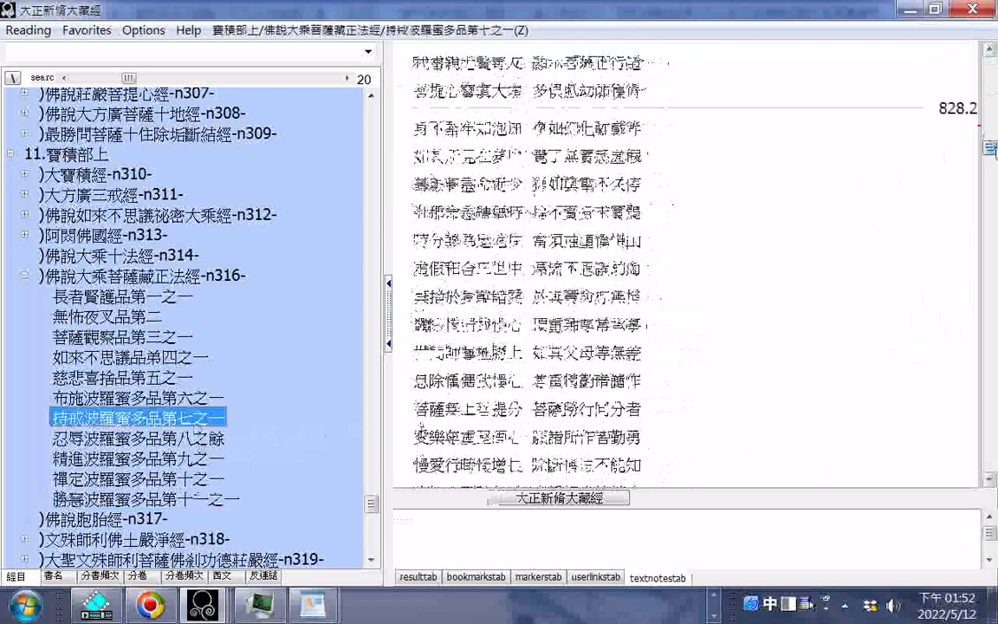
scroll(694, 260, "down", 5)
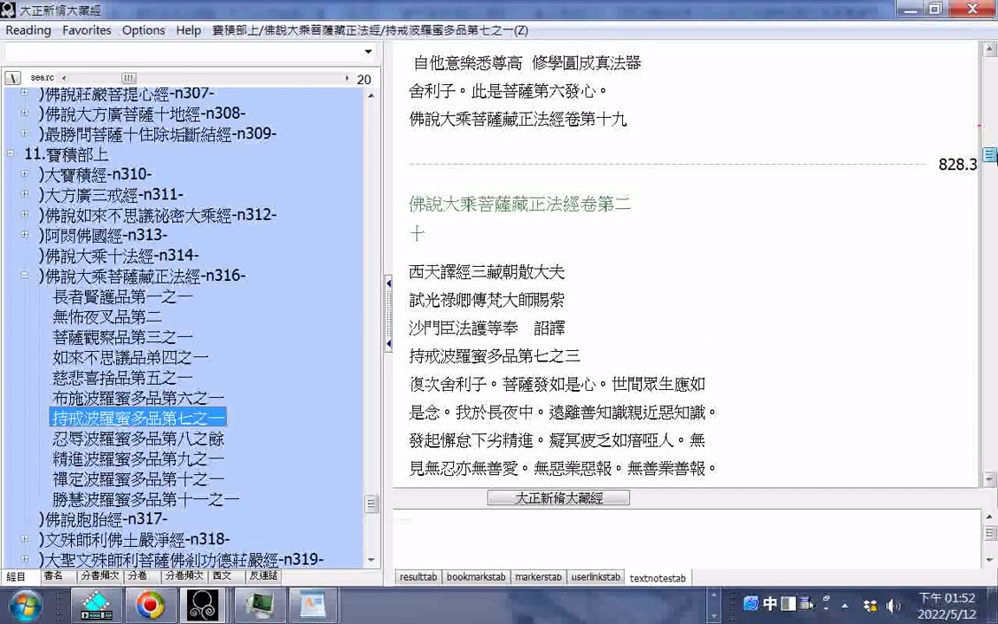
scroll(564, 260, "down", 5)
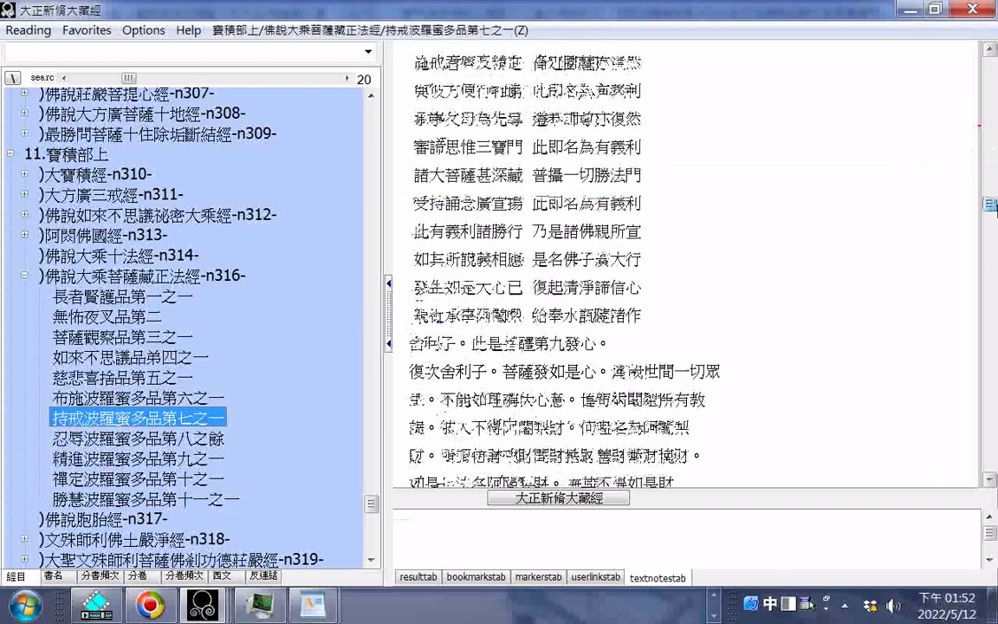
left_click_drag(990, 205, 985, 436)
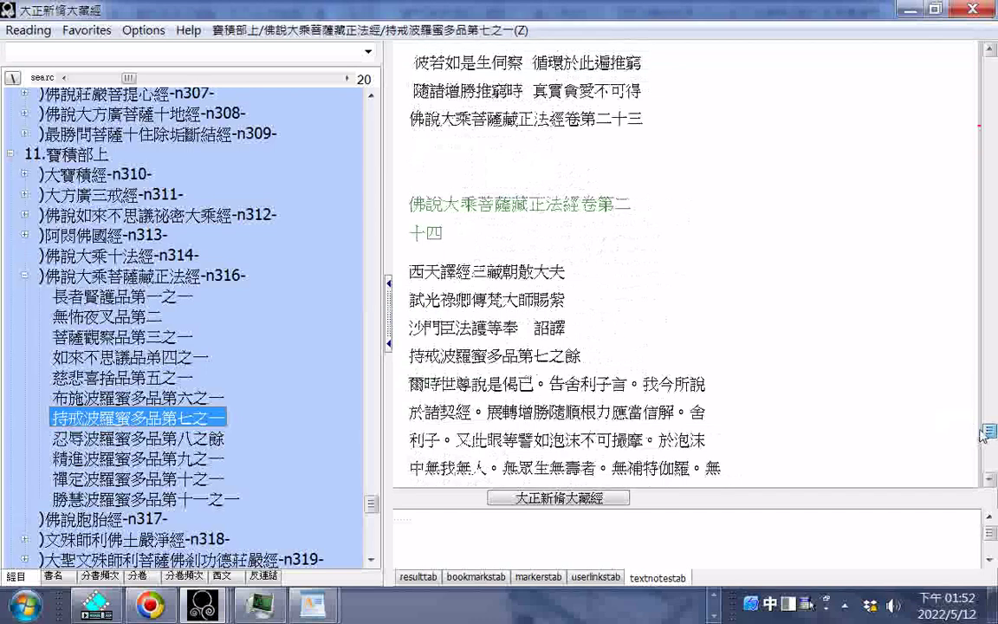
left_click_drag(984, 436, 984, 457)
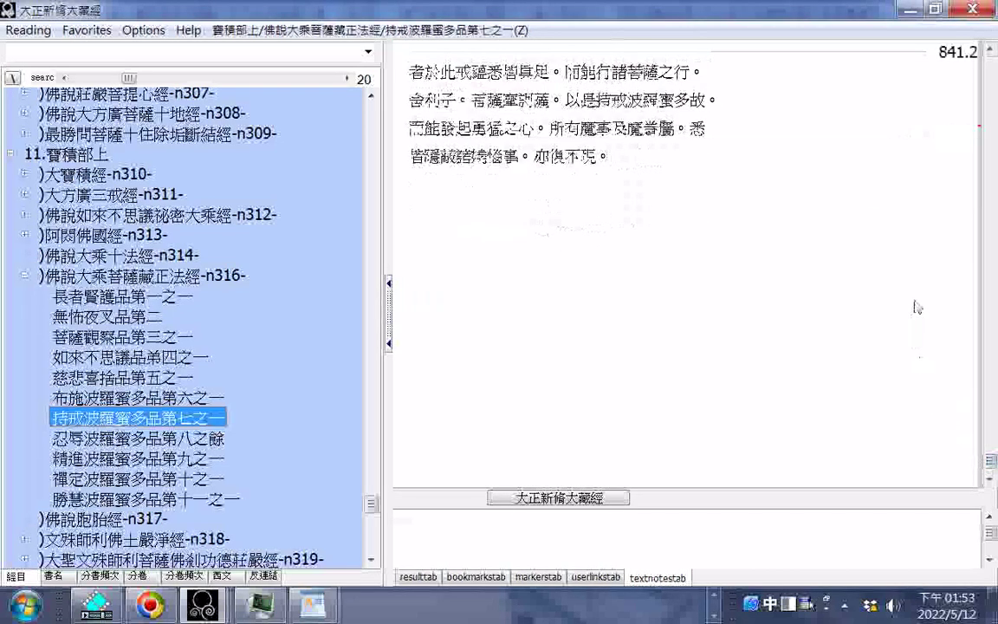
scroll(910, 277, "up", 3)
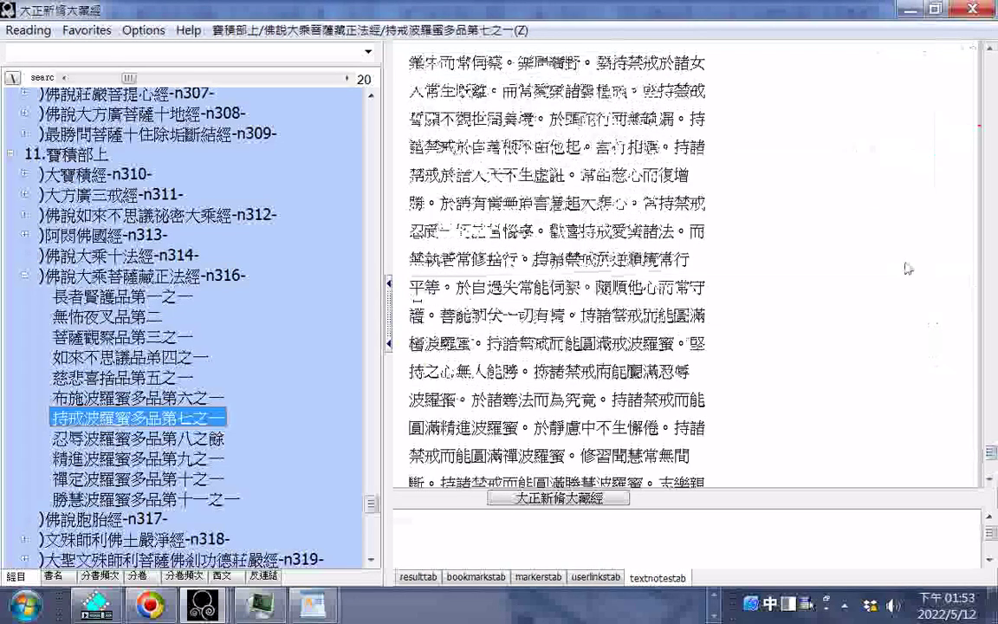
scroll(907, 268, "up", 3)
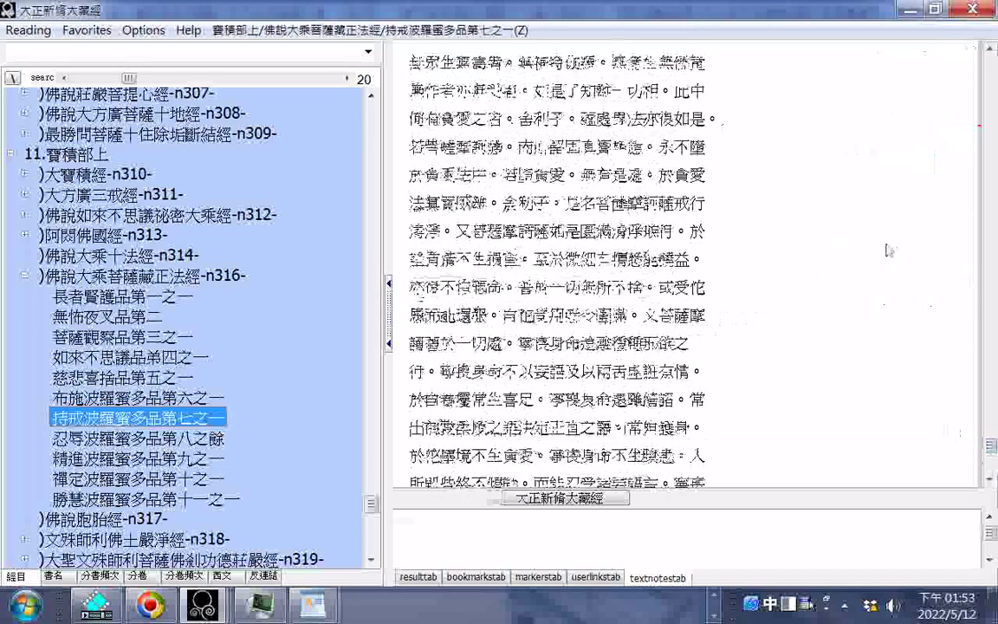
scroll(886, 251, "up", 3)
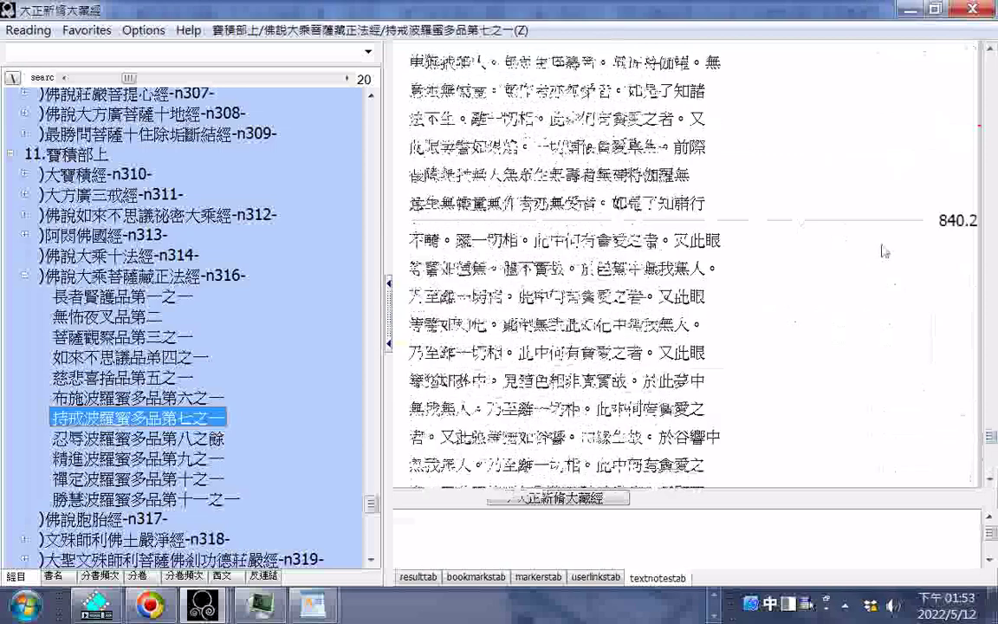
scroll(884, 251, "up", 3)
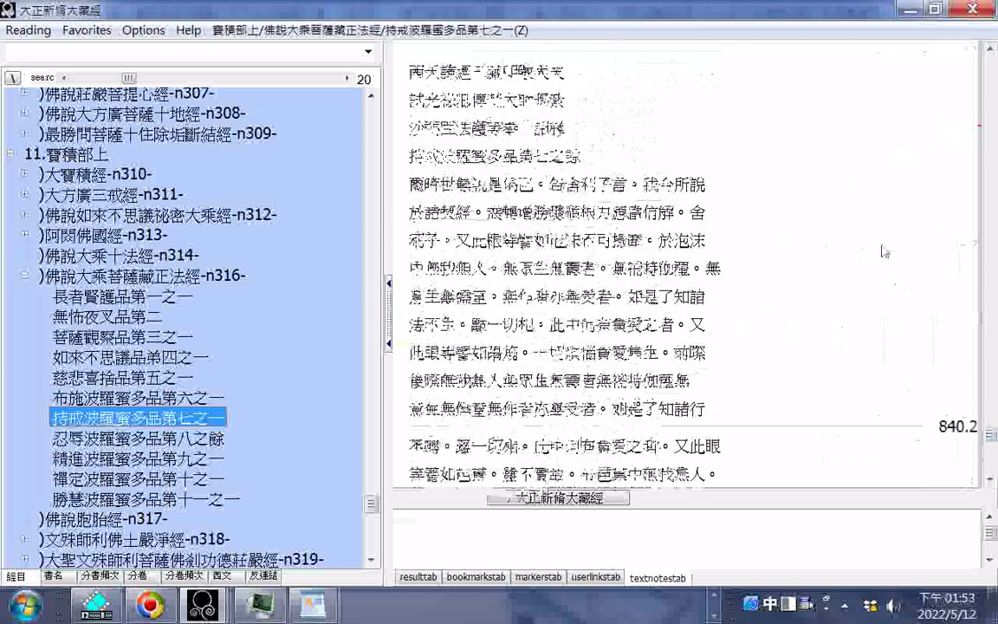
scroll(884, 251, "up", 3)
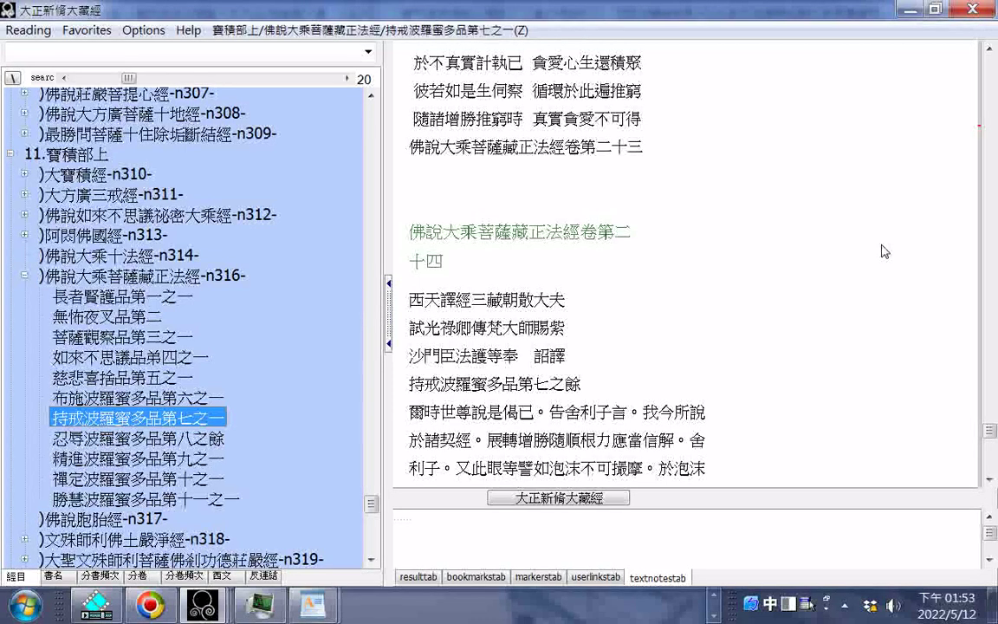
scroll(884, 254, "down", 2)
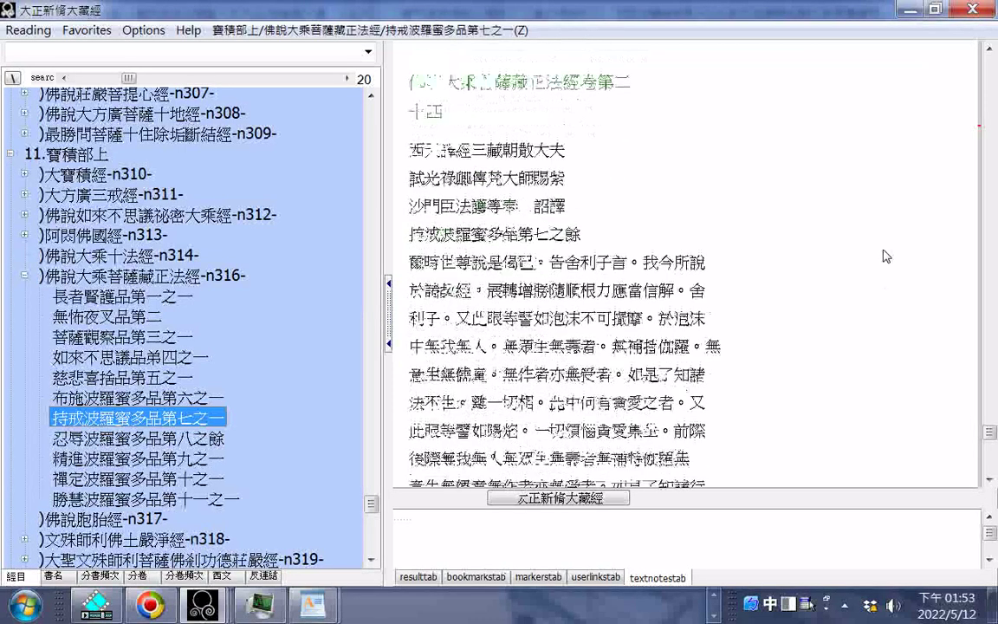
scroll(884, 256, "down", 10)
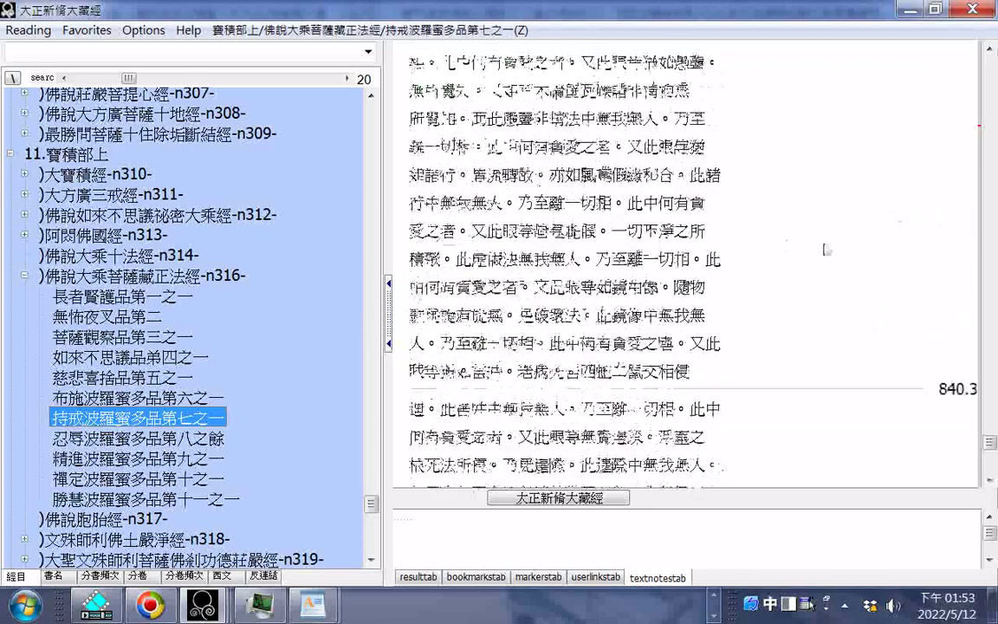
- Open the chapter 忍辱波羅蜜多品第八之餘 and copy its heading from the text
scroll(826, 250, "down", 10)
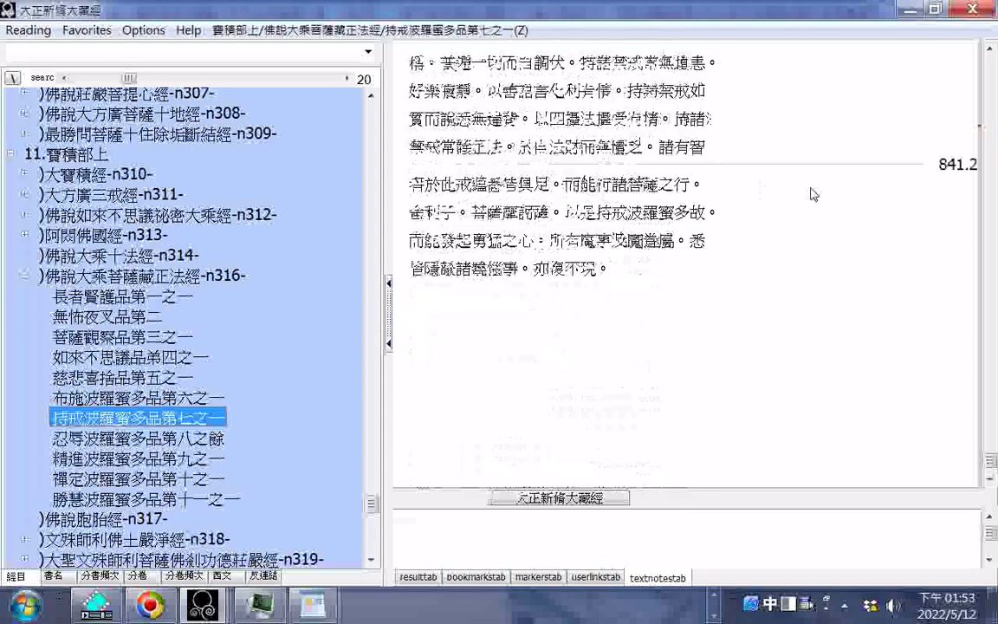
scroll(813, 194, "down", 5)
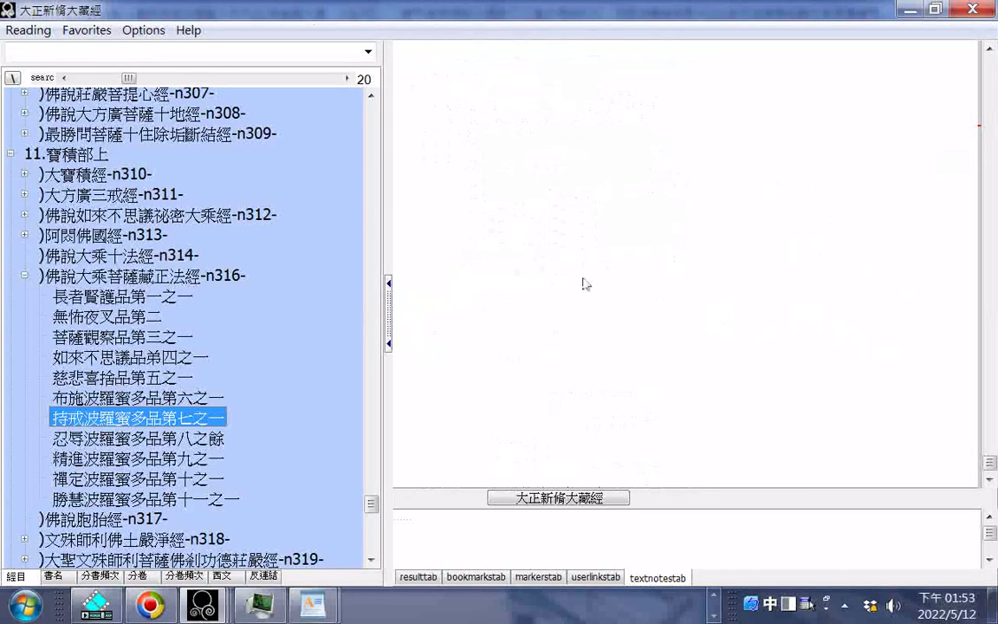
left_click(202, 442)
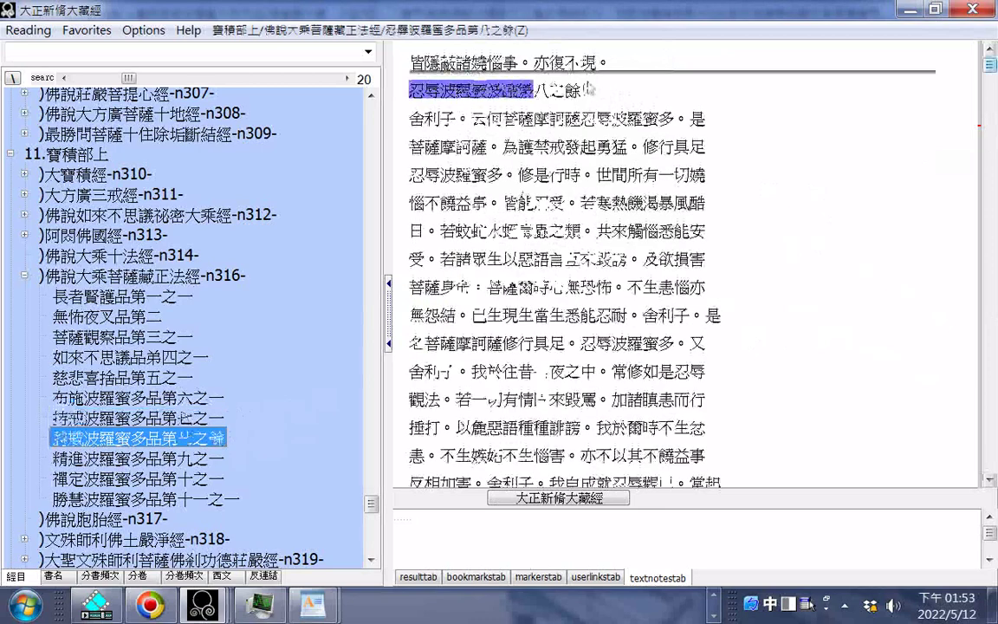
right_click(588, 89)
key("Escape")
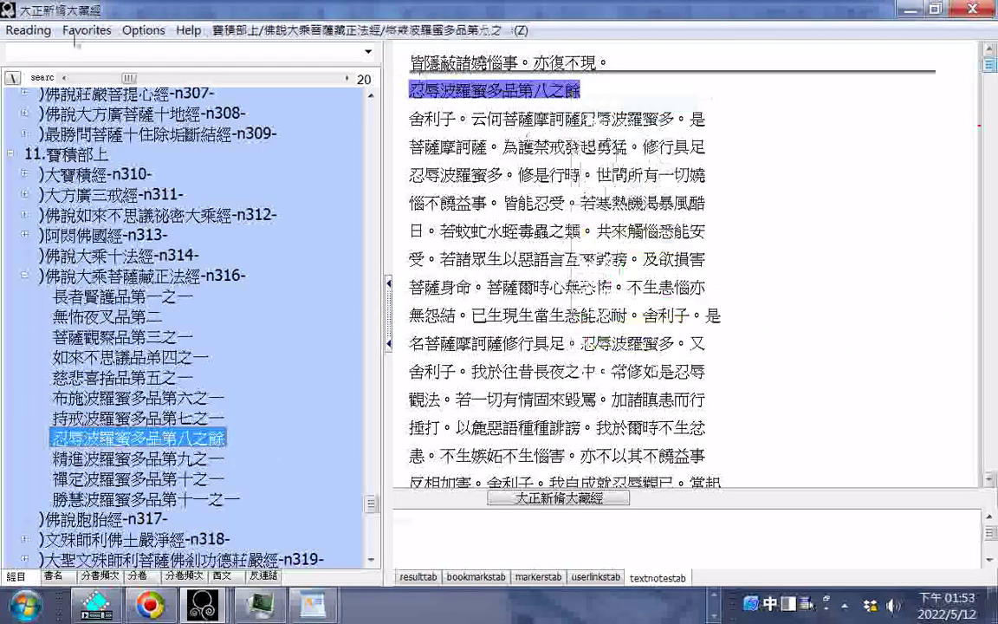
- Start an HTML export of the open chapter and replace the file name's chapter part with 忍辱波羅蜜多品第八之餘
left_click(26, 32)
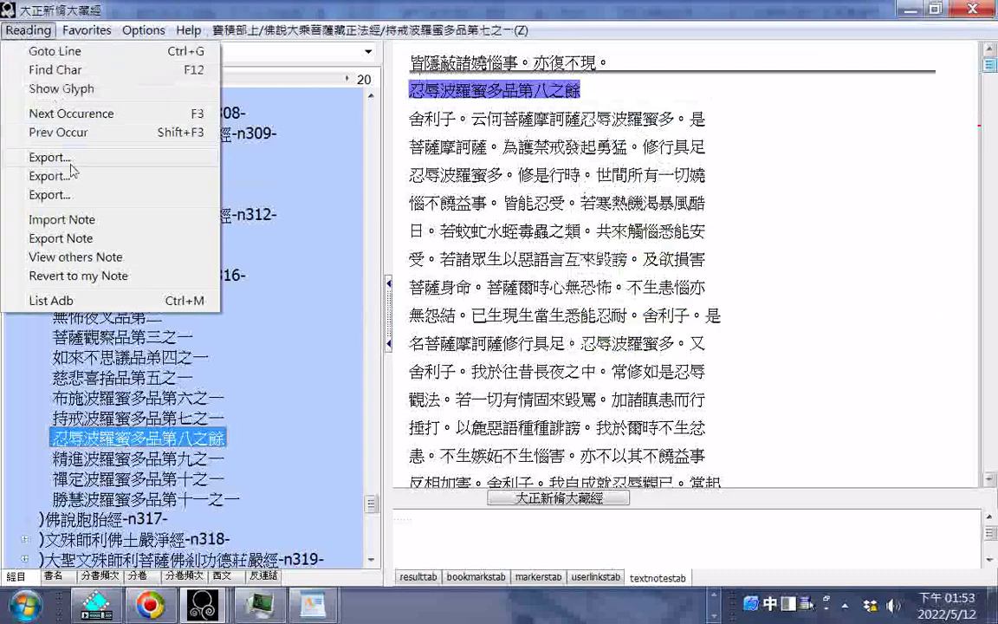
left_click(69, 158)
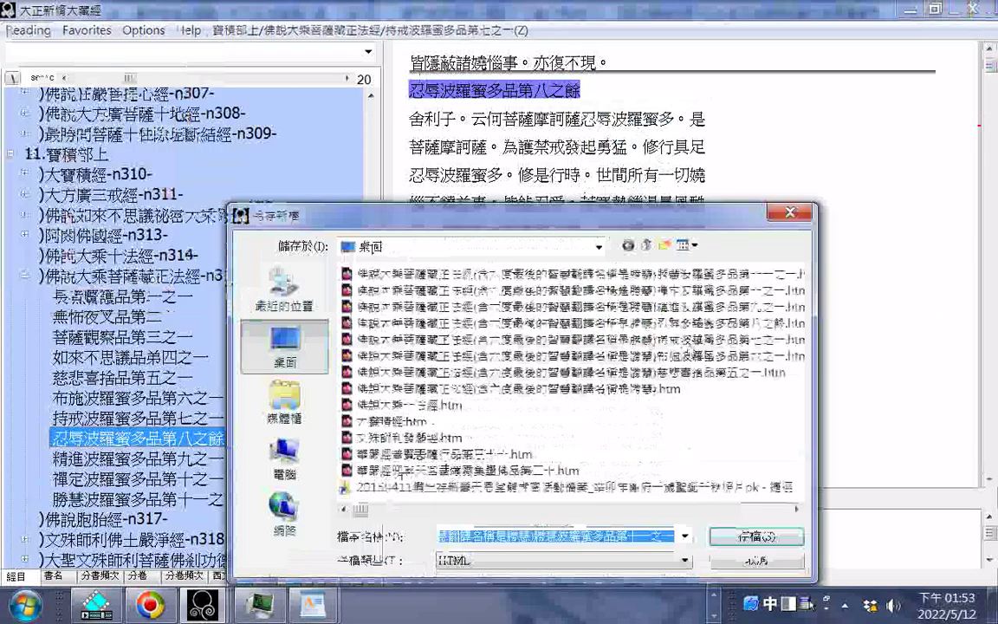
left_click(542, 537)
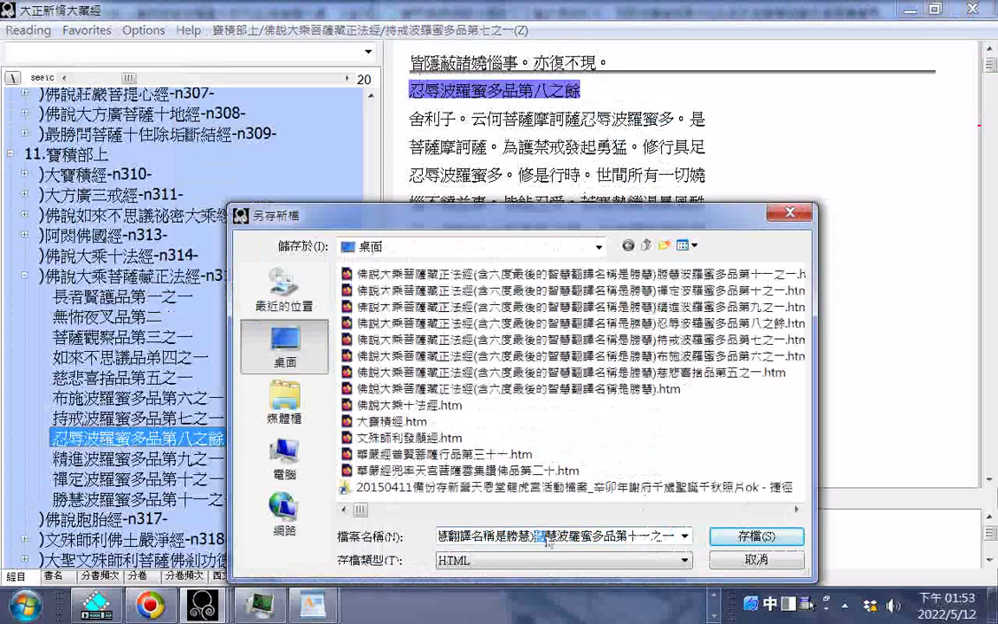
left_click_drag(543, 537, 663, 538)
right_click(663, 539)
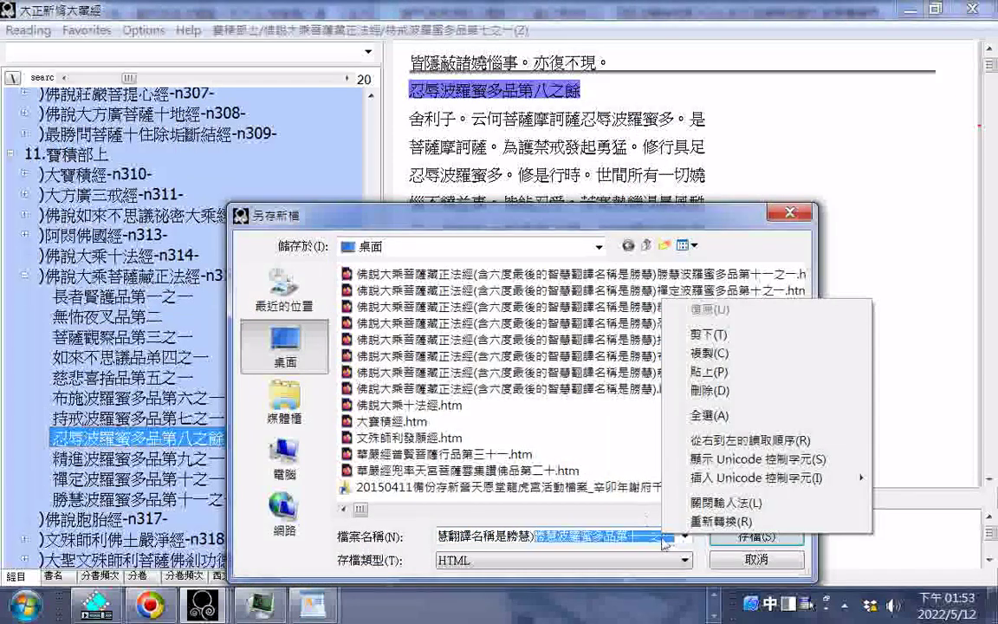
right_click(583, 537)
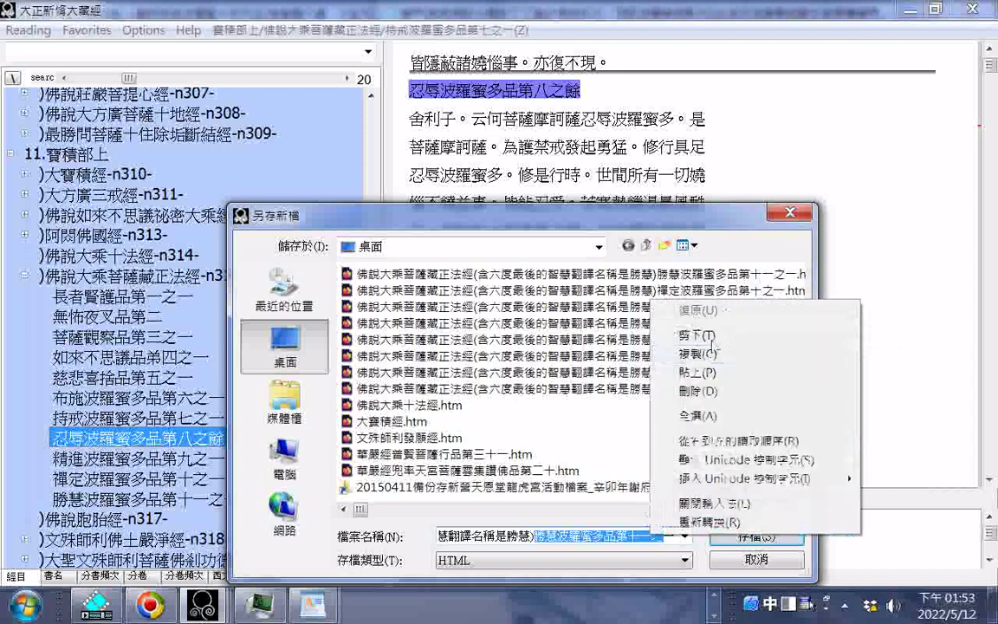
left_click(646, 338)
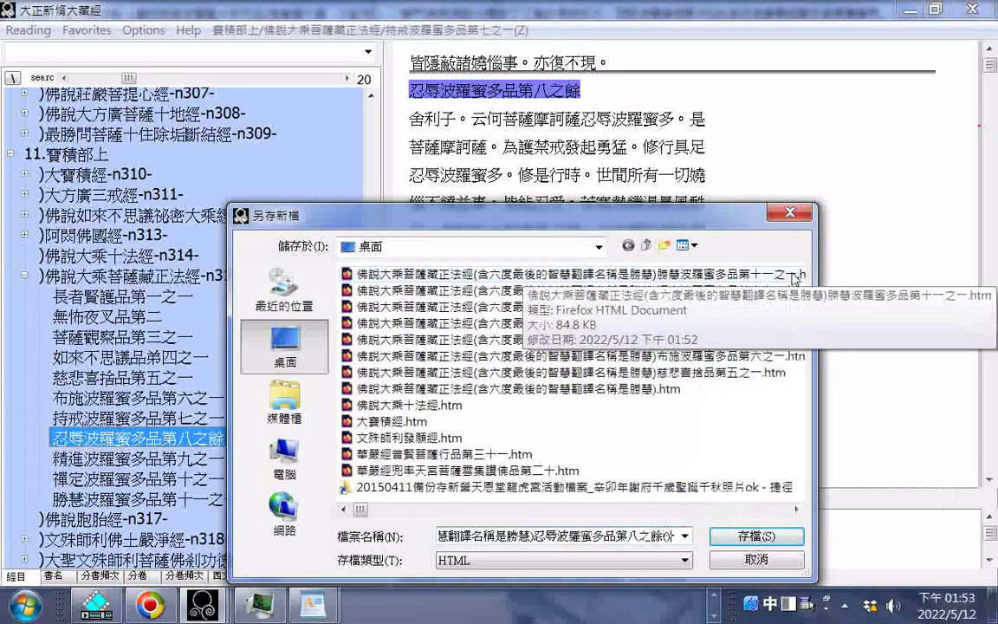
- Append the note (一之誤) to the export's file name and save the HTML file to the desktop
type("(一")
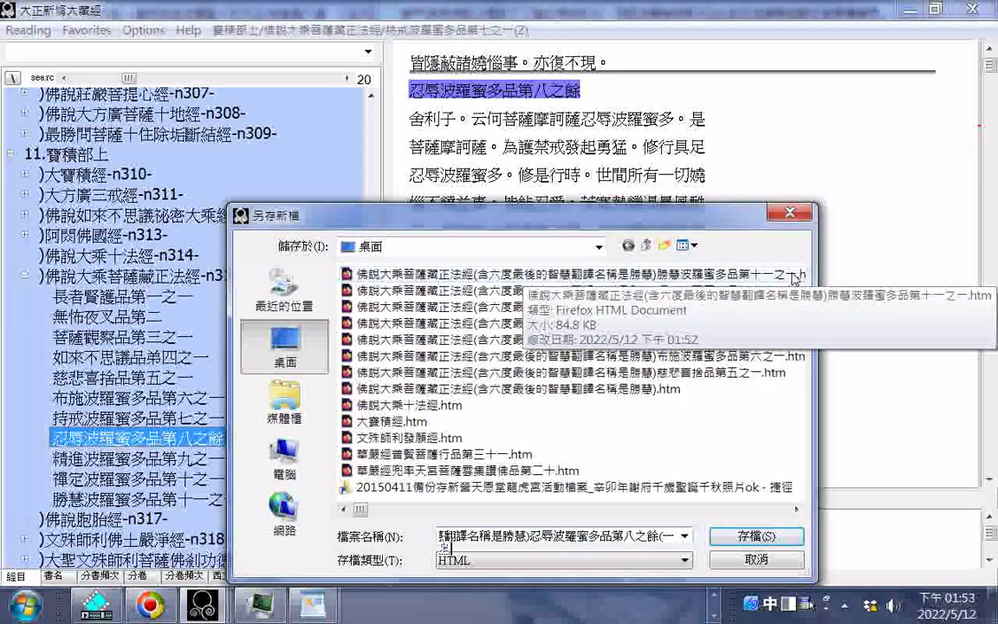
type("纖惣")
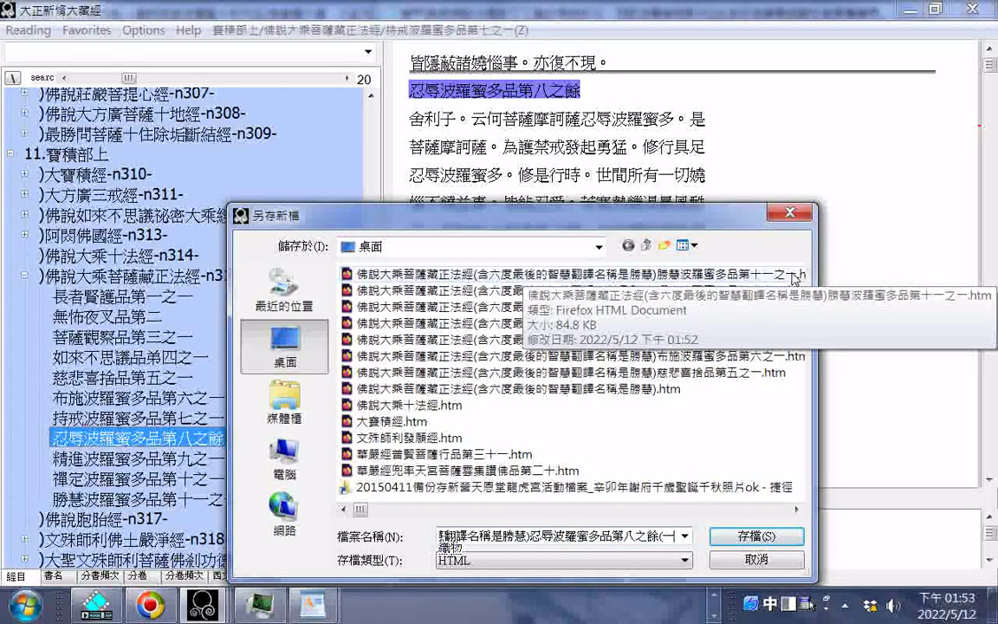
key("Down")
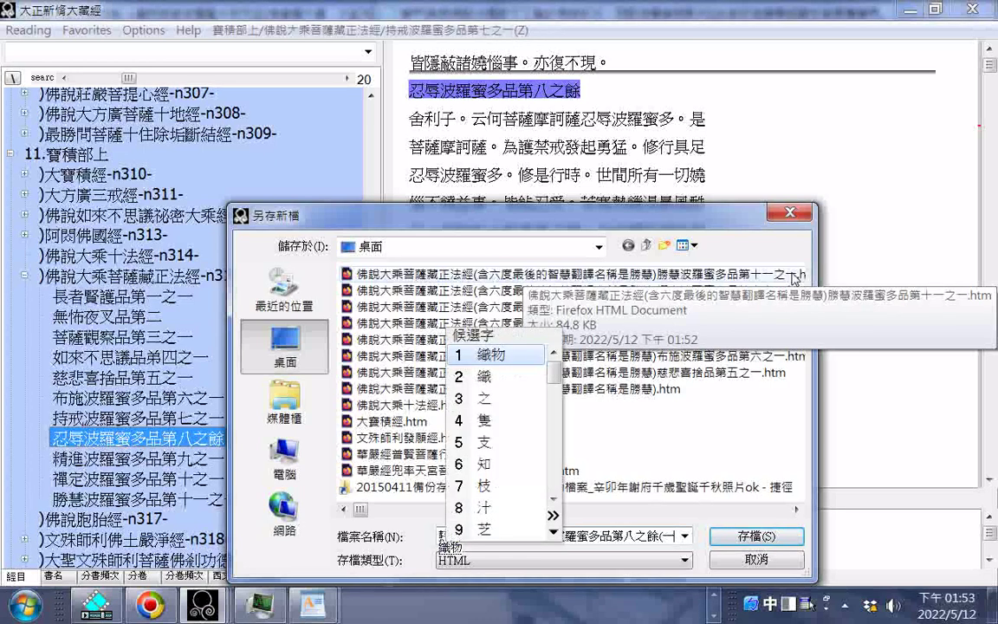
key("3")
key("Down")
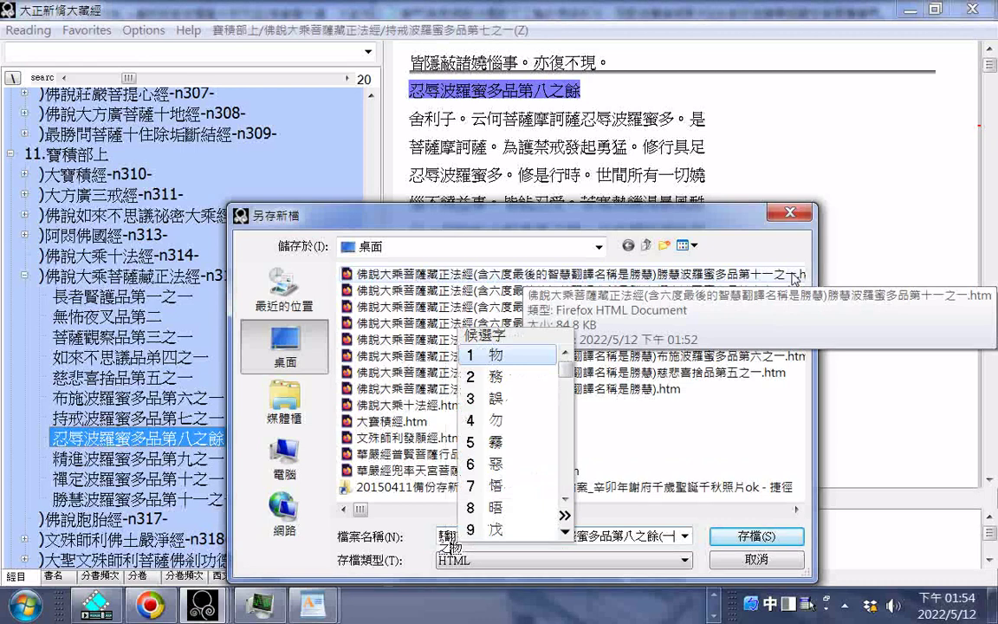
key("3")
key("Return")
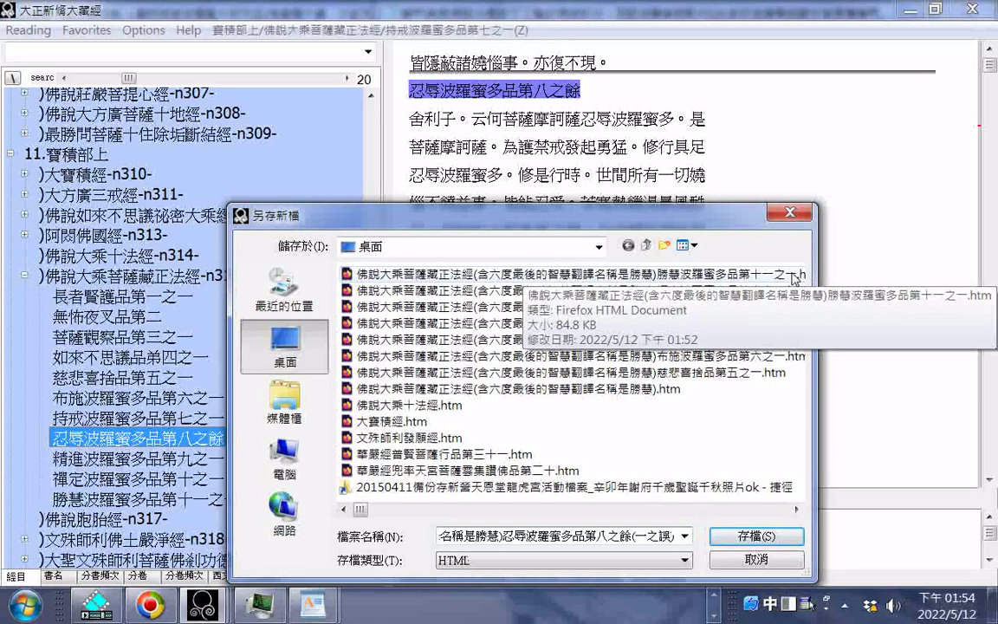
key("Return")
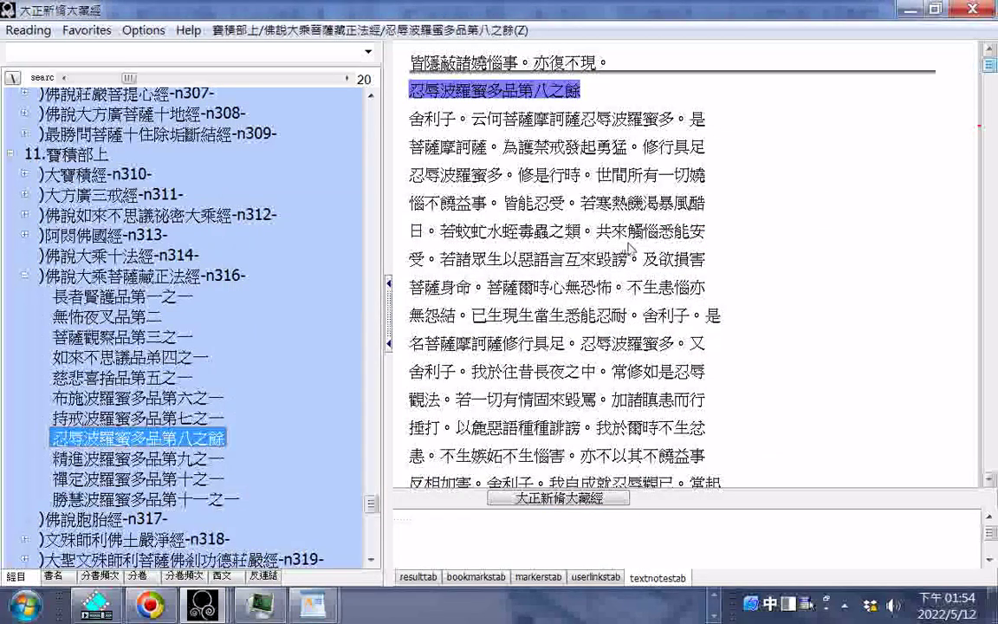
- Look through the chapter 忍辱波羅蜜多品第八之餘, comparing its opening heading with the one that begins volume 卷第二十五
scroll(630, 248, "down", 3)
scroll(630, 249, "down", 5)
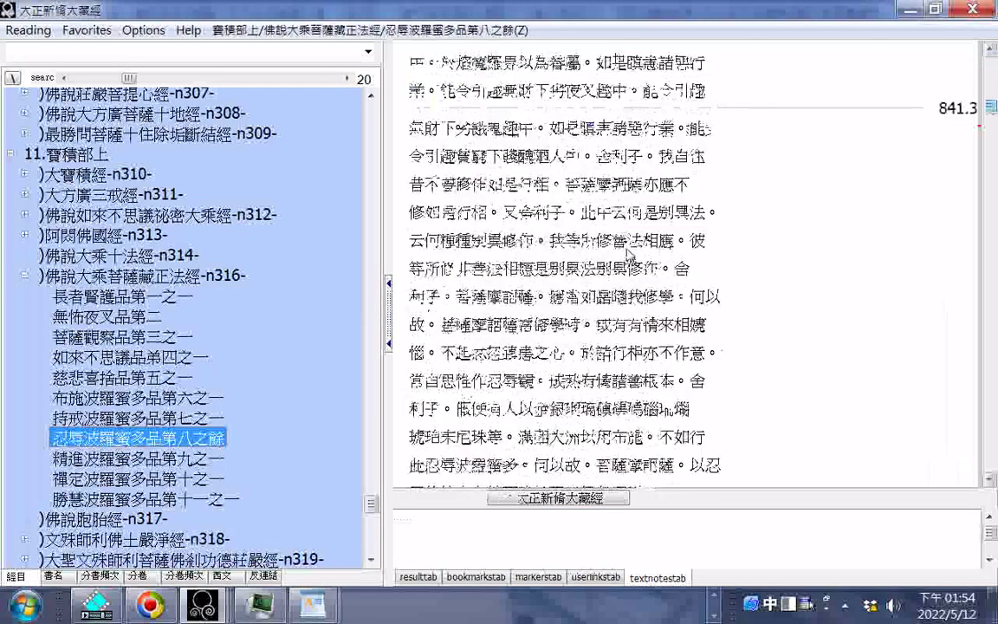
scroll(630, 254, "down", 5)
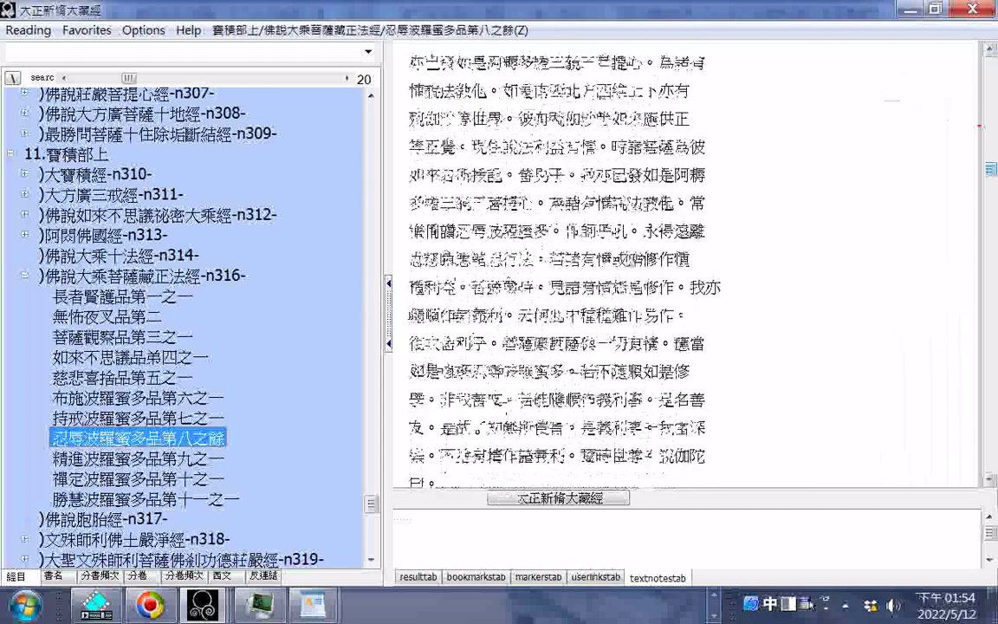
scroll(630, 254, "down", 4)
scroll(630, 277, "down", 4)
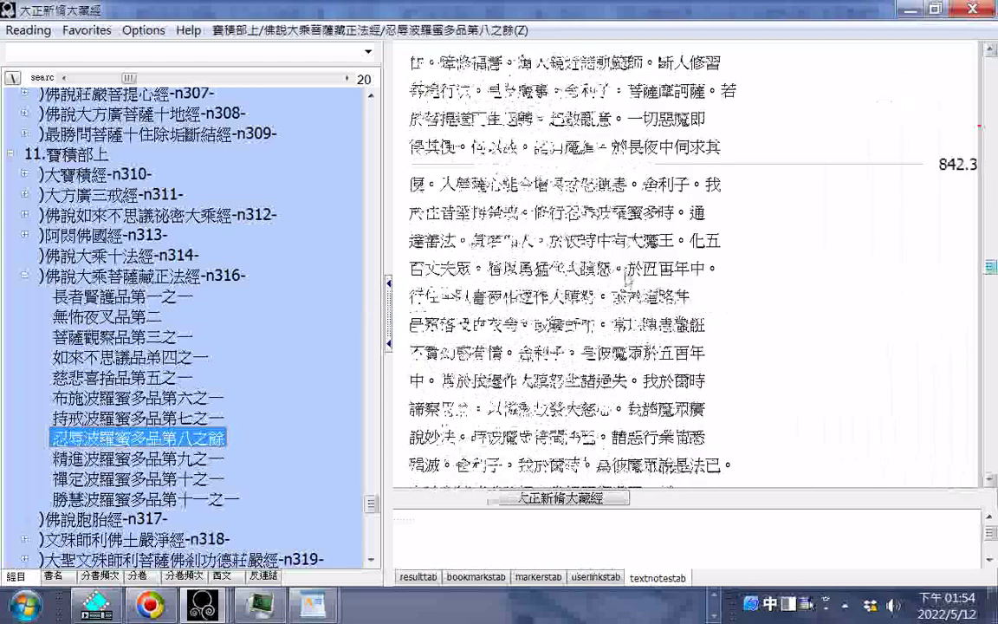
scroll(630, 279, "down", 5)
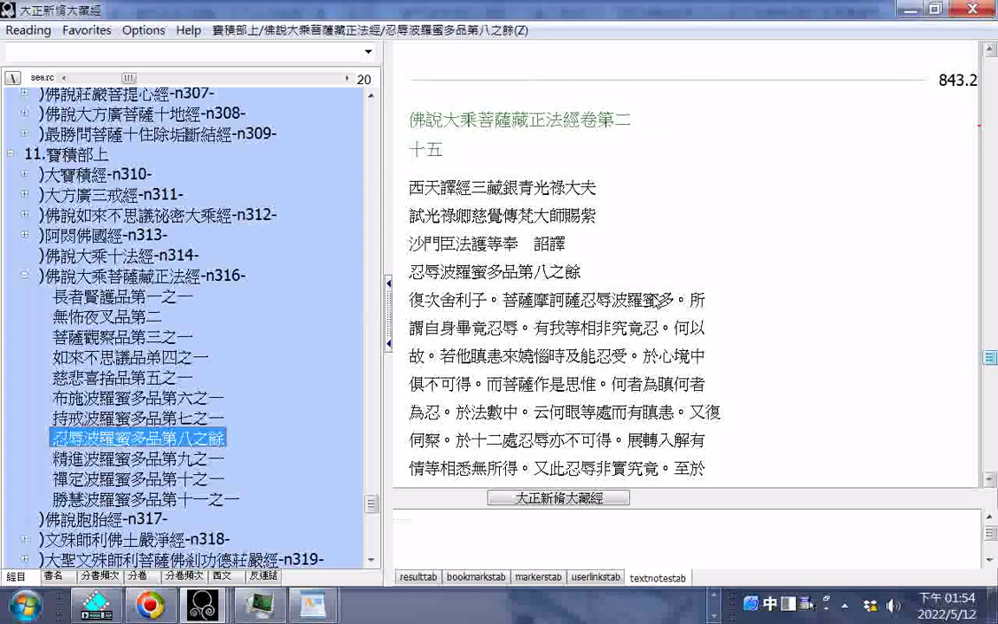
scroll(663, 301, "up", 5)
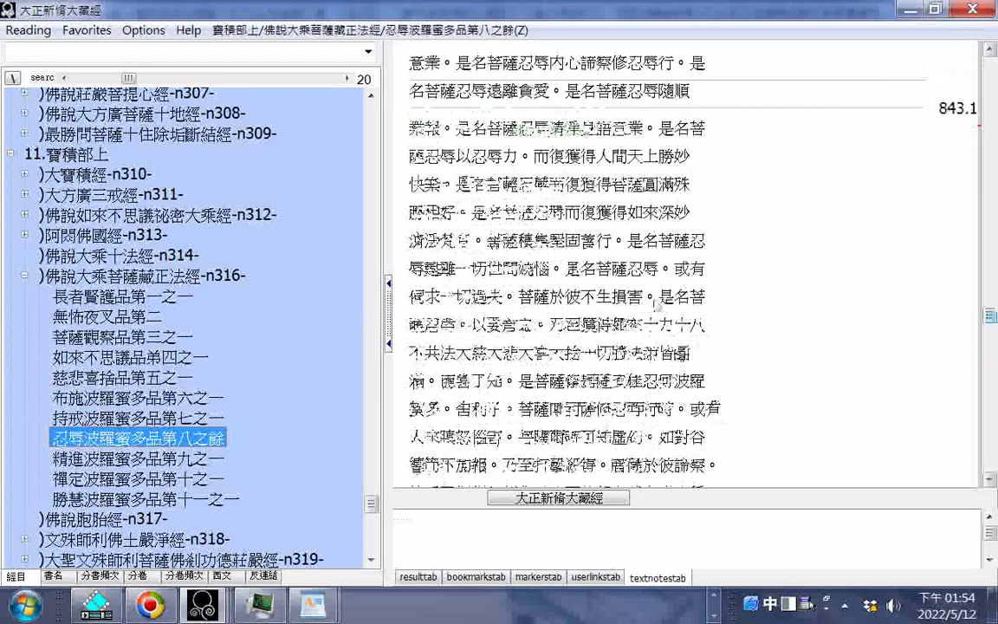
scroll(656, 305, "up", 8)
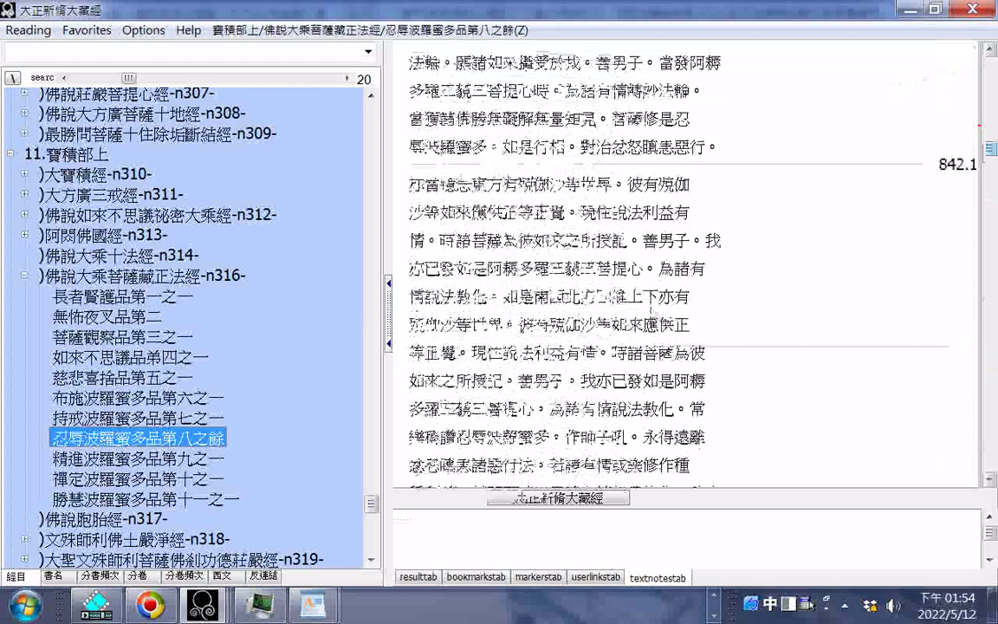
scroll(667, 310, "up", 5)
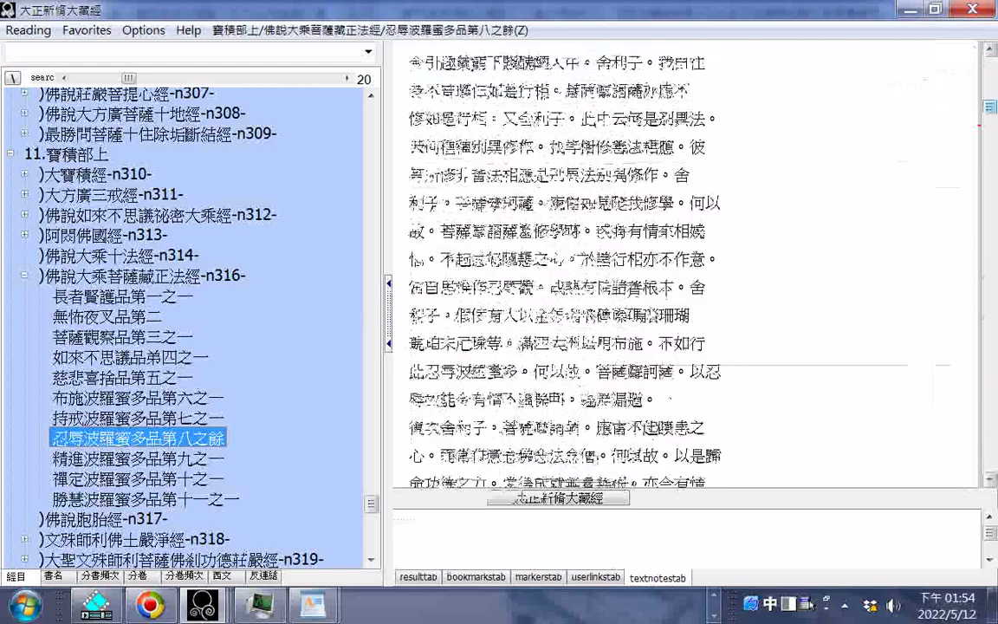
scroll(589, 280, "up", 3)
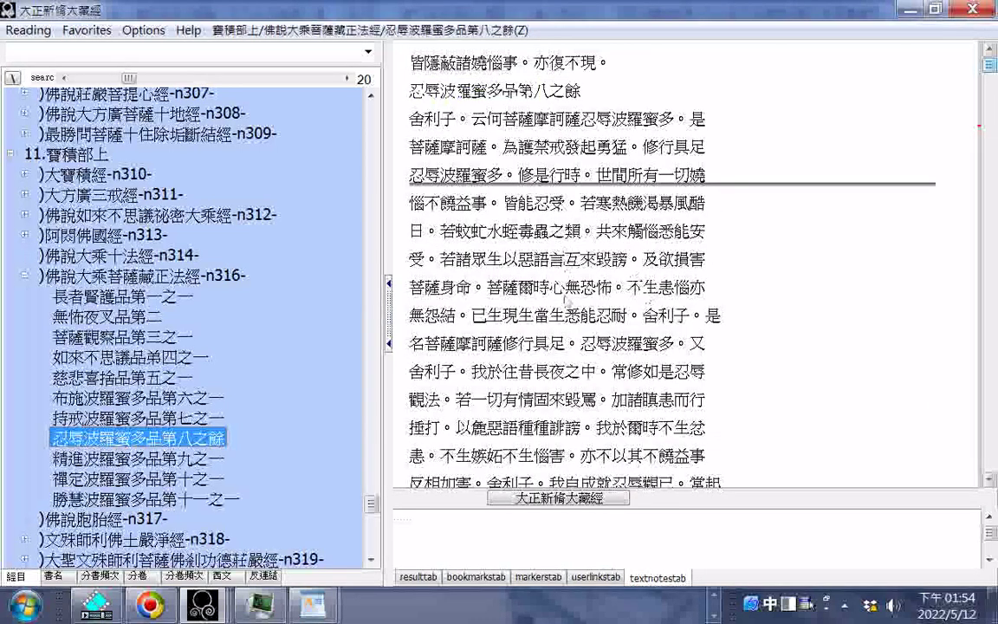
left_click(693, 236)
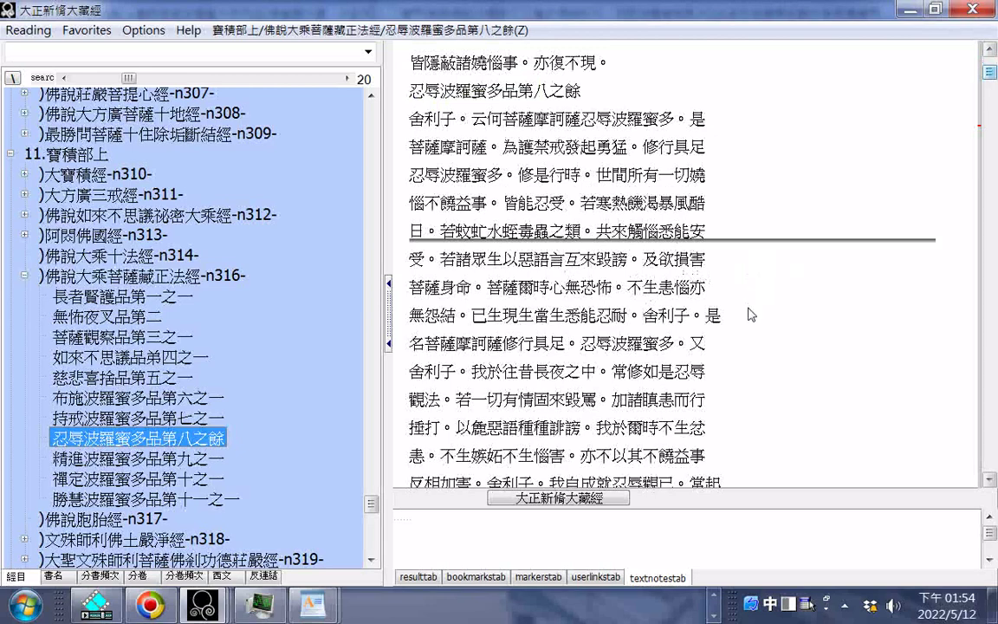
scroll(750, 314, "down", 5)
scroll(752, 305, "down", 5)
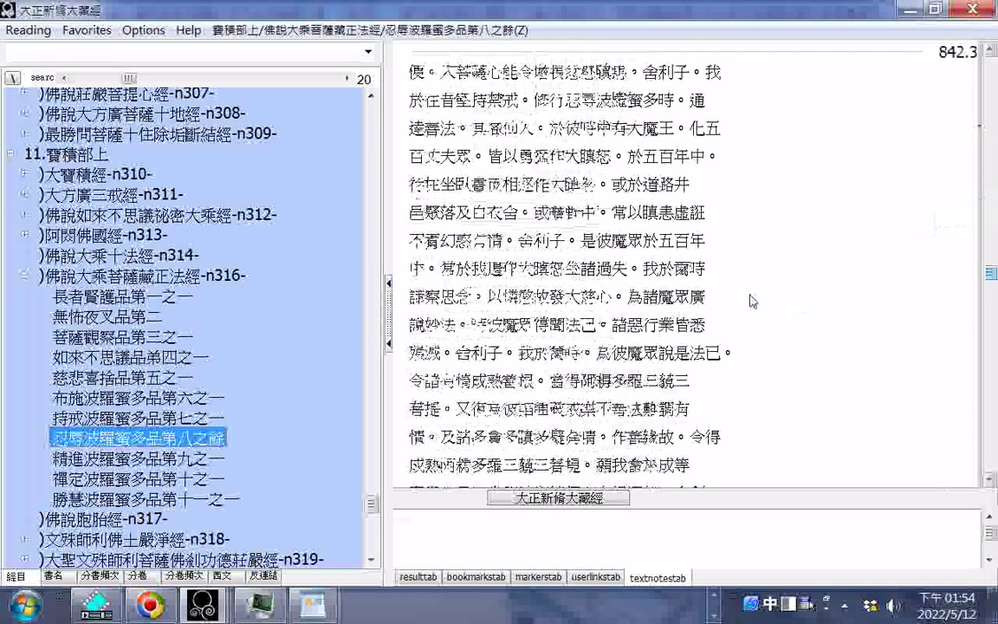
scroll(752, 301, "down", 5)
scroll(752, 301, "down", 5)
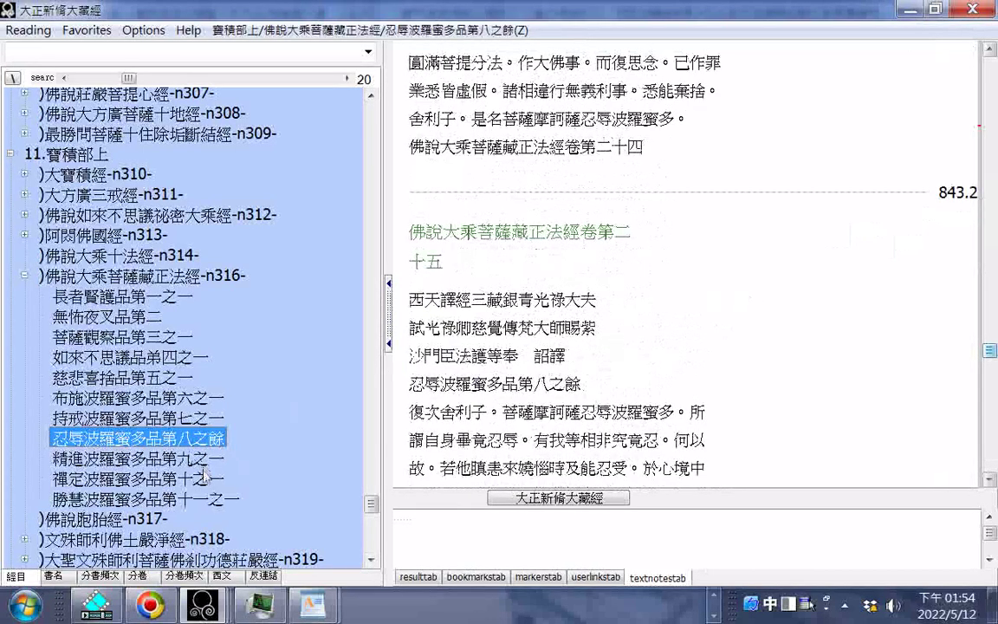
scroll(183, 459, "down", 2)
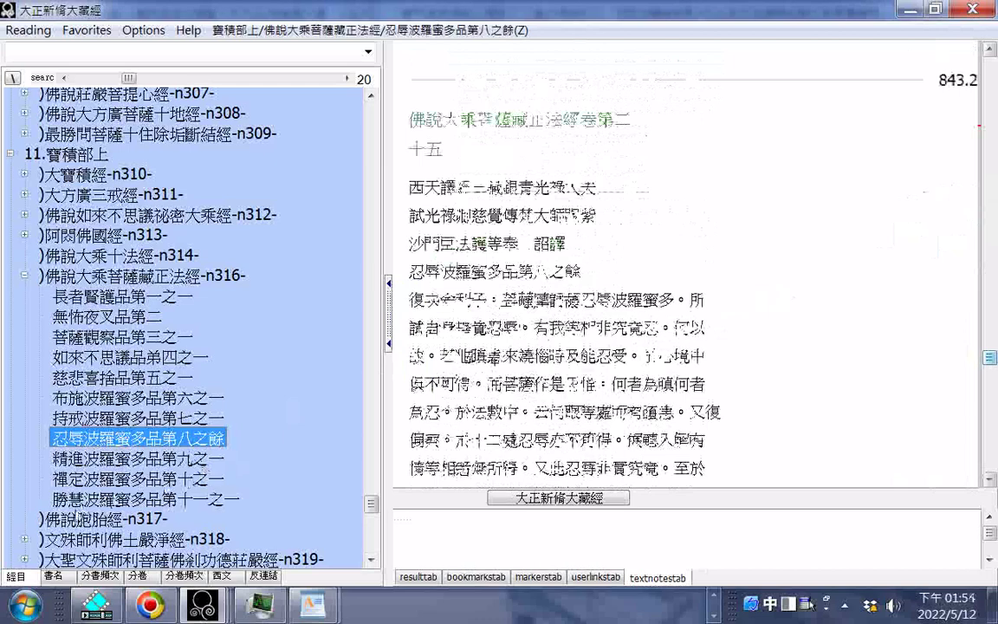
- Open the sutra 佛說胞胎經 and copy its title line from the text
left_click(74, 518)
left_click_drag(409, 178, 489, 185)
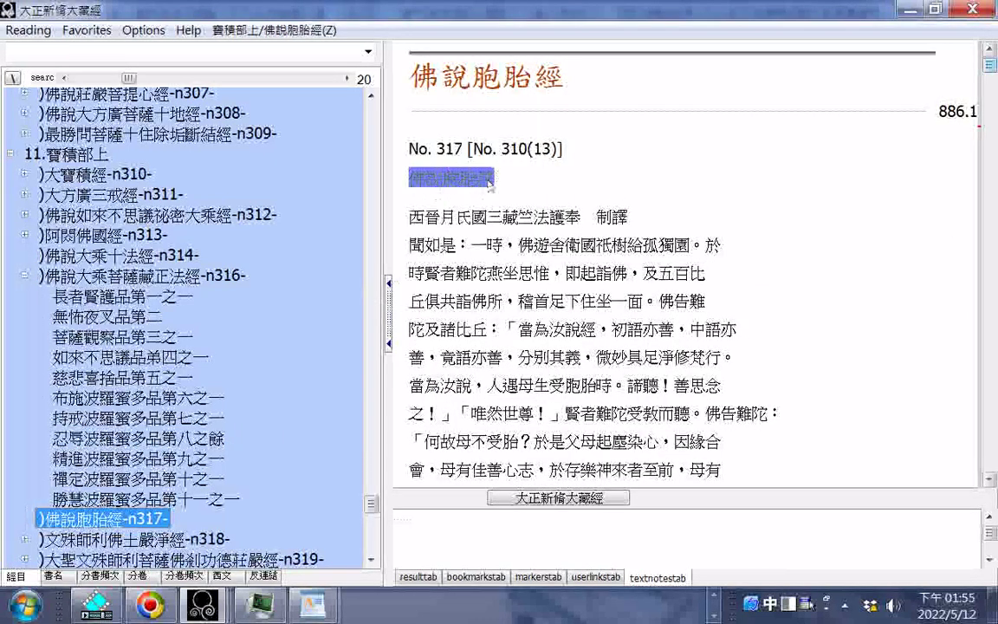
right_click(426, 161)
left_click(451, 168)
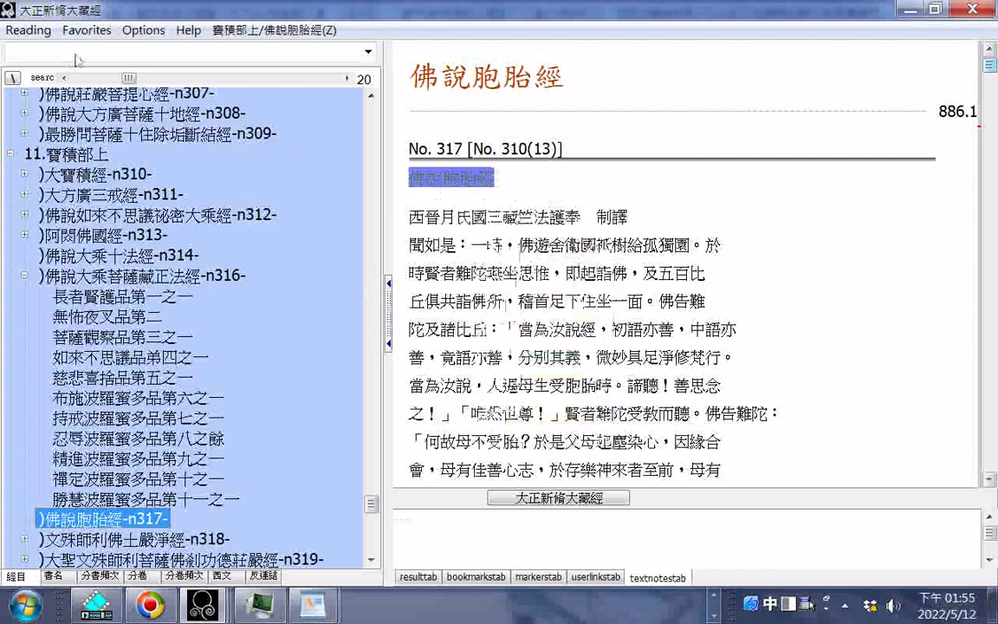
- Start an HTML export of the open sutra to the desktop and replace the whole file name with 佛說胞胎經
left_click(27, 31)
left_click(52, 156)
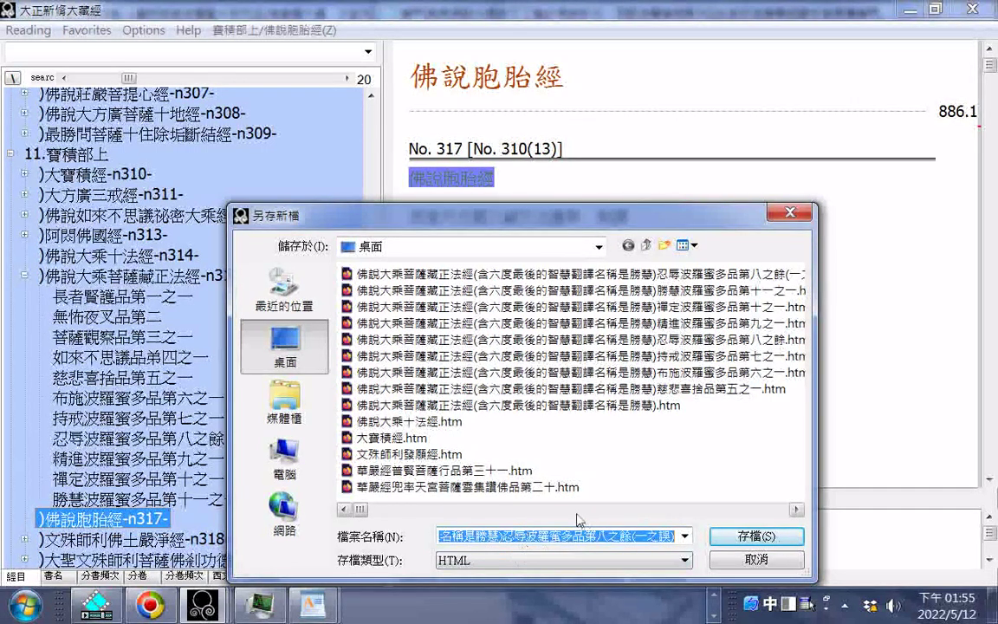
right_click(536, 521)
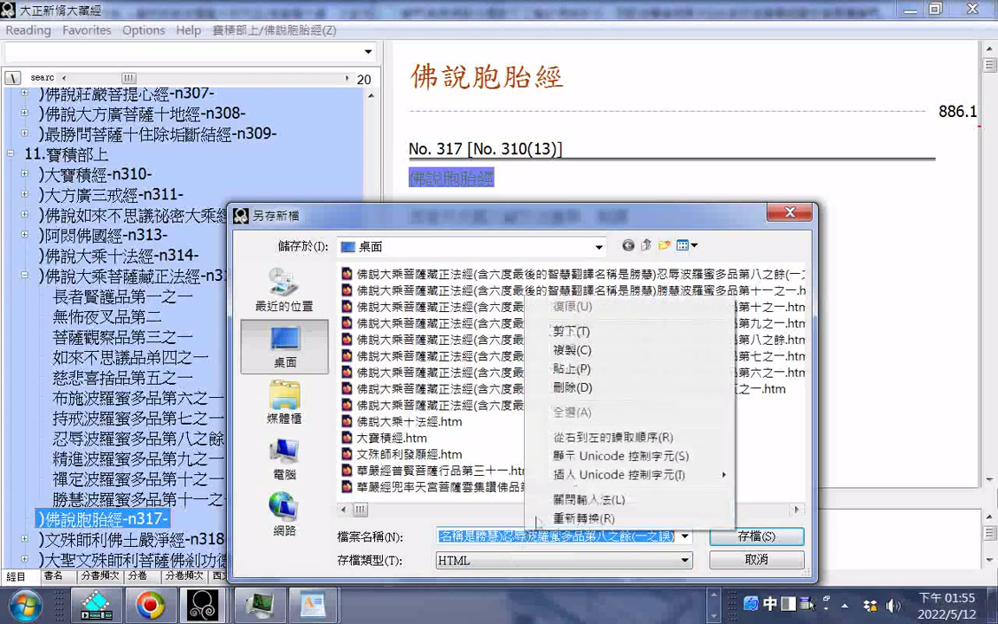
left_click(564, 368)
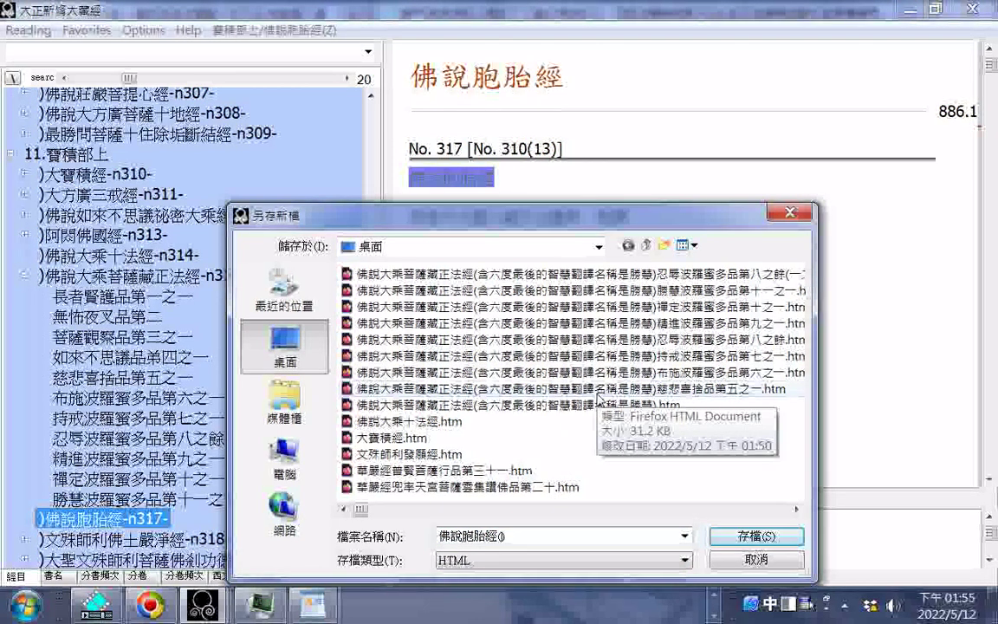
- Append the source note (出自寶積部) to the file name 佛說胞胎經 and save the HTML export to the desktop
type("(")
type("出自")
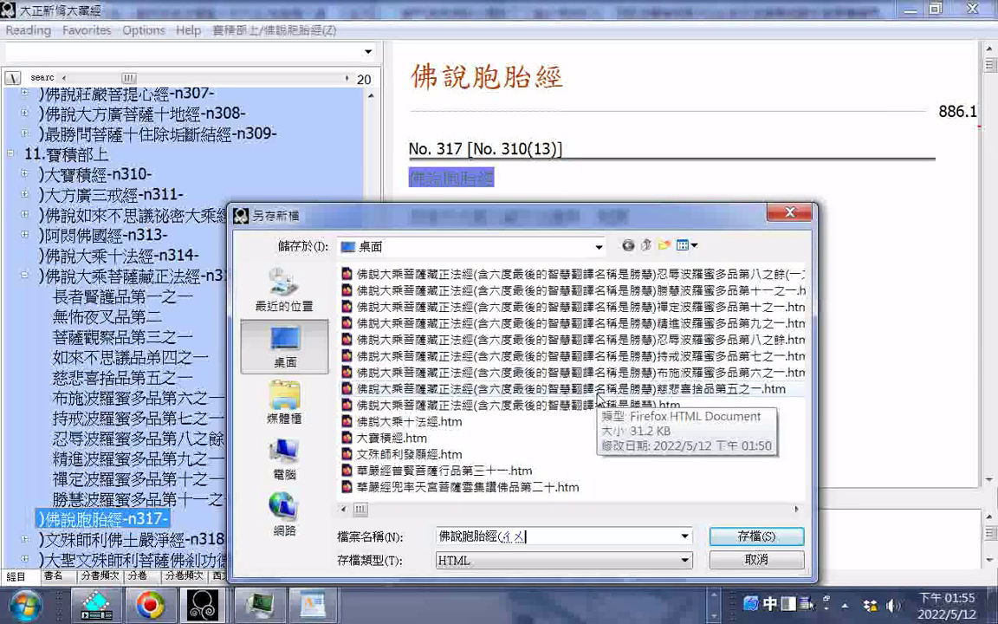
type("ㄅ")
type("保")
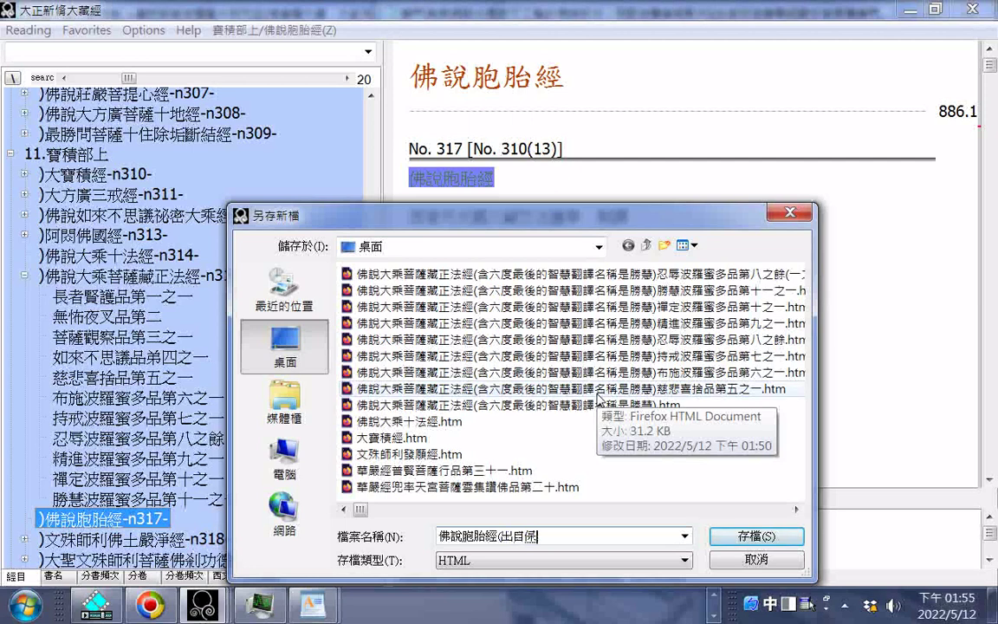
key("BackSpace")
type("寶雞部")
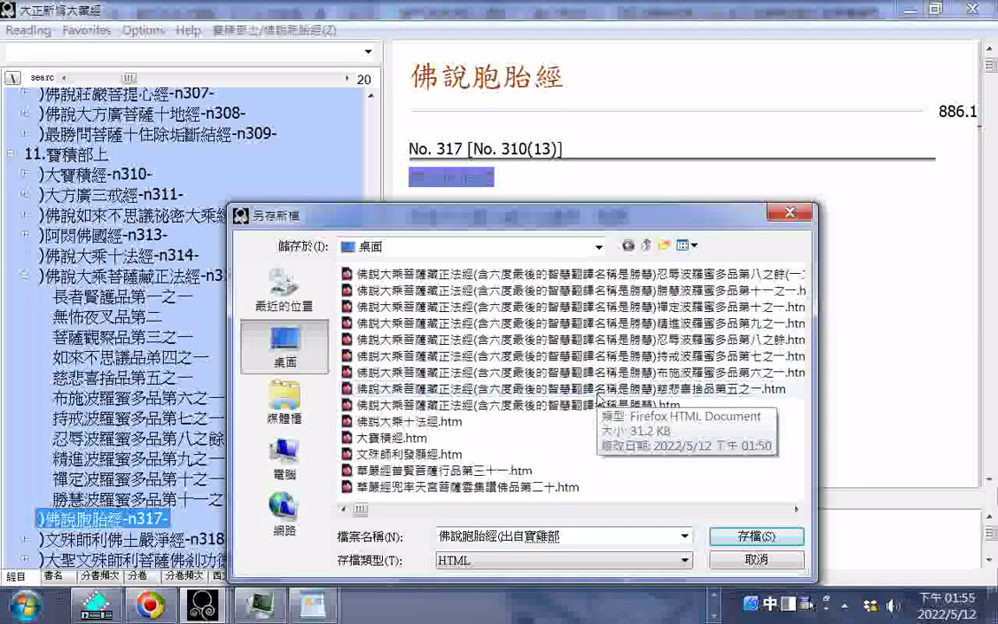
key("Left")
key("Down")
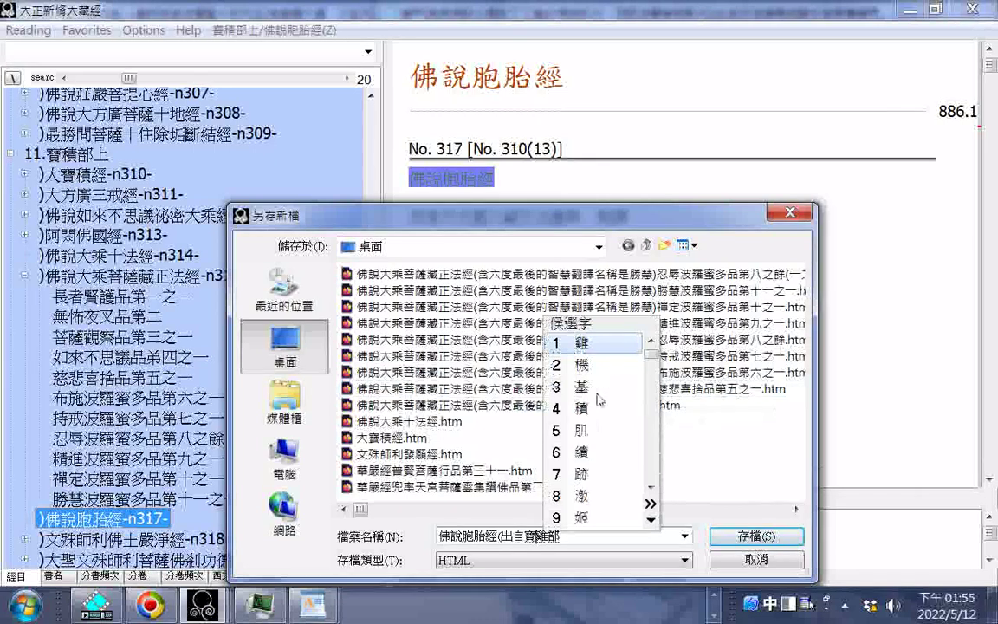
type("4)")
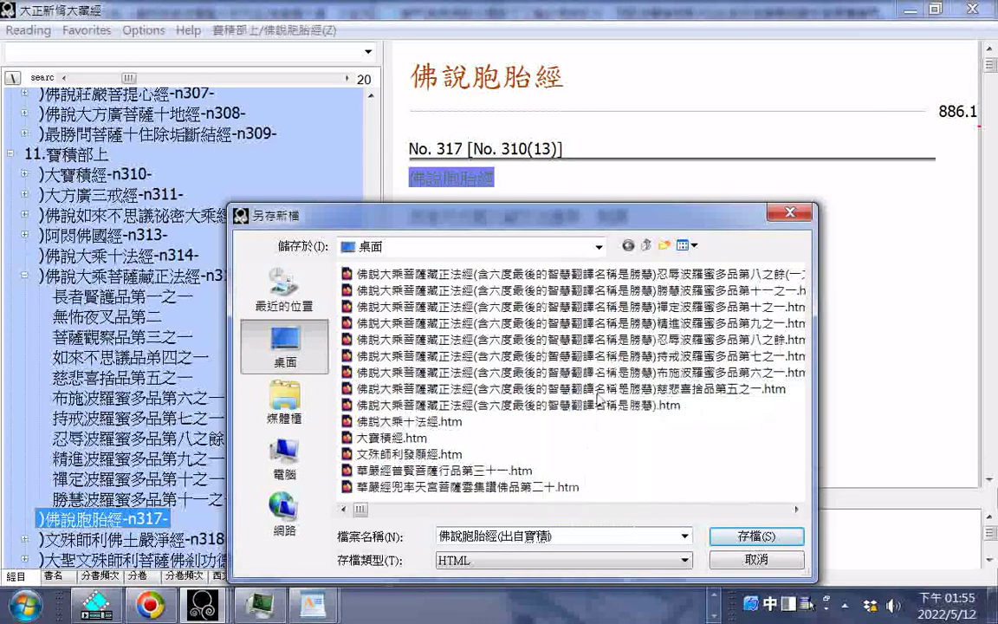
key("BackSpace")
key("BackSpace")
type("部")
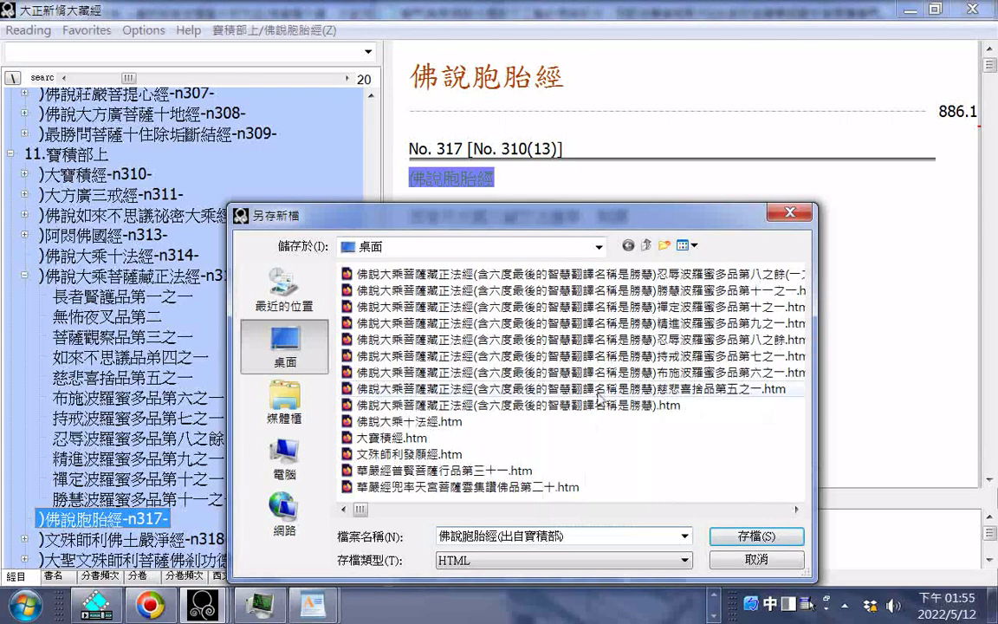
left_click(750, 537)
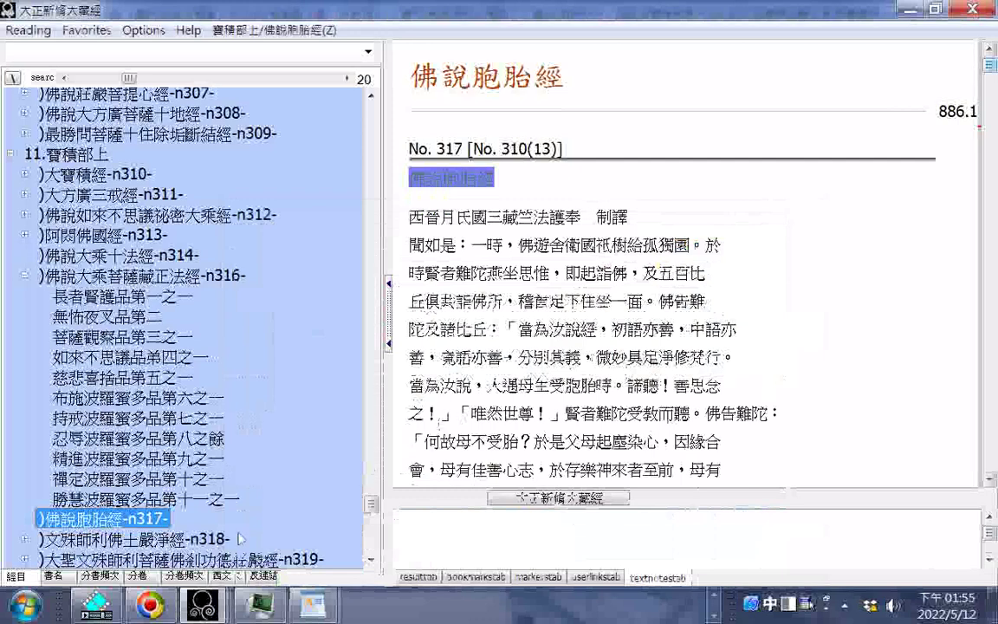
- Open the sutra 文殊師利佛土嚴淨經 and copy its title line 文殊師利佛土嚴淨經卷上 from the text
left_click(143, 542)
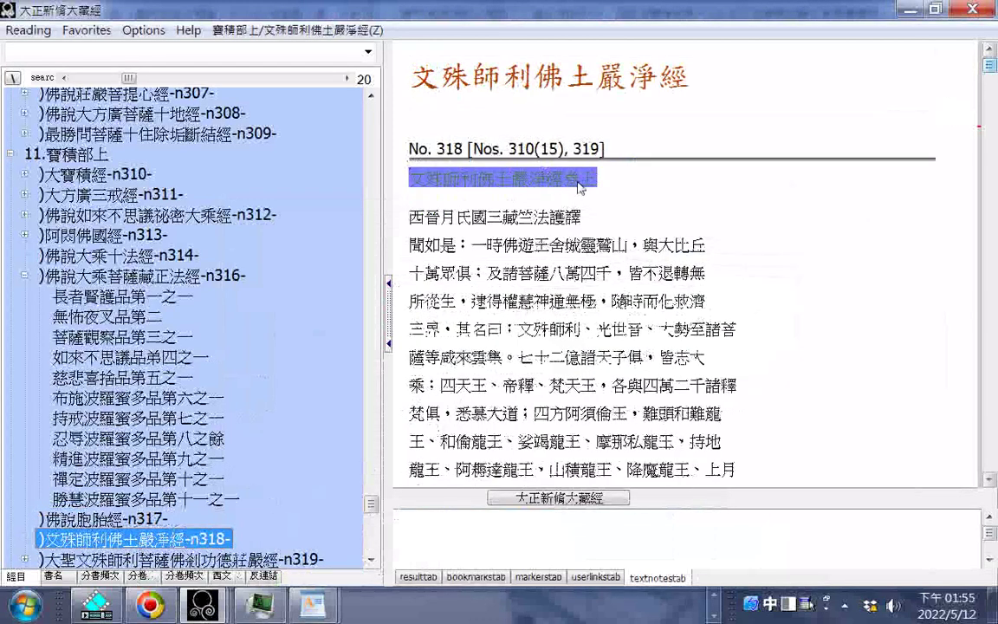
right_click(518, 163)
left_click(600, 194)
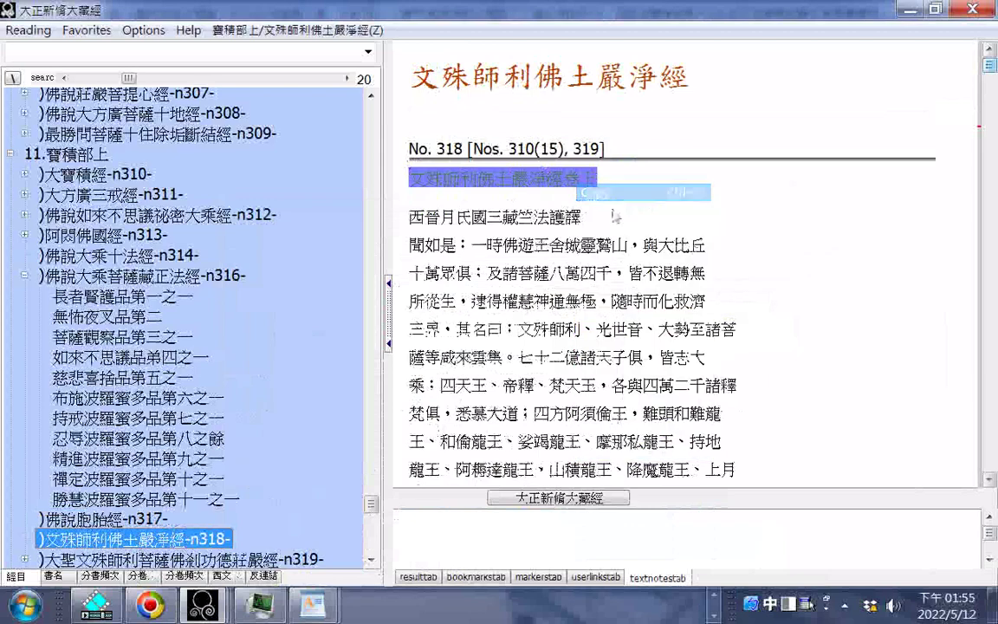
- Export the open sutra to the desktop as an HTML file named 文殊師利佛土嚴淨經(出自寶積部), keeping the source note and leaving out 卷上
left_click(28, 29)
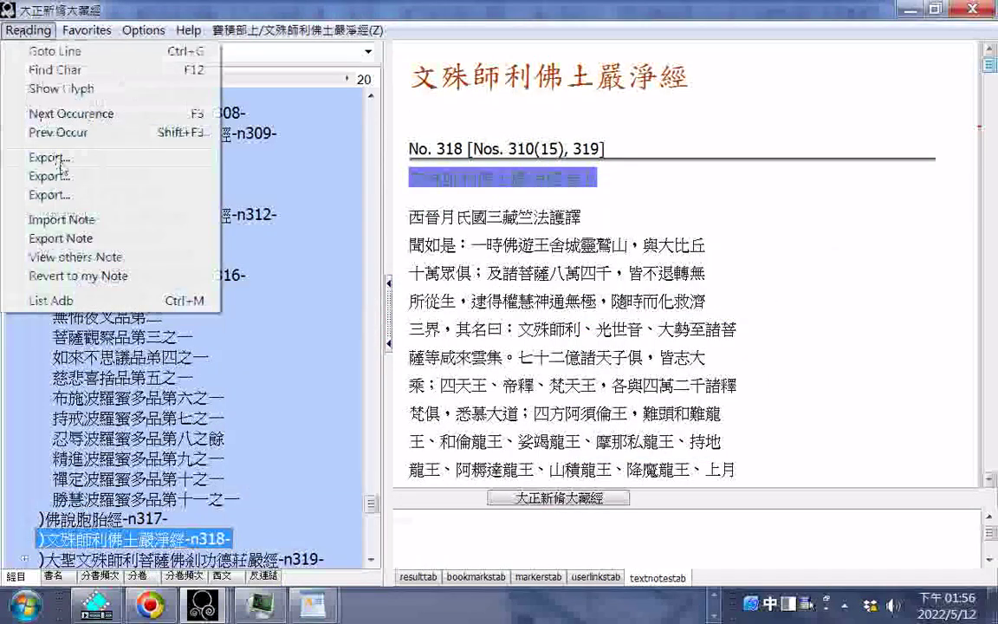
left_click(60, 165)
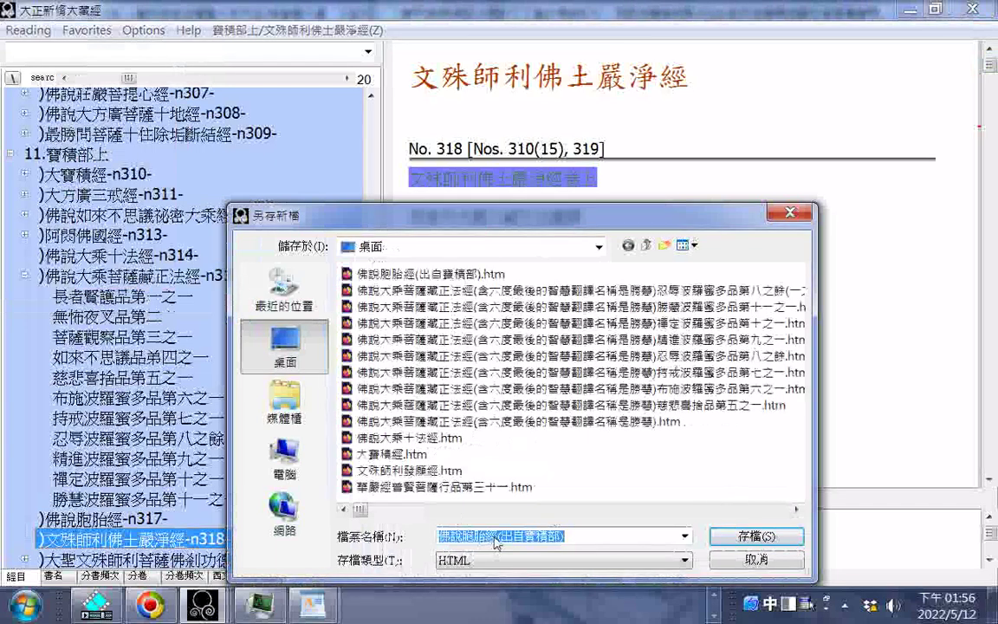
left_click(496, 541)
left_click_drag(495, 542, 387, 530)
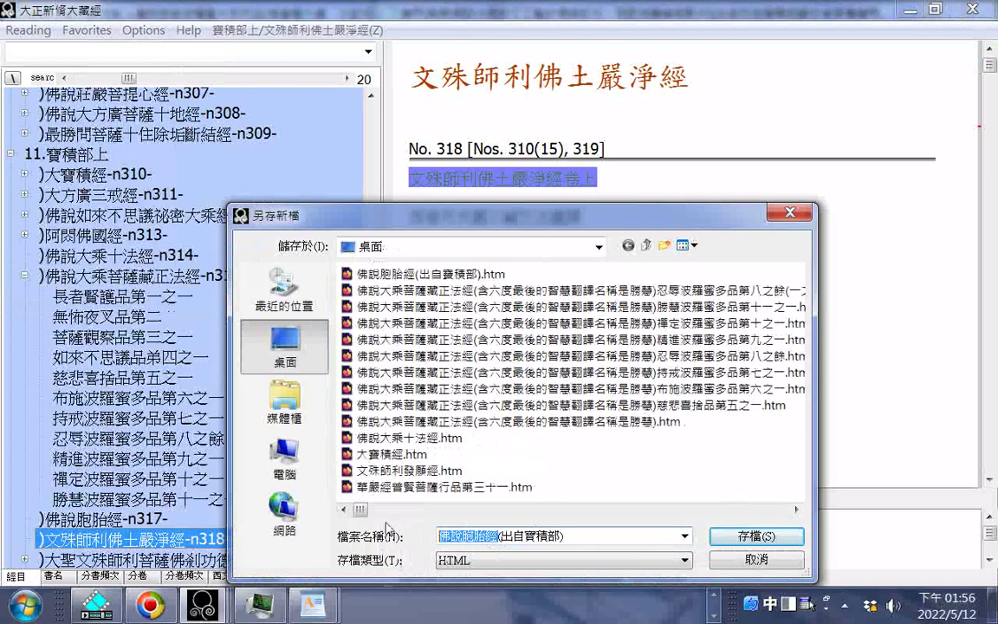
right_click(436, 531)
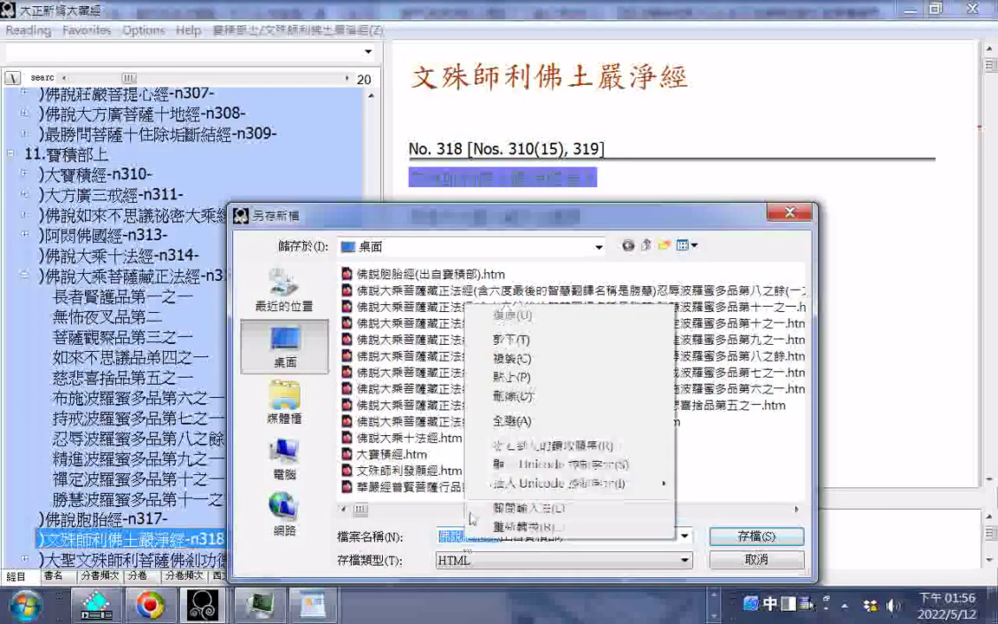
left_click(468, 379)
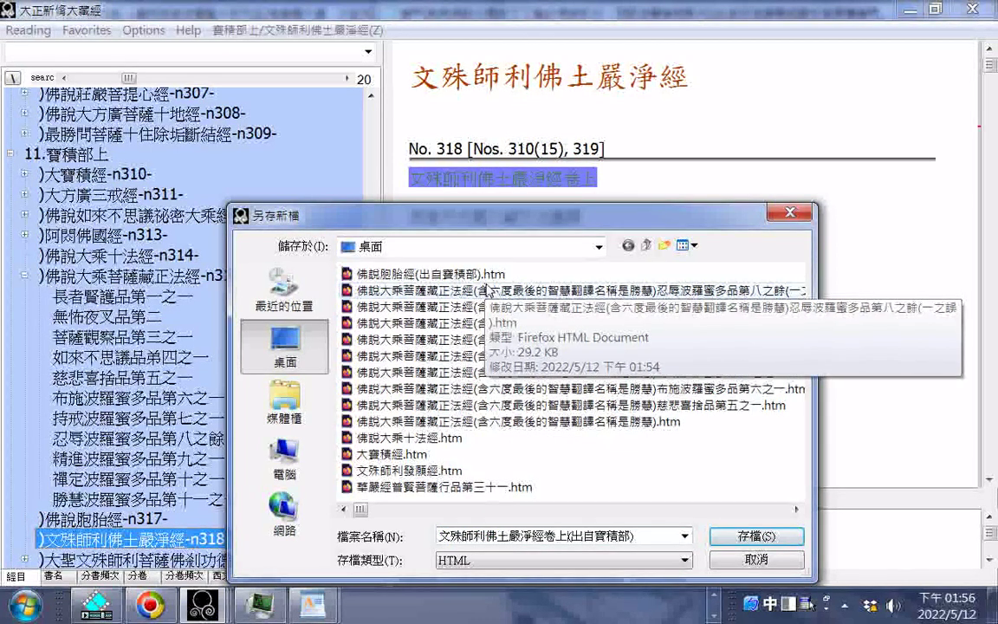
left_click_drag(490, 225, 548, 224)
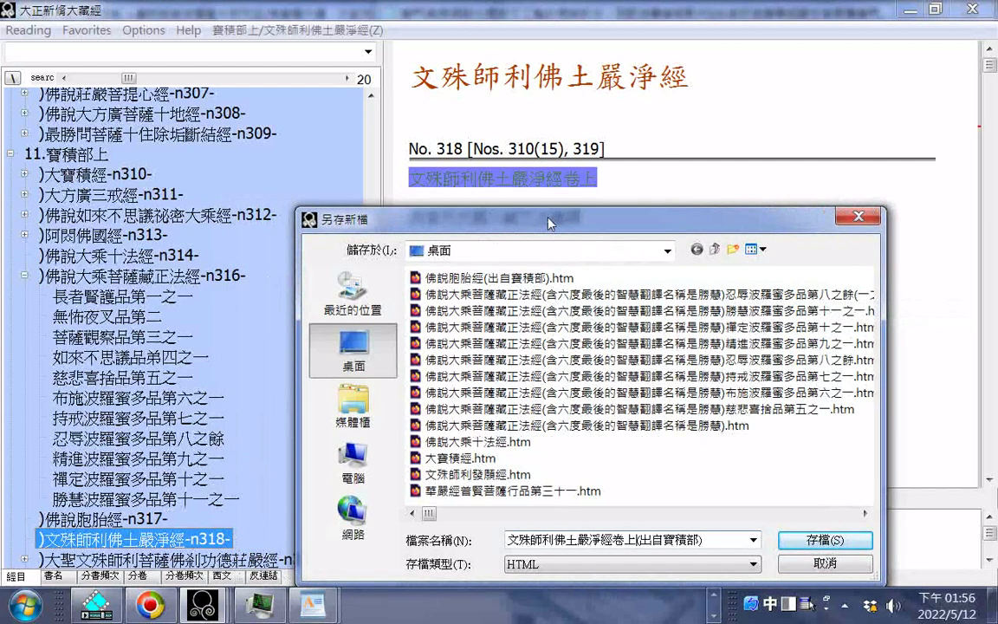
key("Return")
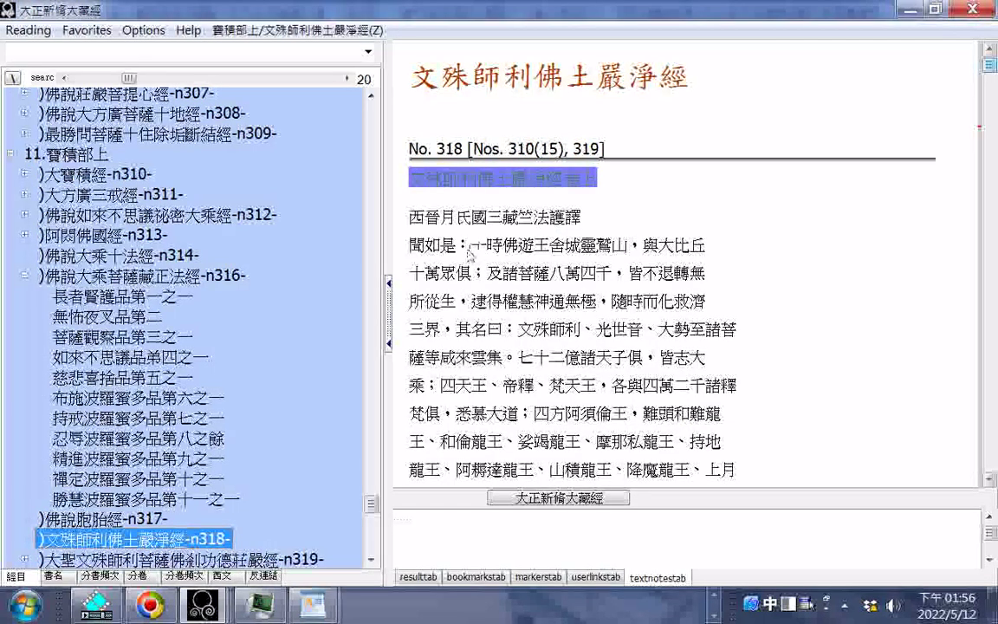
- Open the sutra 大聖文殊師利菩薩佛剎功德莊嚴經 and copy its two-line title without the volume marking 卷上
key("Down")
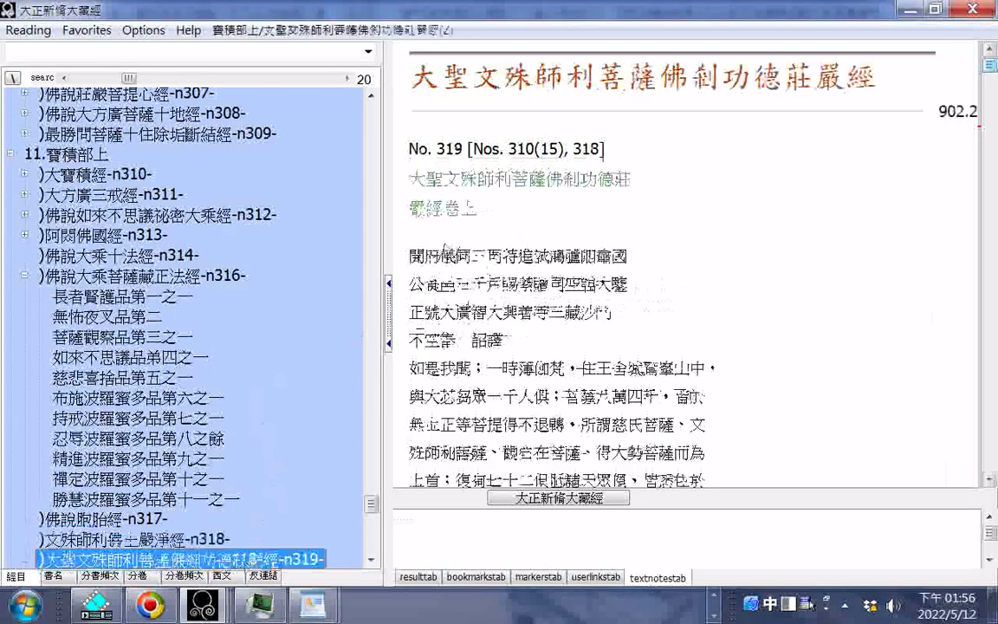
left_click_drag(410, 180, 416, 212)
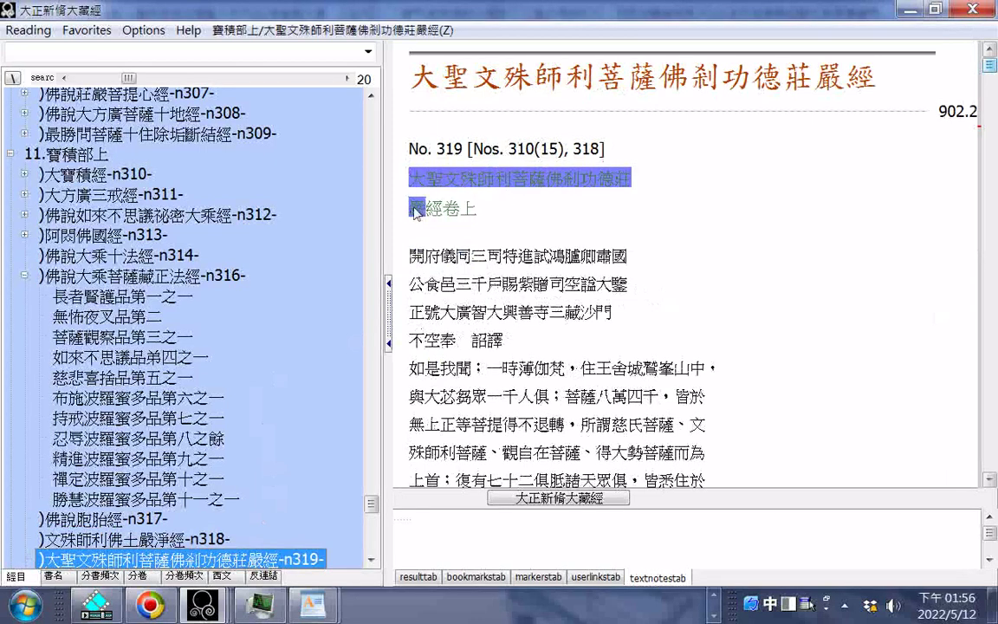
right_click(416, 212)
left_click(459, 231)
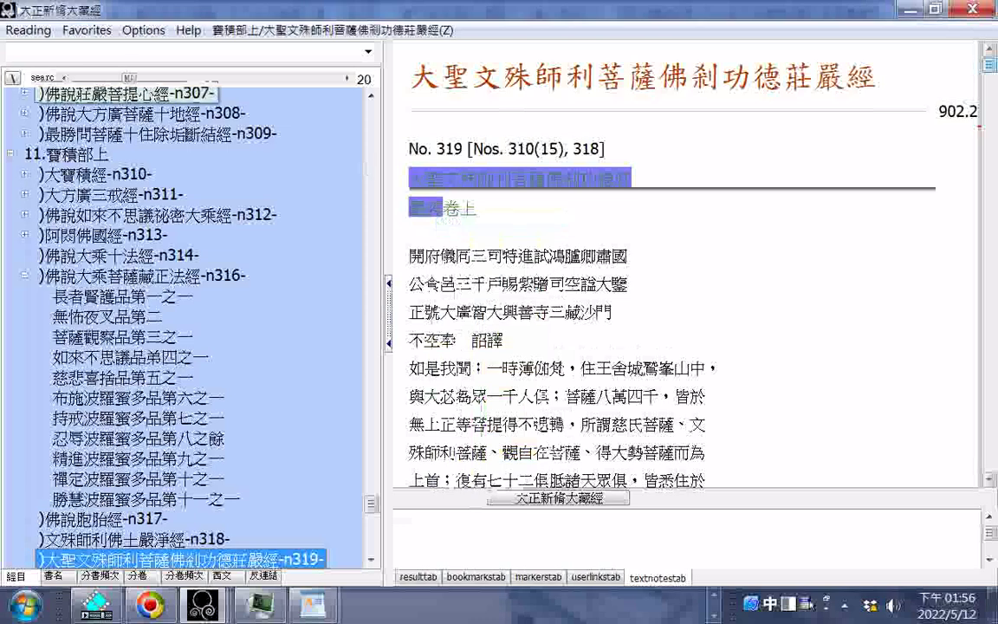
- Export the open sutra to the desktop as an HTML file named 大聖文殊師利菩薩佛剎功德莊(出自寶積部)
left_click(30, 31)
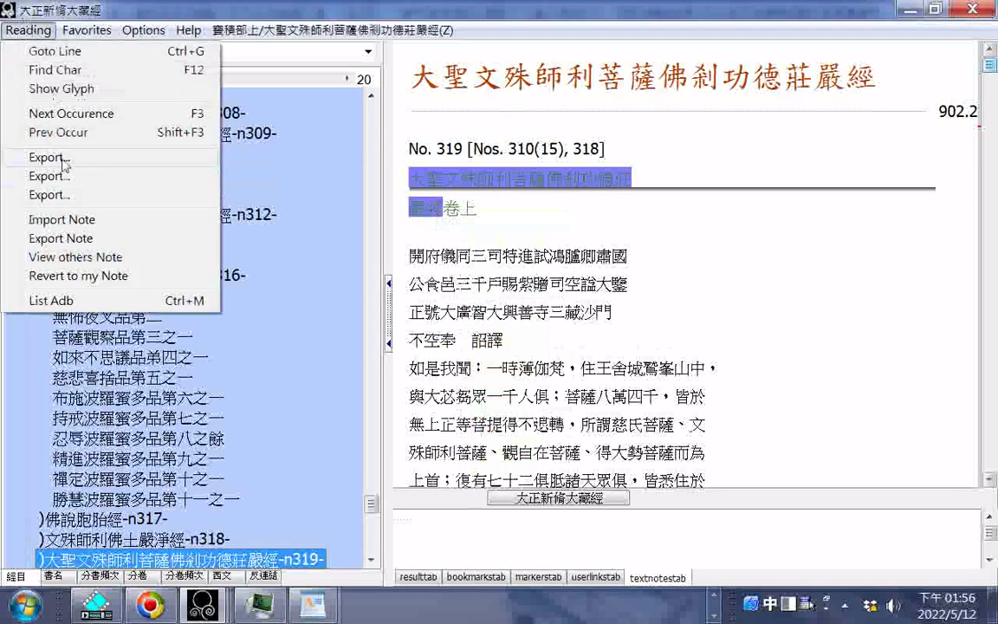
left_click(62, 161)
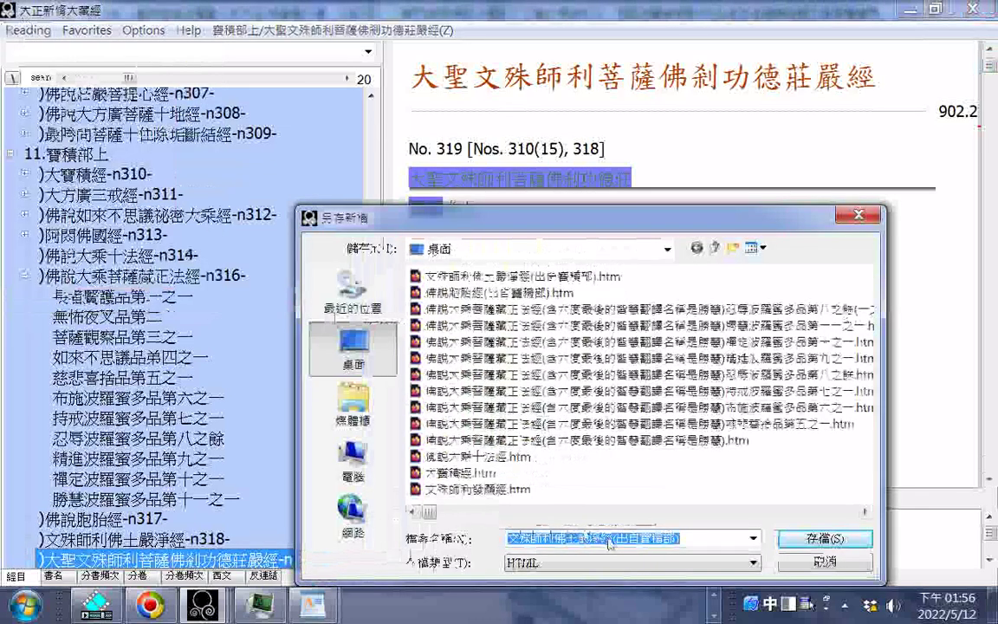
right_click(540, 539)
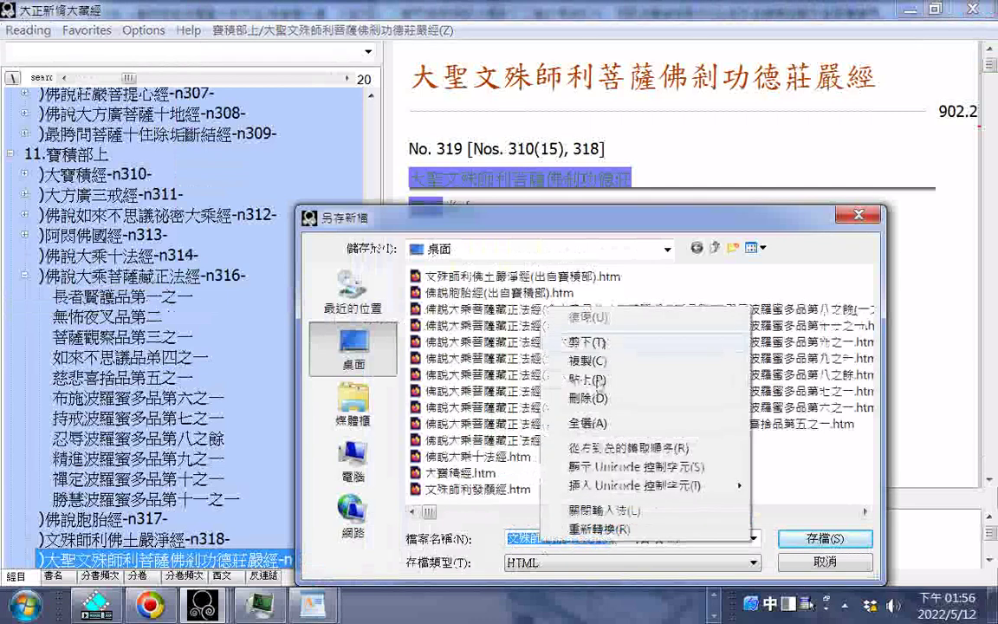
left_click(598, 380)
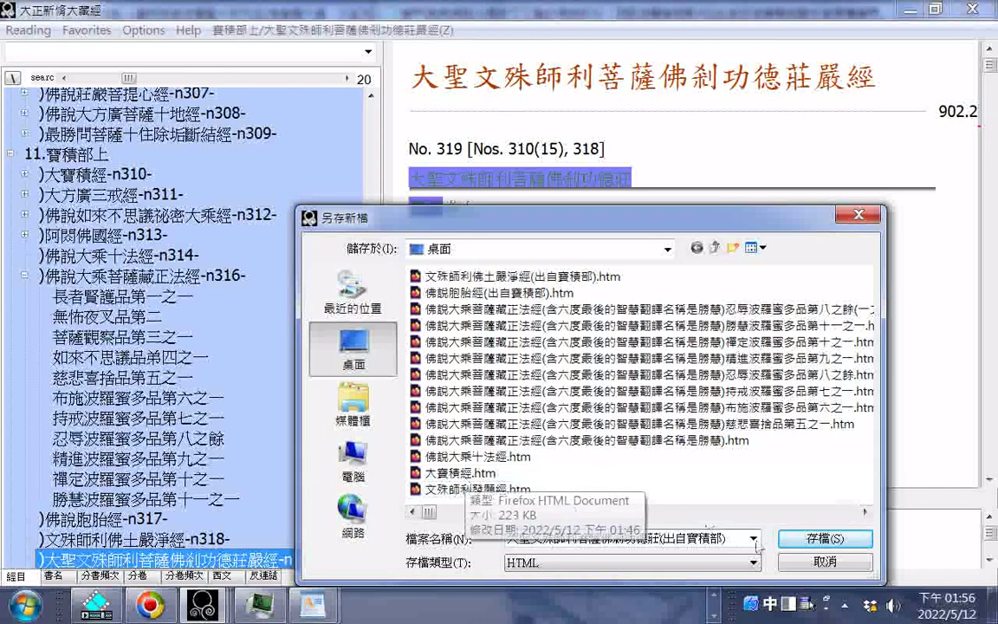
left_click(825, 539)
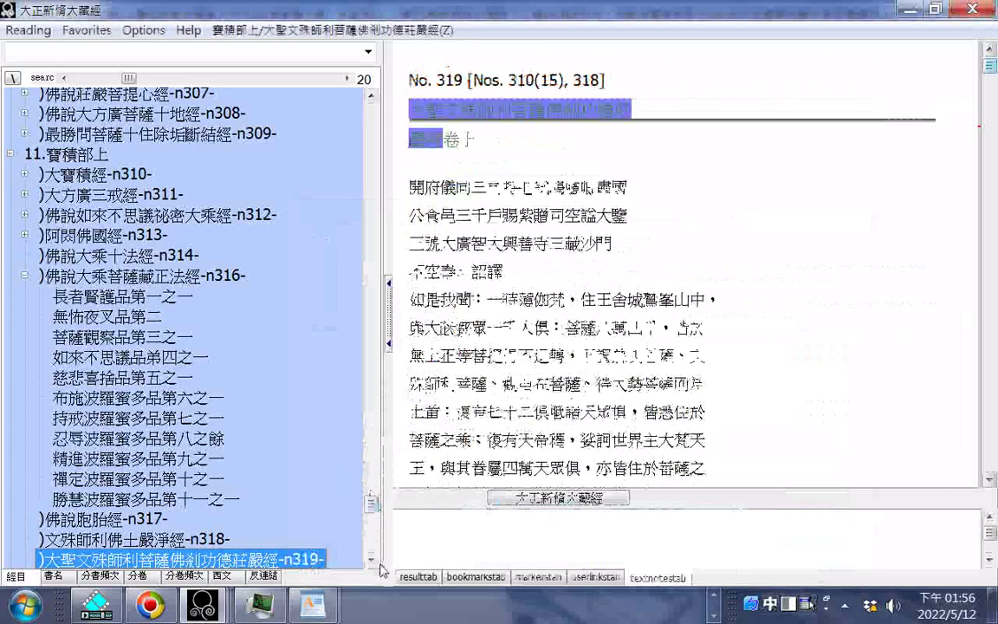
- Open the sutra 父子合集經 and look through its list of chapters down to the last one
left_click(373, 560)
left_click(372, 559)
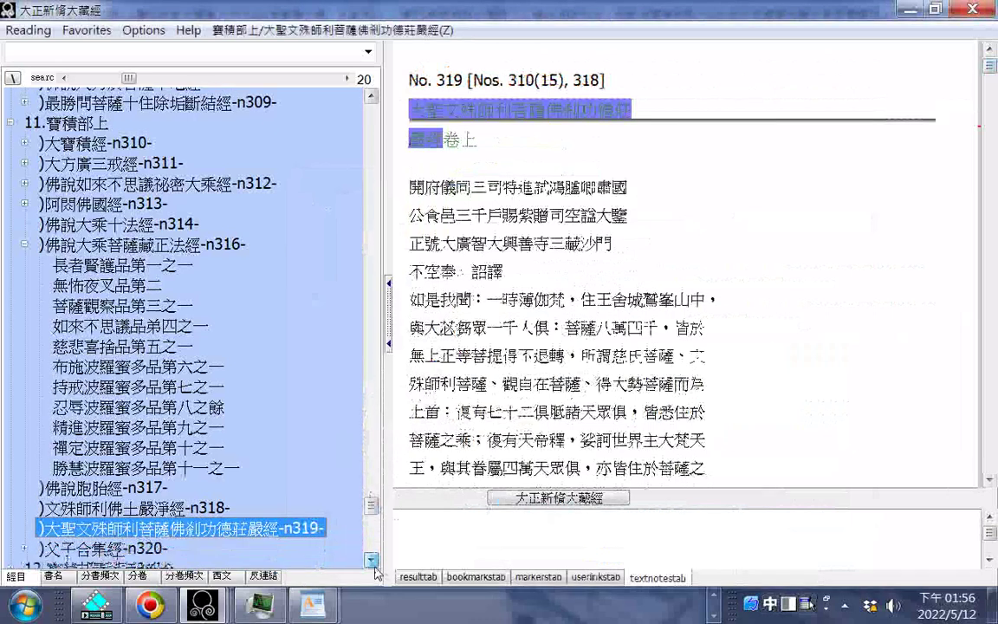
left_click(104, 548)
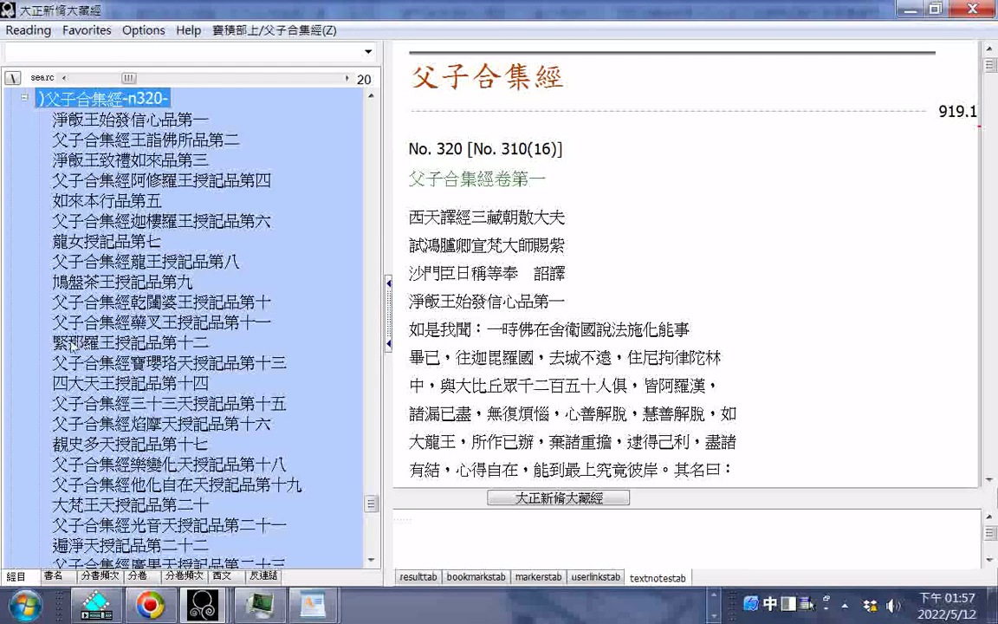
scroll(80, 339, "down", 1)
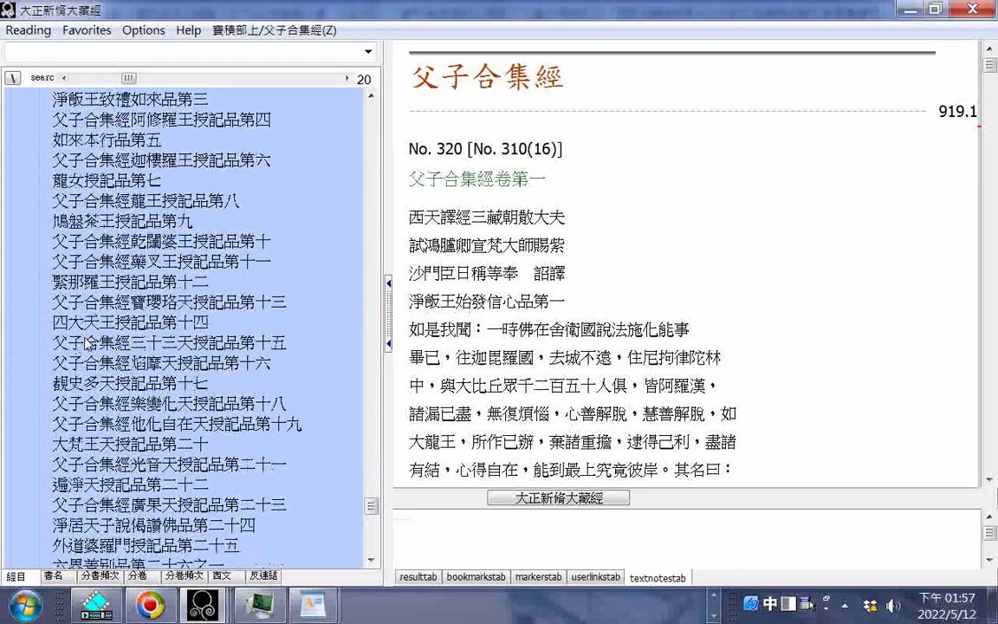
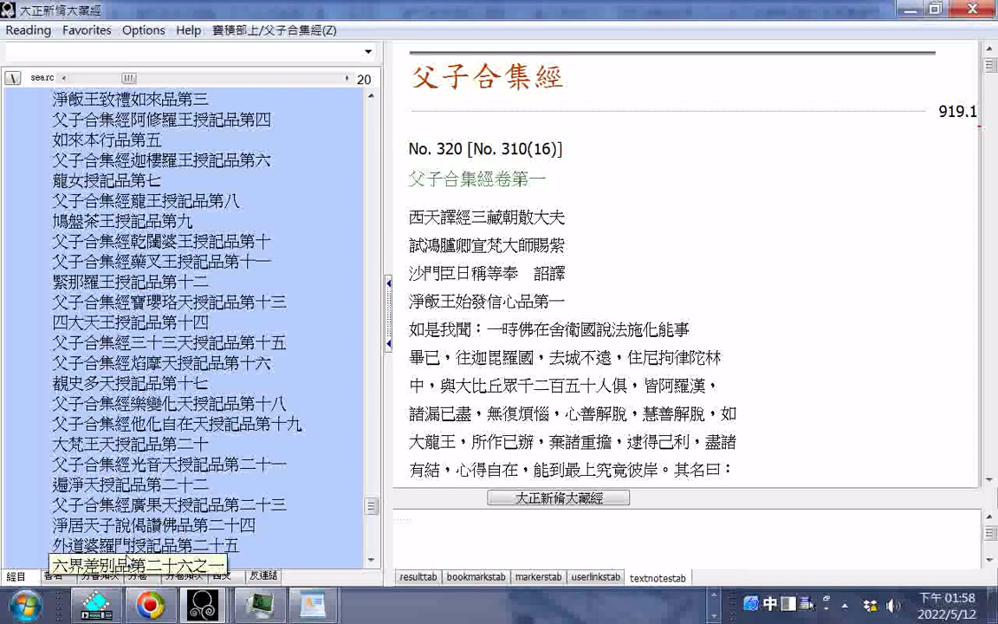
scroll(130, 489, "down", 1)
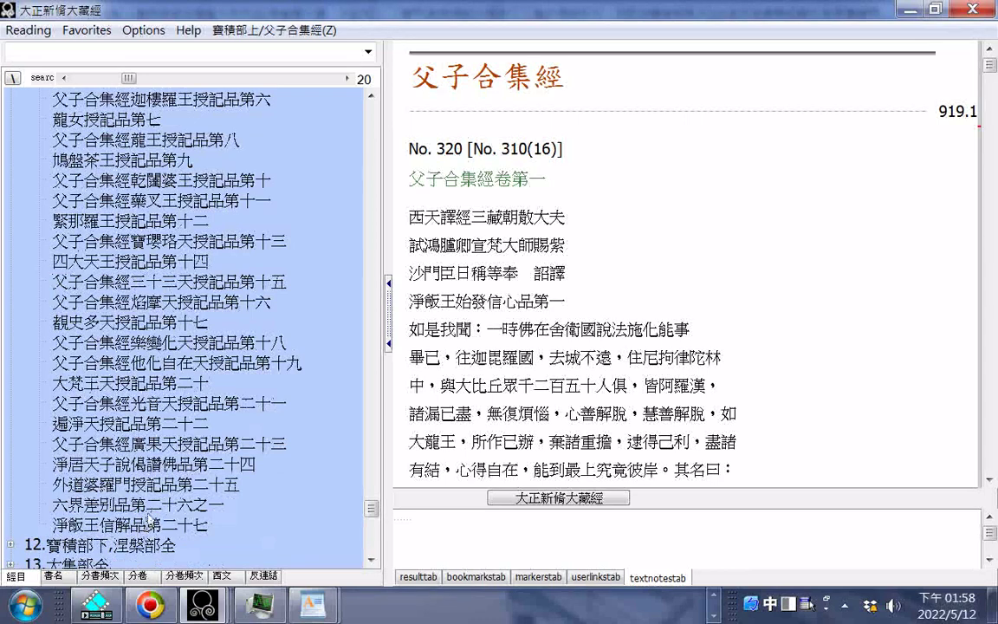
scroll(149, 518, "up", 3)
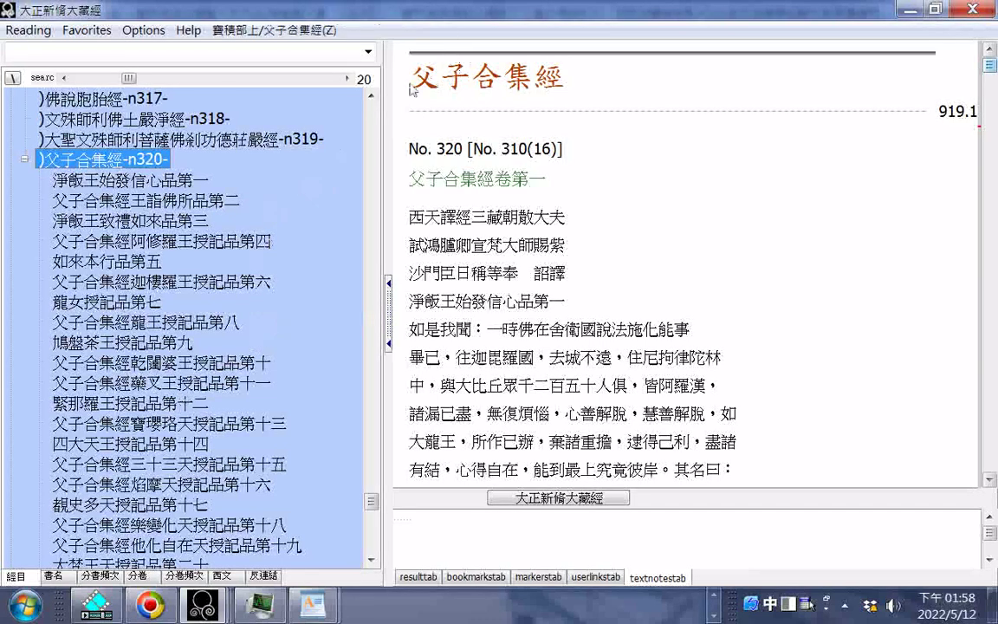
- Copy the title 父子合集經 and enter it as the file name for an HTML export of the open sutra to the desktop
left_click_drag(419, 84, 562, 80)
right_click(520, 89)
left_click(556, 102)
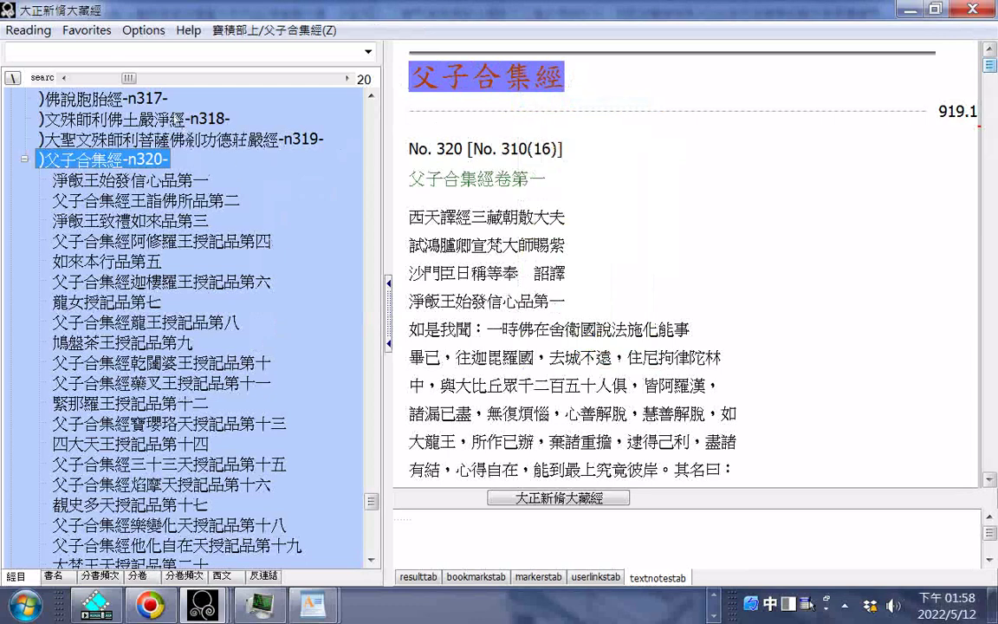
left_click(29, 30)
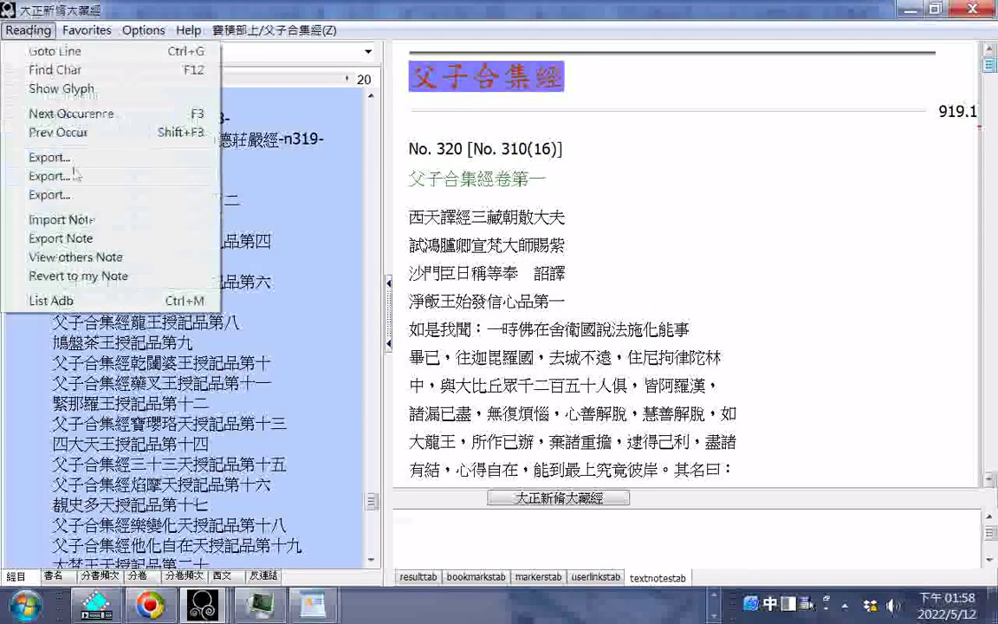
left_click(61, 158)
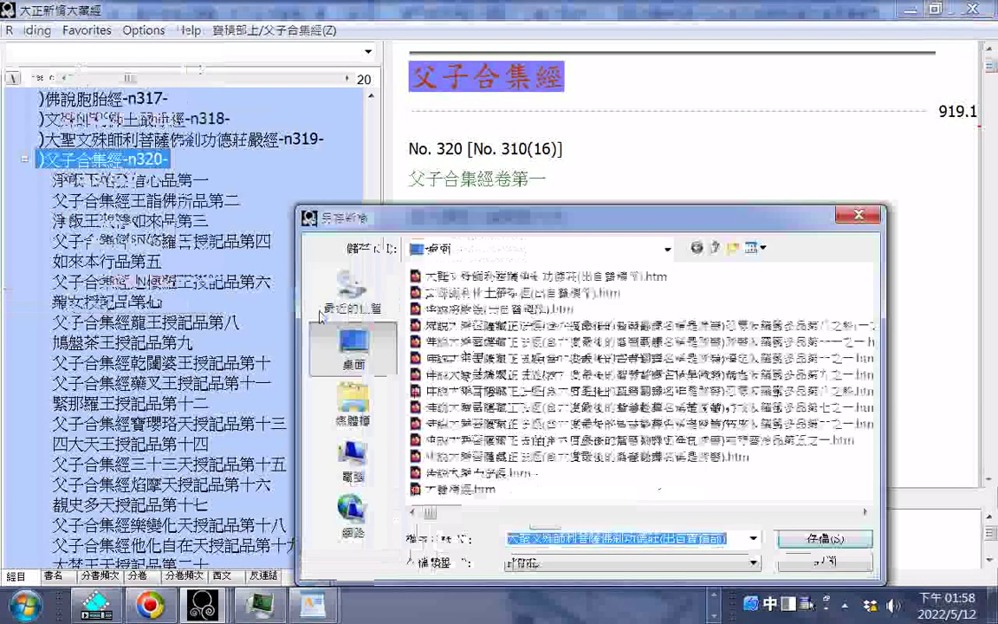
right_click(549, 546)
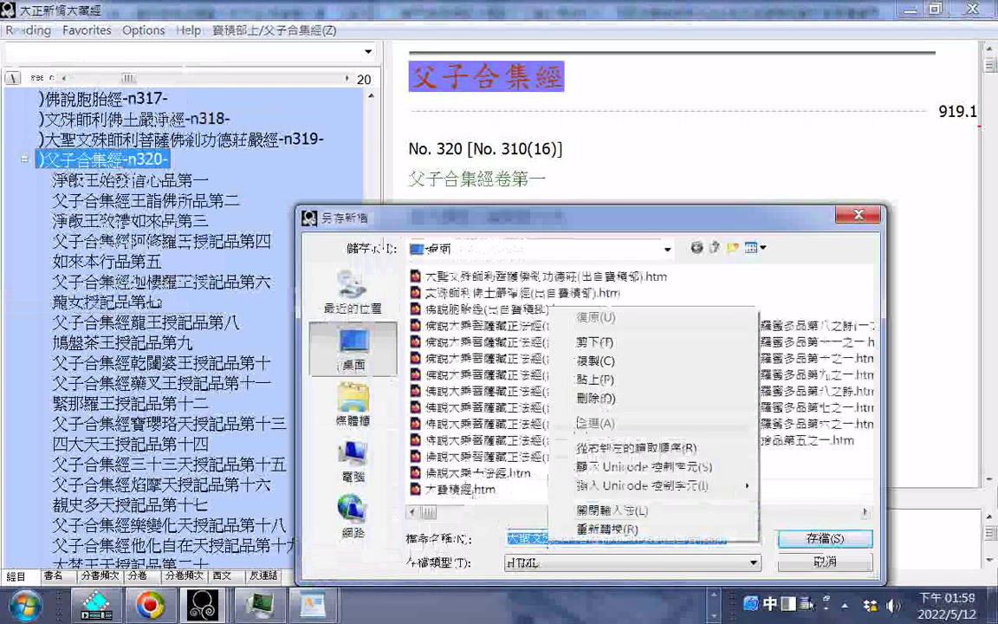
left_click(554, 381)
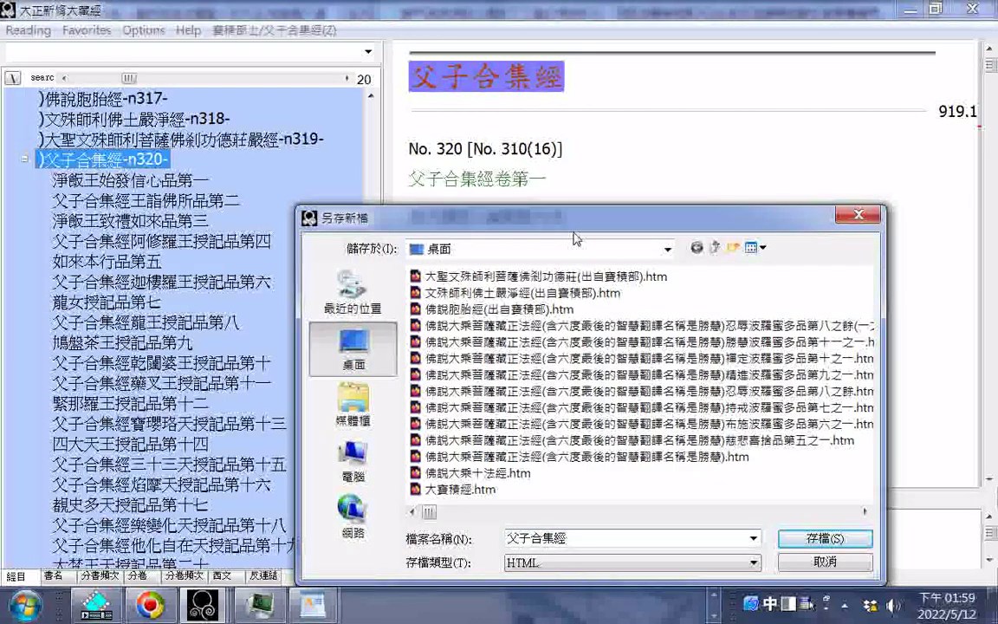
- Add a note in parentheses after 父子合集經 in the file name, starting with 淨飯王
type("(n")
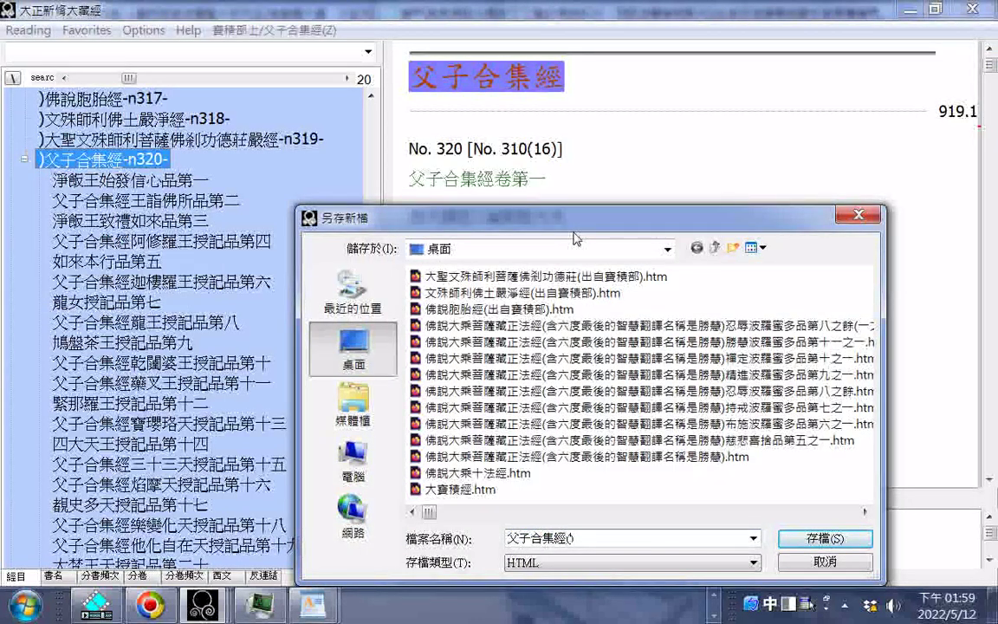
type("淨ㄈ")
type("泛ㄨㄤ")
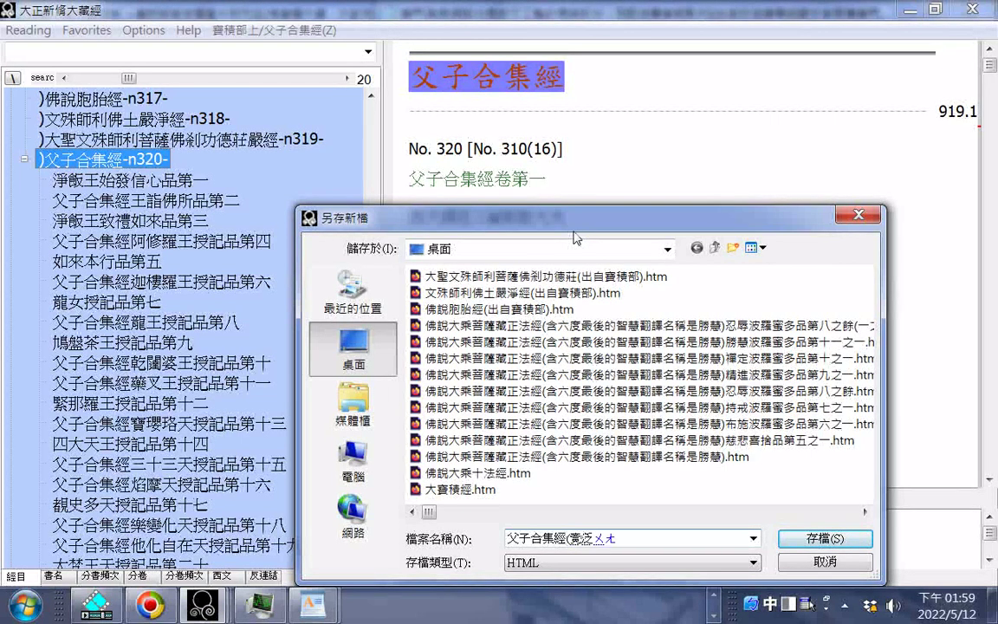
key("Down")
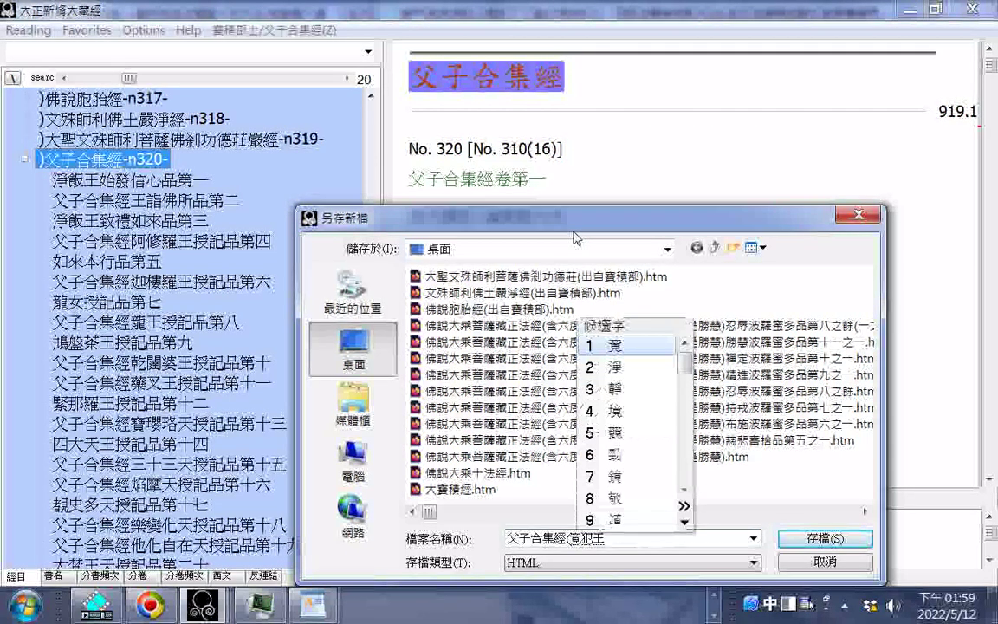
key("Return")
key("Down")
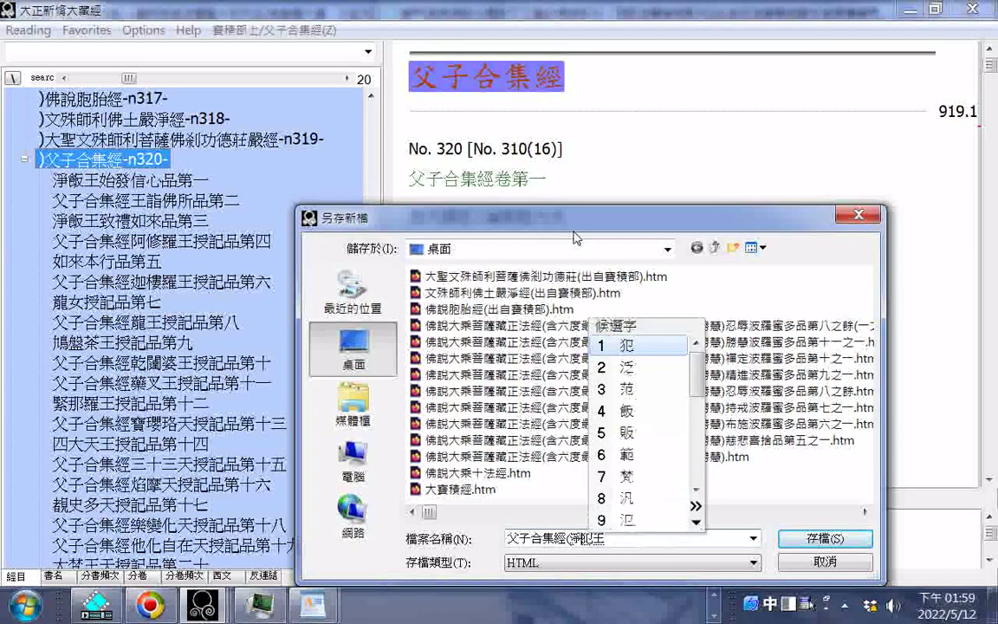
type("4")
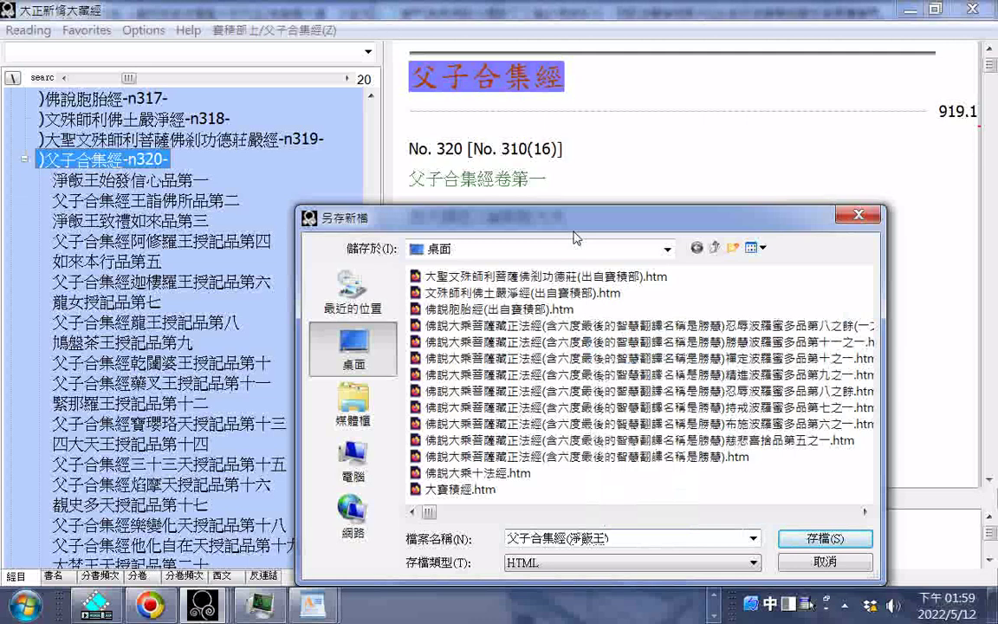
- Extend the parenthesised note in the file name with 與釋迦牟尼佛行誼 after 淨飯王
type("頡")
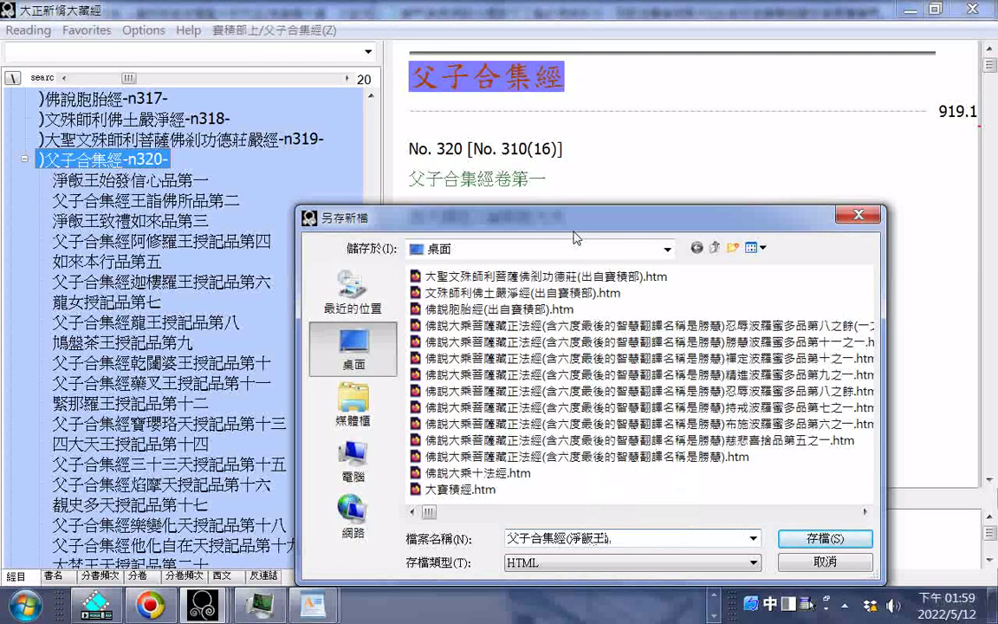
key("BackSpace")
type("與世ㄩㄧㄚ")
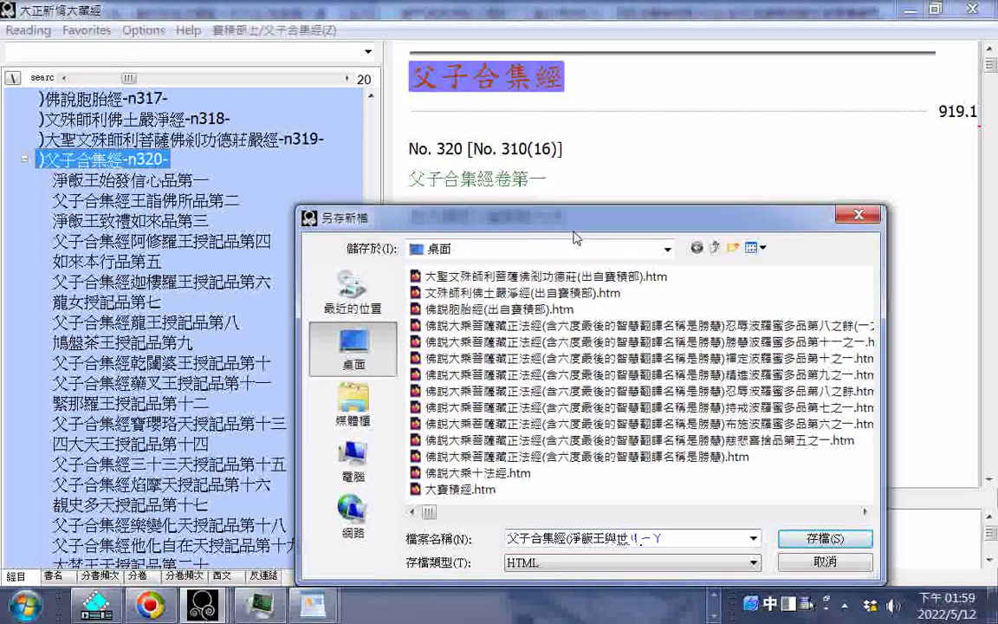
key("space")
type("ㄇㄡˊㄋㄧˊㄈ")
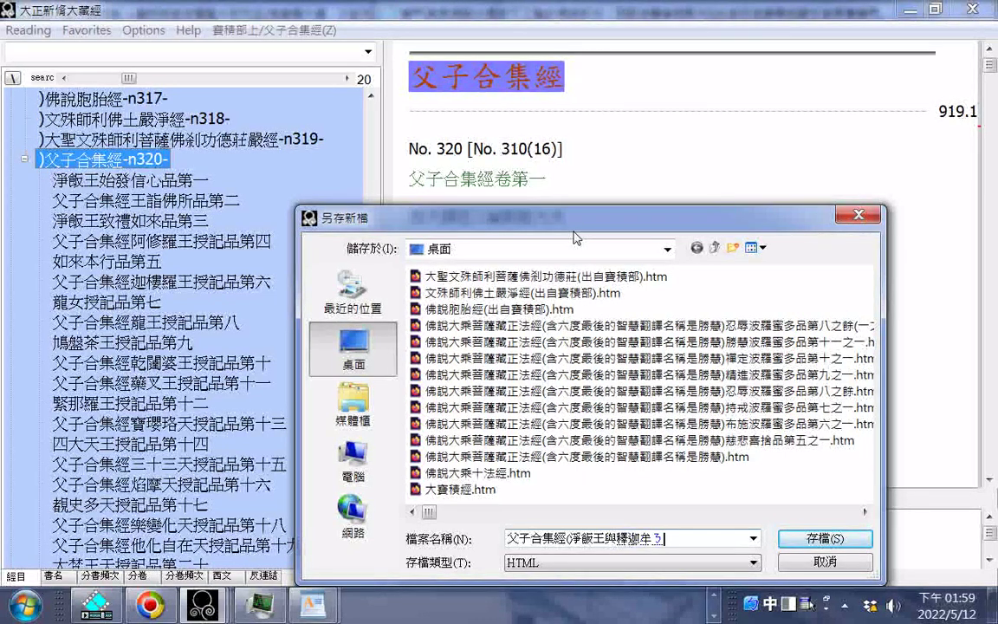
type("ㄛˊ)")
key("Return")
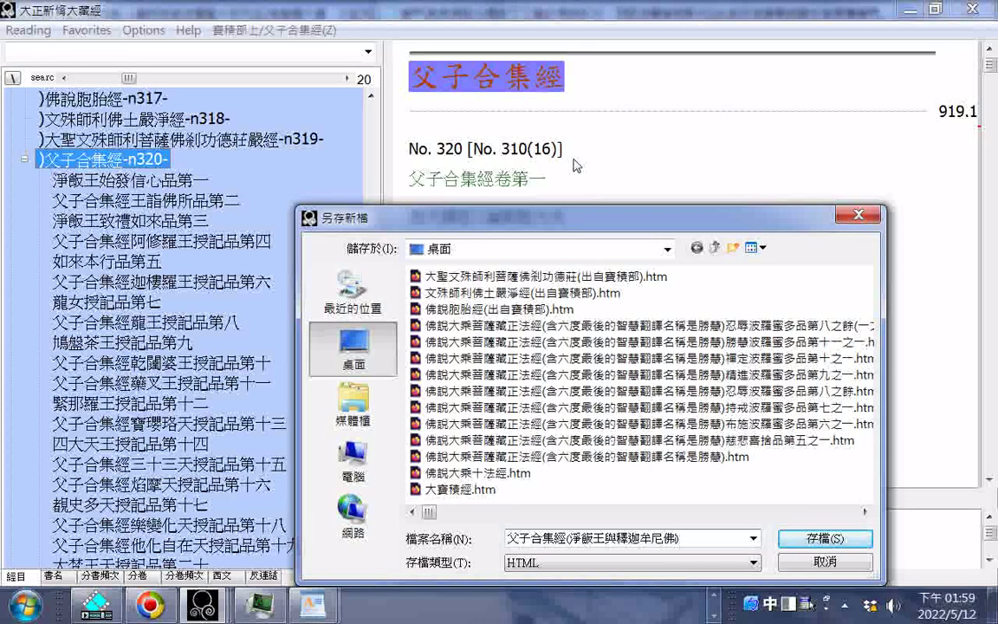
type("ㄓ一一一")
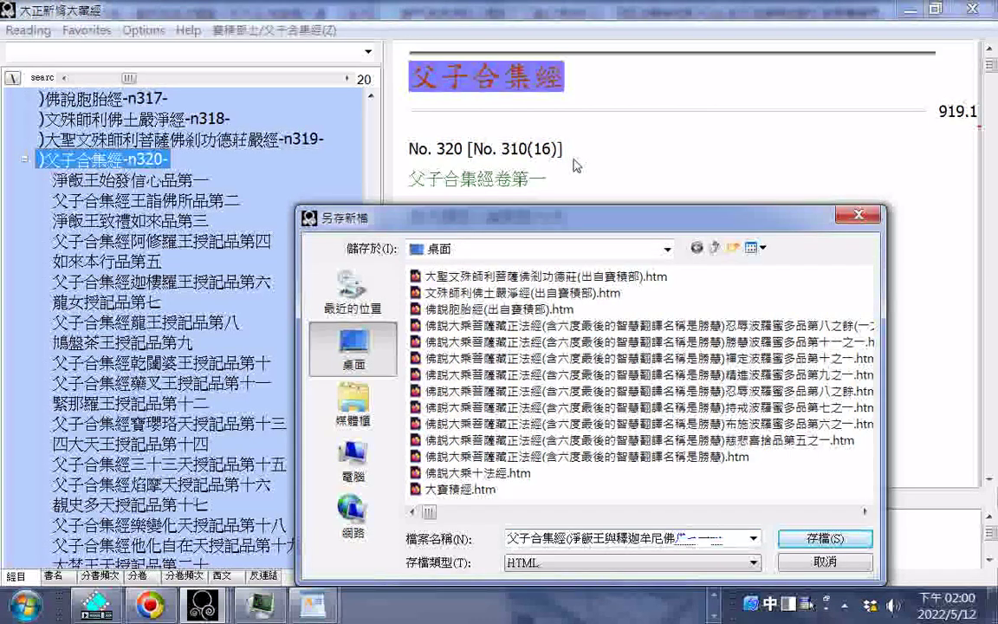
type("行")
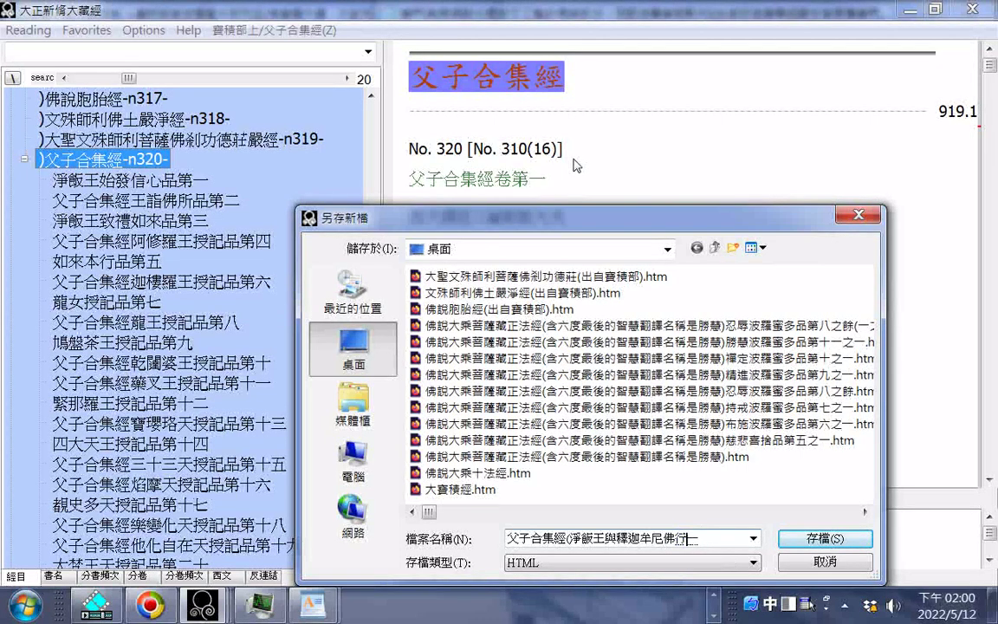
key("Down")
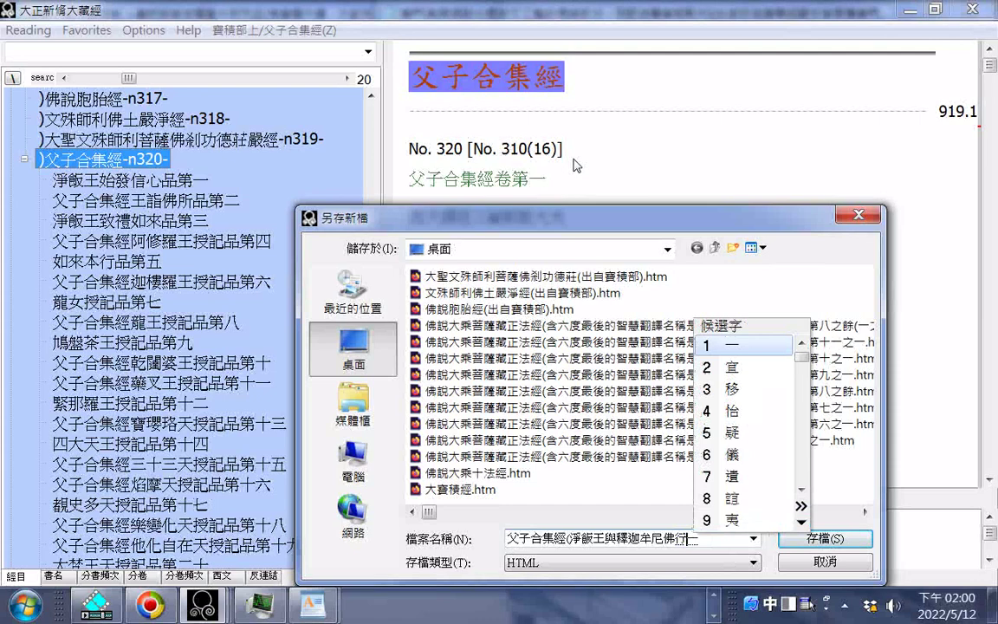
type("8)")
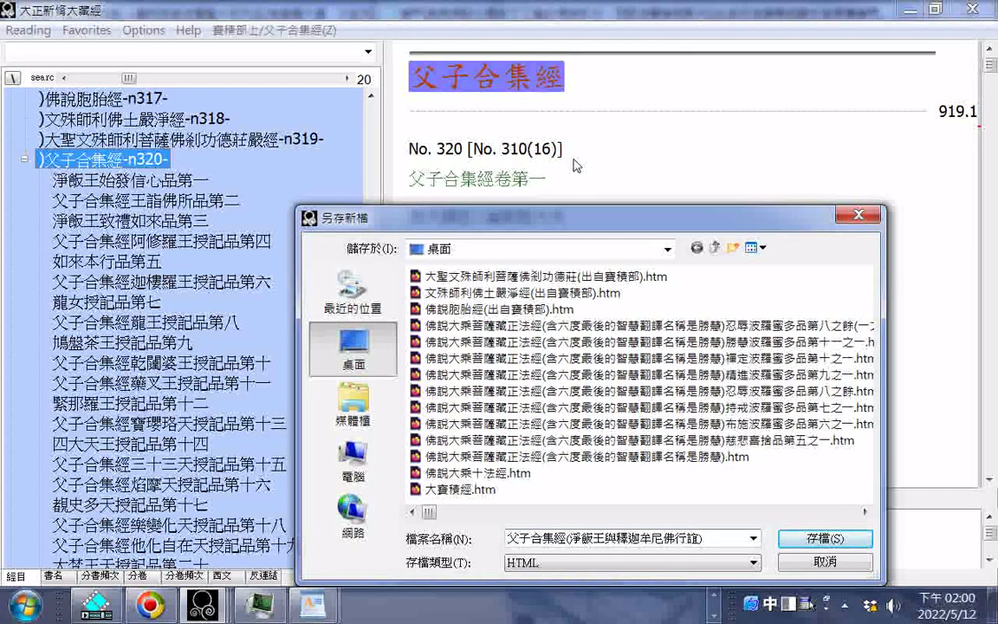
- Append a comma and 欲界諸天 to the parenthesised note after 行誼
type("，")
type("劍")
type("u,4")
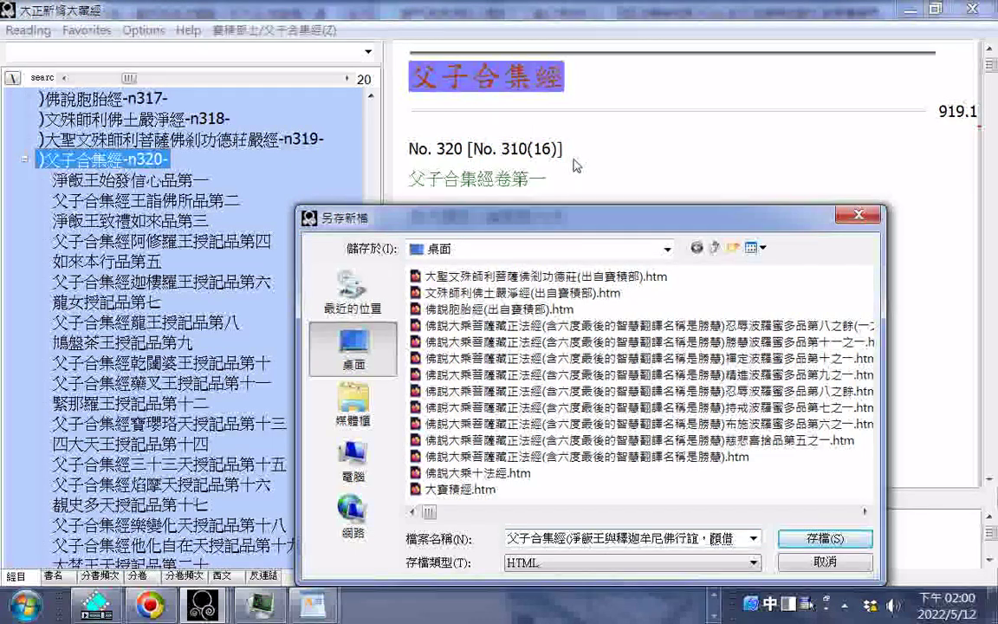
key("Down")
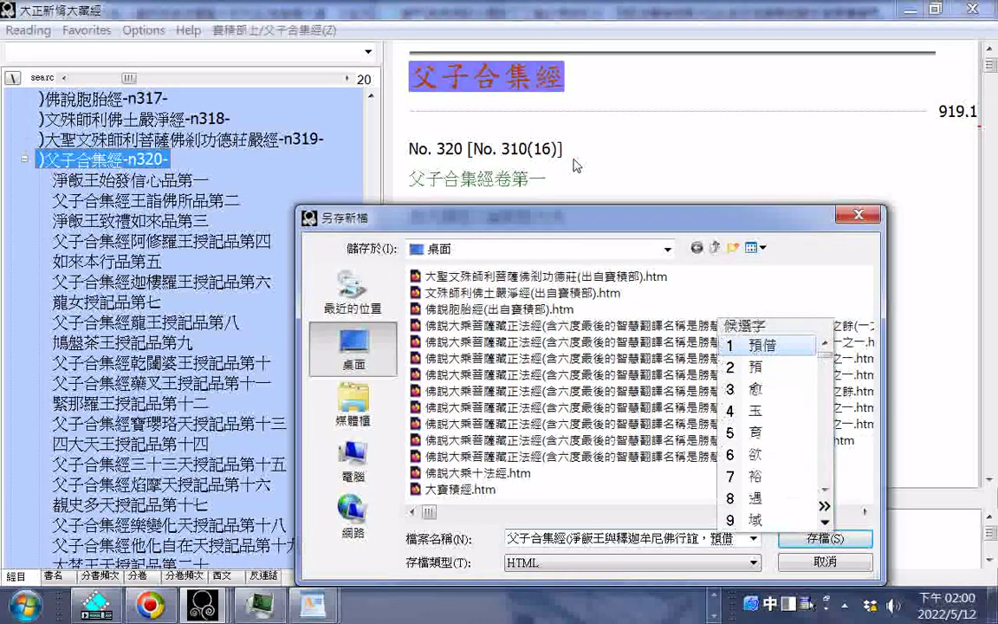
type("ven ge2")
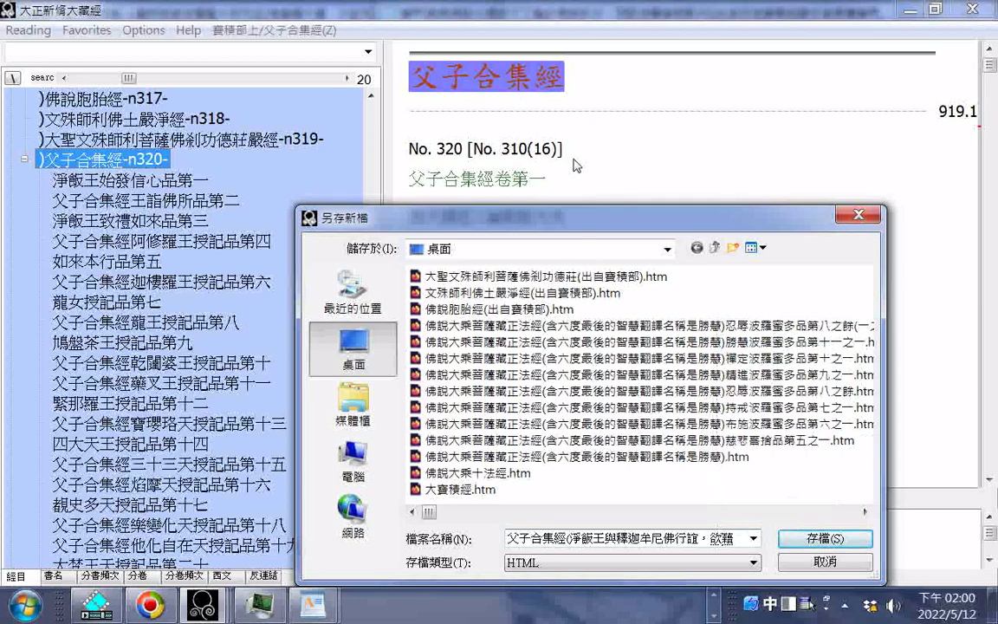
key("Down")
key("Down")
key("Down")
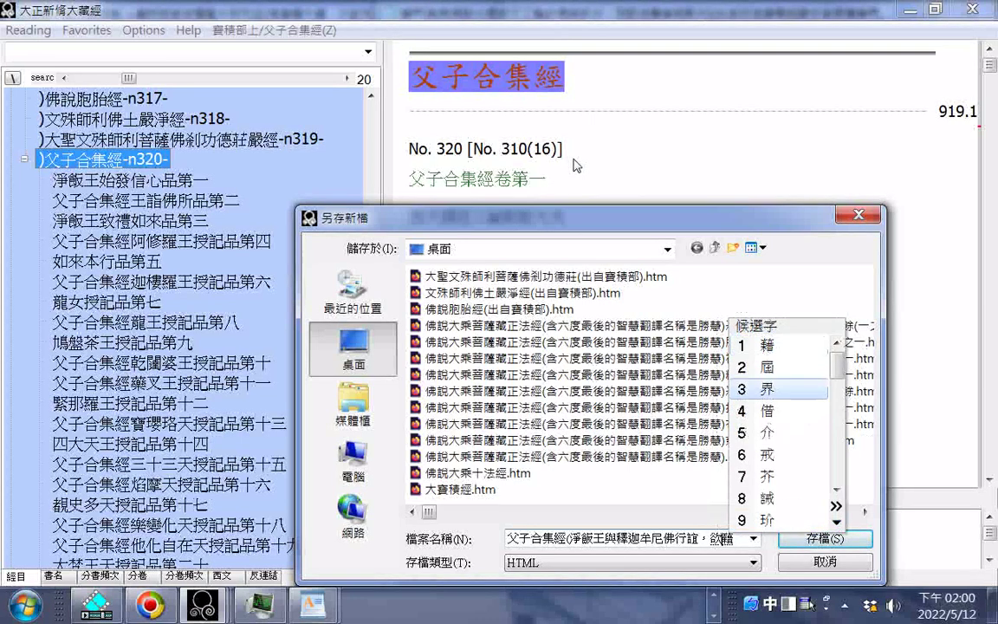
key("Return")
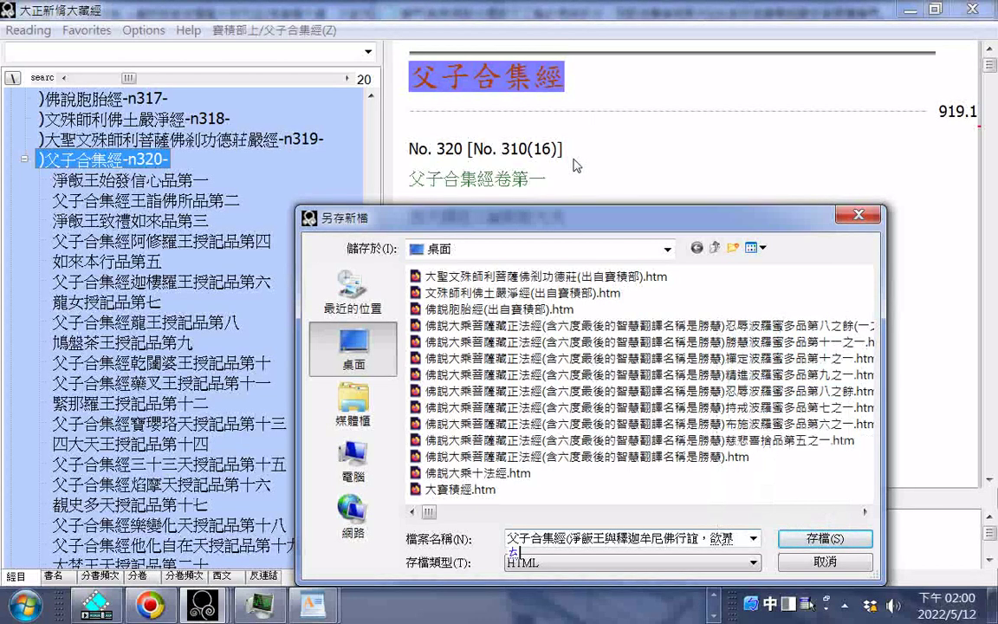
type("天")
key("Down")
key("Return")
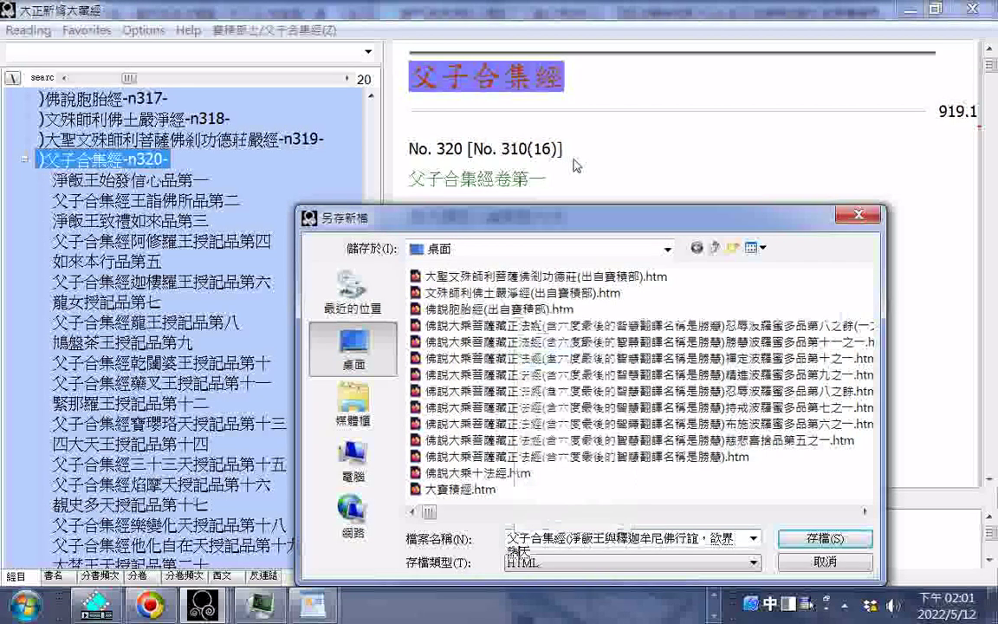
type(")")
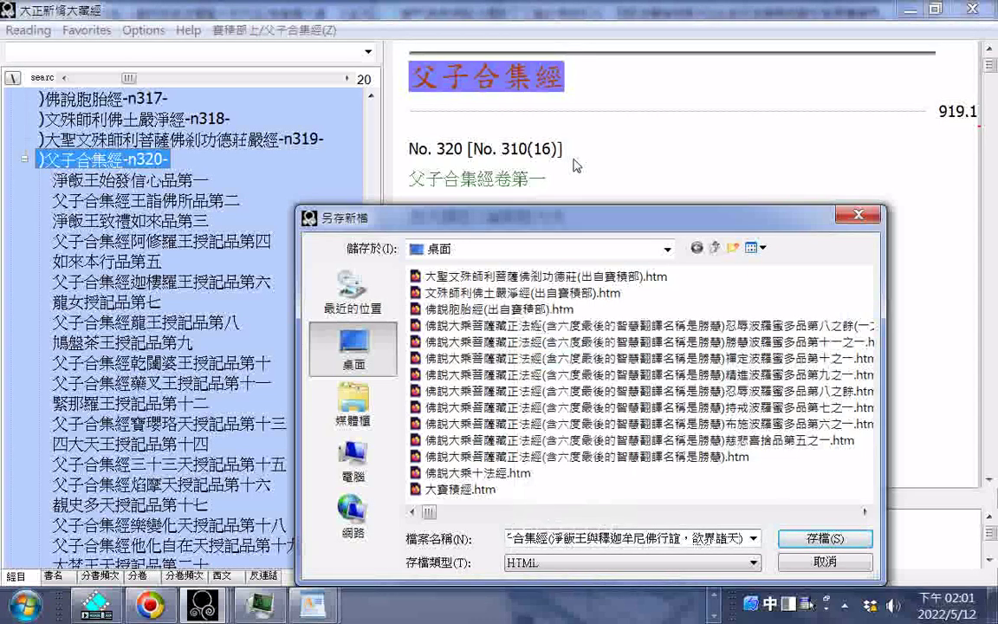
- Append 色界初禪天王 to the parenthesised note after 欲界諸天
type("色ㄐㄧㄝ4")
key("Return")
type("出ㄐ")
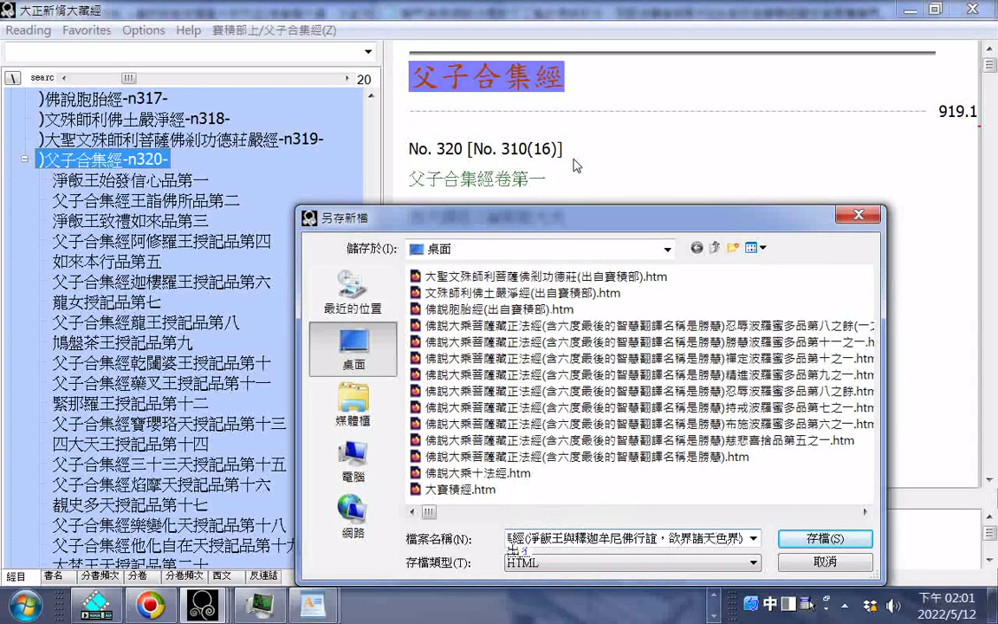
type("ㄢˊ")
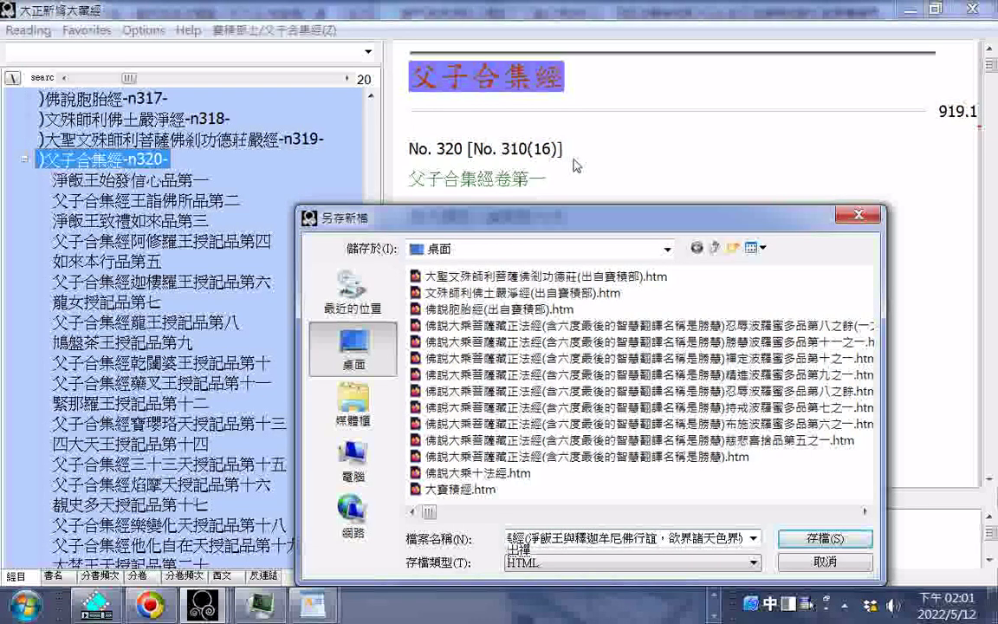
key("Down")
key("2")
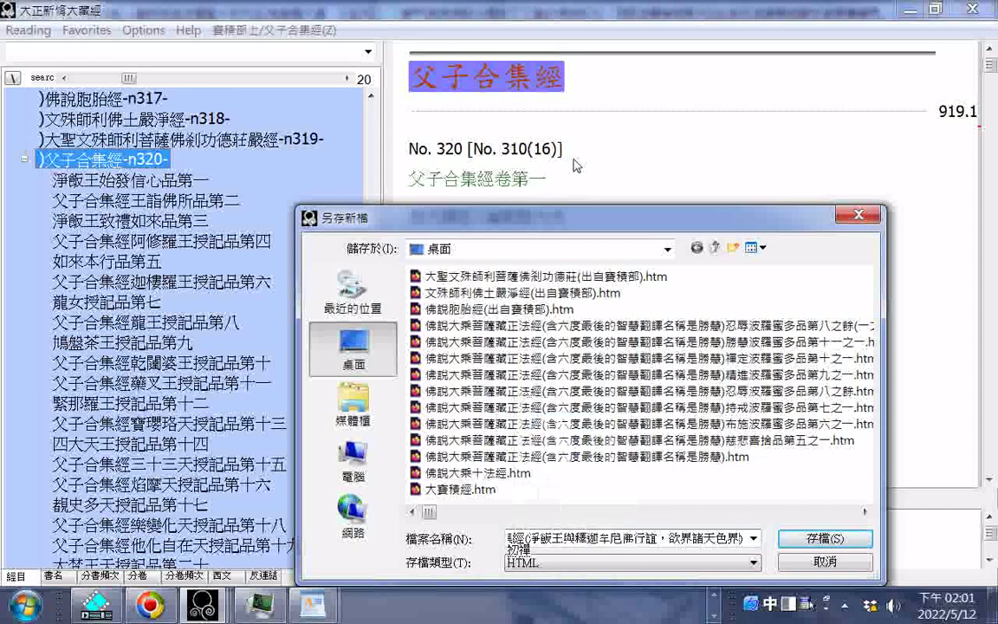
key("Return")
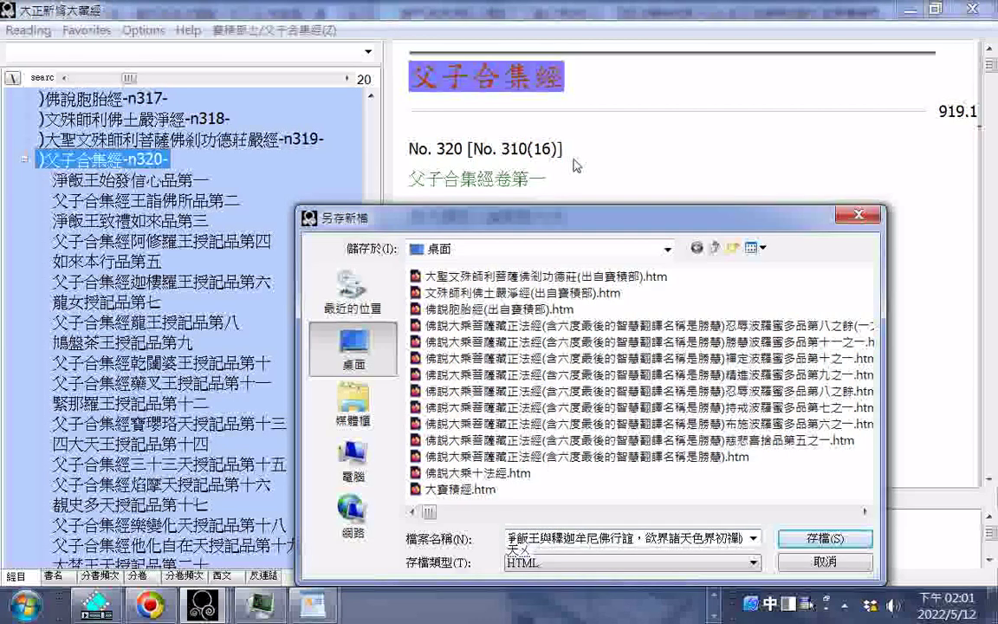
type("ㄊㄧㄢ ㄨㄤˊ")
key("Return")
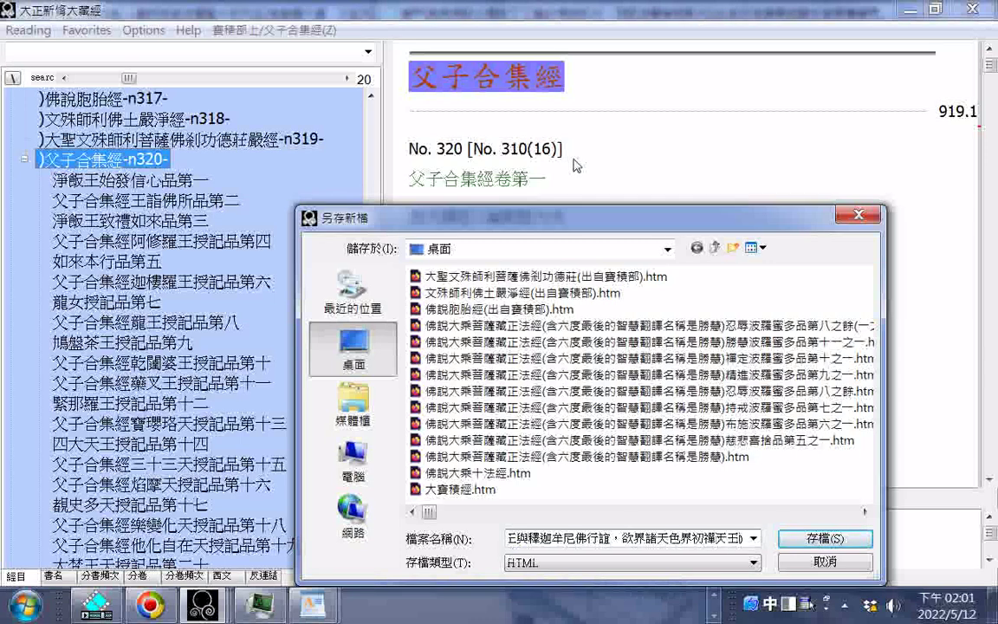
- Append 授記事蹟 to the parenthesised note in the file name after 色界初禪天王
type("ㄕㄨㄞ ㄇㄠˋ")
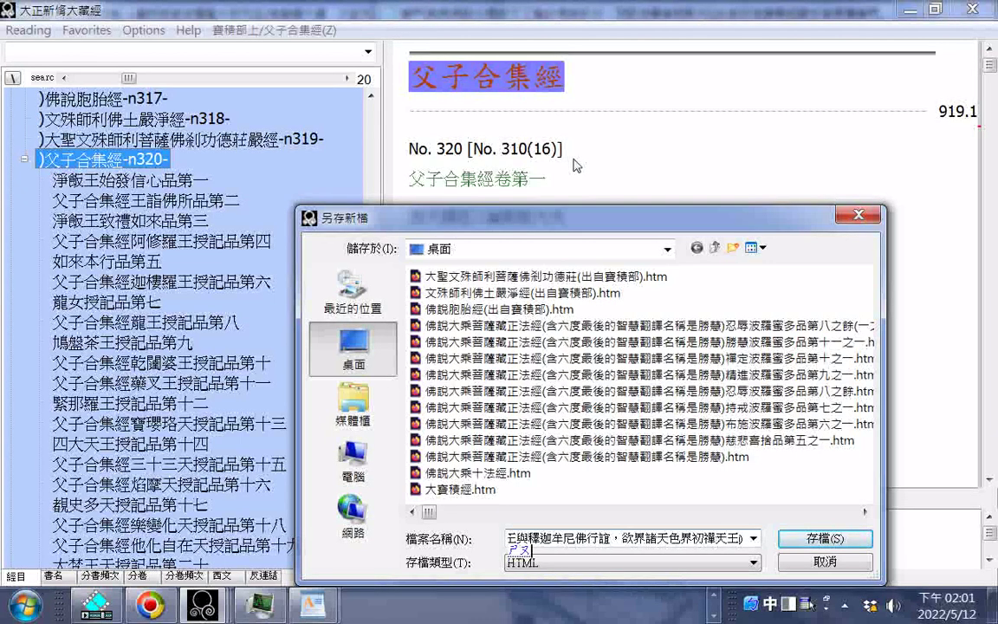
type("ㄕˋㄐㄧ")
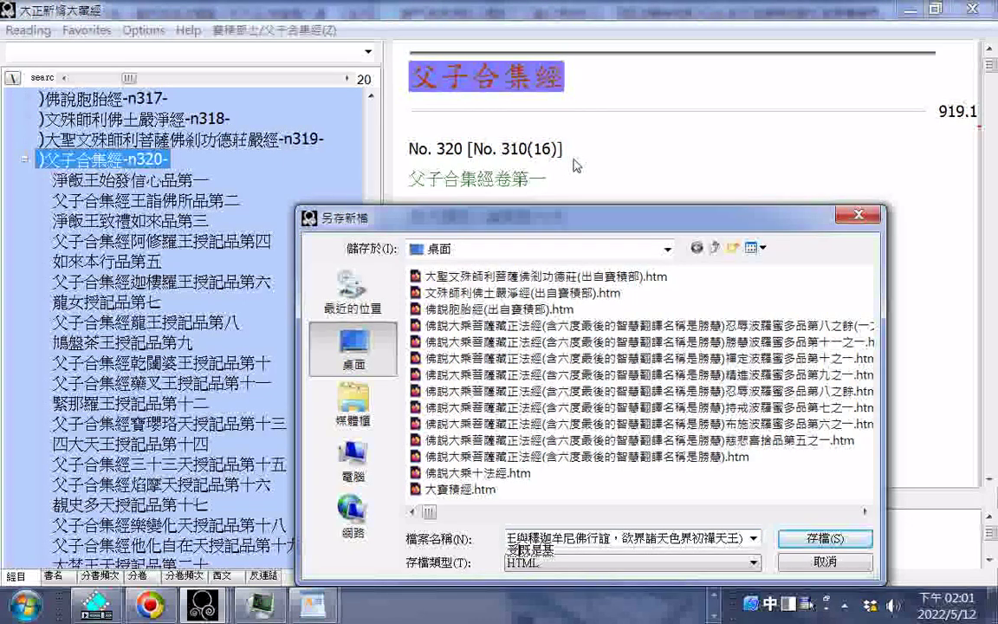
key("Home")
key("Down")
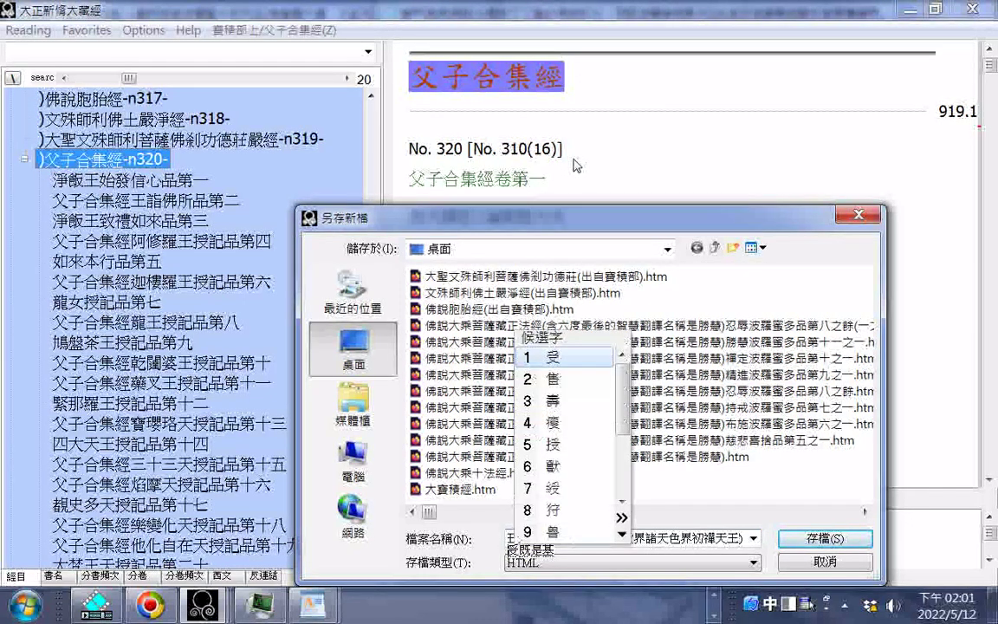
key("5")
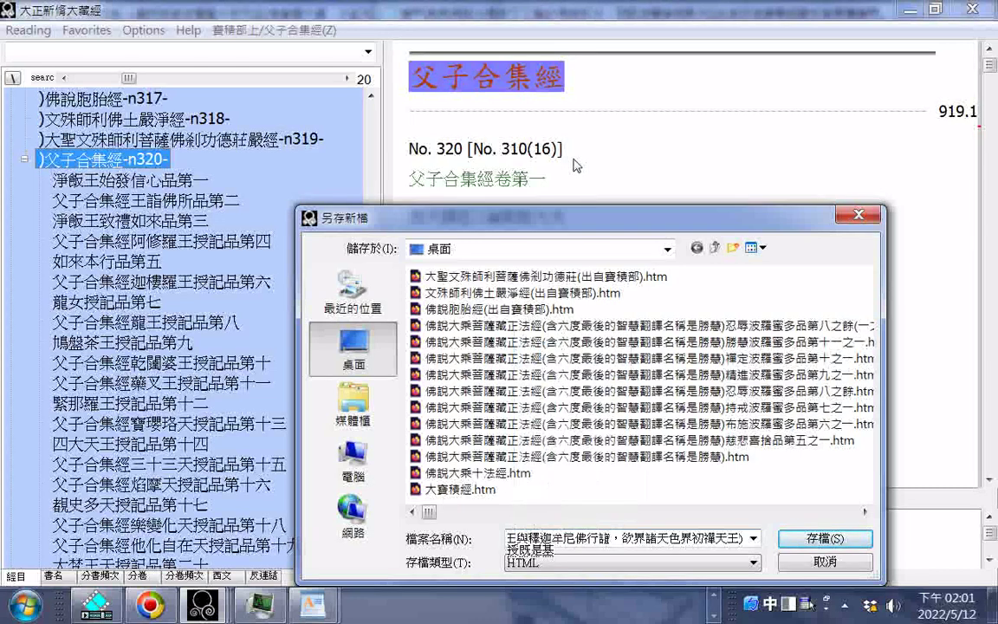
key("Right")
key("Down")
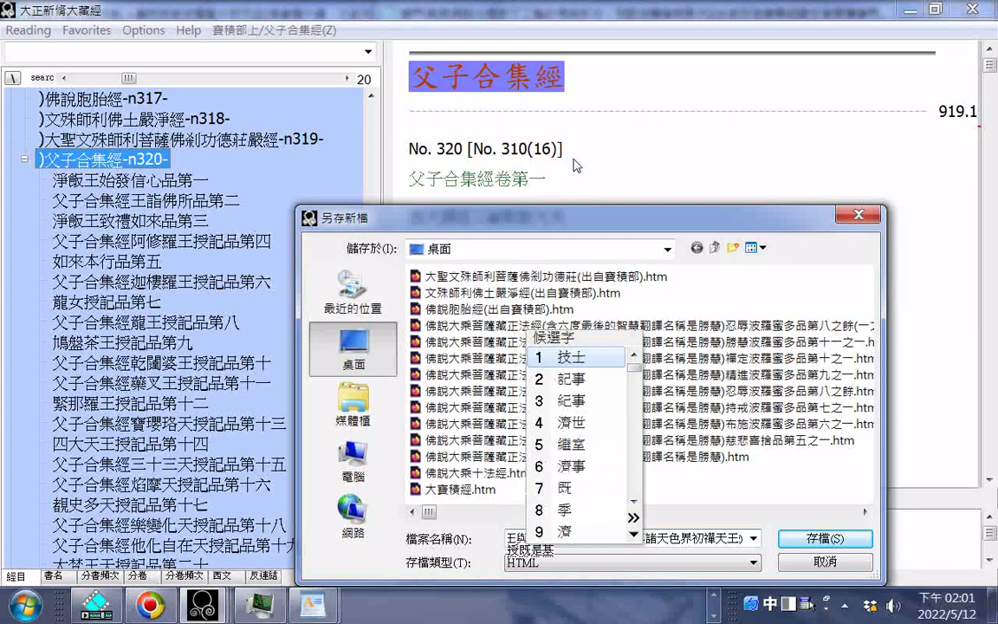
key("2")
key("Down")
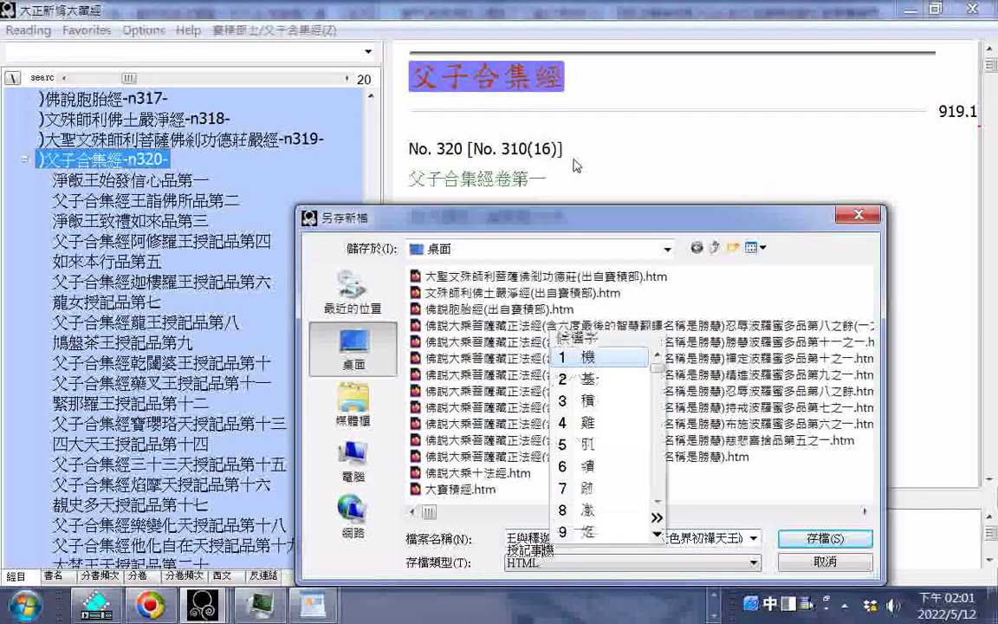
key("Right")
key("Right")
key("Return")
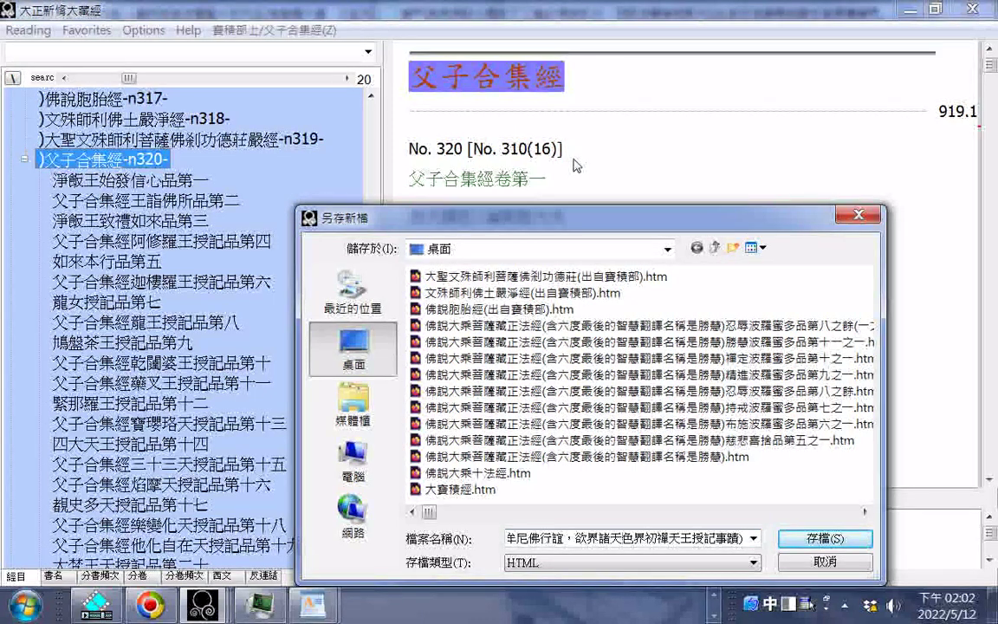
- Insert 龍女龍王 into the file name's note between 欲界諸天 and 色界初禪天王
key("BackSpace")
type("龍")
type("女色")
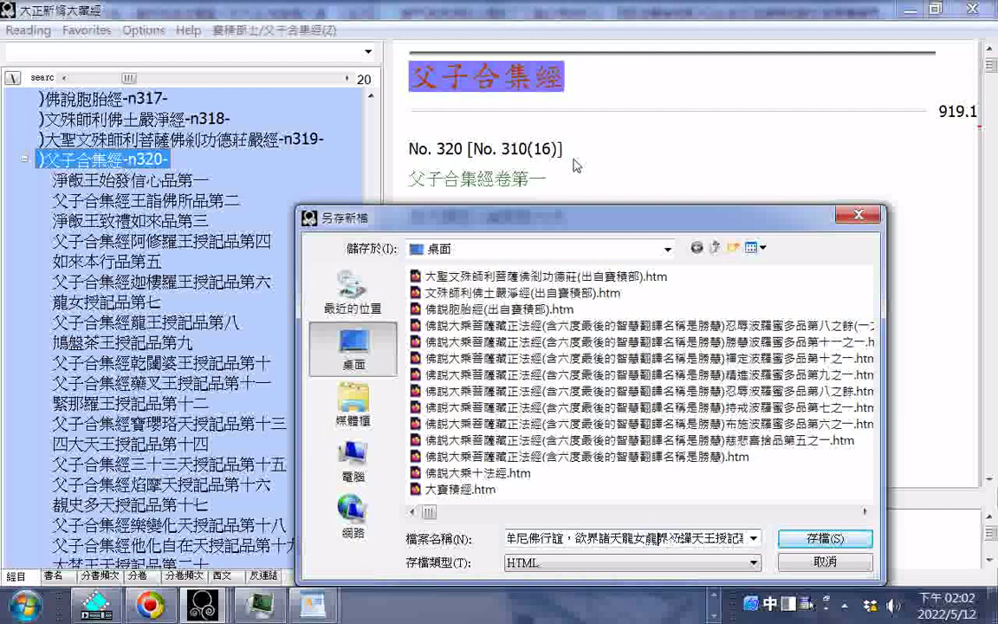
key("BackSpace")
type("龍")
type("ji3")
key("BackSpace")
key("BackSpace")
type(";6ru,4")
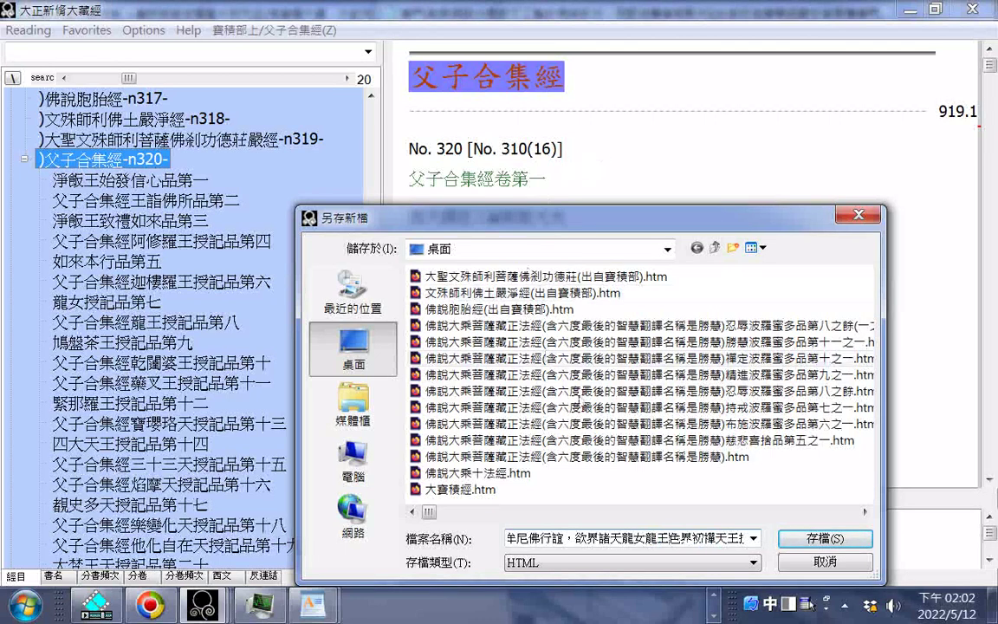
- Copy 授記 from the file name's note and paste it after 欲界諸天, after 龍女 and after 龍王
left_click_drag(744, 538, 720, 538)
right_click(710, 537)
left_click(743, 373)
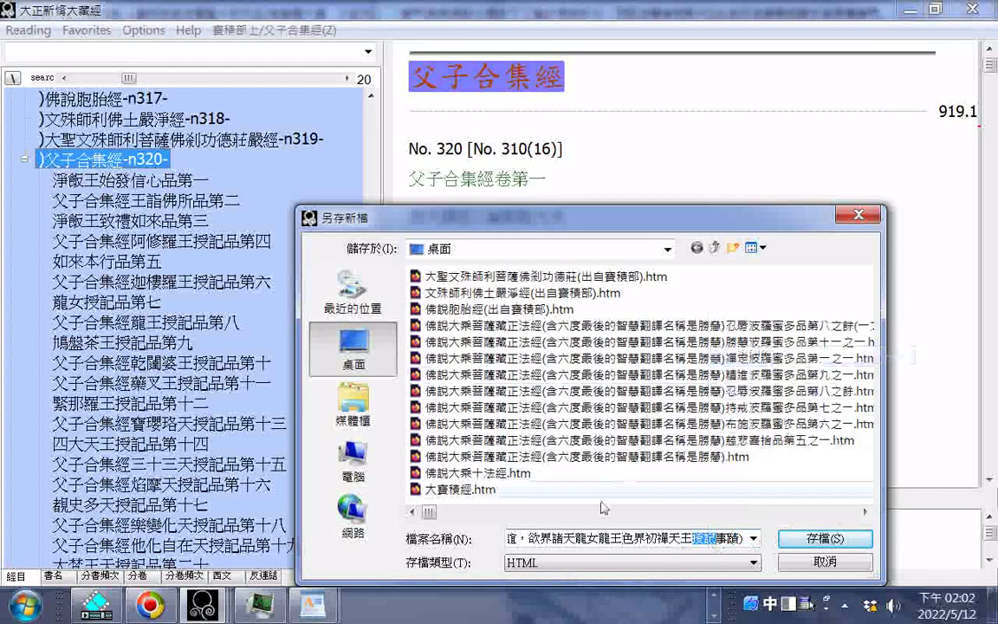
left_click(576, 542)
right_click(518, 539)
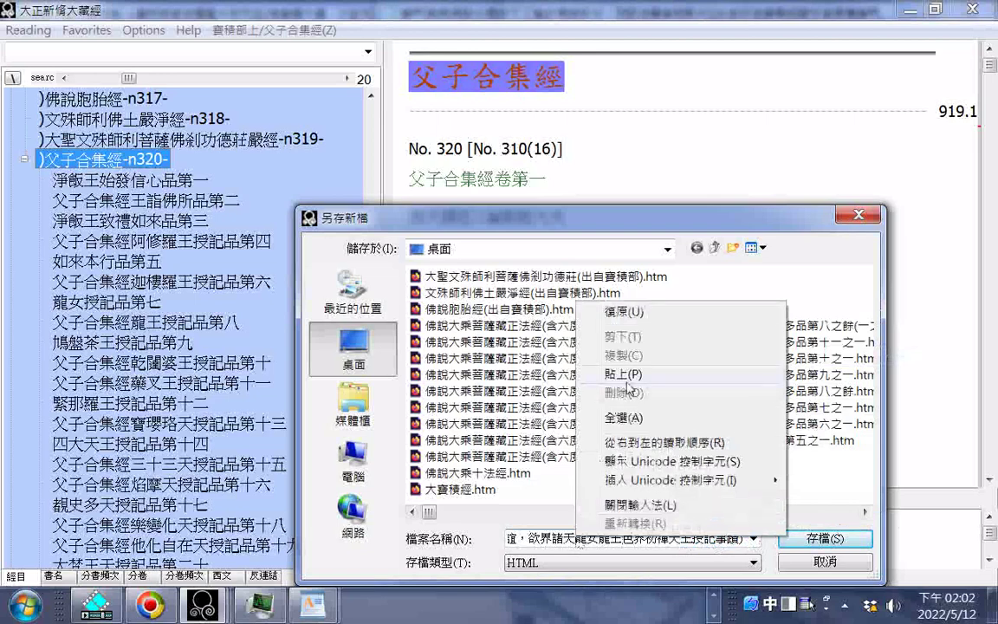
left_click(567, 349)
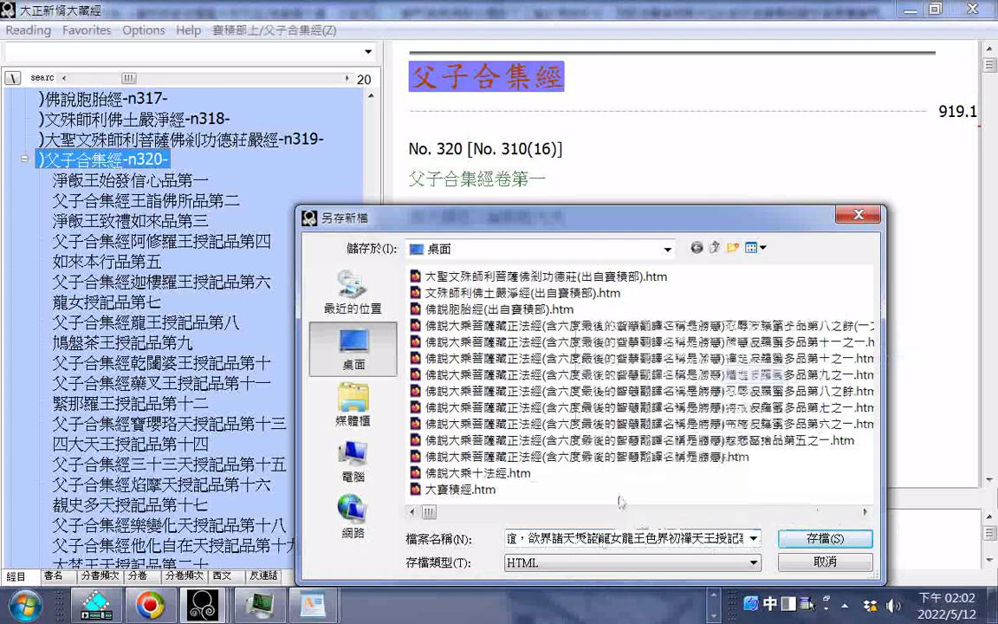
left_click(621, 546)
right_click(622, 546)
left_click(676, 340)
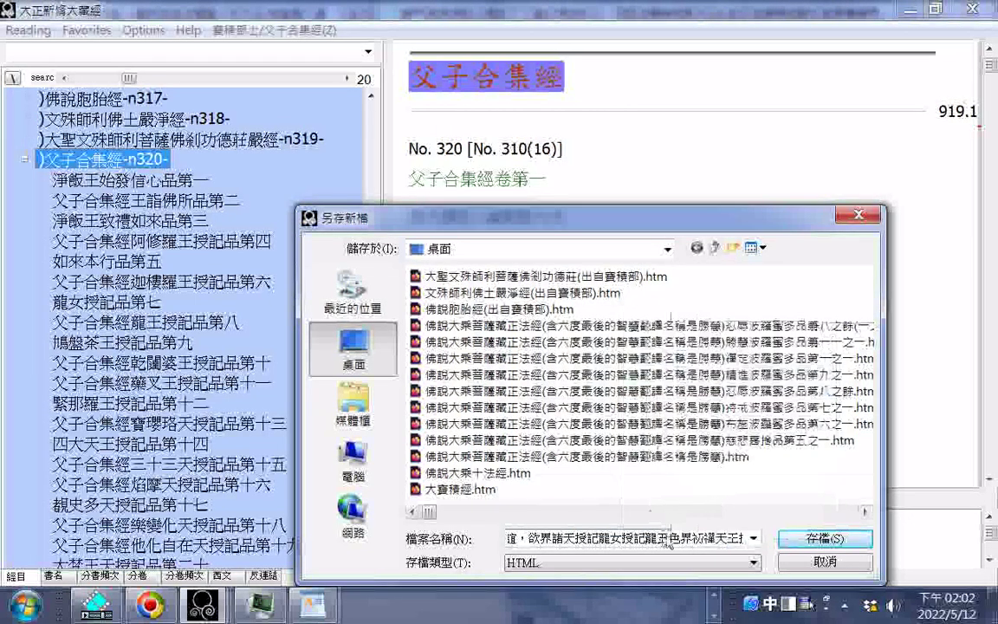
left_click(666, 538)
right_click(666, 538)
left_click(659, 340)
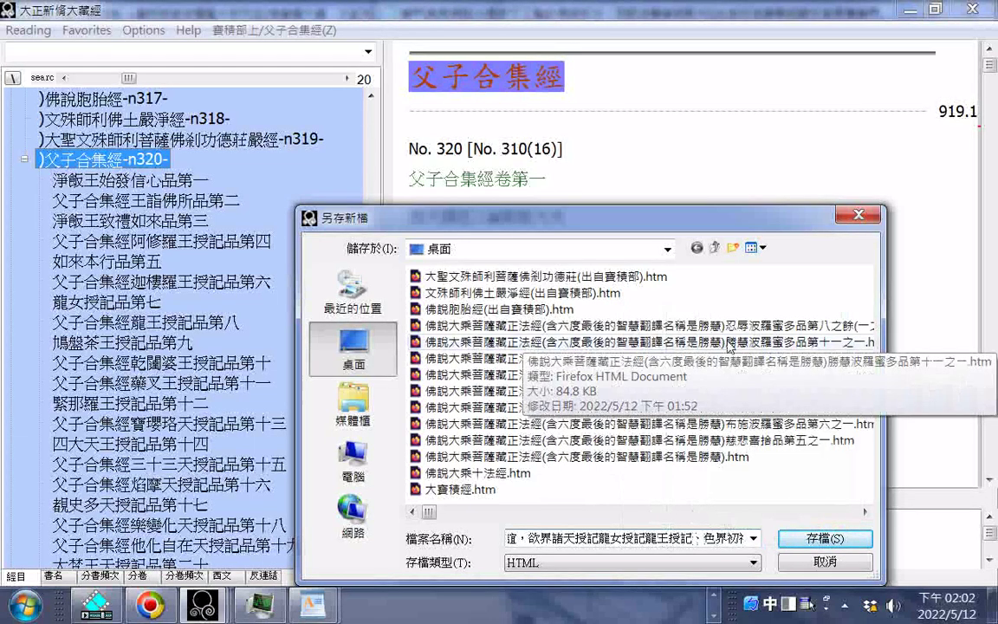
- Separate the 授記 entries in the note with 、, add an ellipsis after 事蹟, and save the HTML file
type("、龍女授記")
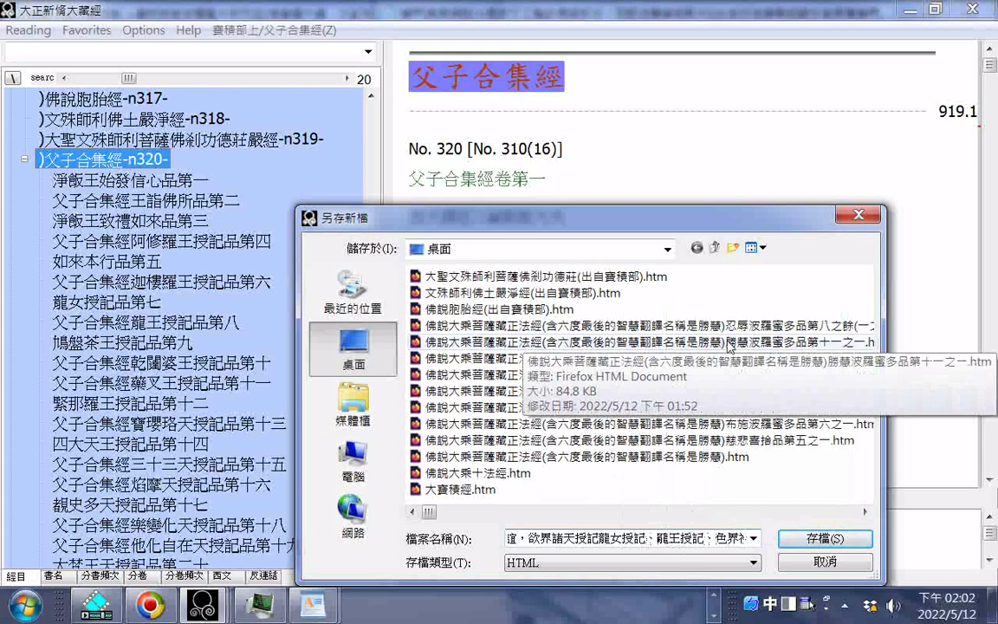
type("、")
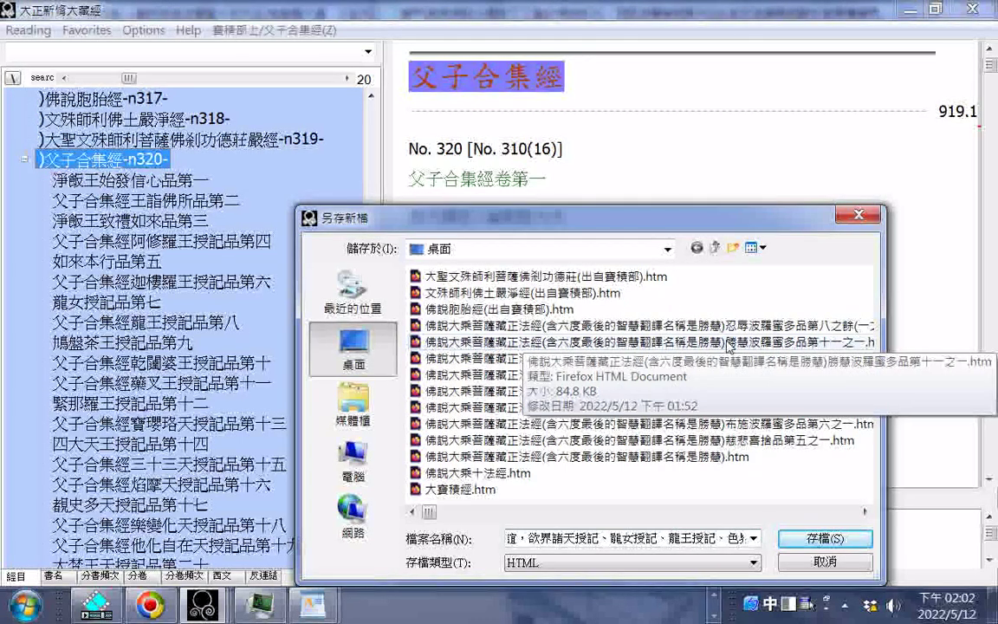
key("End")
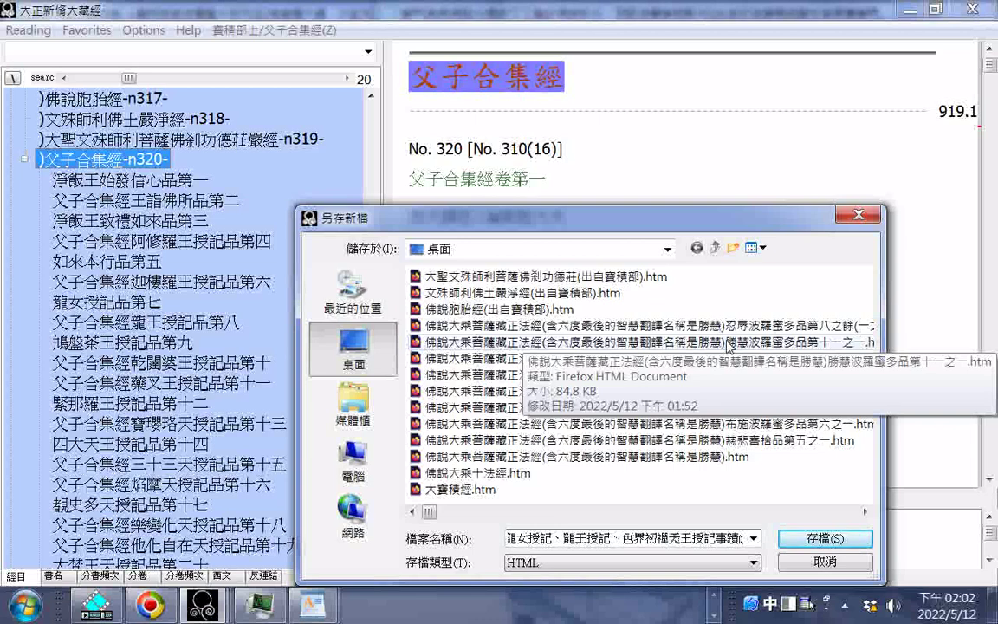
type("、")
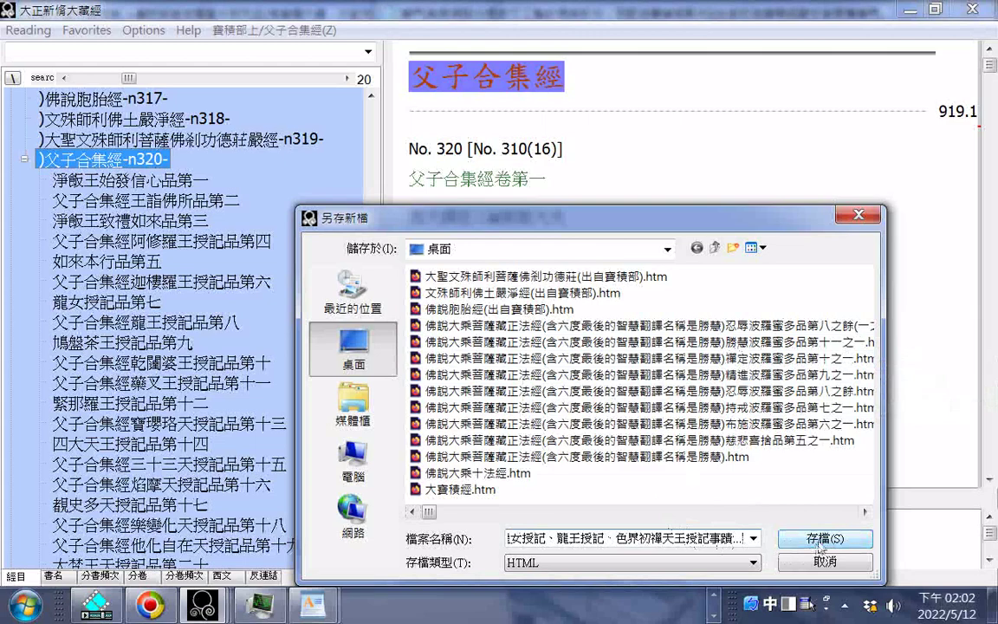
left_click(819, 539)
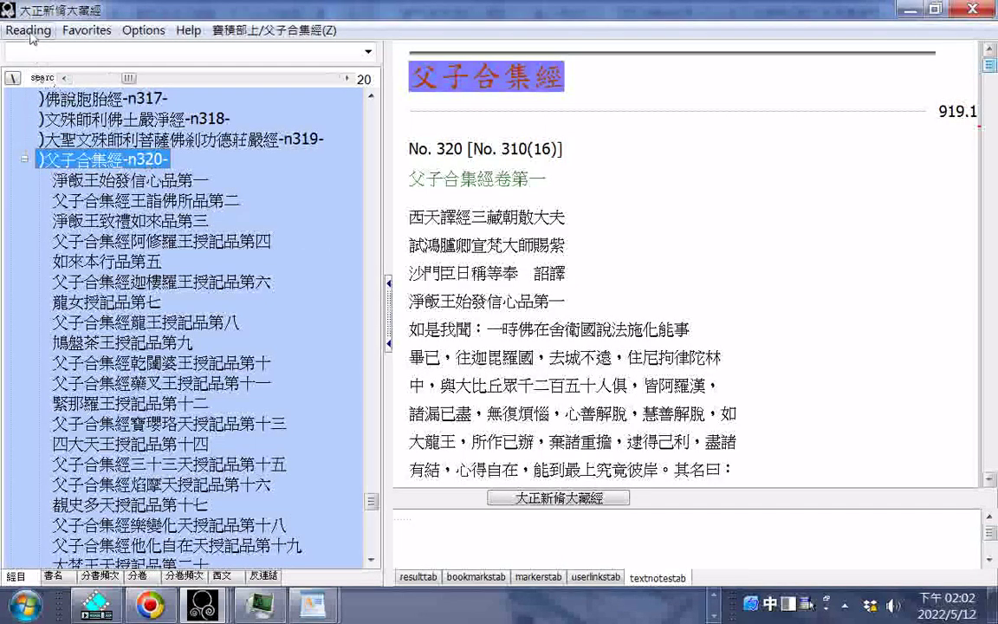
- Open 普賢菩薩行願讚 (n297) in the 華嚴部 section of the catalogue and copy its title from the text
scroll(223, 287, "down", 3)
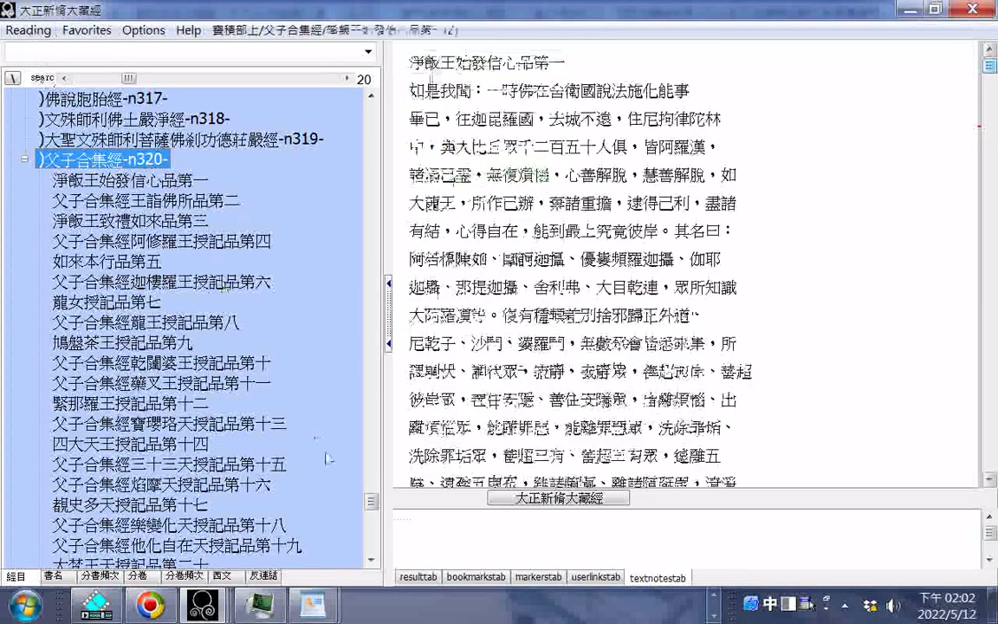
left_click(375, 457)
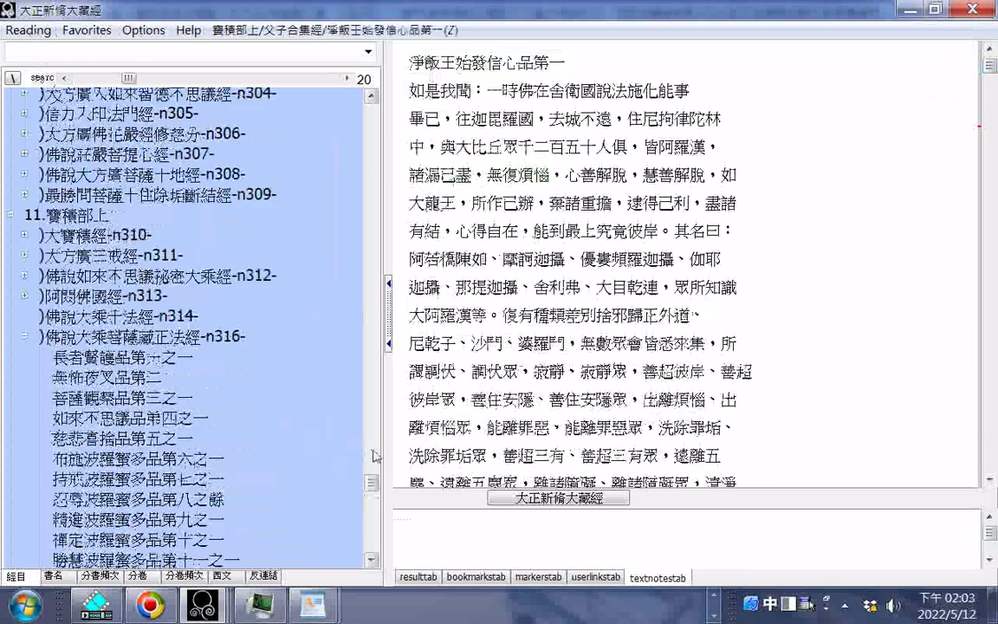
left_click(375, 457)
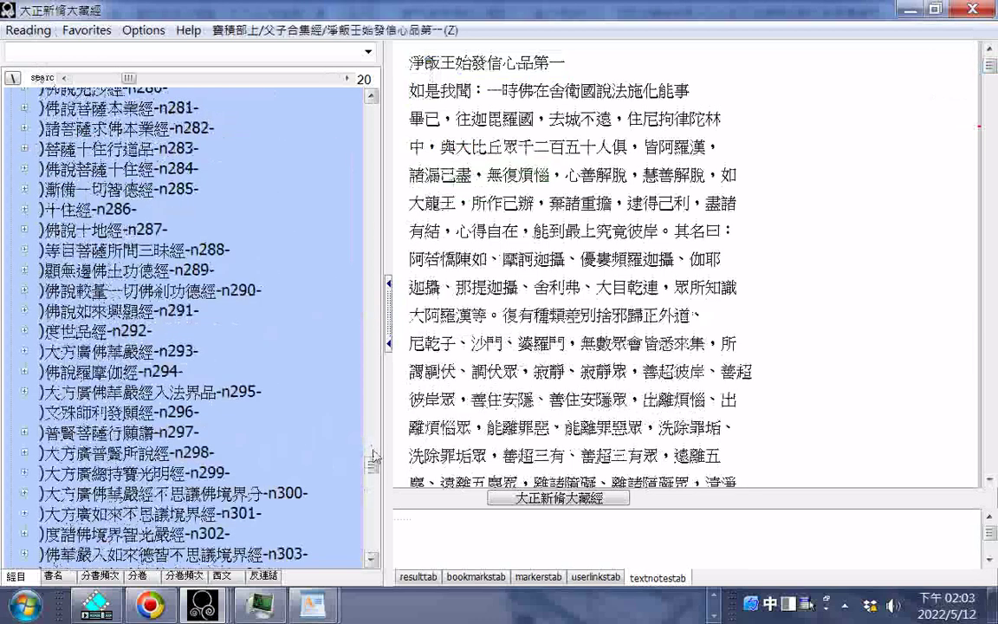
left_click(122, 432)
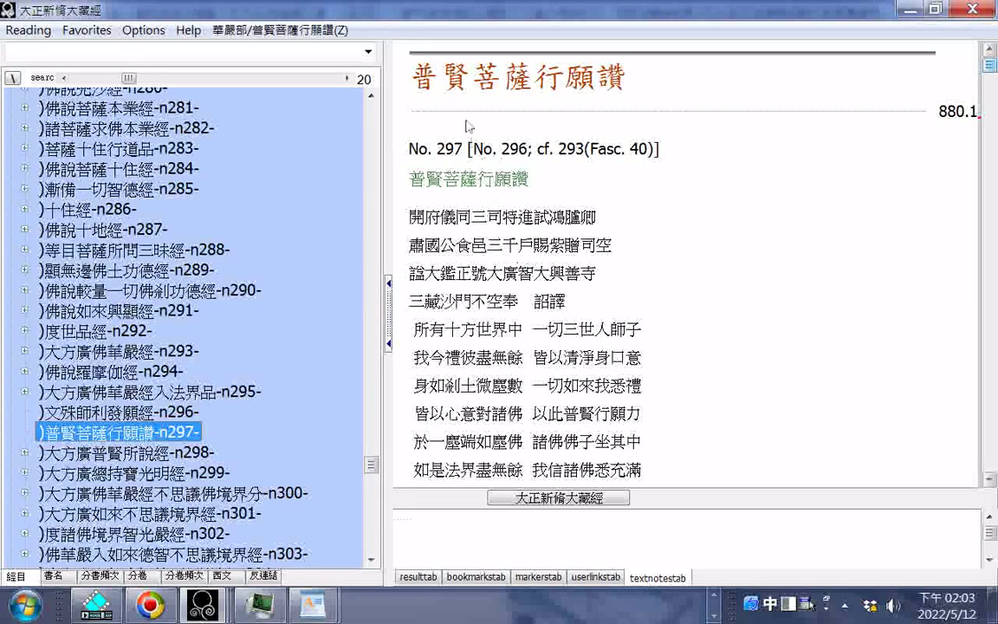
left_click_drag(403, 76, 617, 87)
right_click(608, 84)
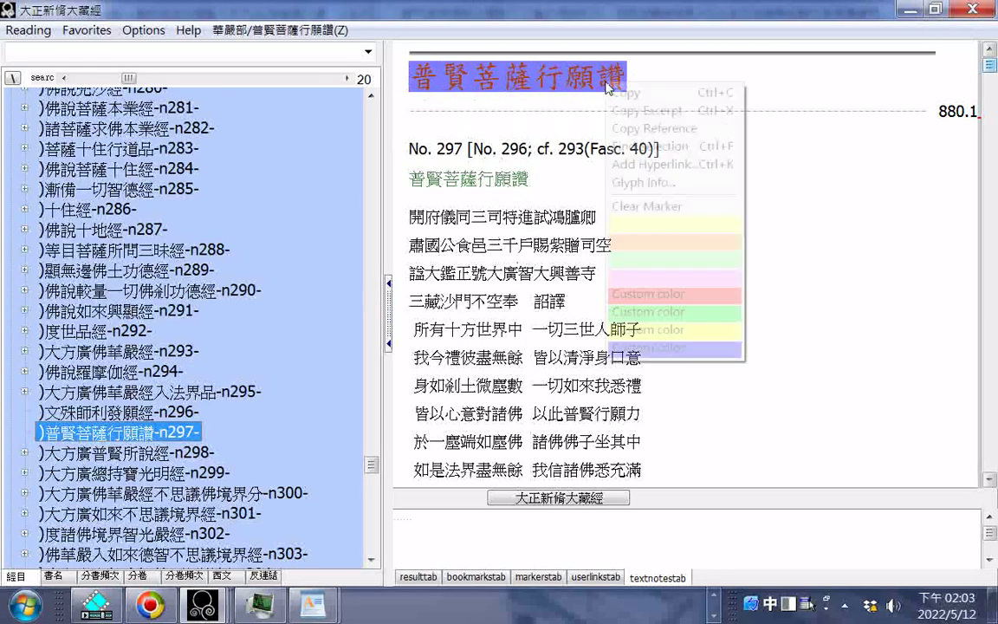
left_click(654, 93)
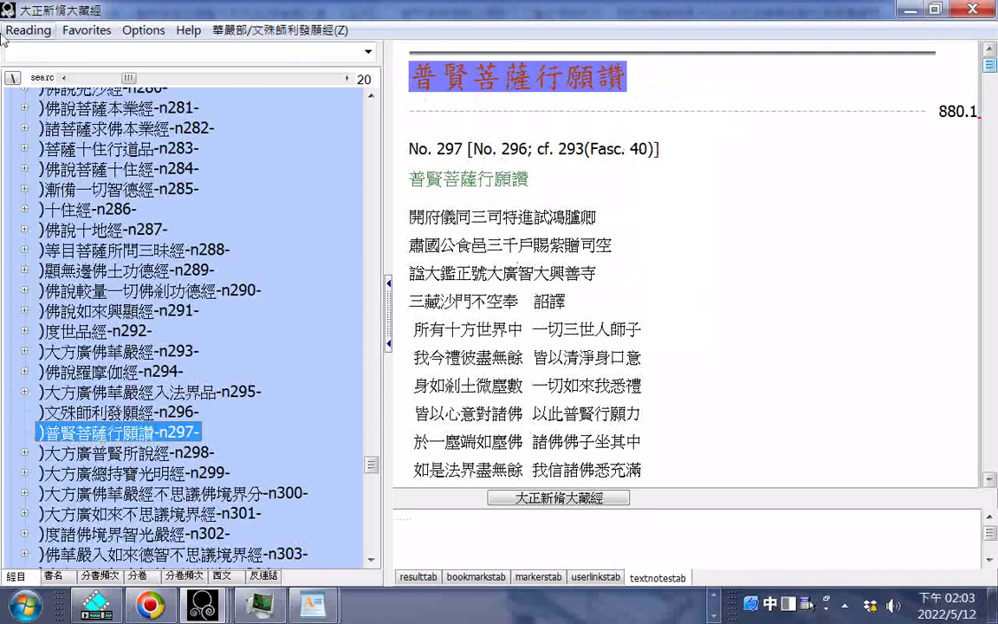
- Export the text to the desktop as an HTML file, pasting 普賢菩薩行願讚 as the file name
left_click(29, 30)
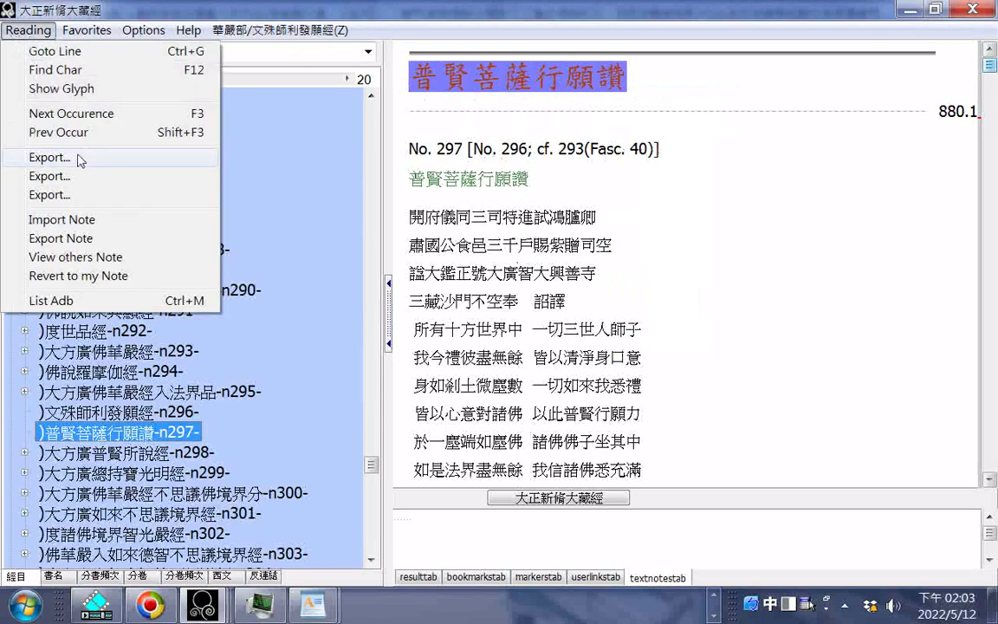
left_click(49, 157)
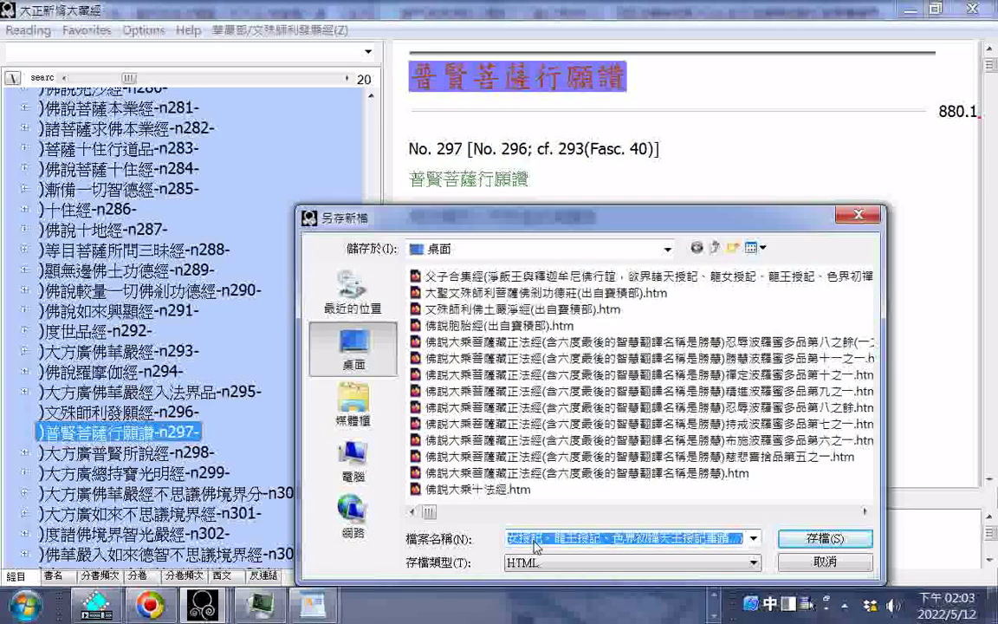
right_click(539, 539)
left_click(594, 383)
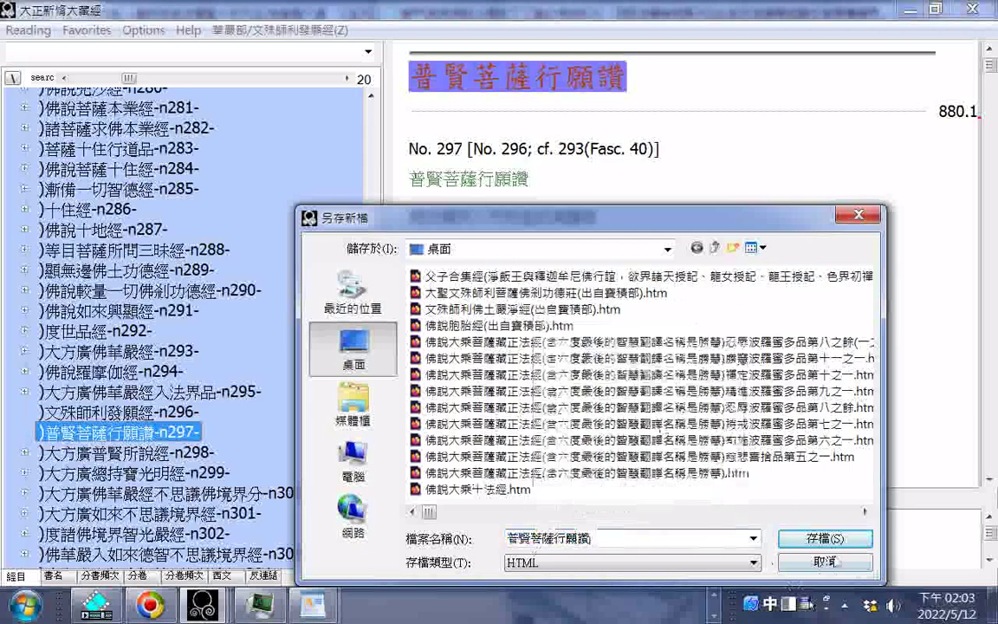
left_click(830, 538)
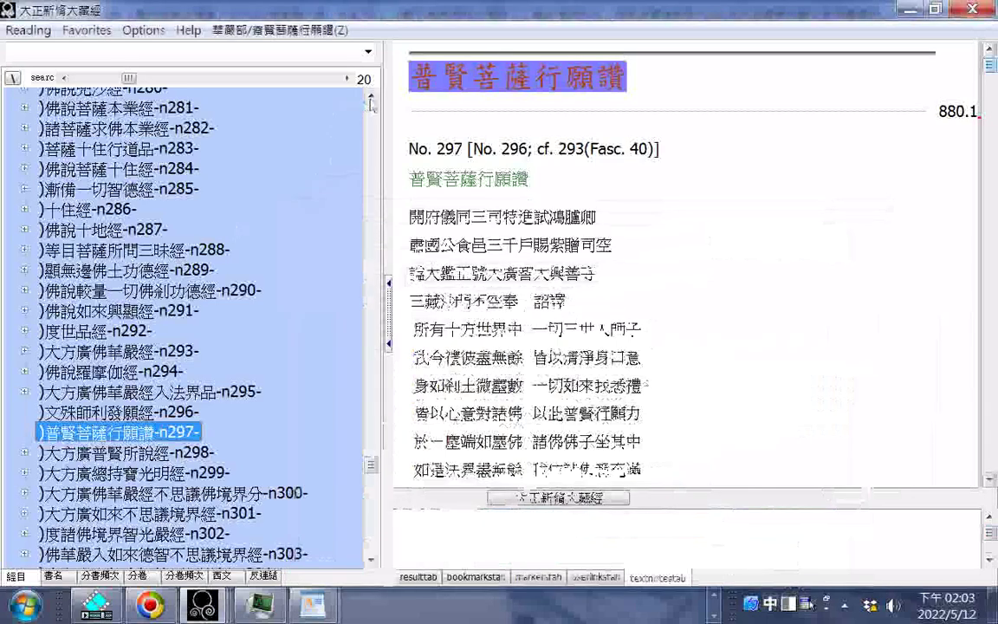
- Expand 寶積部下,涅槃部全 in the catalogue and open 佛說三十五佛名禮懺文 (n326)
left_click(372, 98)
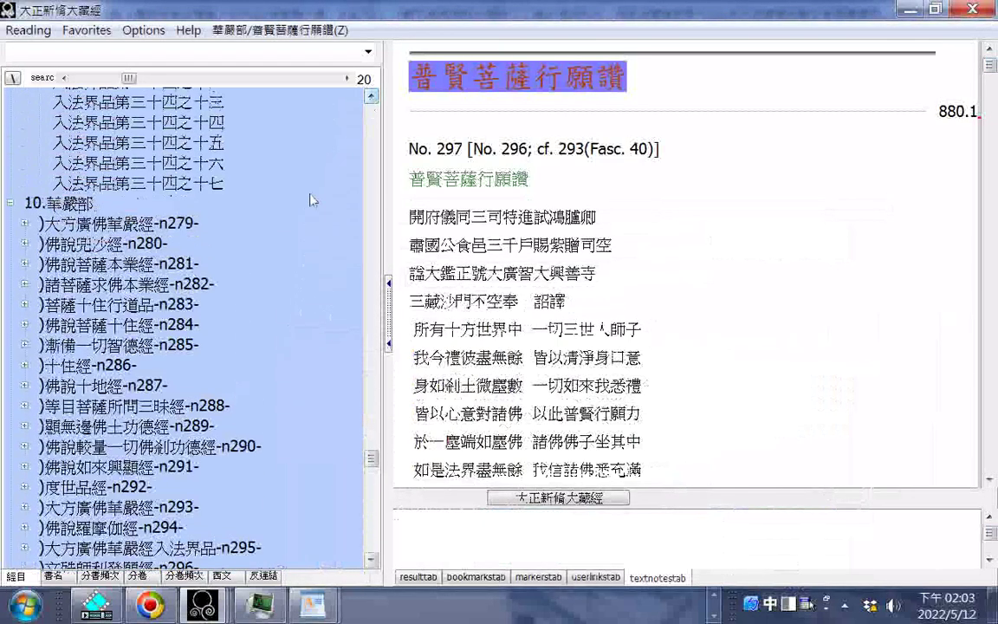
scroll(310, 283, "down", 2)
scroll(311, 282, "down", 3)
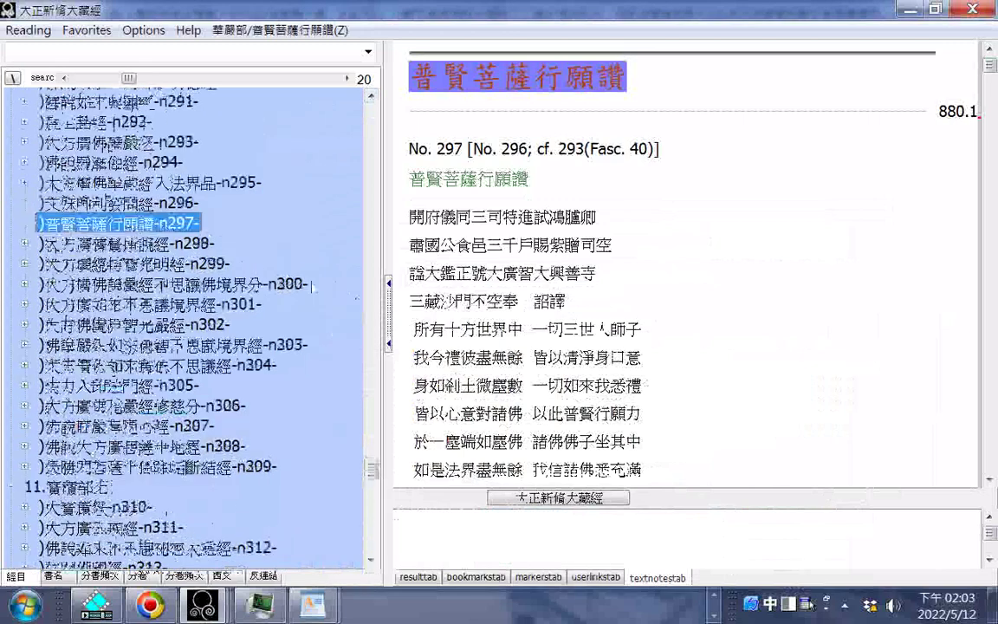
scroll(314, 288, "down", 15)
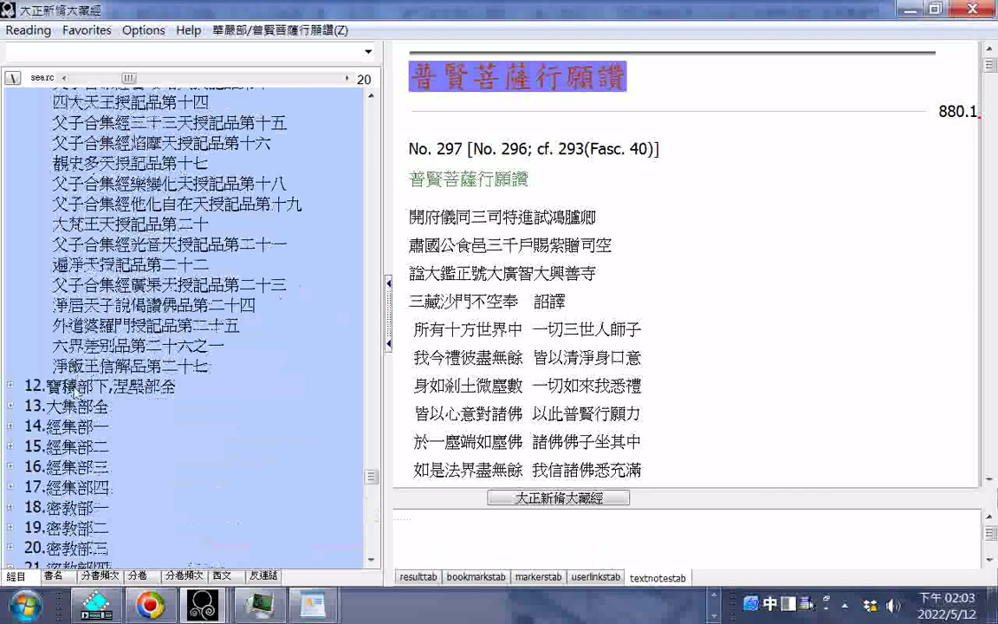
left_click(74, 387)
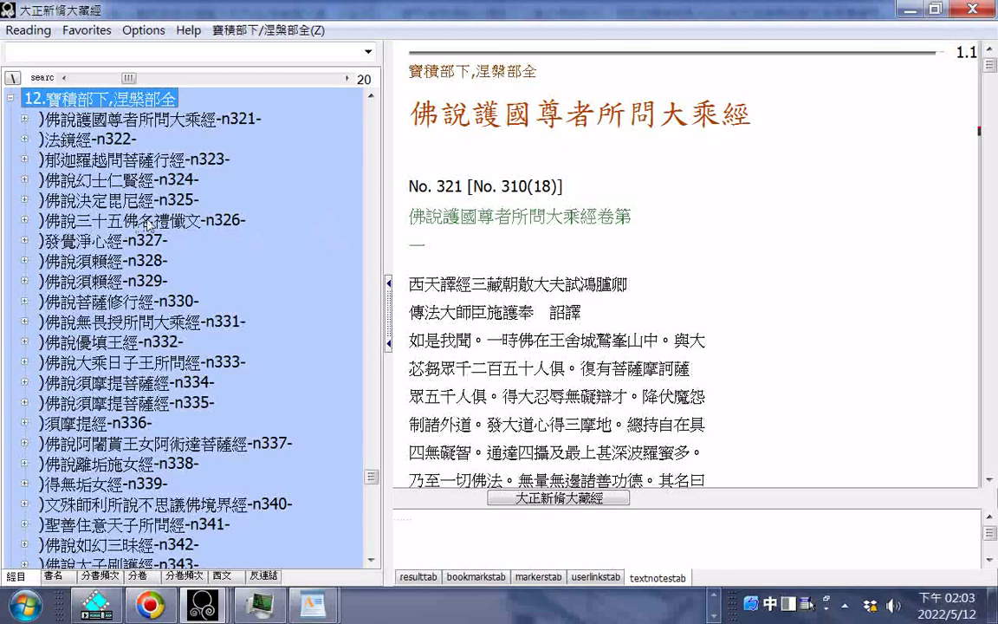
left_click(143, 221)
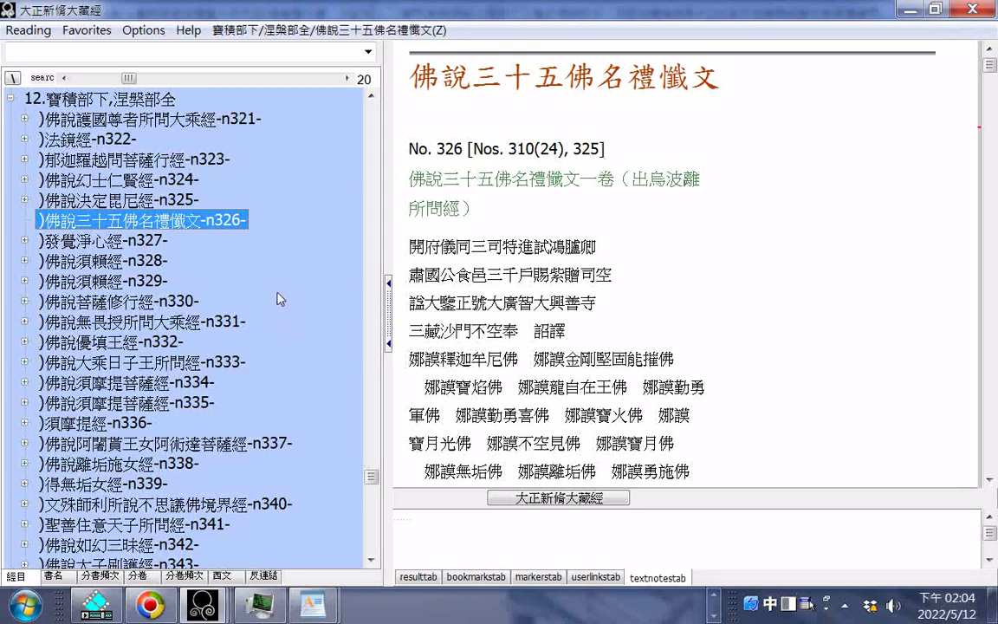
scroll(277, 297, "down", 1)
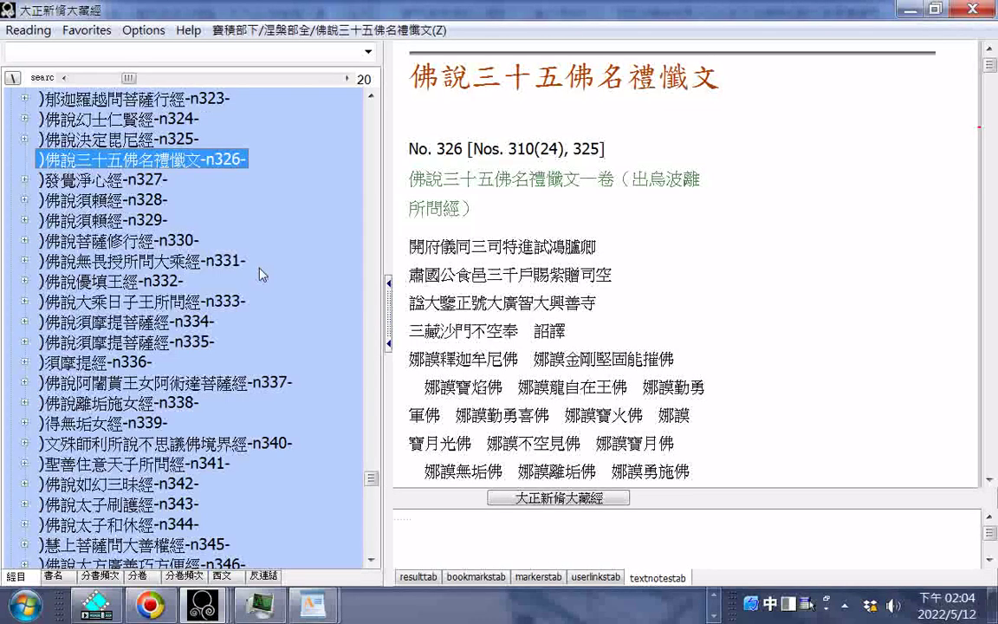
- Look through the sutra titles listed under 寶積部下,涅槃部全 in the catalogue, from n326 down to n396
scroll(260, 271, "down", 1)
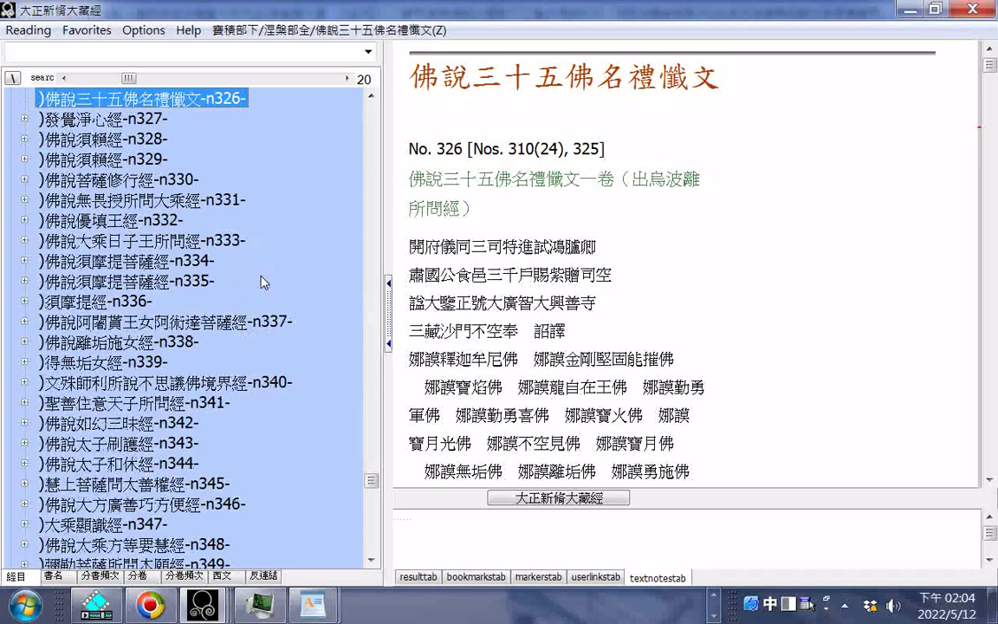
scroll(265, 281, "down", 1)
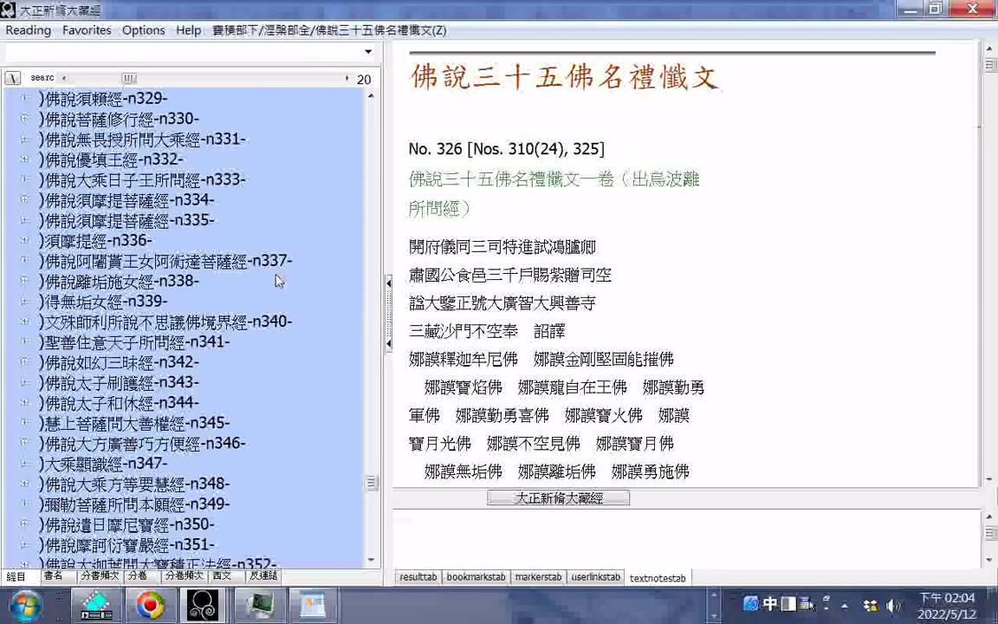
scroll(278, 280, "down", 1)
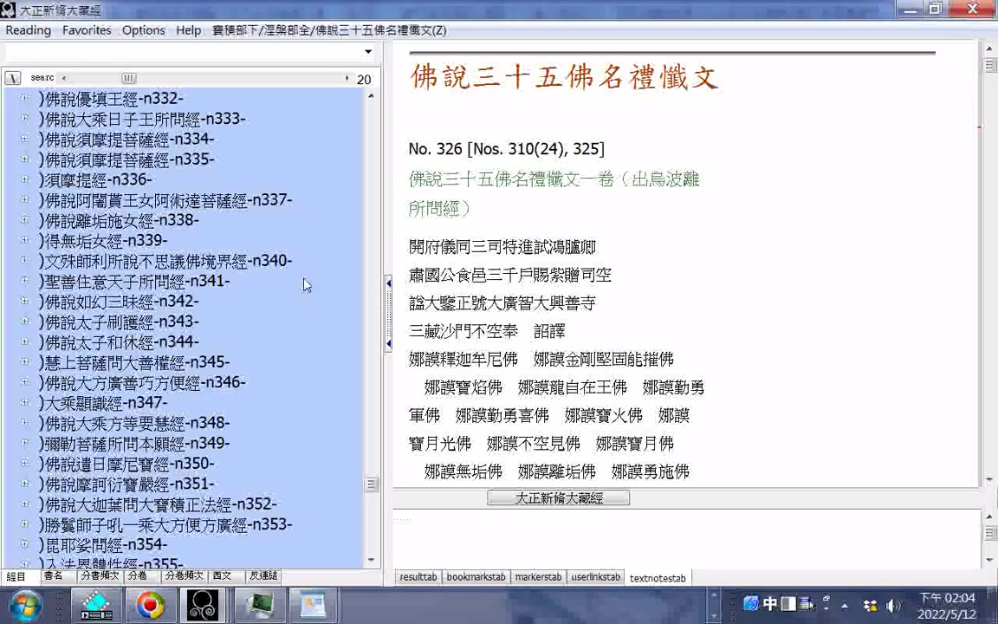
scroll(305, 285, "down", 1)
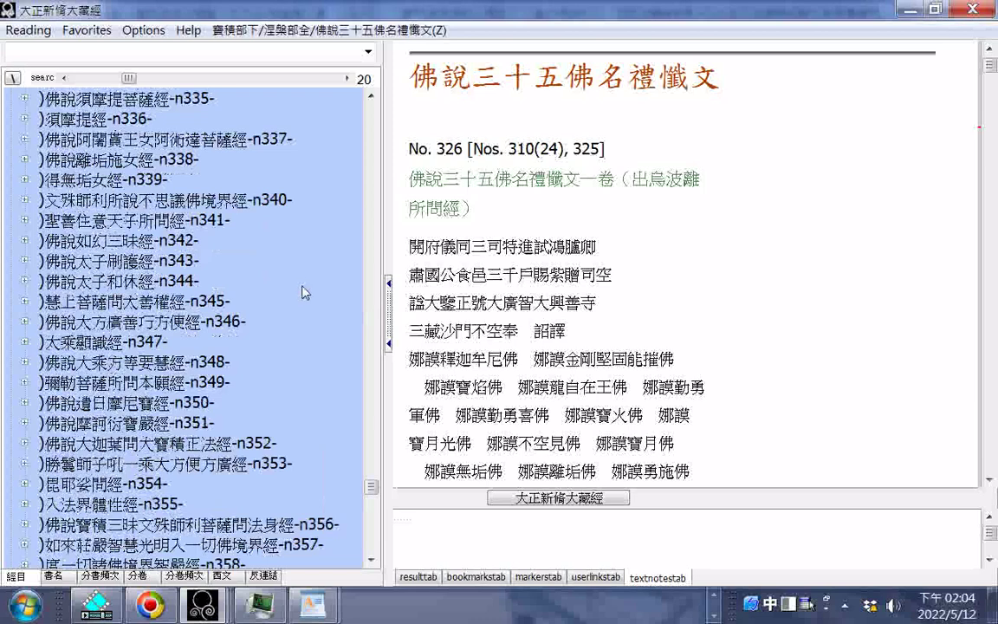
scroll(305, 286, "down", 1)
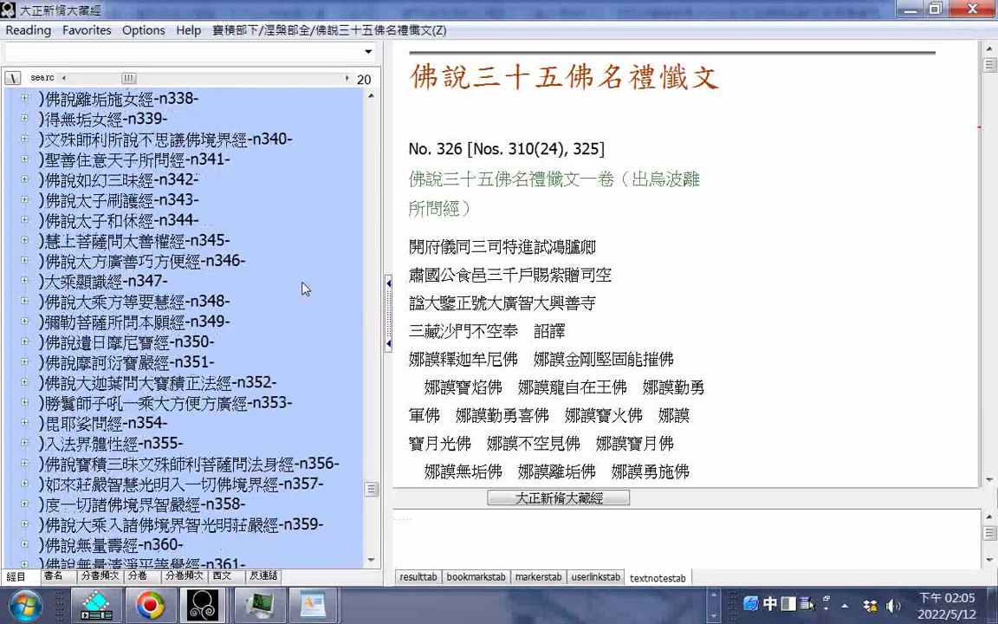
scroll(305, 289, "down", 1)
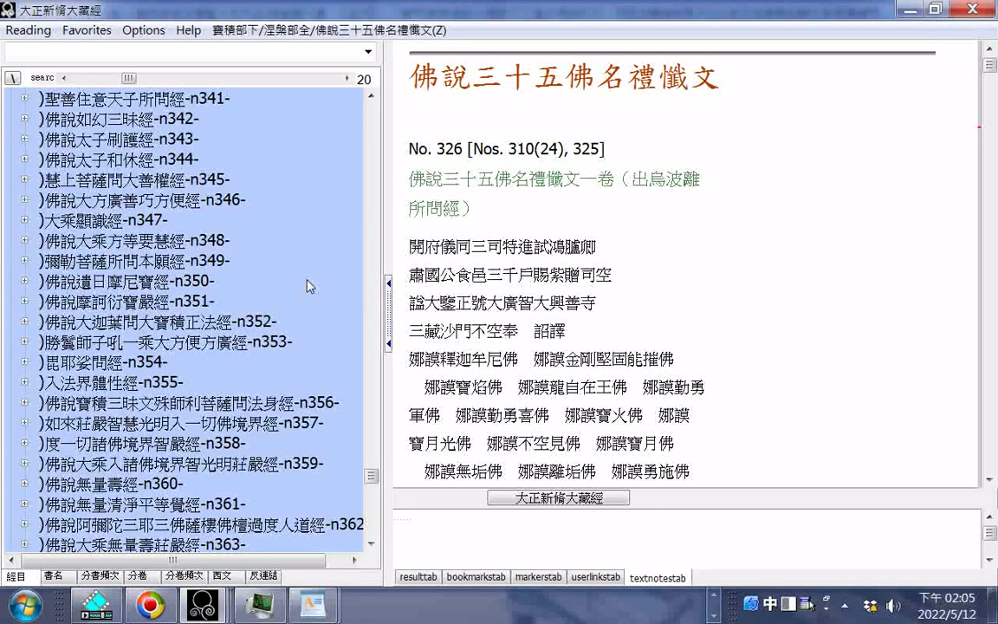
scroll(311, 286, "down", 1)
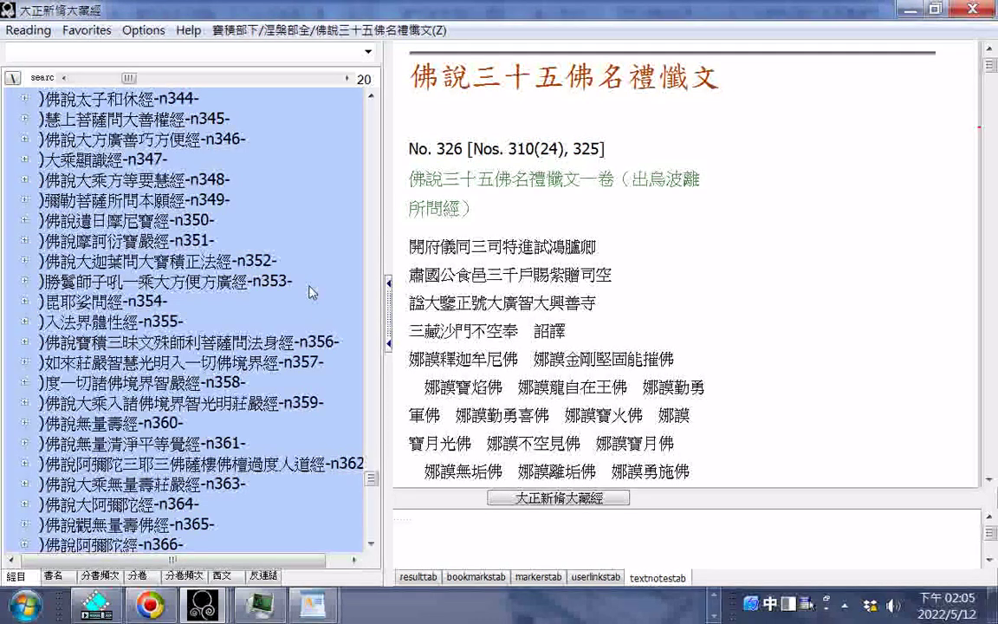
scroll(311, 293, "down", 1)
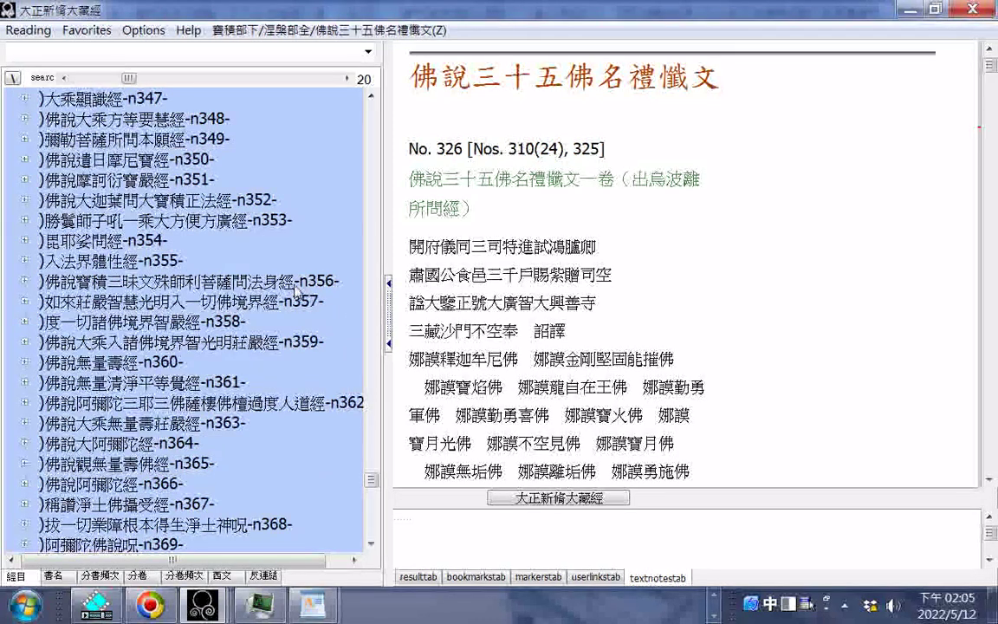
scroll(294, 295, "down", 1)
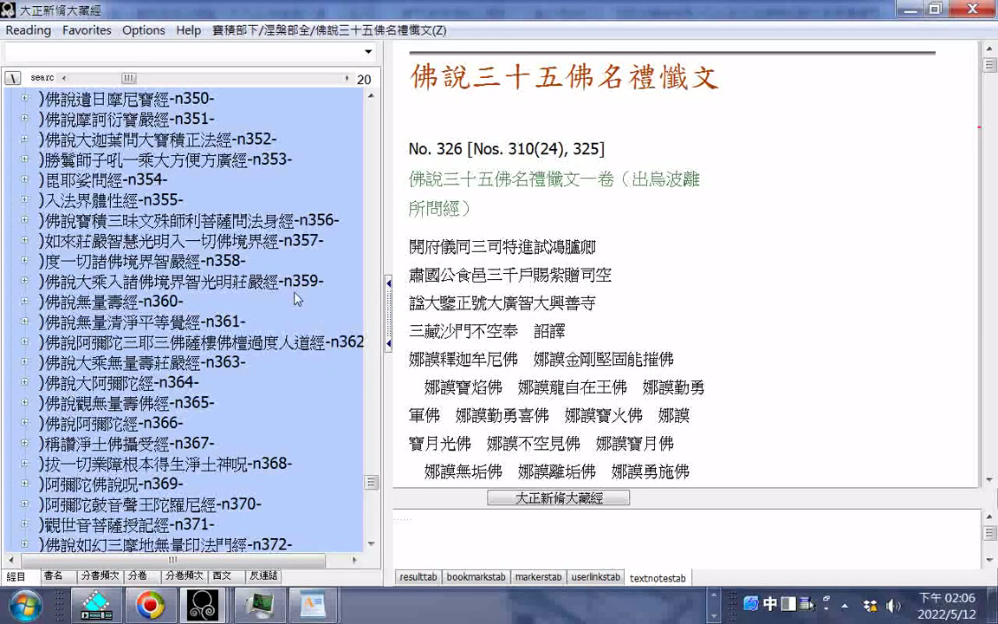
scroll(294, 298, "down", 1)
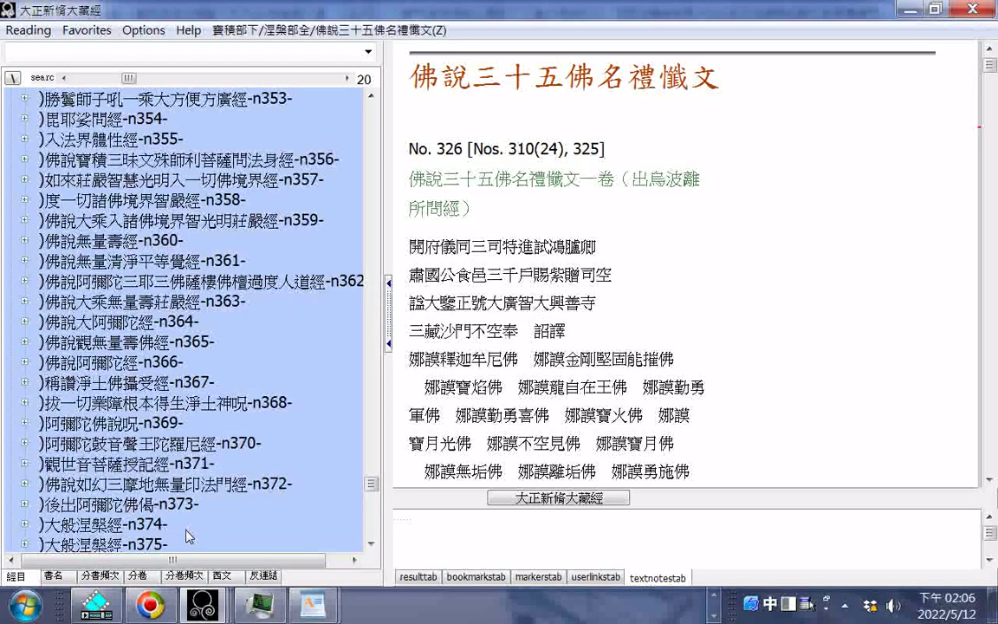
scroll(188, 534, "down", 1)
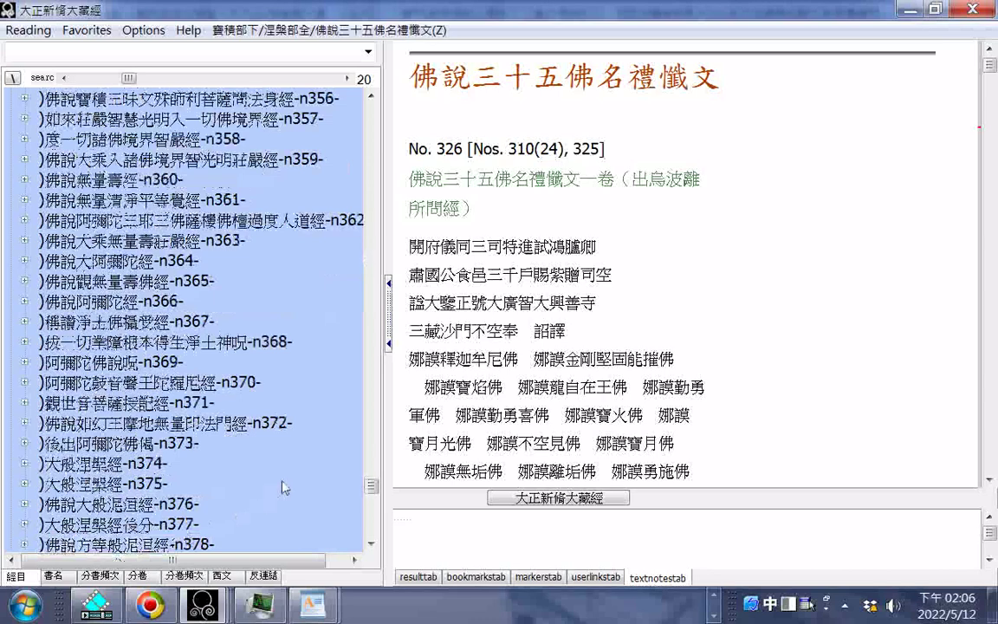
scroll(286, 490, "down", 1)
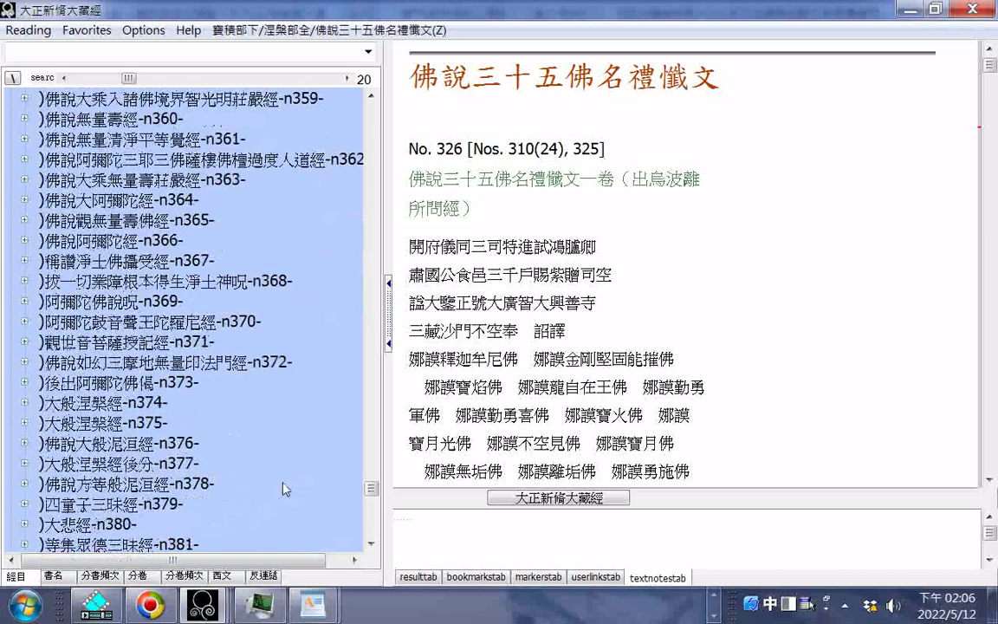
scroll(286, 491, "down", 1)
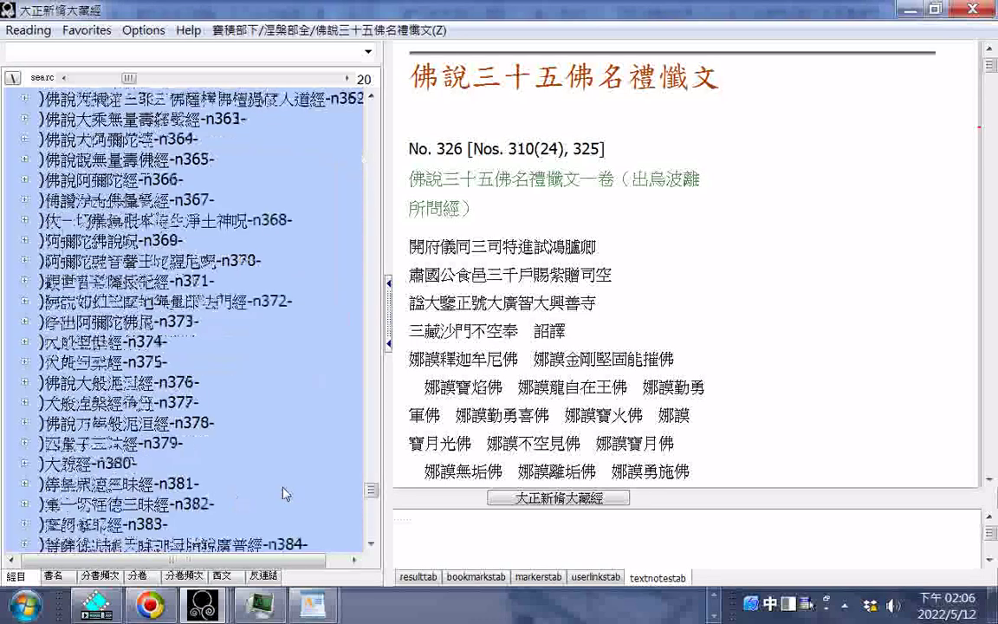
scroll(286, 491, "down", 1)
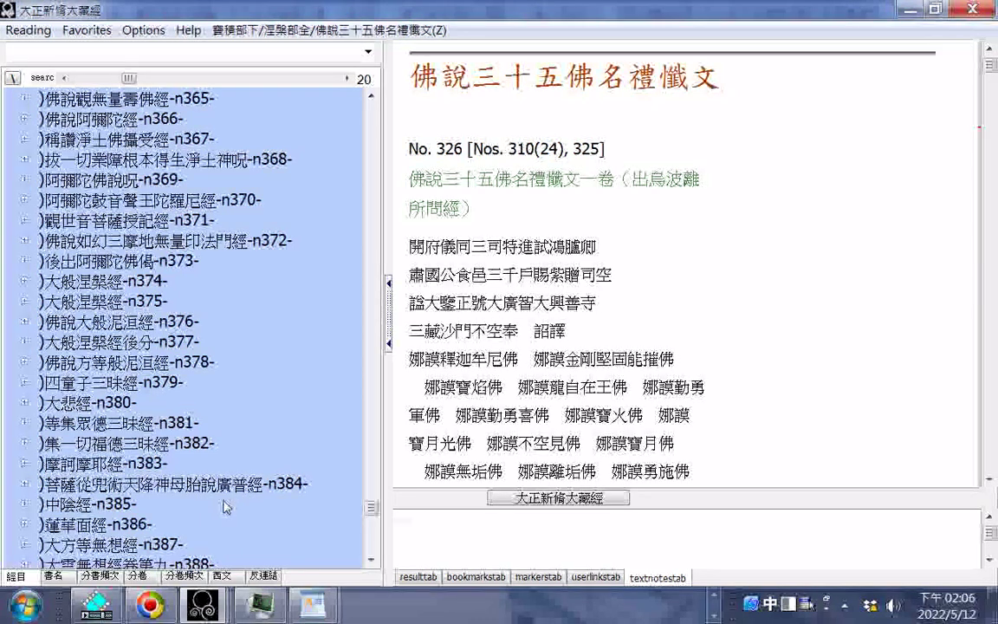
scroll(226, 503, "down", 1)
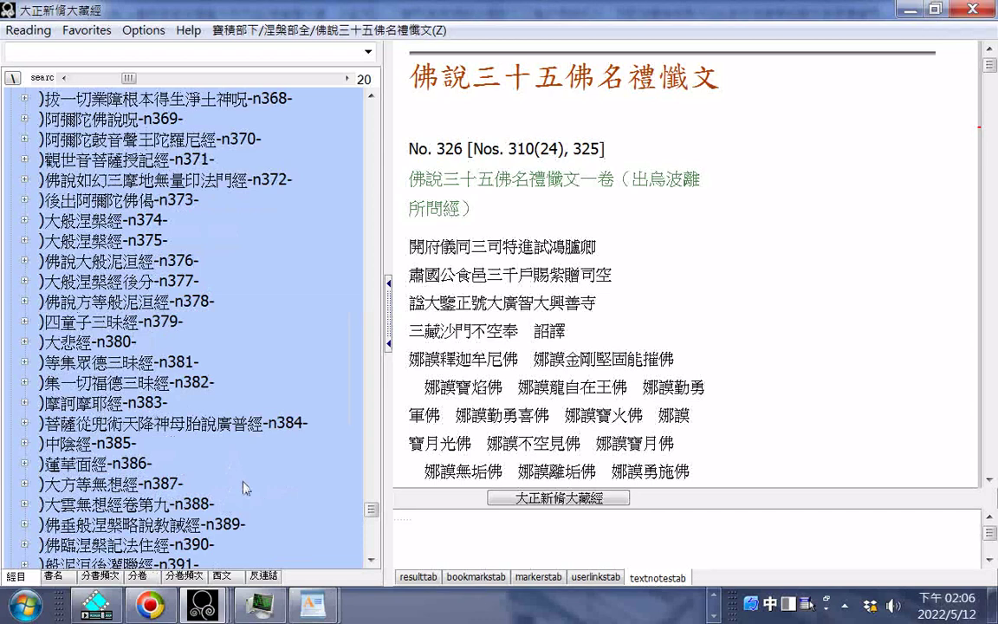
scroll(245, 489, "down", 1)
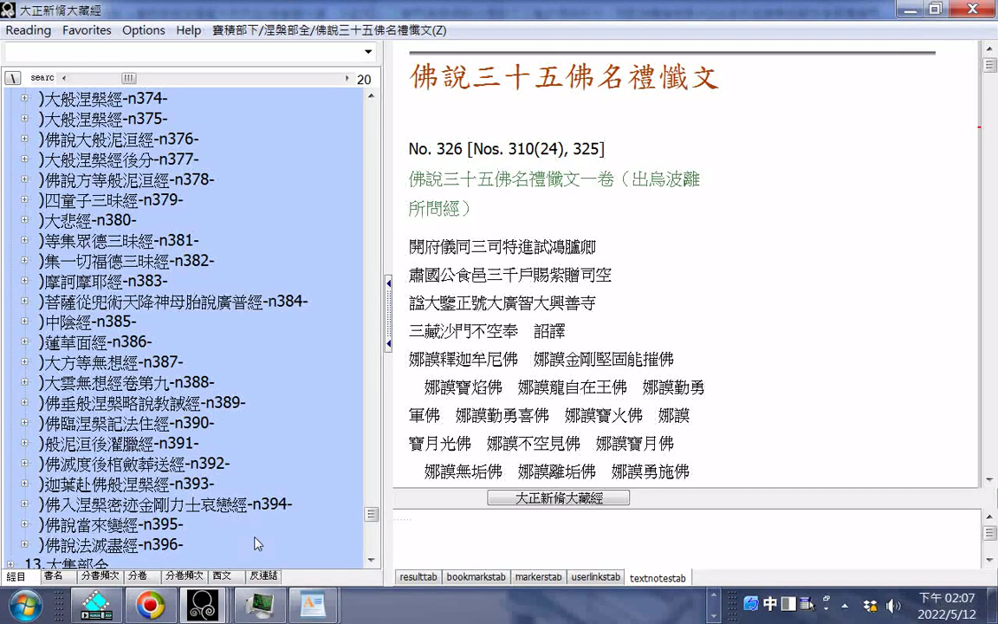
scroll(256, 543, "down", 1)
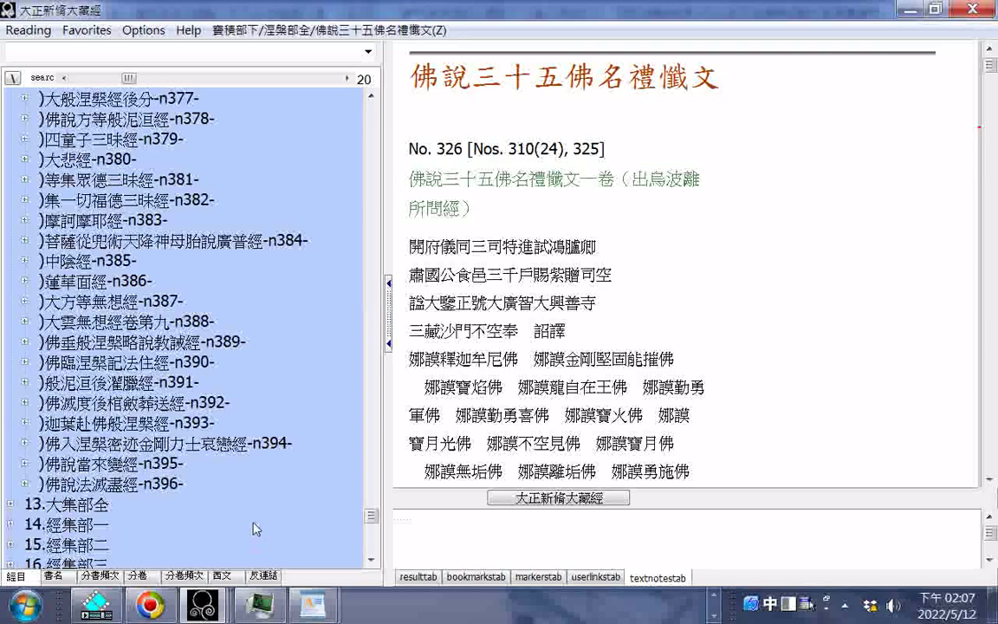
- Copy the title 佛說三十五佛名禮懺文 (n326) from the text and export the sutra to the desktop as an HTML file with that name
scroll(255, 448, "up", 9)
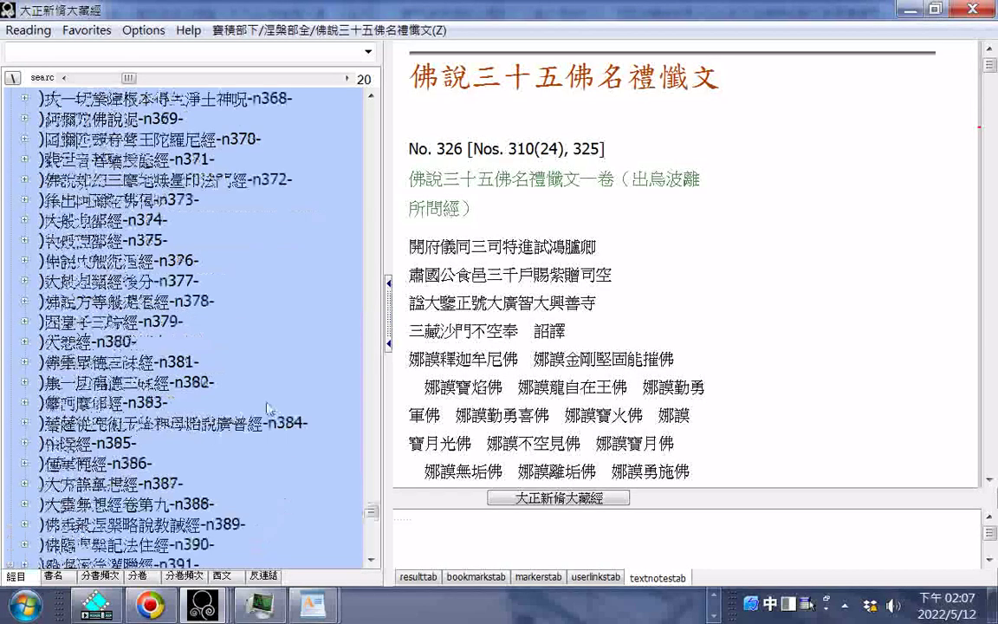
scroll(251, 422, "up", 11)
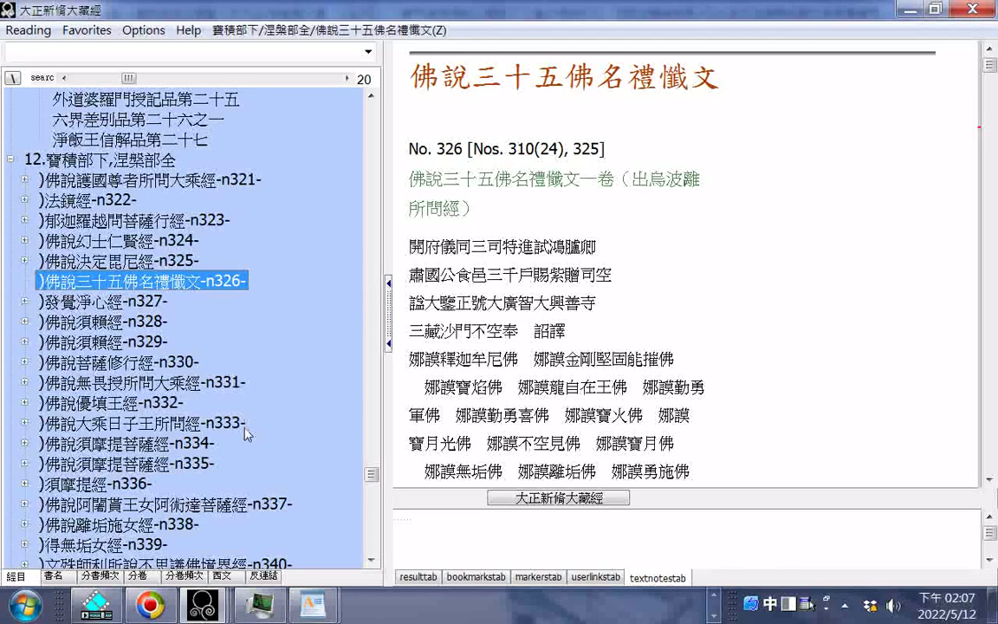
scroll(246, 436, "down", 1)
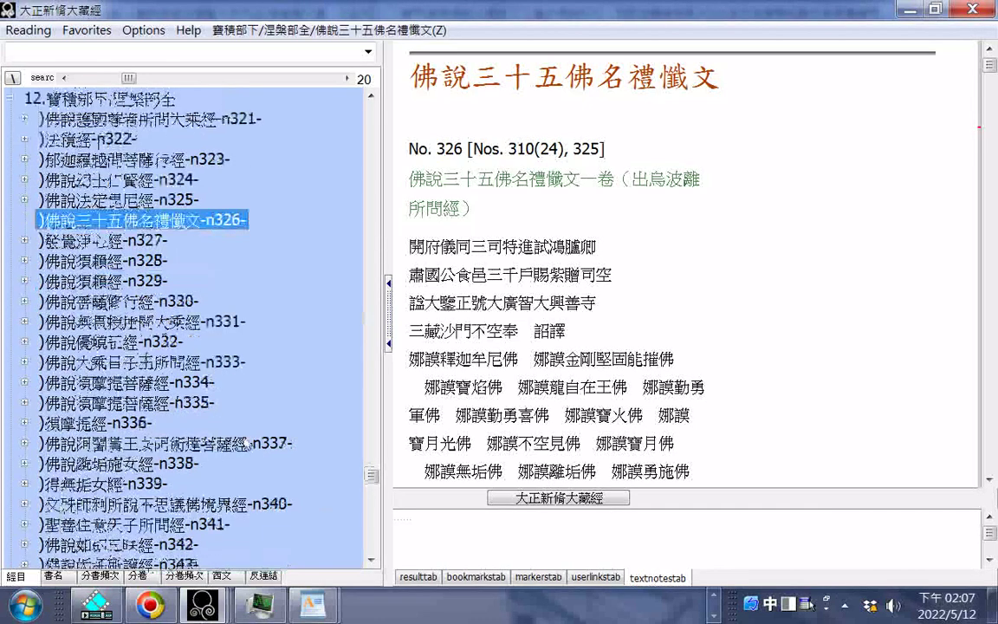
left_click_drag(390, 76, 696, 101)
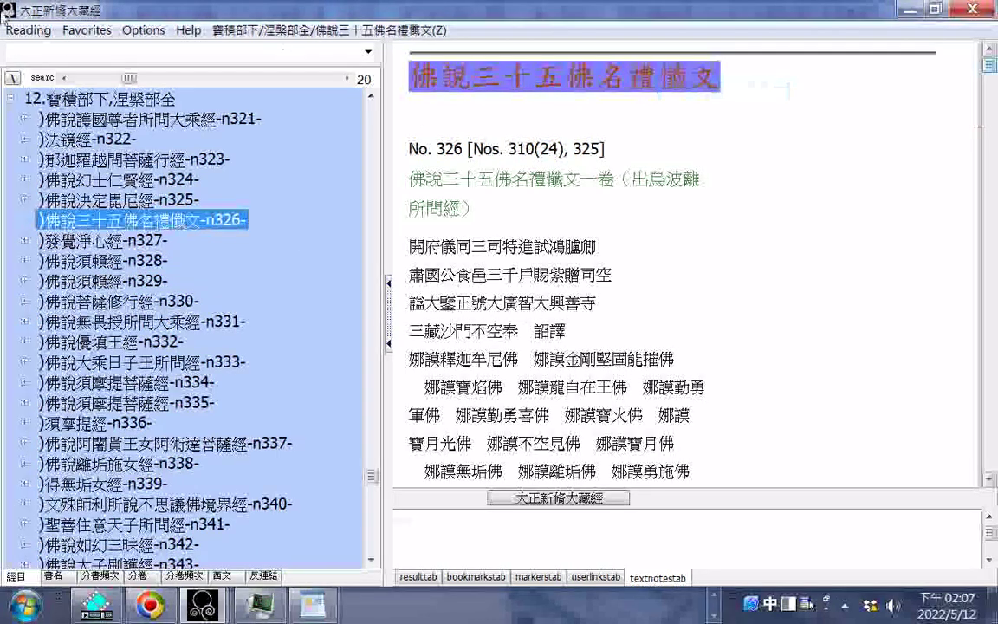
left_click(28, 30)
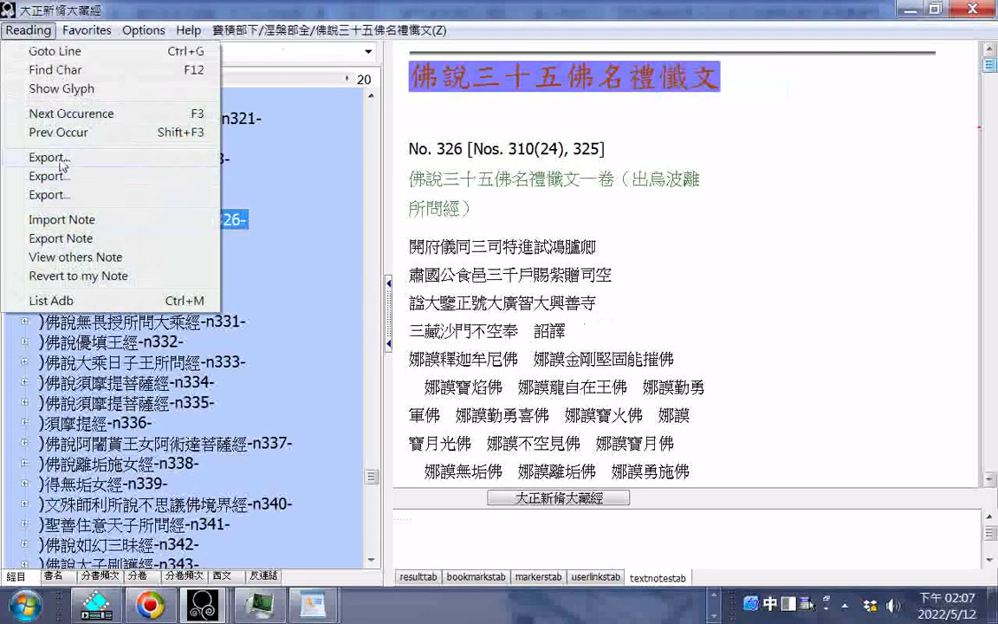
left_click(48, 158)
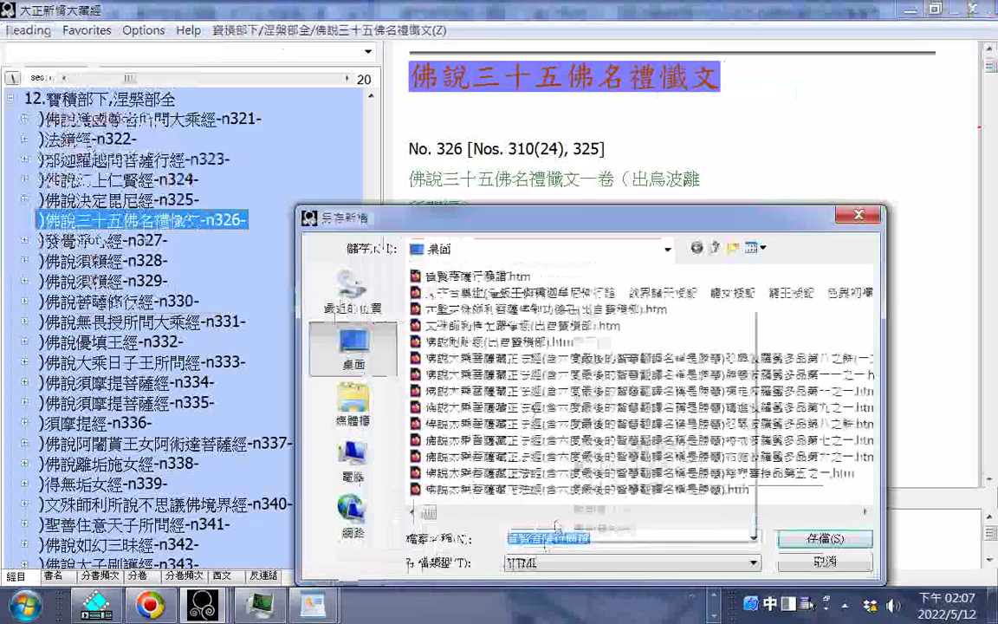
right_click(520, 274)
left_click(592, 379)
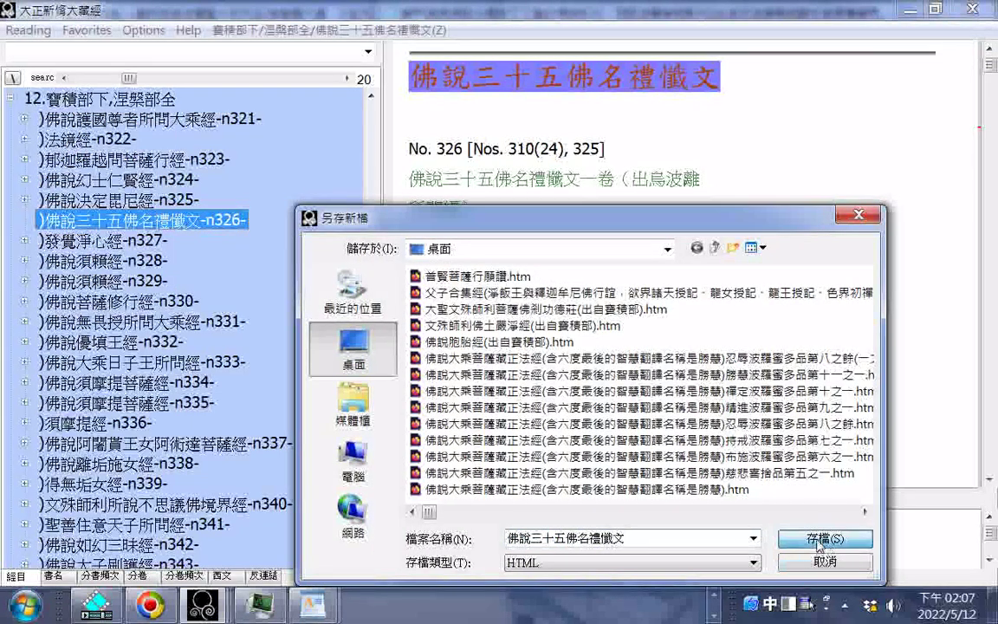
left_click(819, 539)
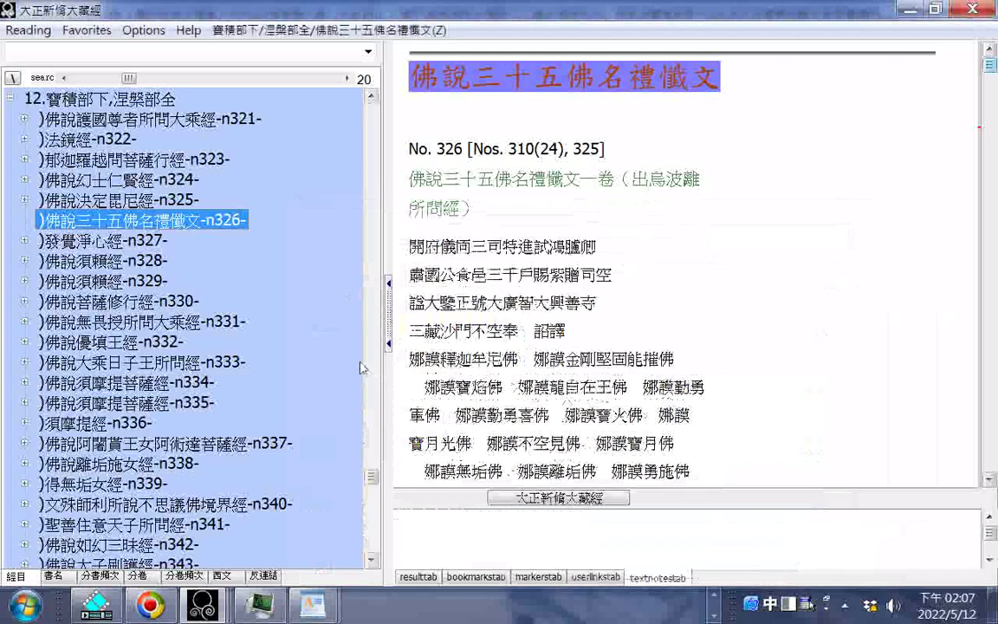
- Read through the text of 佛說三十五佛名禮懺文, from the list of Buddha names to the closing verses and note
scroll(892, 156, "down", 5)
scroll(892, 234, "down", 5)
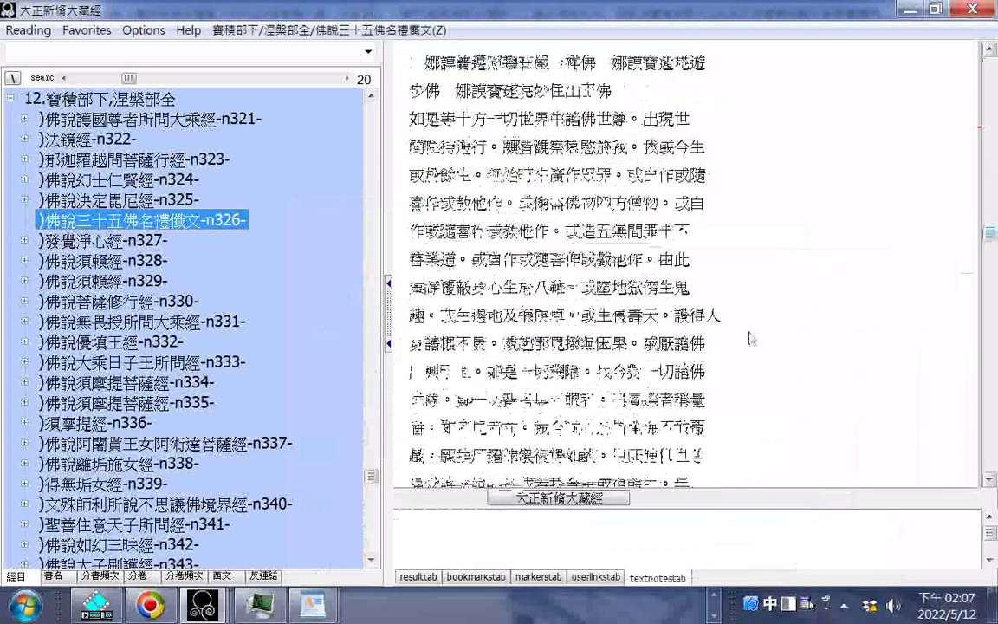
scroll(759, 334, "down", 5)
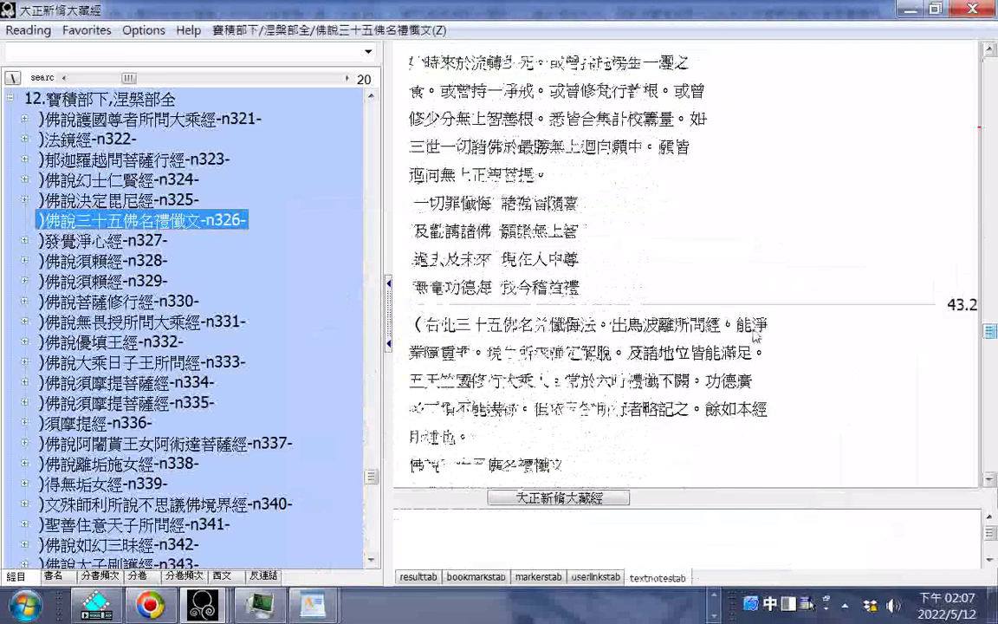
scroll(753, 334, "down", 3)
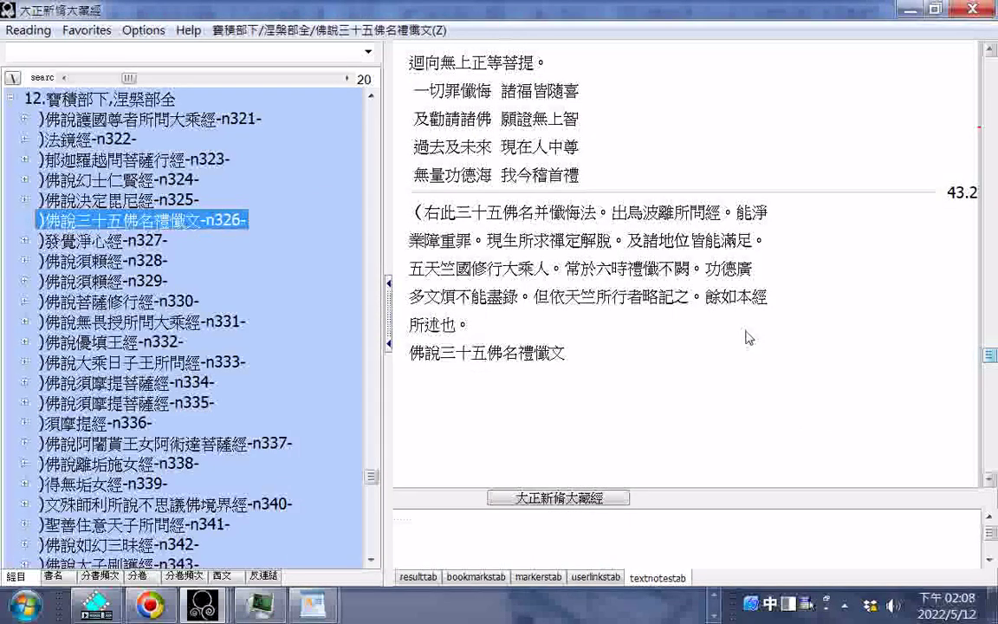
scroll(747, 339, "up", 15)
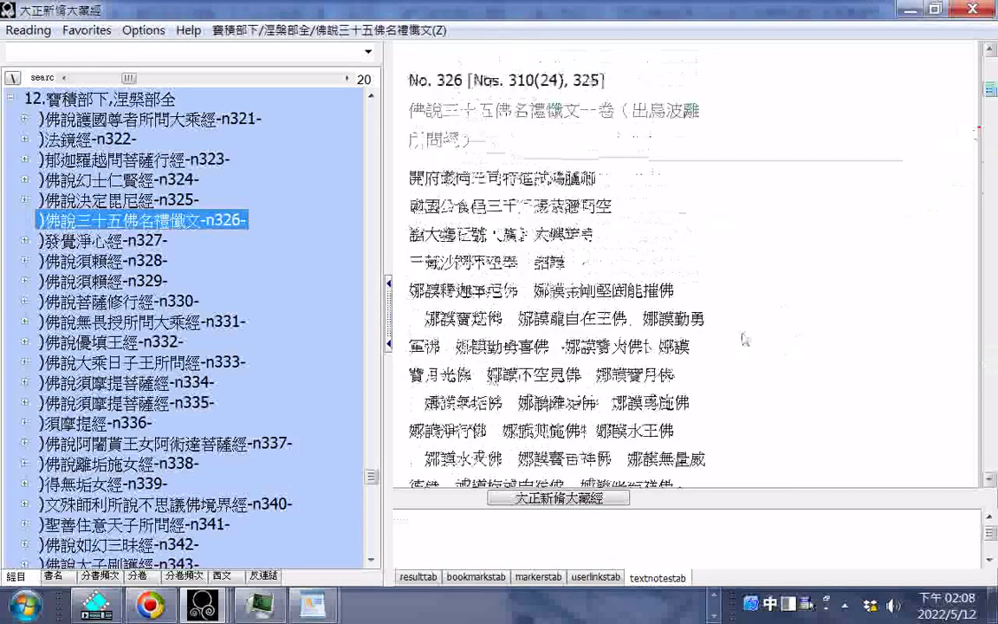
scroll(744, 339, "down", 1)
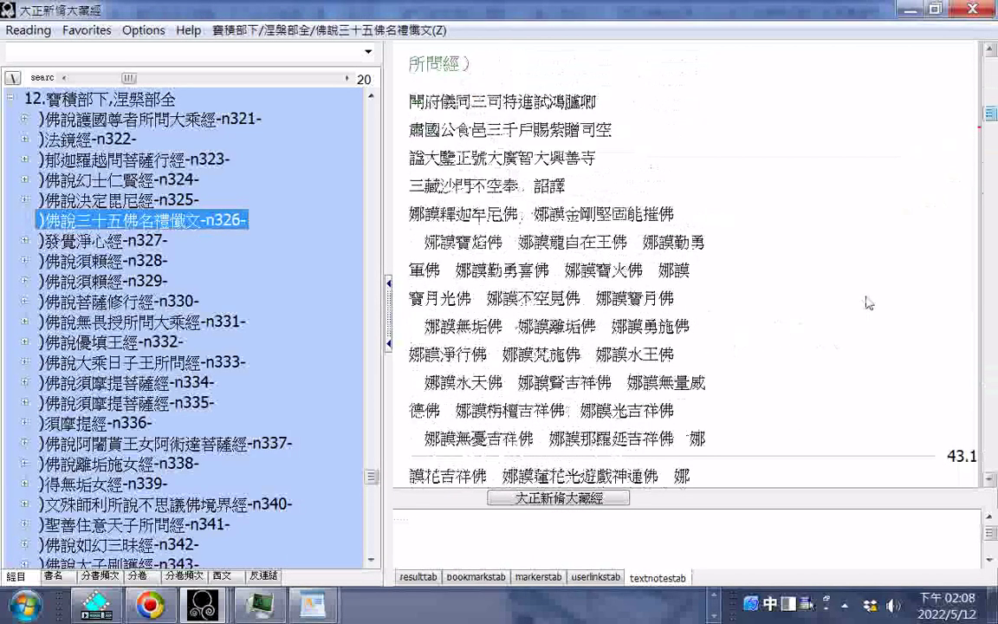
left_click(990, 479)
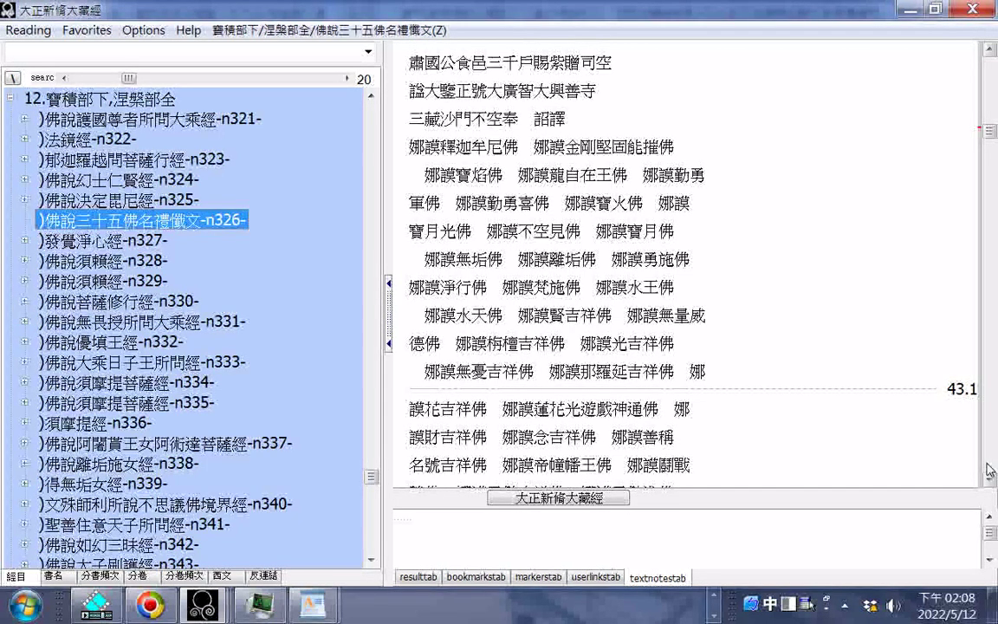
scroll(989, 470, "down", 1)
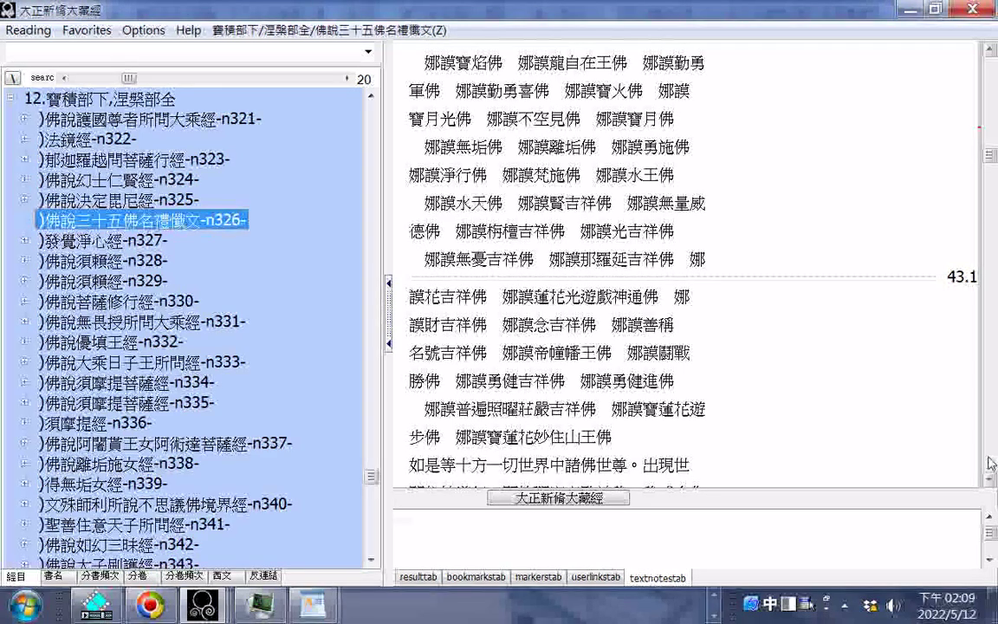
scroll(991, 464, "down", 5)
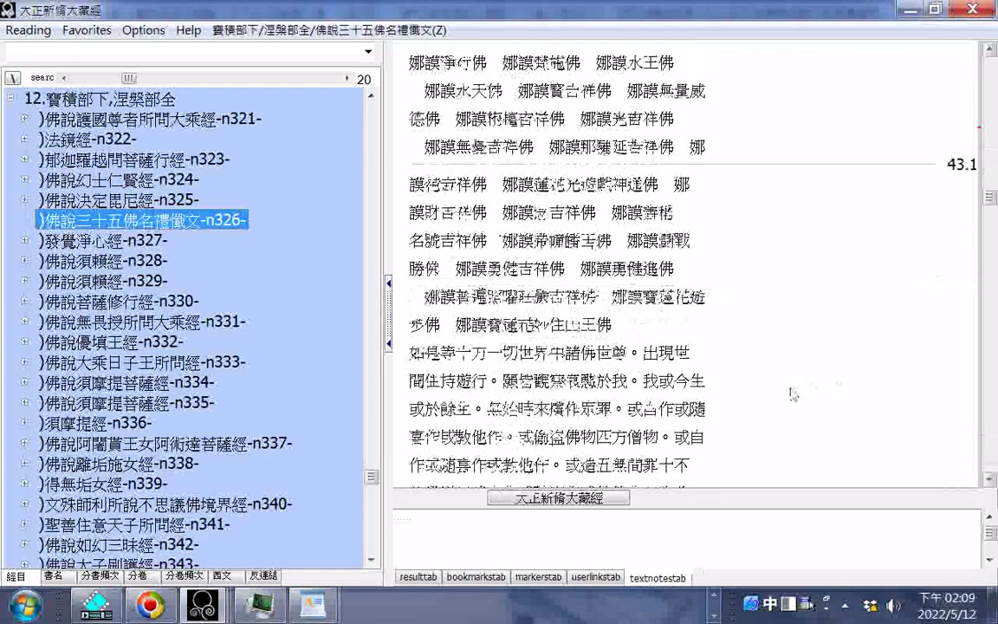
scroll(990, 464, "down", 3)
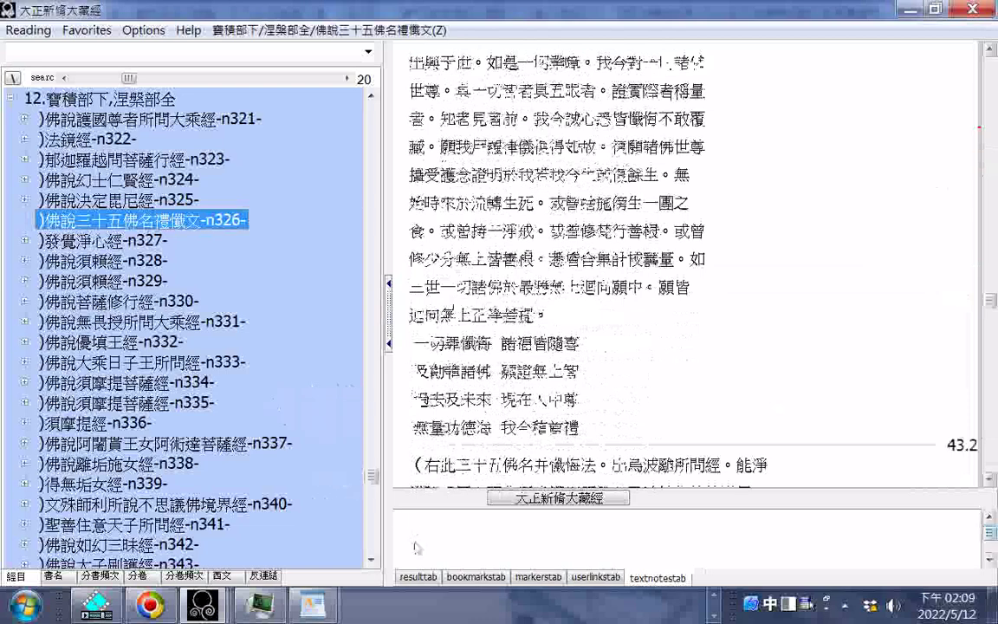
- Find 菩薩從兜術天降神母胎說廣普經 (n384) under 寶積部下,涅槃部全 in the catalogue and open it
left_click(370, 523)
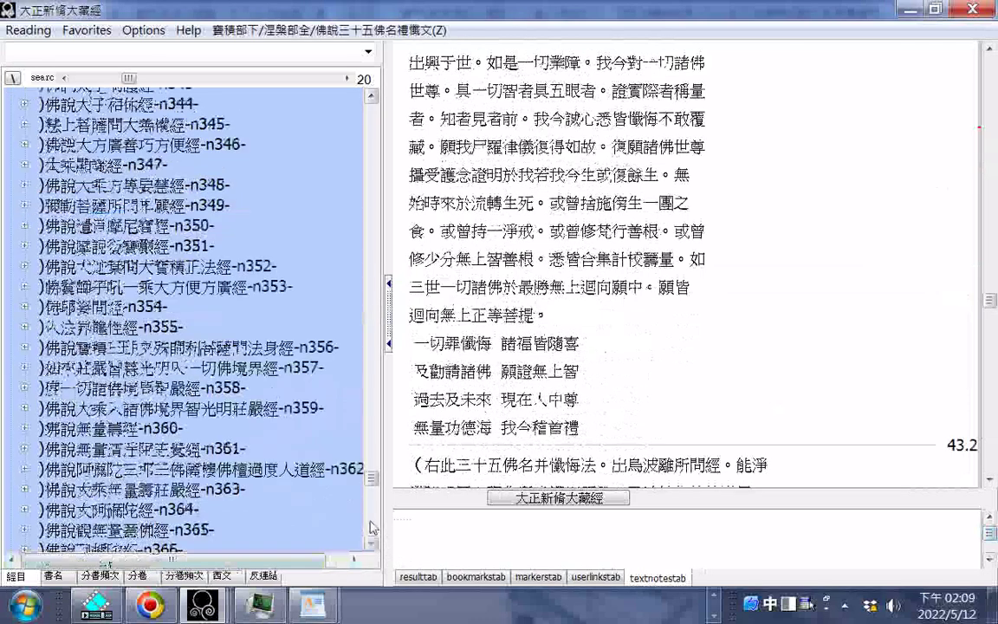
left_click(370, 522)
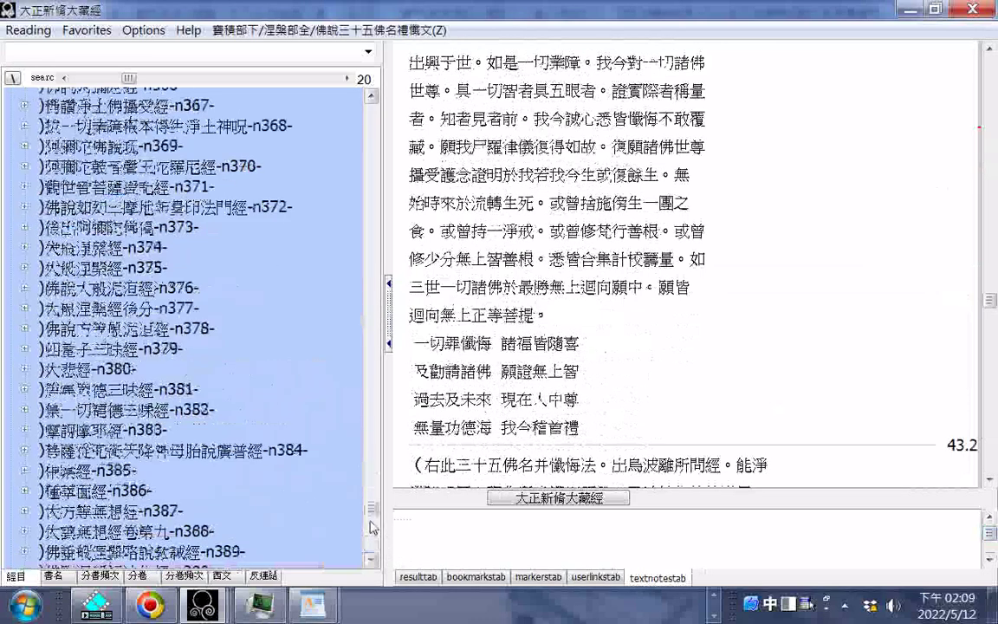
double_click(173, 449)
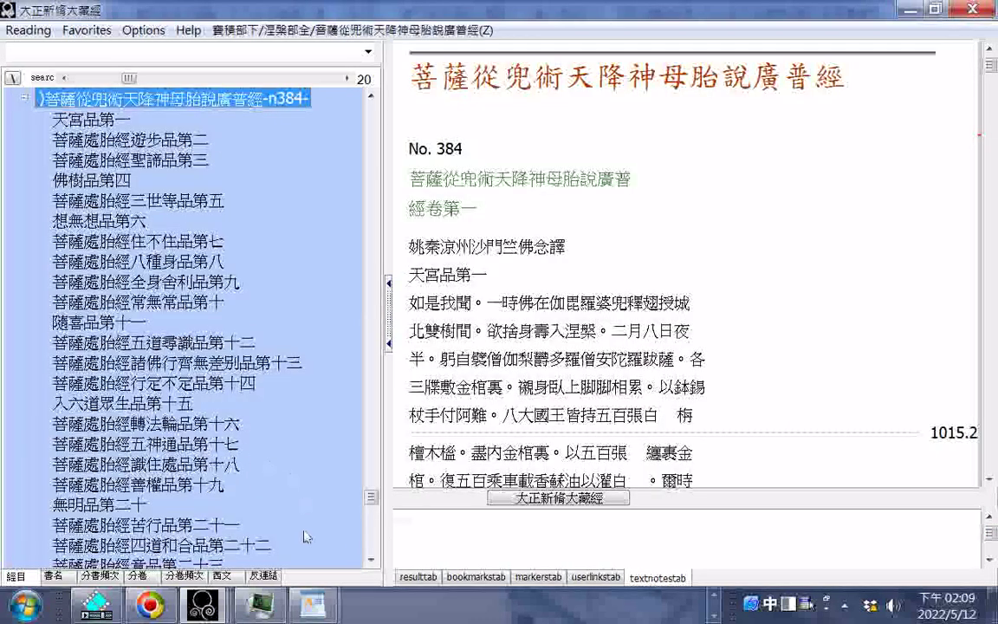
- Copy the title 菩薩從兜術天降神母胎說廣普經 from the text and export the sutra to the desktop as an HTML file with that name
left_click_drag(403, 77, 845, 84)
right_click(714, 68)
left_click(741, 82)
left_click(29, 31)
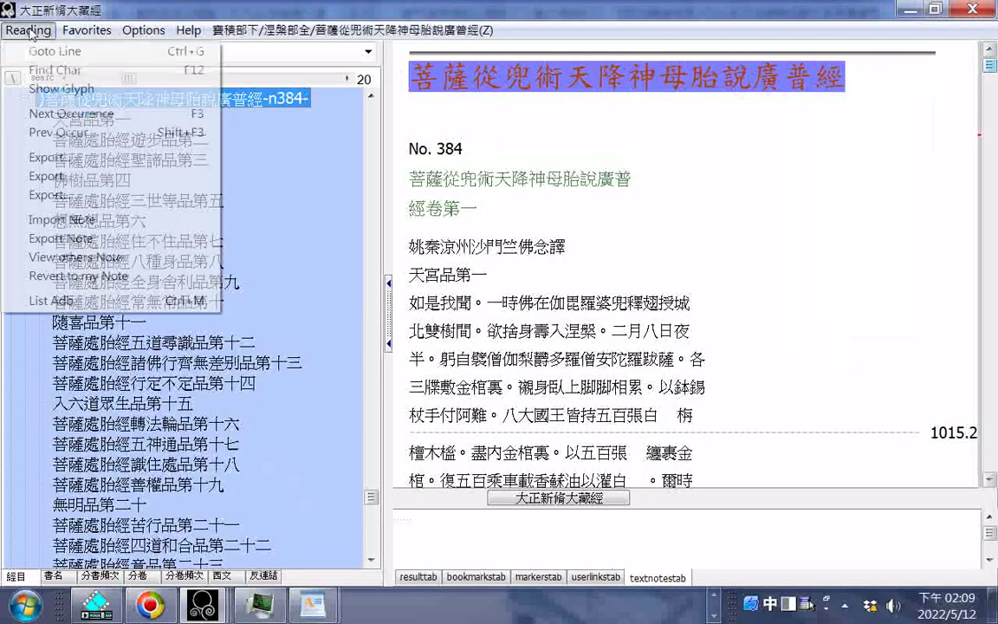
left_click(52, 159)
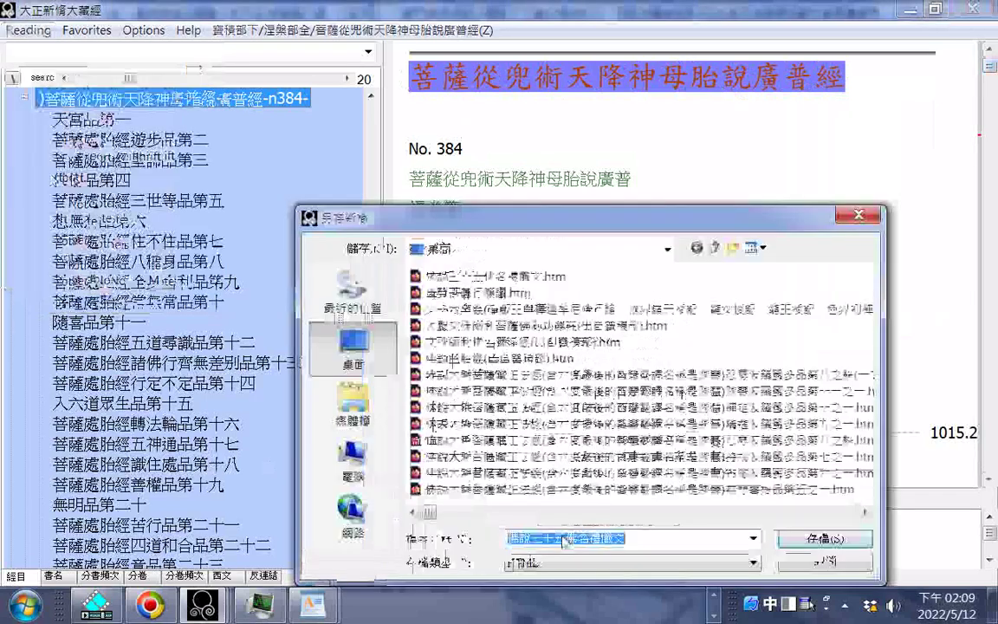
right_click(567, 538)
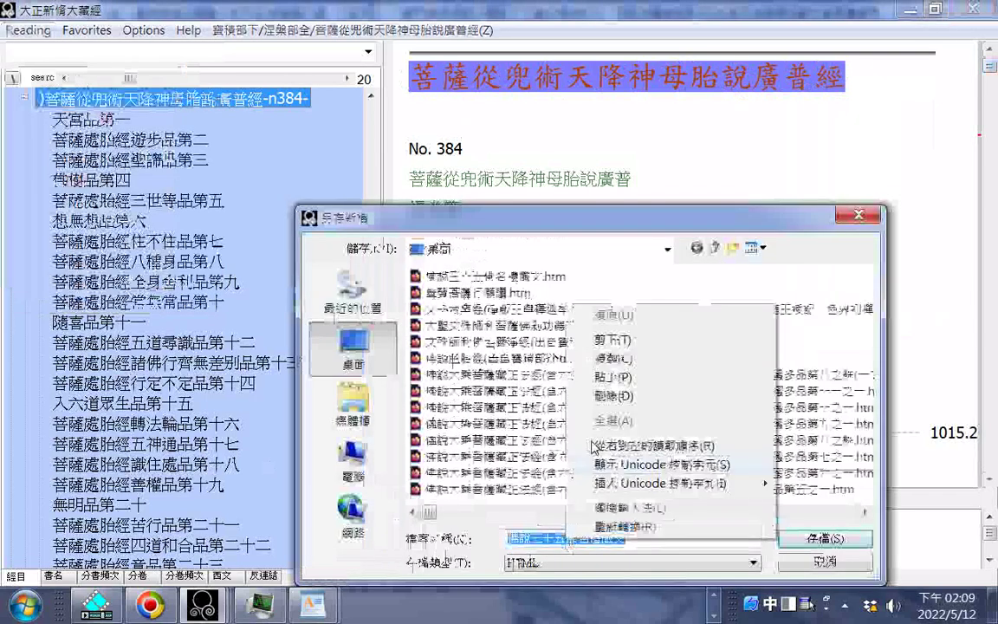
left_click(612, 377)
key("Return")
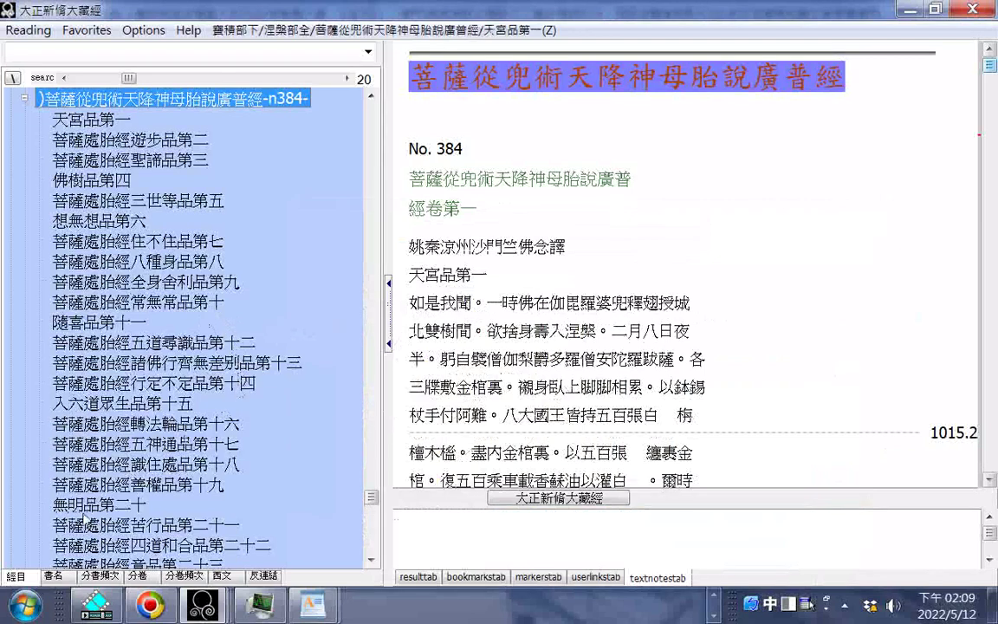
- Open the chapter 無明品第二十, copy its heading and export it to the desktop as HTML named 菩薩從兜術天降神母胎說廣普經無明品第二十
left_click(88, 508)
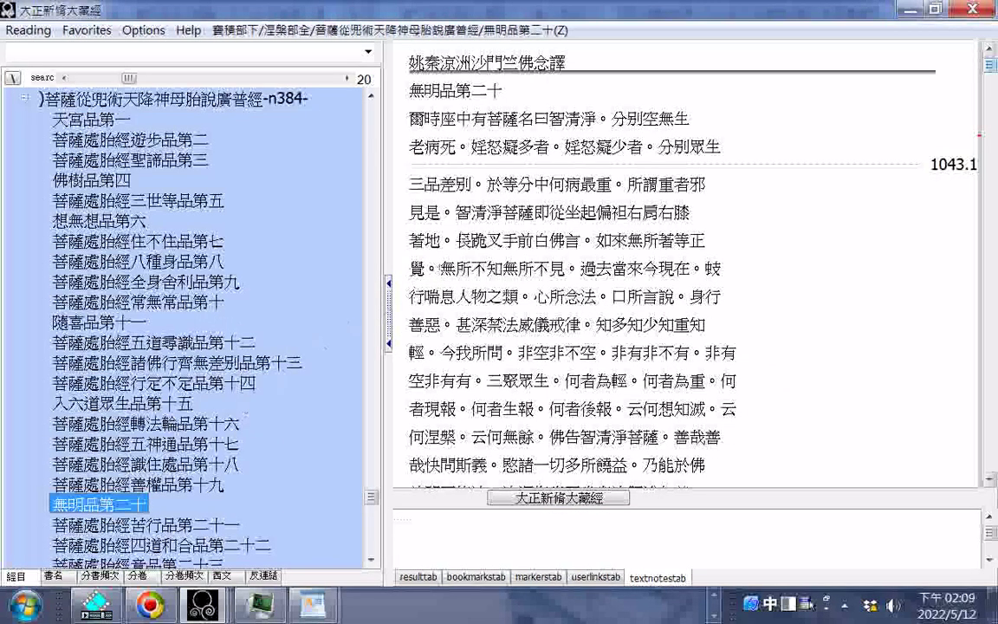
left_click_drag(412, 97, 489, 90)
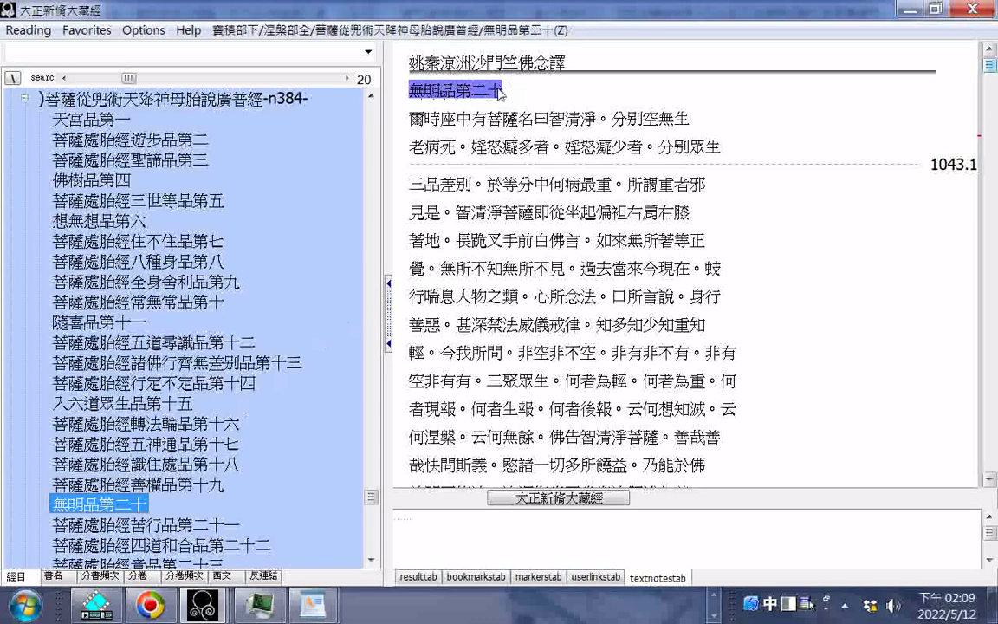
right_click(489, 90)
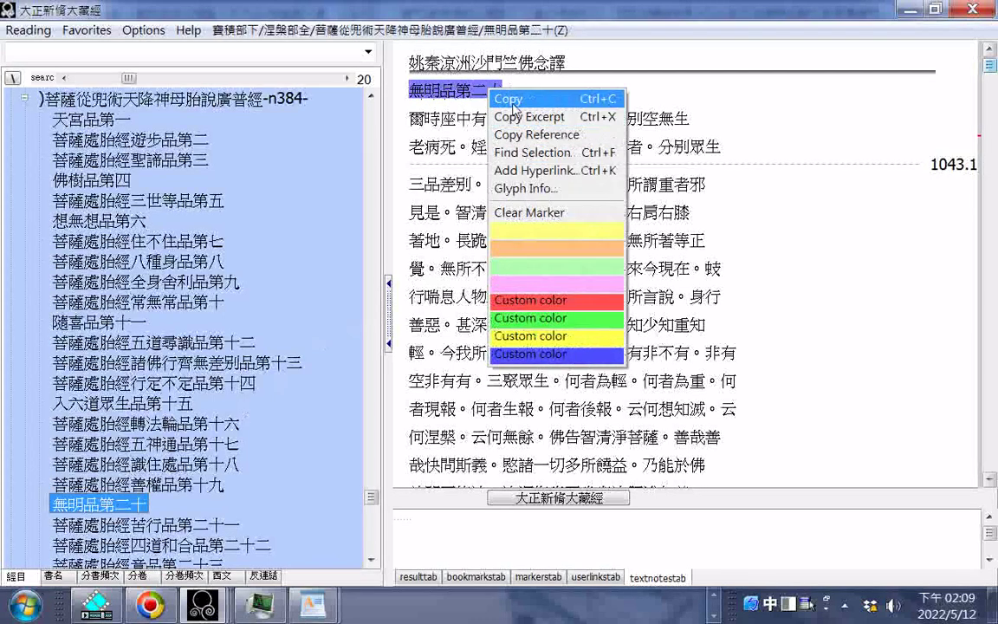
left_click(509, 99)
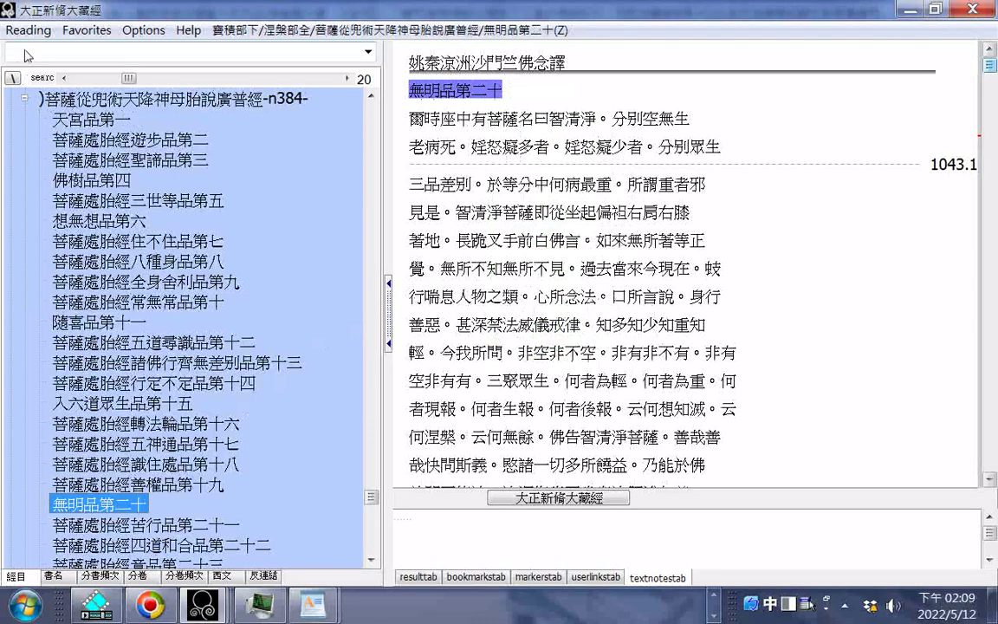
key("ctrl+s")
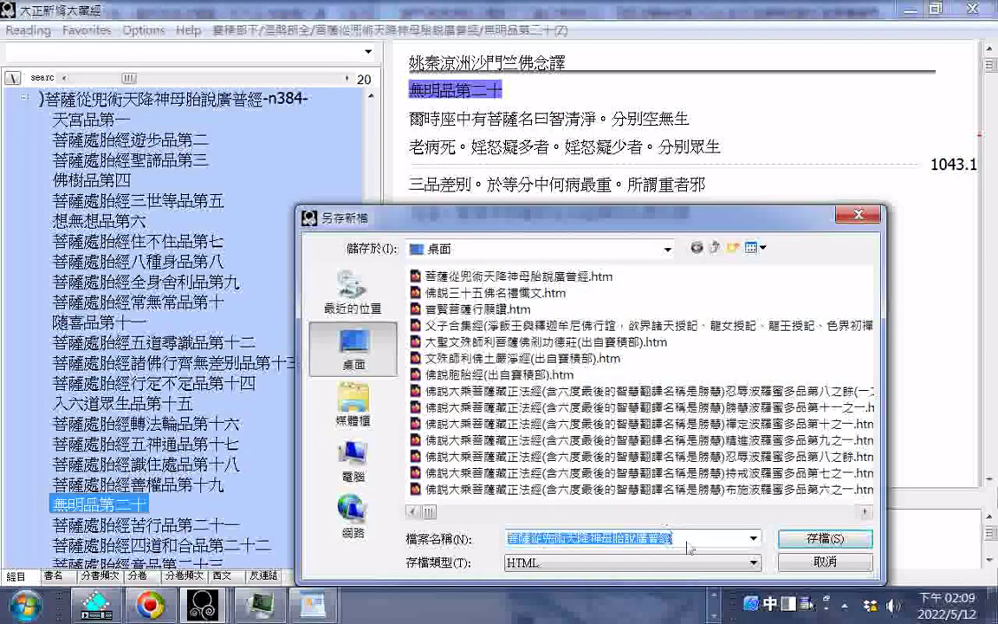
left_click(689, 538)
right_click(689, 538)
left_click(734, 379)
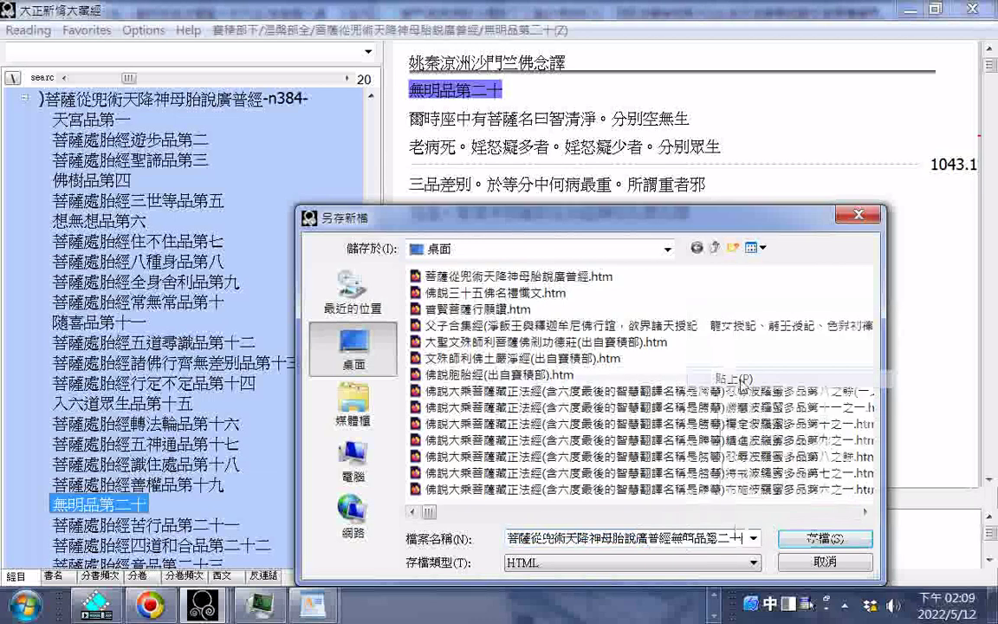
left_click(811, 538)
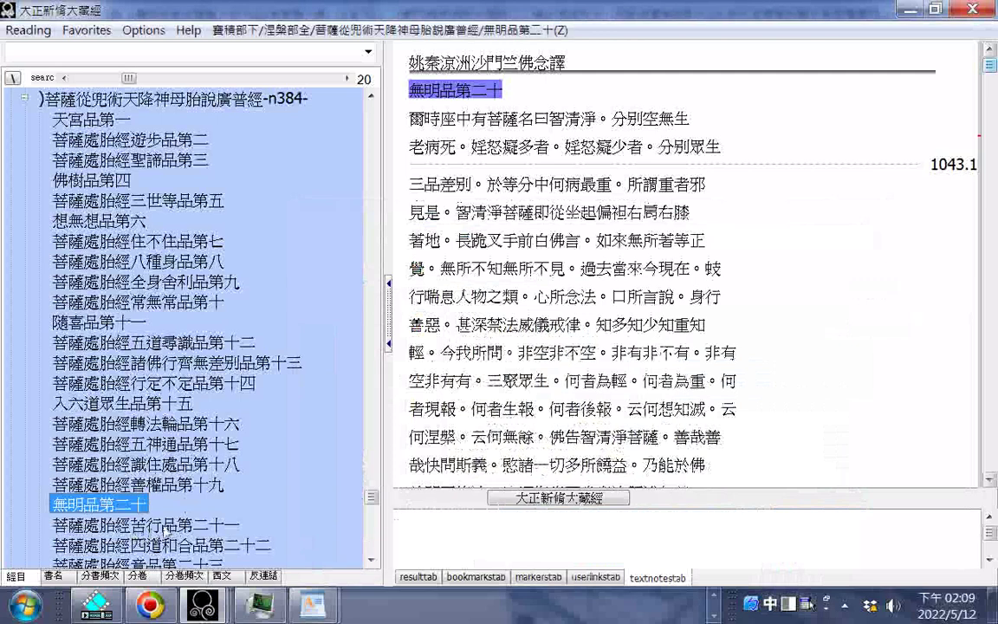
- Open the chapter 菩薩處胎經苦行品第二十一 and look through the remaining chapter titles of n384 in the catalogue
left_click(163, 526)
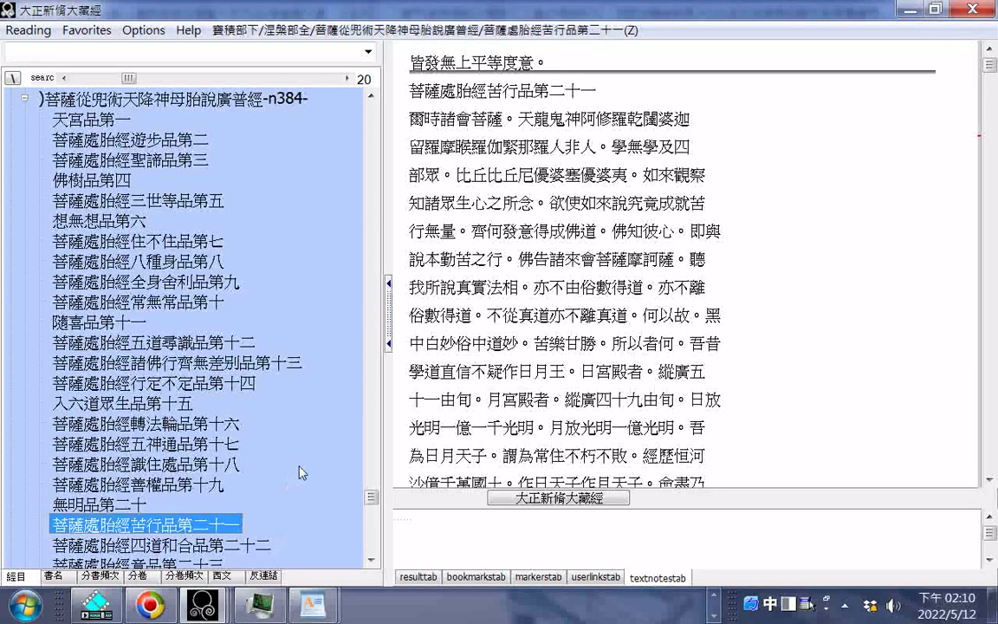
scroll(299, 473, "down", 1)
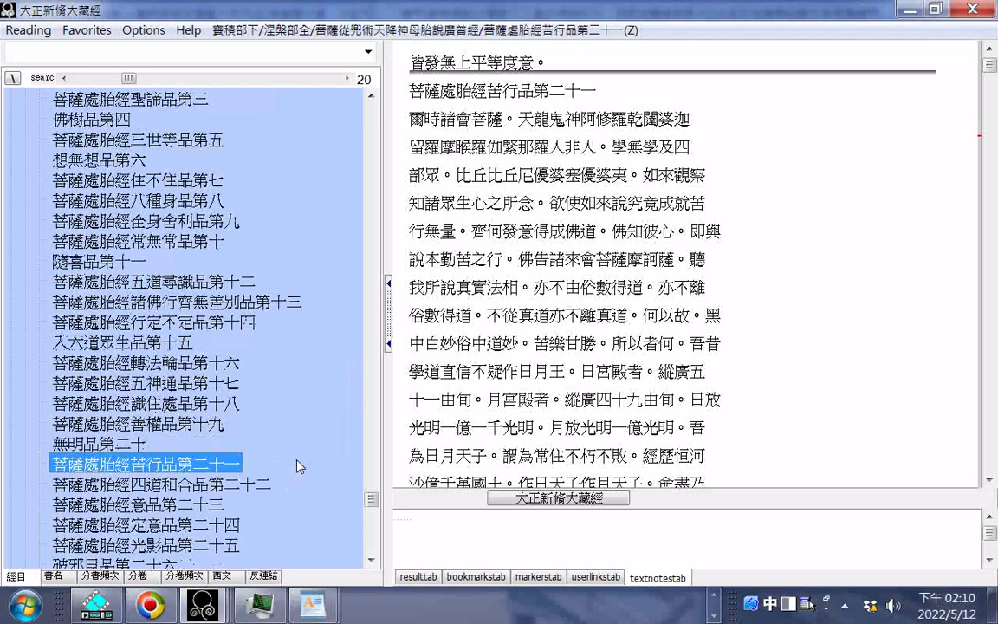
scroll(299, 467, "down", 1)
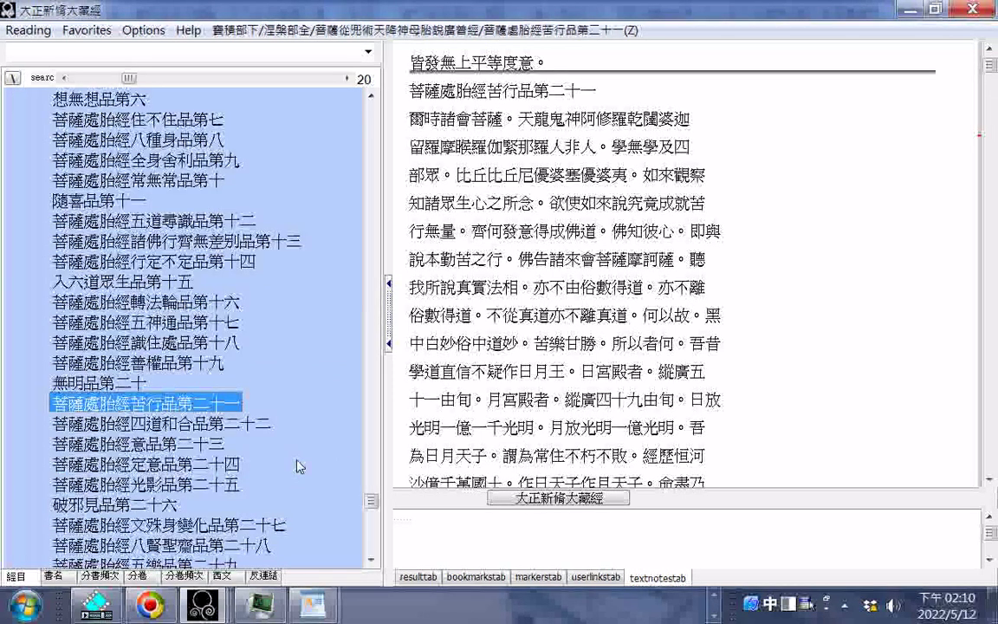
scroll(299, 466, "down", 1)
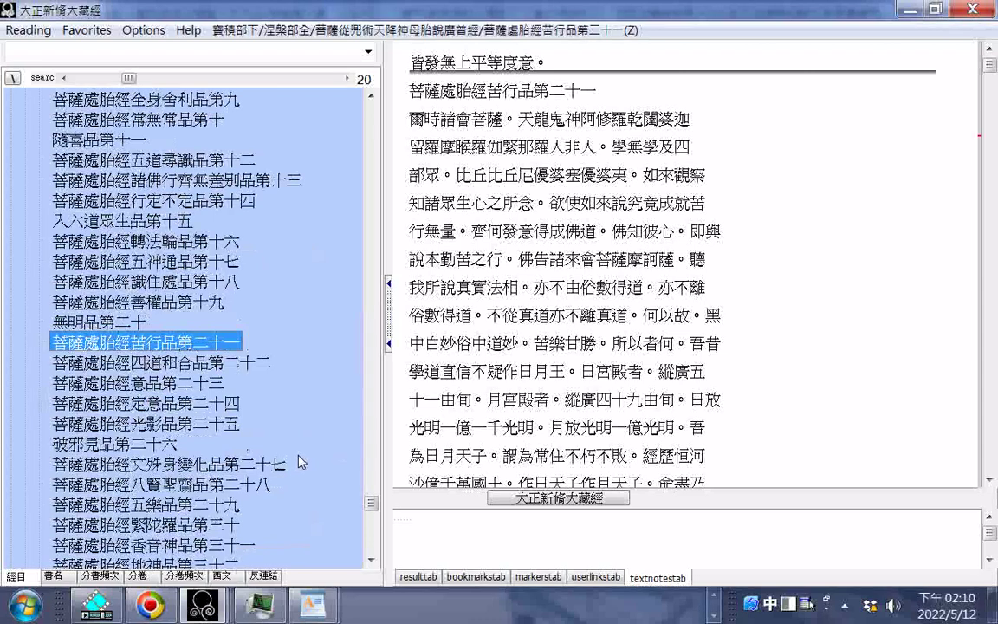
scroll(304, 422, "down", 1)
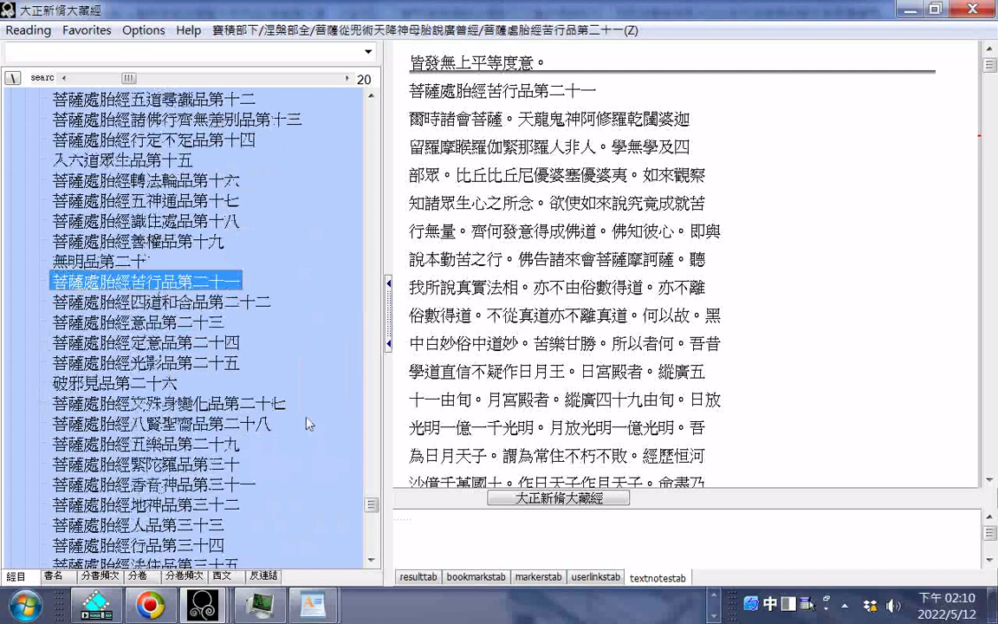
scroll(310, 423, "down", 3)
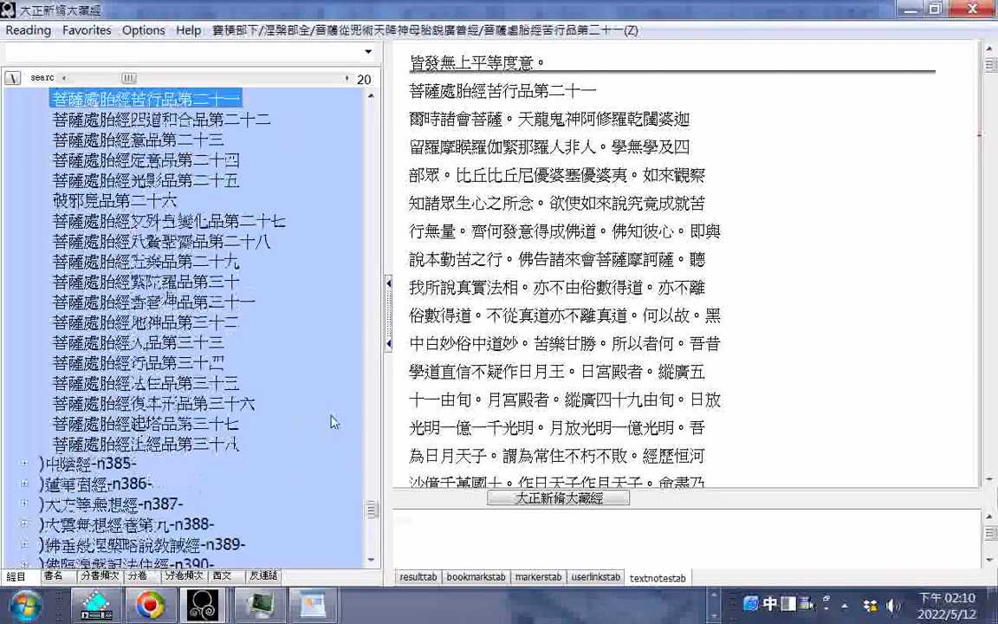
scroll(332, 422, "up", 1)
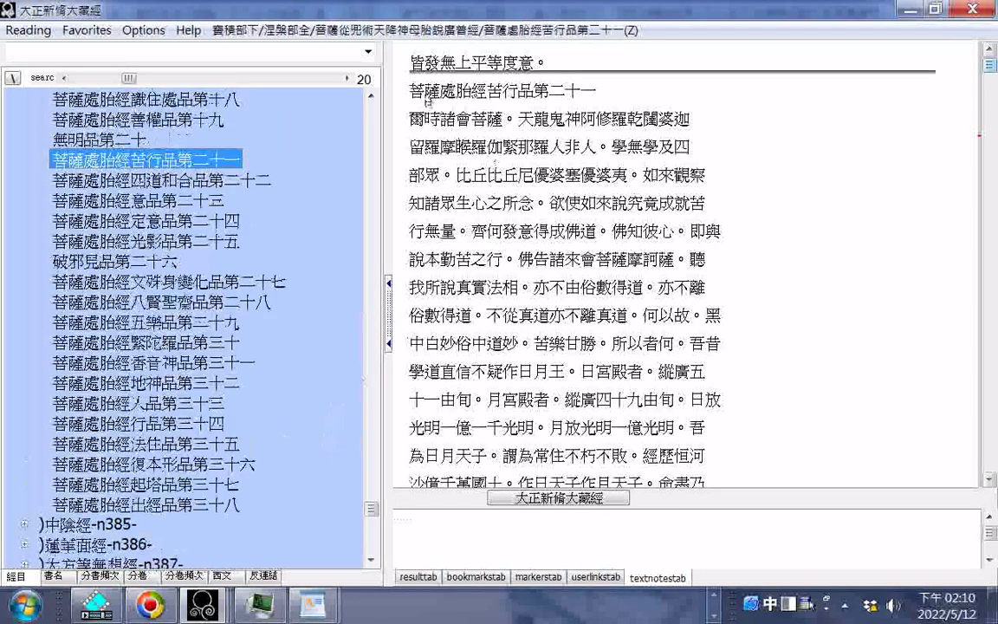
- Copy the heading 菩薩處胎經苦行品第二十一 from the text and export the chapter to the desktop as an HTML file with that name
left_click_drag(412, 90, 579, 90)
right_click(580, 88)
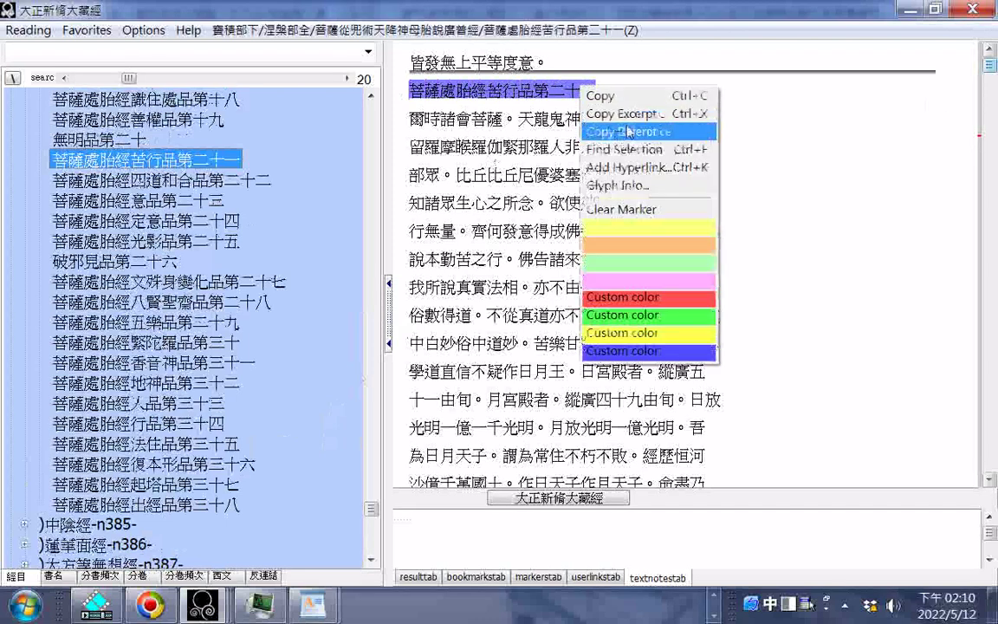
left_click(625, 102)
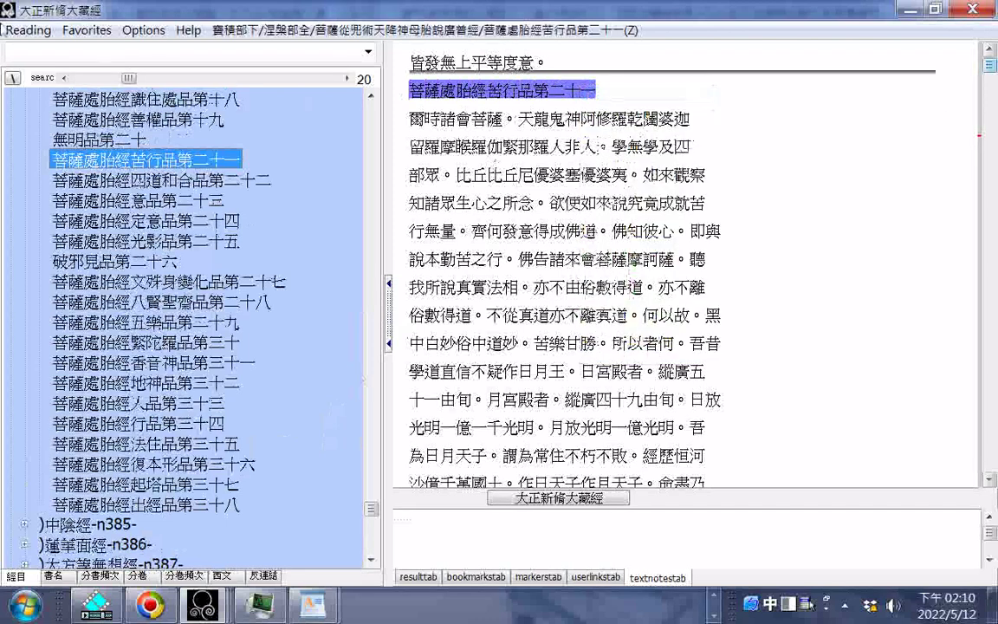
left_click(27, 30)
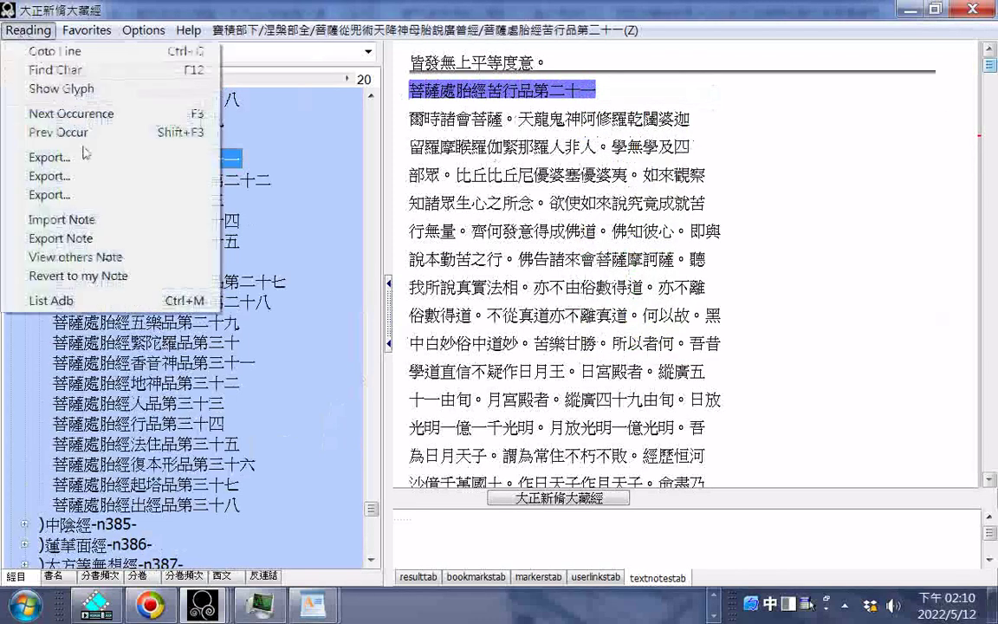
left_click(86, 153)
right_click(680, 538)
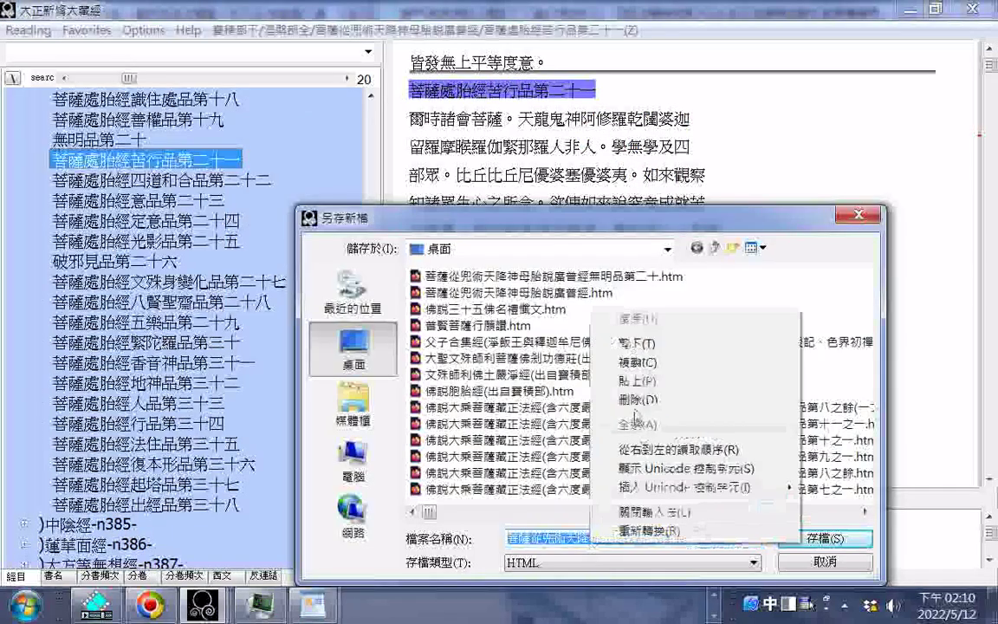
key("Escape")
left_click(817, 537)
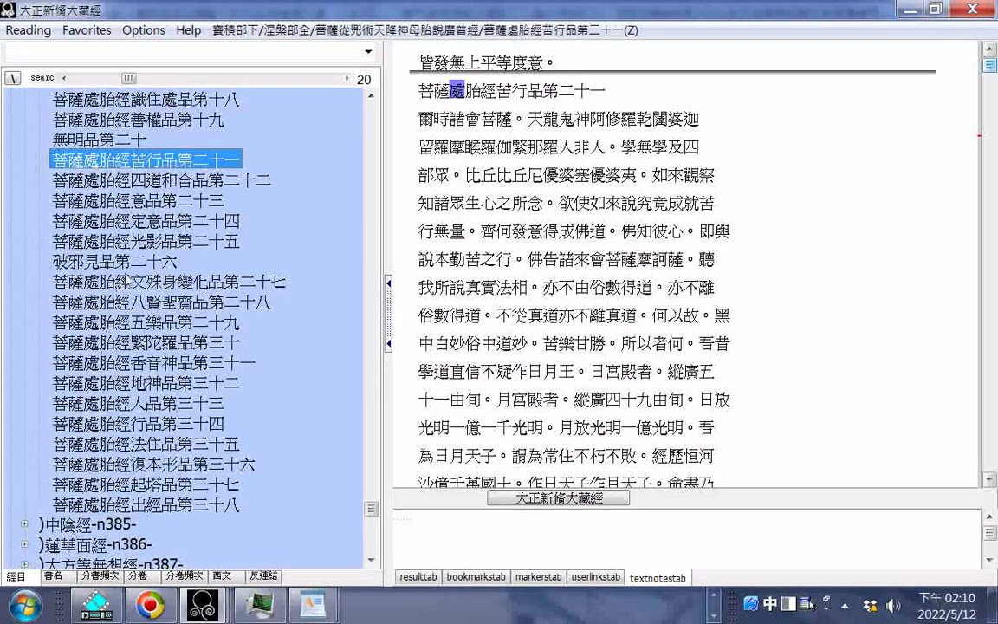
- Open the chapter 破邪見品第二十六, copy its heading from the text and start exporting it to the desktop as HTML
left_click(114, 260)
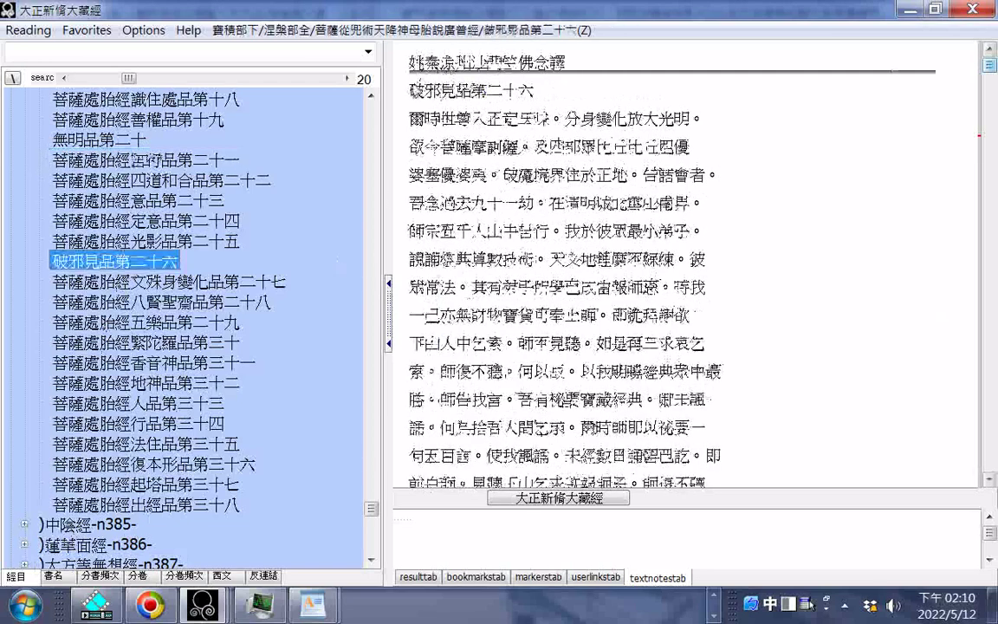
left_click_drag(386, 90, 526, 102)
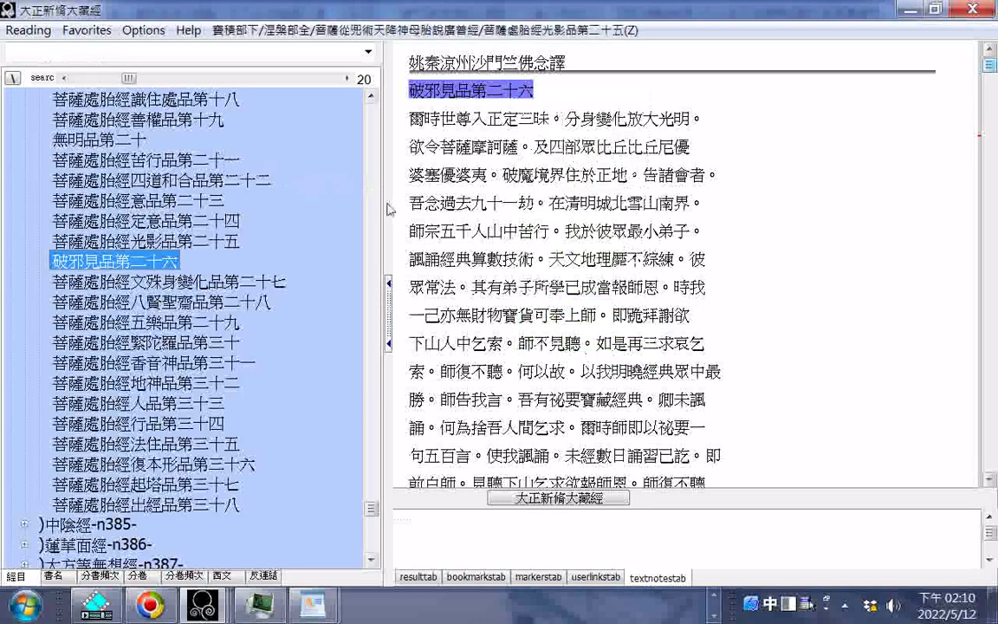
left_click(371, 98)
left_click_drag(371, 98, 371, 98)
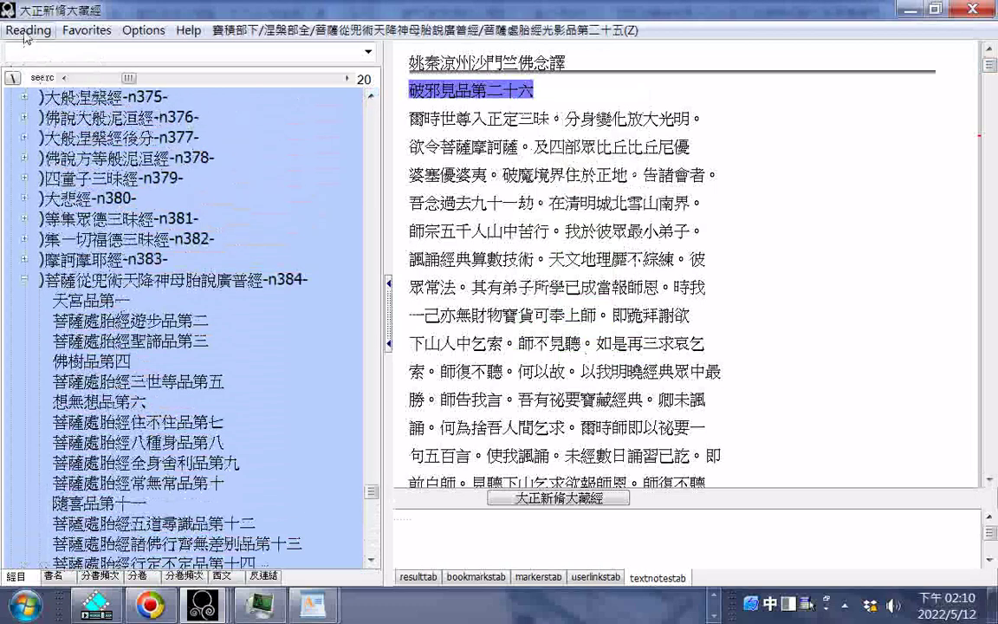
key("ctrl+s")
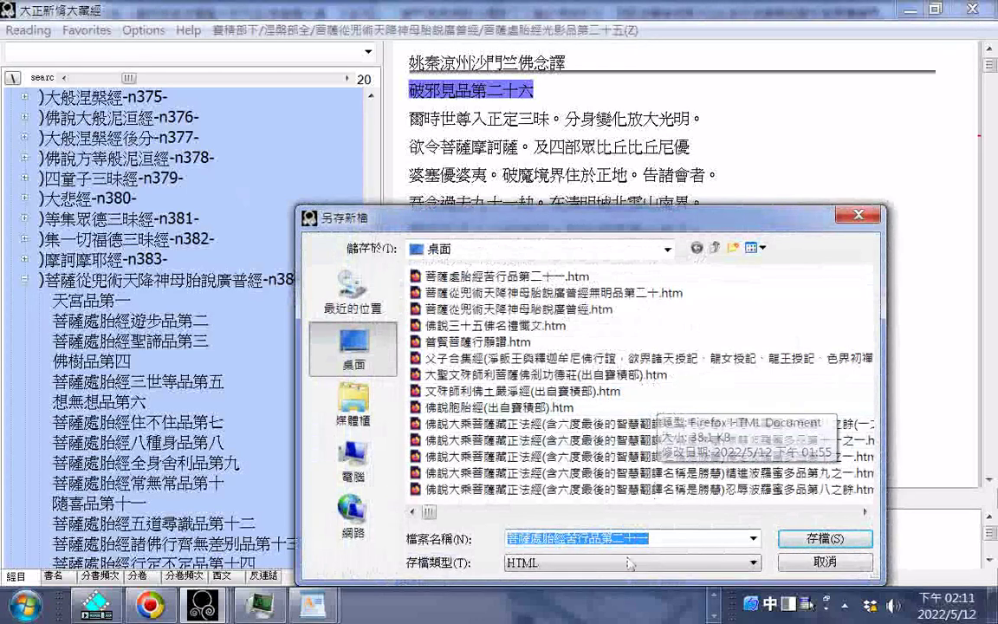
left_click(512, 538)
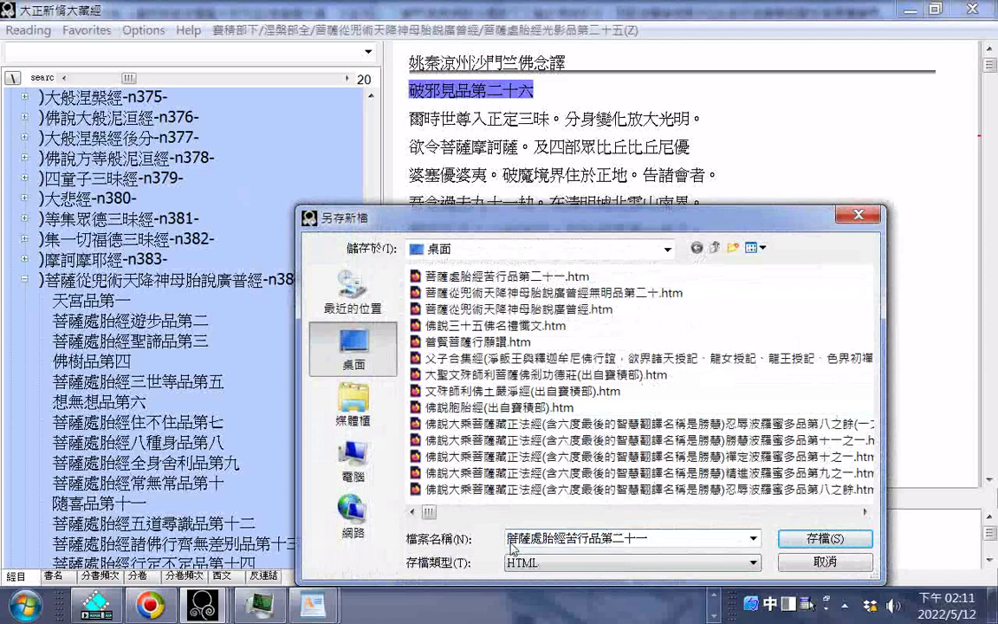
right_click(512, 538)
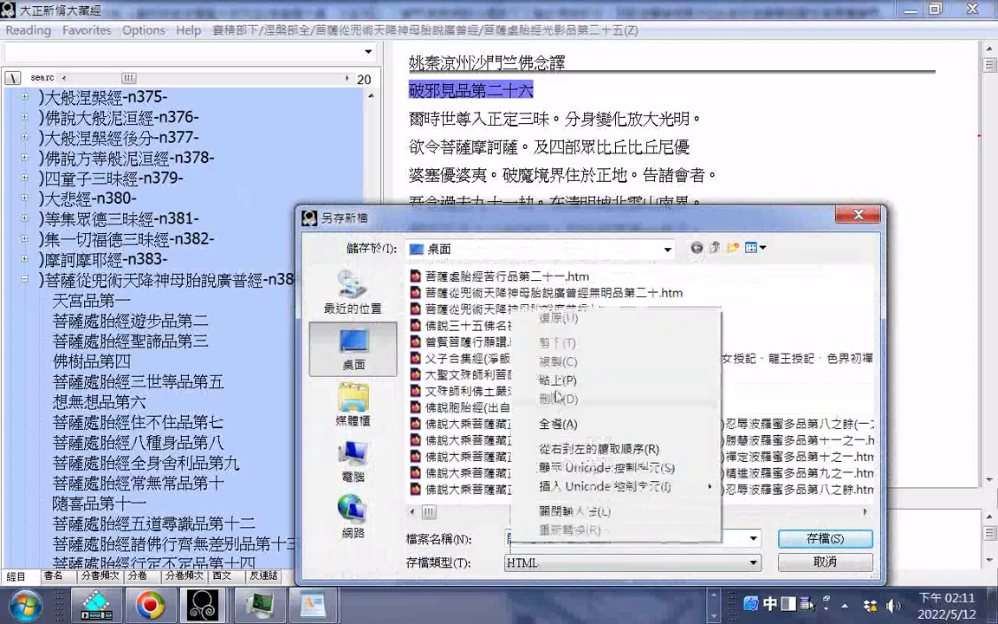
left_click(557, 380)
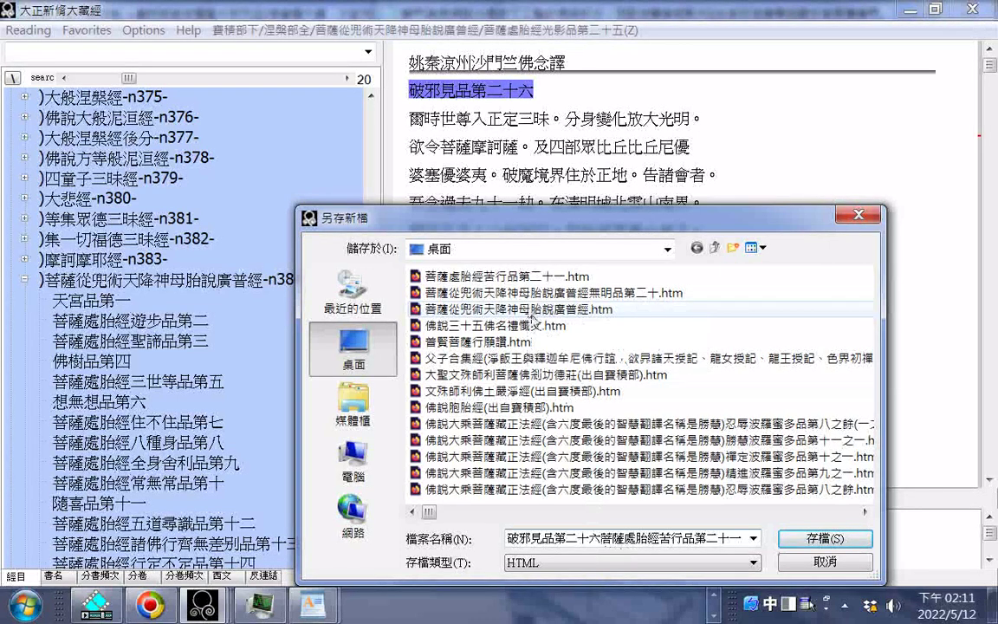
- Name the HTML export 菩薩從兜術天降神母胎說廣普經破邪見品第二十六, reusing the existing sutra file name plus the copied heading, and save it to the desktop
left_click(532, 309)
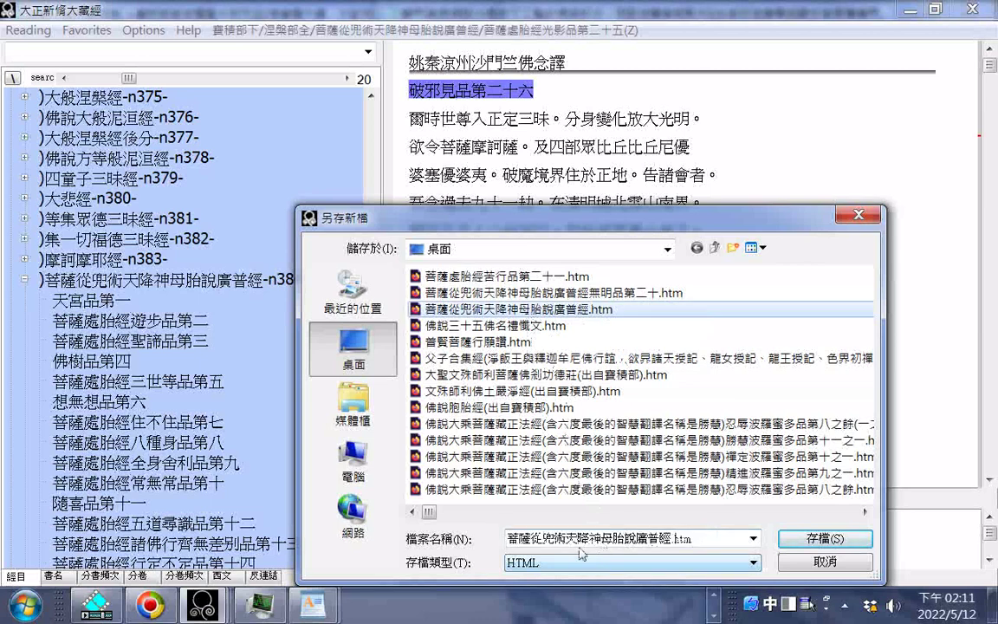
left_click(671, 538)
right_click(672, 539)
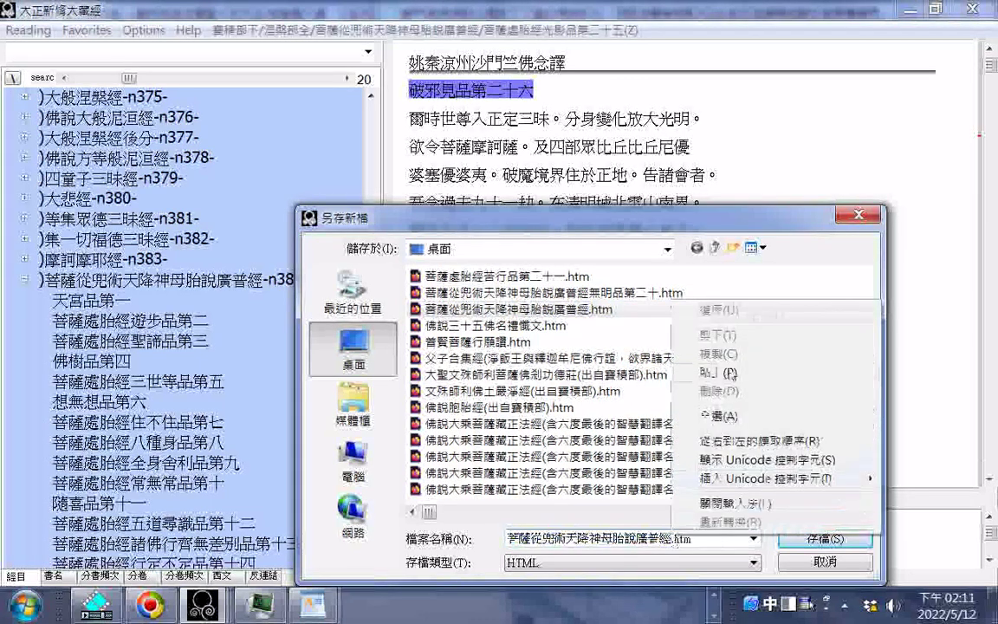
left_click(738, 360)
left_click(828, 539)
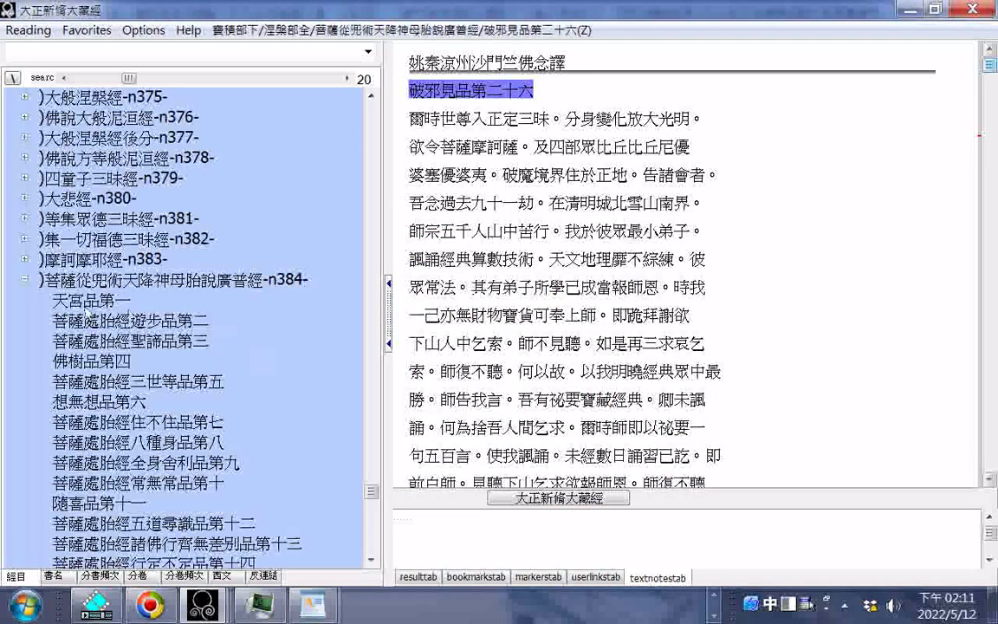
- Open the chapter 天宮品第一 of n384 and copy its heading from the text
left_click(93, 304)
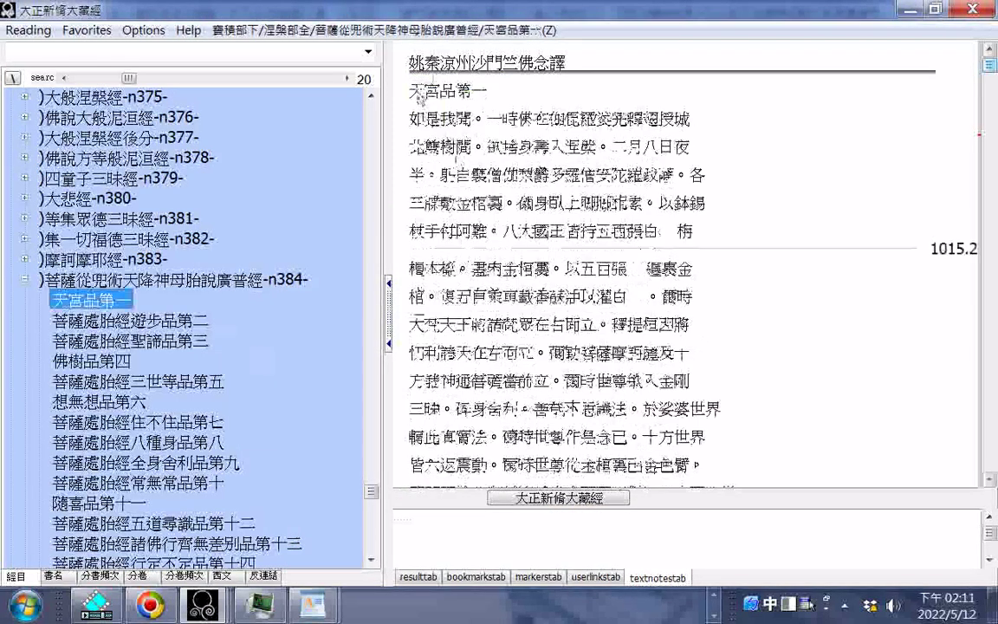
right_click(475, 94)
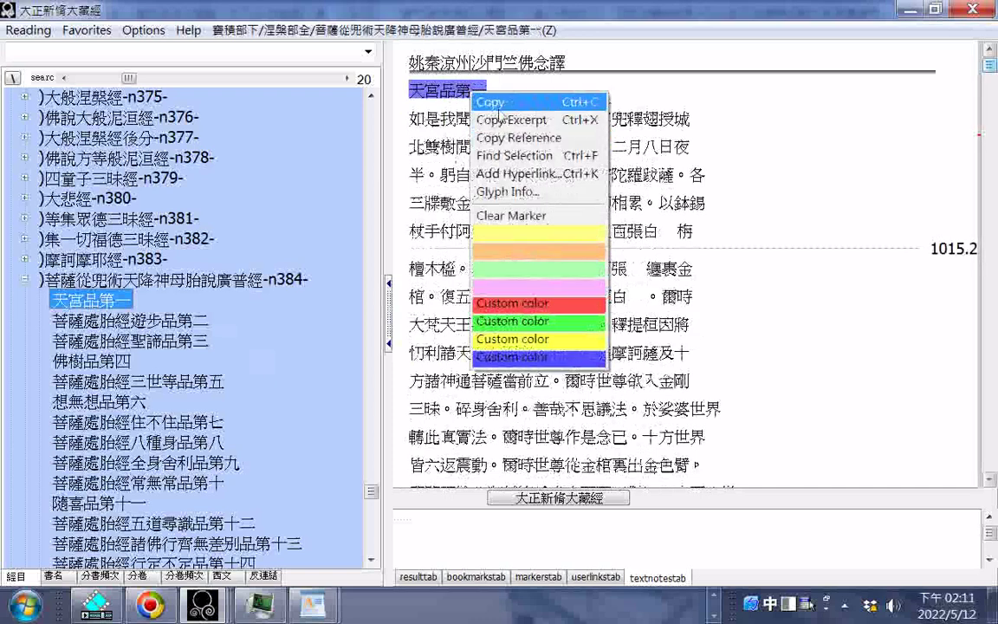
left_click(500, 105)
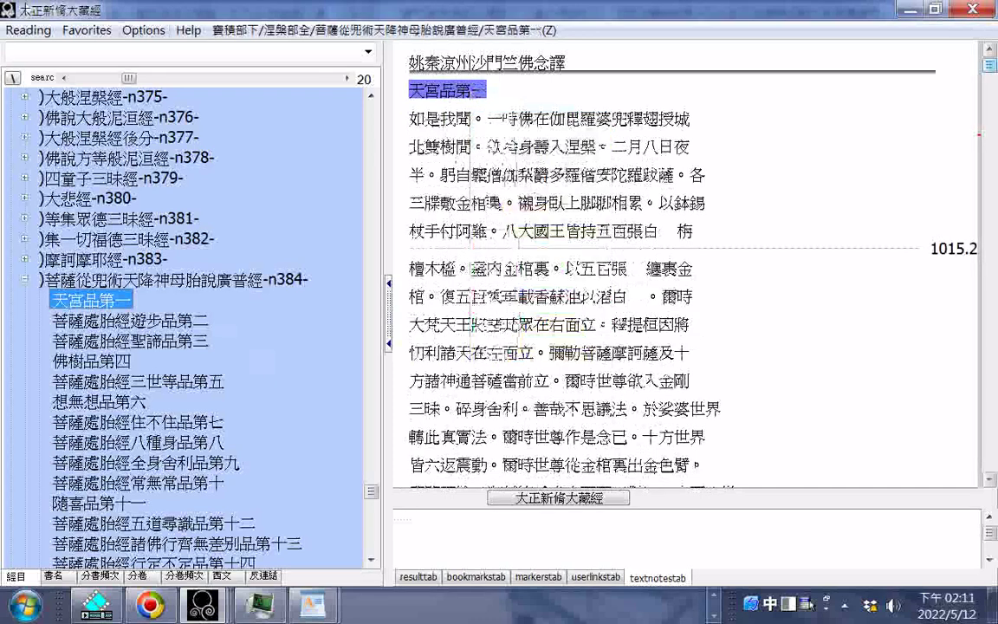
- Export the chapter to the desktop as an HTML file named 菩薩從兜術天降神母胎說廣普經天宮品第一
left_click(28, 30)
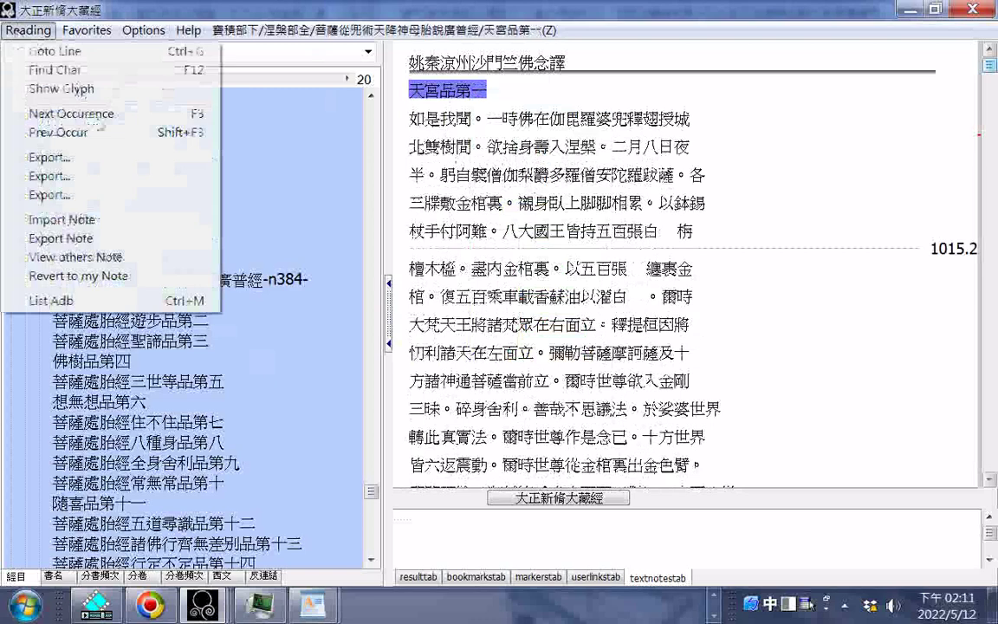
left_click(50, 157)
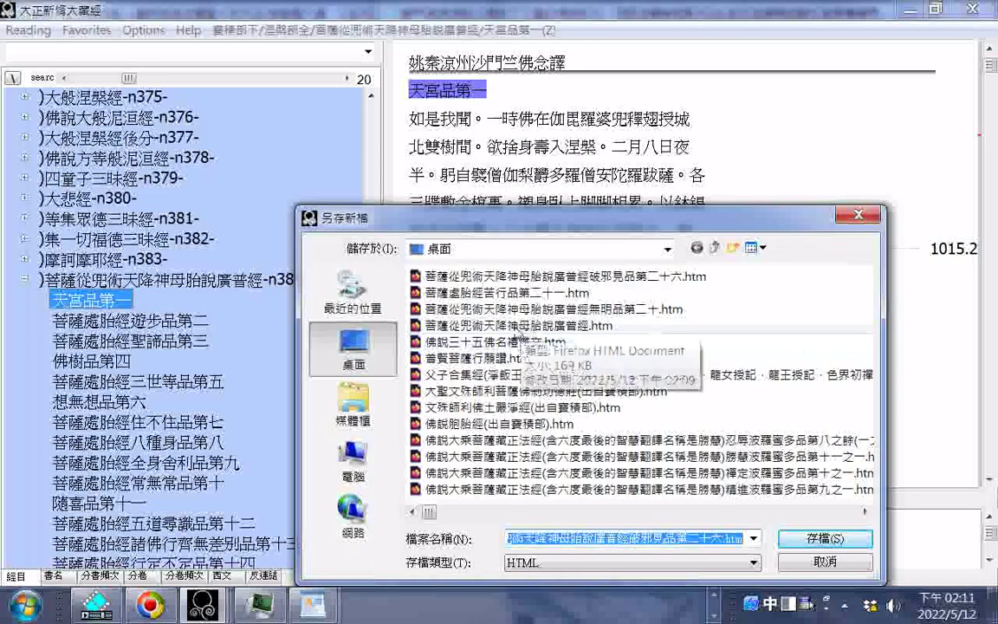
left_click(515, 328)
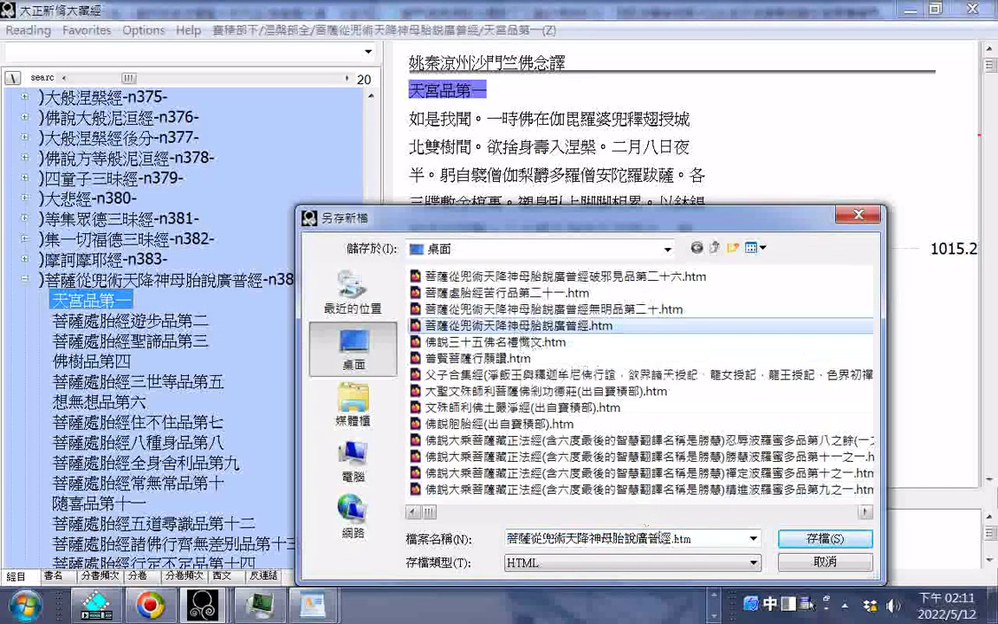
double_click(645, 541)
left_click(639, 541)
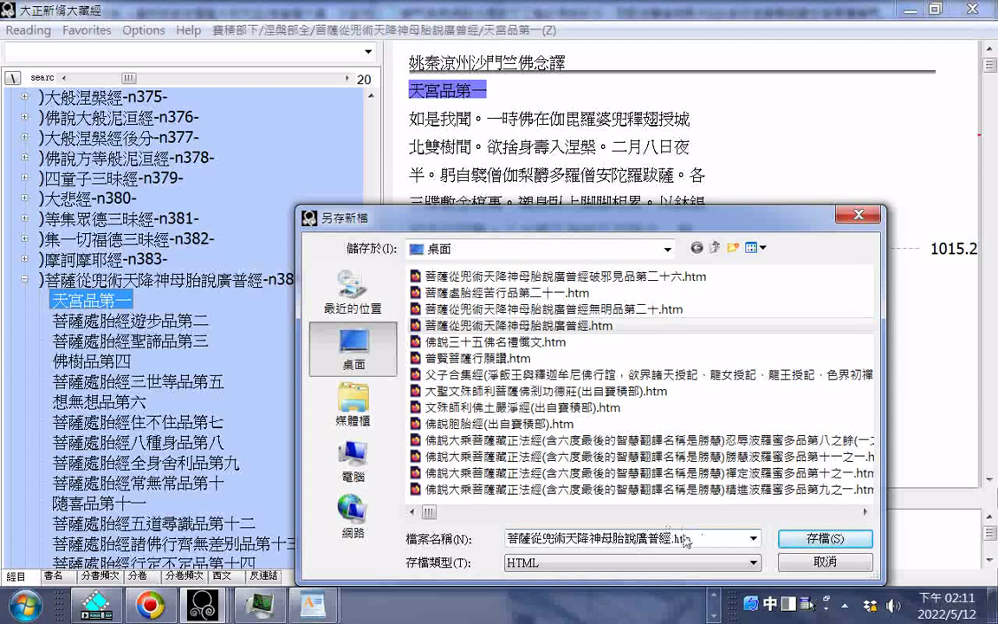
right_click(673, 542)
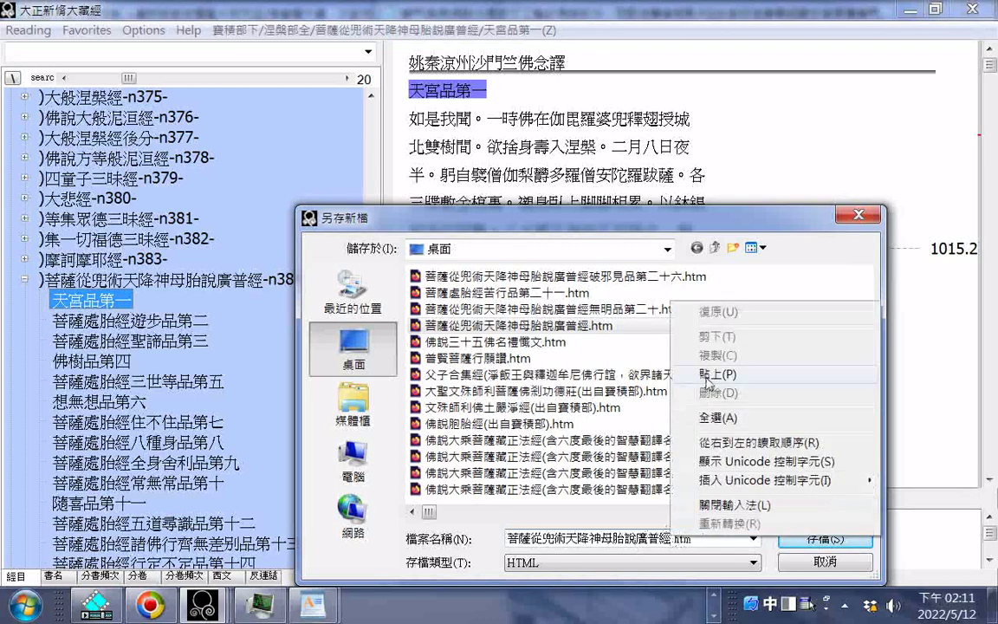
left_click(693, 353)
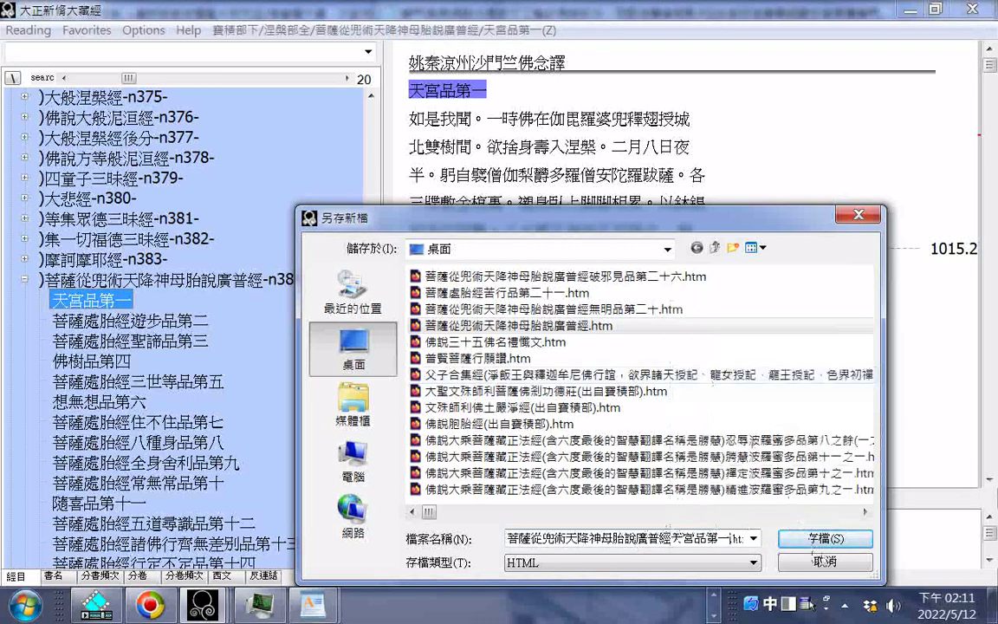
key("Return")
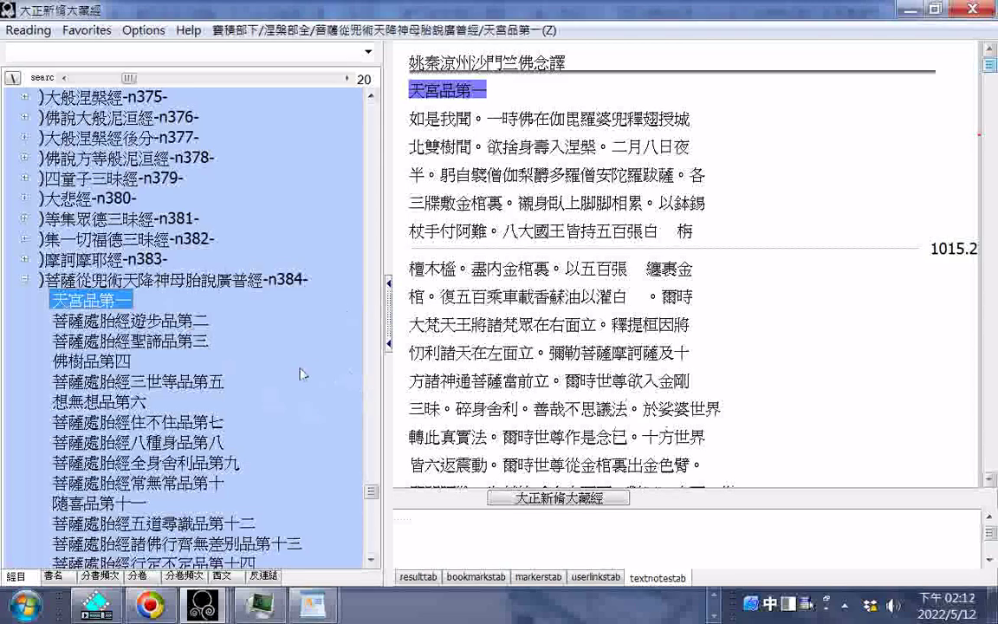
scroll(268, 401, "down", 3)
scroll(381, 516, "down", 10)
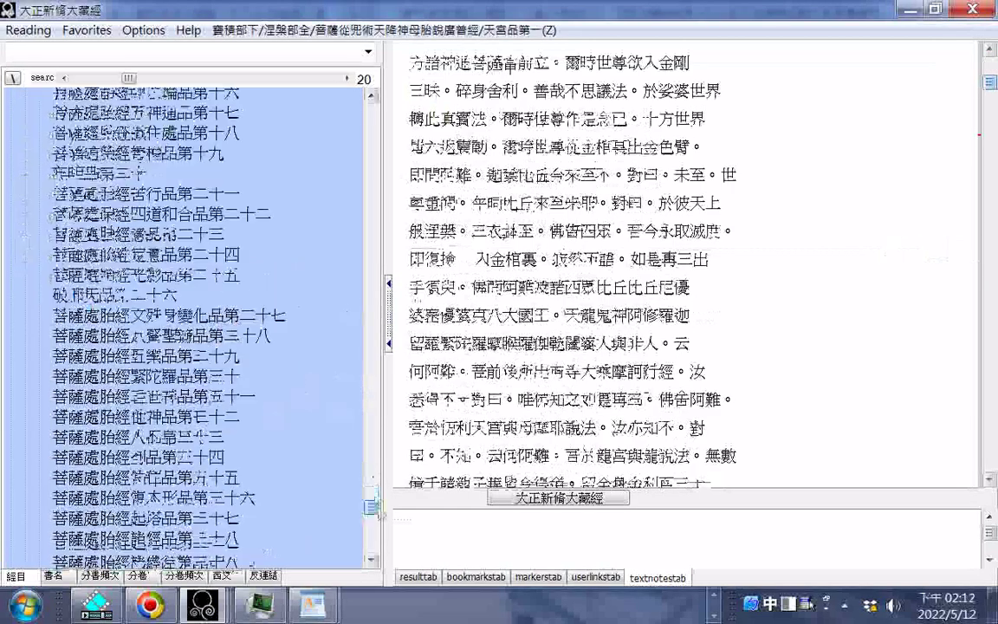
scroll(382, 513, "up", 3)
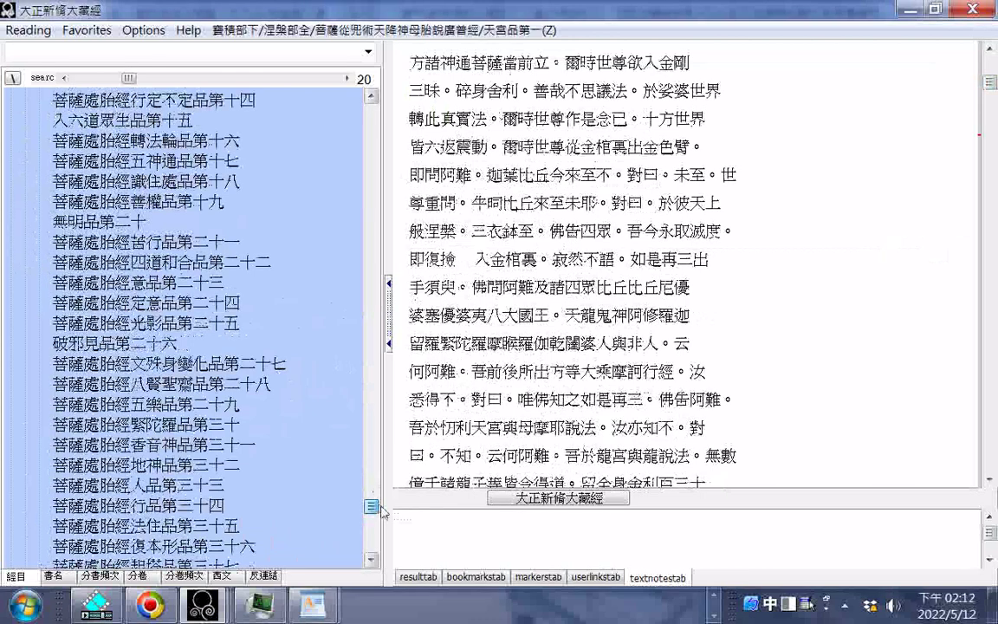
scroll(381, 513, "up", 1)
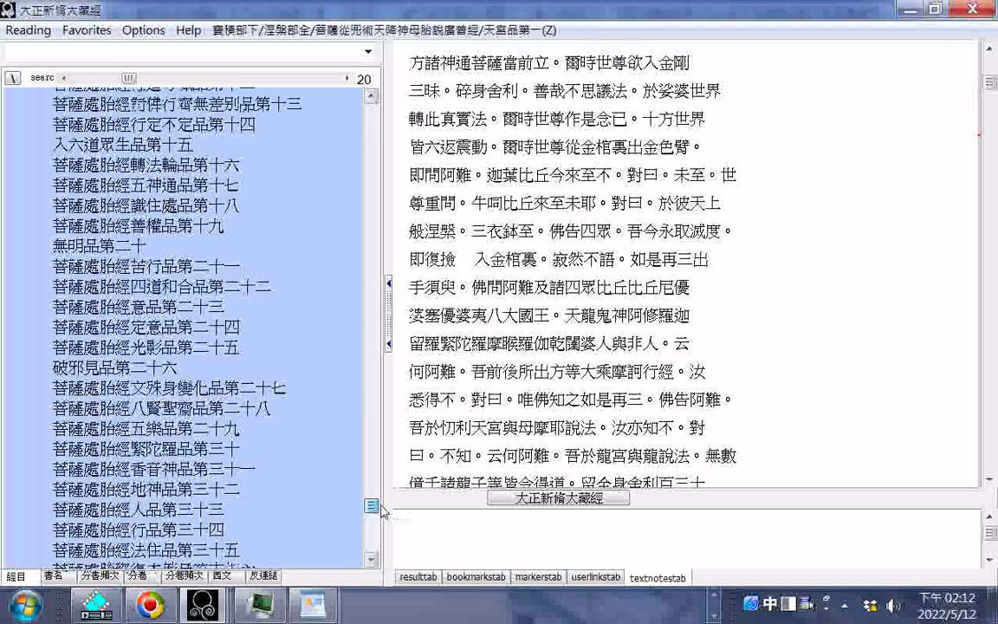
left_click(113, 367)
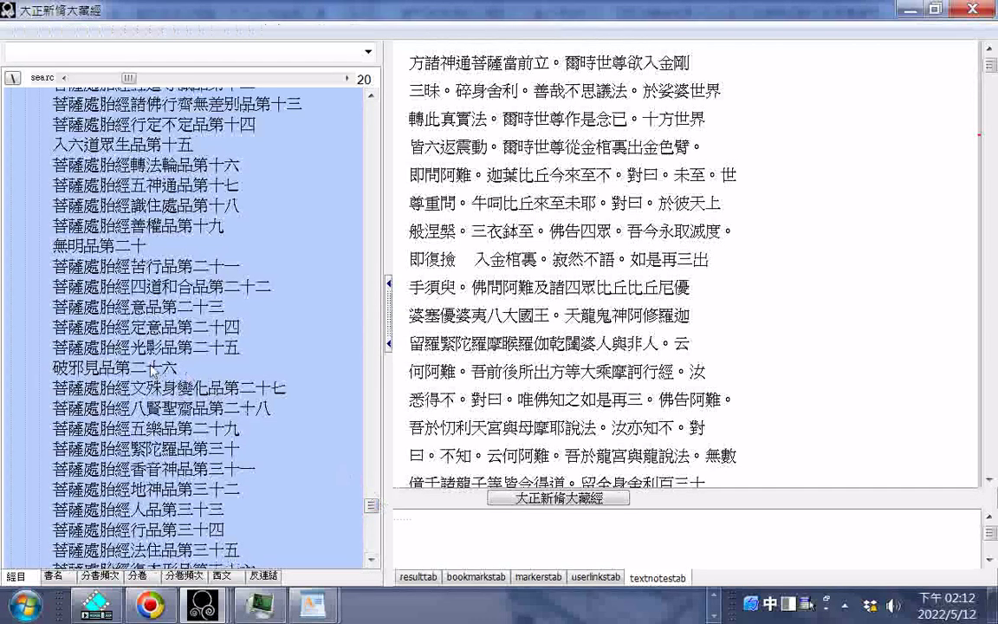
left_click_drag(410, 89, 532, 90)
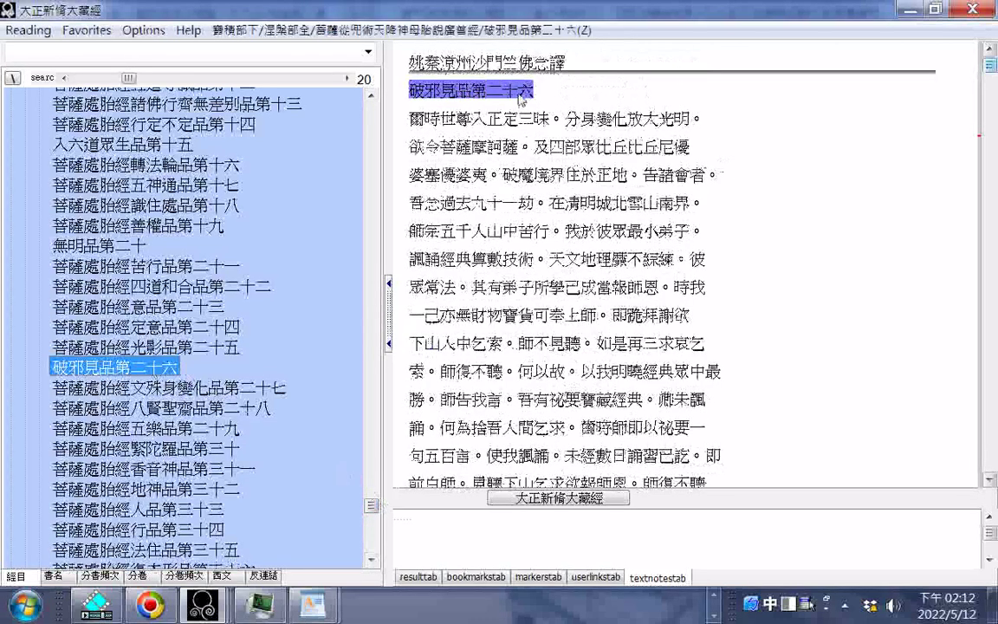
right_click(520, 97)
left_click(539, 104)
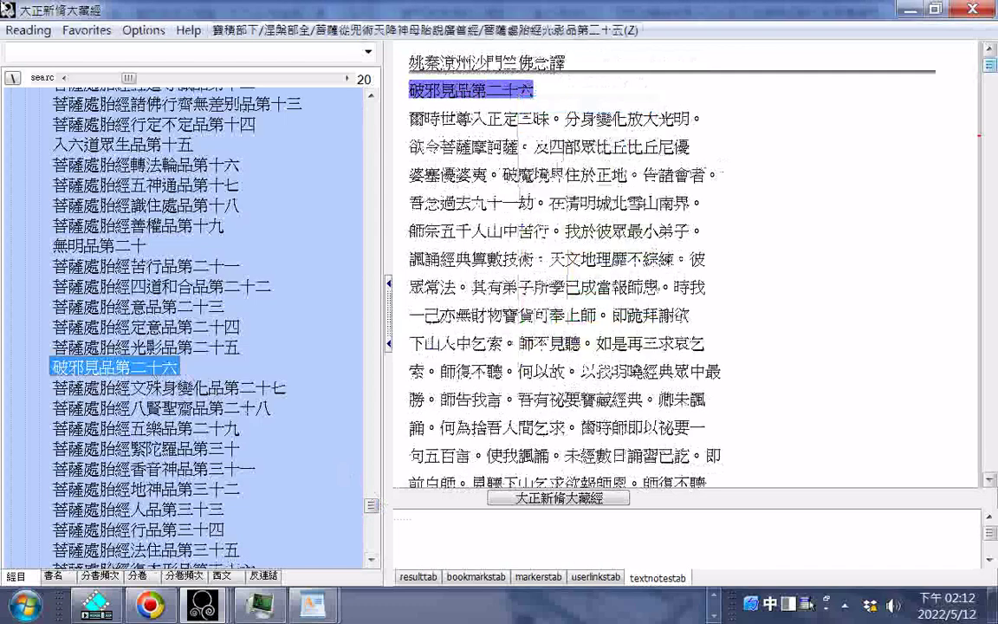
left_click(27, 30)
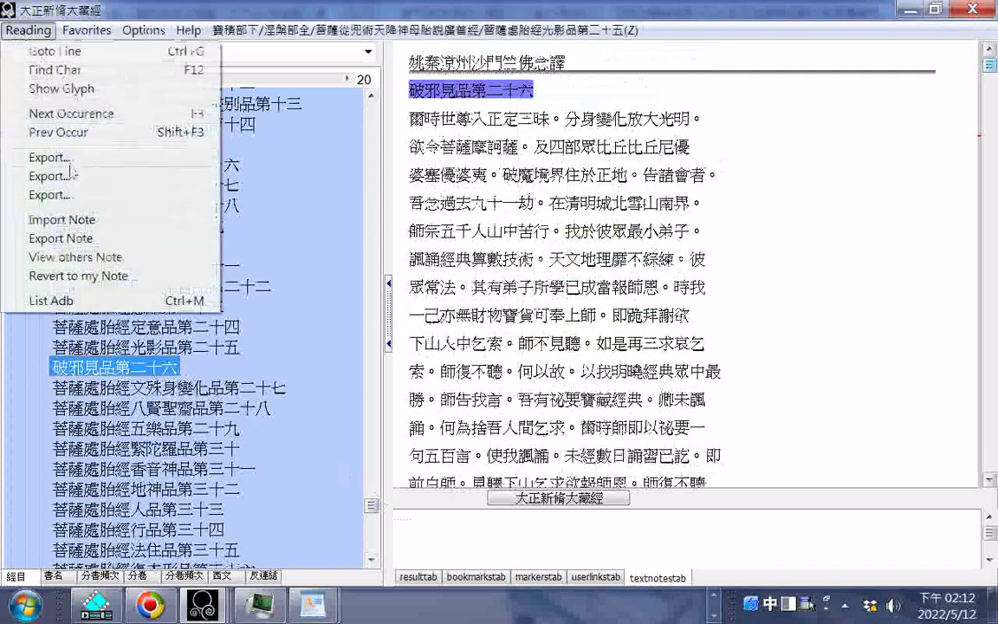
left_click(71, 173)
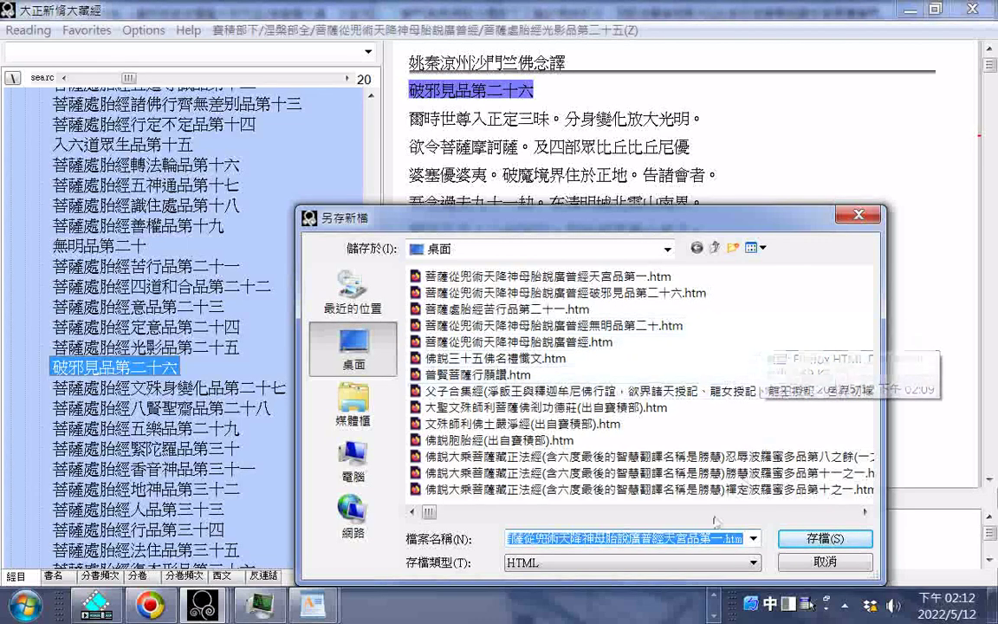
left_click(562, 539)
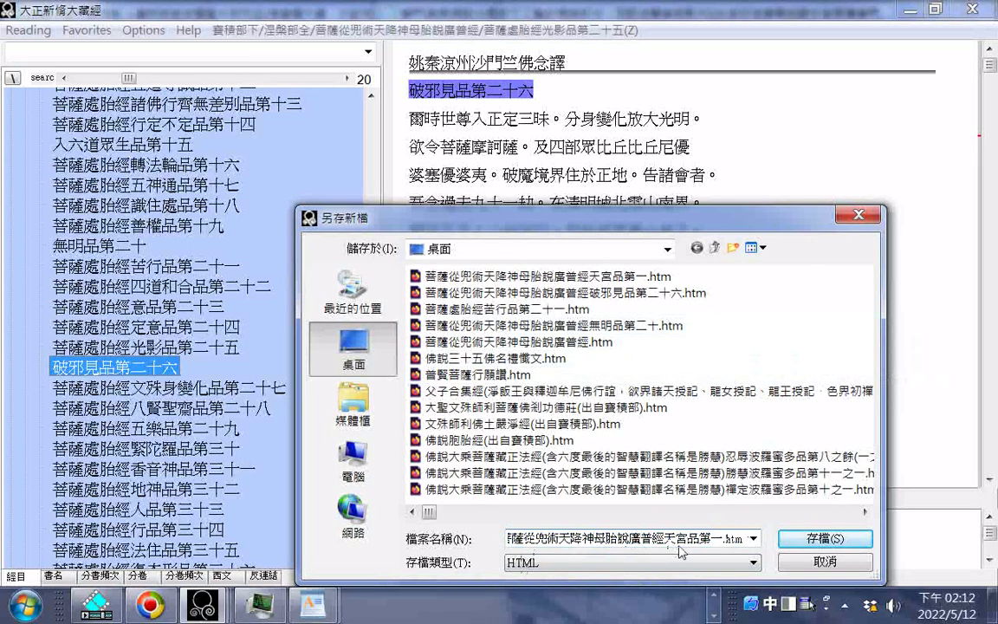
left_click_drag(665, 539, 766, 526)
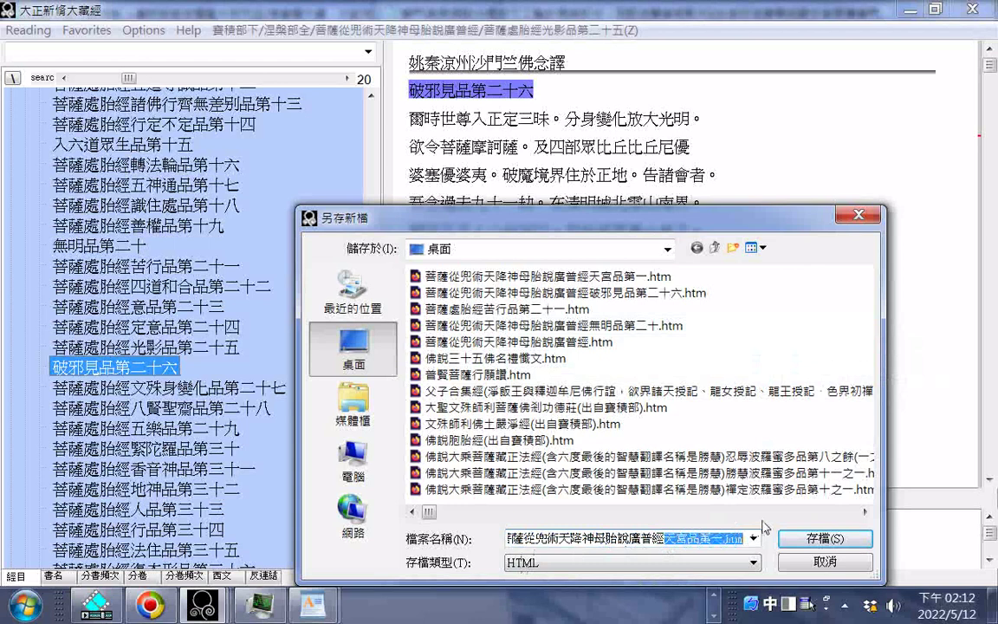
key("ctrl+v")
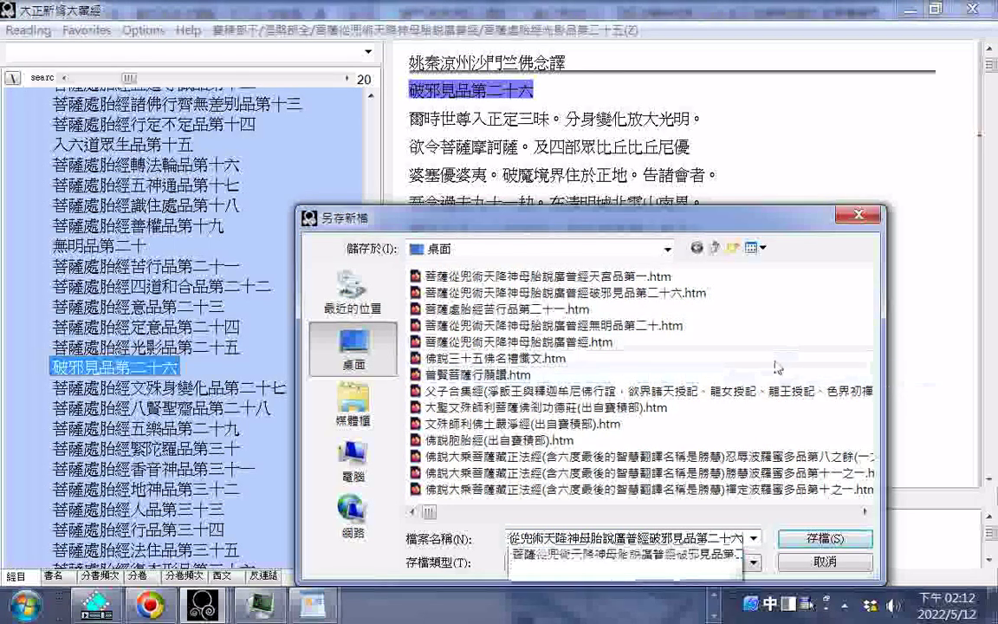
left_click(838, 565)
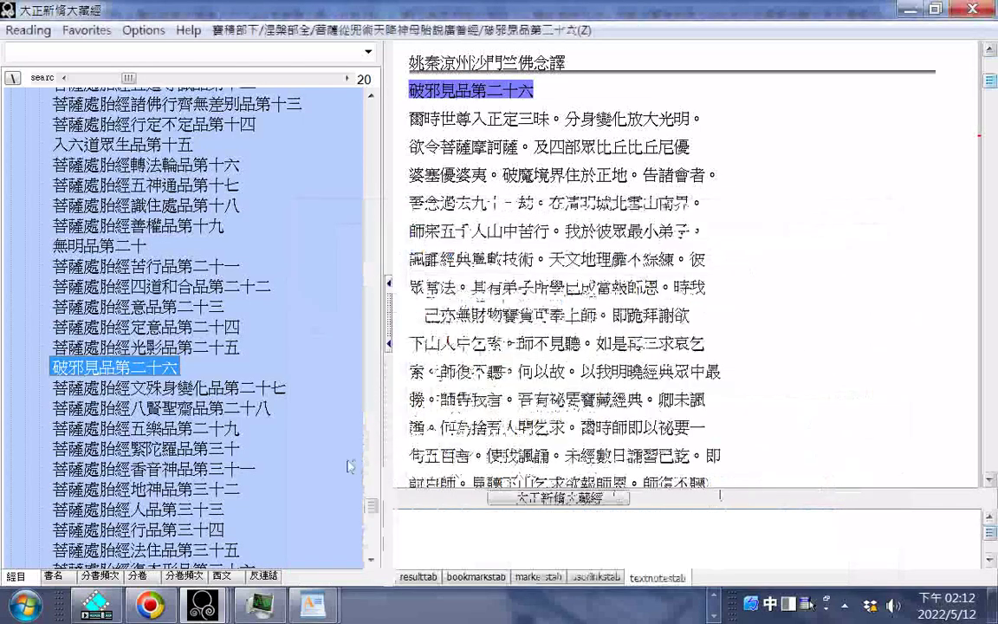
- Open the sutra 中陰經 (n385) from the catalogue and copy its title from the text
scroll(321, 419, "down", 4)
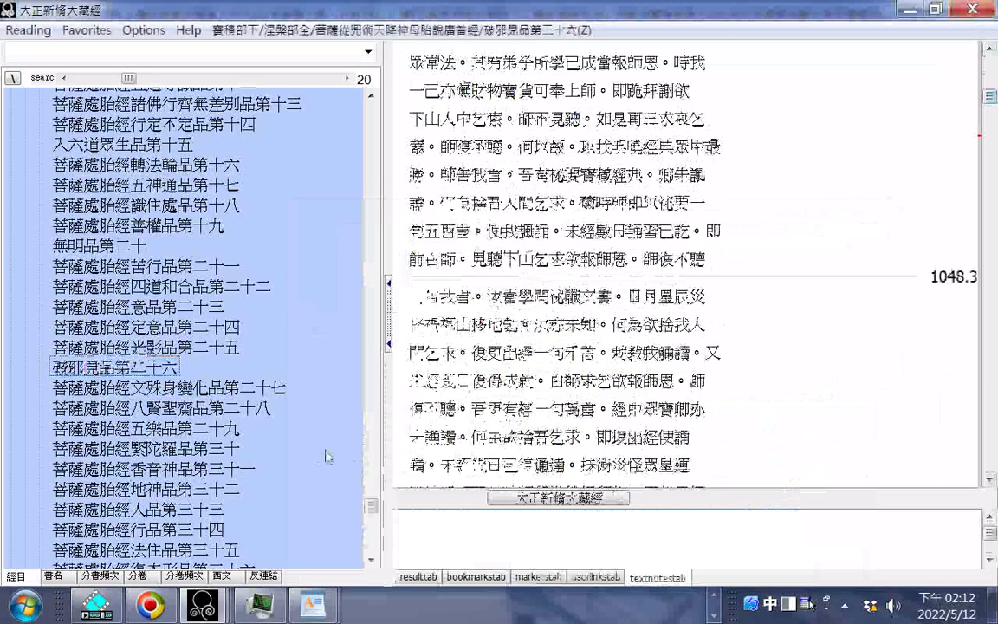
scroll(328, 456, "down", 1)
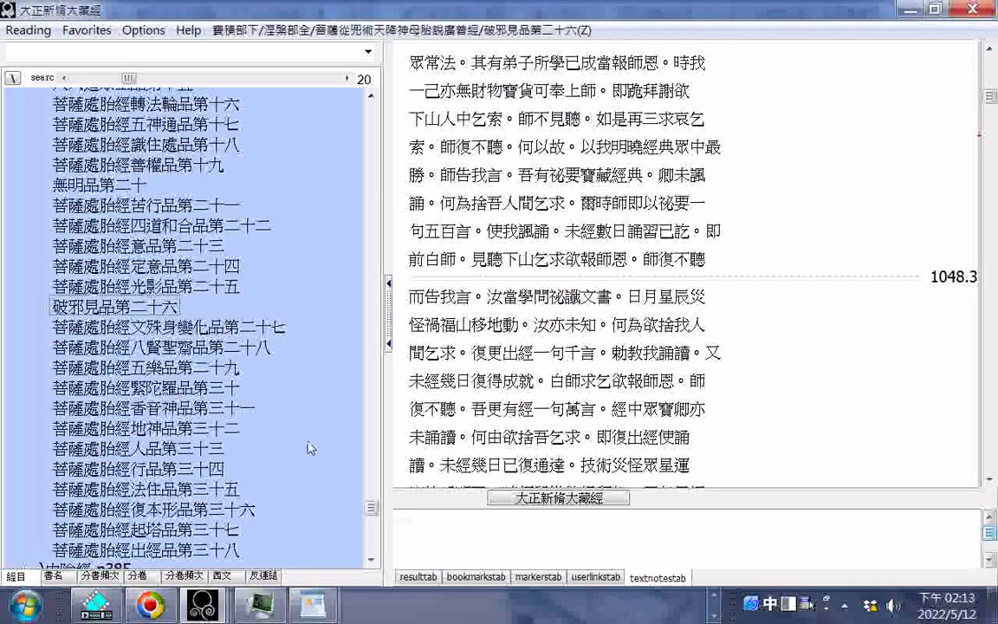
left_click(377, 533)
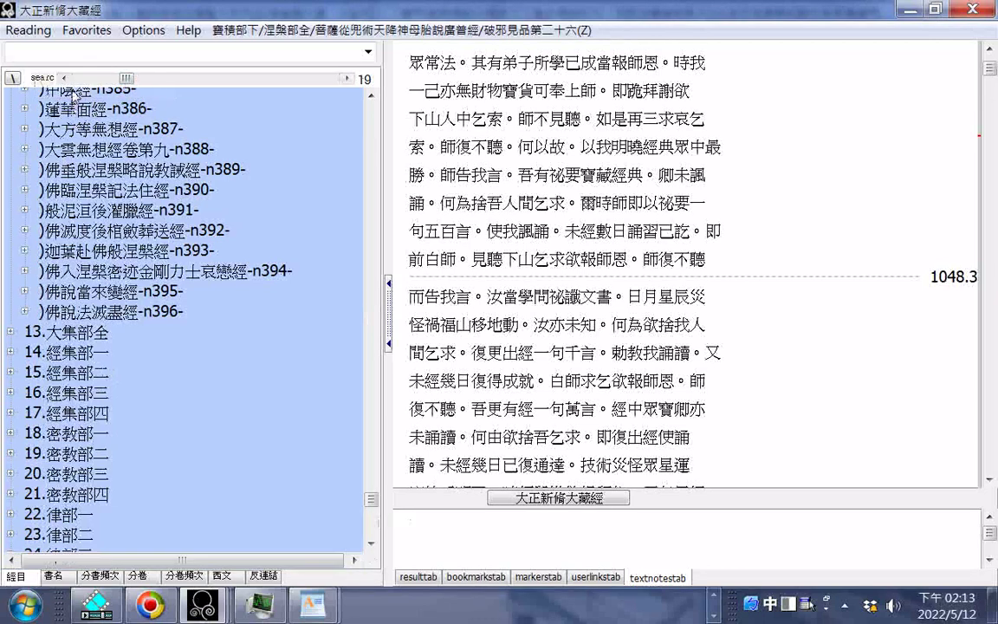
left_click(76, 90)
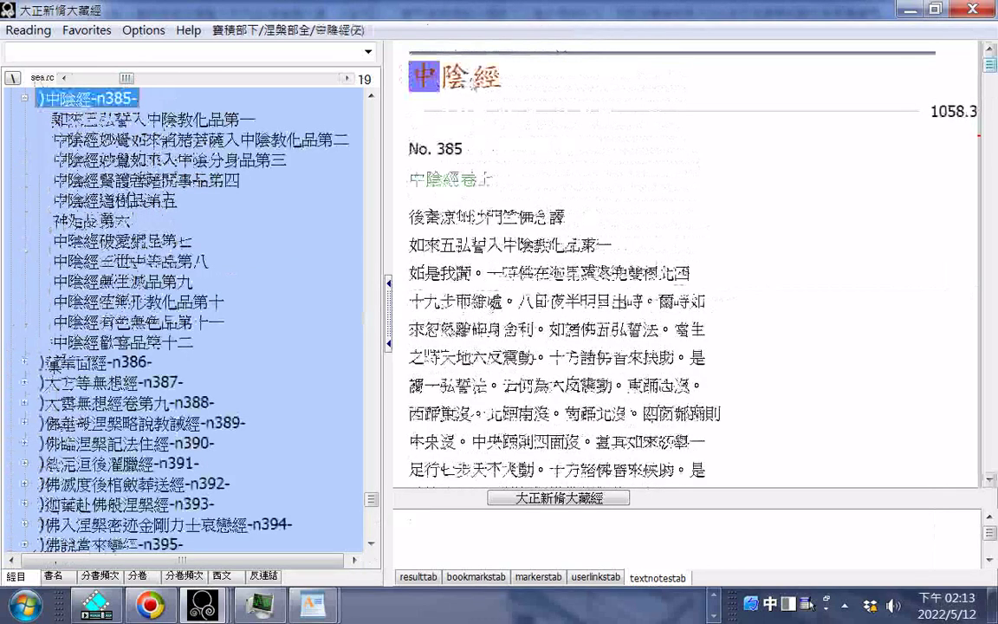
- Export the sutra to the desktop as an HTML file named 菩薩從兜術天降神母胎說廣普經中陰經
left_click(26, 31)
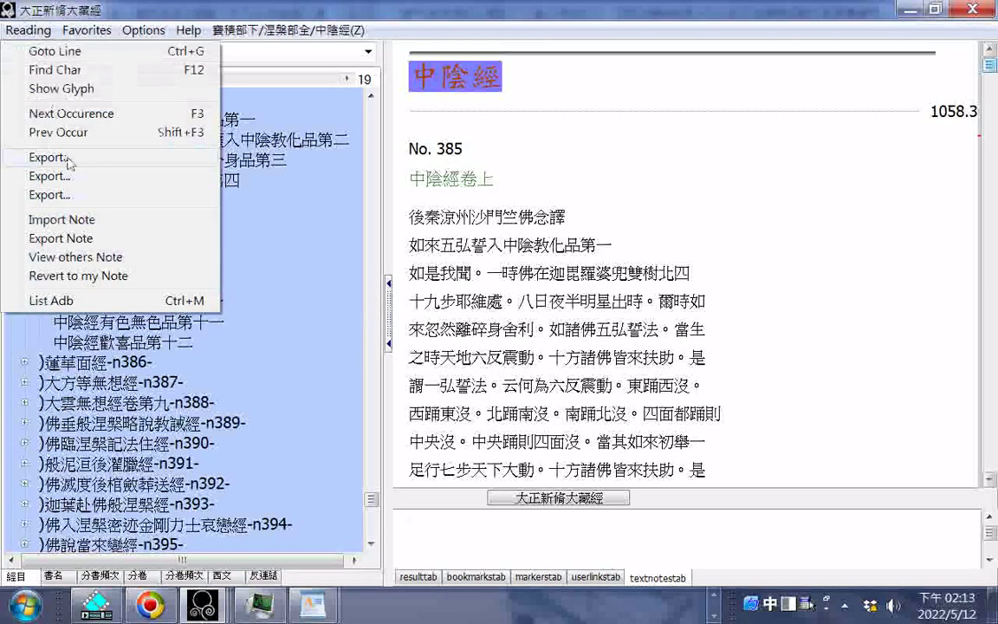
left_click(69, 160)
left_click(665, 540)
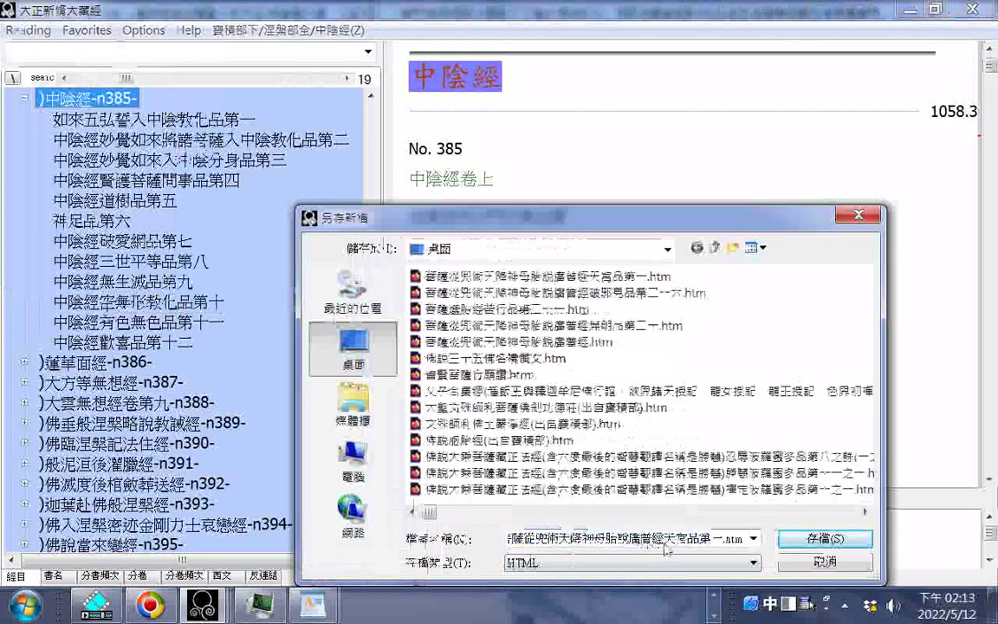
key("shift+End")
right_click(665, 546)
left_click(782, 379)
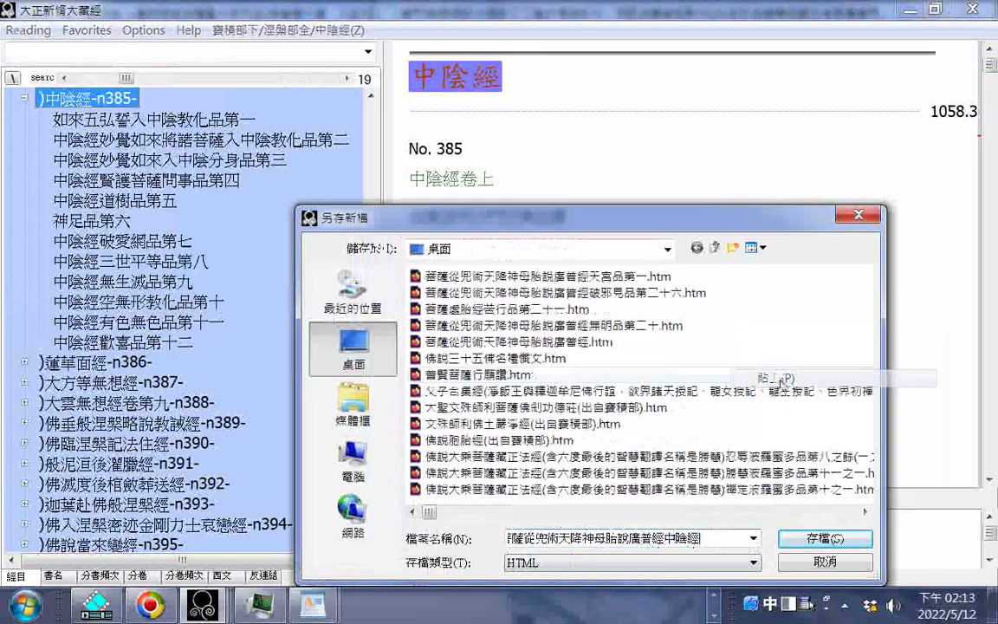
left_click(824, 538)
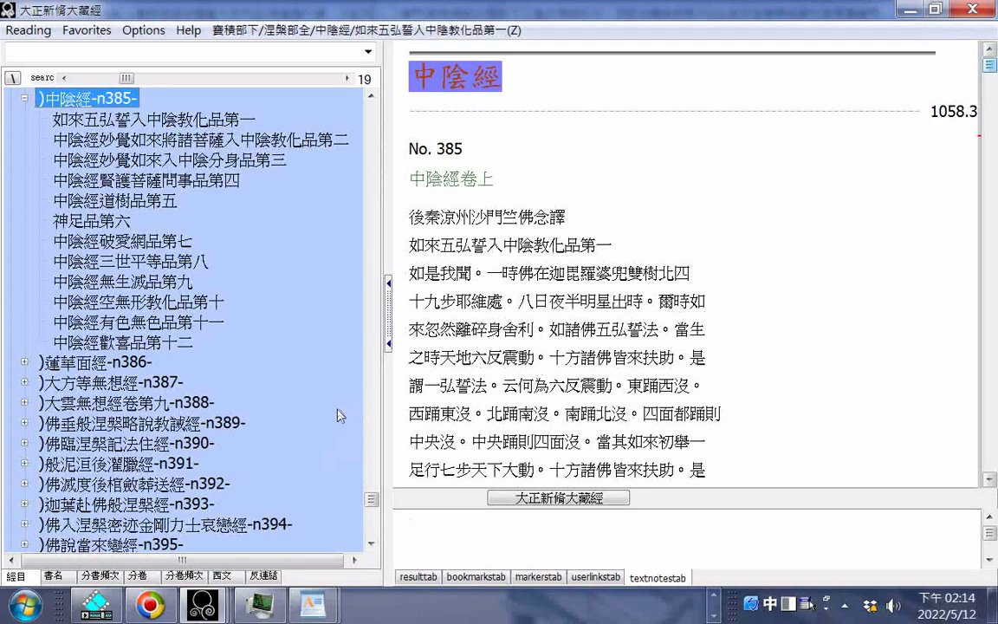
- Collapse 中陰經 in the catalogue, open the sutra 蓮華面經 (n386) and copy its title from the text
key("Left")
key("Down")
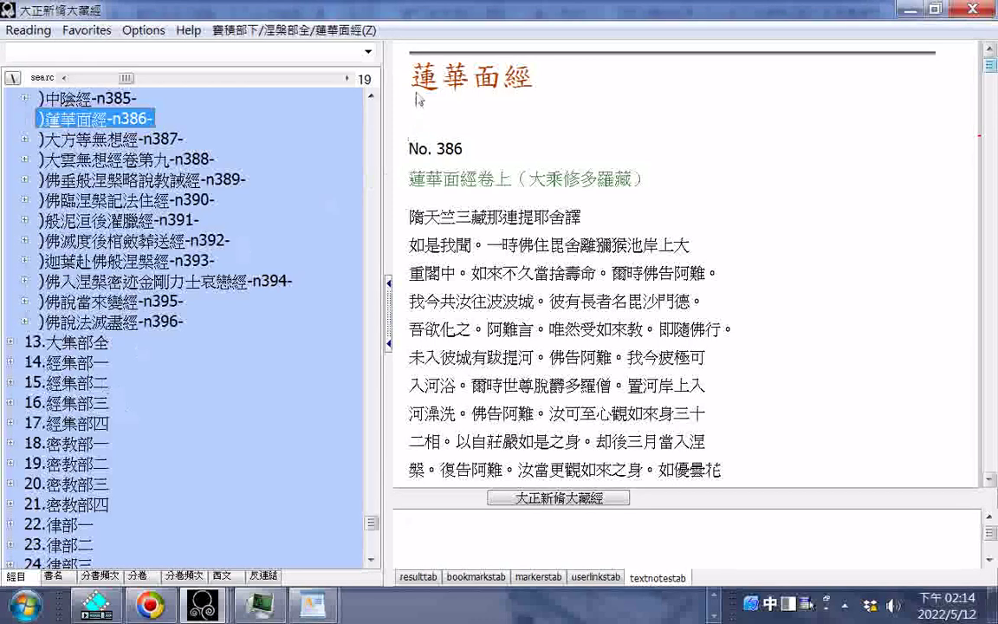
right_click(462, 70)
left_click(475, 84)
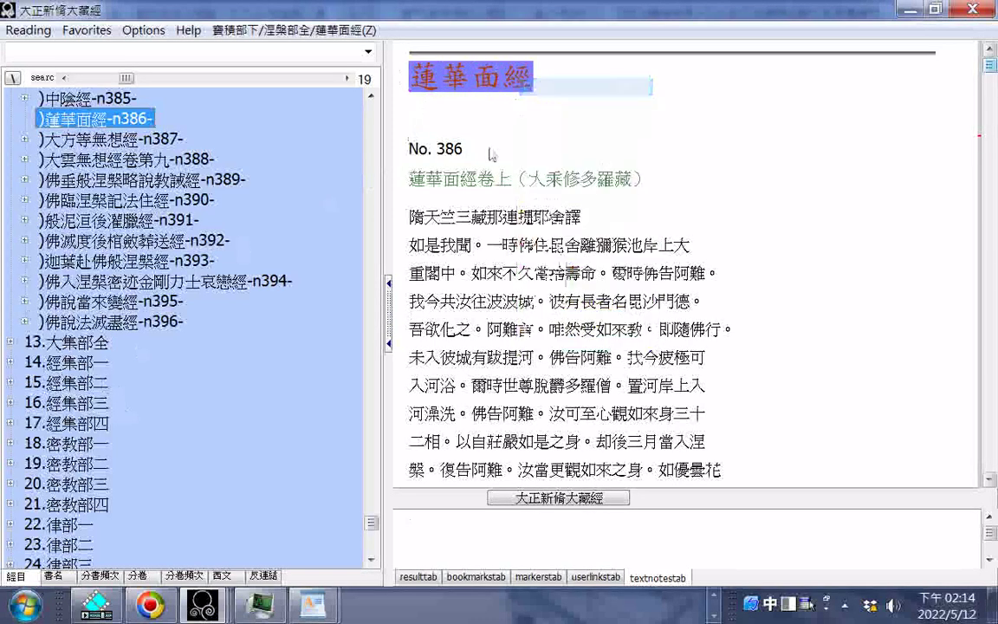
- Export the sutra to the desktop as an HTML file named 蓮華面經, replacing the suggested file name with the copied title
left_click(27, 30)
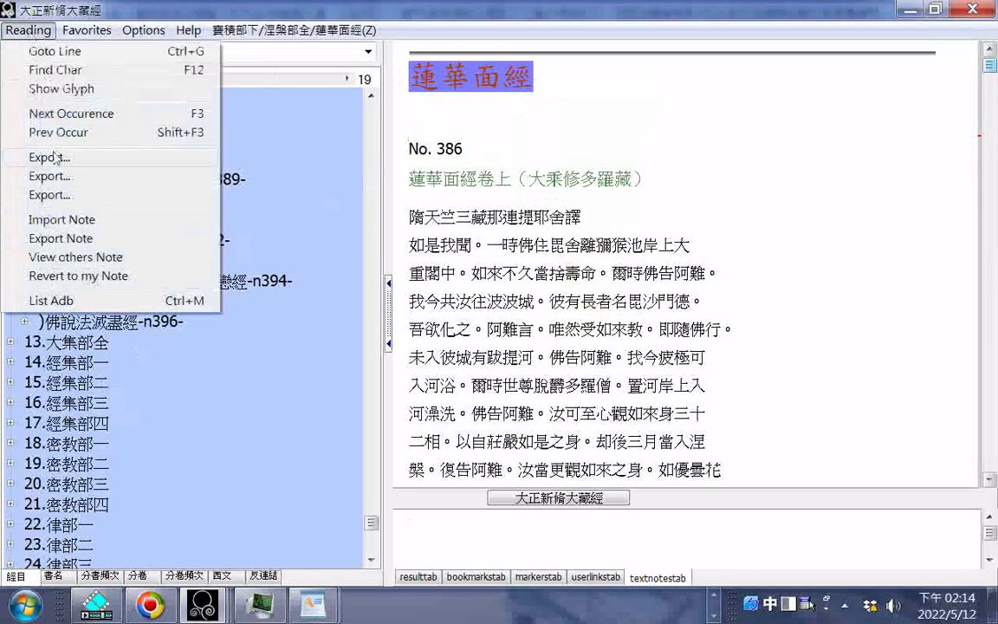
left_click(57, 158)
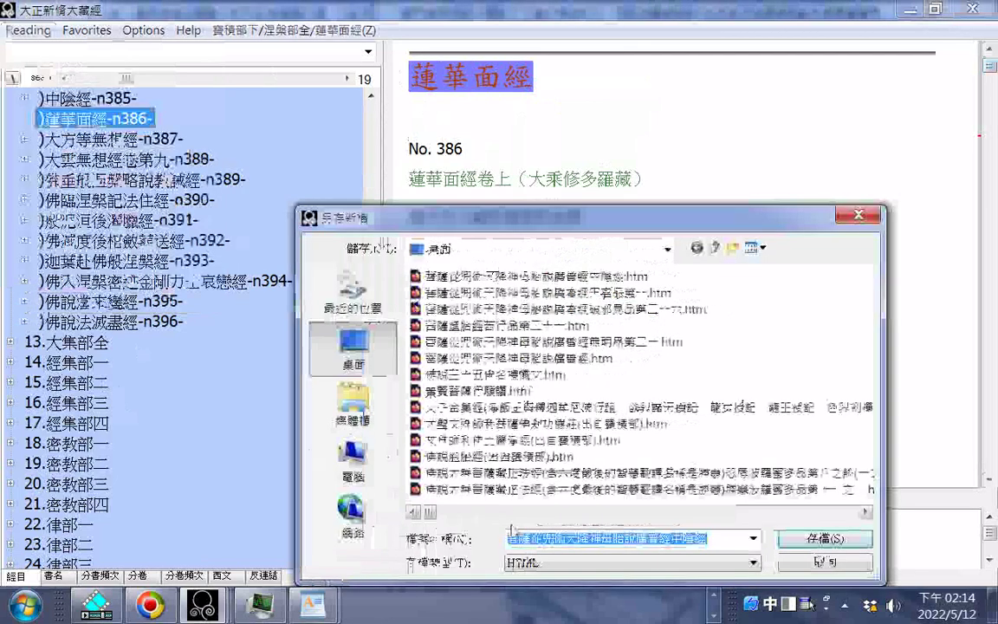
left_click(533, 543)
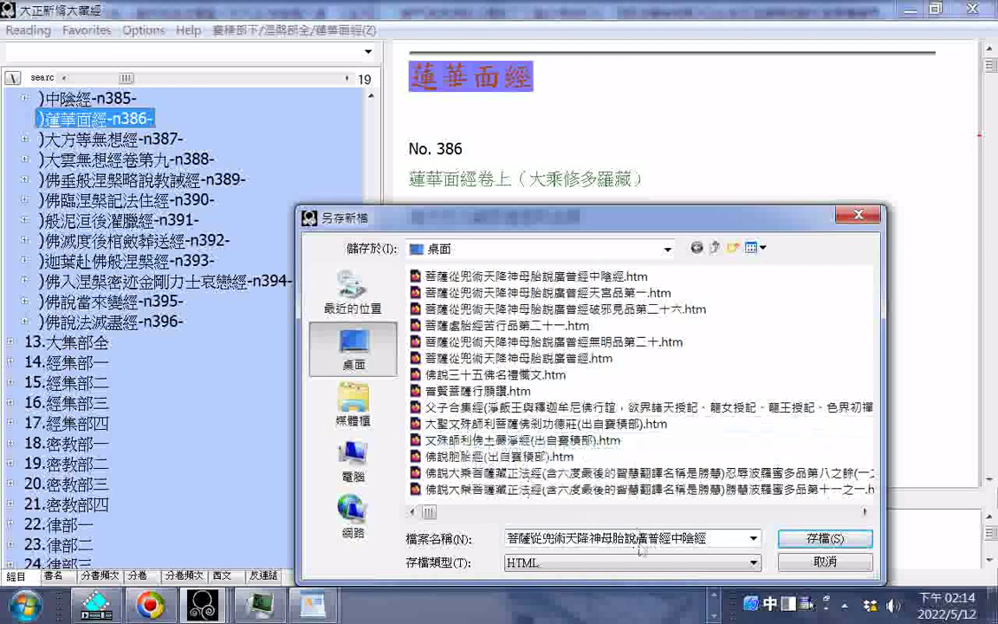
double_click(583, 545)
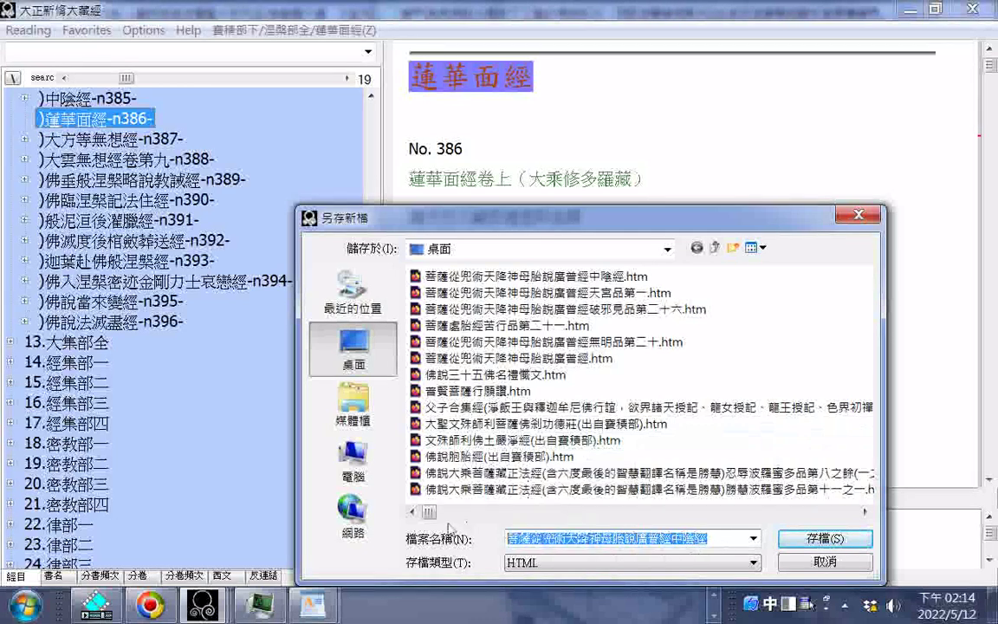
right_click(582, 544)
left_click(711, 371)
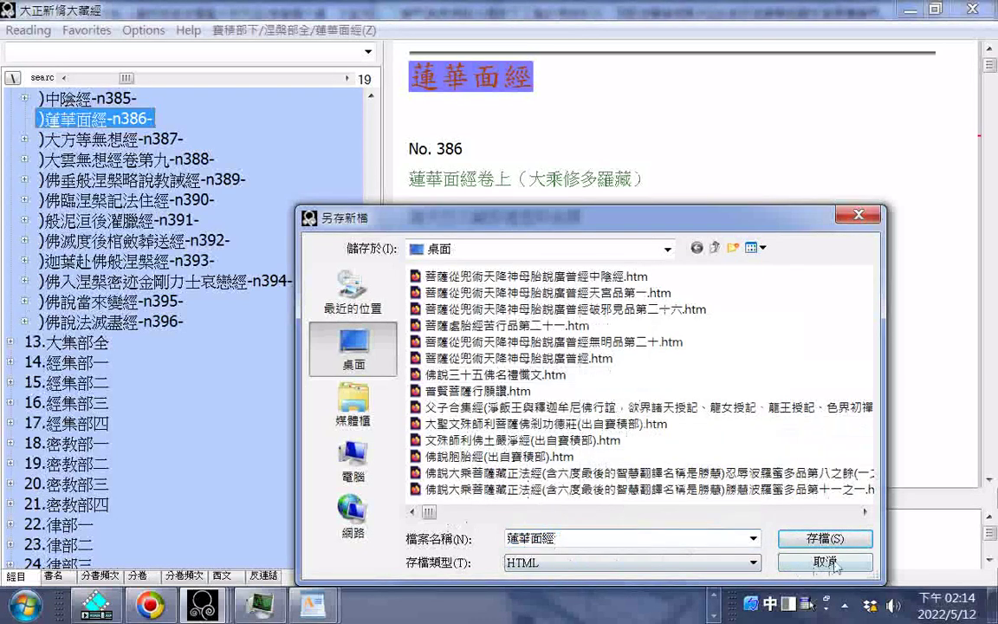
left_click(825, 538)
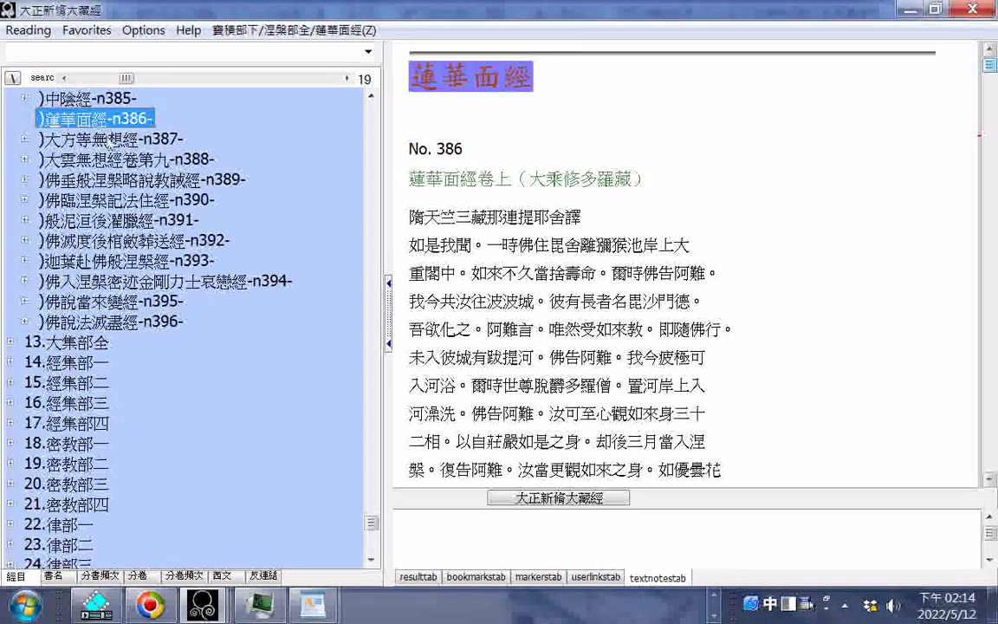
- Open the sutra 大方等無想經 (n387) from the catalogue and copy its title from the text
left_click(111, 143)
left_click_drag(407, 76, 589, 78)
right_click(569, 78)
left_click(550, 86)
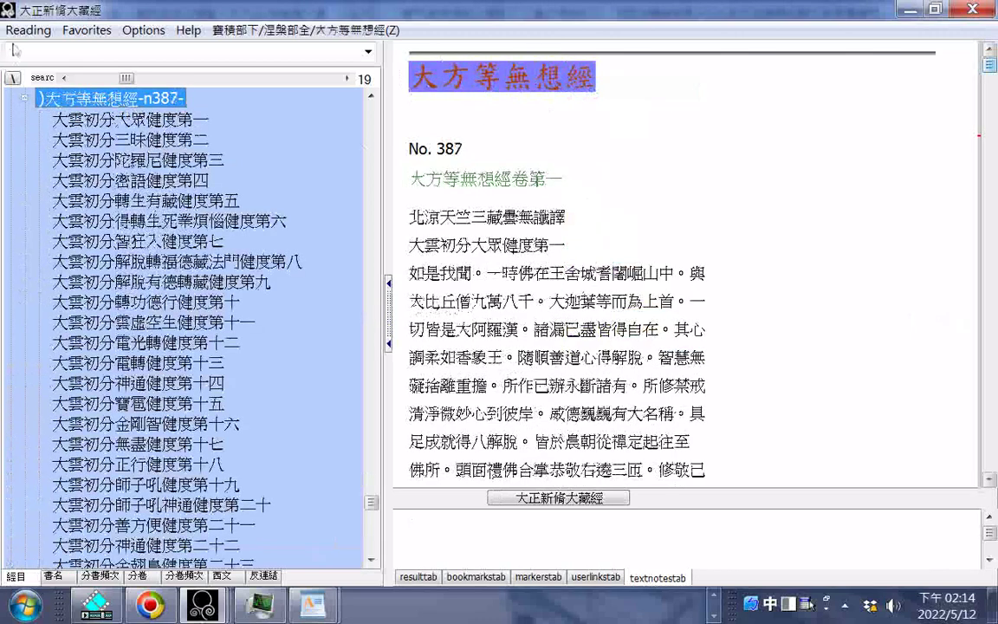
- Export the sutra to the desktop as an HTML file named 大方等無想經
key("ctrl+s")
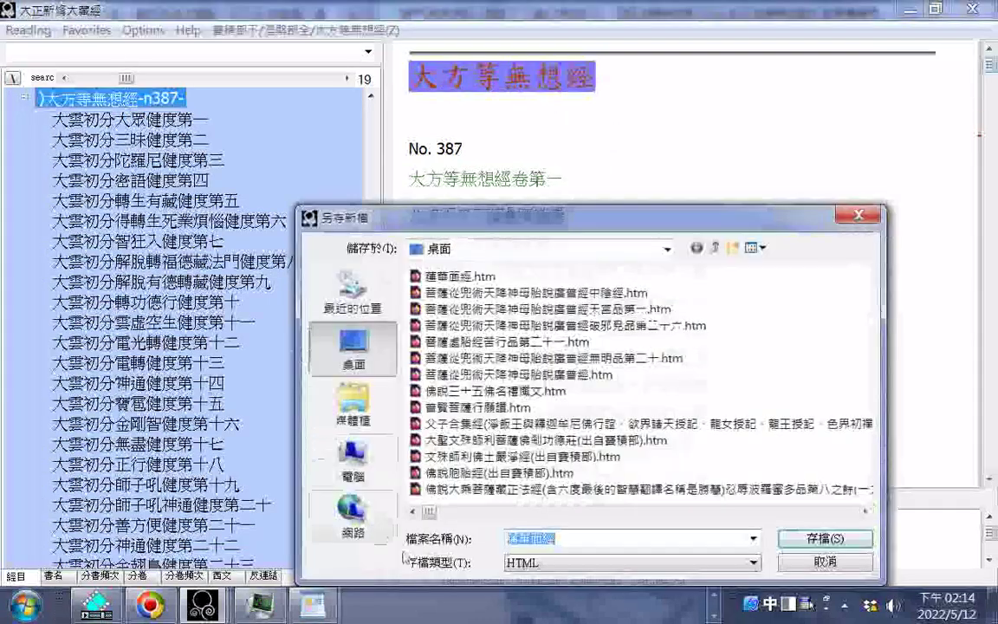
right_click(542, 542)
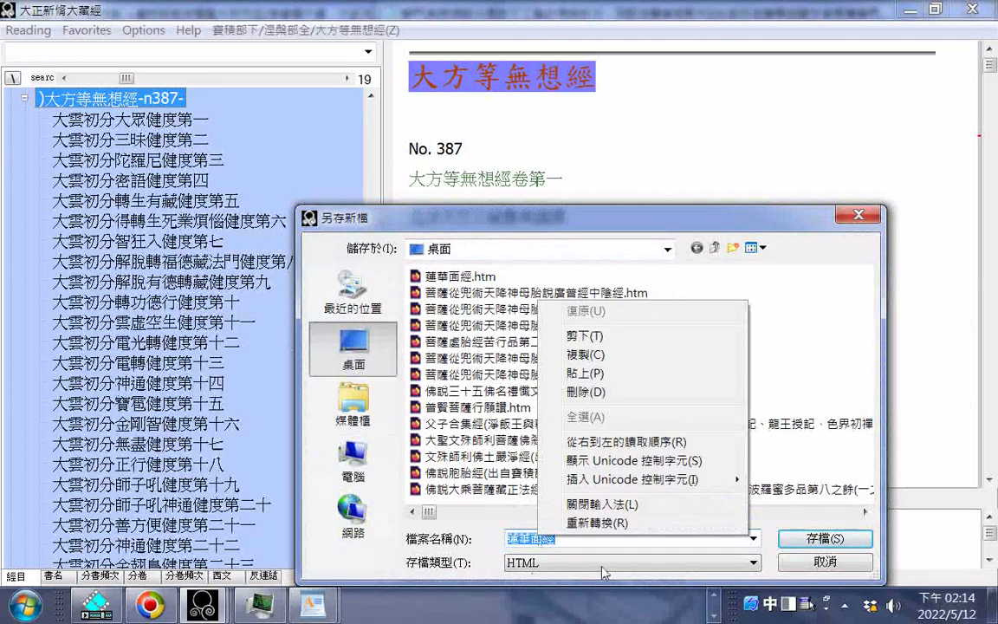
left_click(586, 373)
key("Return")
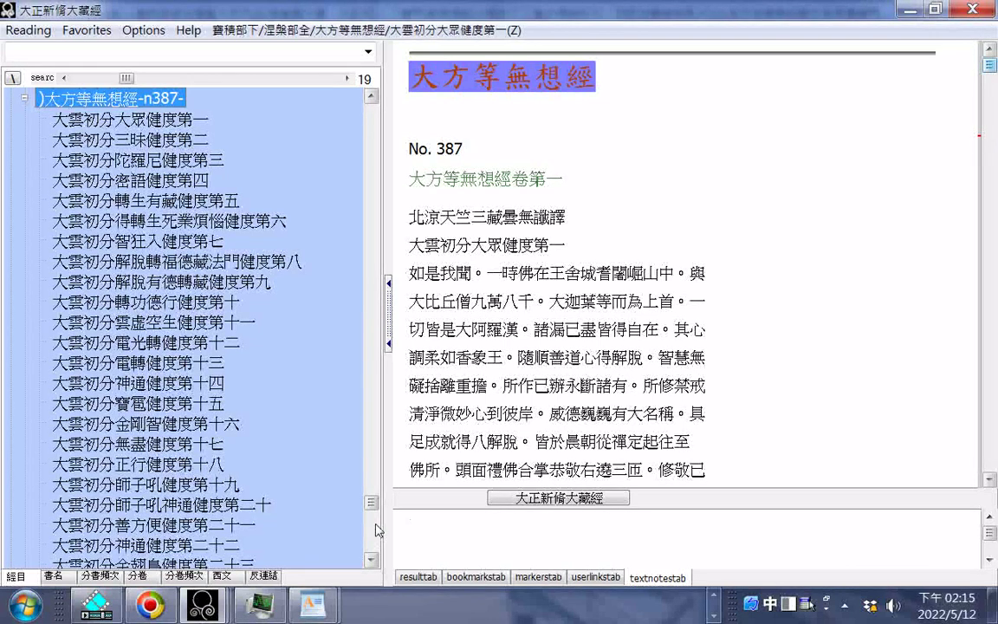
- Open 大雲無想經卷第九 (n388) from the catalogue and copy its title from the text
left_click(376, 527)
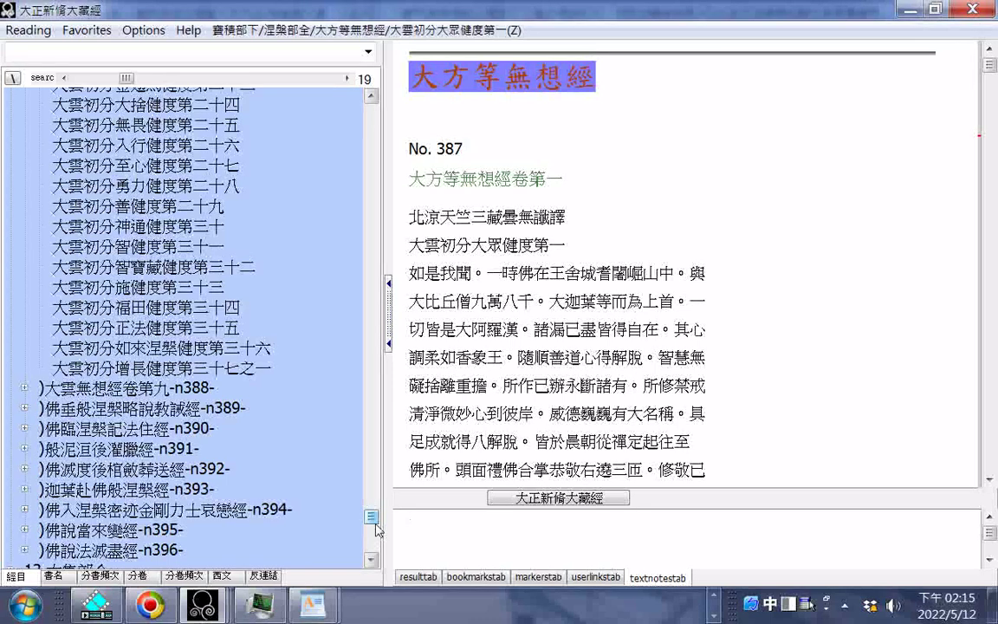
left_click(373, 561)
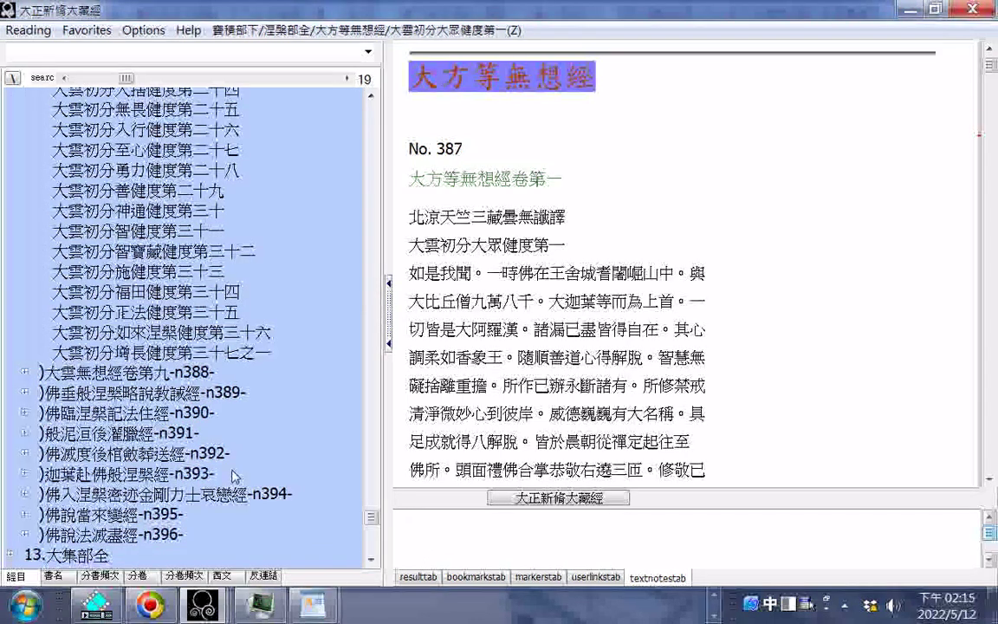
left_click(162, 373)
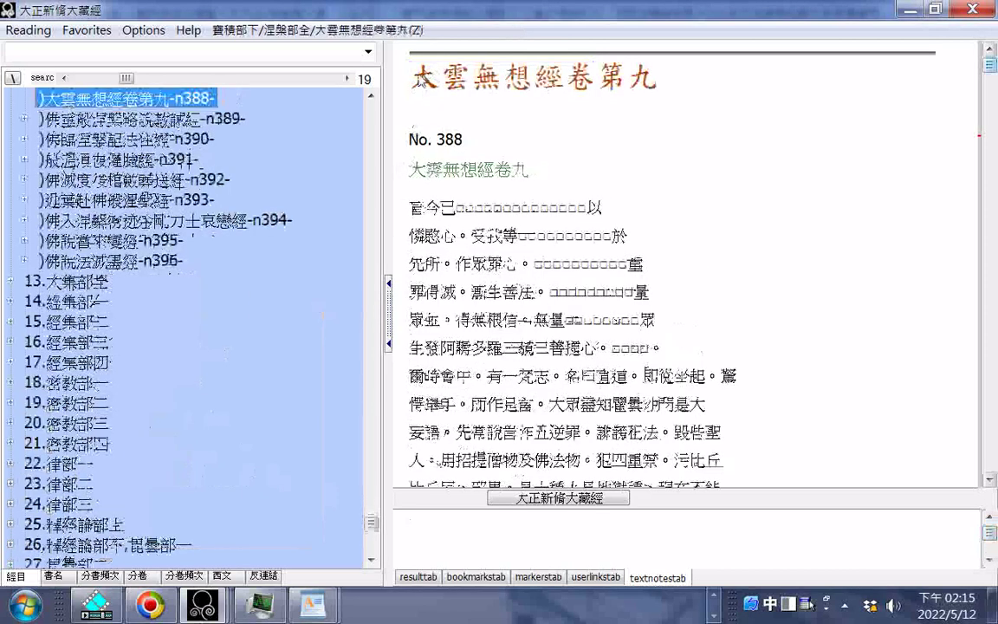
right_click(601, 73)
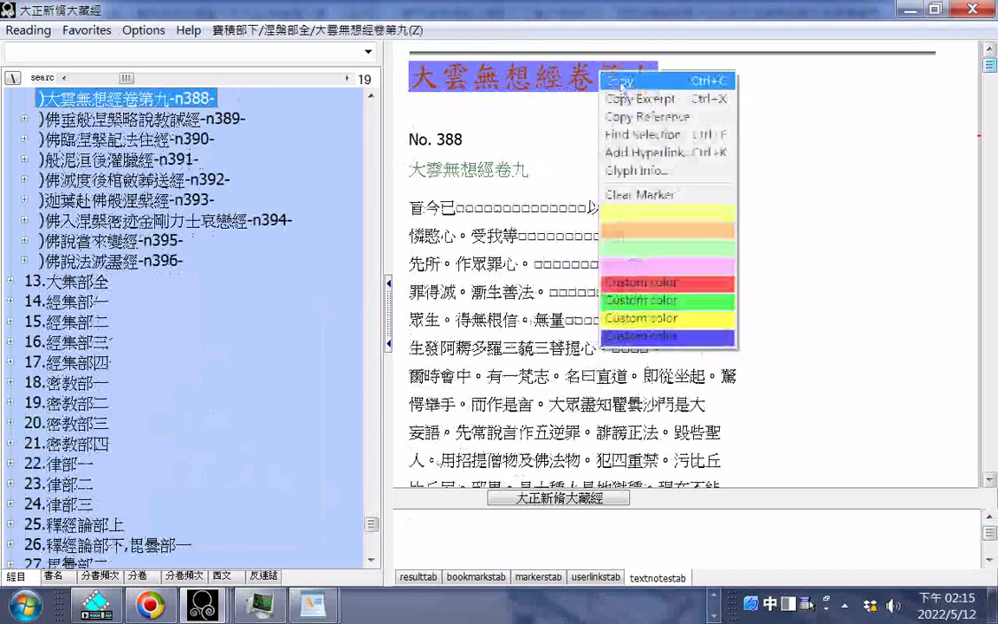
left_click(620, 82)
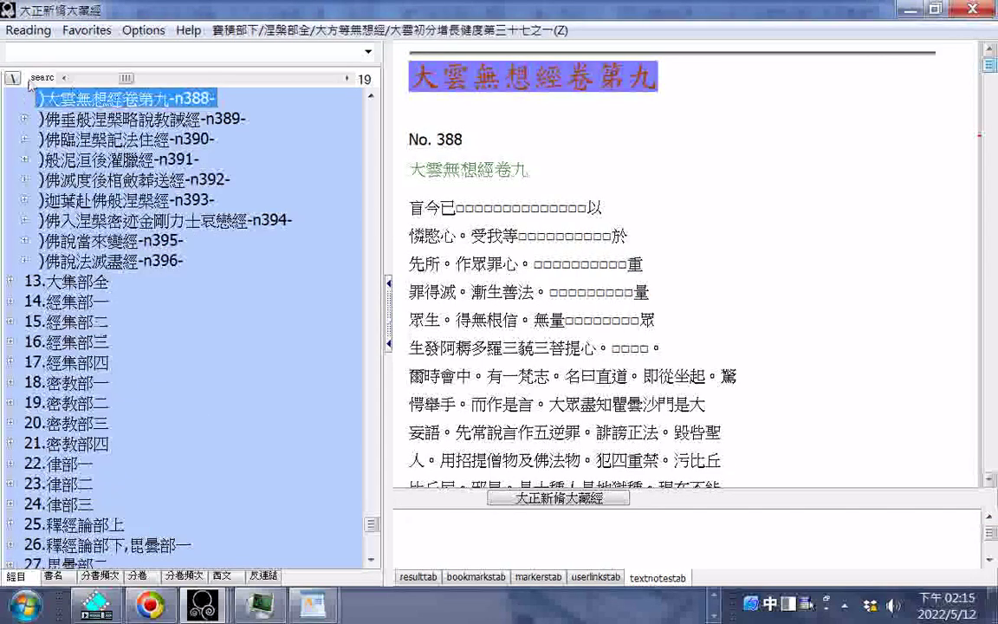
- Export the sutra to the desktop as an HTML file named 大雲無想經卷第九
left_click(15, 32)
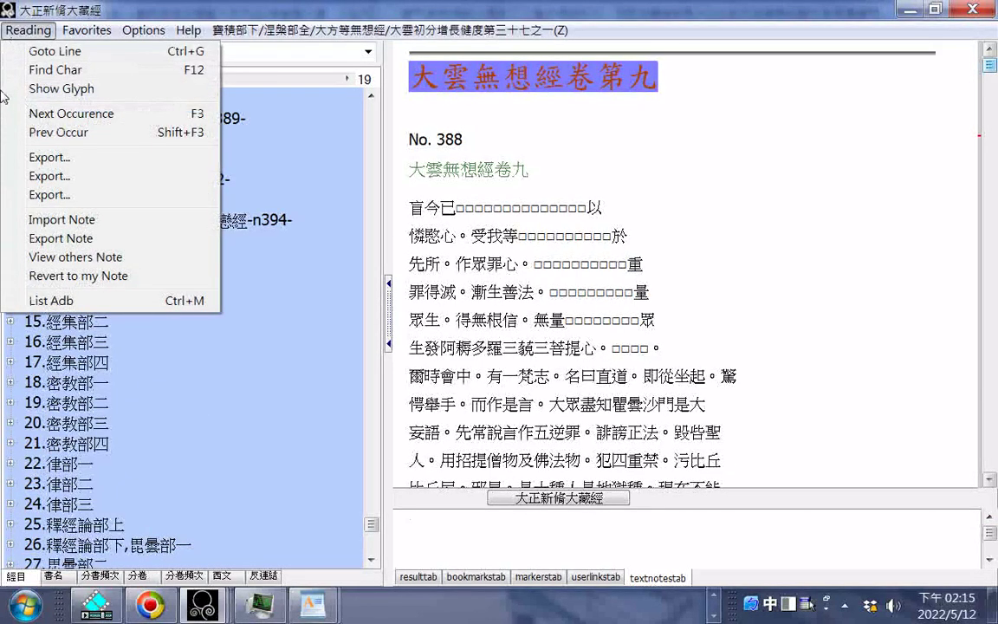
left_click(49, 159)
right_click(586, 331)
left_click(578, 392)
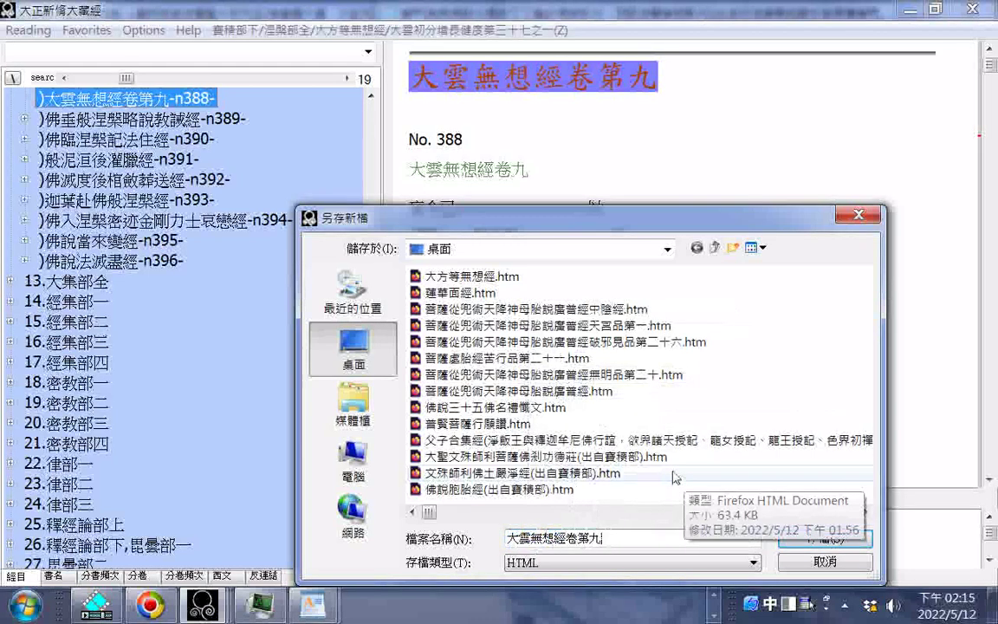
key("shift")
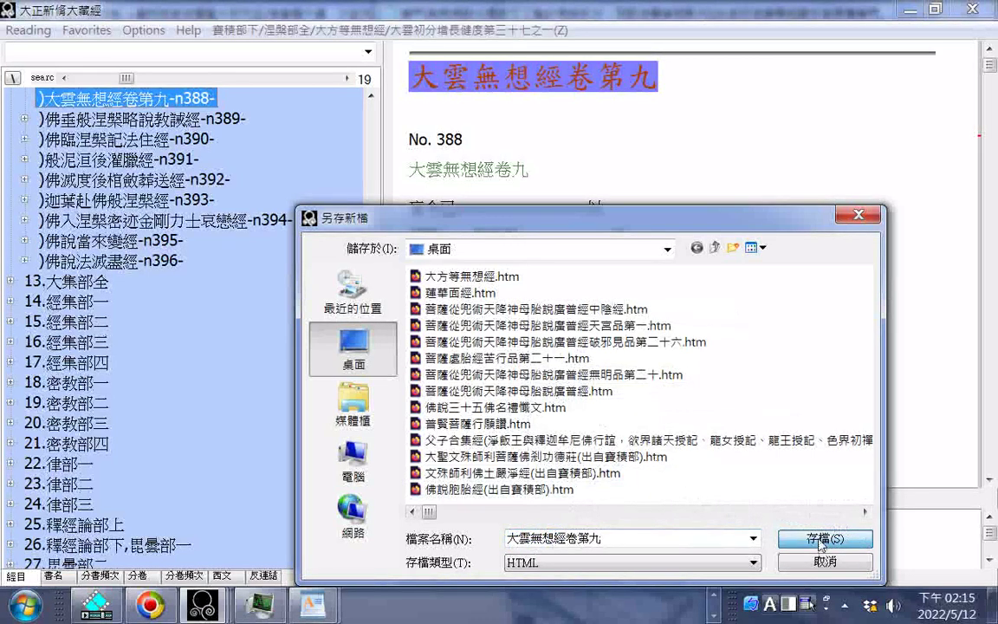
left_click(821, 539)
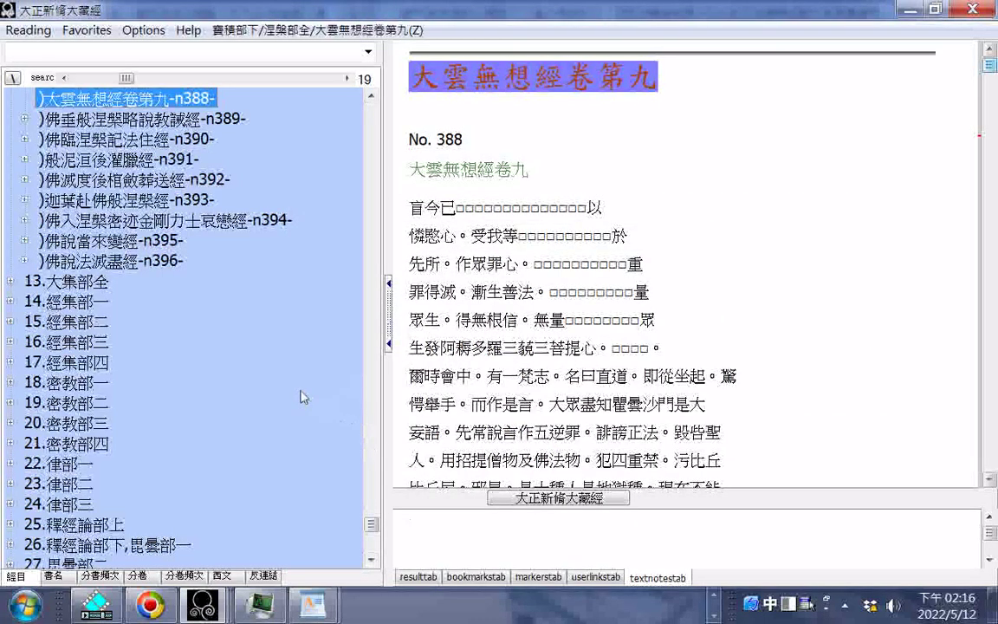
- Open the sutra 佛滅度後棺斂葬送經 (n392) from the catalogue and copy the green title line under No. 392
left_click(172, 184)
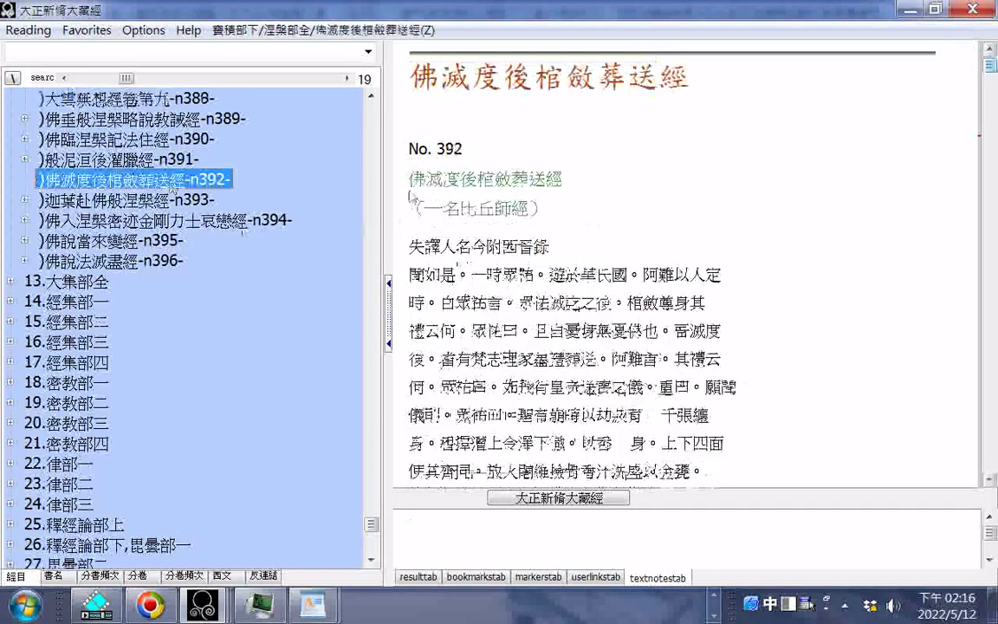
left_click_drag(410, 180, 563, 179)
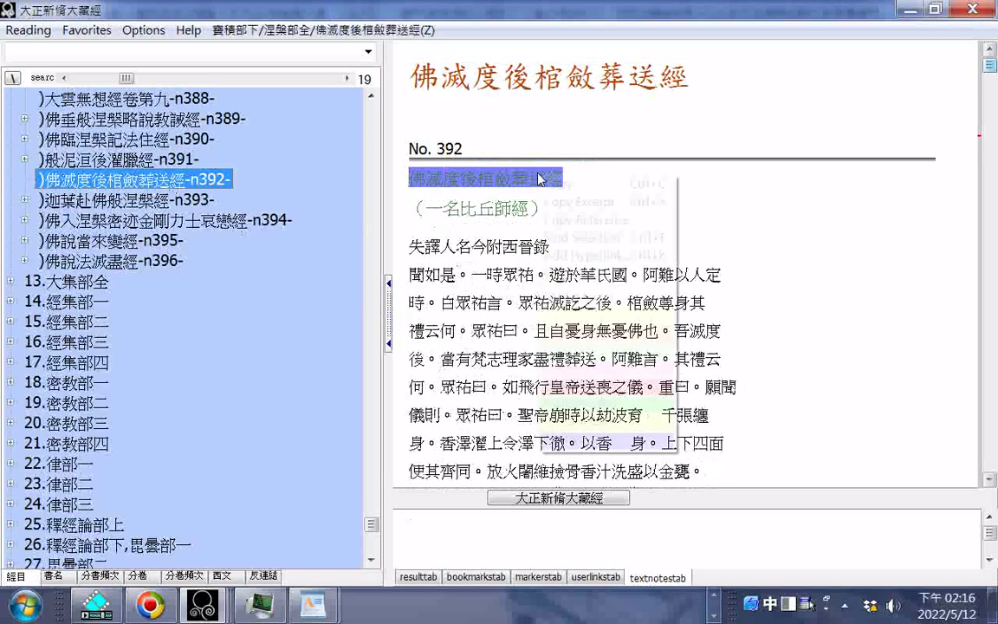
right_click(537, 178)
left_click(554, 184)
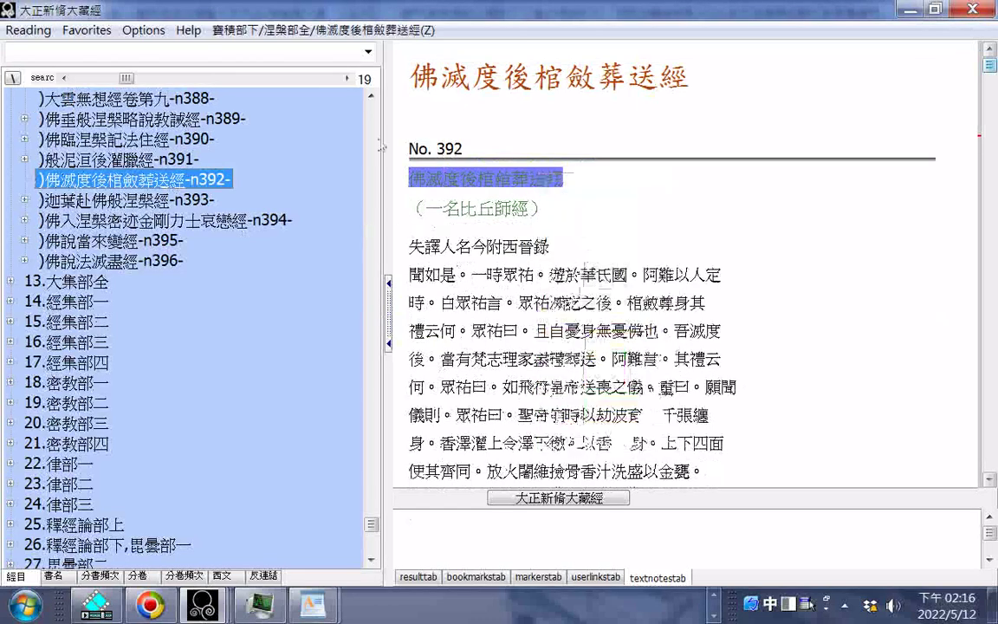
- Start an HTML export of the sutra to the desktop with the copied title 佛滅度後棺斂葬送經 as file name
left_click(27, 30)
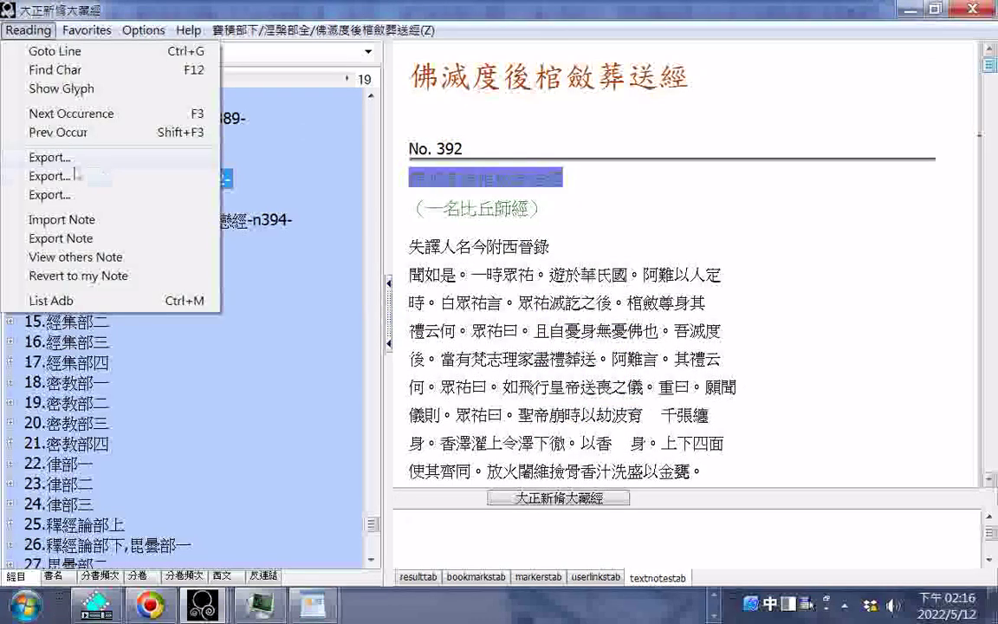
left_click(50, 158)
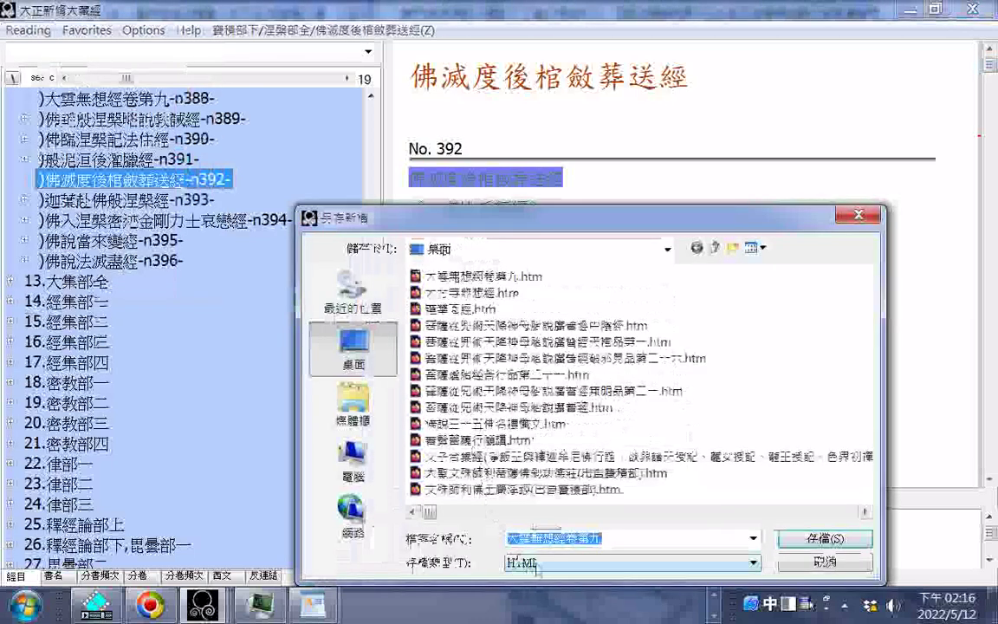
right_click(548, 539)
left_click(593, 380)
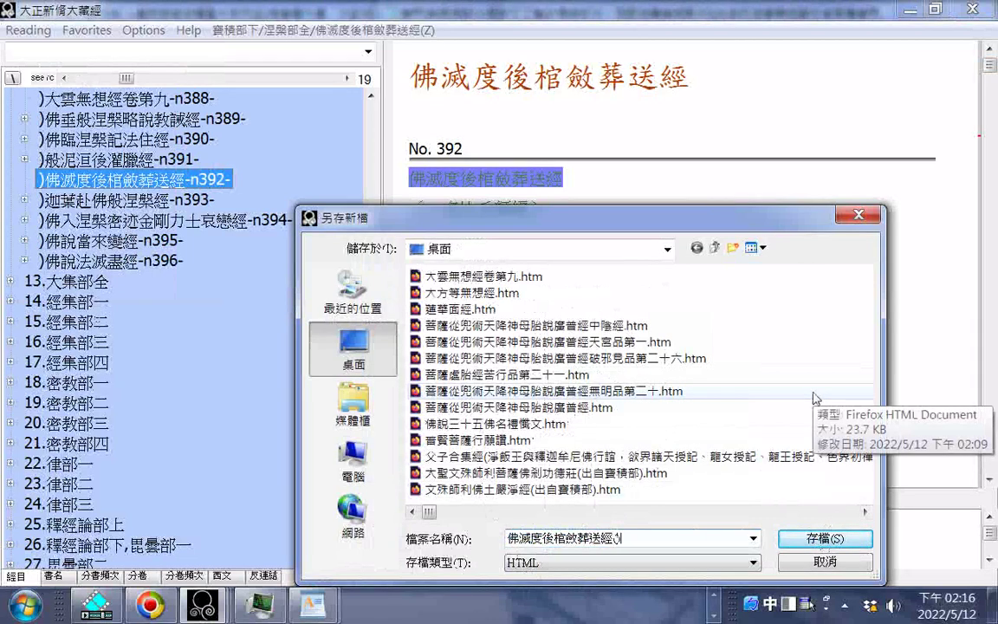
- Append the note (生命禮儀、佛教殯葬禮儀參考資源) to the title in the export file name
type("(")
type("出ㄗˋ")
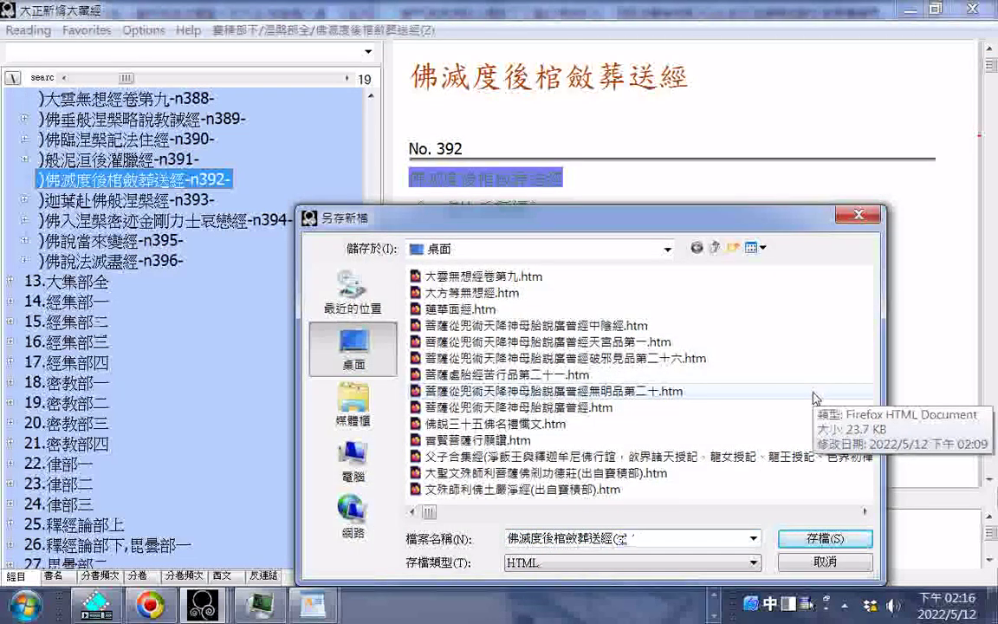
type("ㄥˋㄌ")
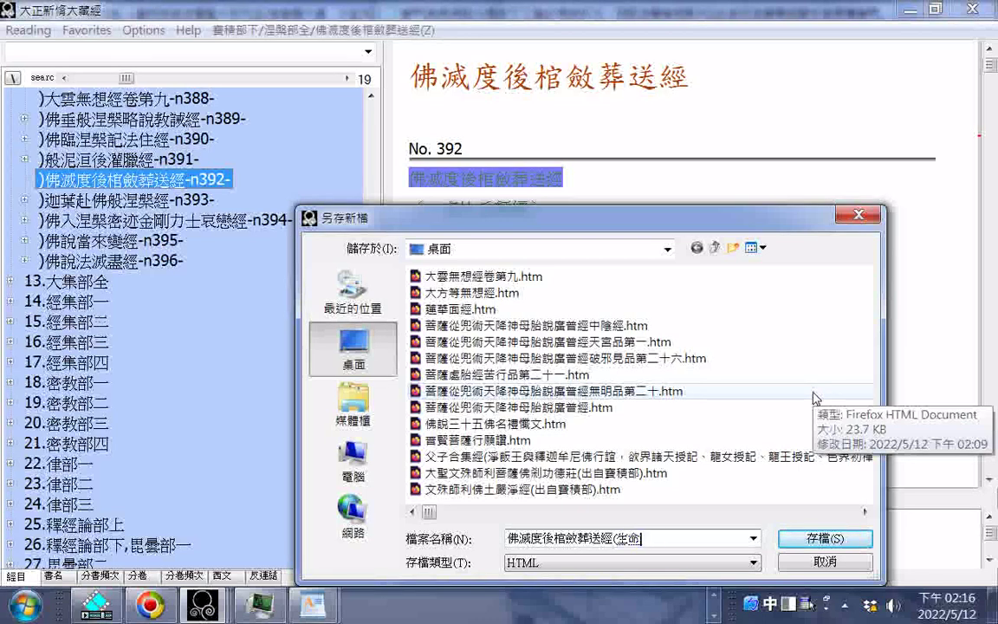
type("ㄧˇㄧˊ)")
key("BackSpace")
type("ㄈㄛ")
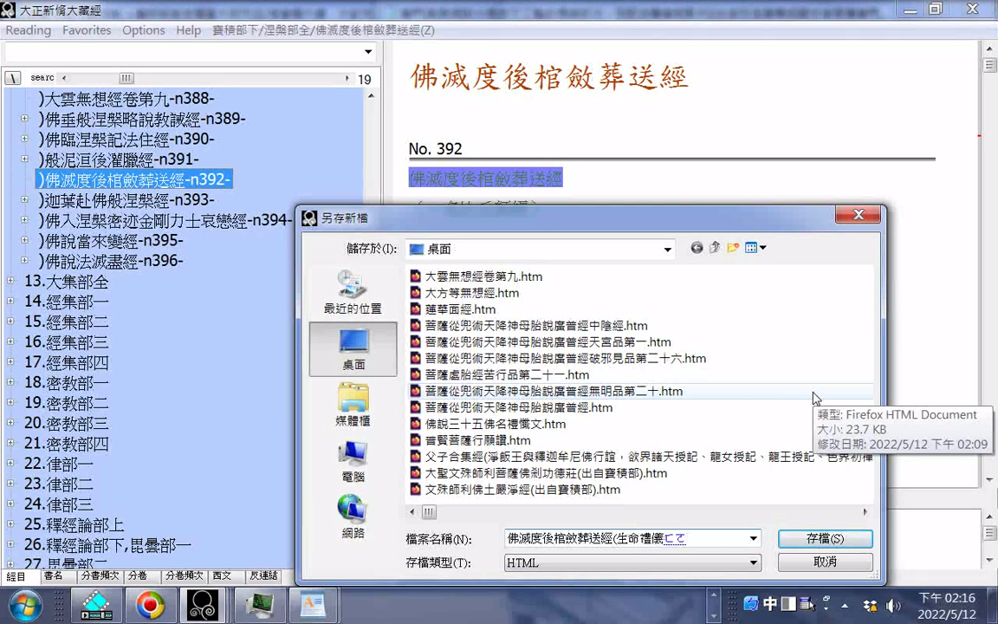
type("ˊㄐㄧㄠˋ")
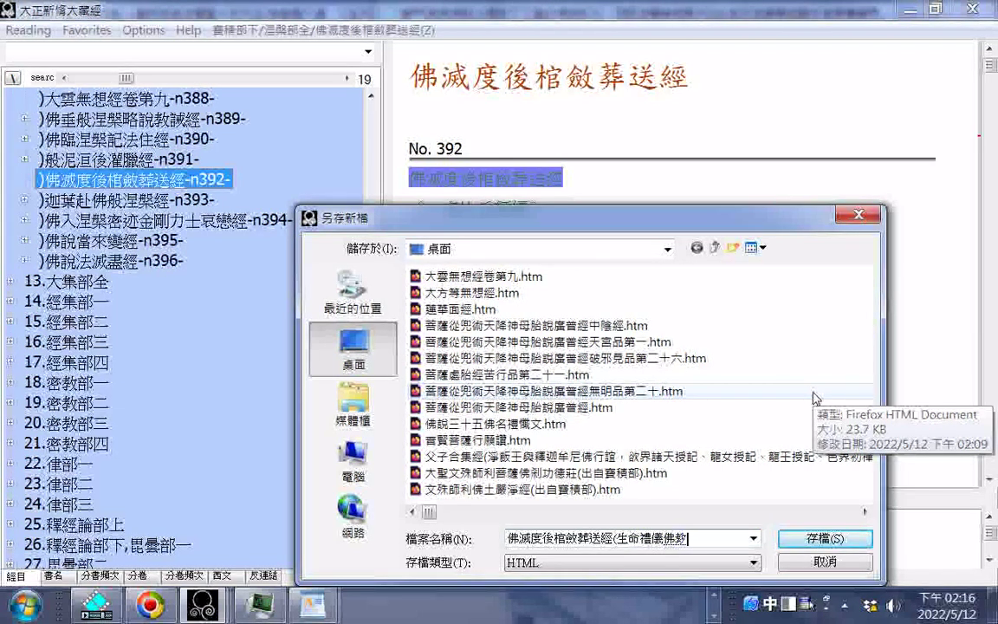
type("ㄅㄧㄣˋㄗㄤˋ)")
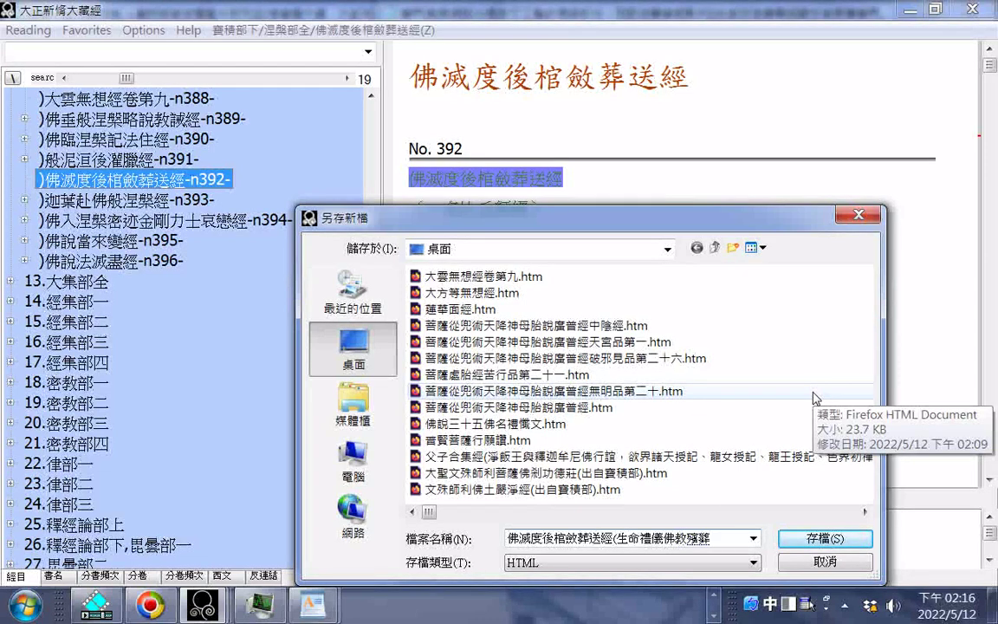
key("BackSpace")
type("ㄉㄧㄢˋㄧˊ)")
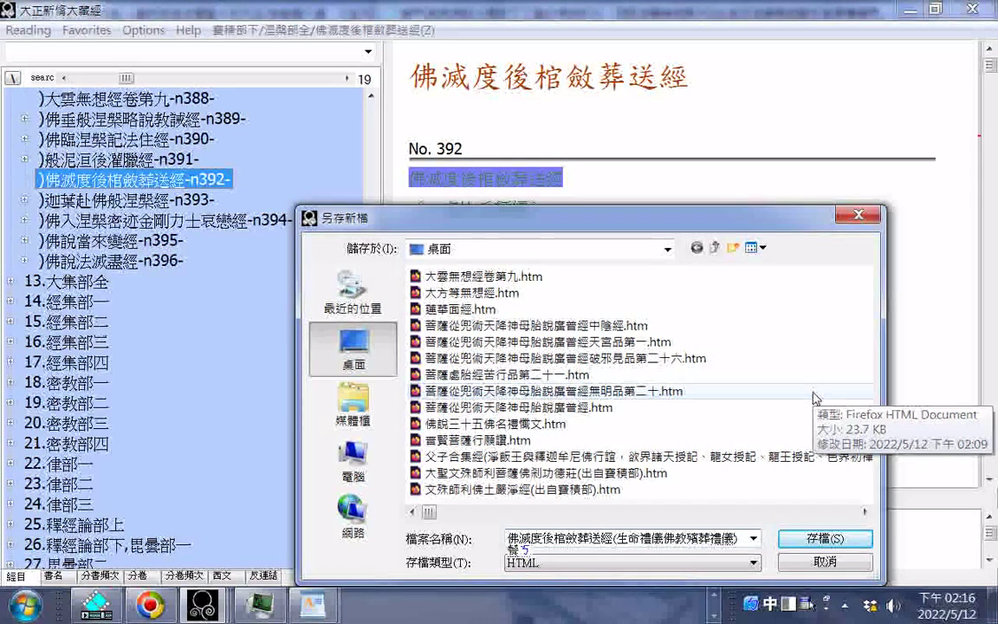
type("ㄎㄠˇㄗㄩㄢˊ")
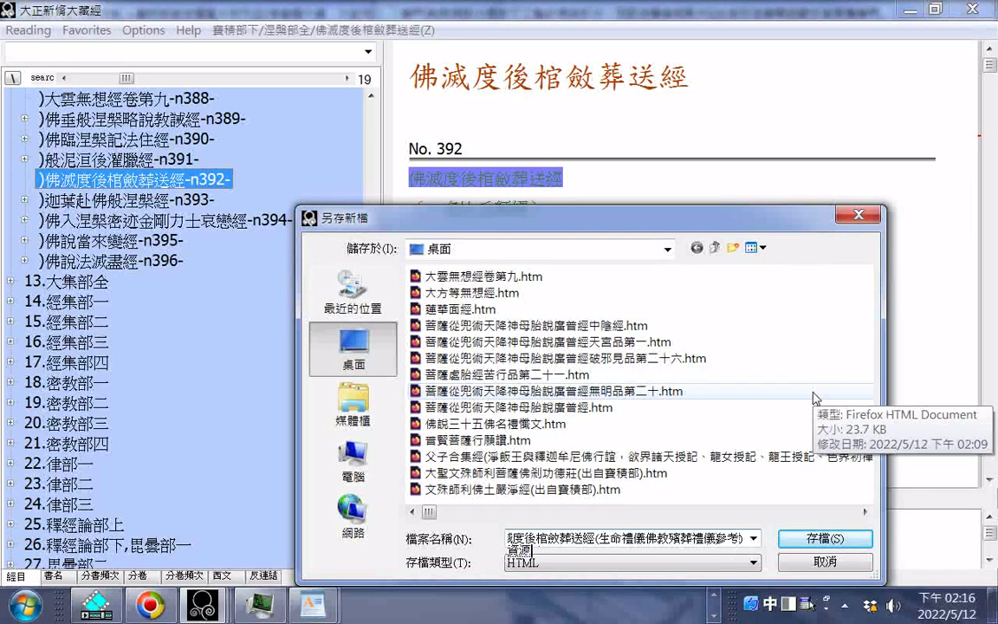
key("Return")
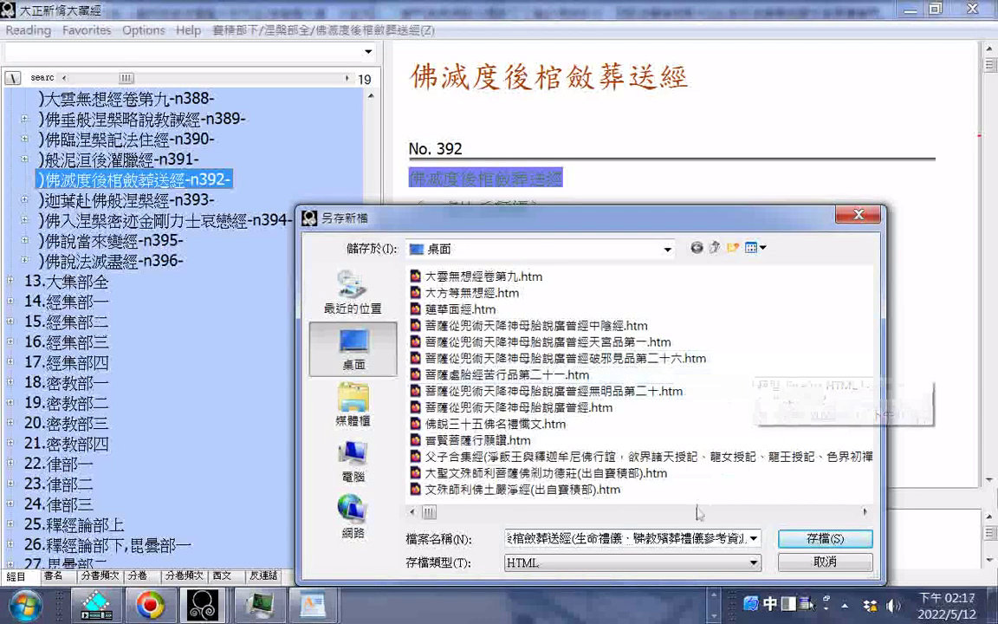
- Copy the complete export file name 佛滅度後棺斂葬送經(生命禮儀、佛教殯葬禮儀參考資源)
right_click(679, 544)
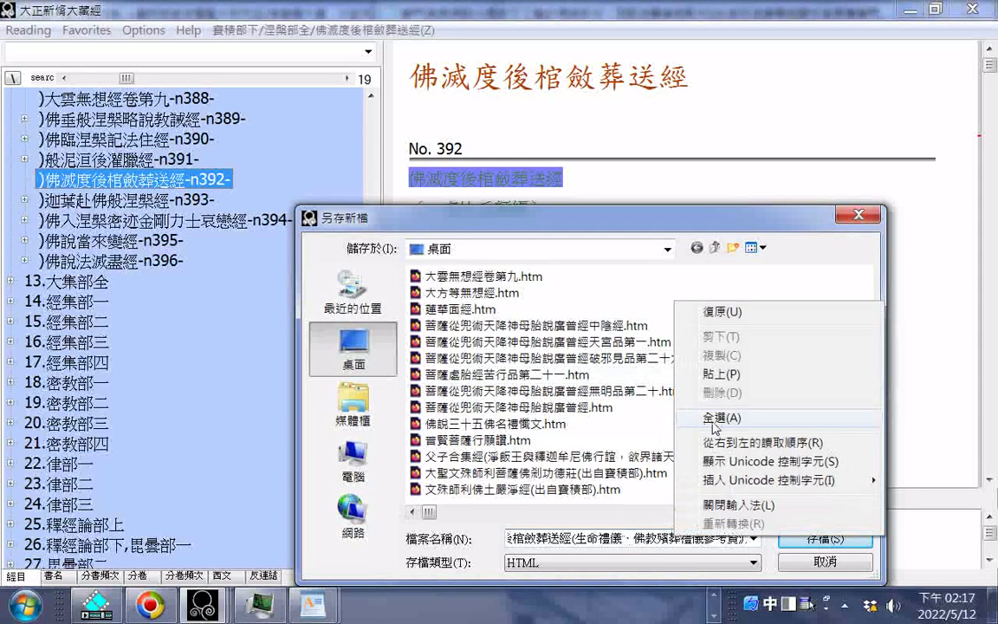
left_click(693, 418)
right_click(570, 539)
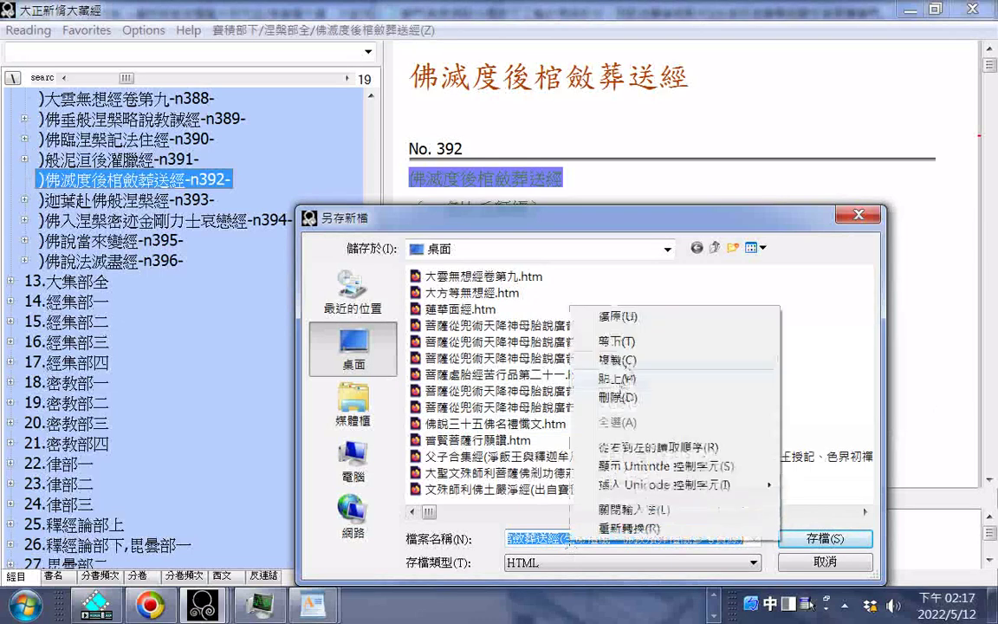
left_click(628, 360)
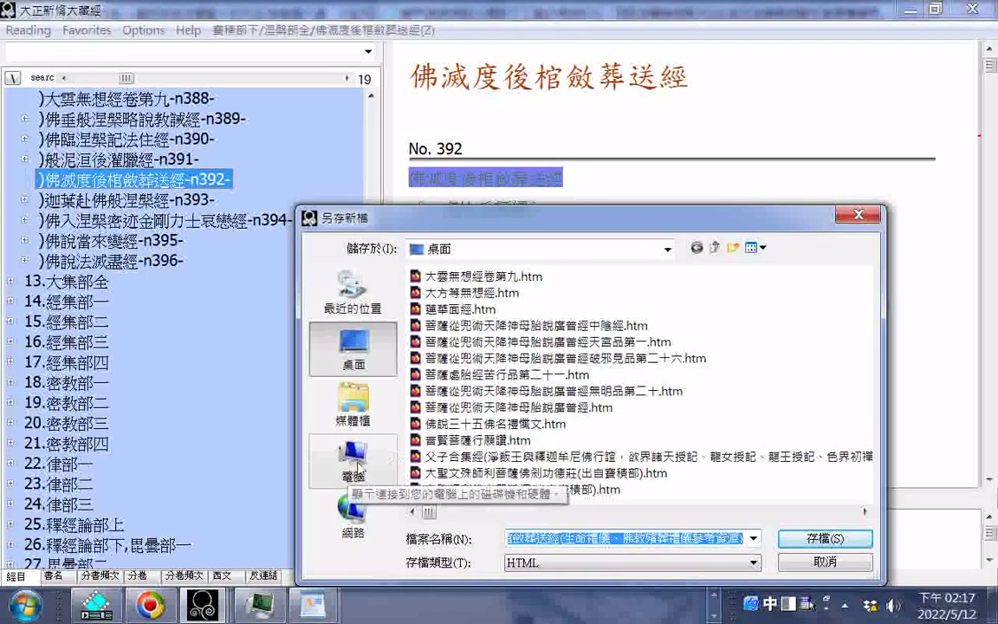
- Switch to the Transcend (H:) folder window and place it so the desktop files in the save dialog stay reachable beside it
left_click(714, 598)
left_click_drag(551, 604, 520, 544)
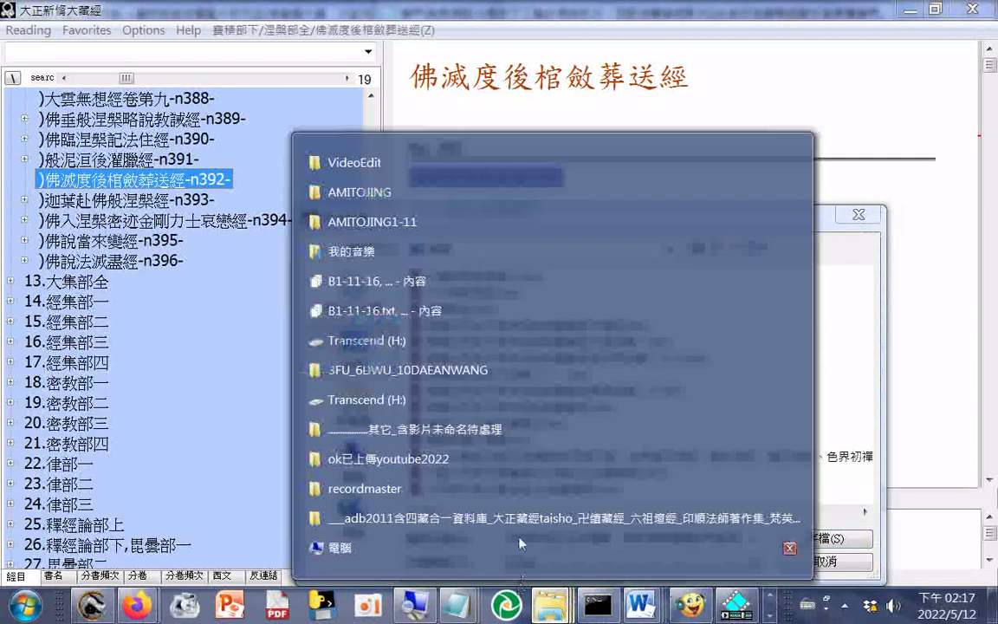
left_click(395, 402)
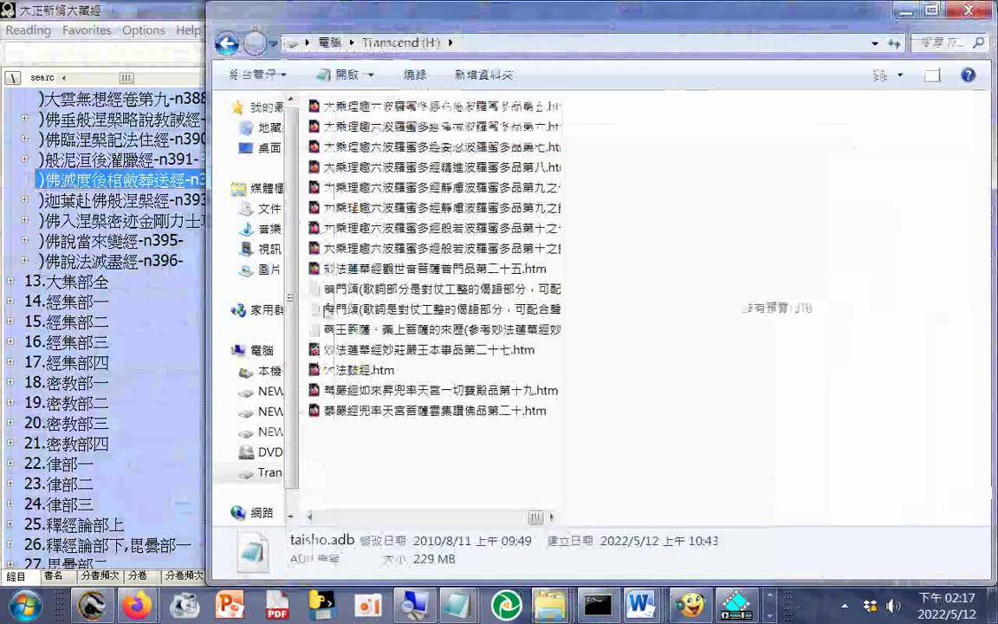
left_click_drag(486, 10, 831, 11)
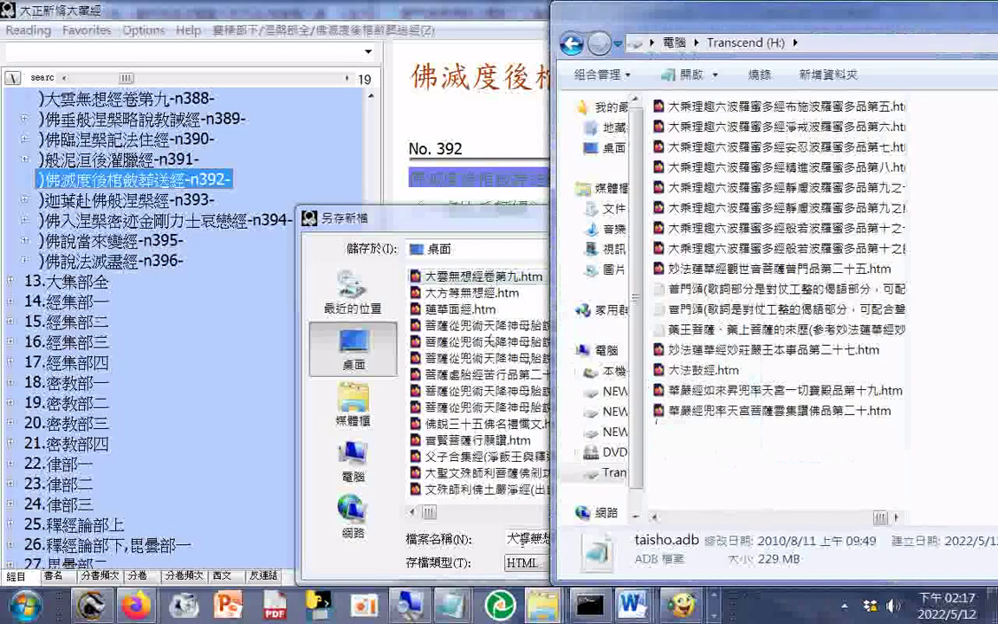
- Copy the first column of desktop HTML sutra files, down to 文殊師利佛土嚴淨經(出自寶積部).htm, to Transcend (H:)
left_click_drag(461, 293, 775, 475)
left_click_drag(485, 407, 513, 405)
left_click(460, 342)
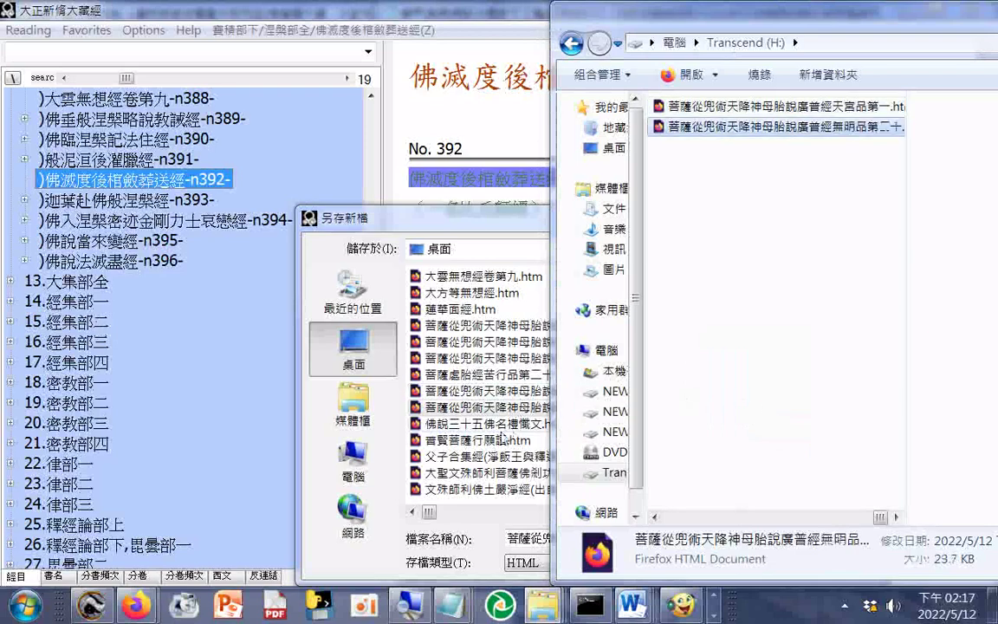
left_click_drag(499, 427, 708, 427)
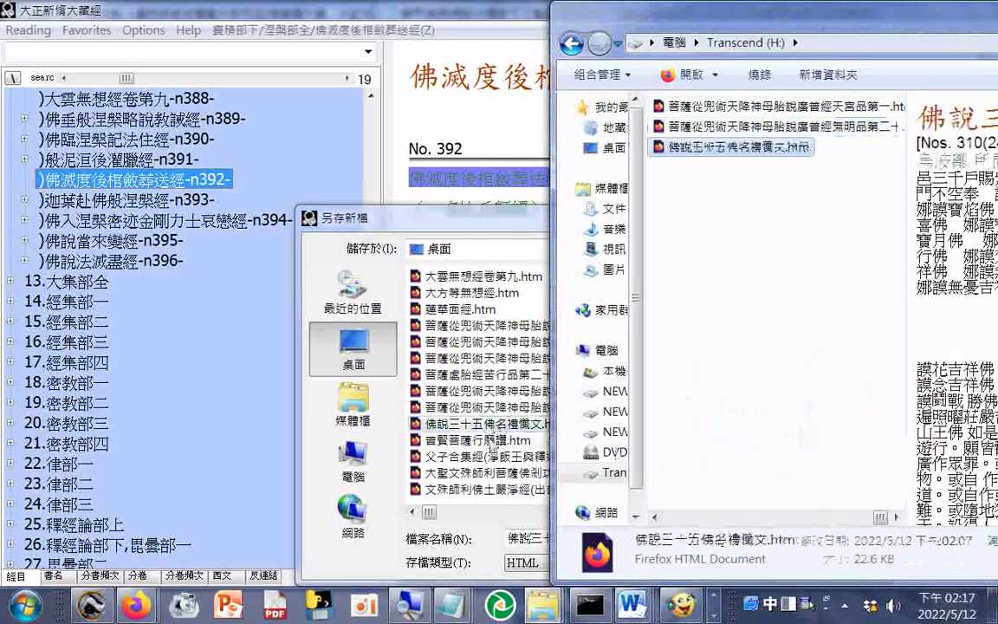
left_click_drag(500, 440, 811, 459)
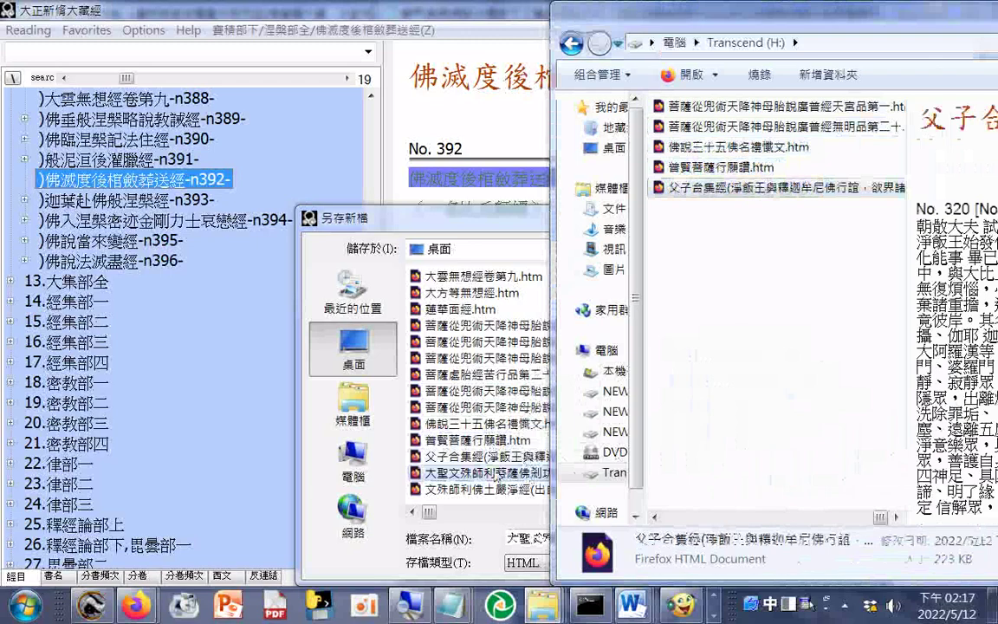
left_click_drag(494, 488, 706, 208)
- Copy 佛說胞胎經(出自寶積部).htm and the first 佛說大乘菩薩藏正法經 chapter files from the desktop to Transcend (H:)
left_click(460, 460)
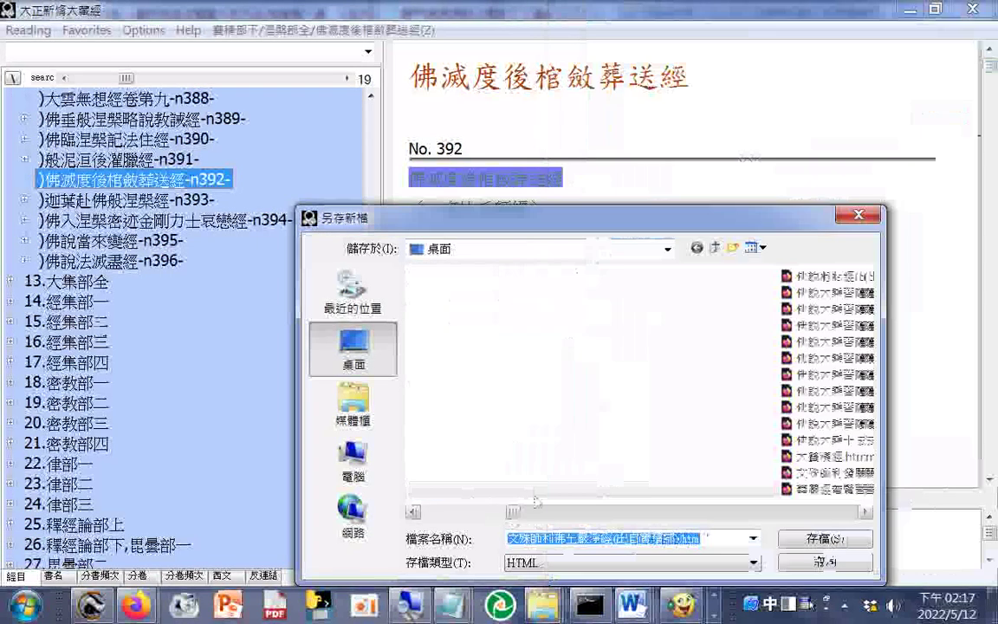
left_click_drag(486, 276, 520, 269)
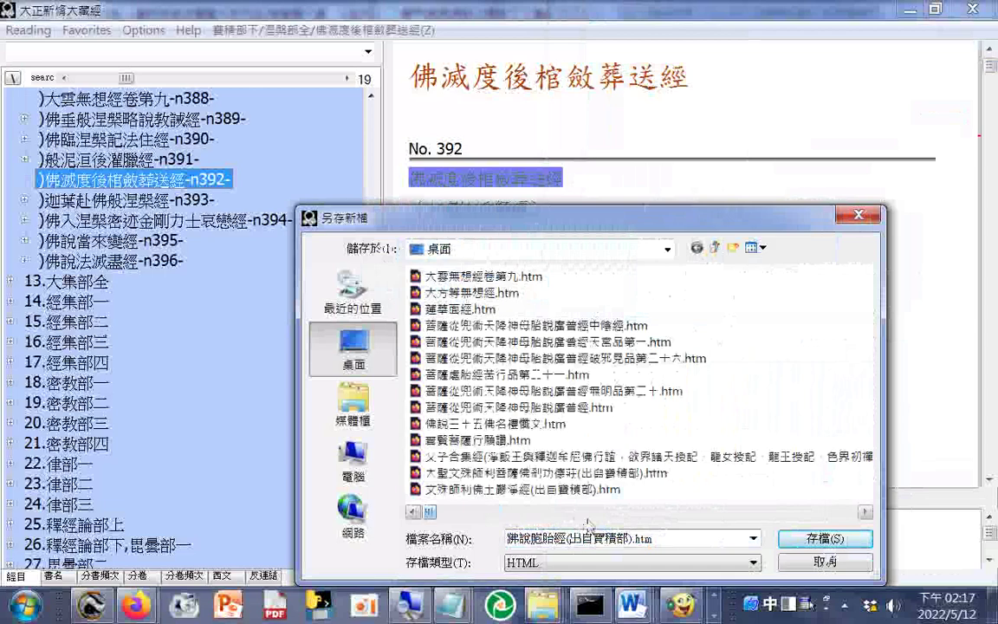
right_click(544, 605)
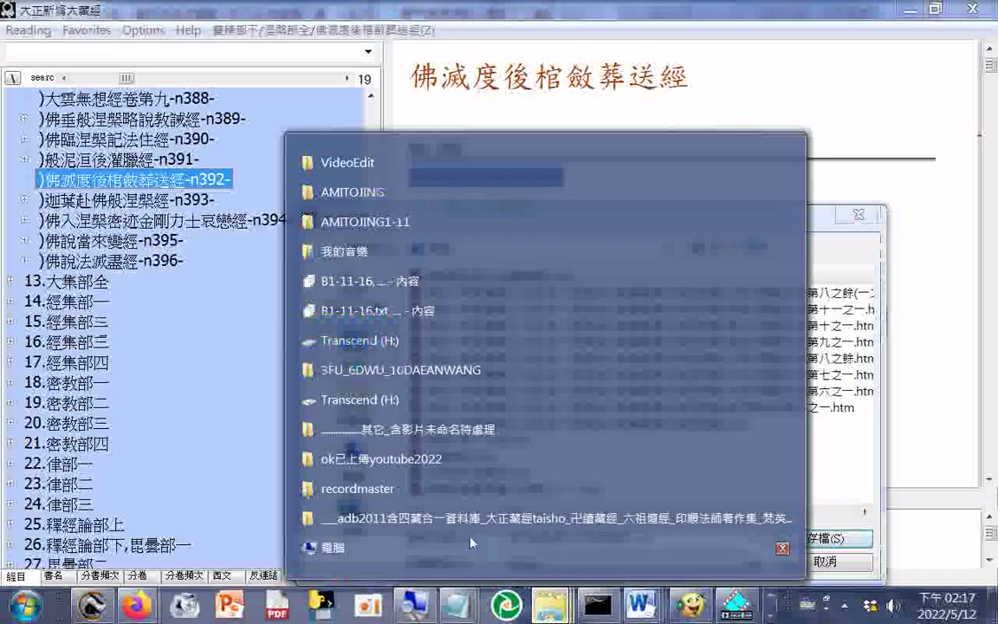
left_click(403, 401)
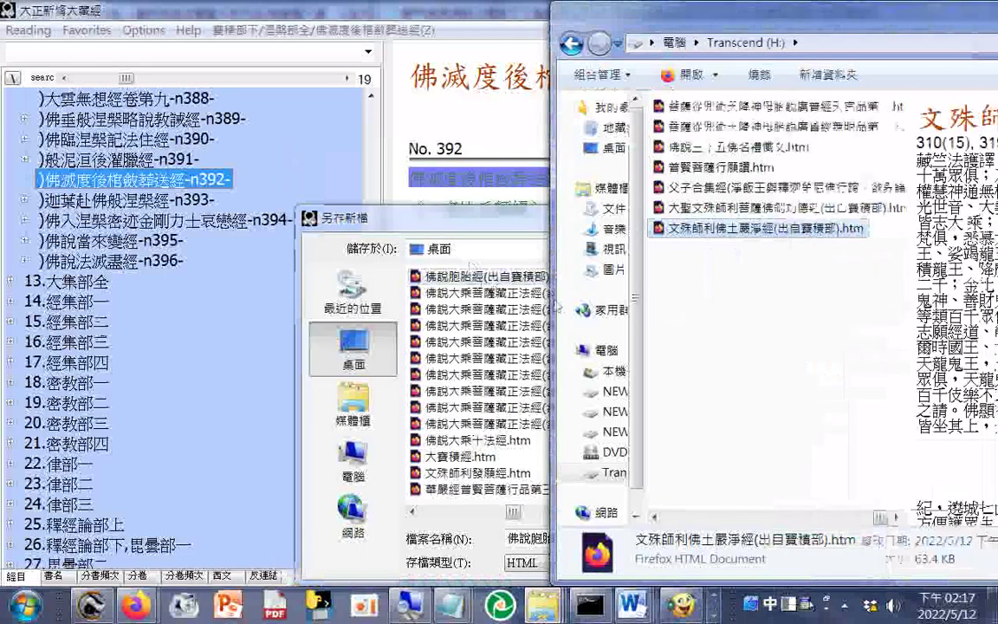
left_click_drag(472, 292, 676, 277)
left_click_drag(472, 309, 711, 329)
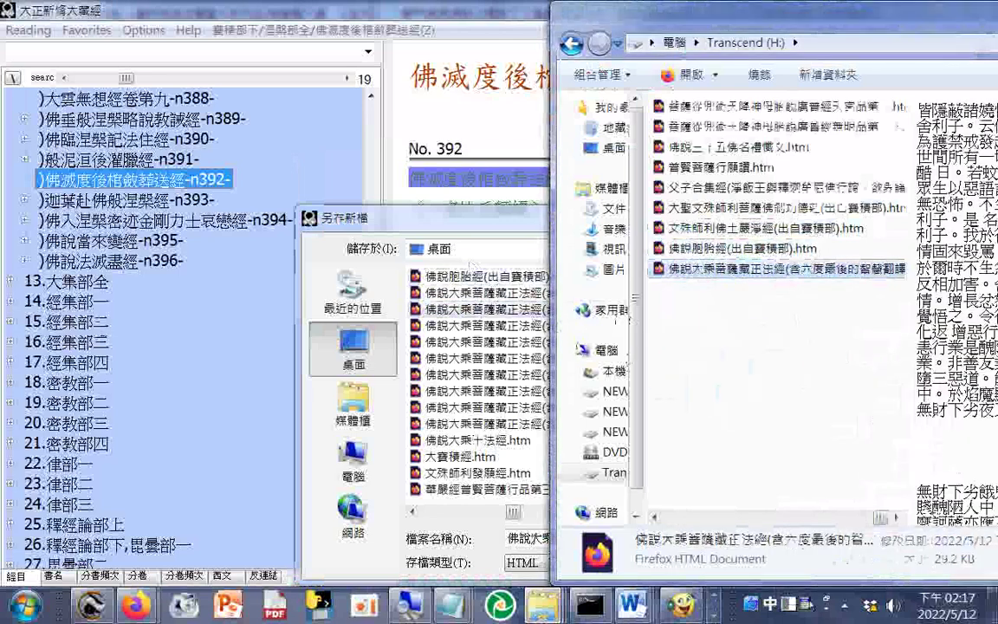
left_click_drag(516, 331, 694, 329)
left_click_drag(486, 342, 742, 417)
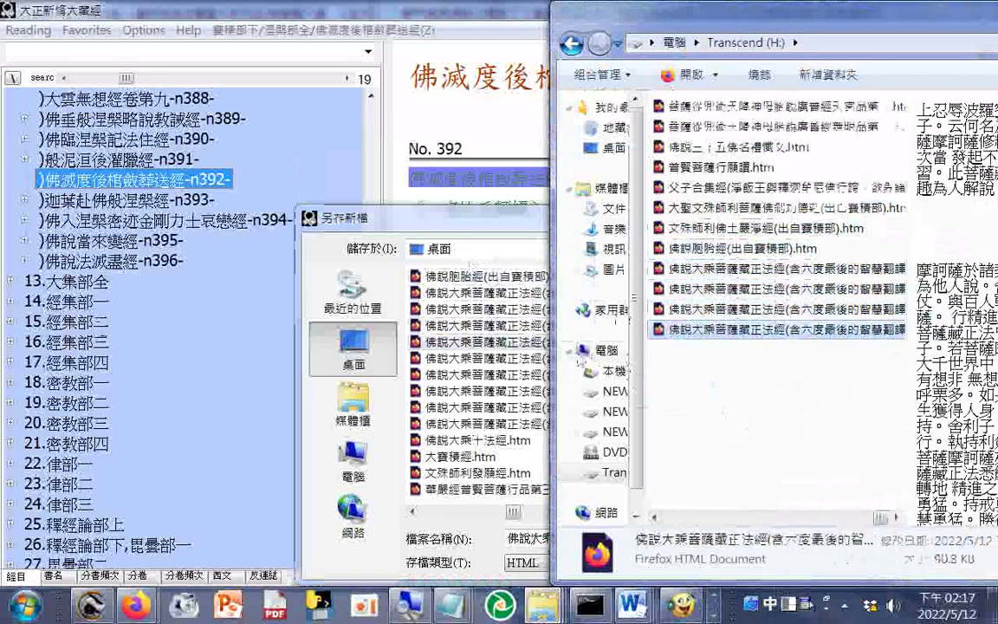
- Copy the remaining 佛說大乘菩薩藏正法經 files, 佛說大乘十法經.htm, 大寶積經.htm and 華嚴經普賢菩薩行品第三十一.htm to Transcend (H:)
left_click_drag(399, 360, 709, 349)
left_click_drag(459, 375, 694, 407)
left_click_drag(468, 391, 719, 485)
left_click_drag(459, 456, 832, 425)
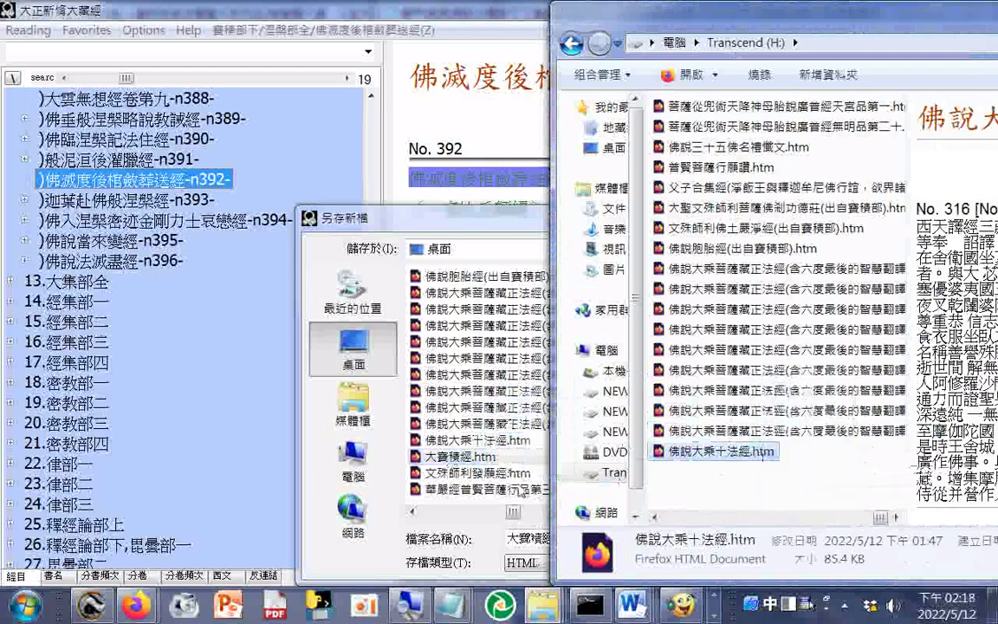
left_click_drag(476, 489, 711, 433)
- Try to copy 華嚴經兜率天宮菩薩雲集讚佛品第二十.htm from the desktop to Transcend (H:), and cancel the file replacement
left_click(533, 516)
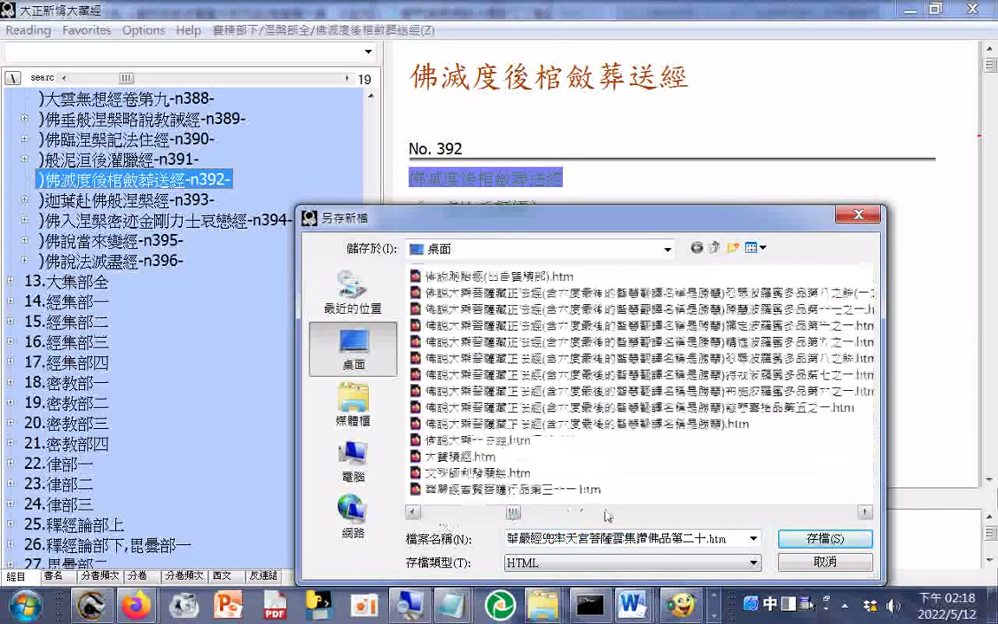
right_click(544, 604)
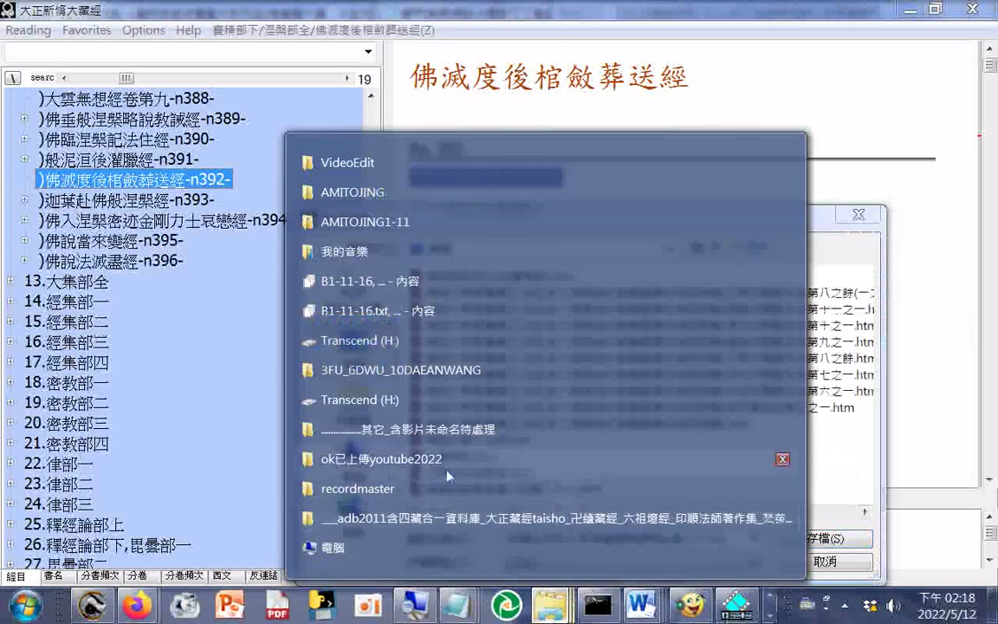
left_click(364, 399)
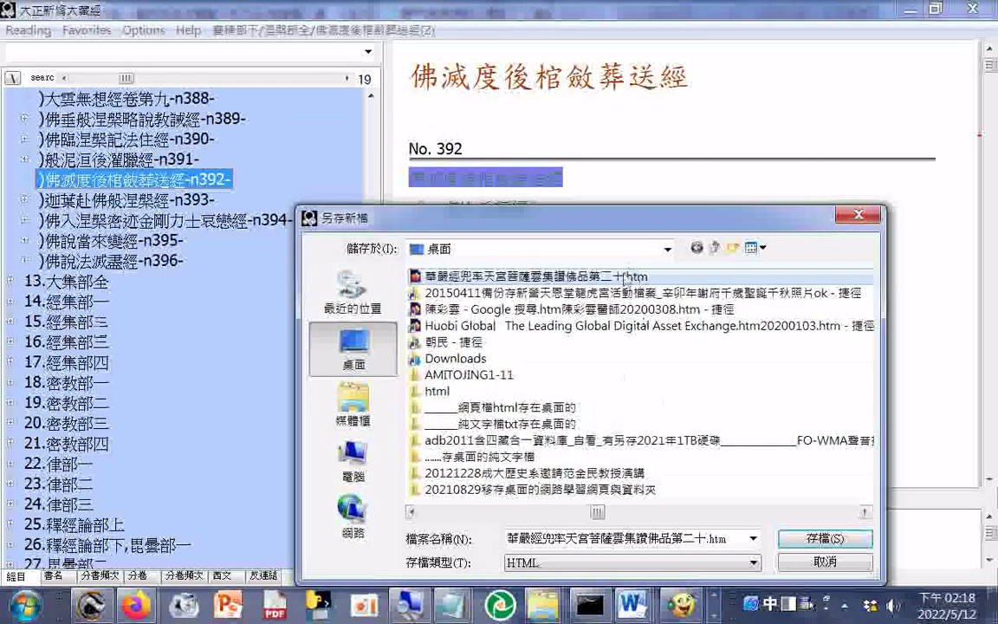
left_click_drag(520, 276, 663, 295)
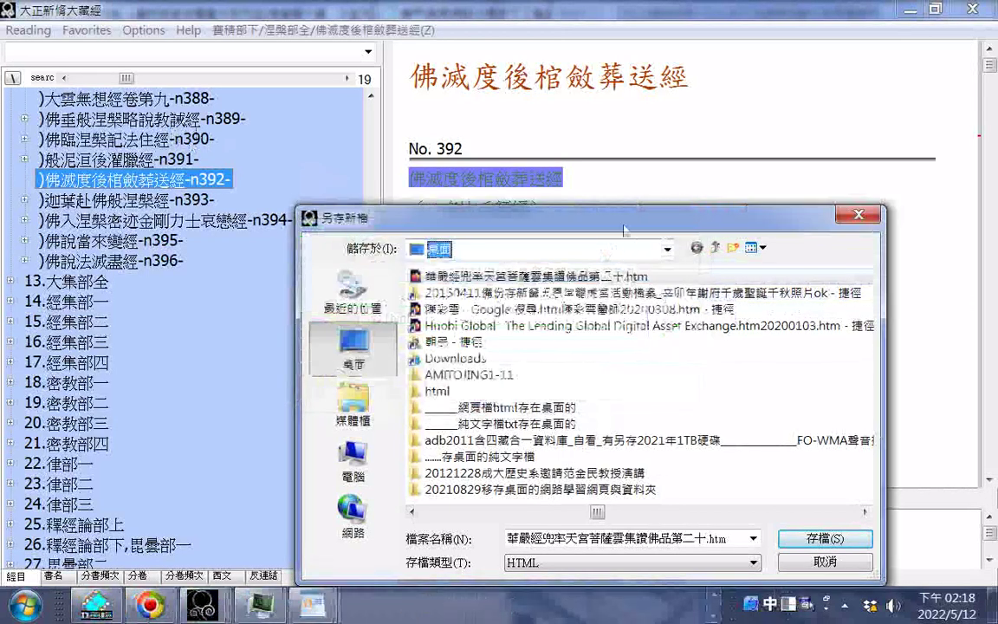
left_click_drag(559, 208, 365, 173)
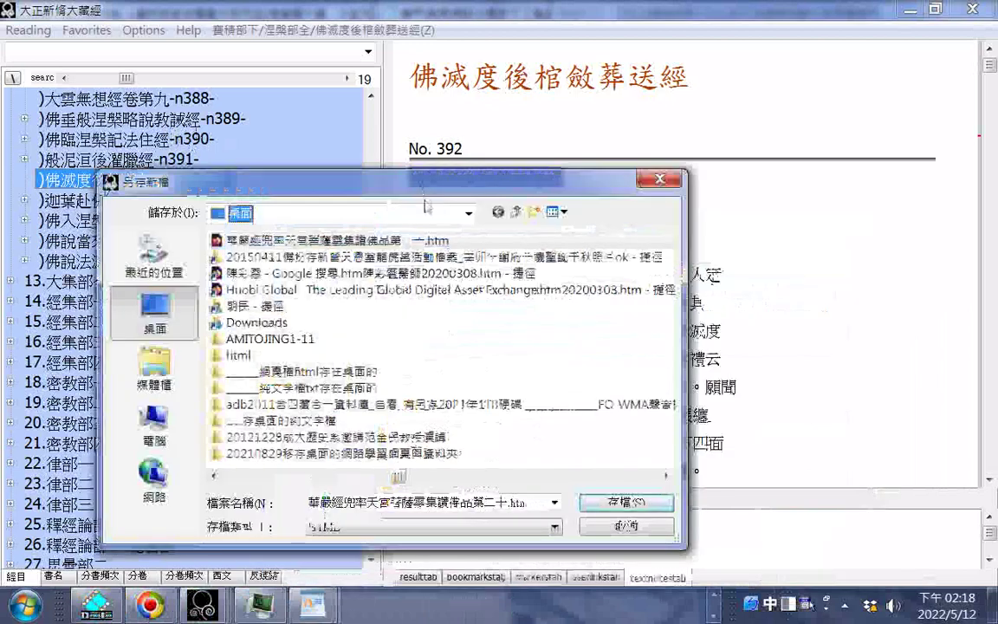
left_click(562, 605)
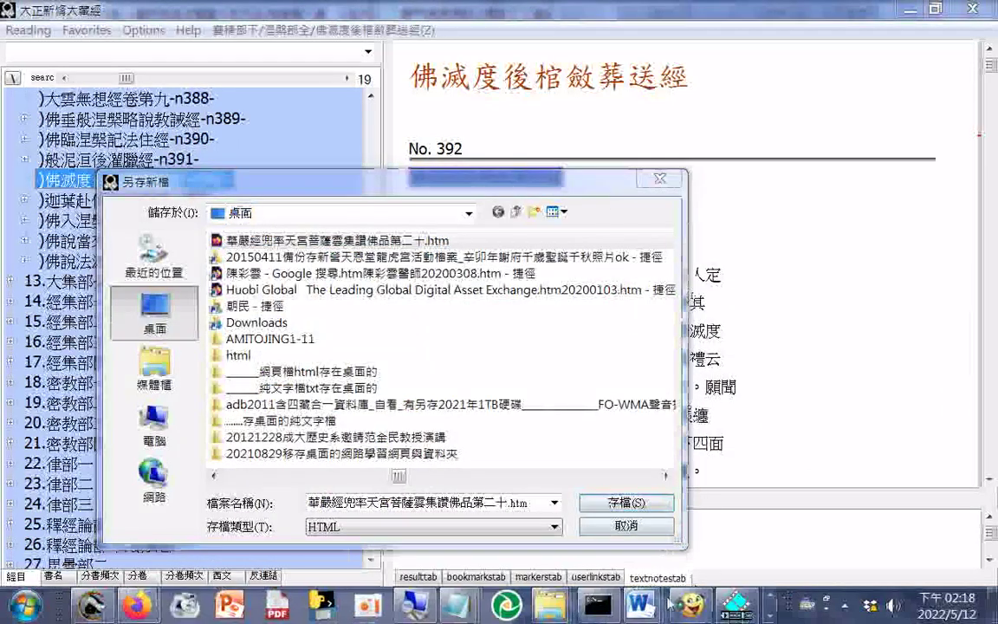
right_click(559, 607)
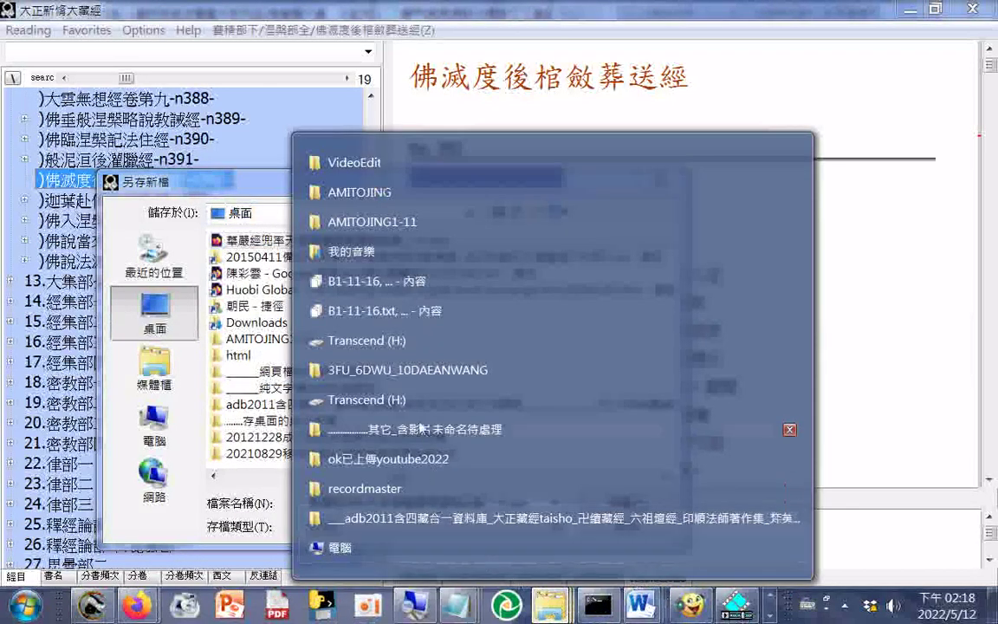
left_click(390, 341)
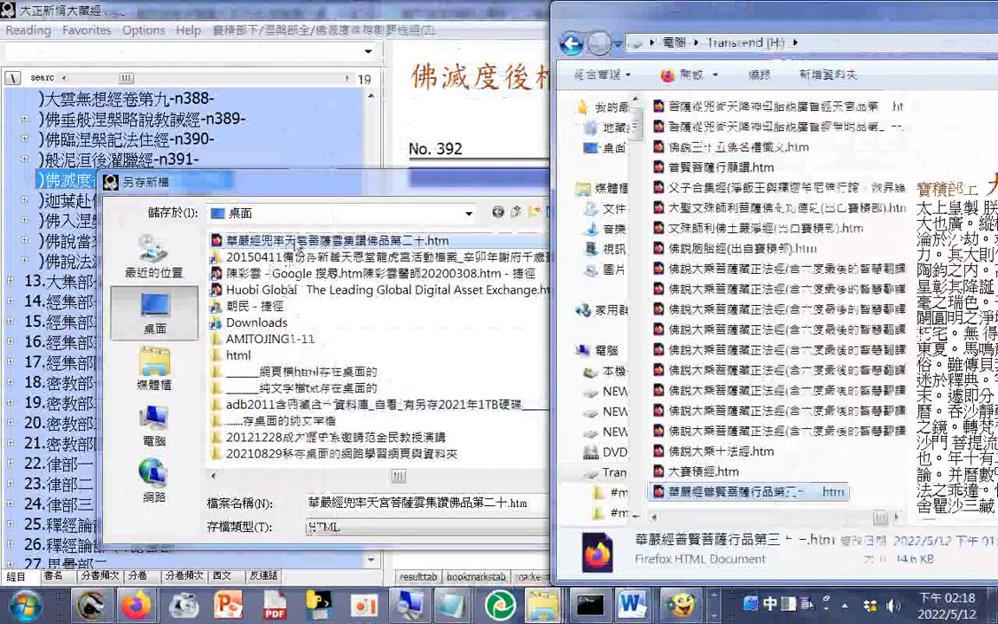
left_click_drag(746, 491, 617, 260)
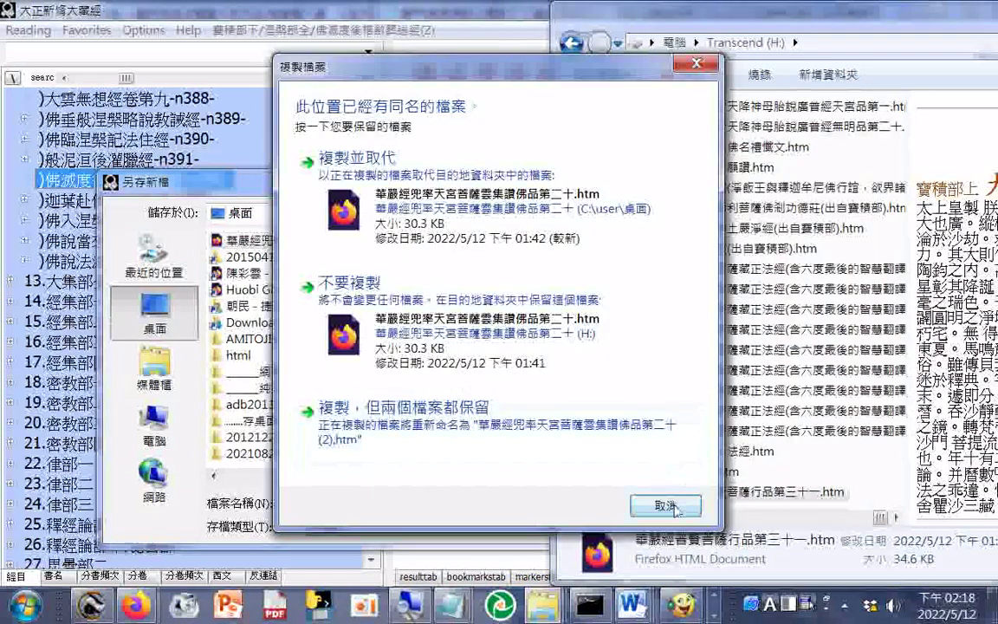
left_click(692, 503)
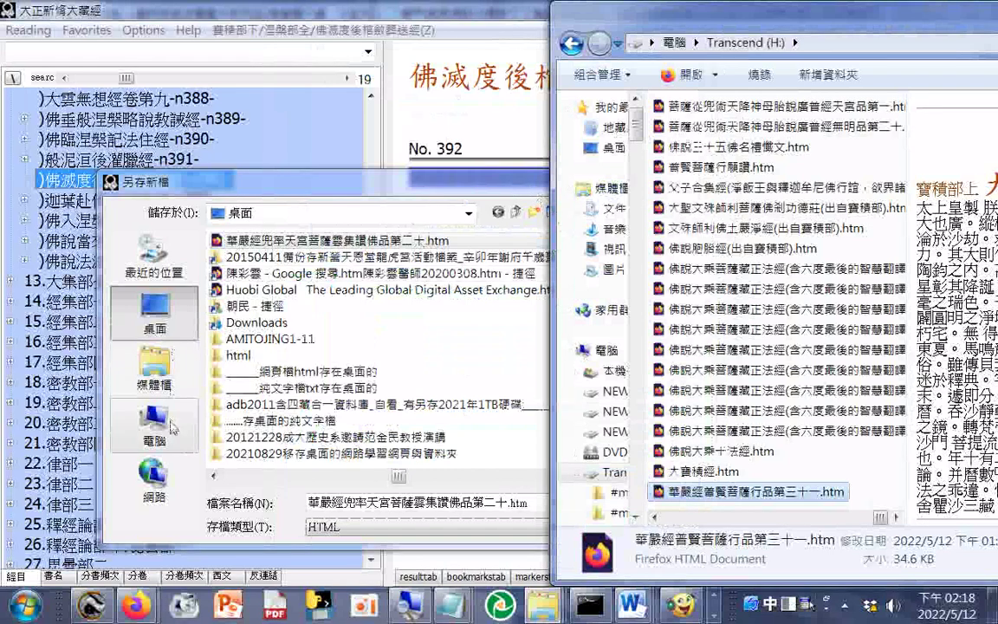
- Close the save dialog without exporting, and paste the copied file name into a new Notepad document
left_click(497, 189)
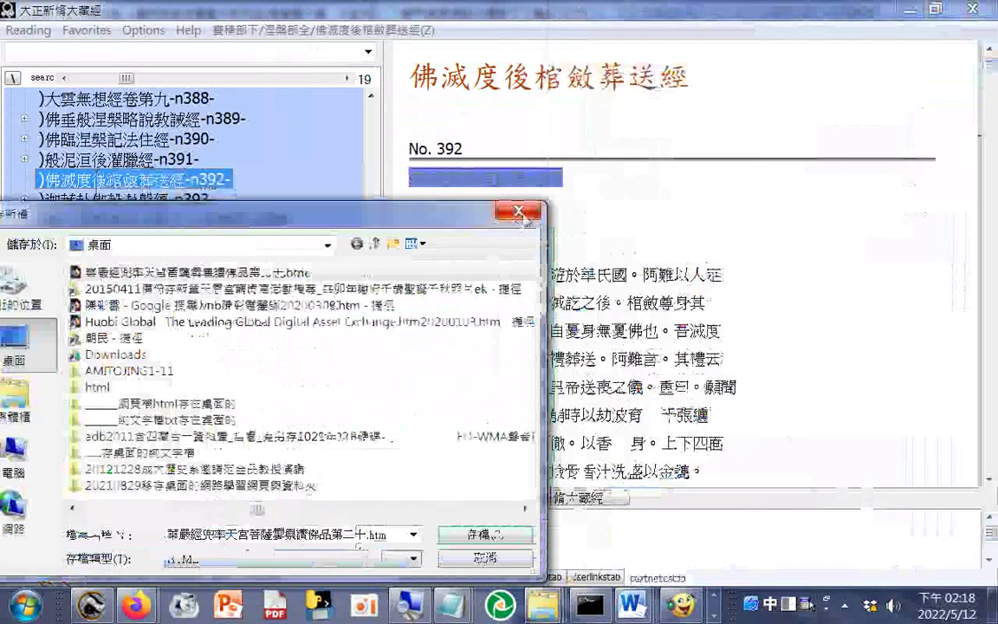
left_click(518, 212)
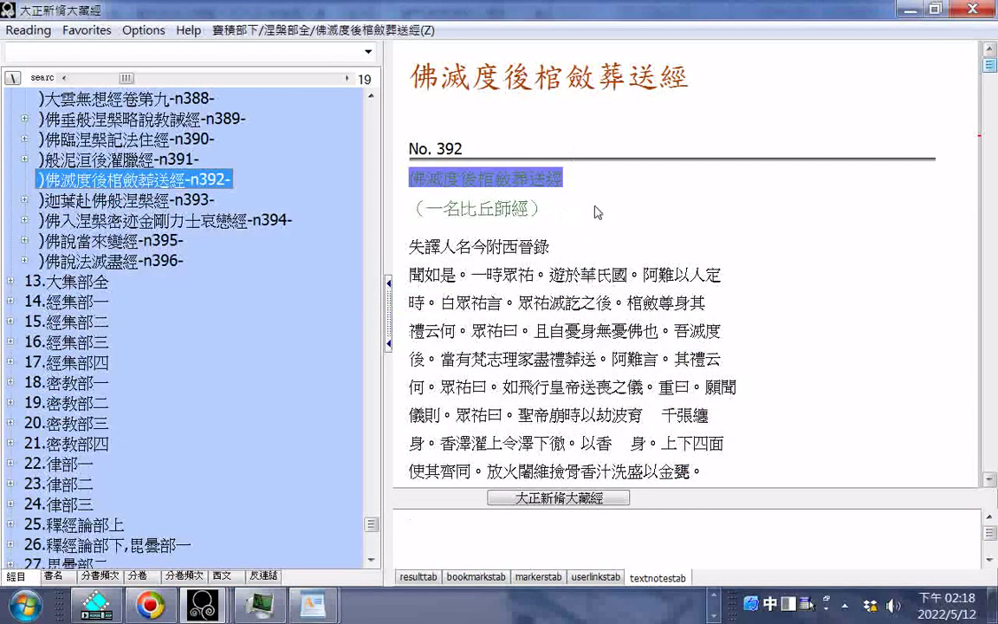
right_click(507, 184)
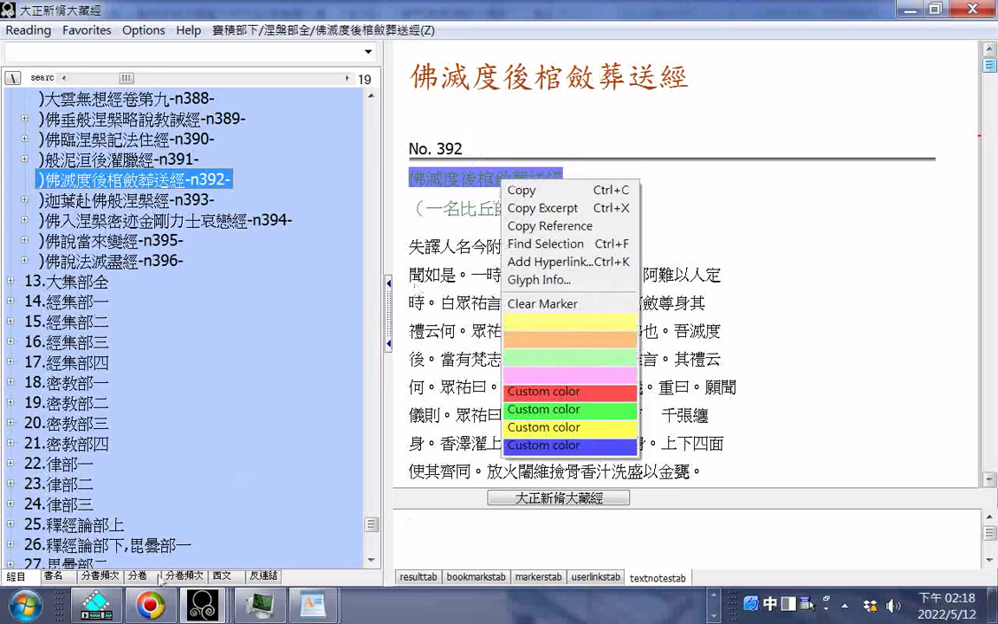
left_click(26, 605)
left_click(32, 131)
right_click(292, 356)
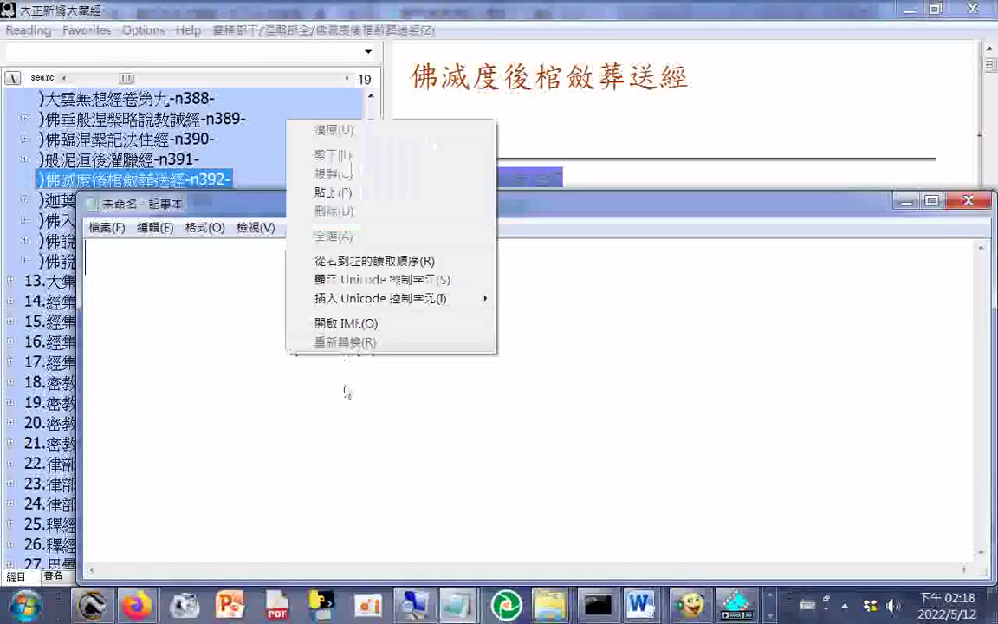
left_click(364, 196)
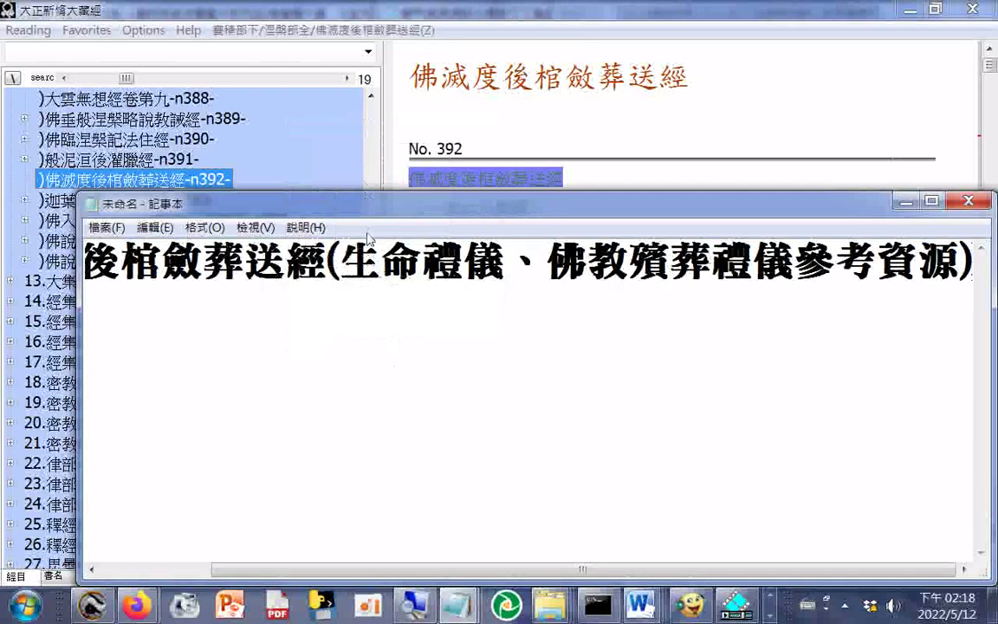
- Export the sutra as an HTML file named 佛滅度後棺斂葬送經(生命禮儀、佛教殯葬禮儀參考資源) to Transcend (H:)
left_click(26, 32)
left_click(61, 159)
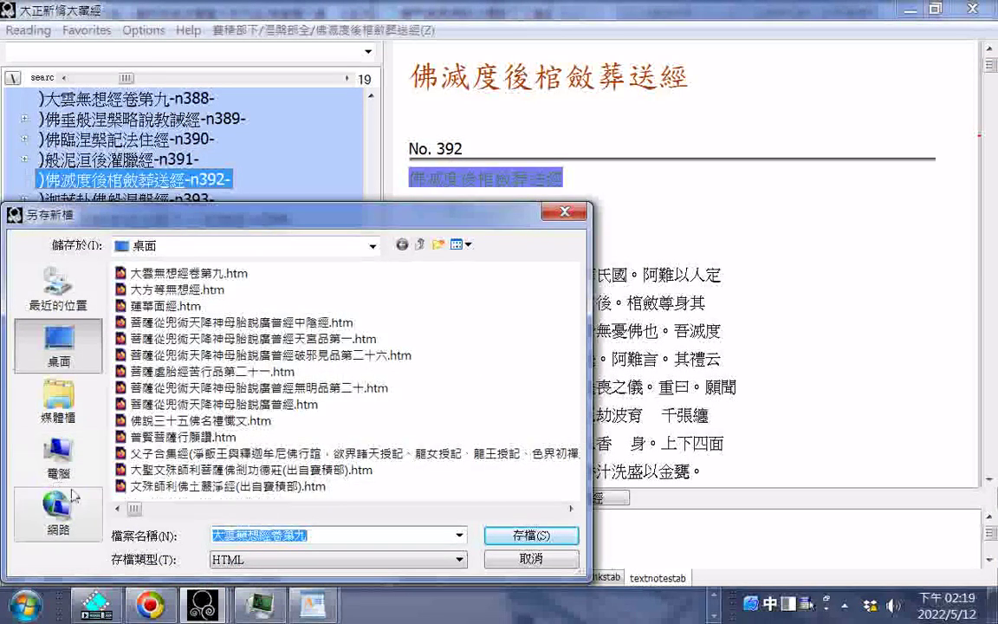
left_click(61, 460)
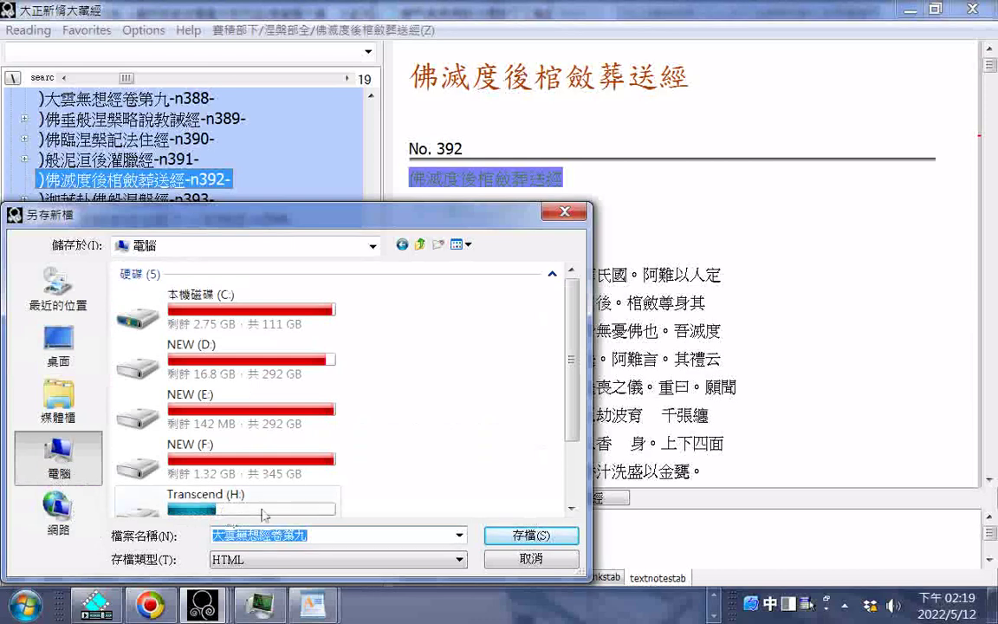
double_click(264, 507)
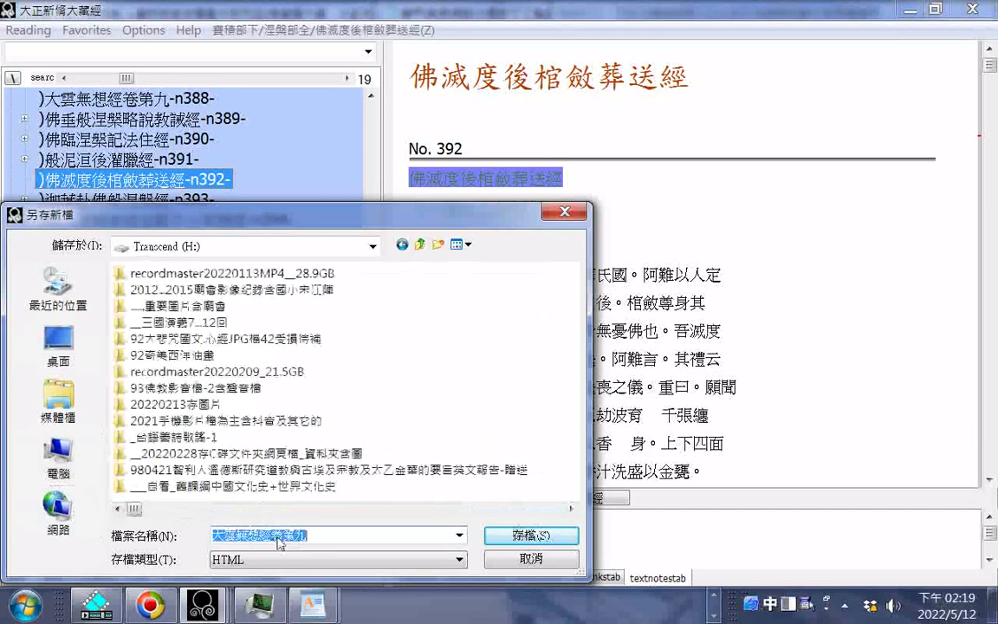
right_click(278, 535)
left_click(325, 374)
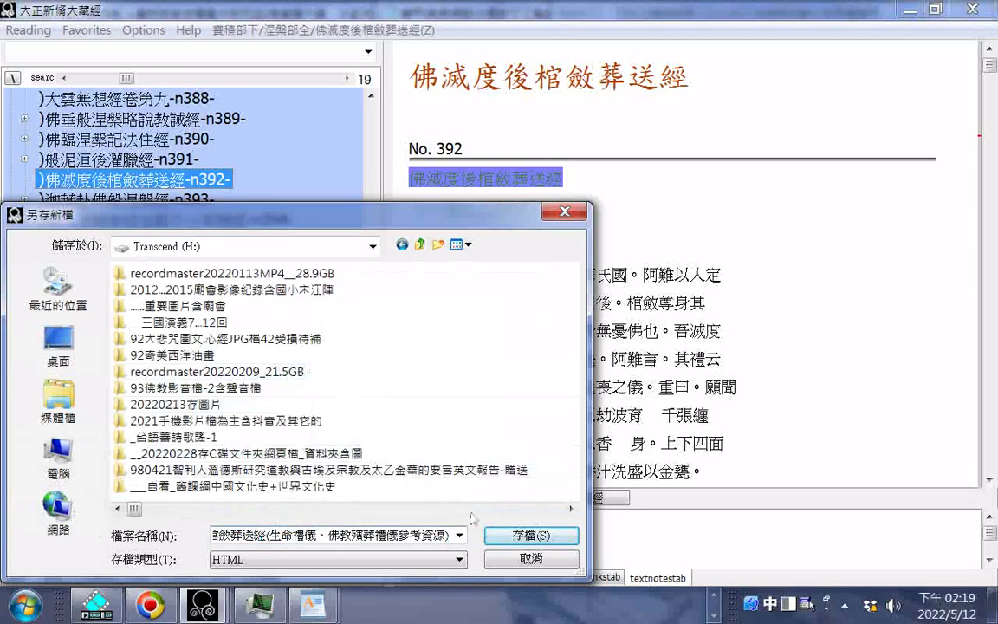
left_click_drag(433, 535, 260, 535)
left_click(312, 538)
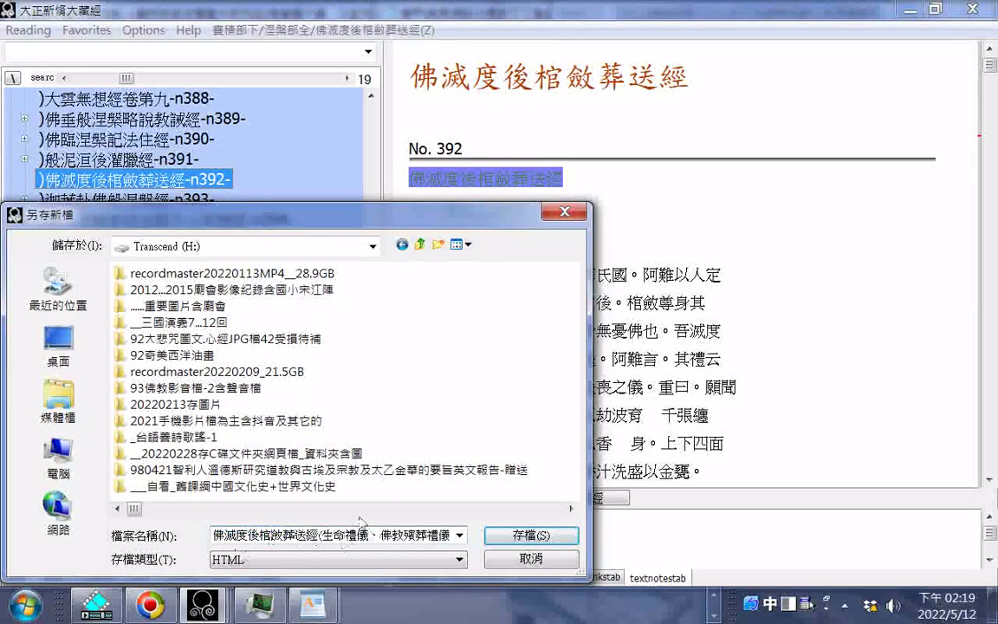
left_click(519, 538)
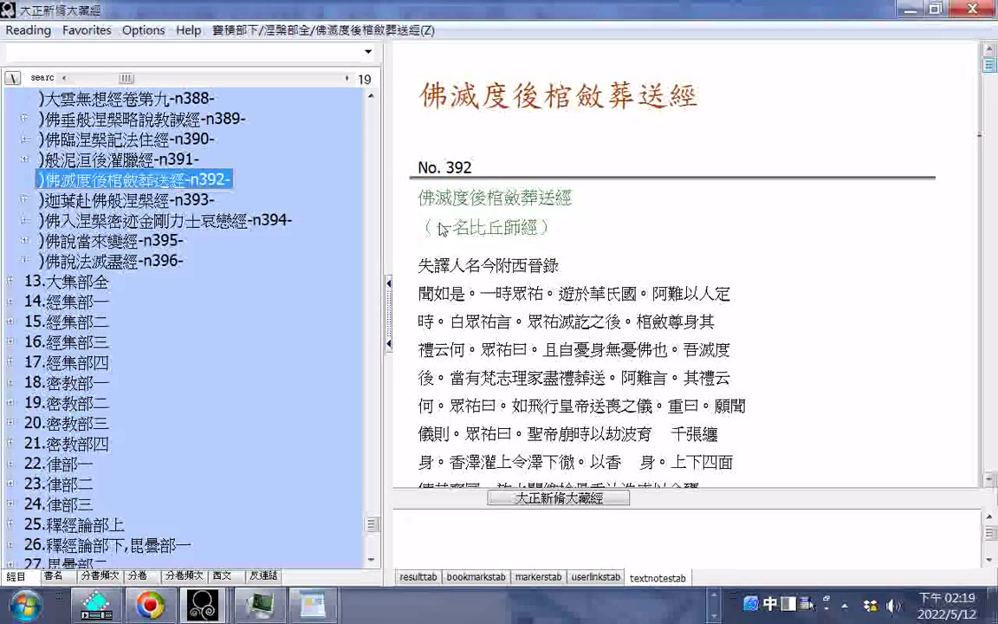
- Try to insert the copied alternate title 一名比丘師經 into the file name of a second HTML export, after 佛滅度後棺斂葬送經
left_click_drag(442, 228, 524, 232)
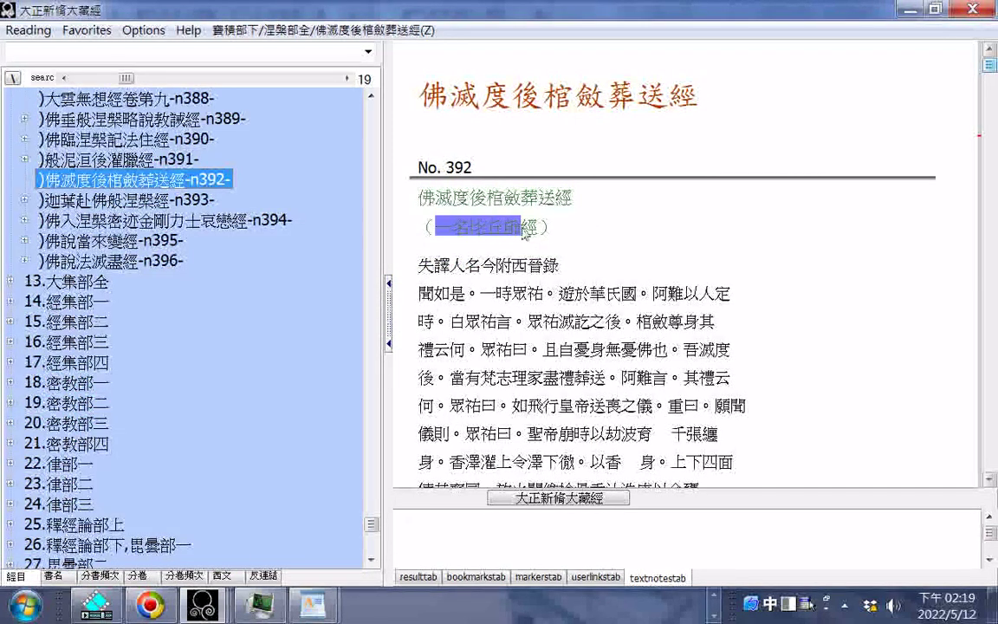
right_click(520, 229)
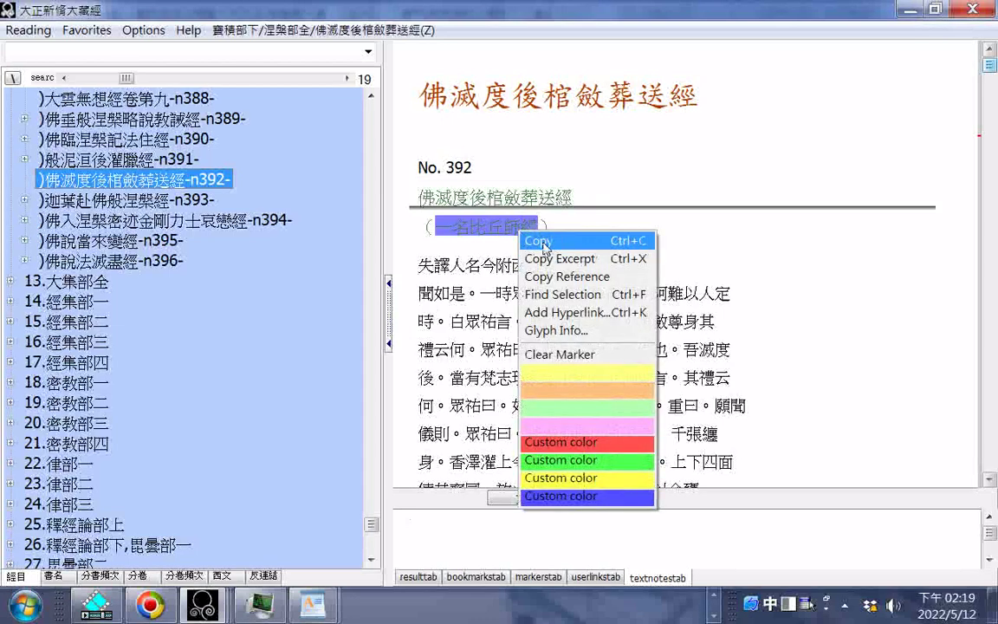
left_click(531, 238)
left_click(32, 33)
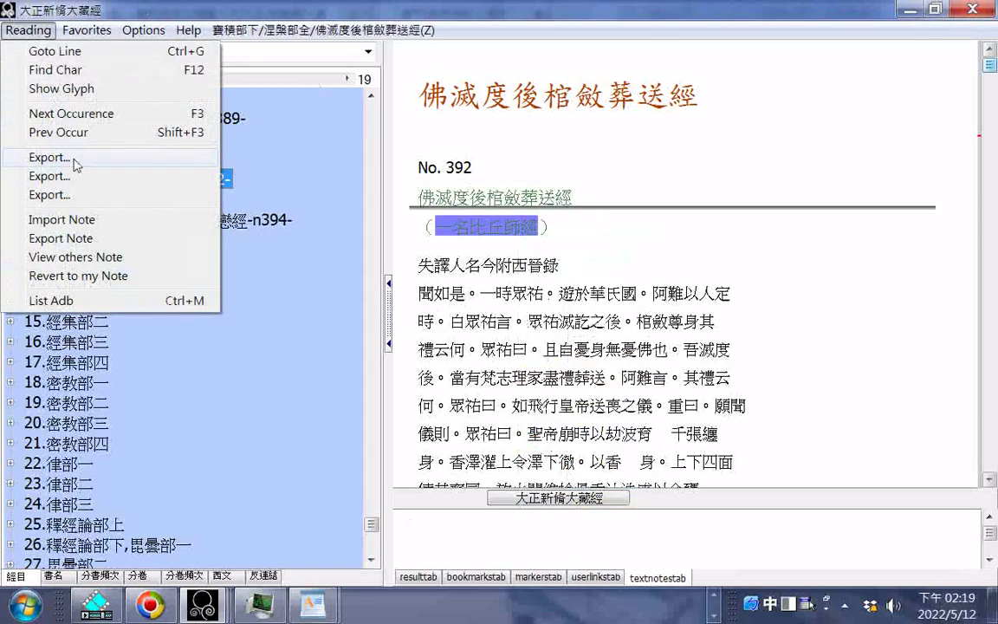
left_click(72, 165)
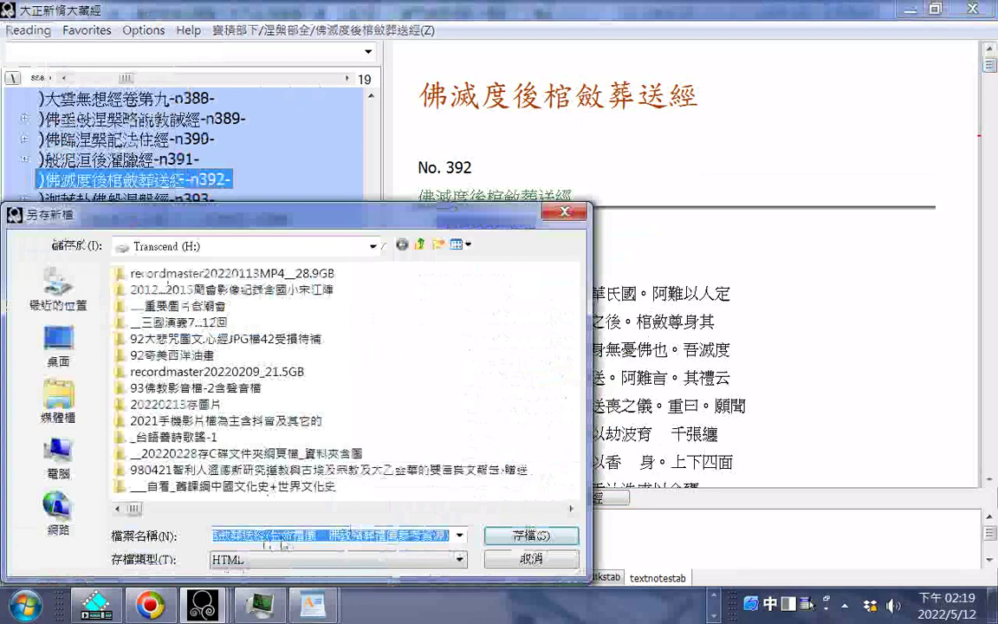
right_click(280, 543)
left_click(303, 388)
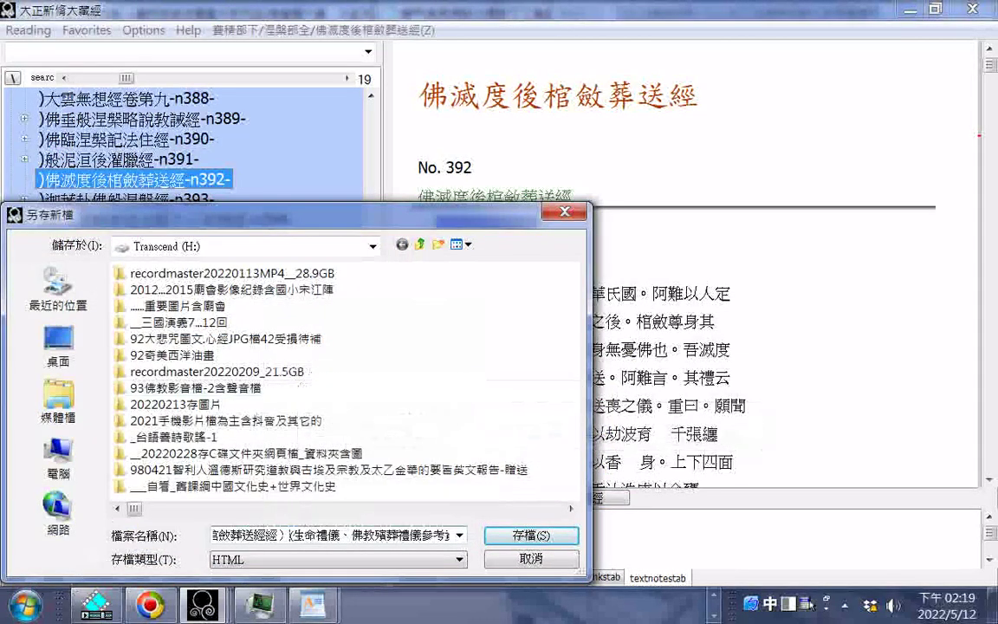
- Paste the copied text into a new Notepad document to check it, discard the document and close the save dialog without exporting
left_click(24, 604)
left_click(121, 126)
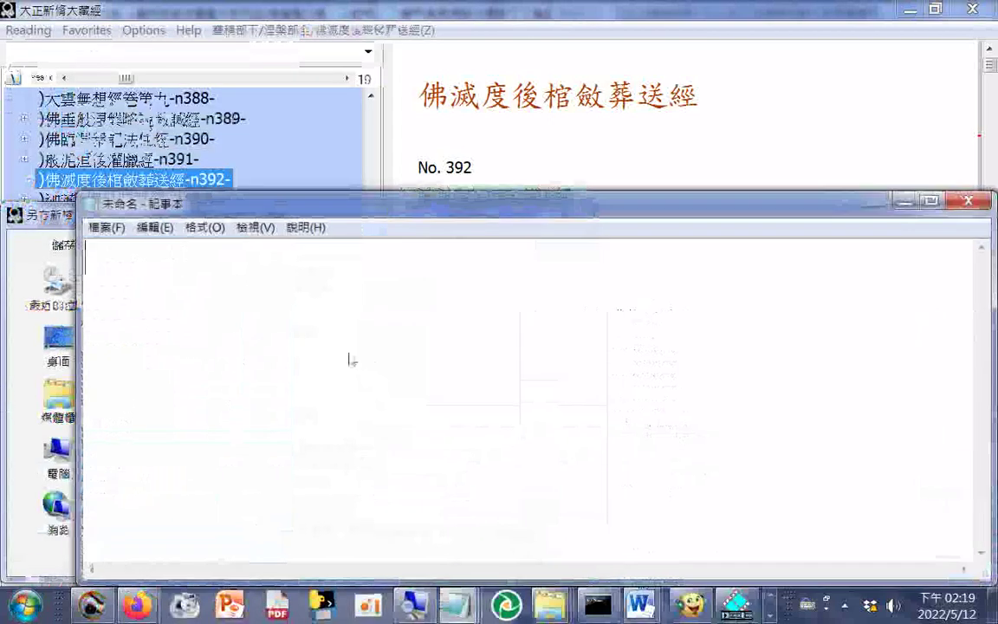
right_click(320, 329)
left_click(364, 402)
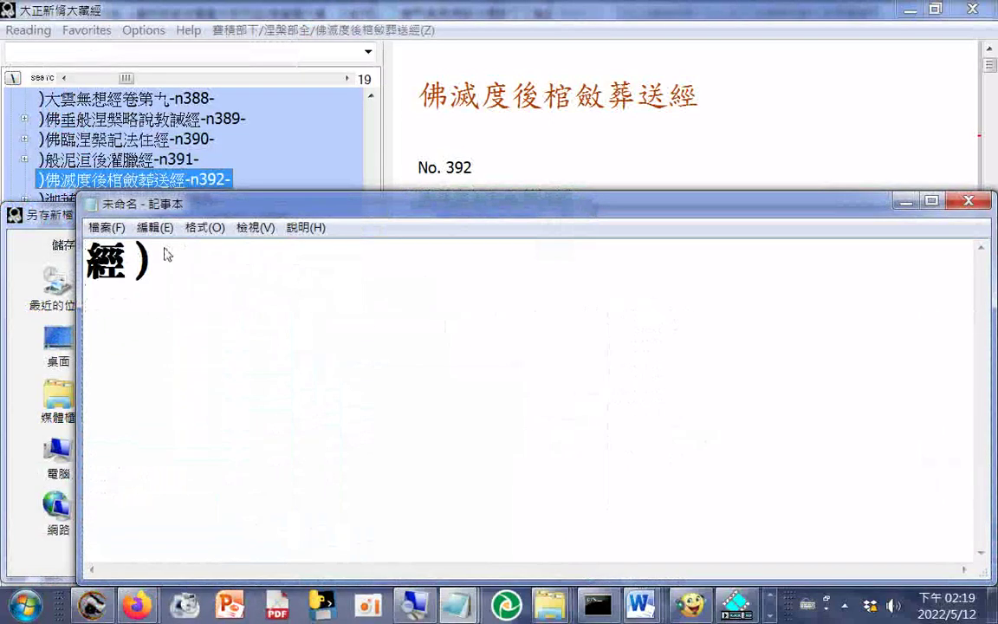
left_click_drag(168, 252, 52, 206)
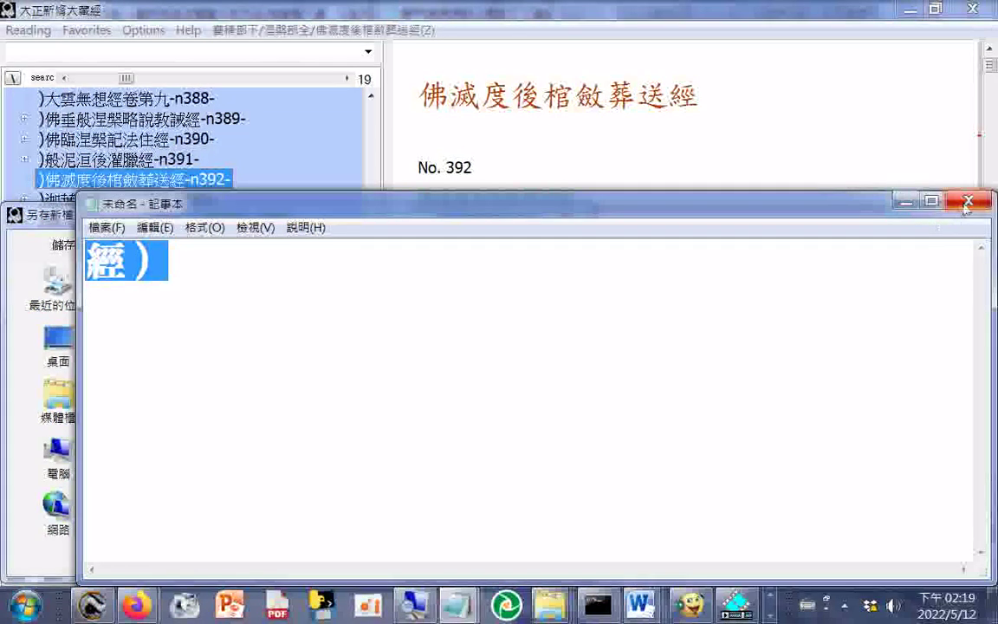
left_click(784, 8)
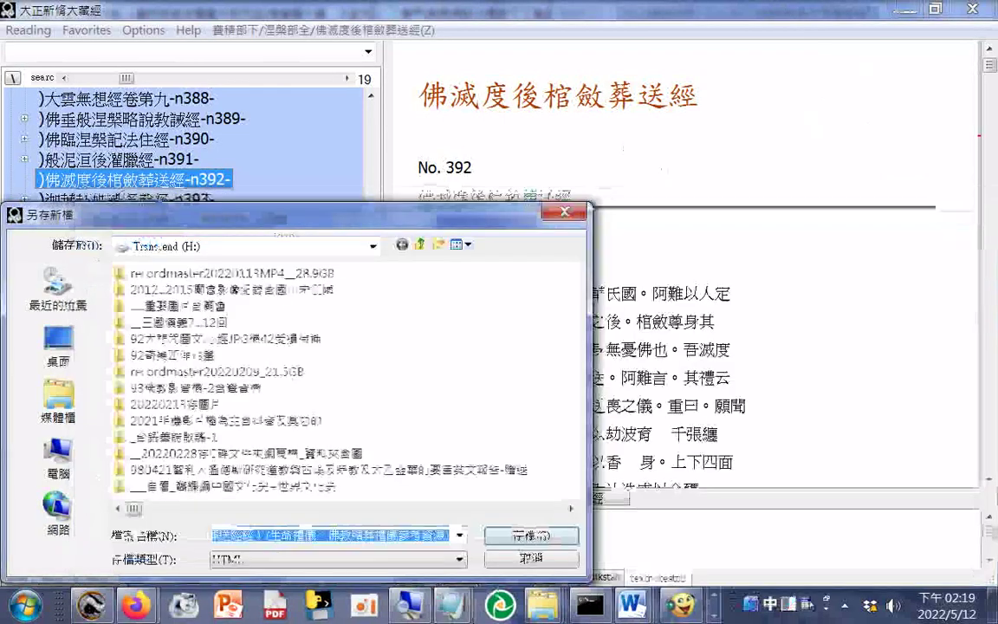
left_click(566, 215)
- Try copying the alternate title together with the start of the 失譯人名 line into a new Notepad document, and discard it unsaved
left_click_drag(466, 264, 425, 227)
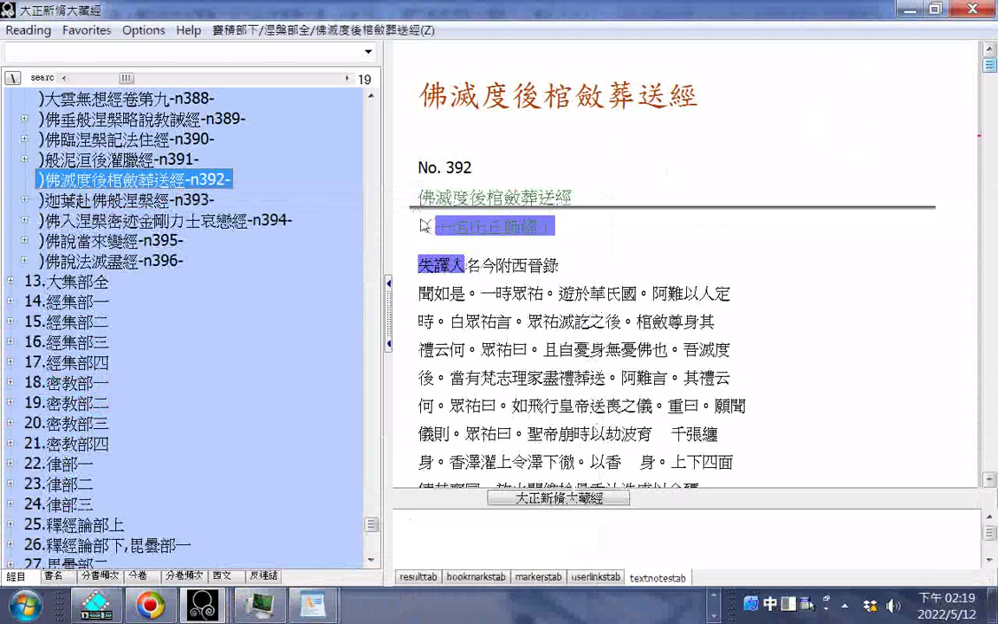
right_click(445, 227)
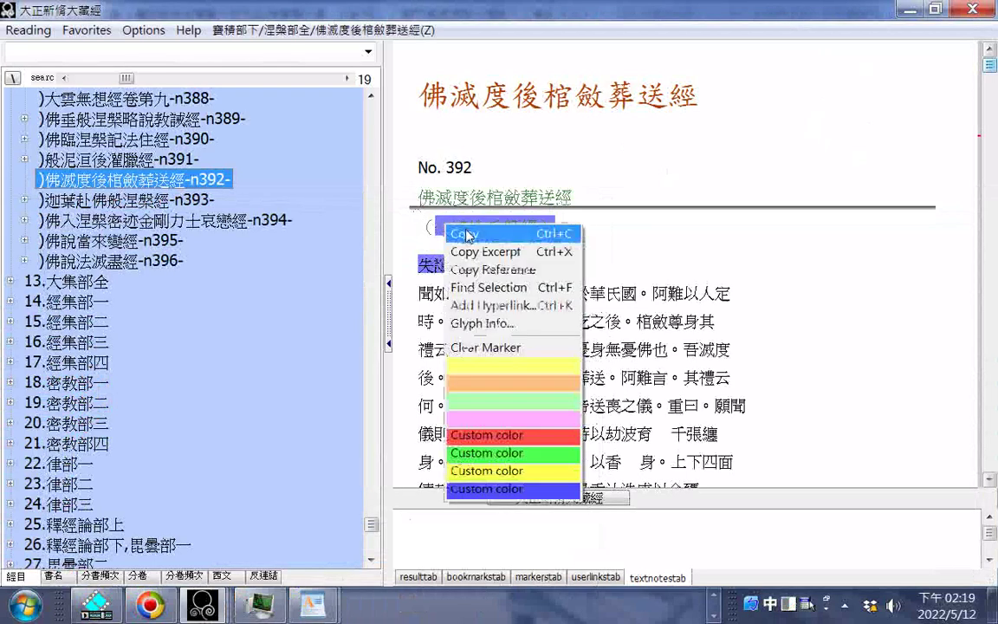
left_click(468, 234)
left_click(26, 607)
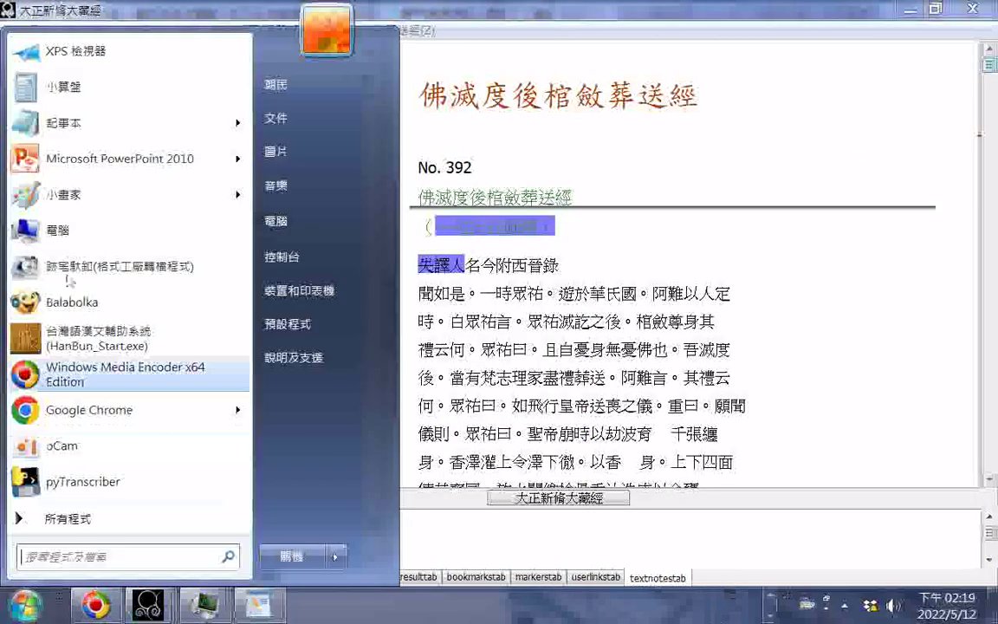
left_click(95, 130)
right_click(258, 337)
left_click(290, 403)
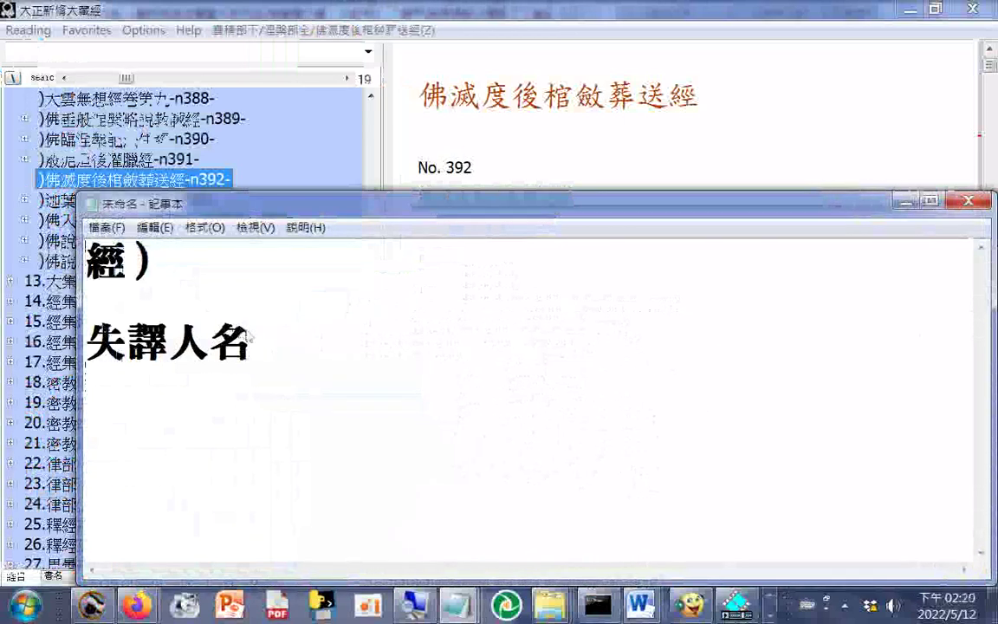
key("ctrl+a")
left_click(358, 360)
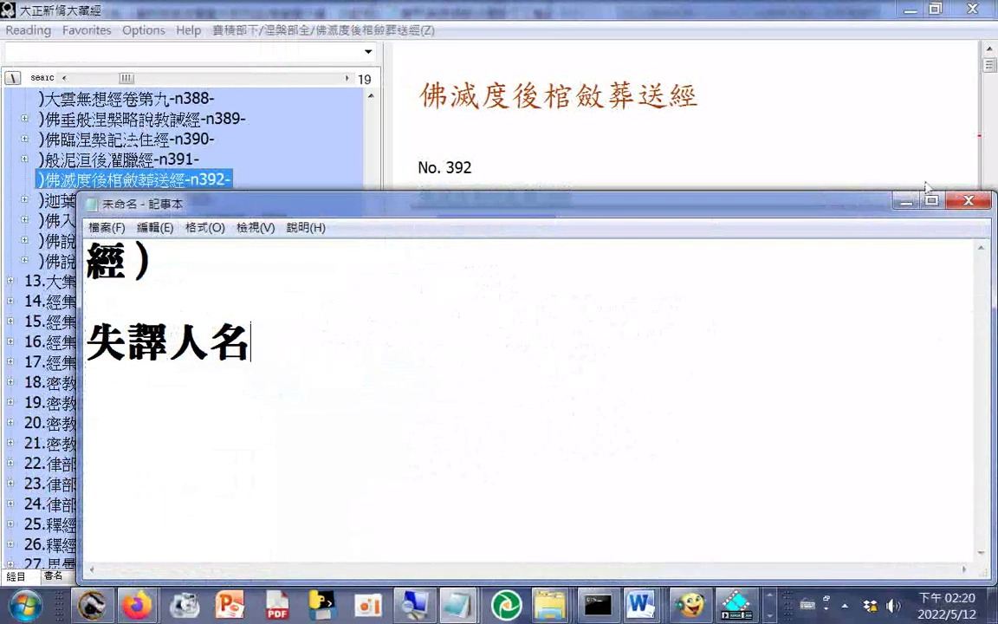
left_click(971, 202)
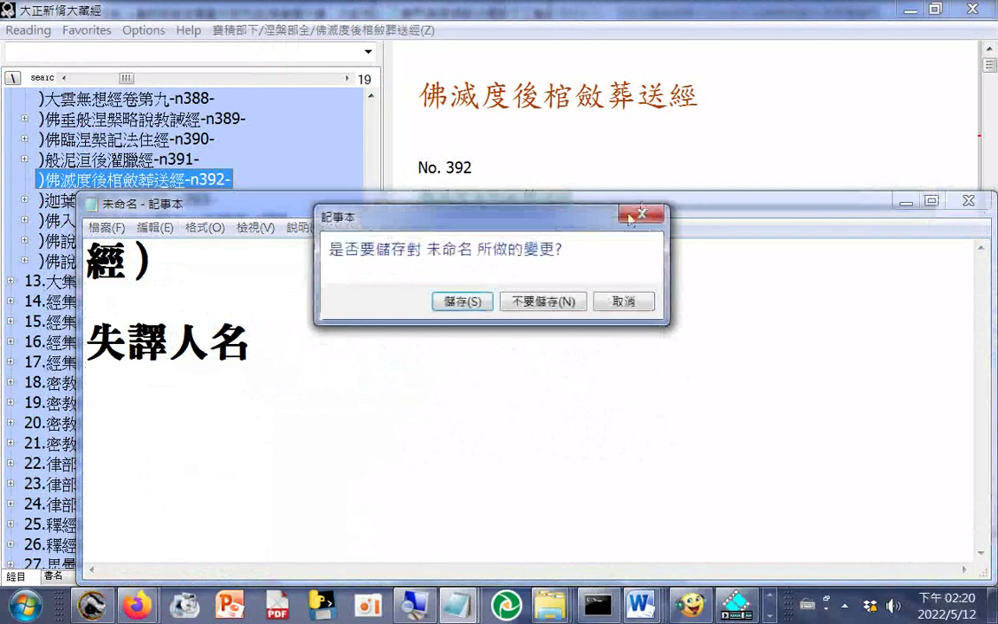
left_click(546, 310)
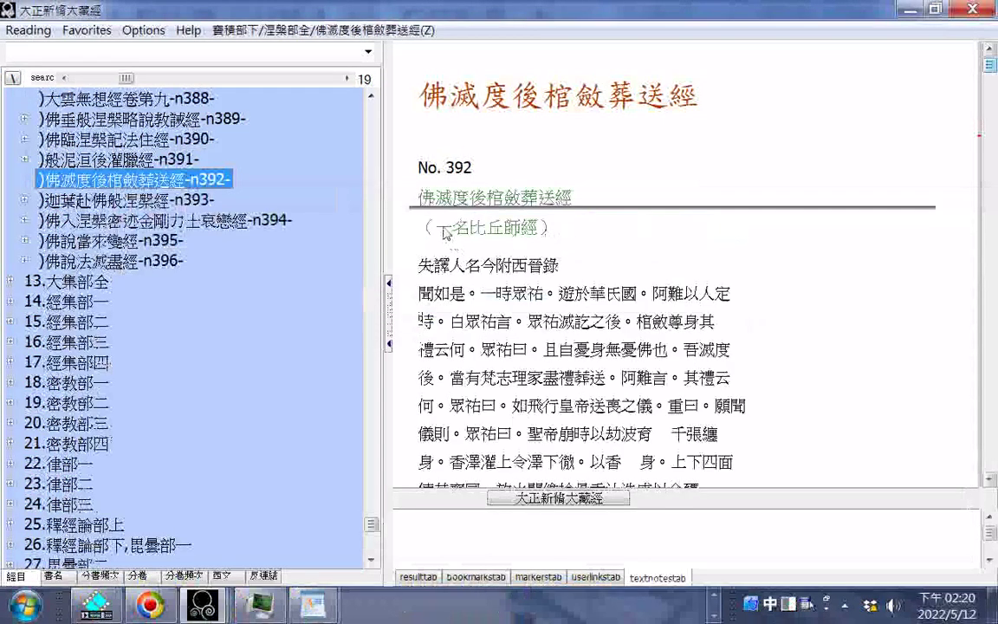
- Try again to copy only 一名比丘師經 into a new Notepad document, and close it without saving
left_click_drag(433, 227, 507, 232)
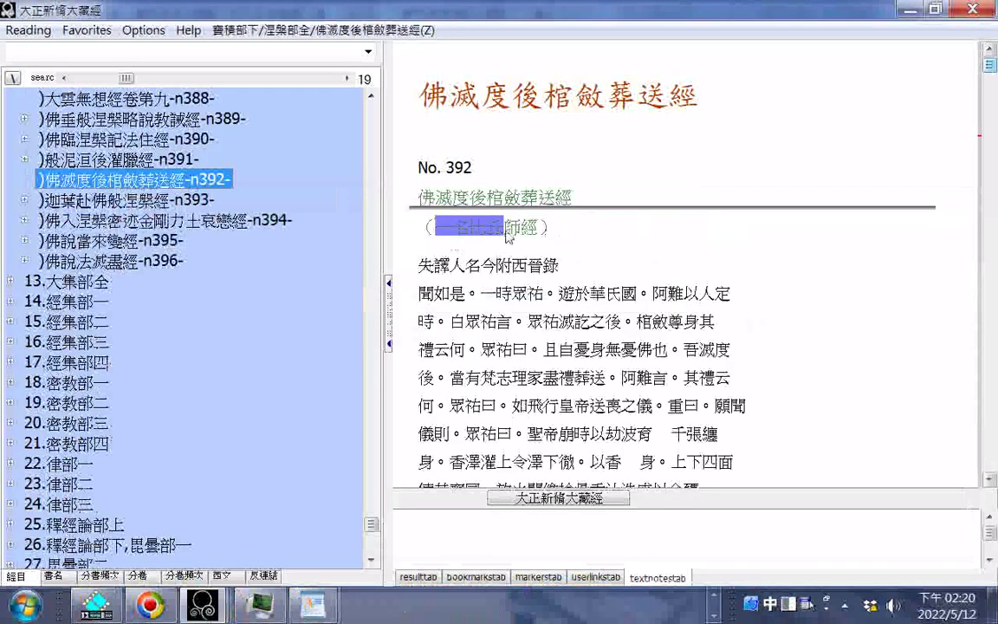
right_click(461, 202)
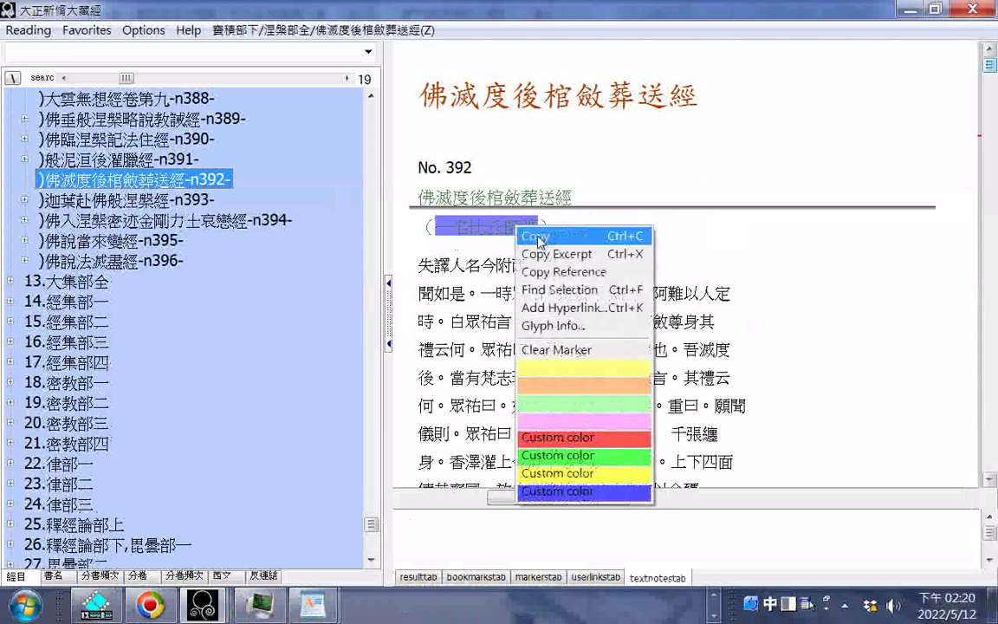
left_click(477, 227)
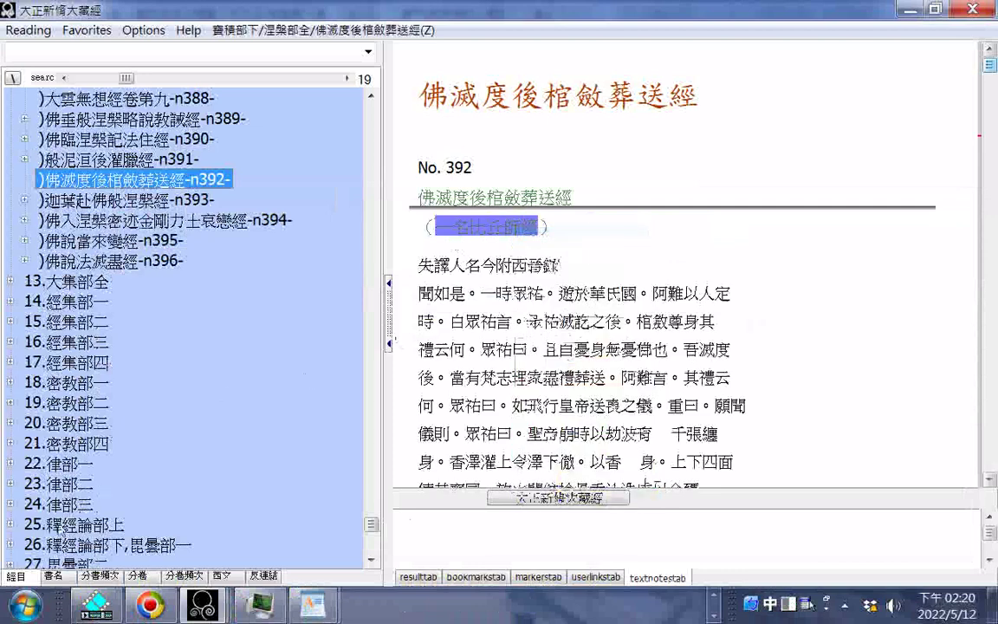
left_click(26, 604)
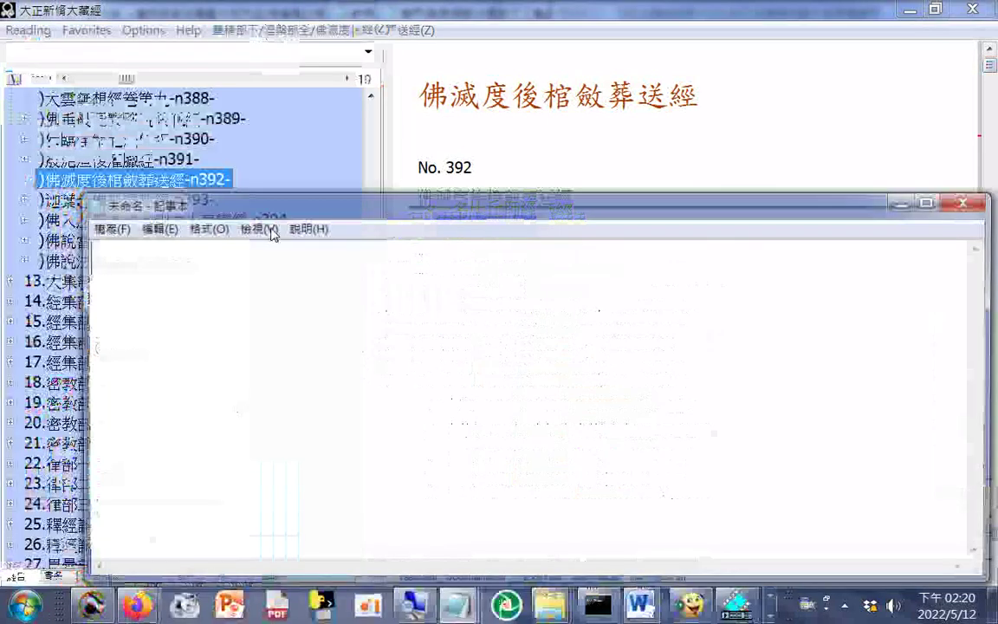
right_click(224, 283)
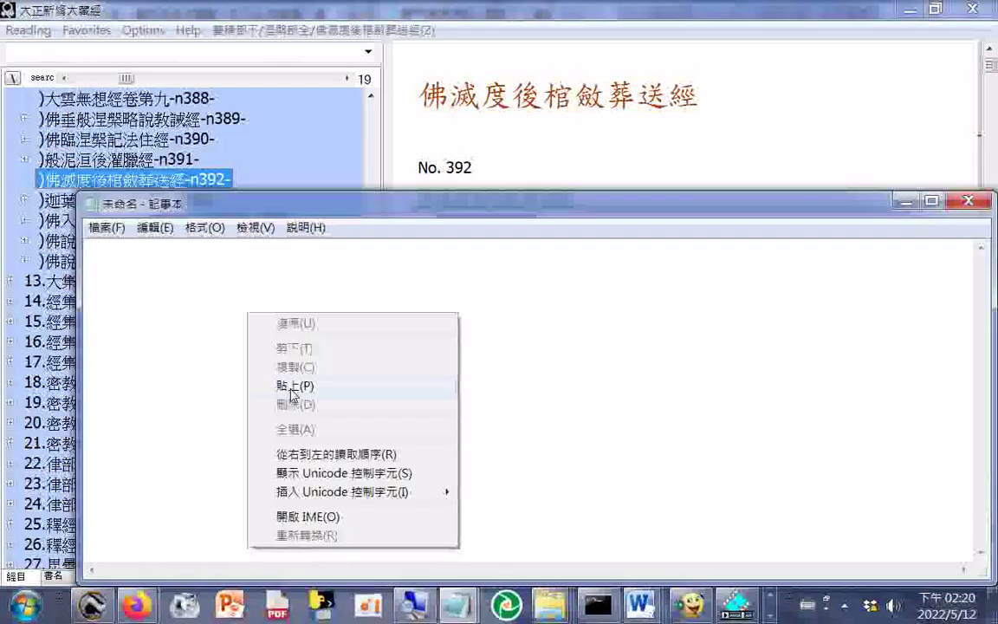
left_click(286, 388)
key("ctrl+a")
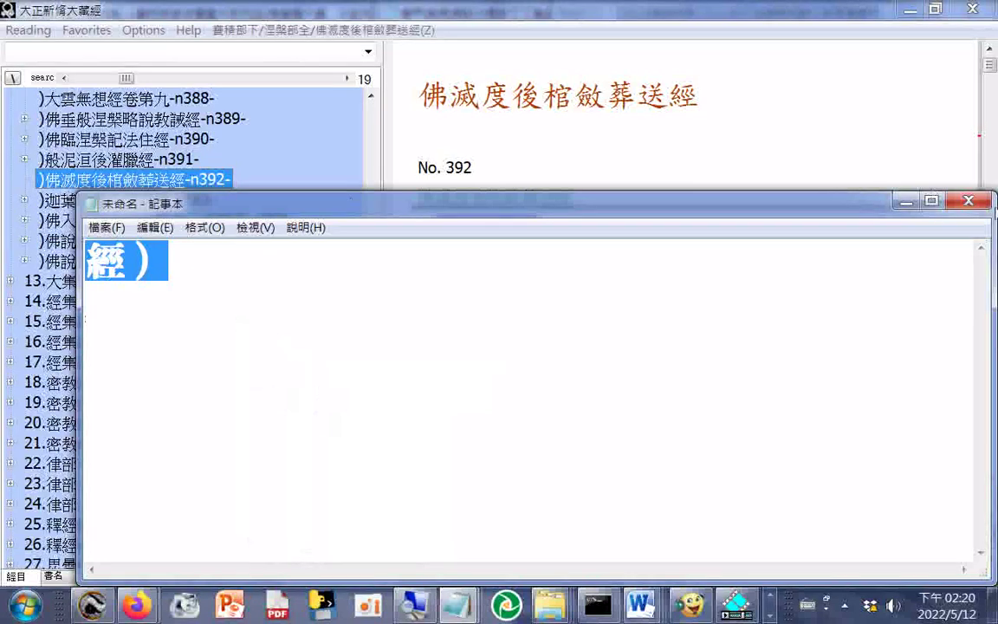
left_click(969, 201)
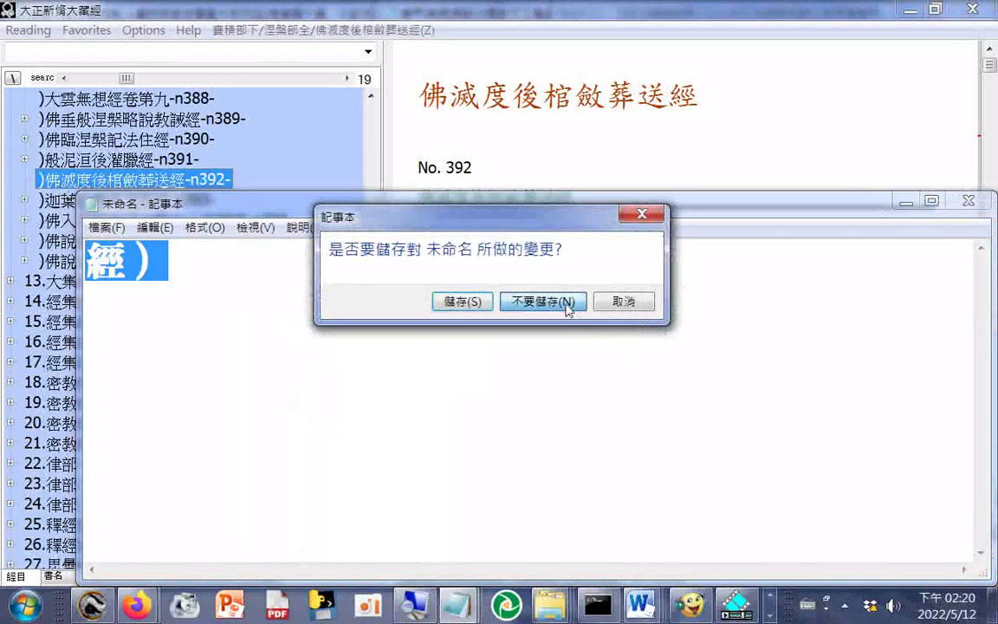
left_click(543, 301)
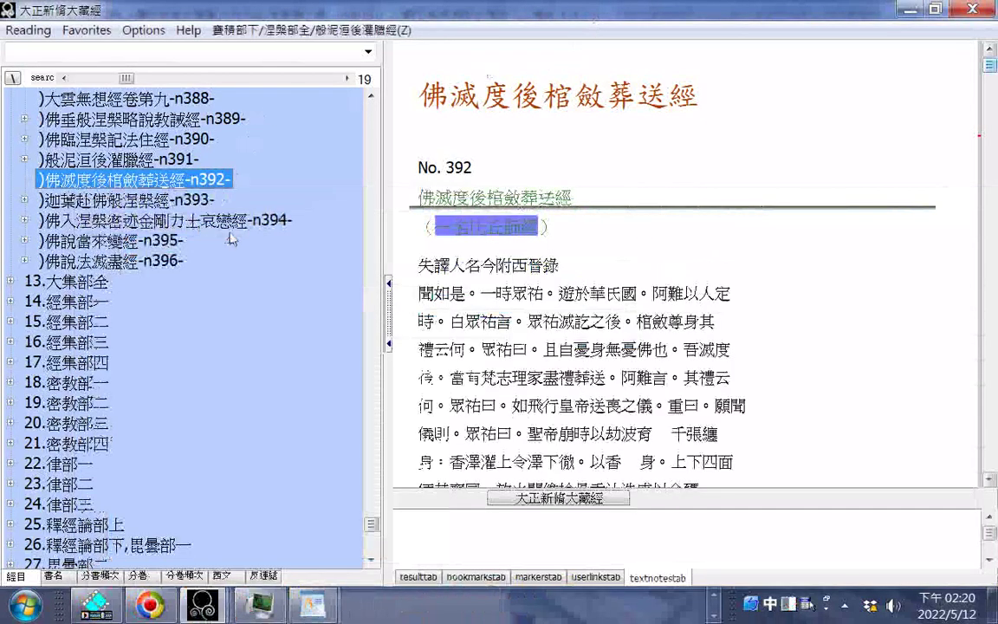
- Start an HTML export of 佛滅度後棺斂葬送經 to Transcend (H:) and add an opening parenthesis after the sutra title in the file name
left_click(422, 239)
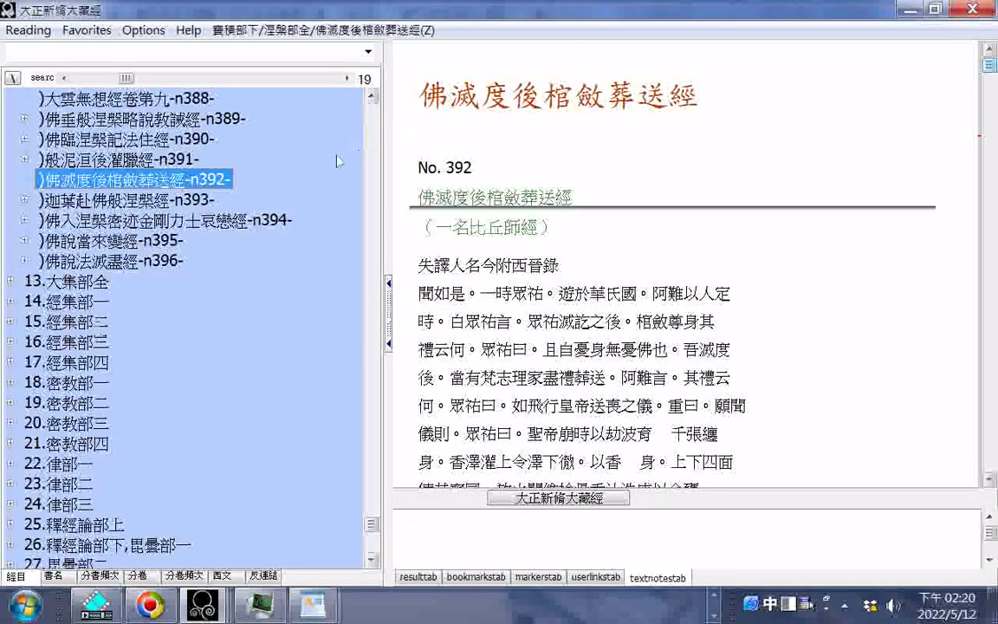
left_click(39, 32)
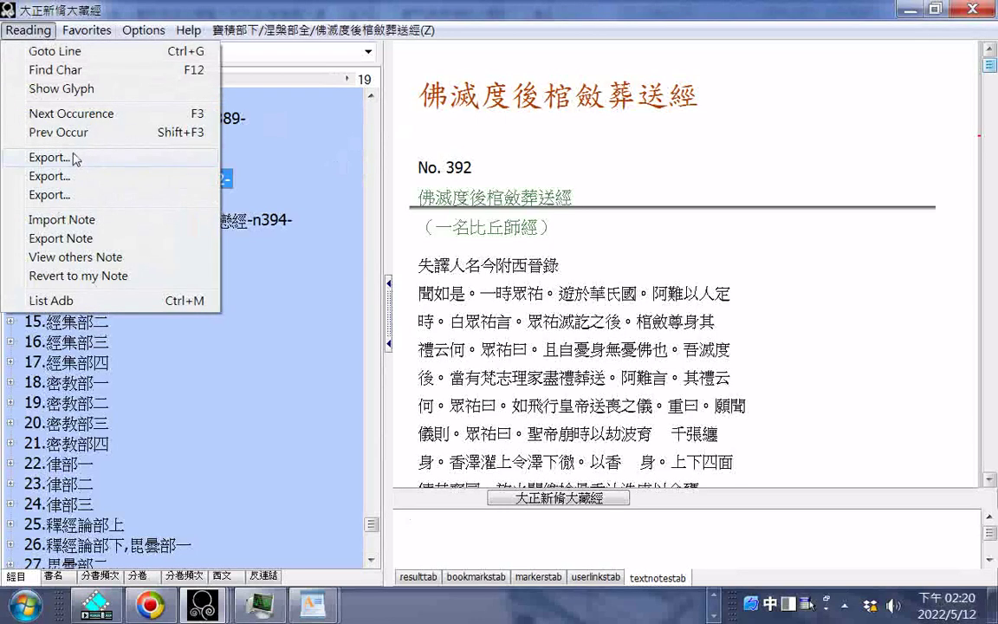
left_click(75, 158)
key("ctrl+v")
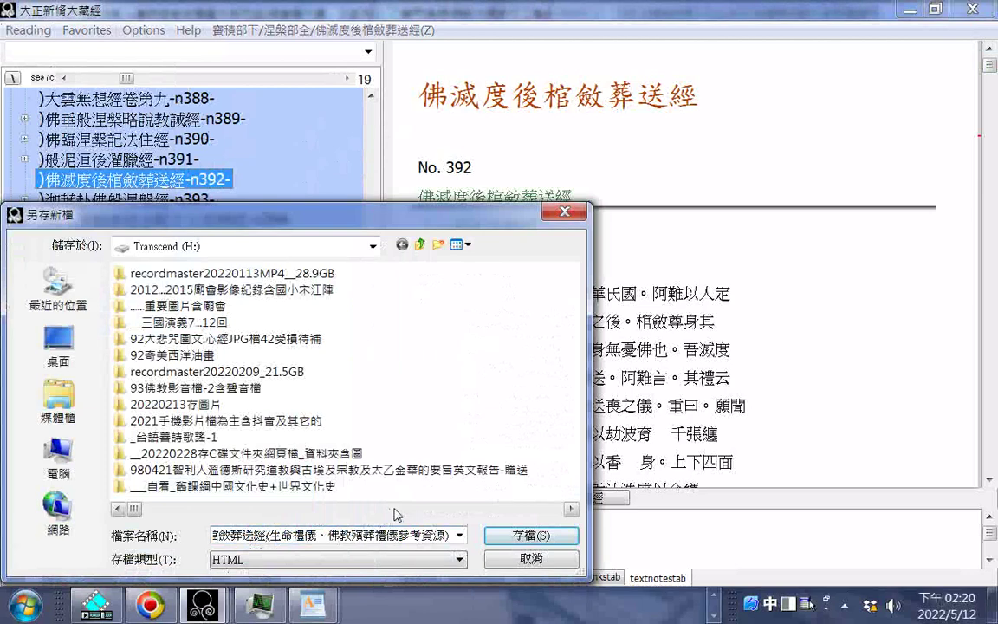
type("?*")
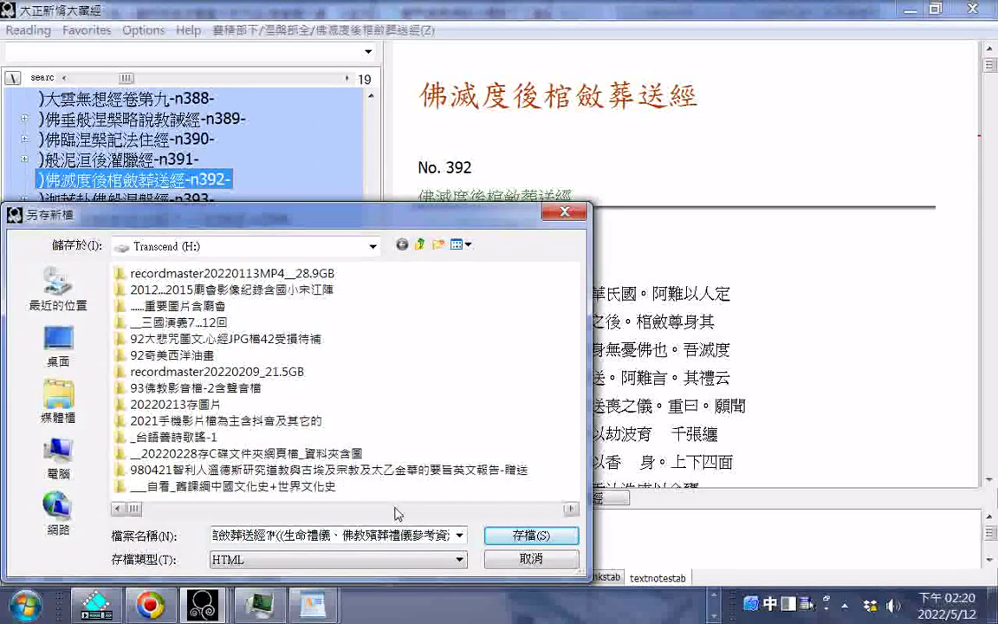
key("Left")
key("BackSpace")
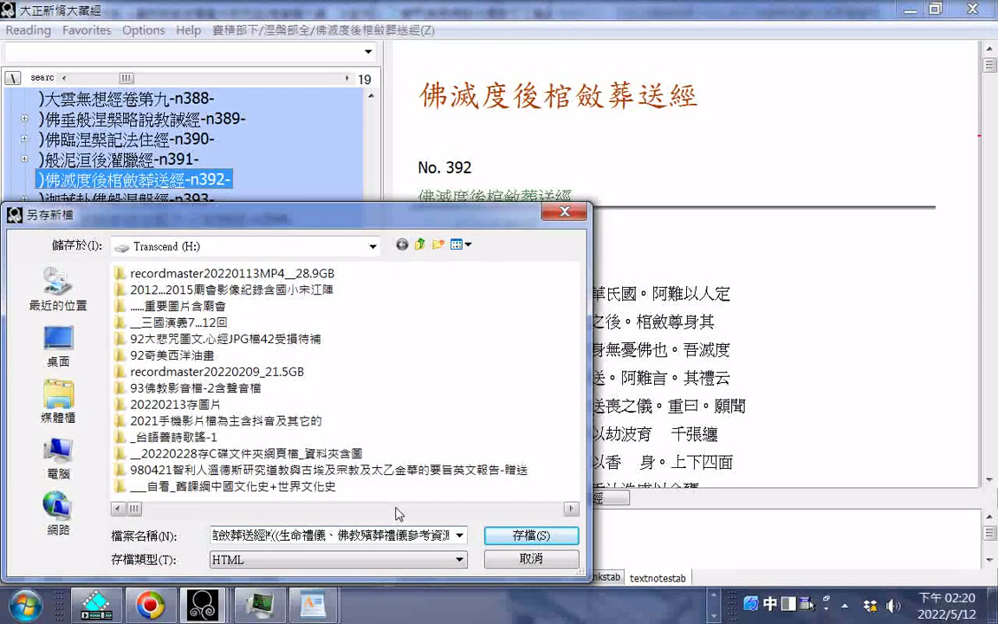
key("Delete")
type("/")
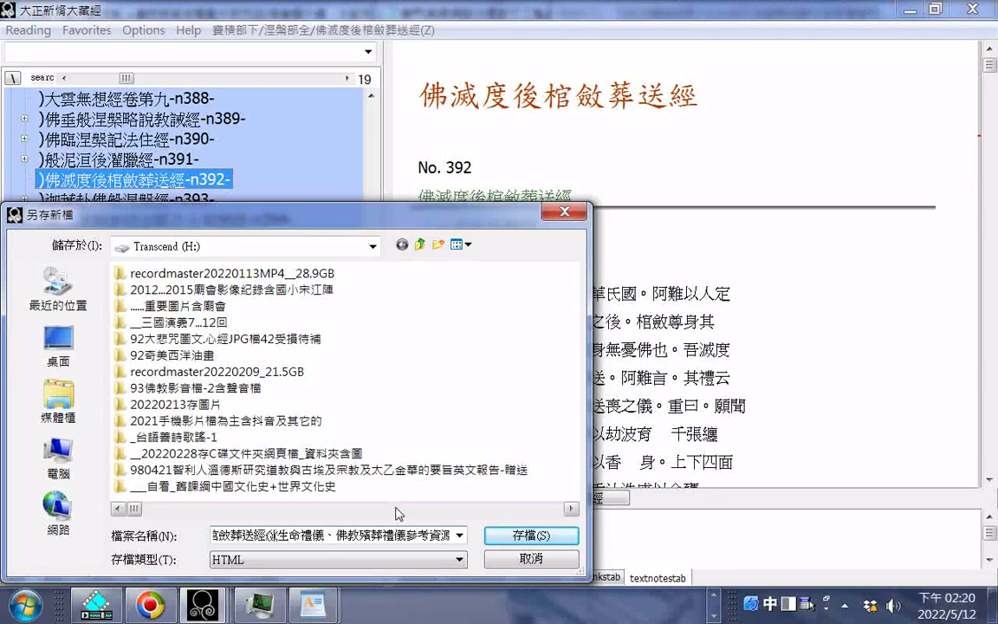
- Enter the alternate title 一名比丘師經 after the opening parenthesis in the file name and save the HTML export
type("、")
type("ㄇ")
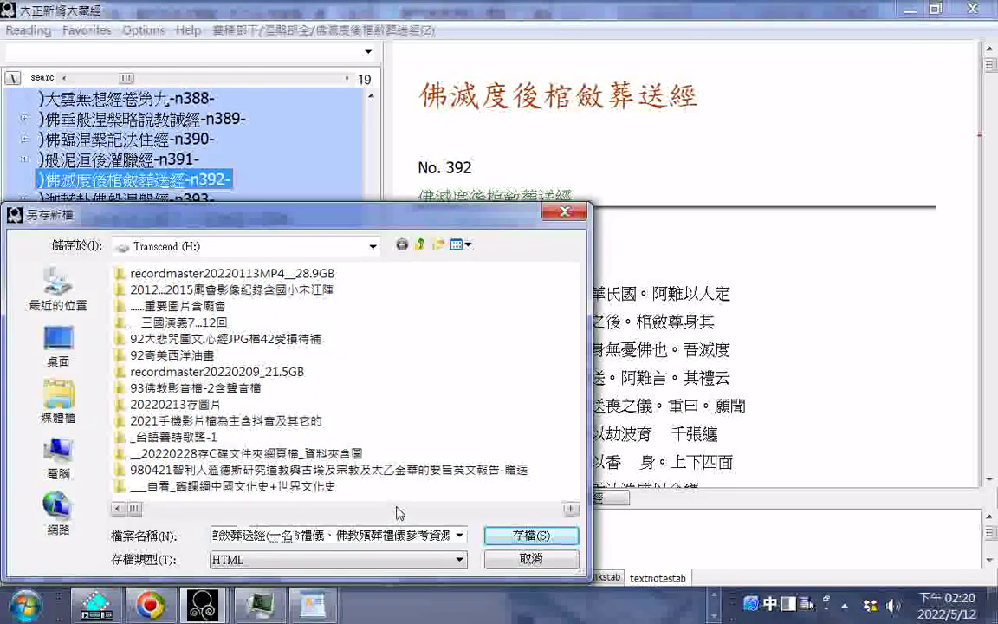
type("ㄧㄥˊㄉㄧˇㄑㄧㄡ")
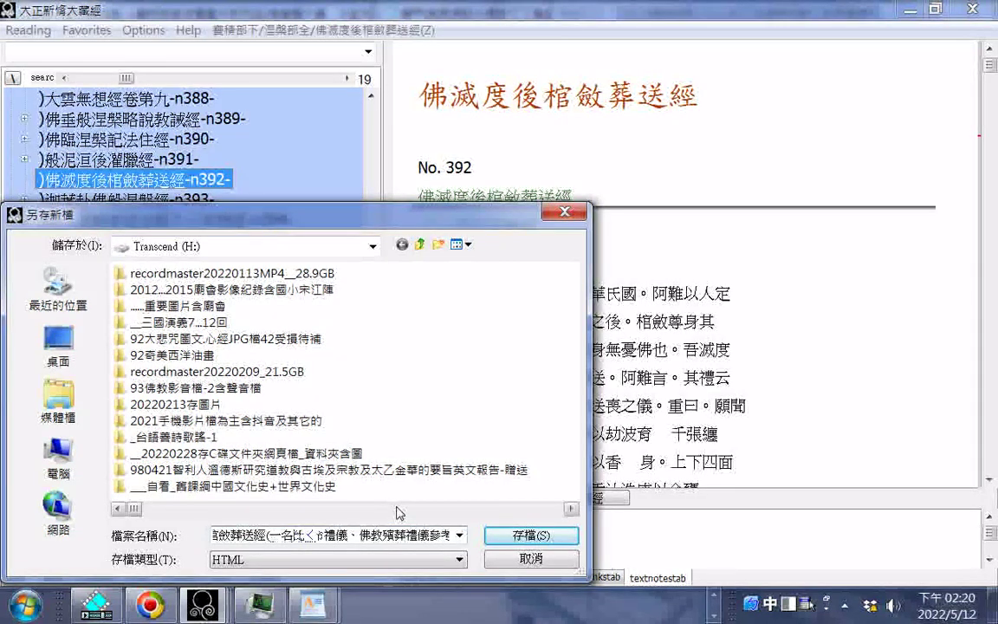
type("ㄒㄩㄢˊ")
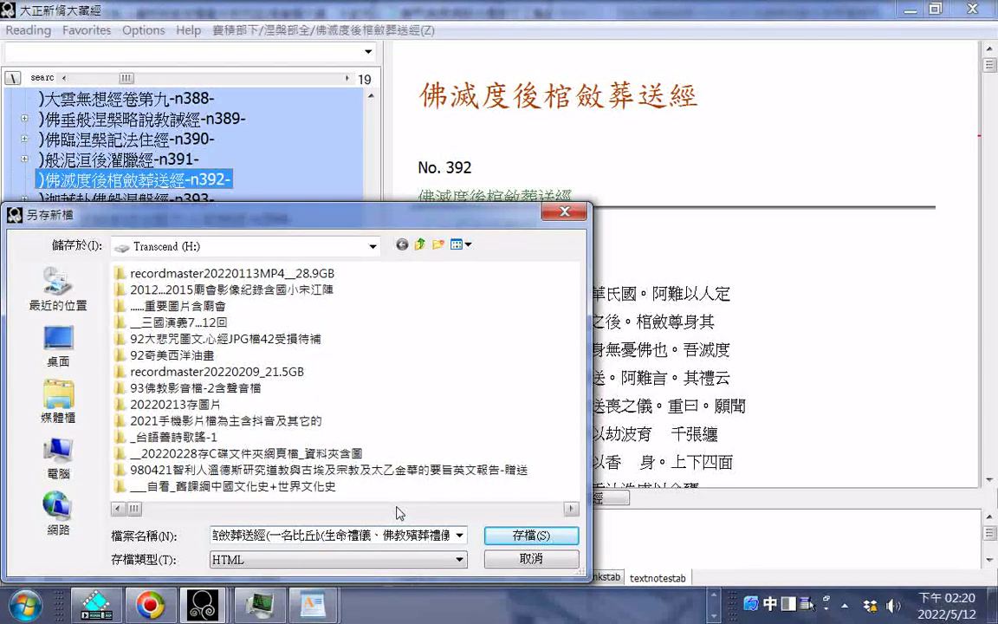
key("Down")
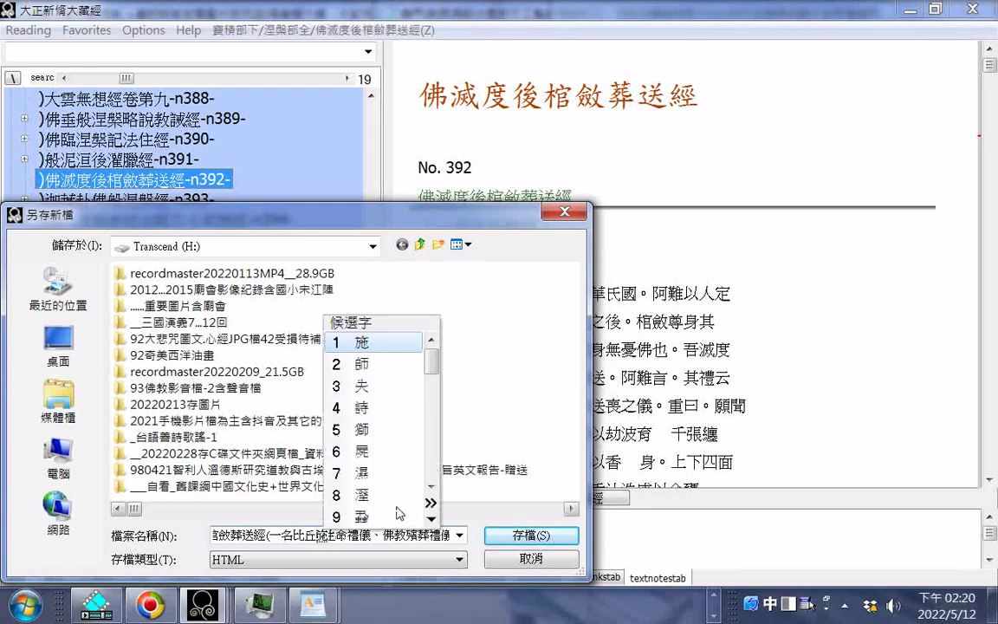
key("2")
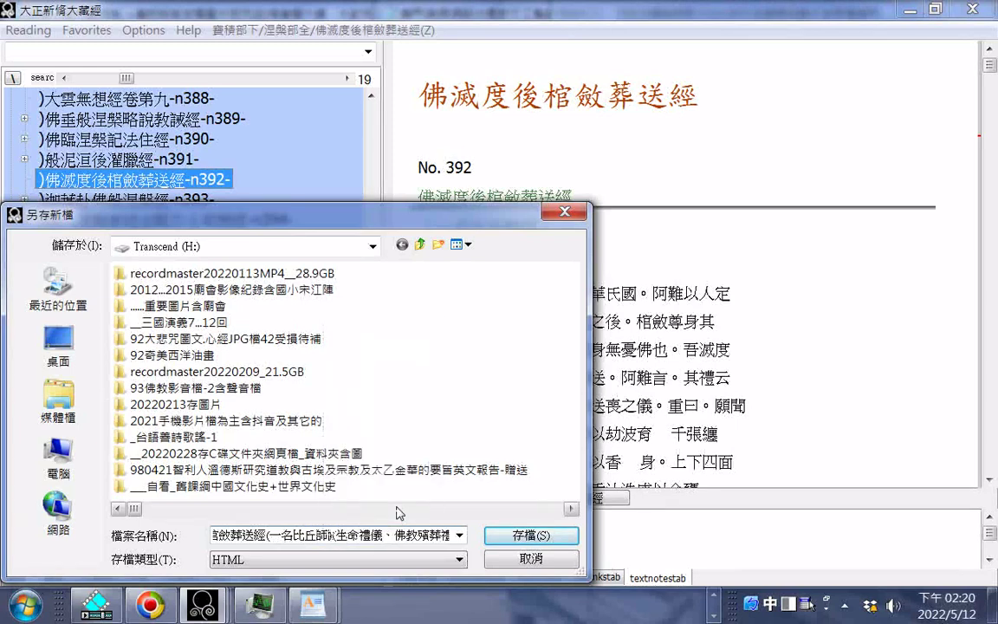
type("經")
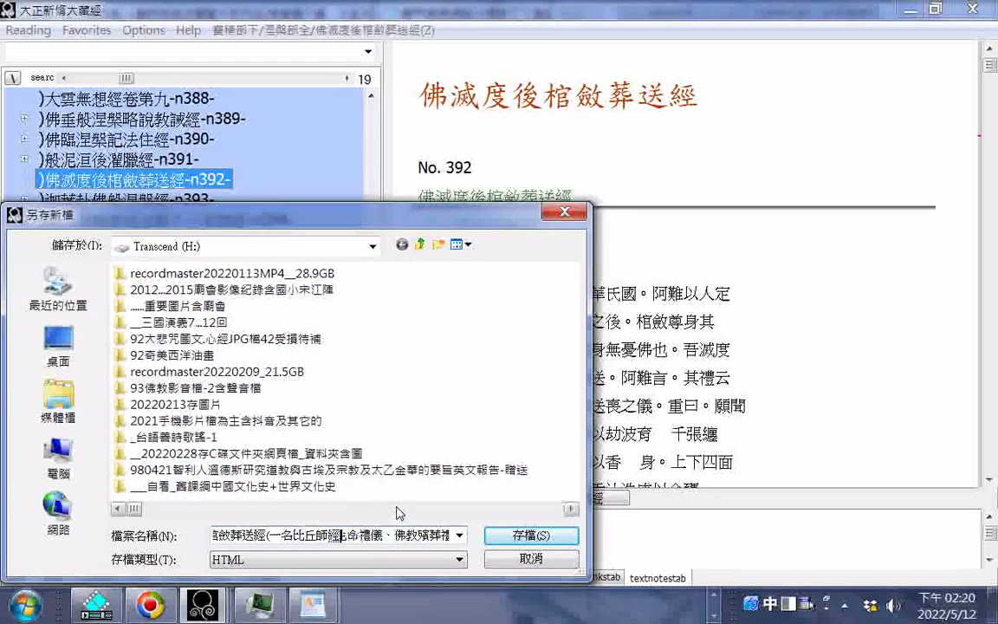
key("Return")
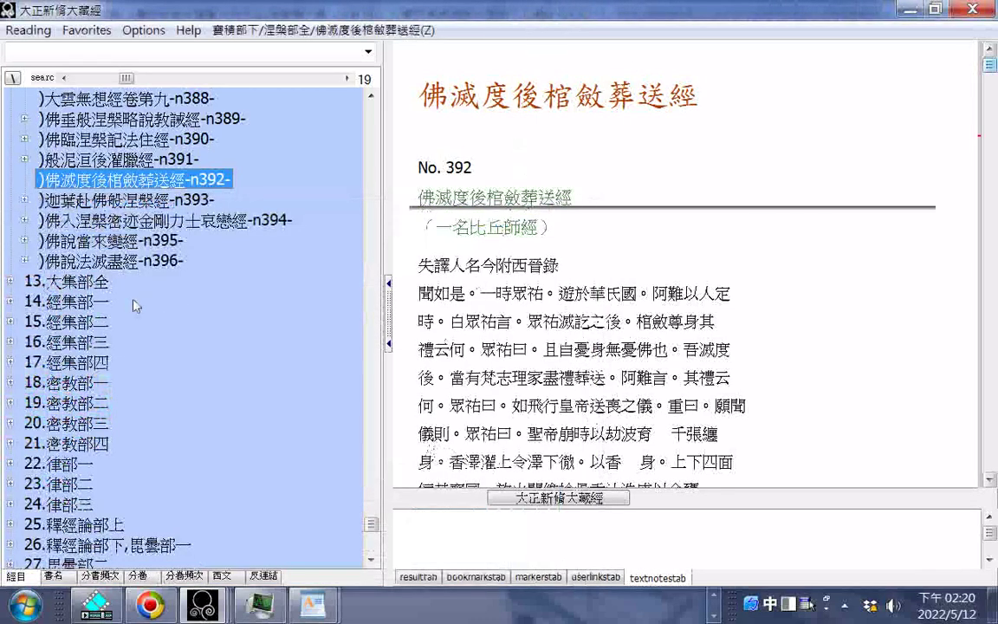
- Expand section 13.大集部全 in the catalogue and open the sutra 大乘大集地藏十輪經 (n411)
double_click(78, 281)
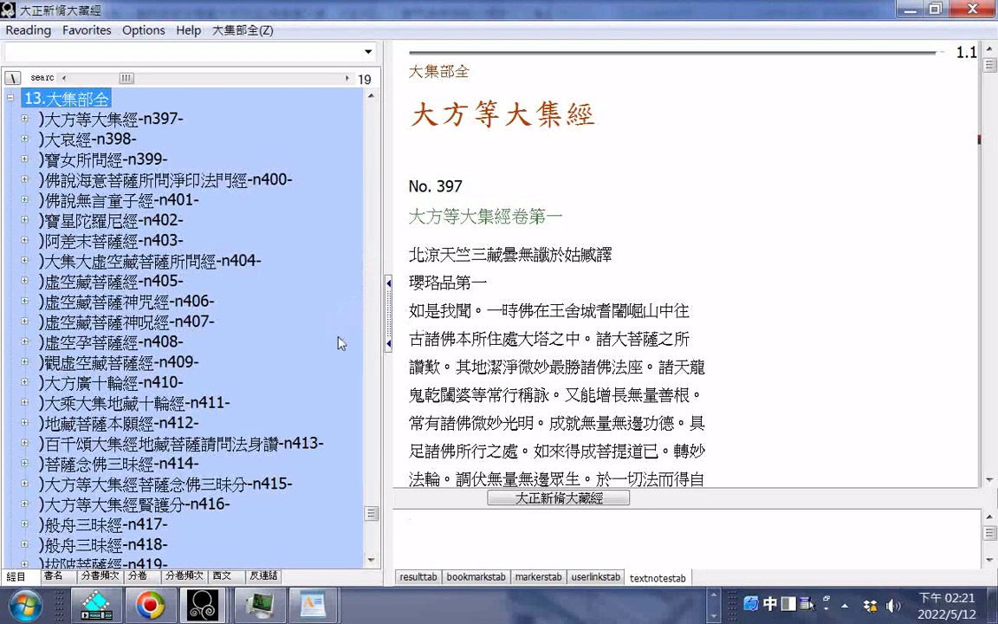
double_click(304, 402)
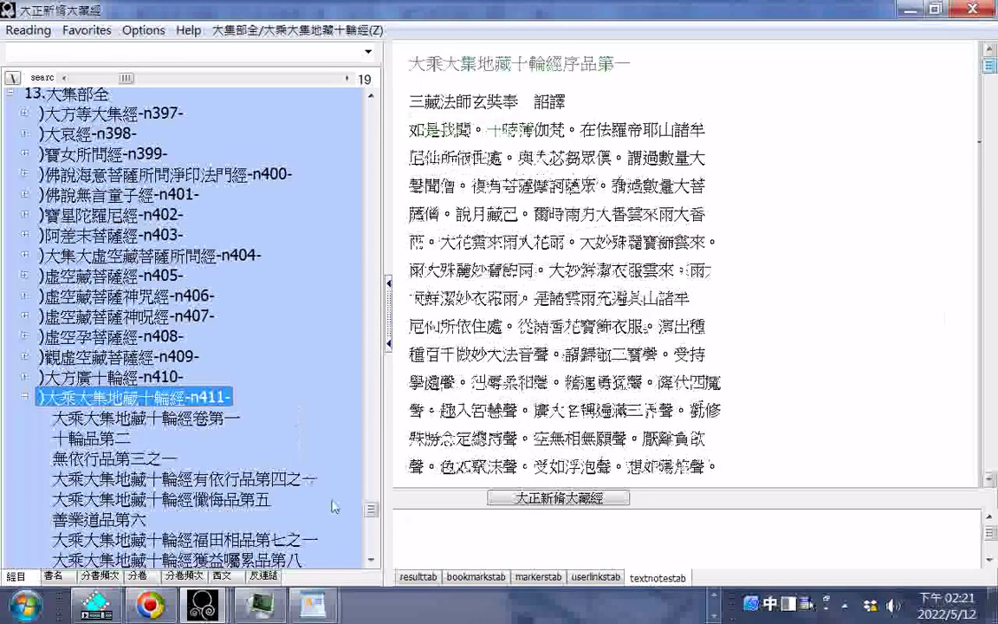
left_click(370, 561)
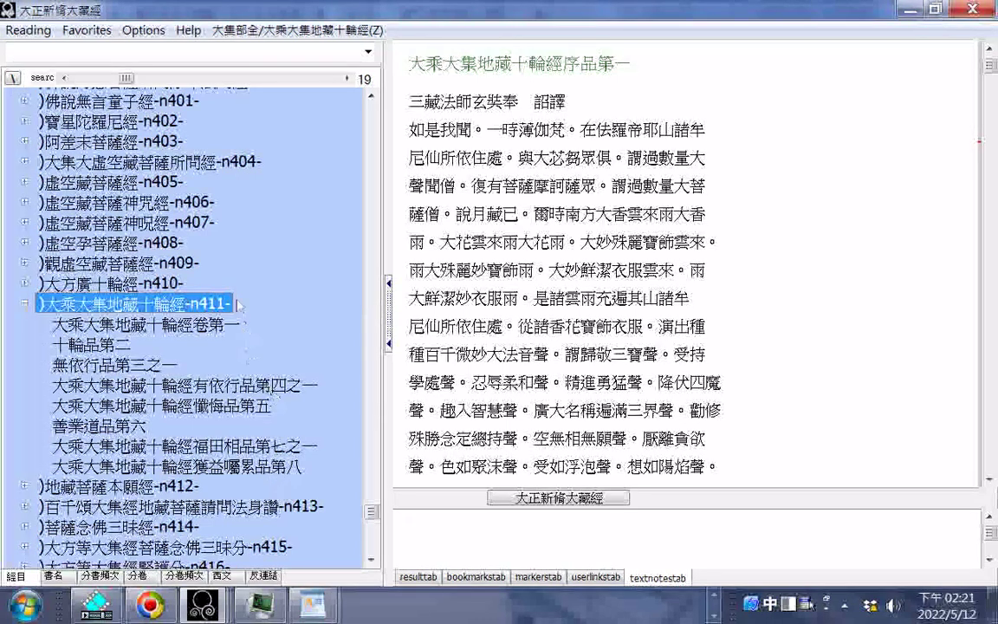
- Export 大乘大集地藏十輪經 as HTML to Transcend (H:), using the title copied from the sutra's heading as the file name
left_click_drag(414, 67, 562, 70)
right_click(554, 68)
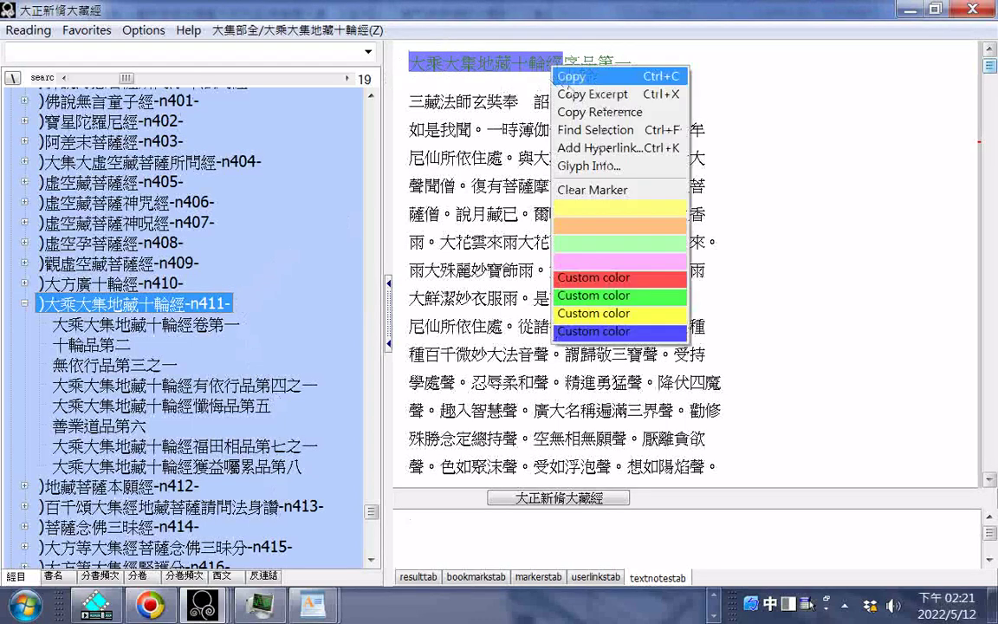
left_click(581, 78)
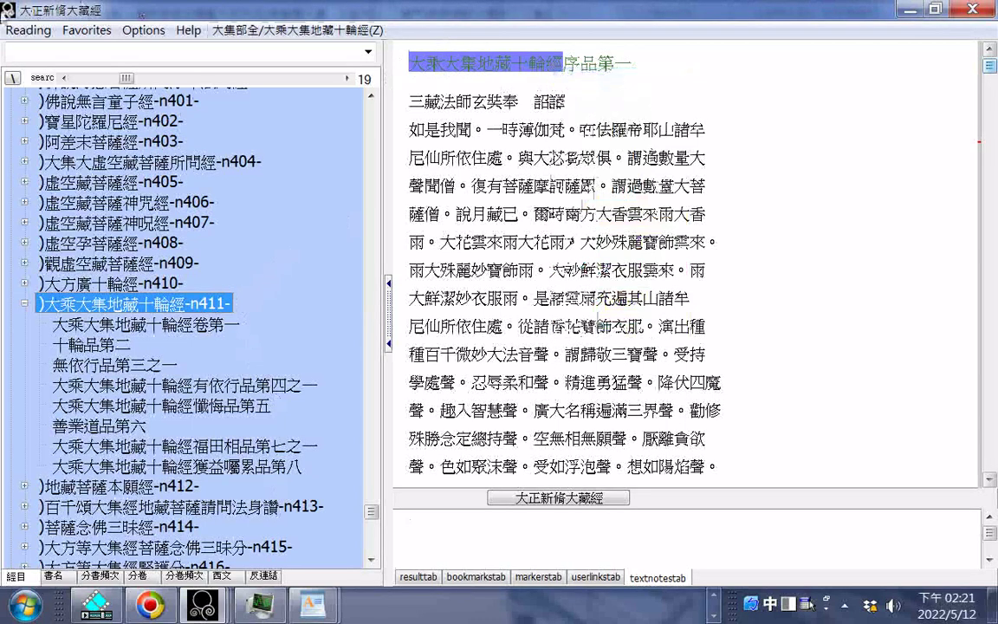
left_click(28, 29)
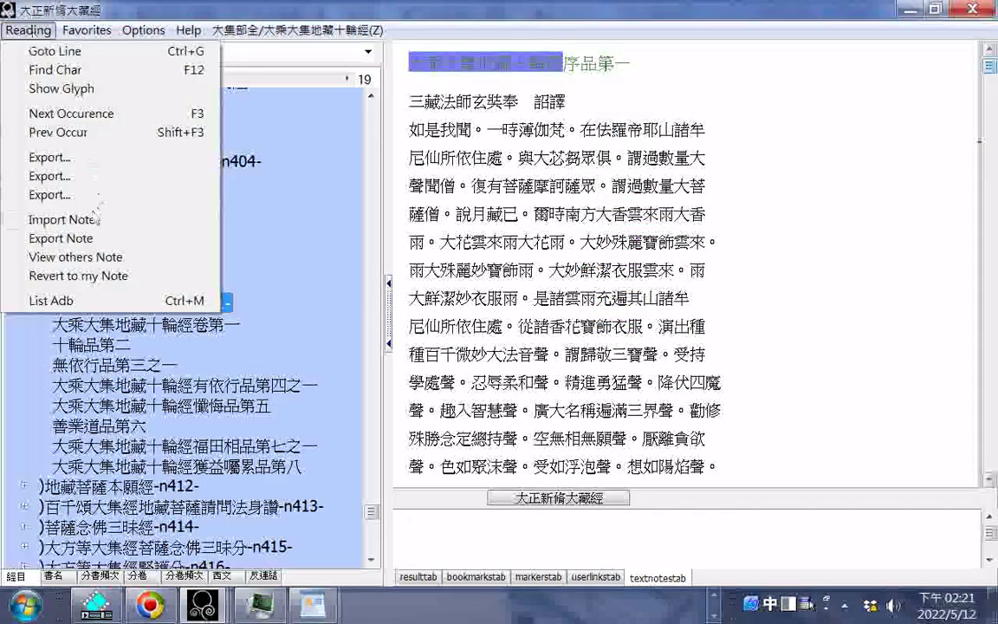
left_click(69, 165)
right_click(274, 535)
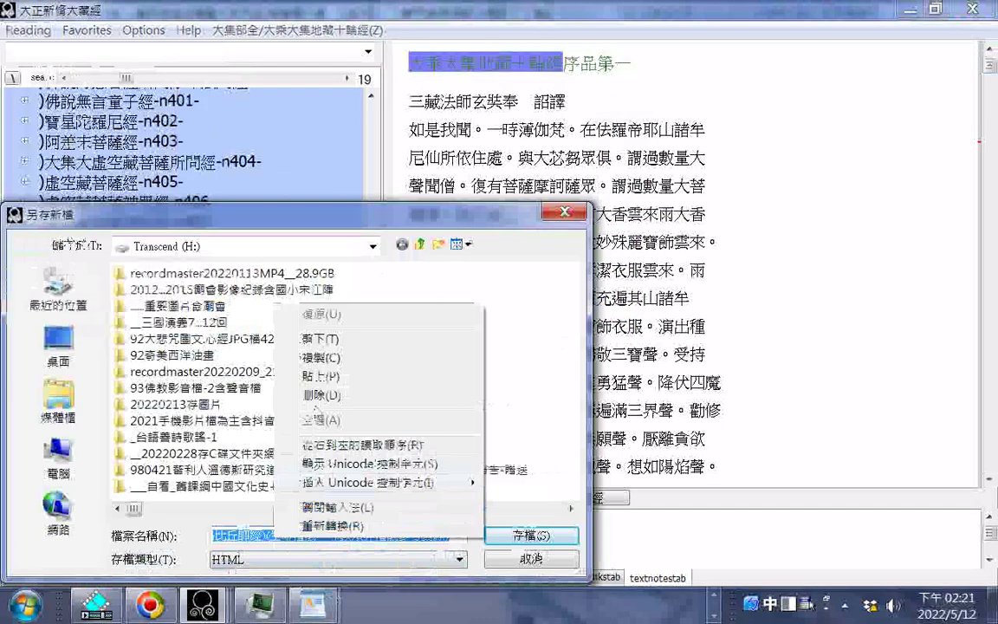
left_click(325, 378)
left_click(523, 535)
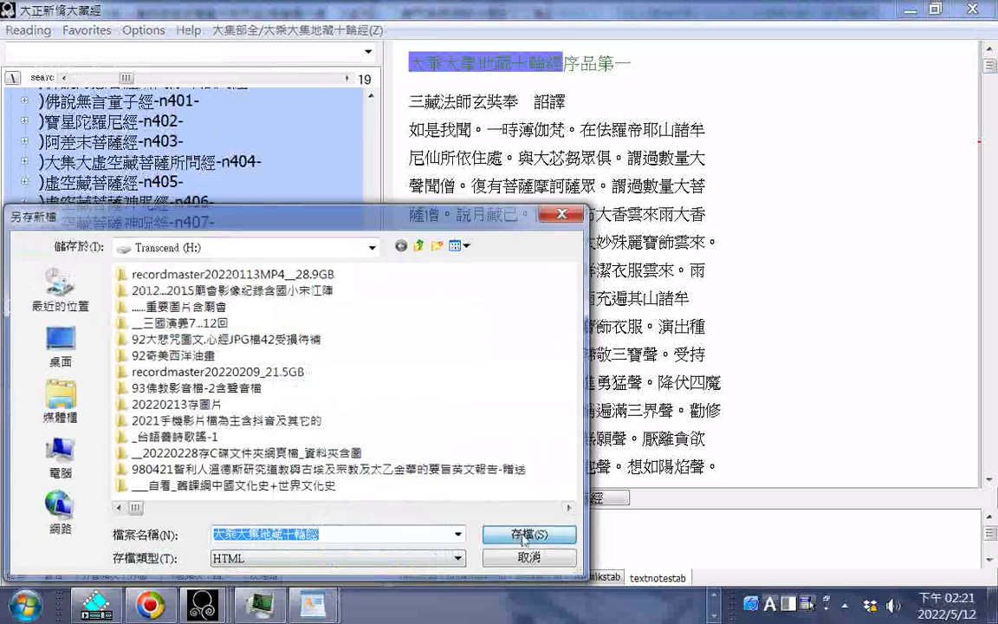